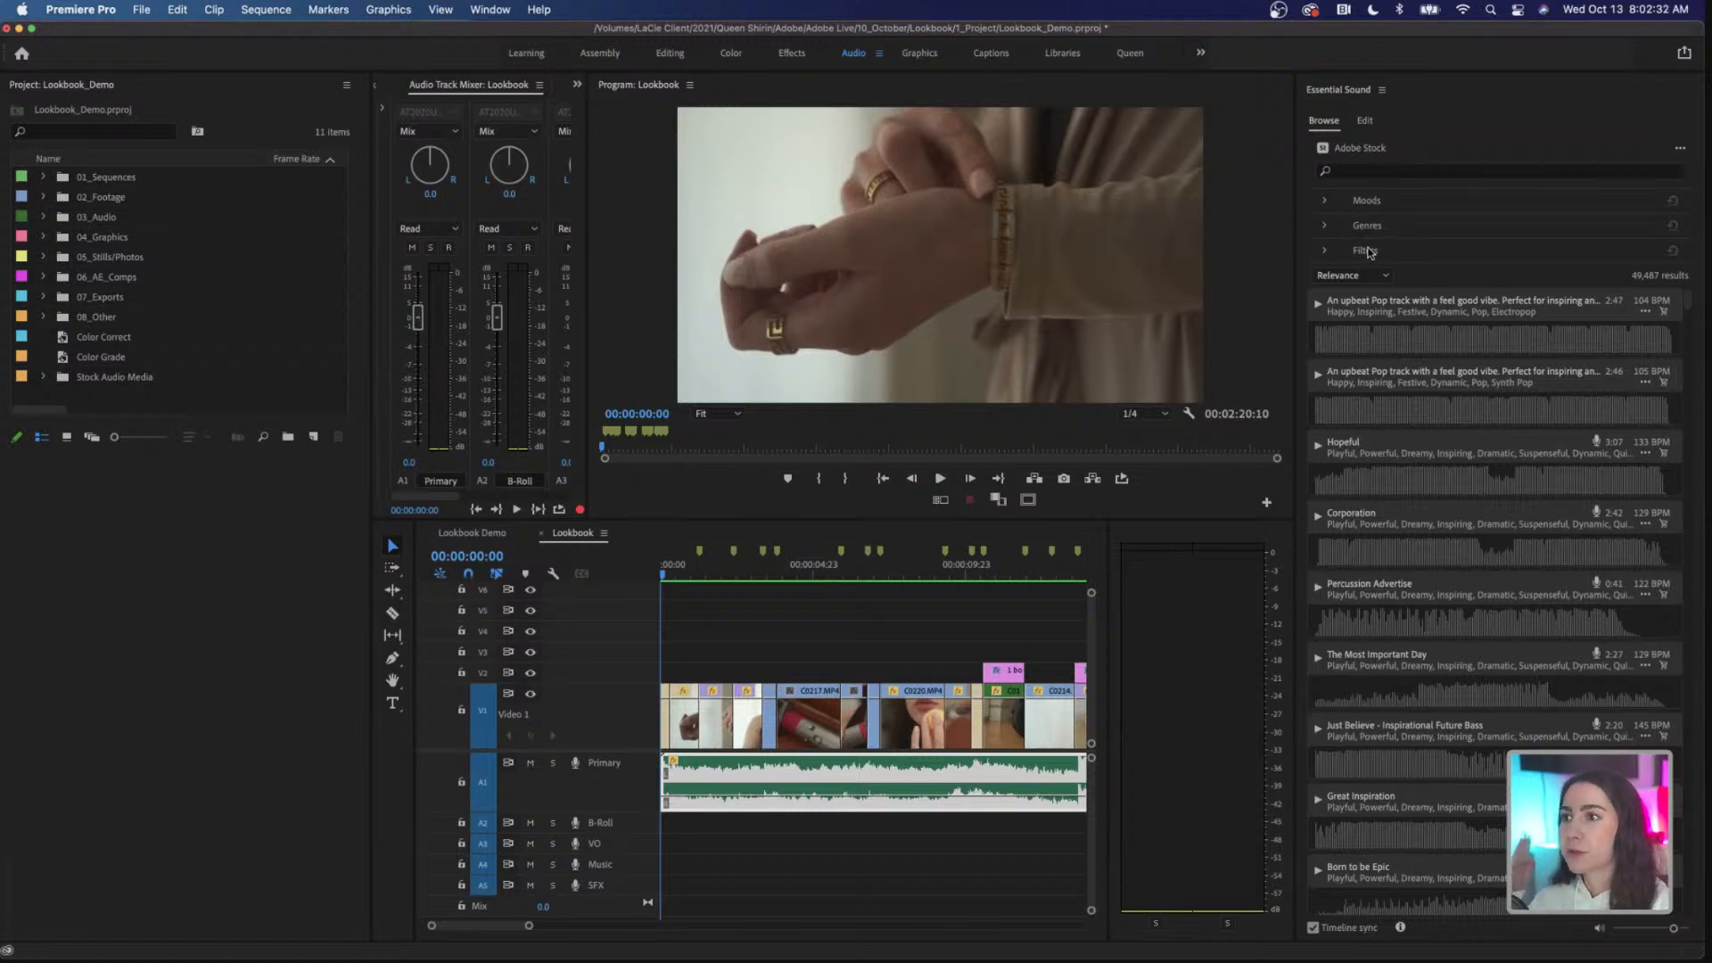
Step: Filter the Adobe Stock music results by the Dreamy and Mellow moods
click(1325, 204)
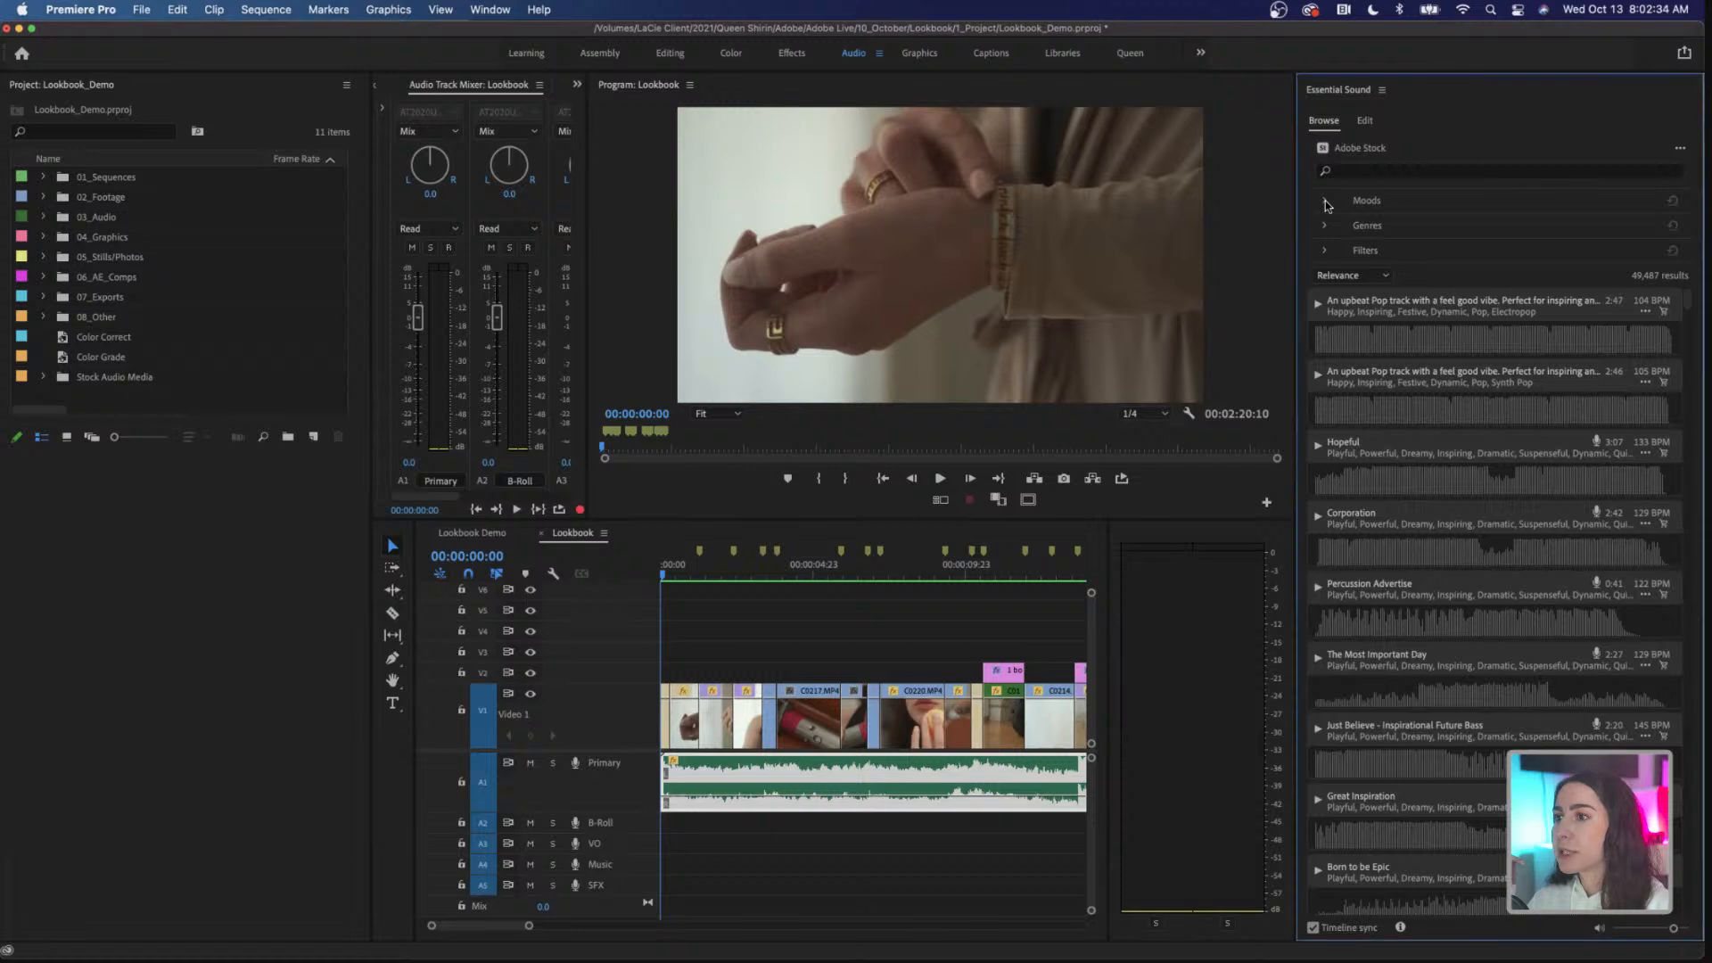
click(1325, 201)
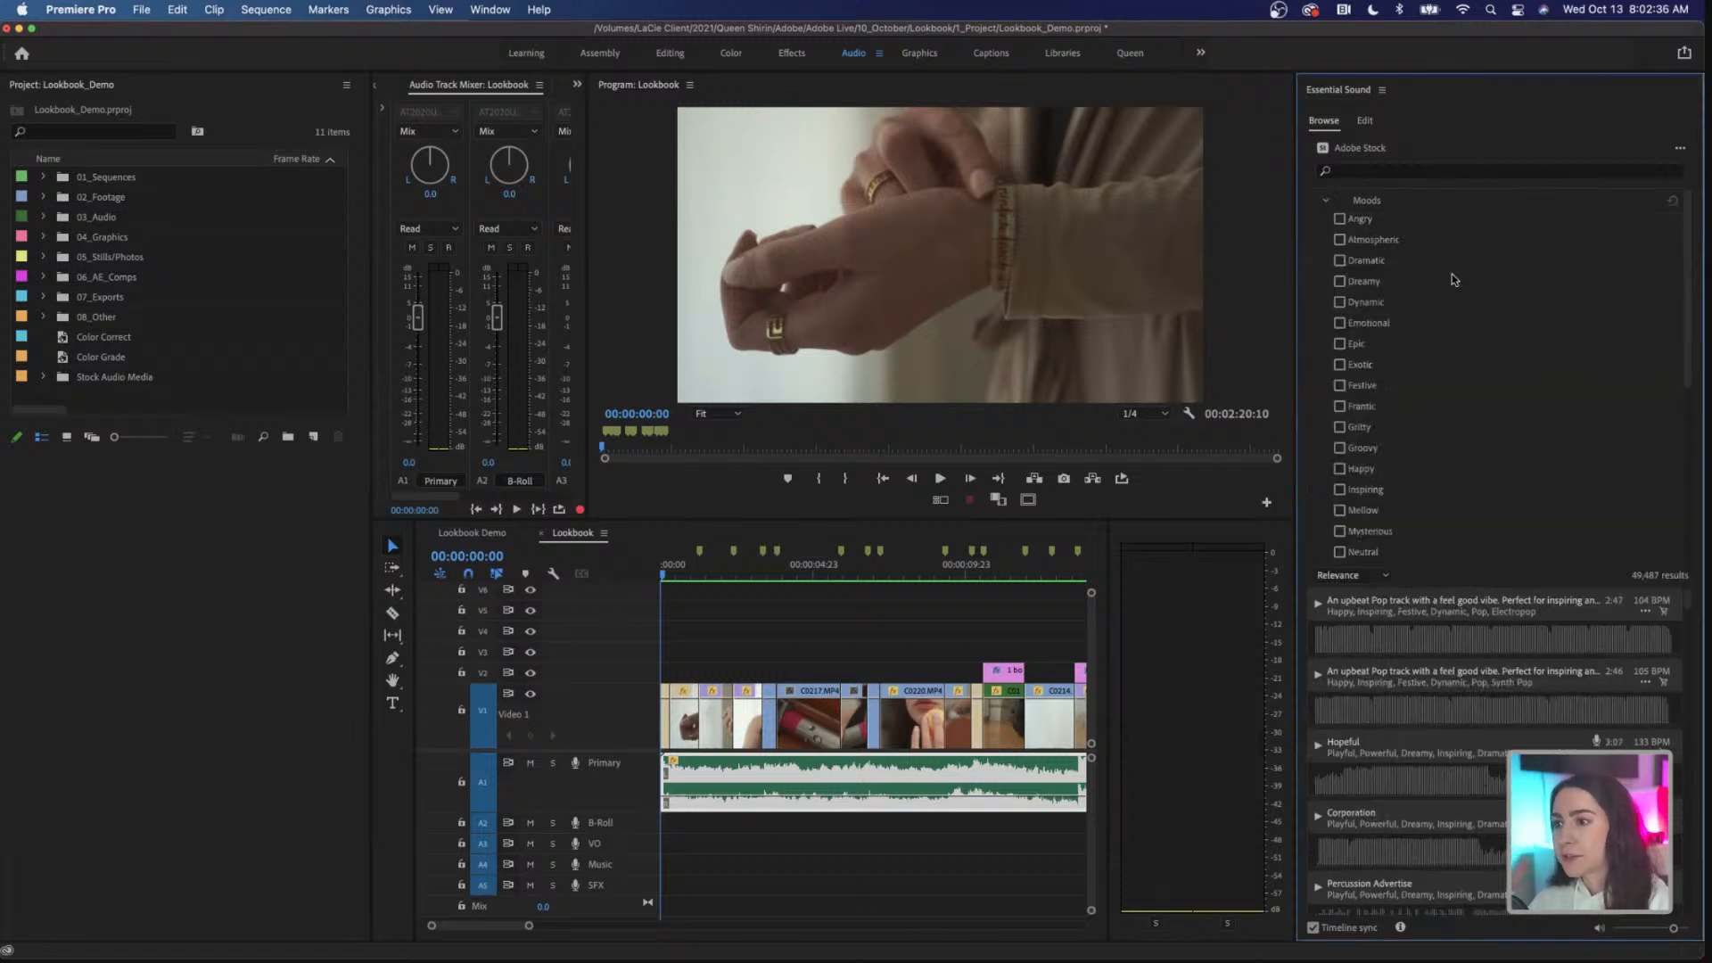
scroll(1451, 274, down, 5)
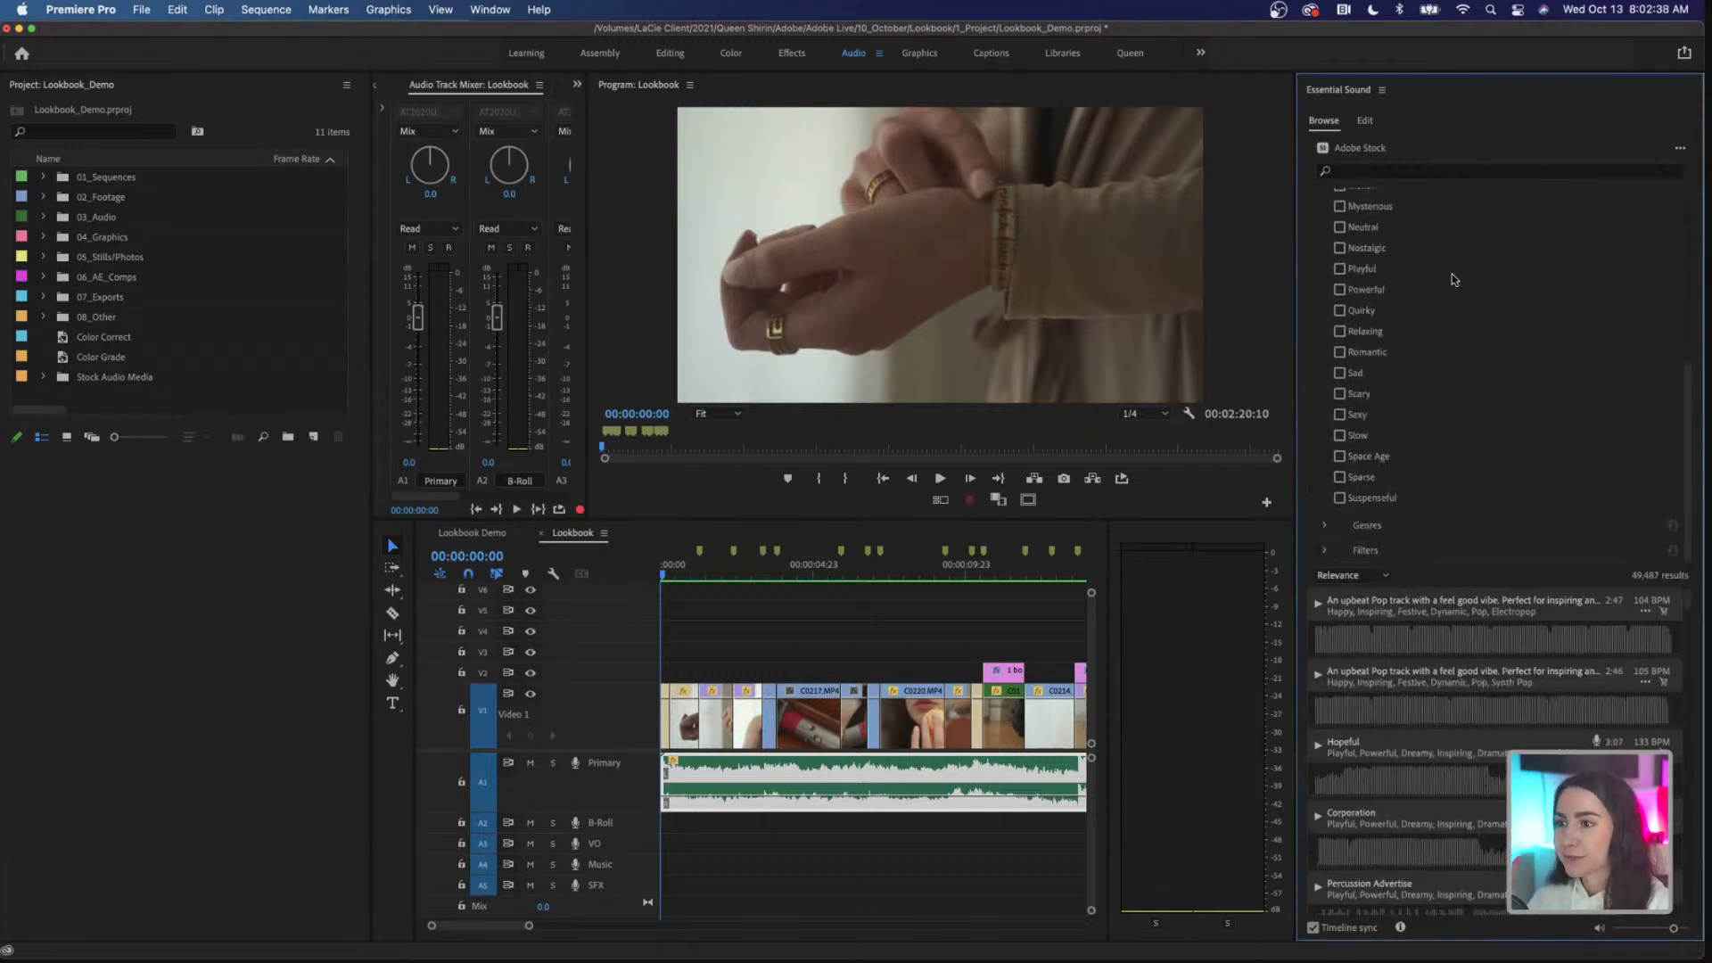
scroll(1452, 275, up, 5)
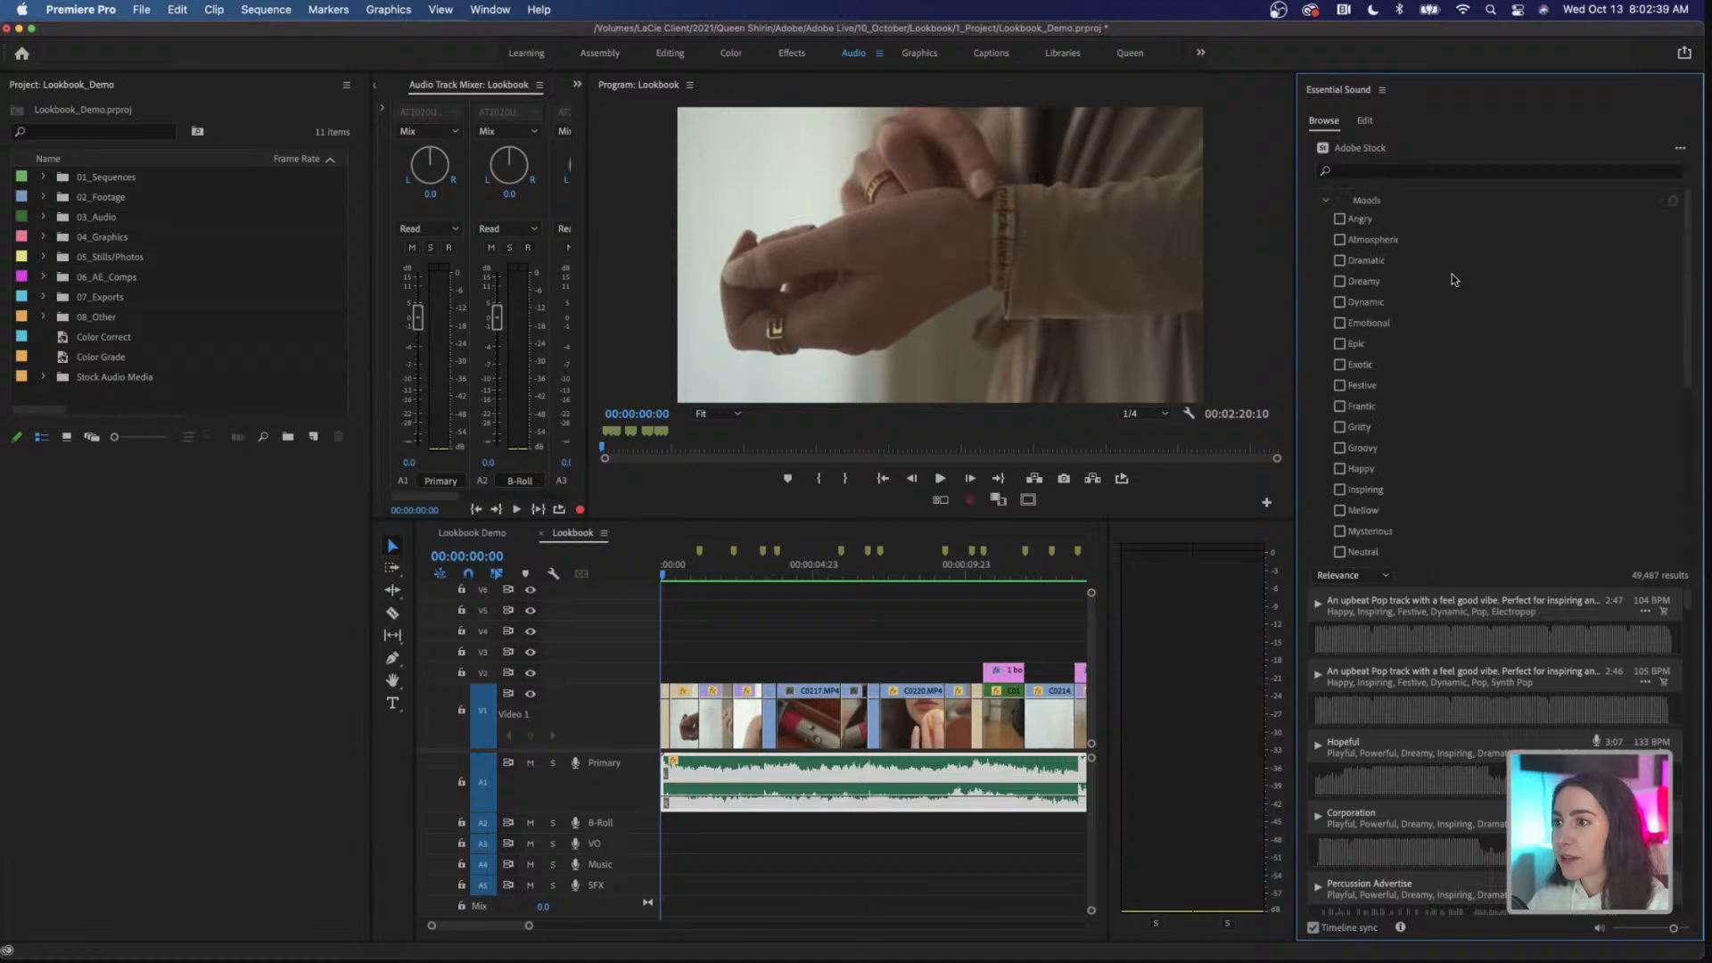
click(1339, 282)
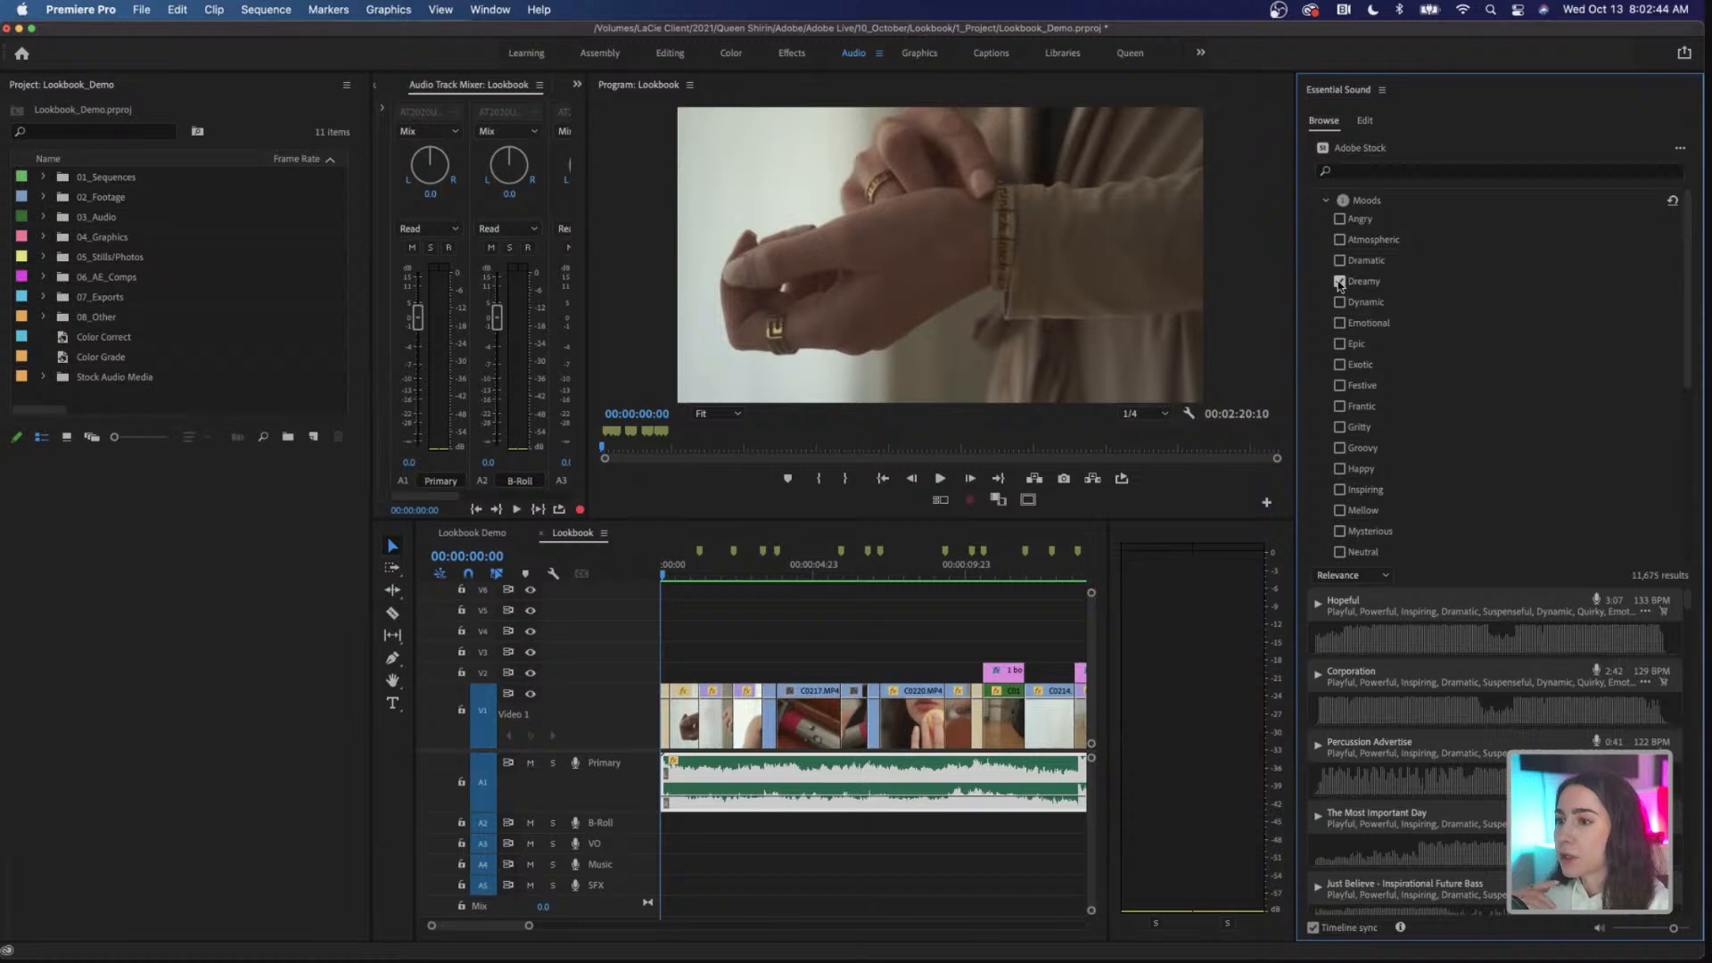
click(1339, 510)
Step: Examine the remaining moods and the list of available music genres without choosing any
scroll(1435, 500, down, 5)
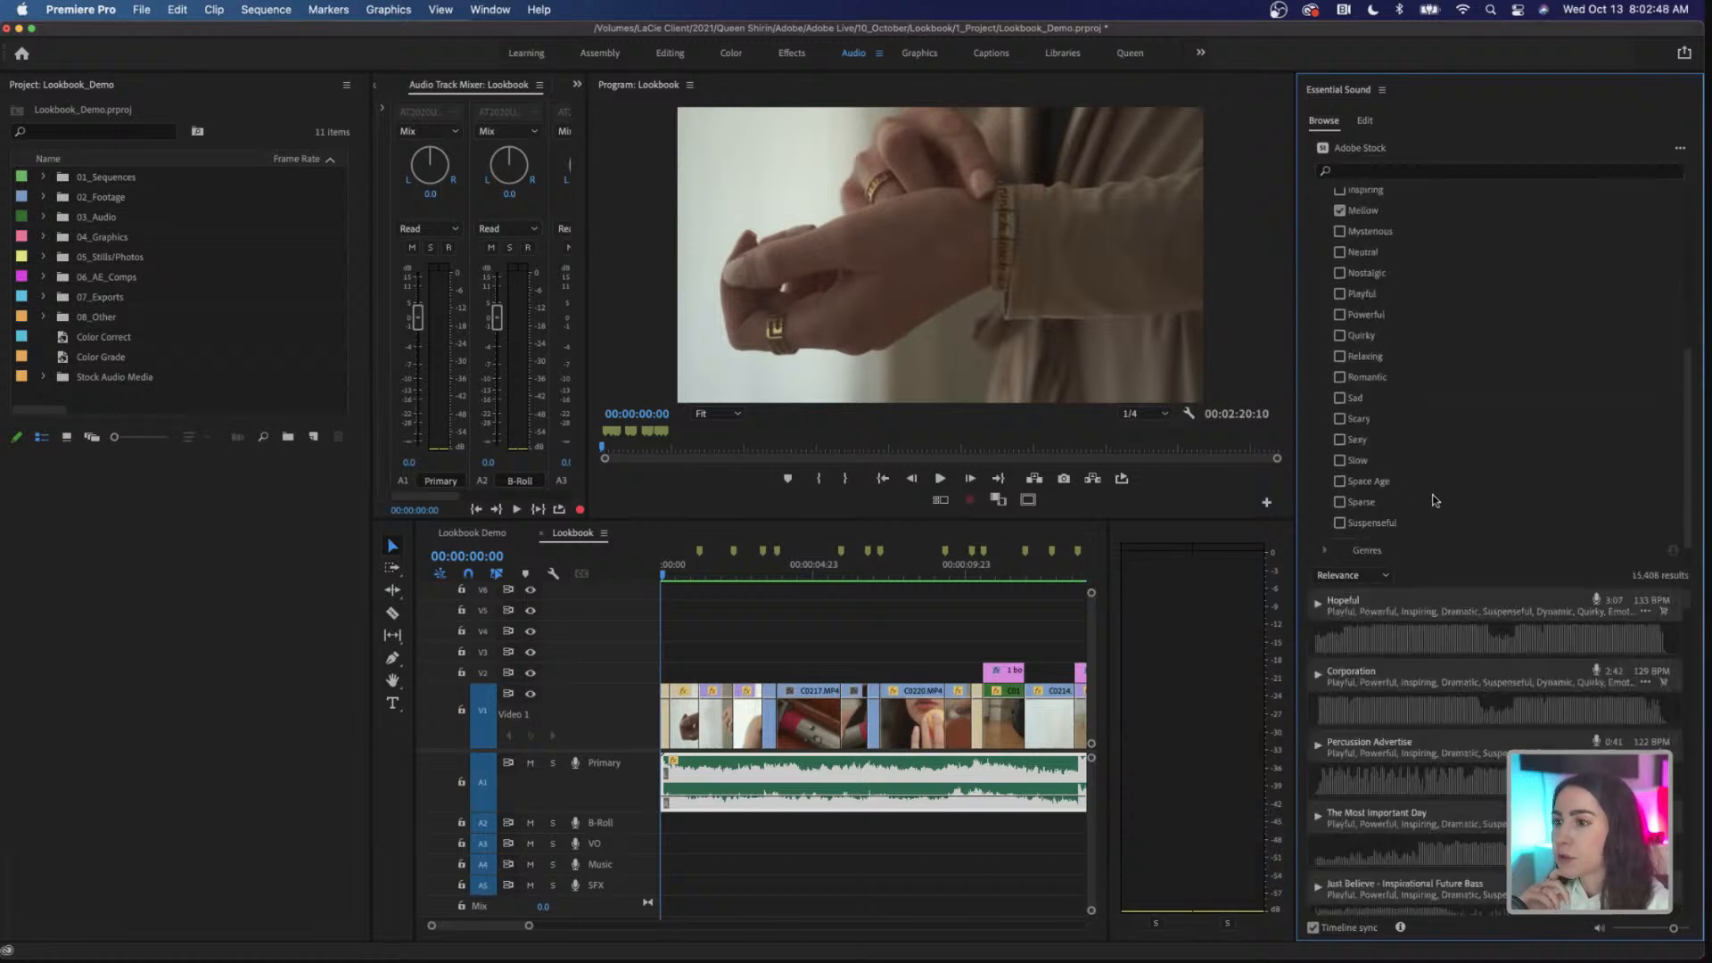
scroll(1434, 500, down, 1)
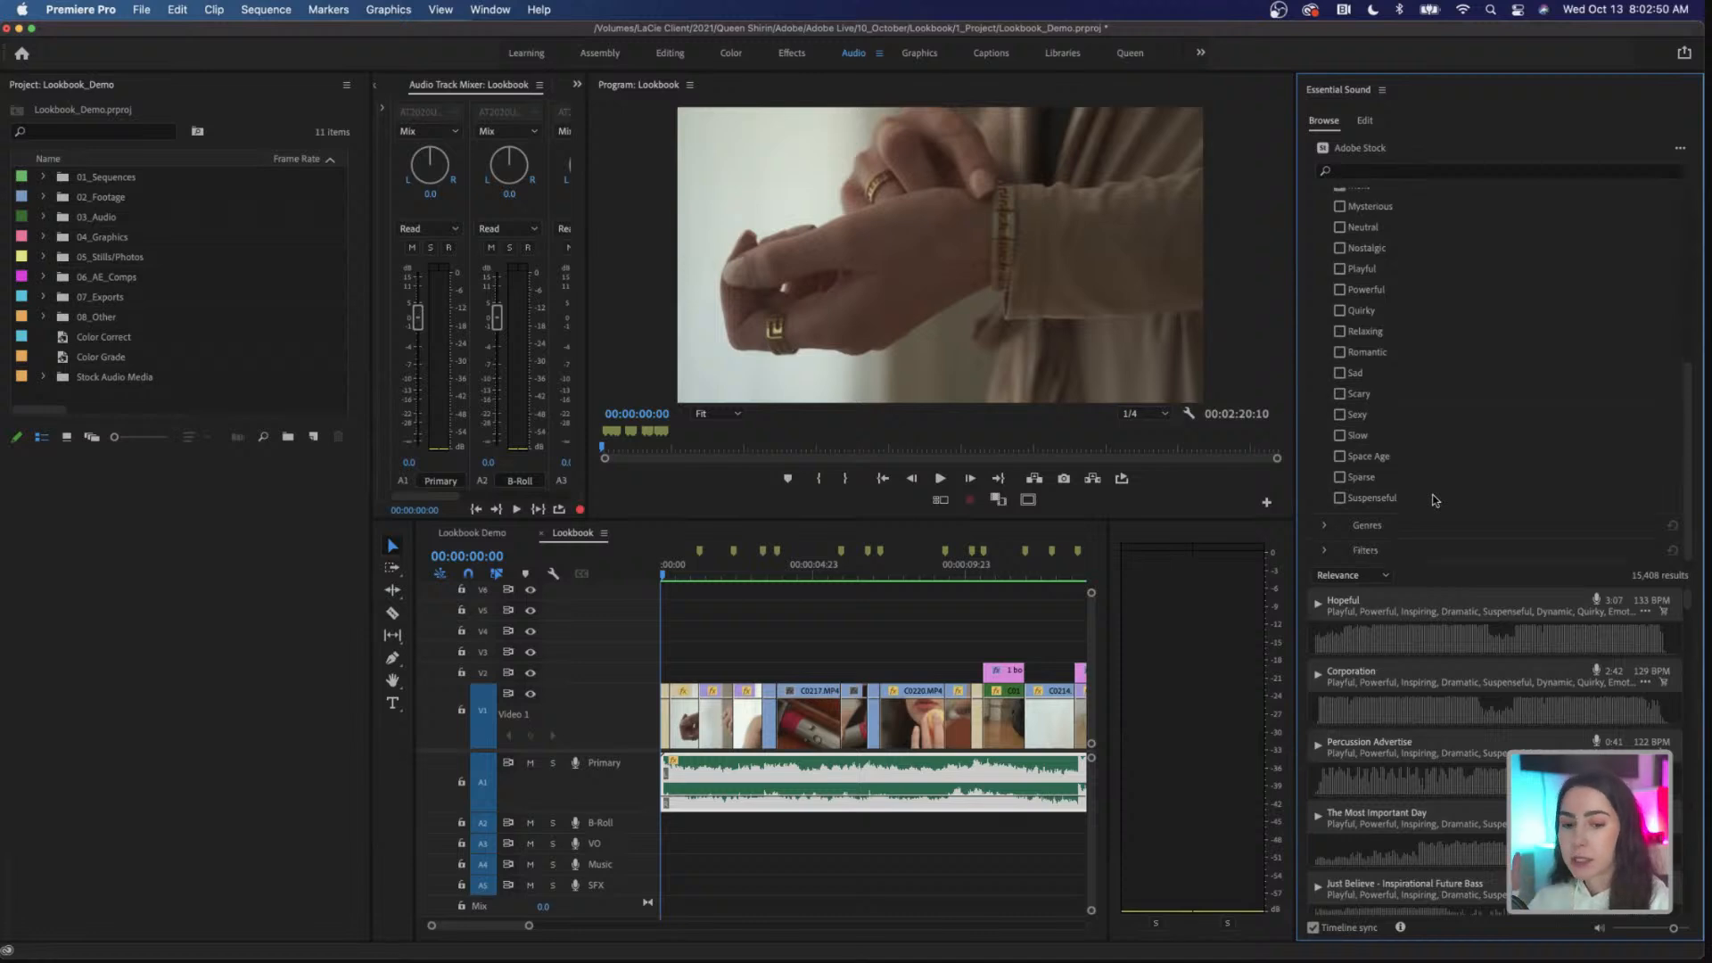
click(1327, 527)
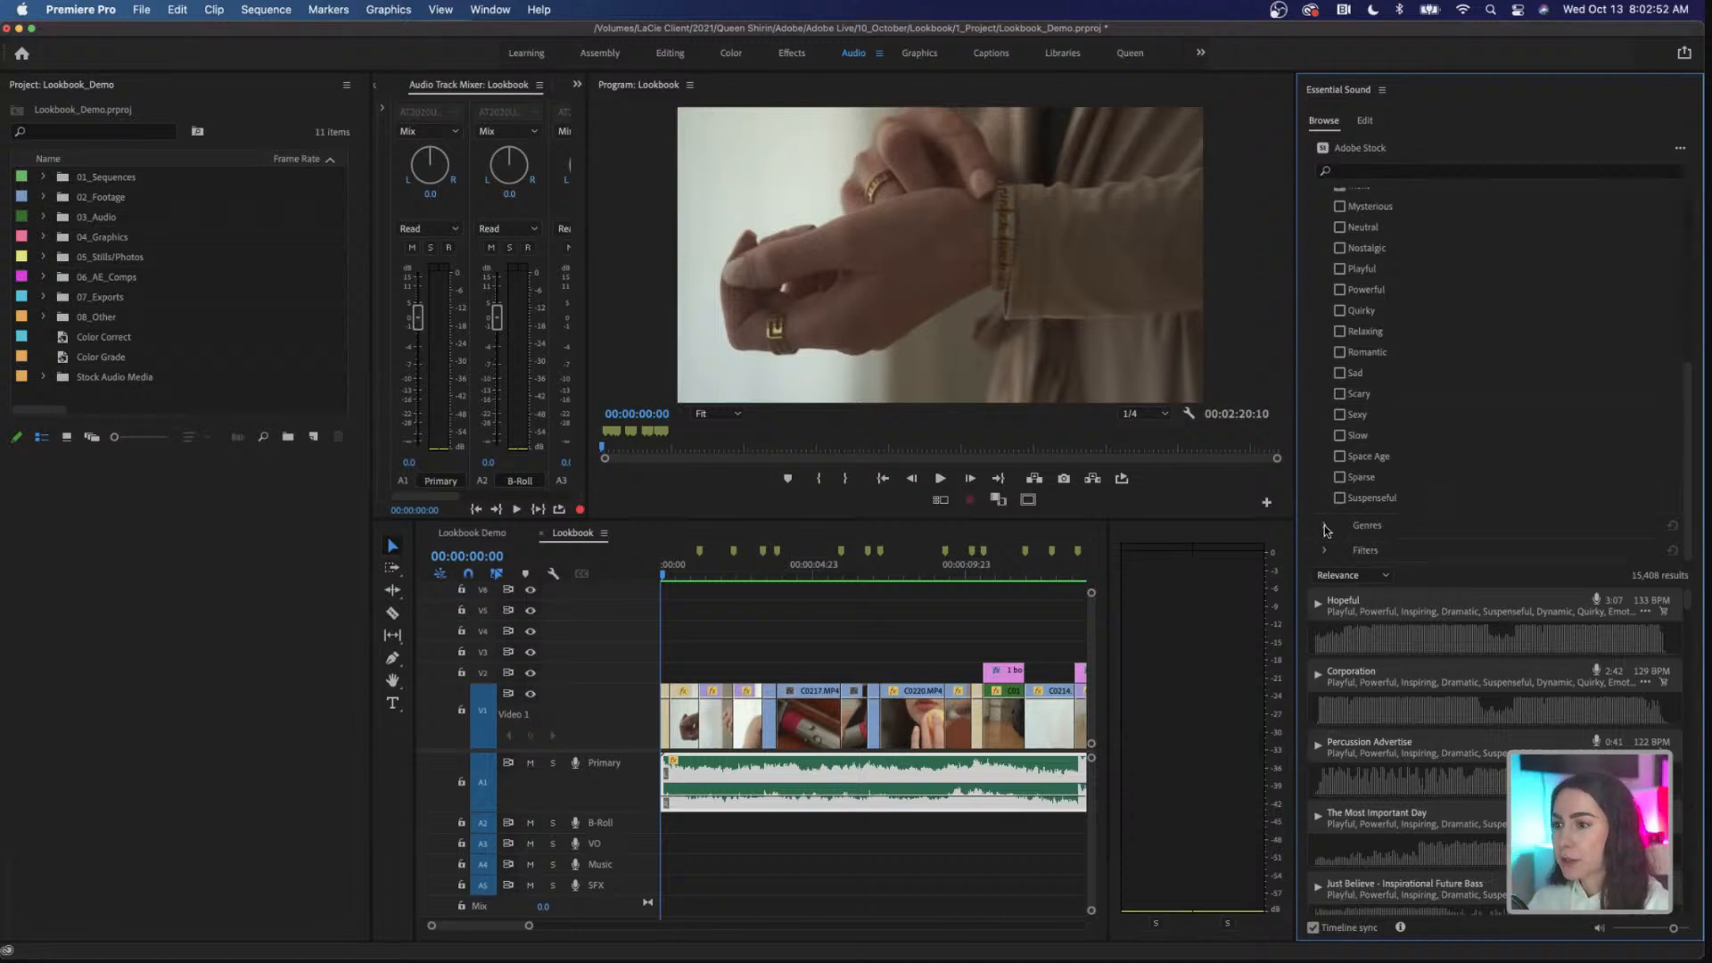
scroll(1417, 508, down, 10)
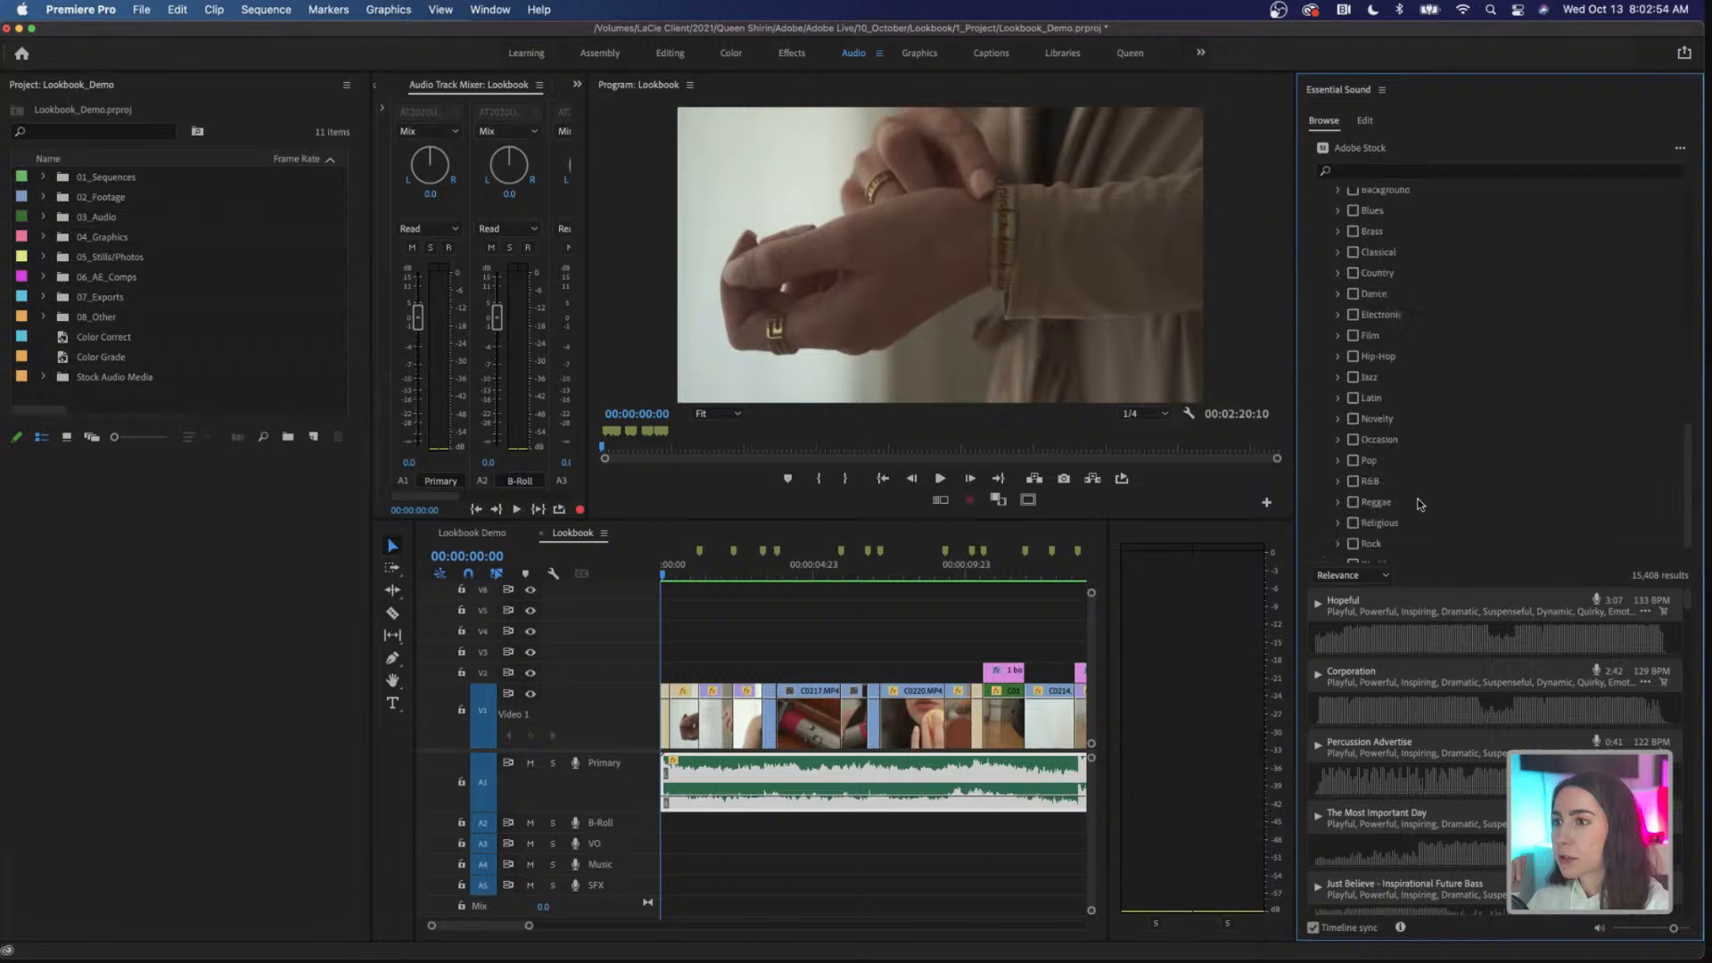
scroll(1420, 505, up, 4)
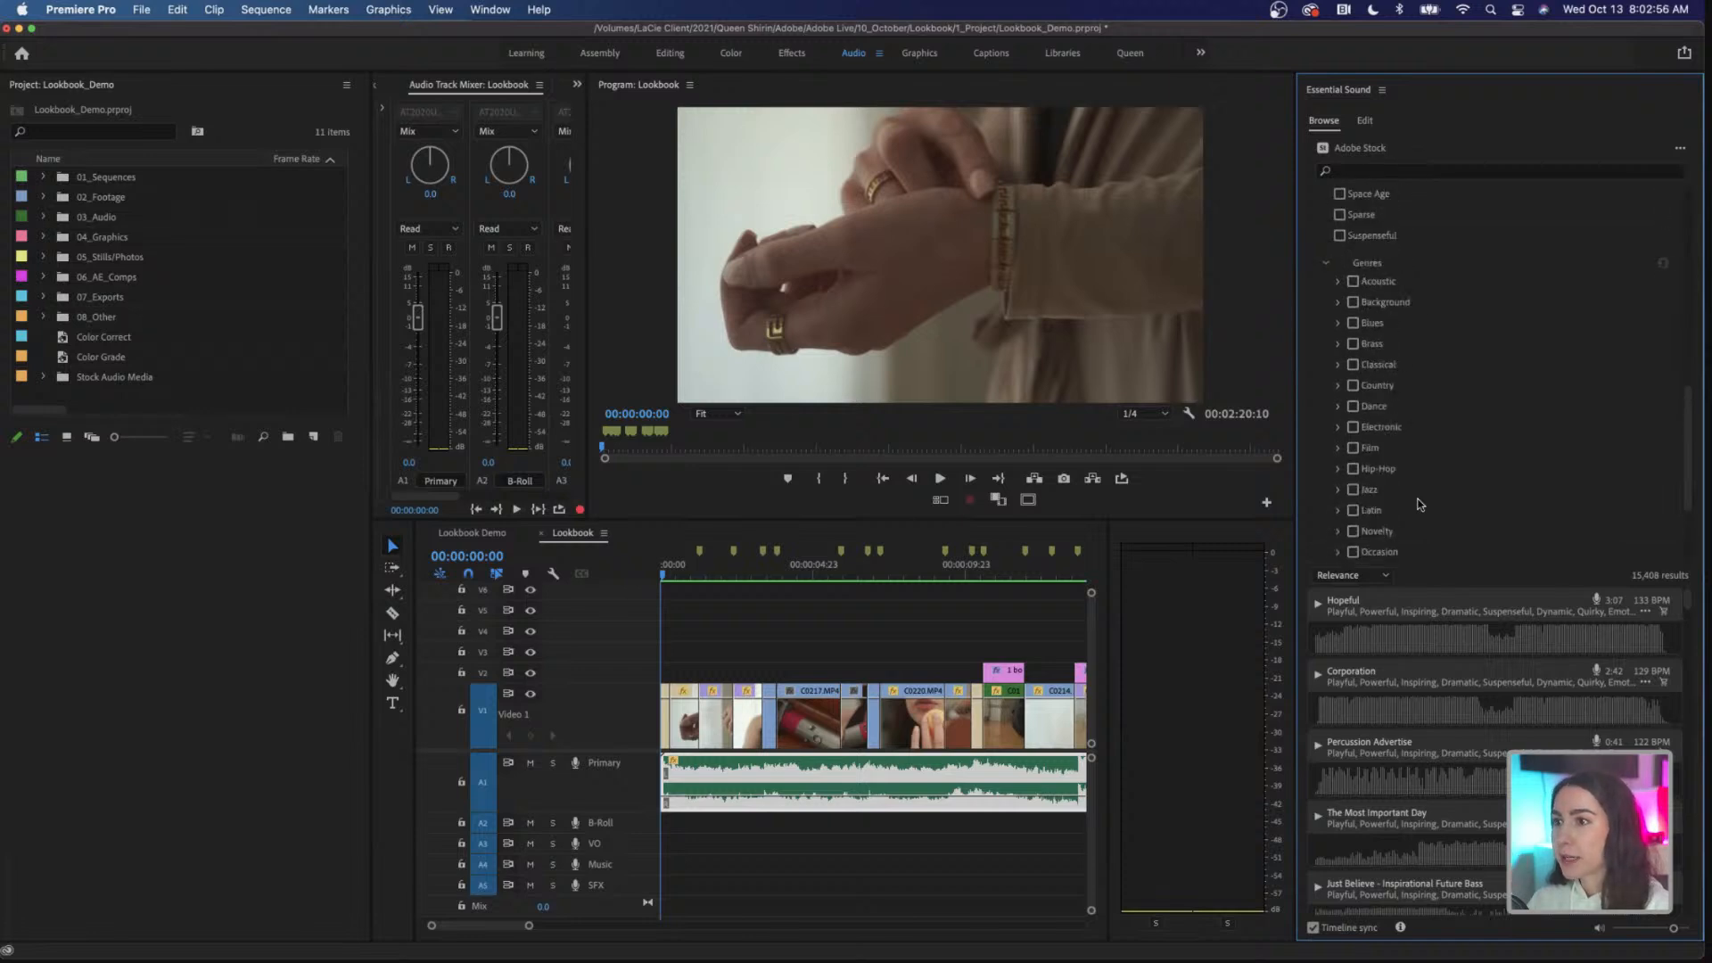
scroll(1420, 504, down, 4)
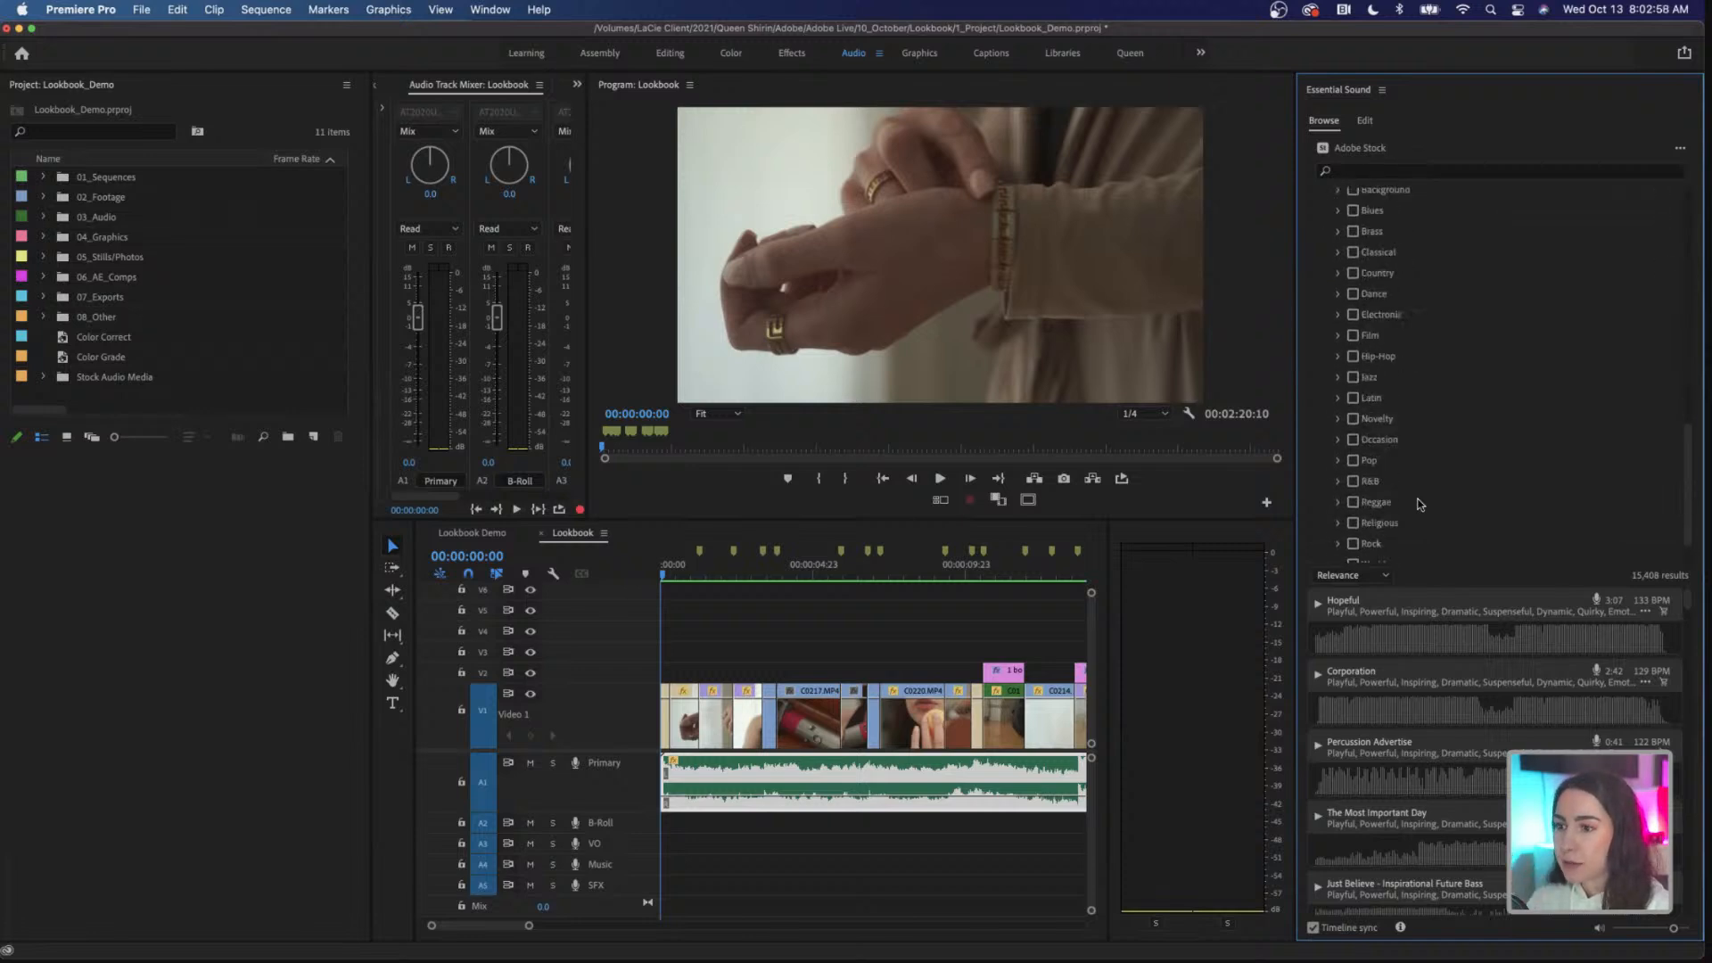
scroll(1420, 505, up, 8)
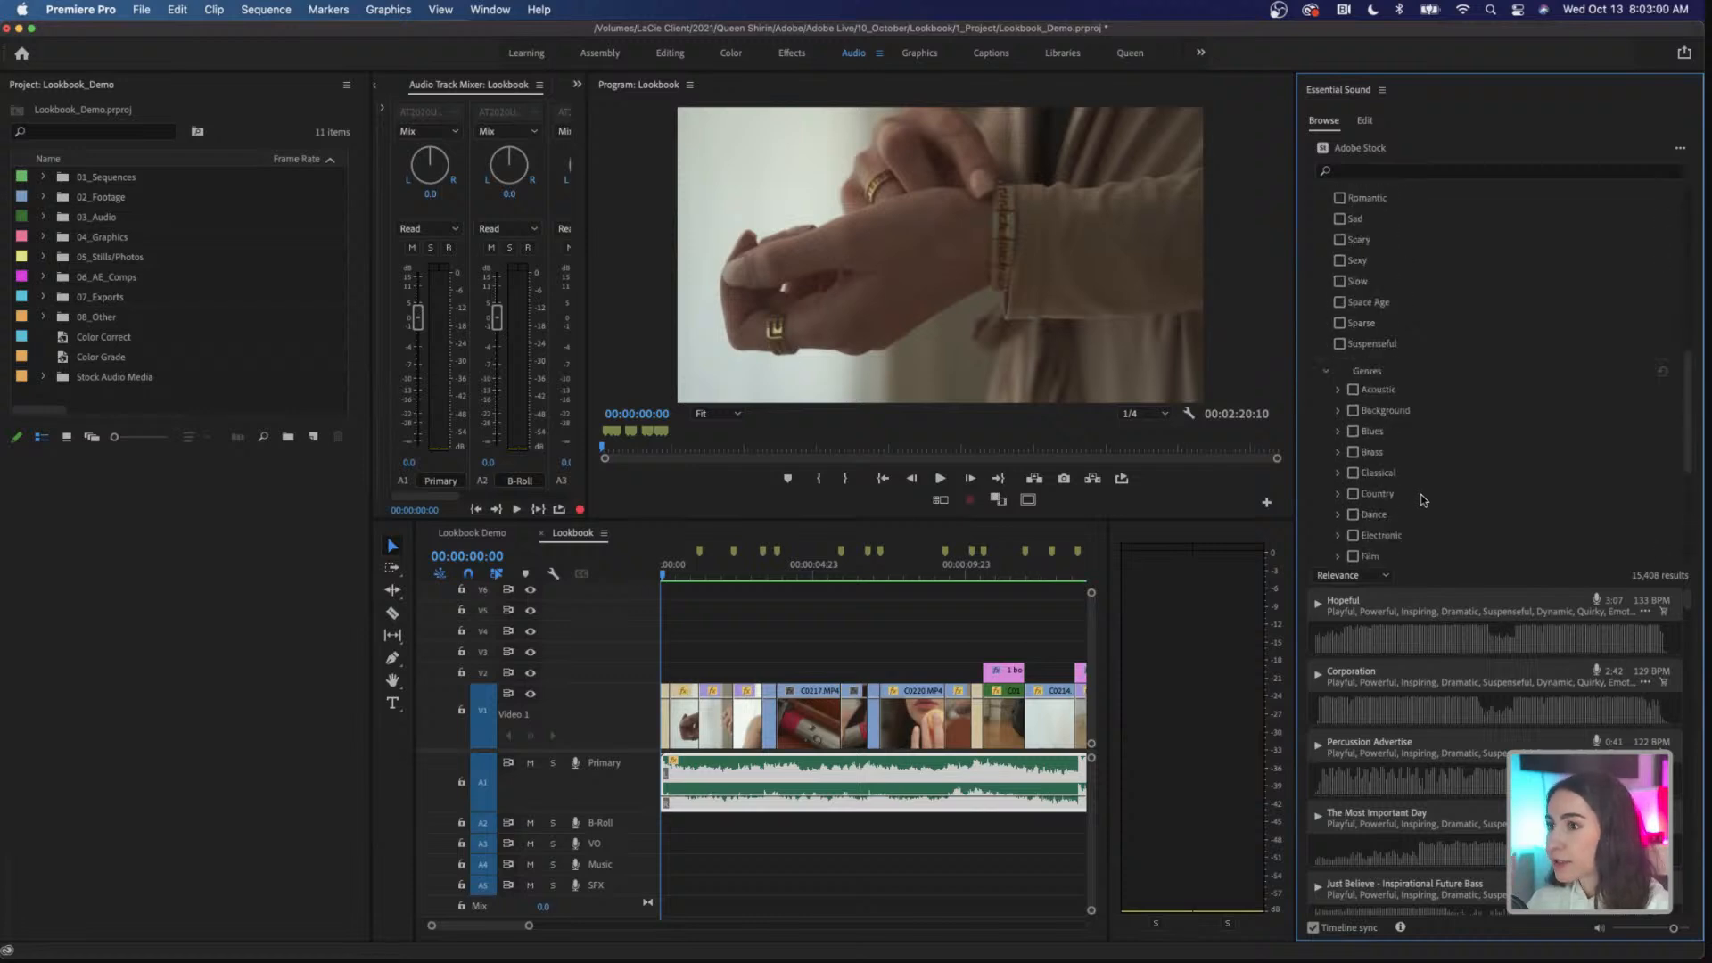
click(1326, 370)
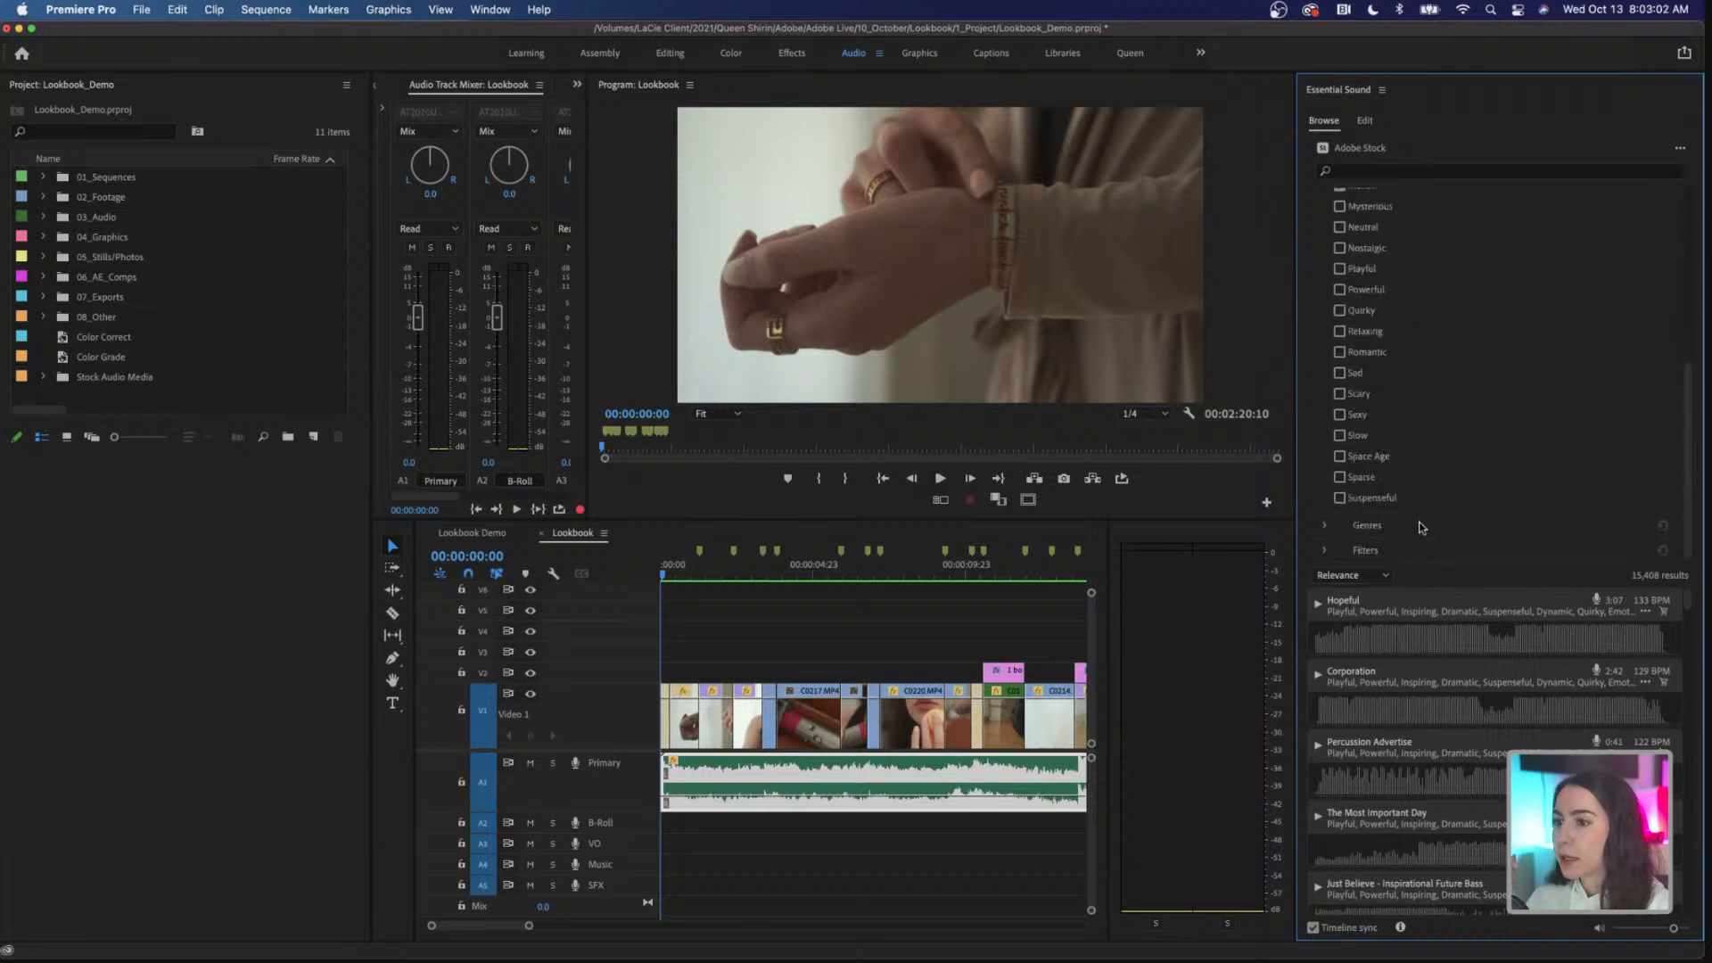
Step: Try a shorter maximum duration, restore it to 19:59, and set the maximum tempo filter to 83 BPM
click(1342, 557)
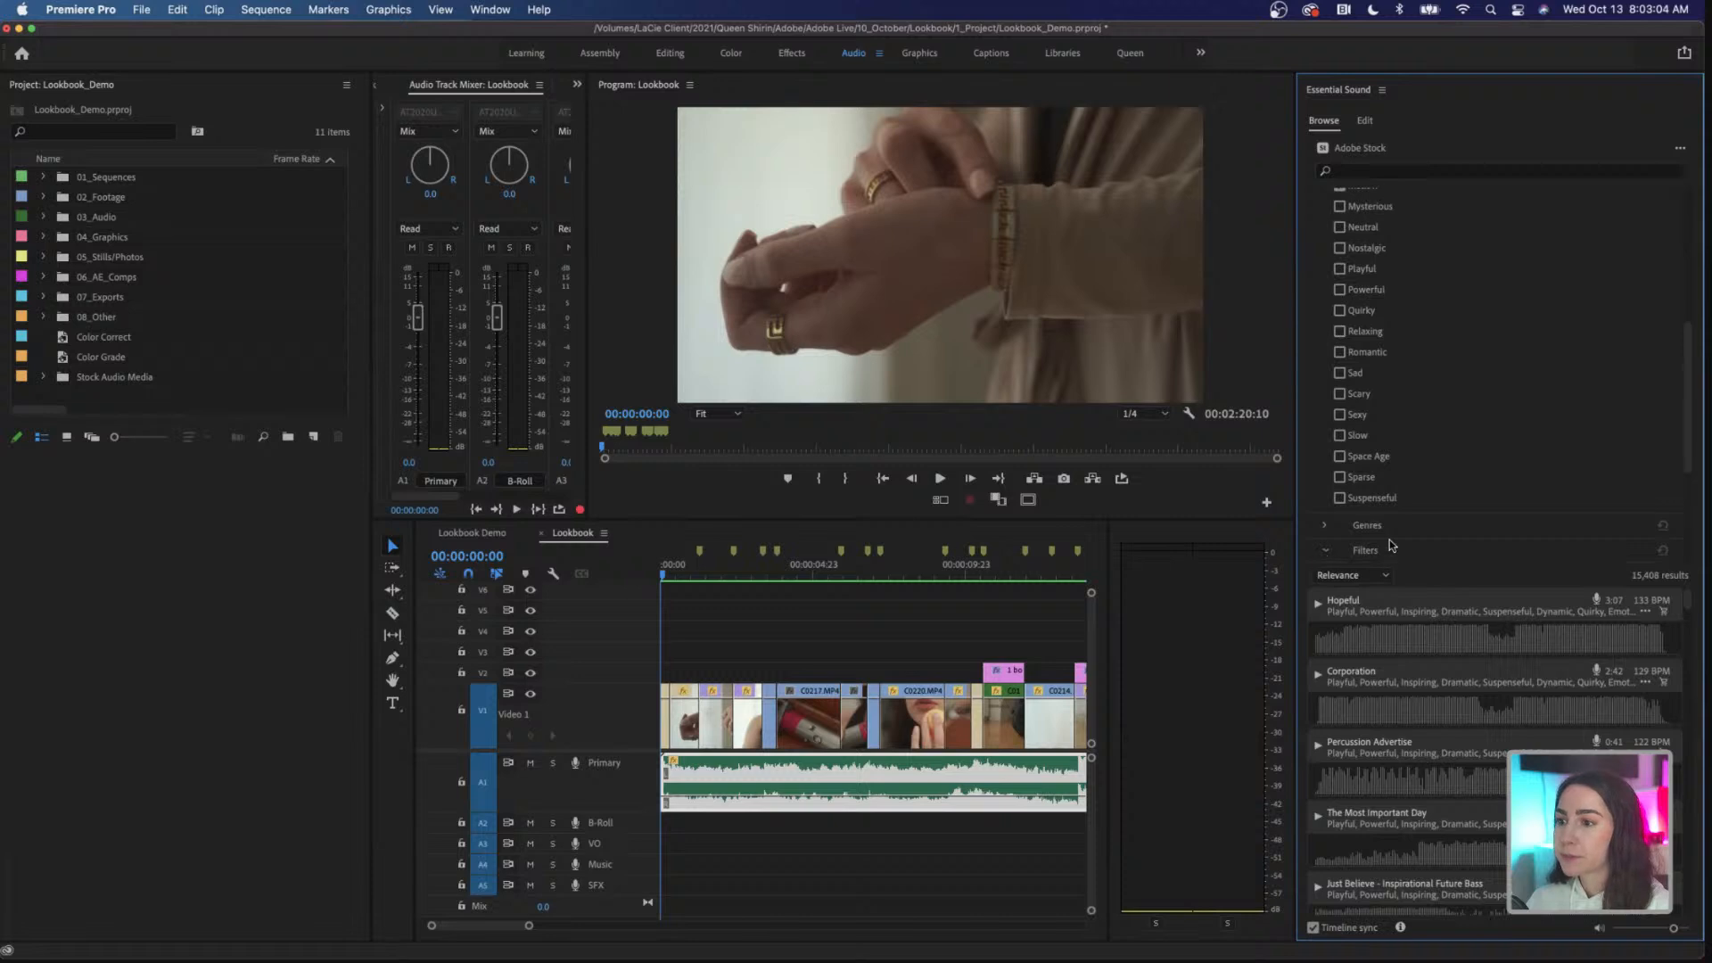
scroll(1389, 539, down, 8)
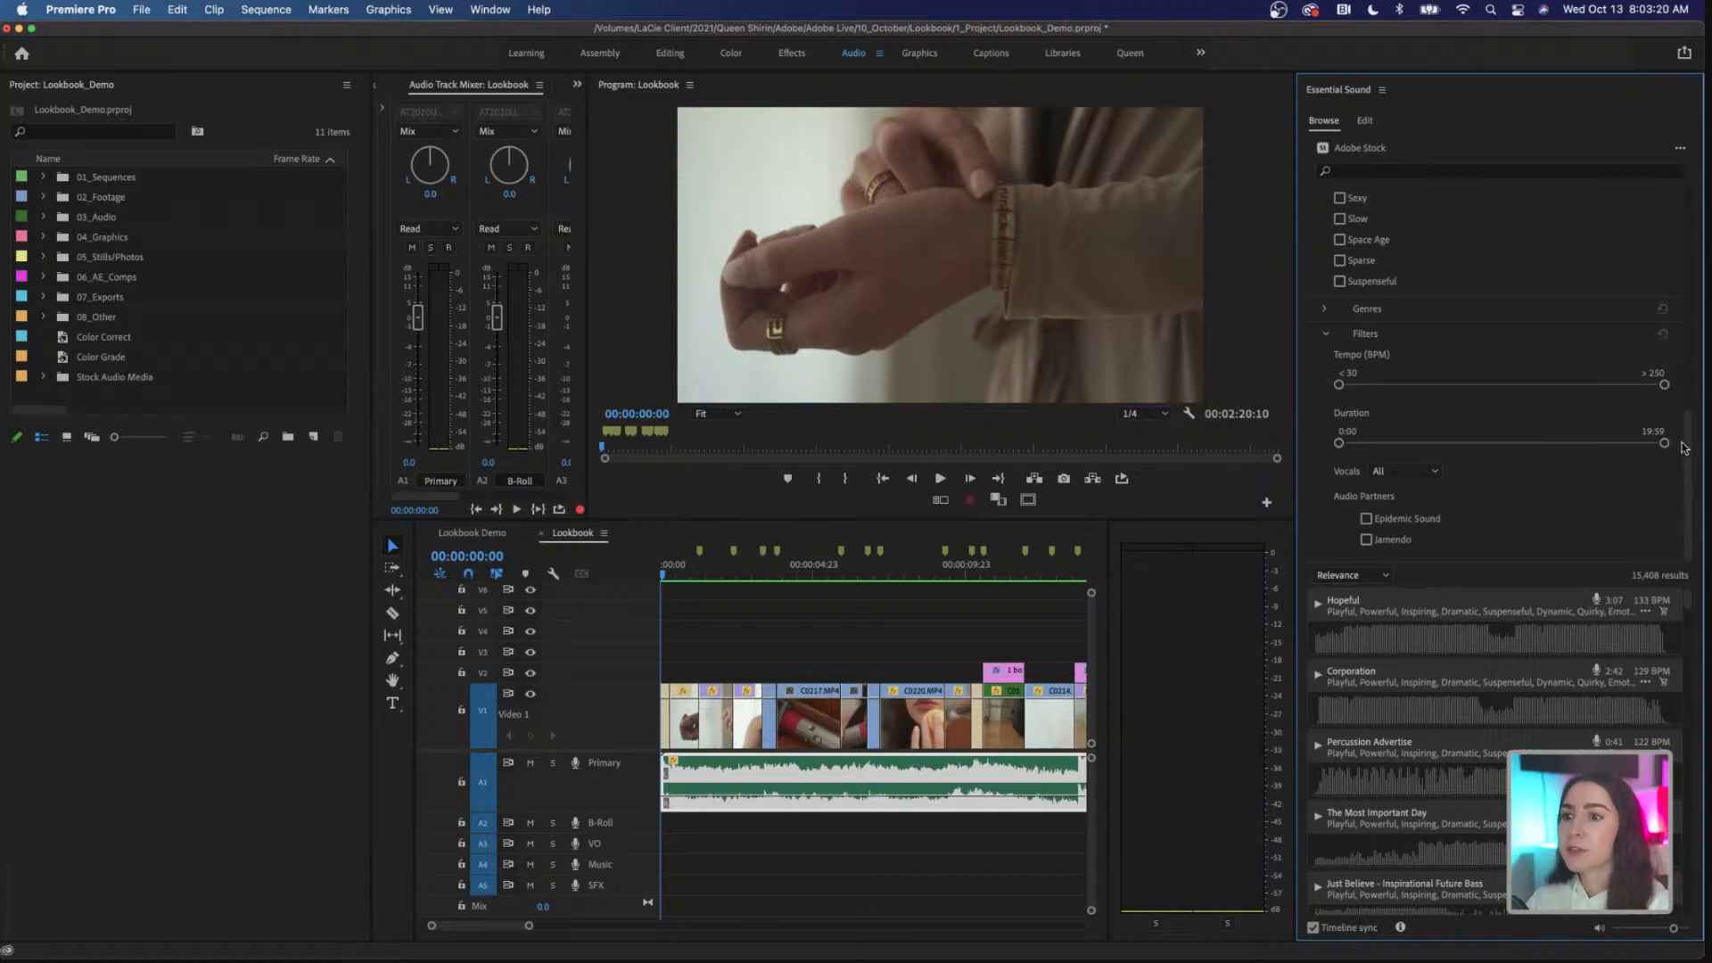
drag(1664, 442, 1469, 443)
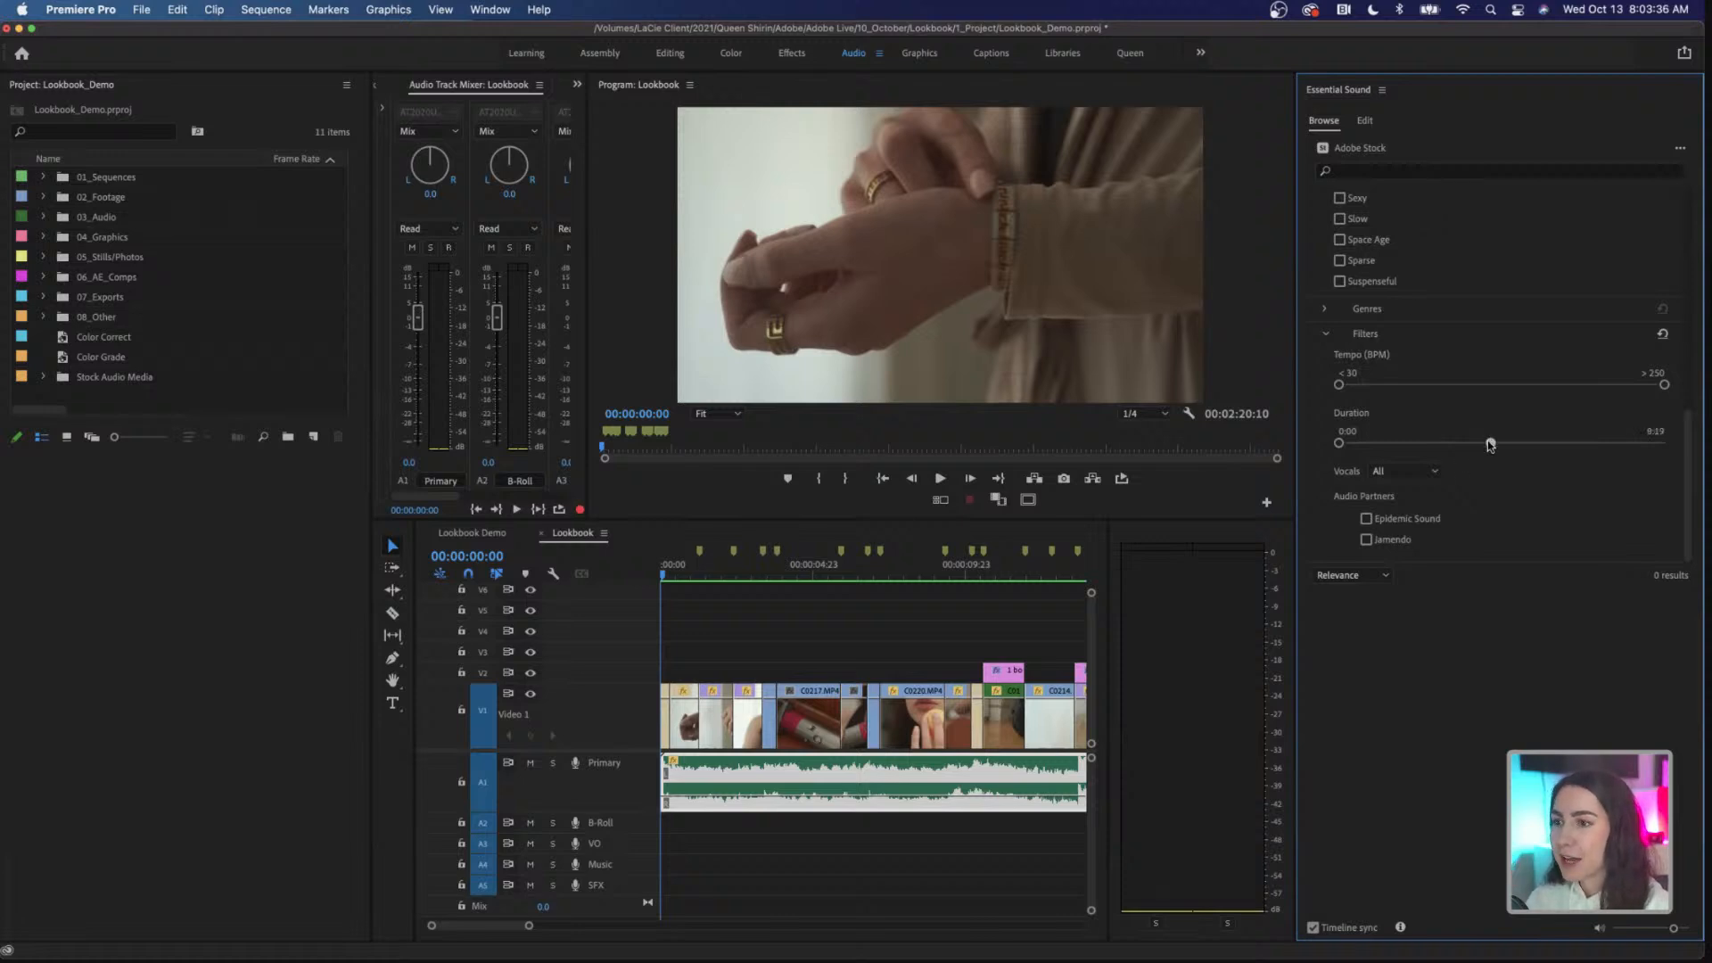
drag(1663, 443, 1676, 444)
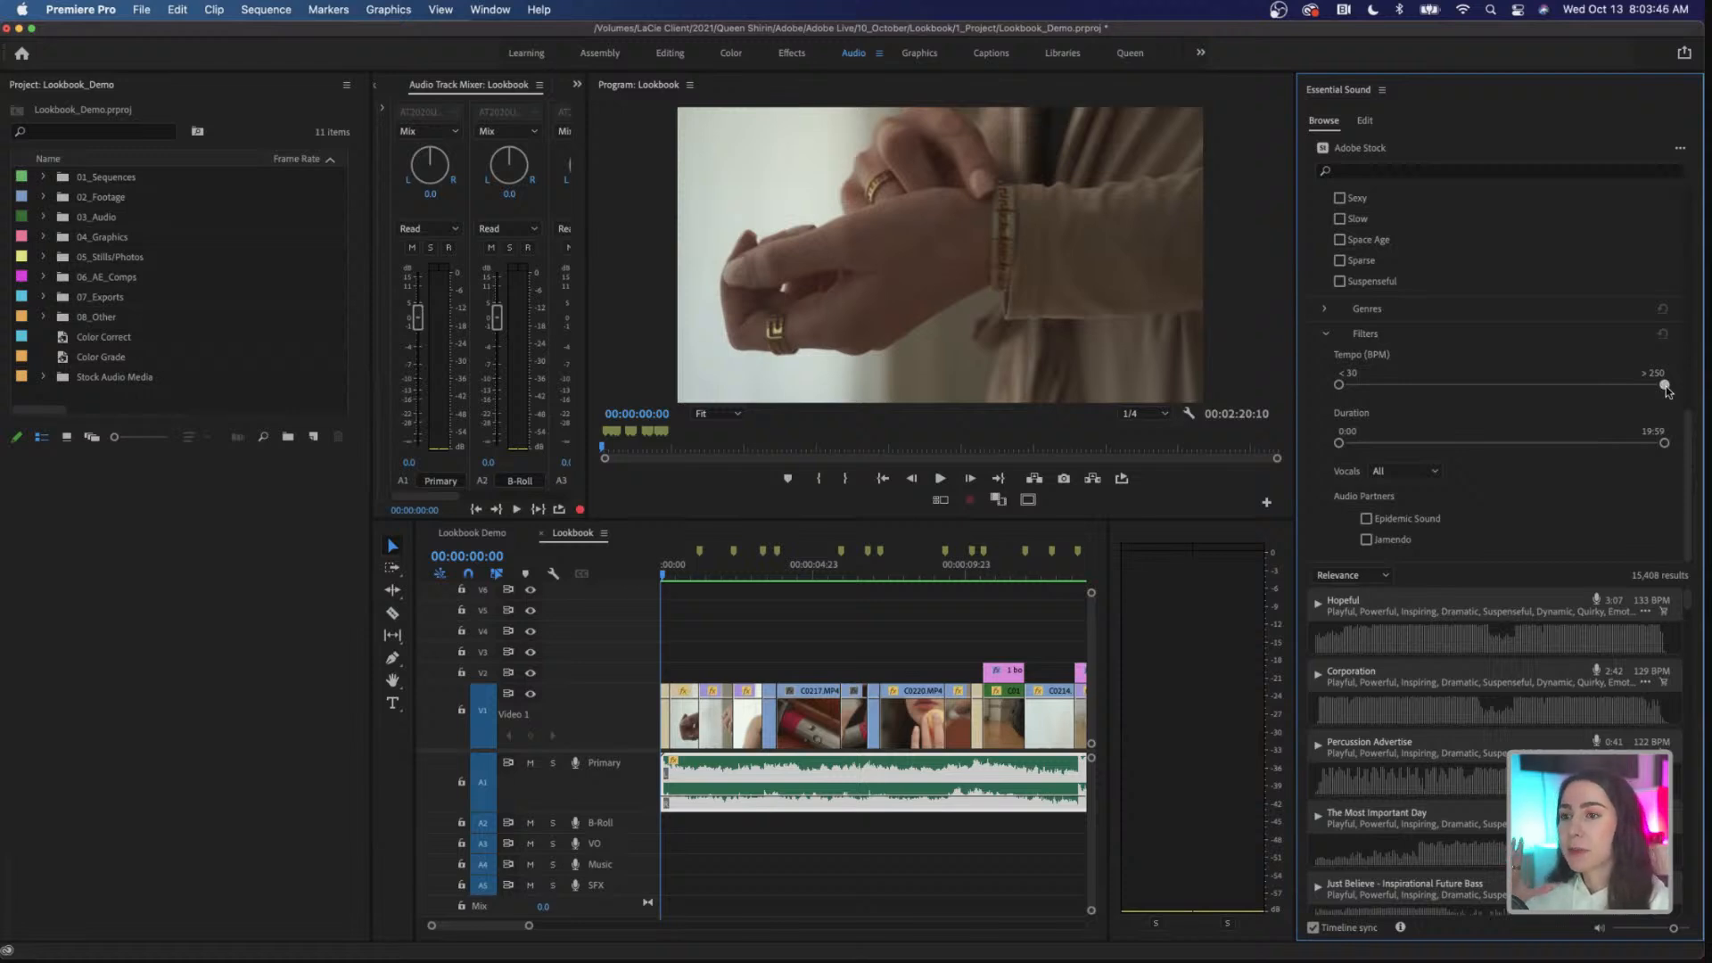
drag(1665, 385, 1417, 386)
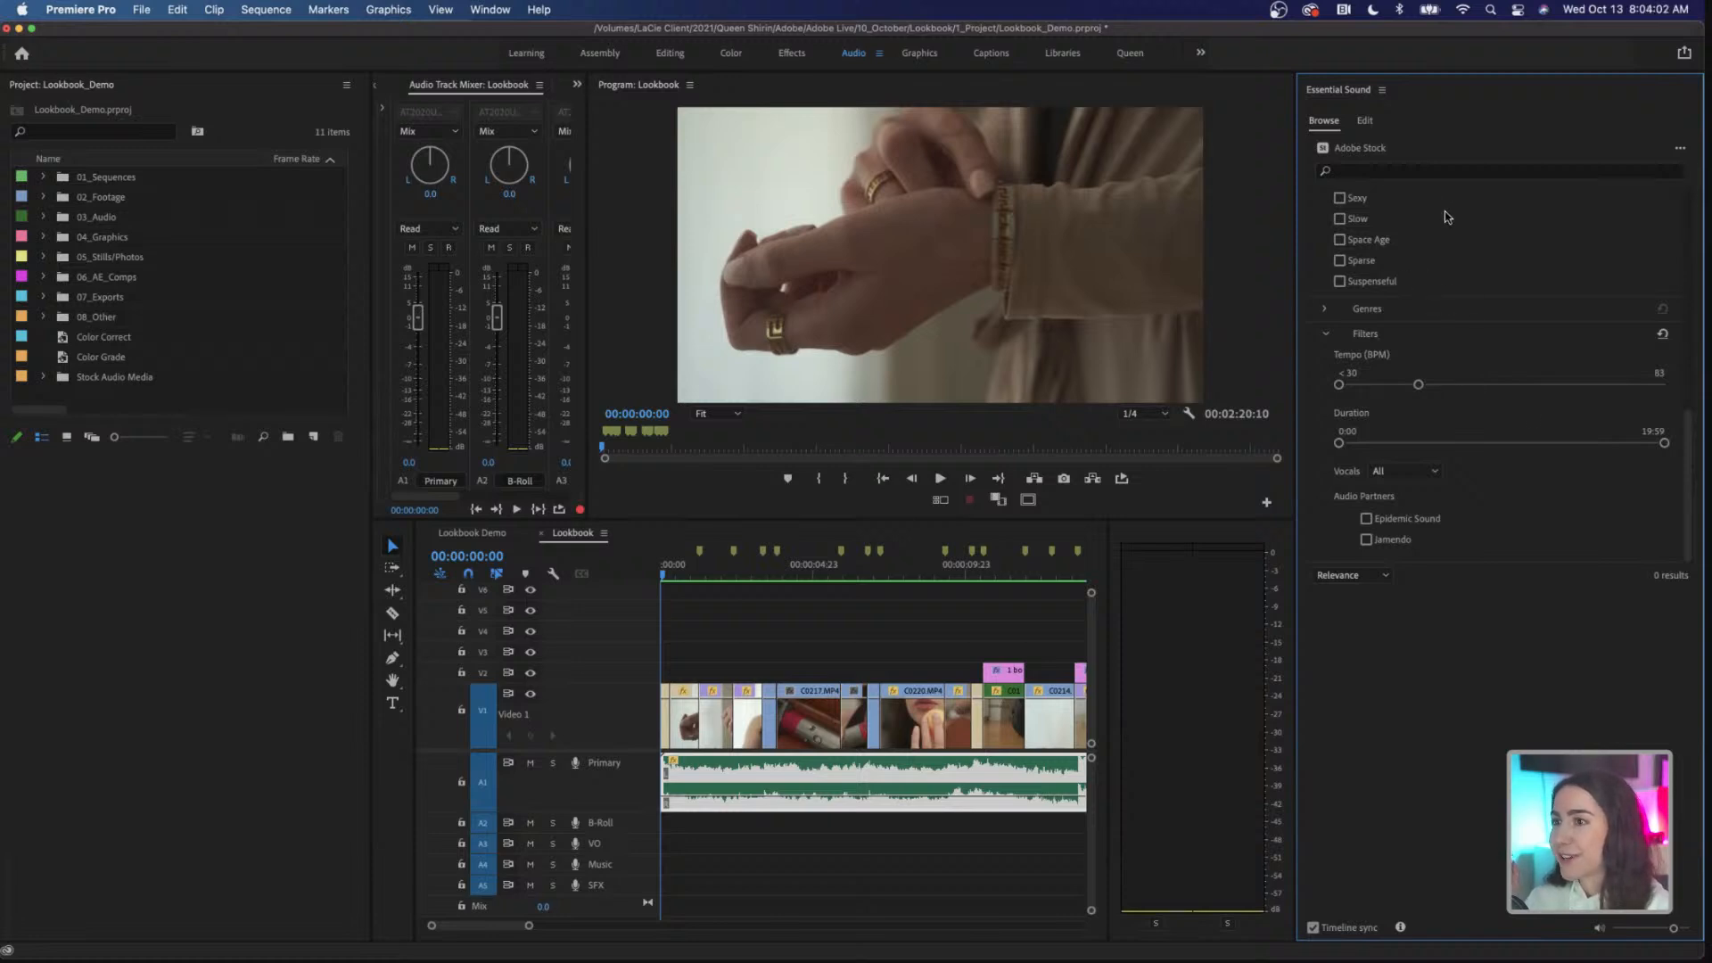
Step: Remove the Mellow mood from the music filters and collapse the Moods list
scroll(1444, 213, up, 10)
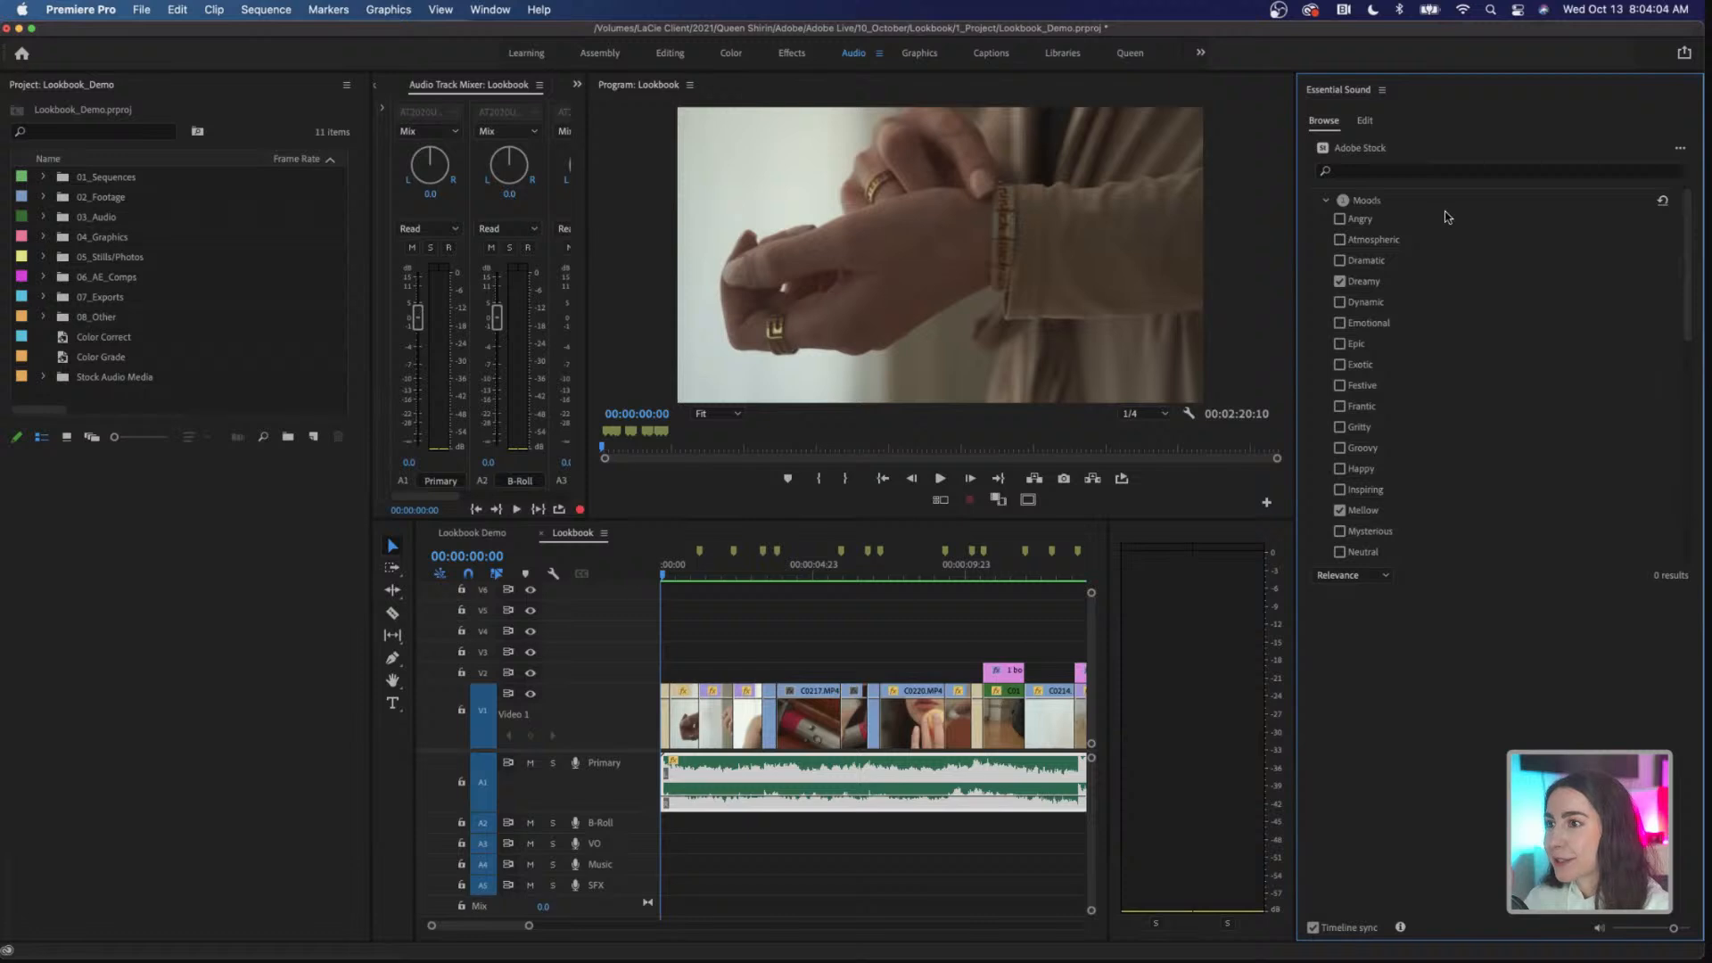
scroll(1444, 218, down, 3)
click(1339, 435)
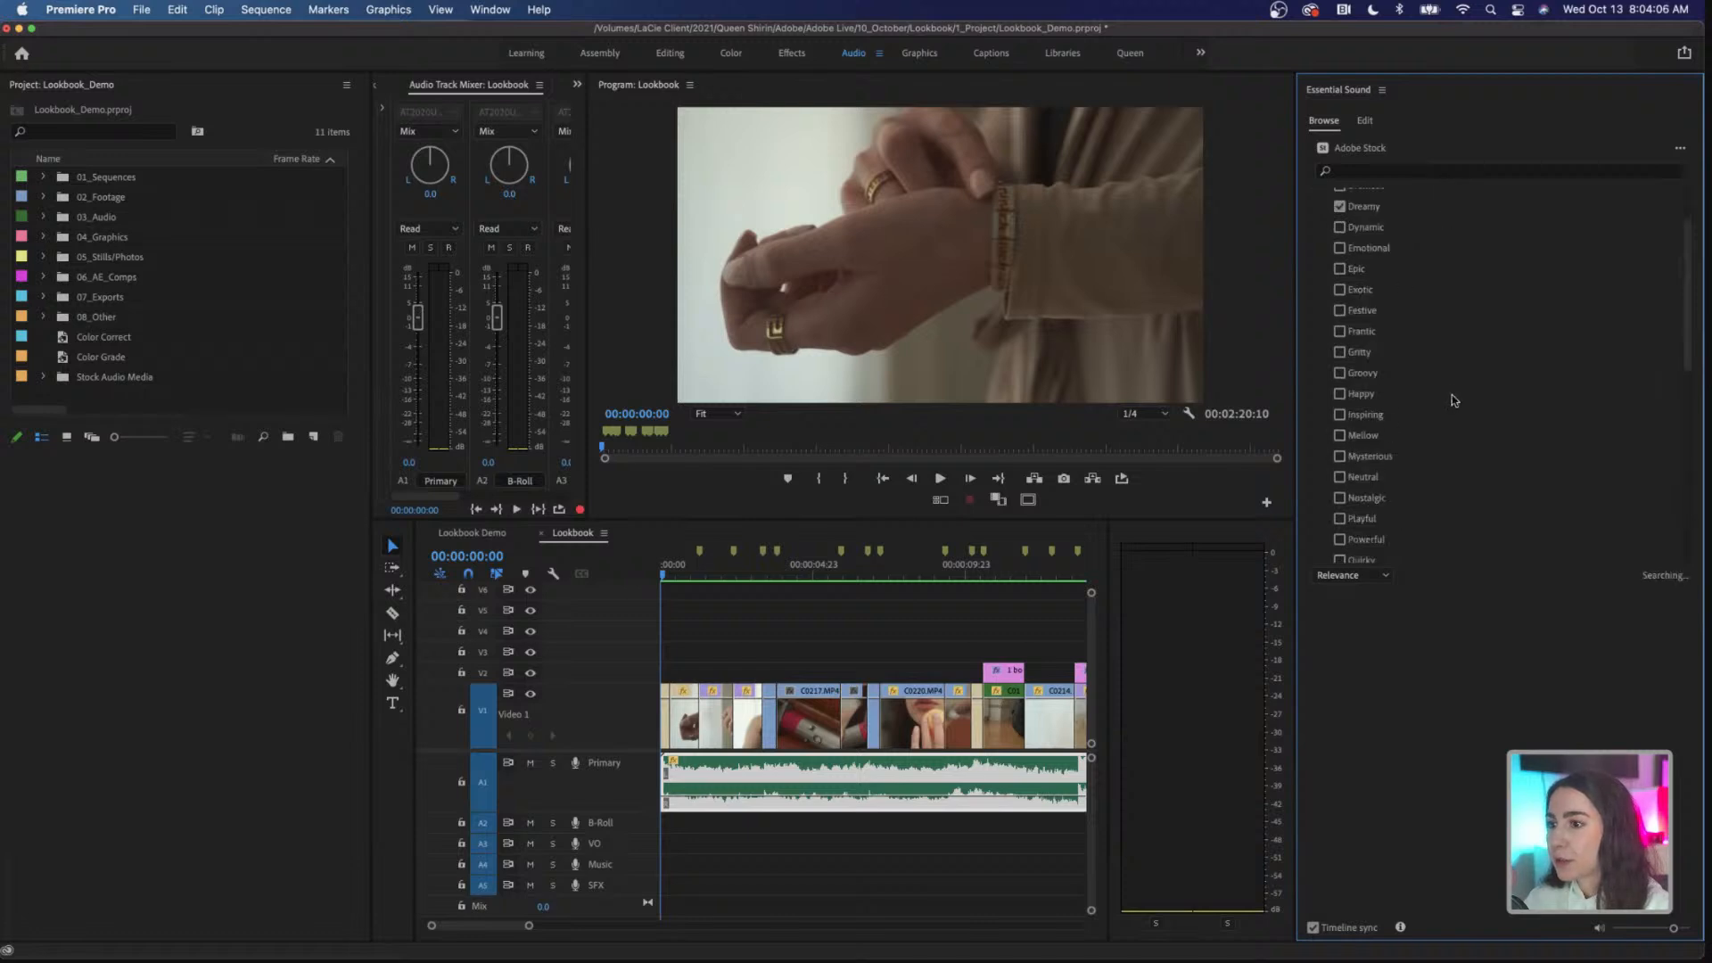
scroll(1452, 390, up, 3)
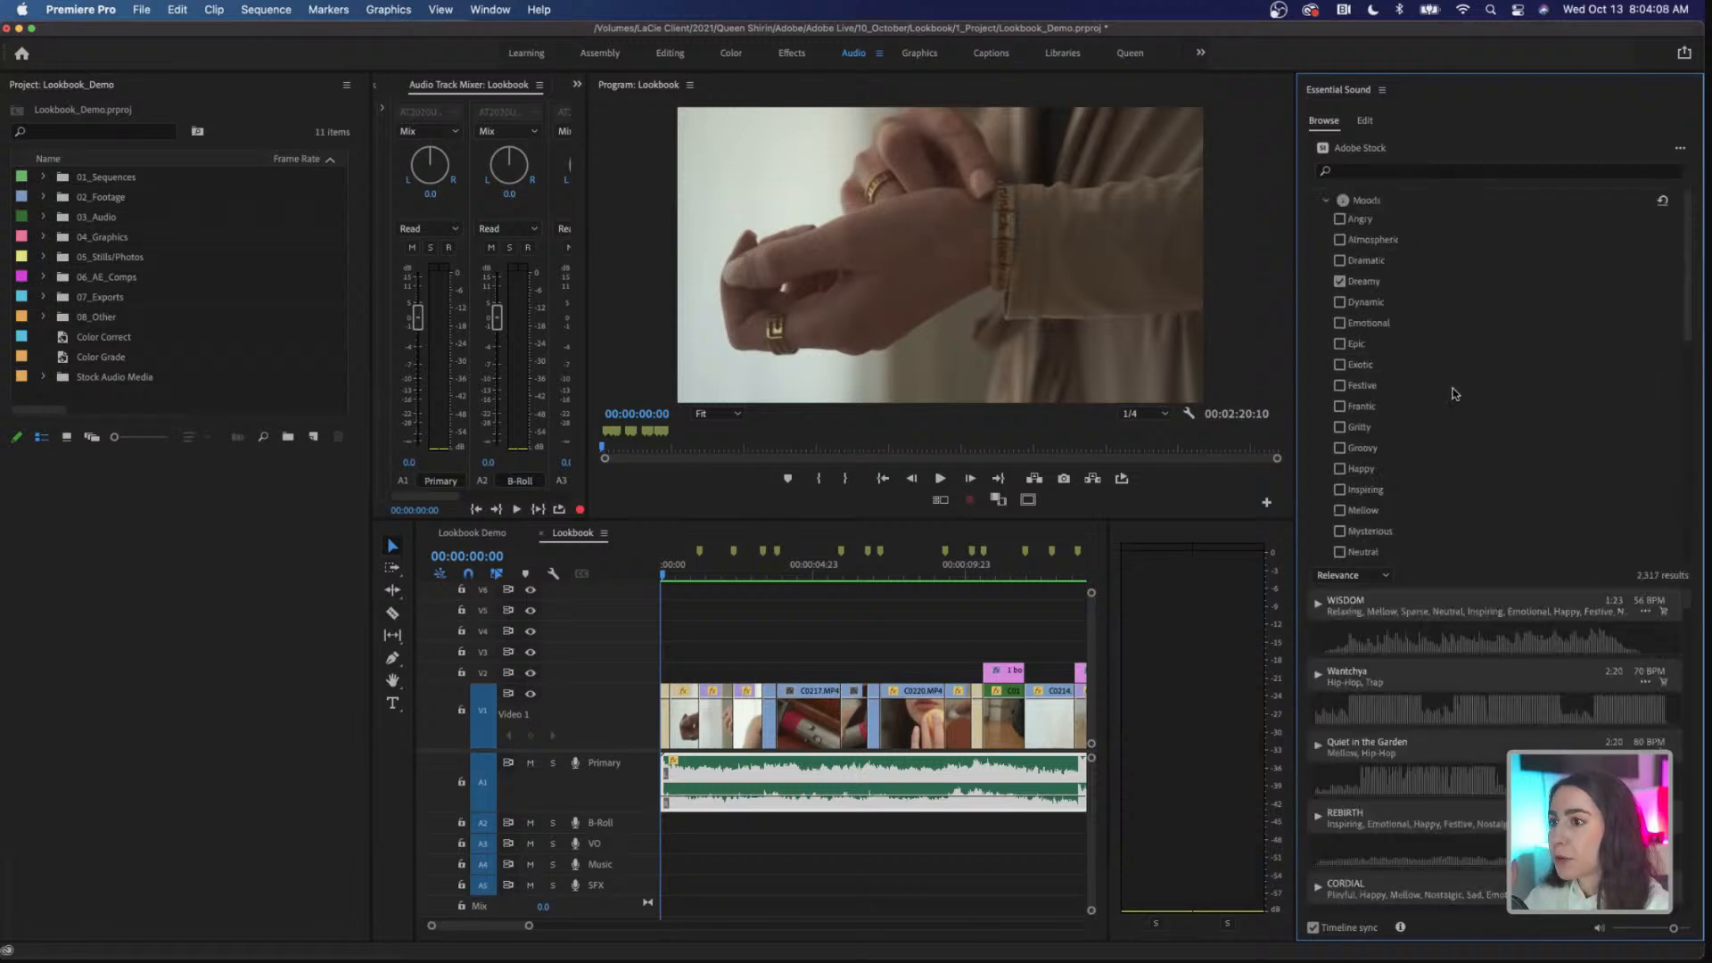
click(1327, 202)
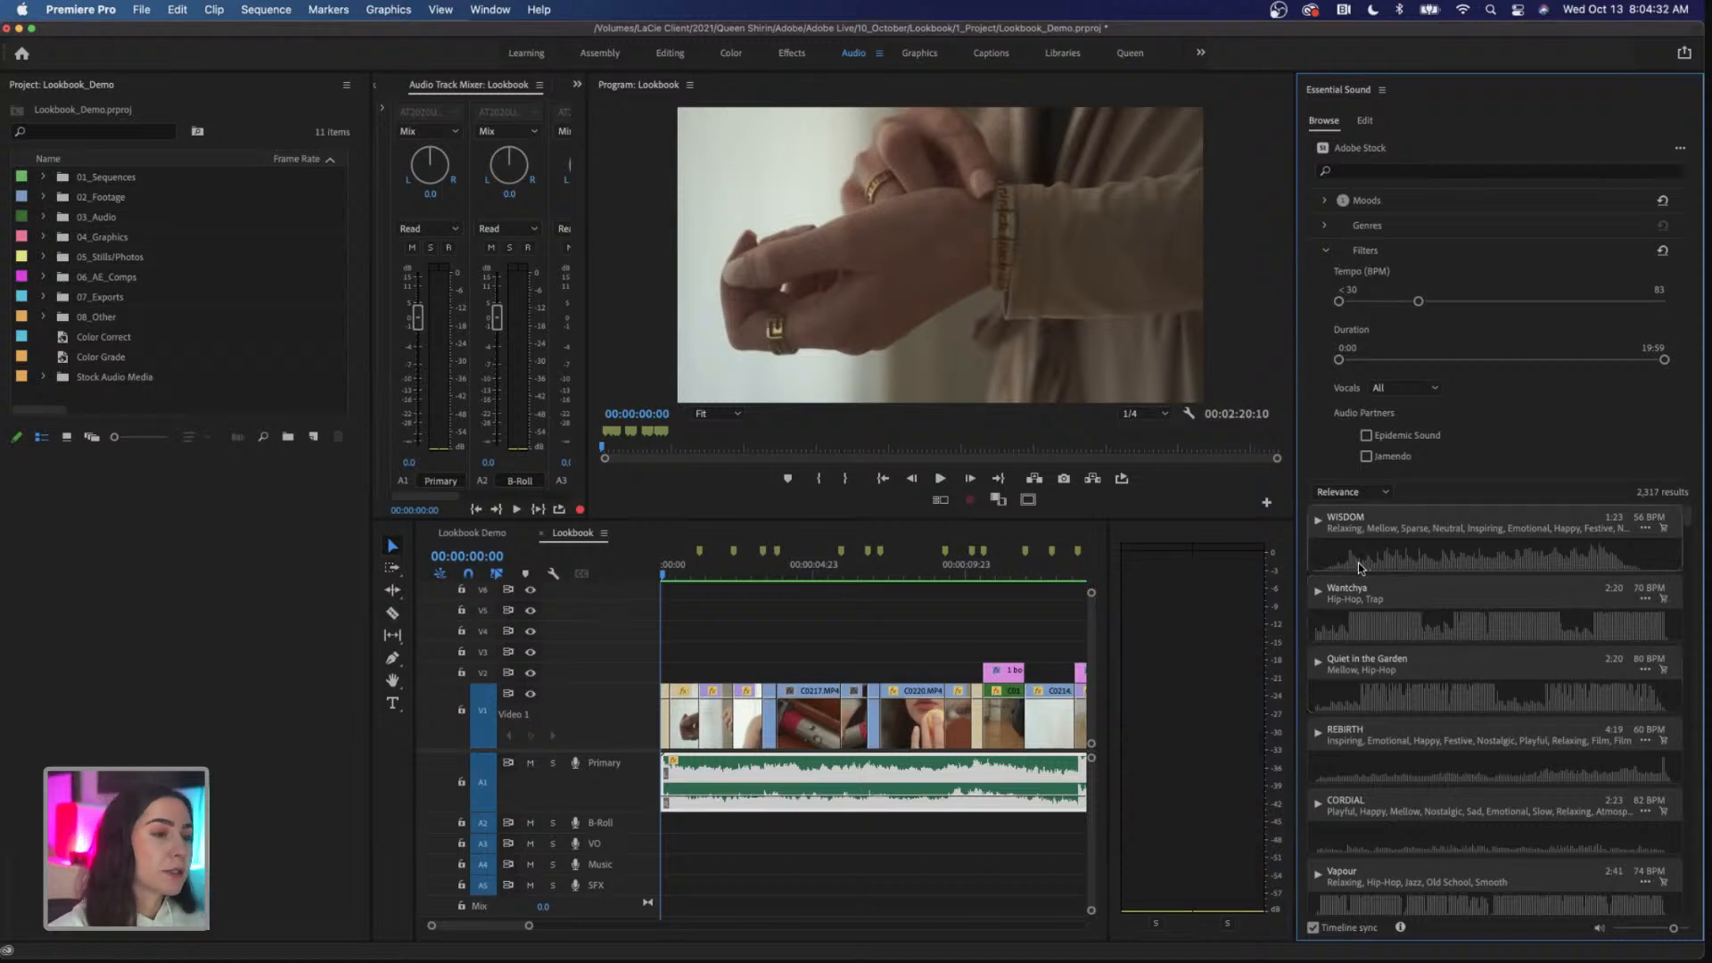
Step: Briefly preview the WISDOM track with the timeline, mute the Primary audio track, and return the playhead to the sequence start
click(1318, 524)
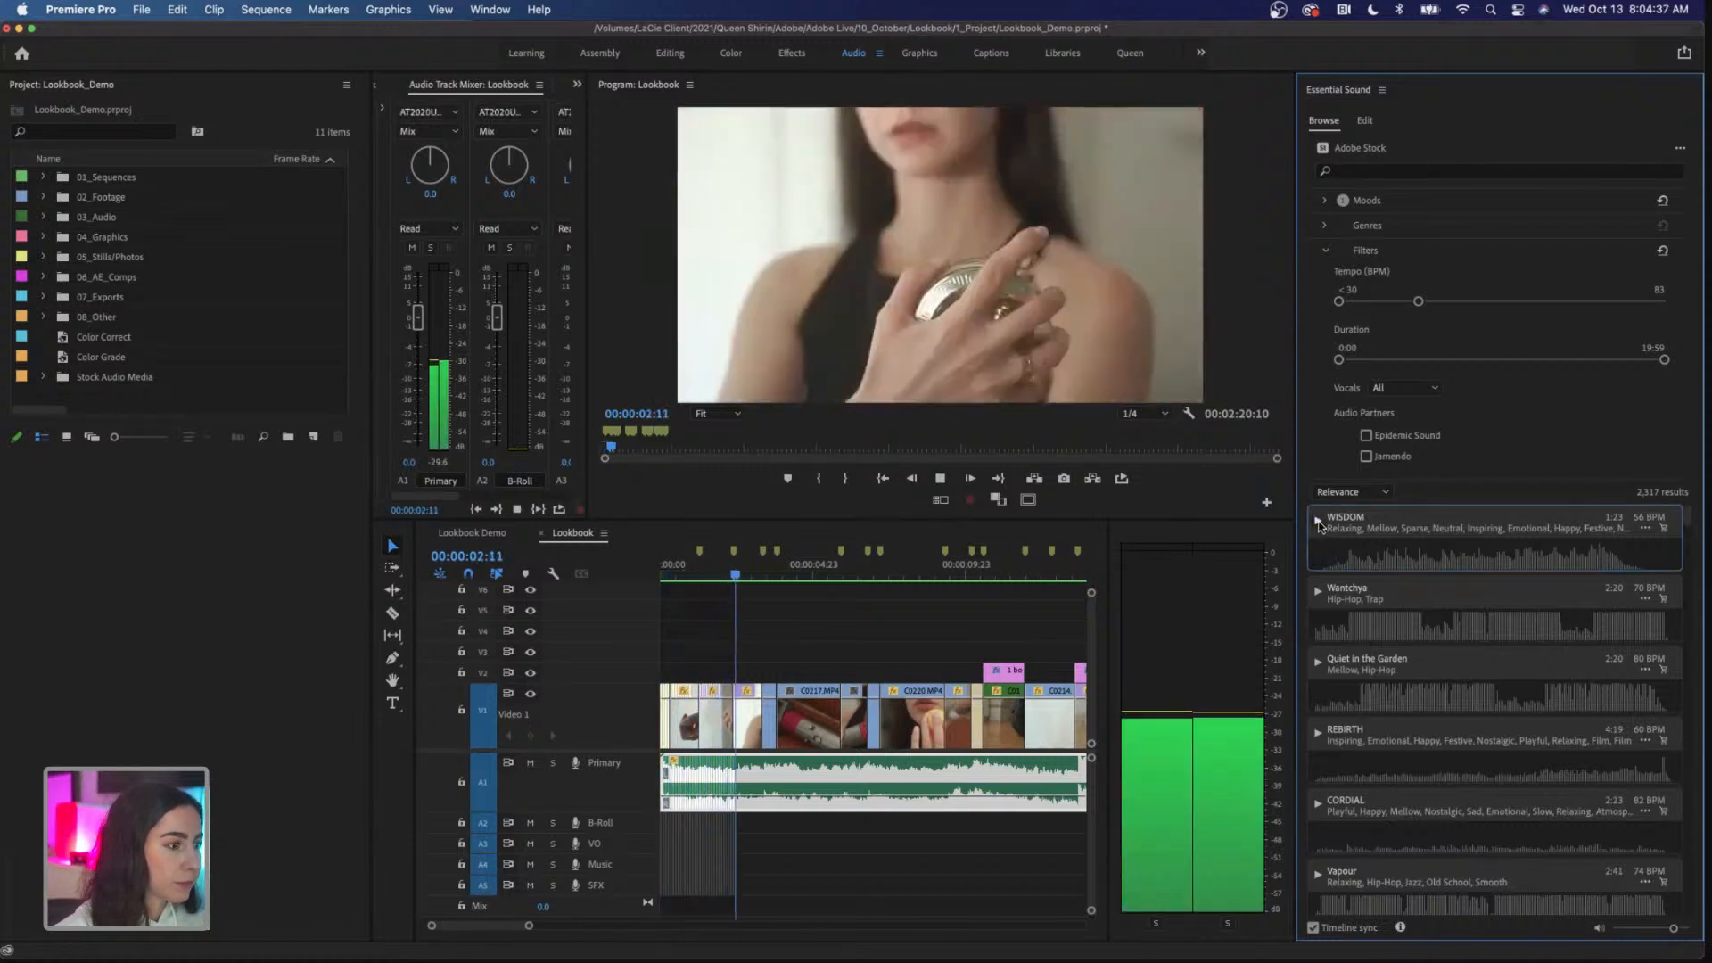
click(1319, 526)
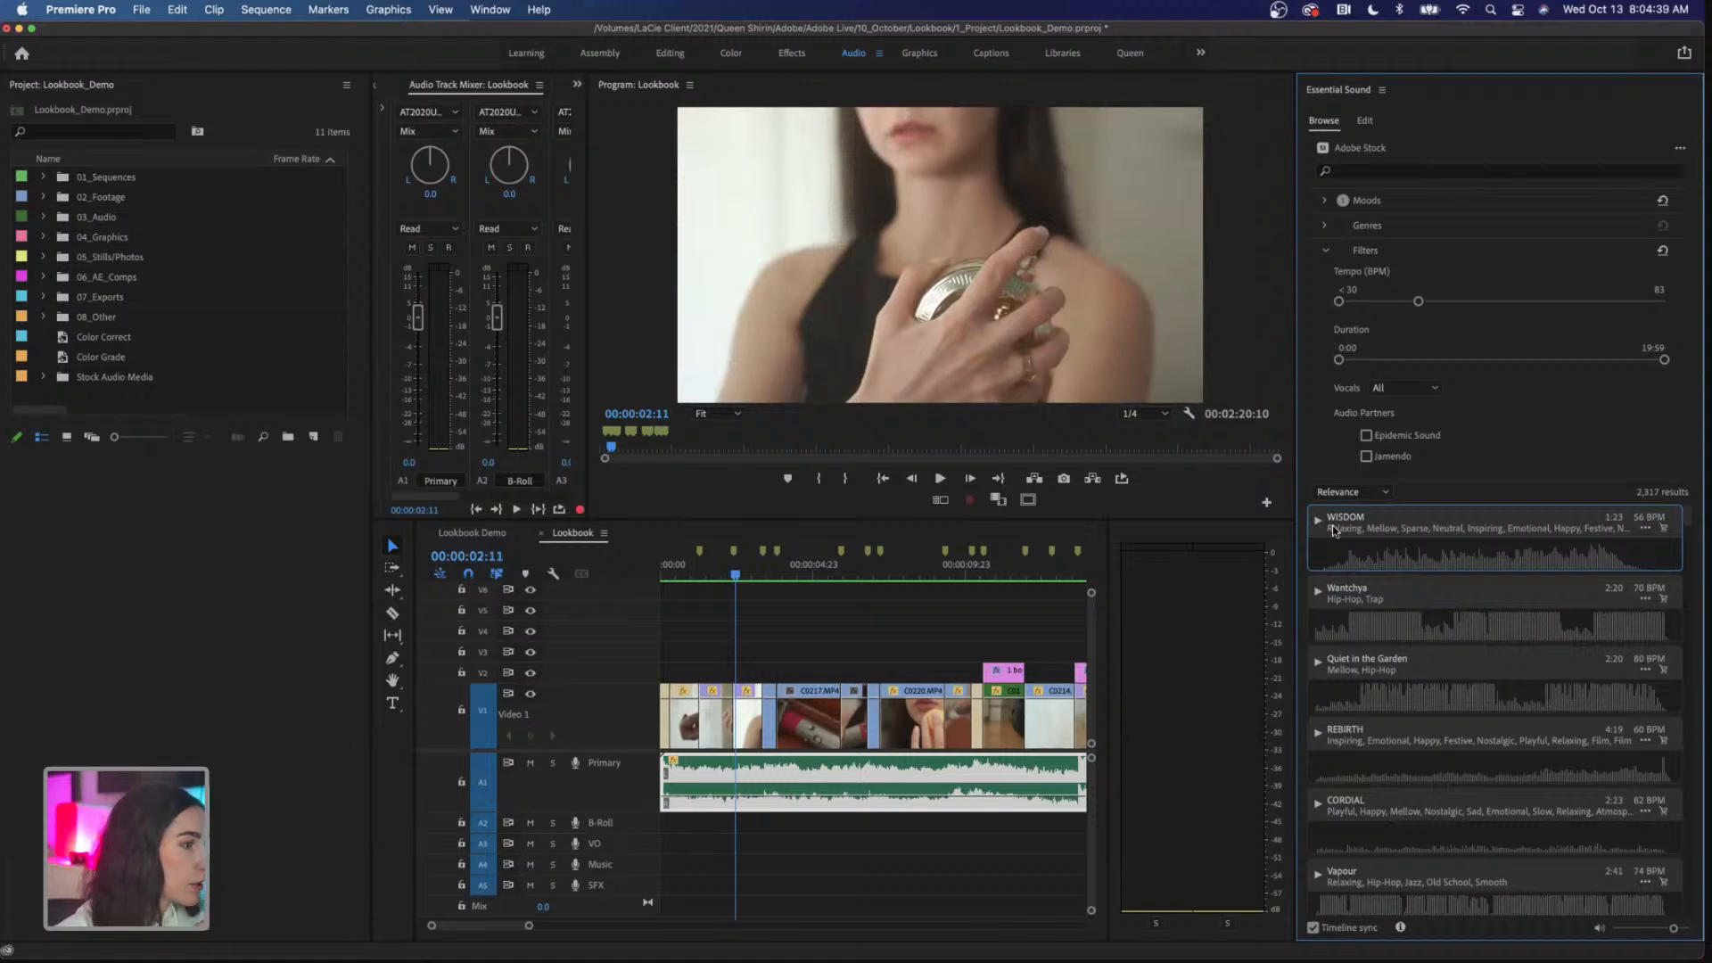
click(532, 765)
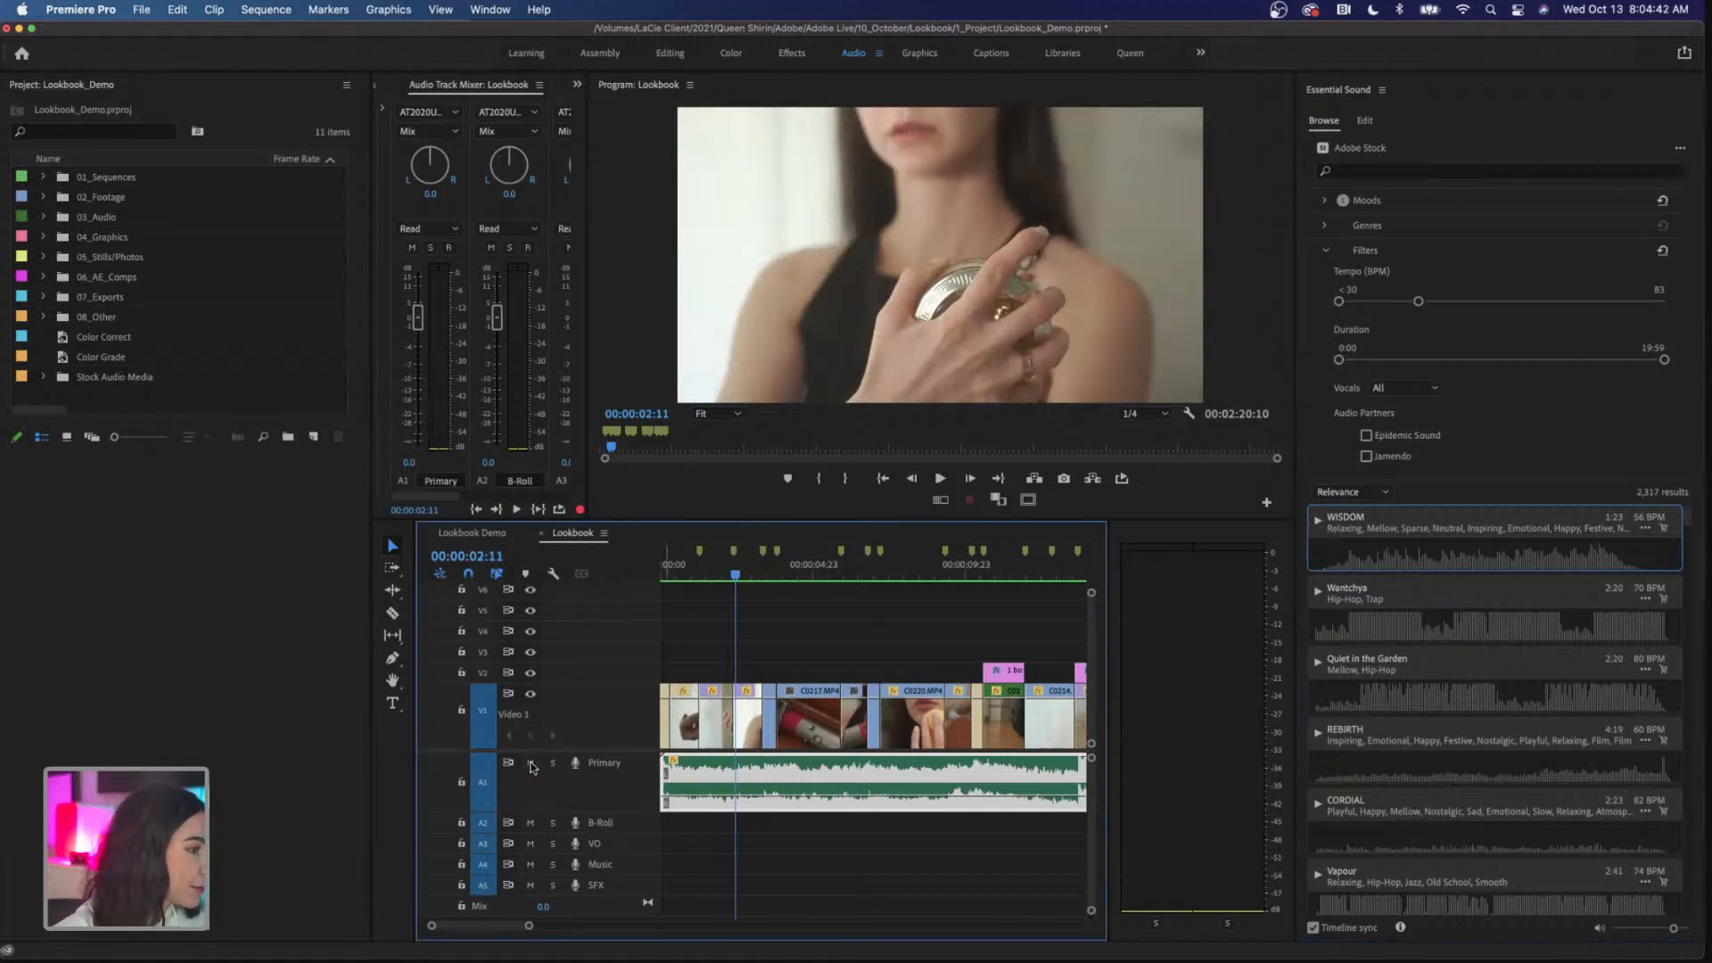
click(533, 765)
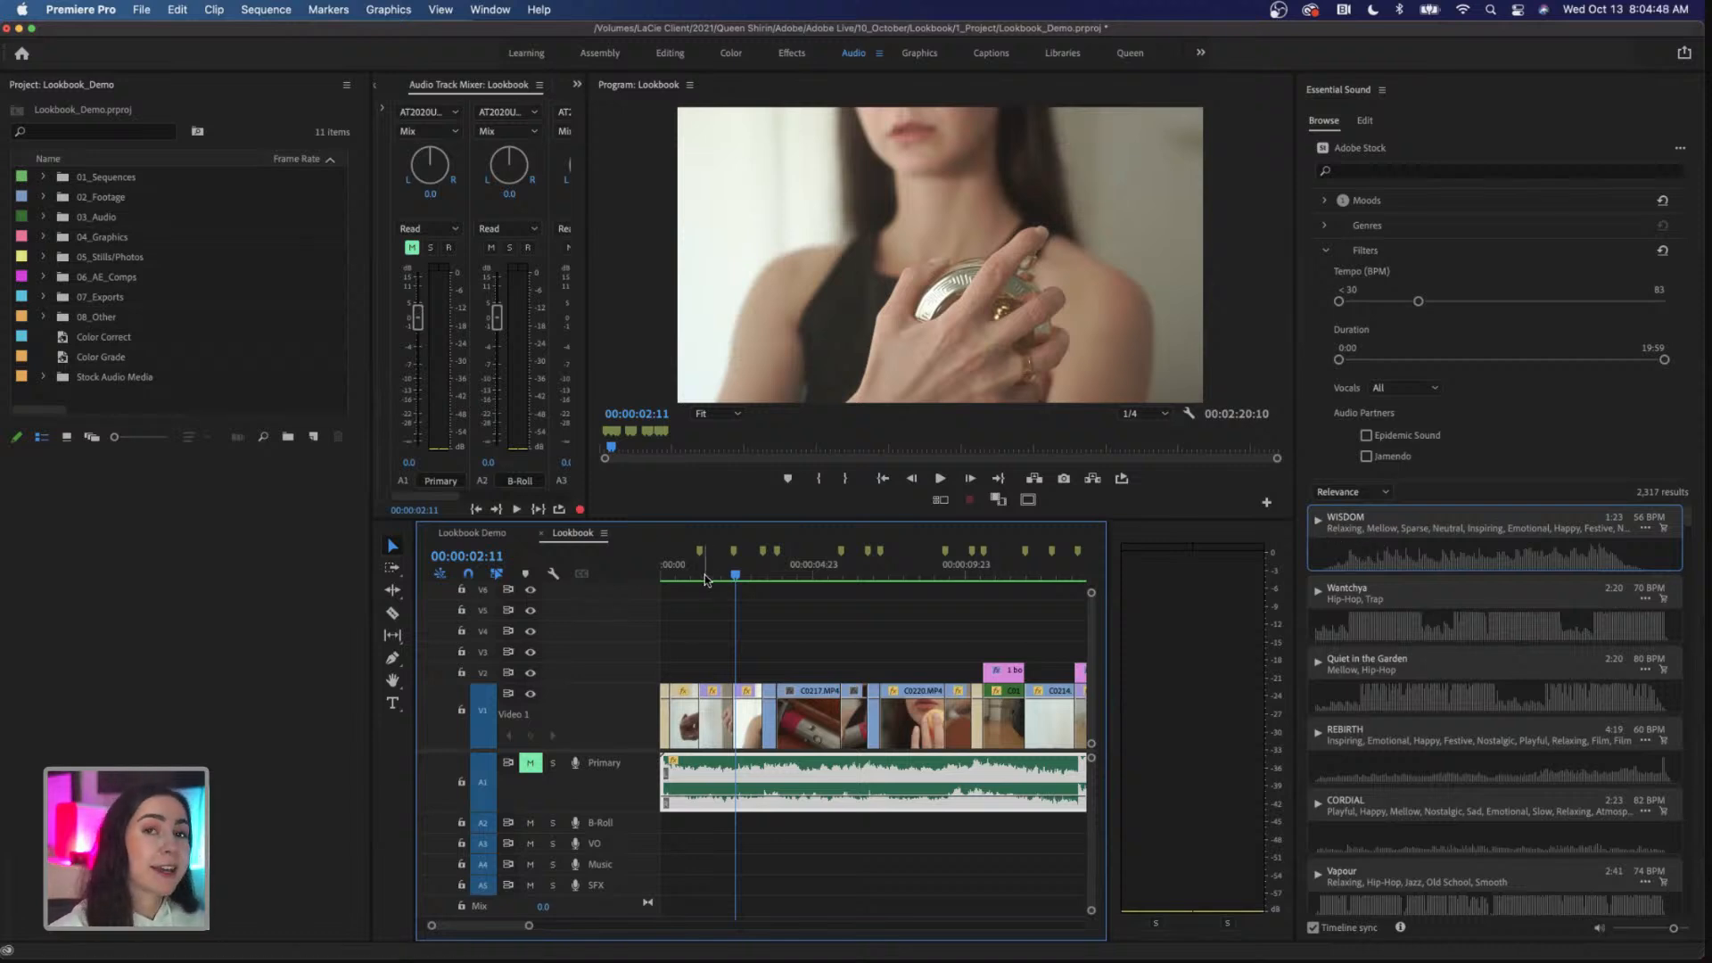
drag(686, 578, 651, 579)
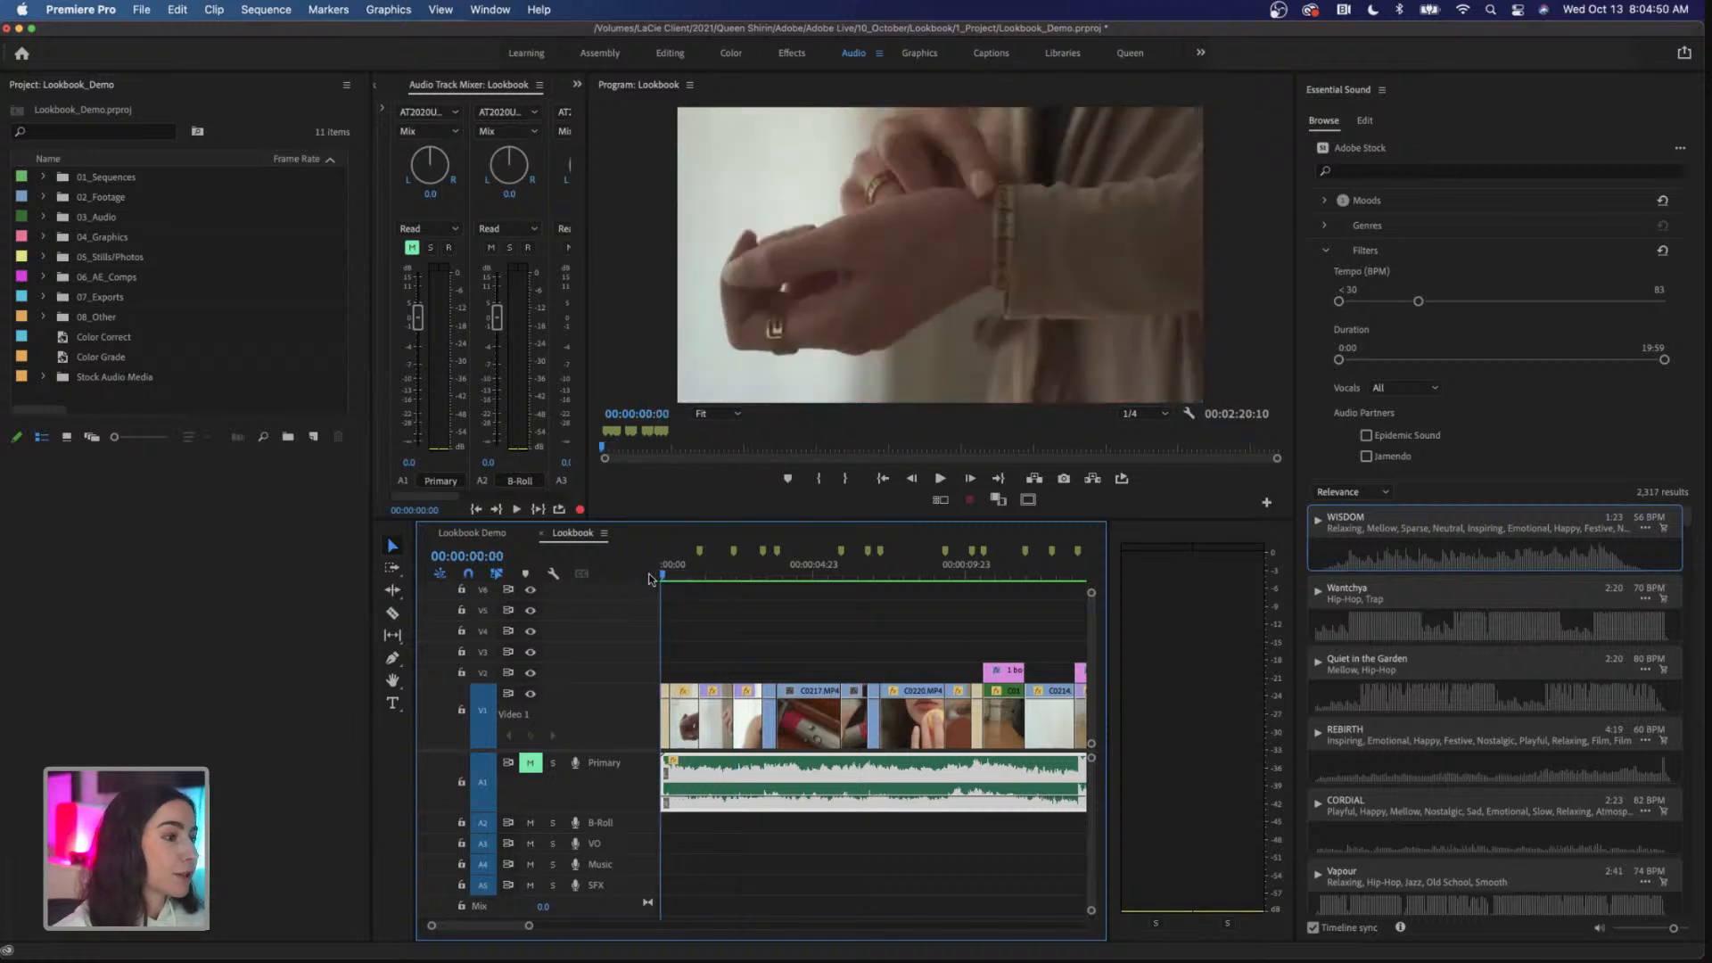
Step: Preview the WISDOM and Wantchya music tracks in sync with the timeline
click(1319, 525)
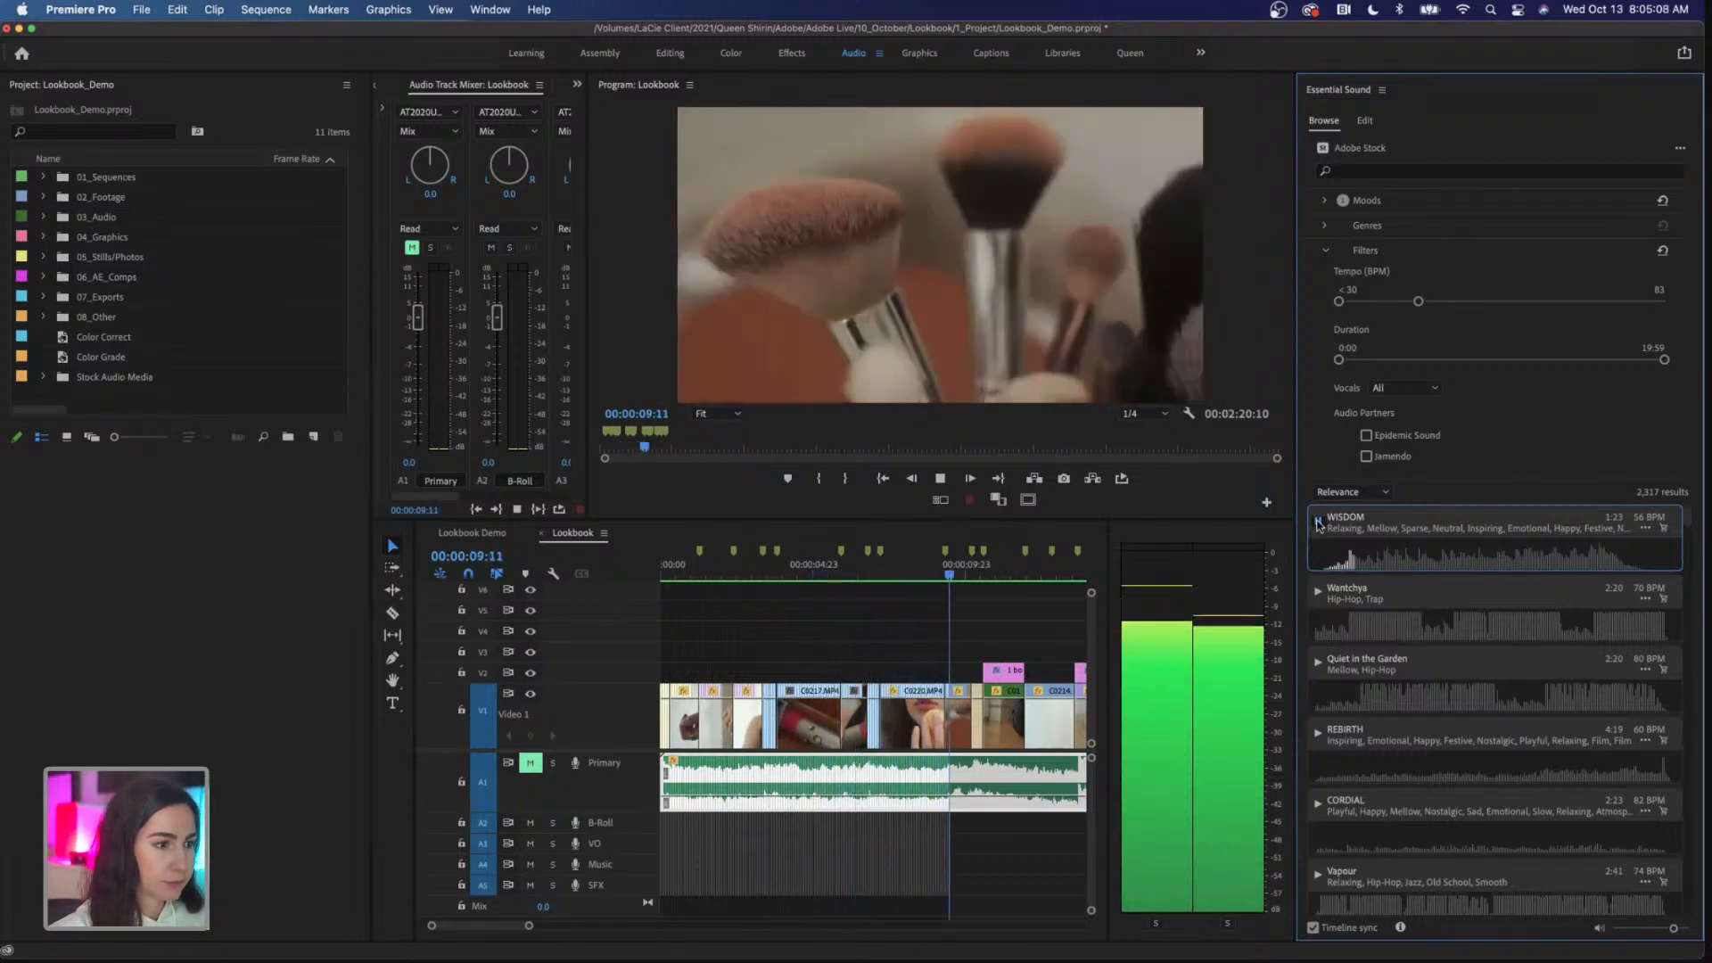
key(space)
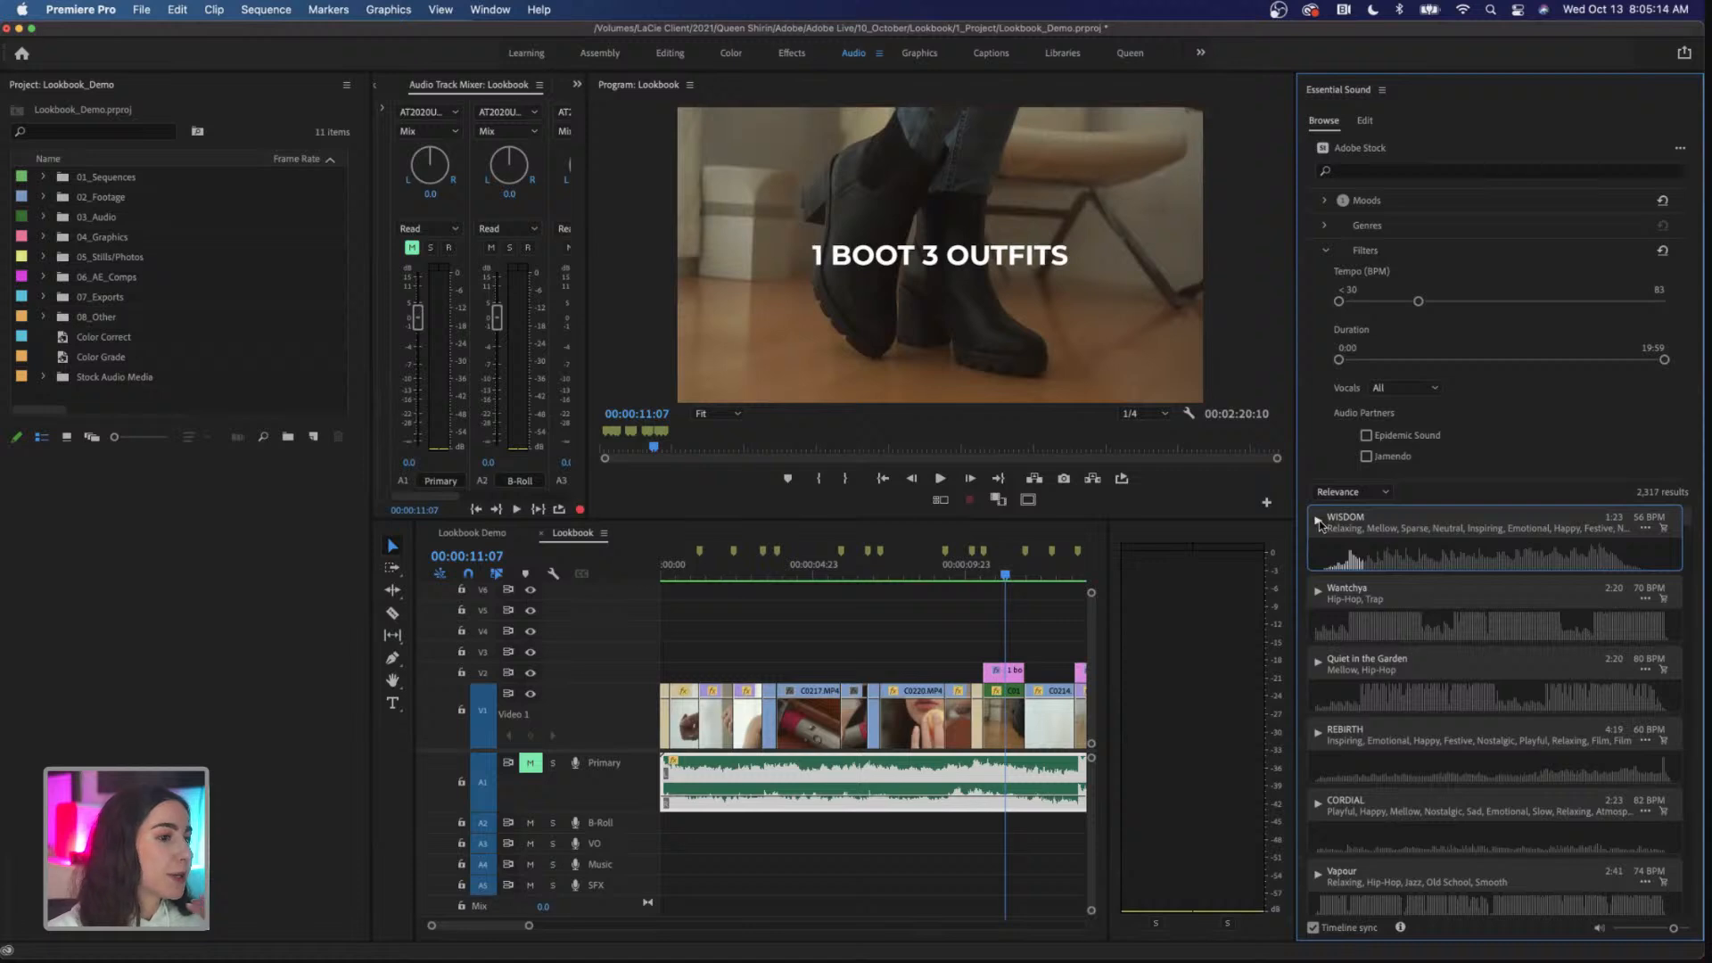
click(1319, 592)
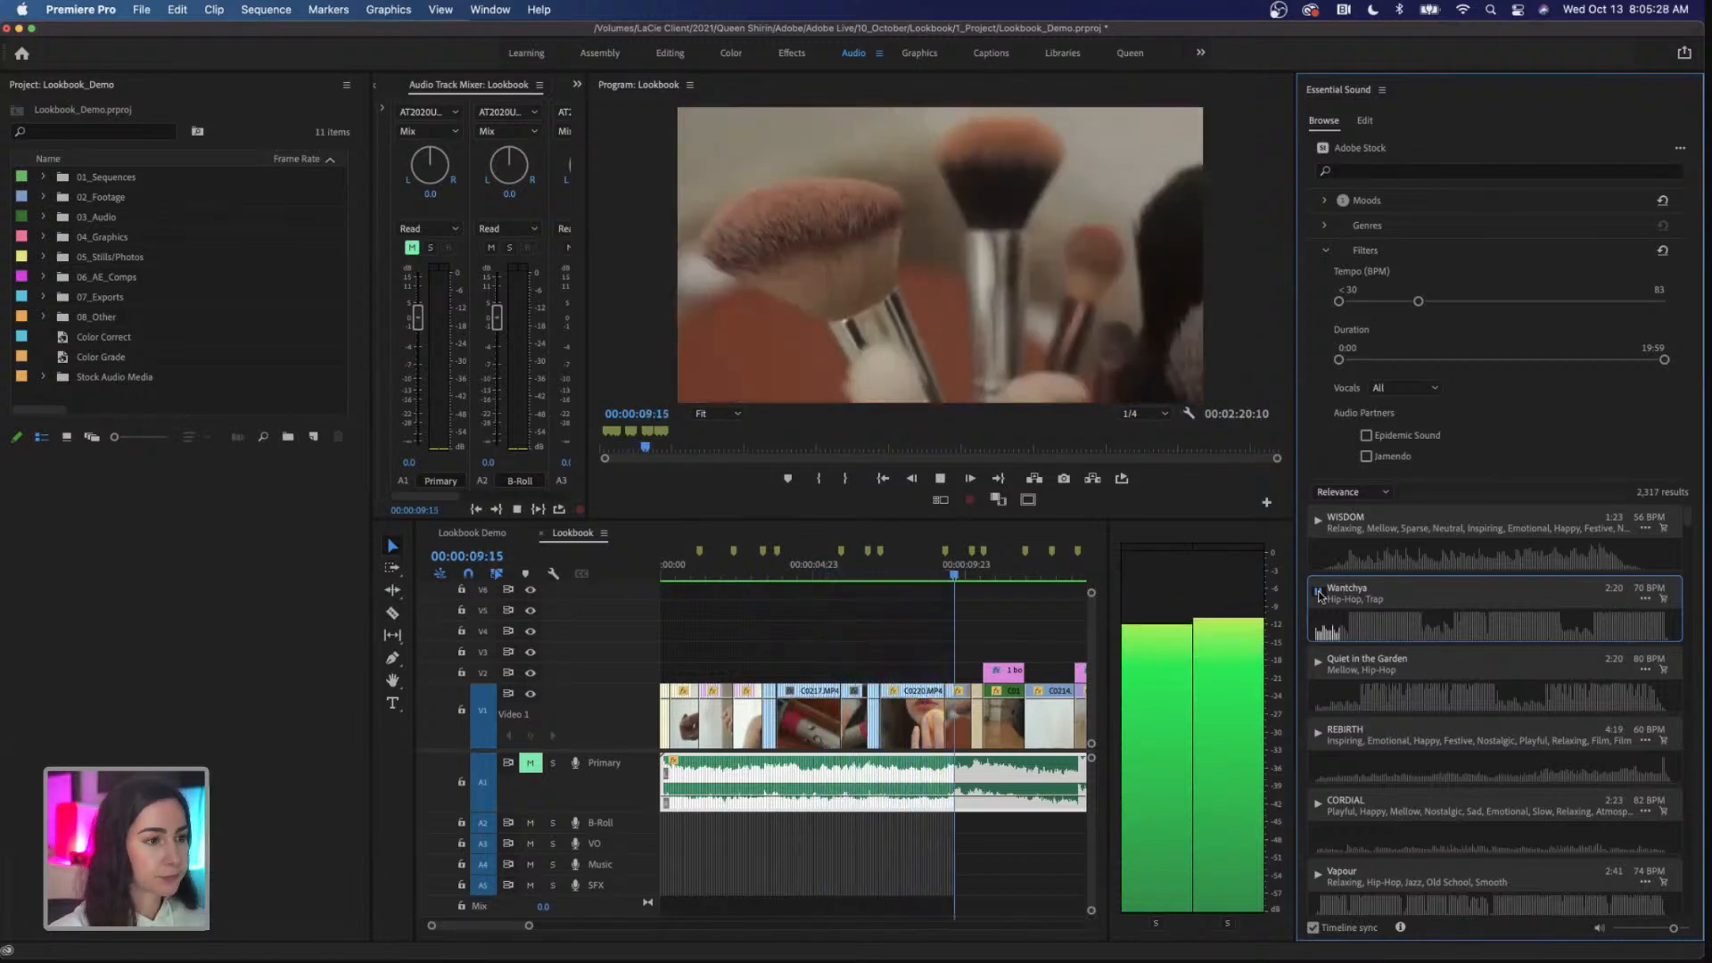
key(space)
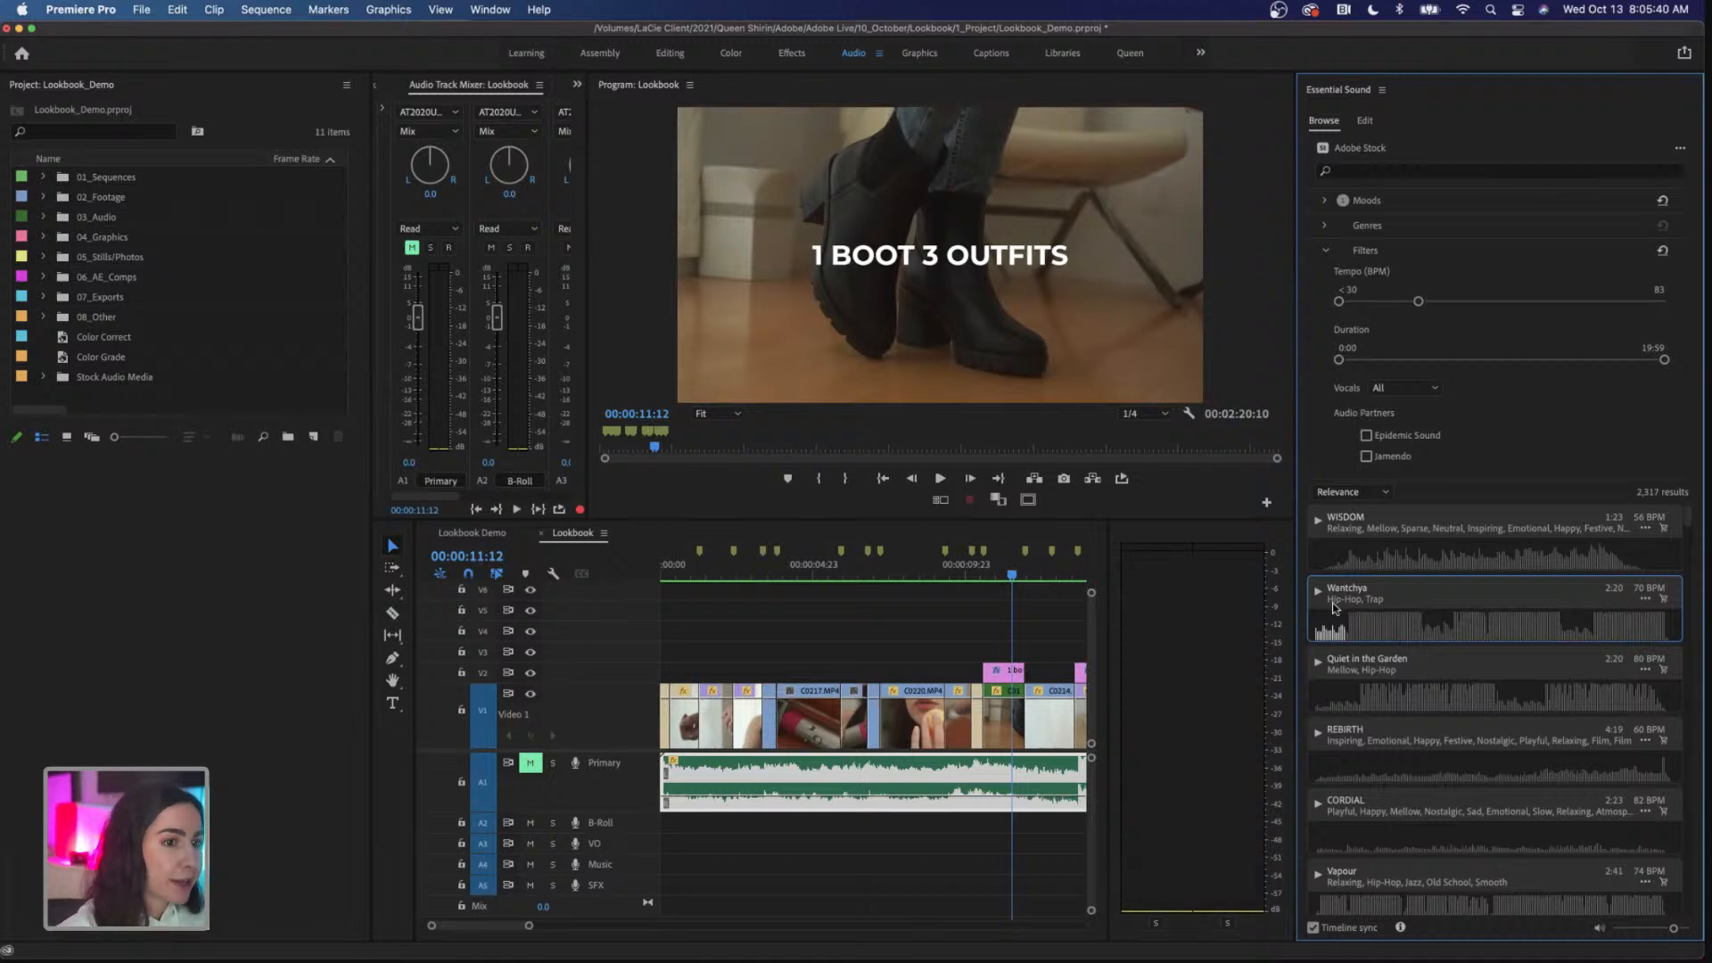
Step: Open the licensing confirmation for the Wantchya track and cancel it
click(1664, 604)
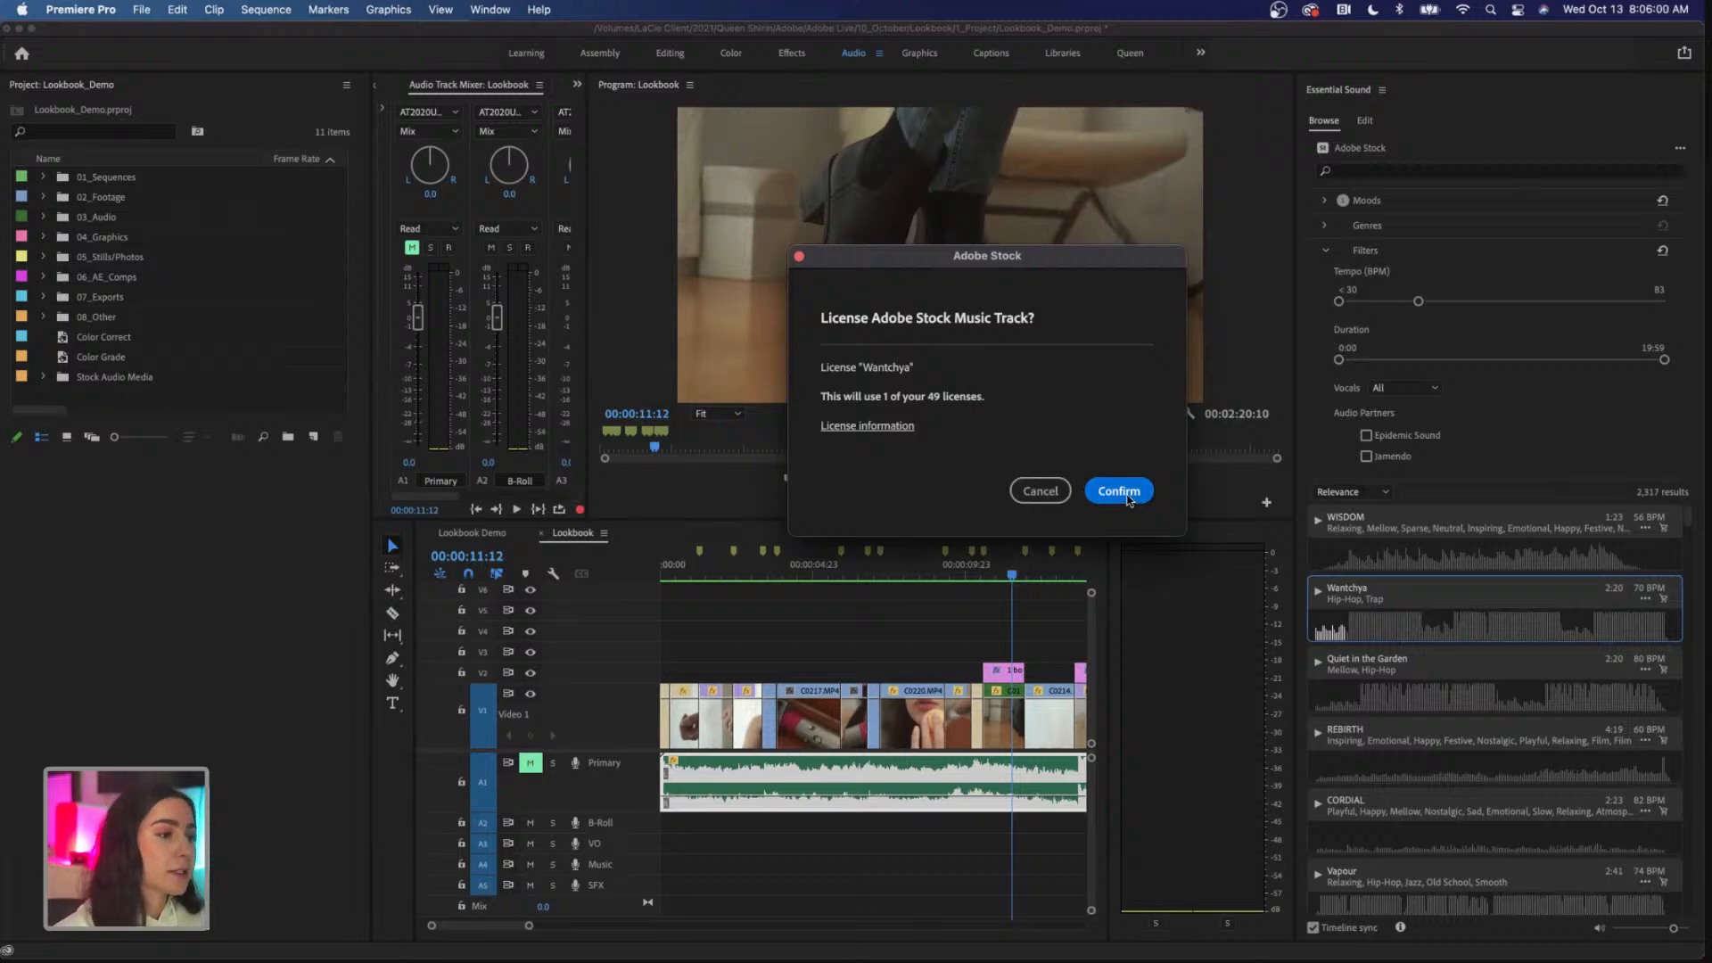
click(1039, 490)
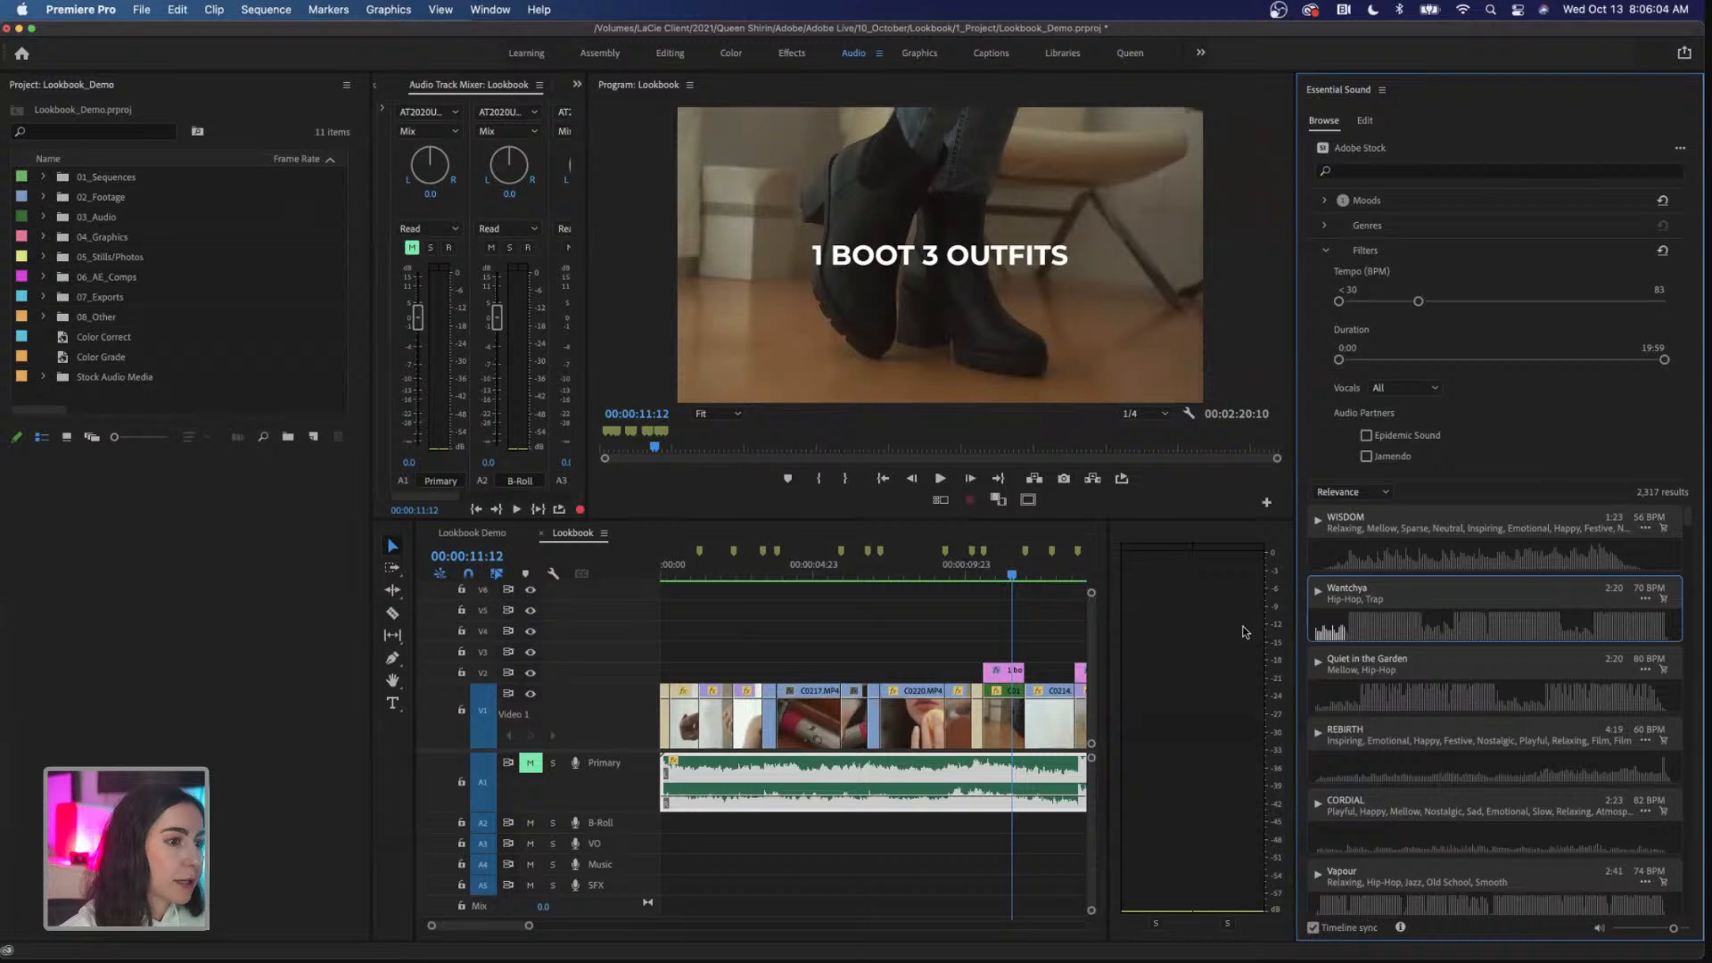
Step: Unmute the Primary audio track and place the WISDOM stock track on the B-Roll audio track at the sequence start
click(528, 763)
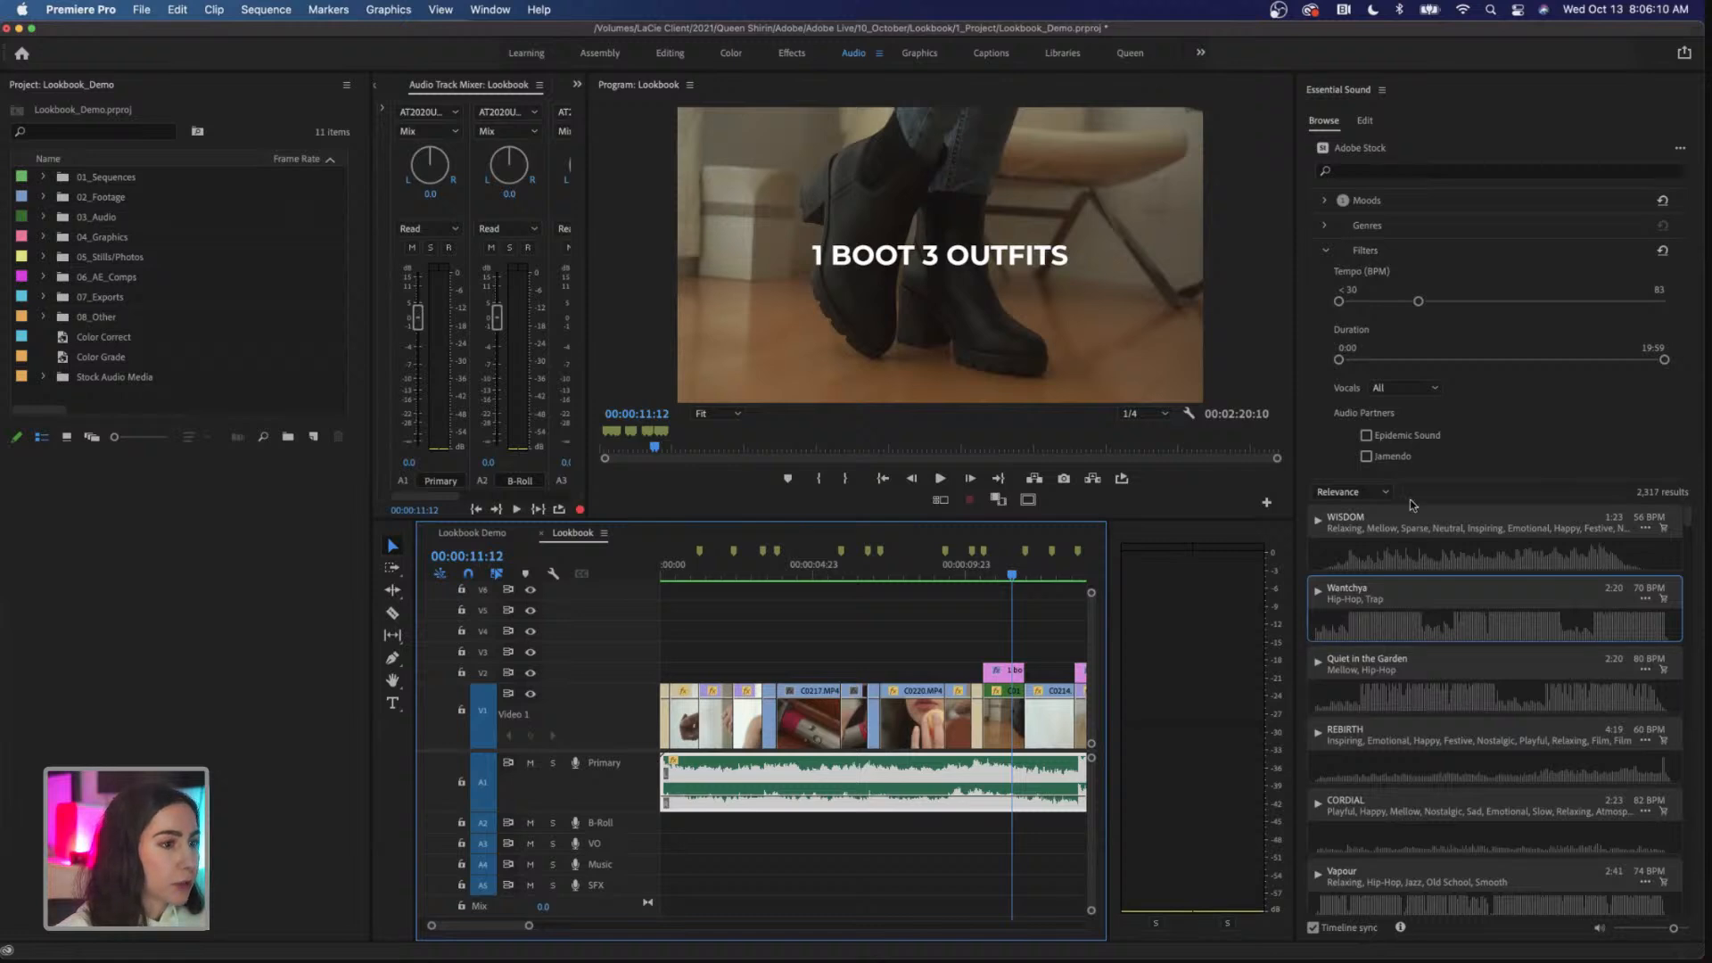
click(1405, 522)
drag(1411, 523, 671, 833)
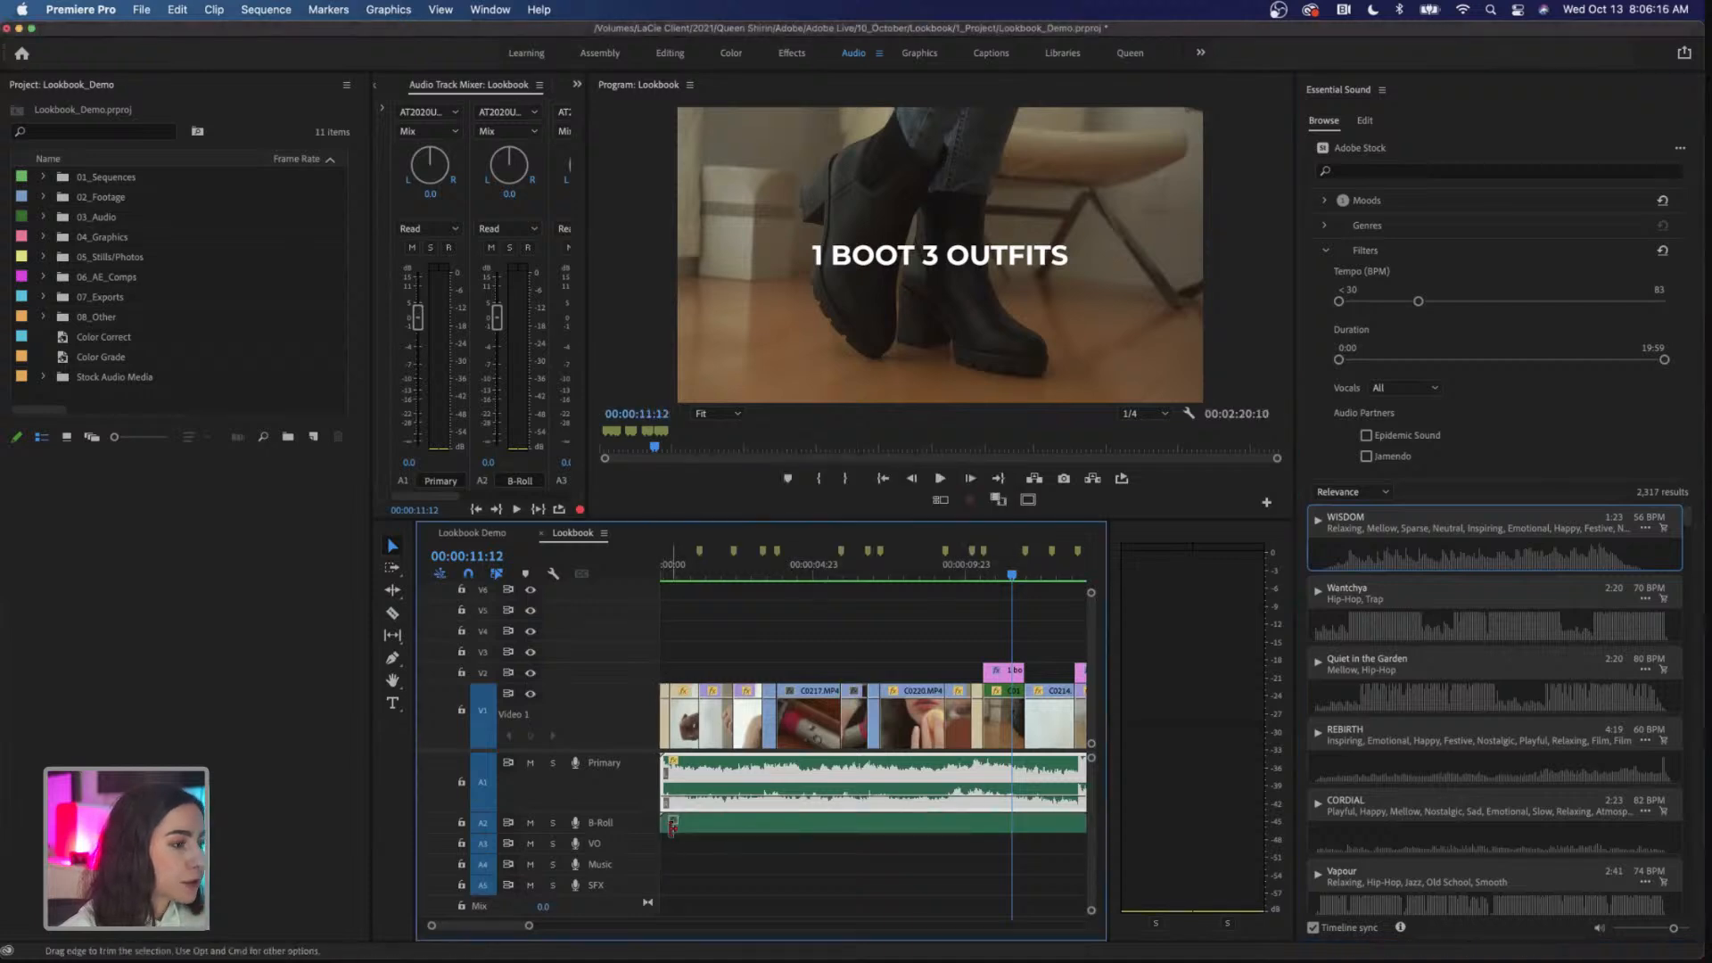
Step: Switch to the Queen workspace and check the contents of the Stock Audio Media bin
click(707, 831)
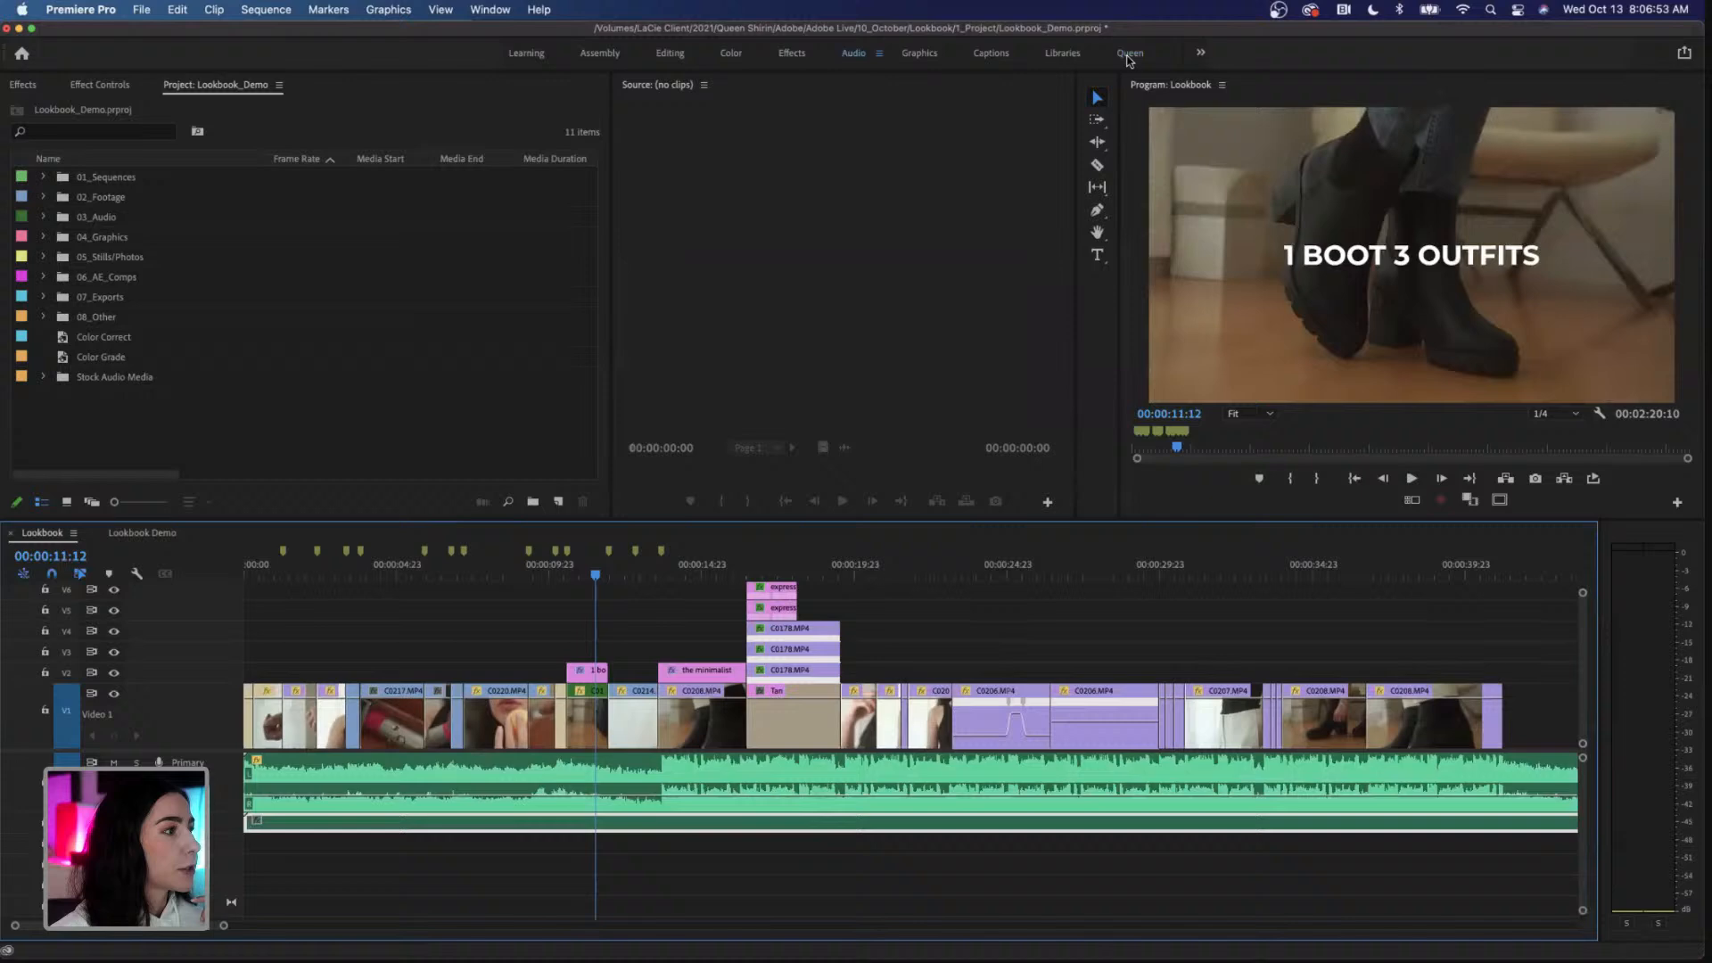
click(1129, 54)
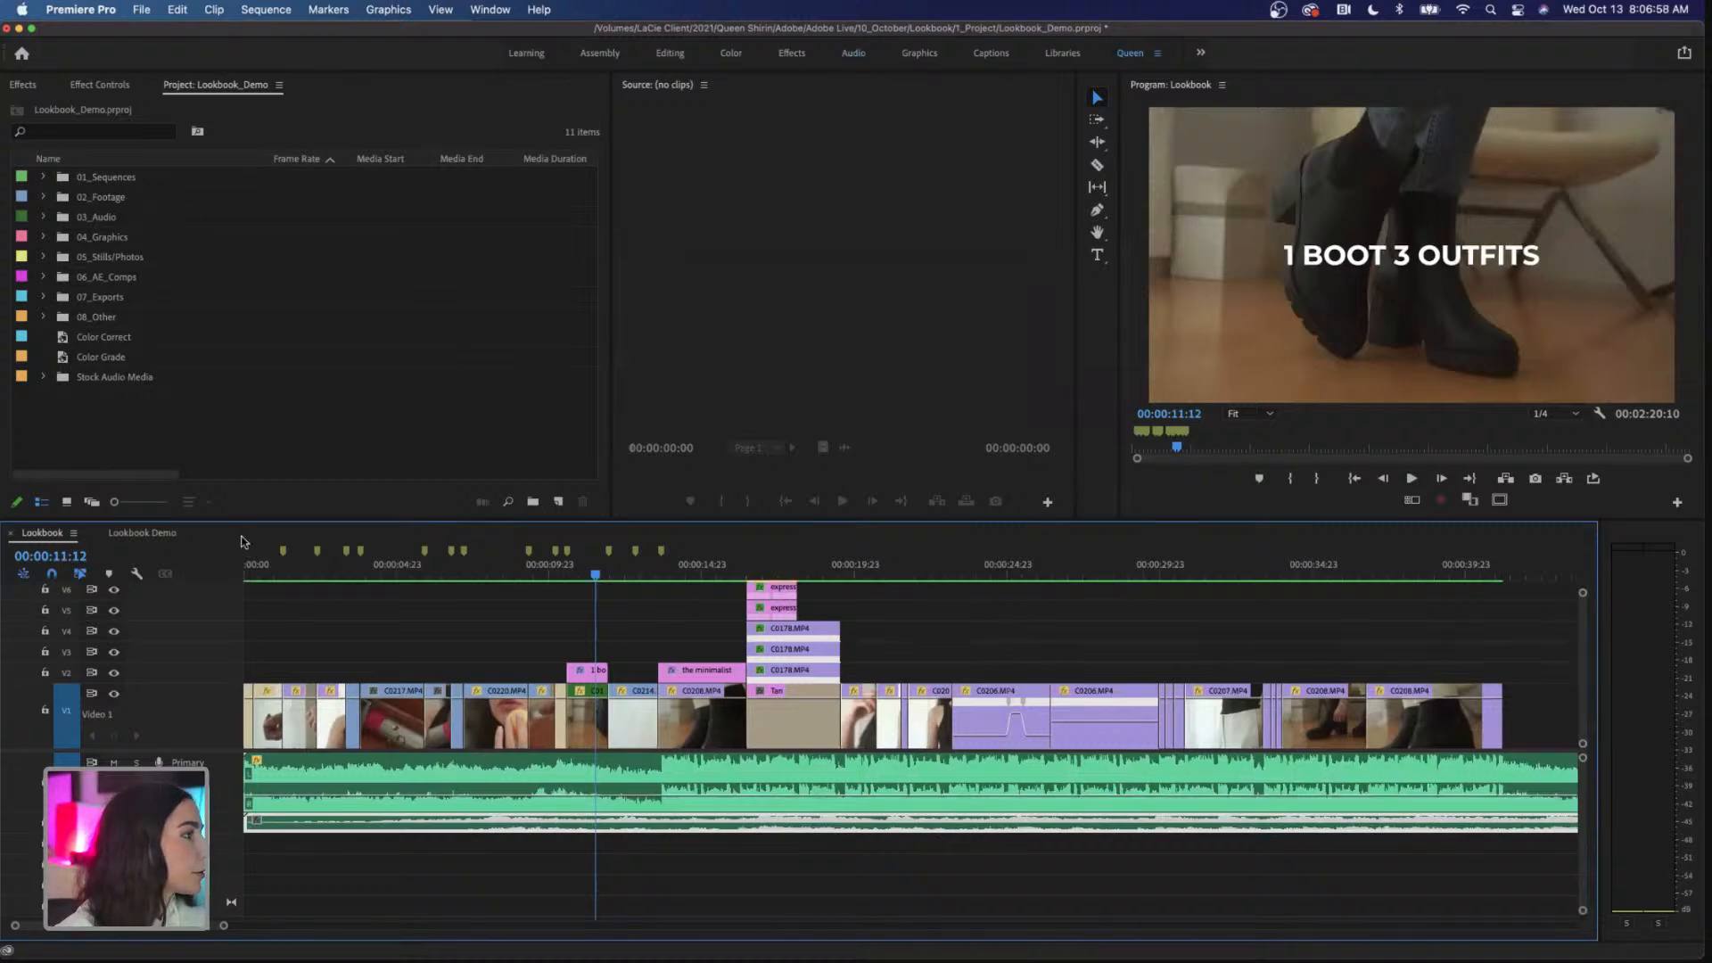
click(43, 376)
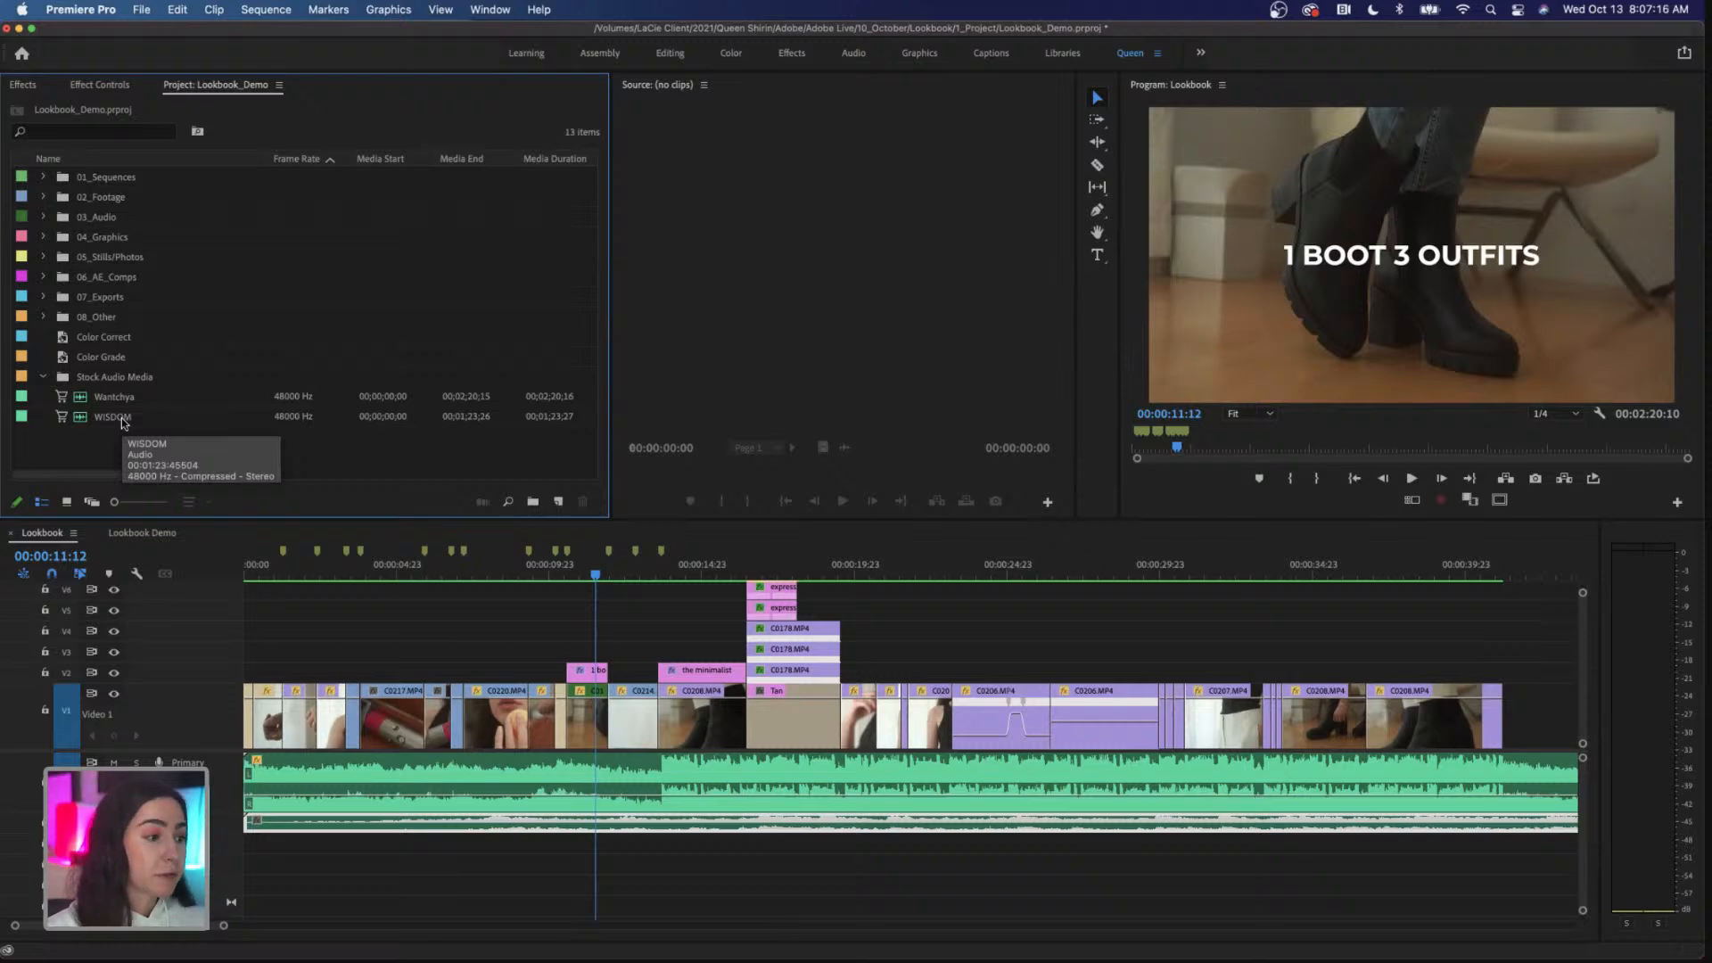
click(43, 378)
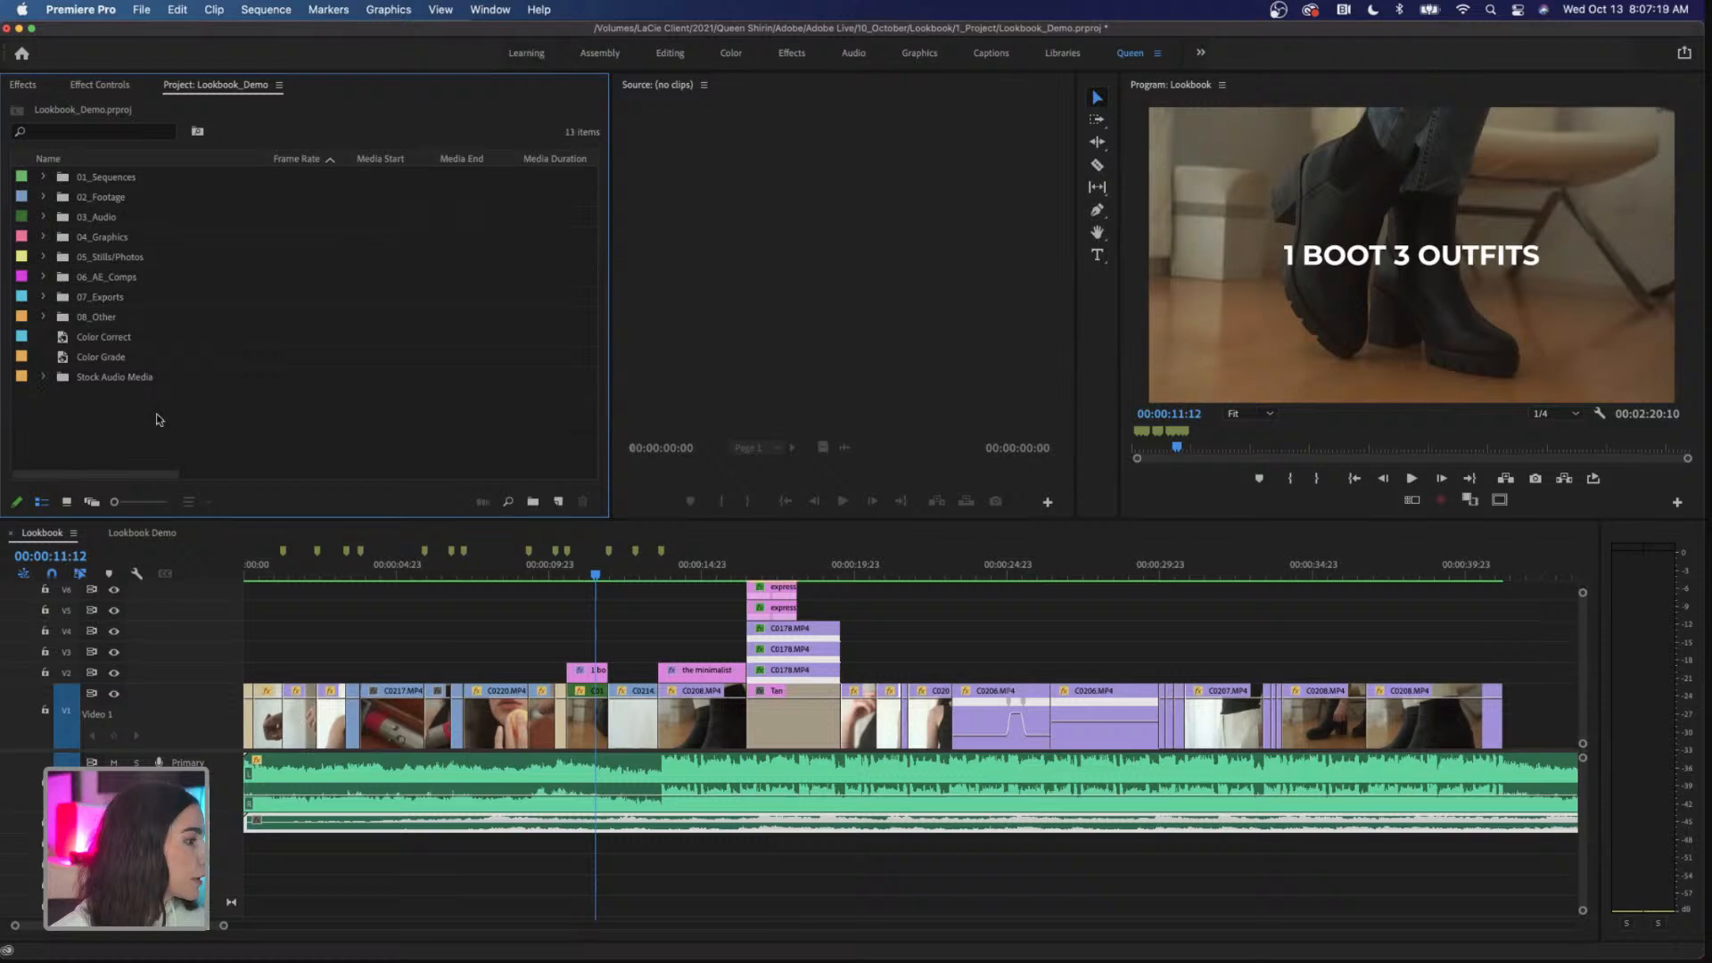
Step: Delete the WISDOM preview clip from the B-Roll audio track of the Lookbook sequence
click(383, 825)
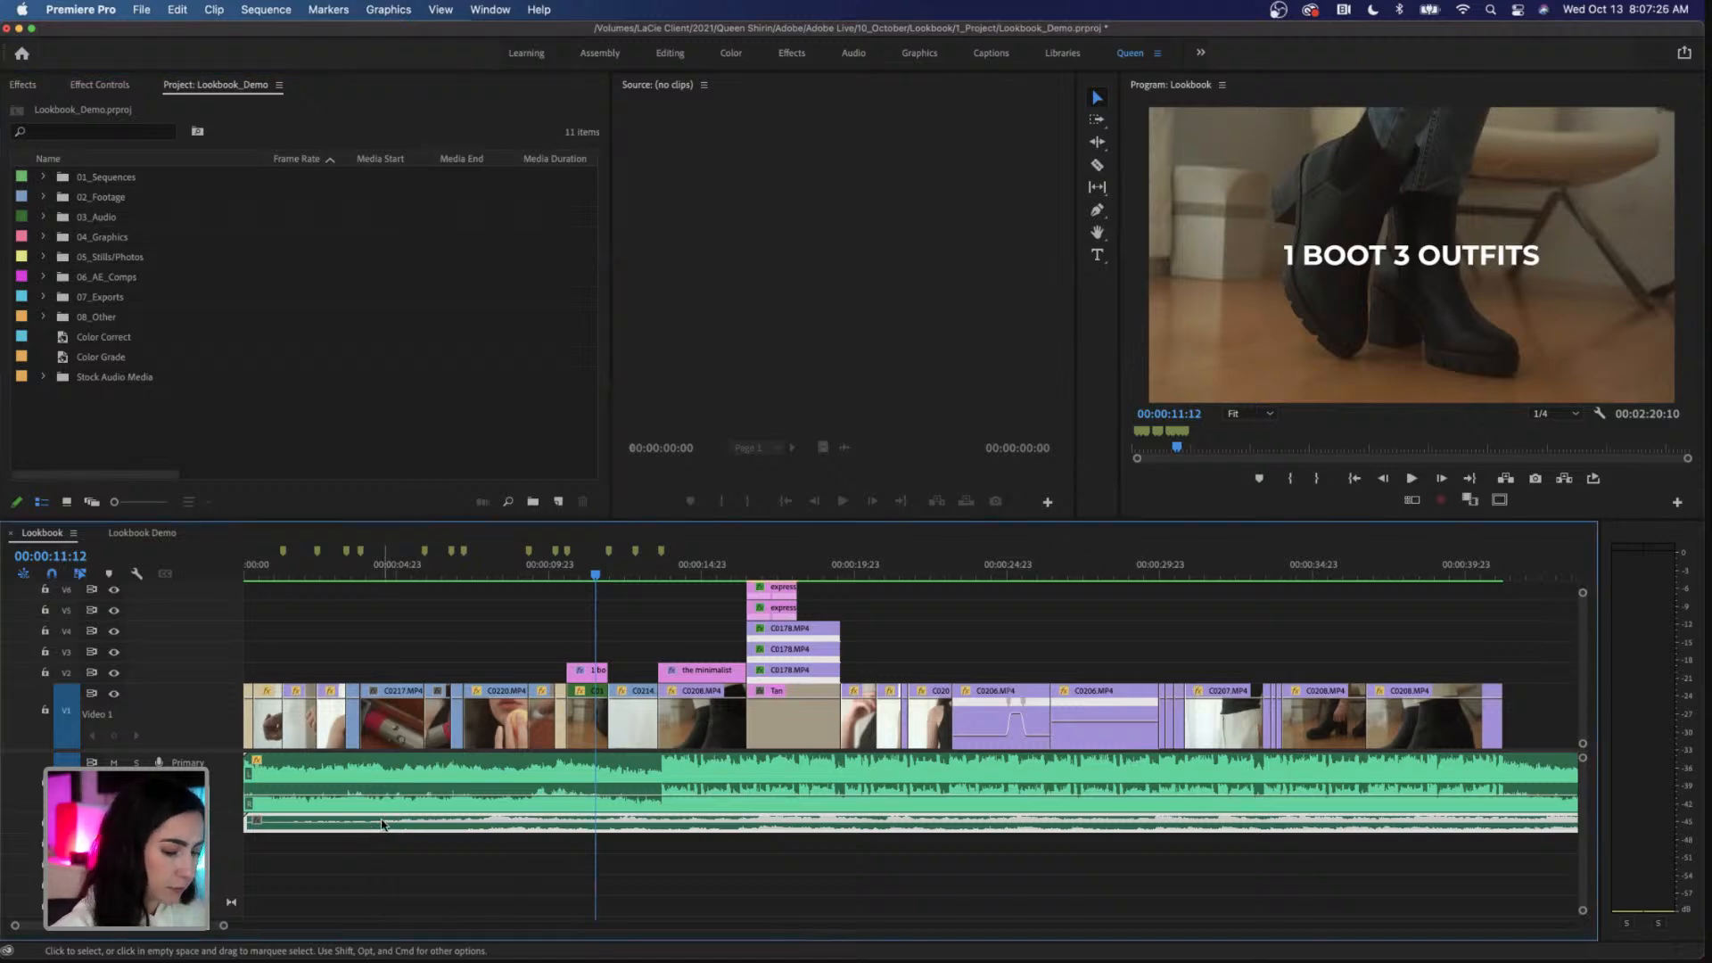
key(Delete)
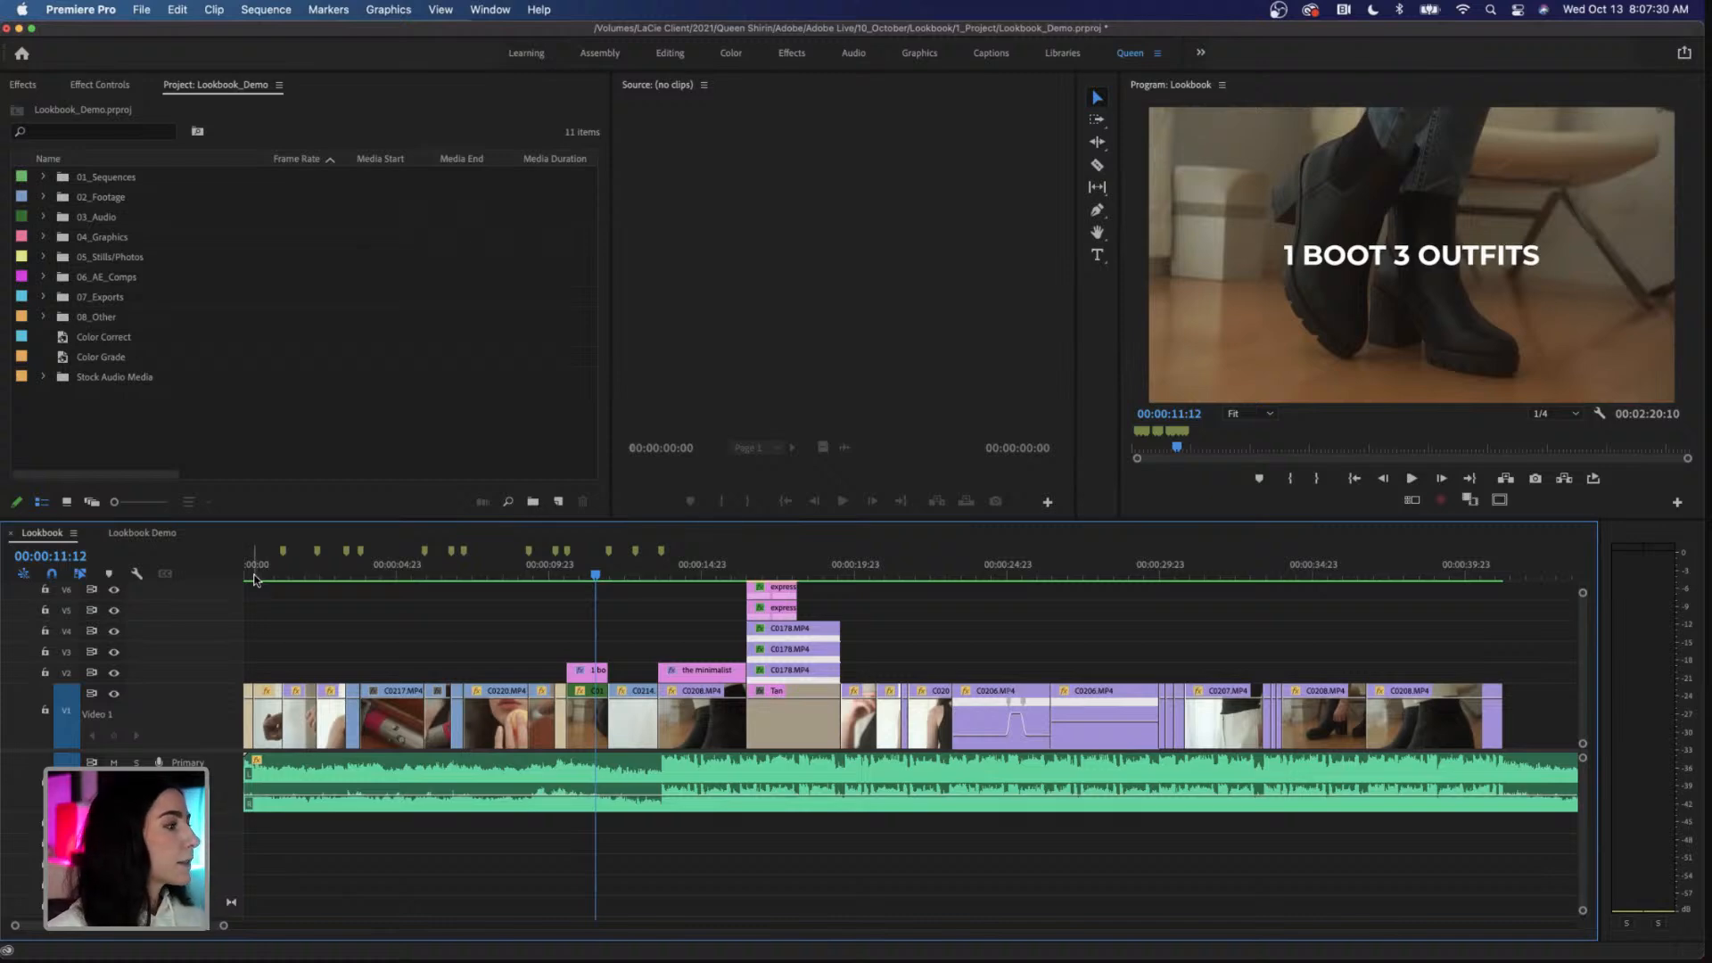
Step: Switch to the Lookbook Demo sequence and listen to its music from the start for about 14 seconds
click(139, 533)
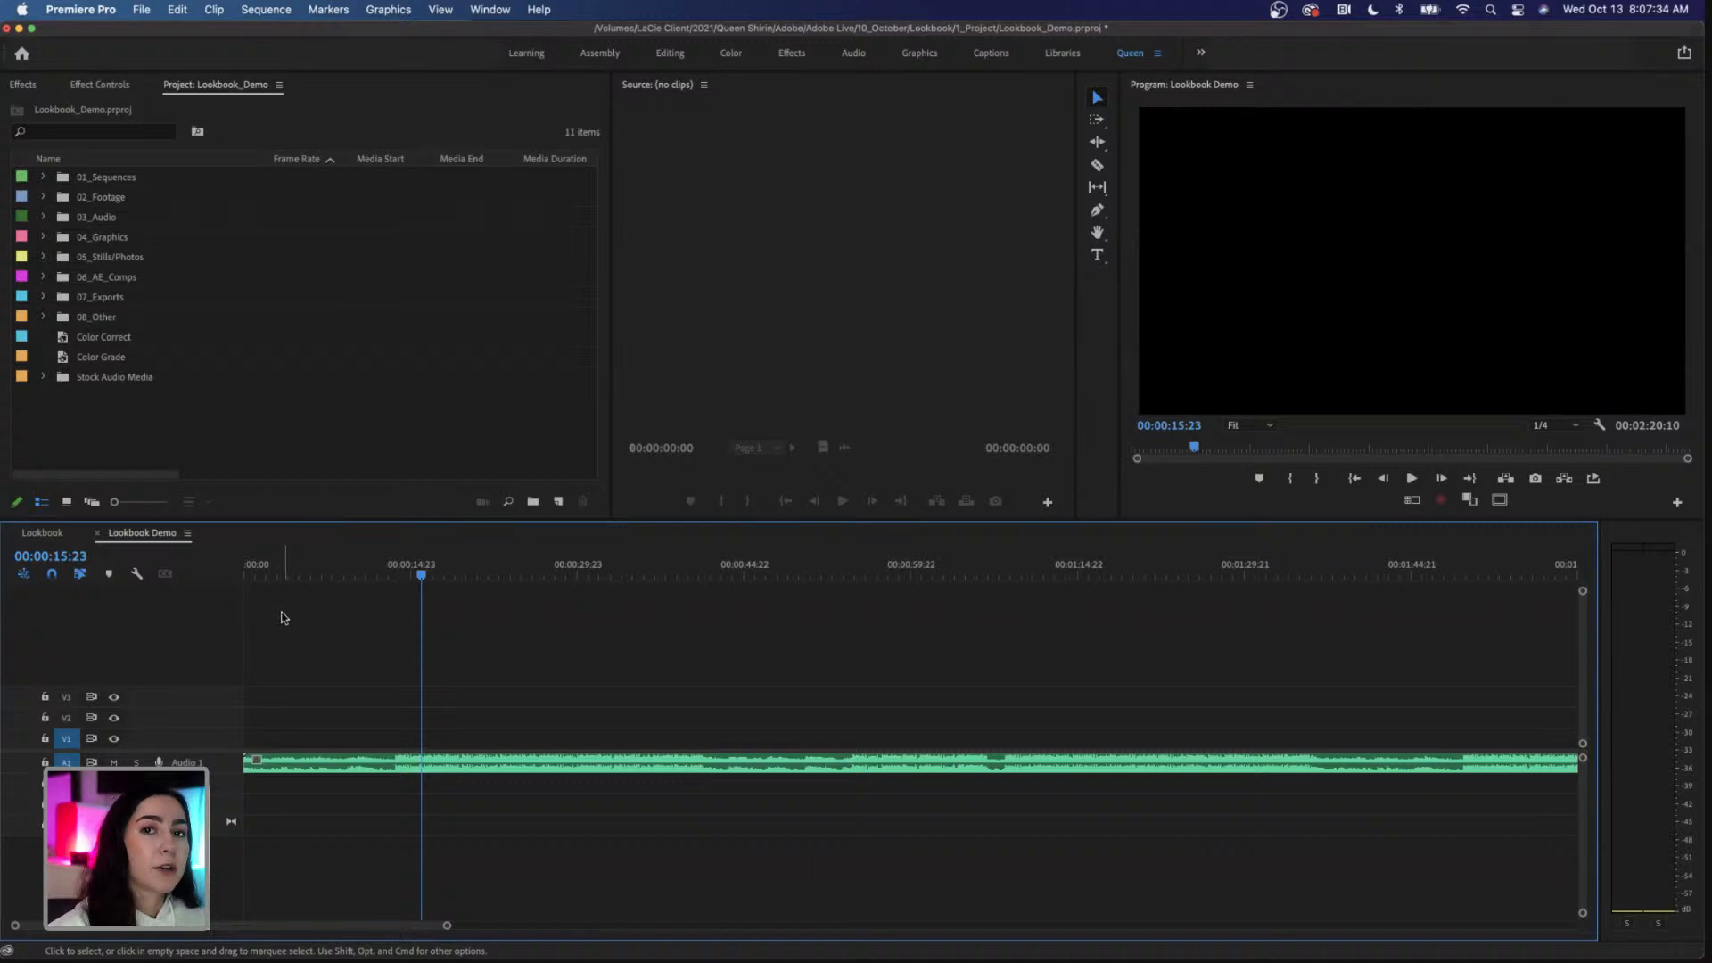
click(264, 576)
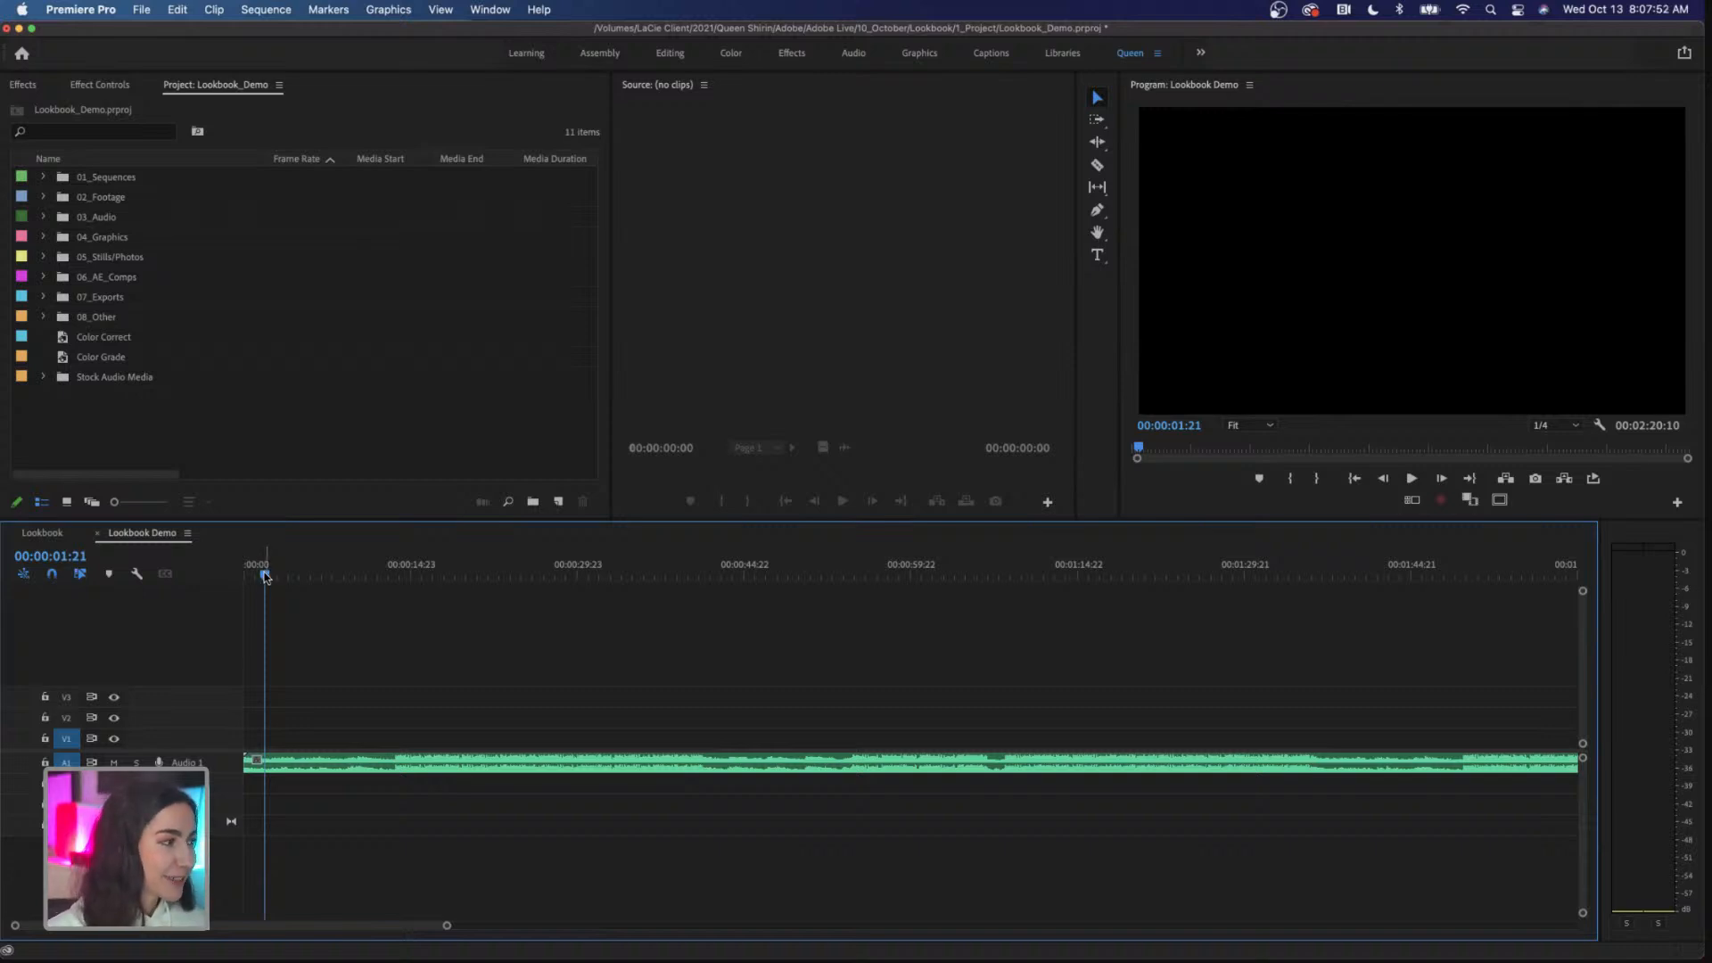
drag(265, 577, 239, 576)
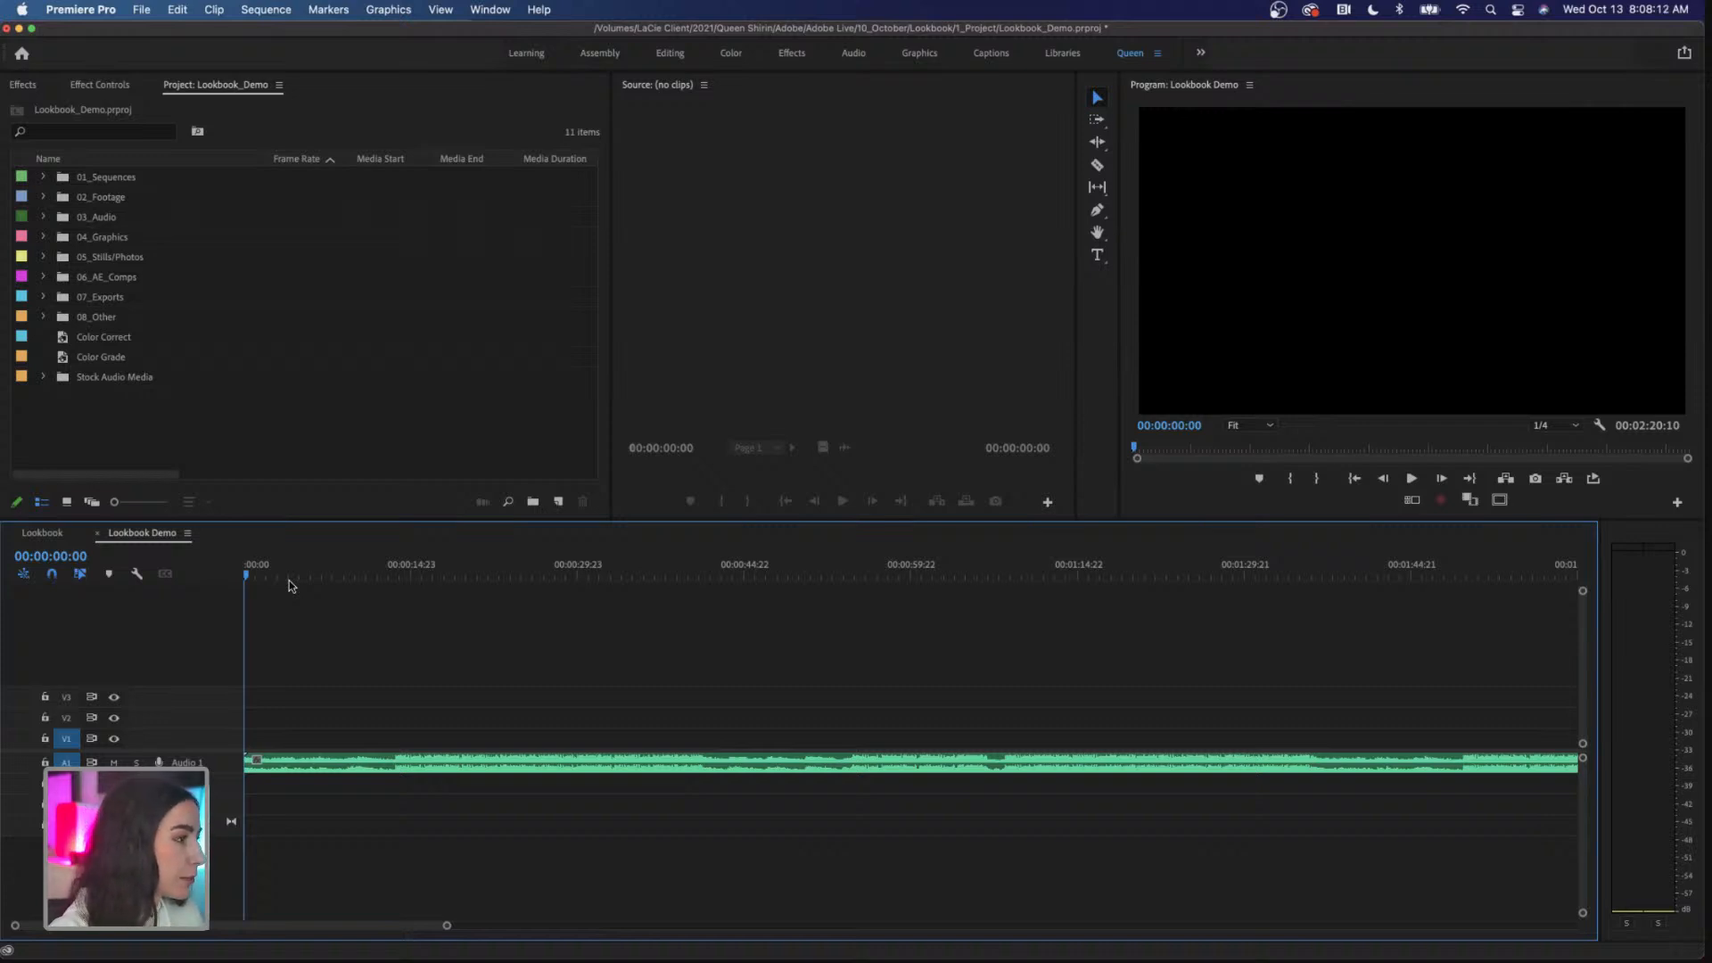
key(space)
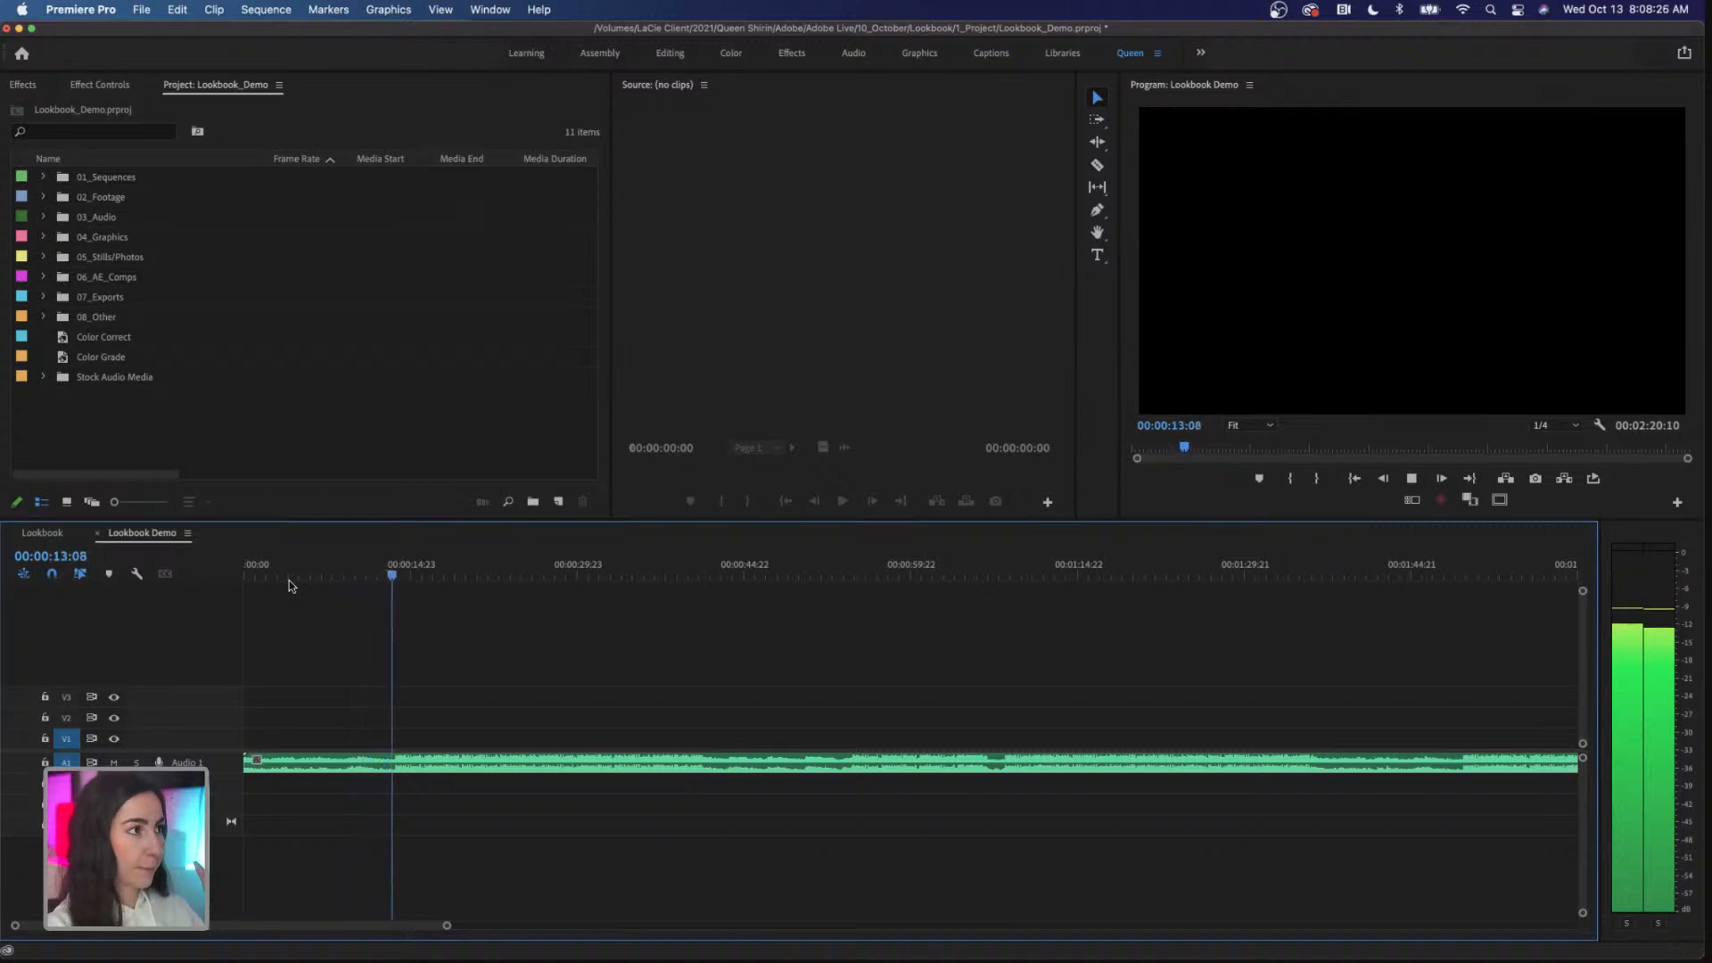
key(space)
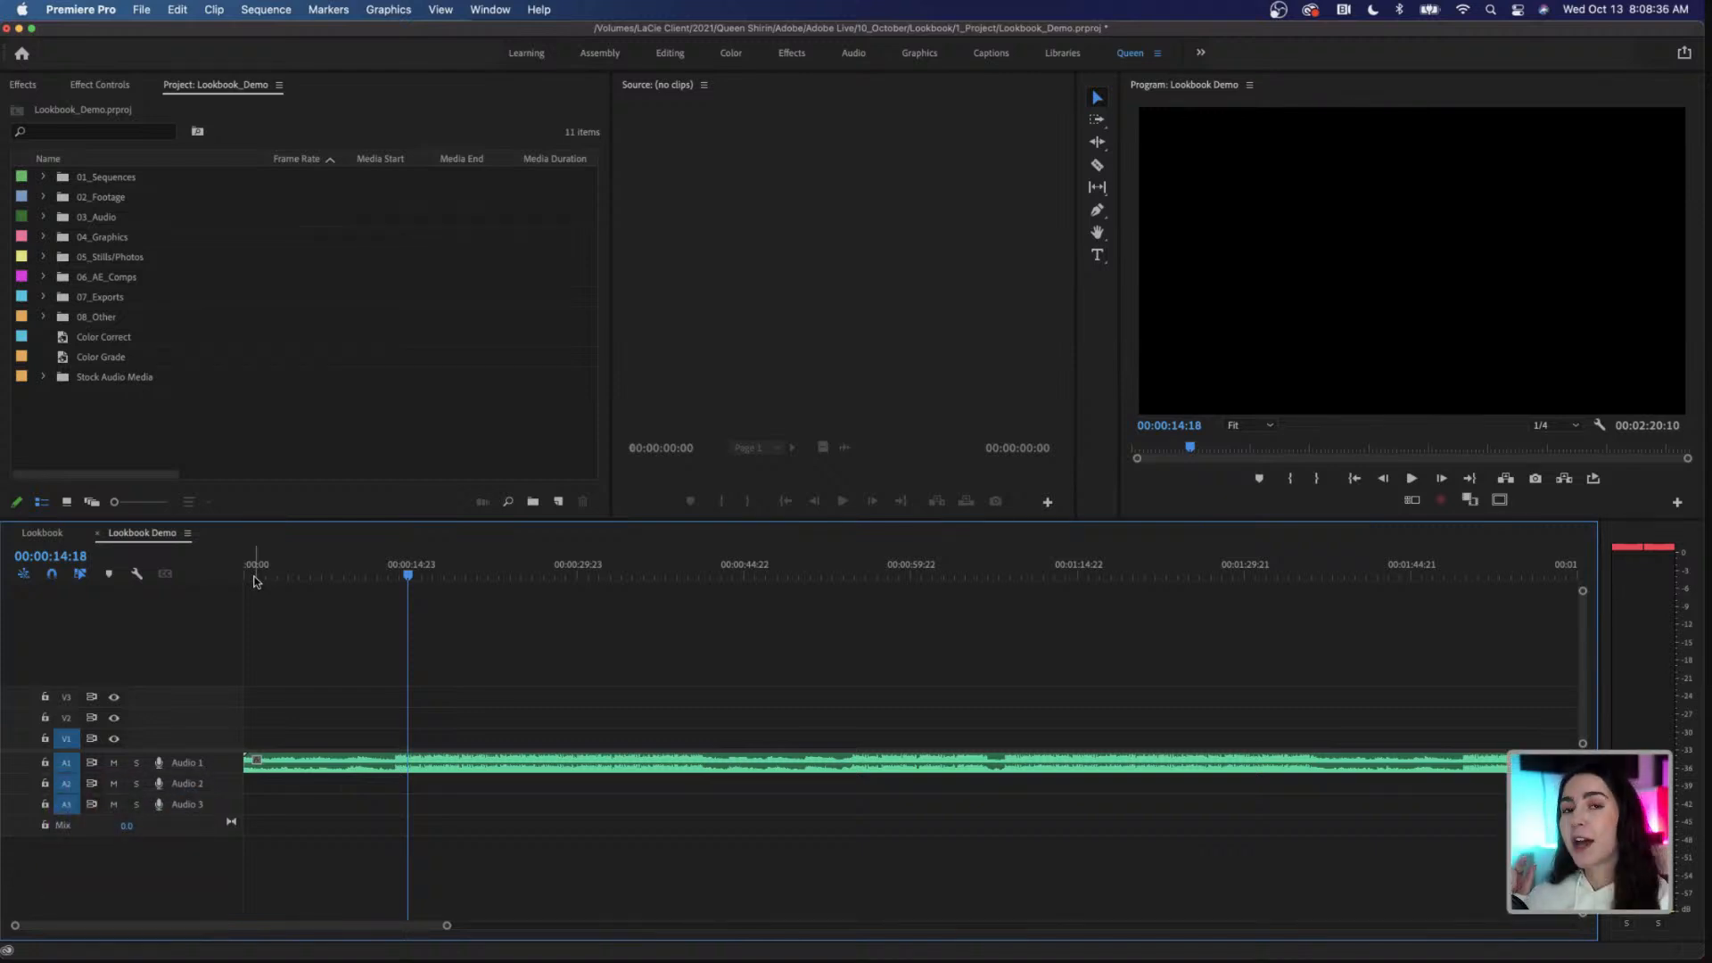
Step: Play the Lookbook Demo music from the start and add timeline markers on the beats up to the drop at about 13 seconds
click(254, 579)
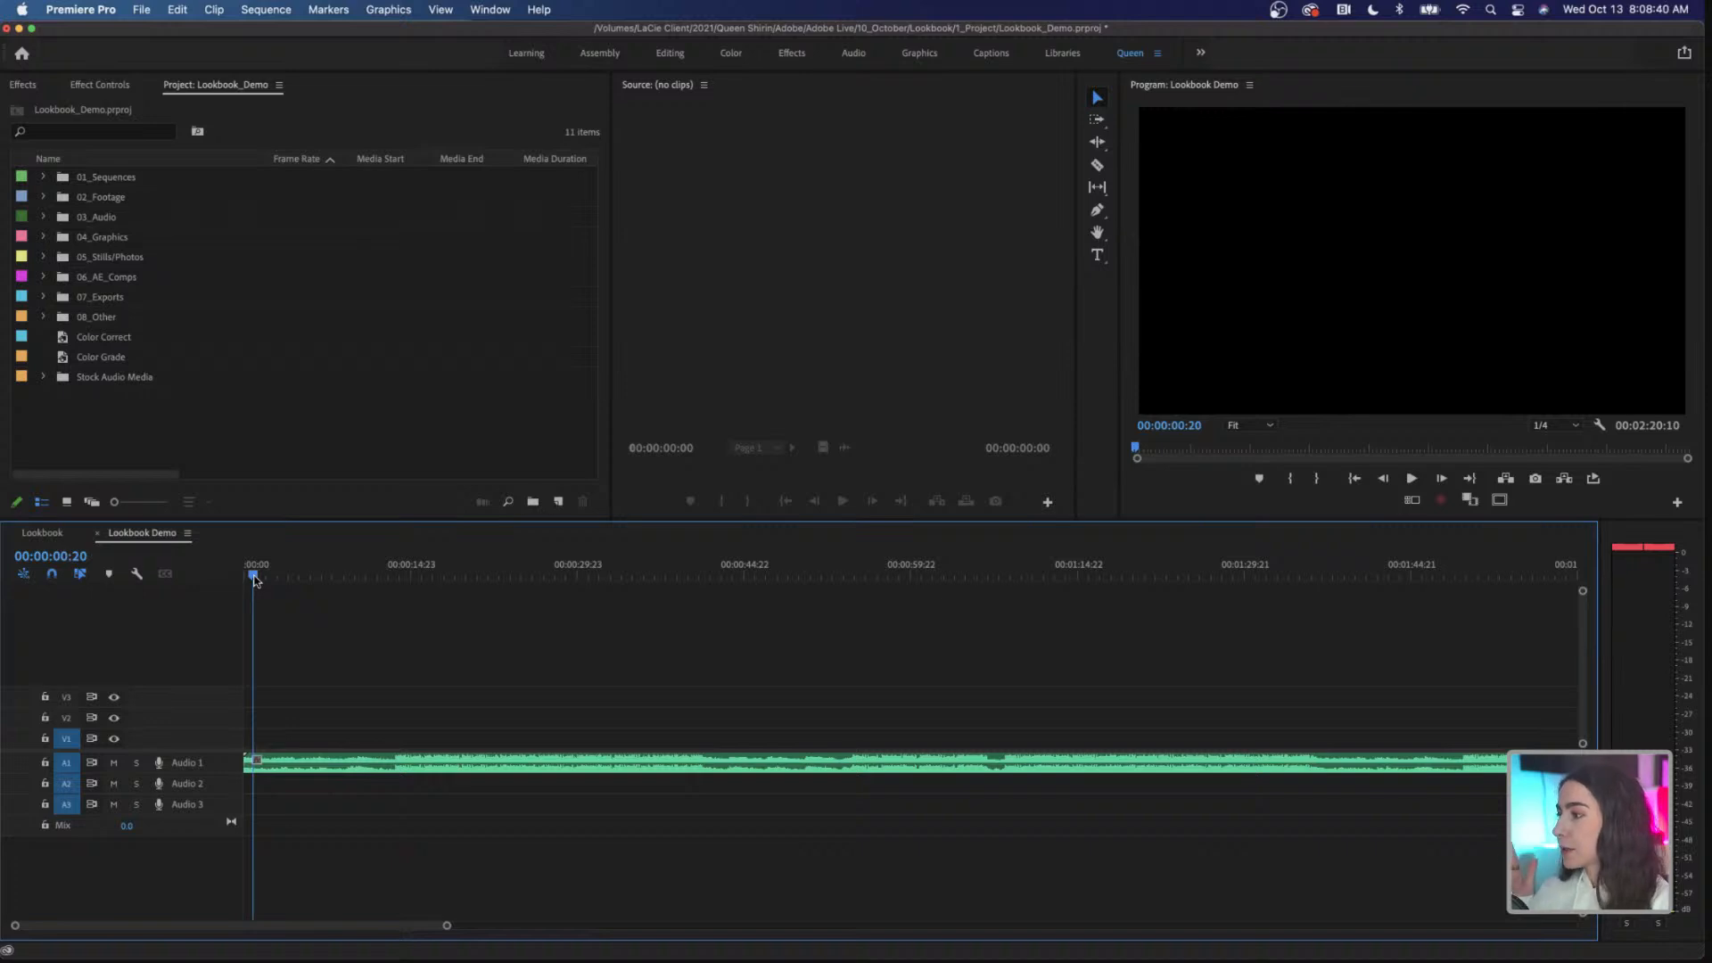
drag(254, 580, 243, 579)
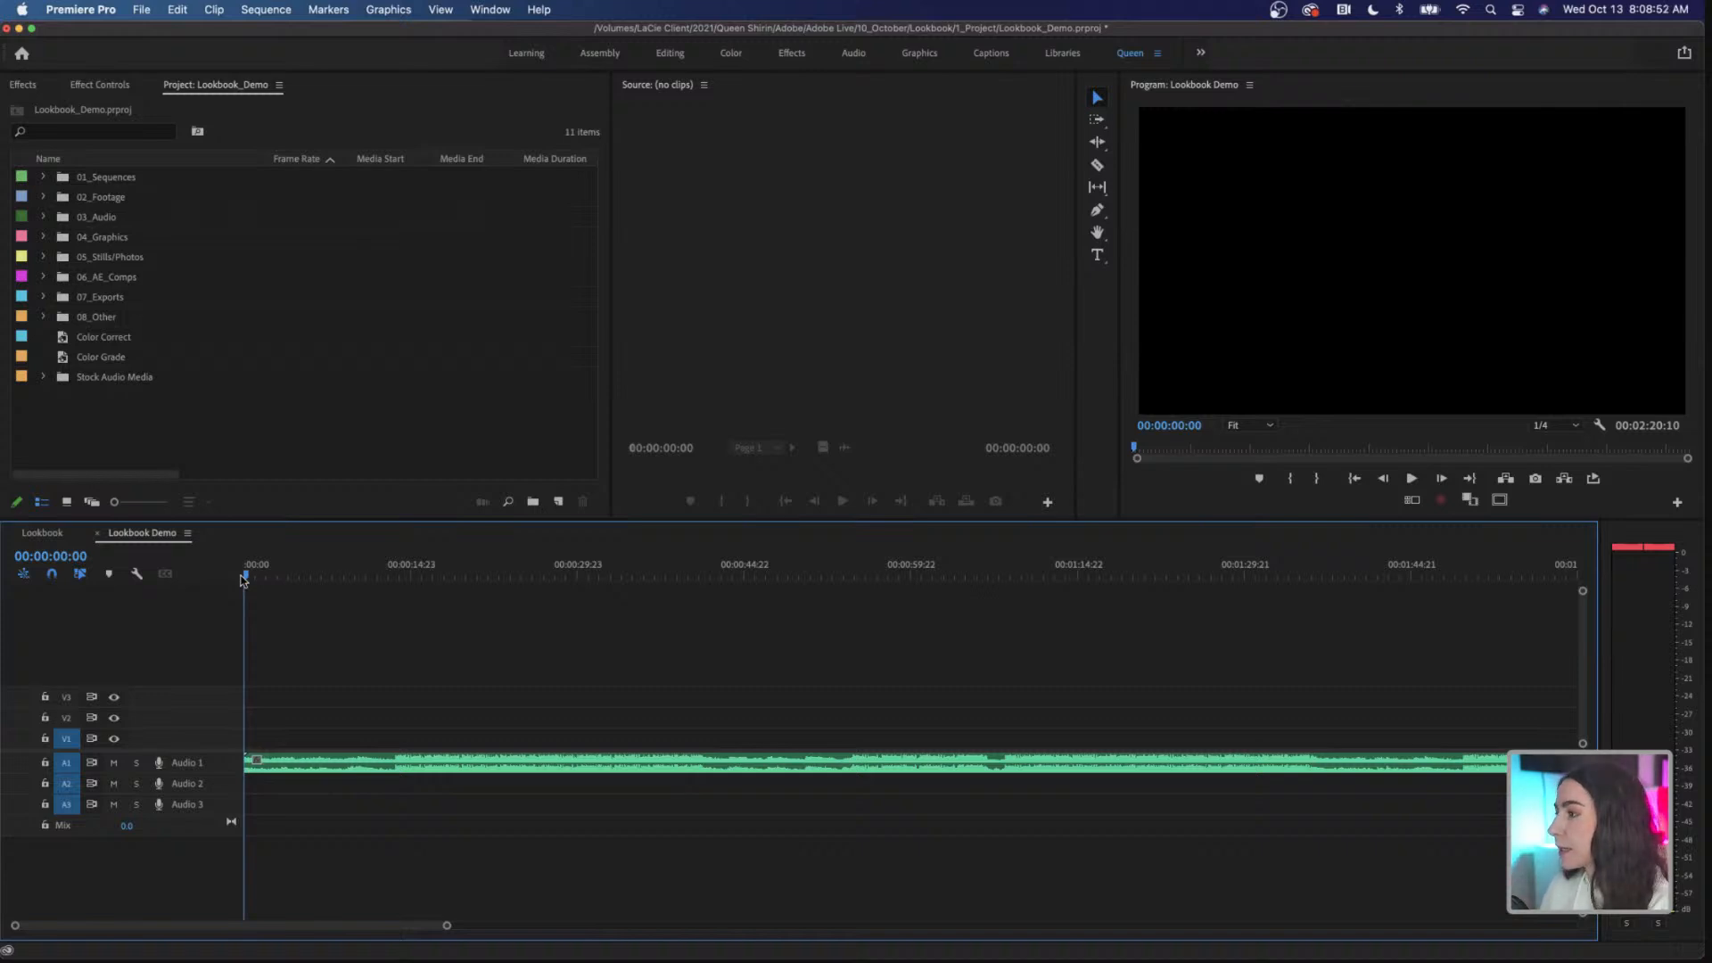
key(space)
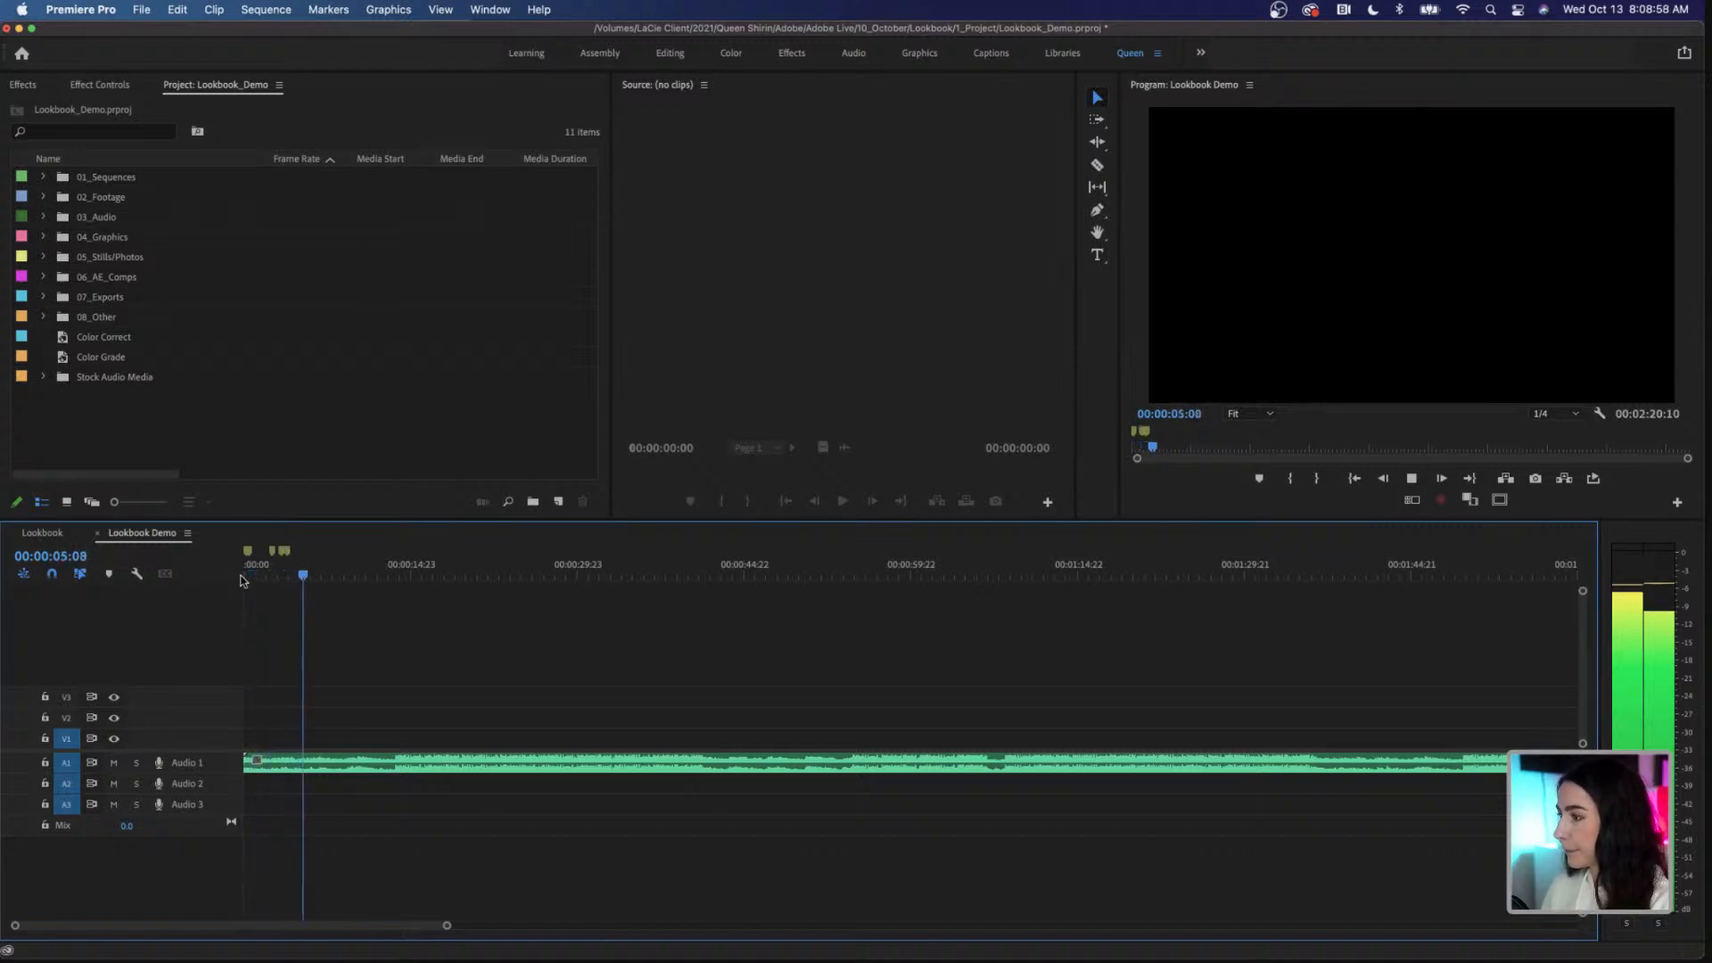
key(m)
key(m)
key(m)
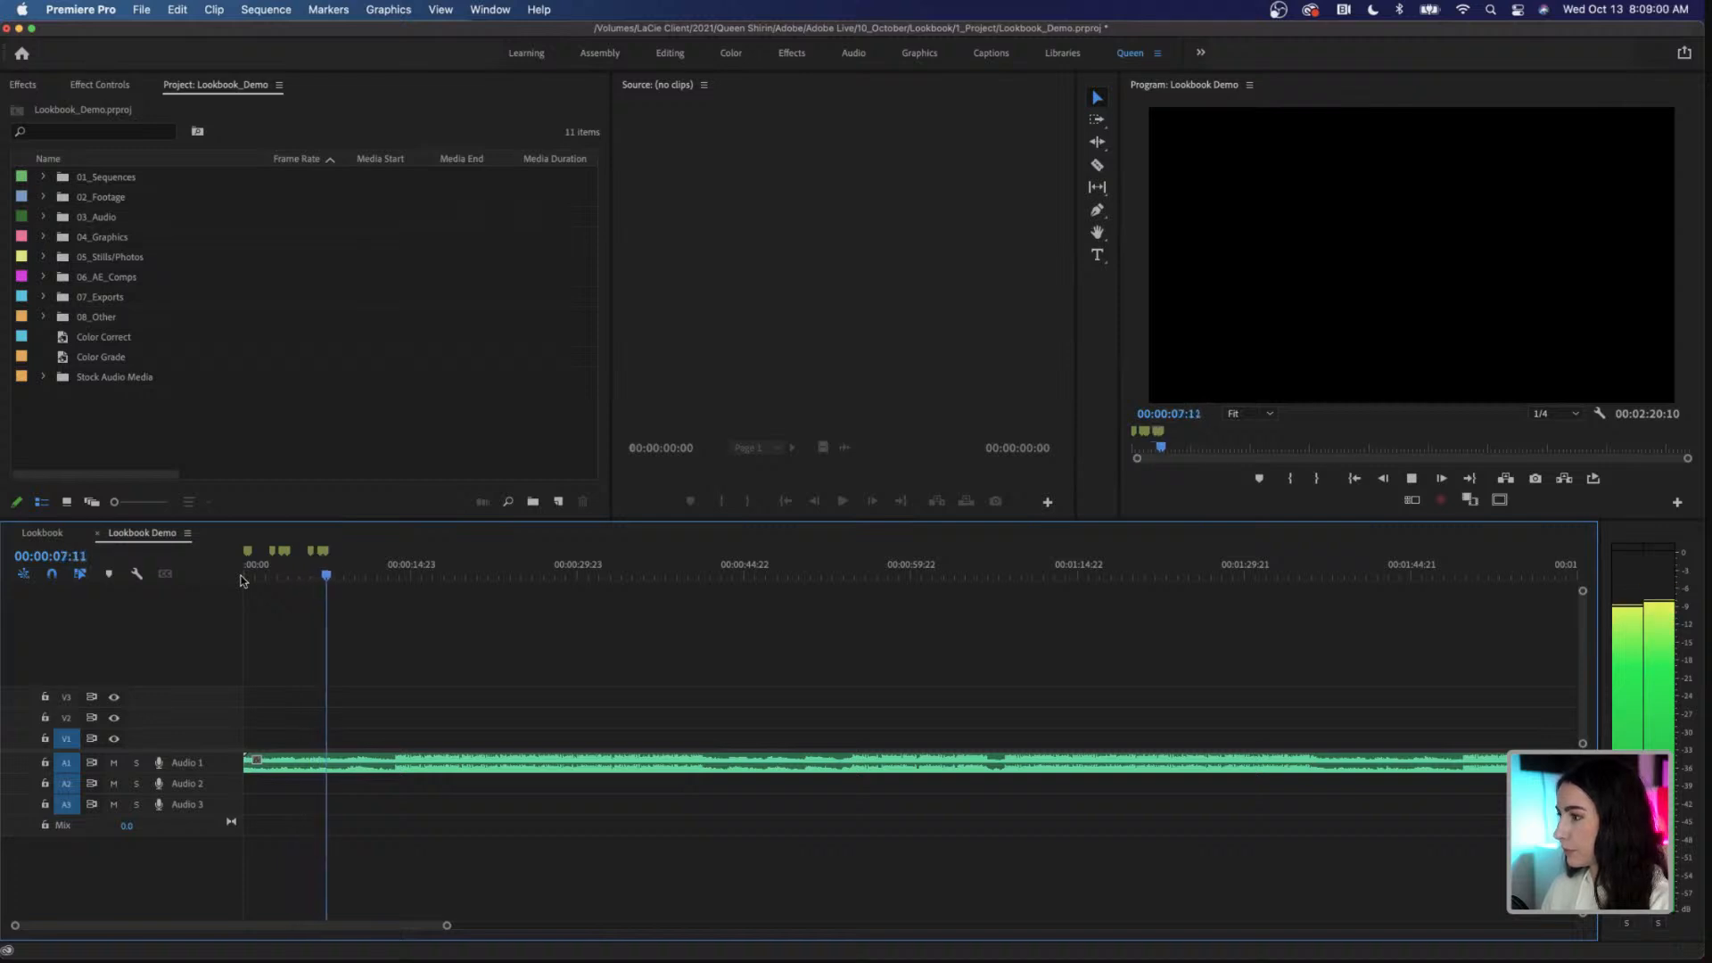
key(m)
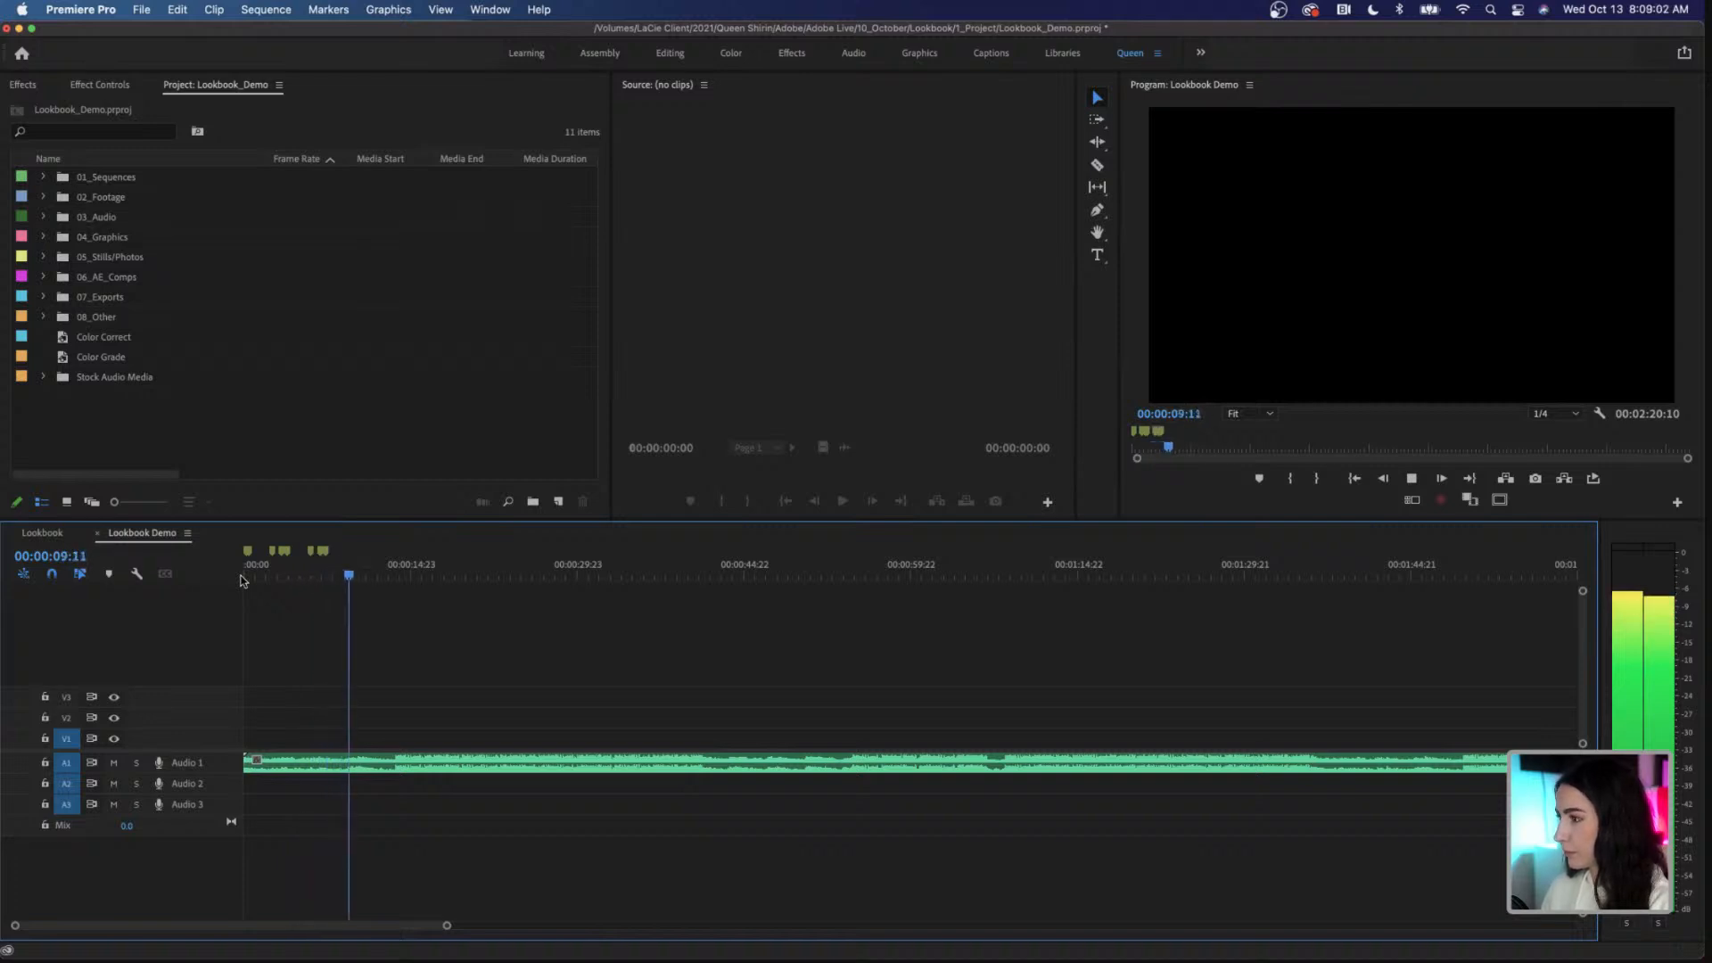
key(m)
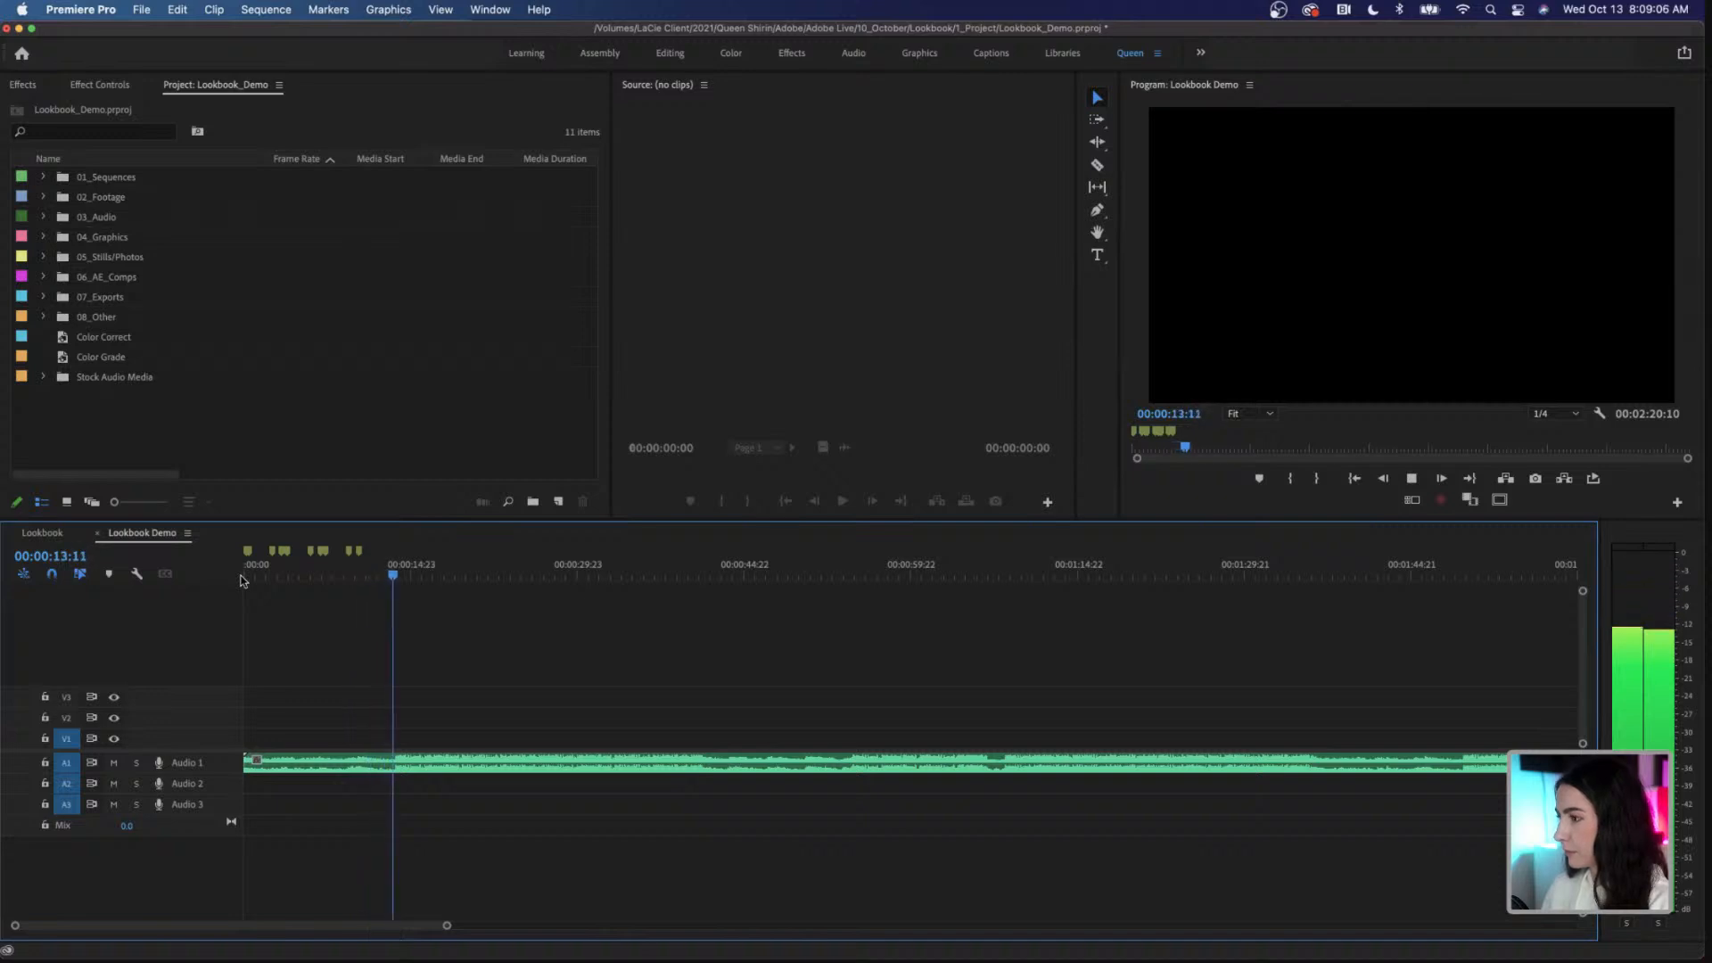
key(m)
key(space)
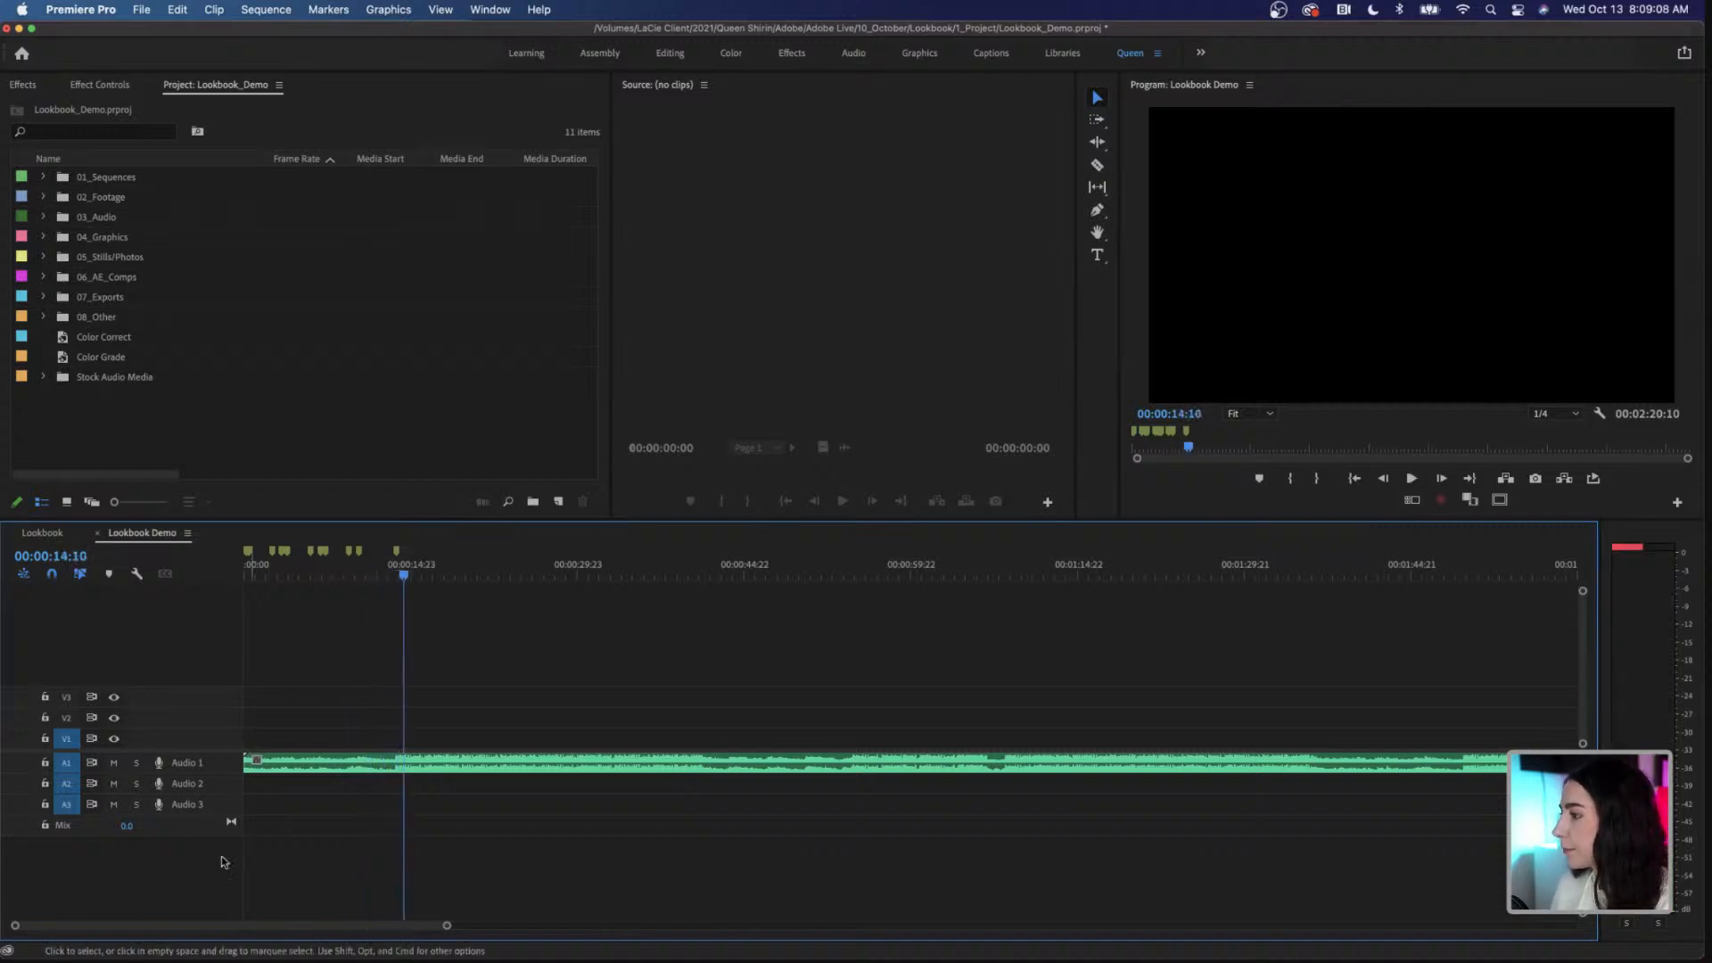
Step: Increase the height of the Audio 1 track to enlarge the music's waveform
drag(217, 773, 209, 834)
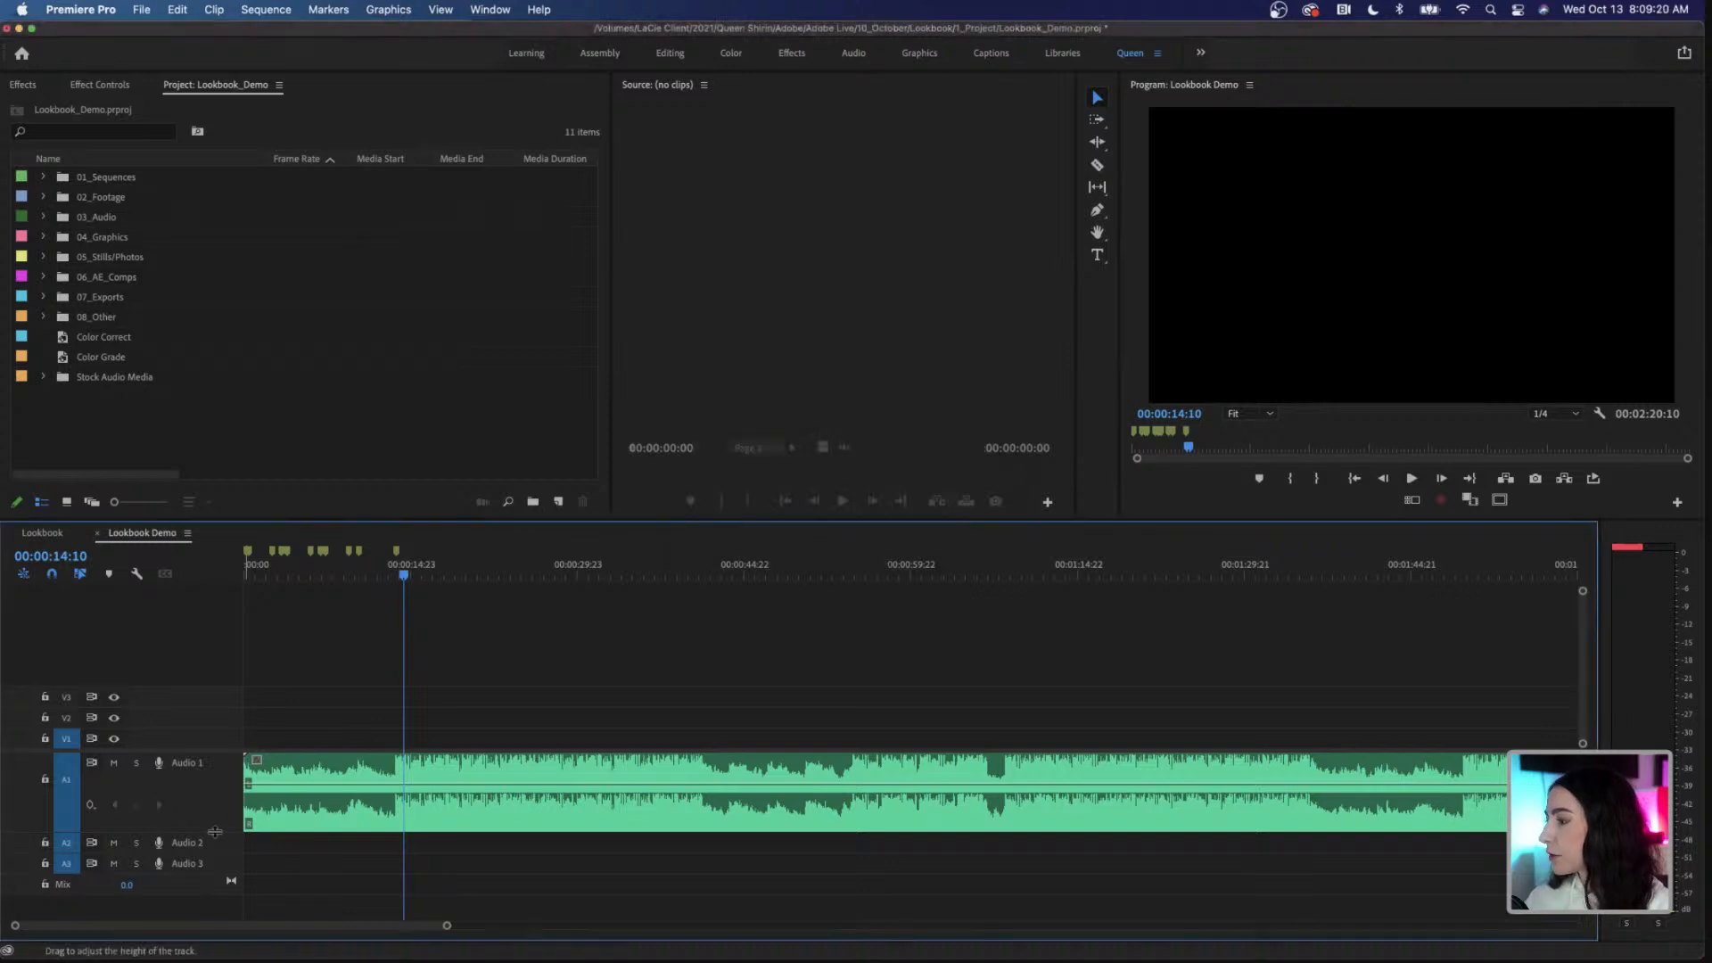
drag(216, 833, 206, 869)
scroll(405, 764, down, 1)
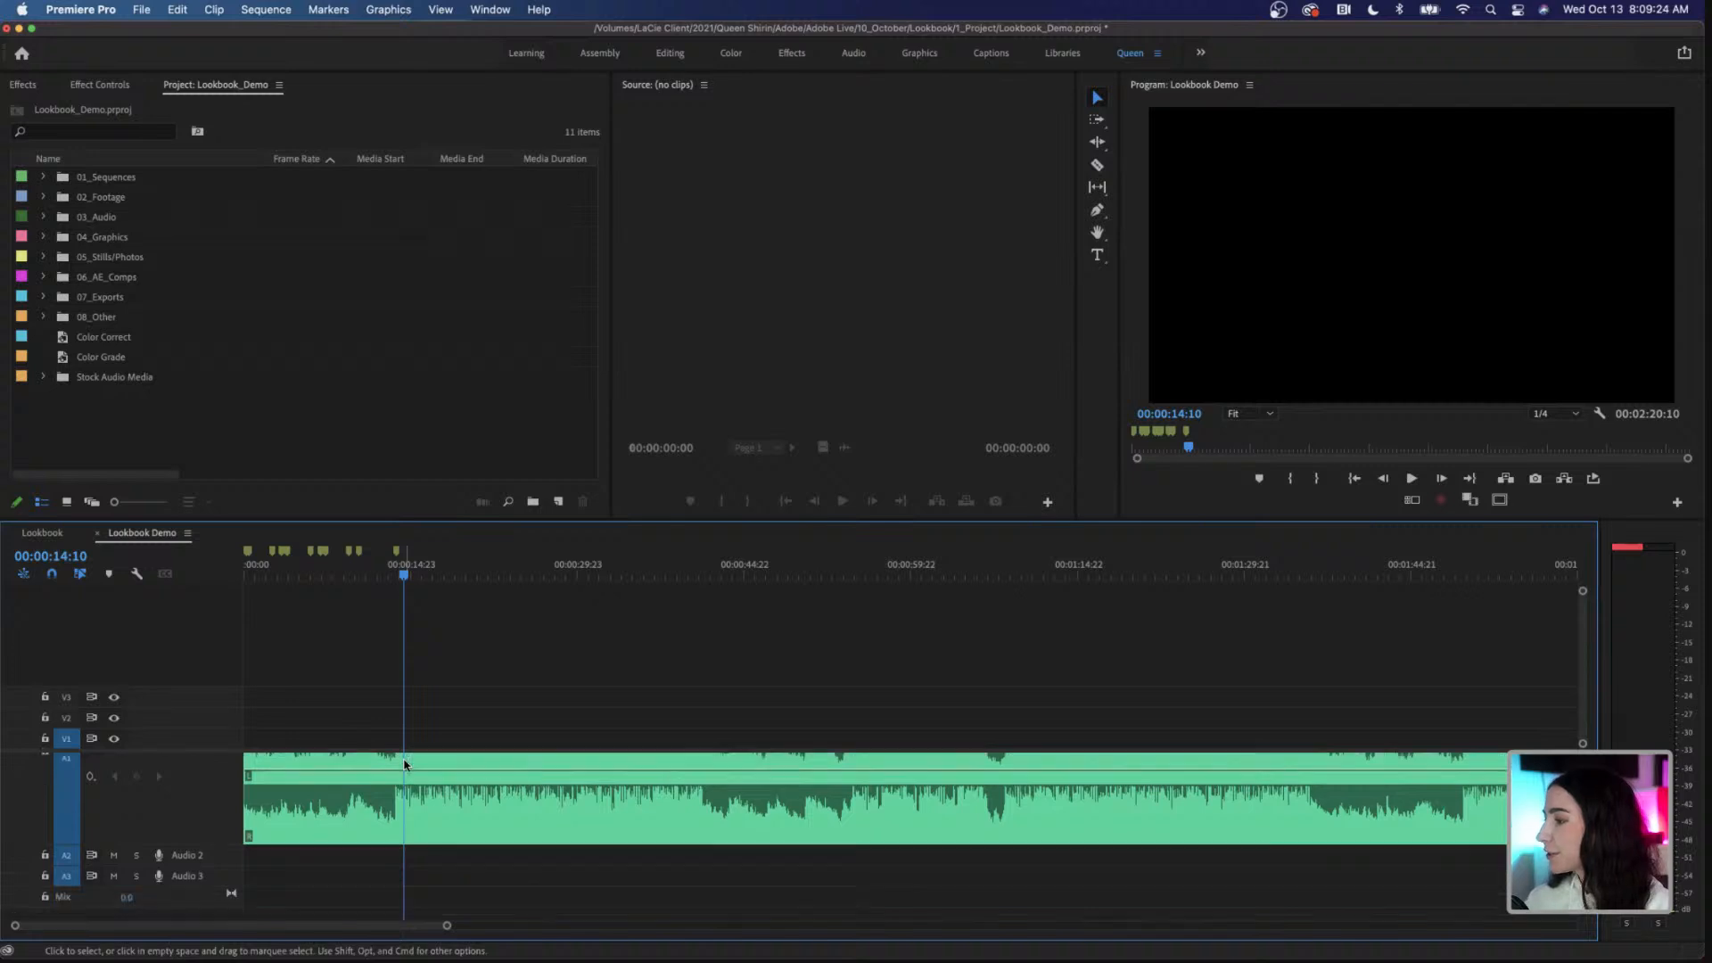
scroll(405, 764, up, 1)
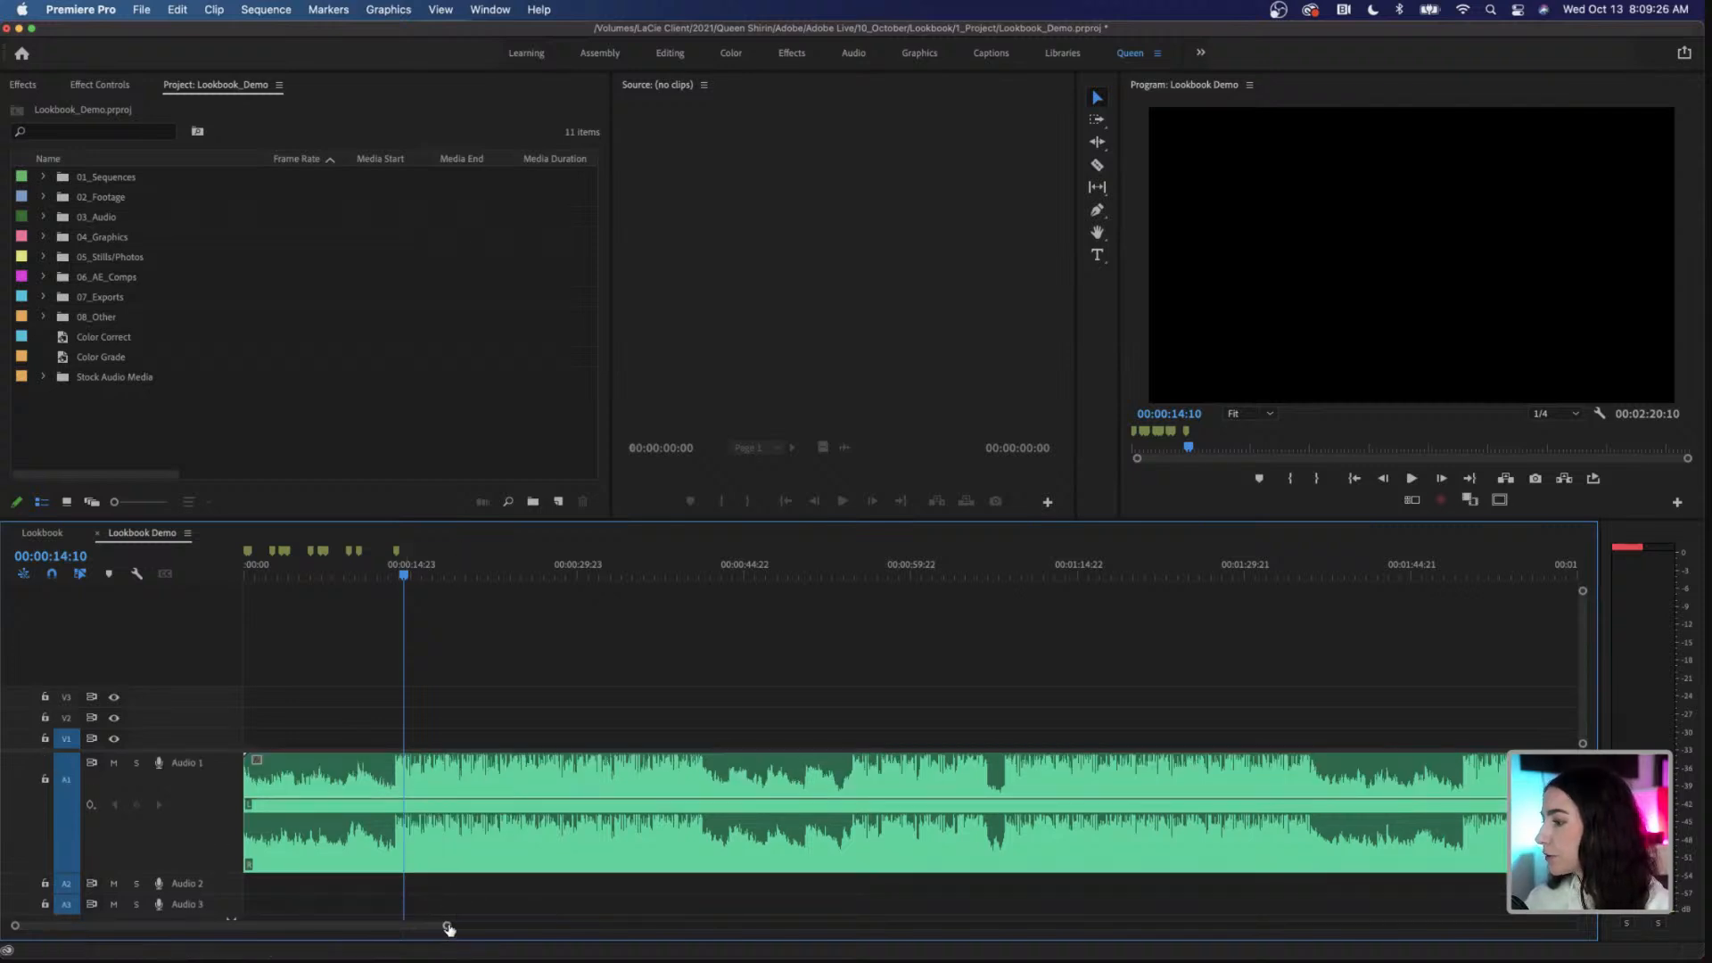
Step: Place the playhead at the music drop at 00:00:13:16, and move it back to 00:00:12:11
drag(448, 929, 335, 933)
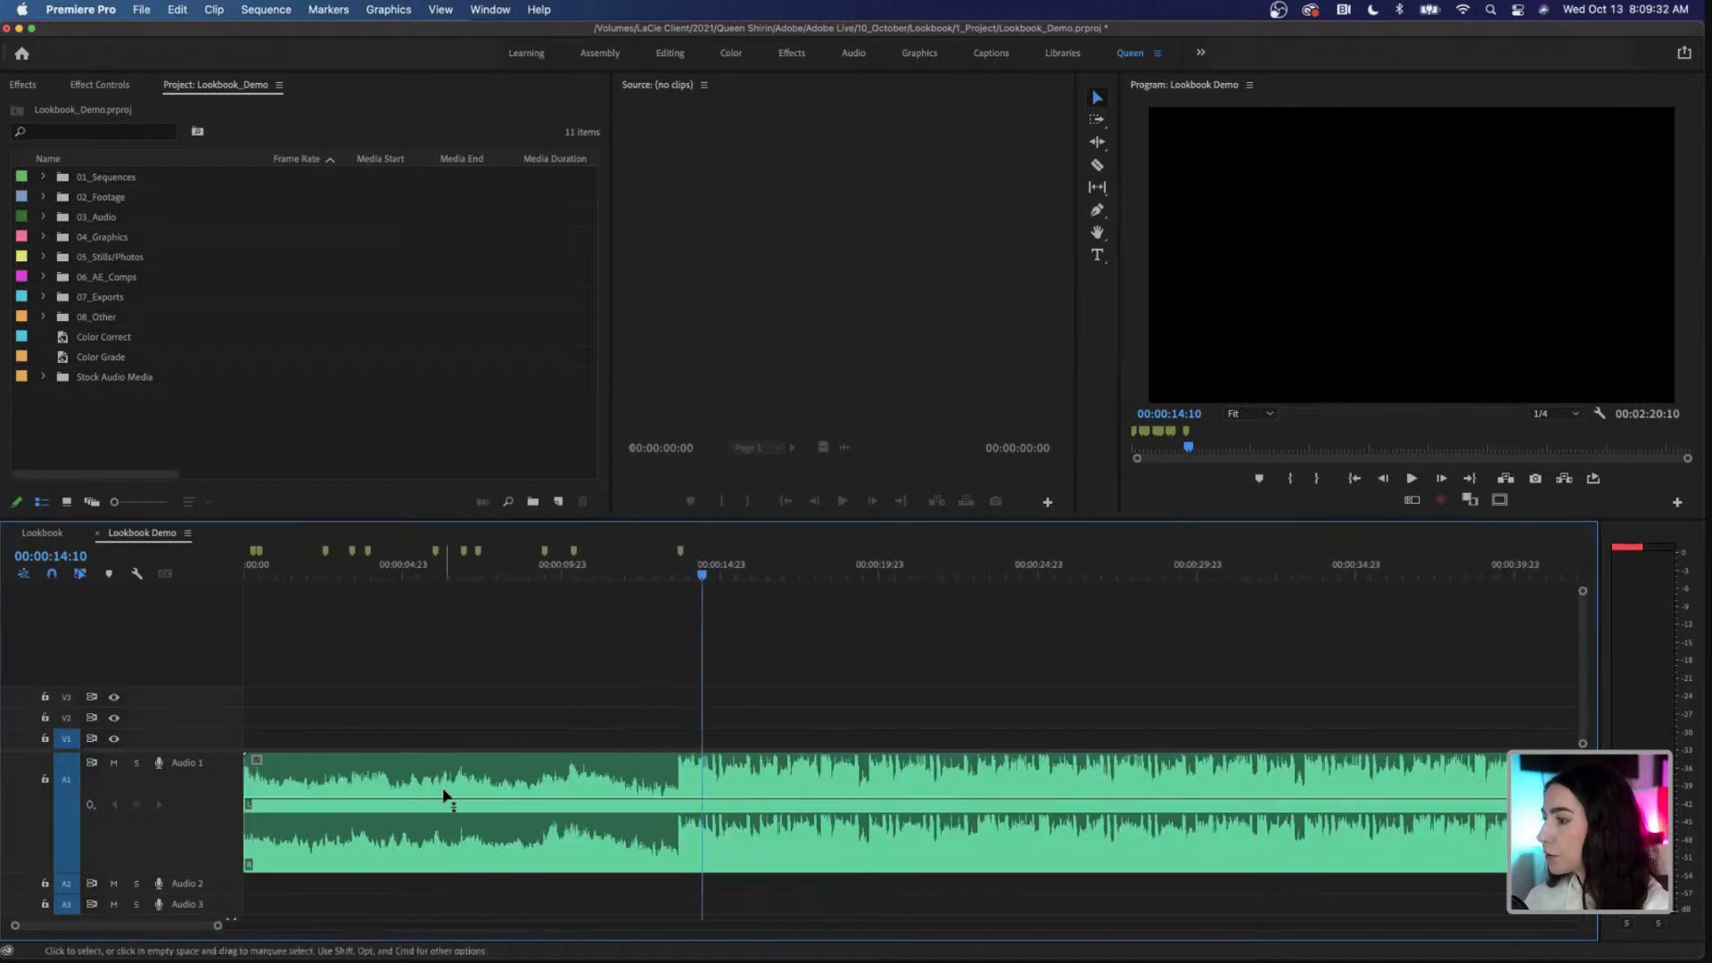
click(678, 575)
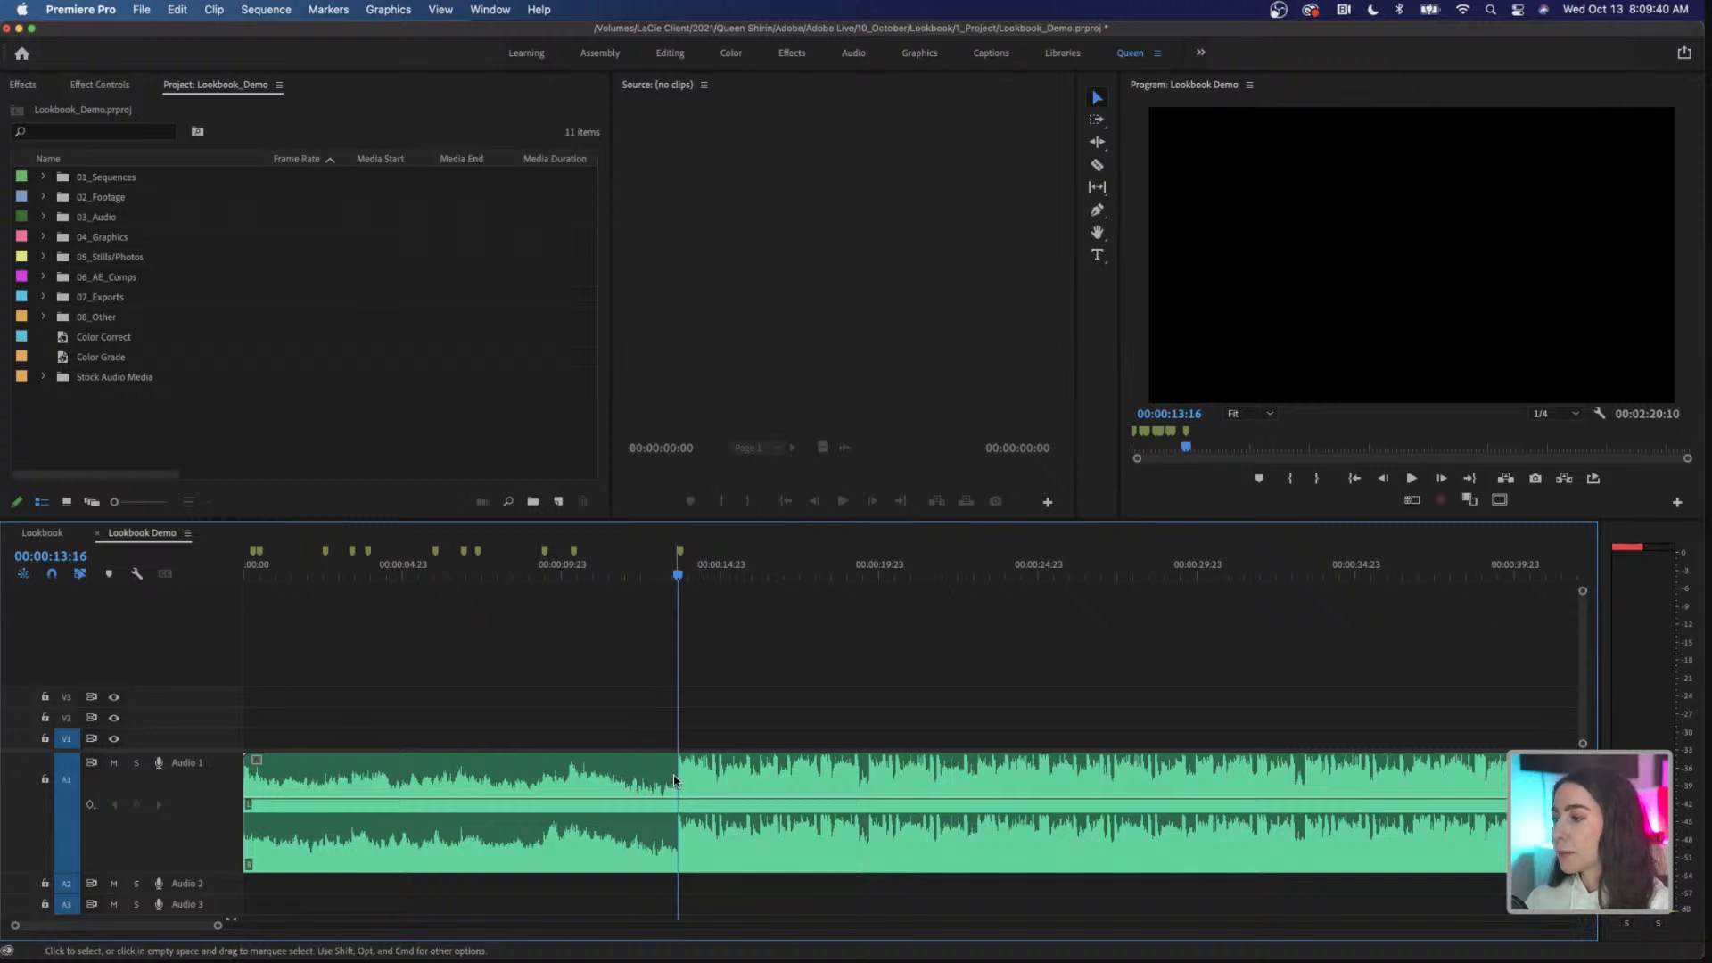
drag(677, 577, 639, 578)
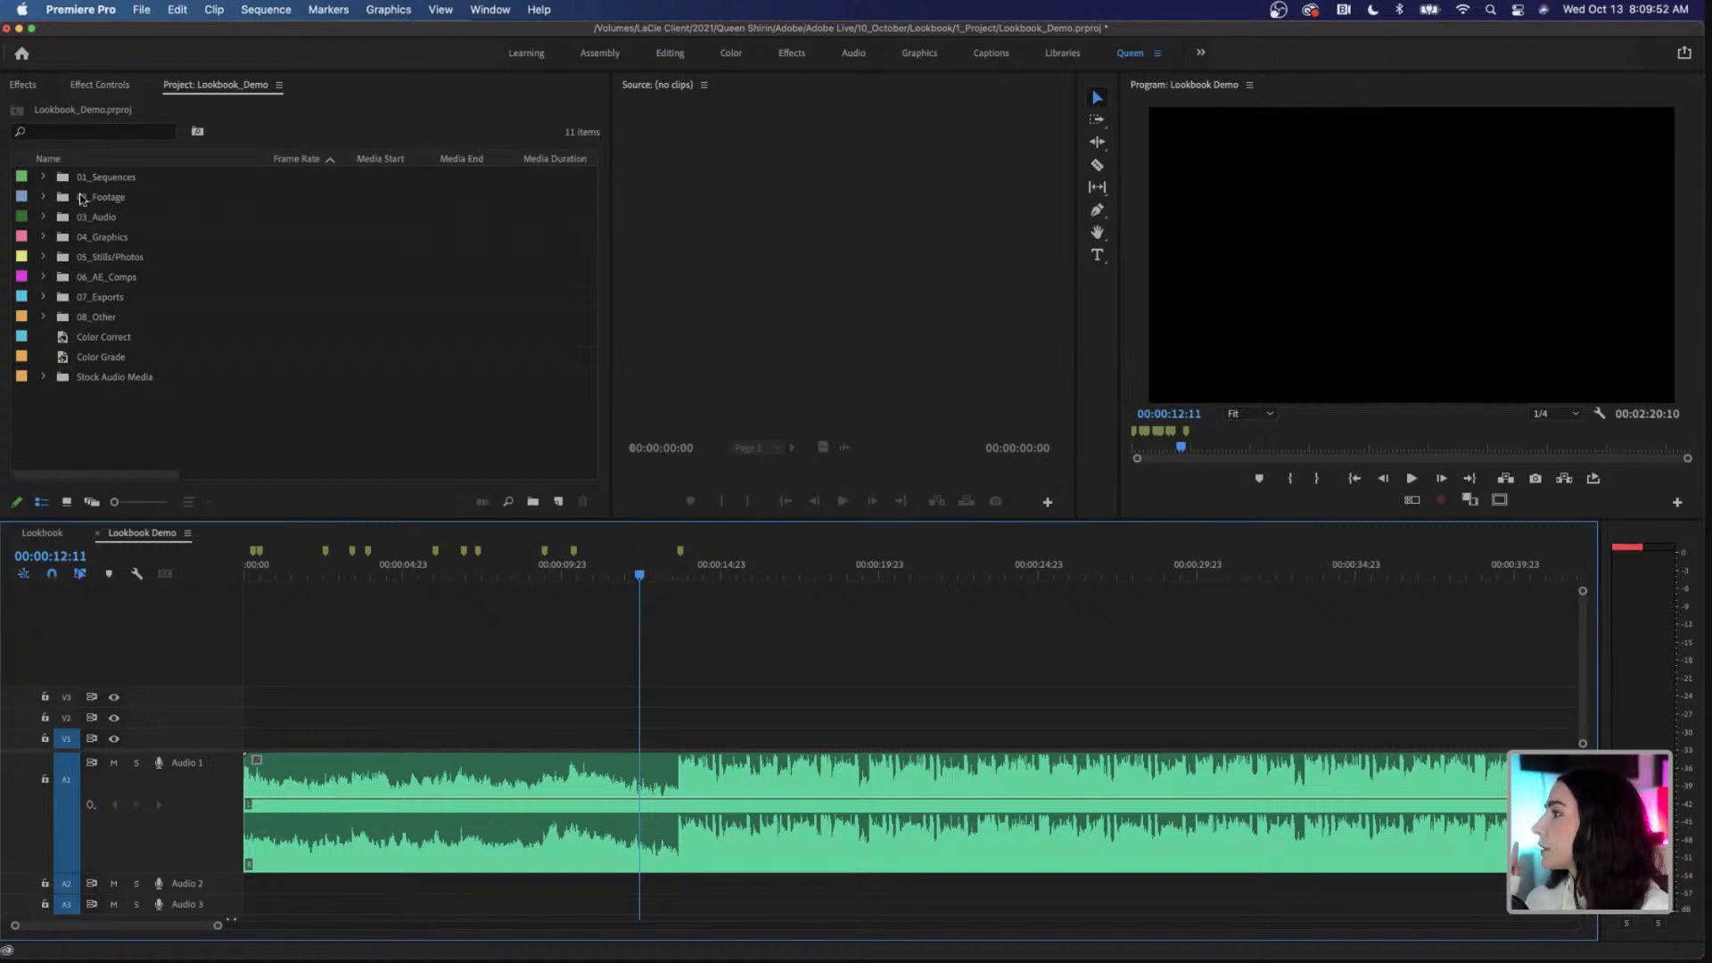
Step: Expand the B-Roll bin inside 02_Footage and load C0210.MP4 into the Source Monitor
click(43, 198)
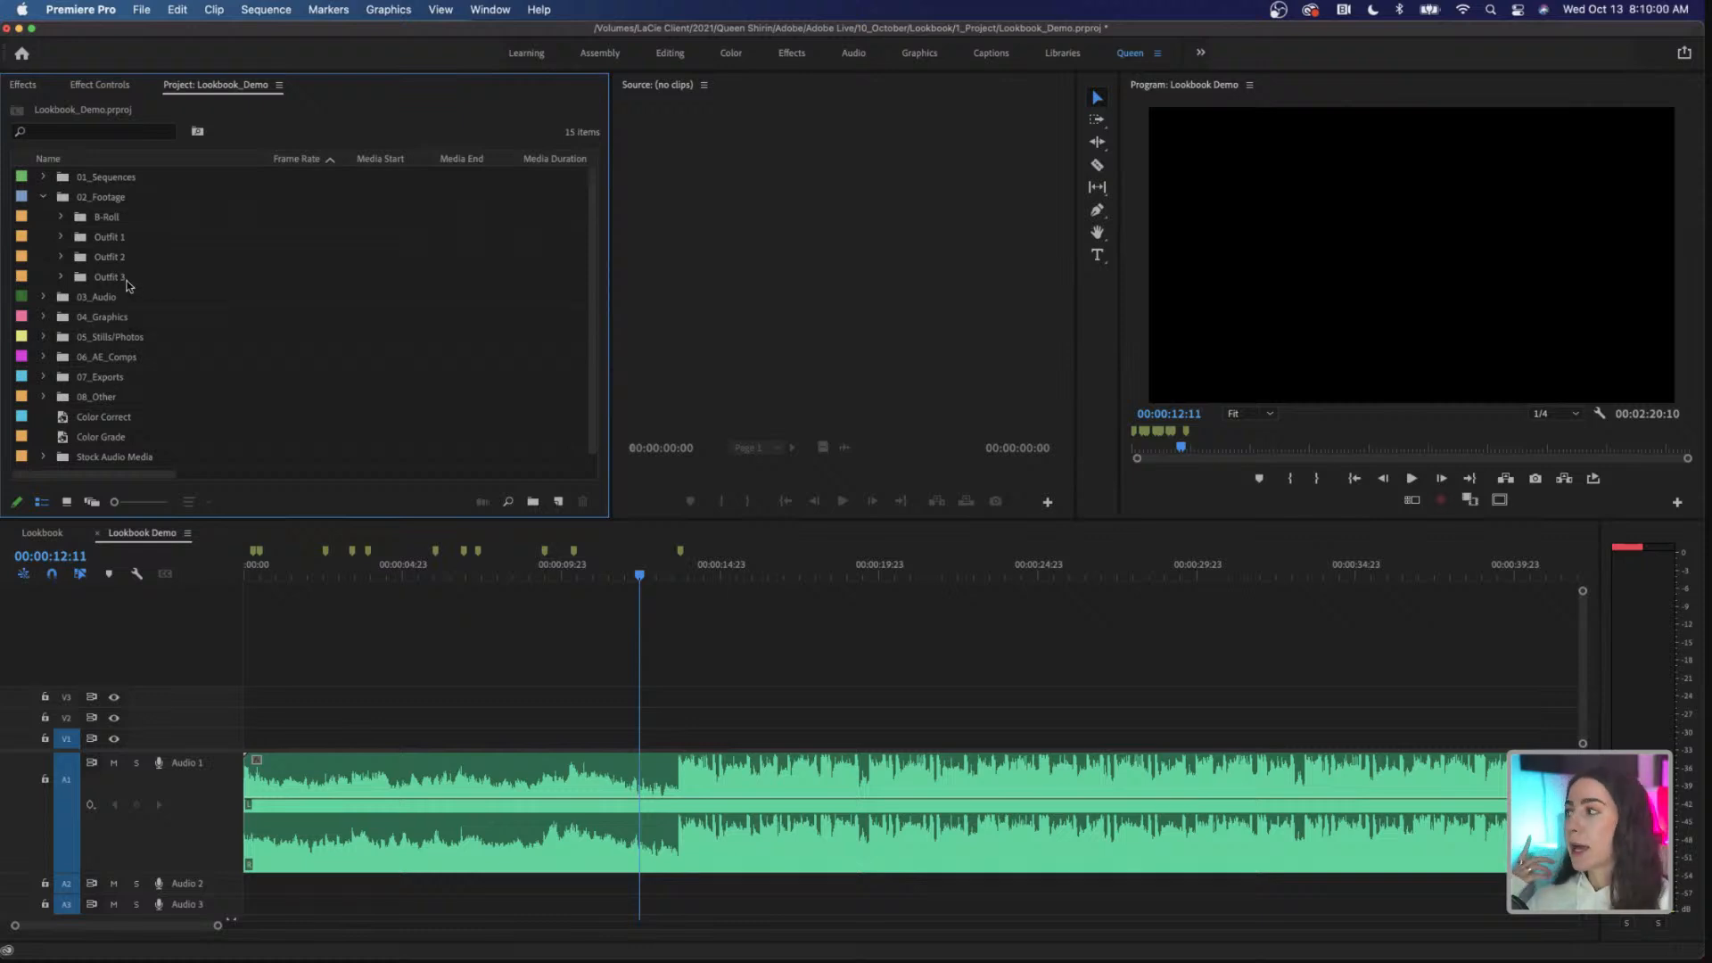
click(61, 218)
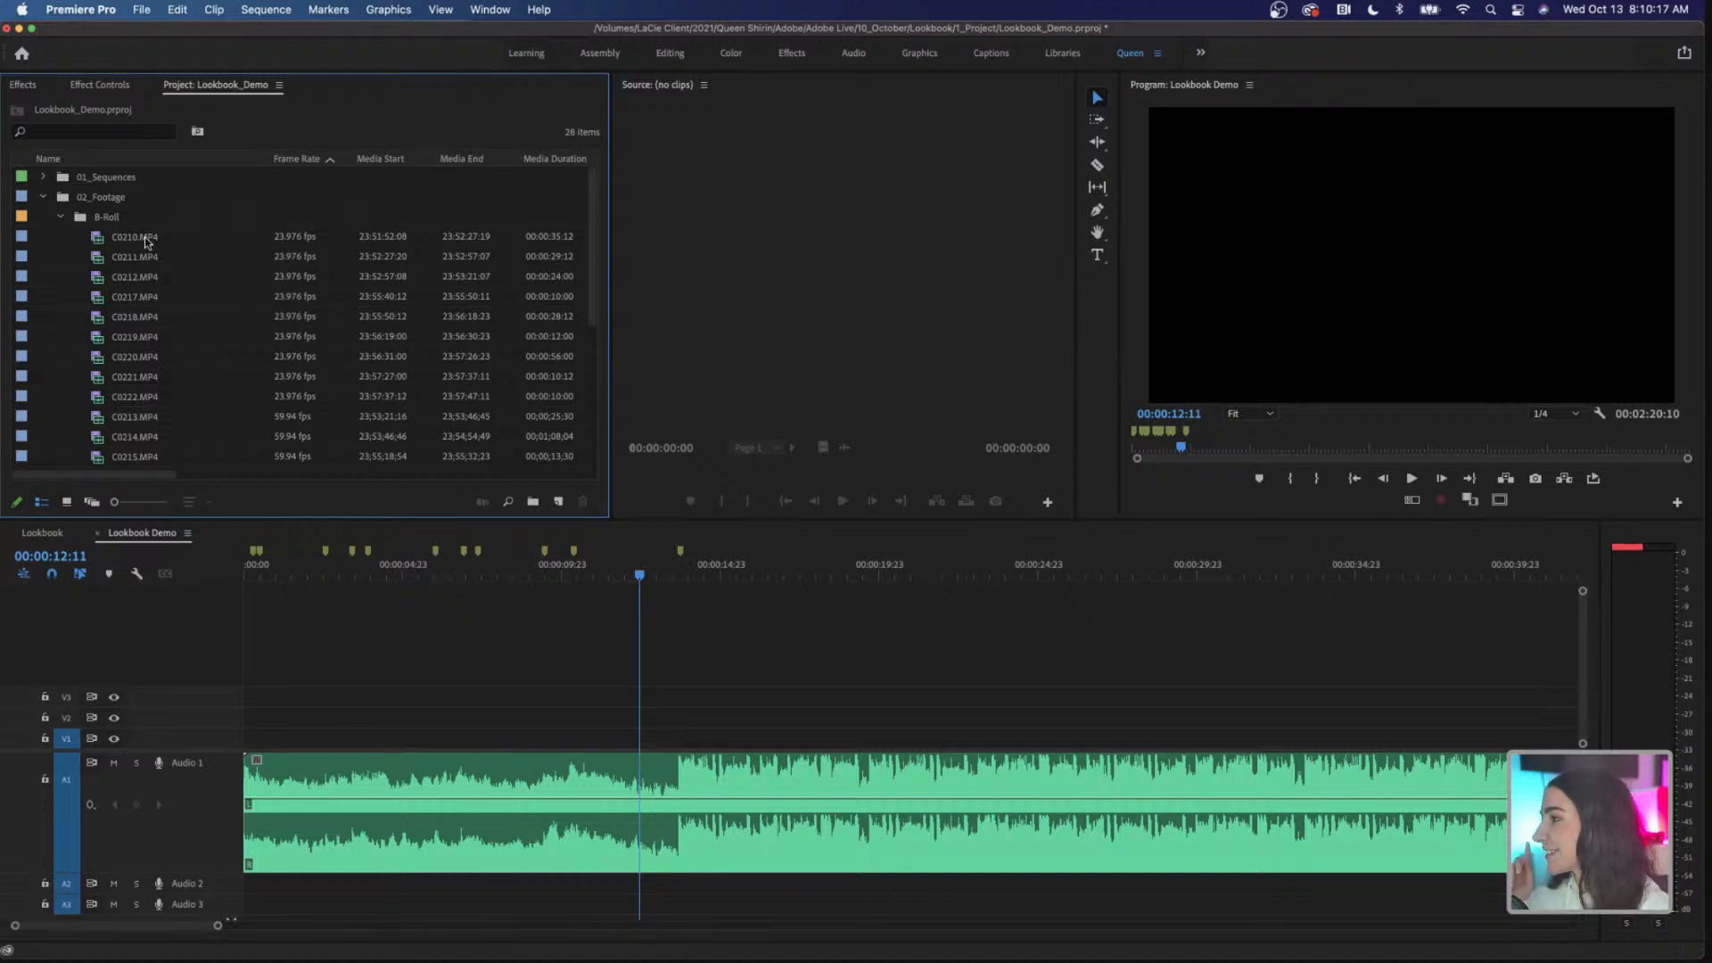
click(139, 239)
double_click(138, 239)
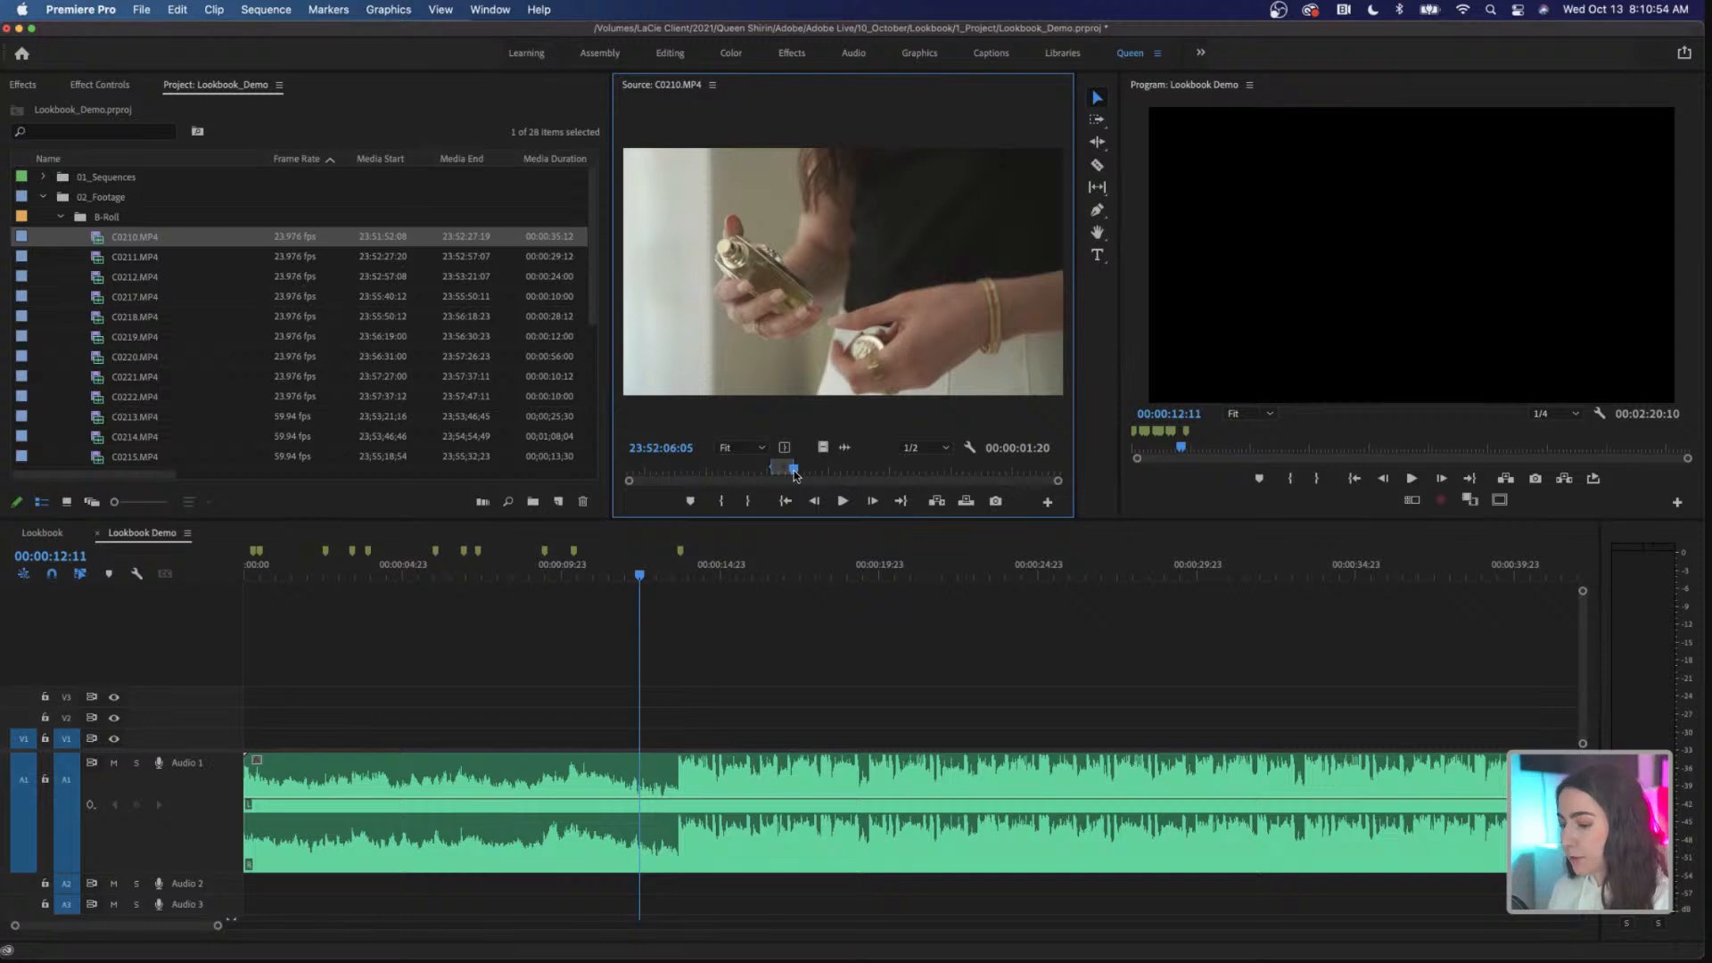
Step: Mark an In point at 23:51:56:10 and an Out point at 23:51:58:16 on C0210.MP4, and play the marked range
drag(795, 475, 674, 473)
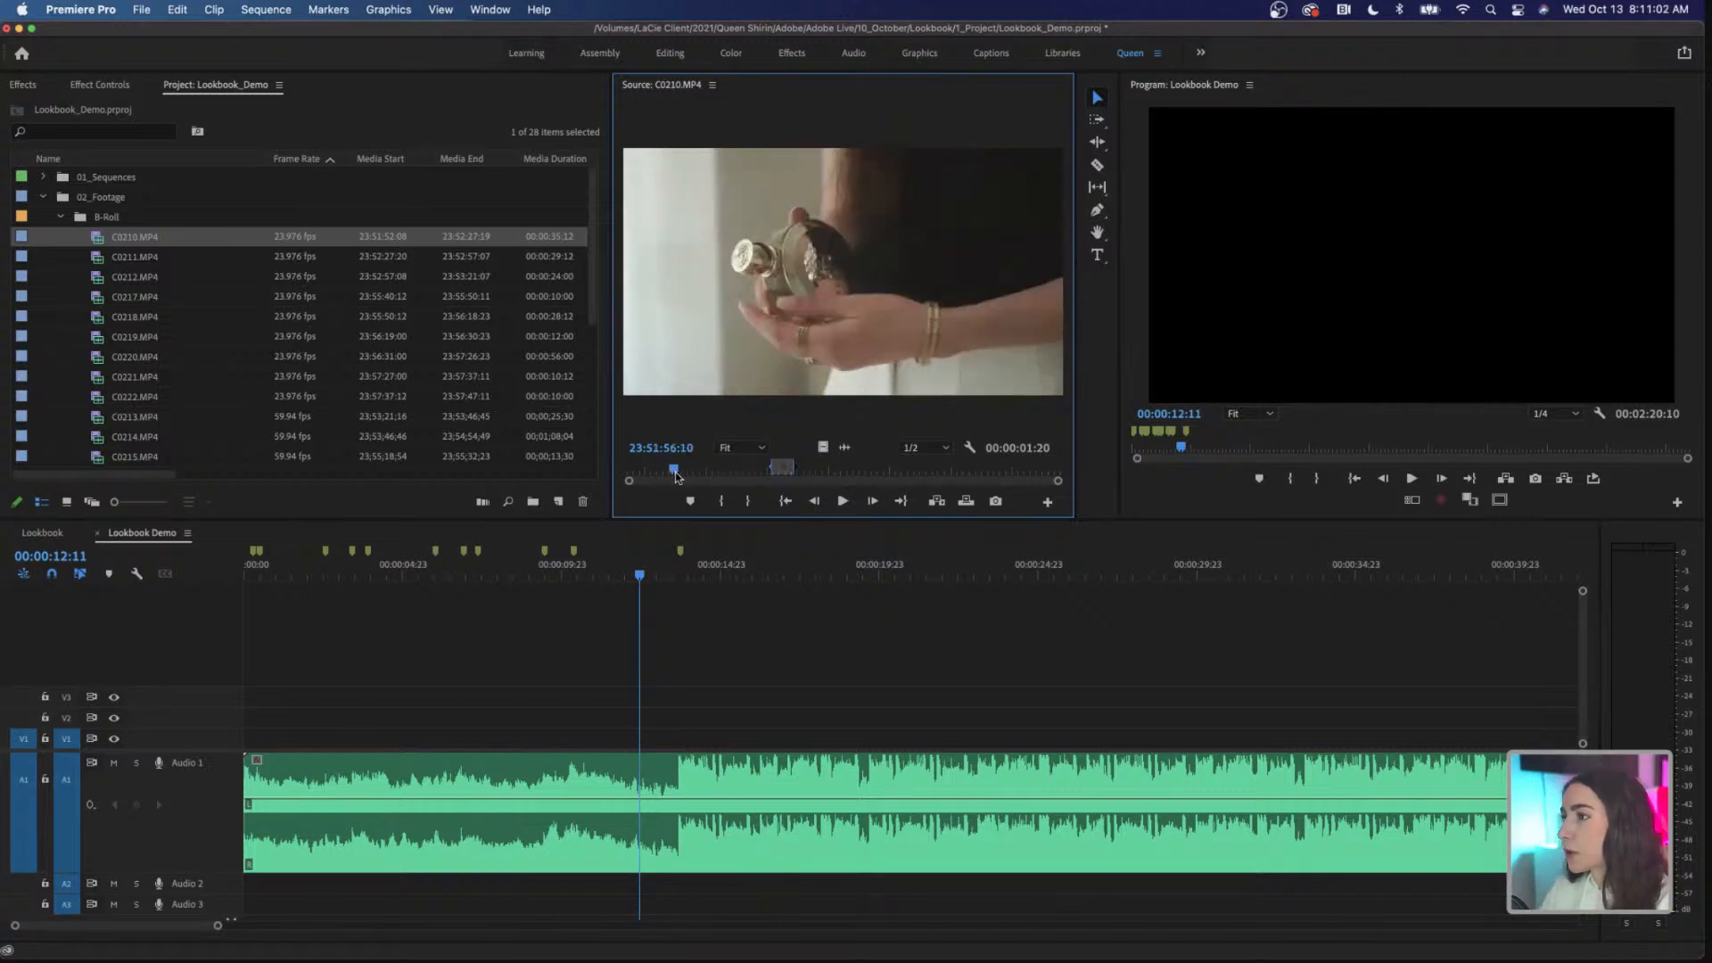
key(i)
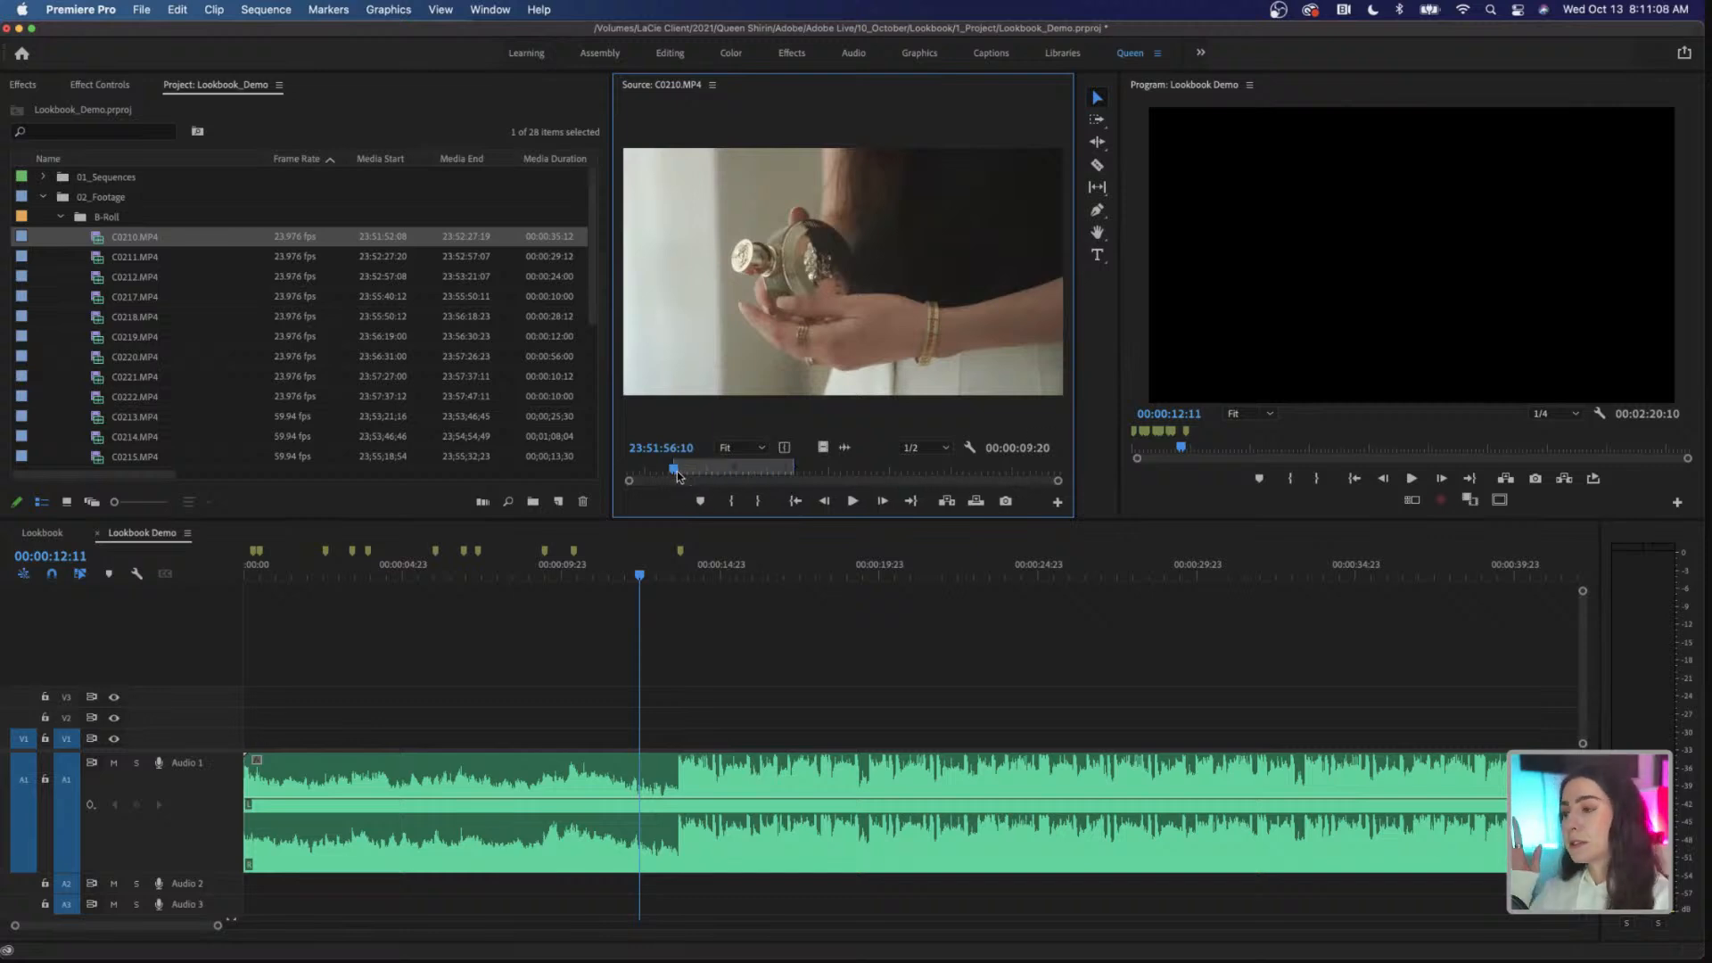
drag(675, 473, 707, 479)
key(o)
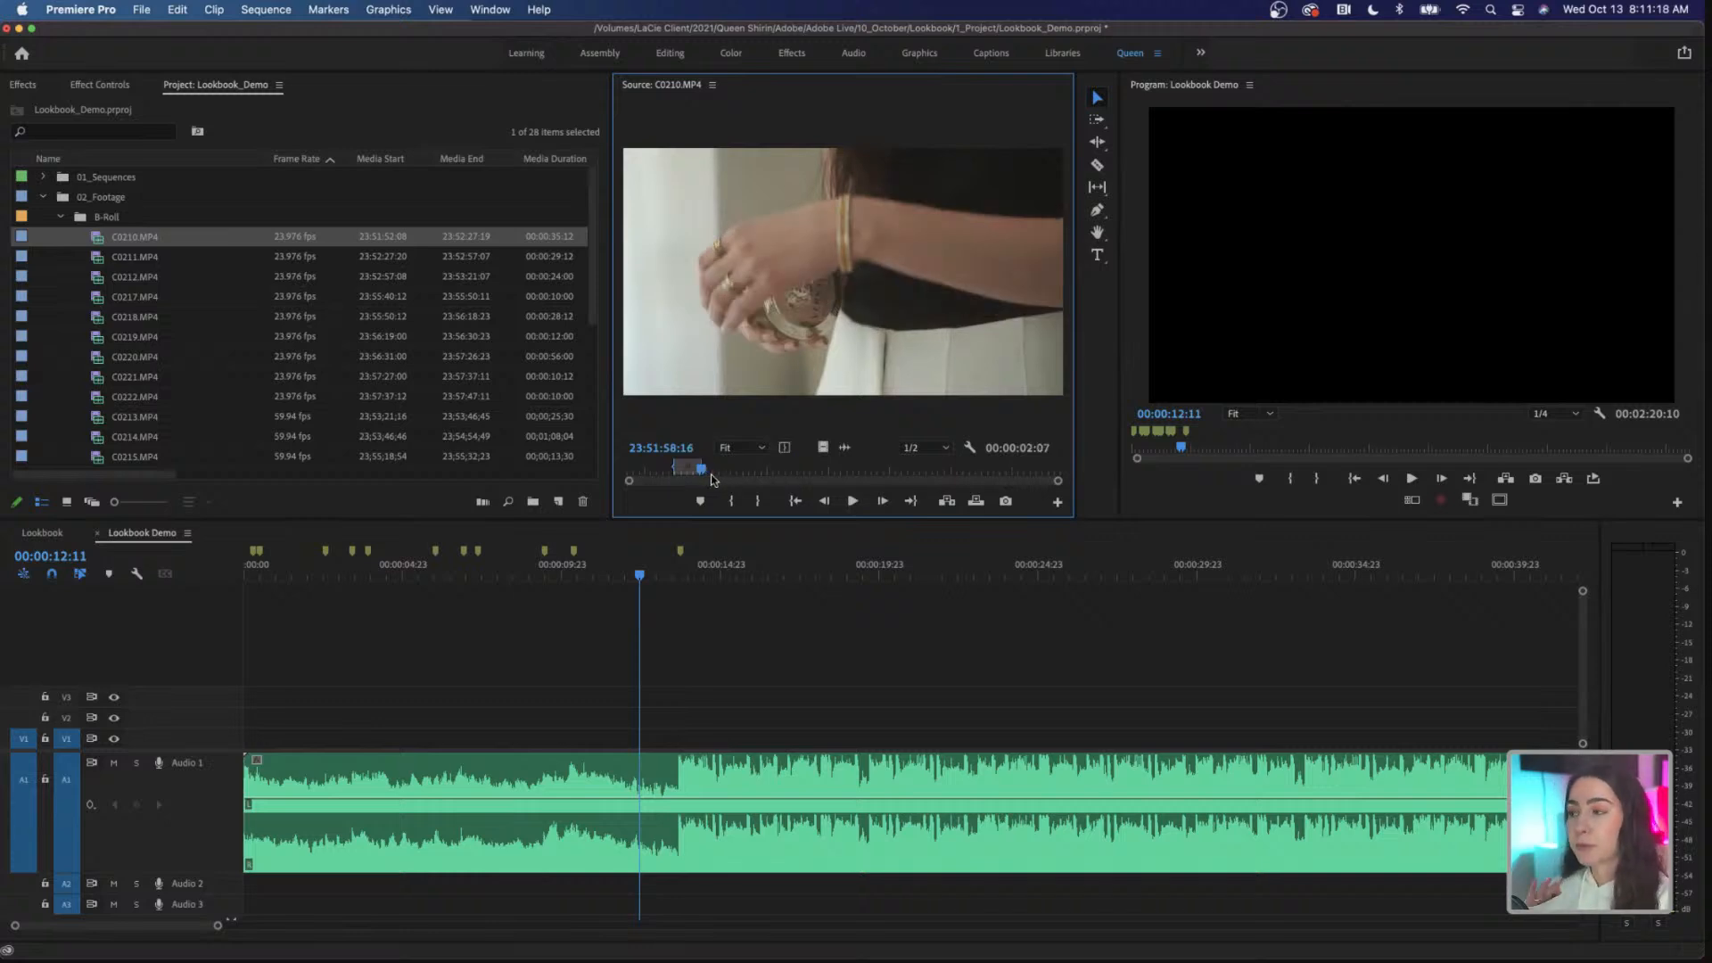
drag(702, 477, 675, 474)
key(space)
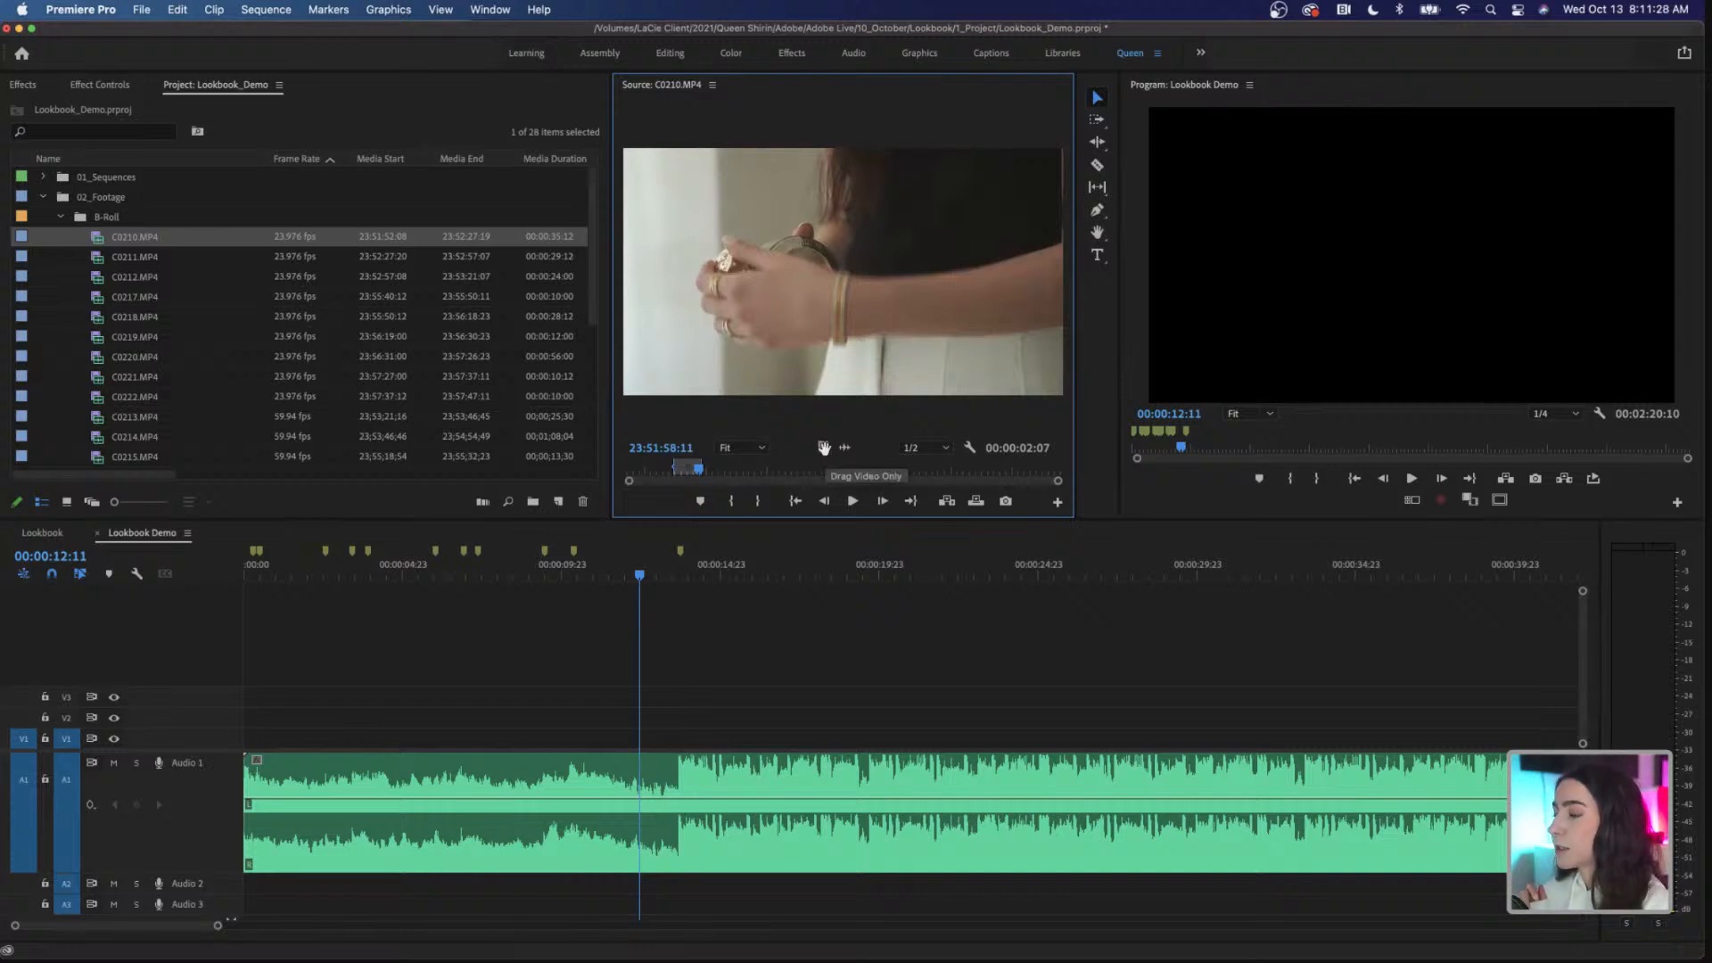
Step: Place only the video of the marked C0210.MP4 range on V1 across the music drop, and delete that clip again
drag(823, 447, 628, 739)
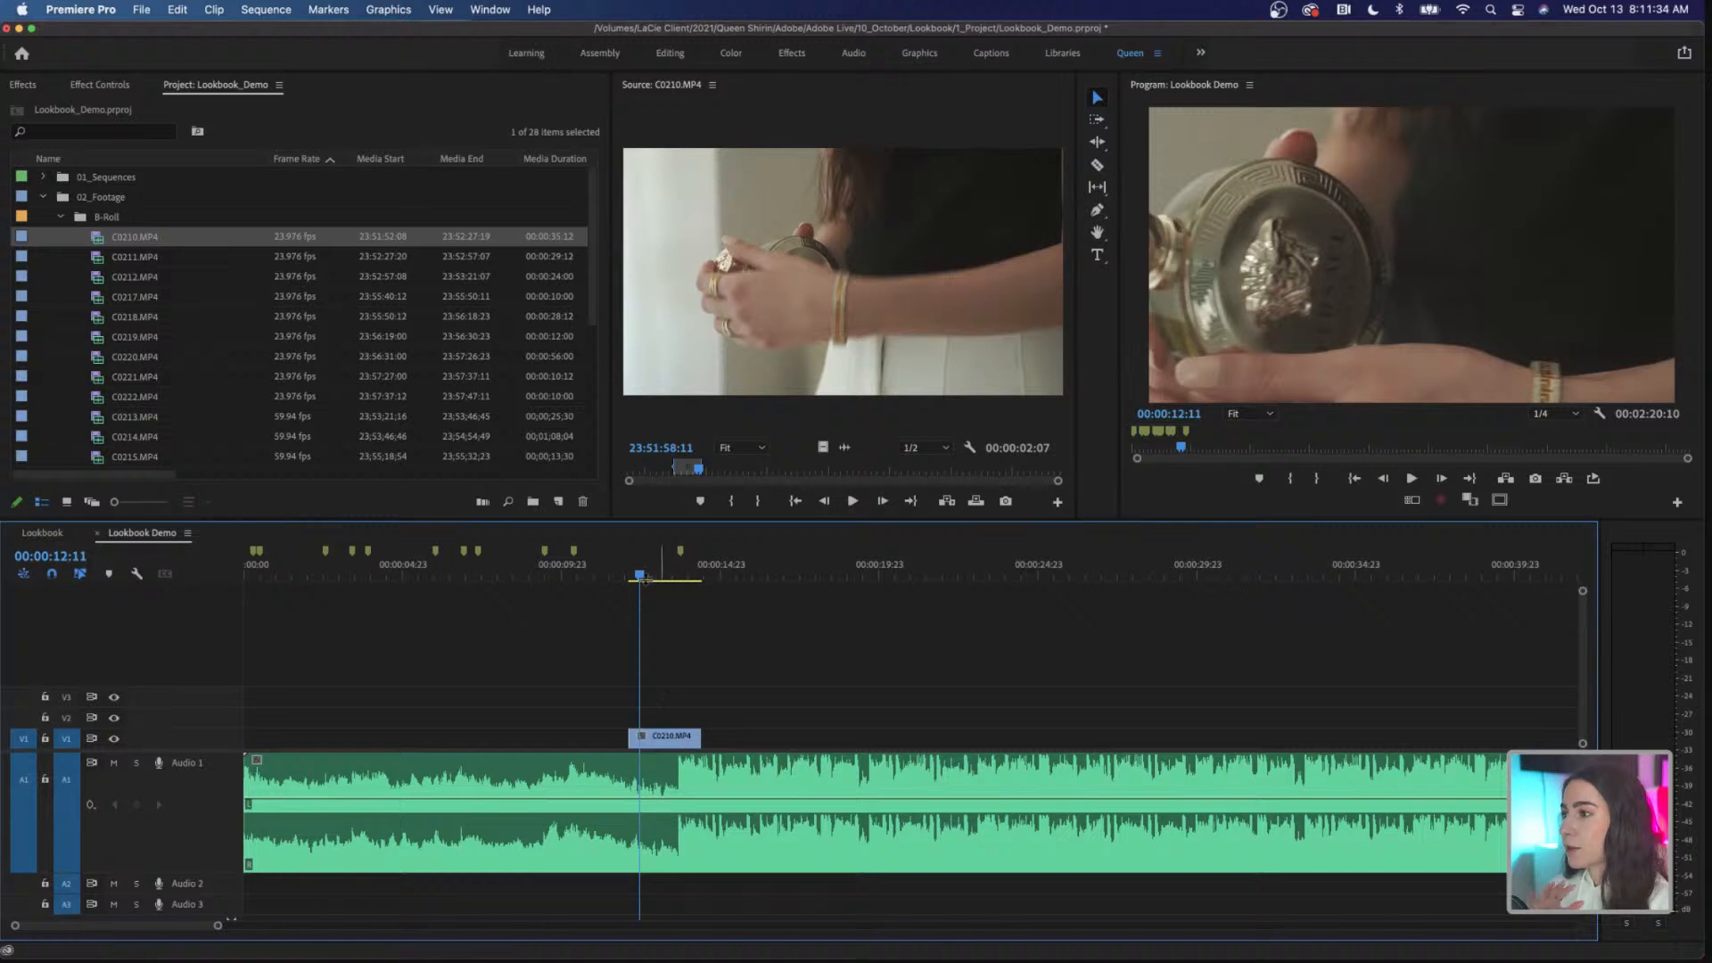
click(686, 738)
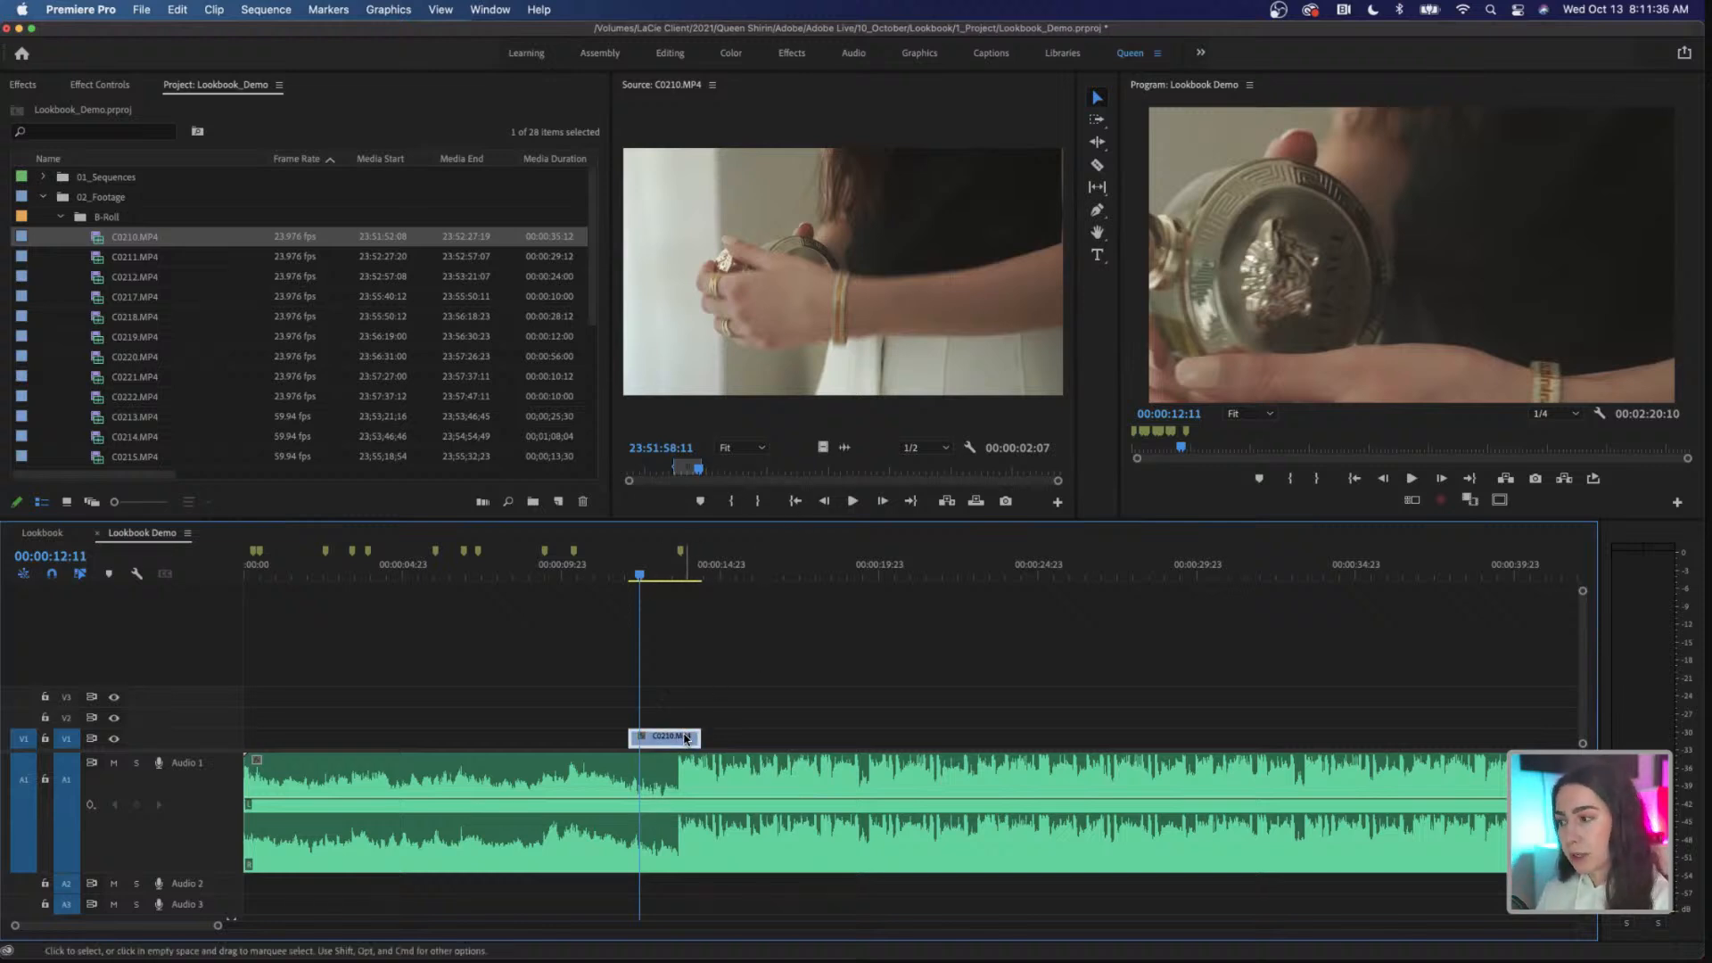
key(Delete)
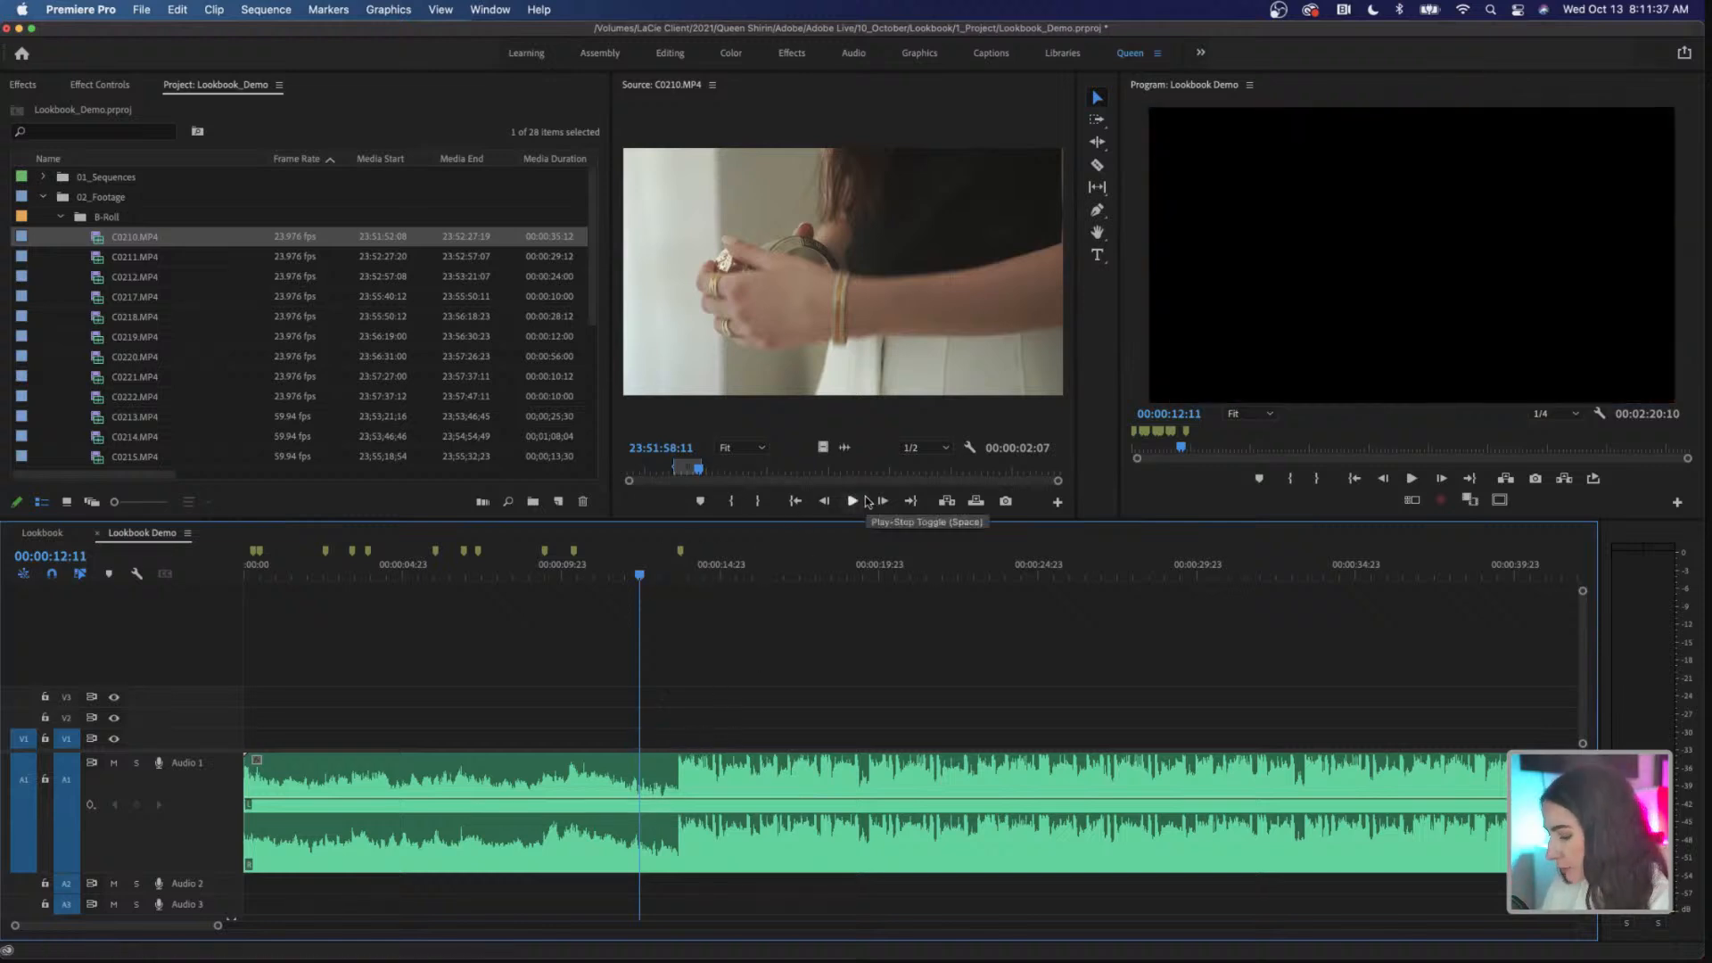
Step: Undo the clip's deletion, its placement on V1 and the last Out point change on C0210.MP4
key(super+z)
key(super+z)
key(super+z)
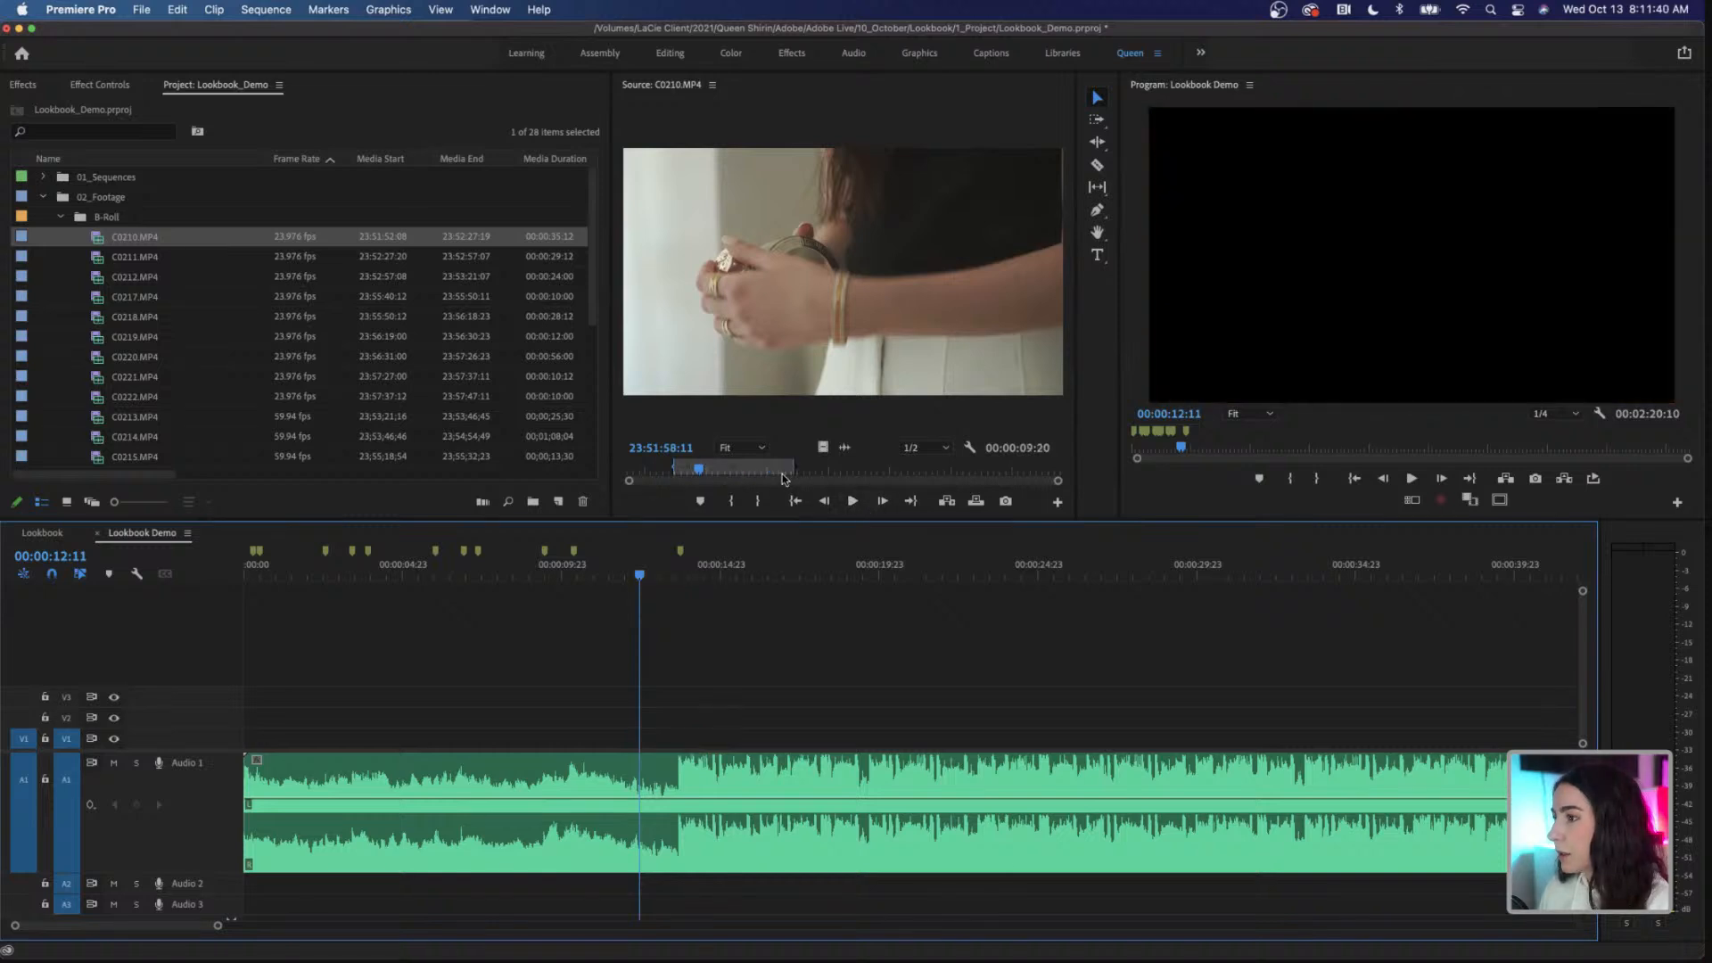
Step: Undo one more mark change on C0210.MP4, and check the marked ranges of C0211.MP4, C0212.MP4 and C0217.MP4 through C0222.MP4 in the Source Monitor
key(super+z)
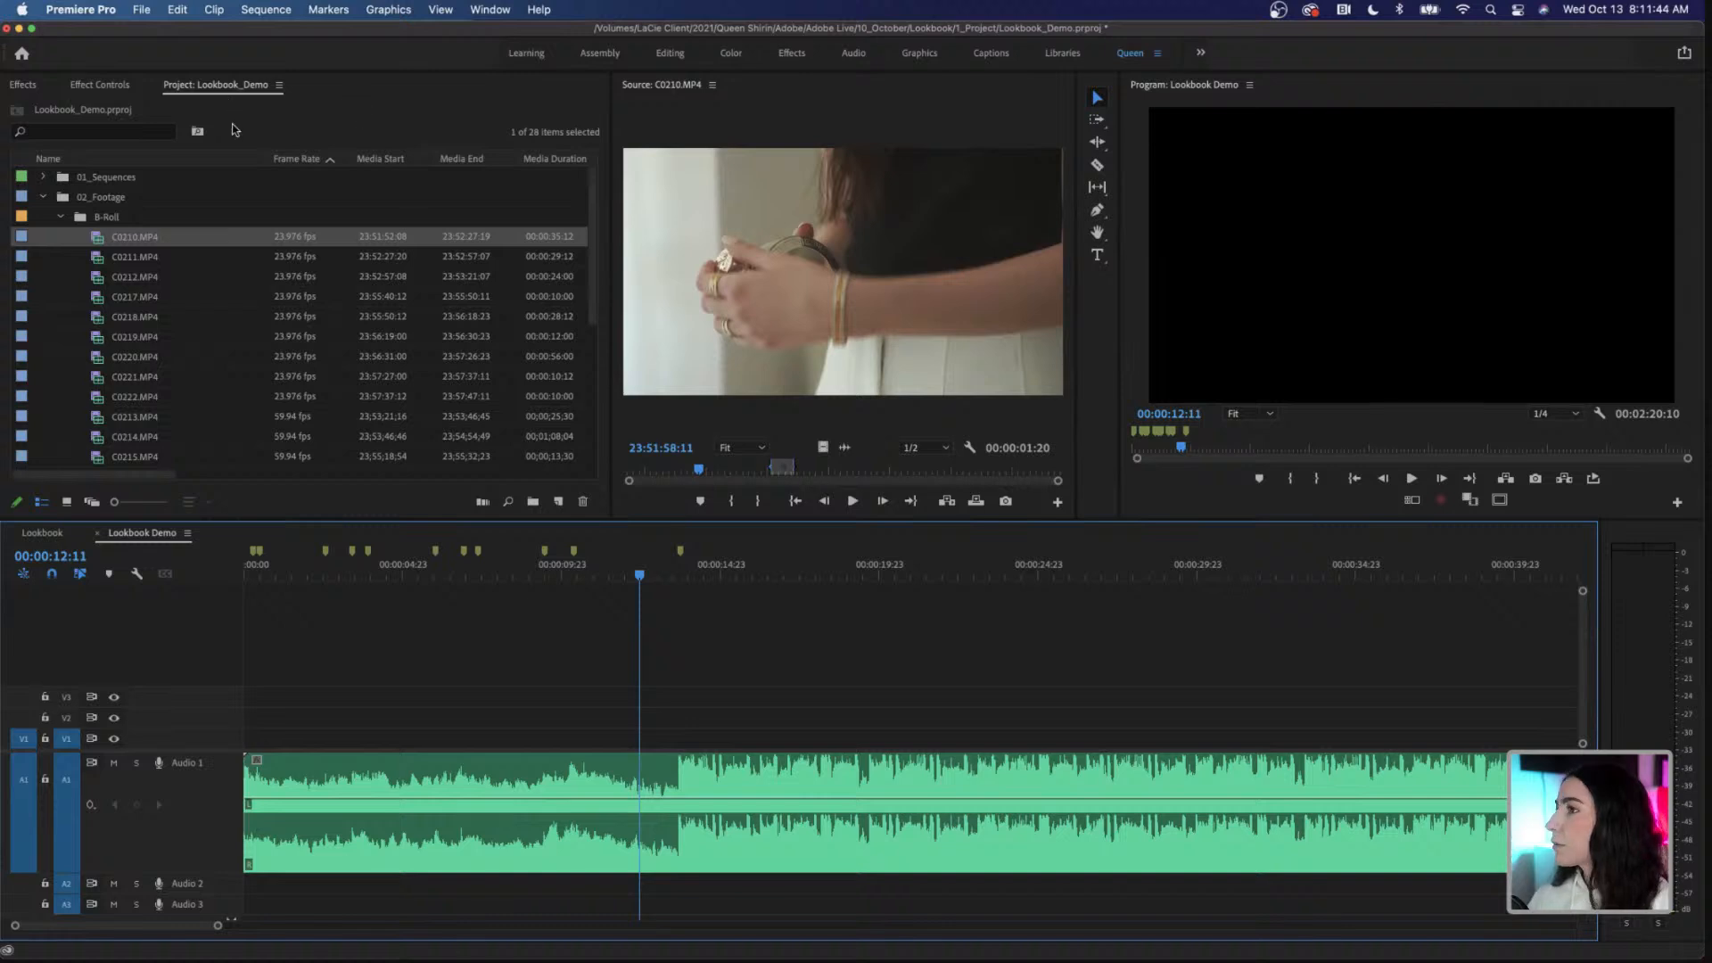
double_click(173, 258)
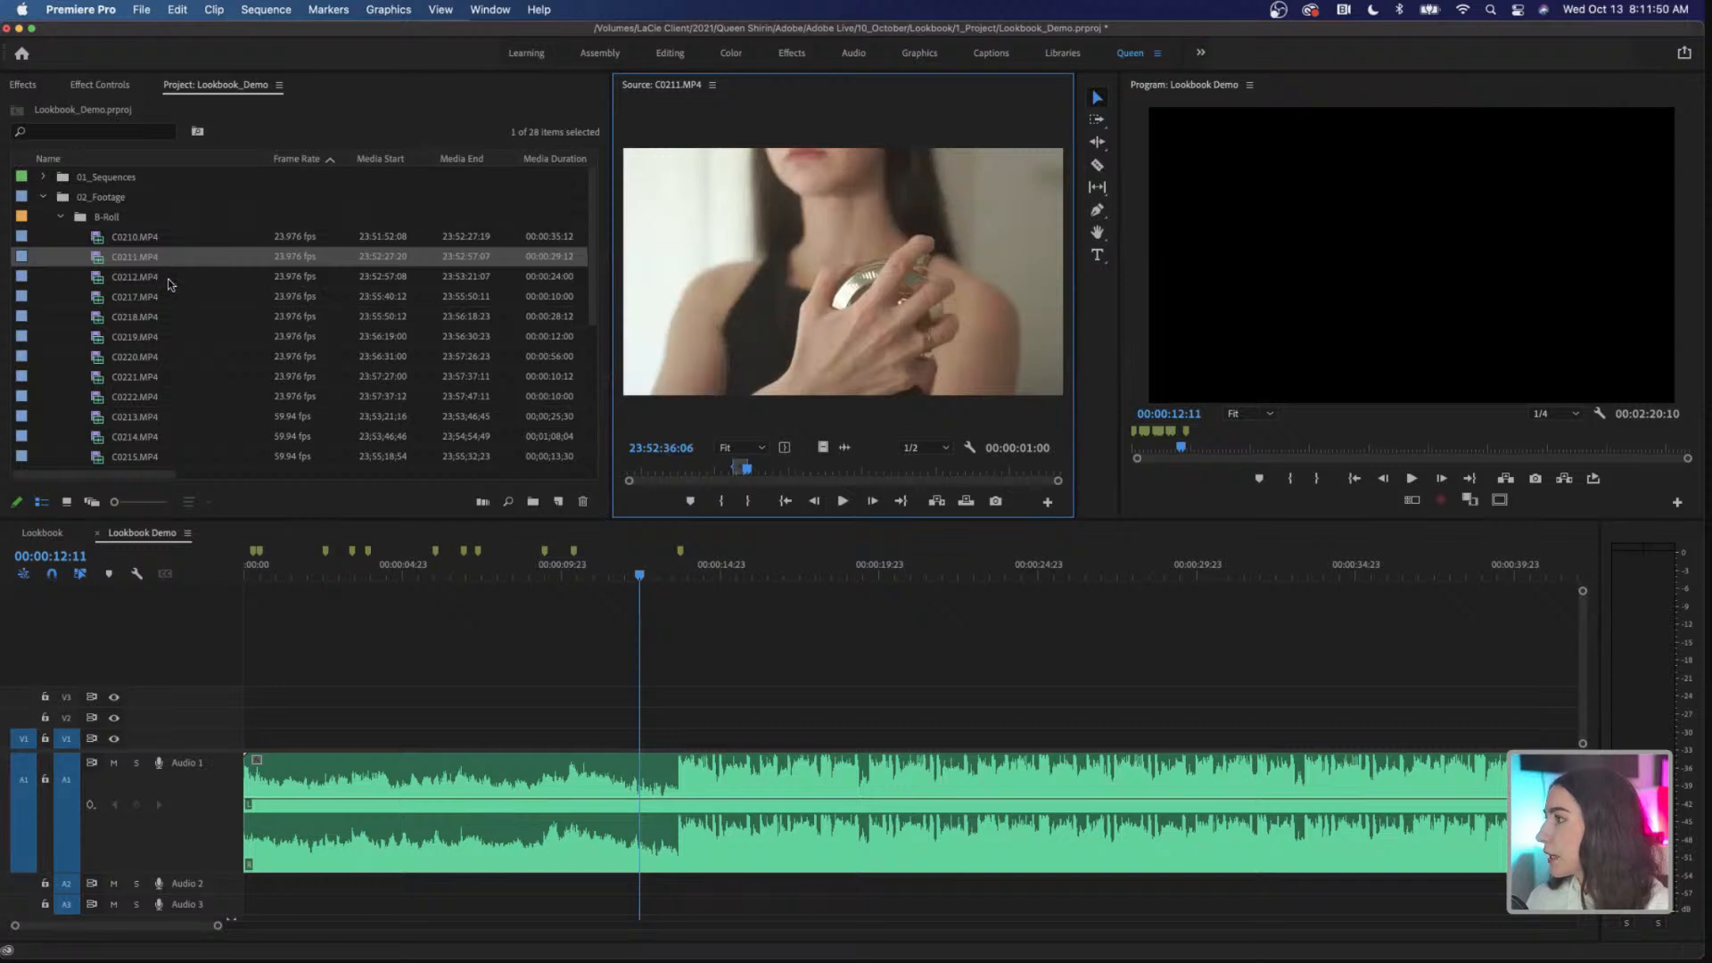
double_click(170, 282)
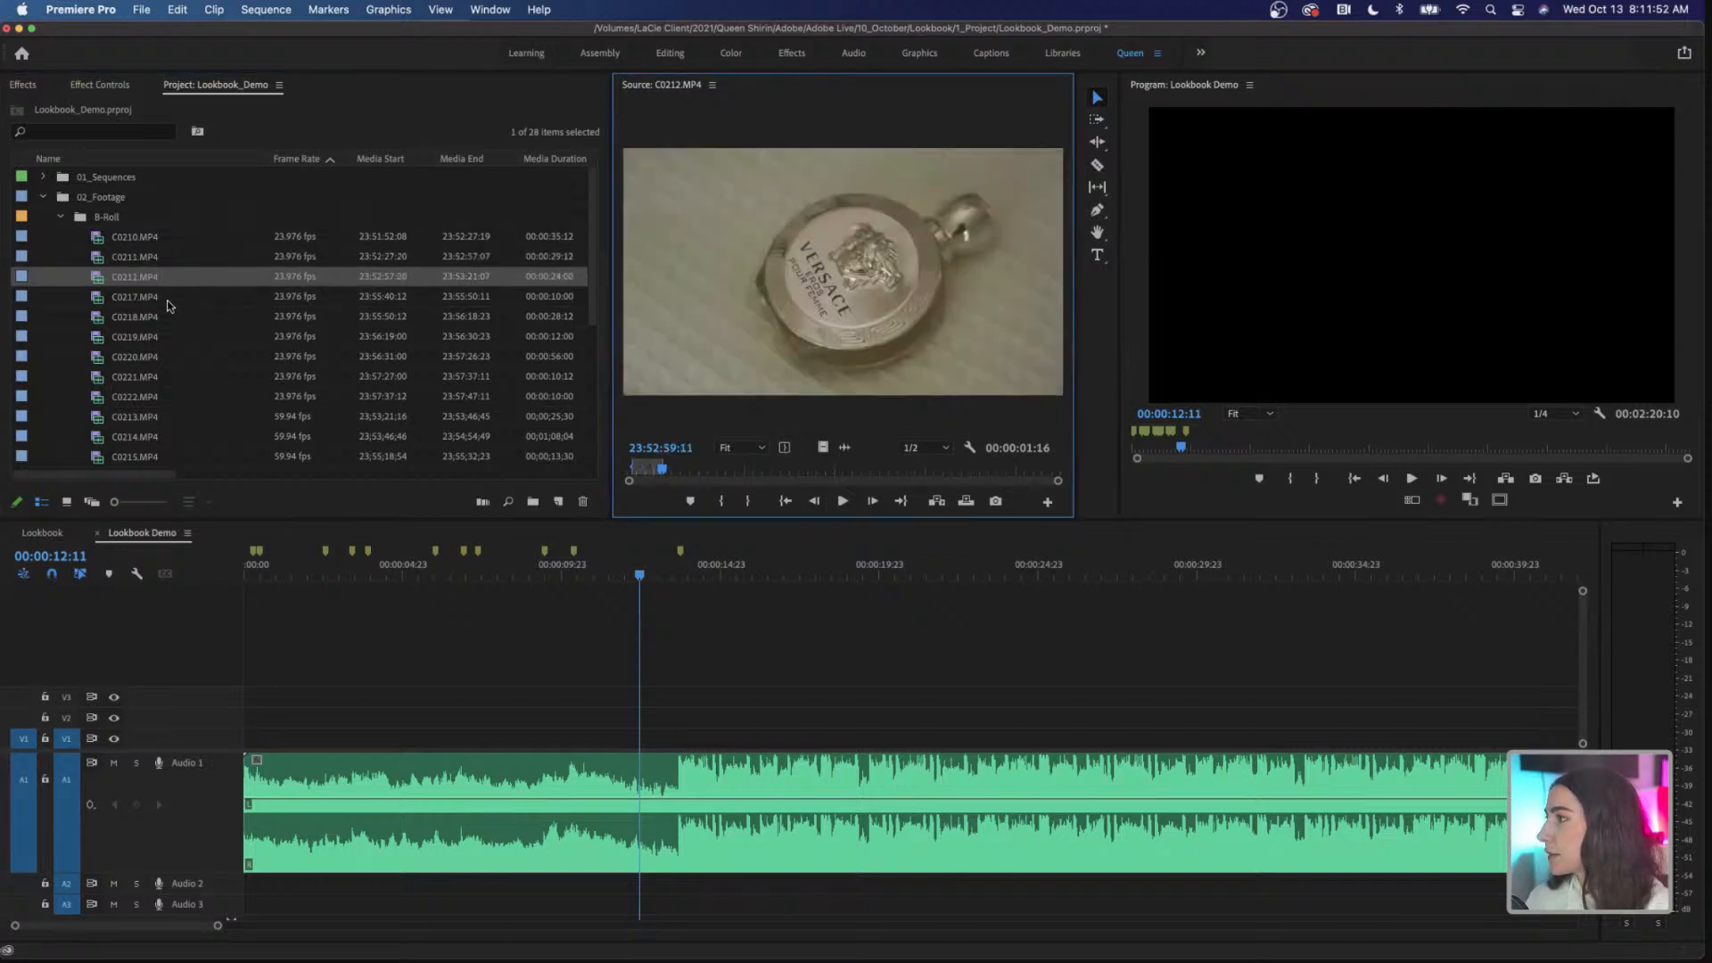
double_click(171, 302)
double_click(173, 321)
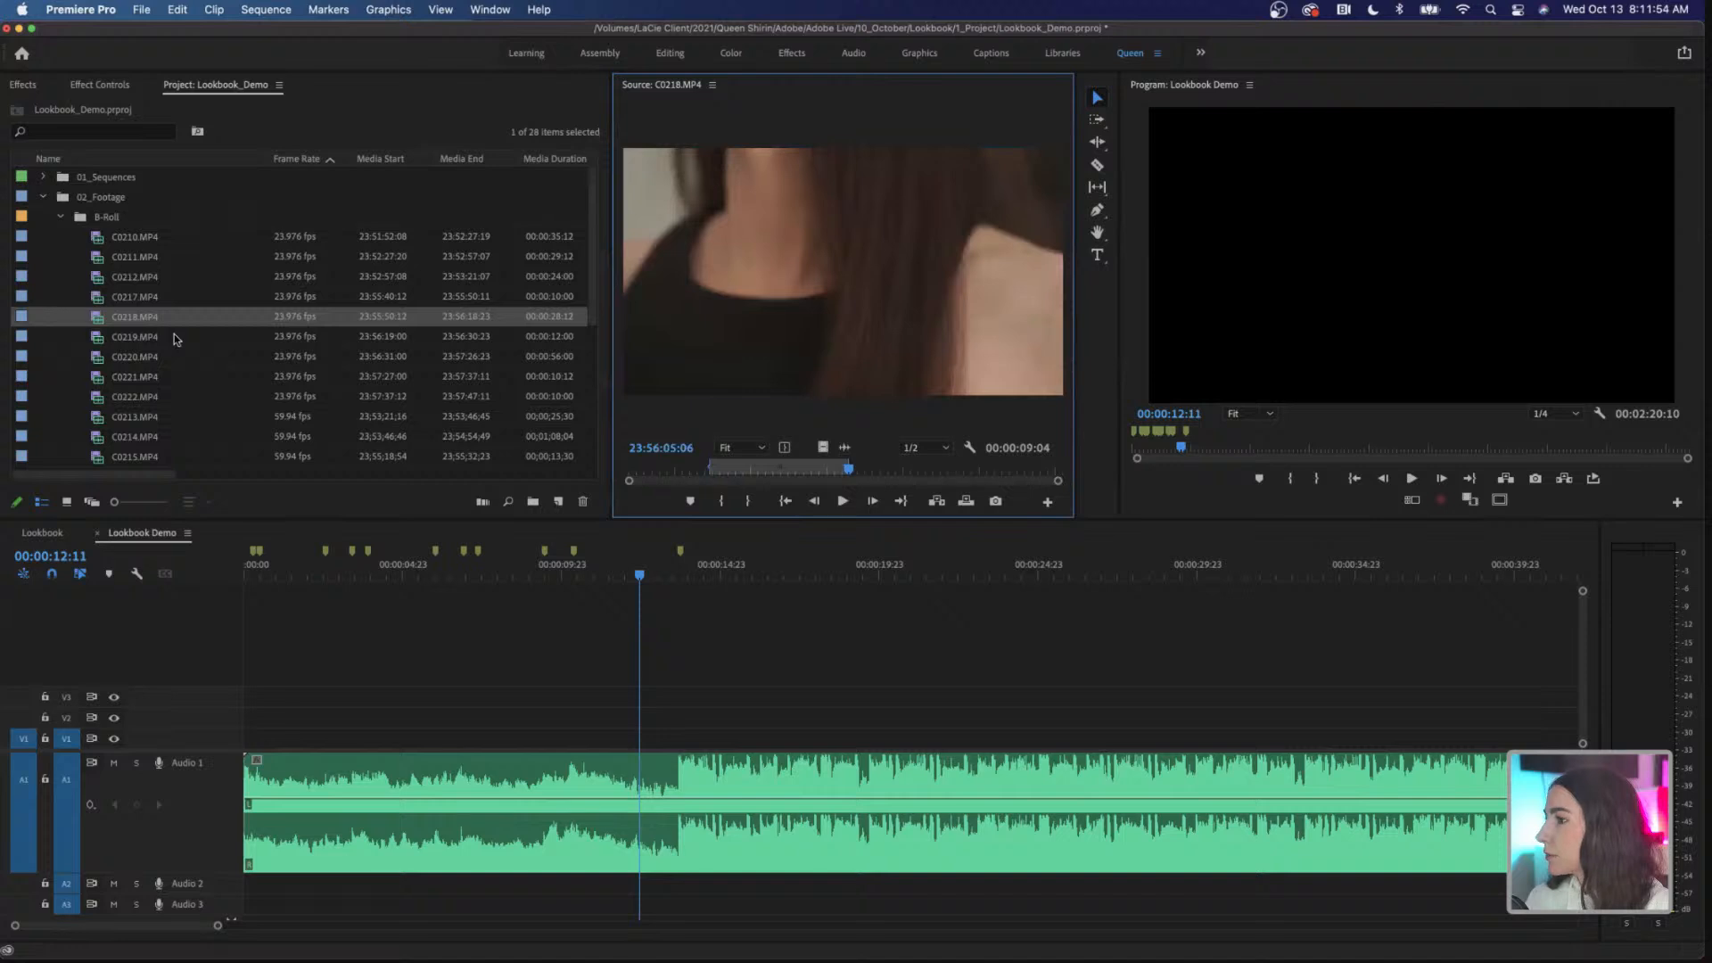
double_click(164, 338)
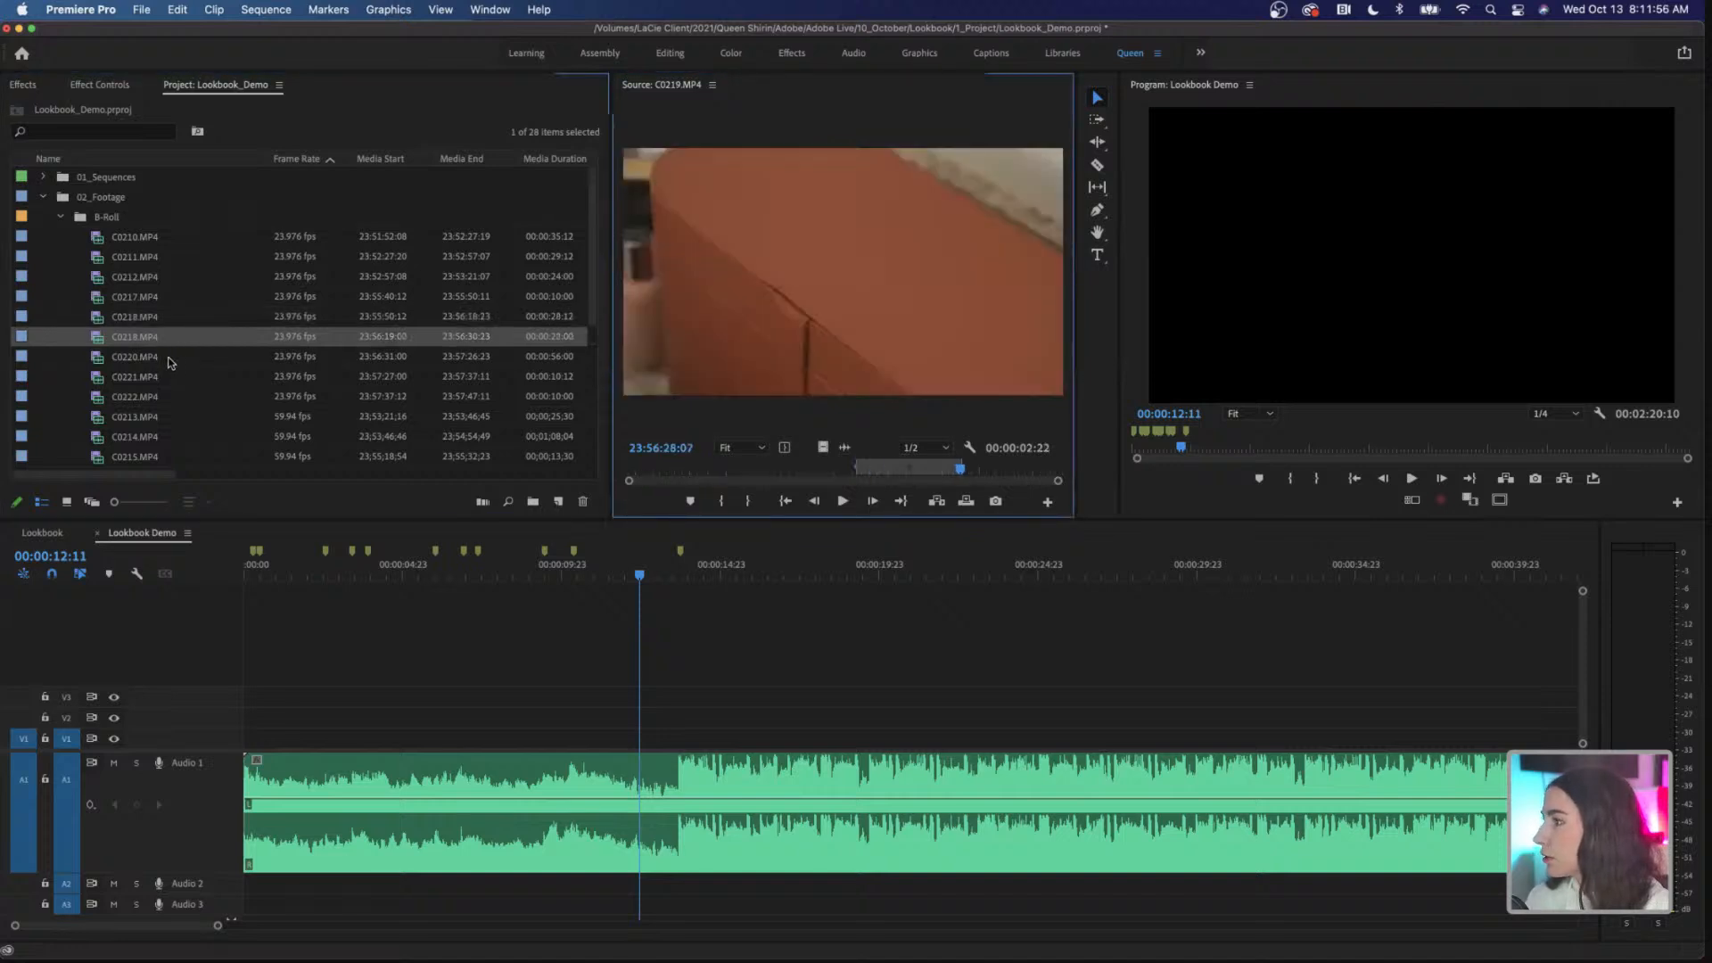
double_click(169, 362)
double_click(173, 375)
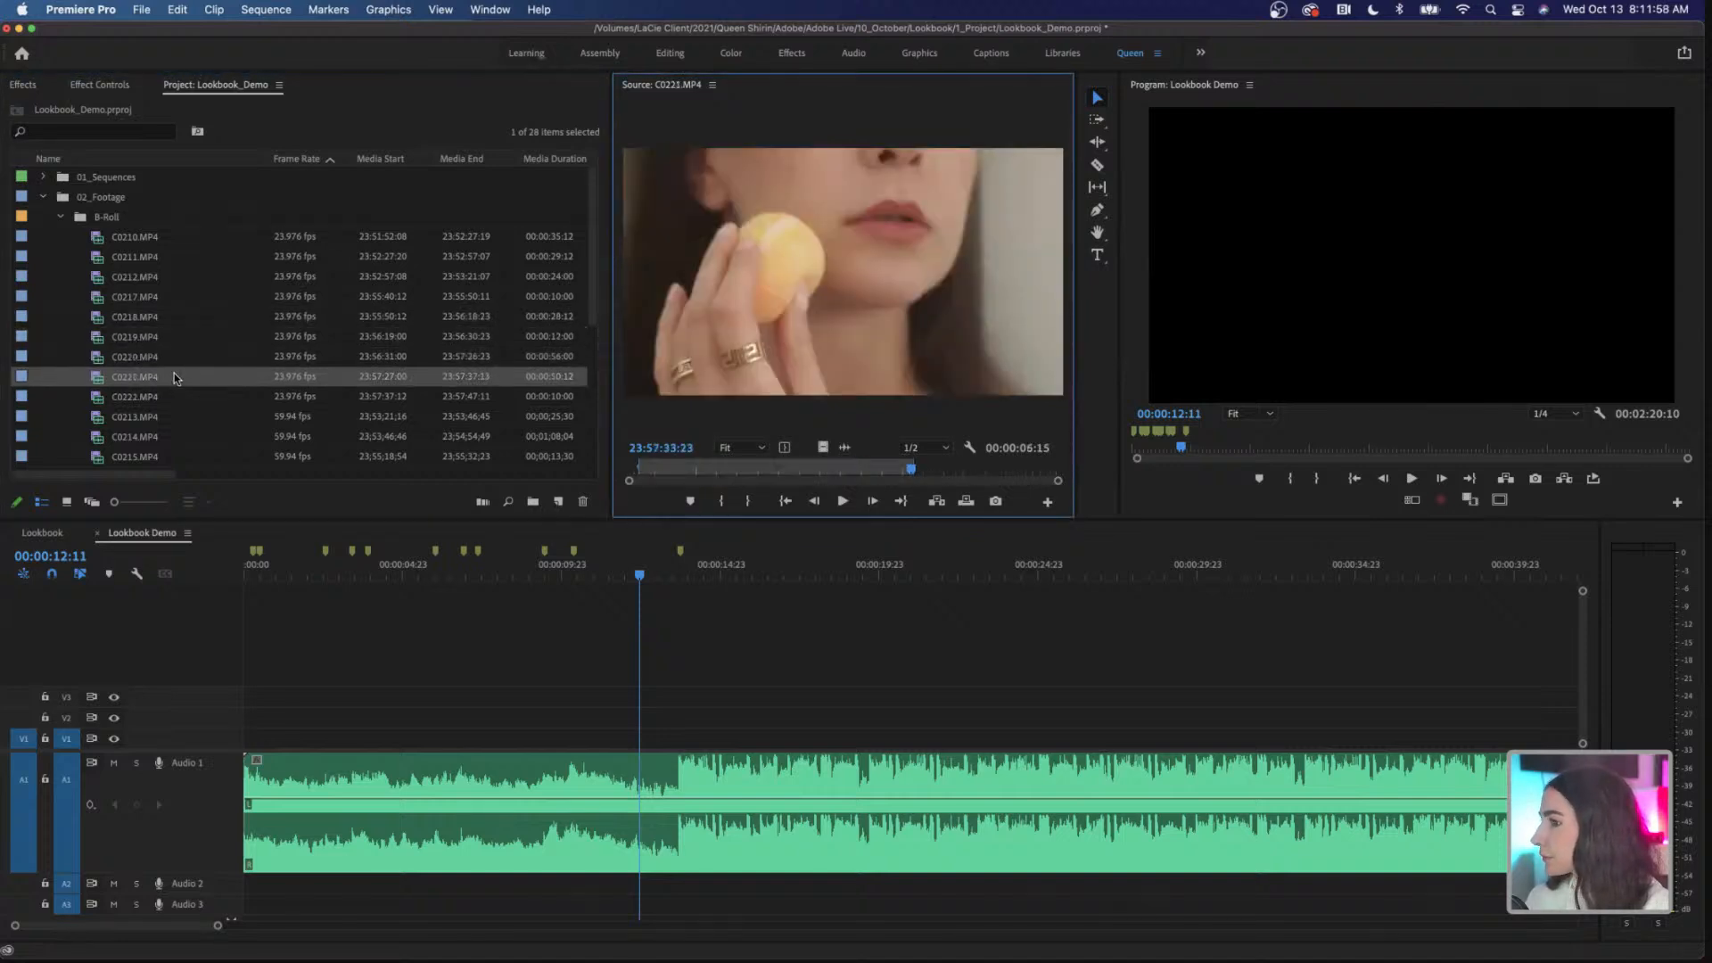
double_click(184, 398)
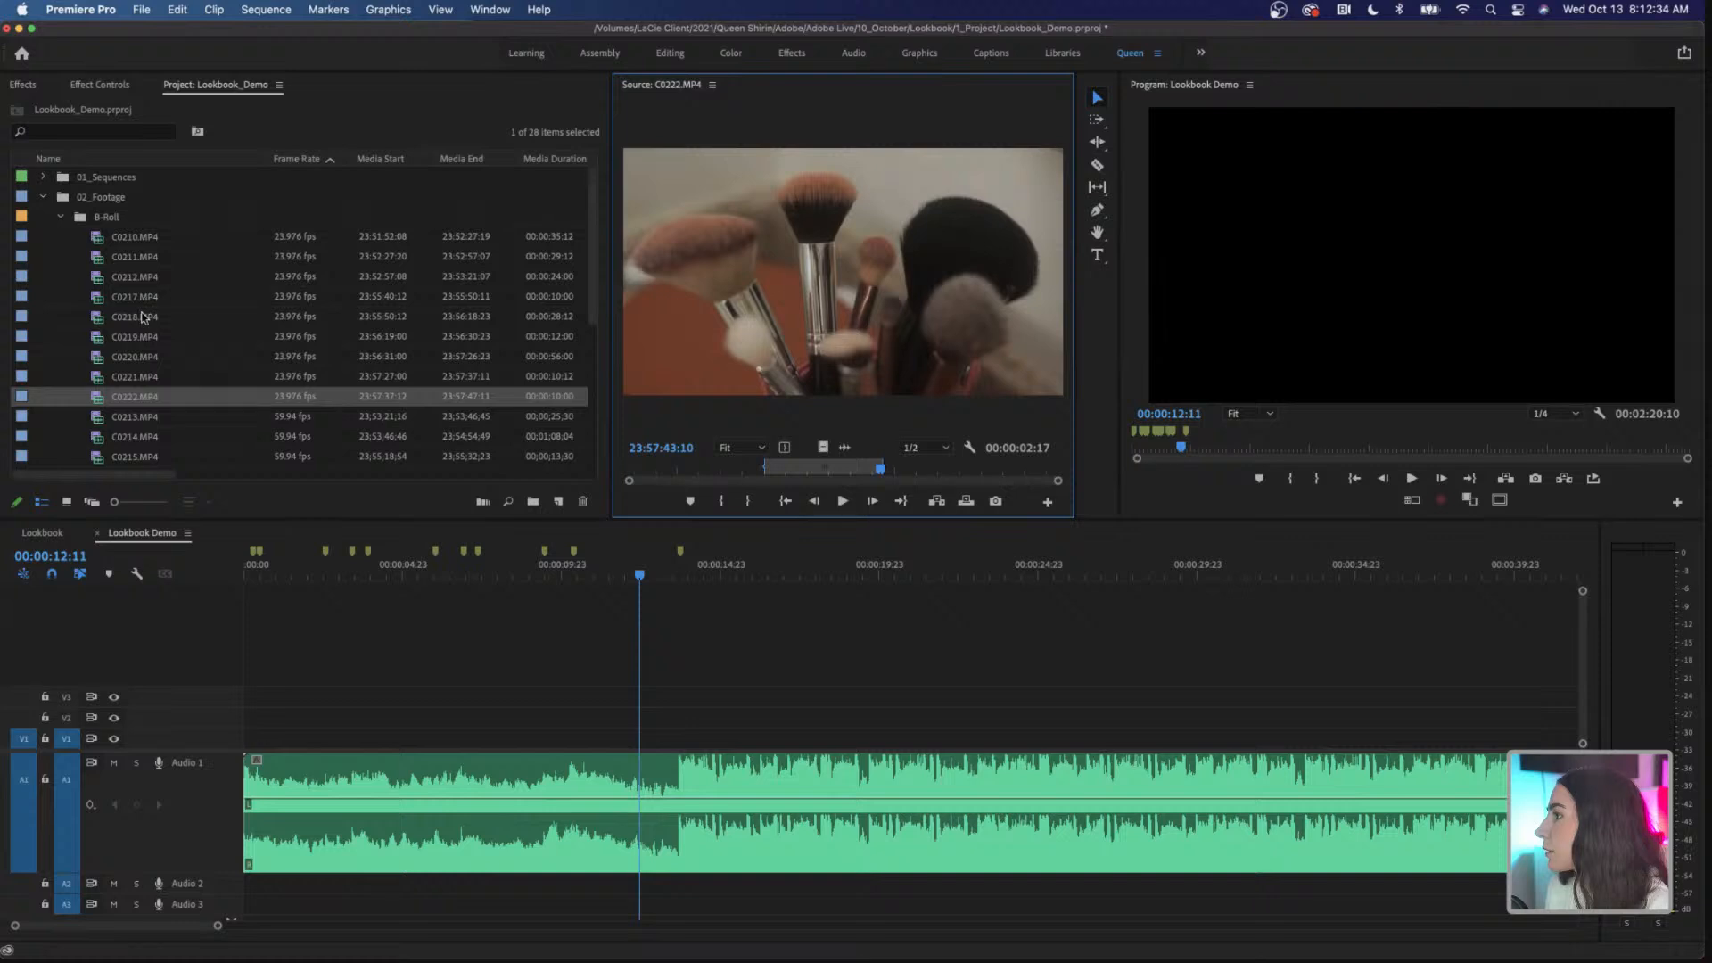
Step: Select C0210.MP4 through C0213.MP4 in the B-Roll list and configure Automate to Sequence with Sort Order, At Unnumbered Markers and Overwrite Edit
click(155, 424)
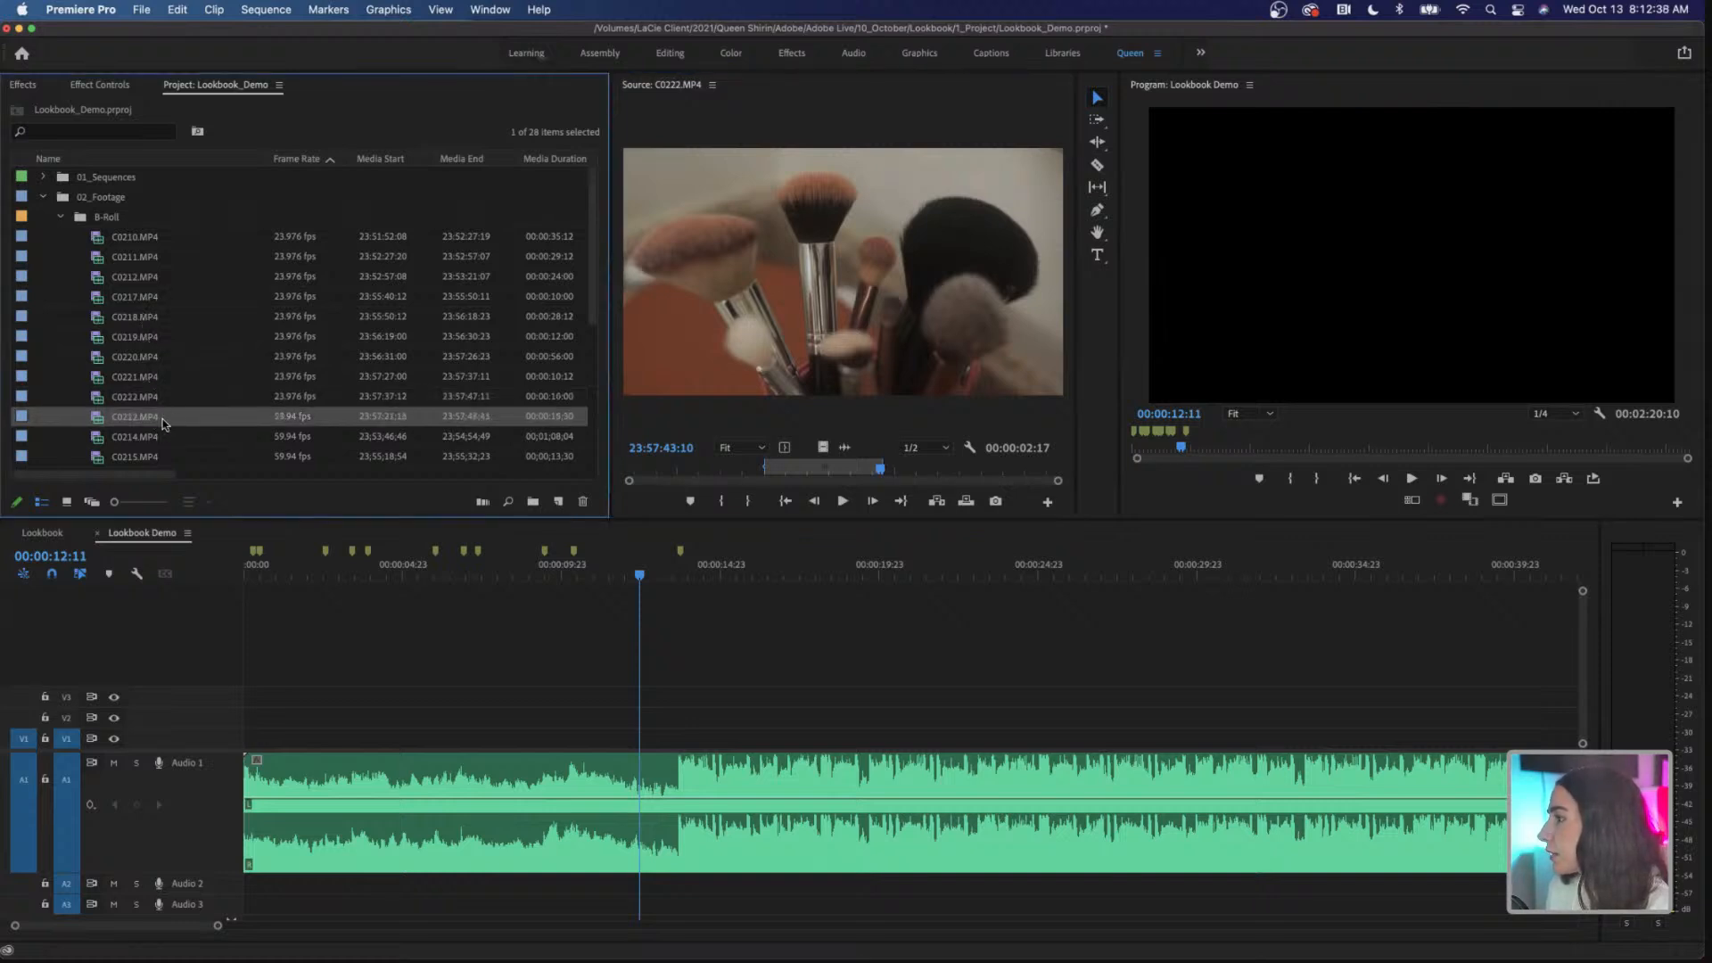
shift+click(164, 239)
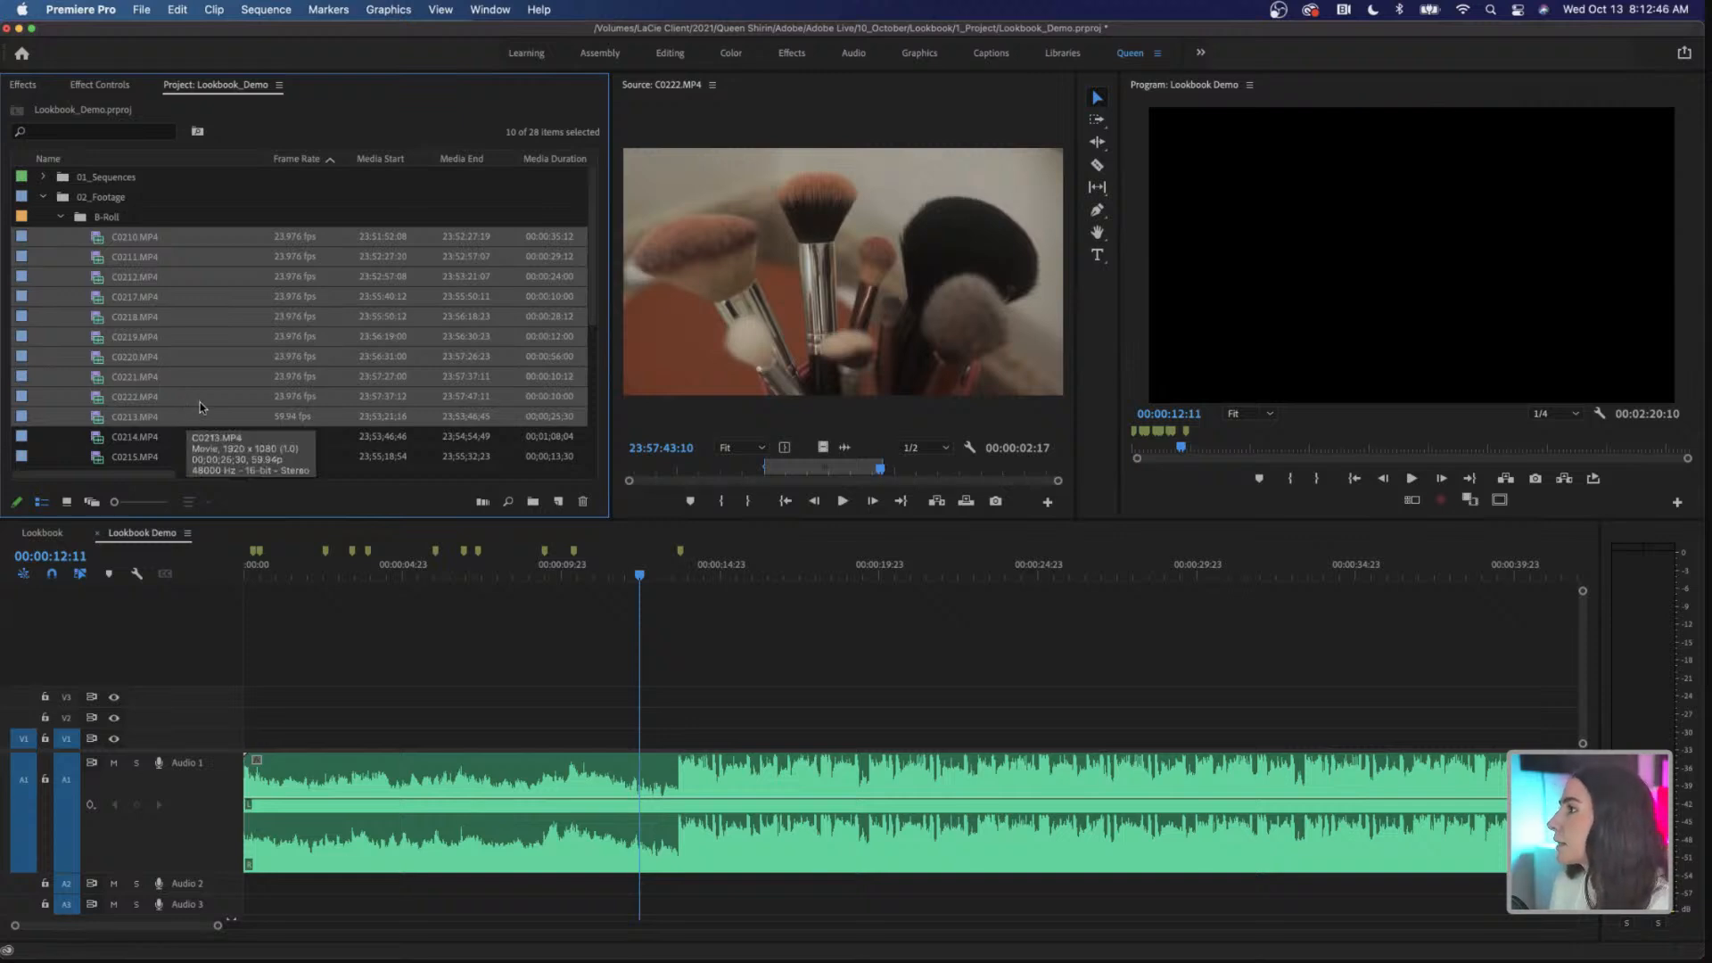
click(215, 11)
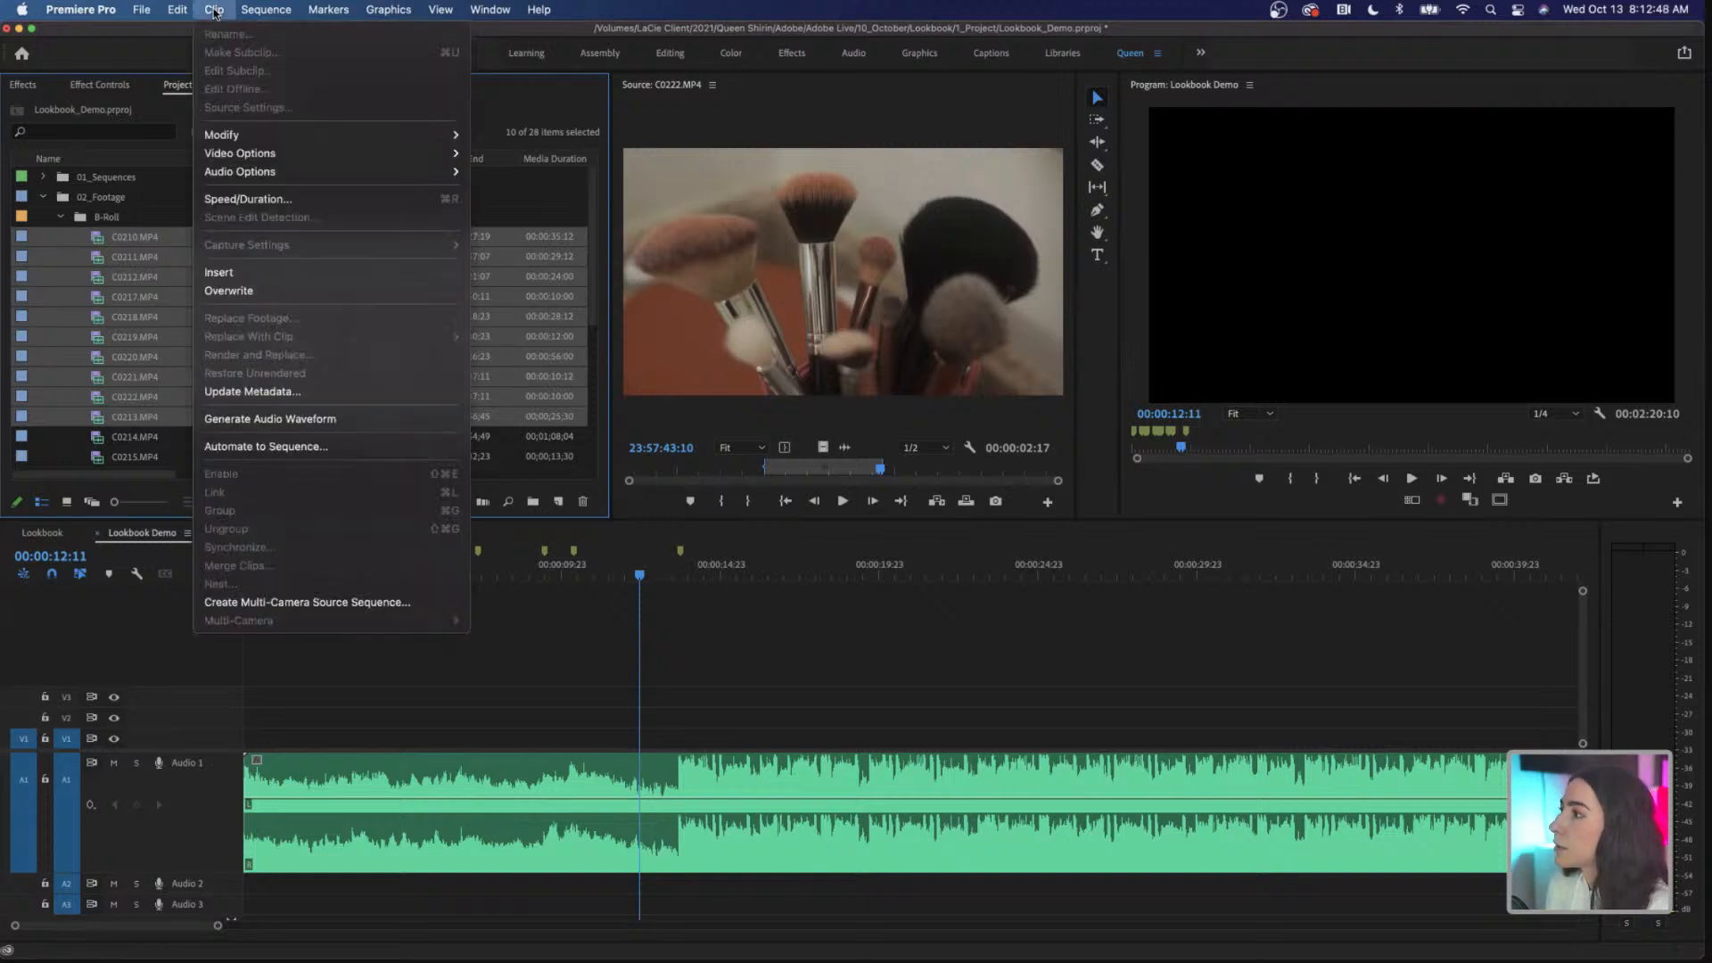
click(365, 447)
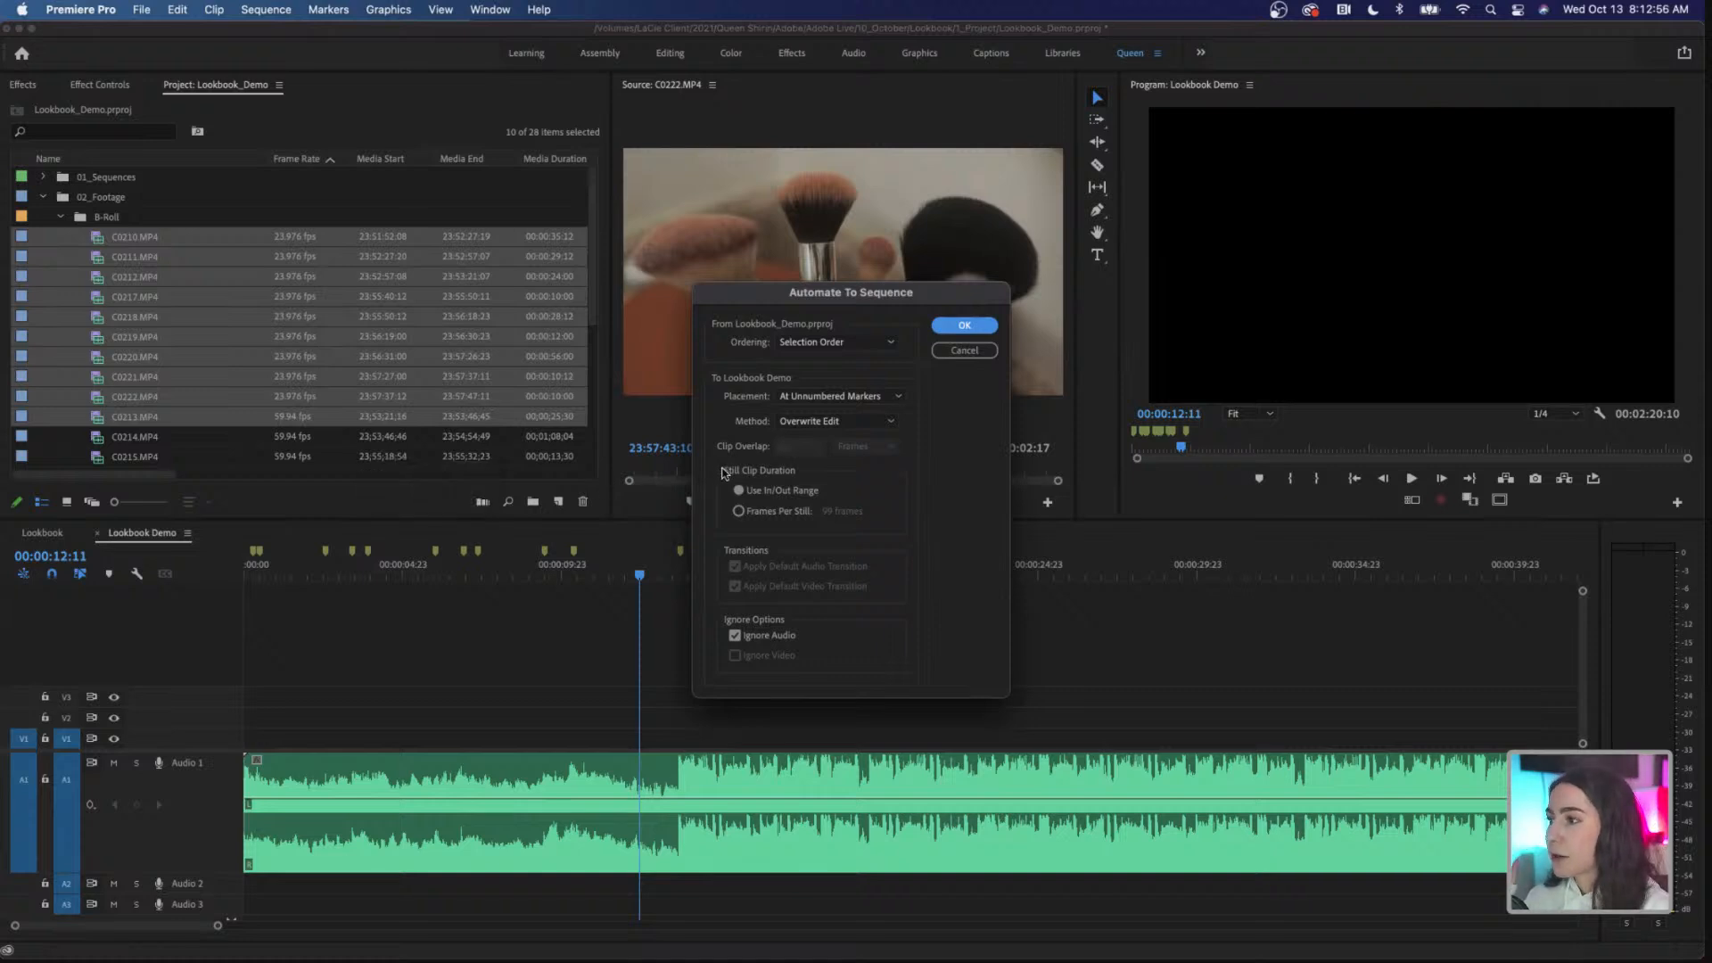
click(818, 344)
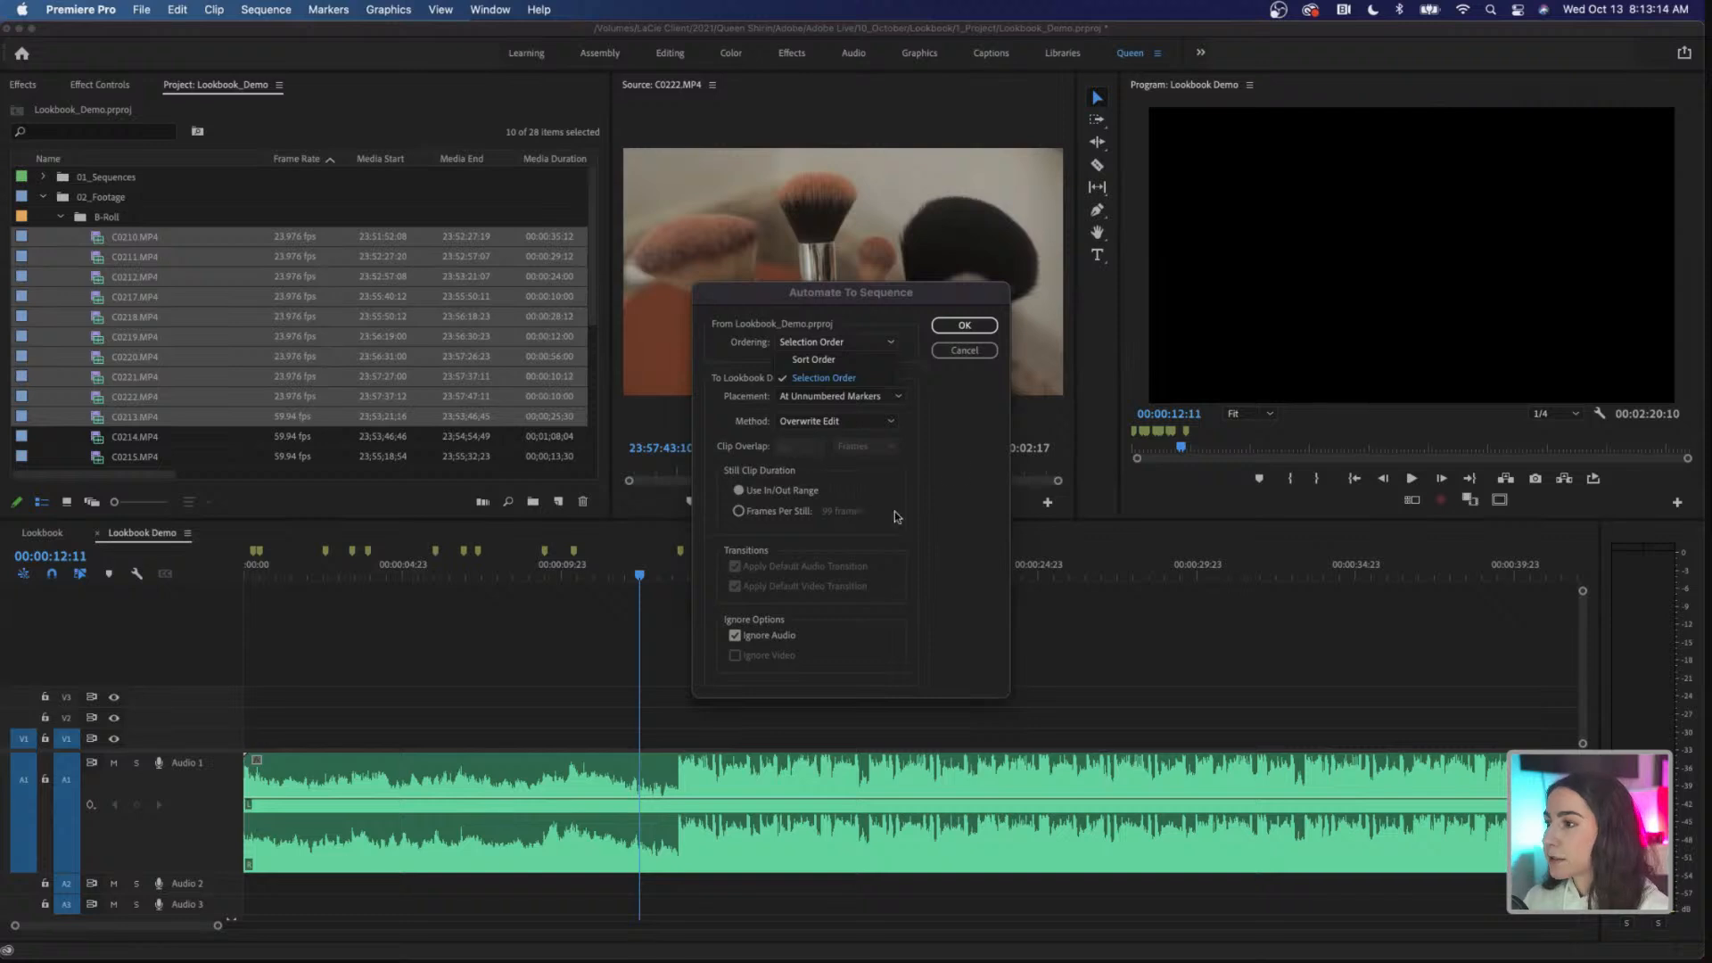
click(840, 361)
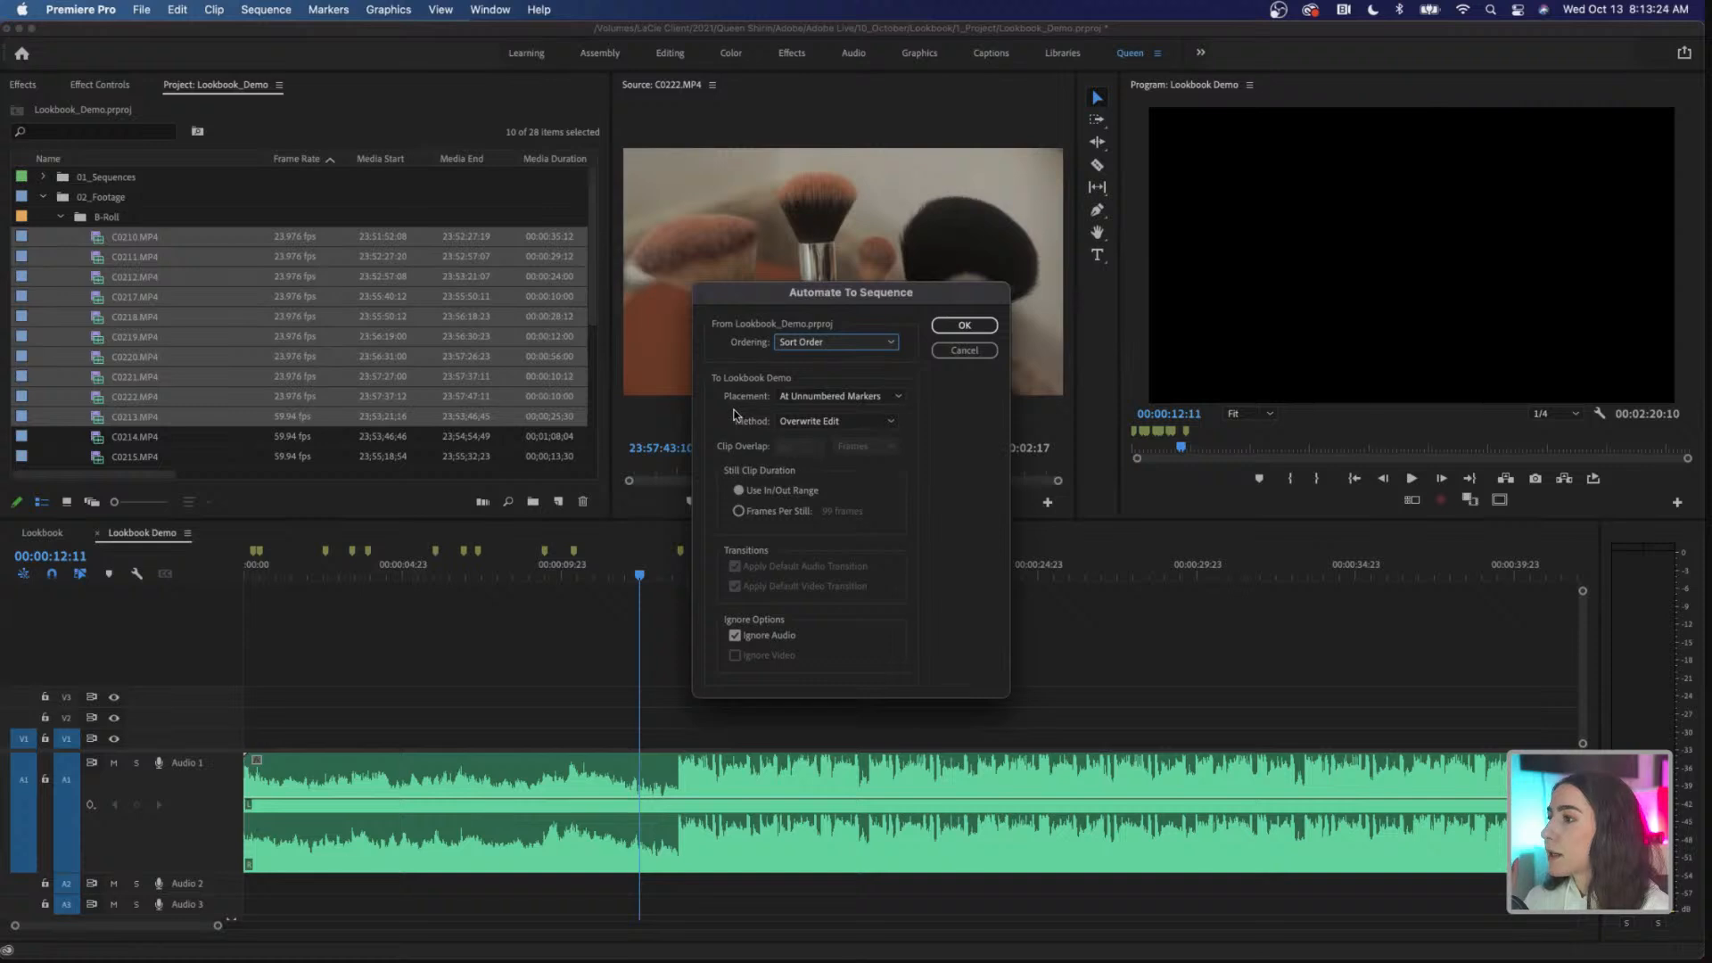
click(852, 399)
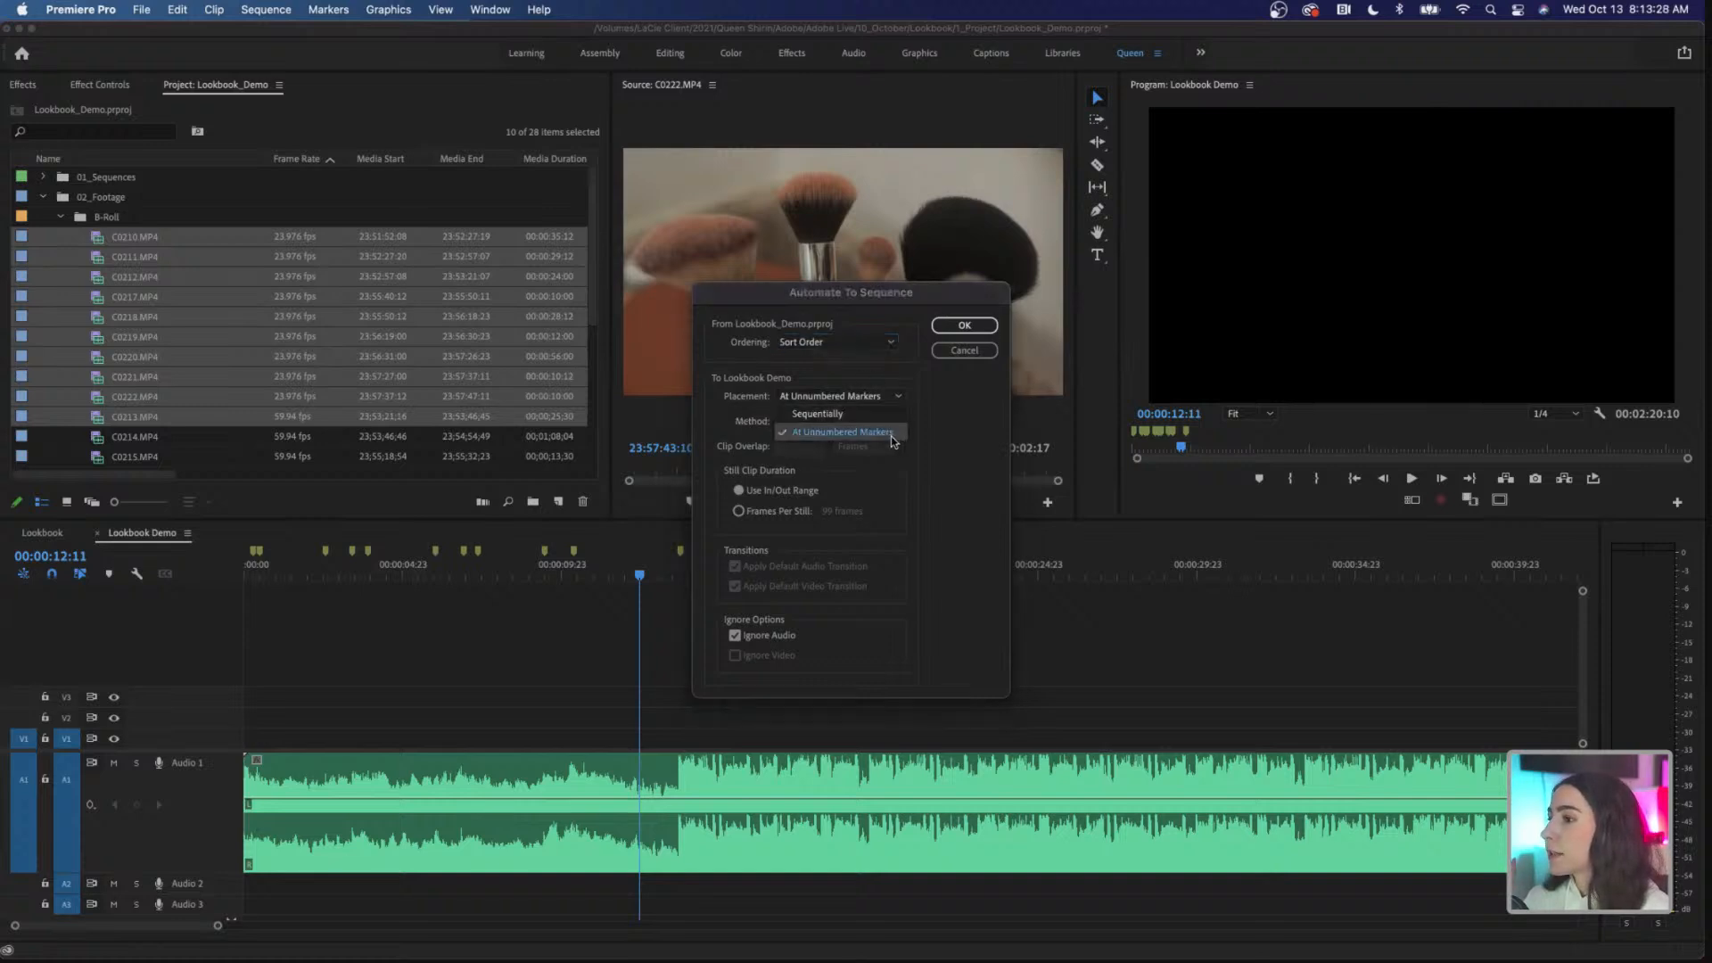
click(891, 435)
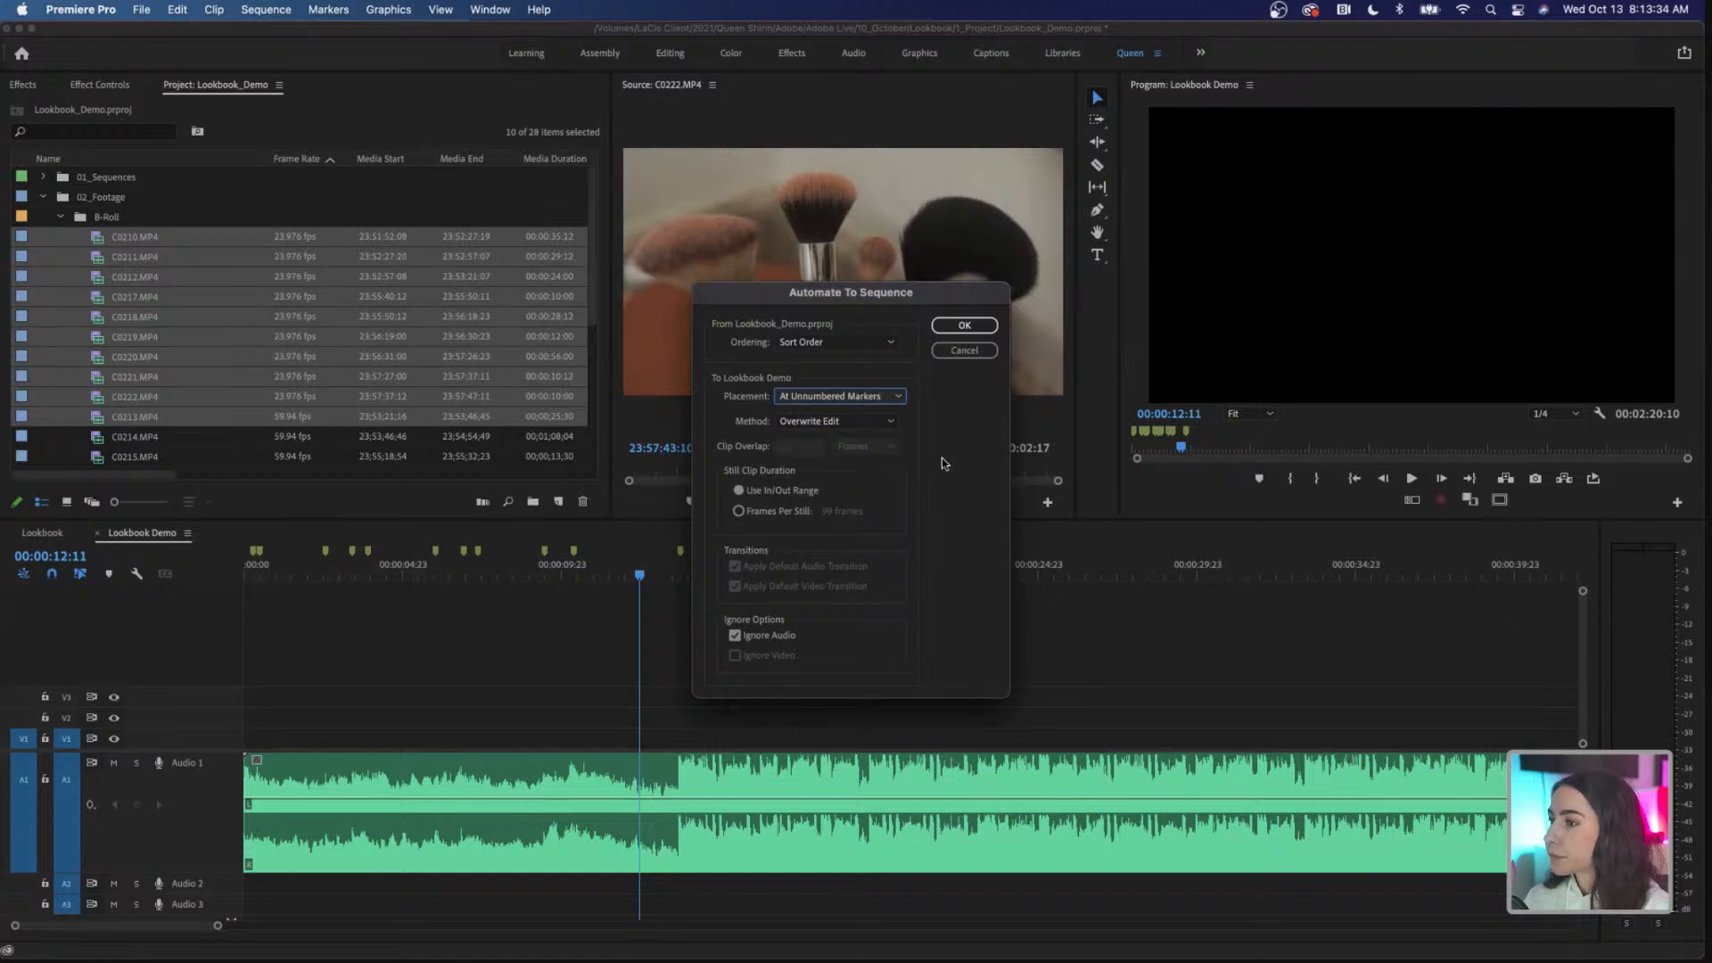
click(856, 428)
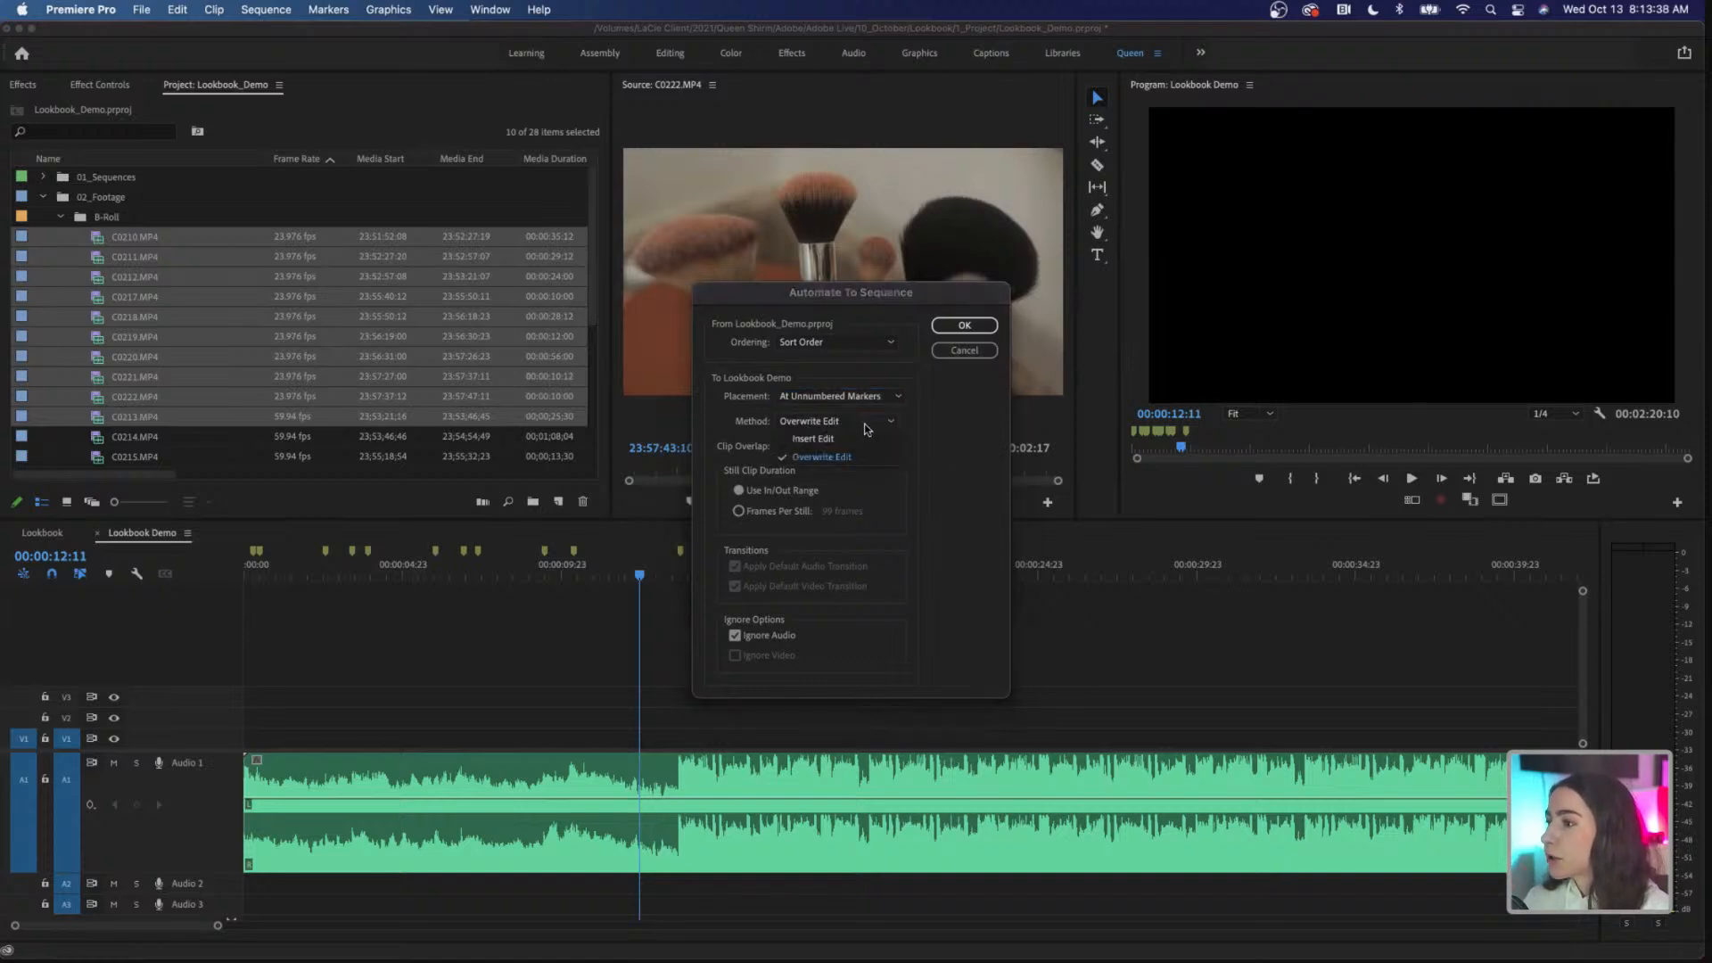
click(885, 458)
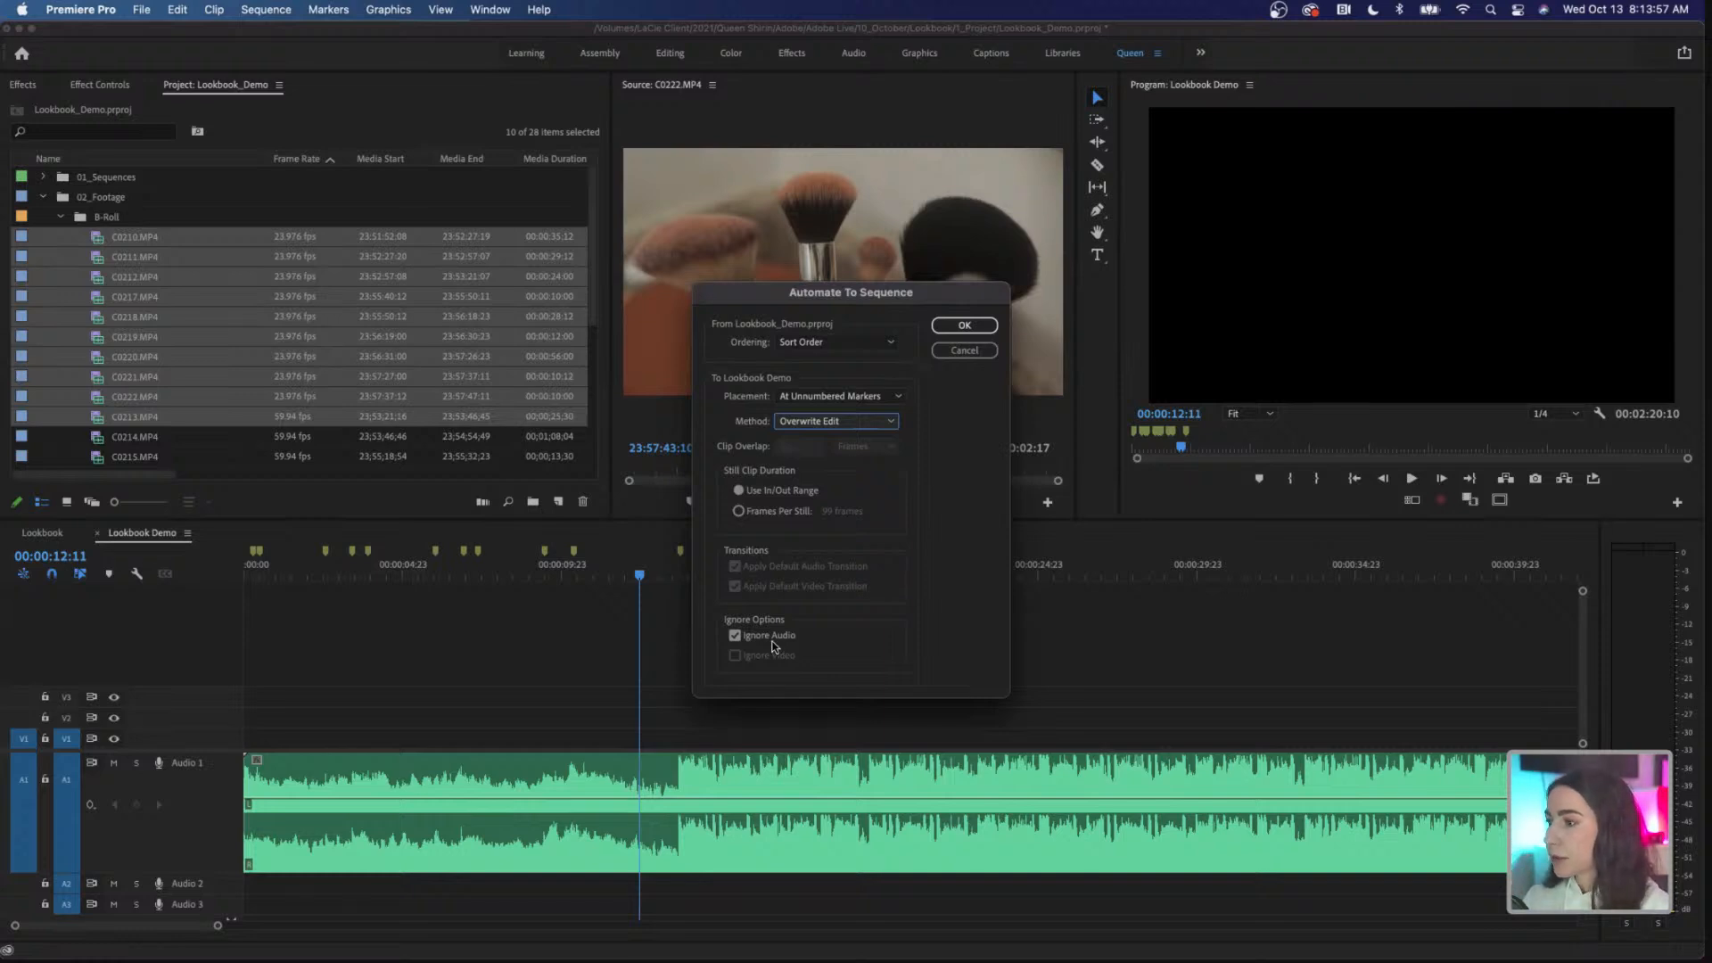
Step: Automate the selected clips to the sequence from the playhead at 00:00:12:11, and delete the placed clips from V1
click(963, 326)
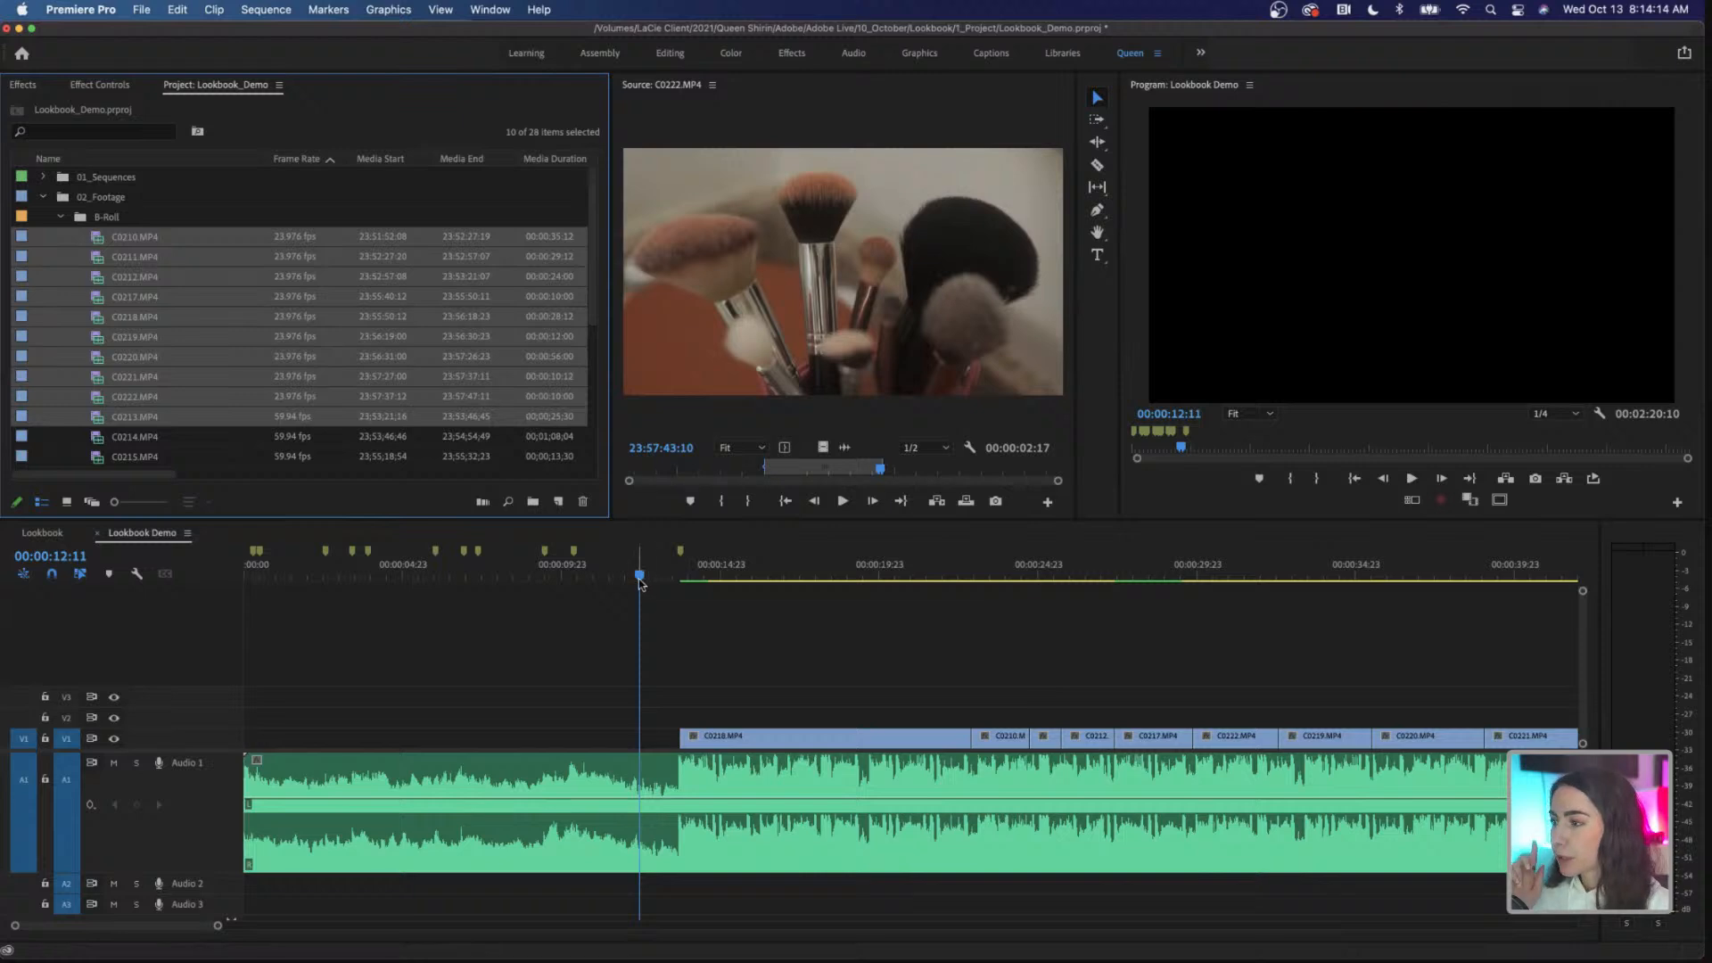
drag(640, 575, 246, 578)
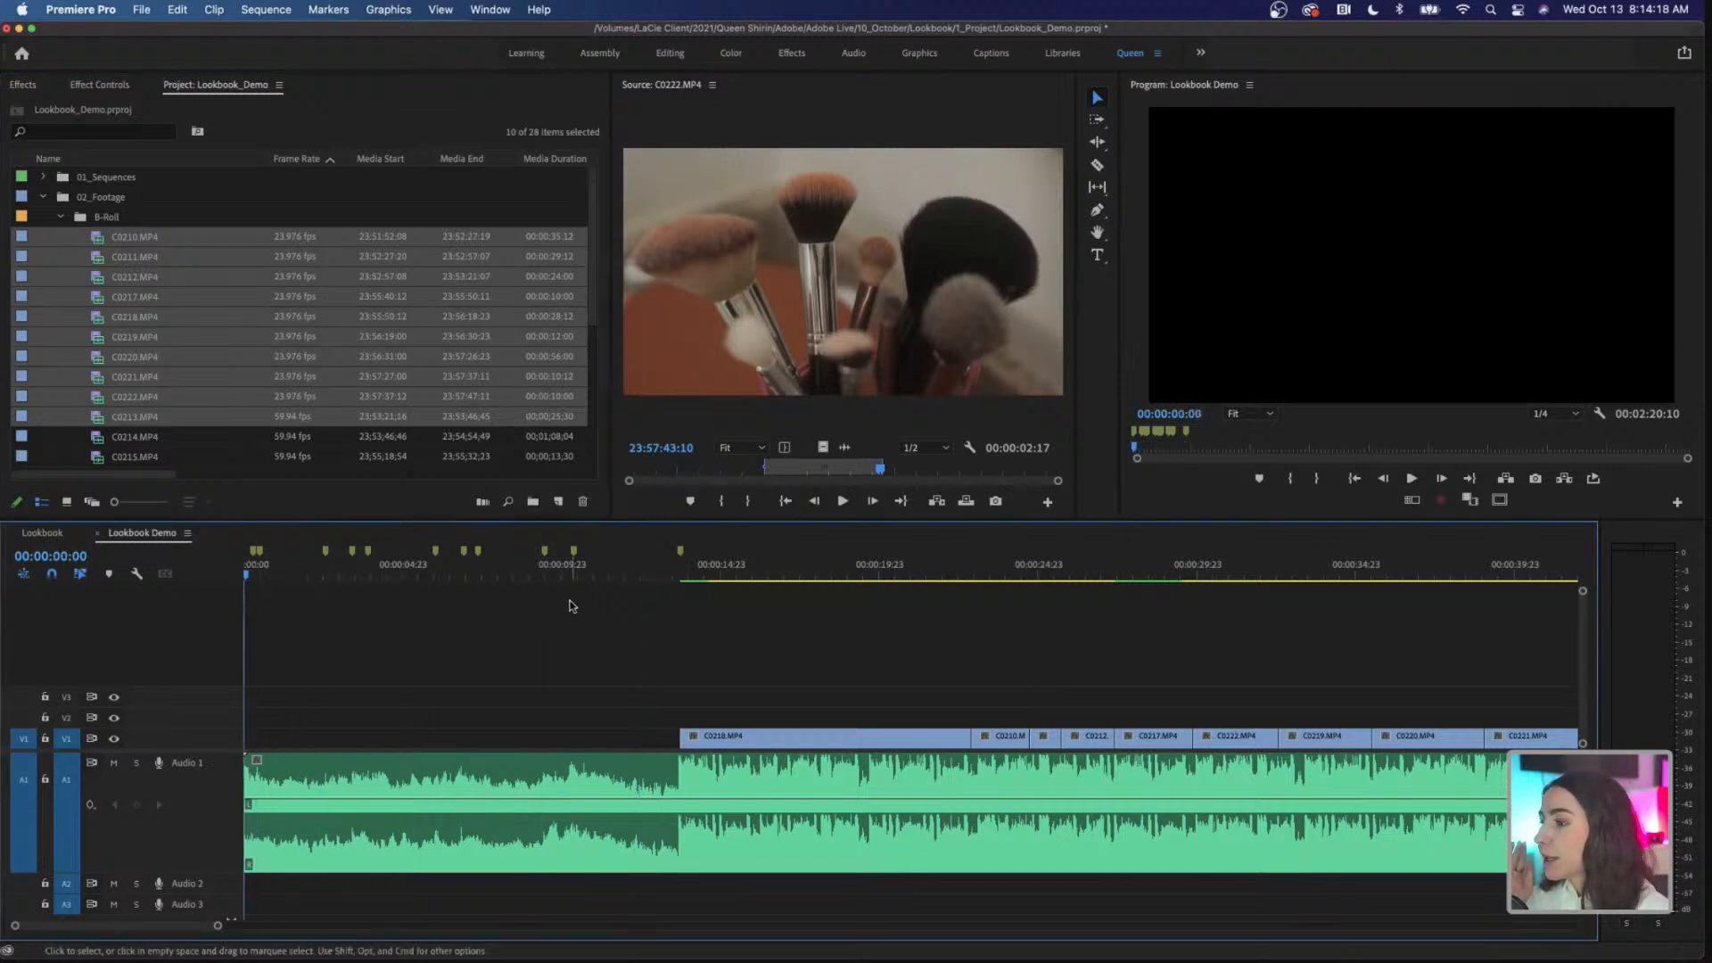
click(672, 576)
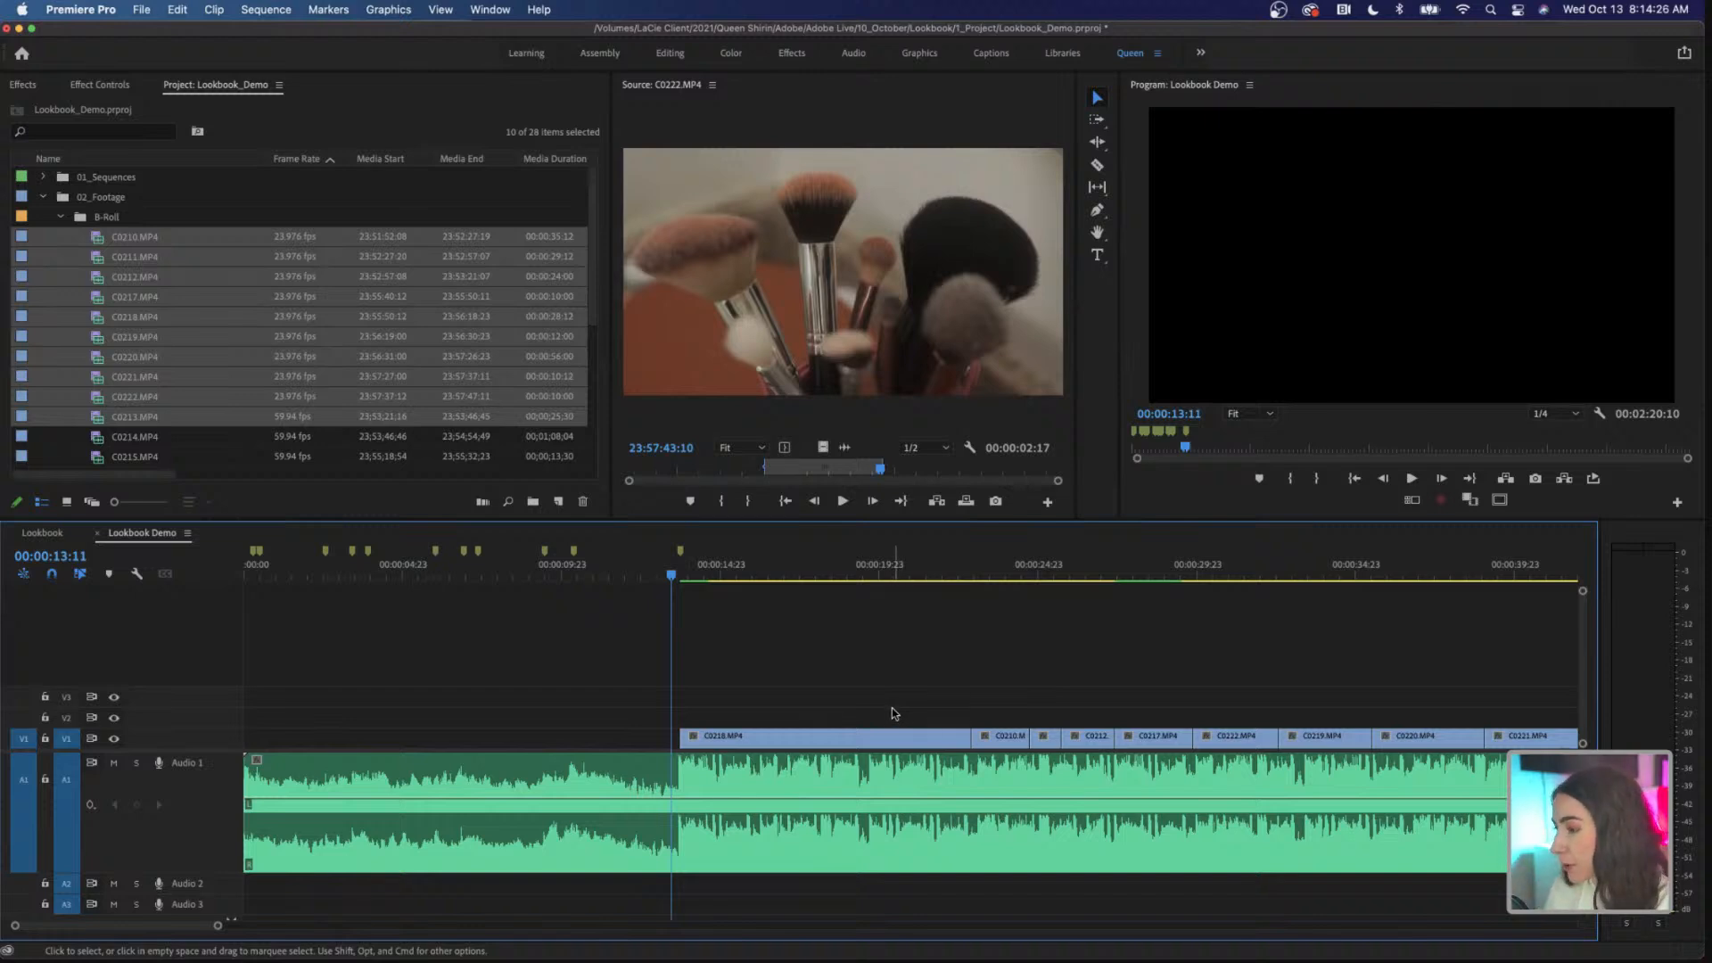
key(Delete)
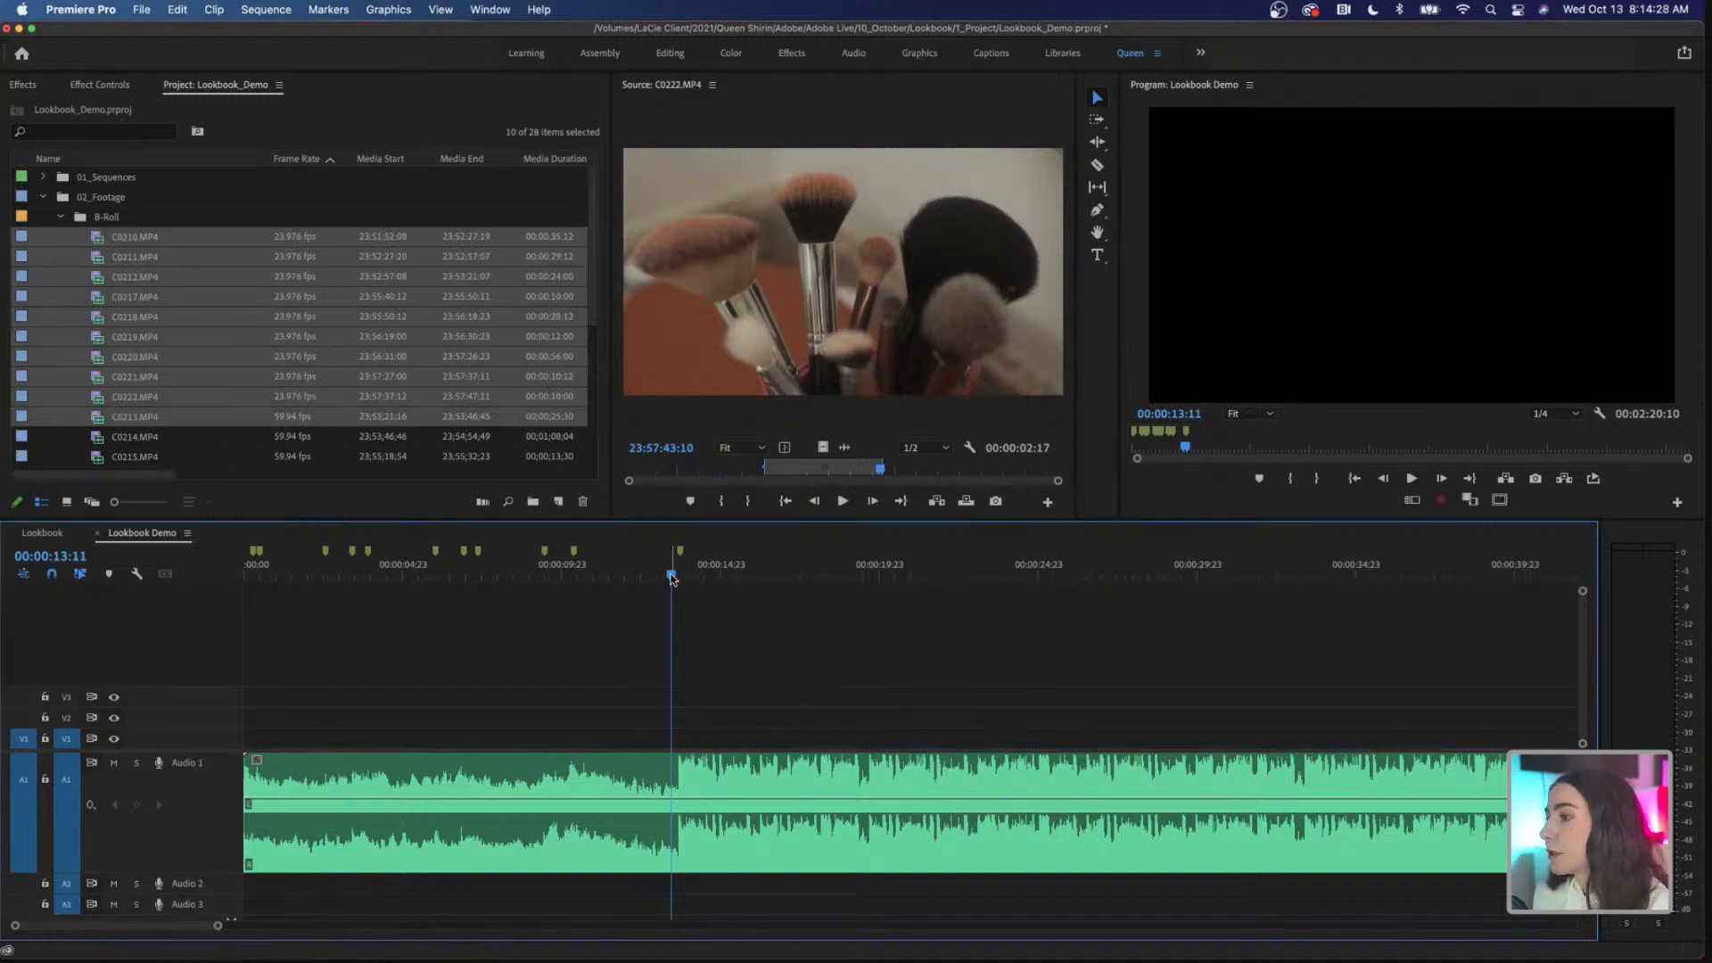
Step: Automate C0210.MP4 through C0213.MP4 of the B-Roll list onto V1 at the unnumbered markers from 00:00:00:00, in sort order and without audio
drag(675, 579, 226, 576)
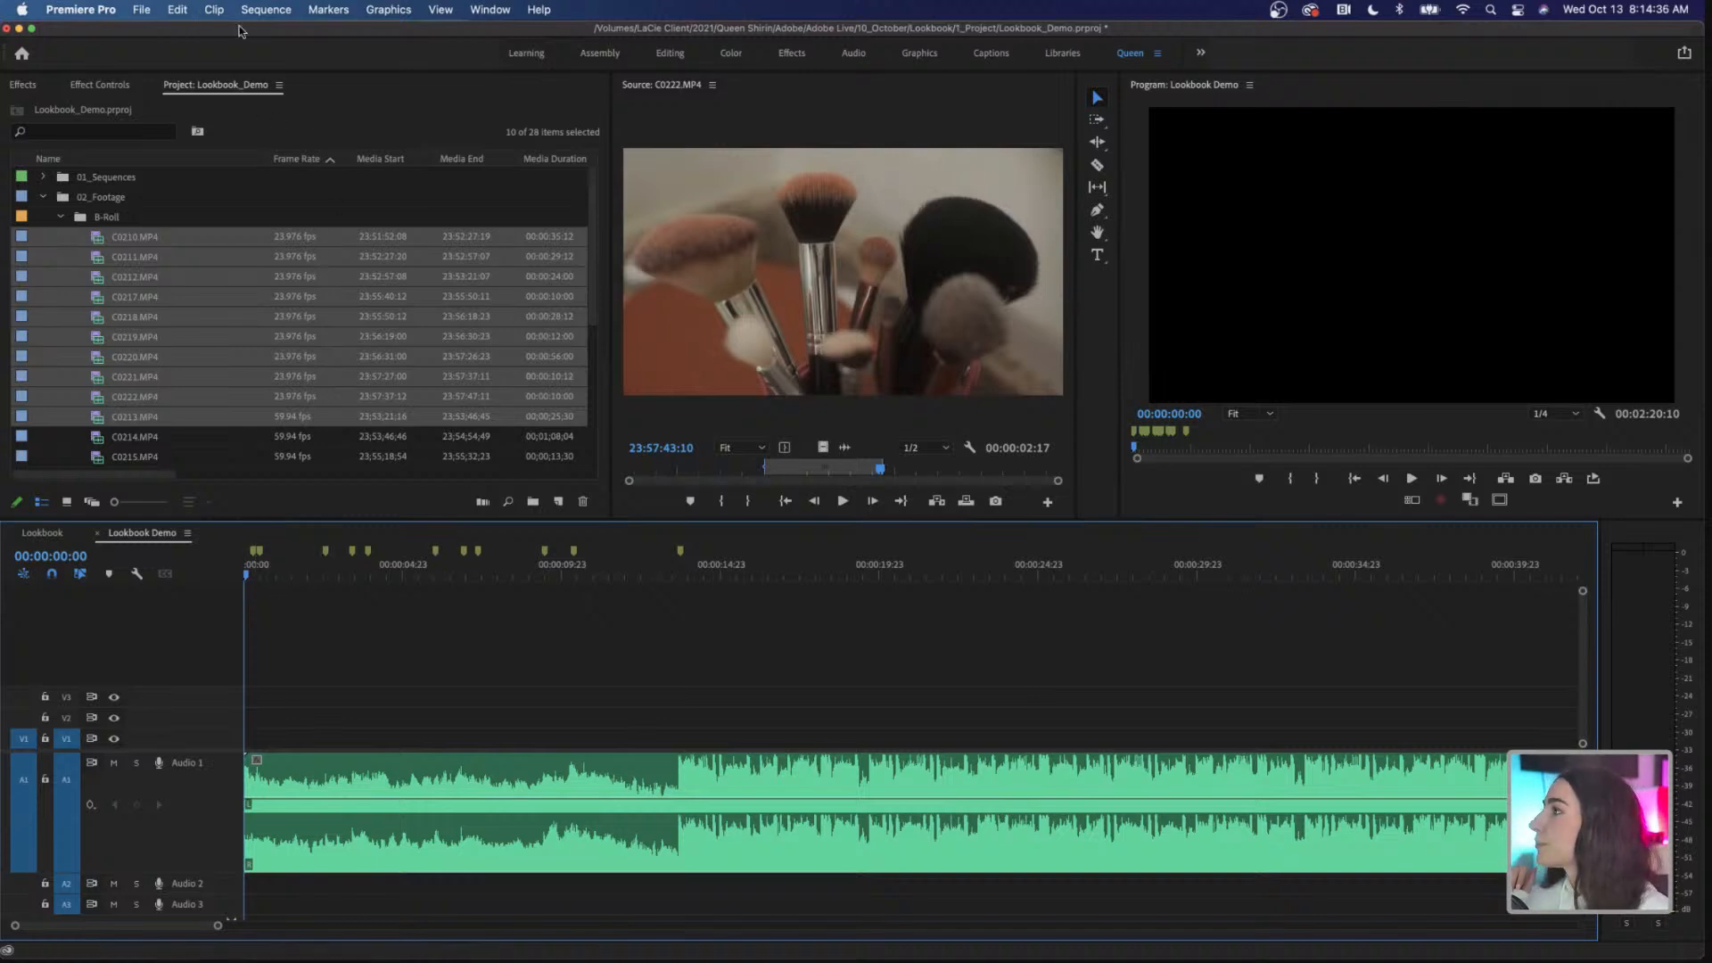
click(214, 10)
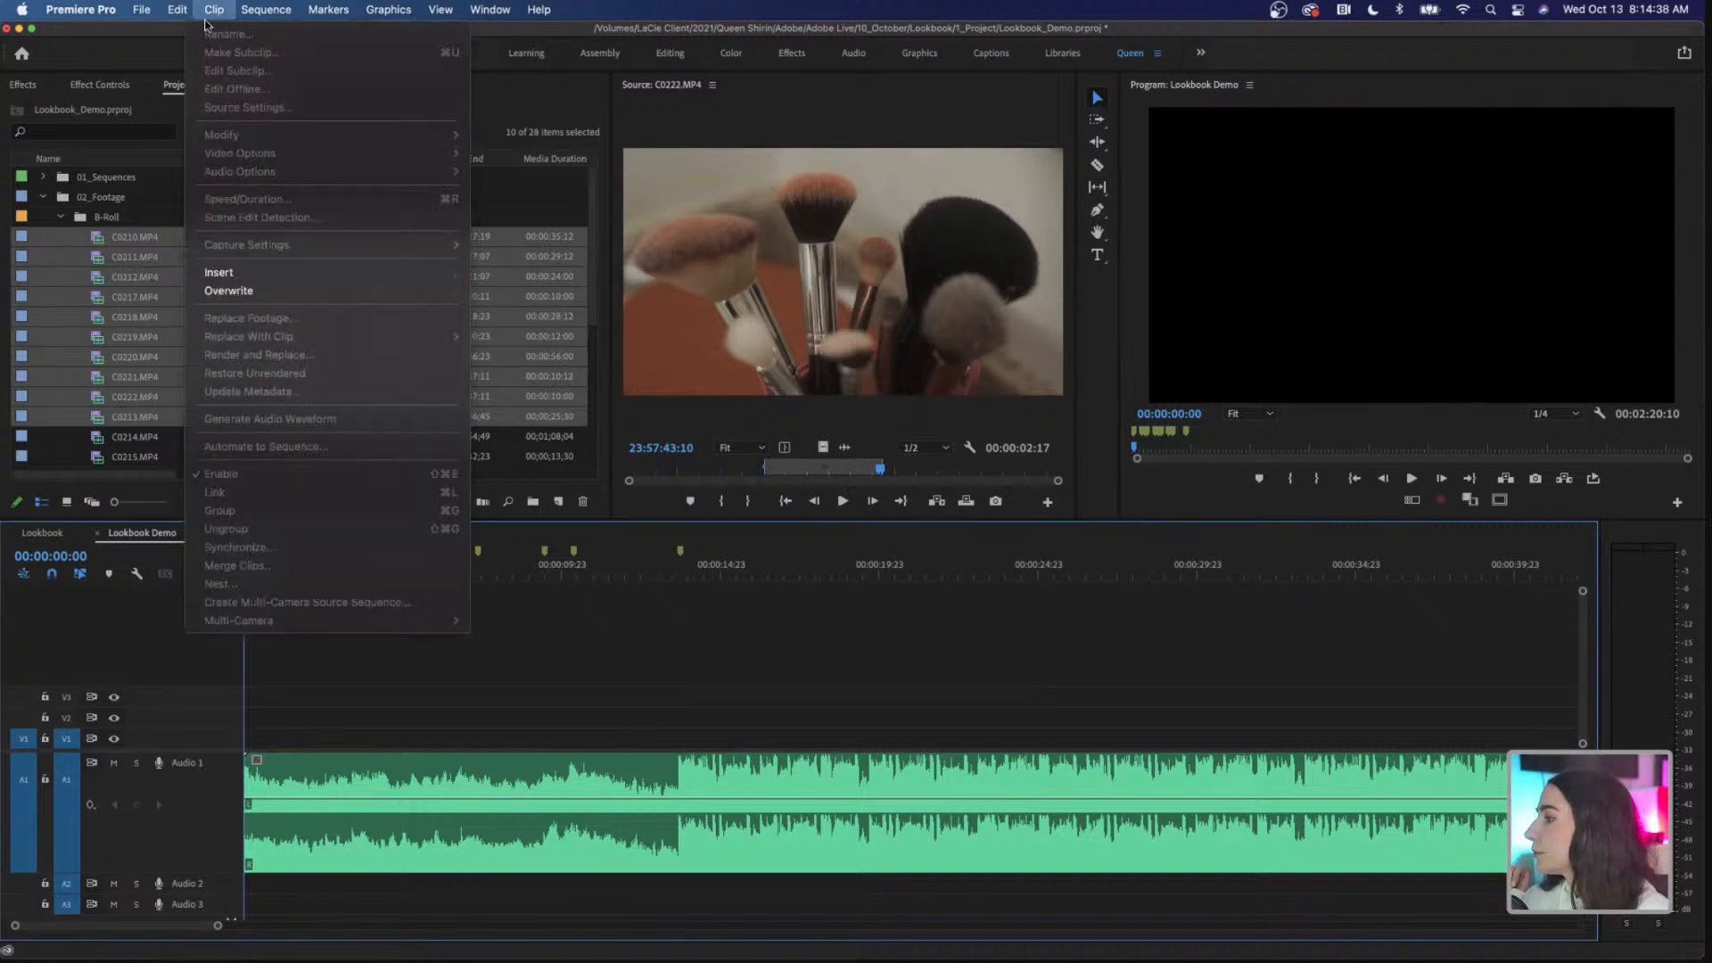
click(217, 269)
click(219, 276)
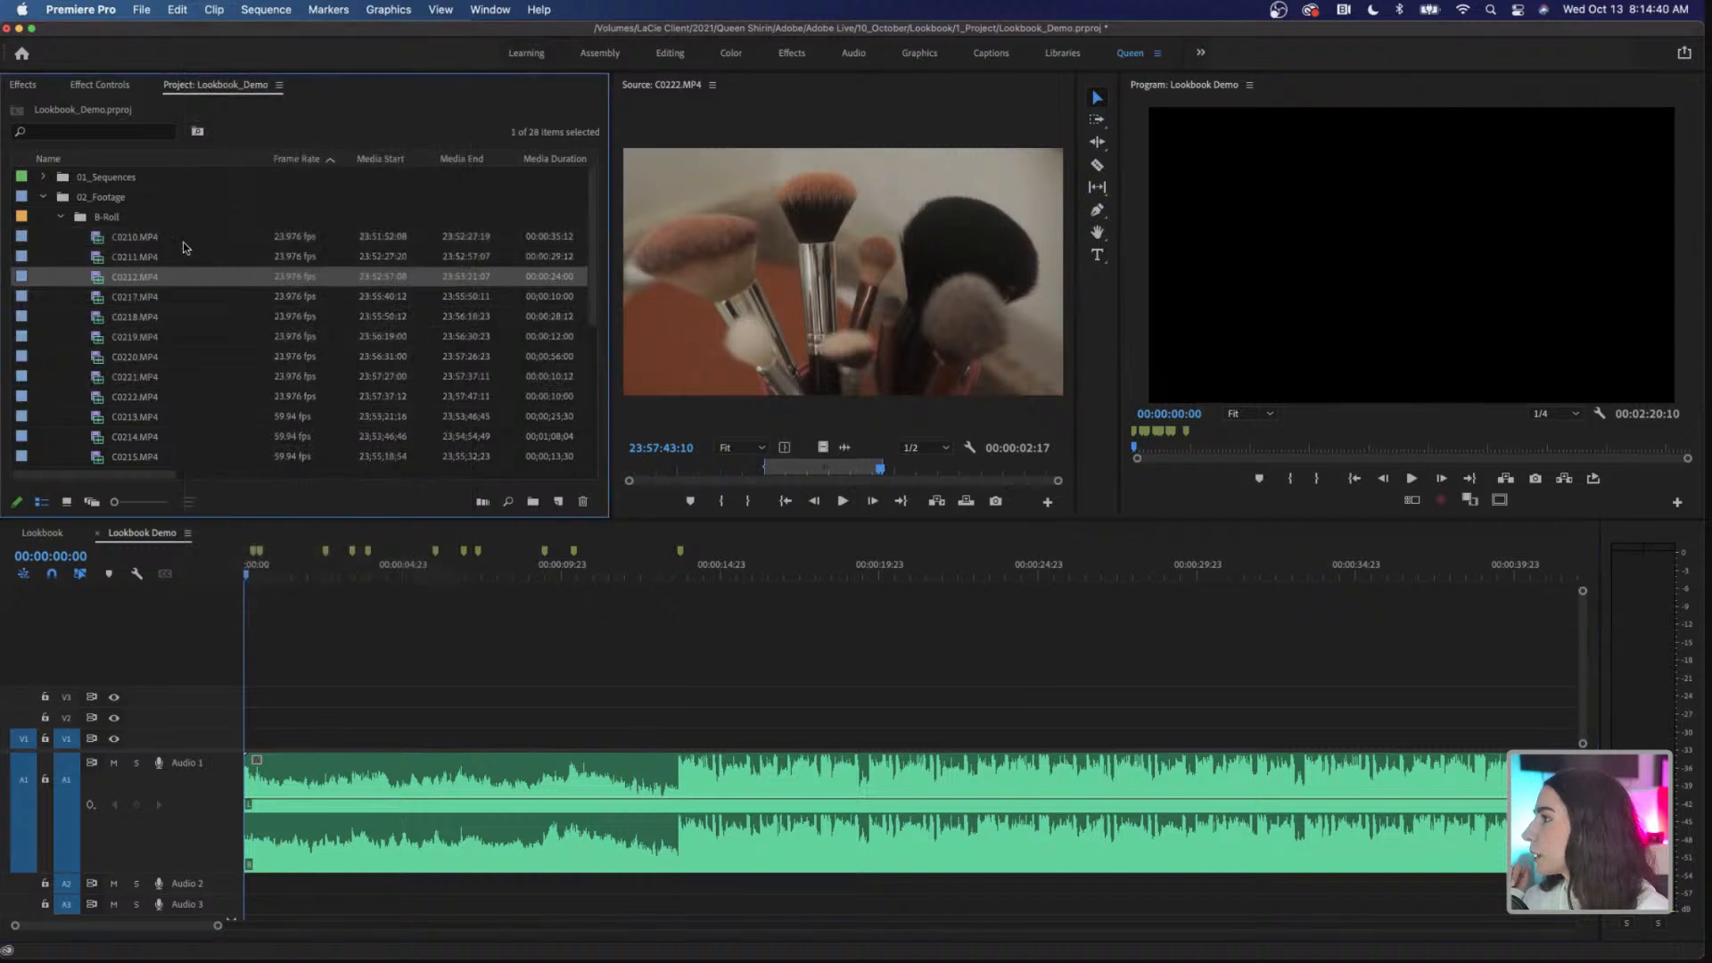
click(170, 416)
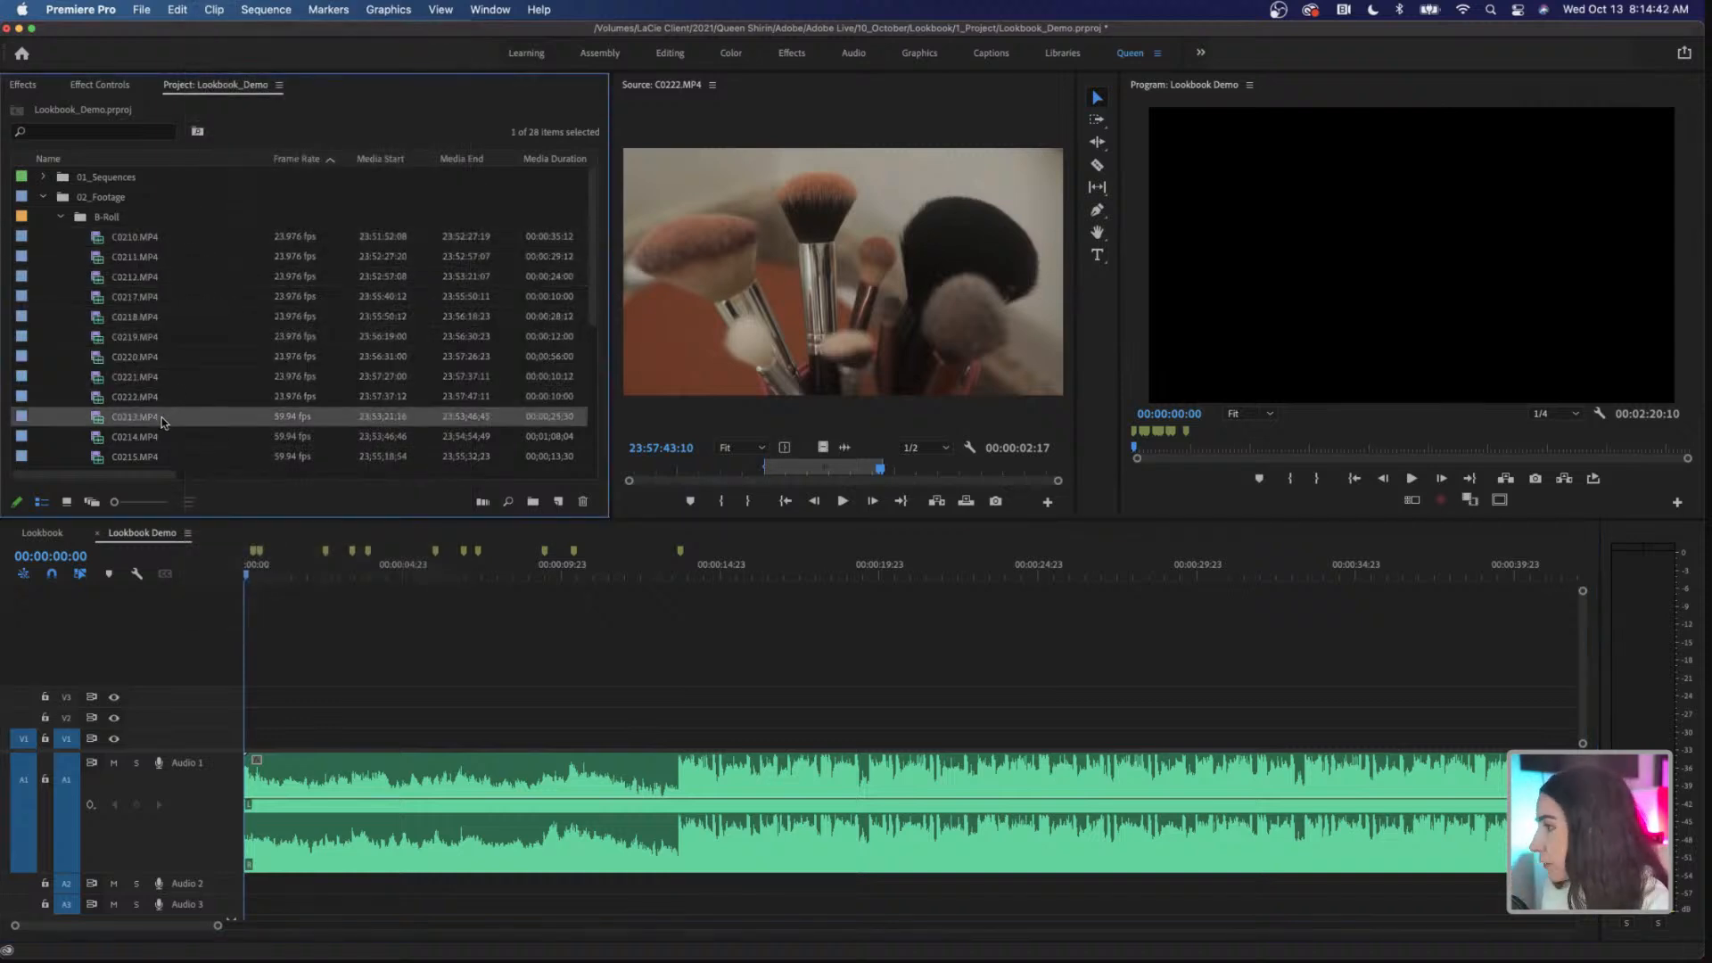
shift+click(169, 238)
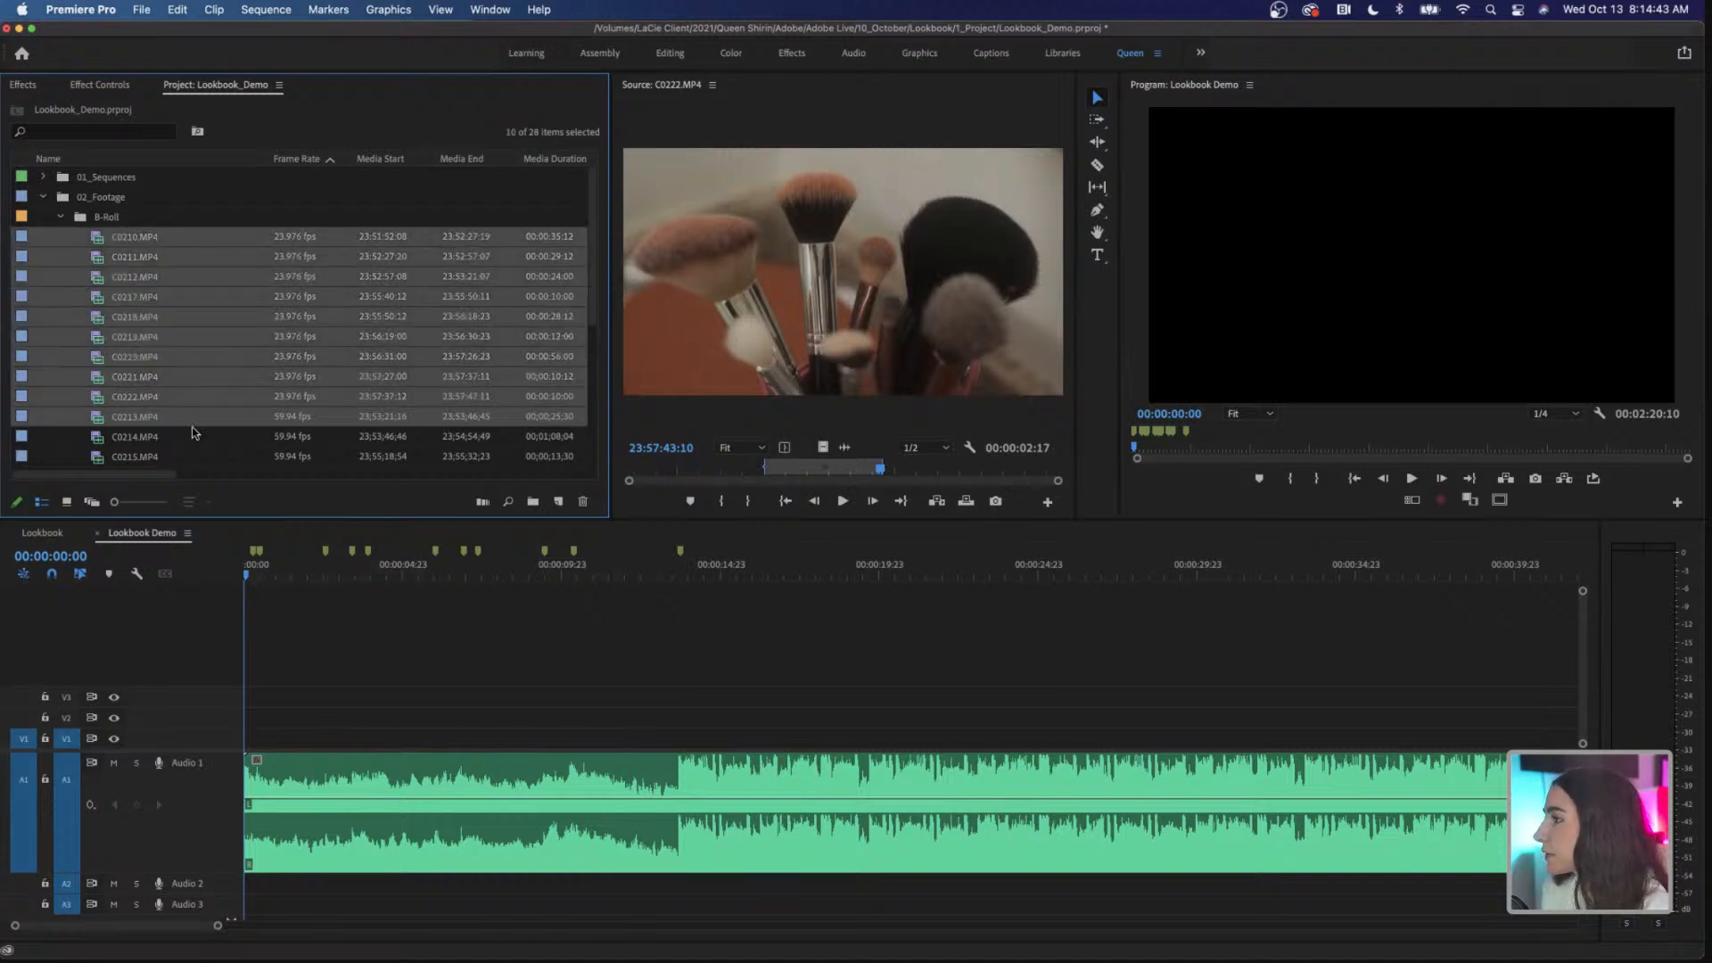
click(214, 10)
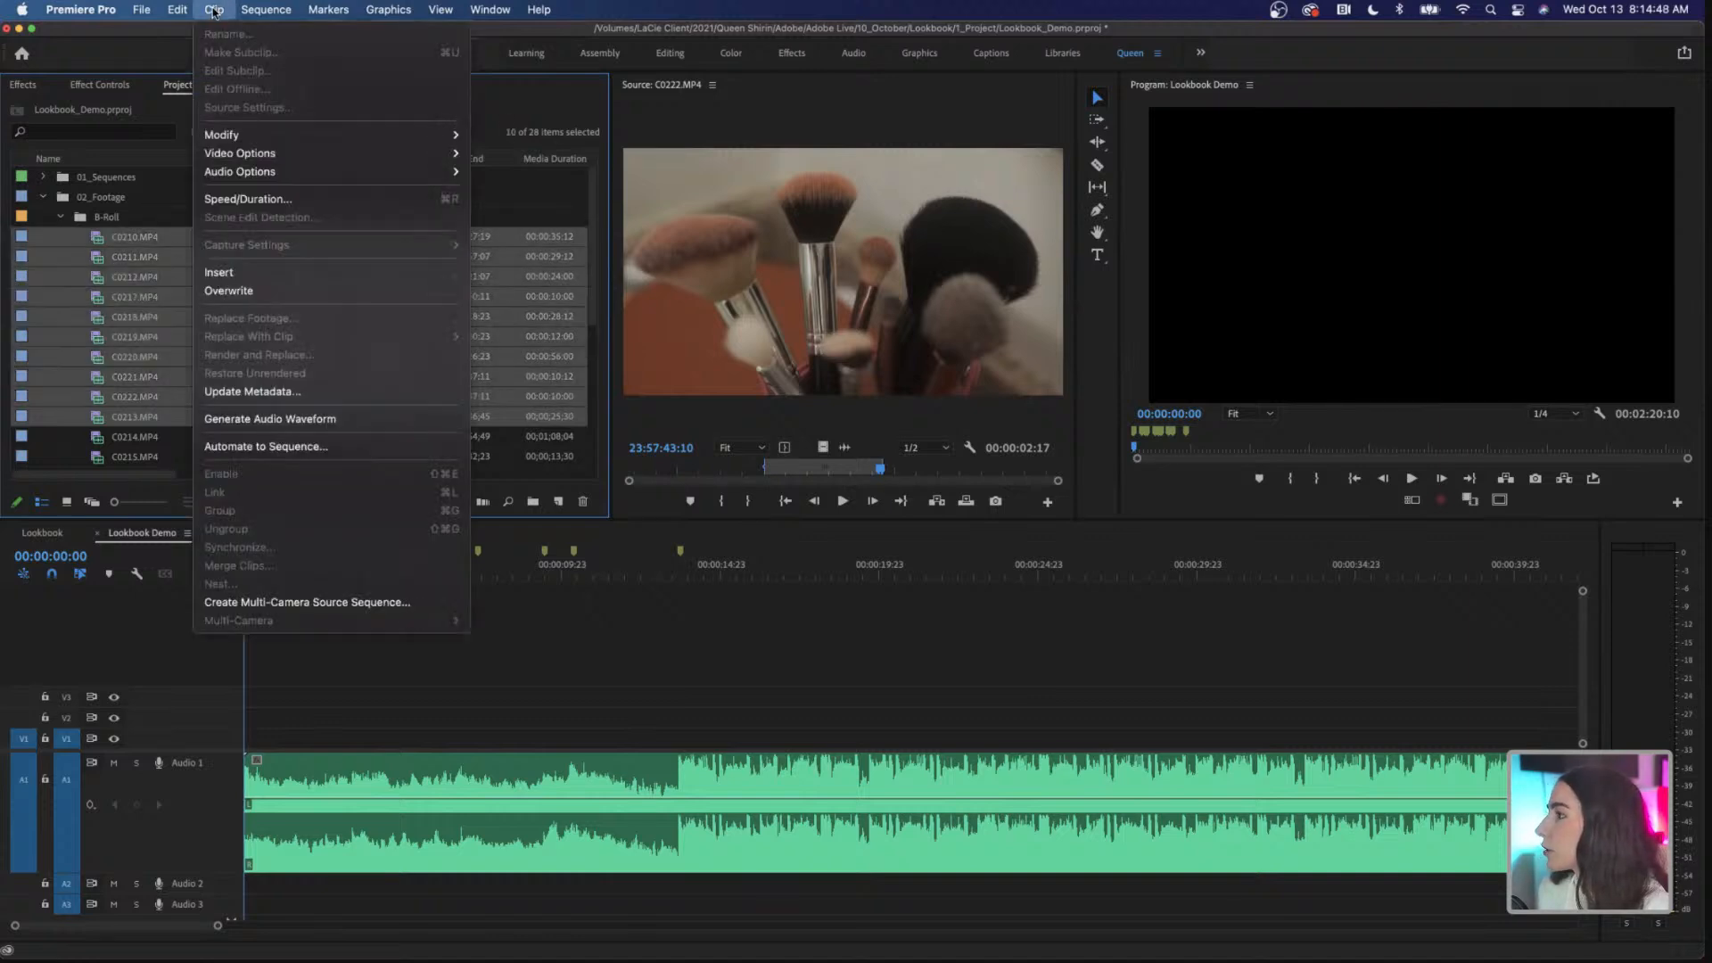
click(365, 448)
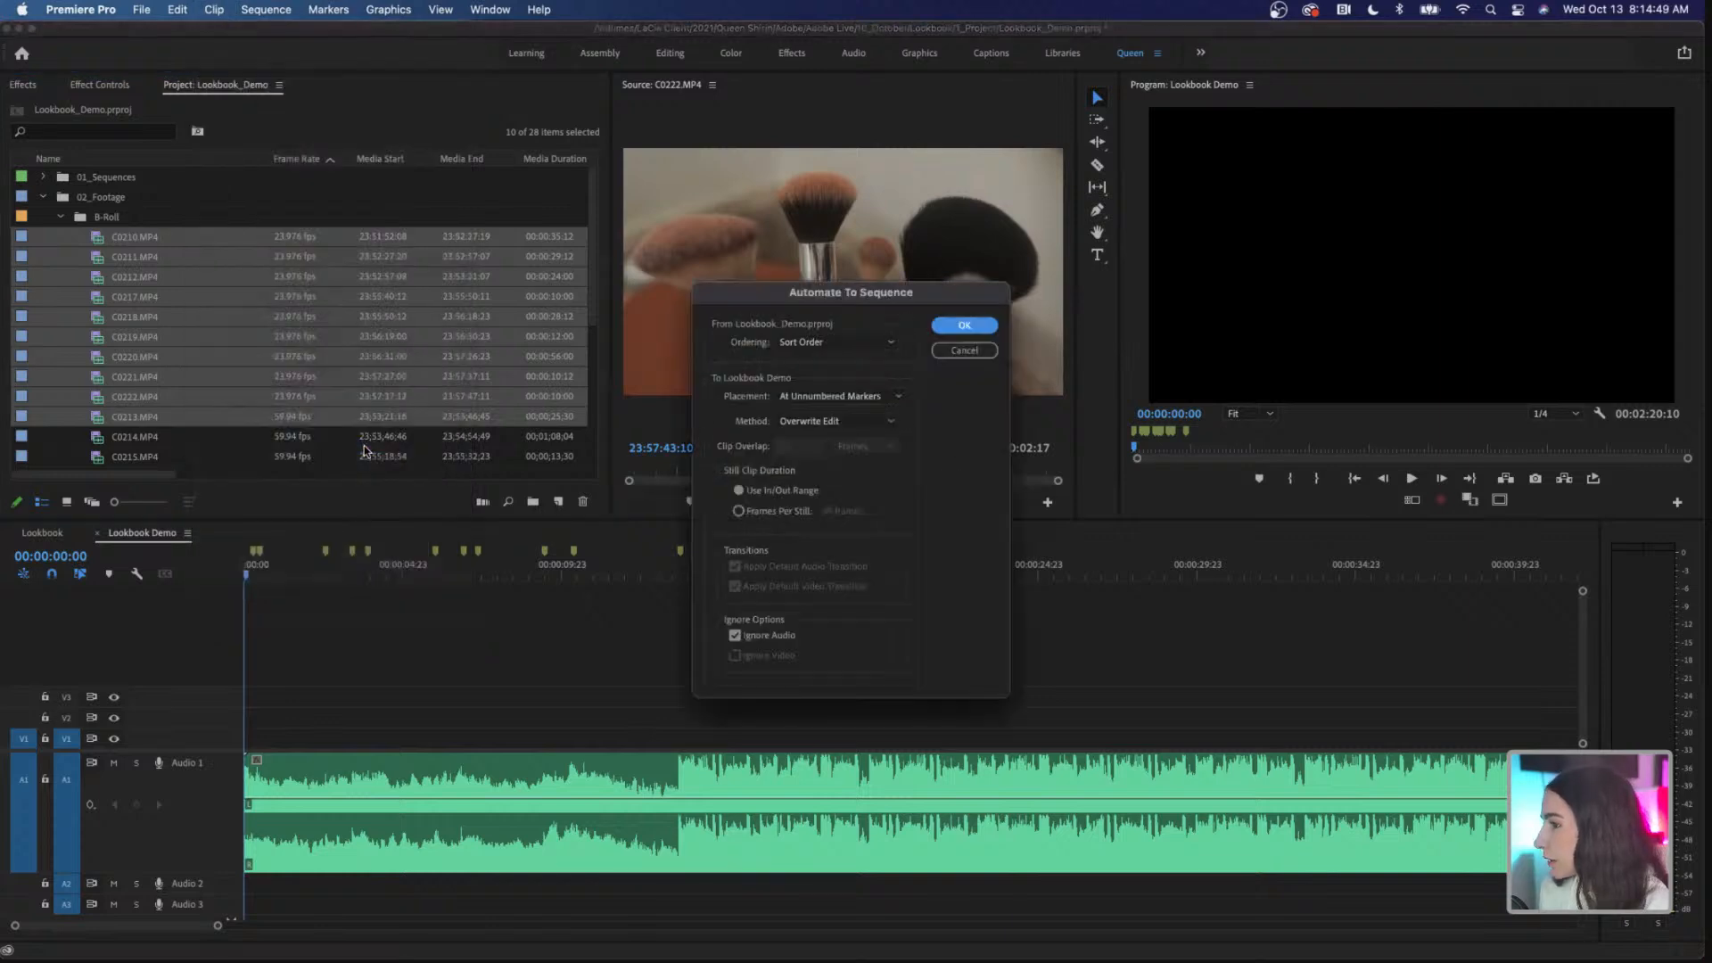
click(961, 326)
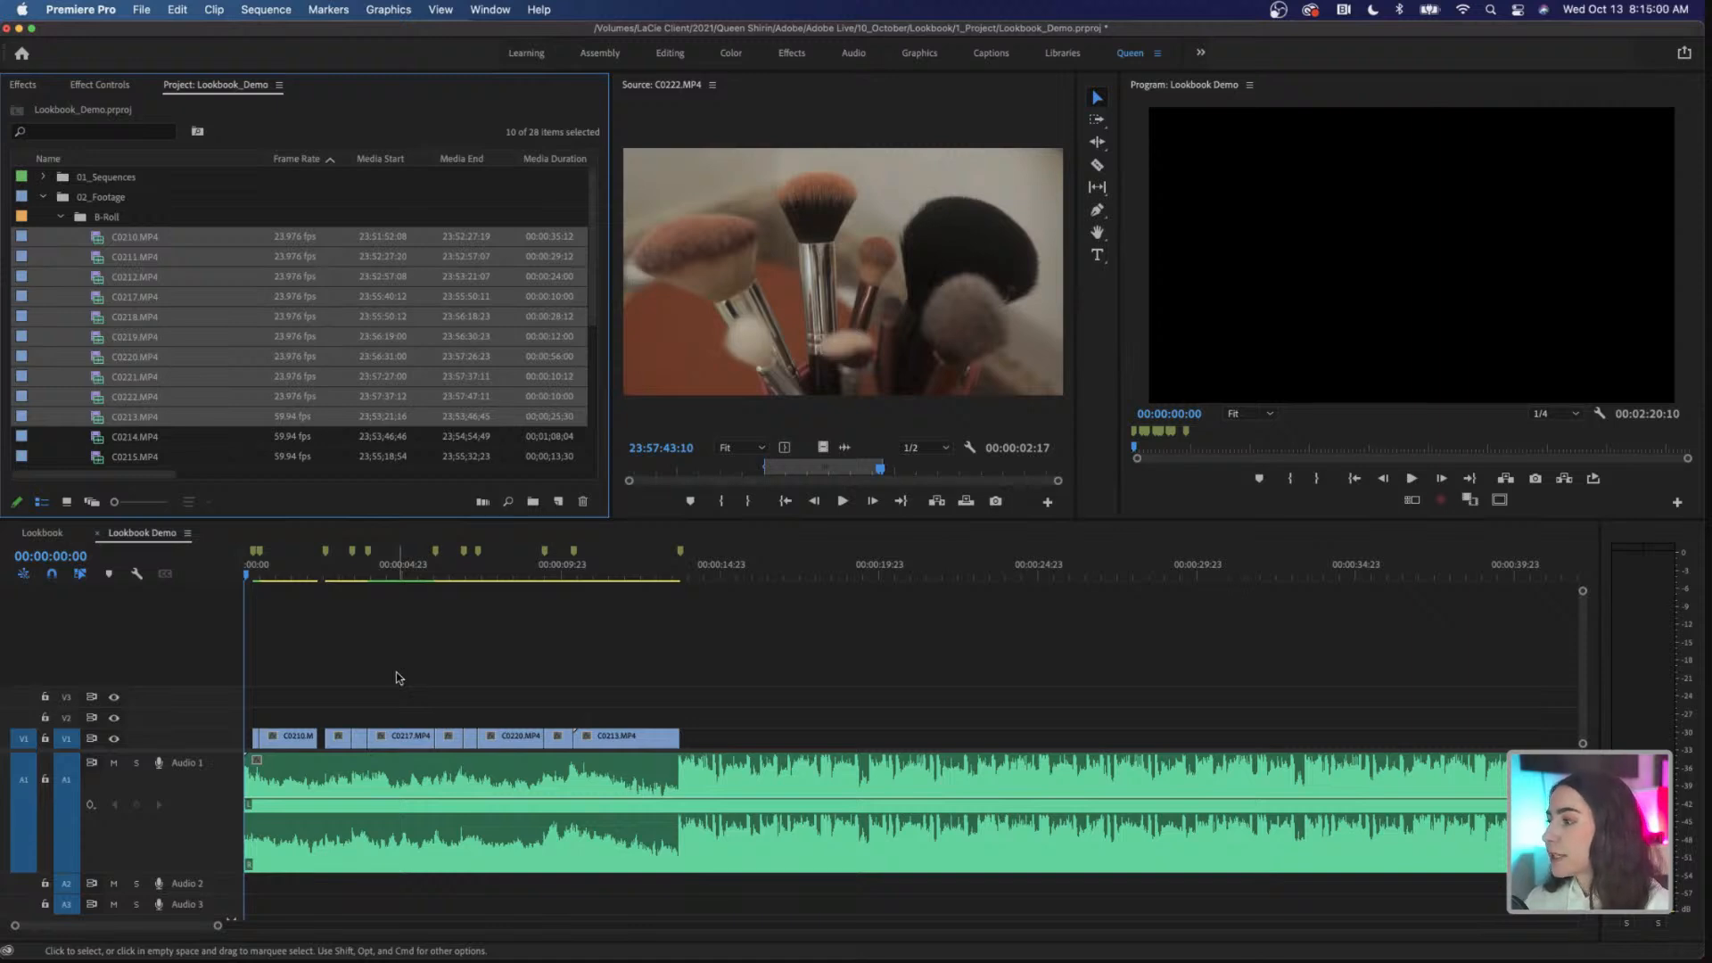
Step: Extend the end of the second clip on V1 to the third marker, closing the gap before the next clip
click(290, 575)
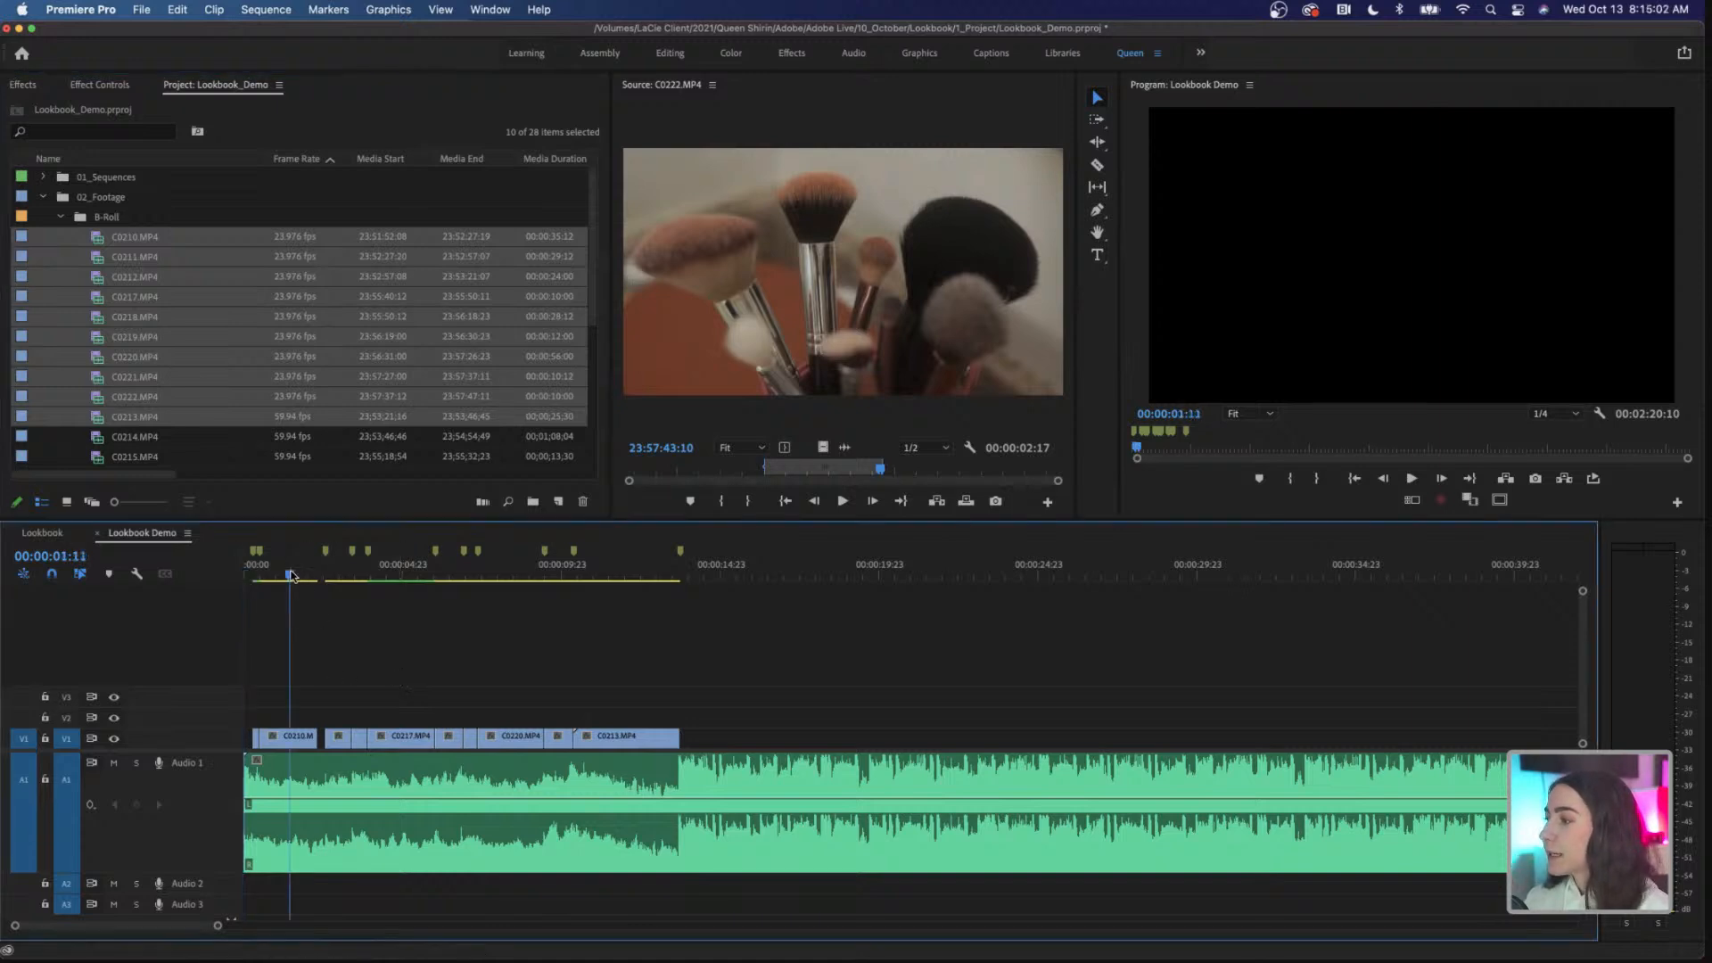
click(294, 743)
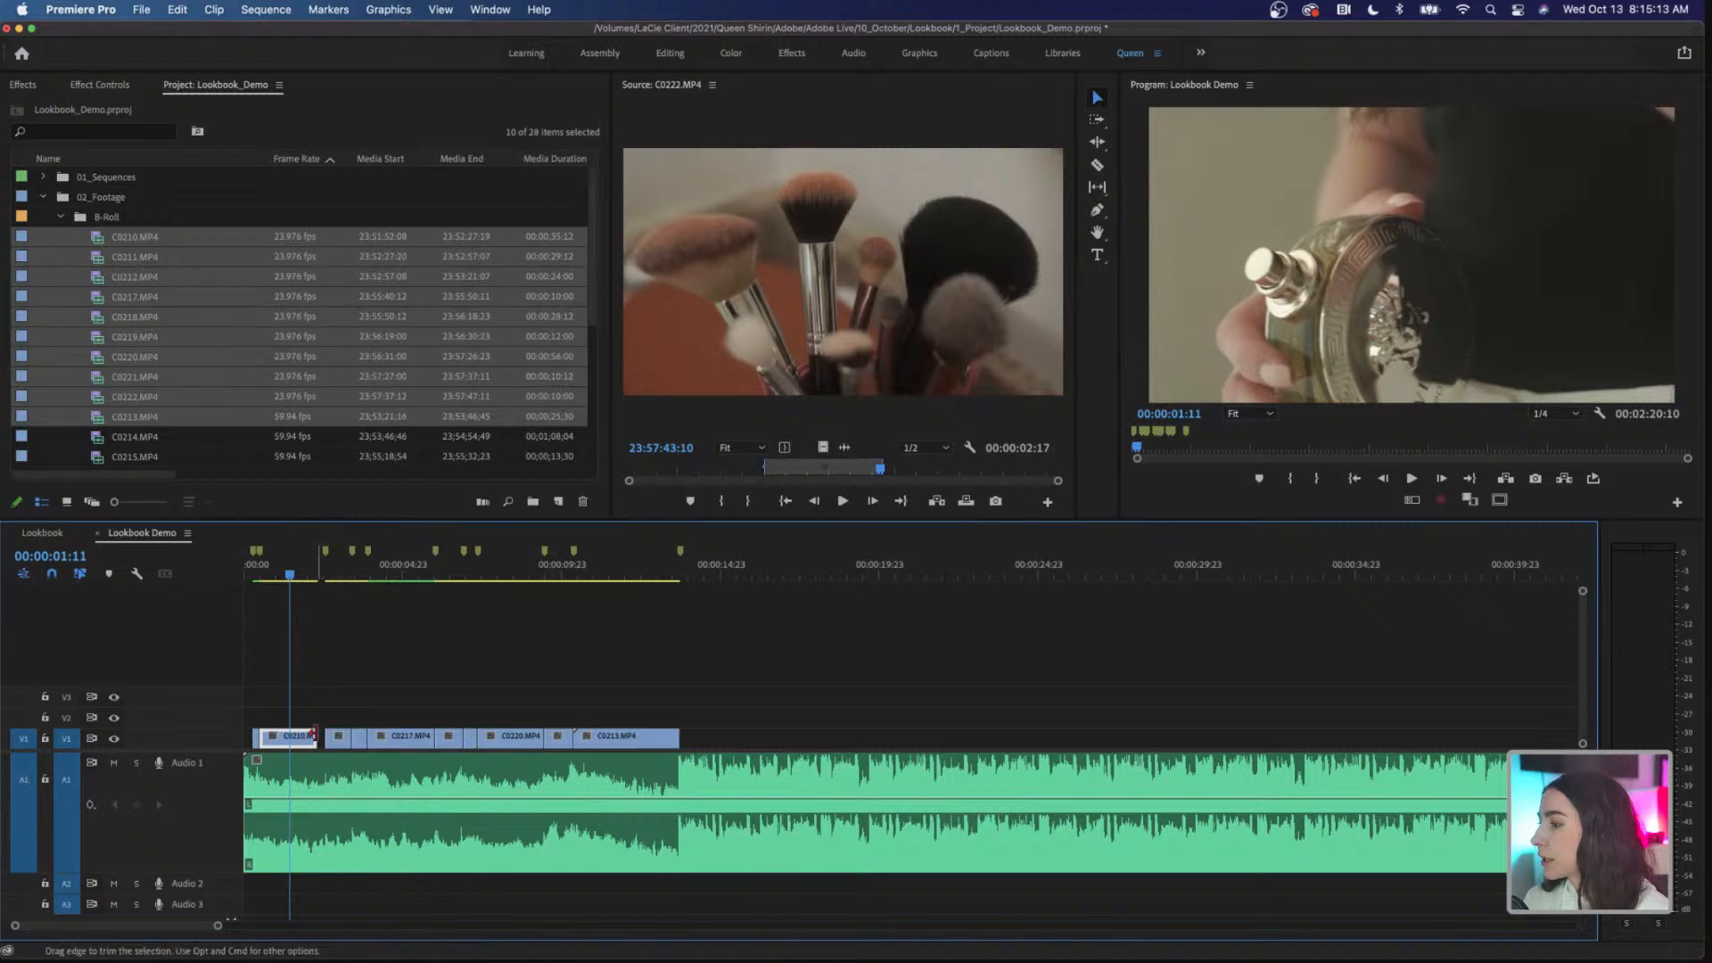
drag(317, 736, 320, 736)
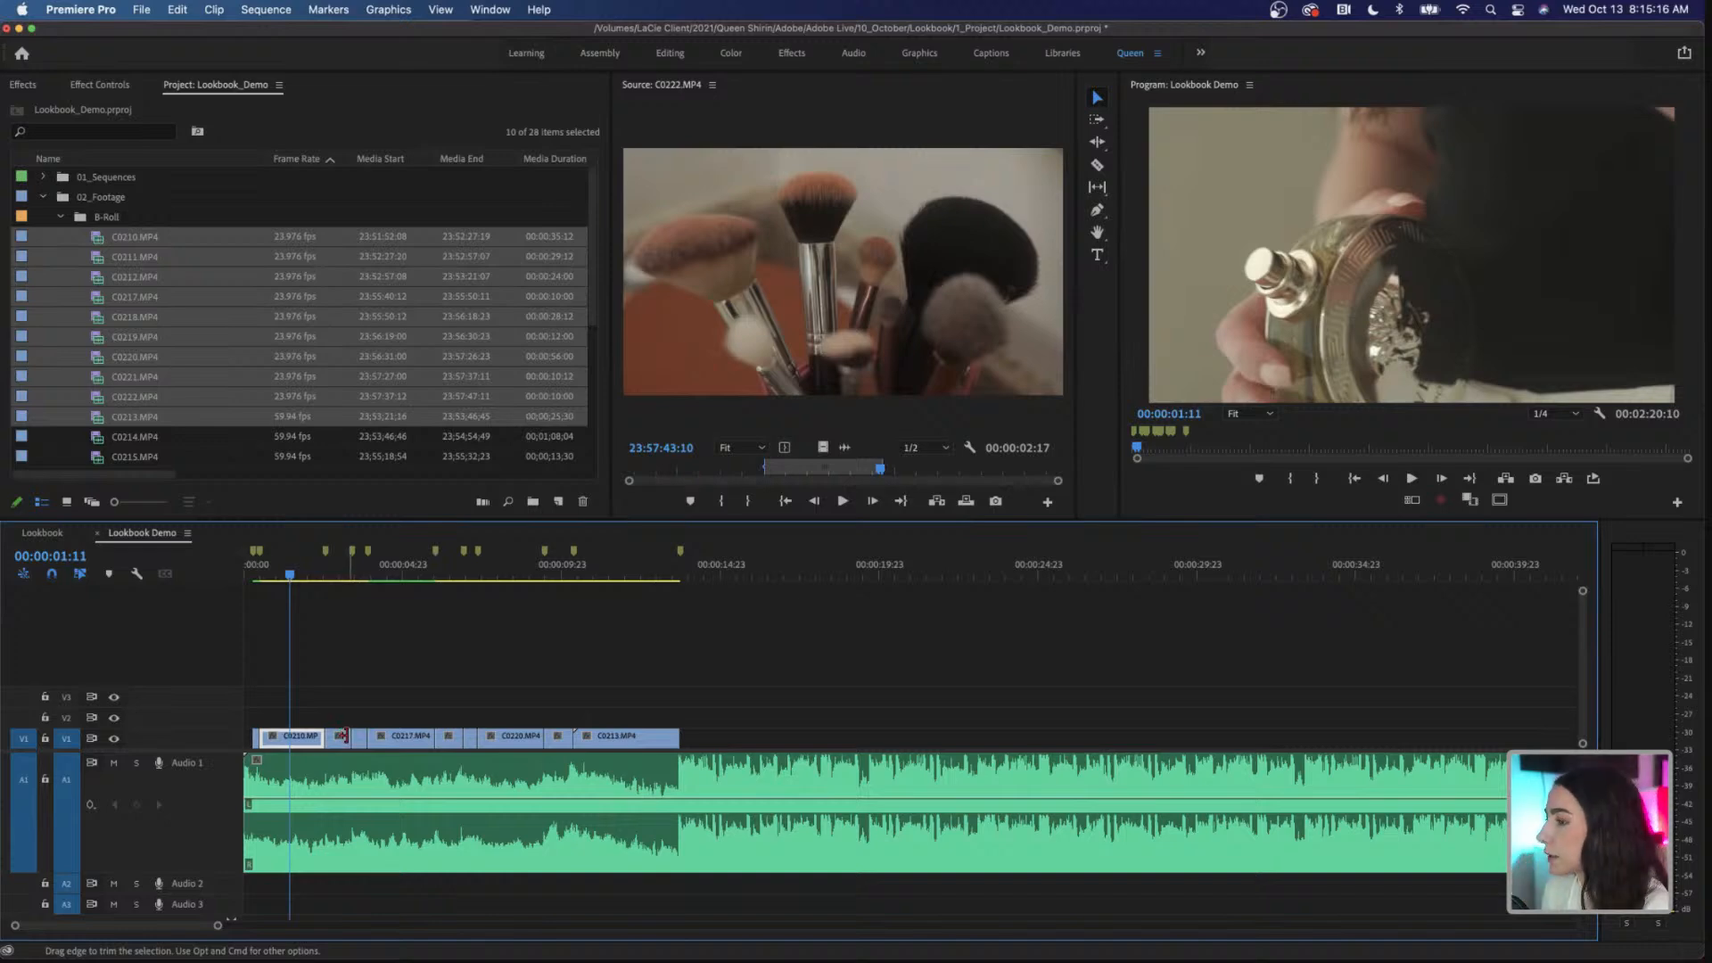
Step: Play the clips against the music from 00:00:00:09 to about 00:00:12:16 to review the cuts
drag(289, 573, 255, 580)
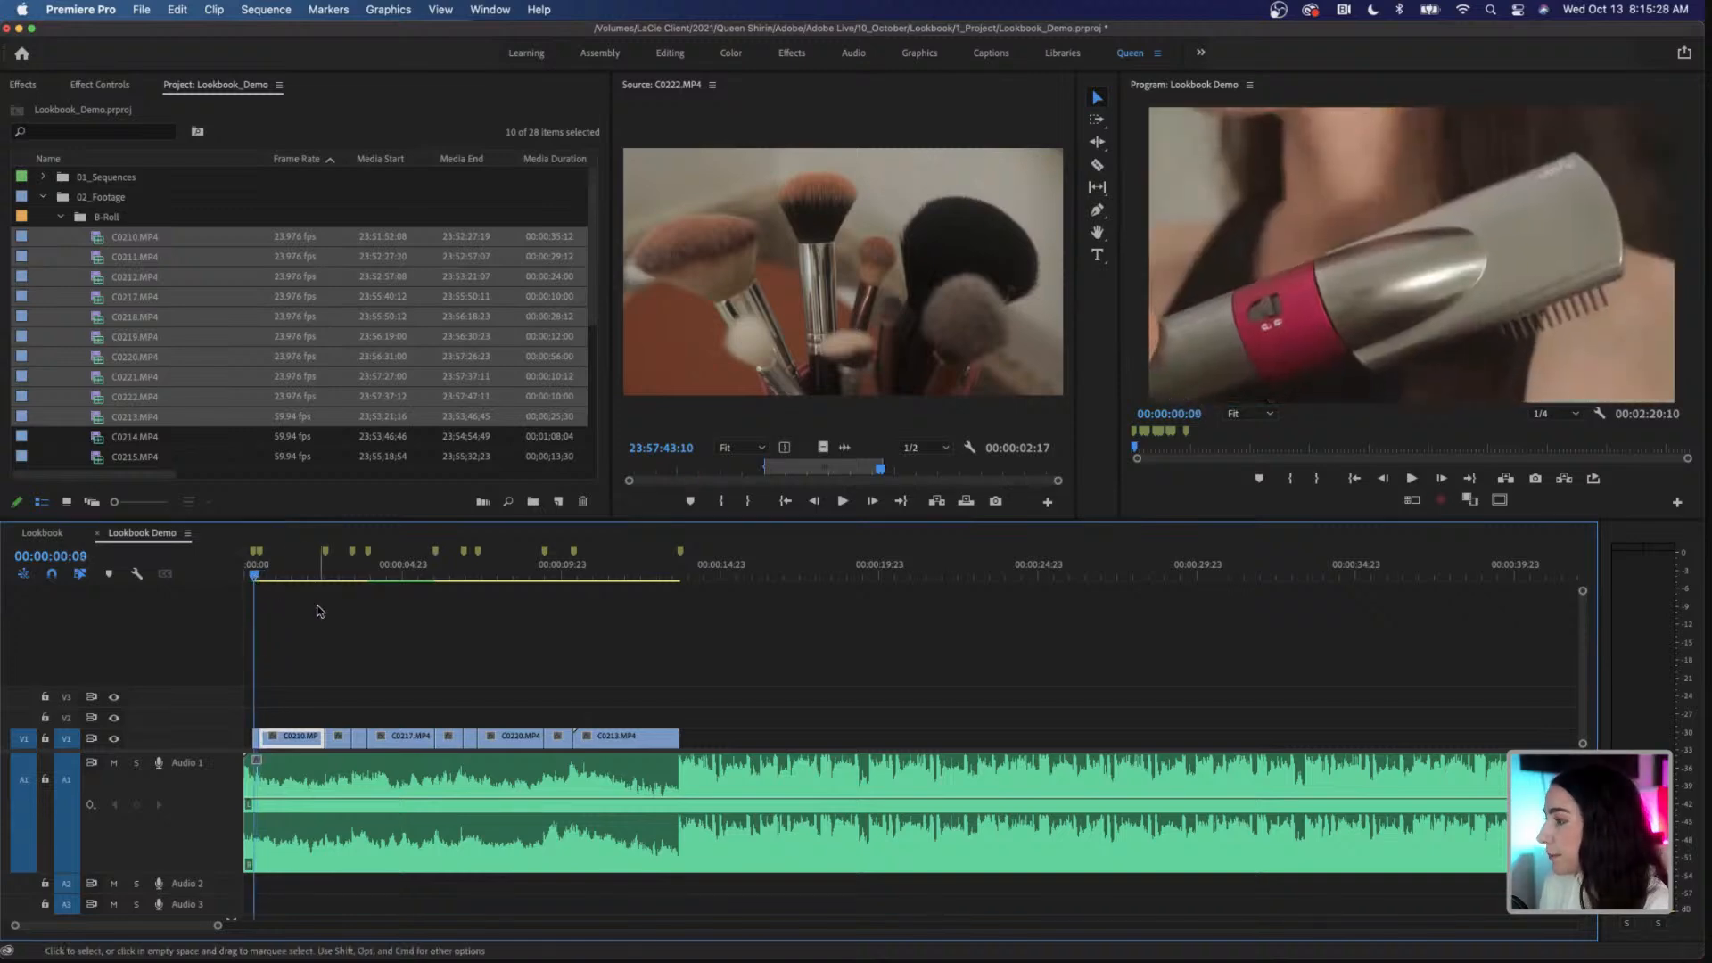
key(space)
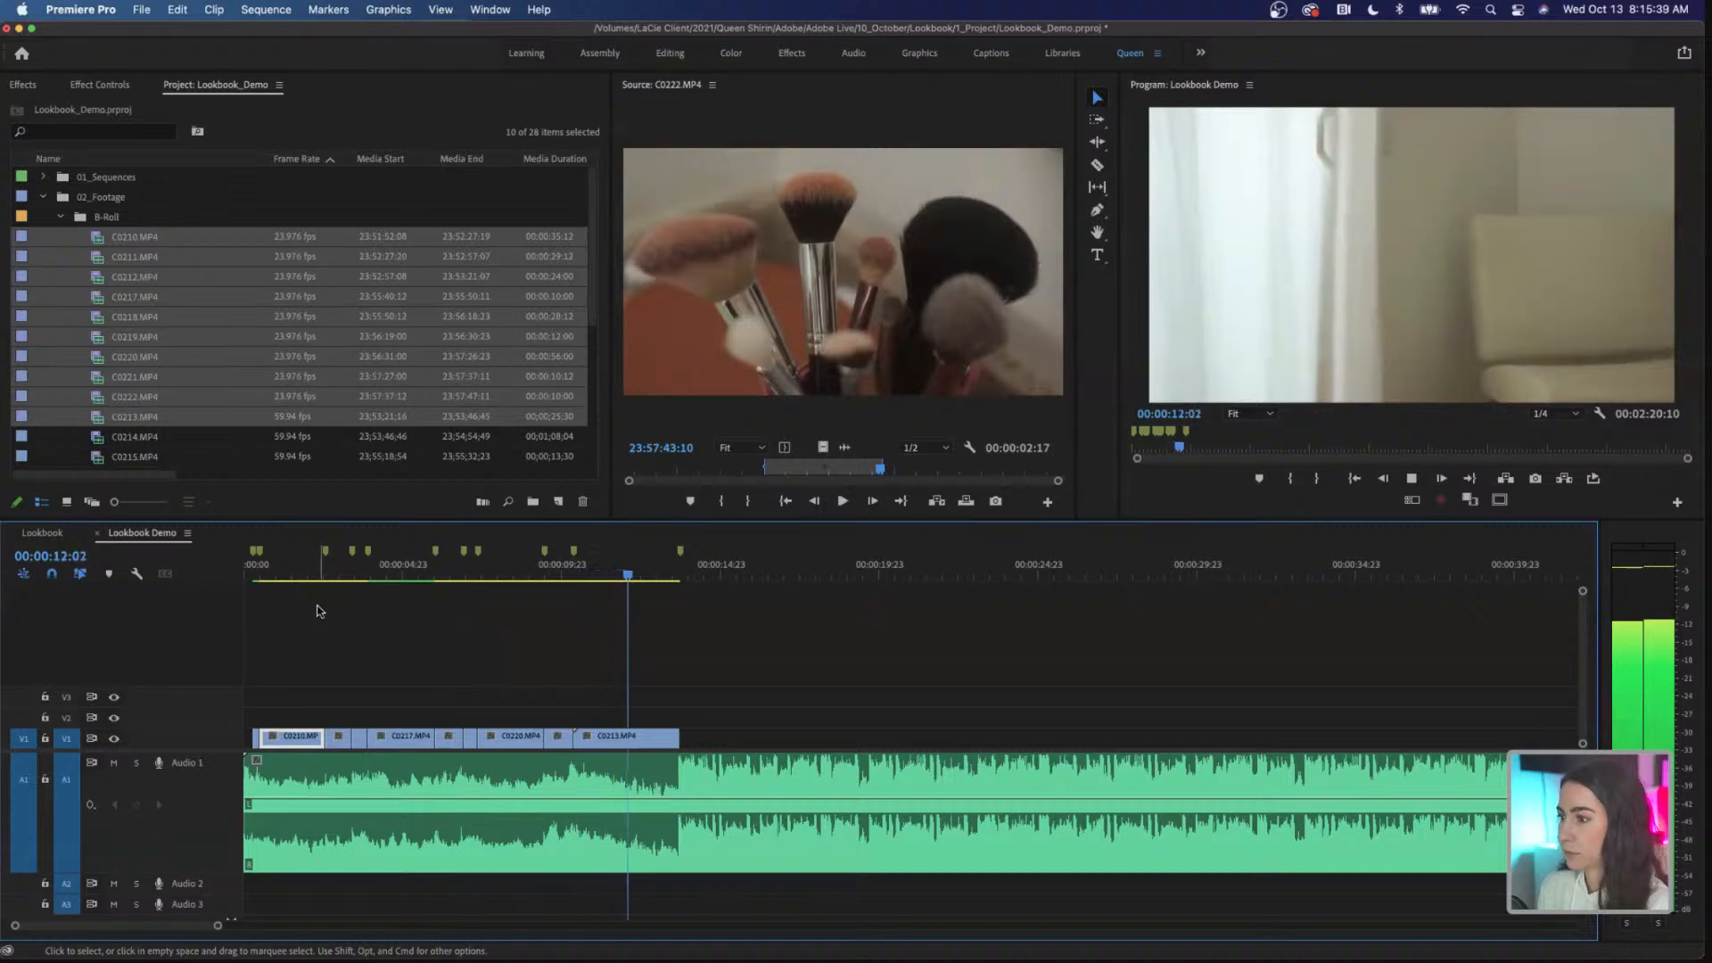
key(space)
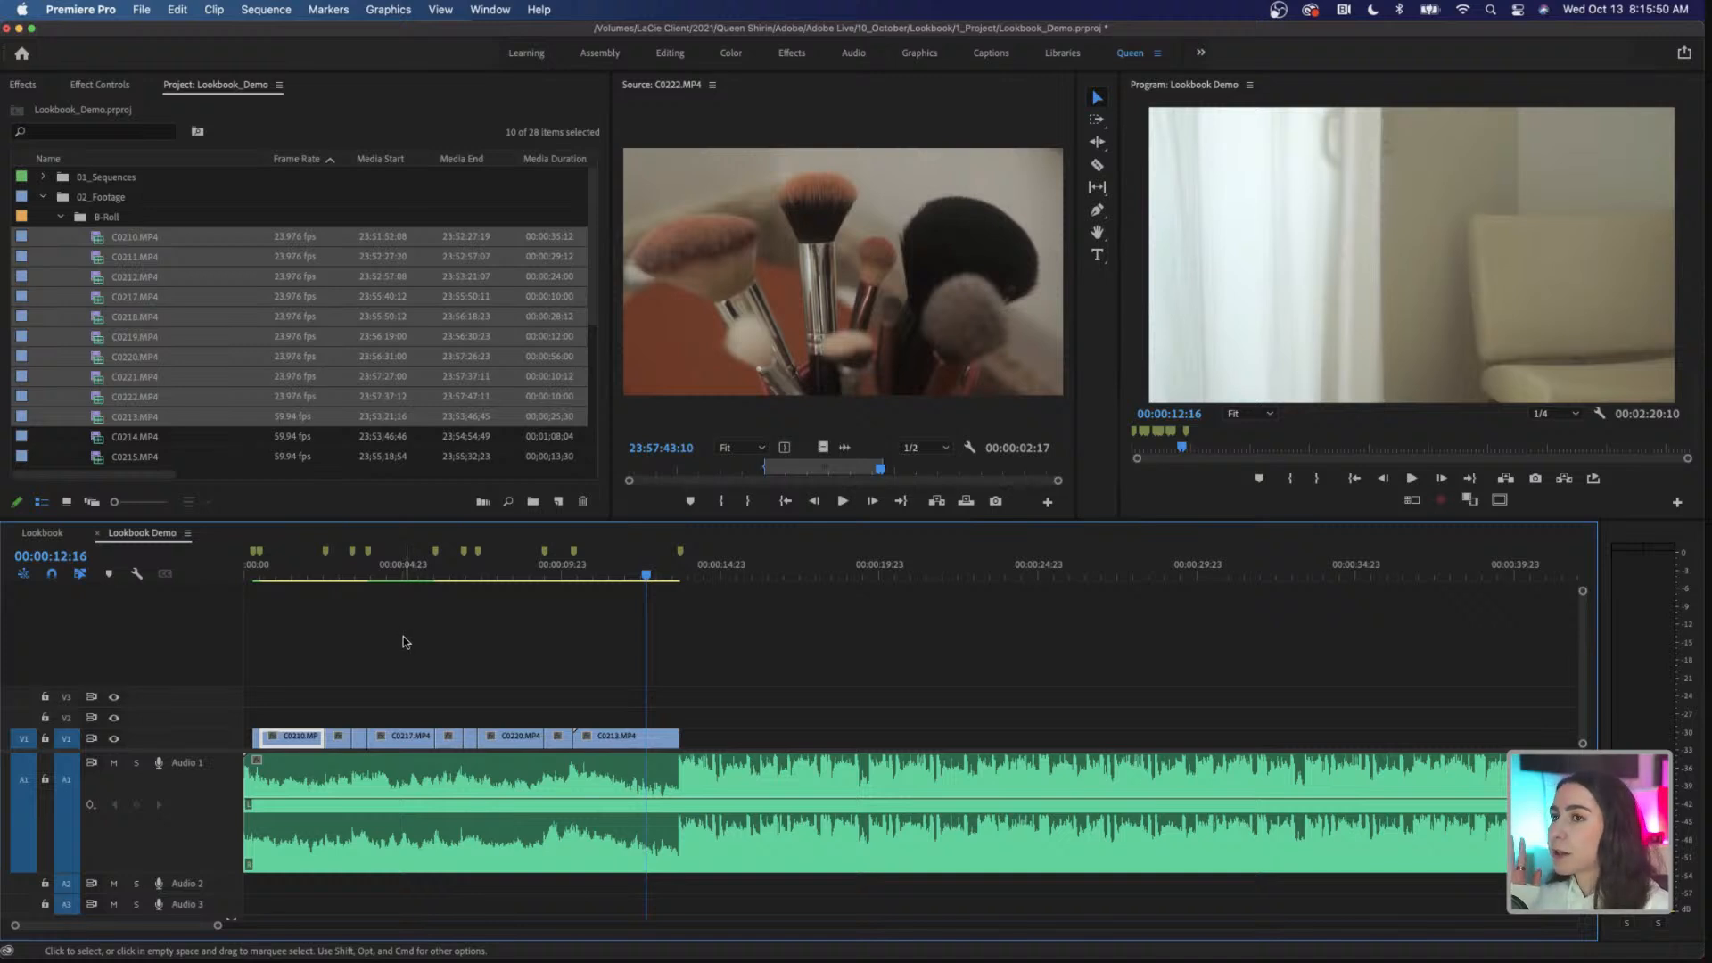
Step: Set the Scale of the C0210.MP4 clip on V1 to 50, previewing it at 00:00:01:02
click(278, 575)
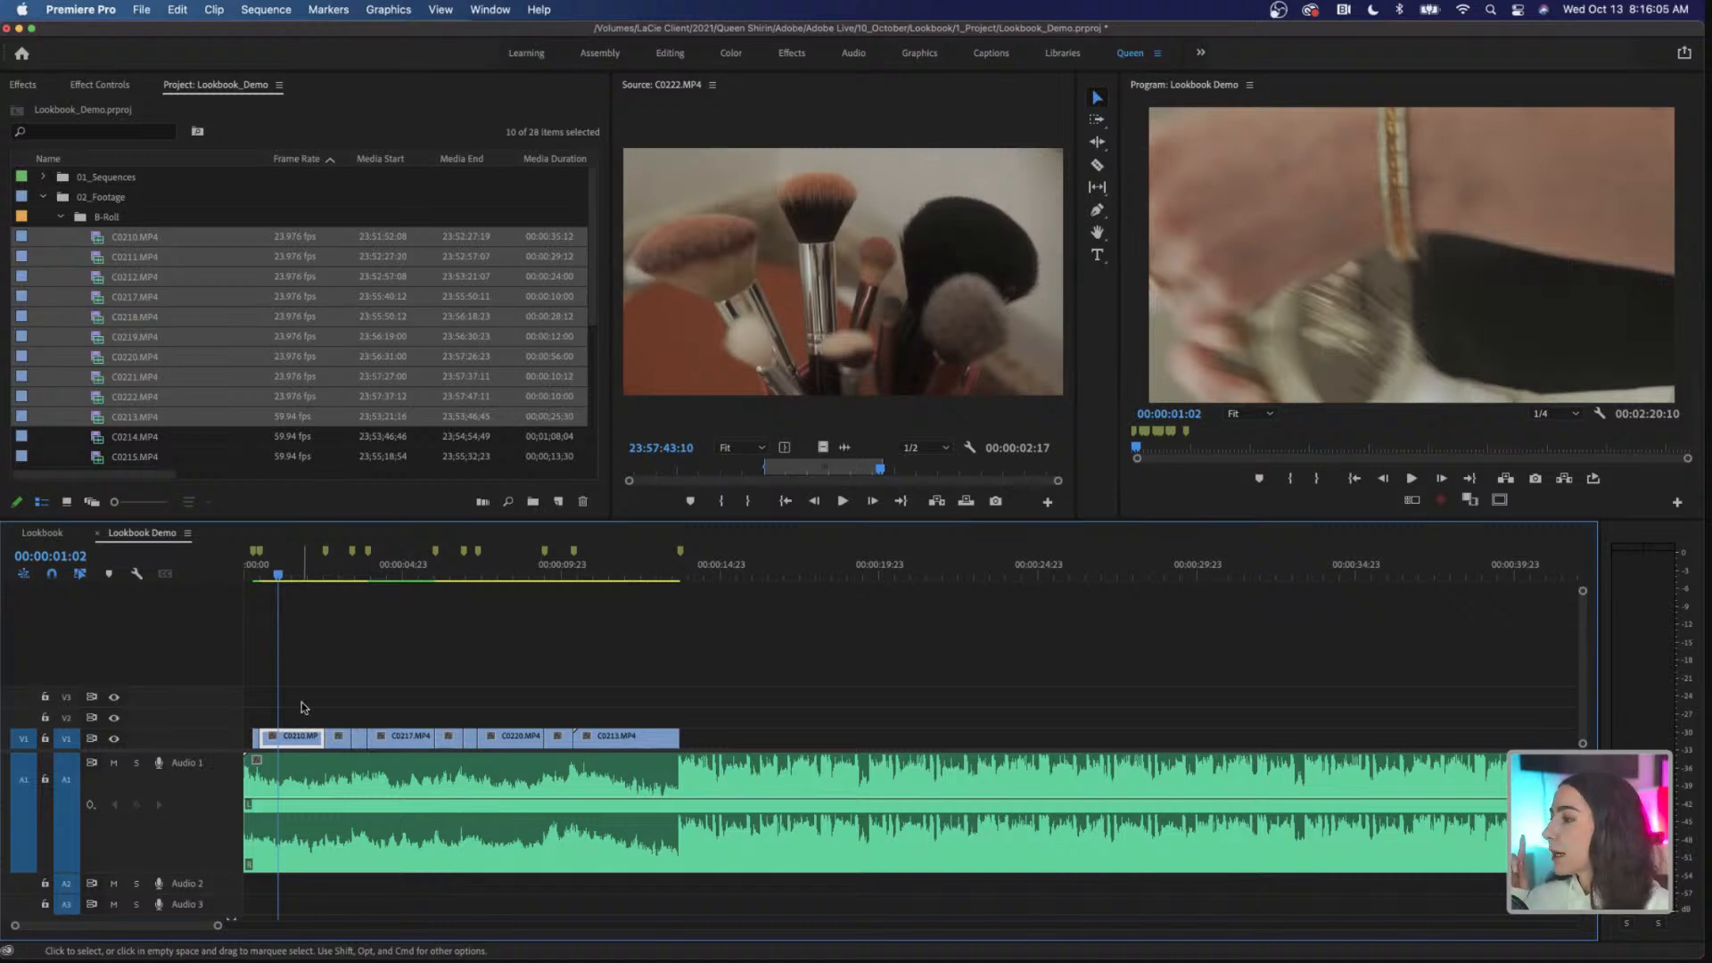
click(98, 88)
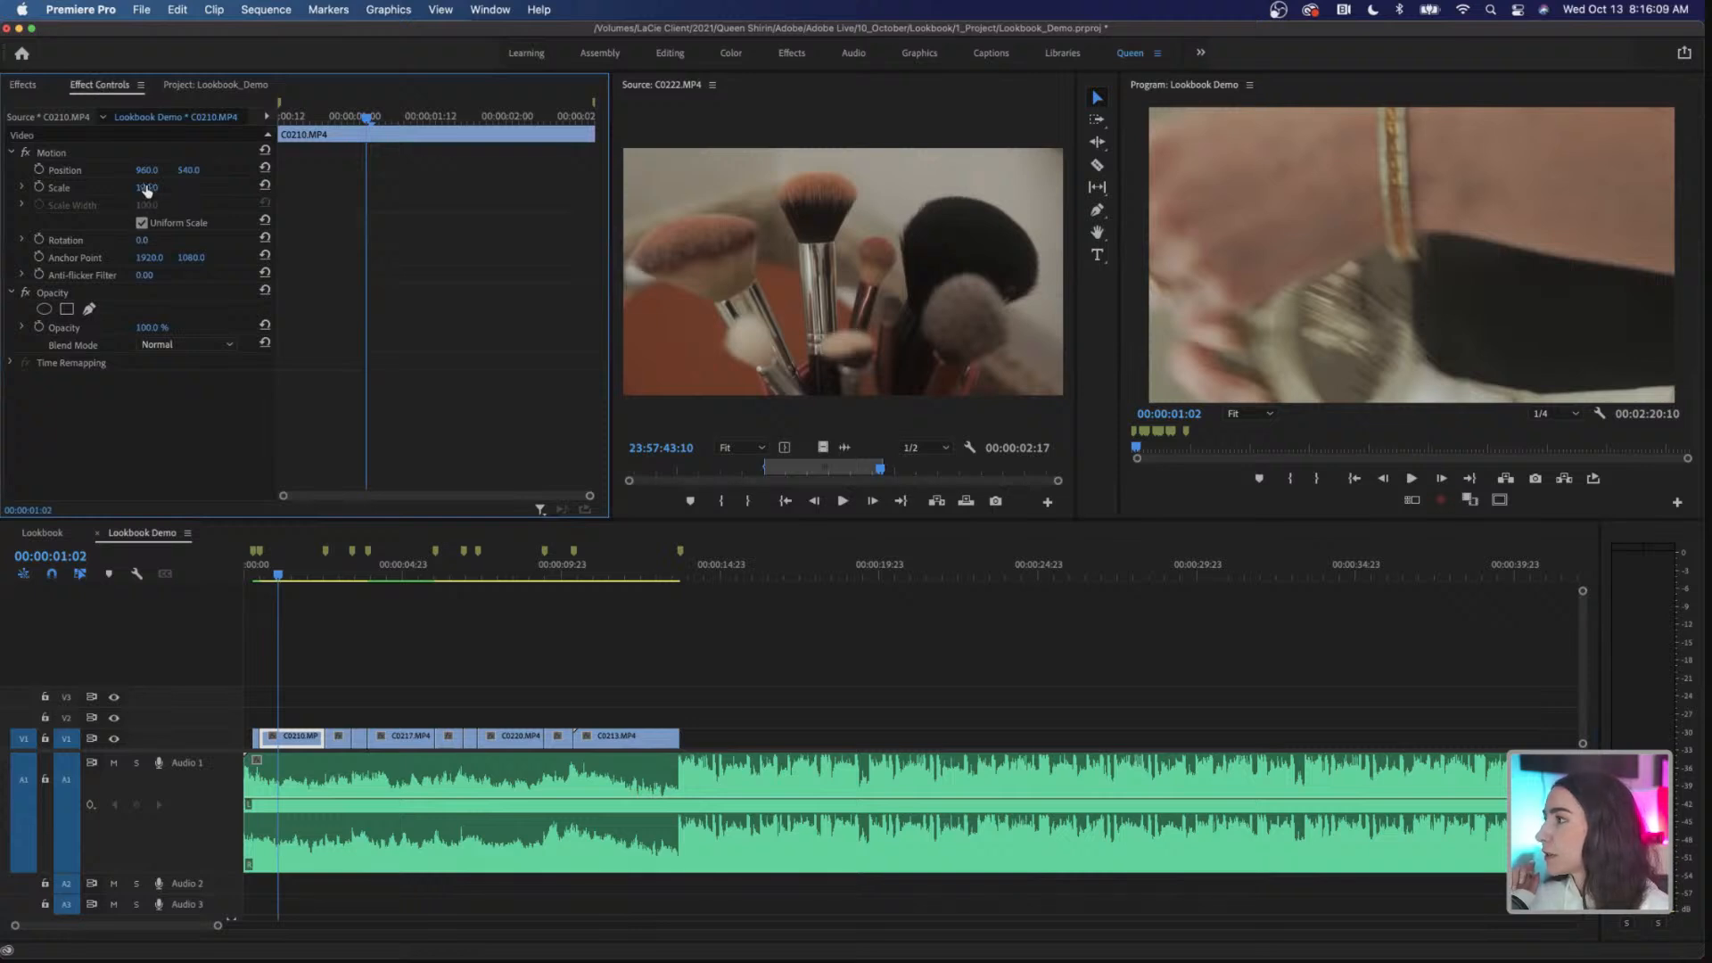
drag(147, 187, 102, 187)
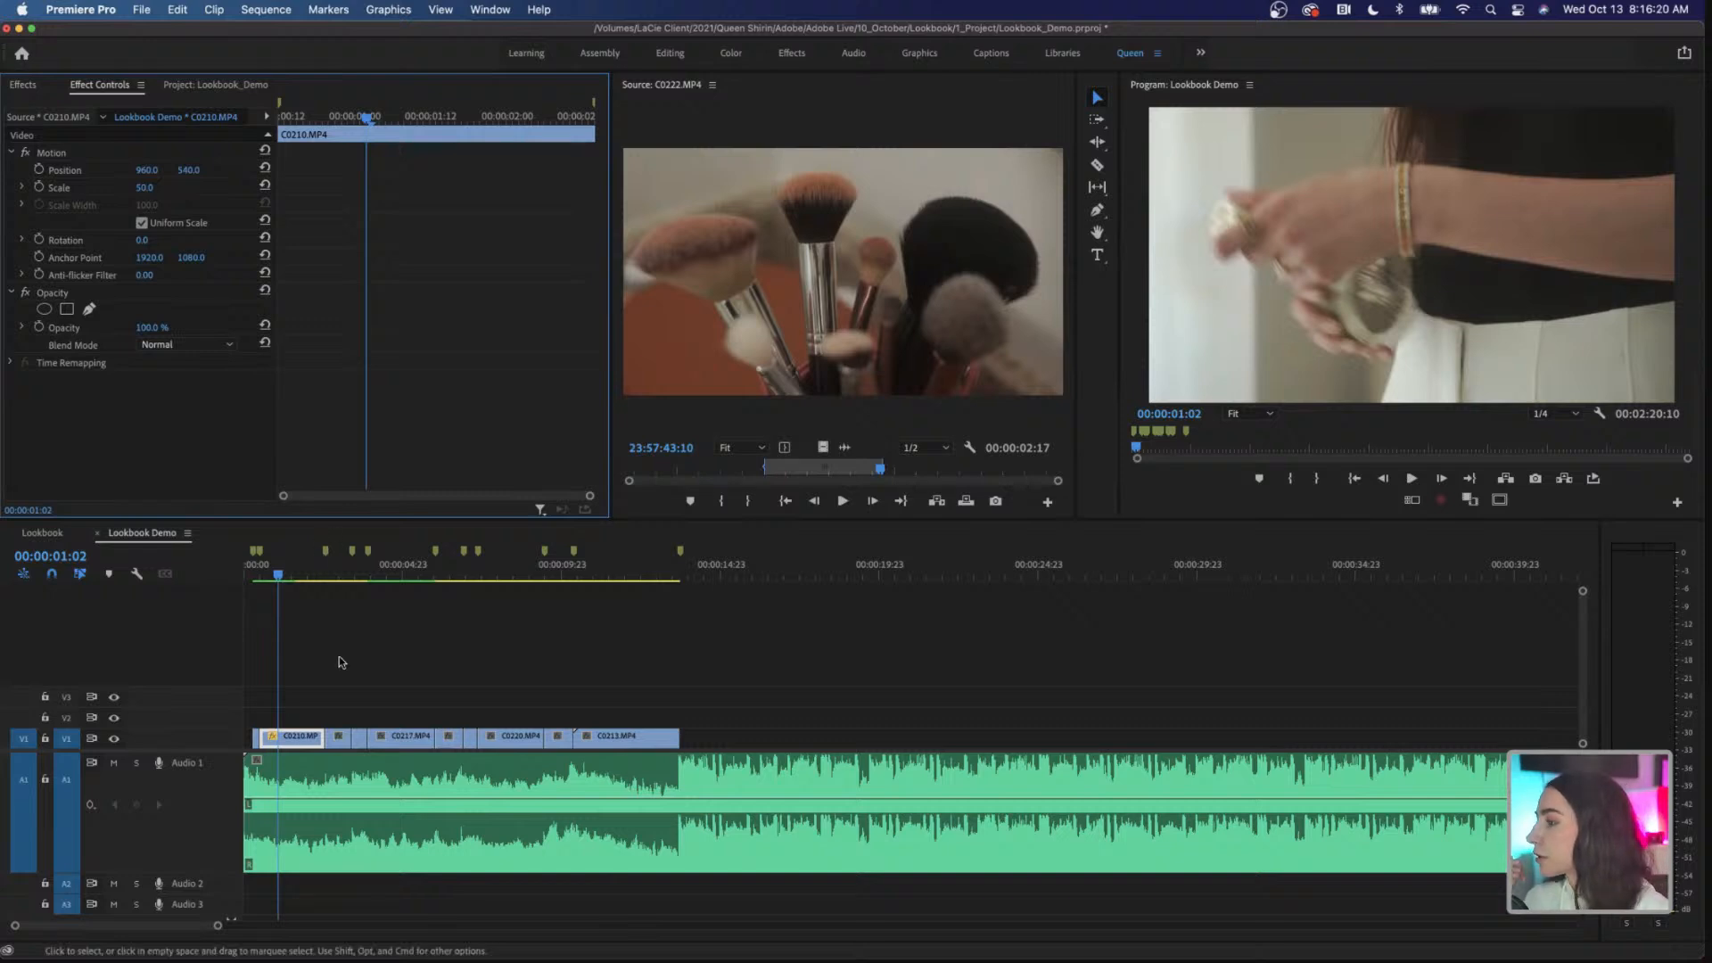
Step: Check the framing of the neighbouring C0211.MP4 clip, and copy the rescaled C0210.MP4 clip on V1
click(327, 576)
drag(326, 576, 334, 611)
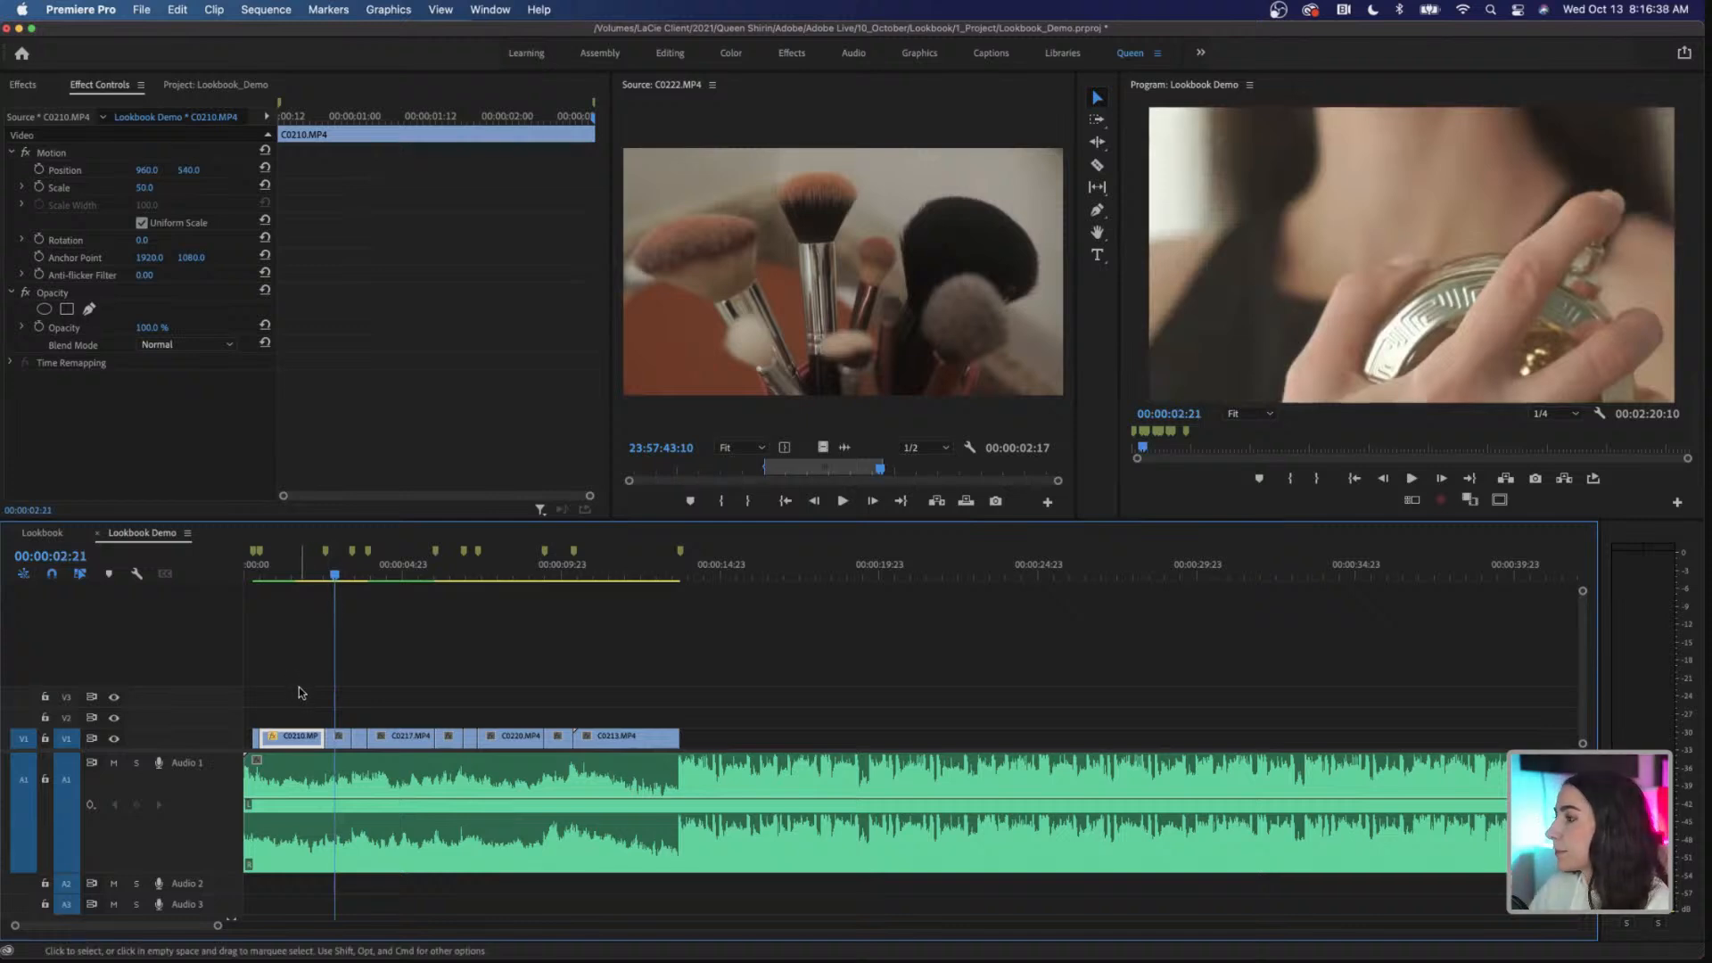
click(338, 740)
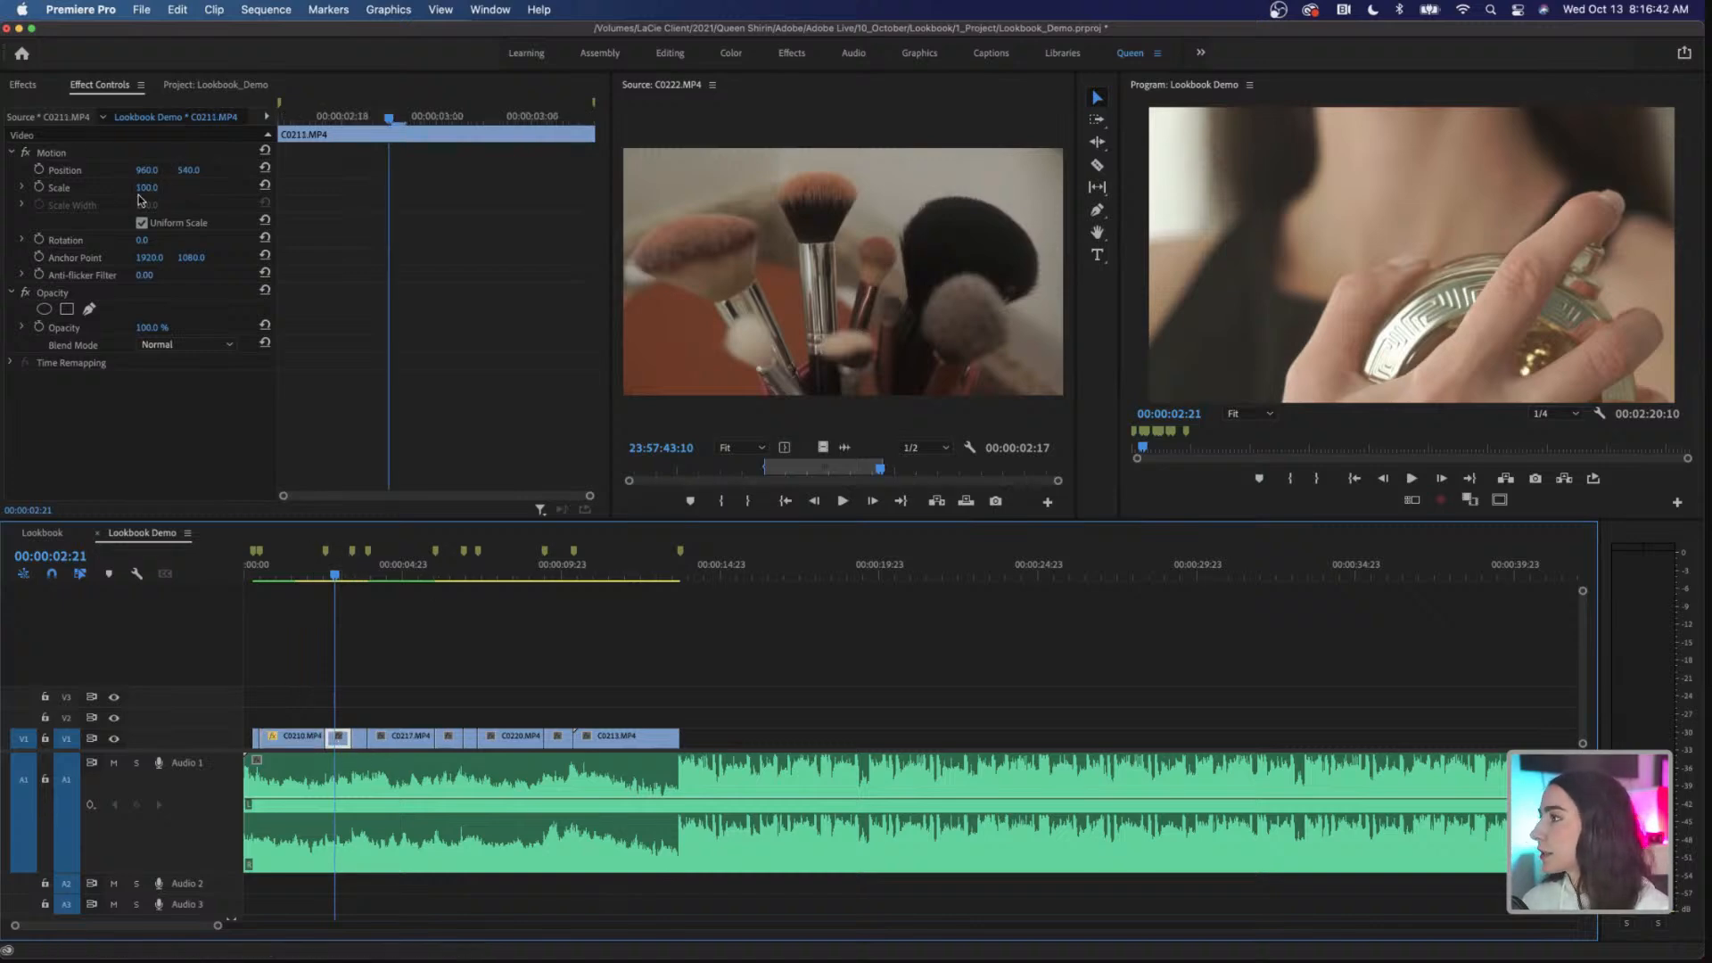
click(300, 578)
click(294, 738)
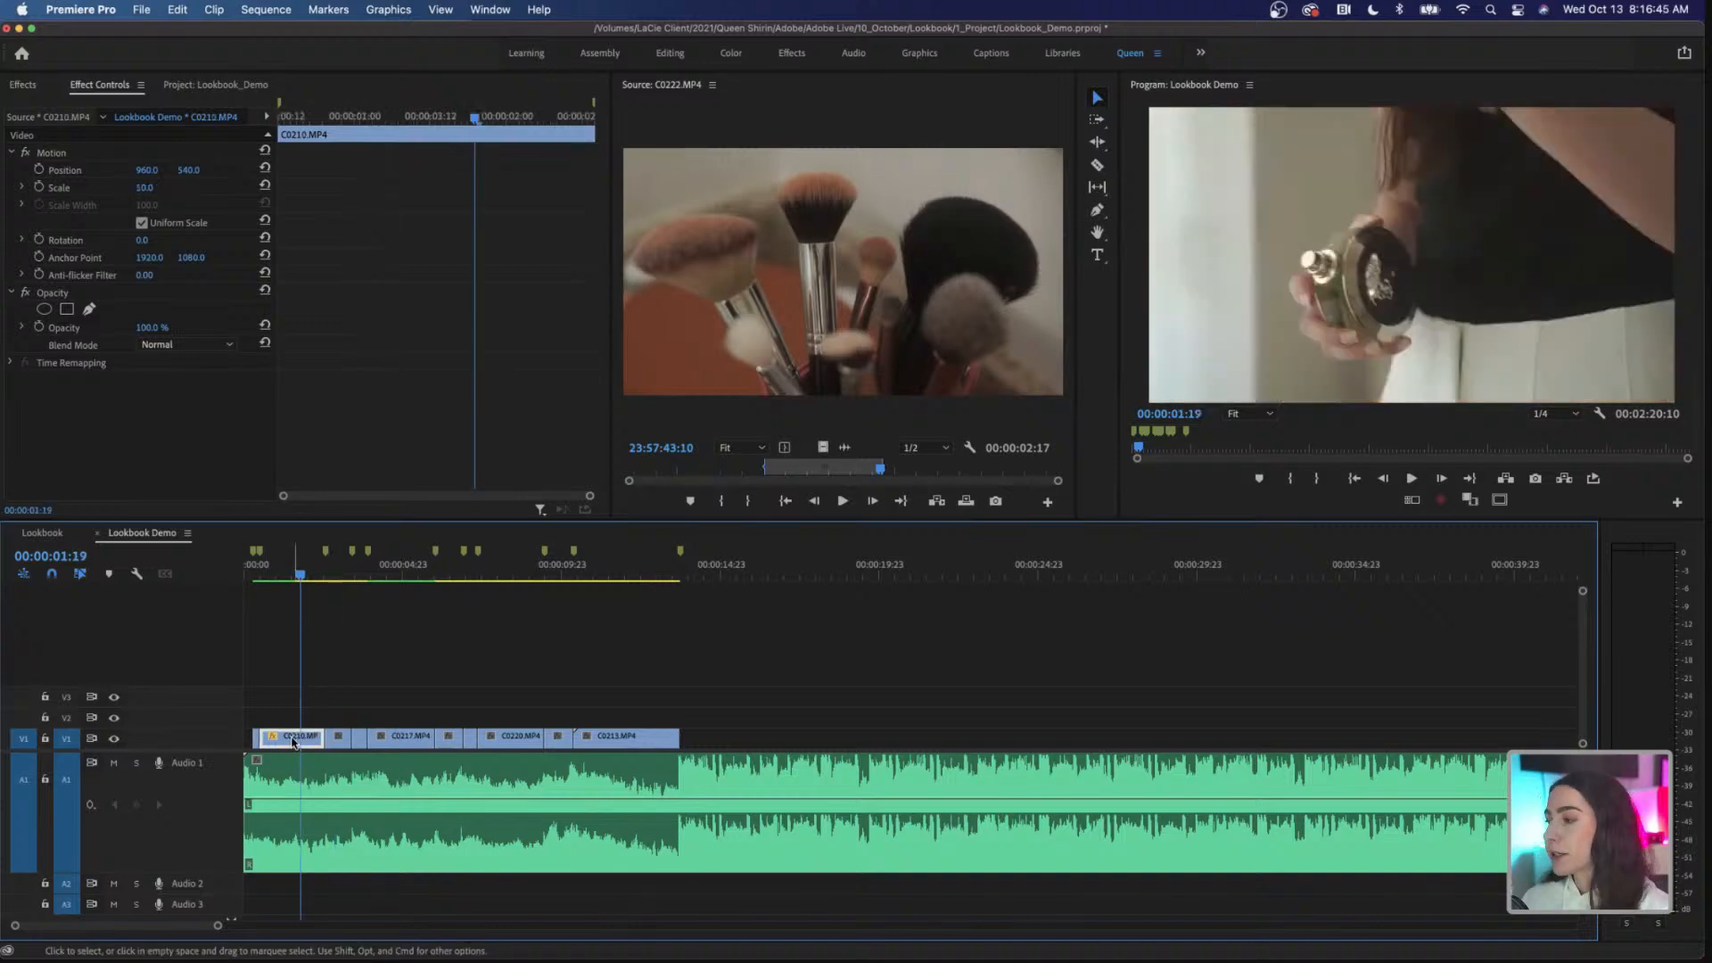
right_click(294, 738)
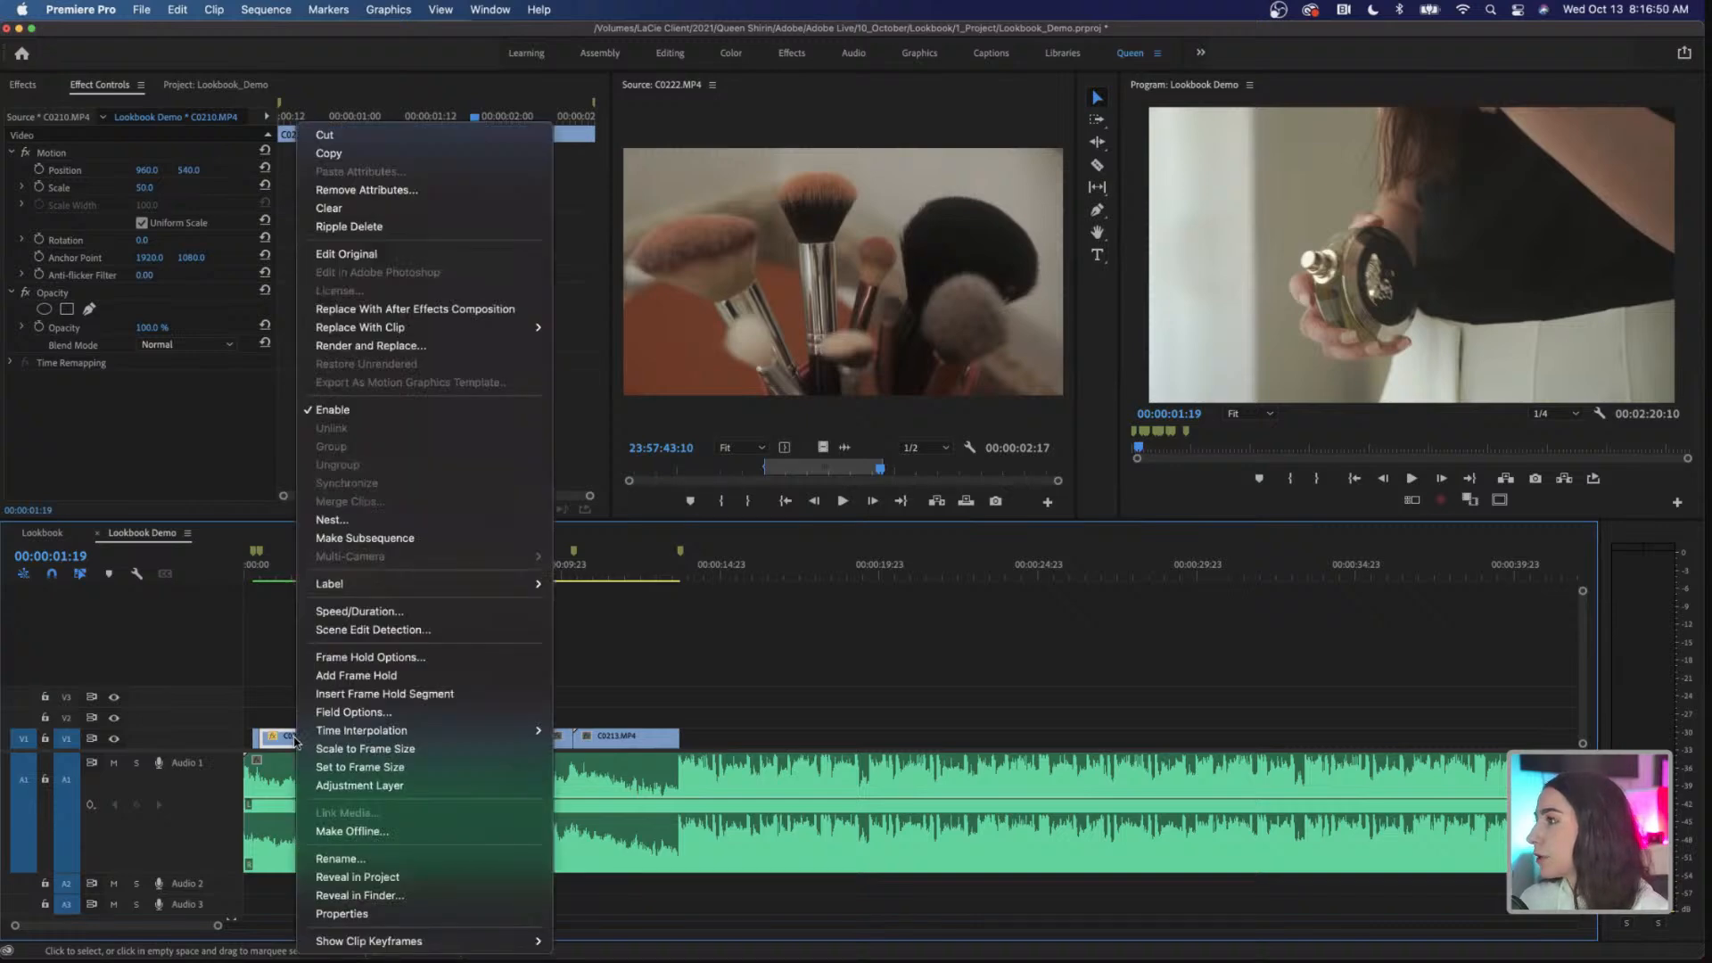
click(351, 157)
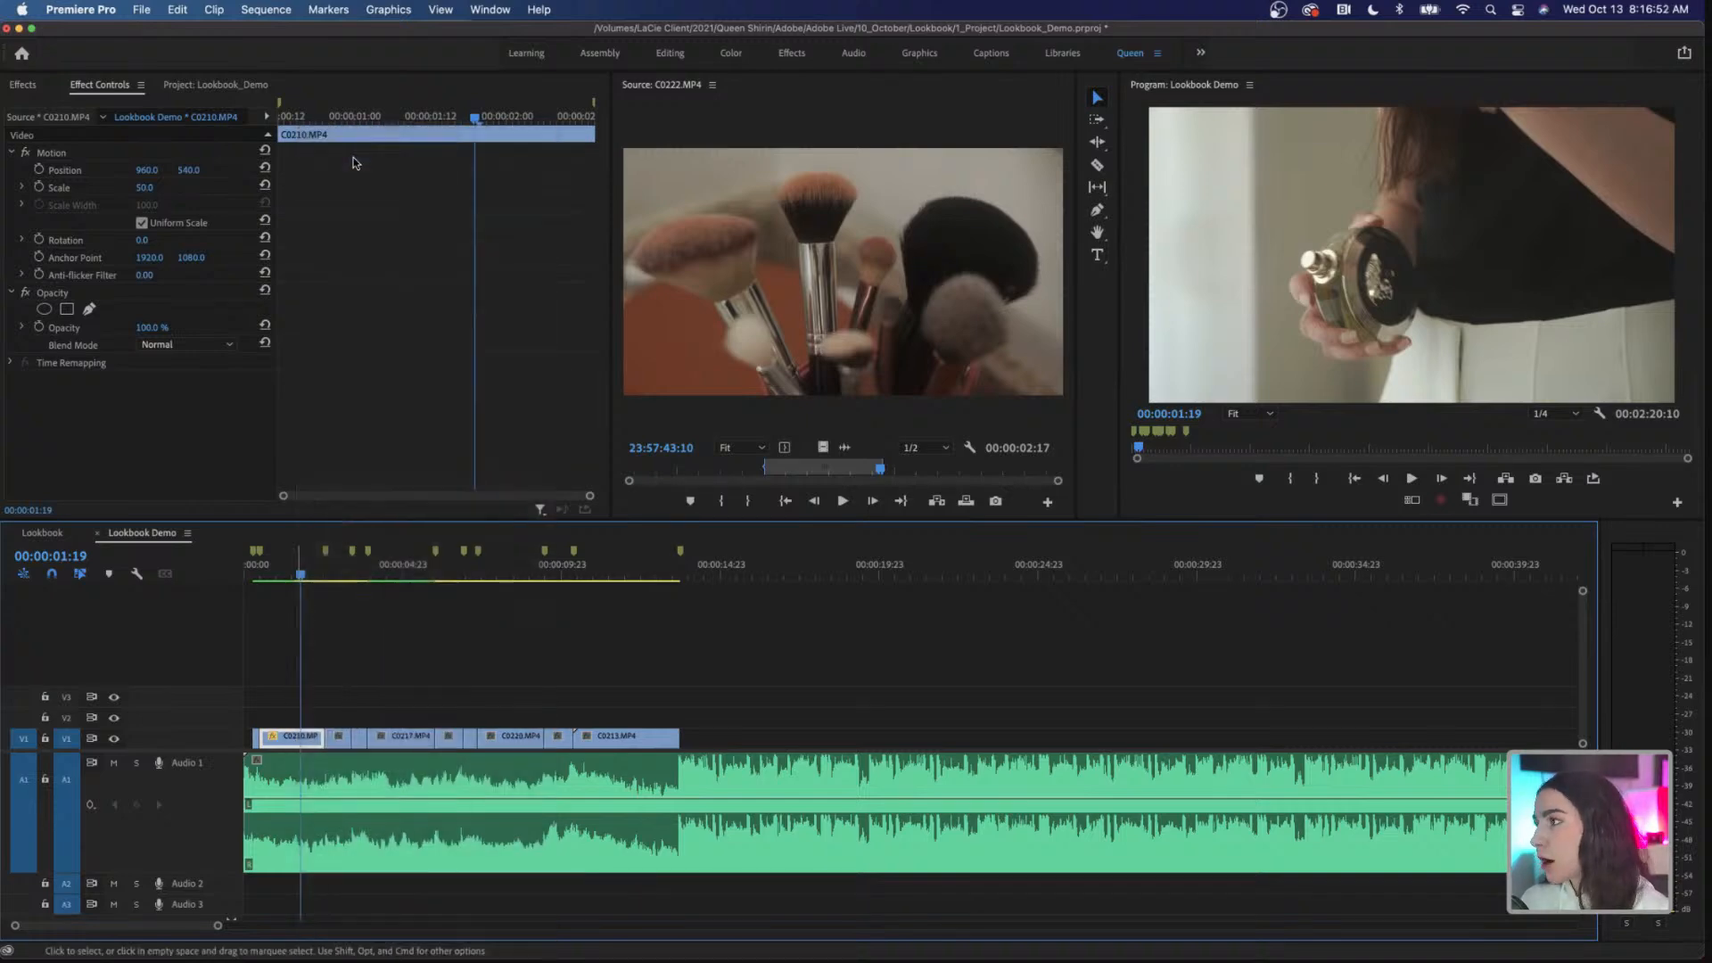
Step: Select all V1 clips in C0210.MP4's label group and paste only its Motion attributes onto them
right_click(301, 739)
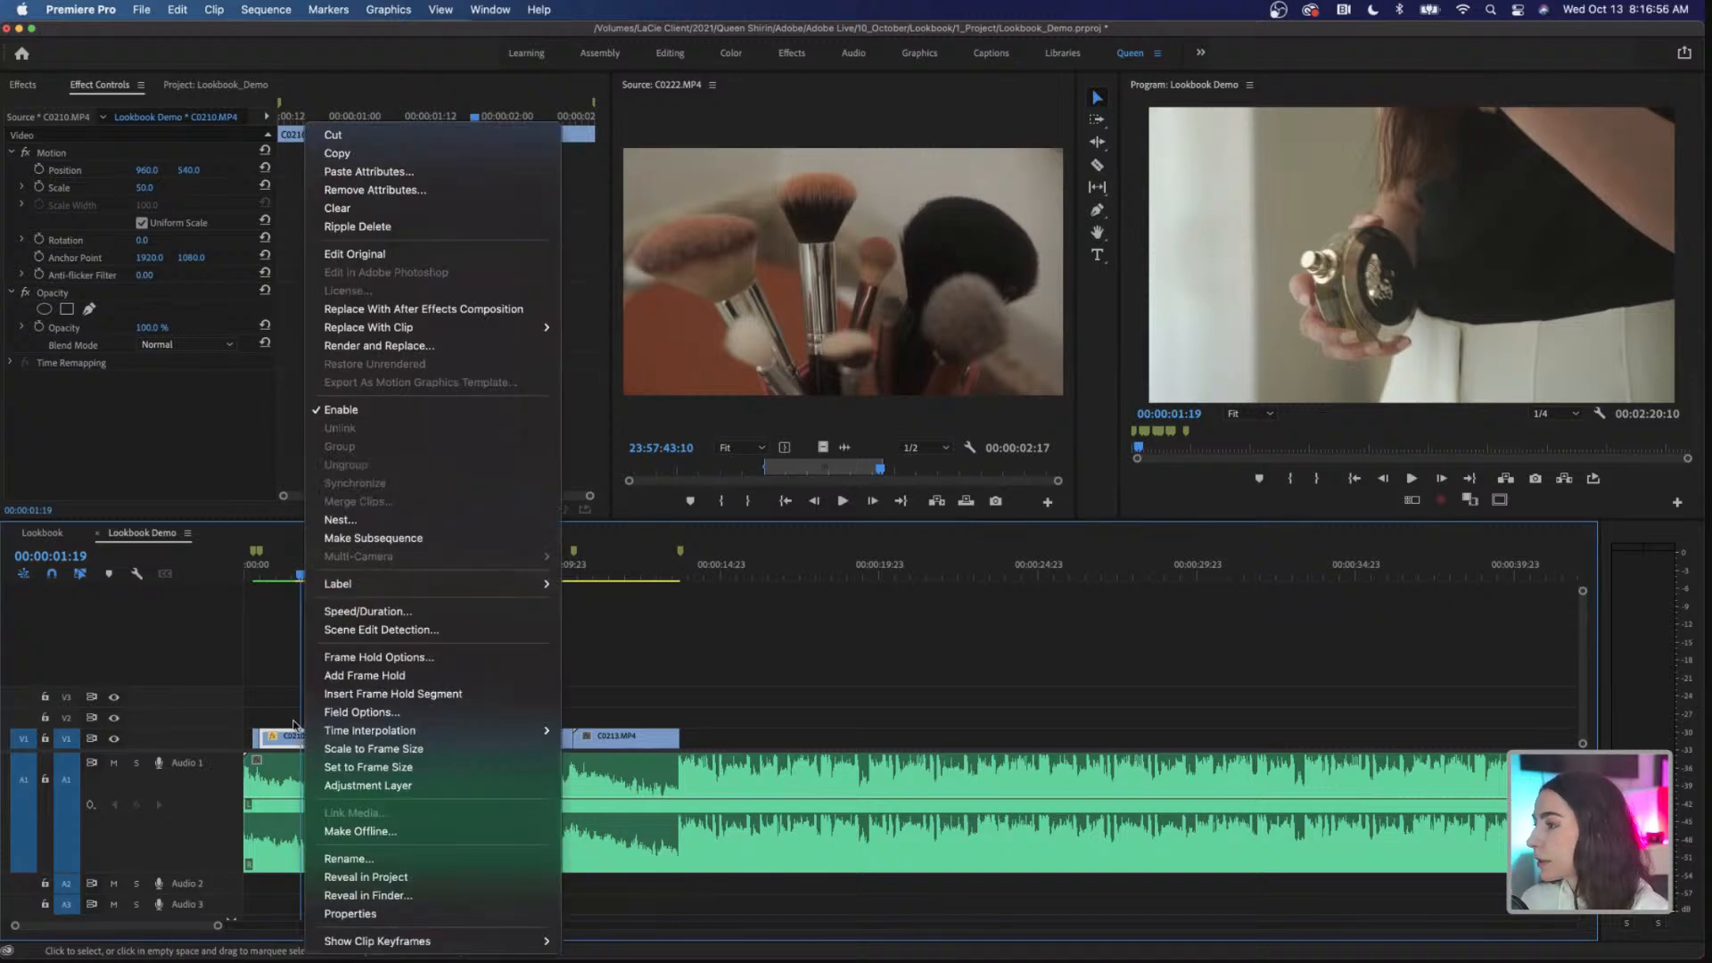
mouse_move(410, 591)
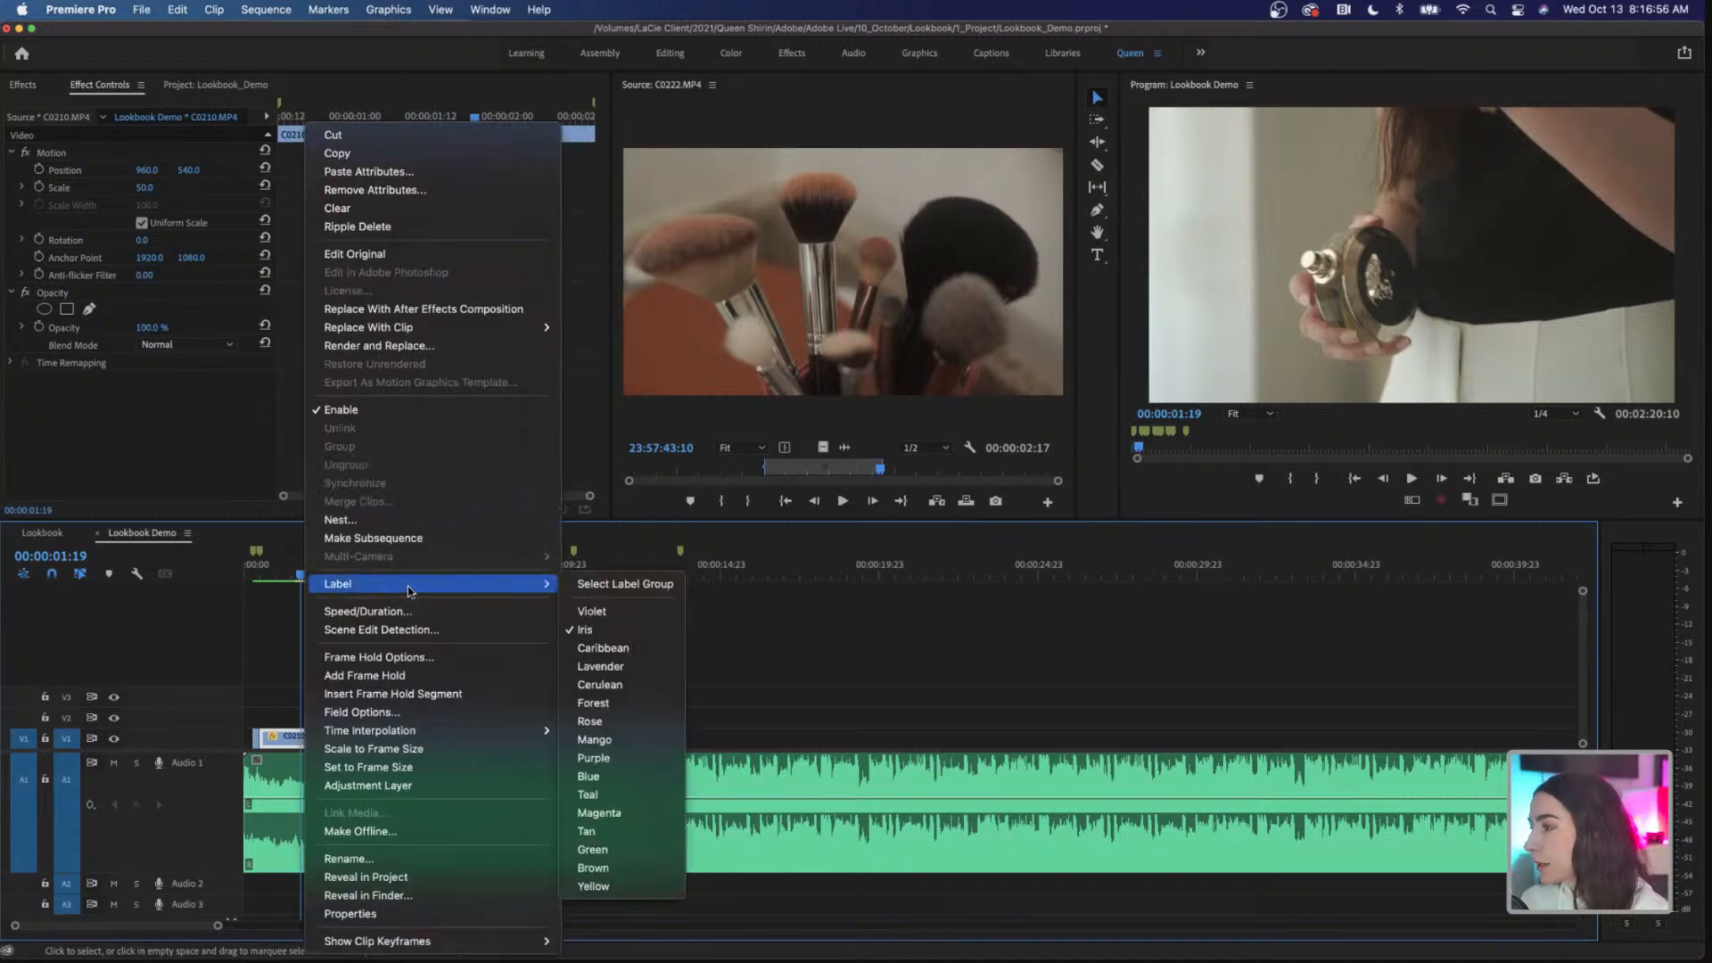
click(590, 585)
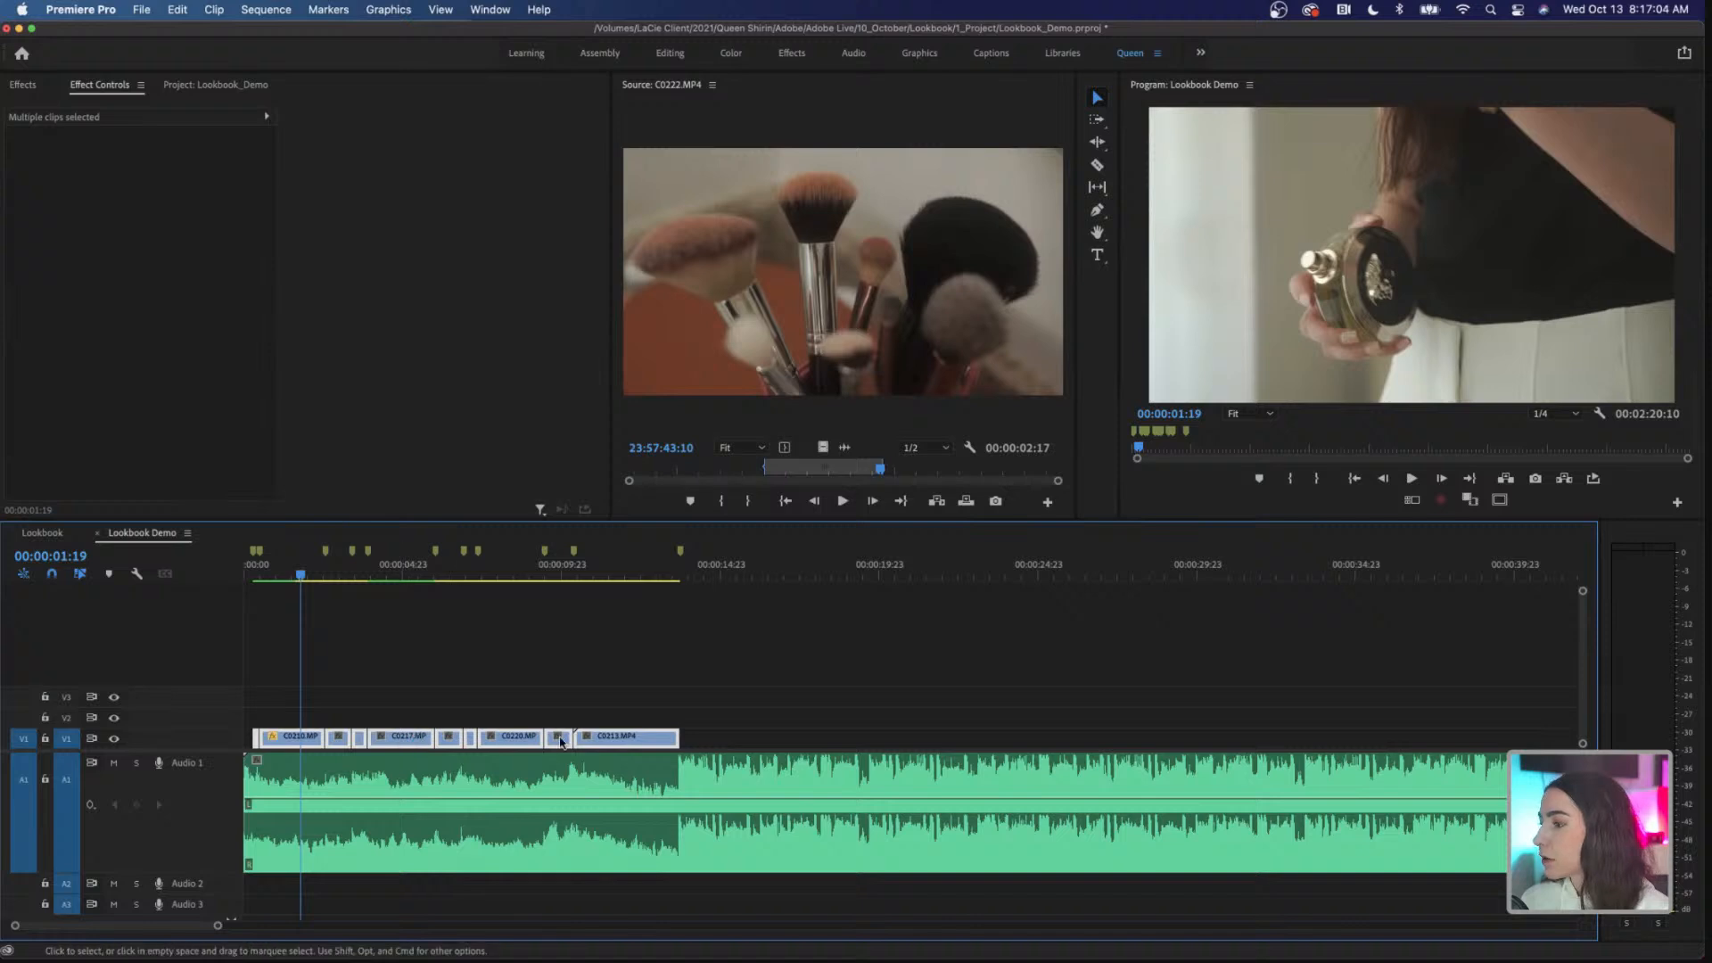
right_click(312, 741)
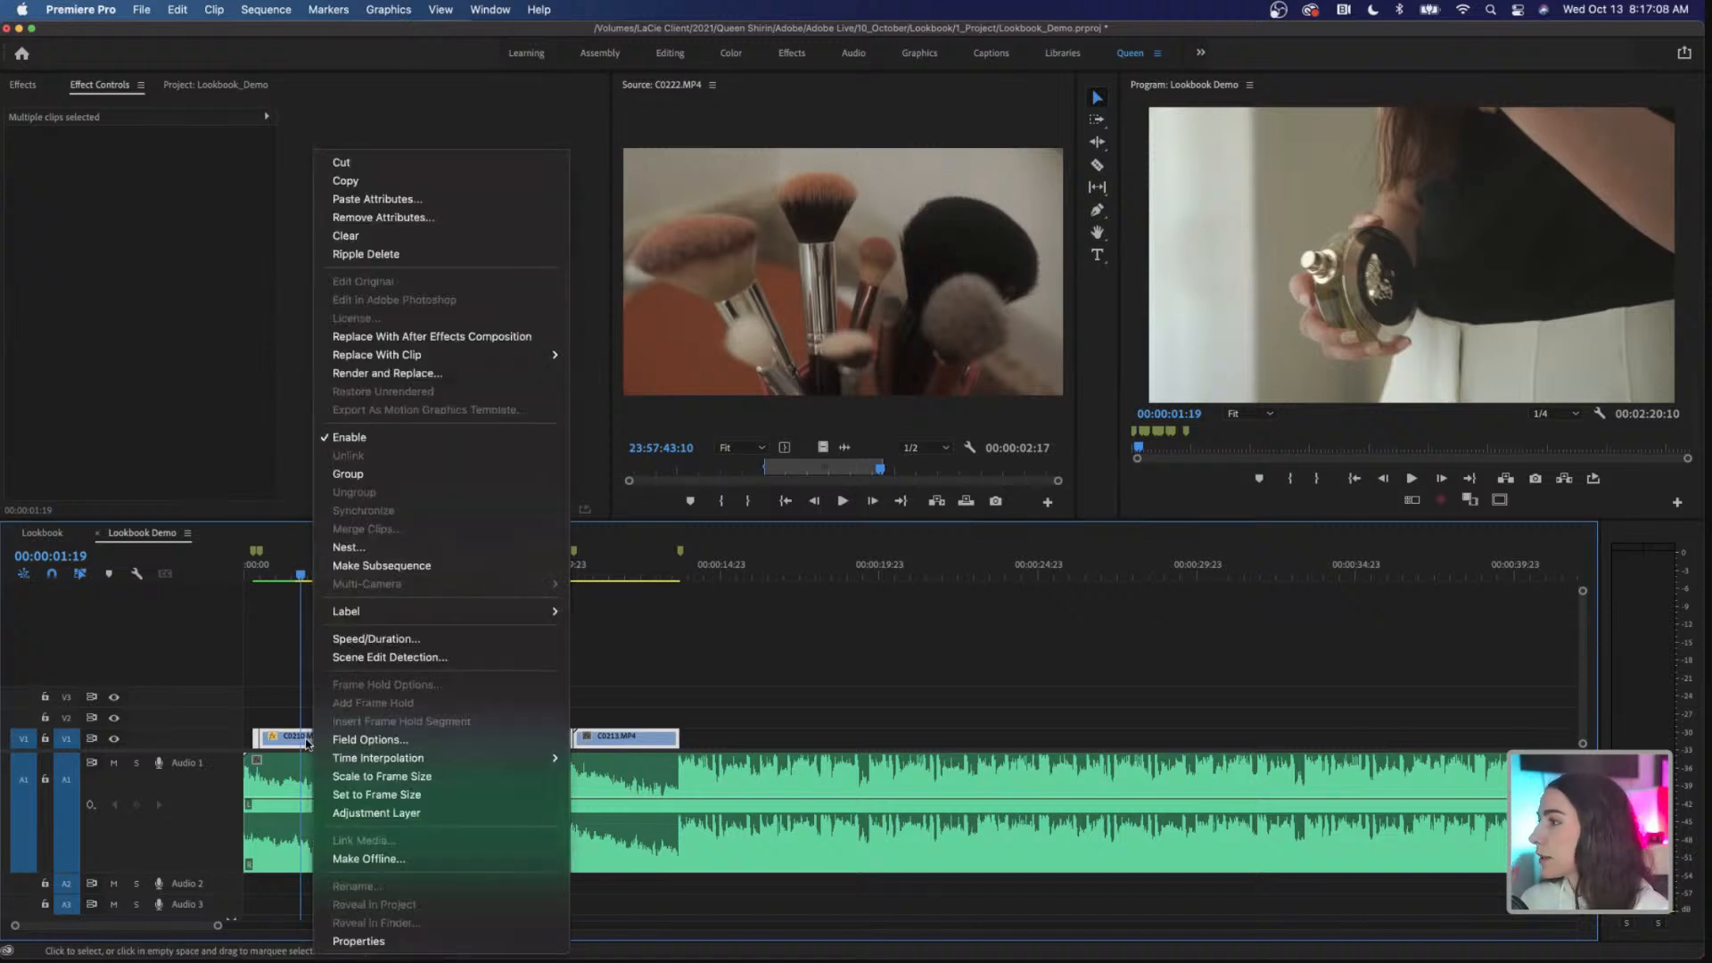
click(476, 201)
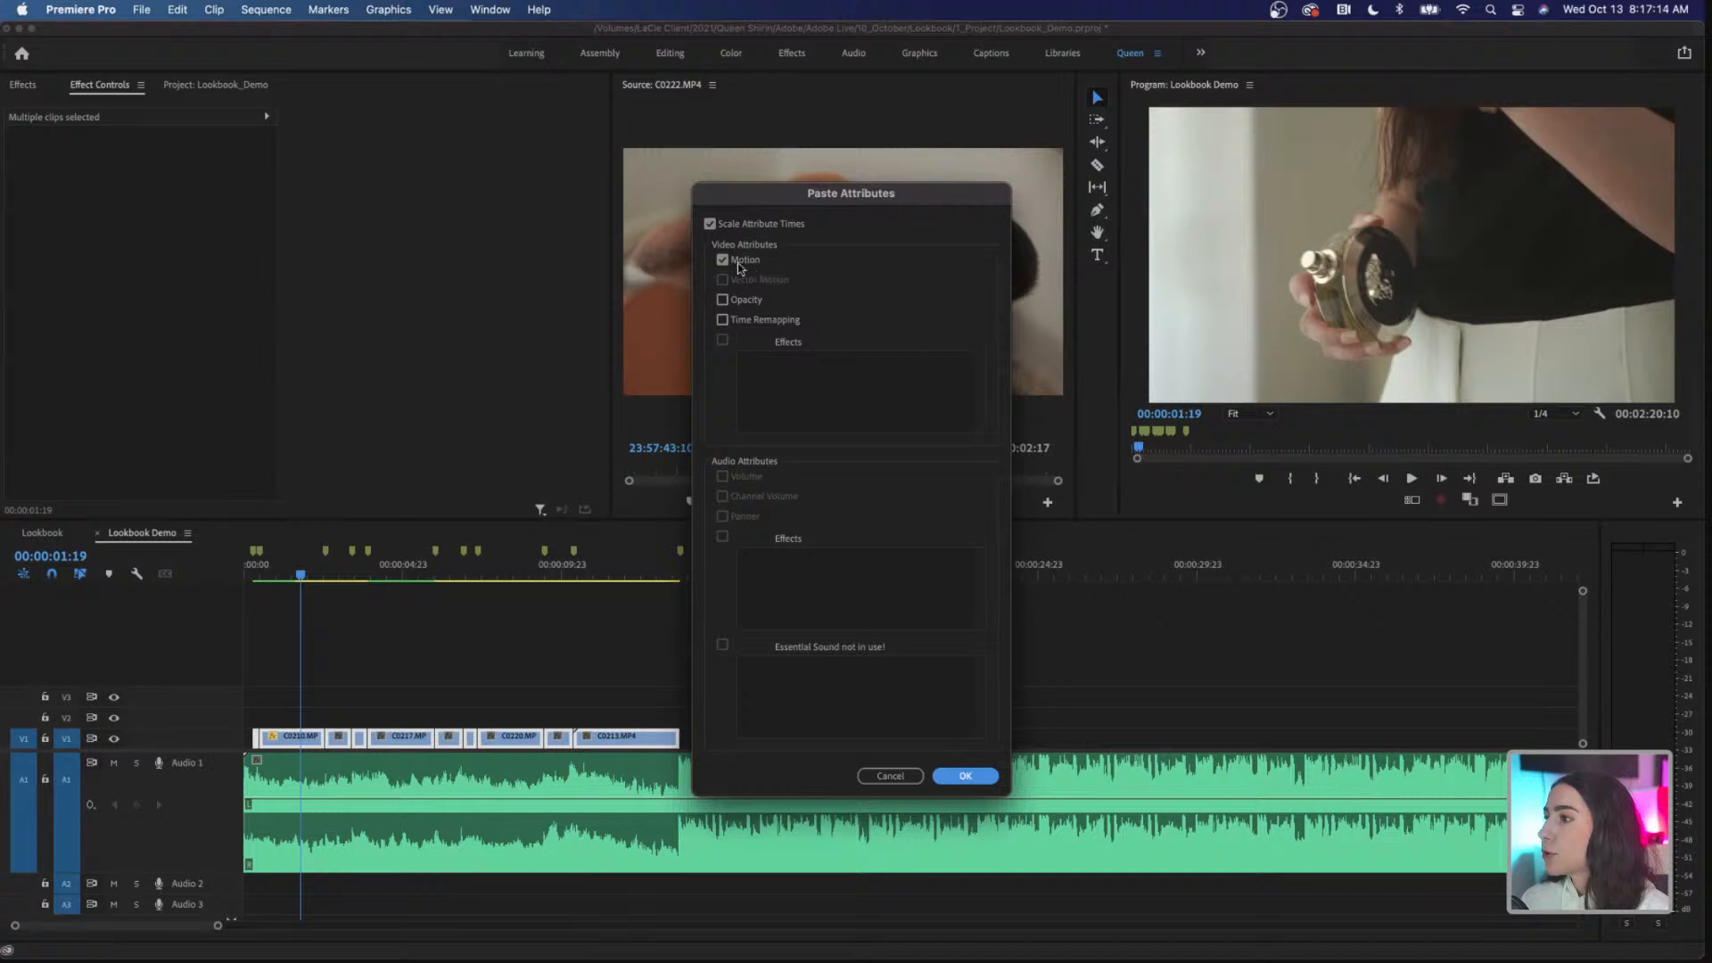
click(965, 776)
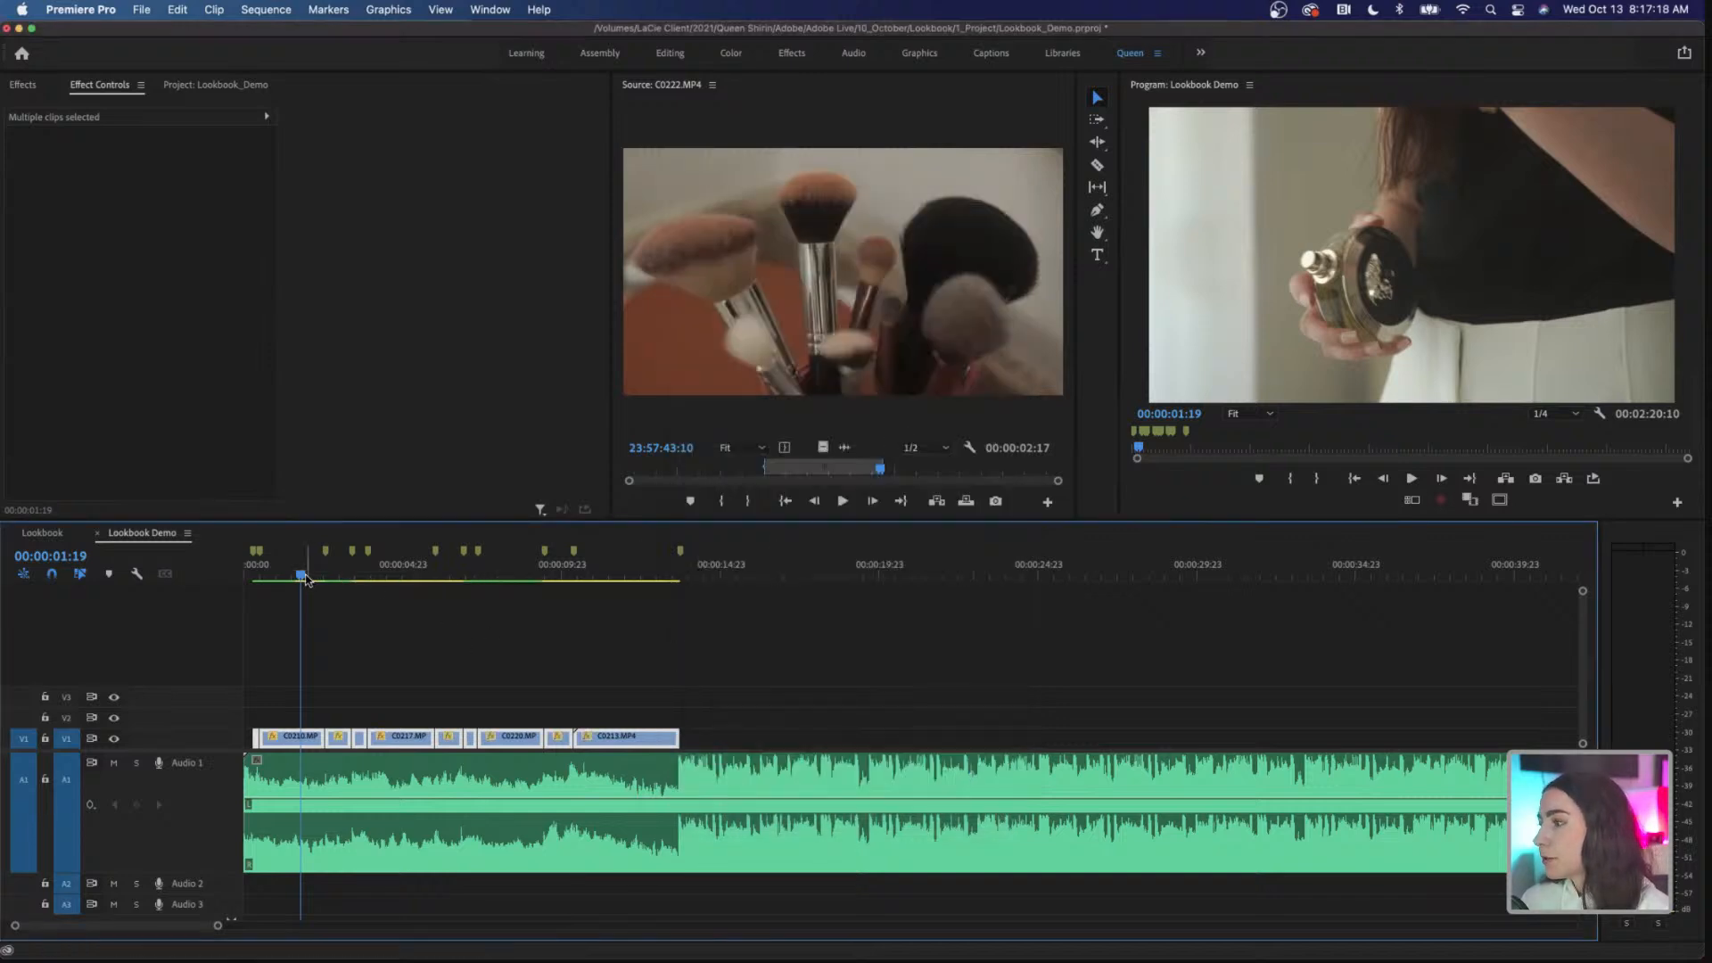
Step: Review the rescaled clips up to 00:00:04:06 and set the Scale of C0217.MP4 on V1 to 100
drag(306, 578, 384, 592)
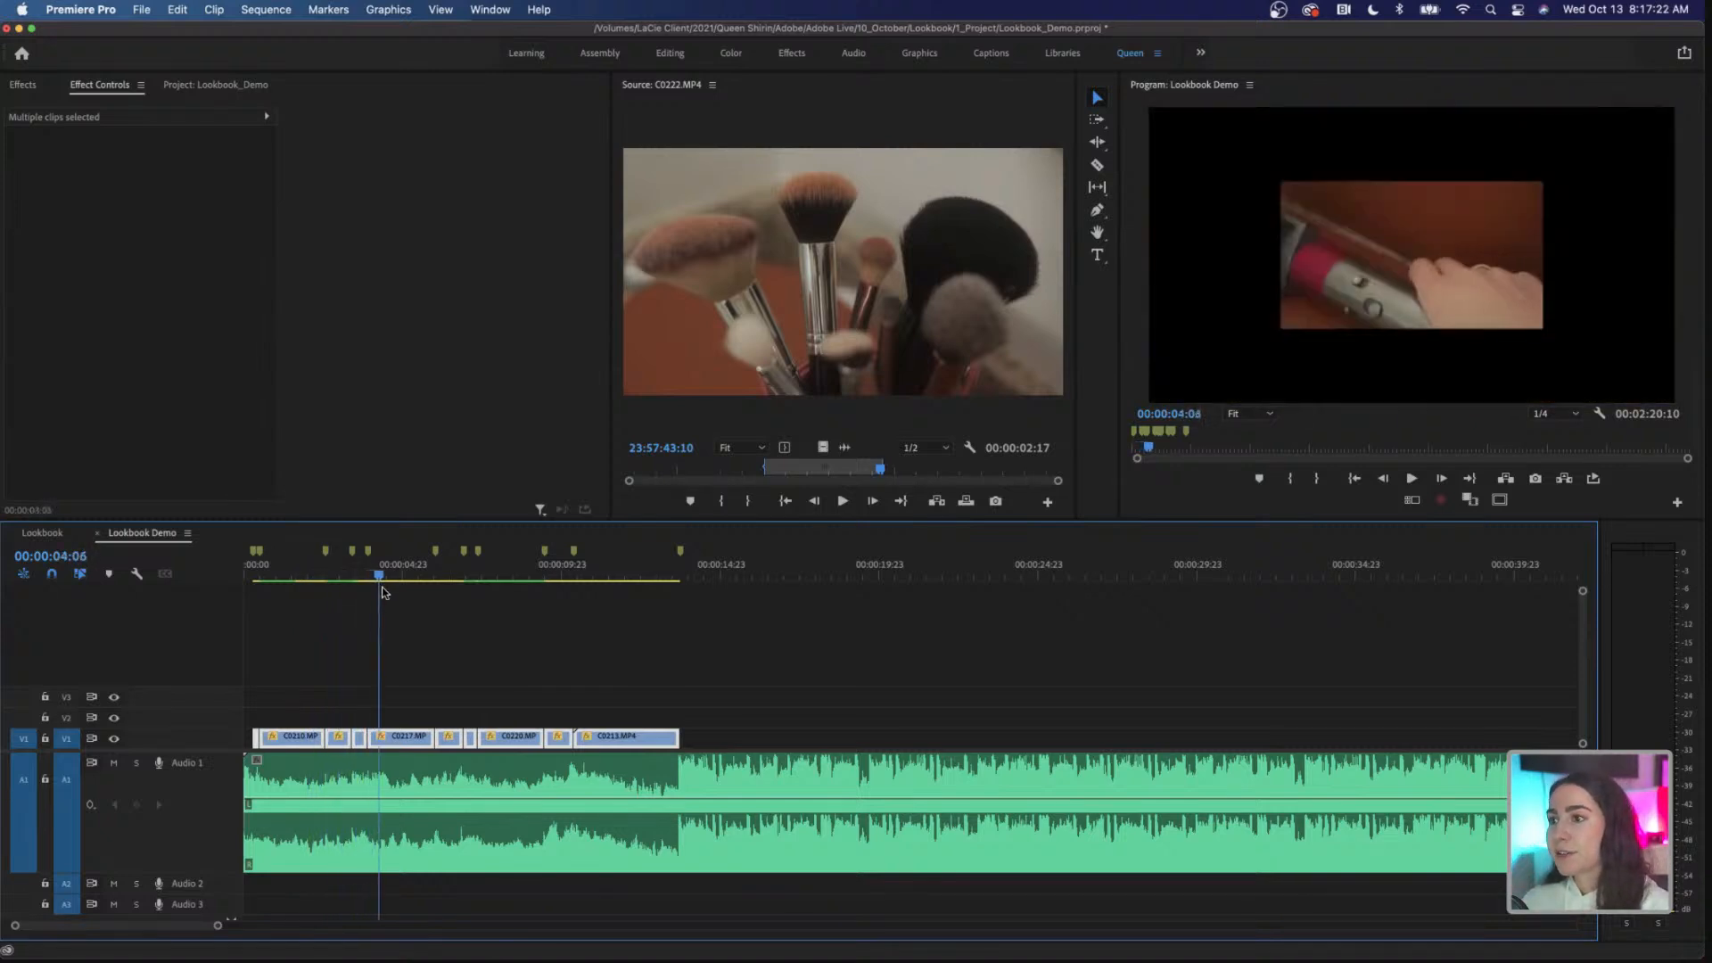
click(414, 709)
click(412, 740)
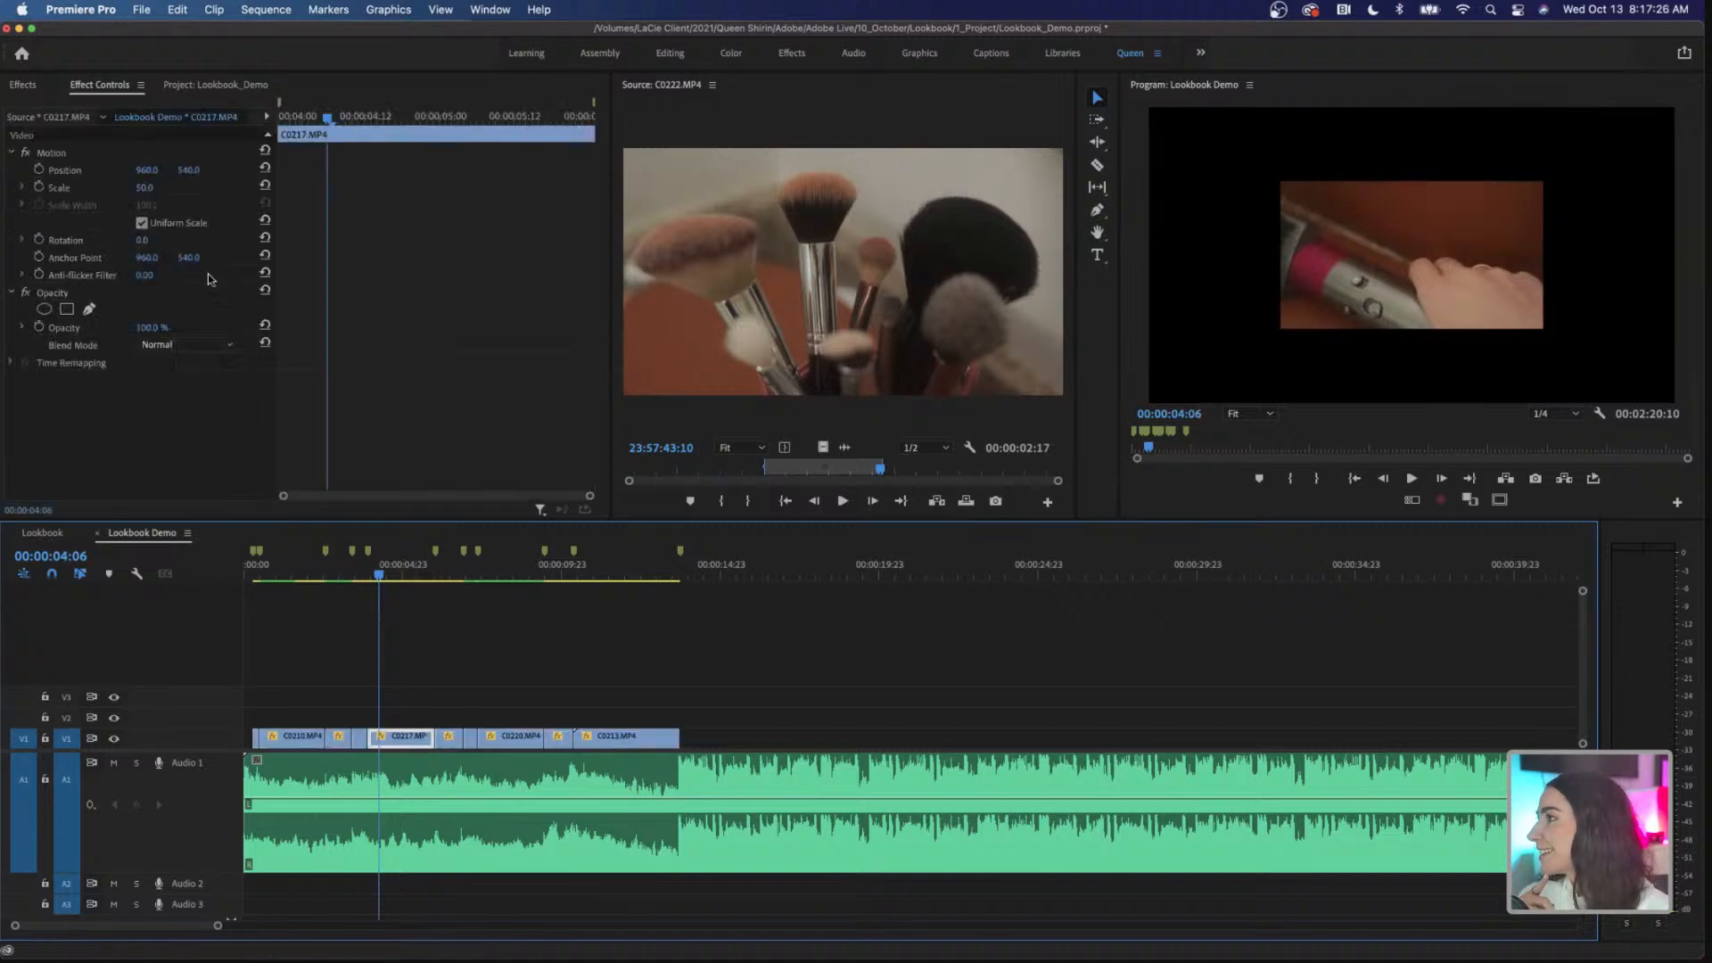
click(149, 188)
text(100)
Step: Set the Scale of the last clip on V1, C0213.MP4, to 100 while viewing it at 00:00:11:03
drag(556, 591, 605, 601)
click(624, 738)
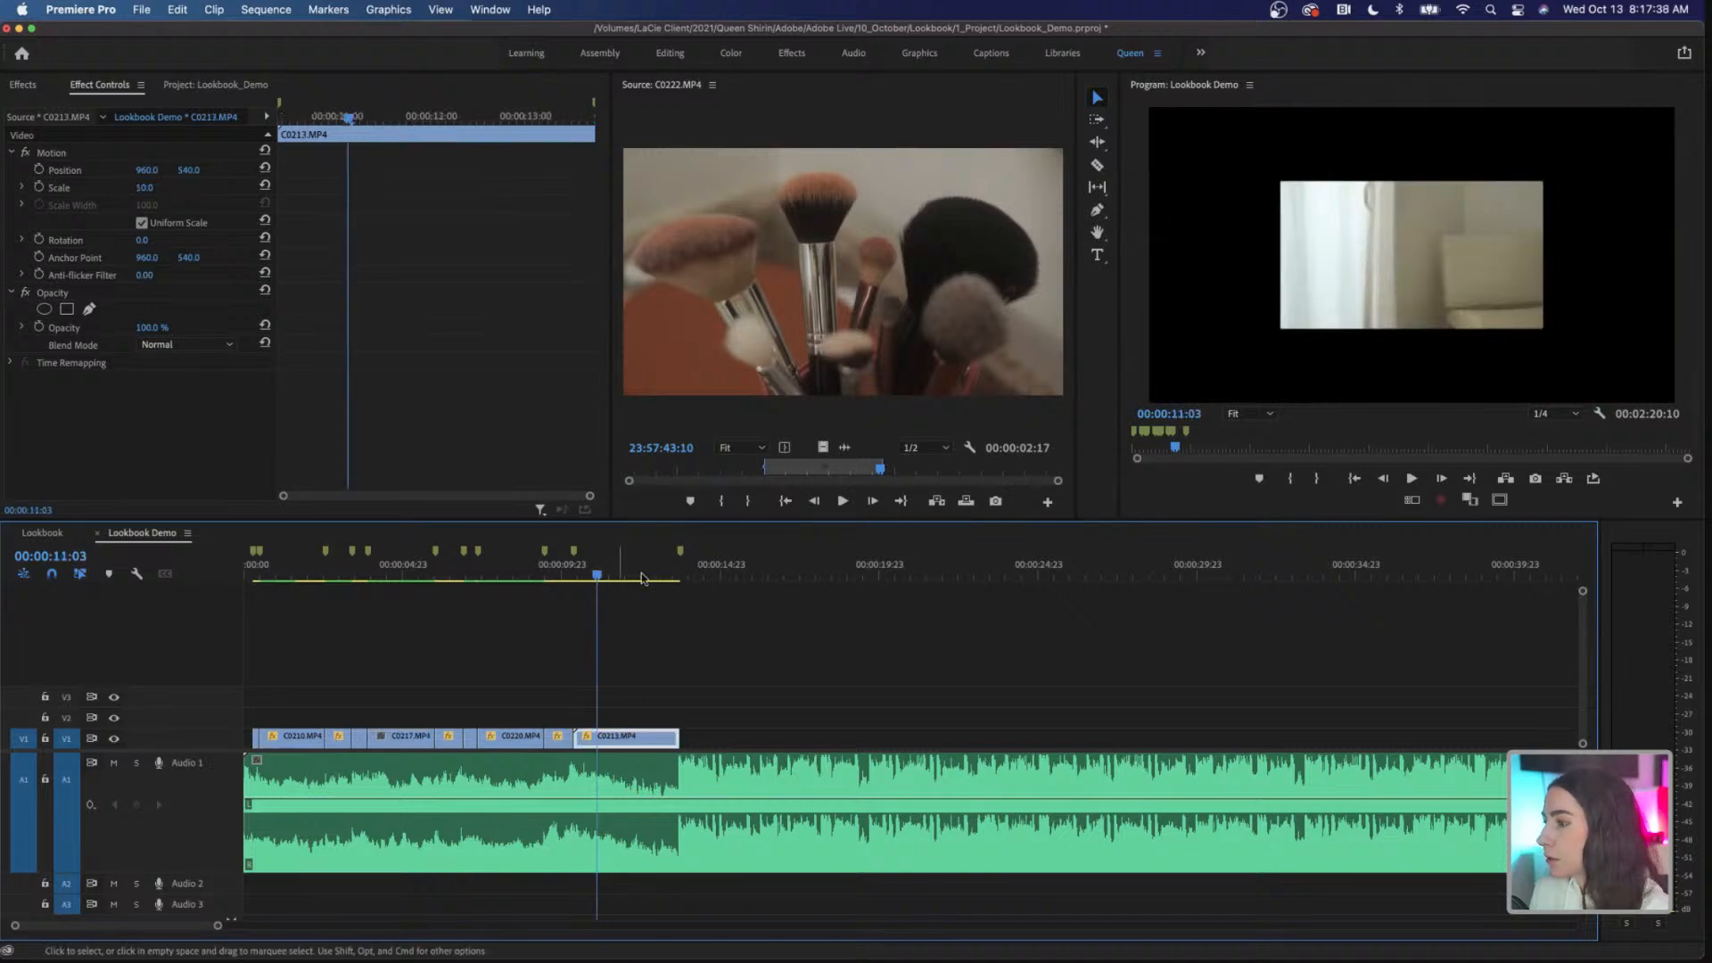
click(148, 188)
text(1)
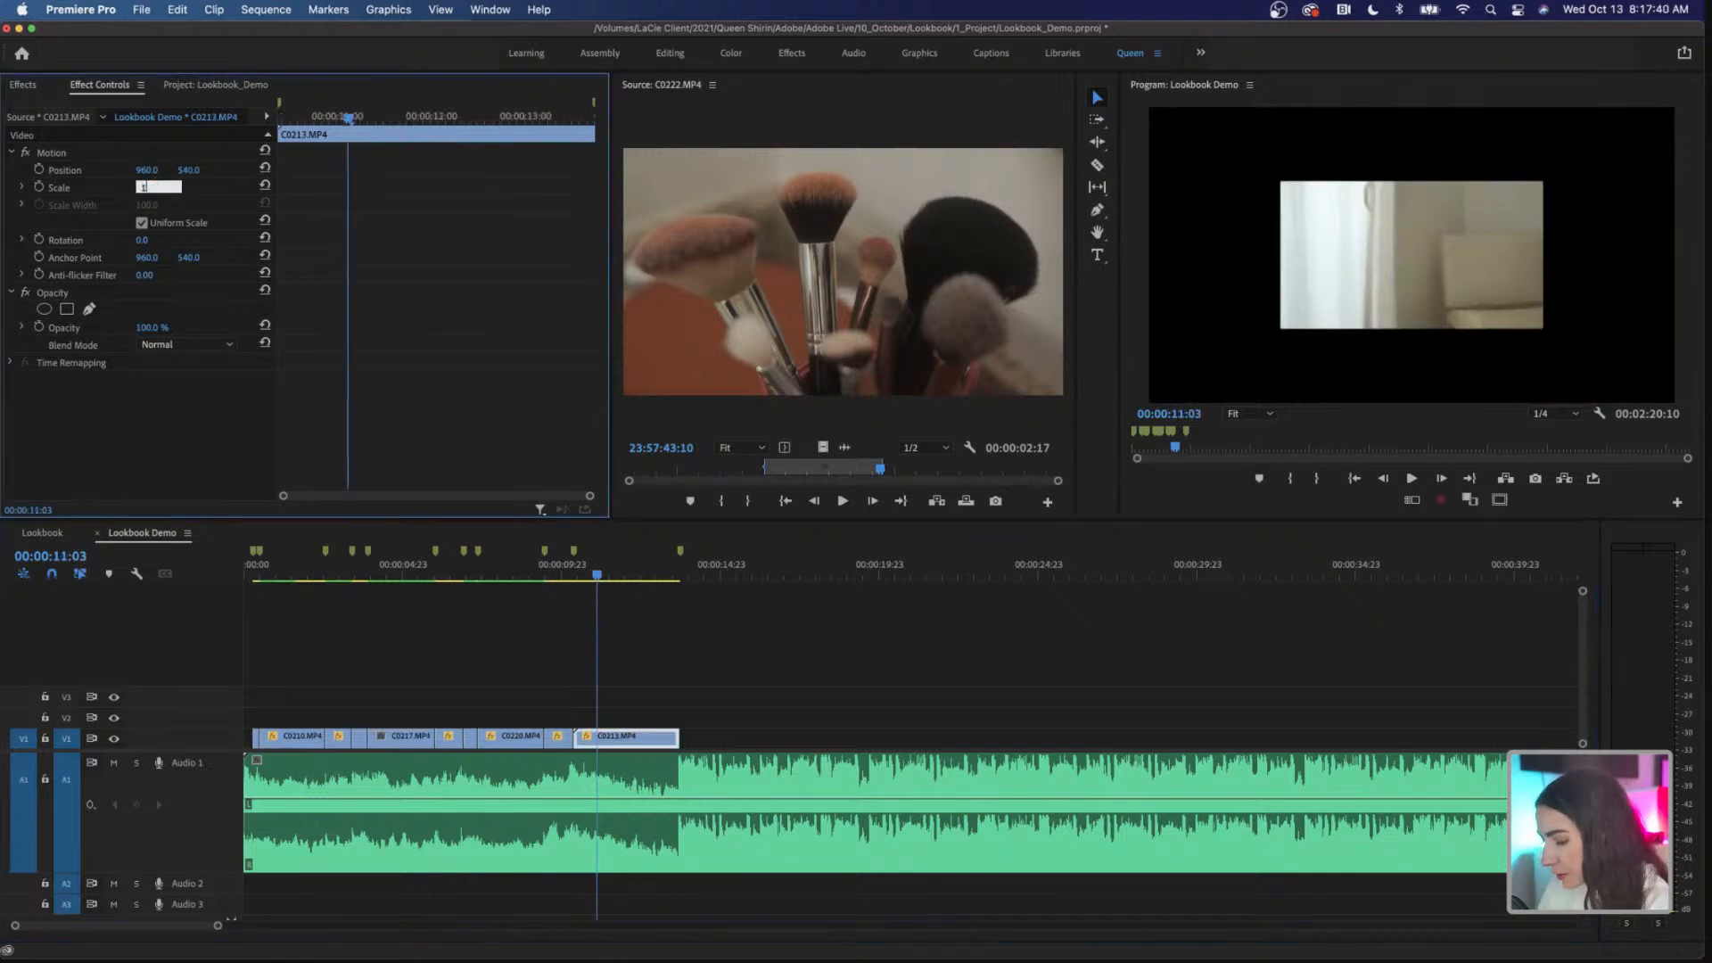
text(00)
key(Return)
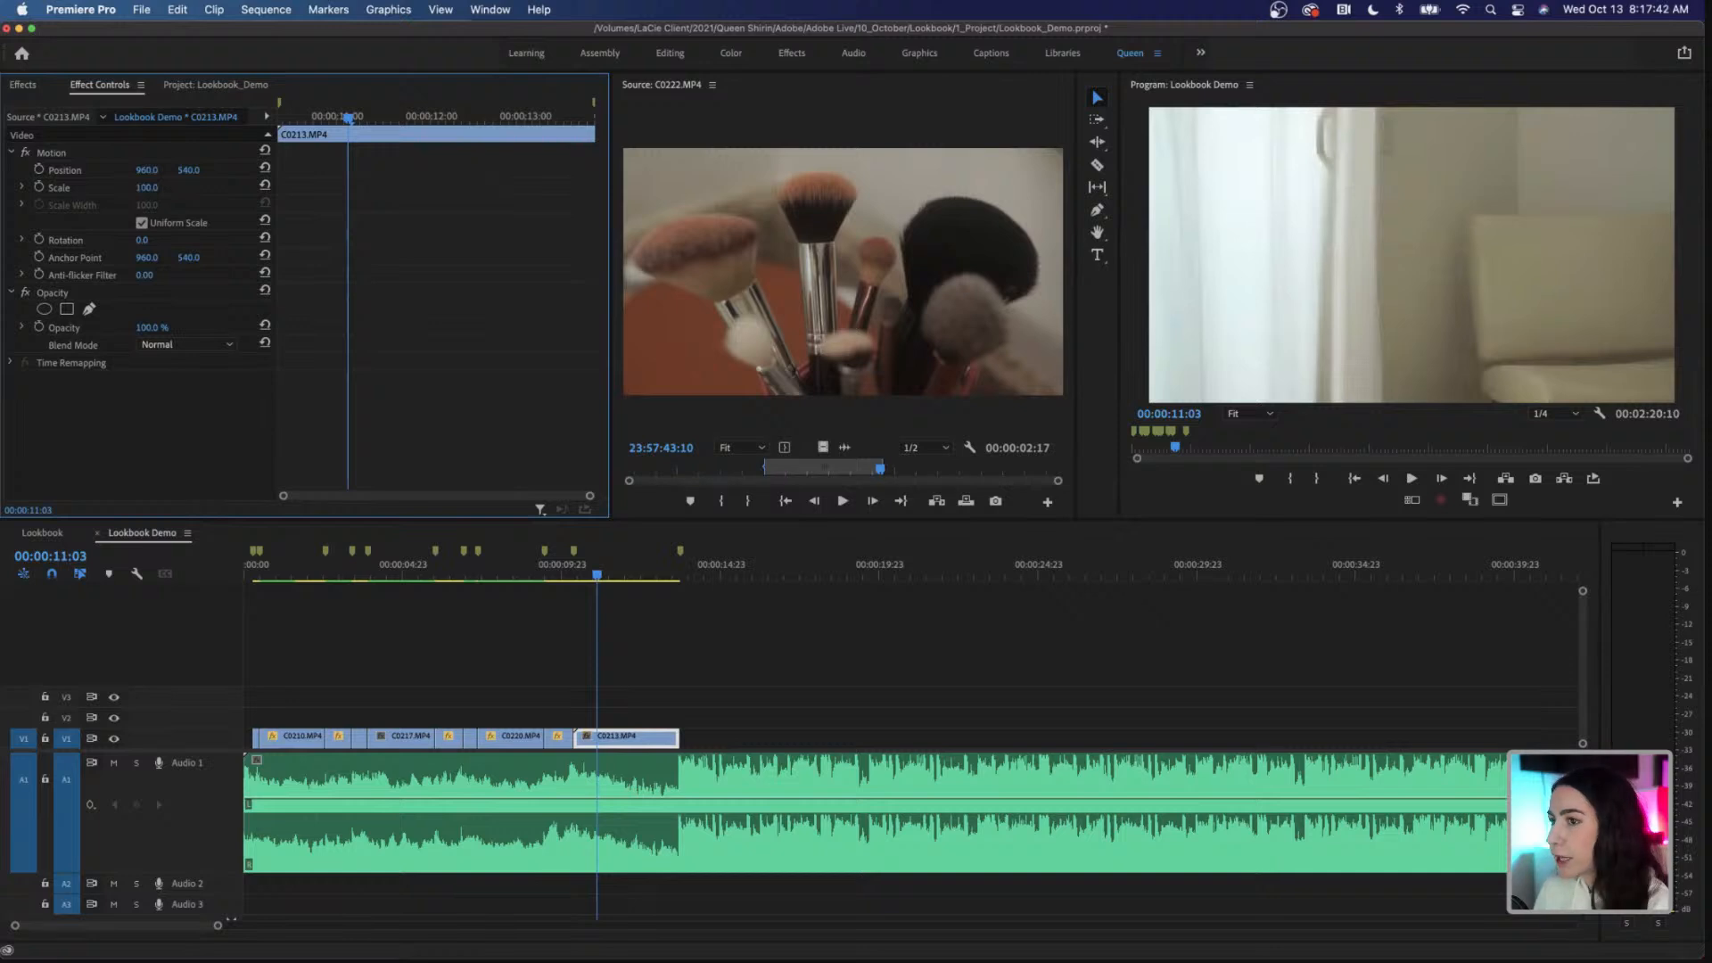
Step: Set the Scale of the very short first clip on V1 to 100 while viewing it at 00:00:00:09
click(293, 576)
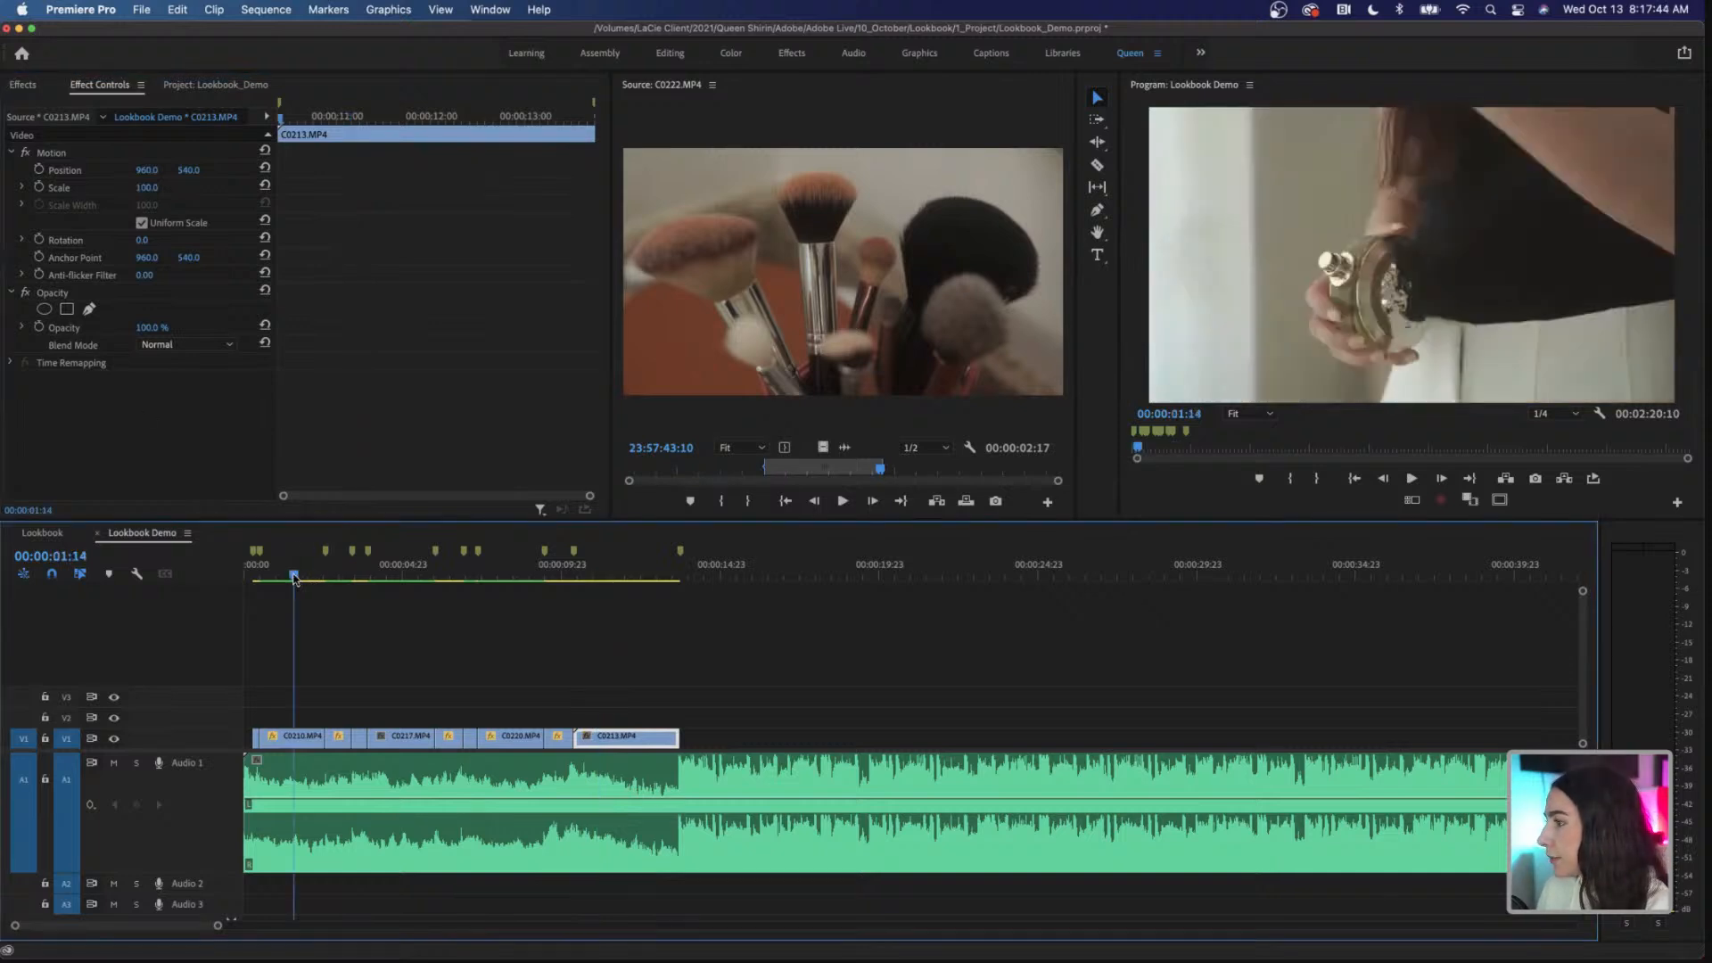
drag(293, 577, 256, 579)
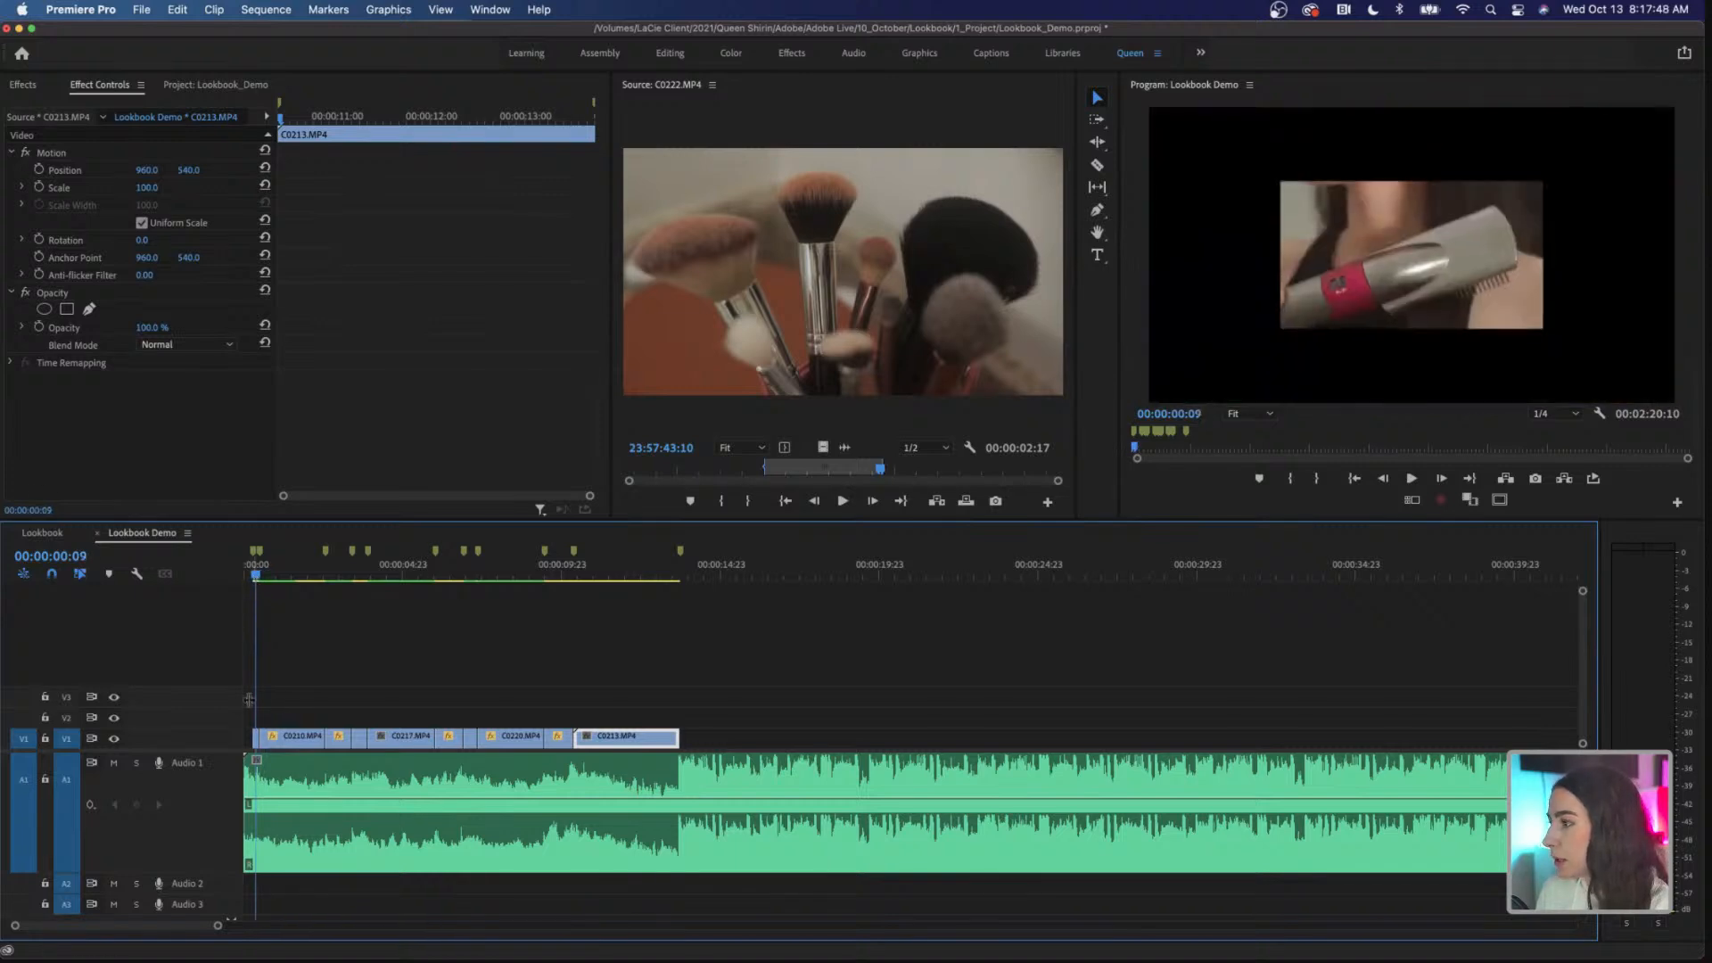
click(254, 737)
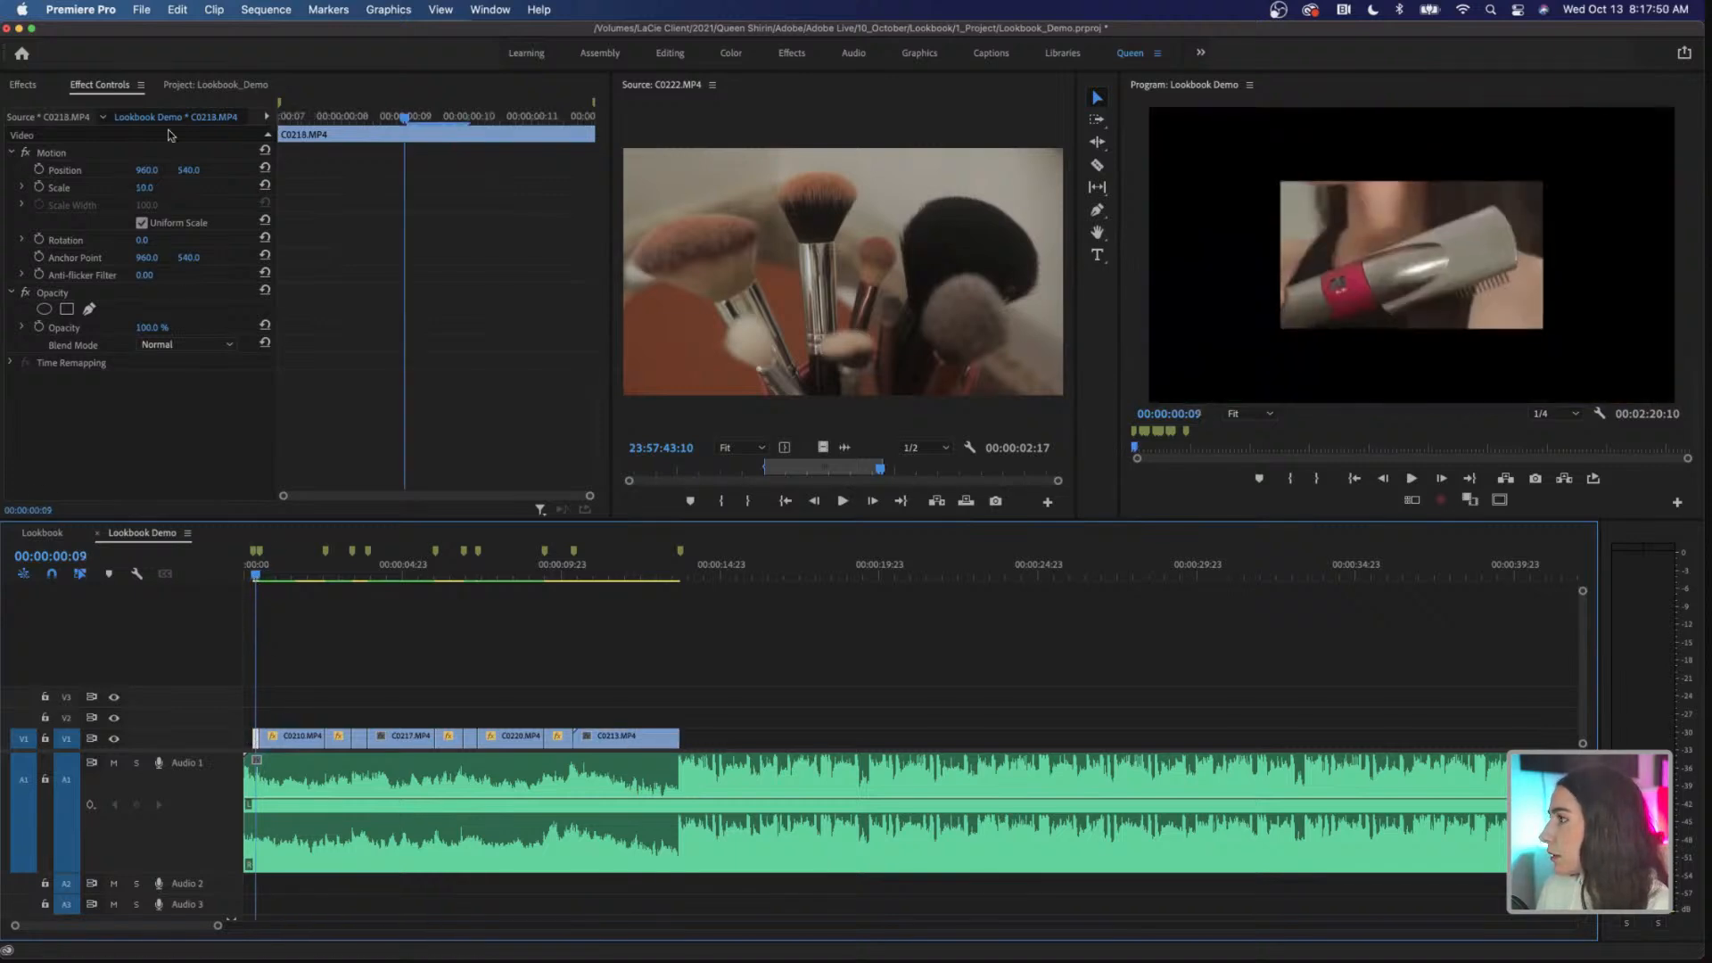
click(147, 187)
text(100)
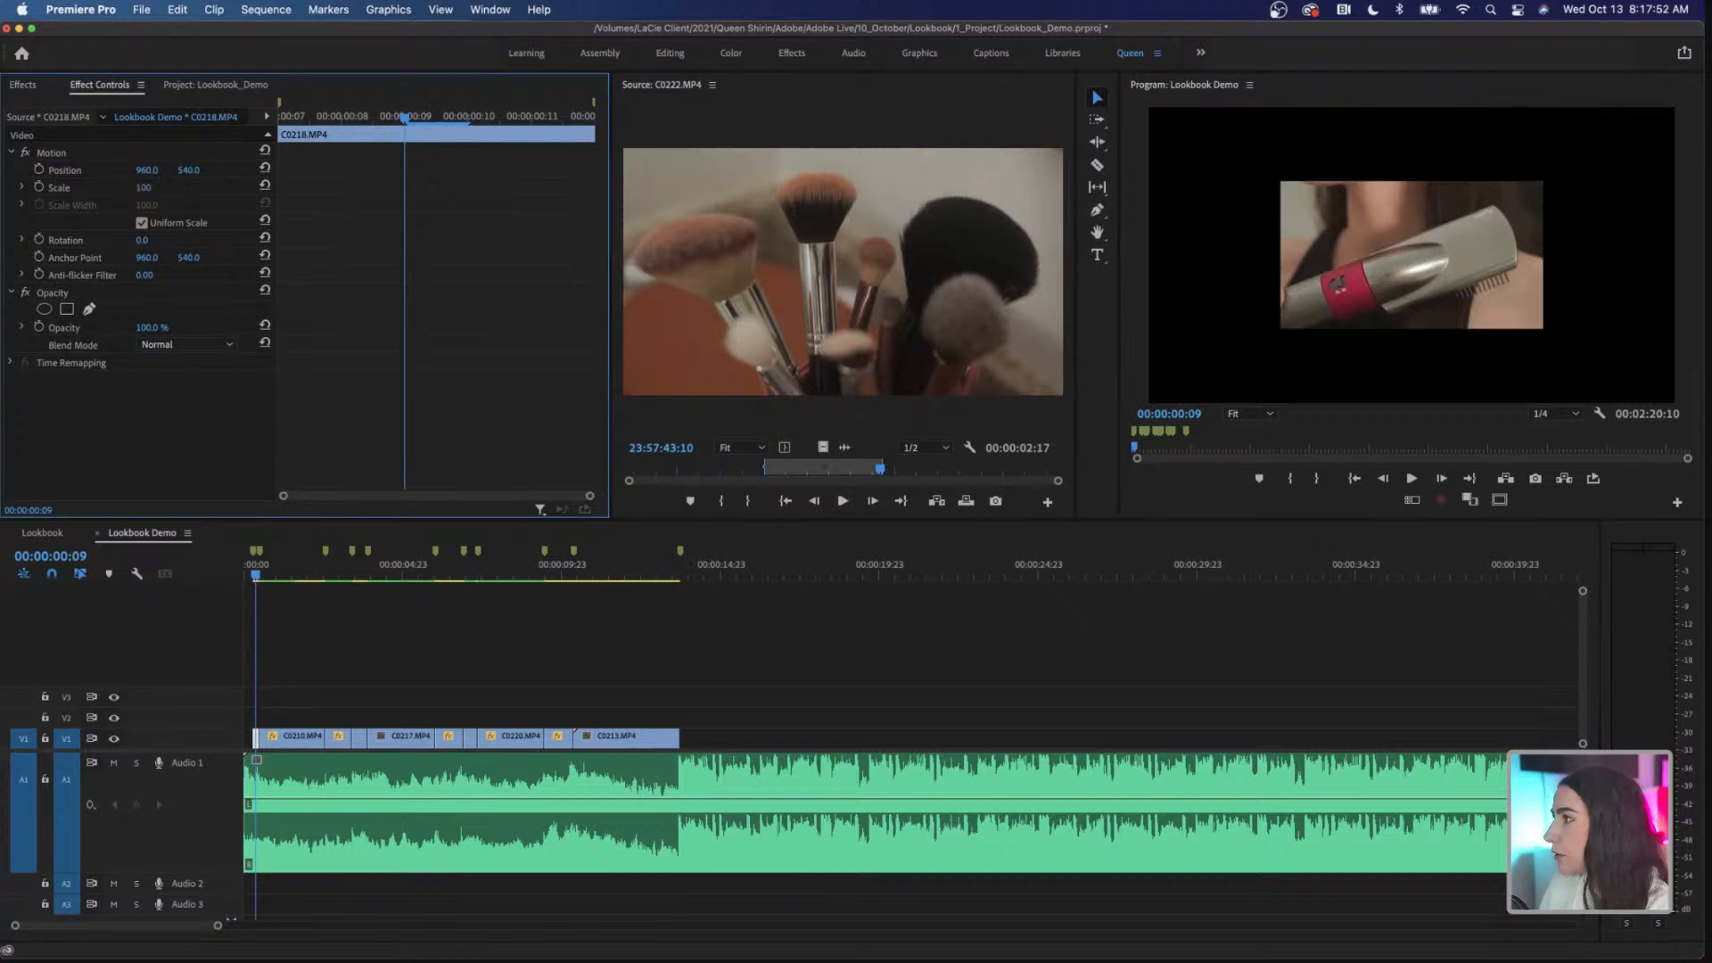
key(Return)
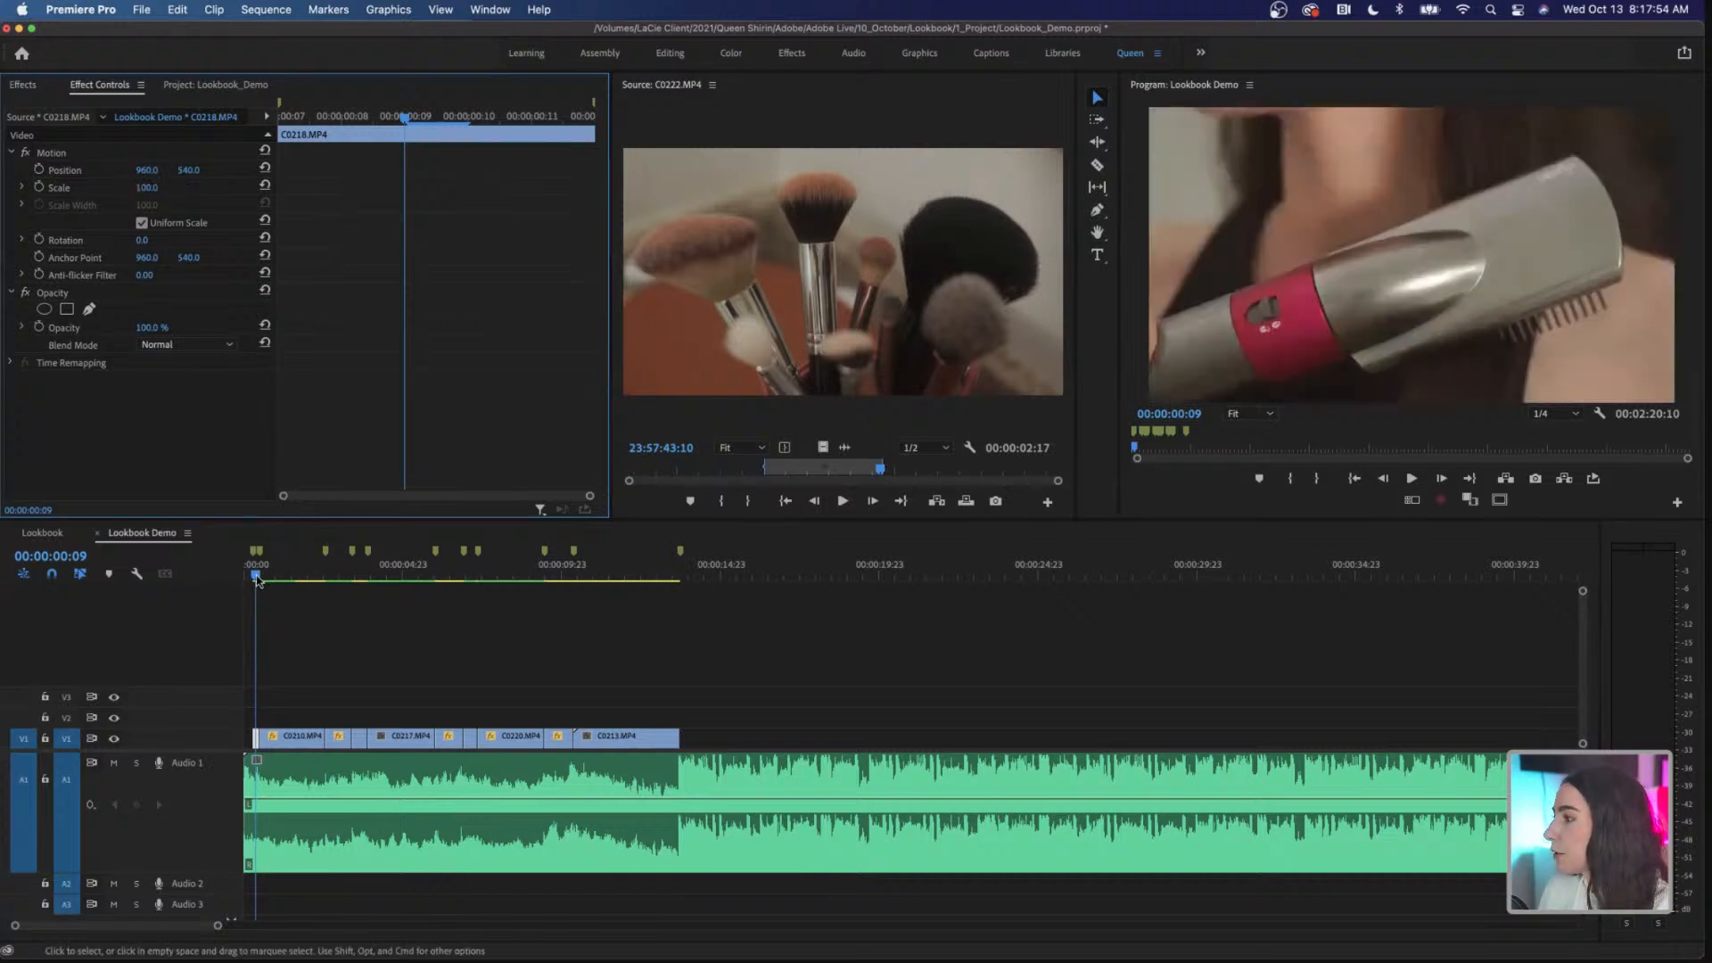
Step: View the opening frames of the finished Lookbook sequence, and return to the Lookbook Demo sequence
click(42, 532)
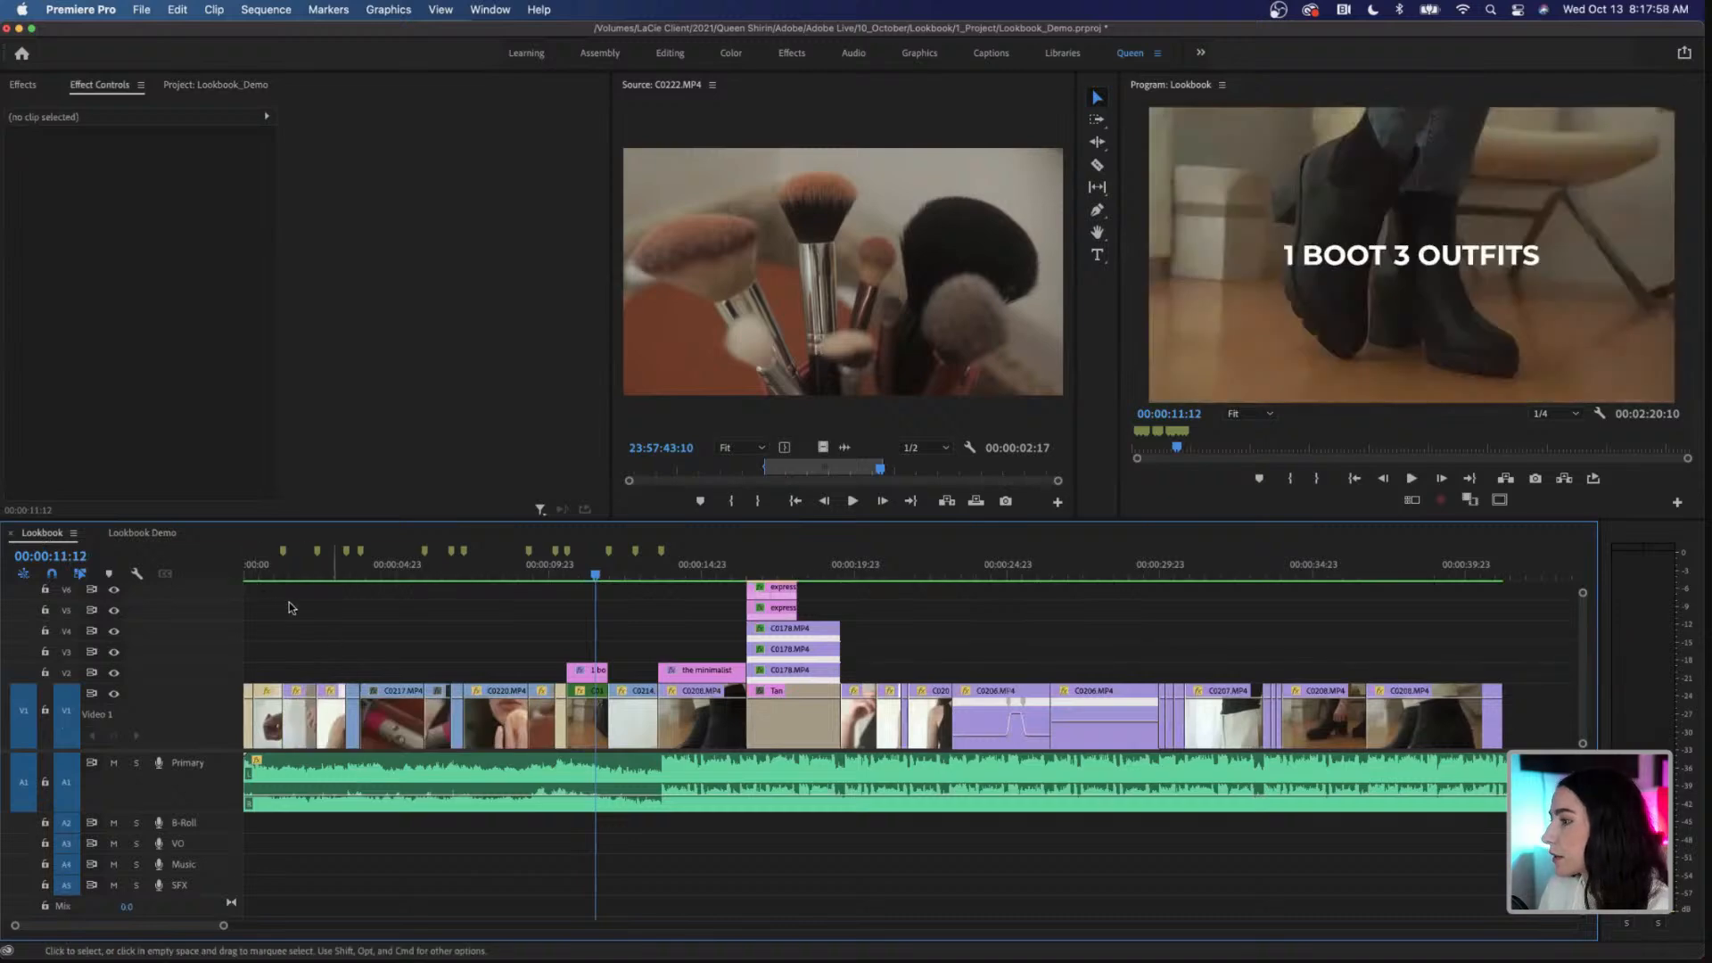
click(252, 573)
click(247, 576)
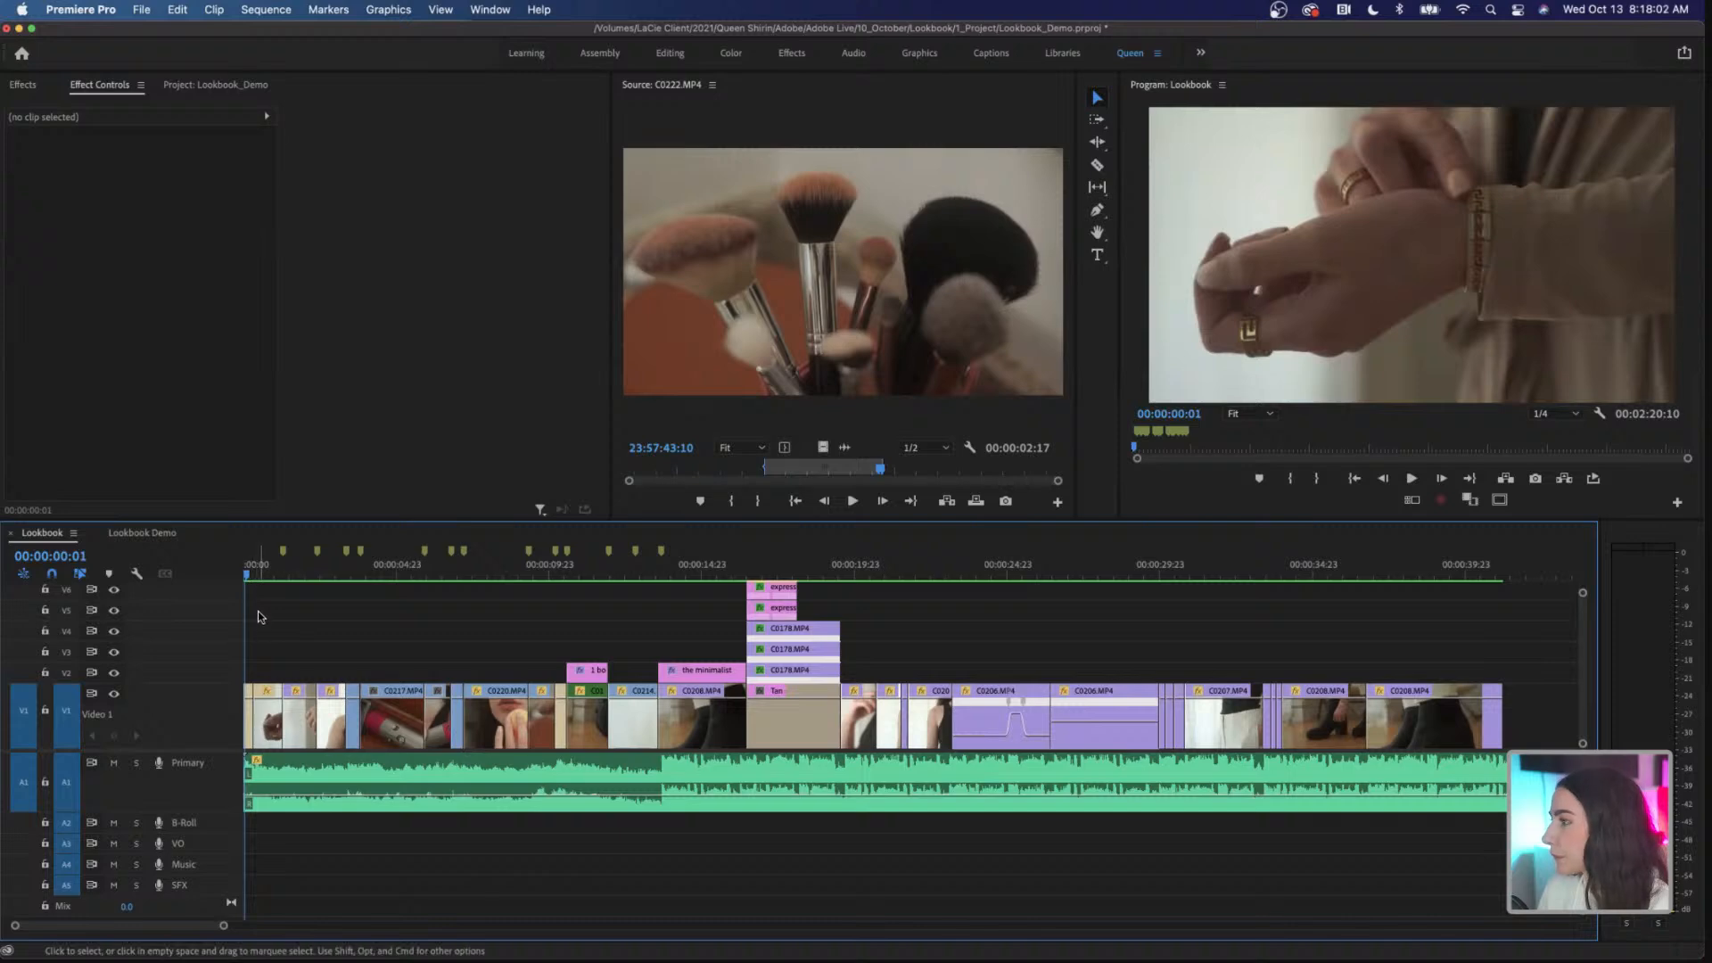
click(147, 533)
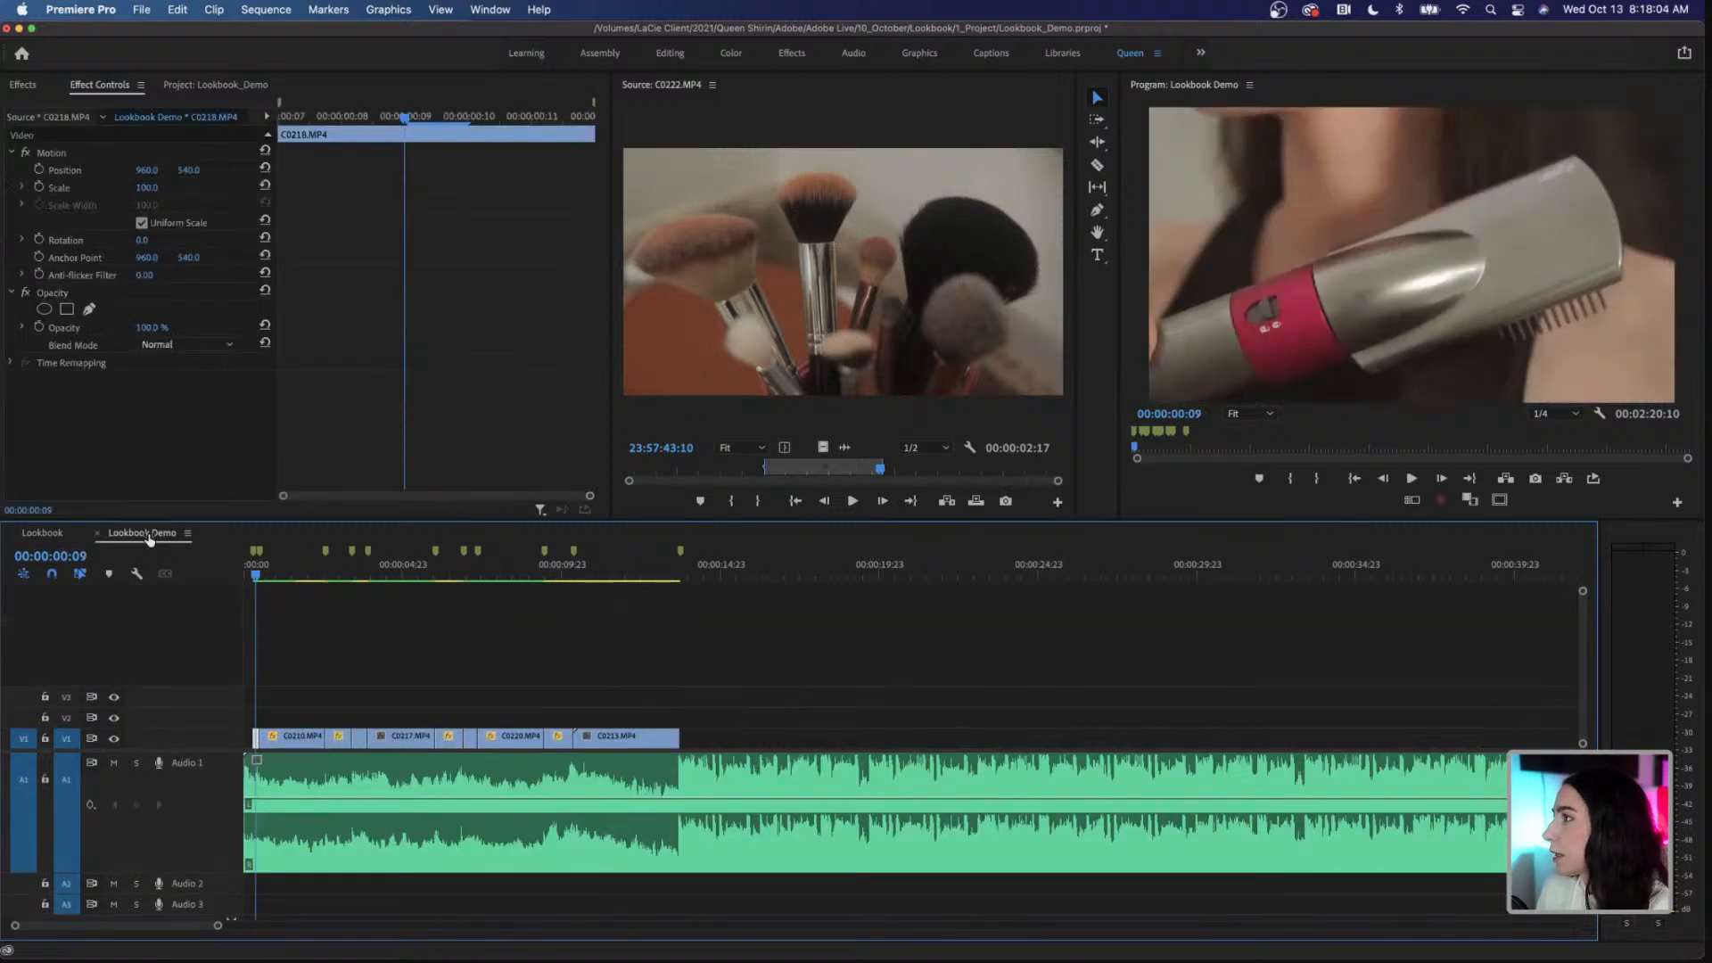
Step: Collapse the B-Roll bin and preview C0195.MP4 and C0197.MP4 from the Outfit 2 bin in the Source monitor
click(212, 85)
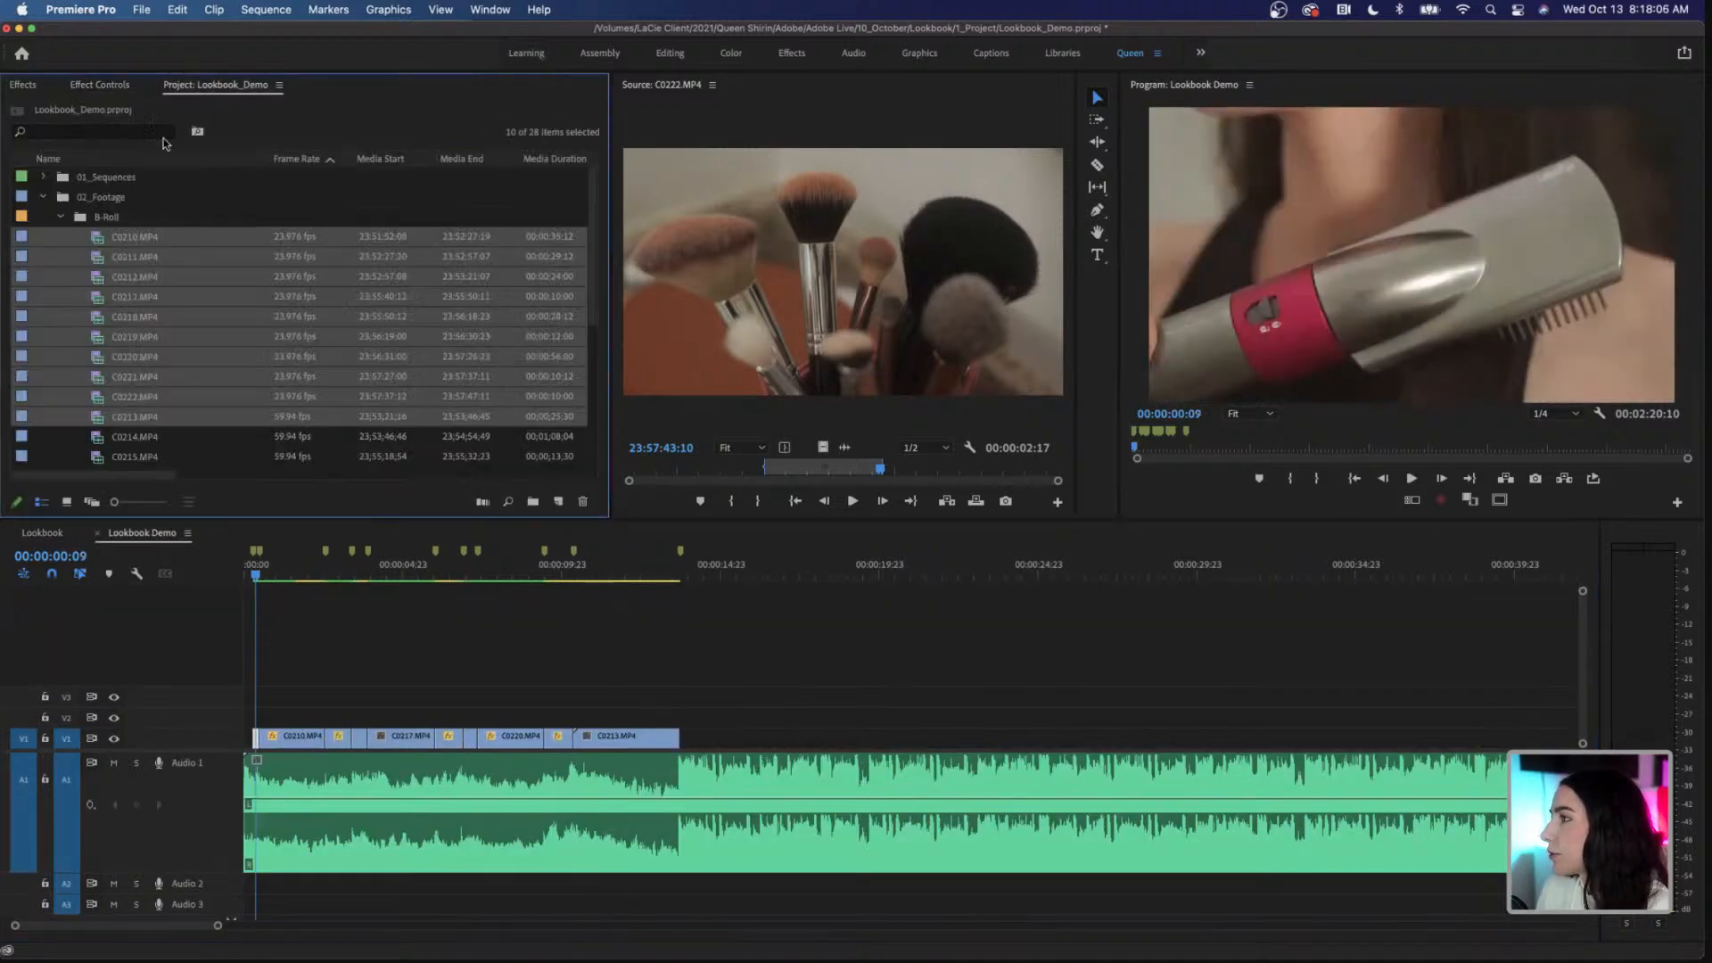
click(59, 217)
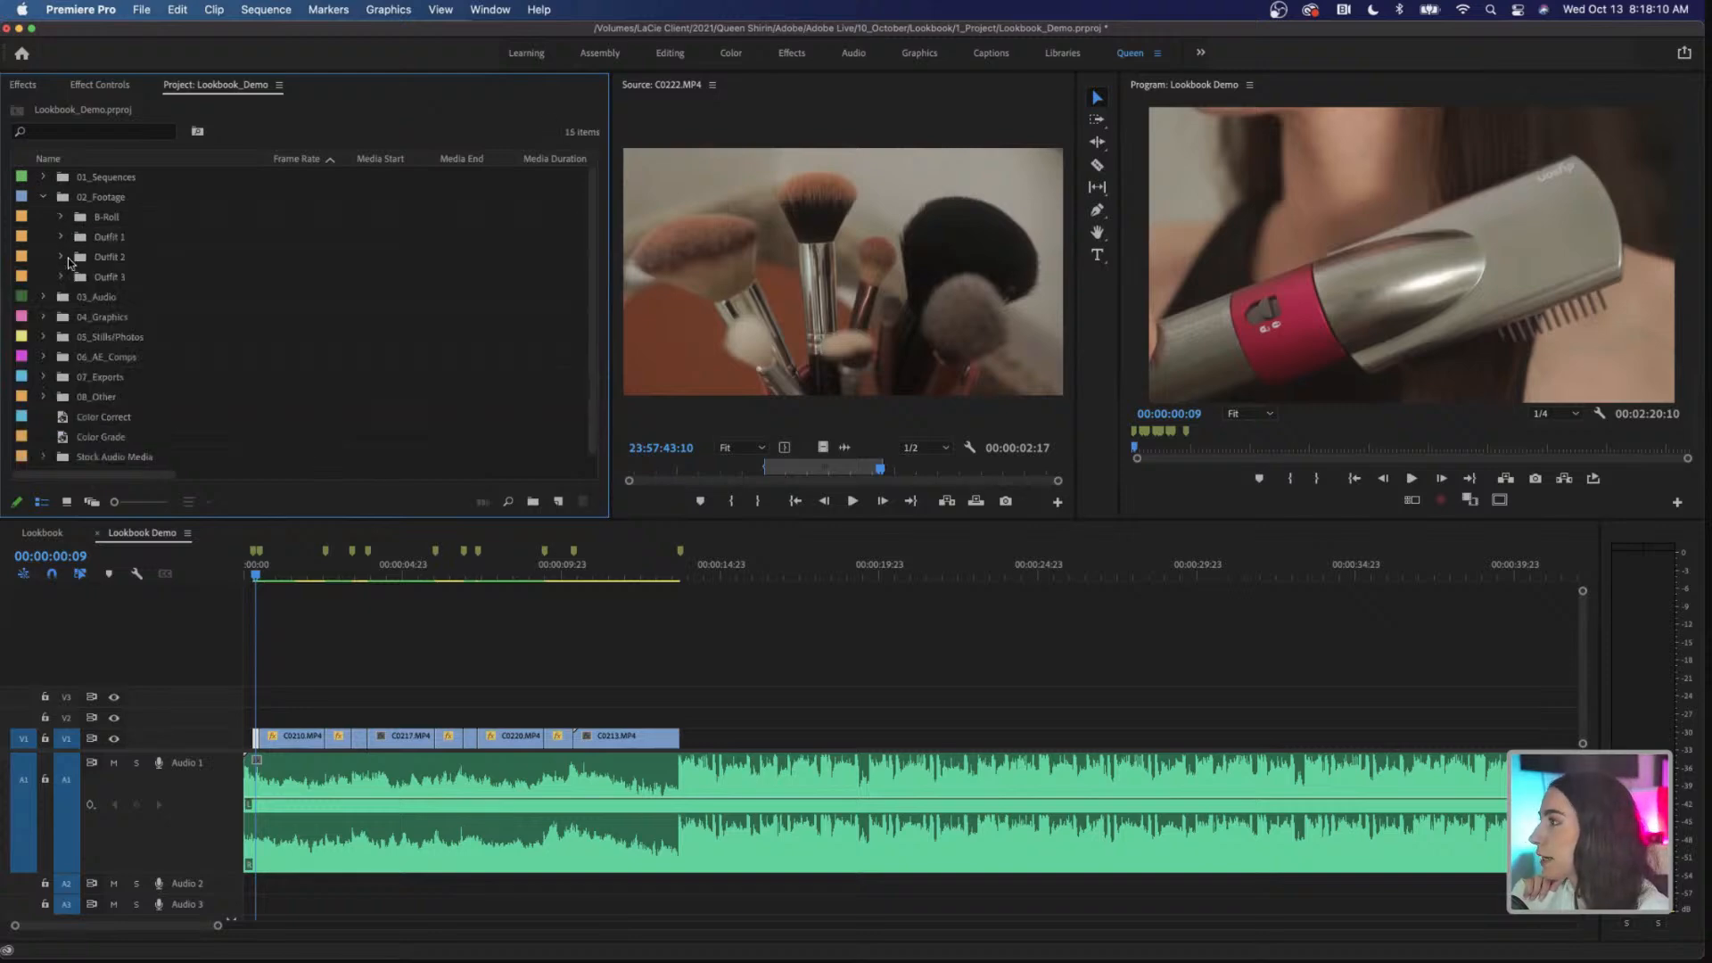
click(61, 257)
double_click(148, 337)
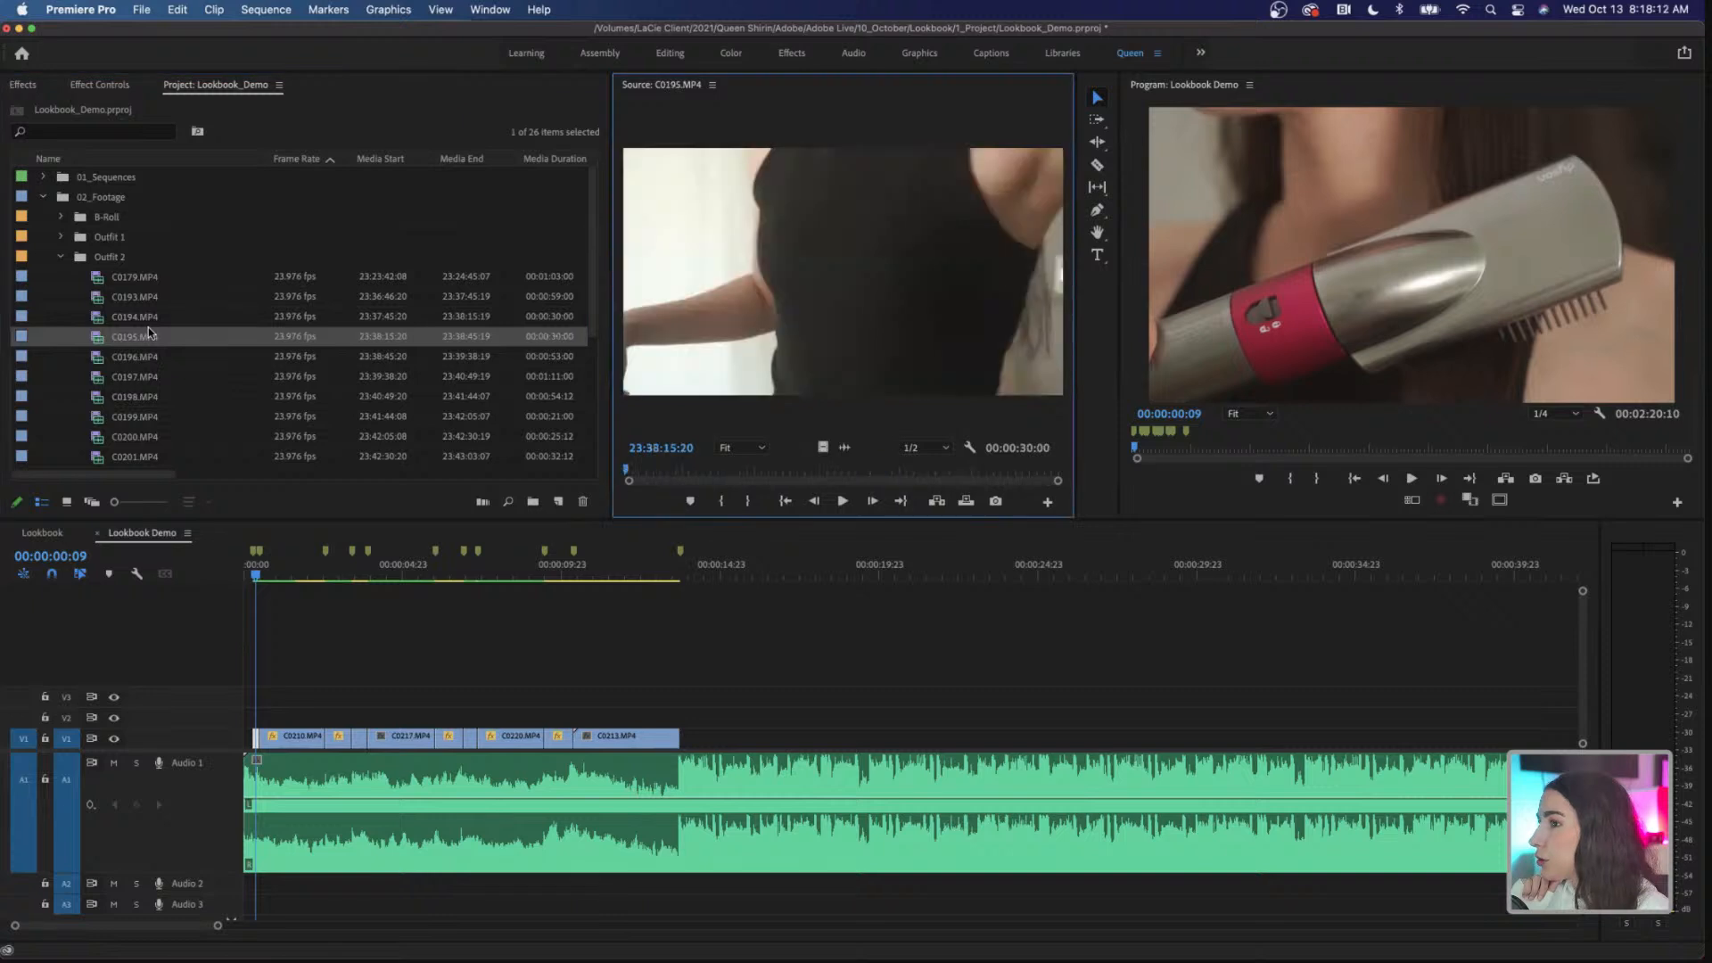
click(148, 338)
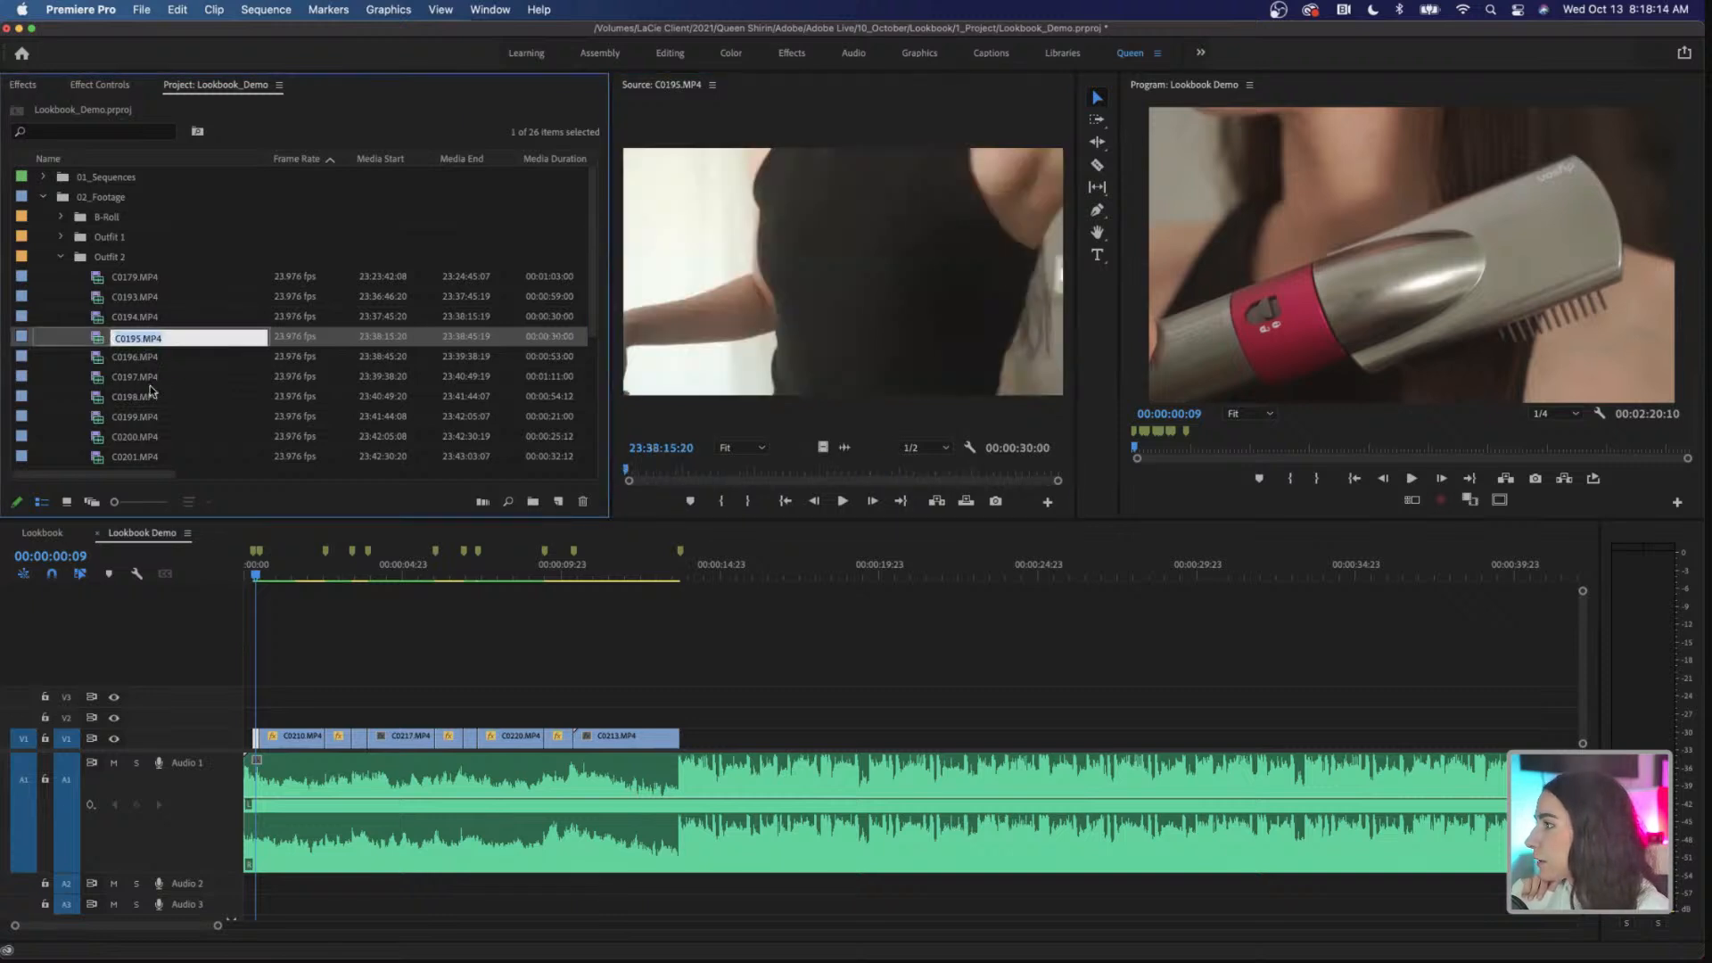
double_click(142, 376)
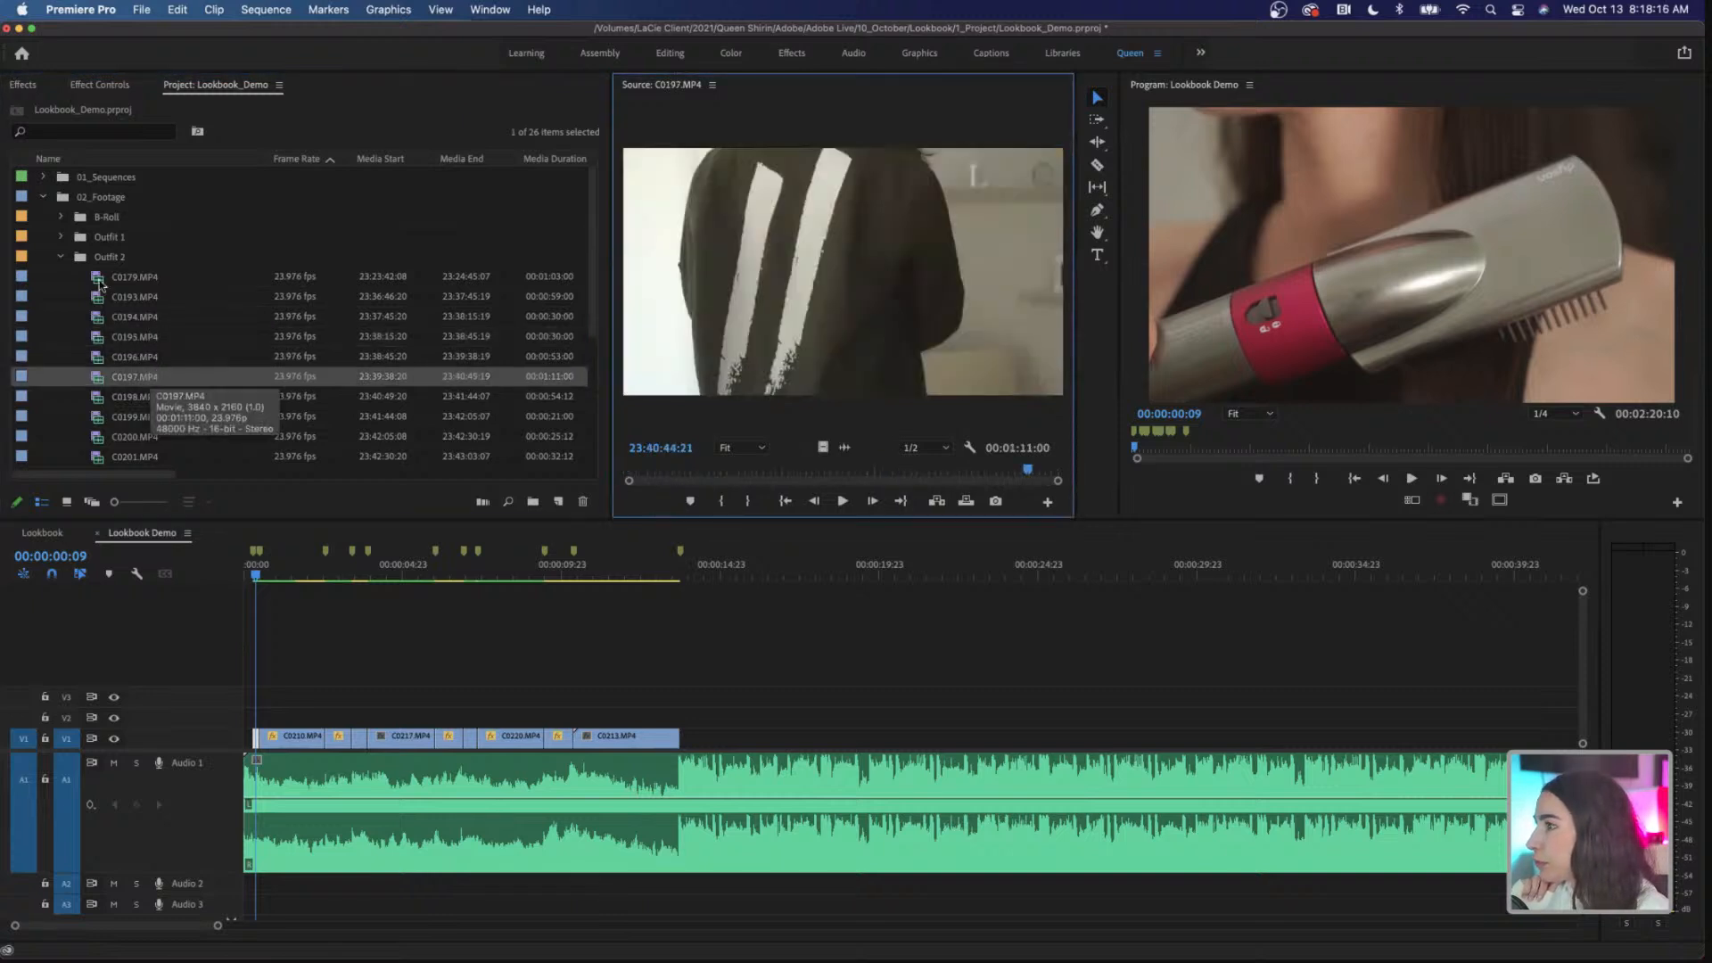
Step: Look through the Outfit 1 and Outfit 3 bins, previewing C0177.MP4 and C0180.MP4 in the Source monitor
click(60, 257)
click(63, 237)
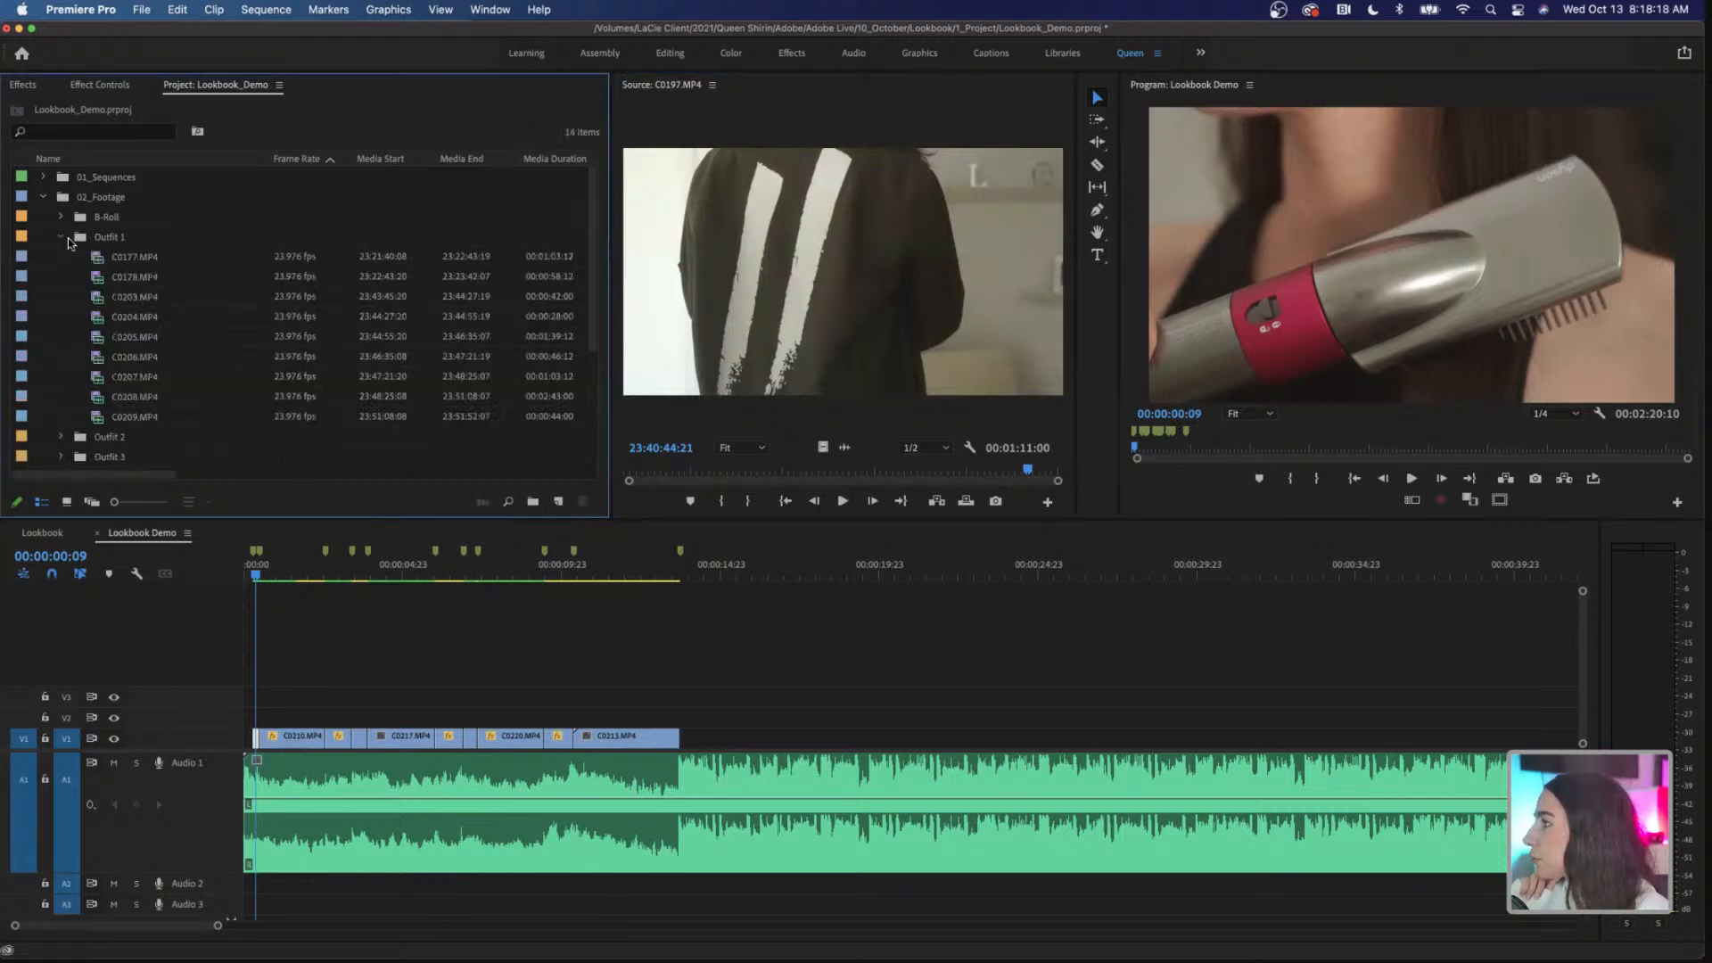
double_click(131, 261)
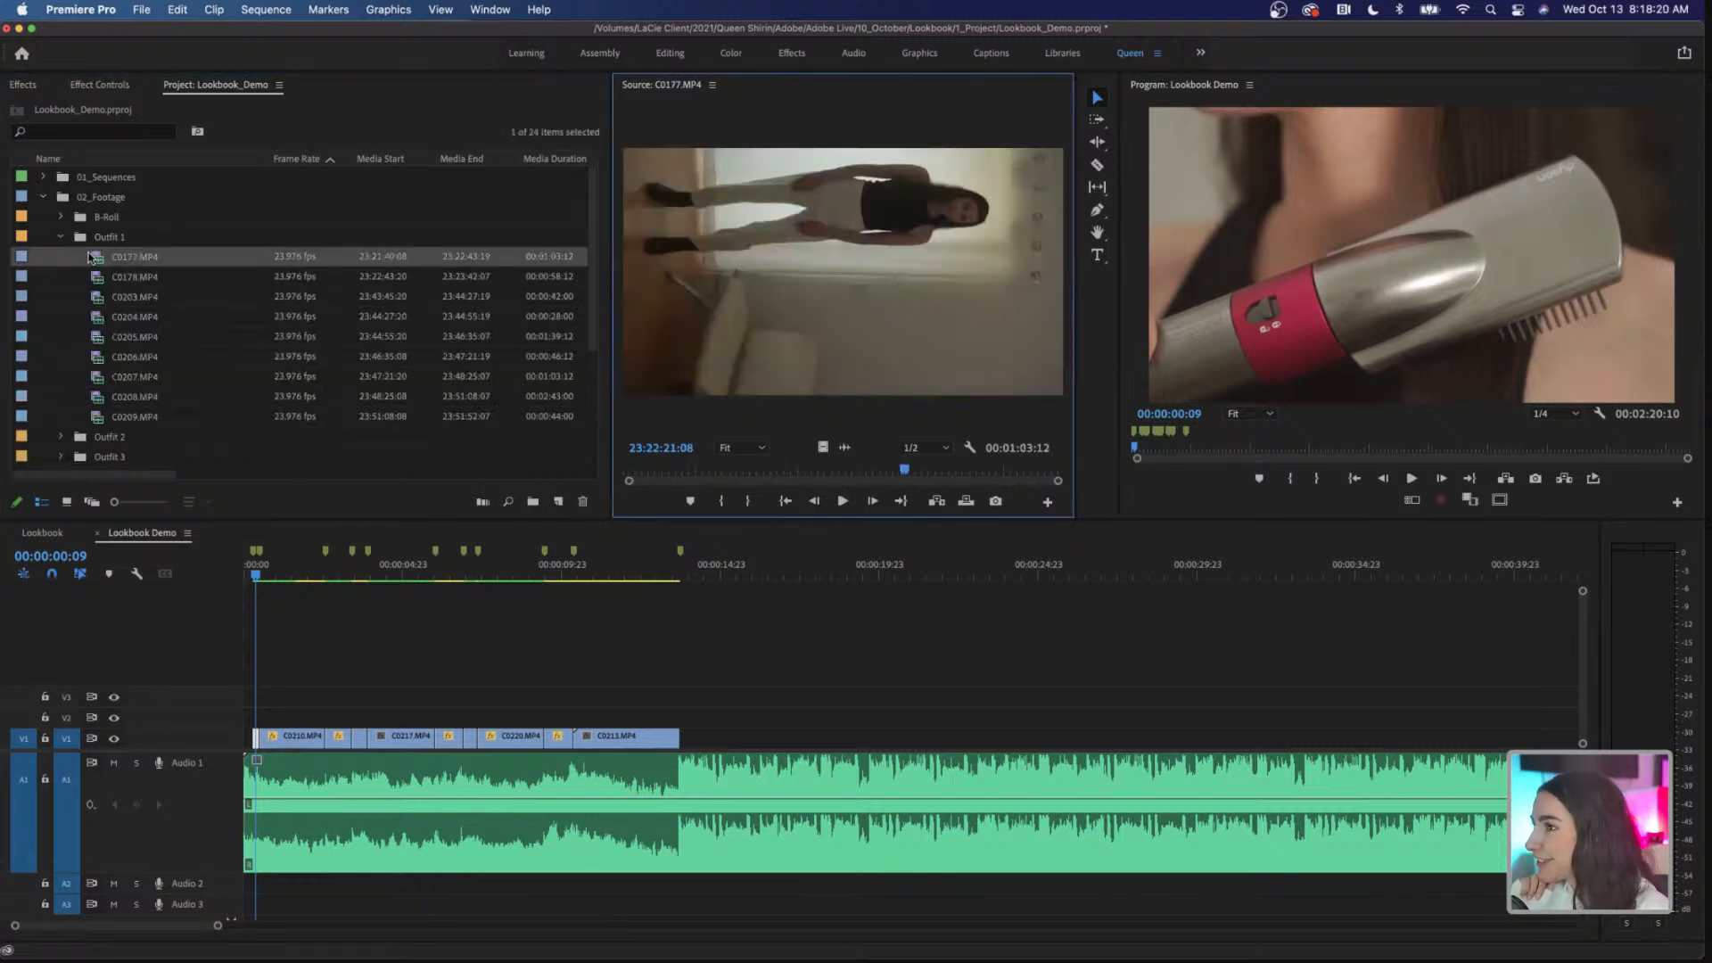
click(62, 238)
click(61, 277)
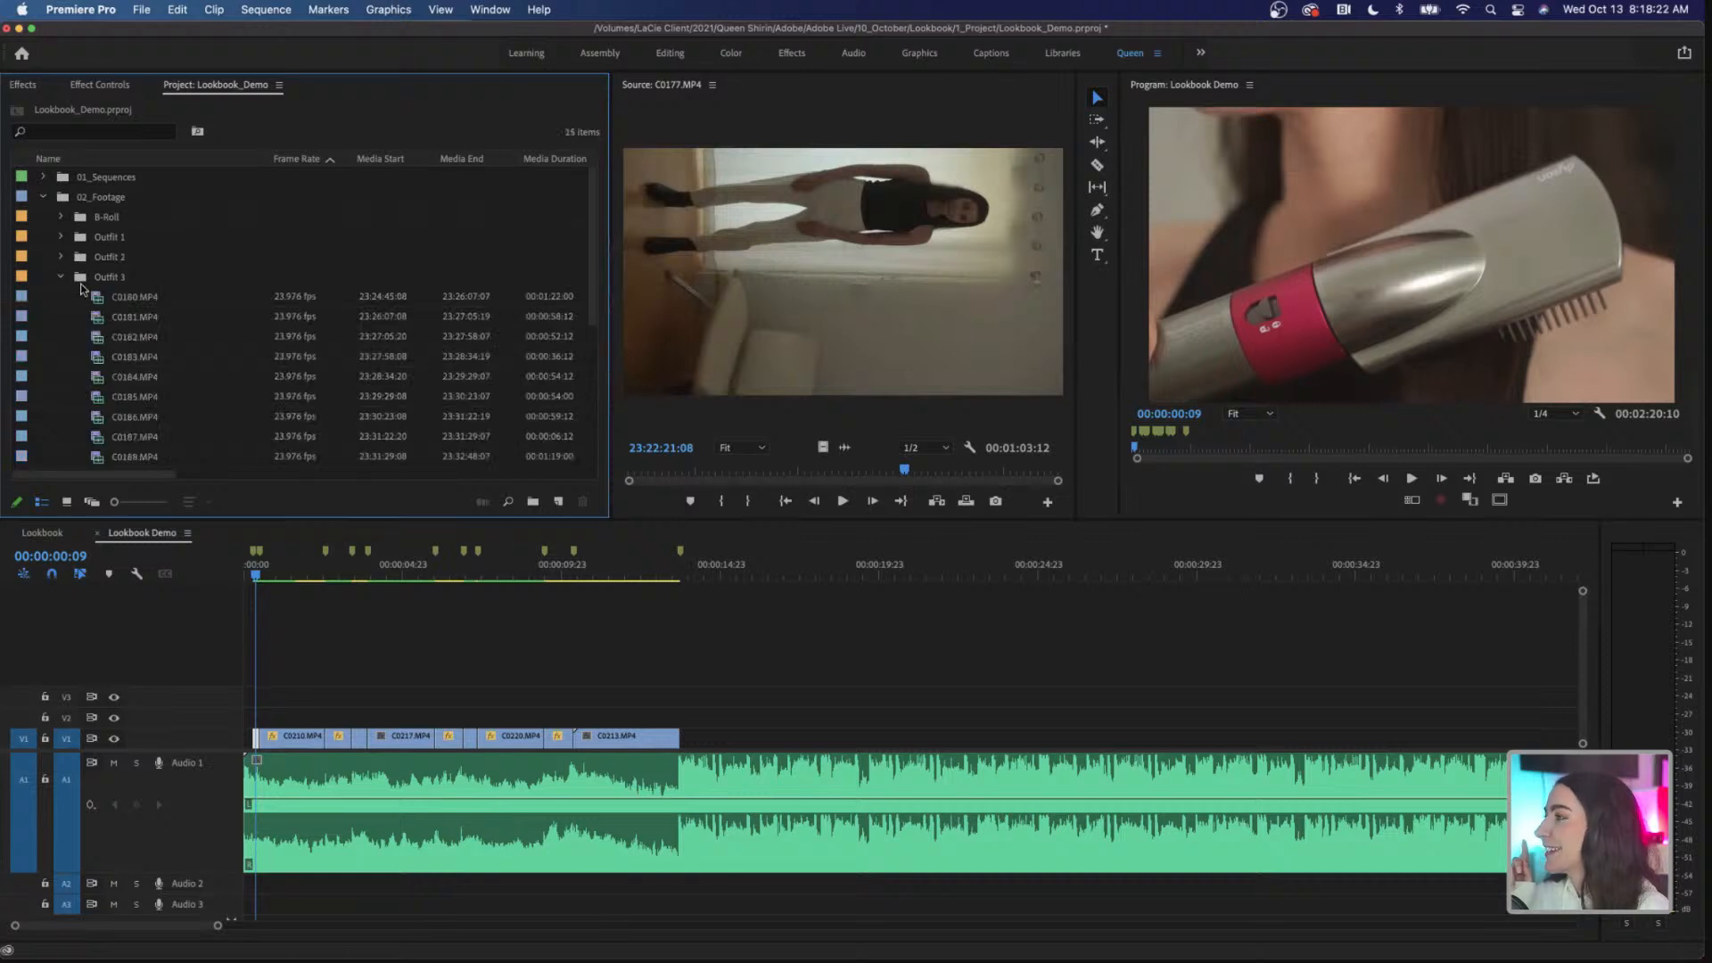
double_click(158, 301)
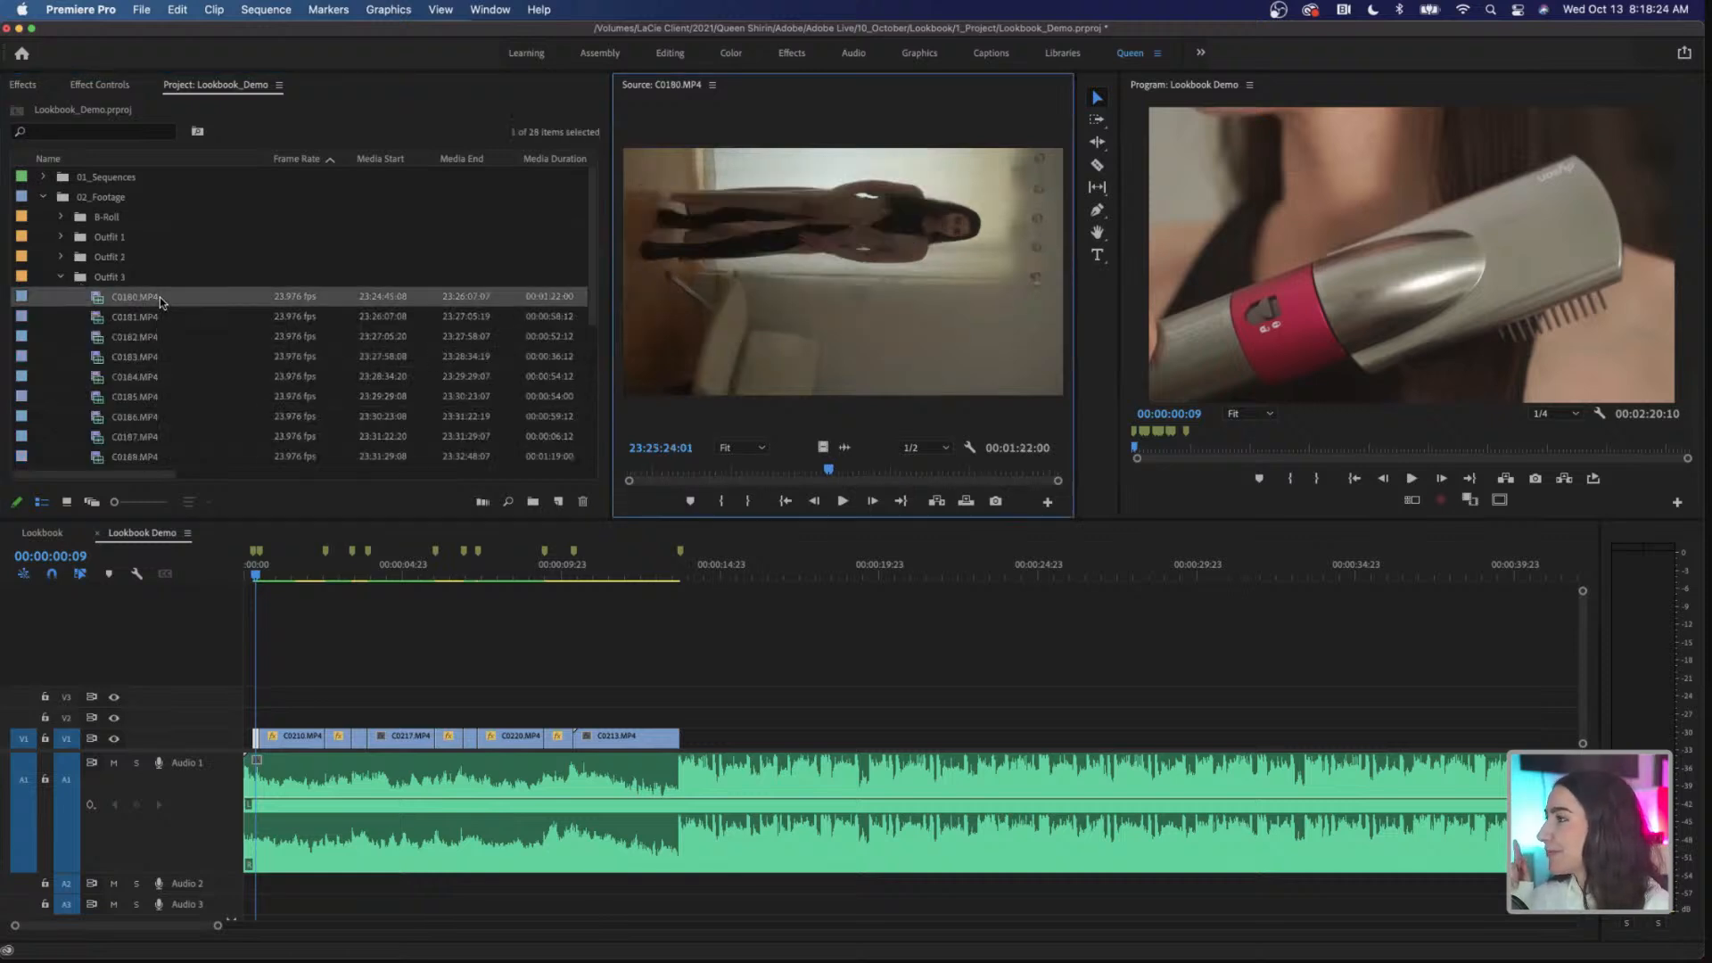
Step: Open C0187.MP4 from the Outfit 3 bin and mark its In point at 23:31:26:13 and Out point at 23:31:27:05
scroll(178, 337, down, 4)
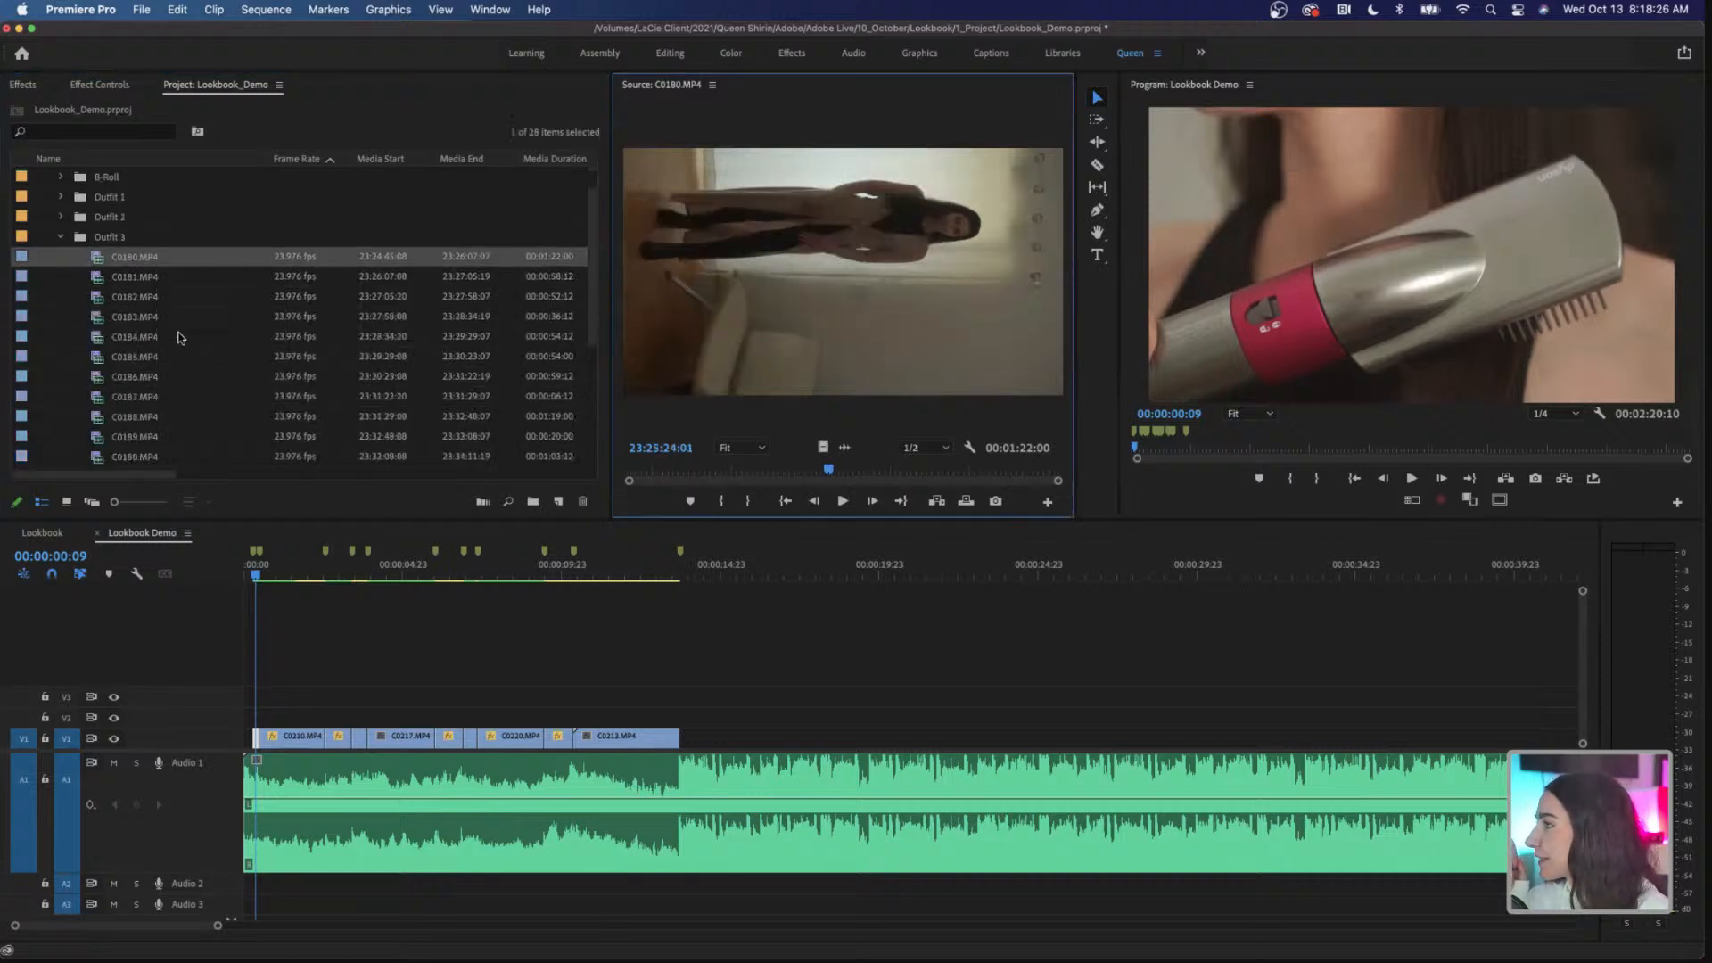
click(153, 362)
double_click(153, 363)
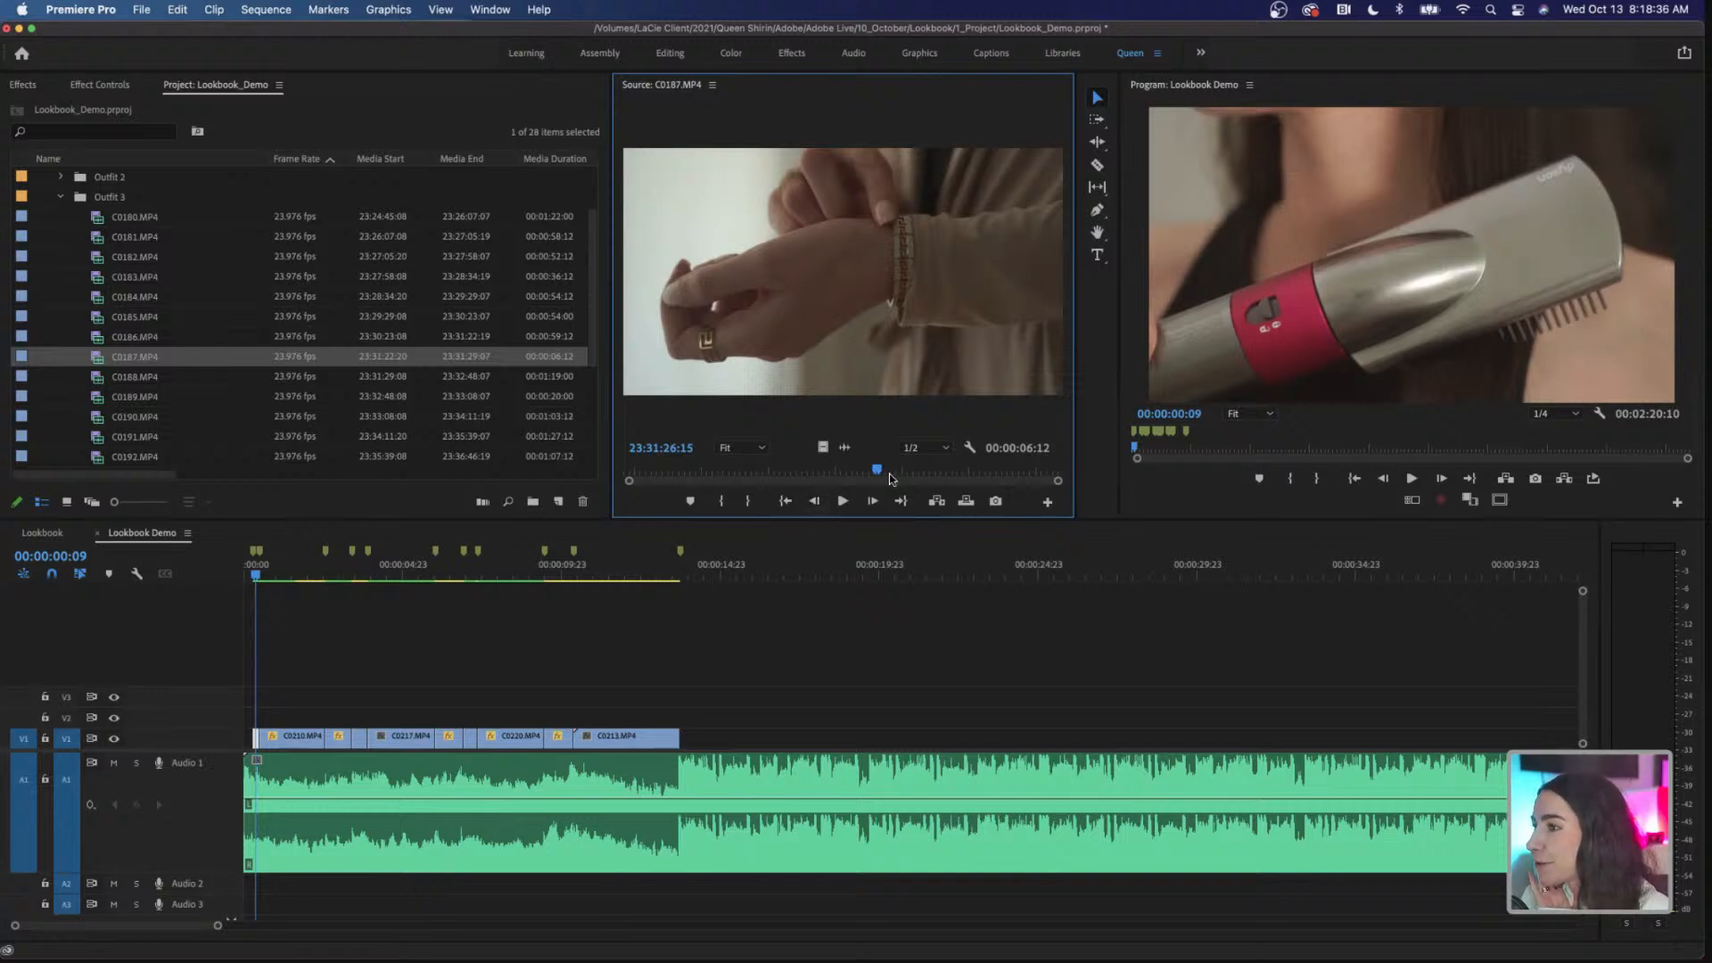
mouse_move(878, 469)
mouse_down()
mouse_move(895, 470)
mouse_move(857, 475)
mouse_move(874, 479)
mouse_up()
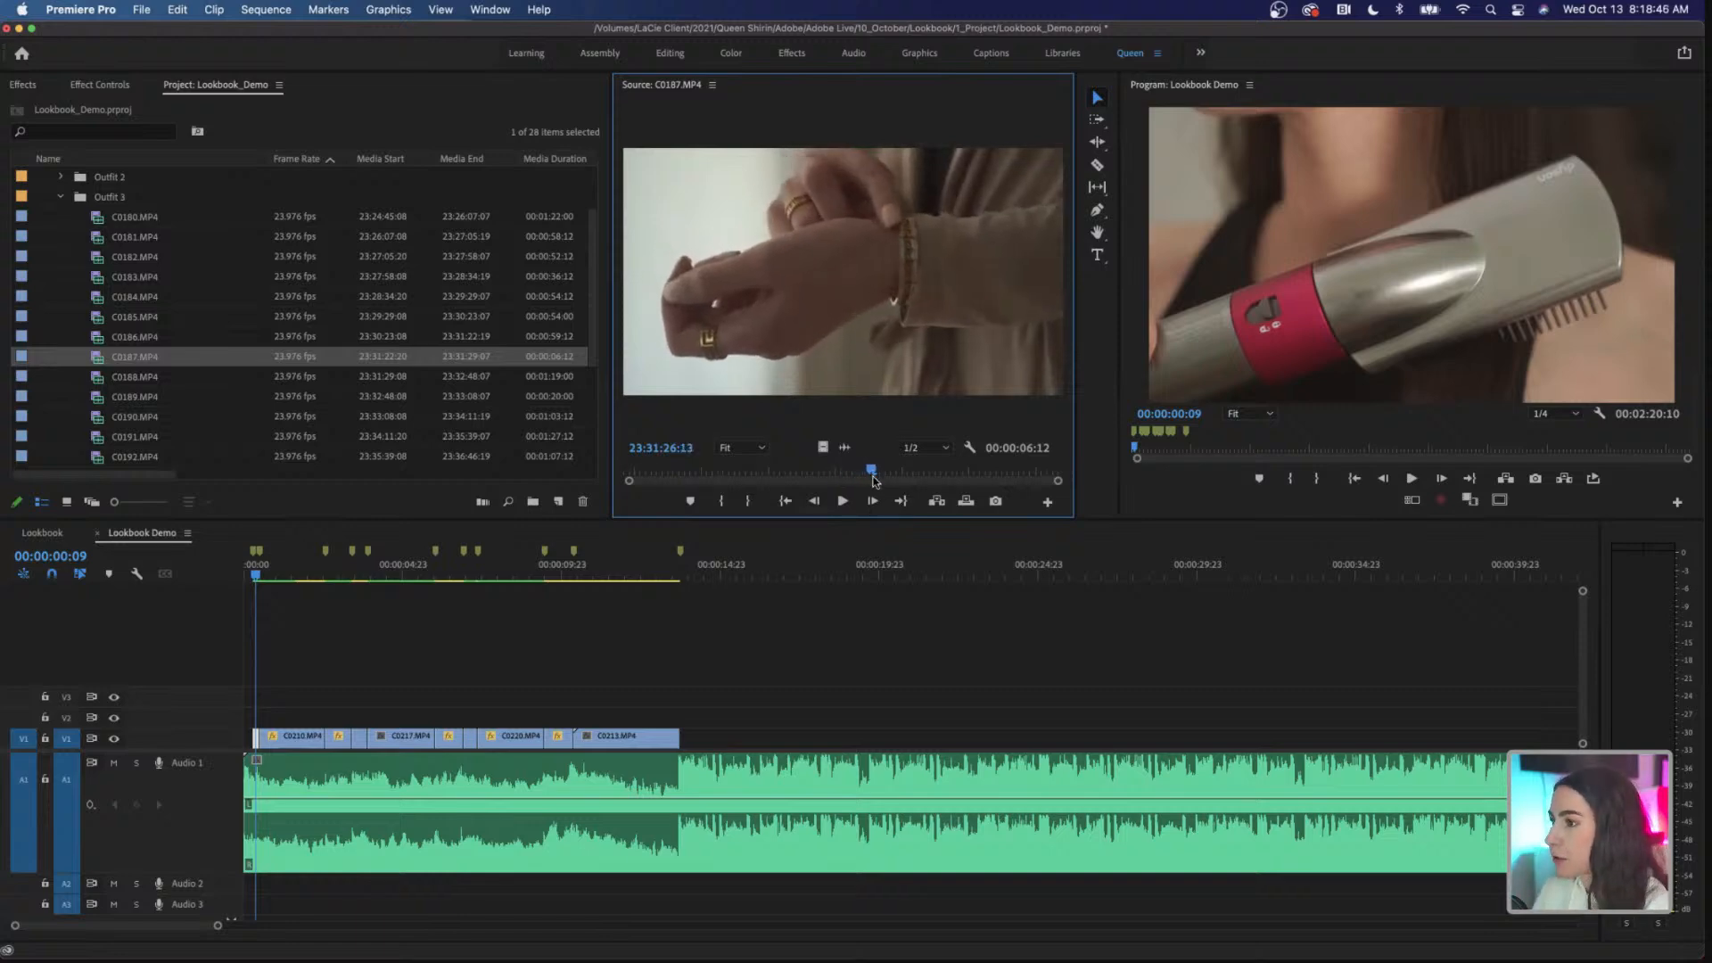
key(i)
drag(871, 475, 918, 479)
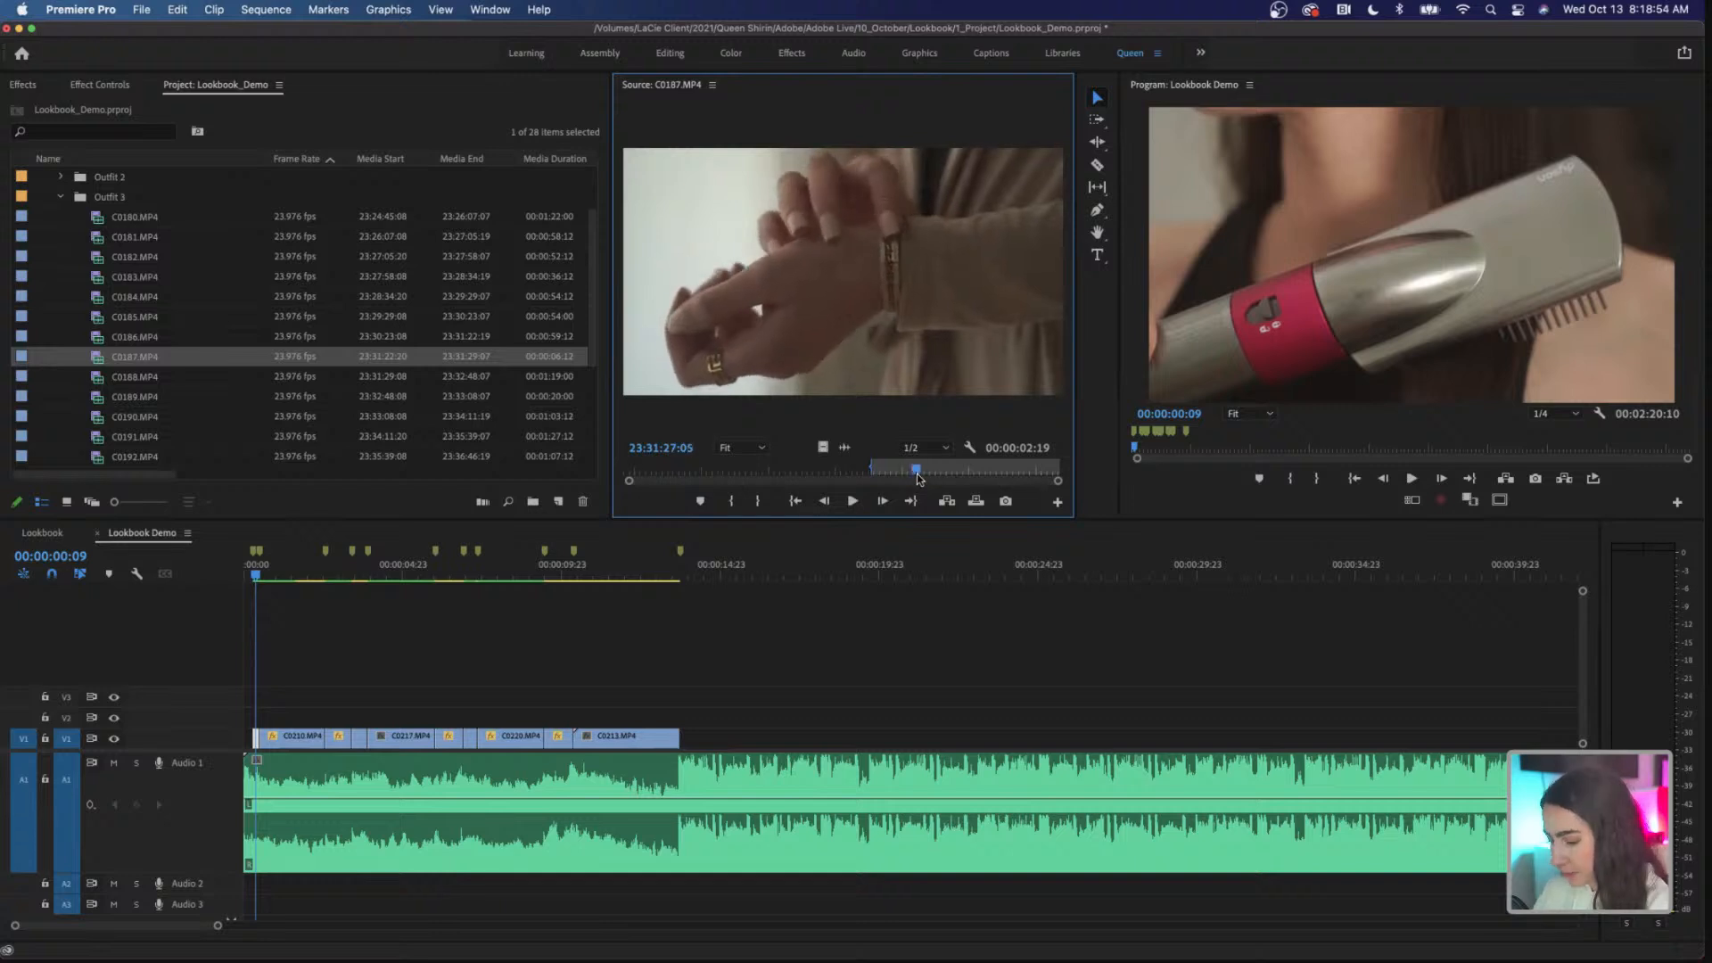
key(o)
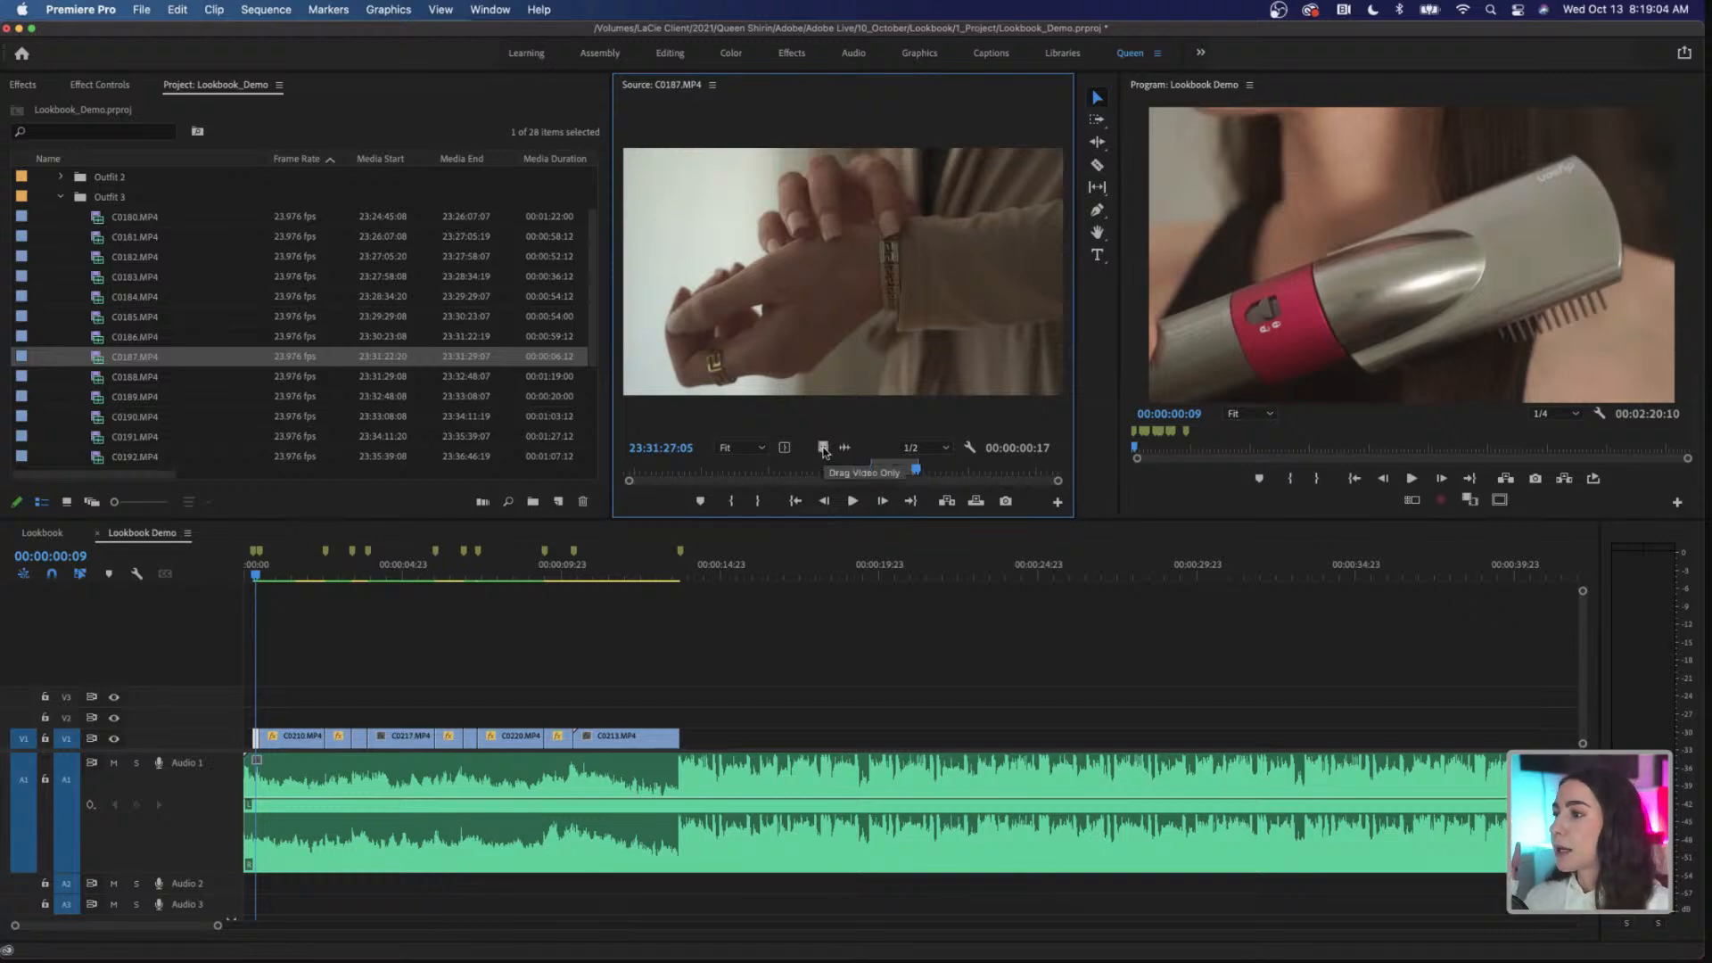
Step: Place the marked range of C0187.MP4, video only, on V2 at the sequence start and play it back
drag(781, 514, 255, 718)
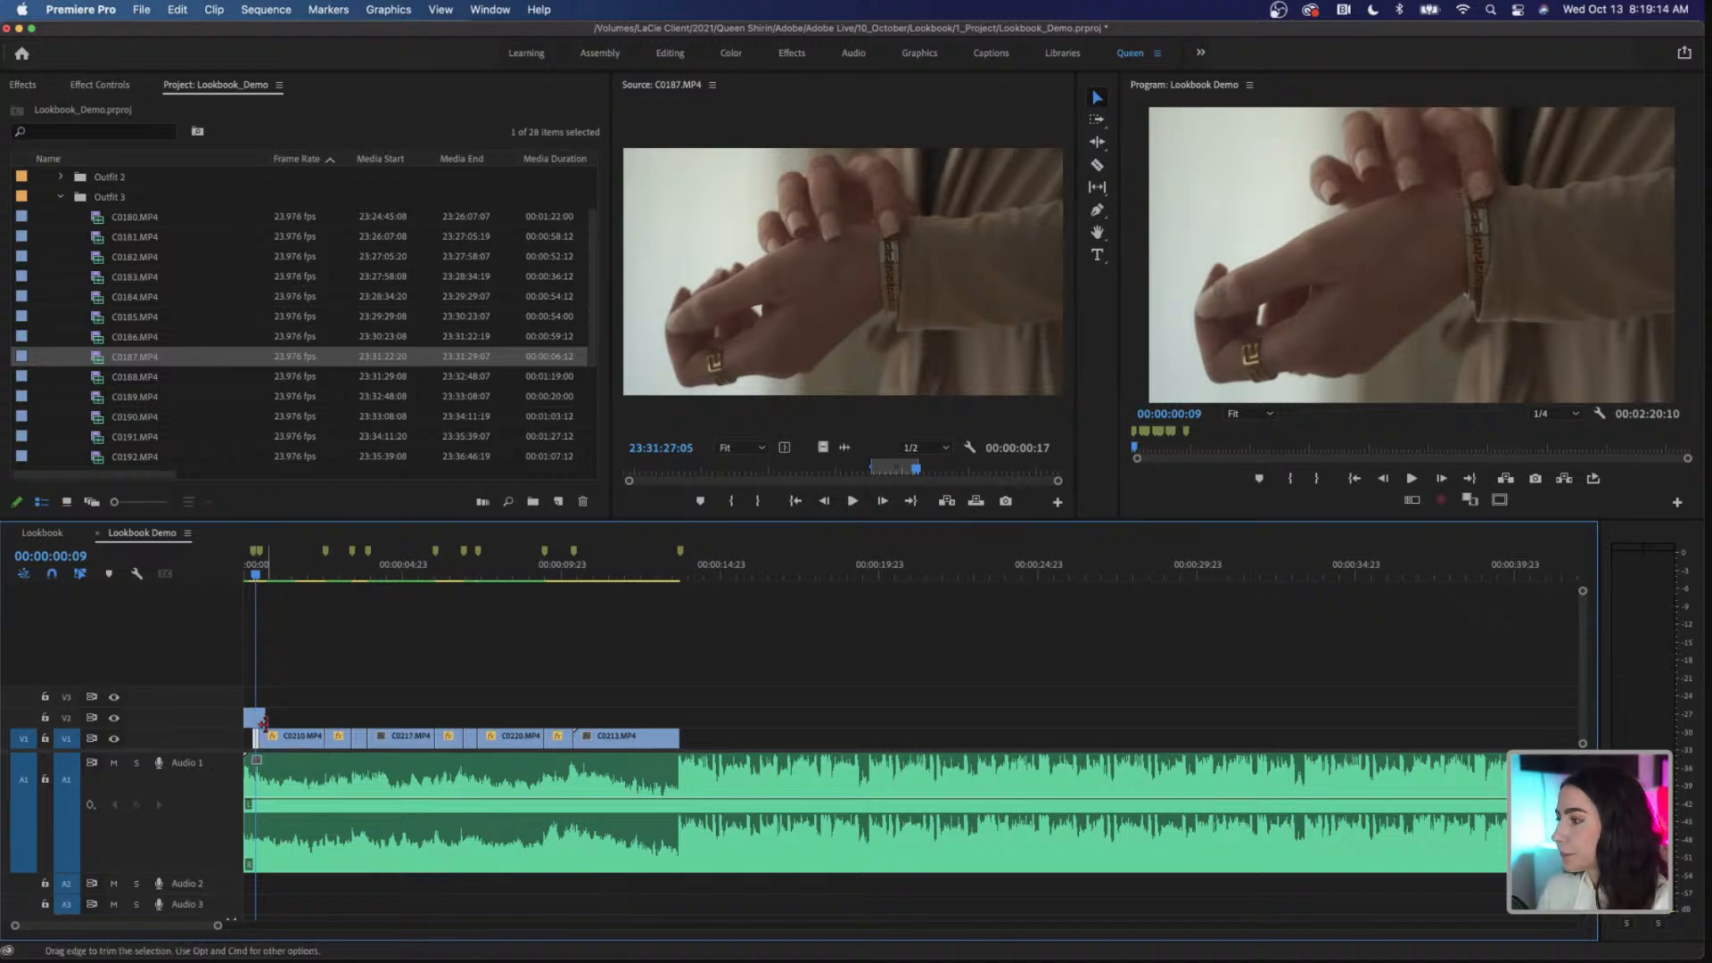
drag(218, 925, 160, 933)
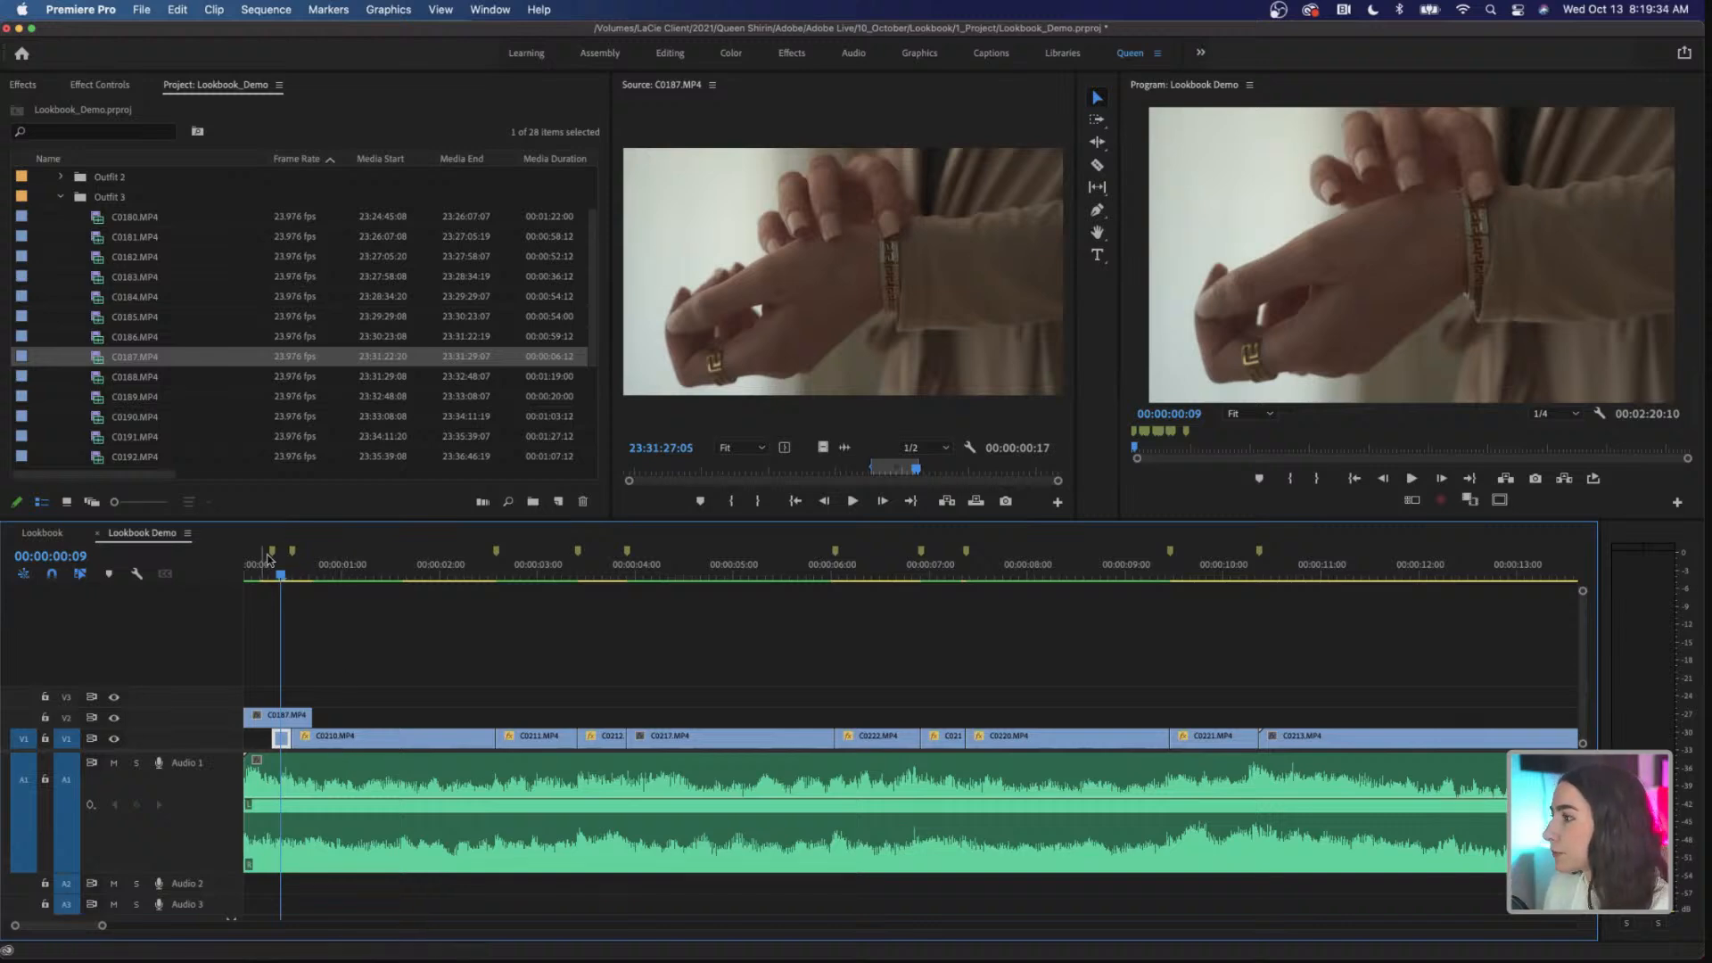
drag(284, 580, 247, 581)
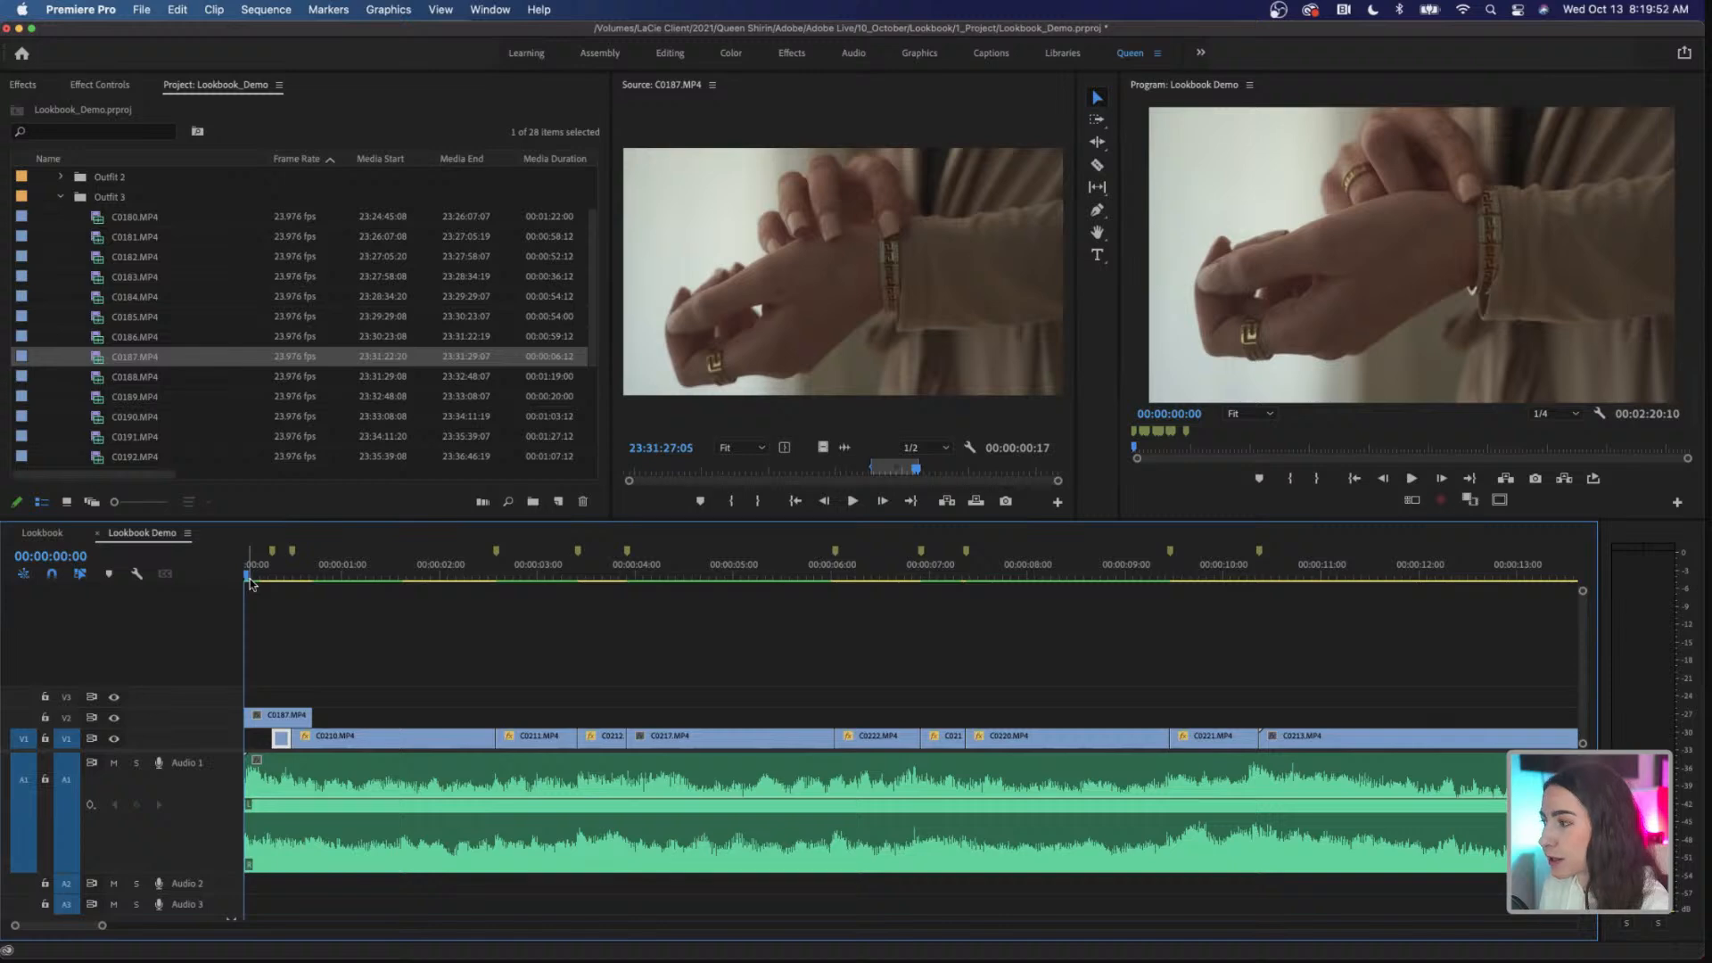
key(space)
key(space)
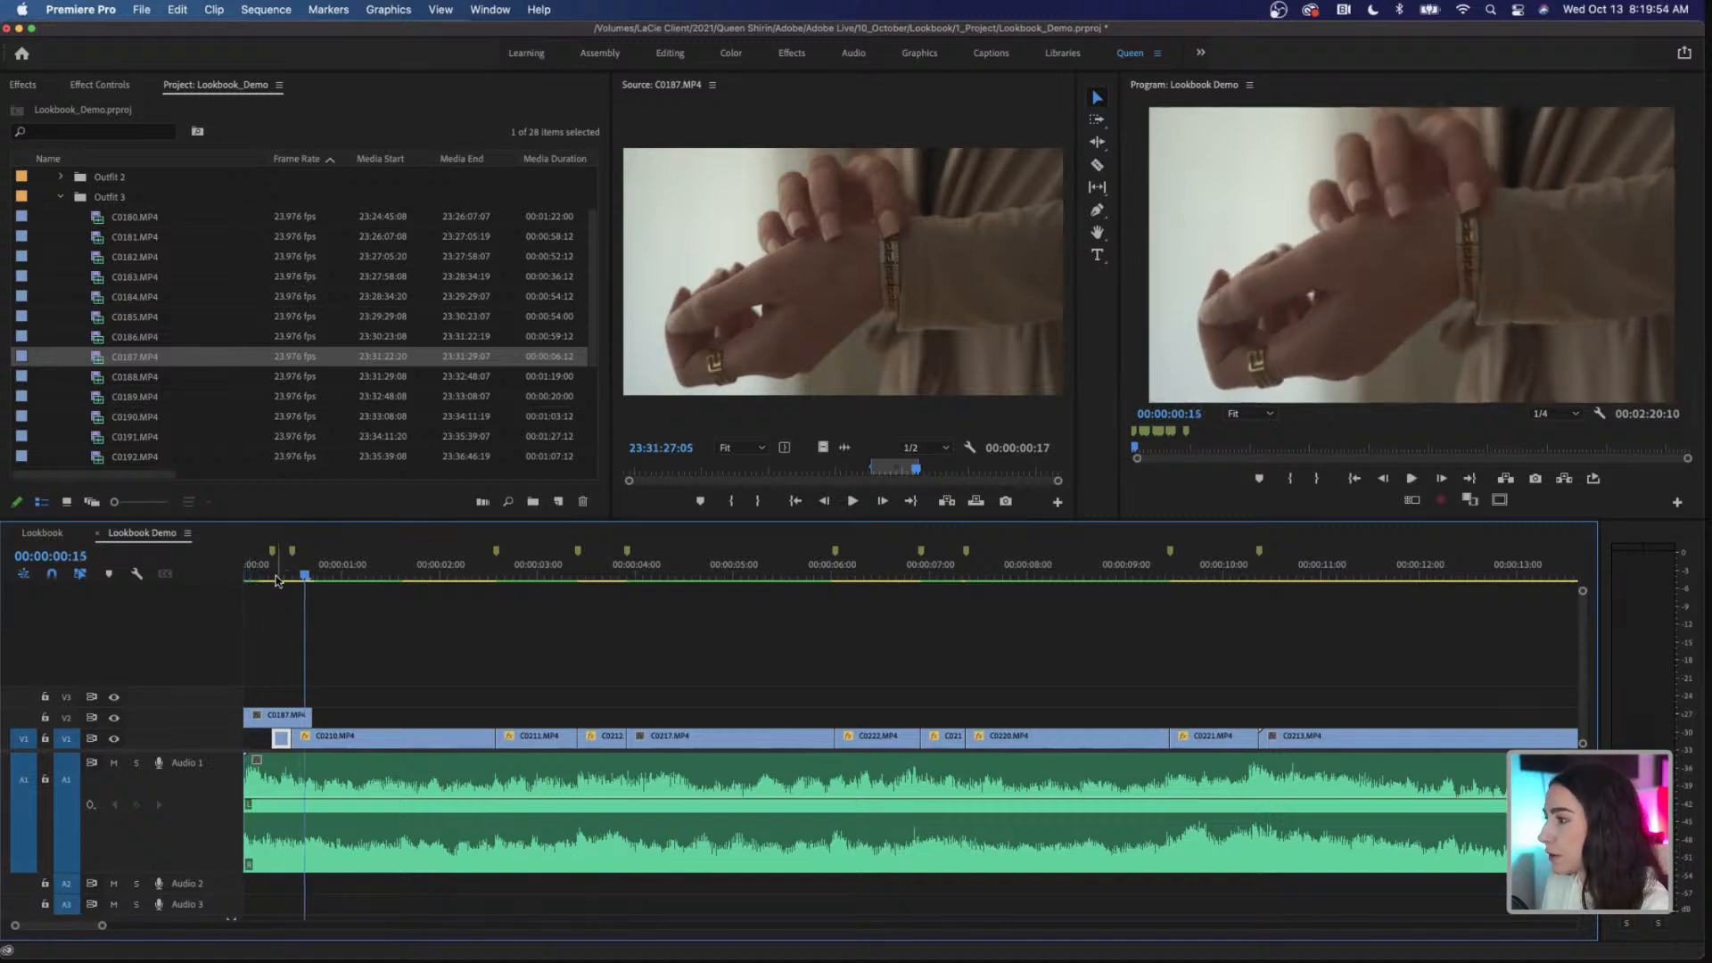
Step: Cut C0187.MP4 on V2 in two at the first marker
click(269, 579)
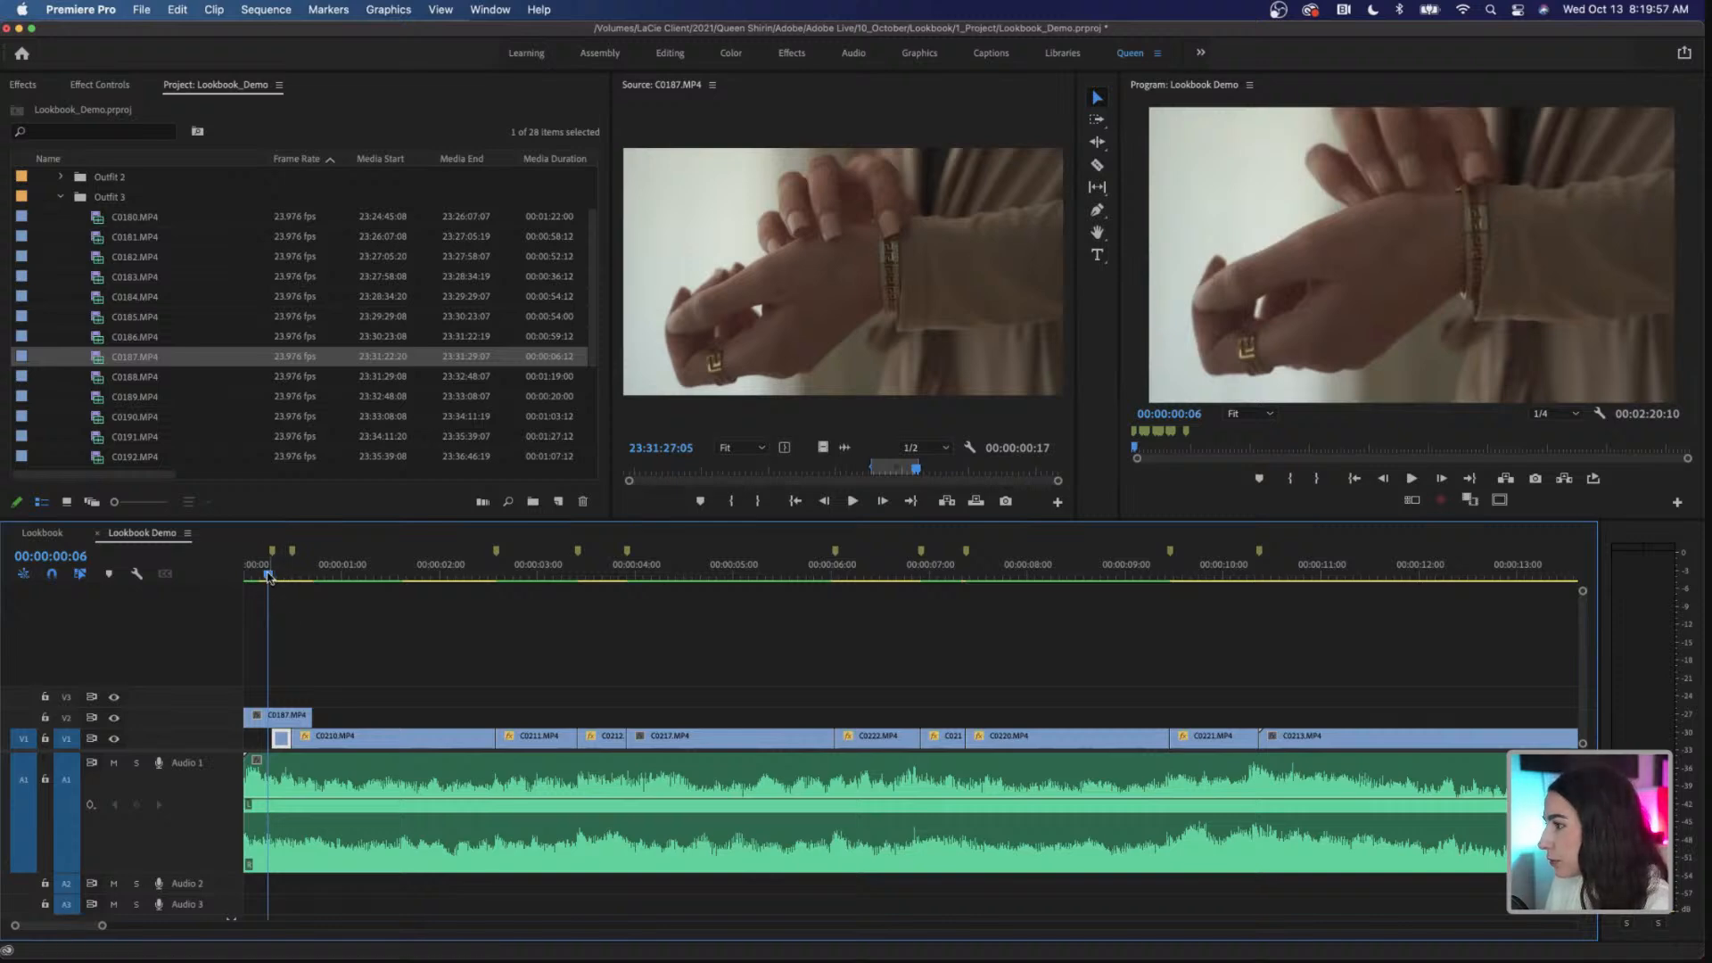
key(c)
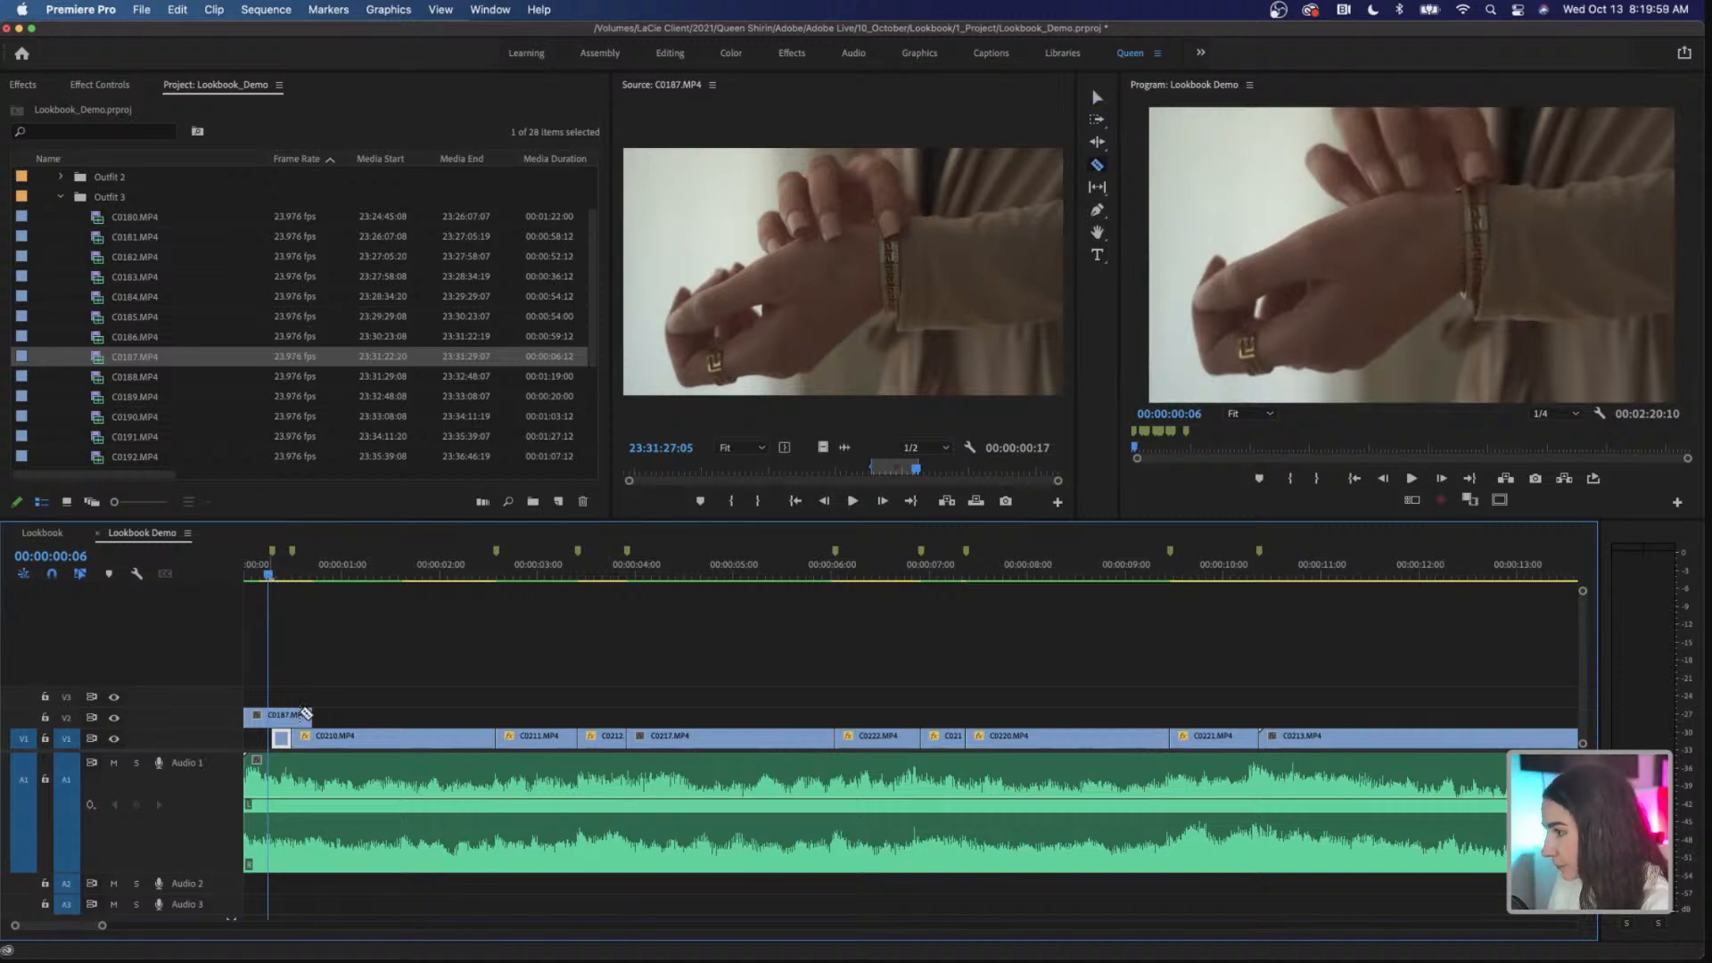
click(282, 719)
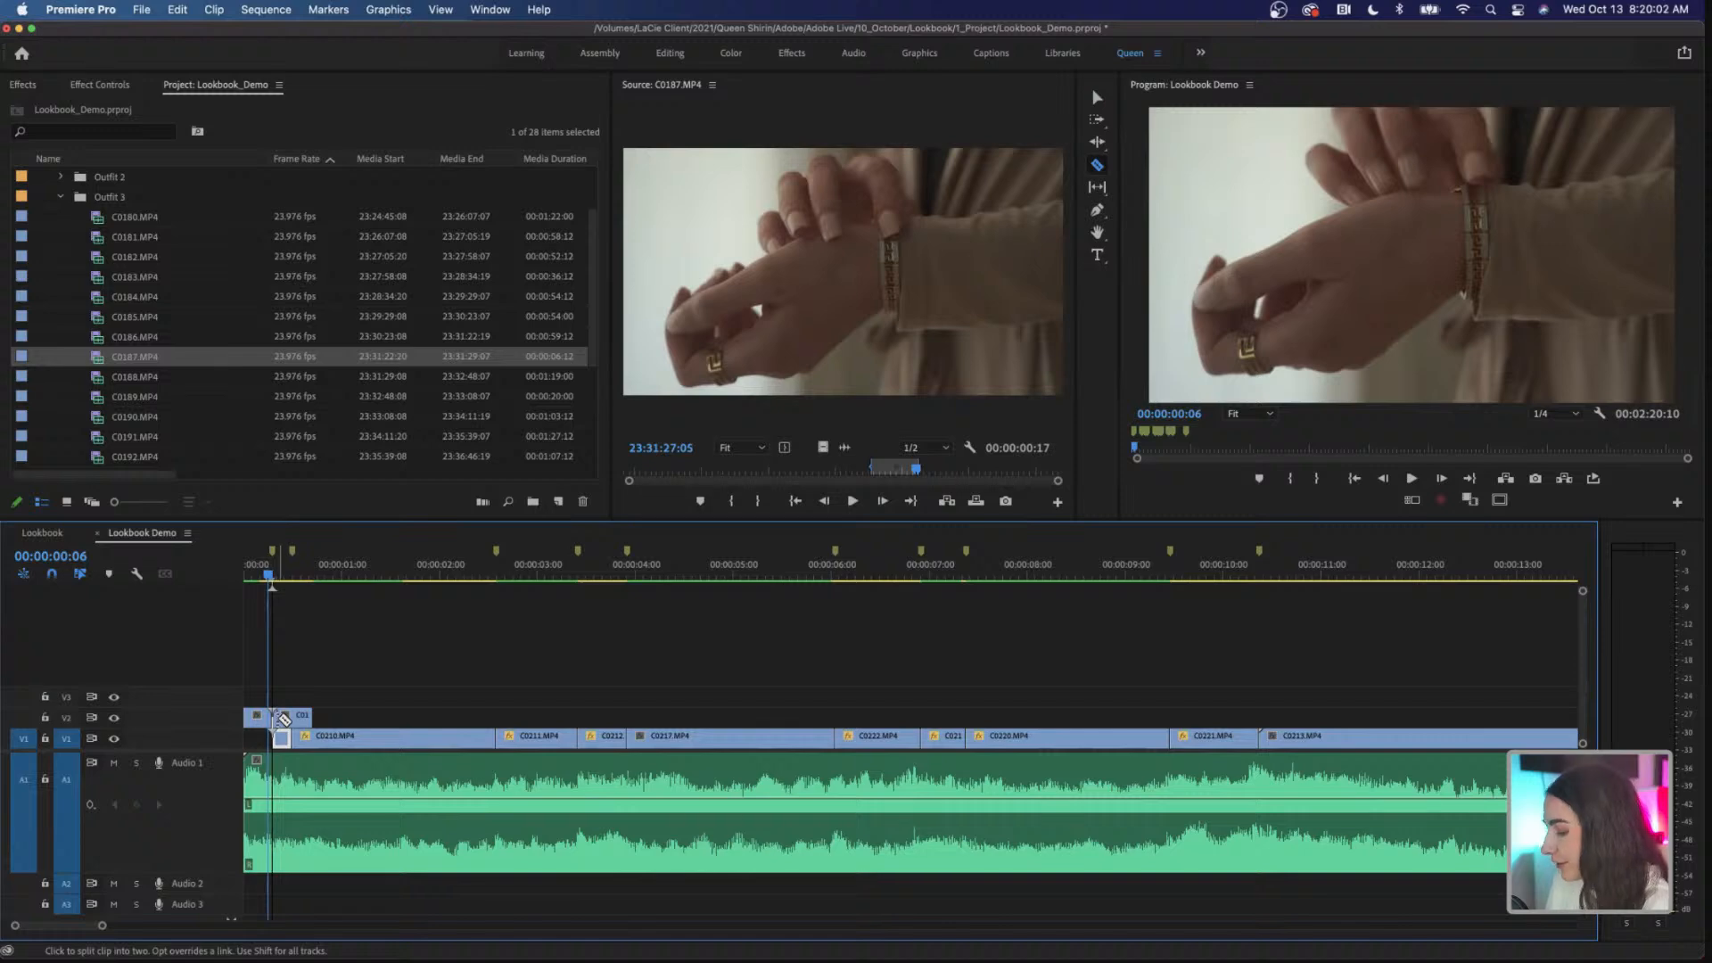
key(v)
Step: Set the Scale of the second C0187.MP4 piece on V2 to 110 while viewing it at 00:00:00:10
drag(268, 575, 283, 575)
click(295, 718)
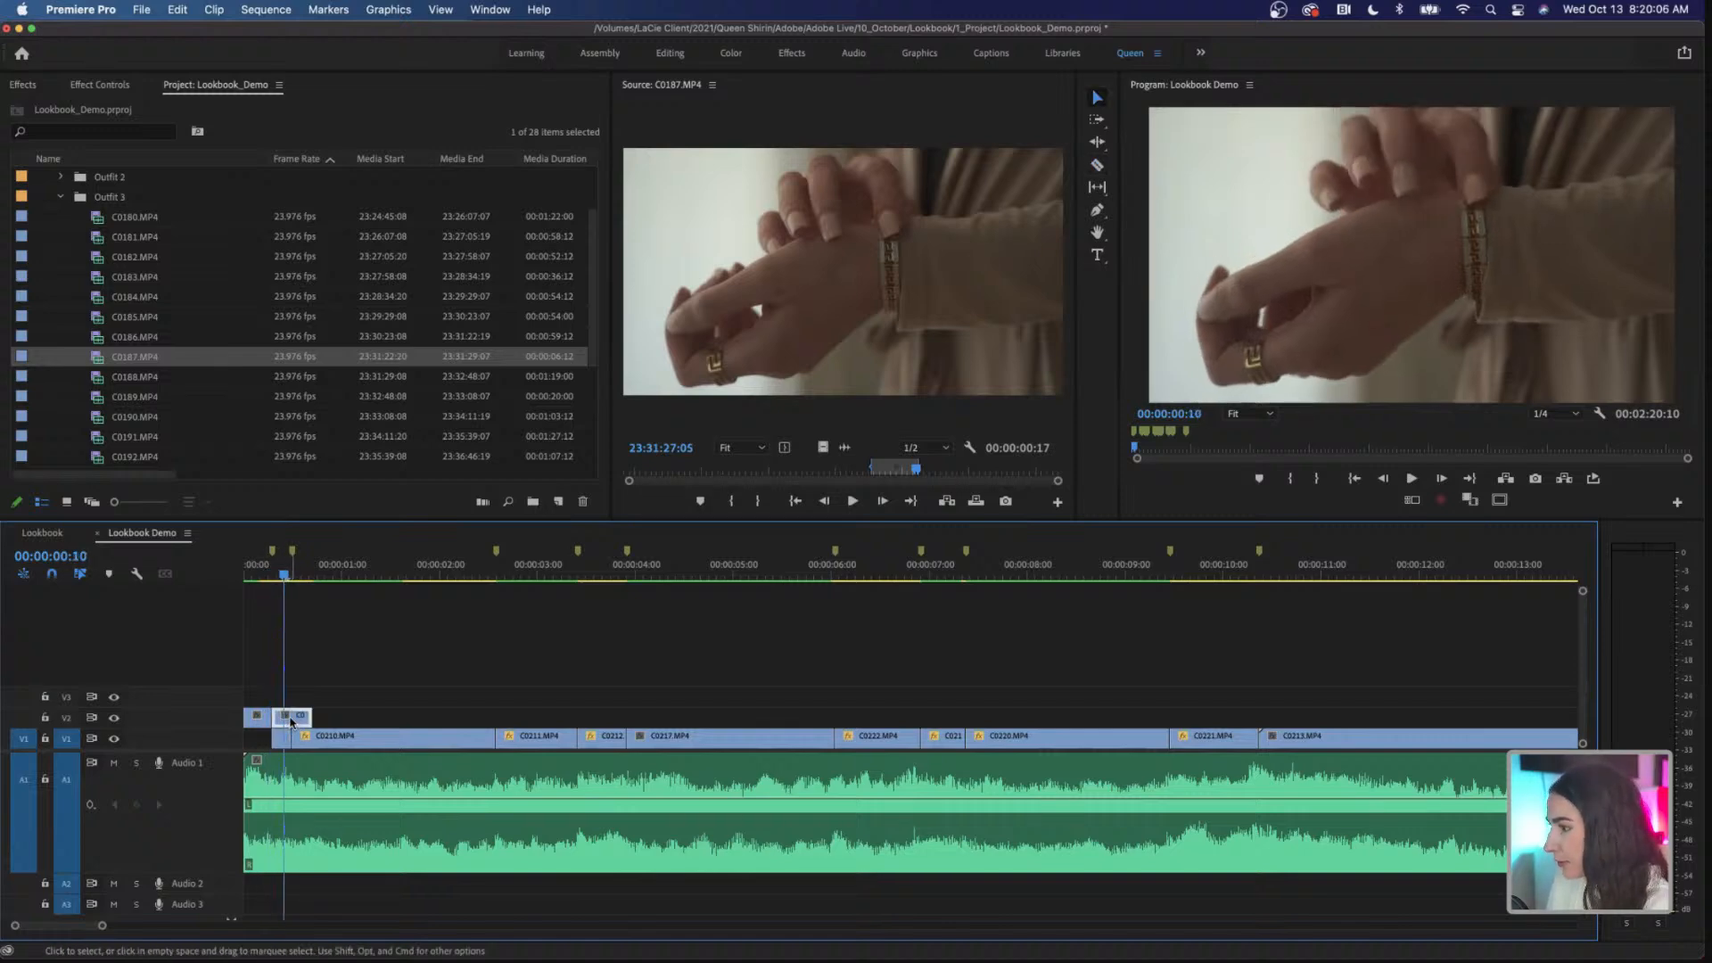
click(106, 84)
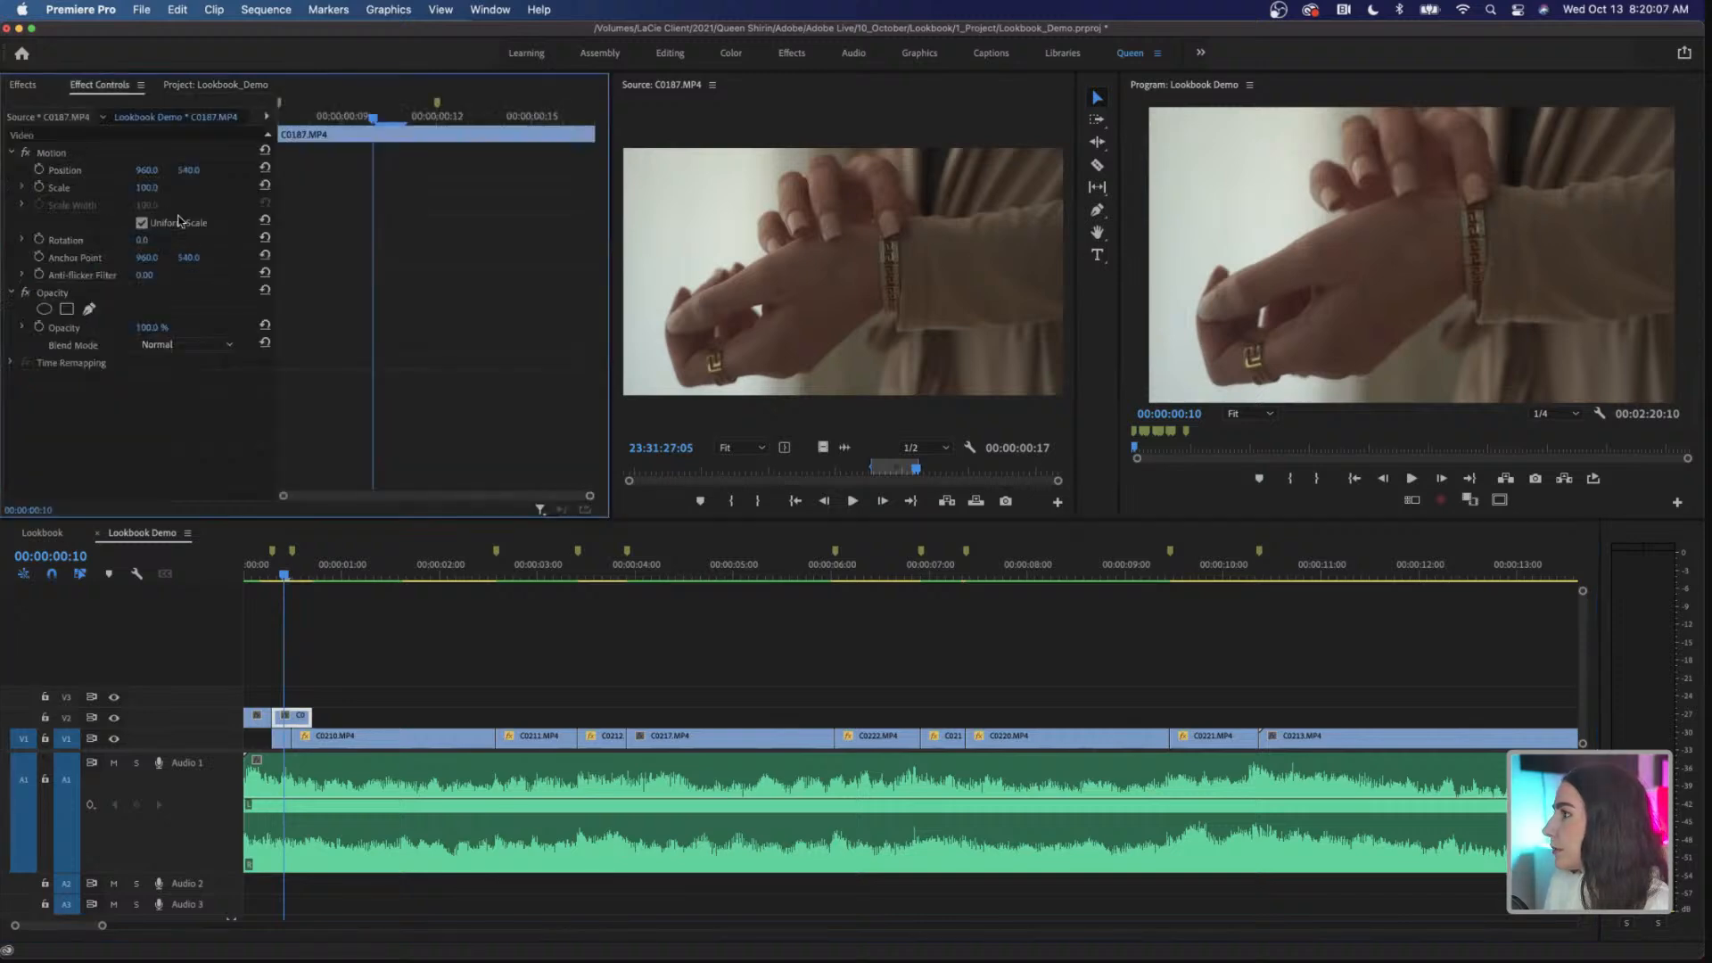
click(150, 188)
text(110)
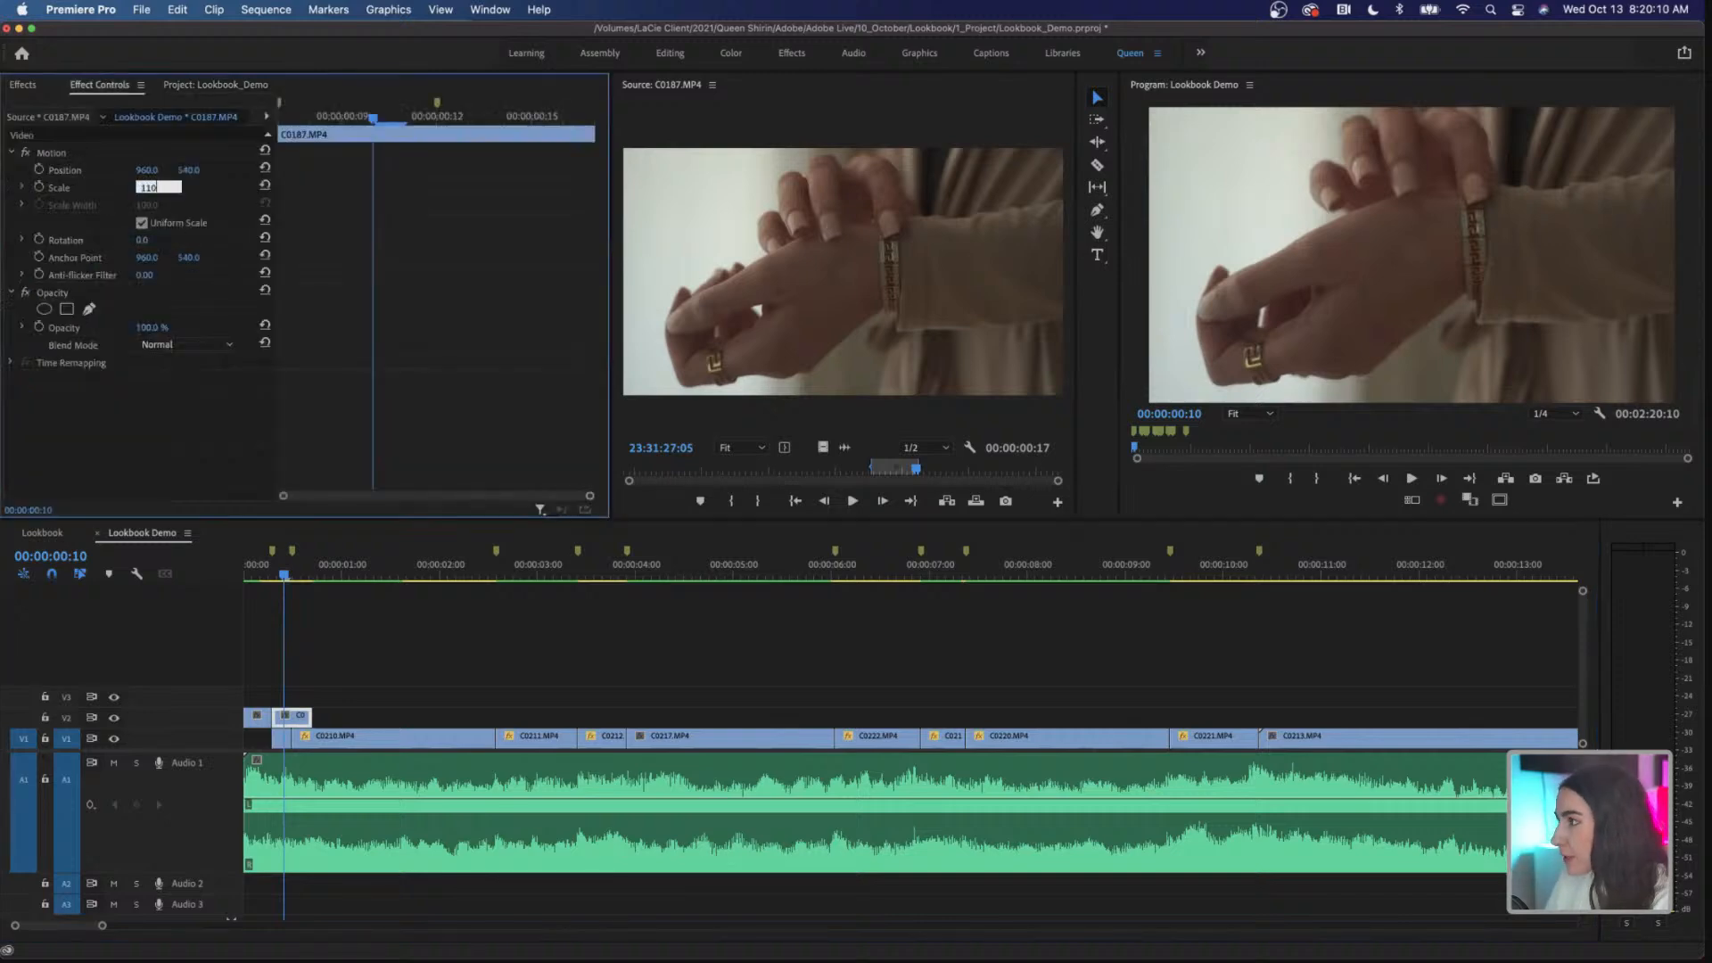
key(Return)
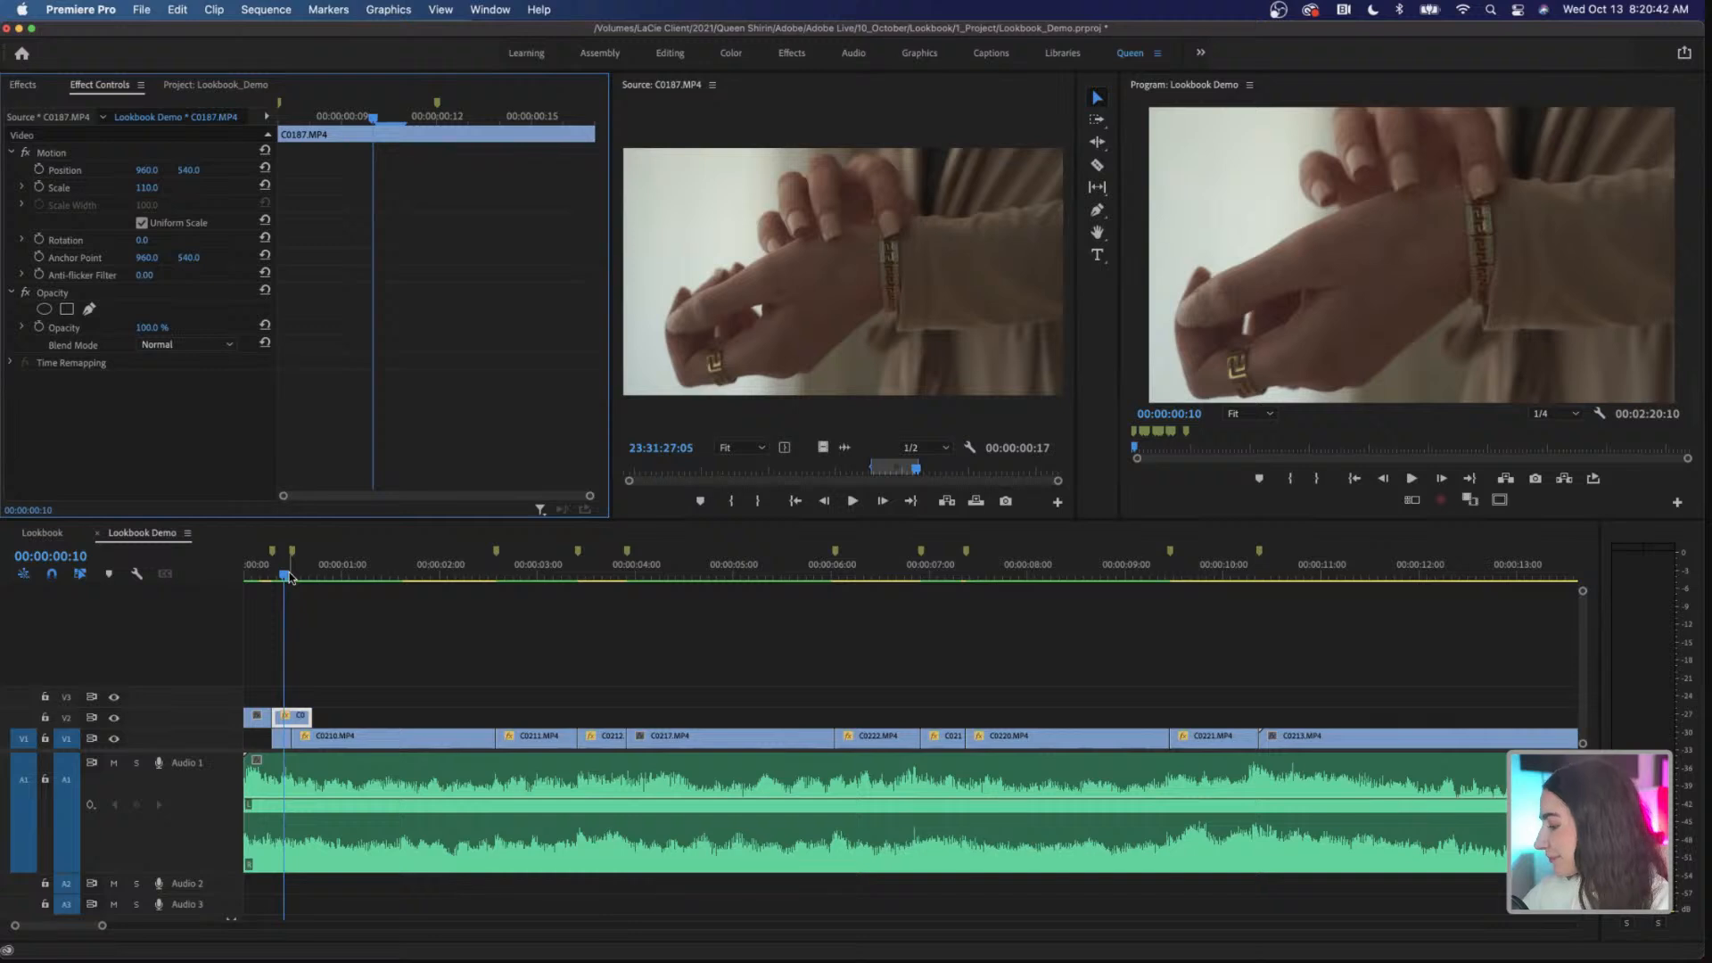
Step: Play the opening of the sequence to check the punch-in between the two C0187.MP4 pieces
drag(285, 577, 247, 582)
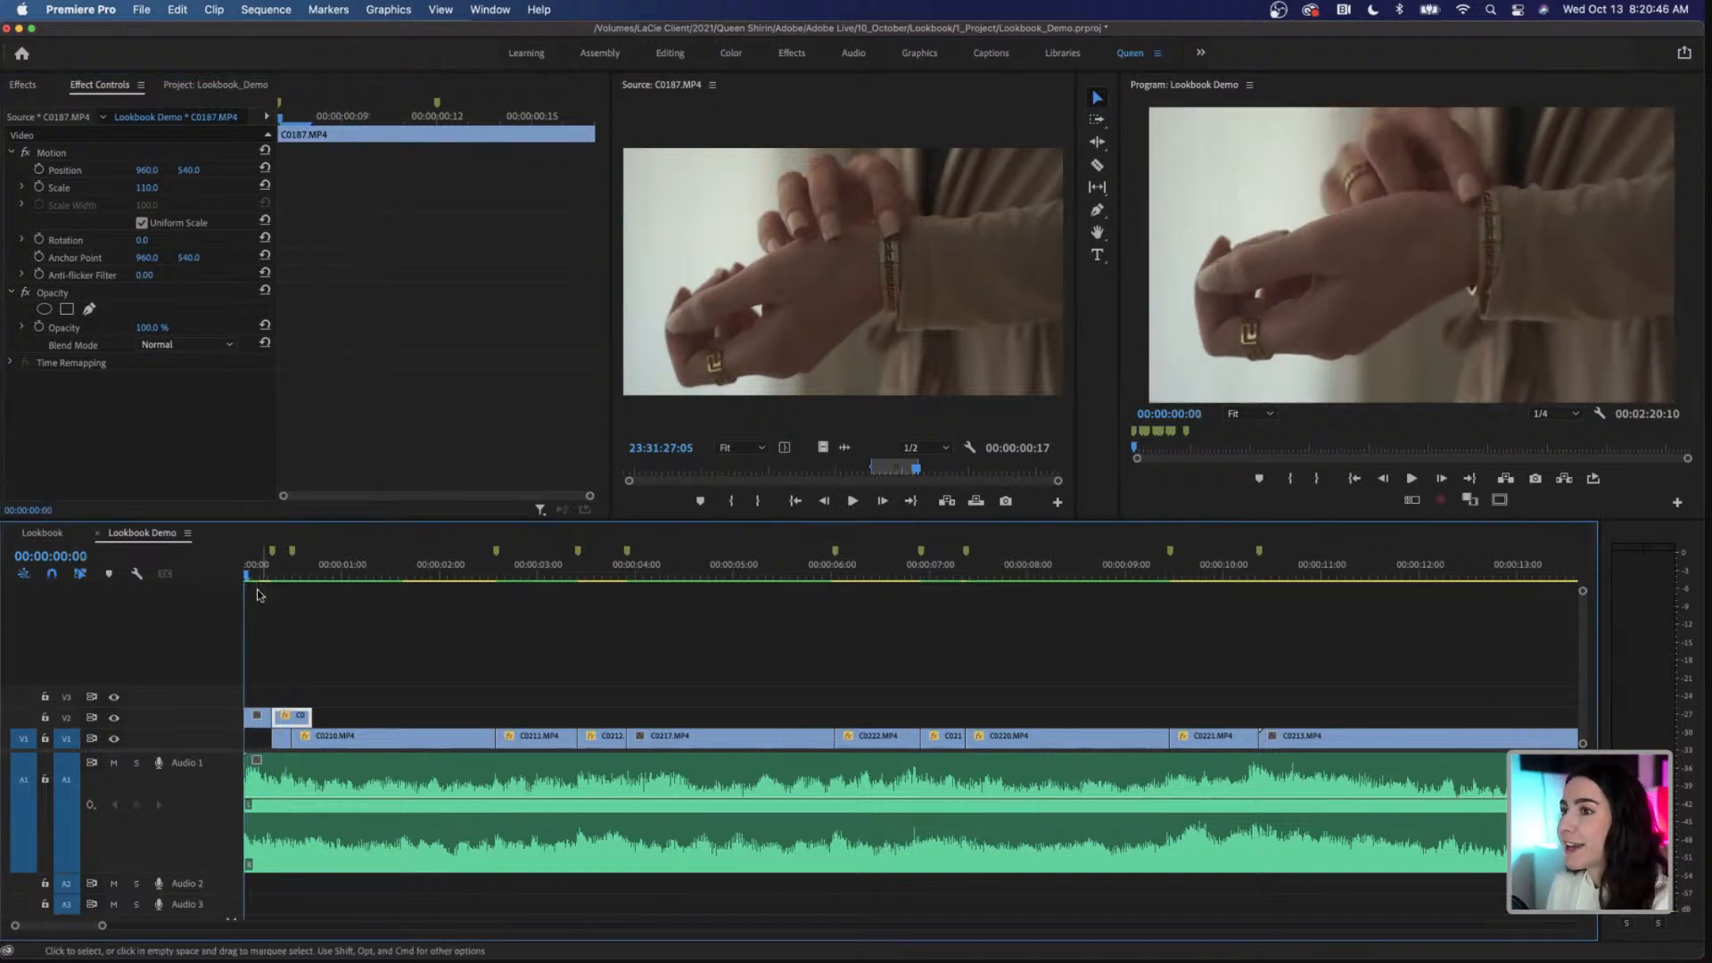
key(space)
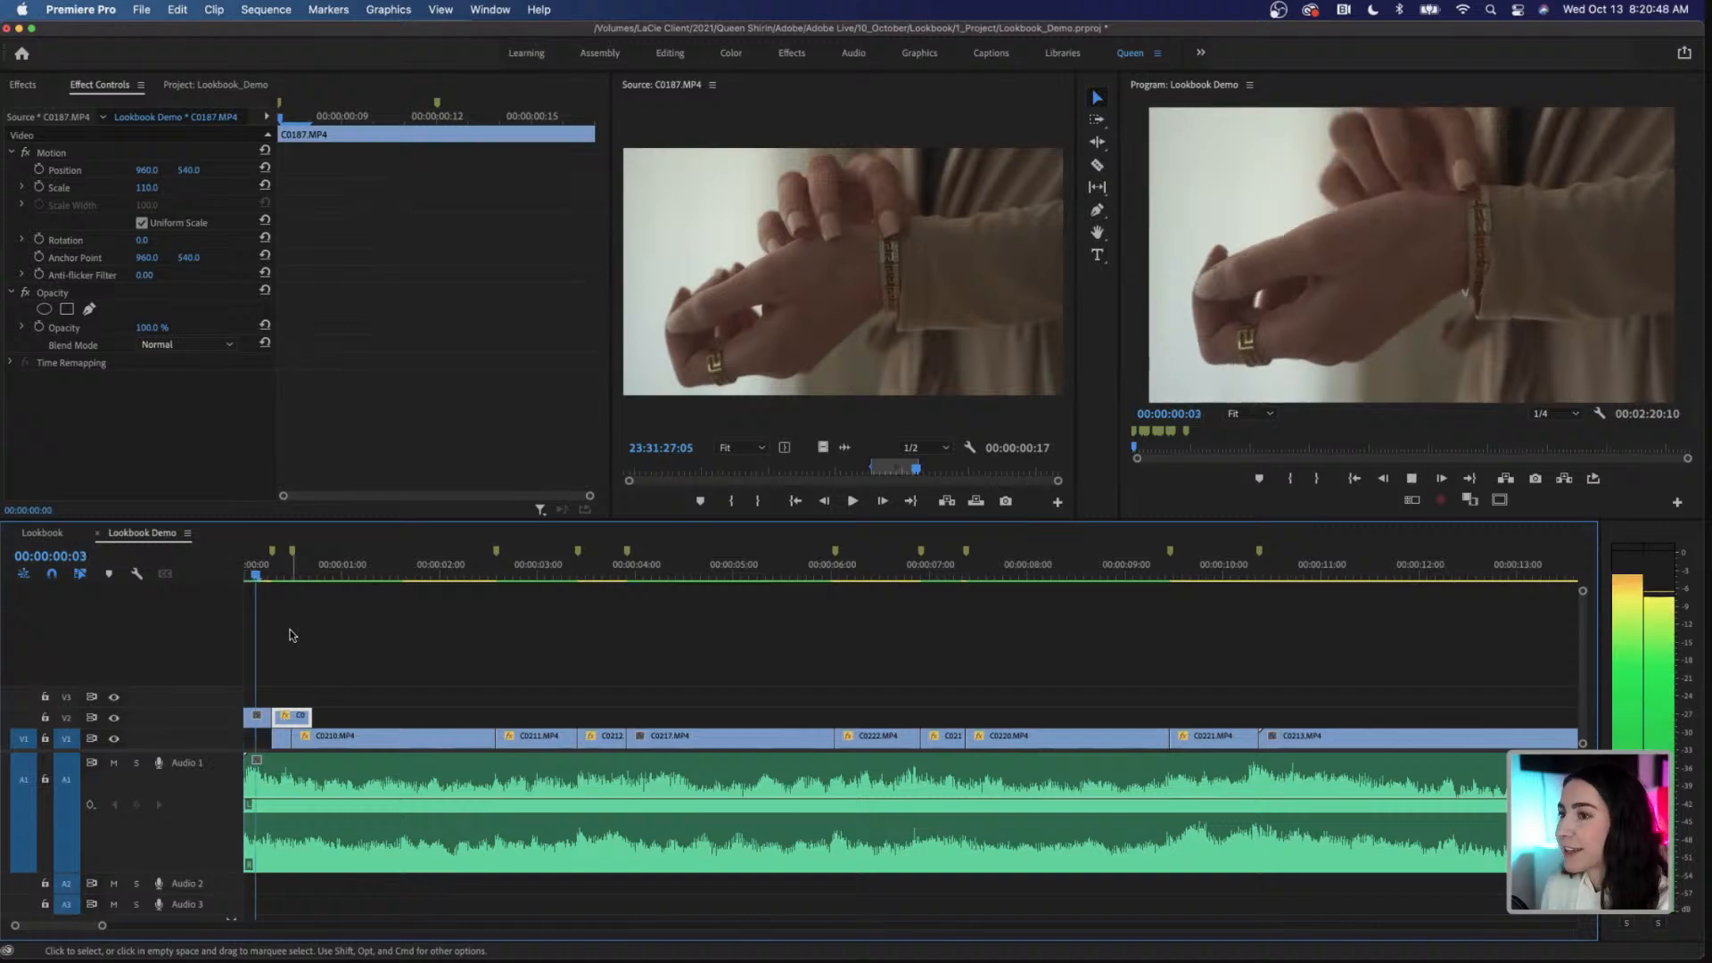
click(260, 579)
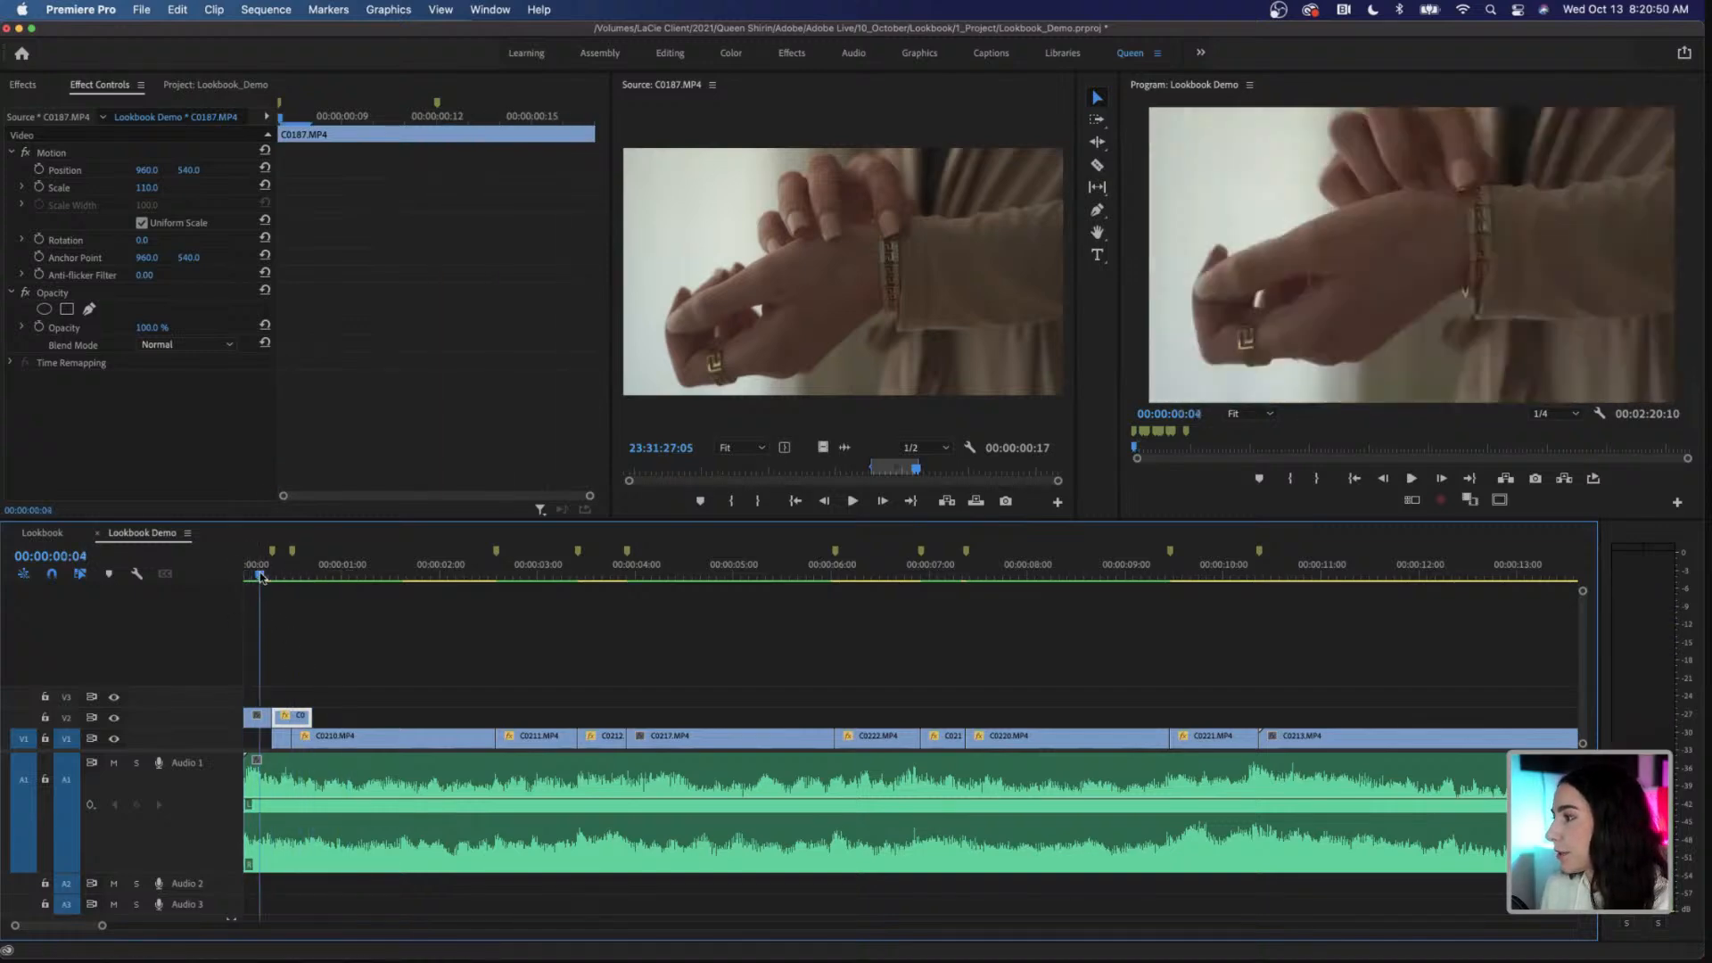
key(space)
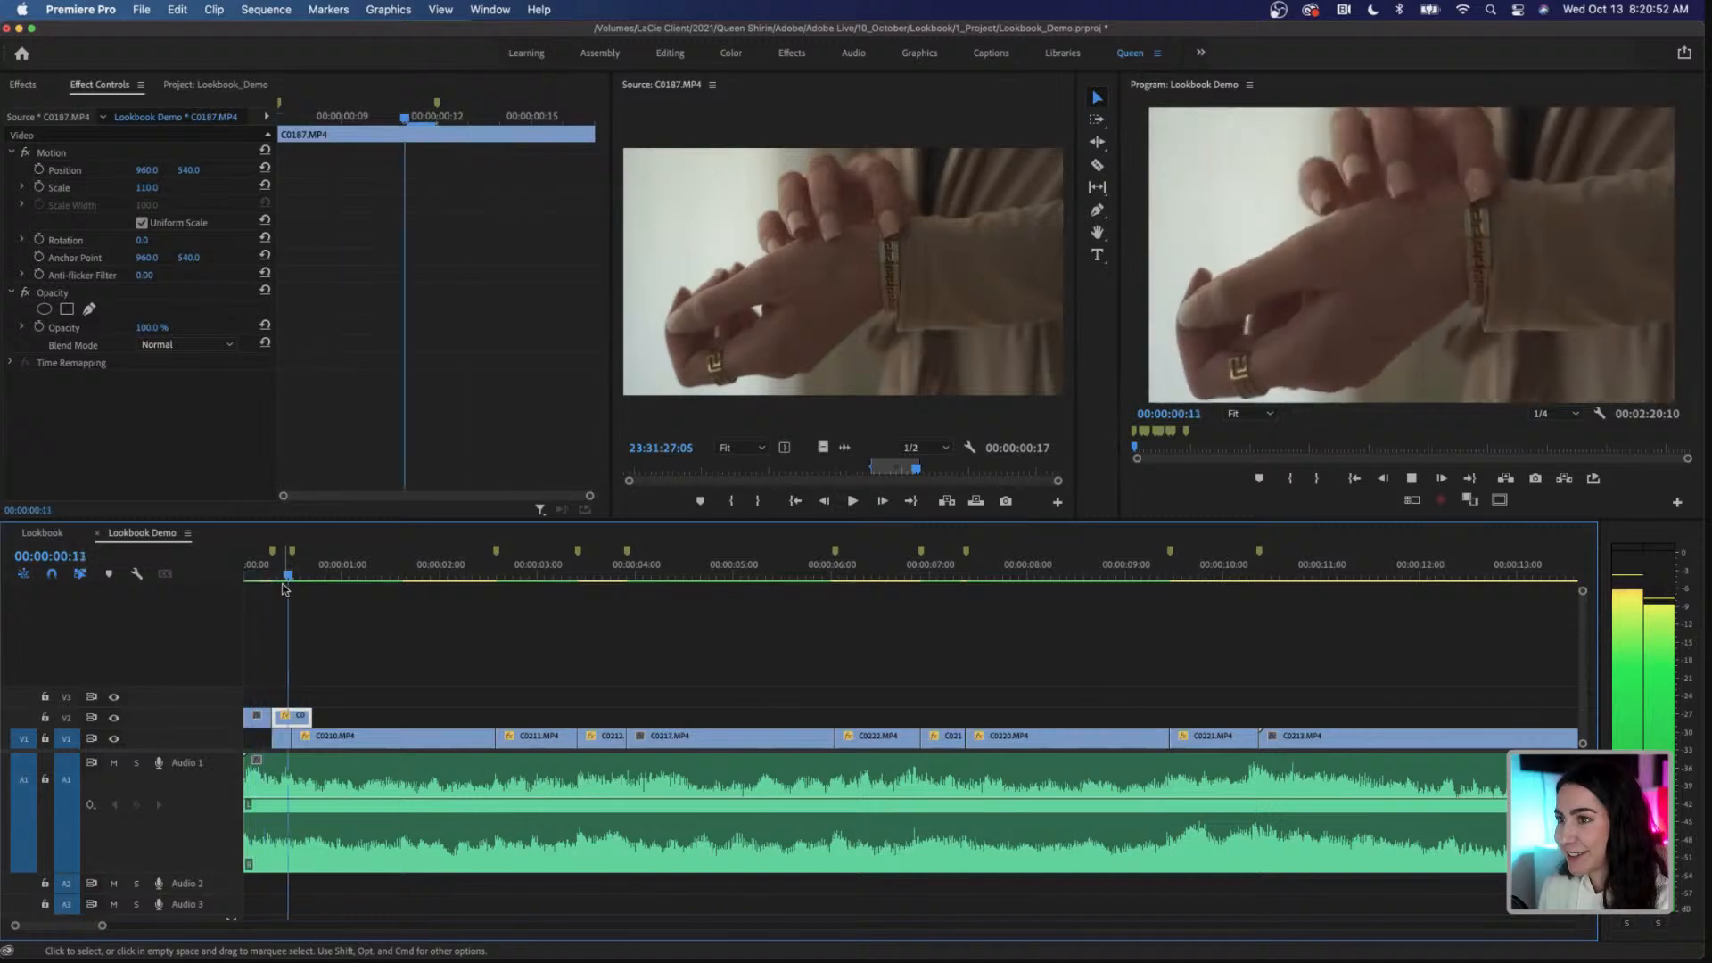
key(space)
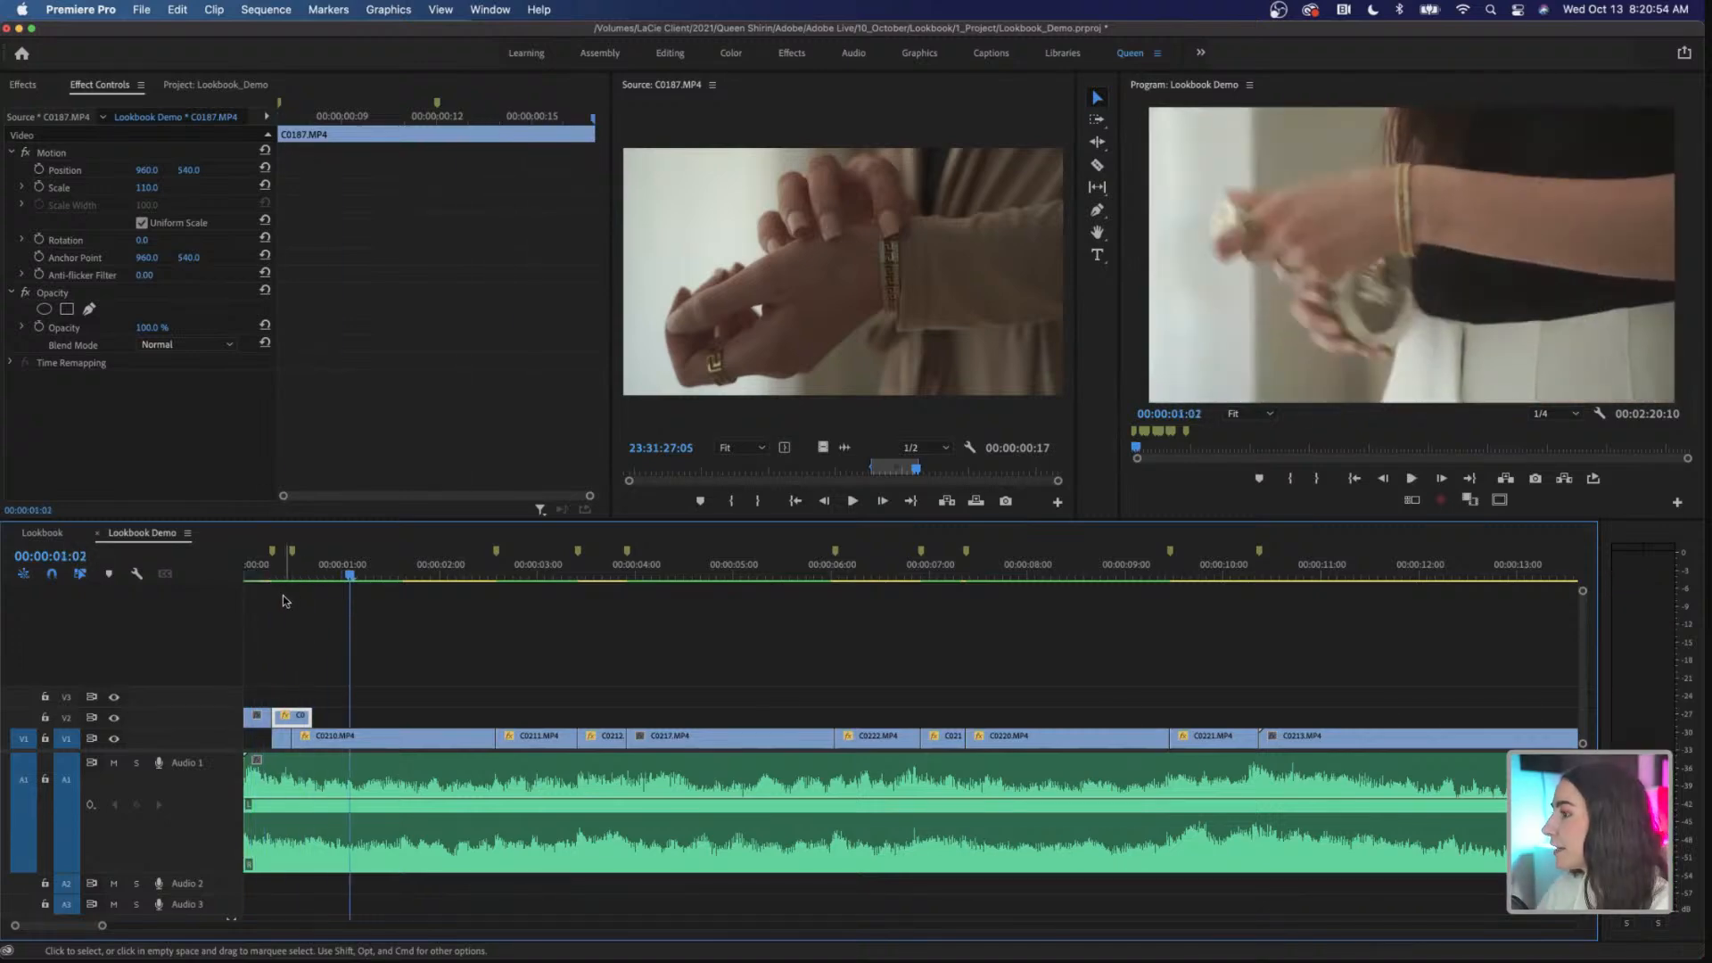
Step: Delete the very short first clip on V1 and move both C0187.MP4 pieces down to V1, overwriting the start of C0210.MP4
click(283, 739)
key(Delete)
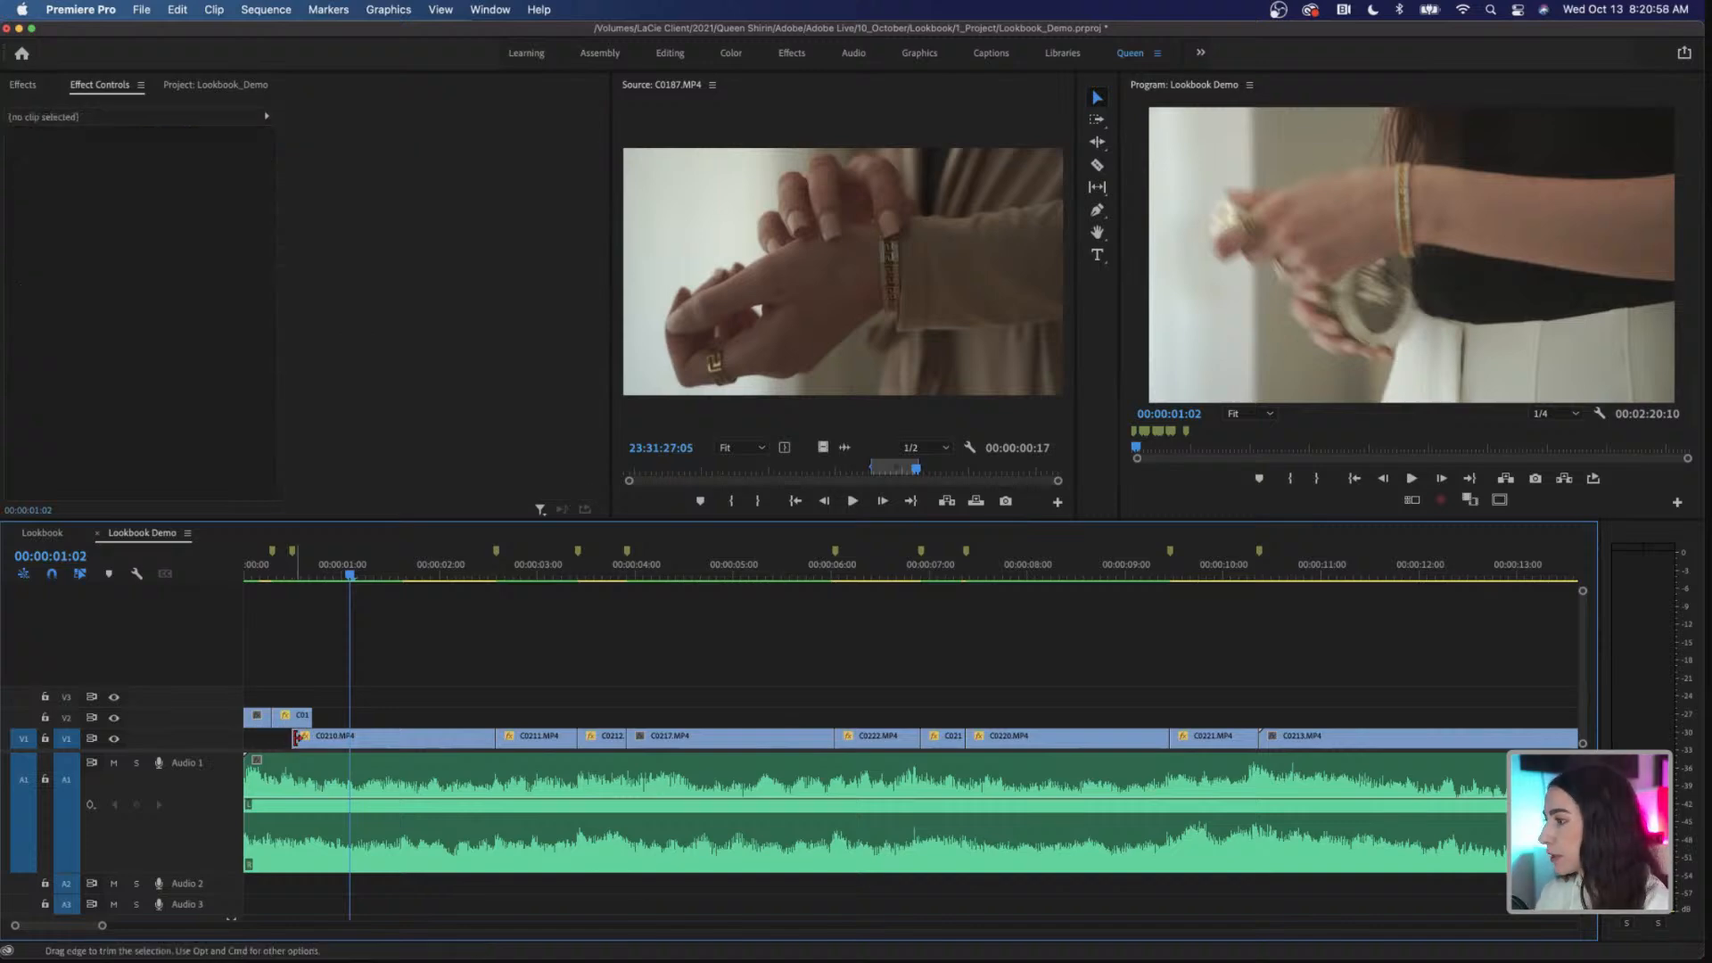
drag(303, 739, 283, 739)
click(284, 571)
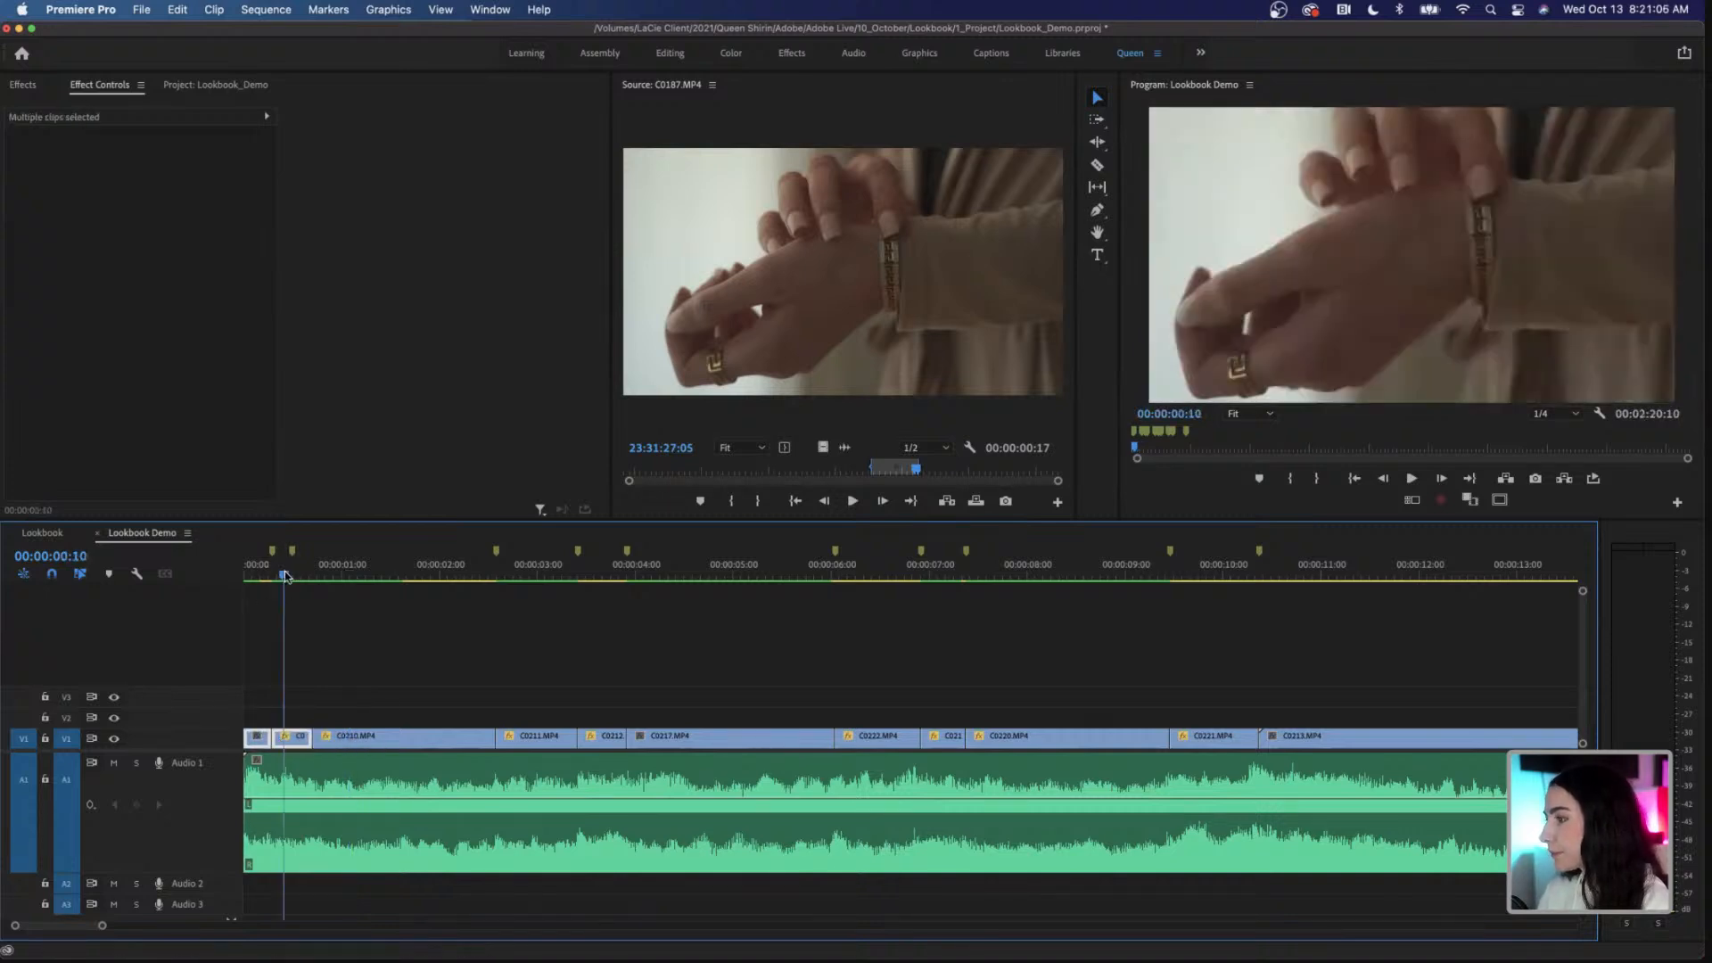
click(274, 618)
Step: Play the sequence from 00:00:00:04, then return to 00:00:09:17 and select C0221.MP4 on V1
mouse_move(283, 576)
mouse_down()
mouse_move(260, 578)
mouse_move(319, 586)
mouse_move(262, 587)
mouse_up()
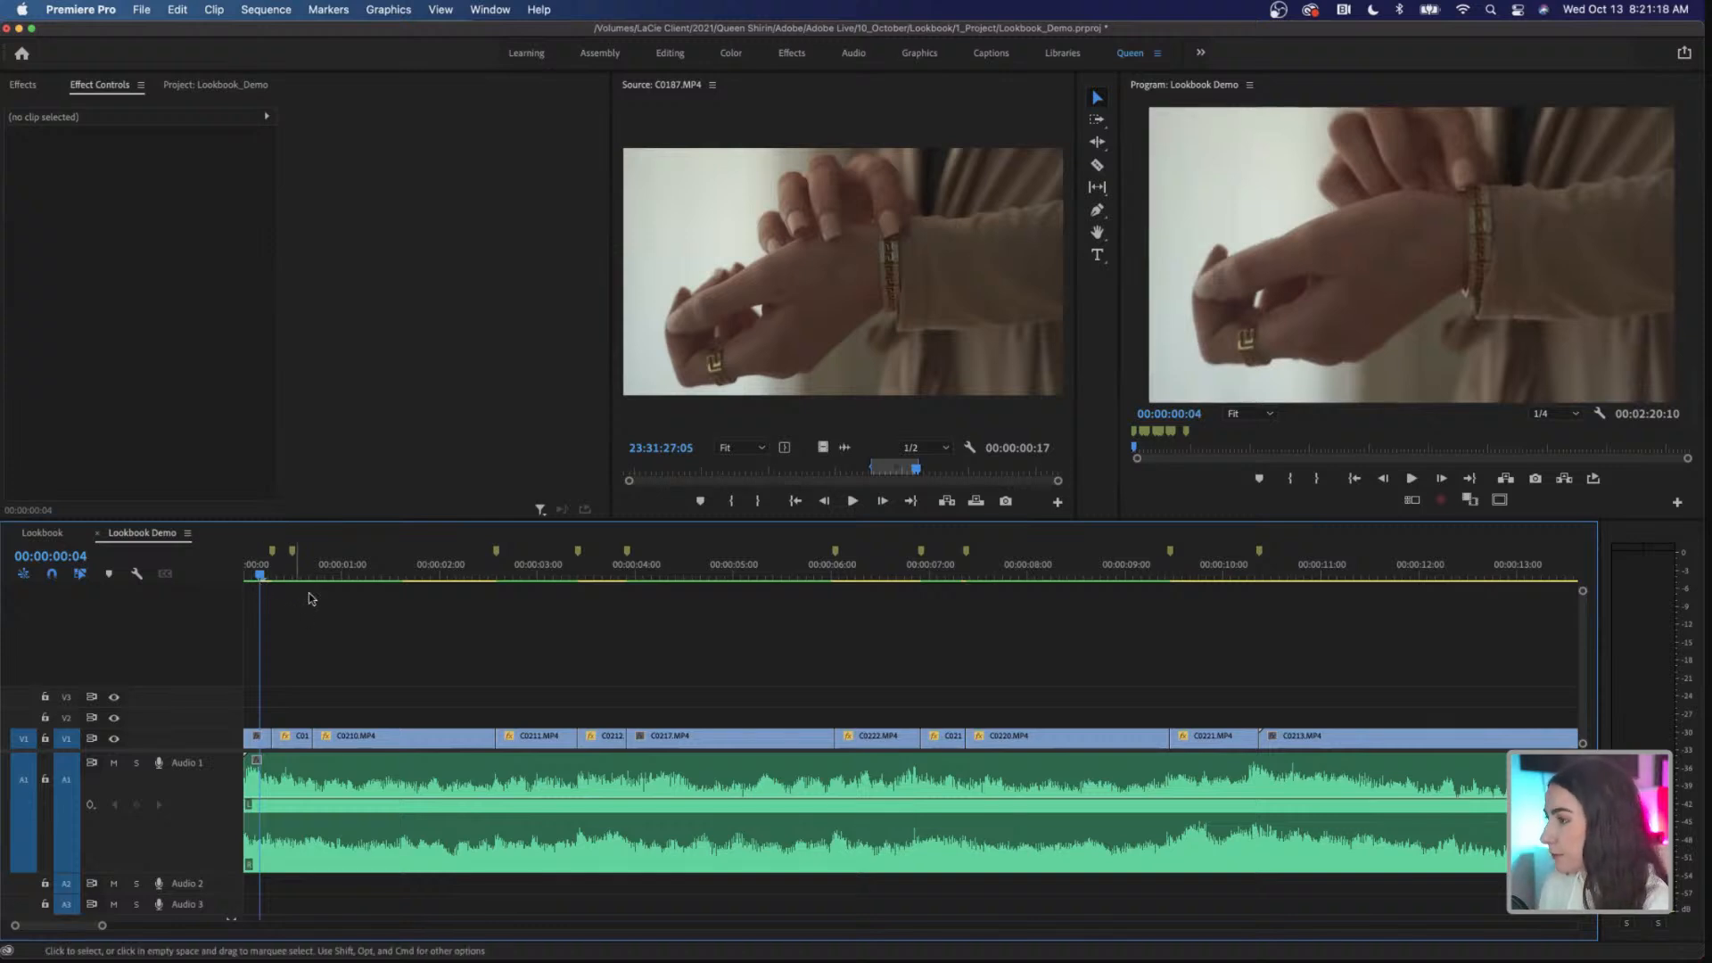
key(space)
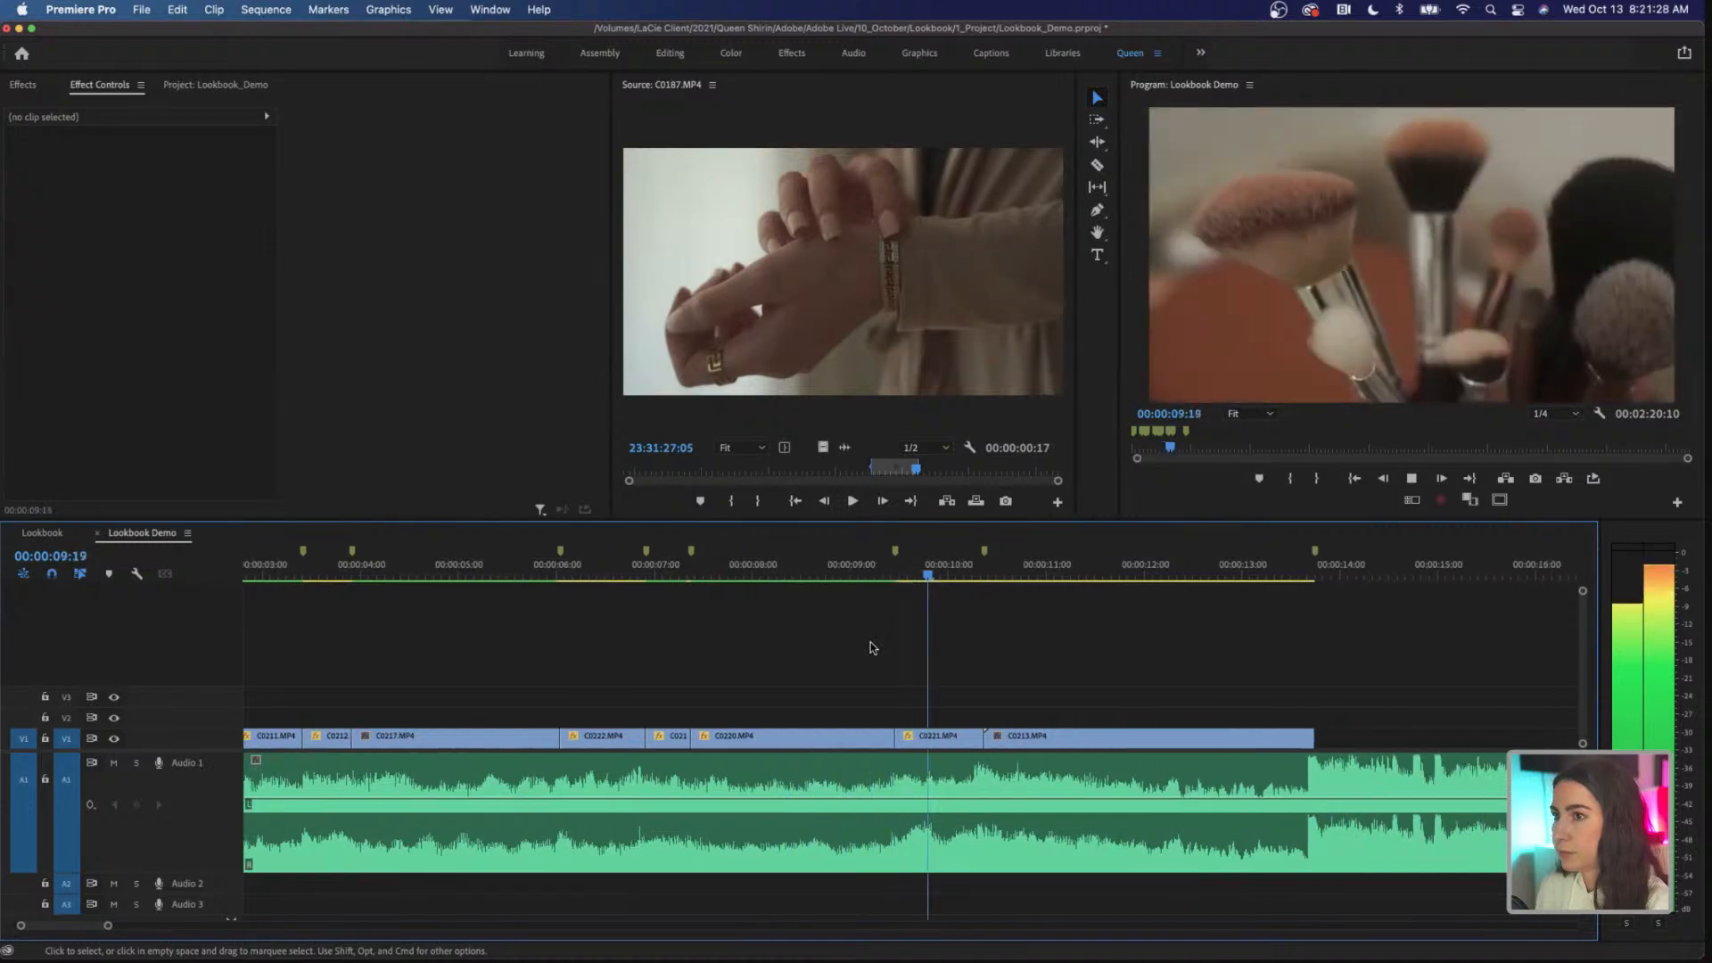
click(820, 576)
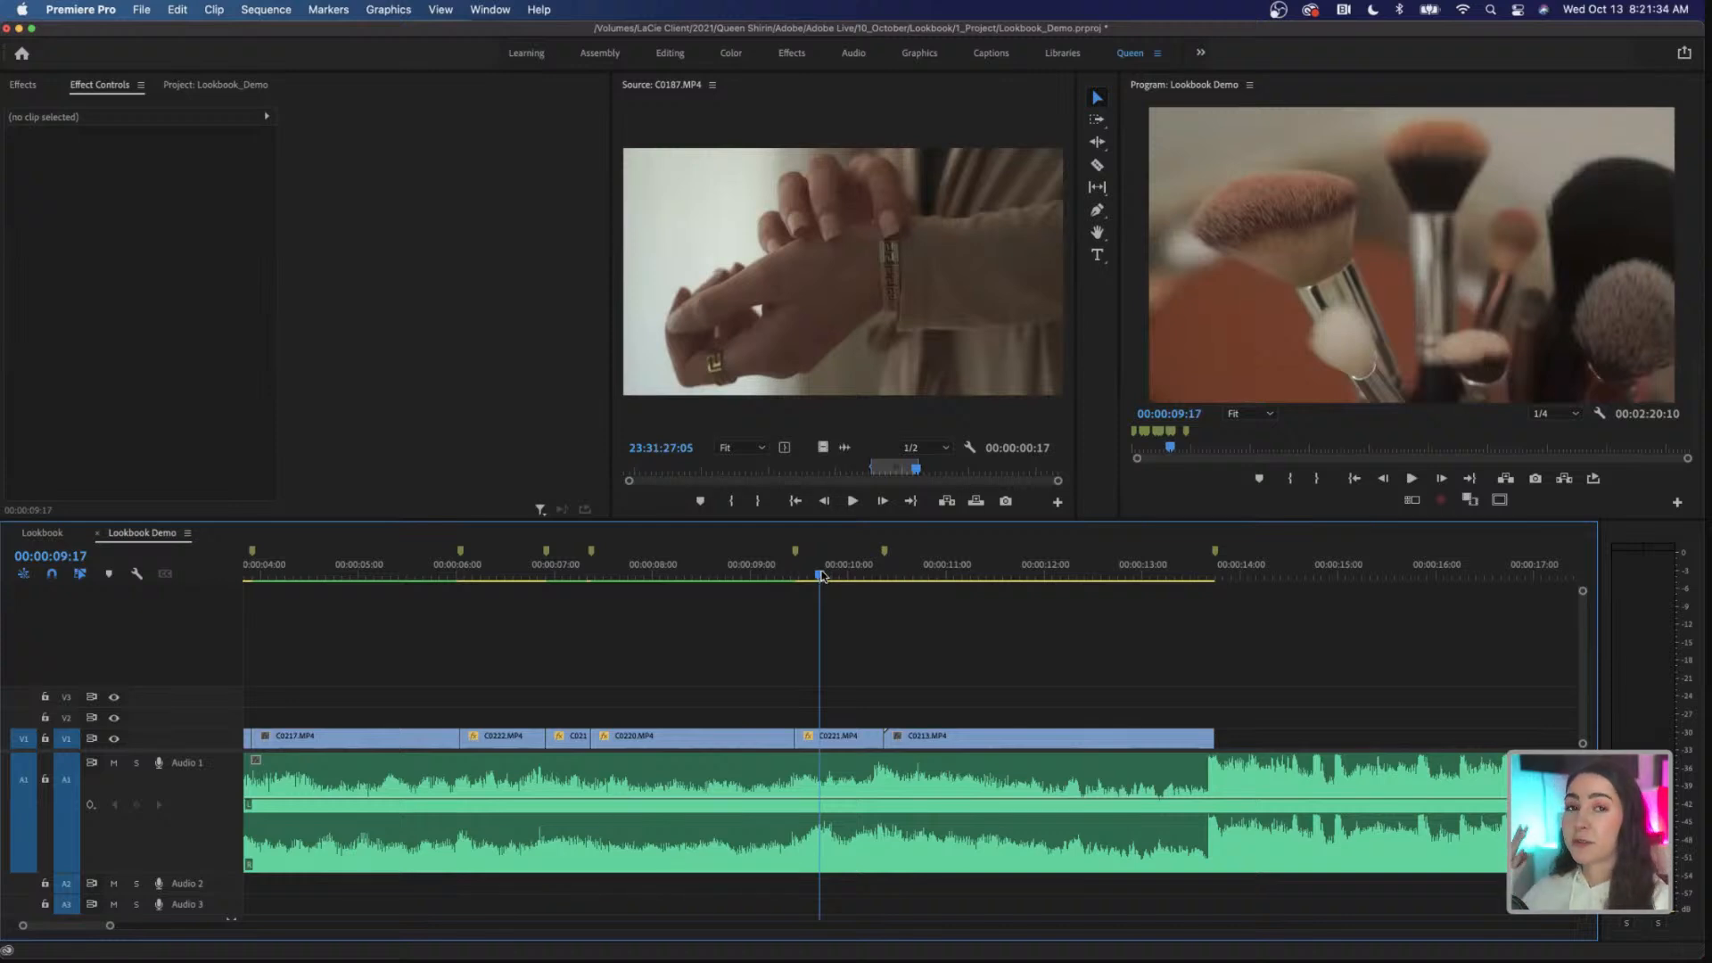
click(853, 738)
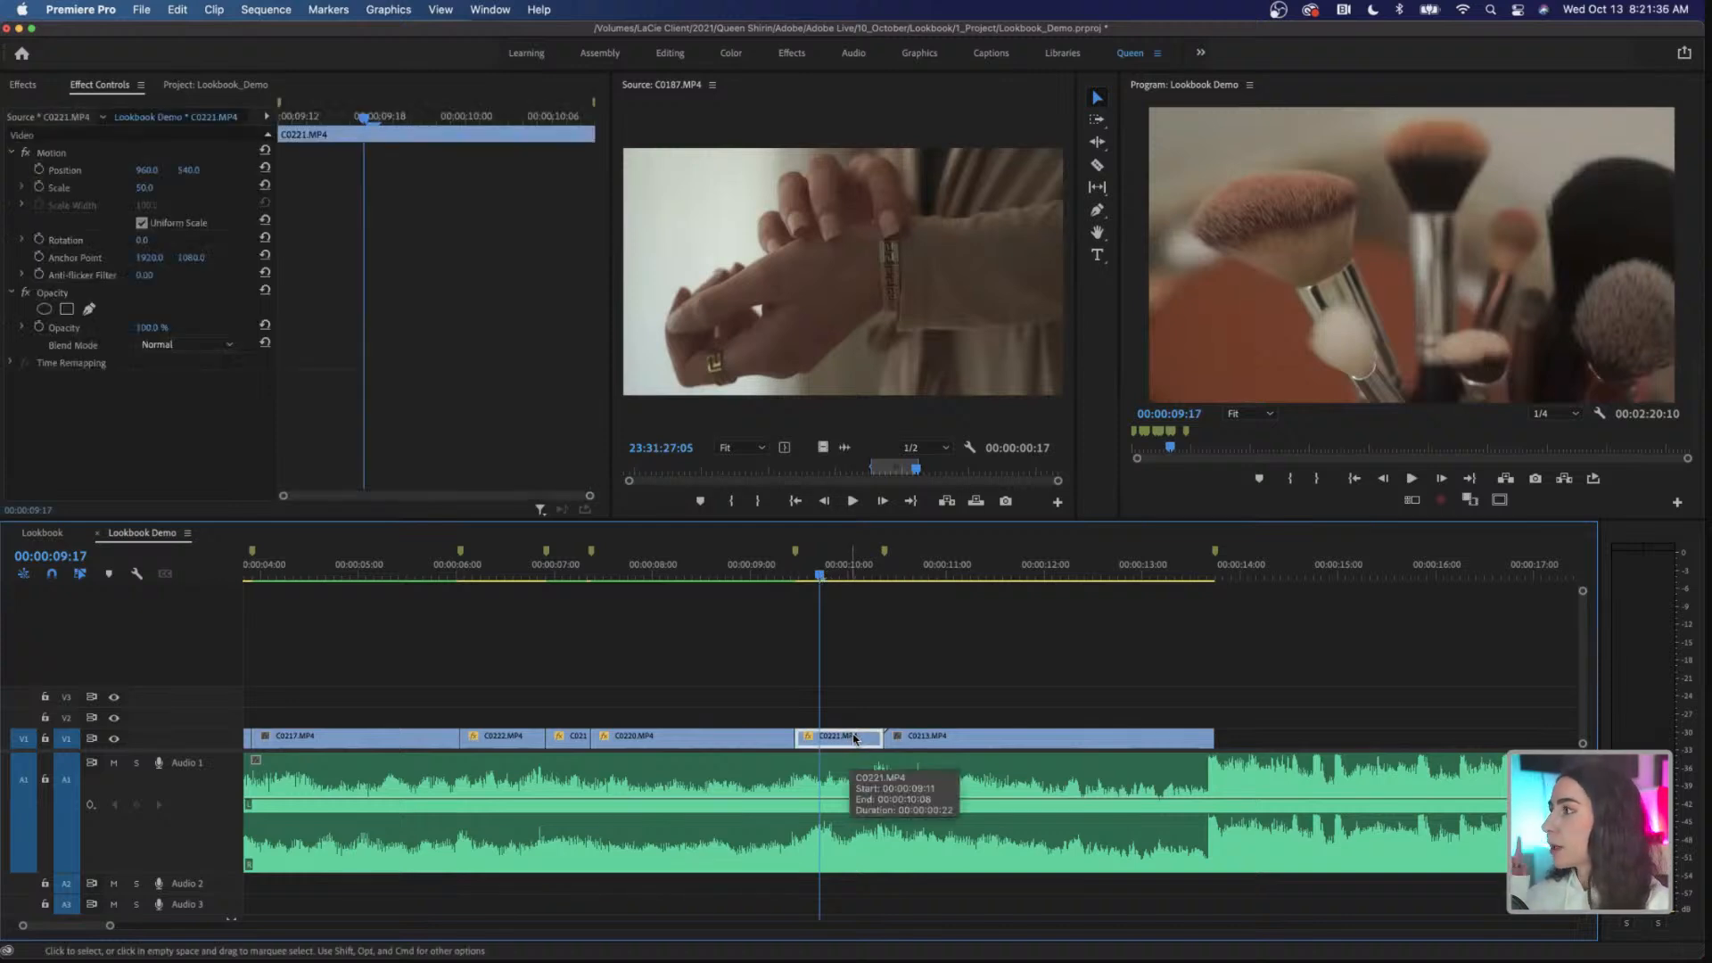
Step: Place the marked range of C0191.MP4 from Outfit 3, video only, on V2 from the start of C0221.MP4, and select it
click(217, 85)
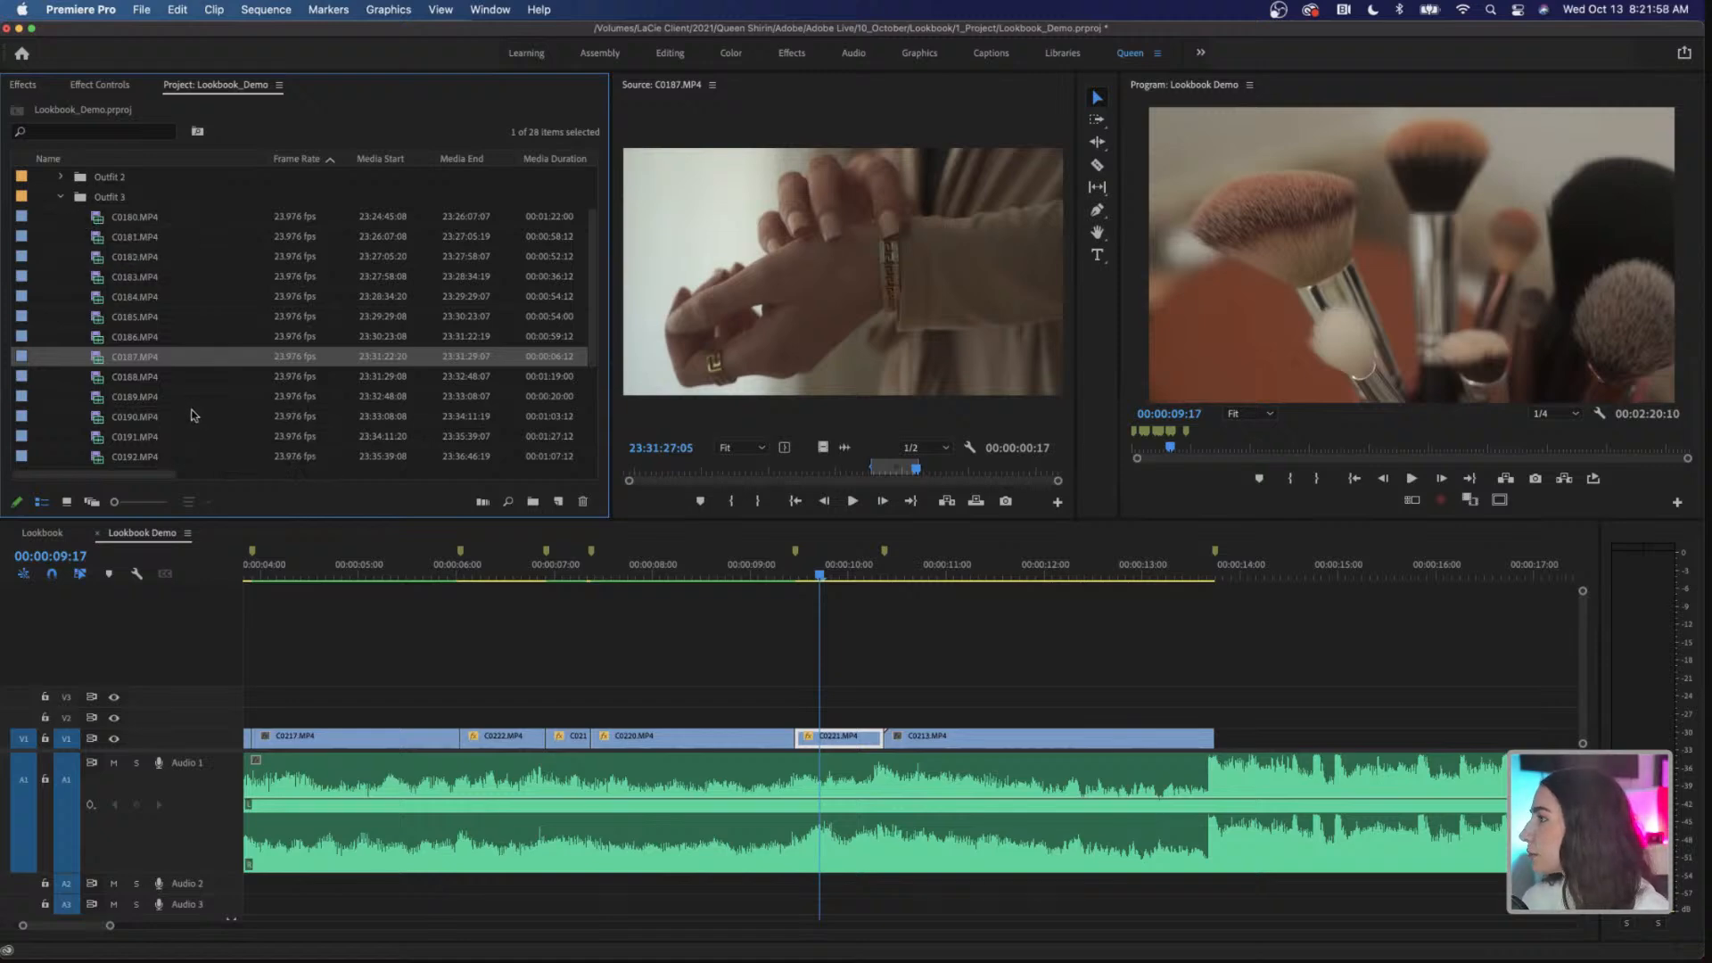
double_click(161, 436)
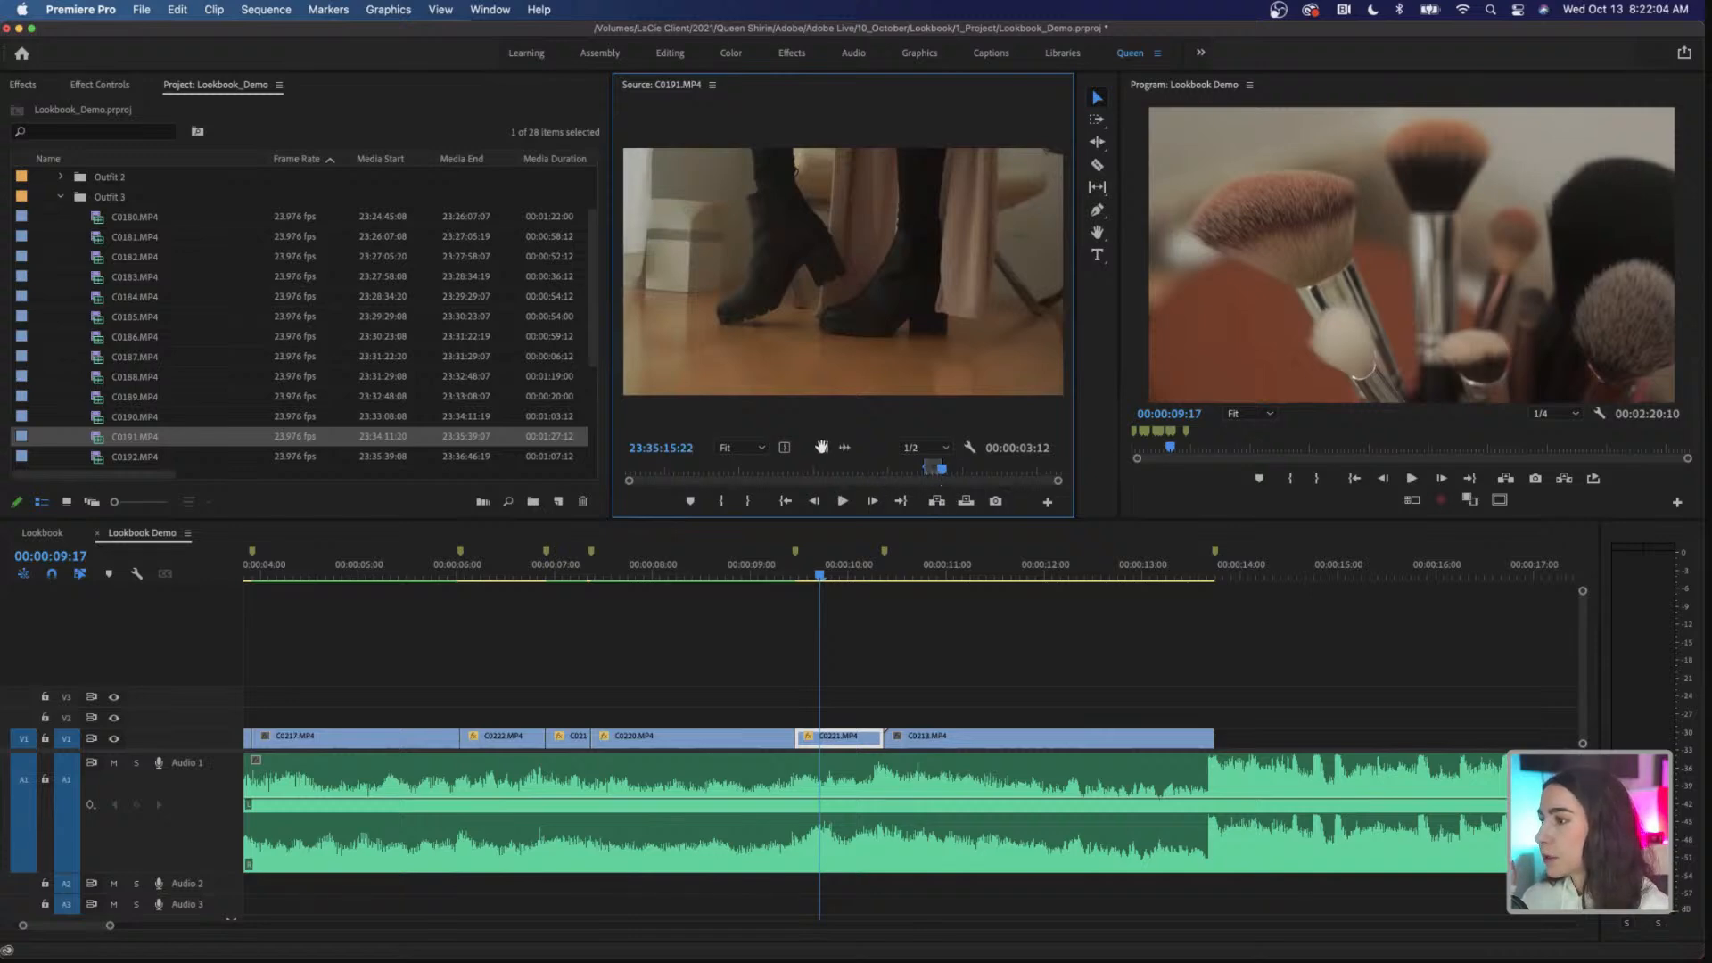
drag(833, 469, 807, 724)
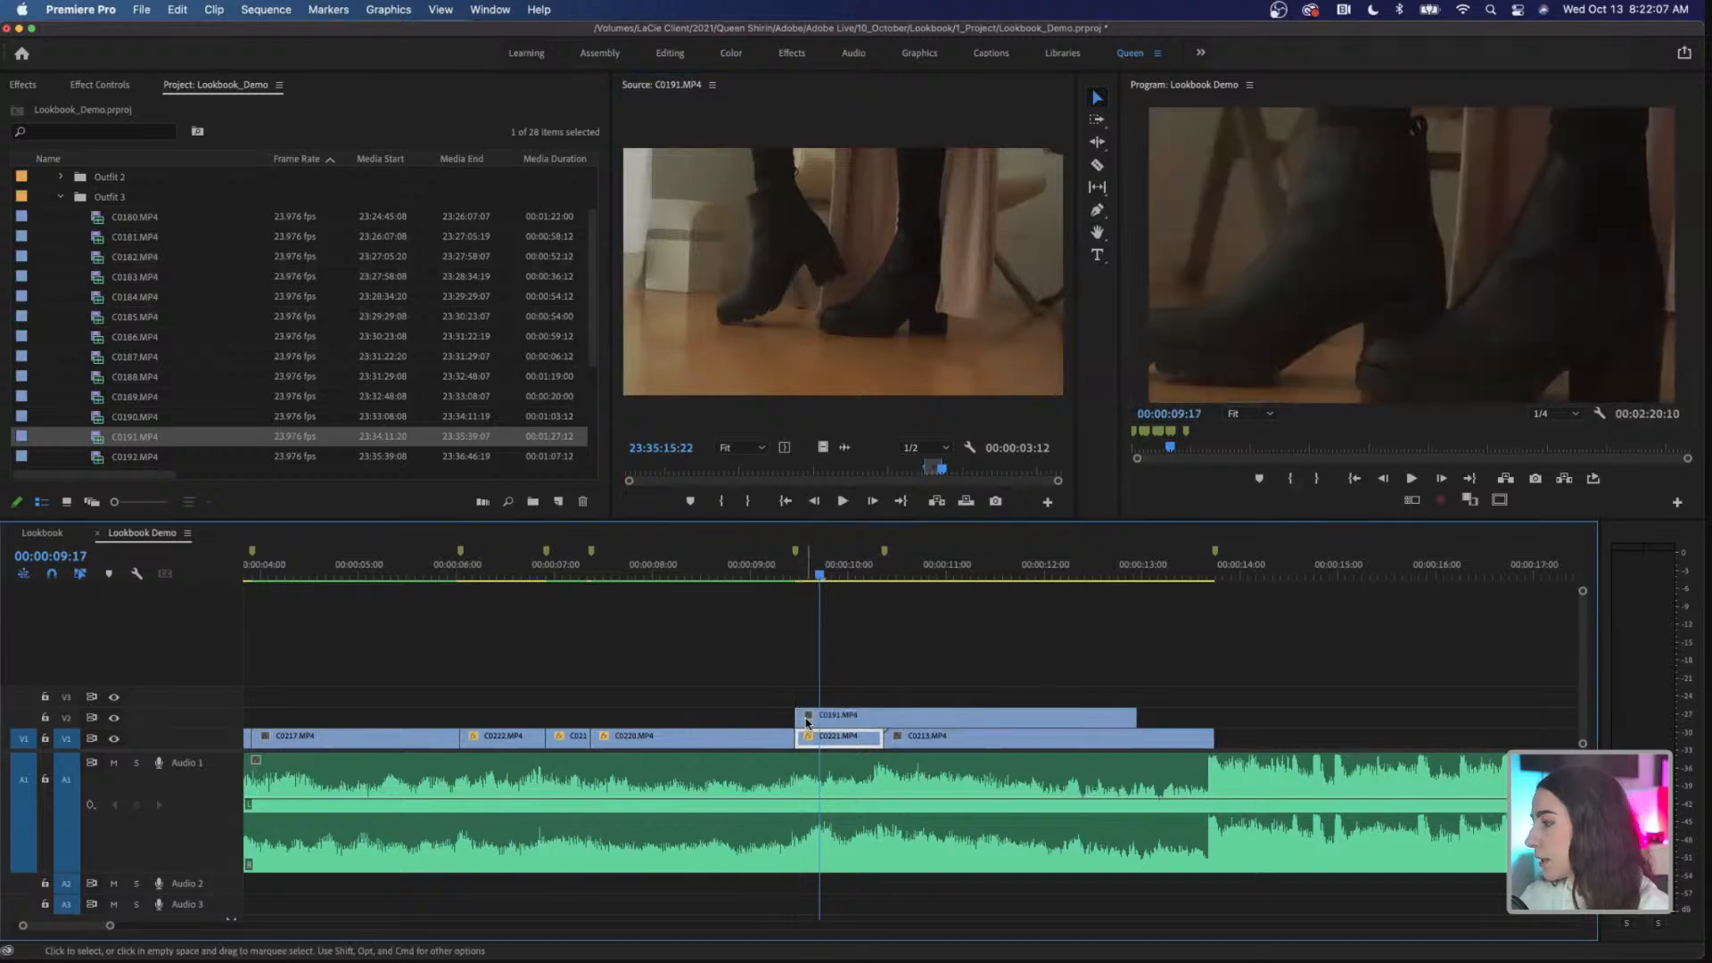
click(895, 717)
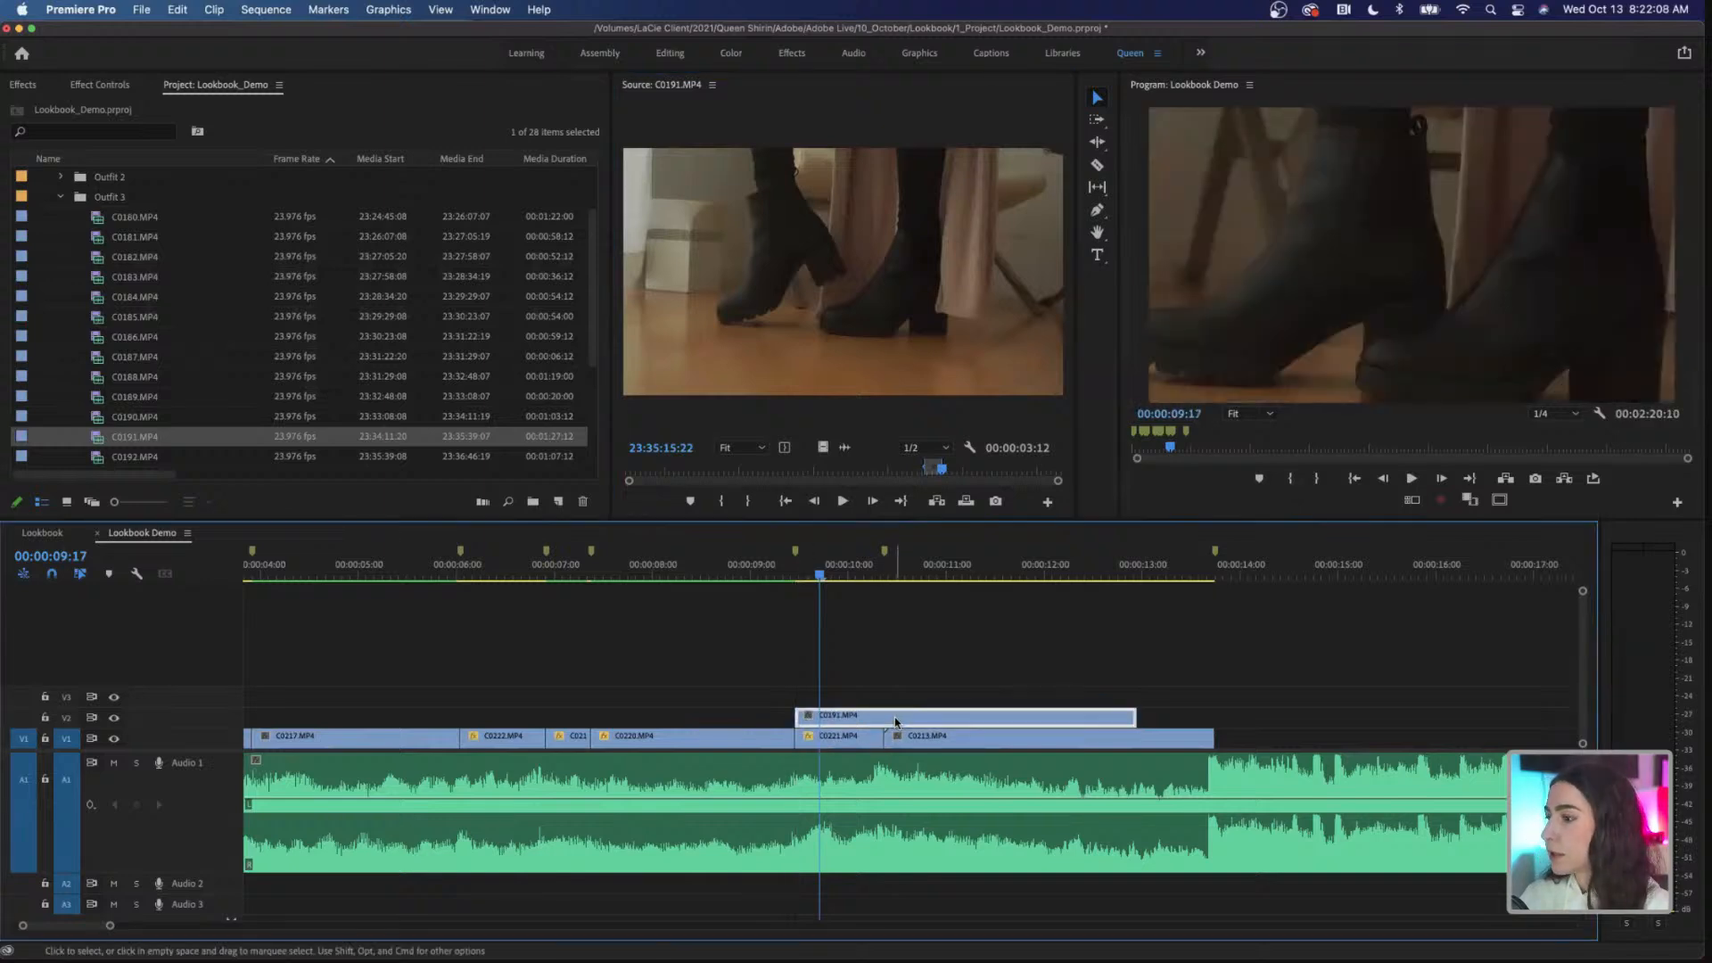
Step: Set the scale of C0191.MP4 on V2 to 50
click(115, 85)
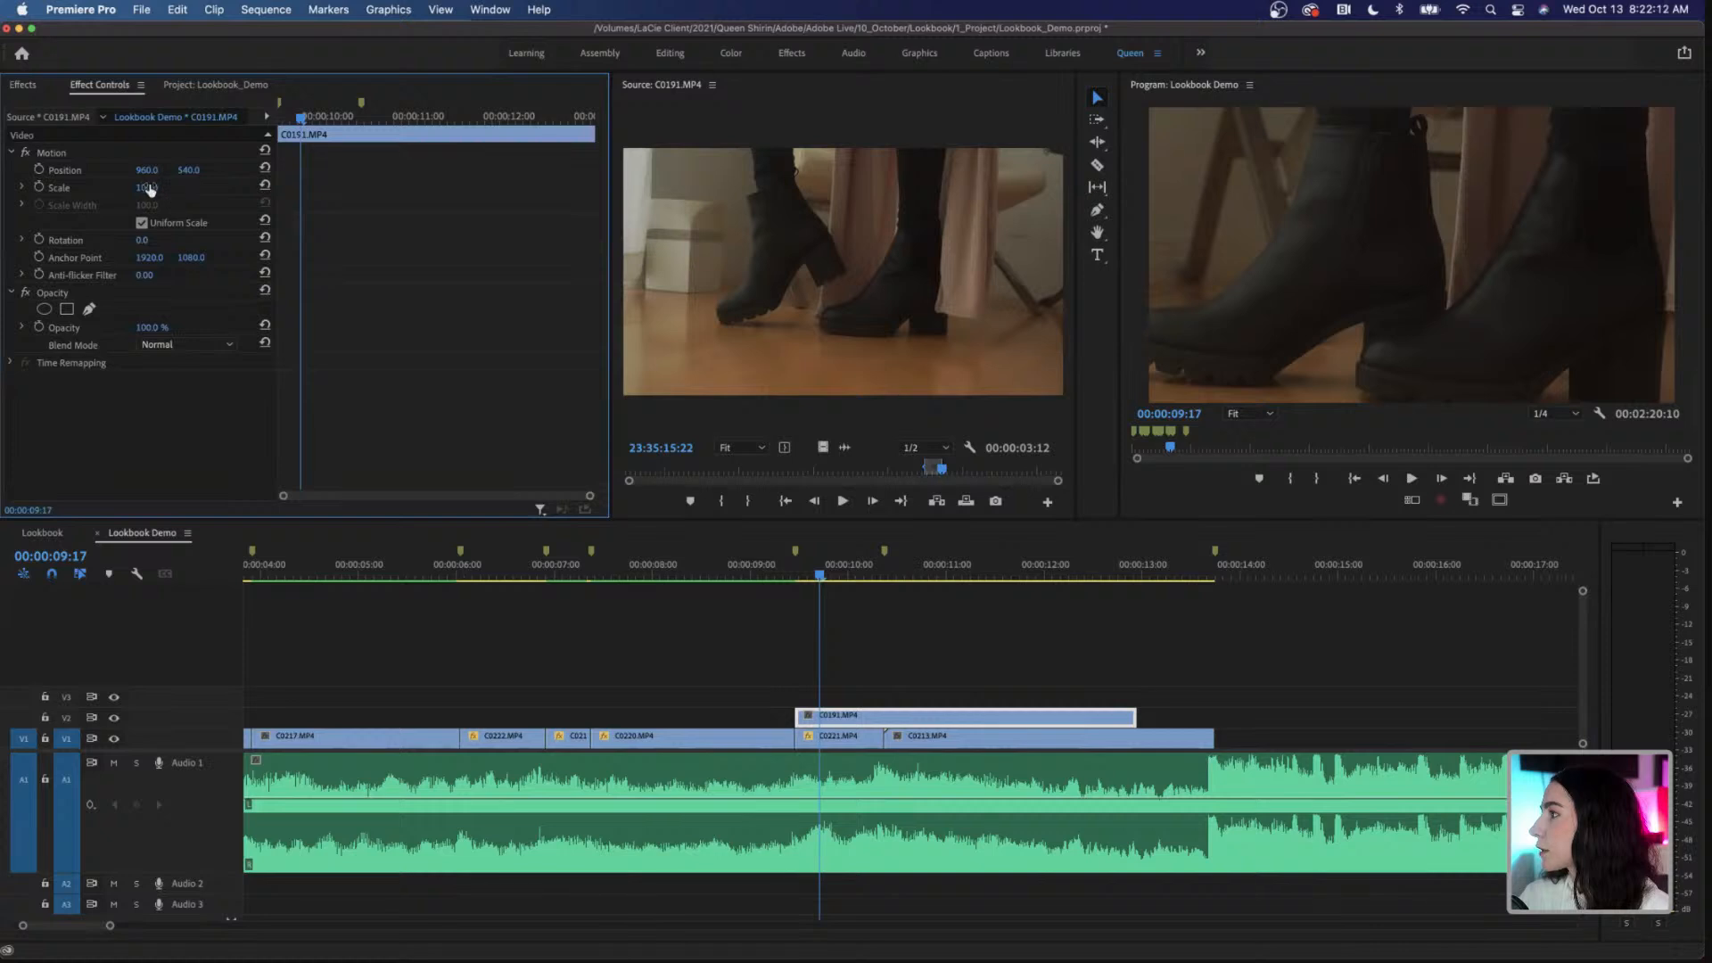
click(154, 187)
text(50)
key(Return)
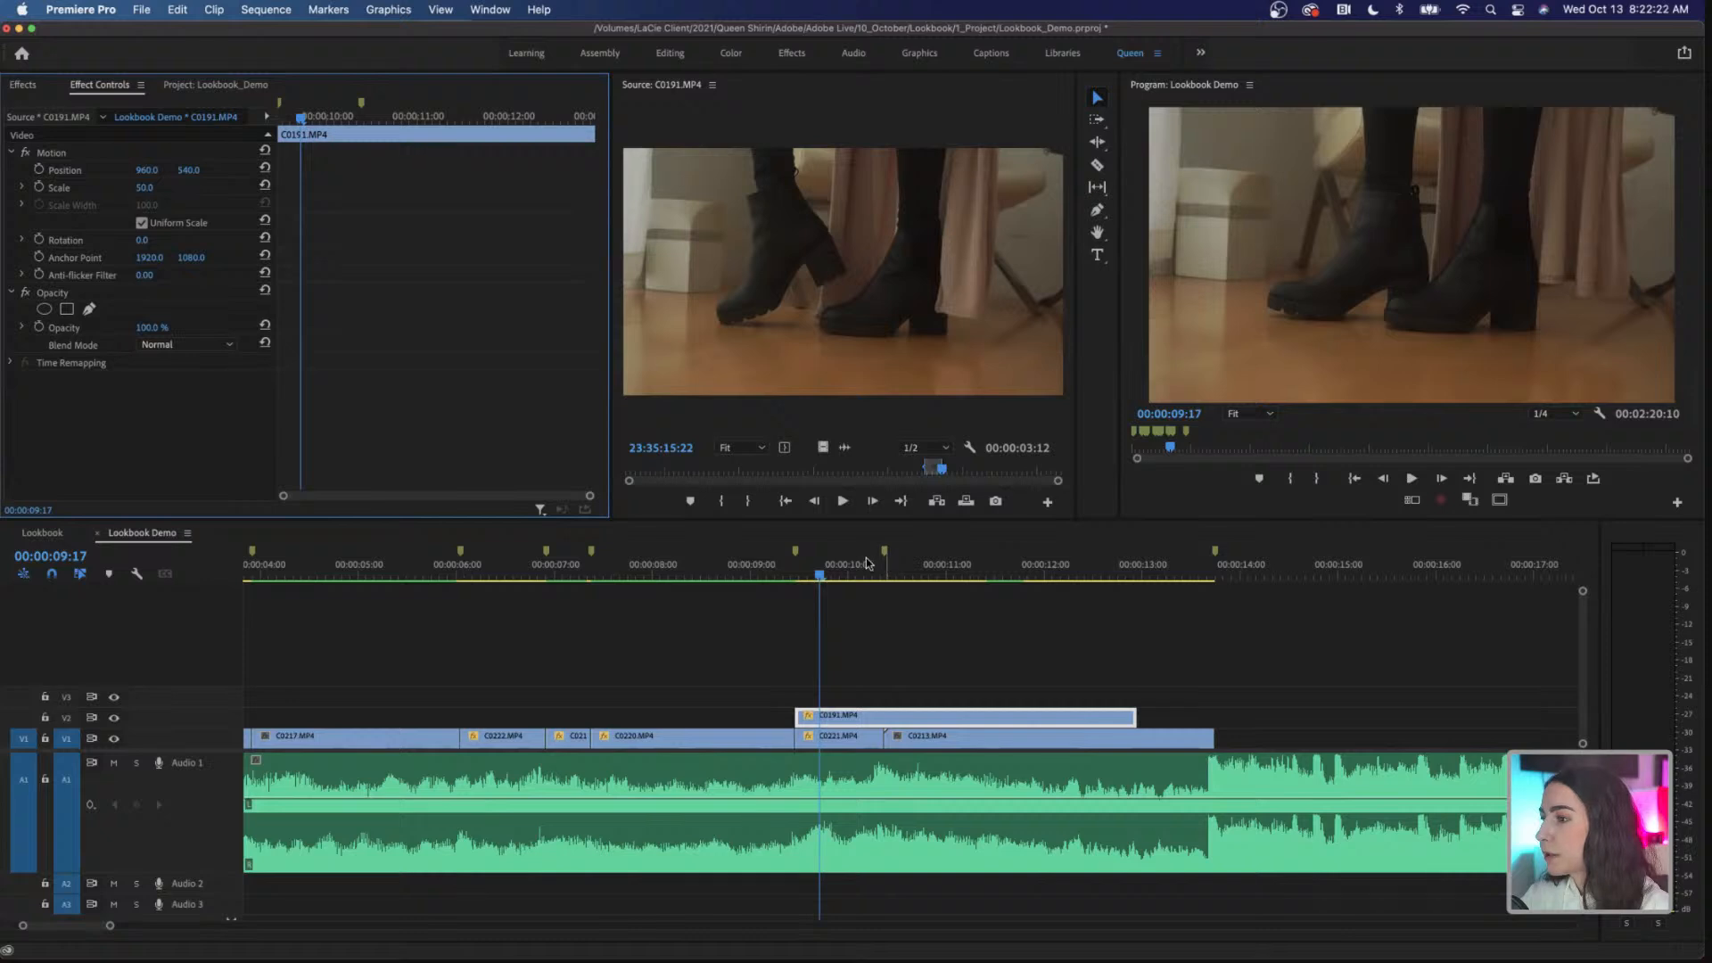
Step: Cut off the part of C0191.MP4 before 00:00:11:17 and move the remaining piece back to the start of C0221.MP4 on V2
click(806, 577)
drag(806, 577, 1094, 594)
drag(1055, 596, 1019, 603)
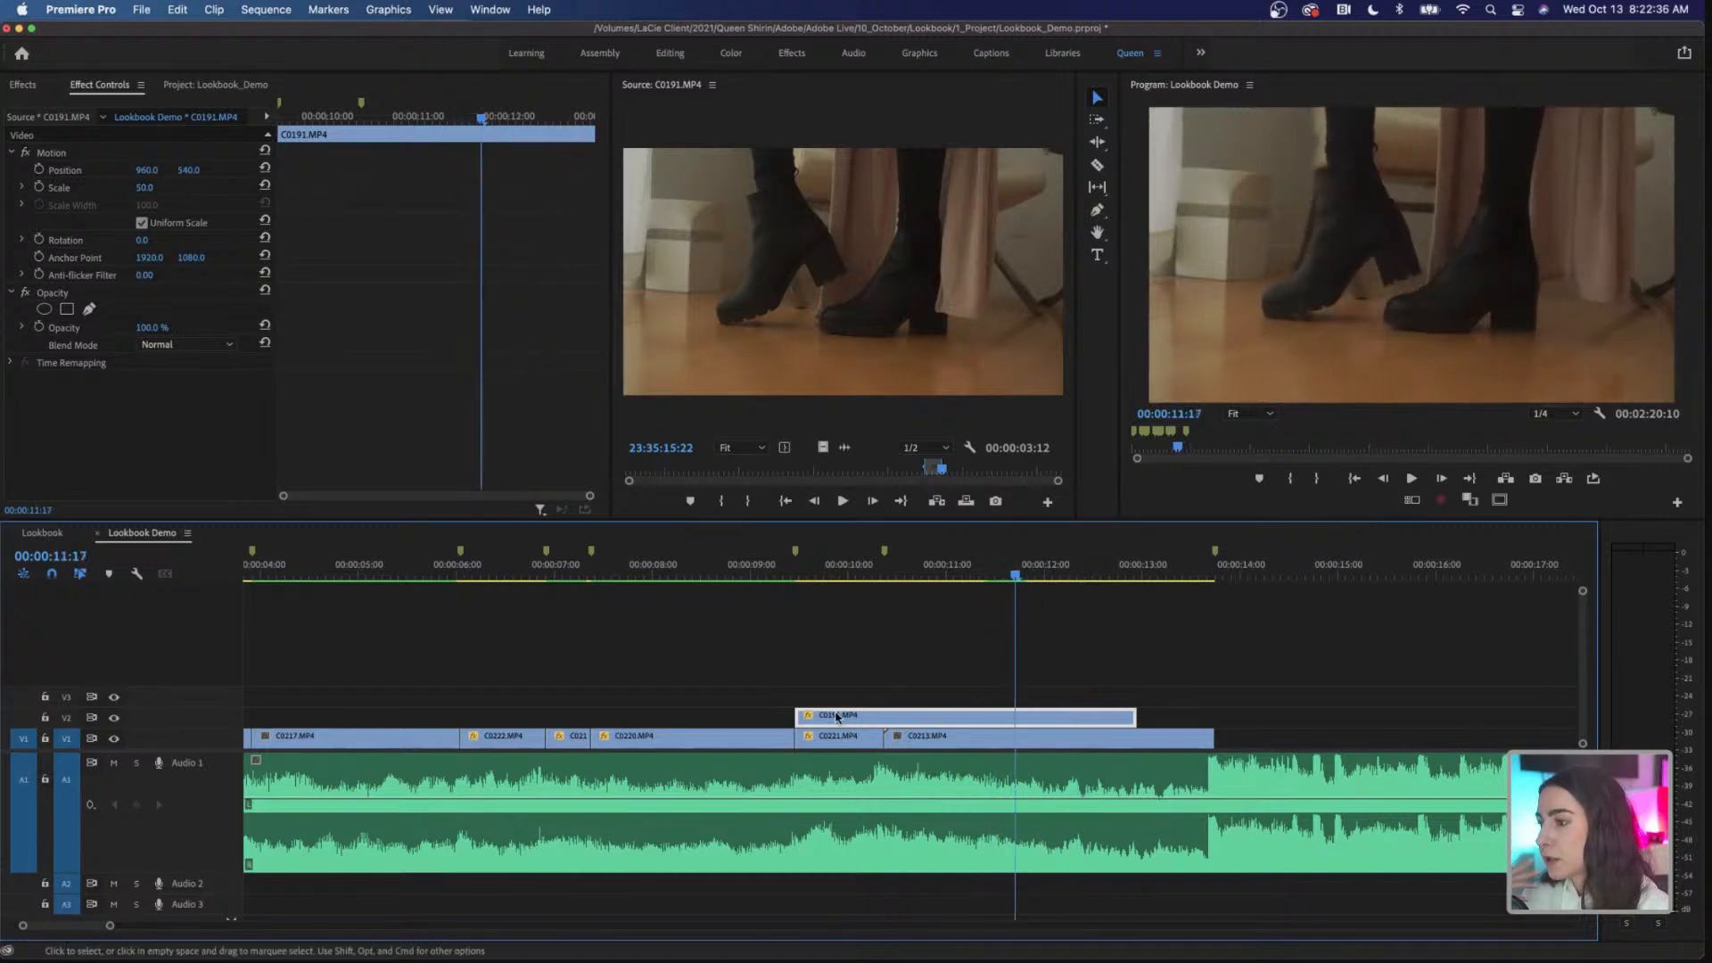
drag(801, 715, 853, 728)
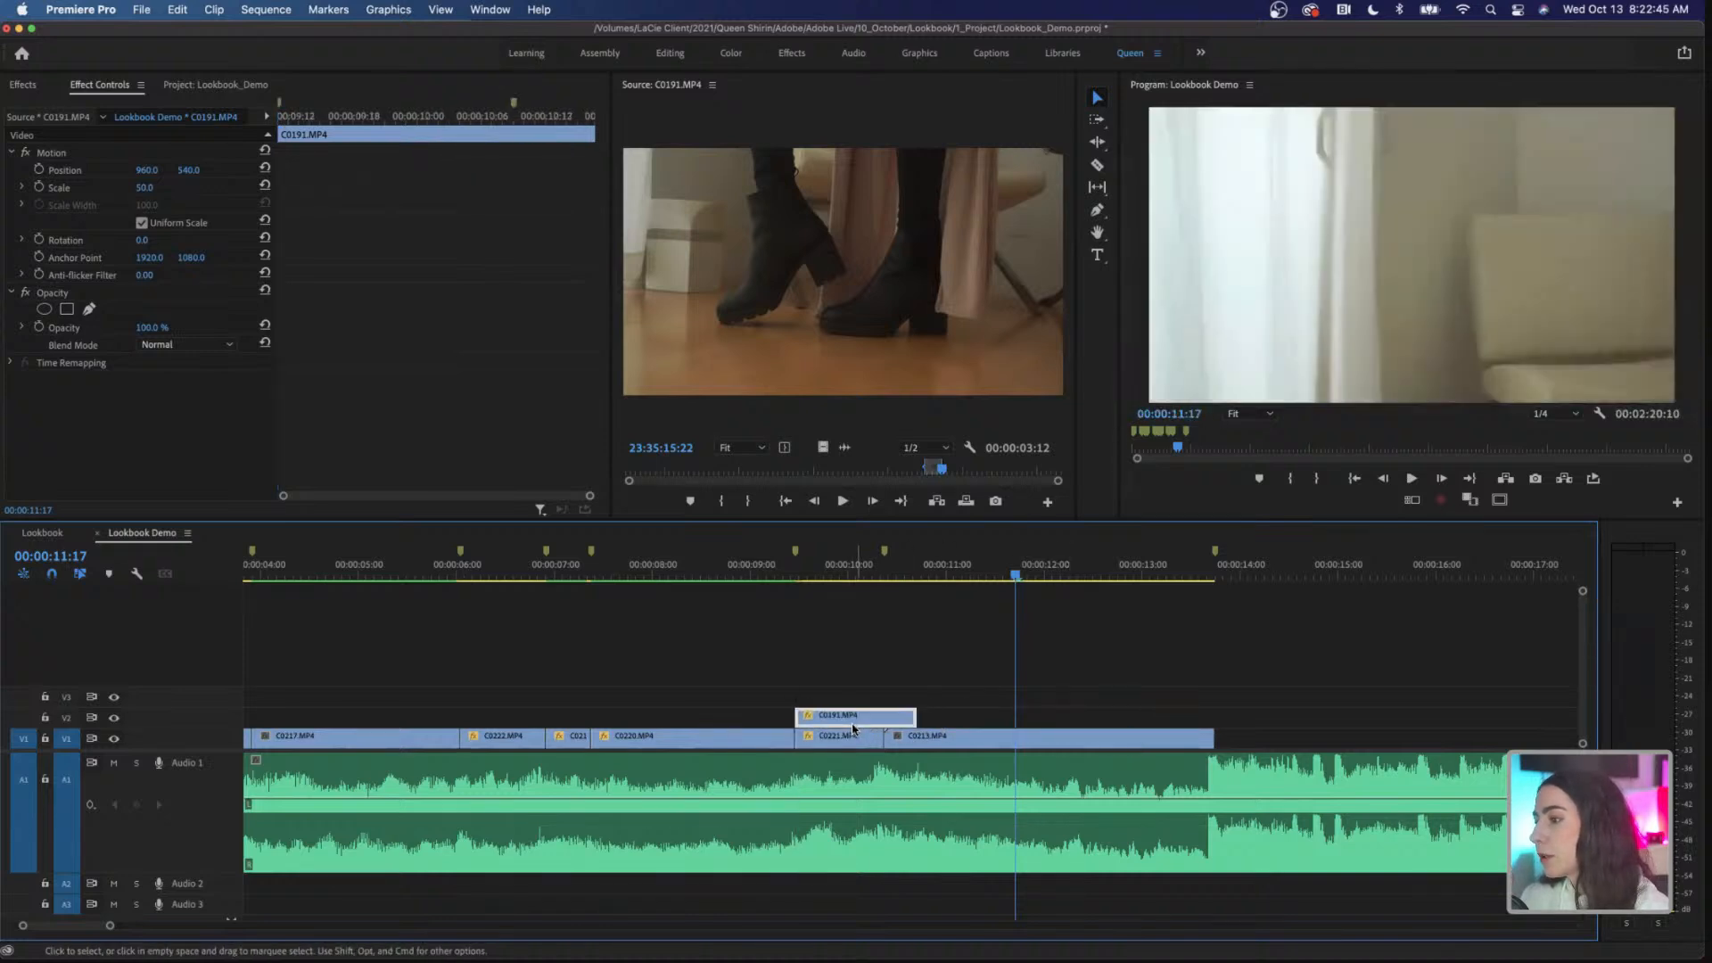
Step: Trim the end of C0191.MP4 to the next marker, where C0213.MP4 starts, and move it down to V1 over C0221.MP4
click(831, 577)
mouse_move(831, 577)
mouse_down()
mouse_move(900, 578)
mouse_move(860, 582)
mouse_up()
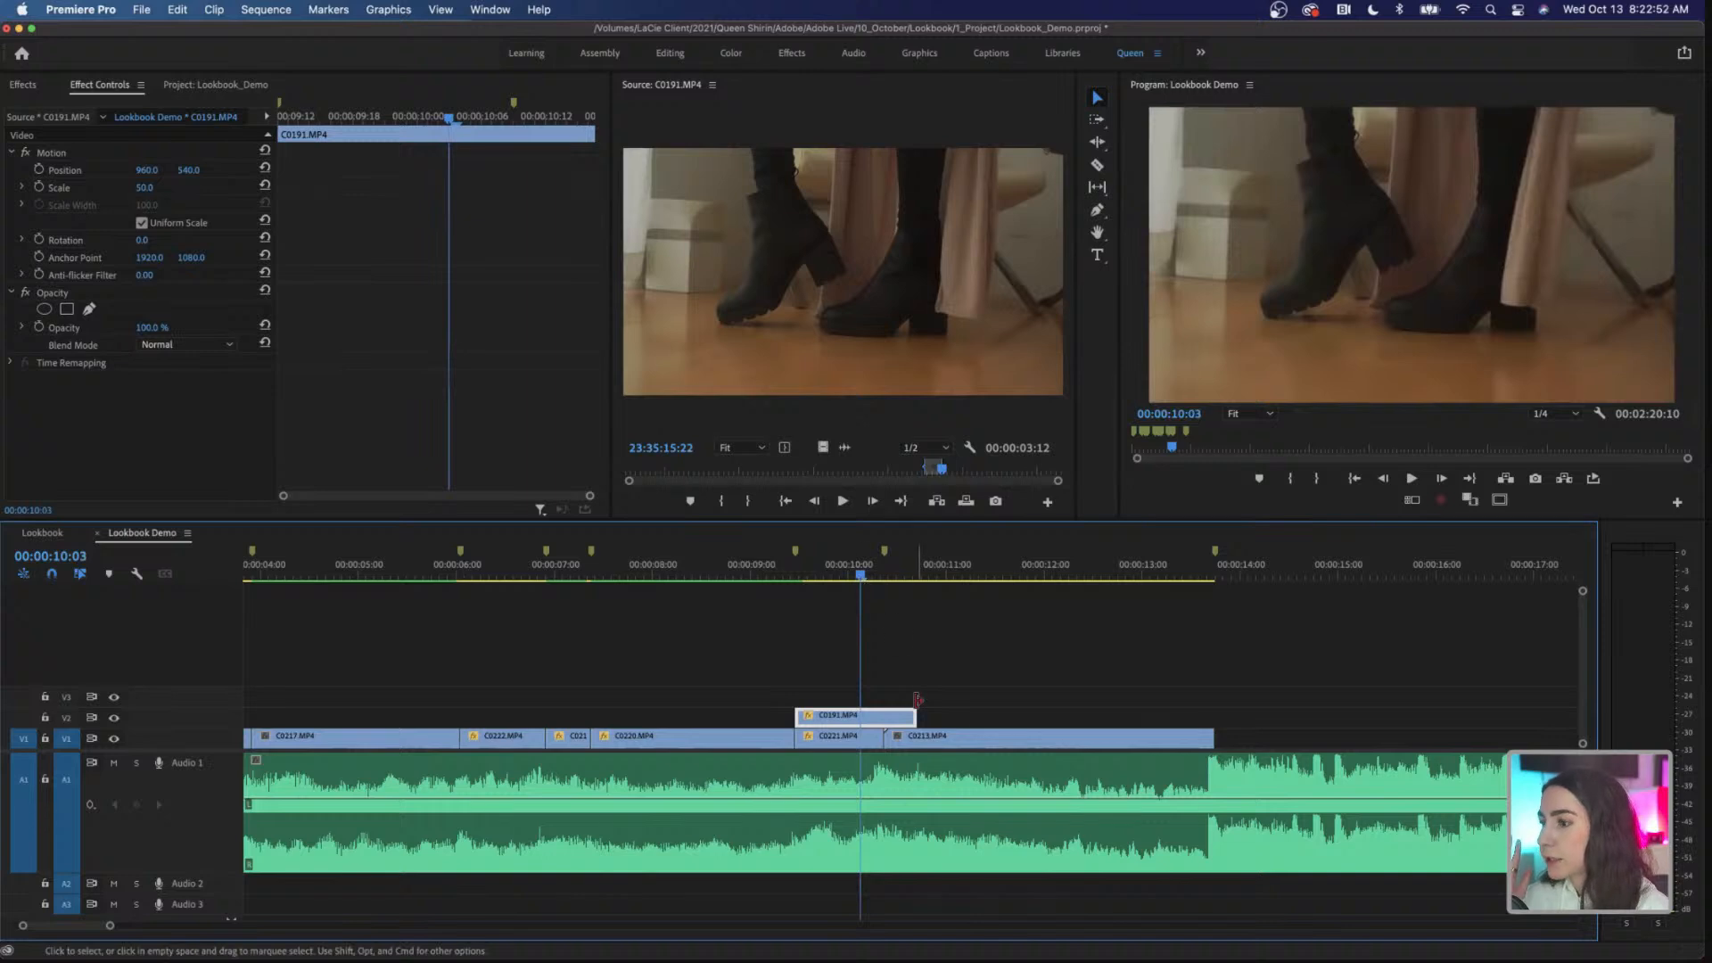
drag(915, 715, 882, 714)
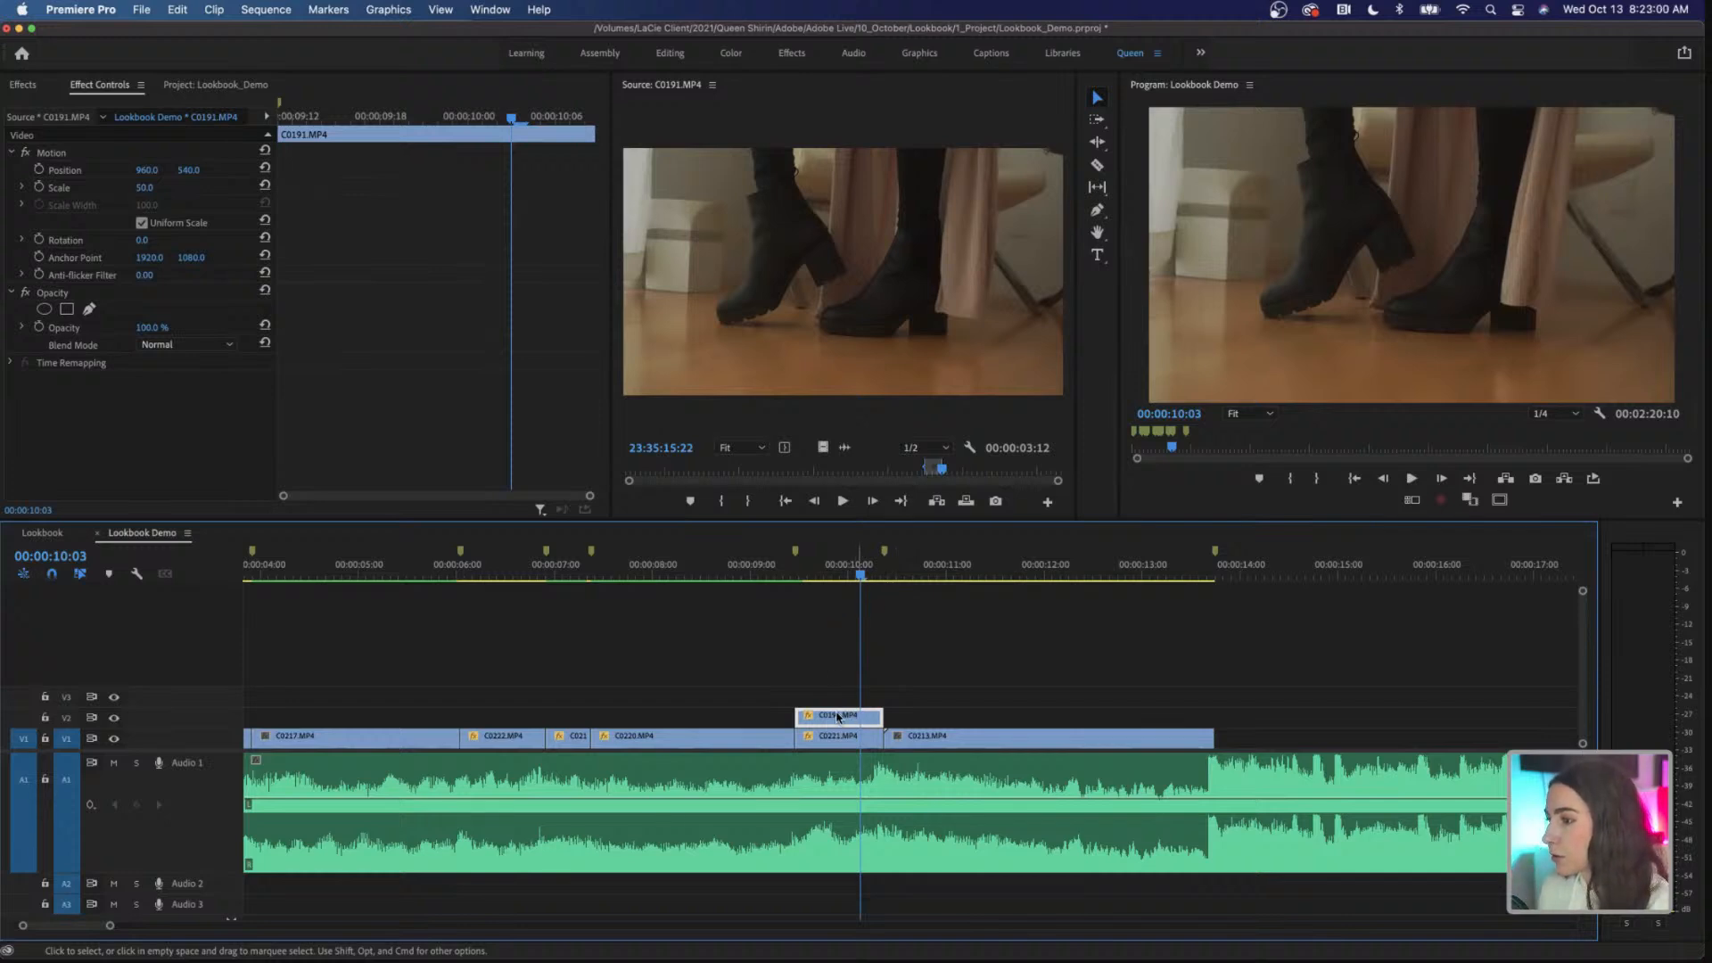
drag(840, 728, 838, 737)
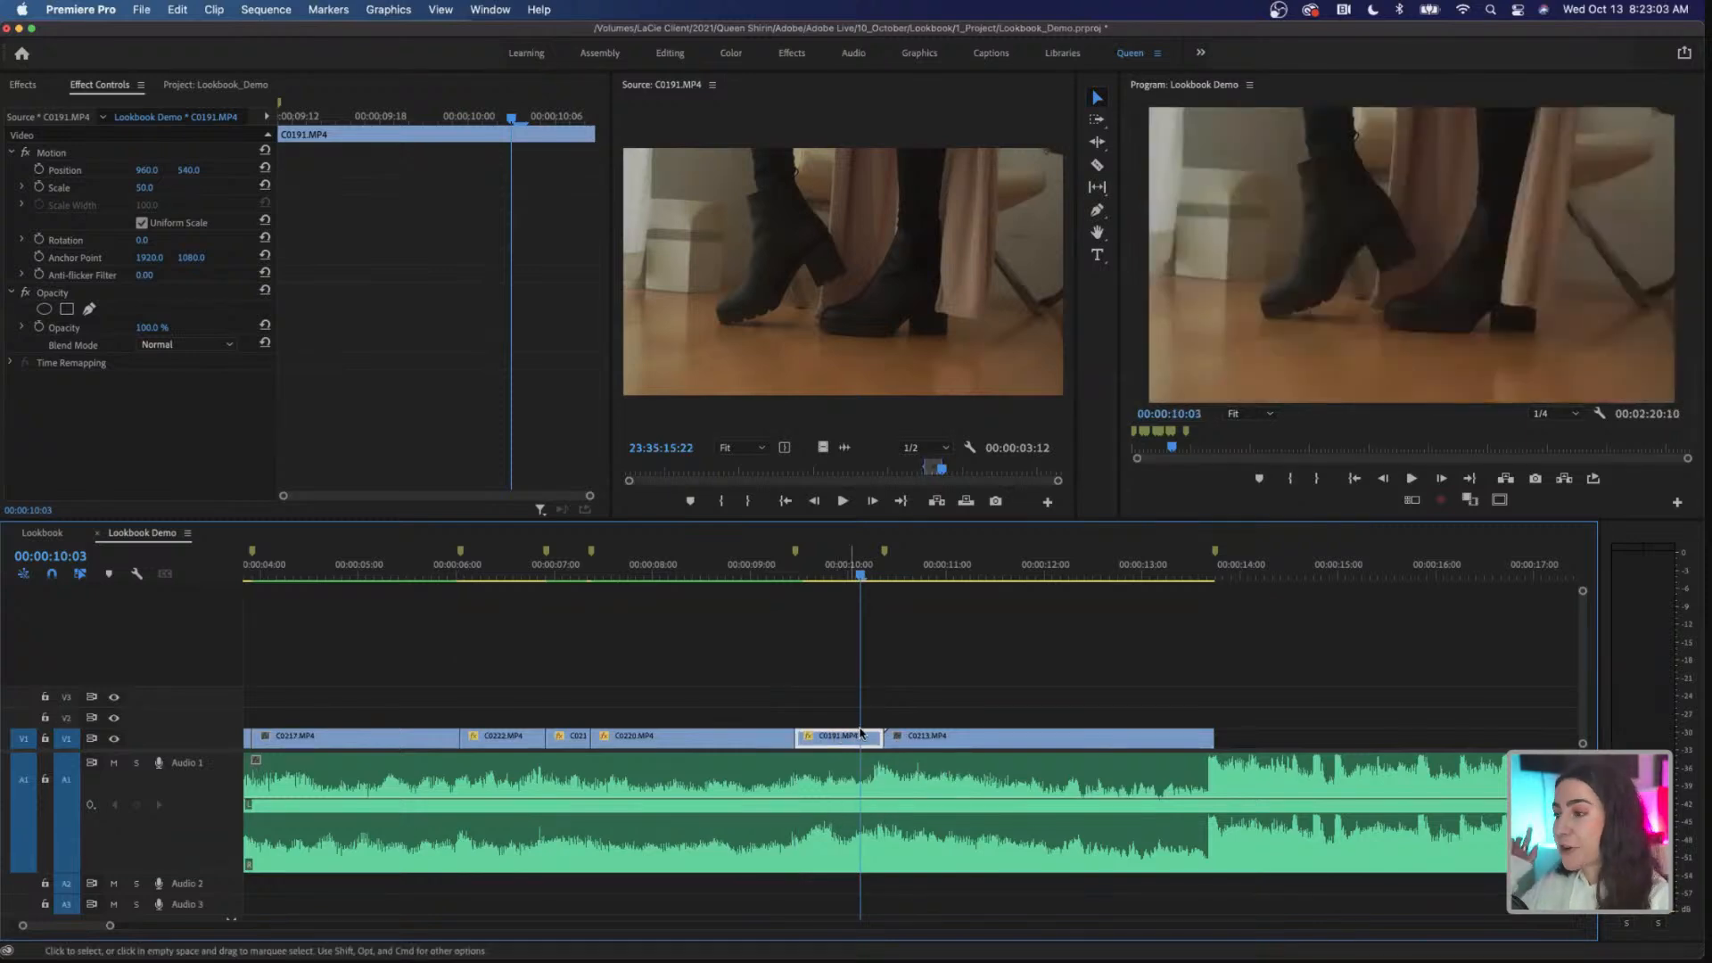
drag(784, 573, 1013, 592)
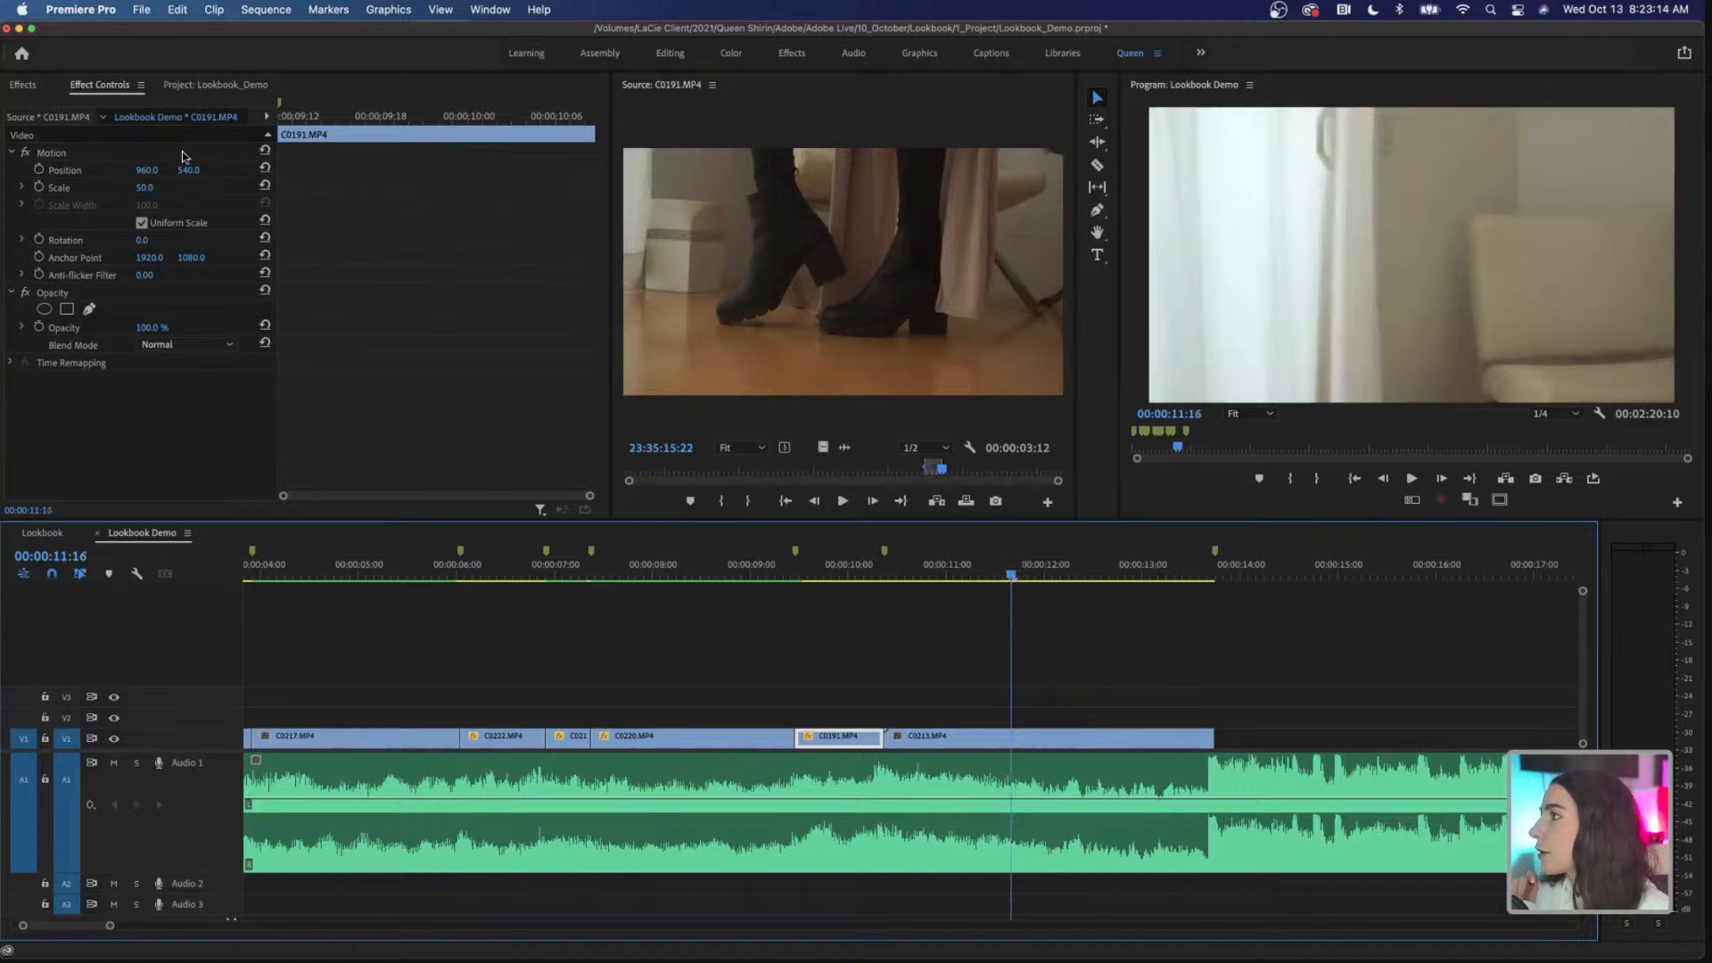
Step: Preview C0215.MP4, C0214.MP4 and C0213.MP4 from the B-Roll bin and leave C0214.MP4 open as the source clip
click(219, 86)
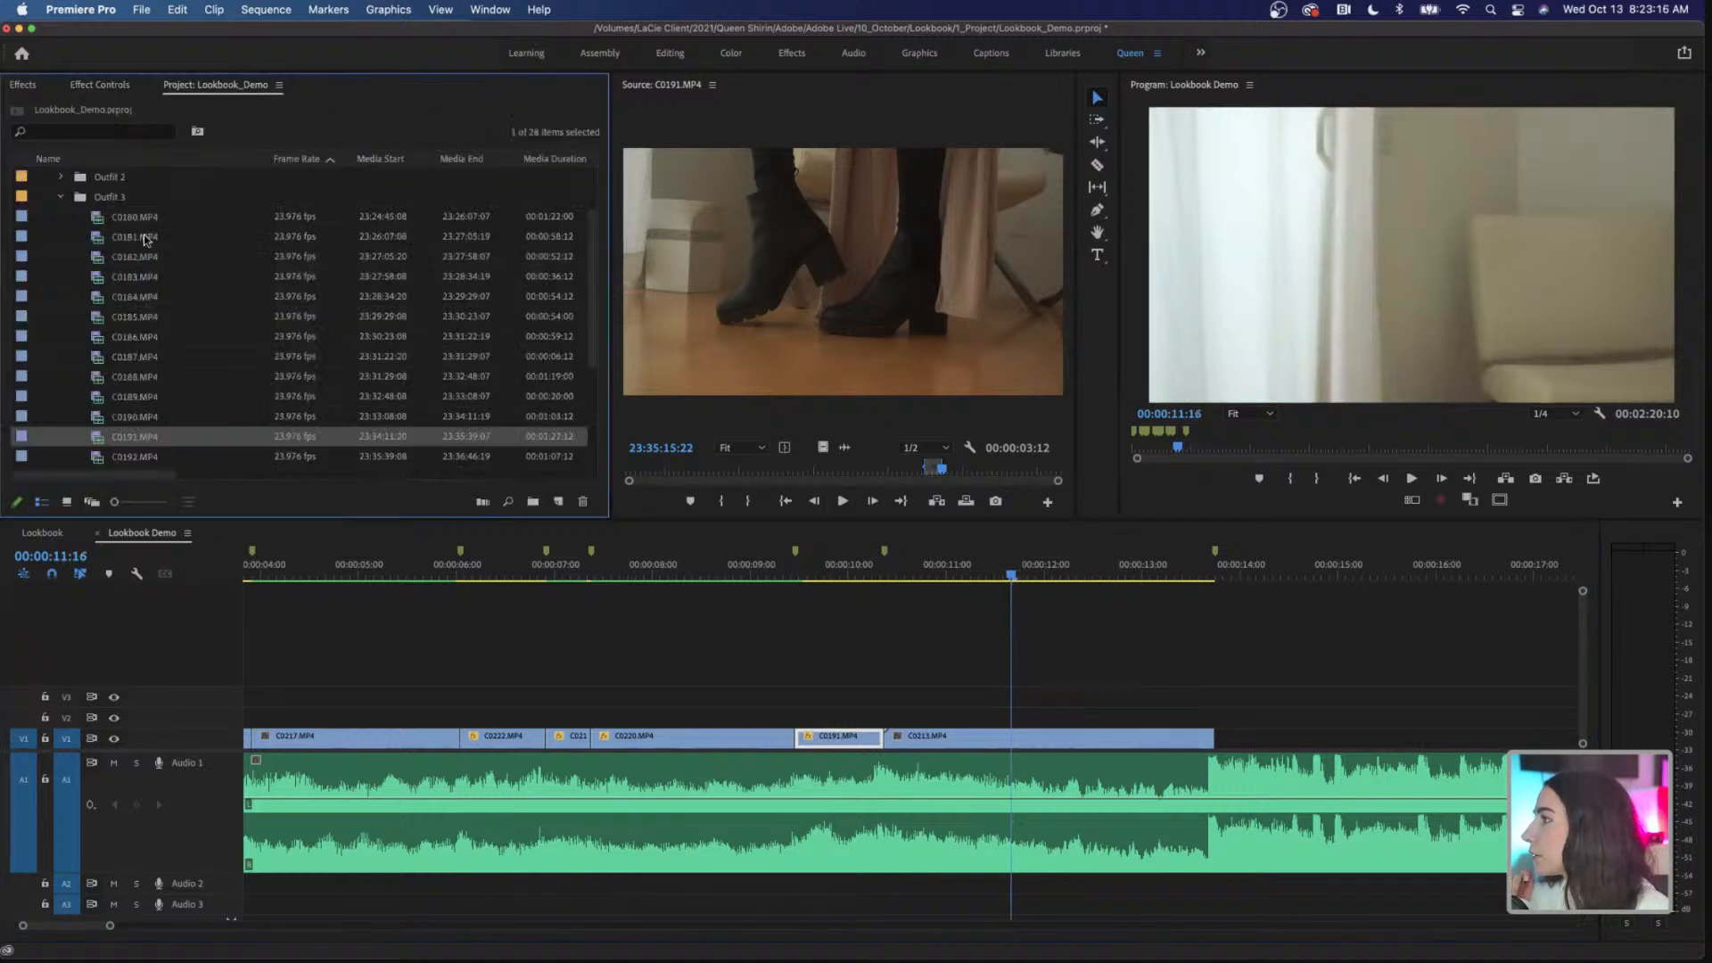
scroll(62, 199, up, 2)
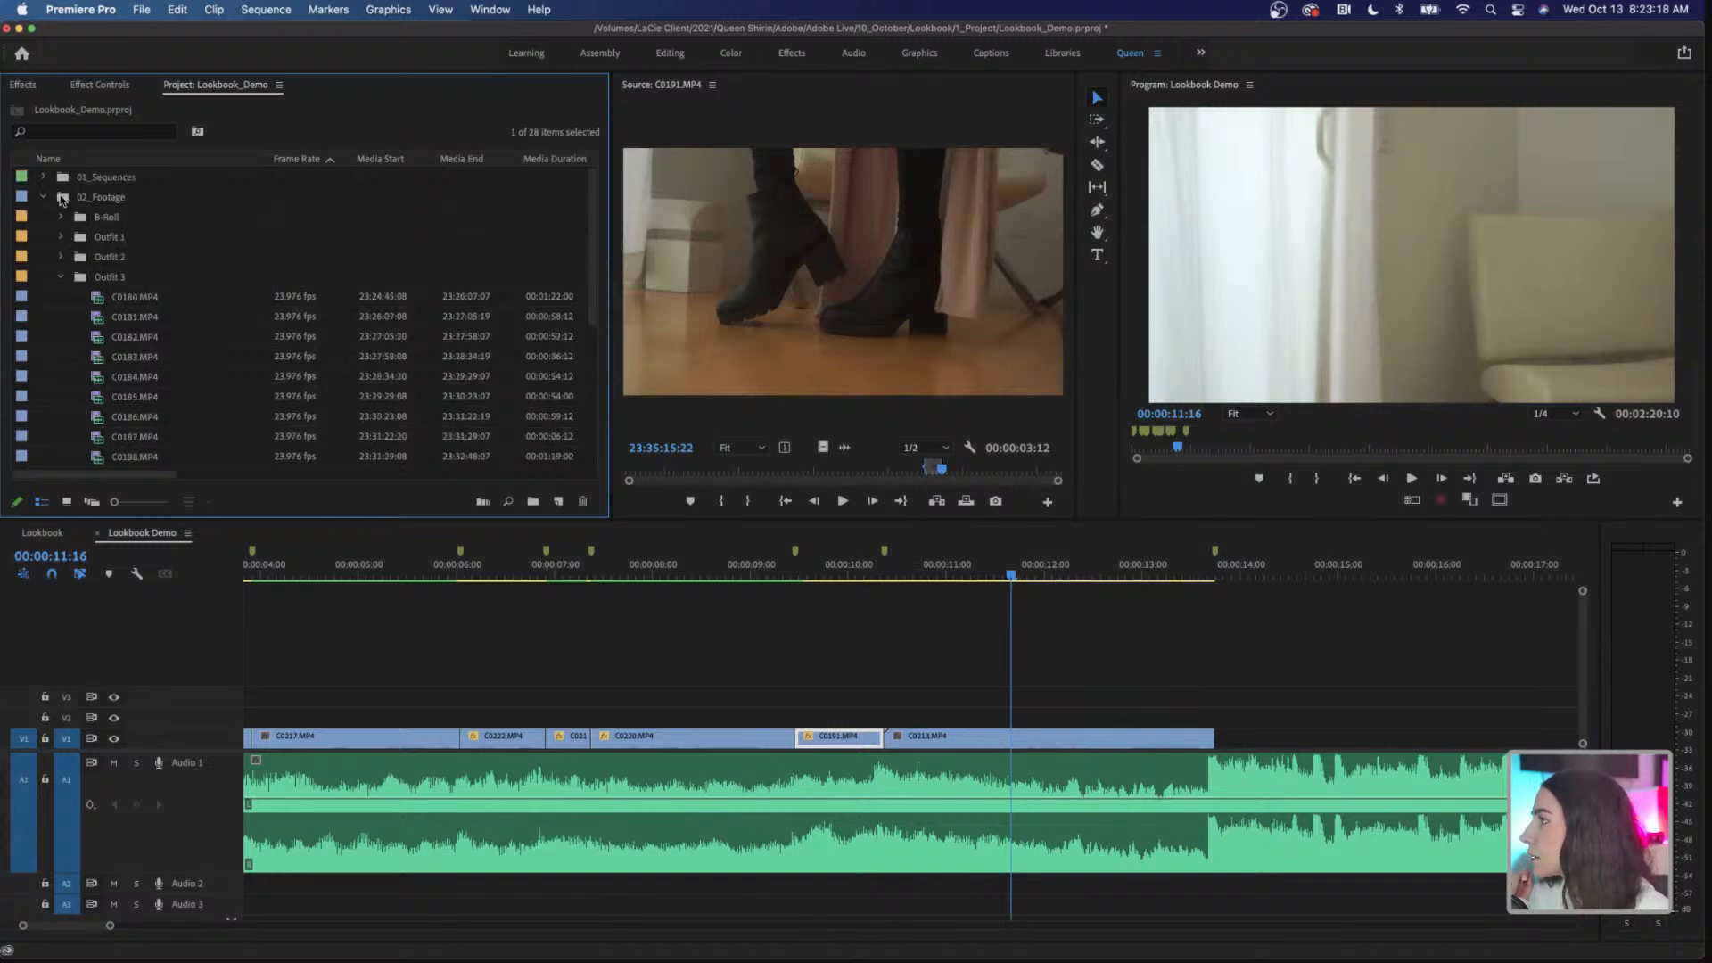
click(60, 217)
scroll(230, 304, down, 5)
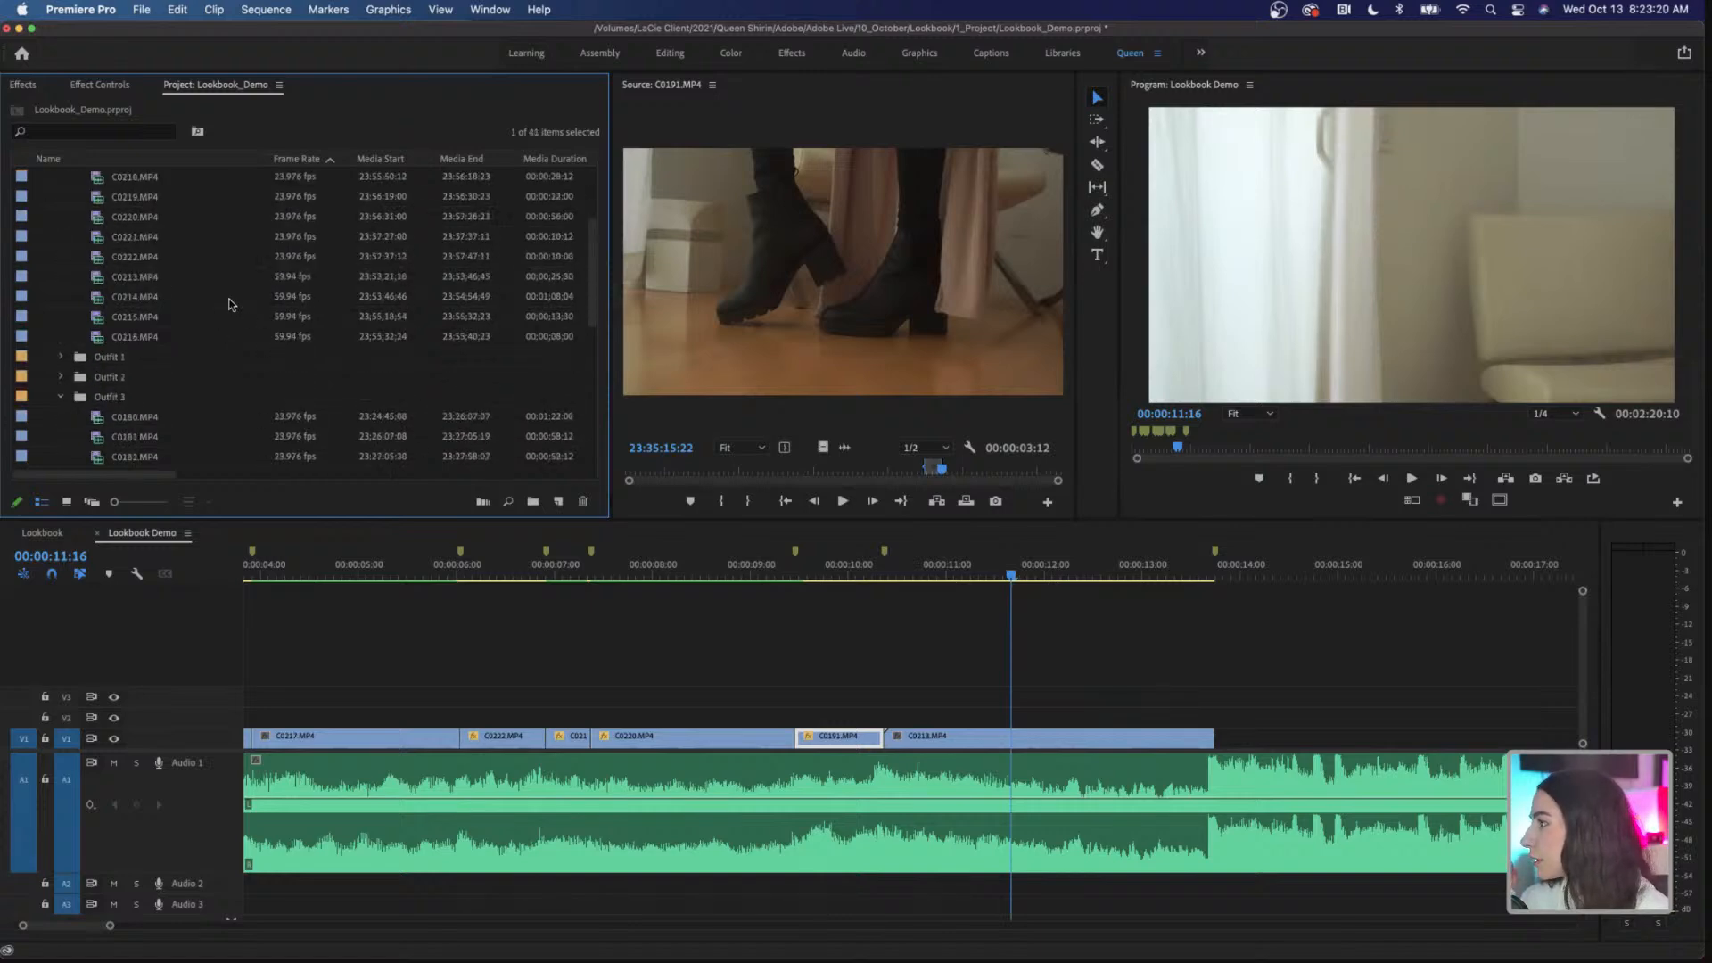
double_click(175, 324)
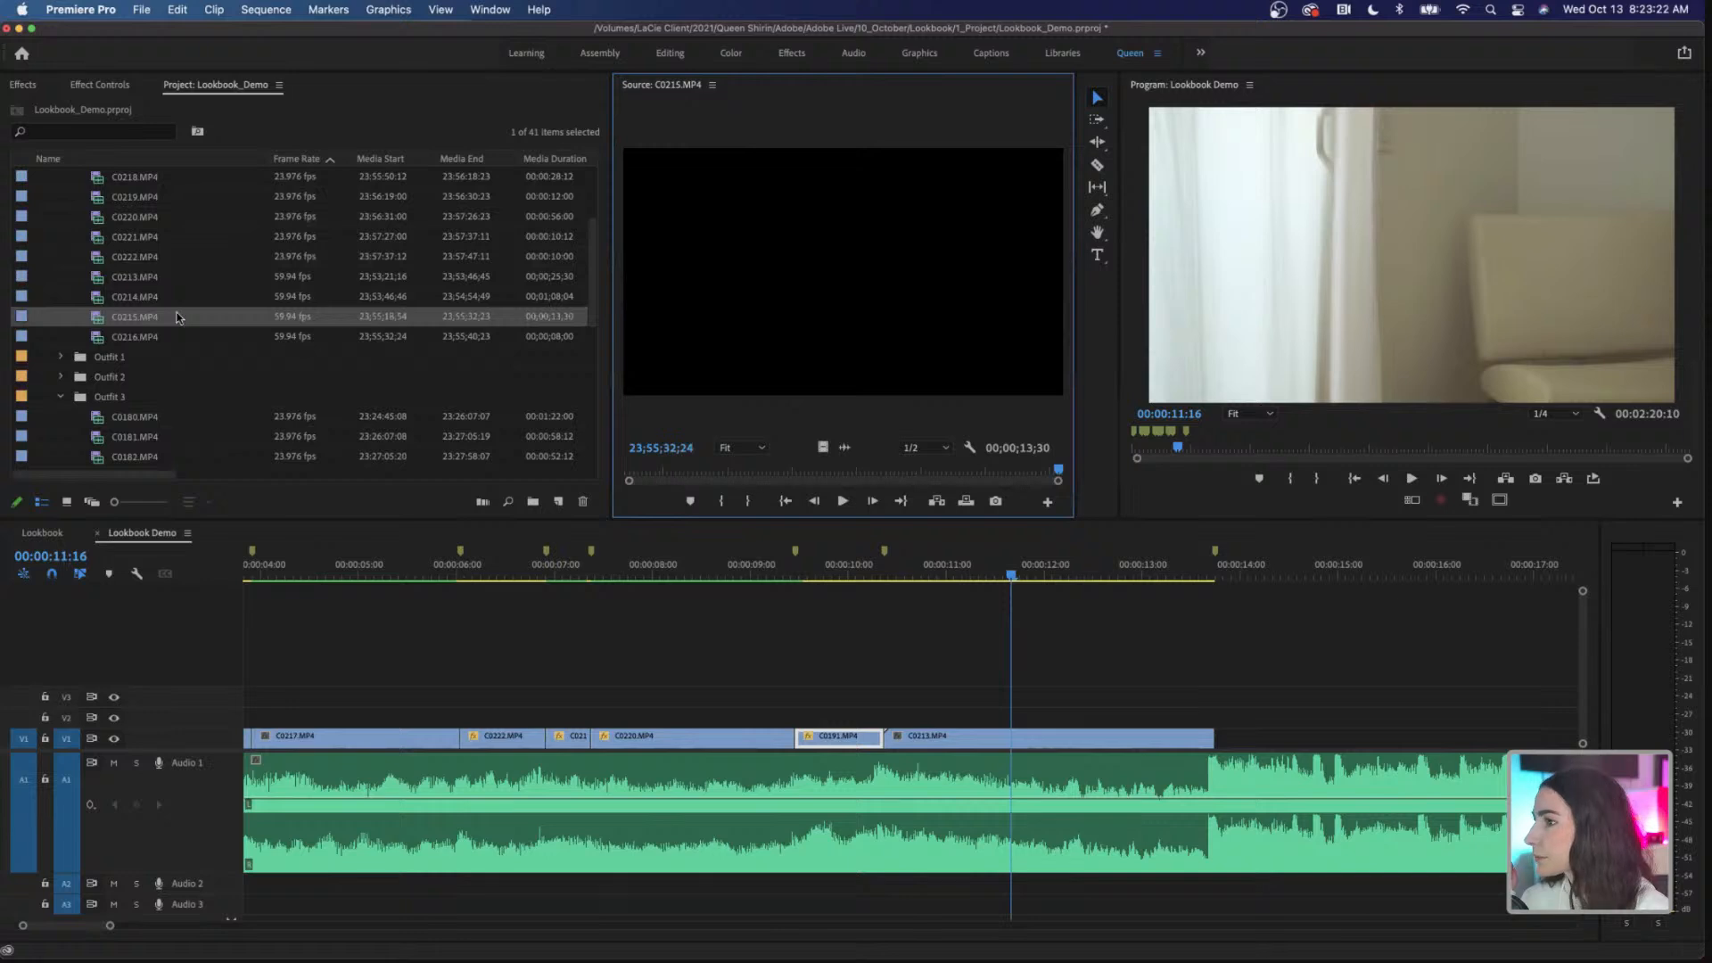
double_click(169, 300)
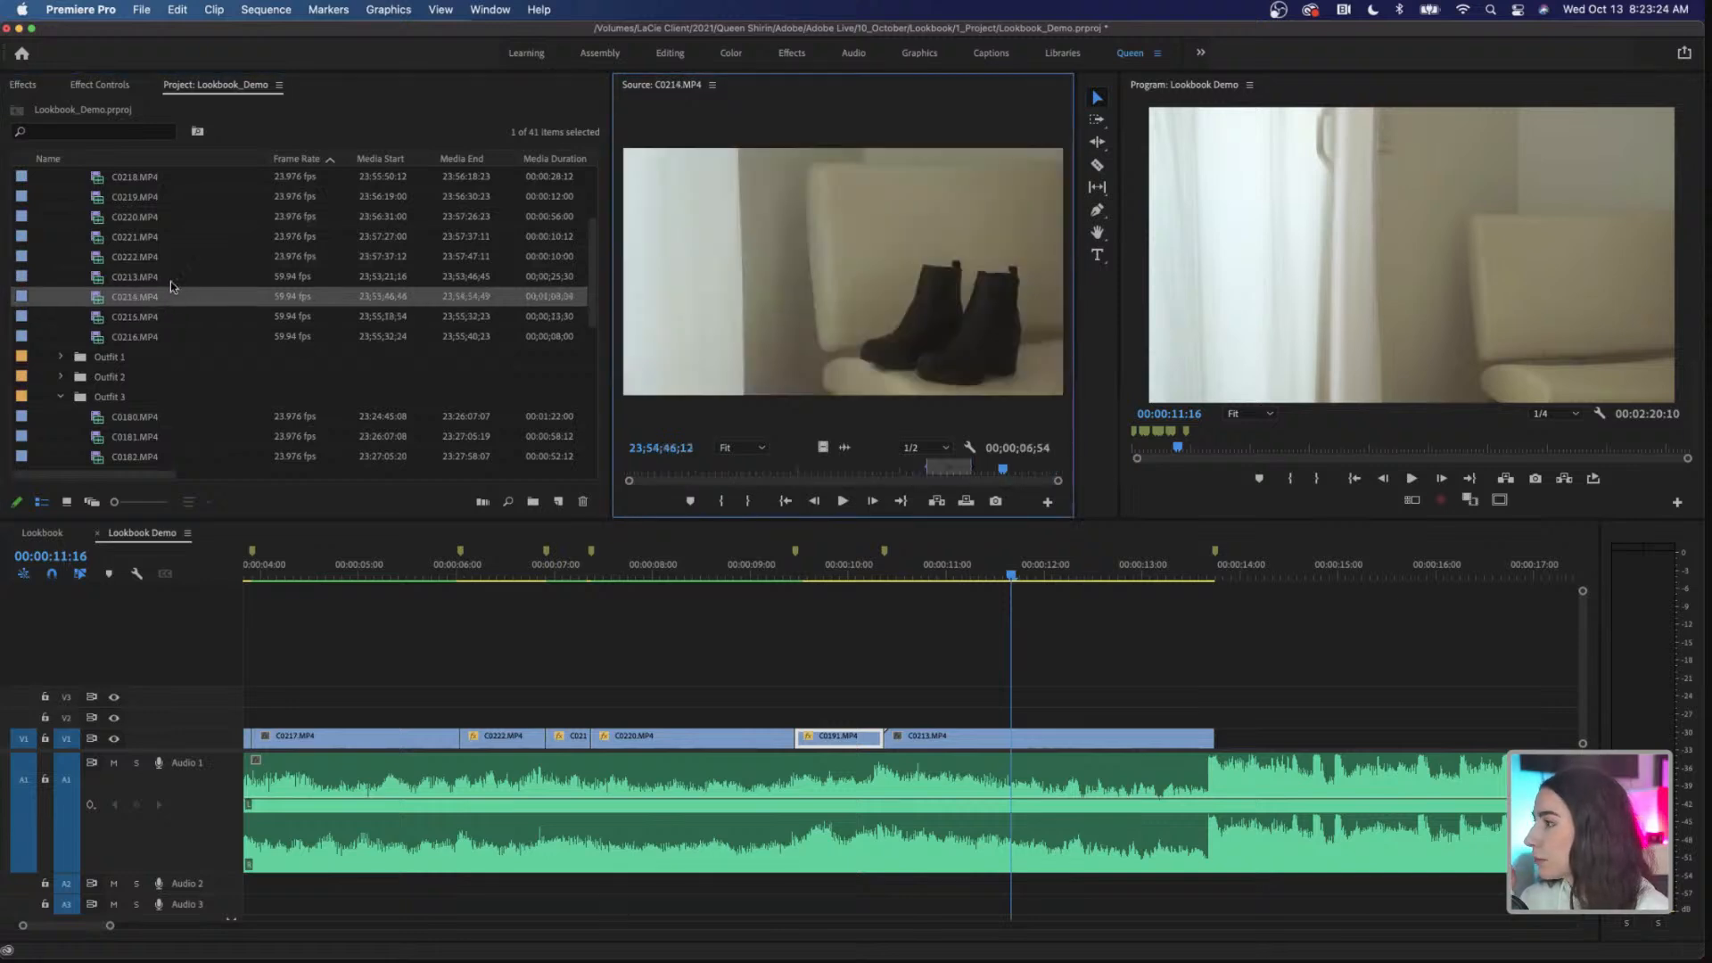
double_click(162, 278)
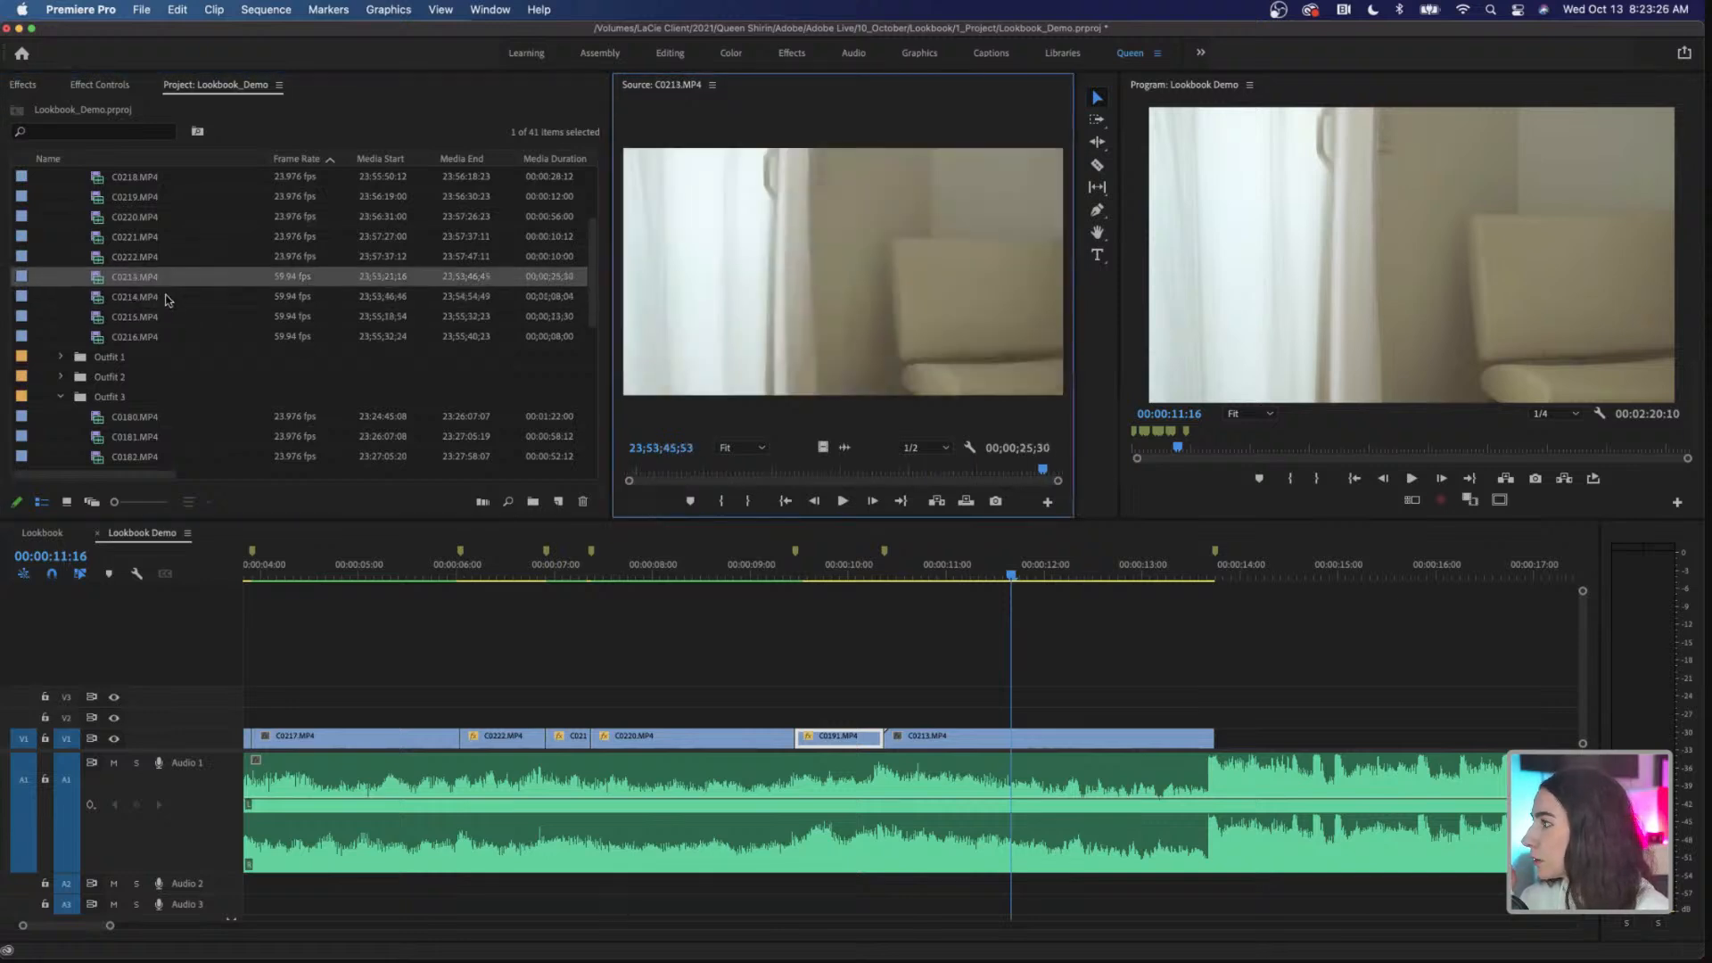
double_click(166, 295)
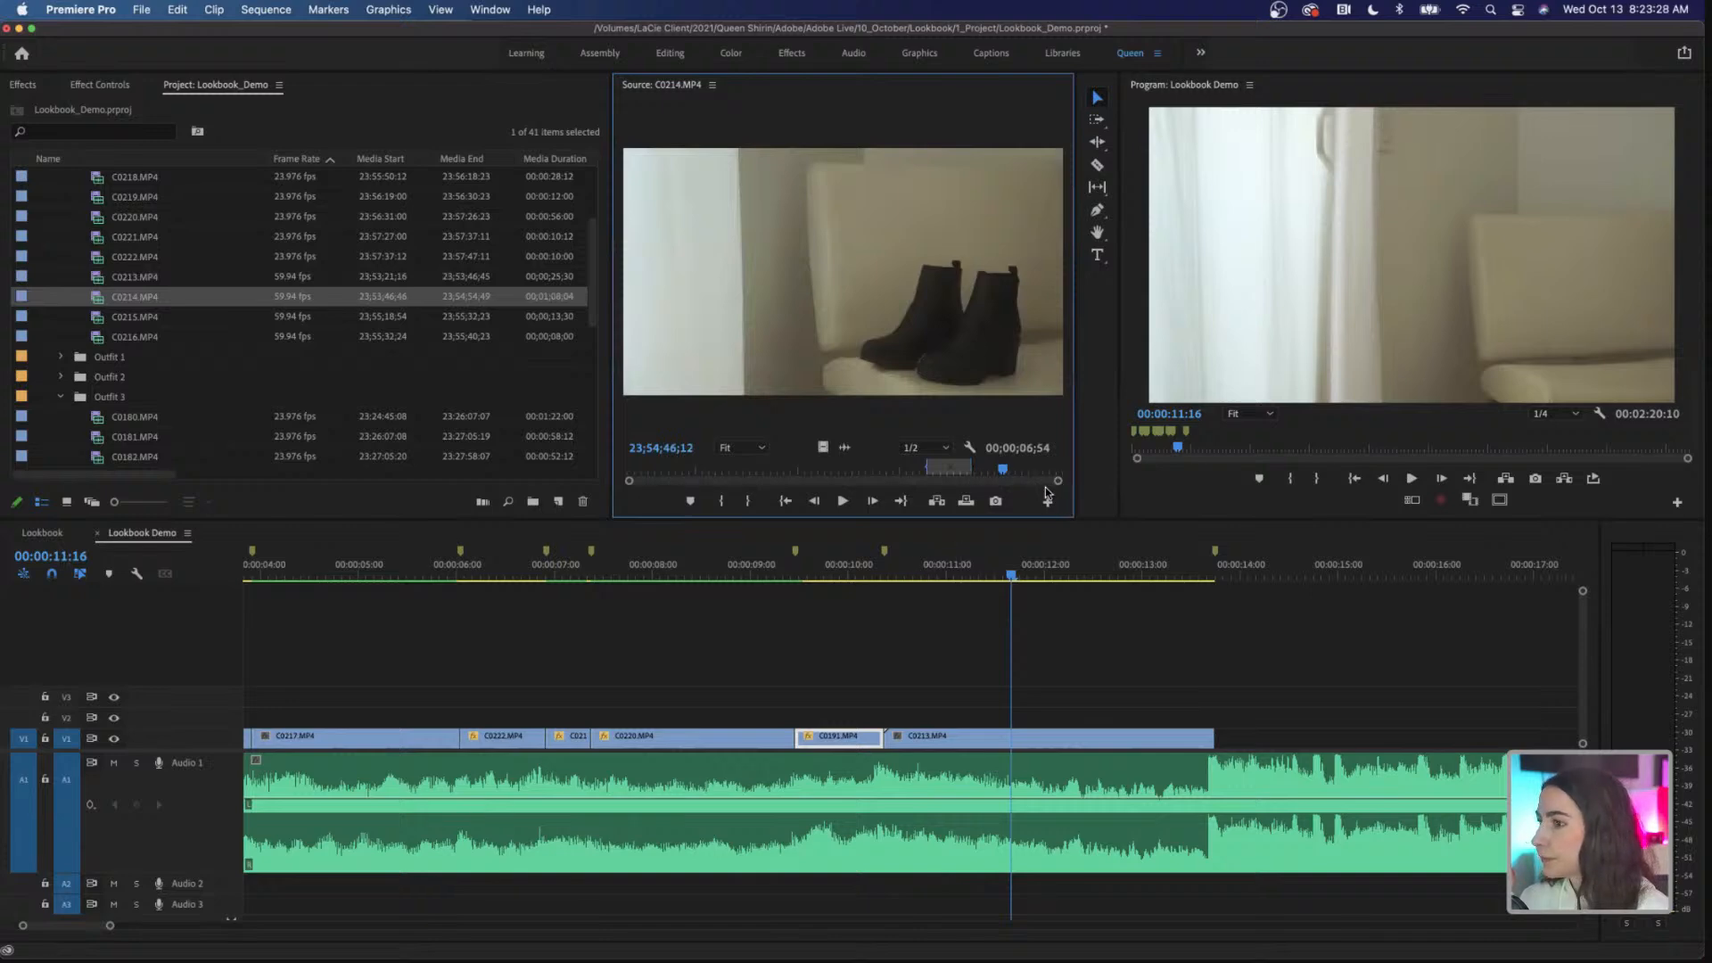
Step: Place the marked range of C0214.MP4, video only, on V2 from the start of C0213.MP4, and select it
drag(1006, 473, 950, 474)
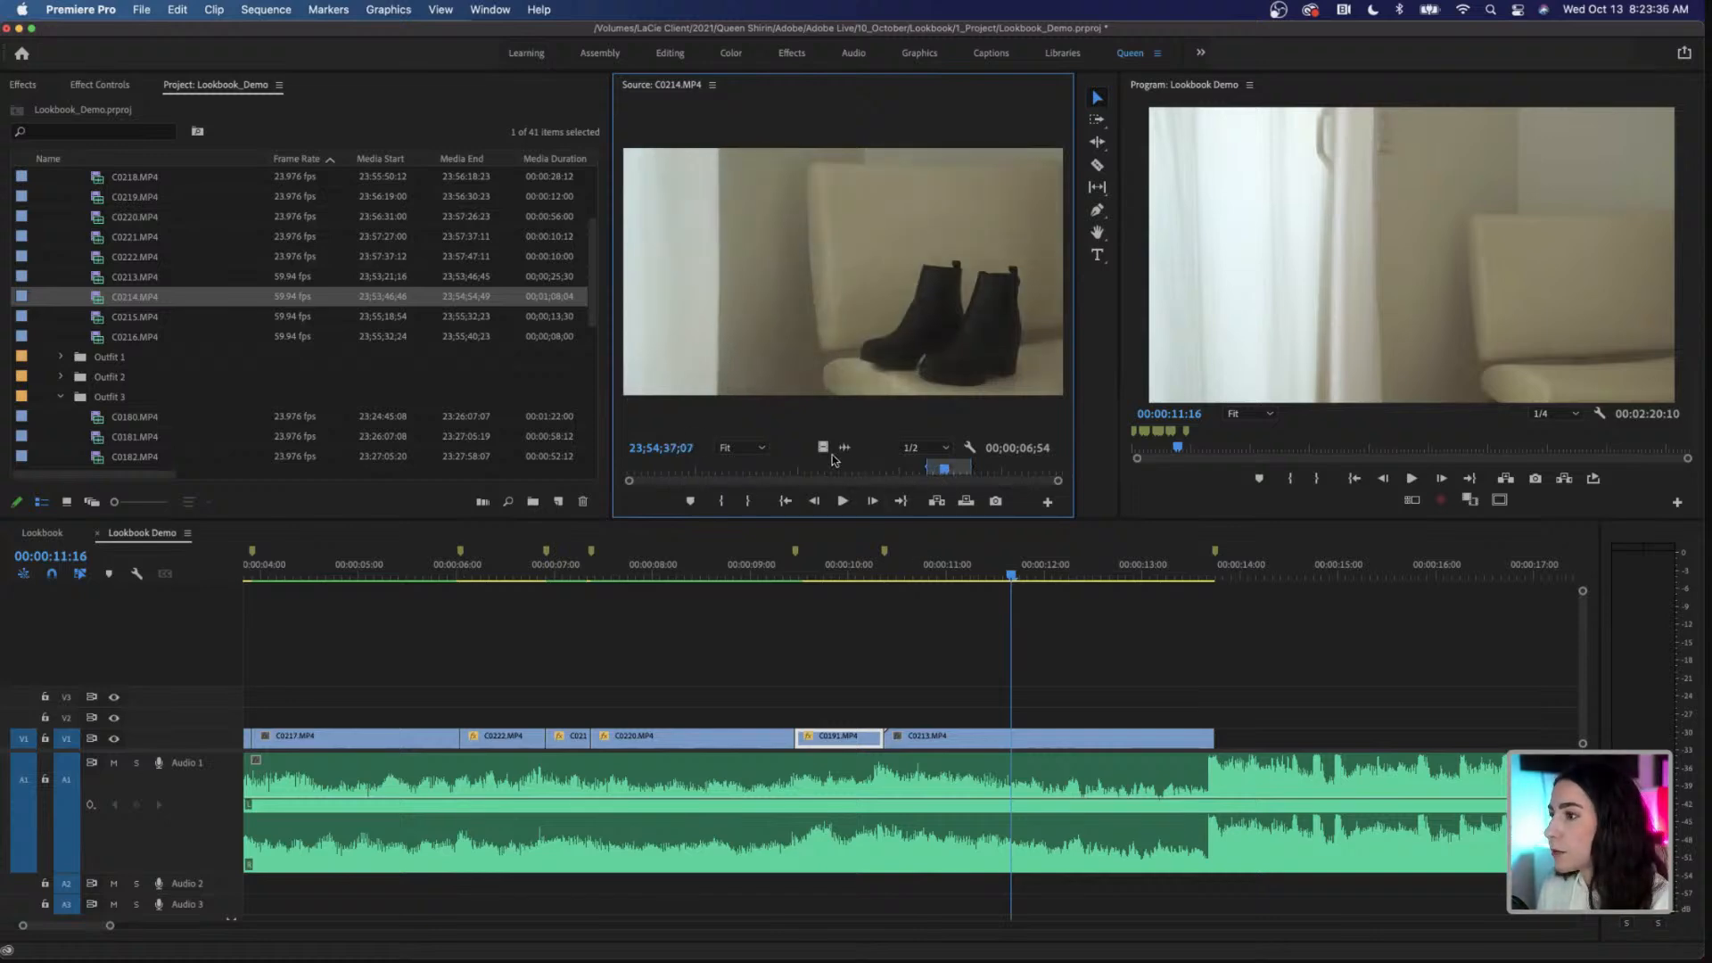
drag(822, 447, 889, 718)
click(1067, 720)
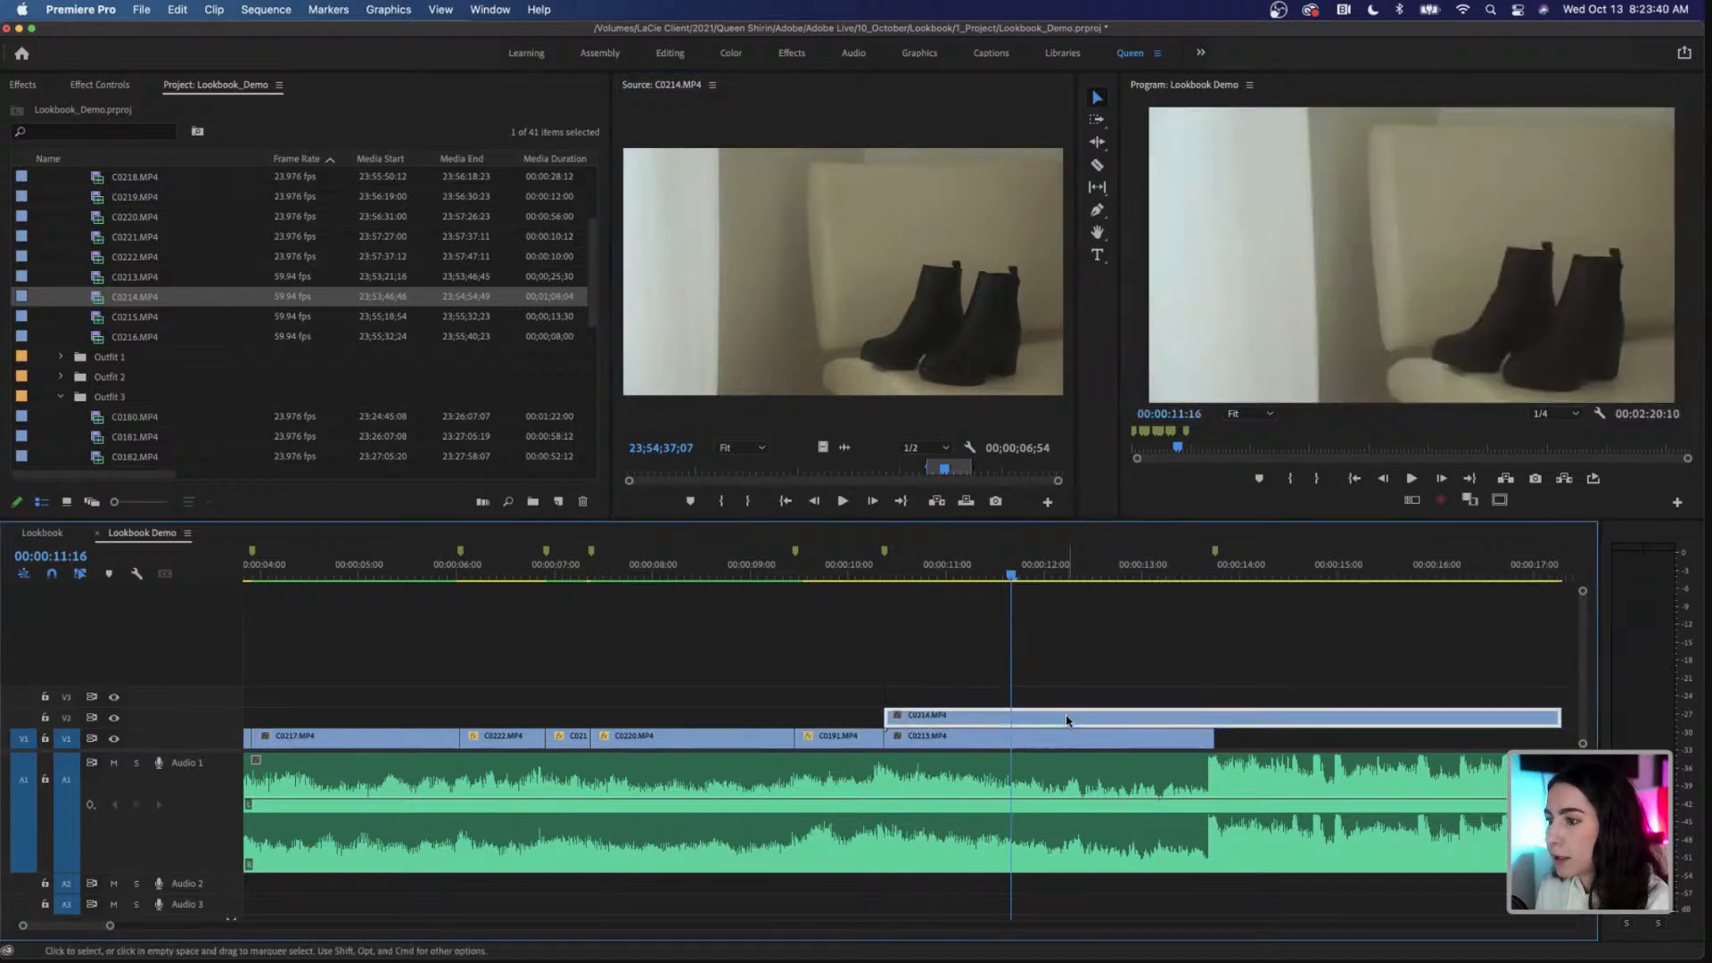
Step: Slow C0214.MP4 on V2 down to 40% speed
scroll(1067, 720, down, 5)
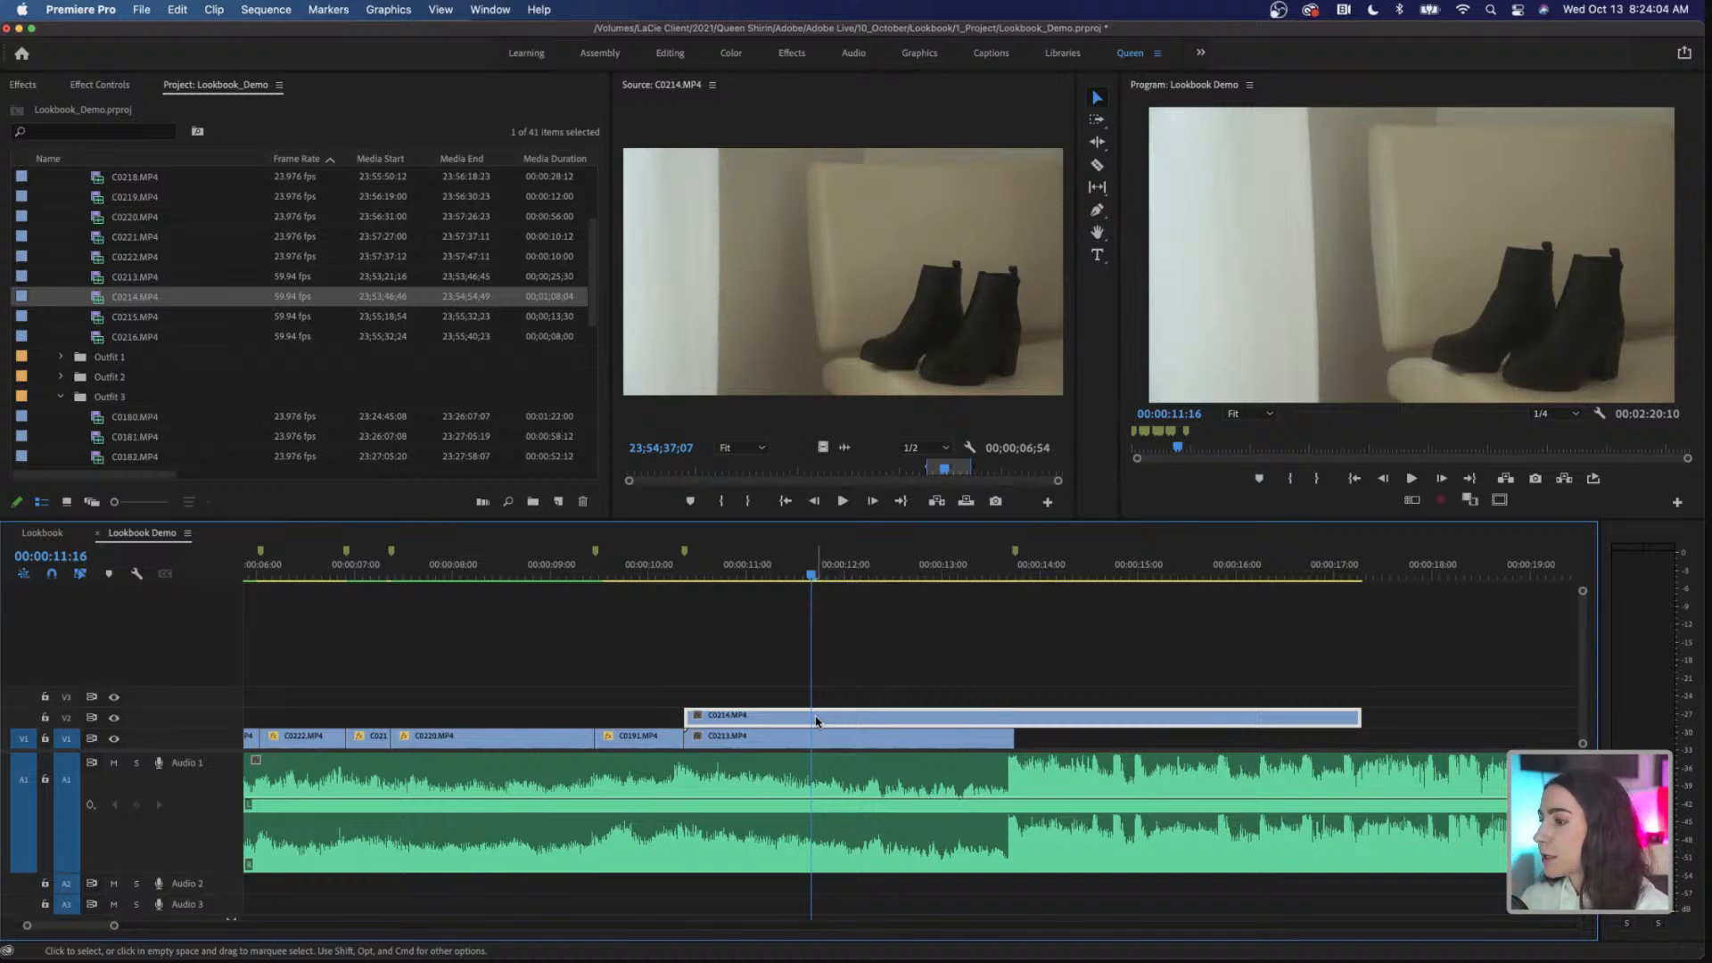
right_click(816, 720)
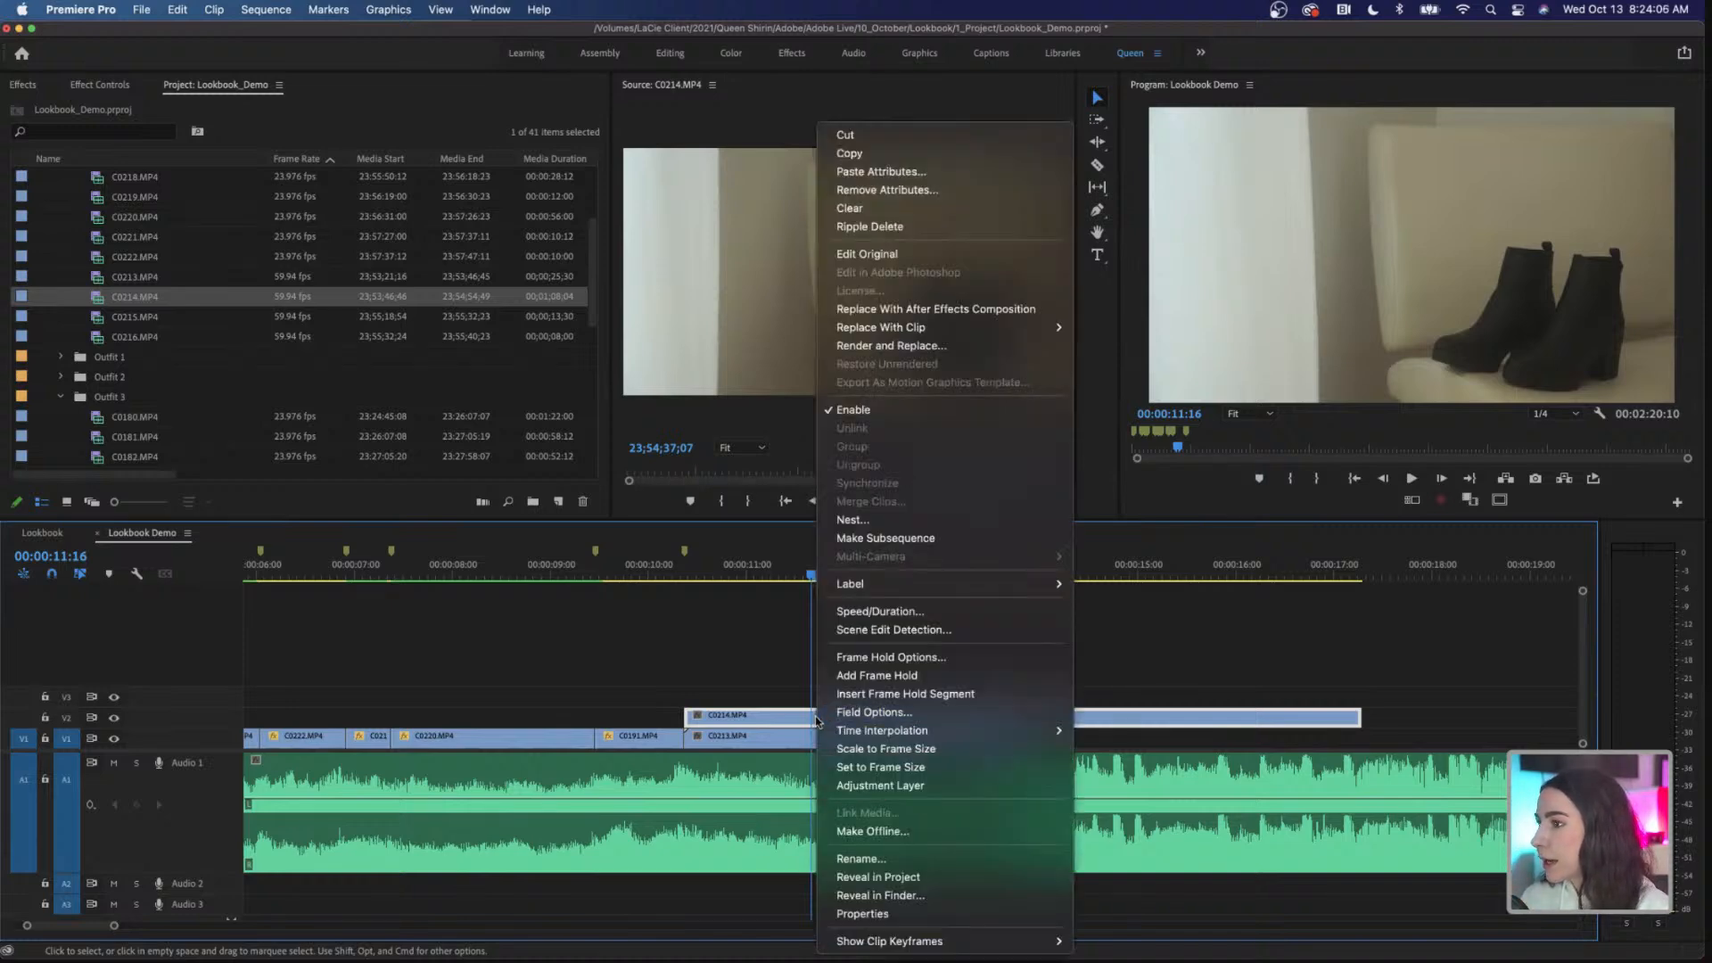
click(955, 608)
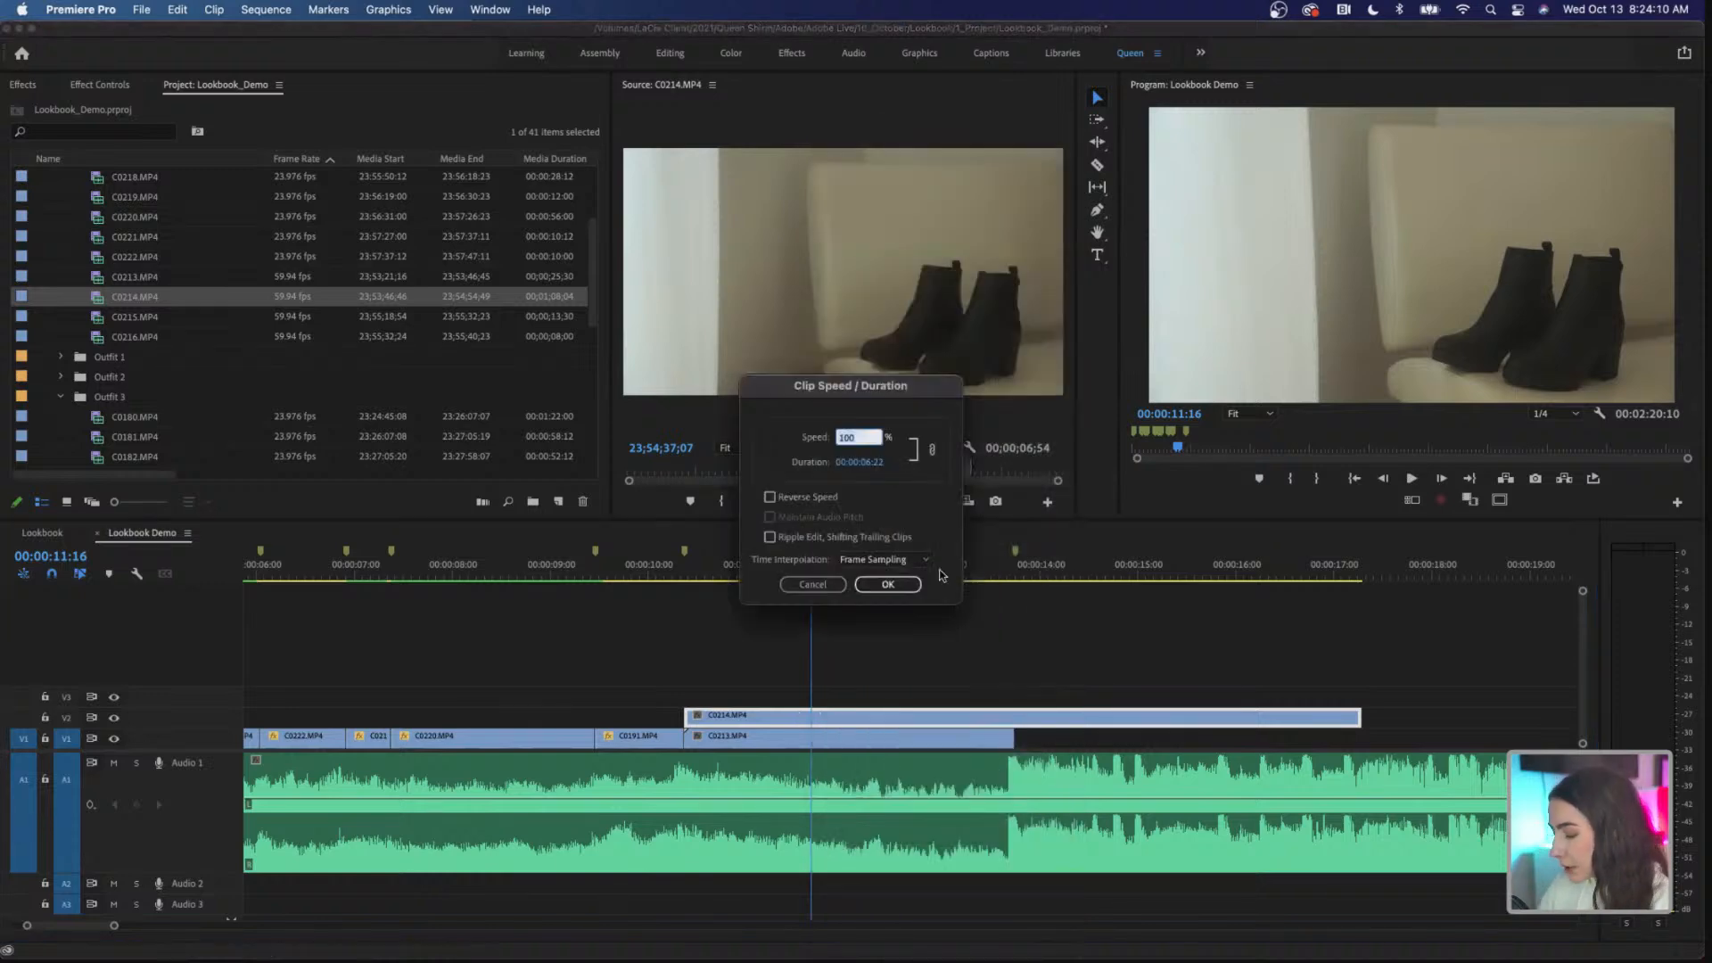
text(40)
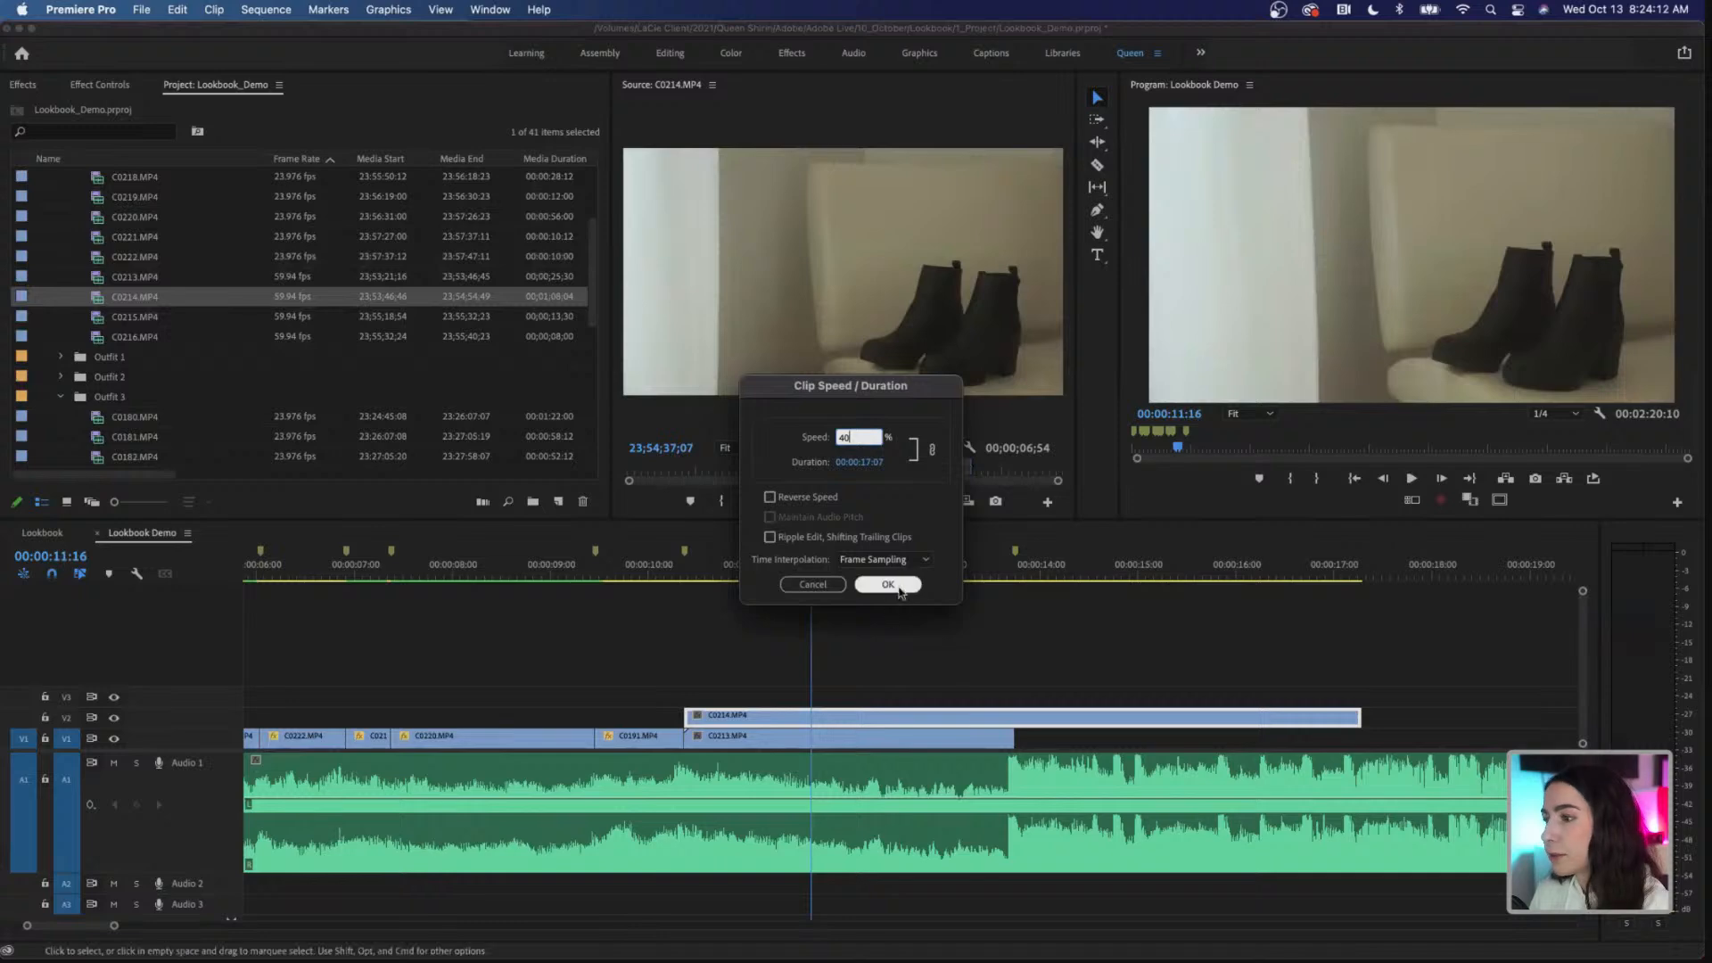
click(888, 585)
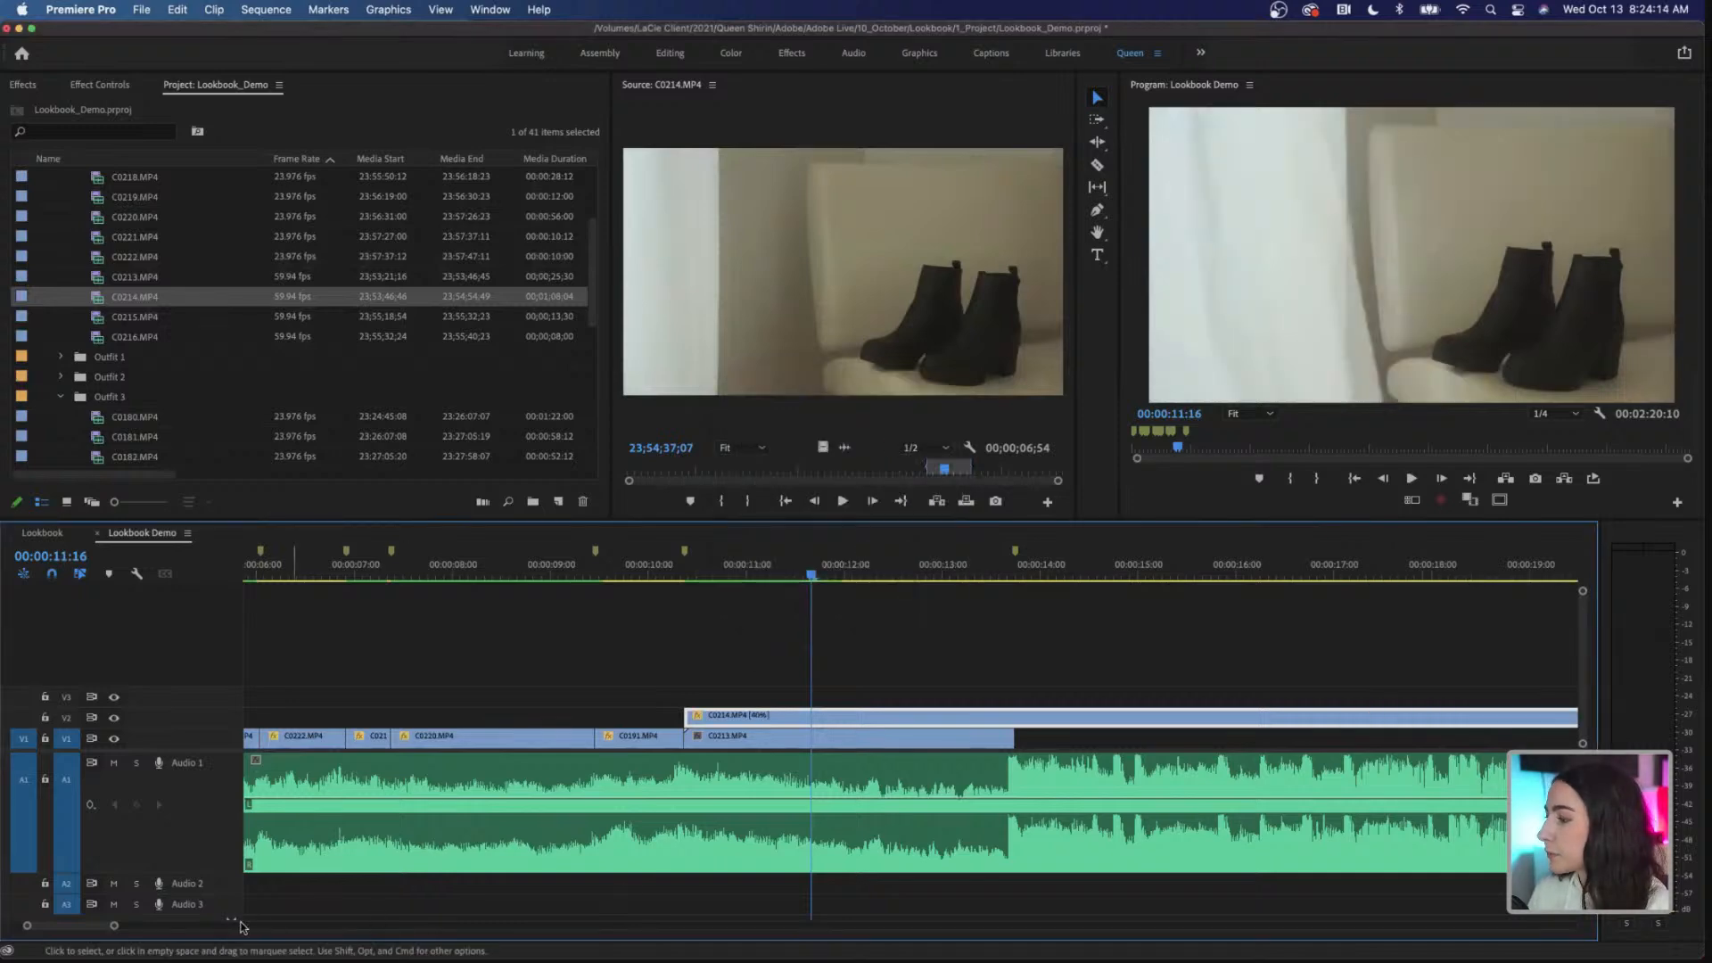
Step: Play C0214.MP4 from its start up to 00:00:14:13 and trim its end to that point
drag(114, 928, 201, 932)
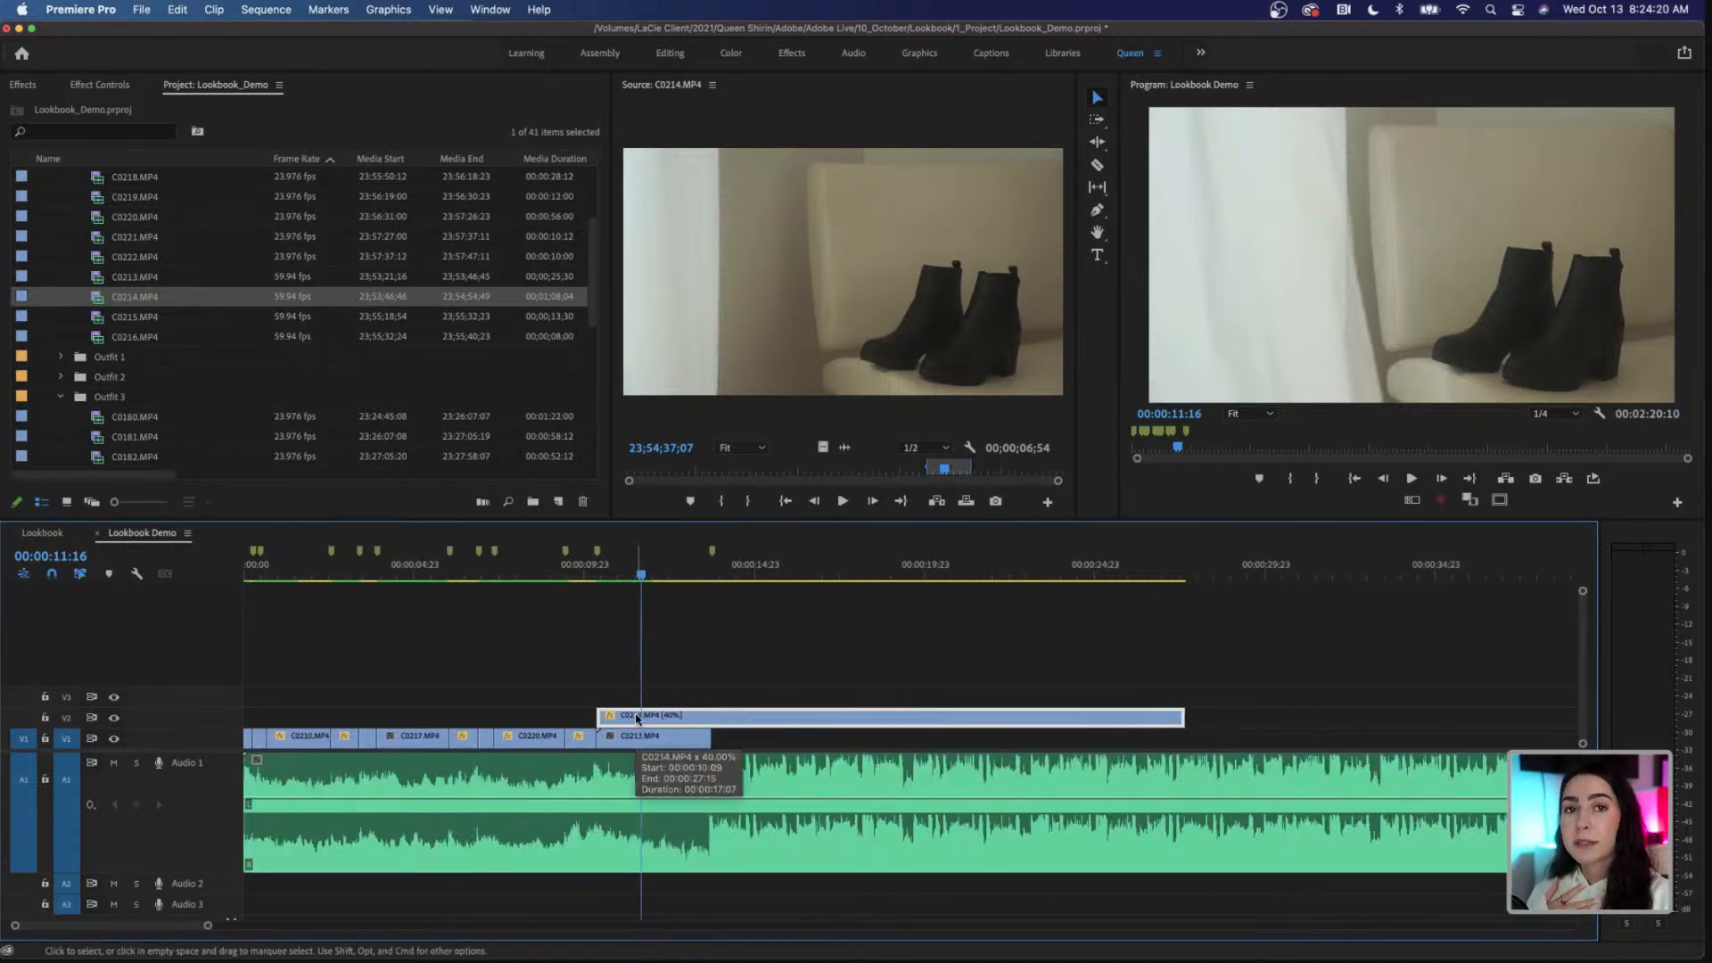
click(600, 575)
key(space)
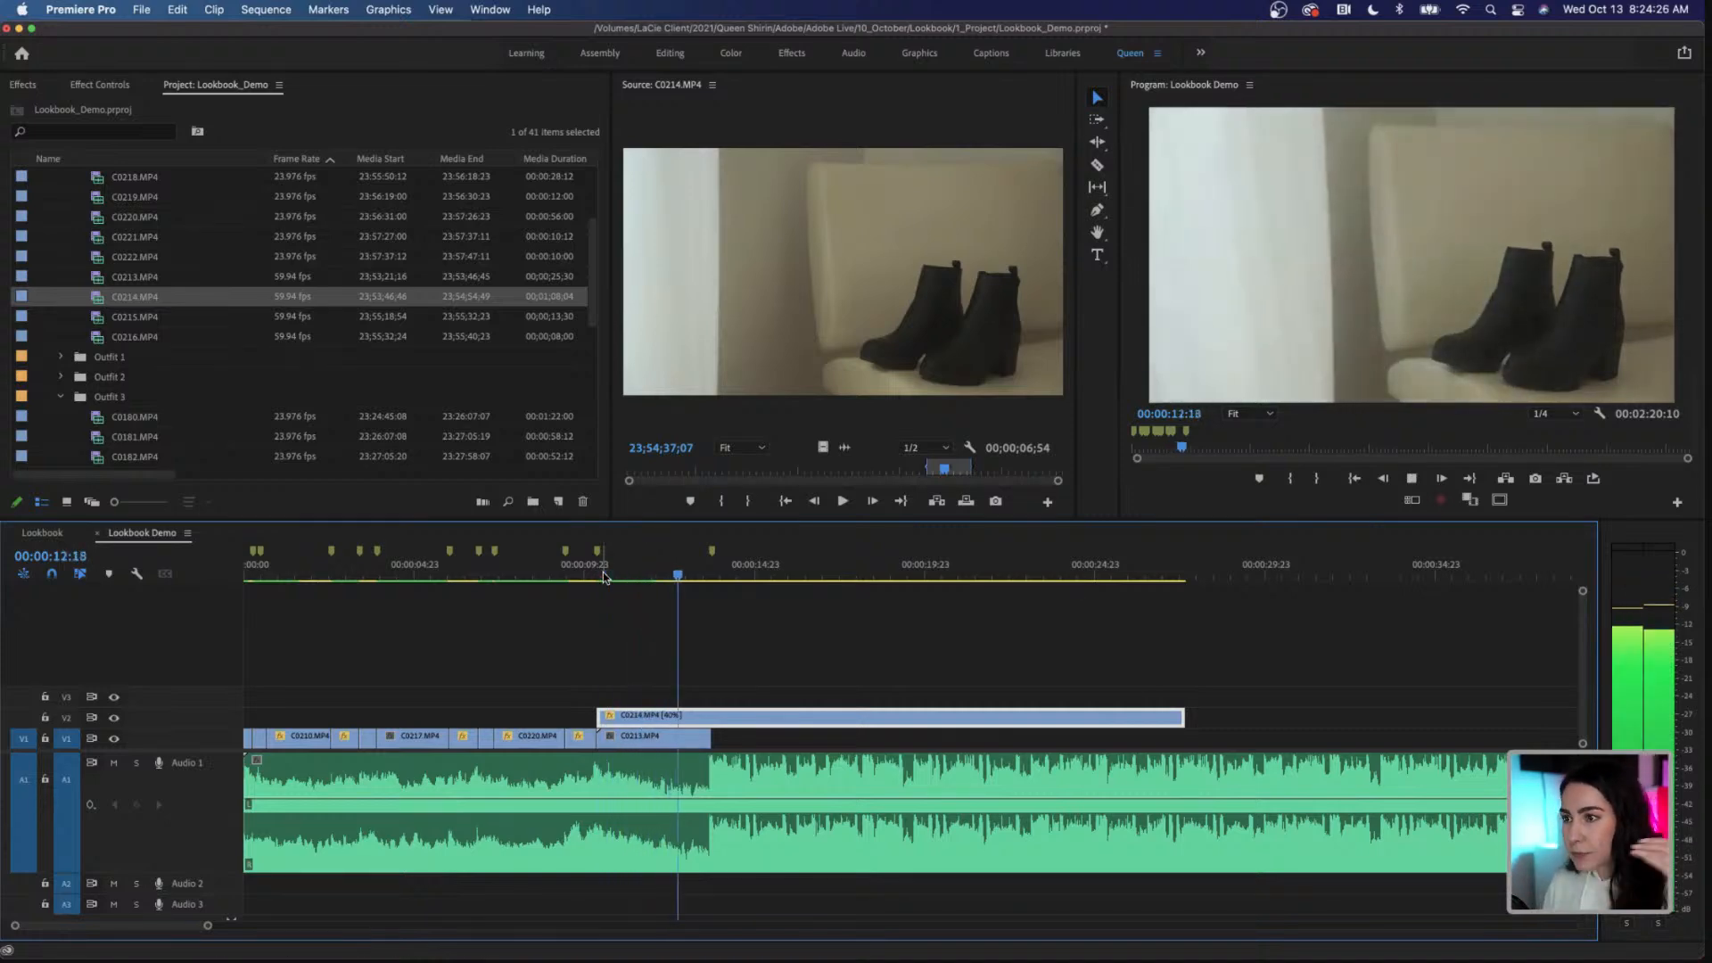
key(space)
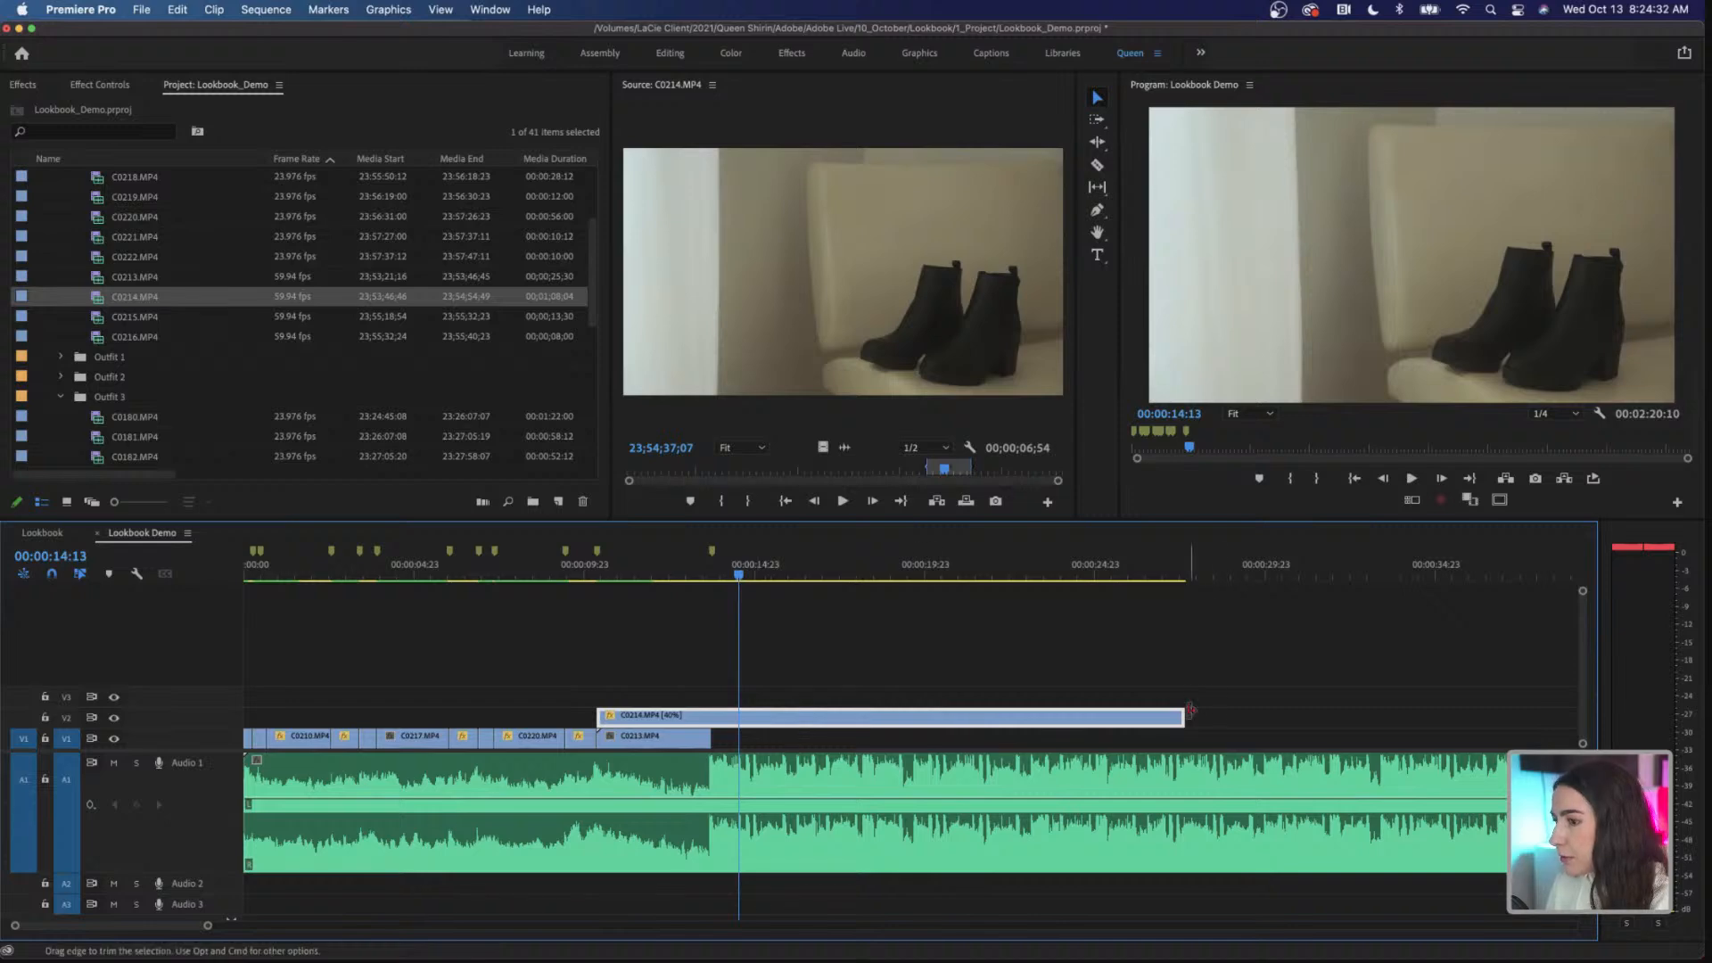
drag(1151, 713, 739, 713)
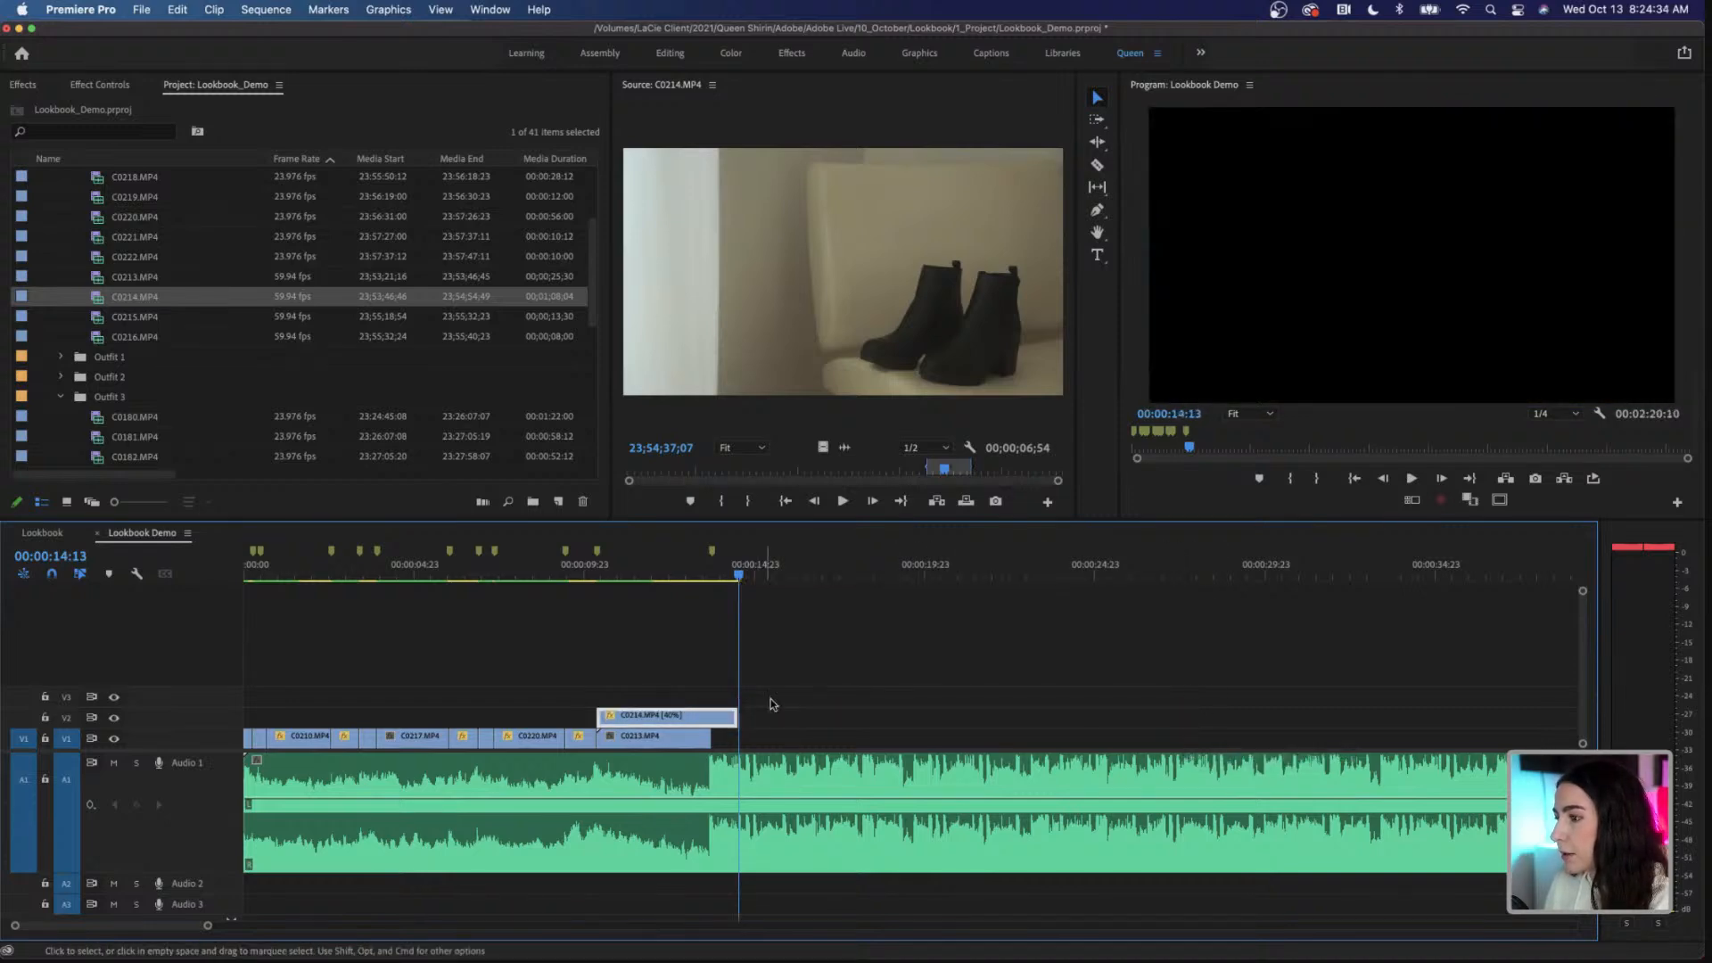
Step: Play the sequence from 00:00:09:05 to check the cut from C0191.MP4 to C0214.MP4, then return to 00:00:10:09
drag(667, 585, 555, 595)
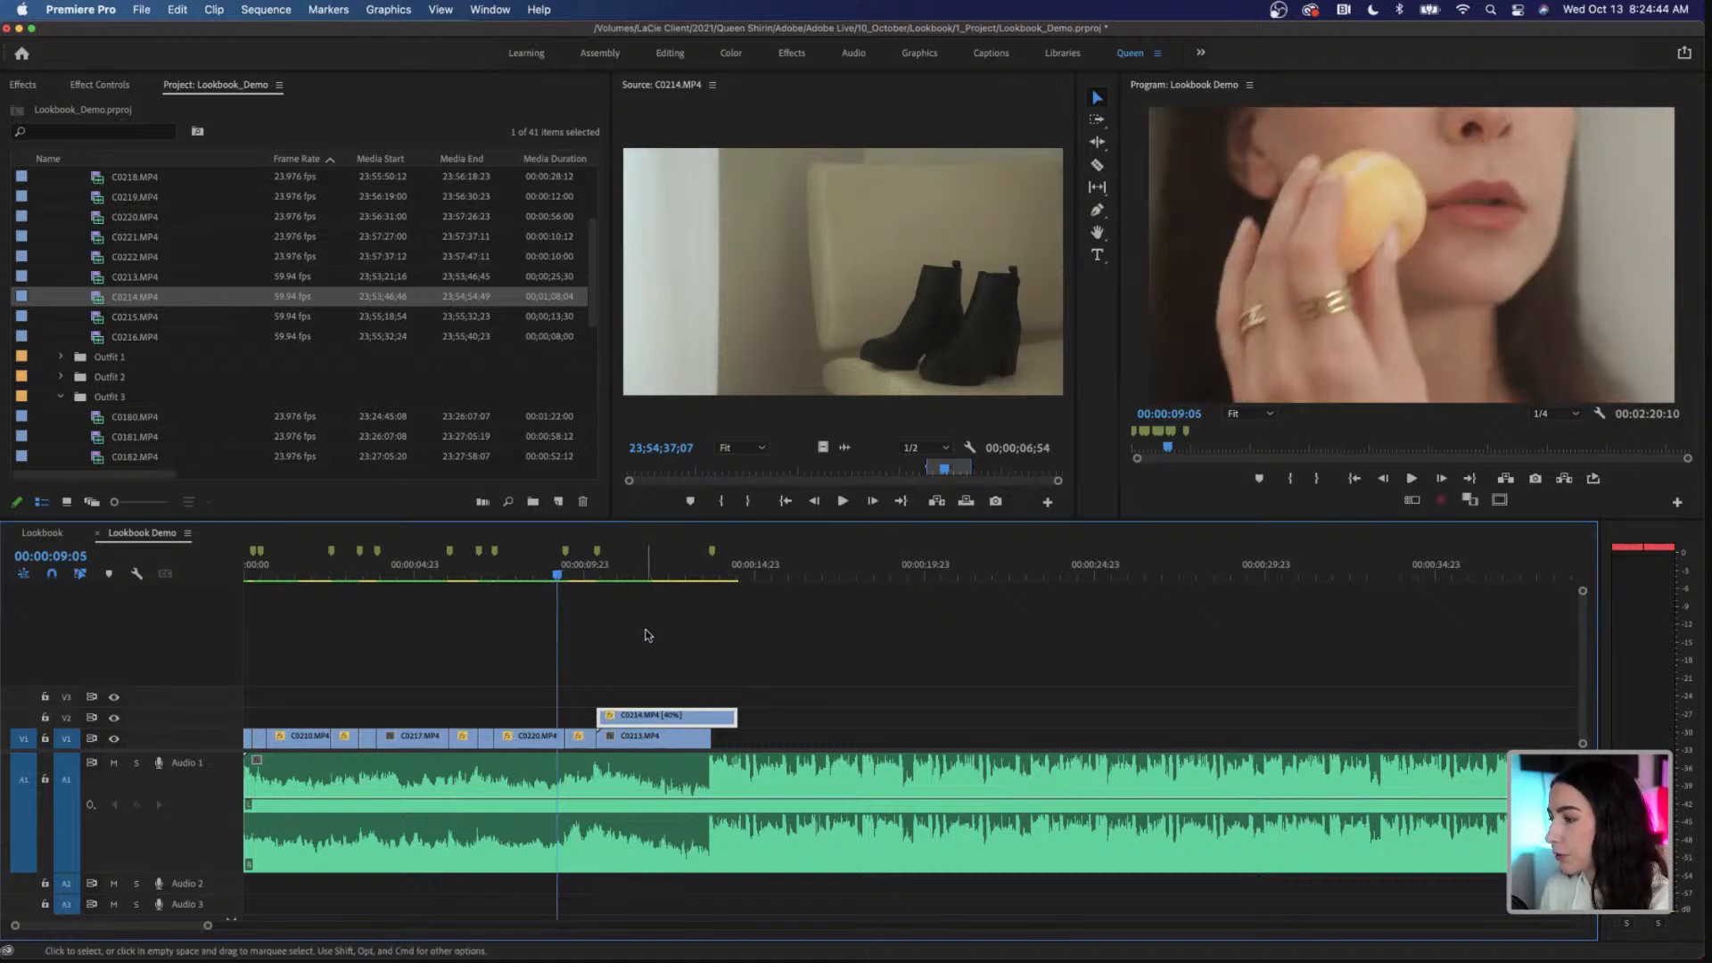
key(space)
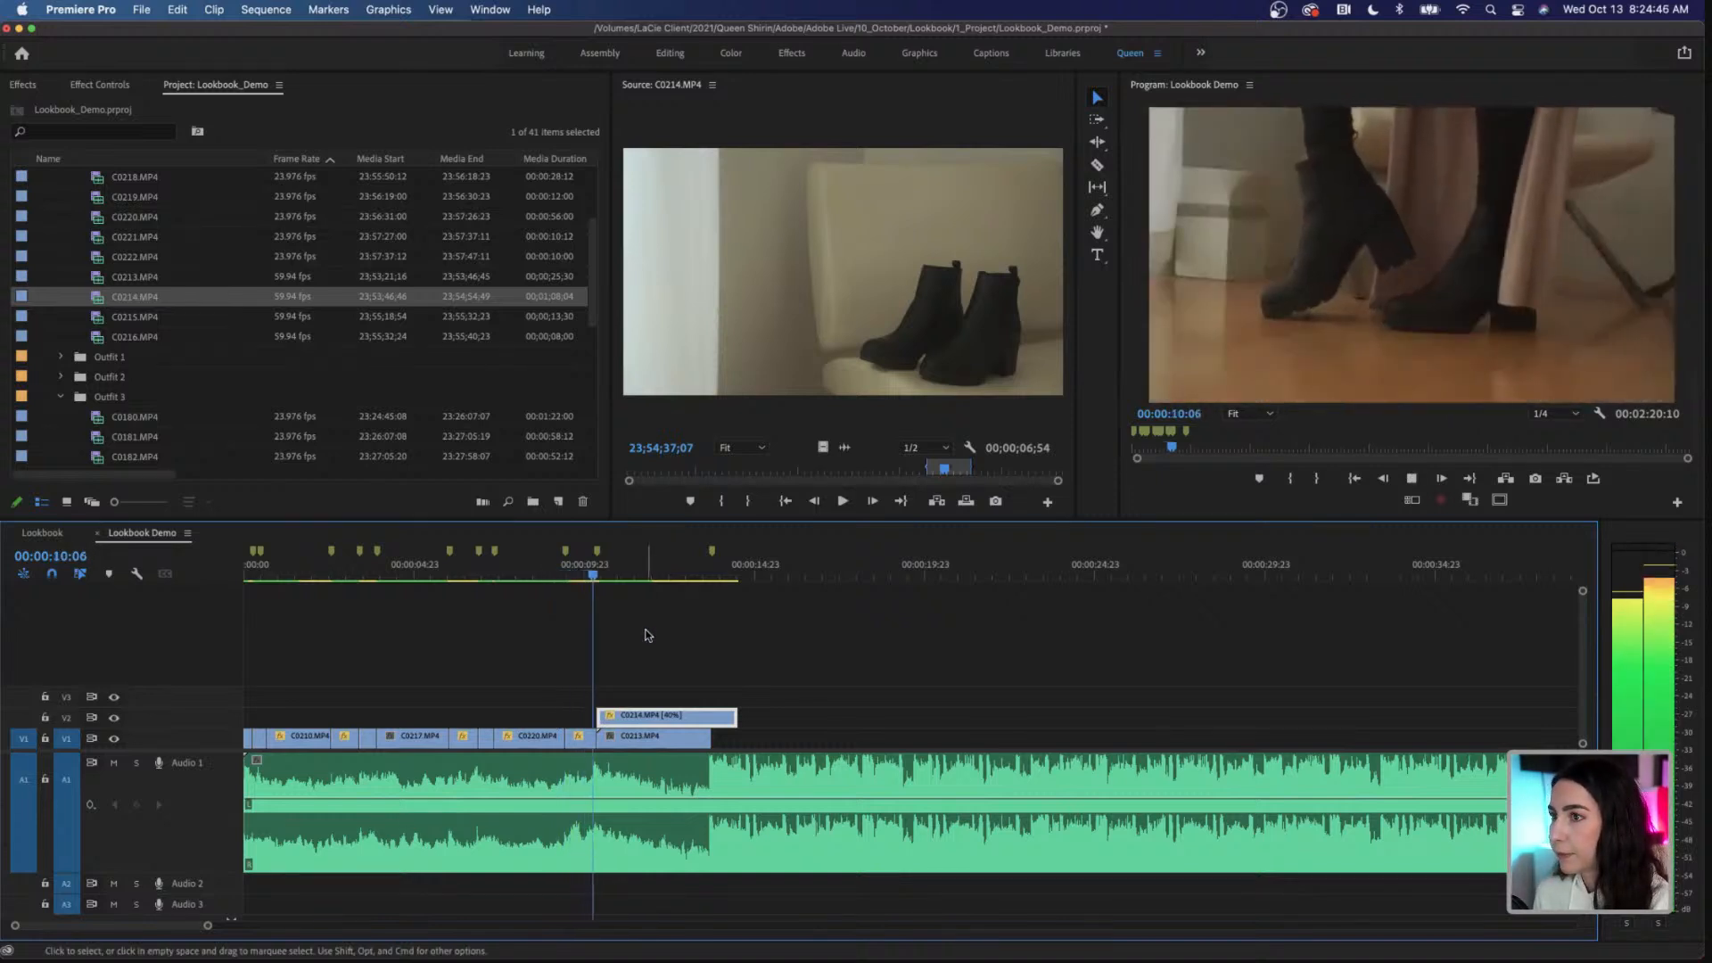
key(space)
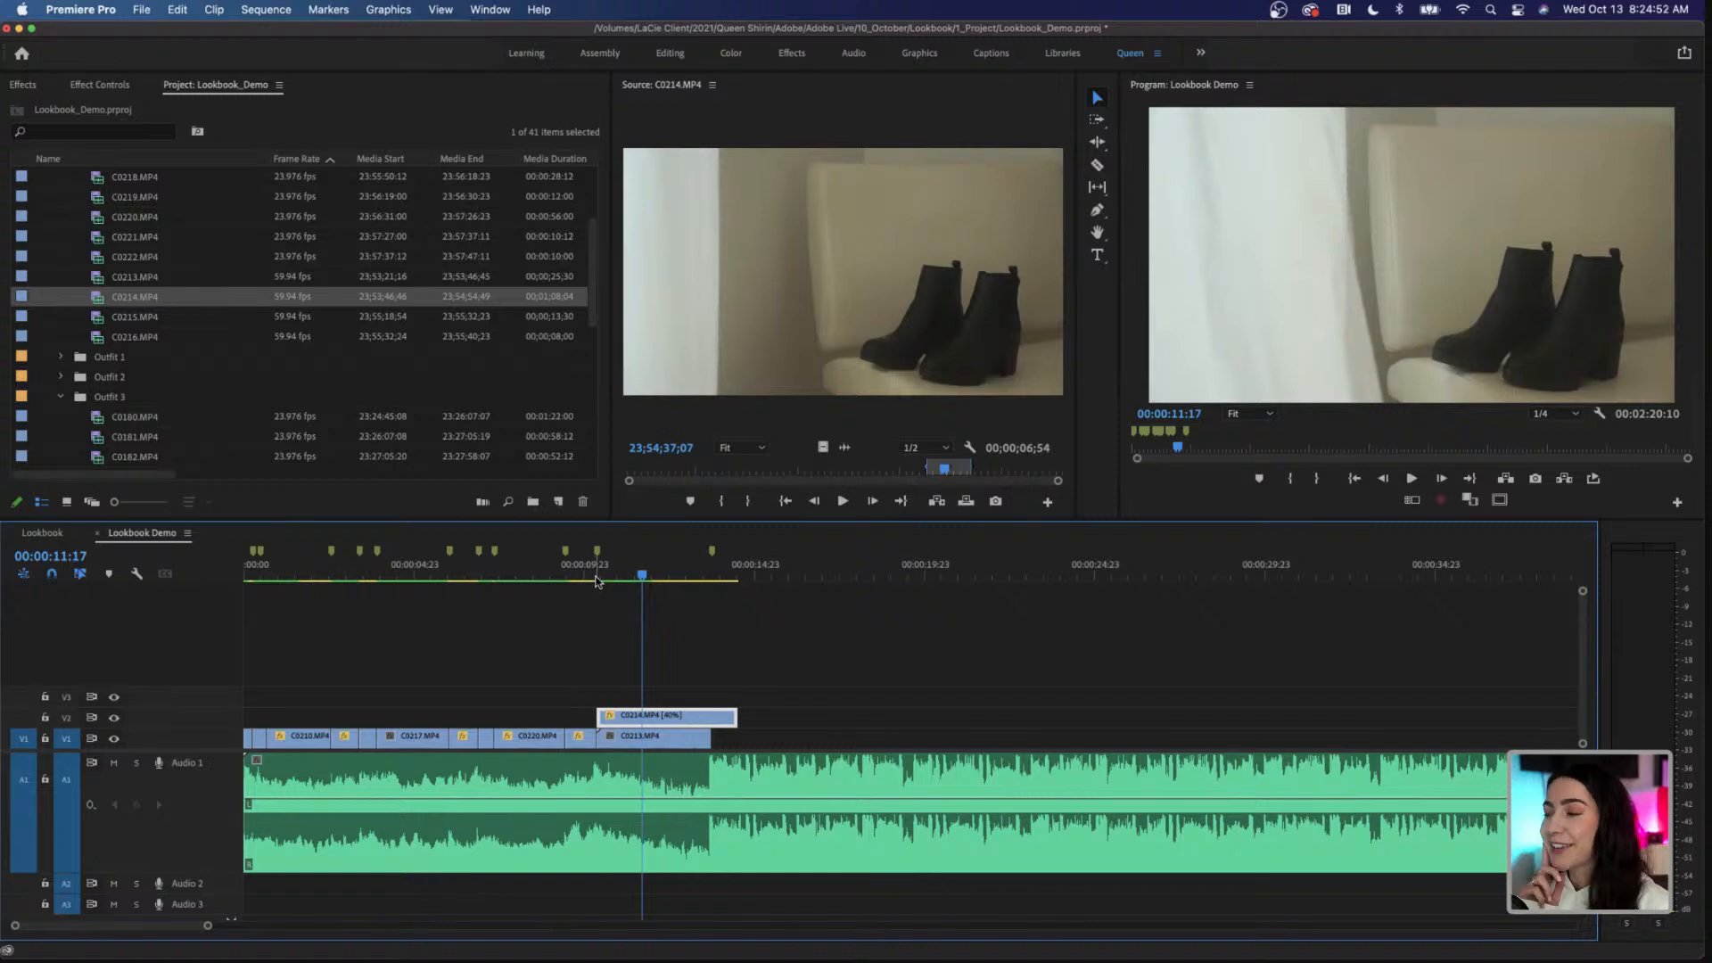
click(597, 578)
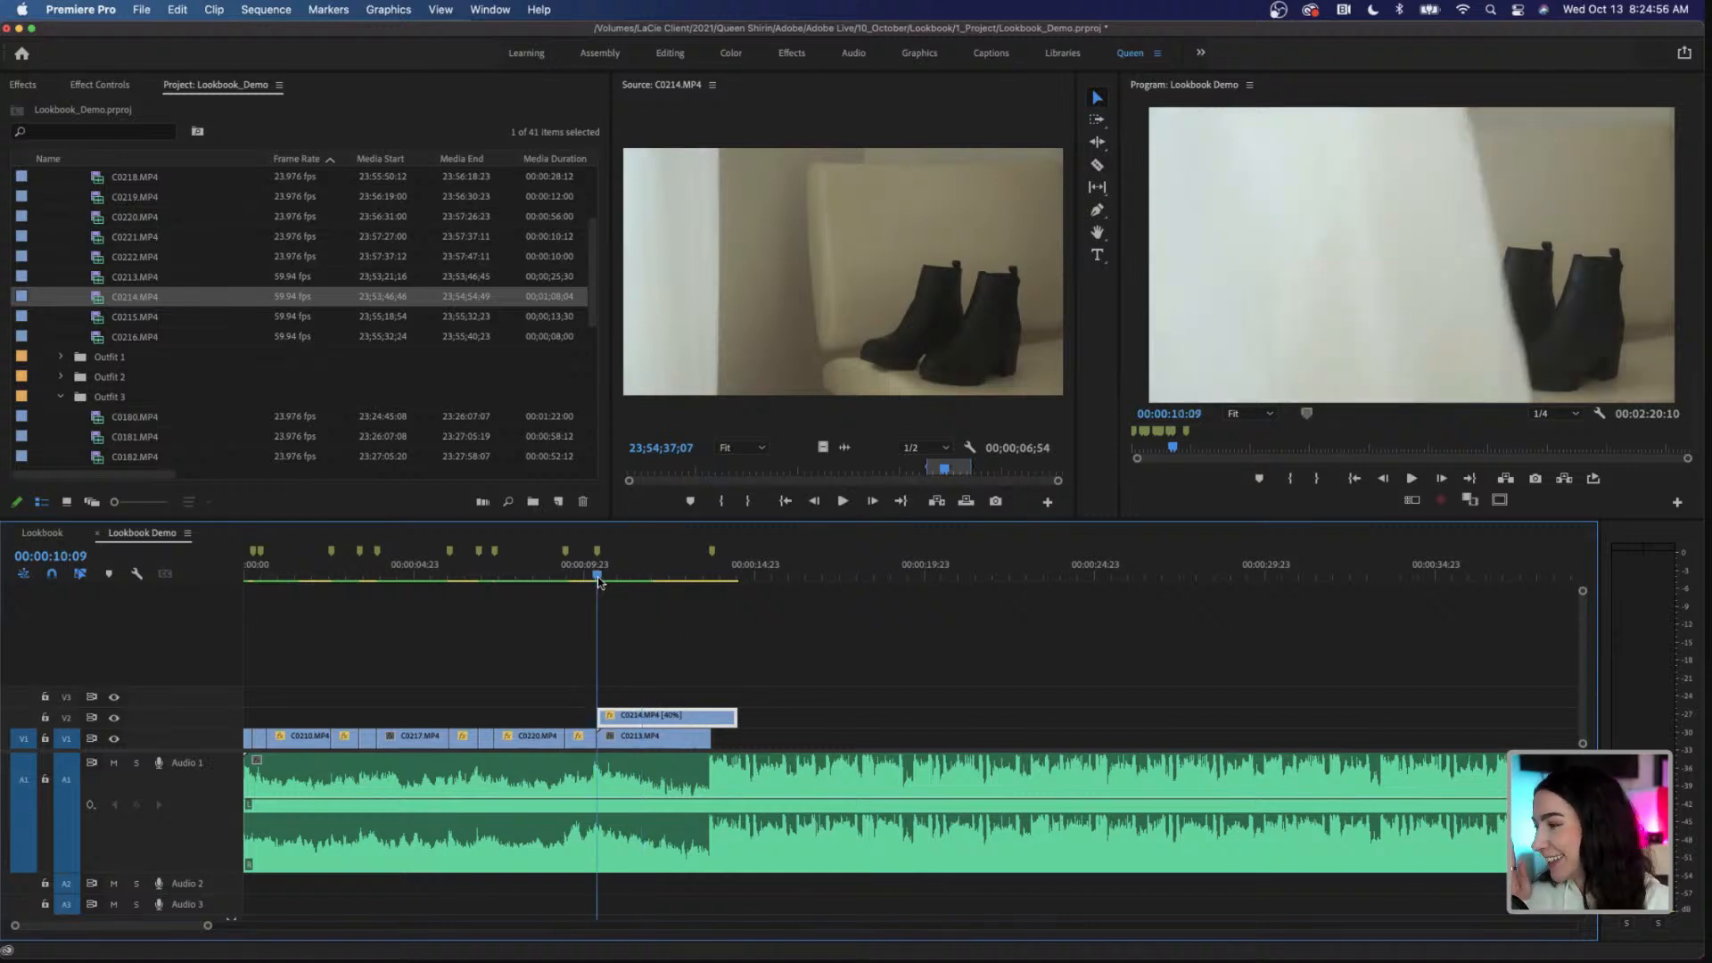
drag(597, 578, 597, 581)
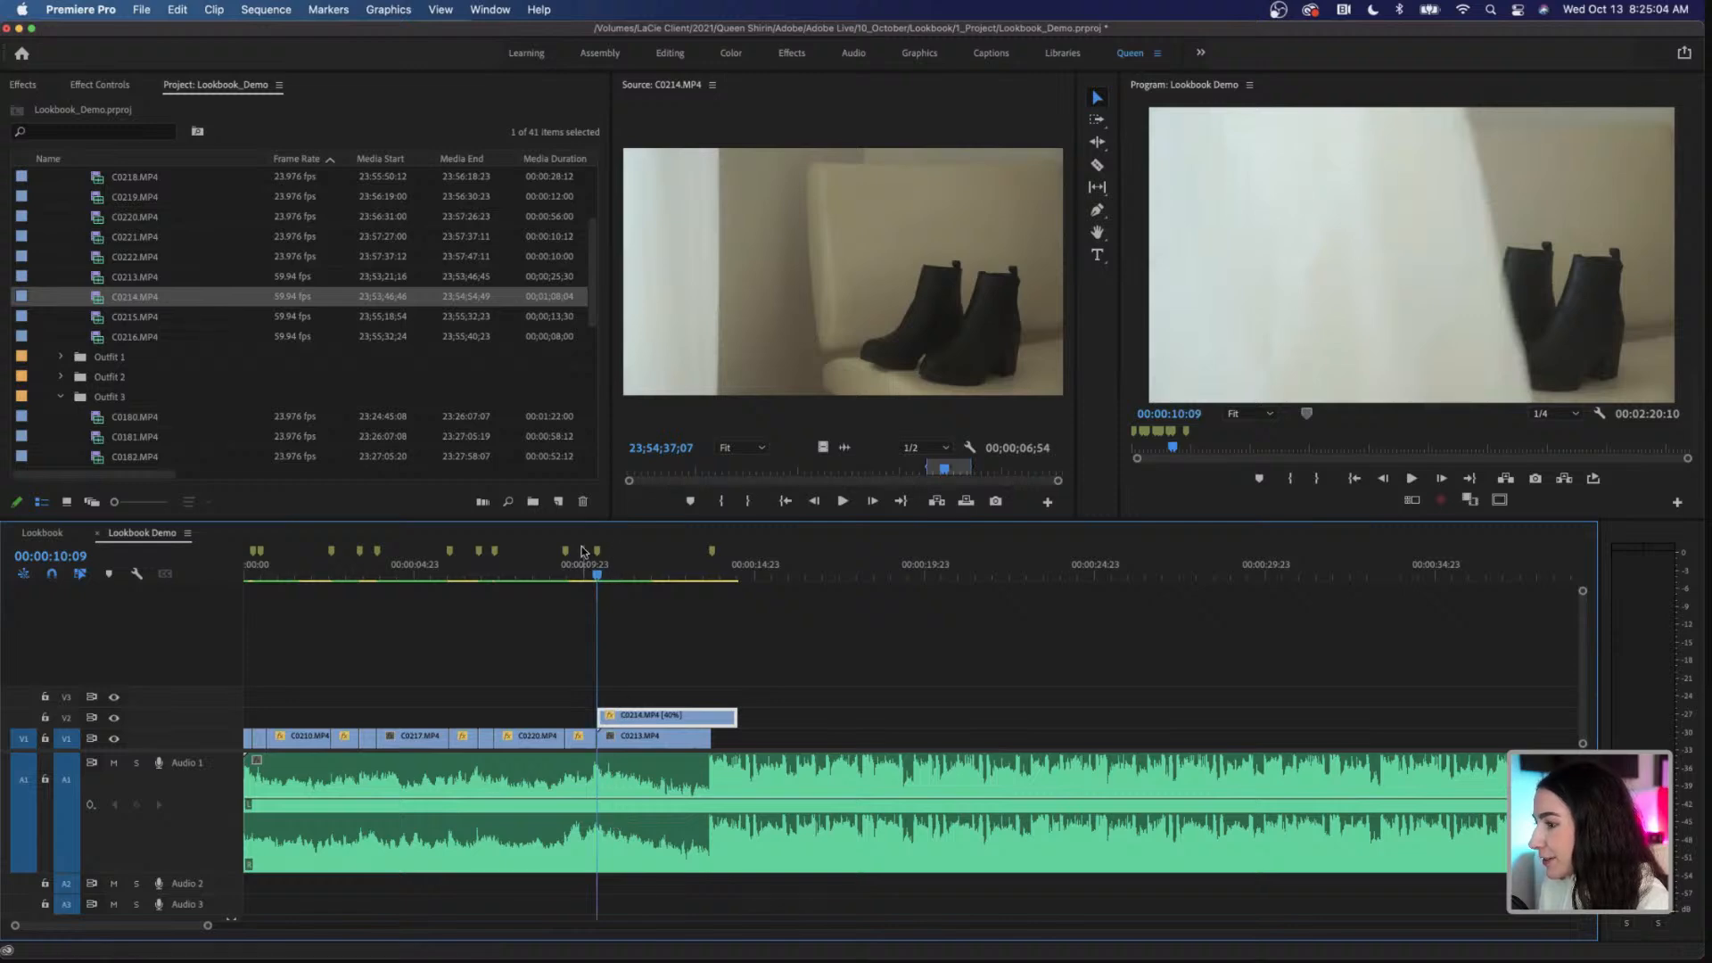
Step: Shift C0214.MP4 to start at 00:00:10:17, play across the cut, and move the clip down to V1 over C0213.MP4
drag(597, 577, 607, 581)
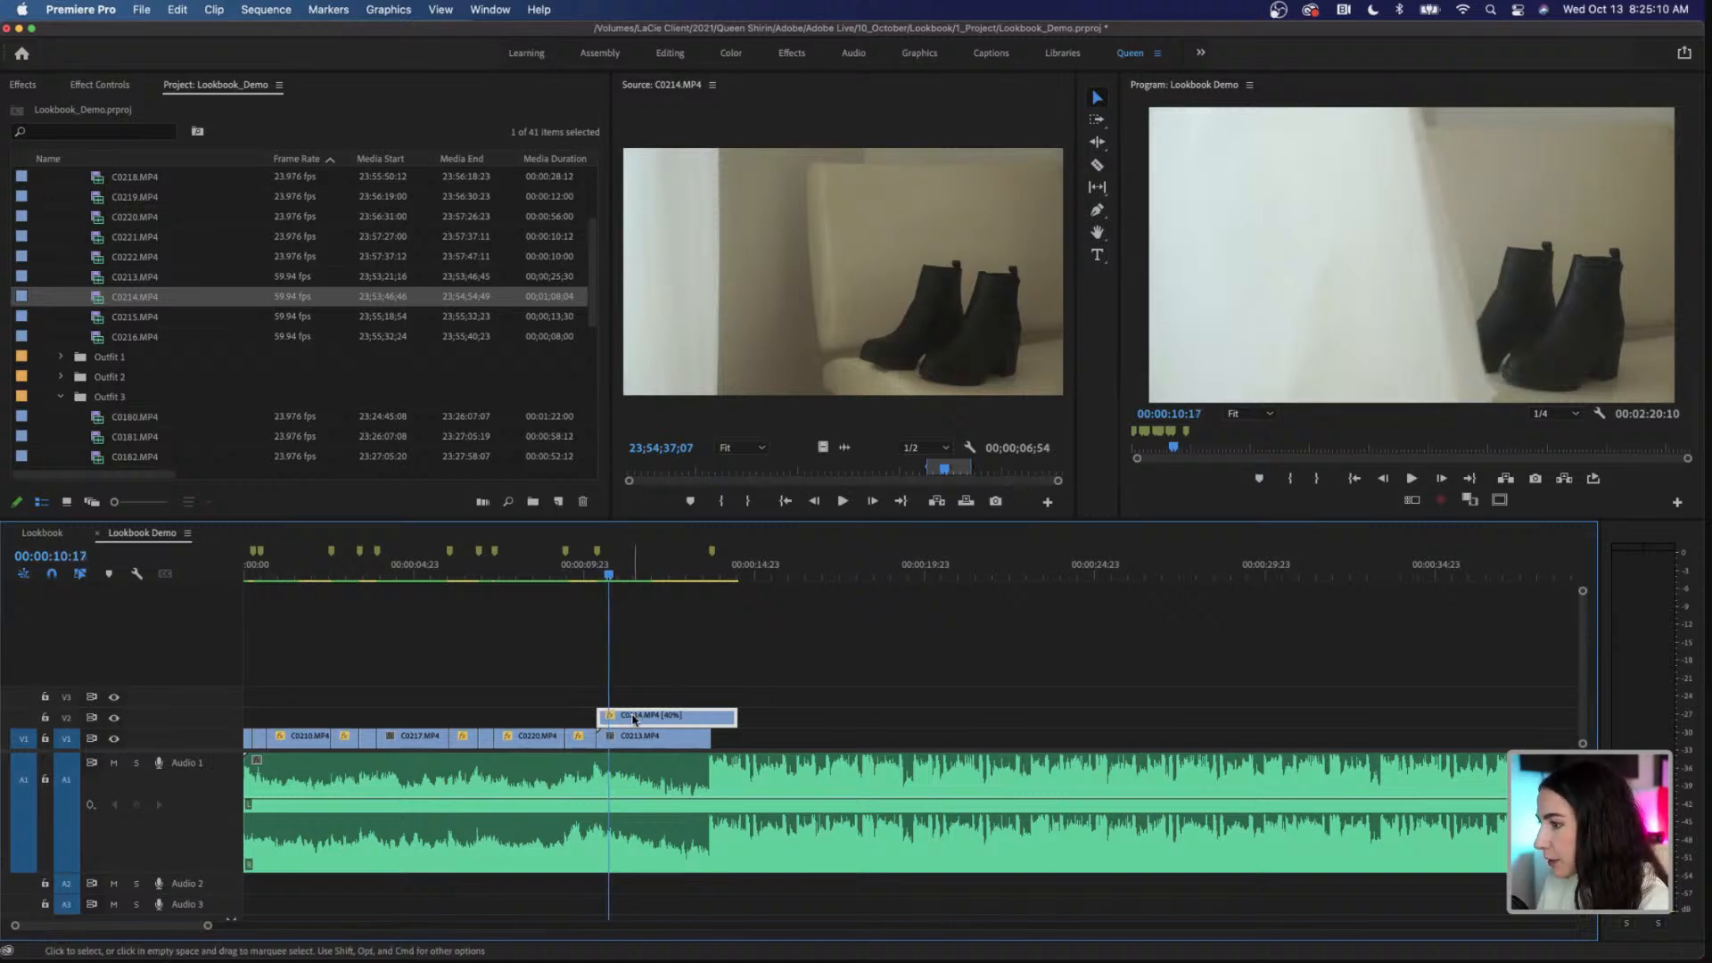
drag(638, 717, 644, 722)
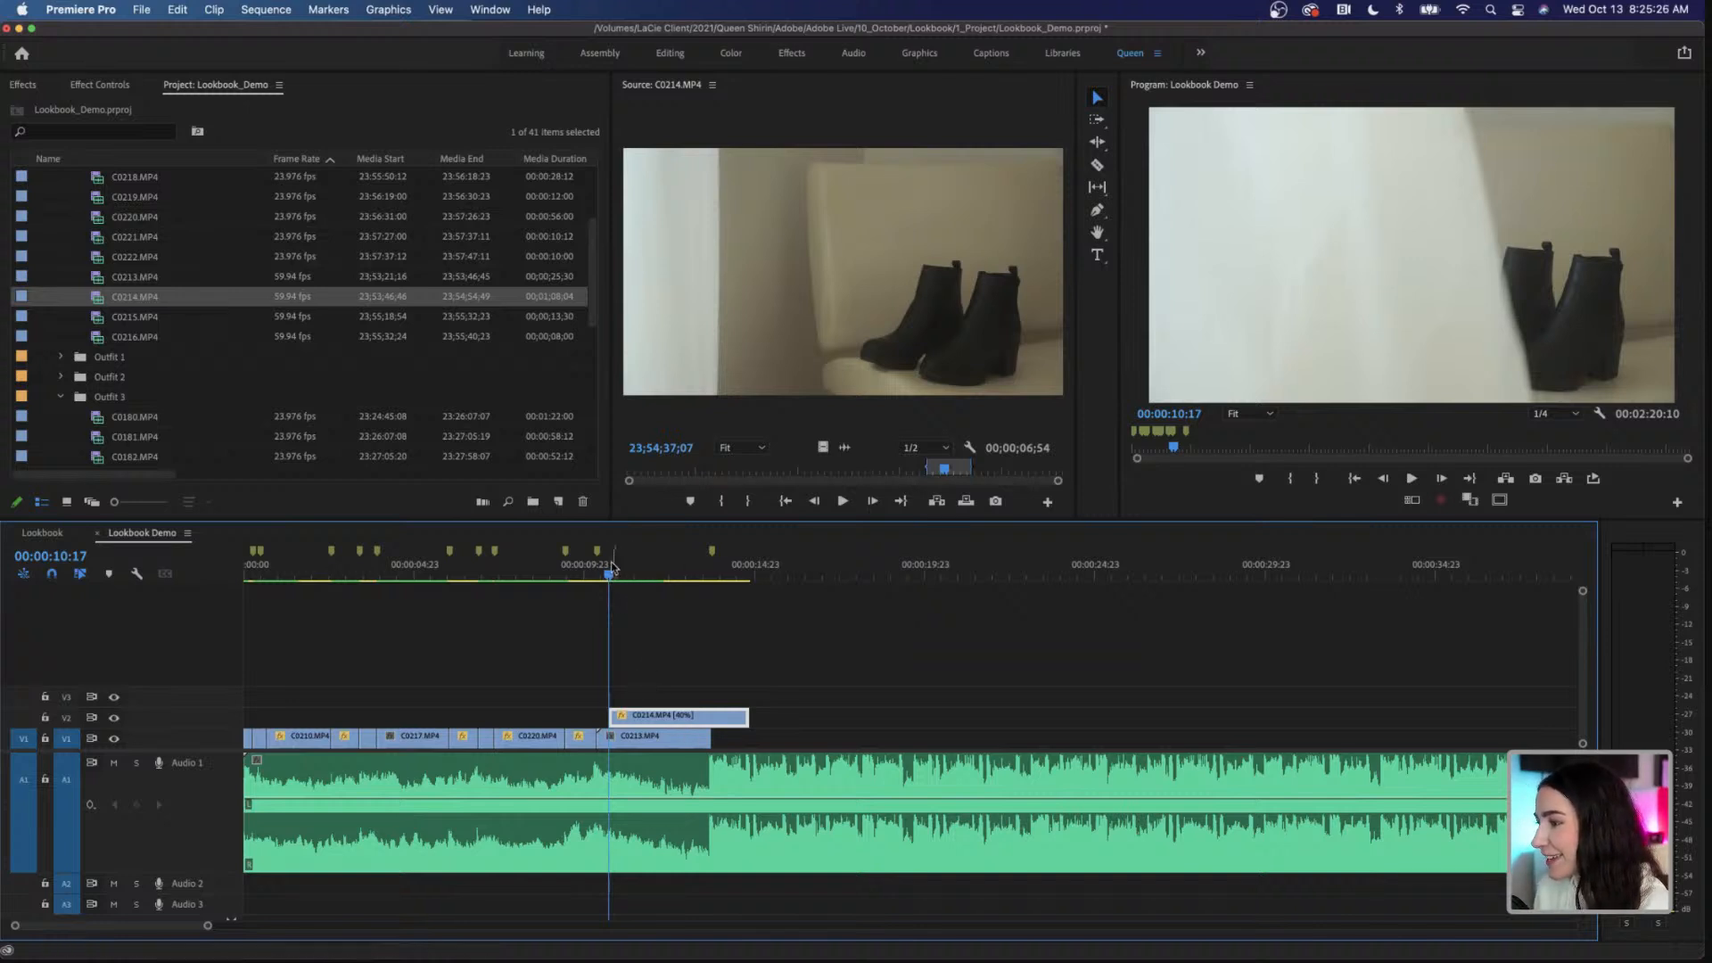
drag(613, 577, 585, 578)
key(space)
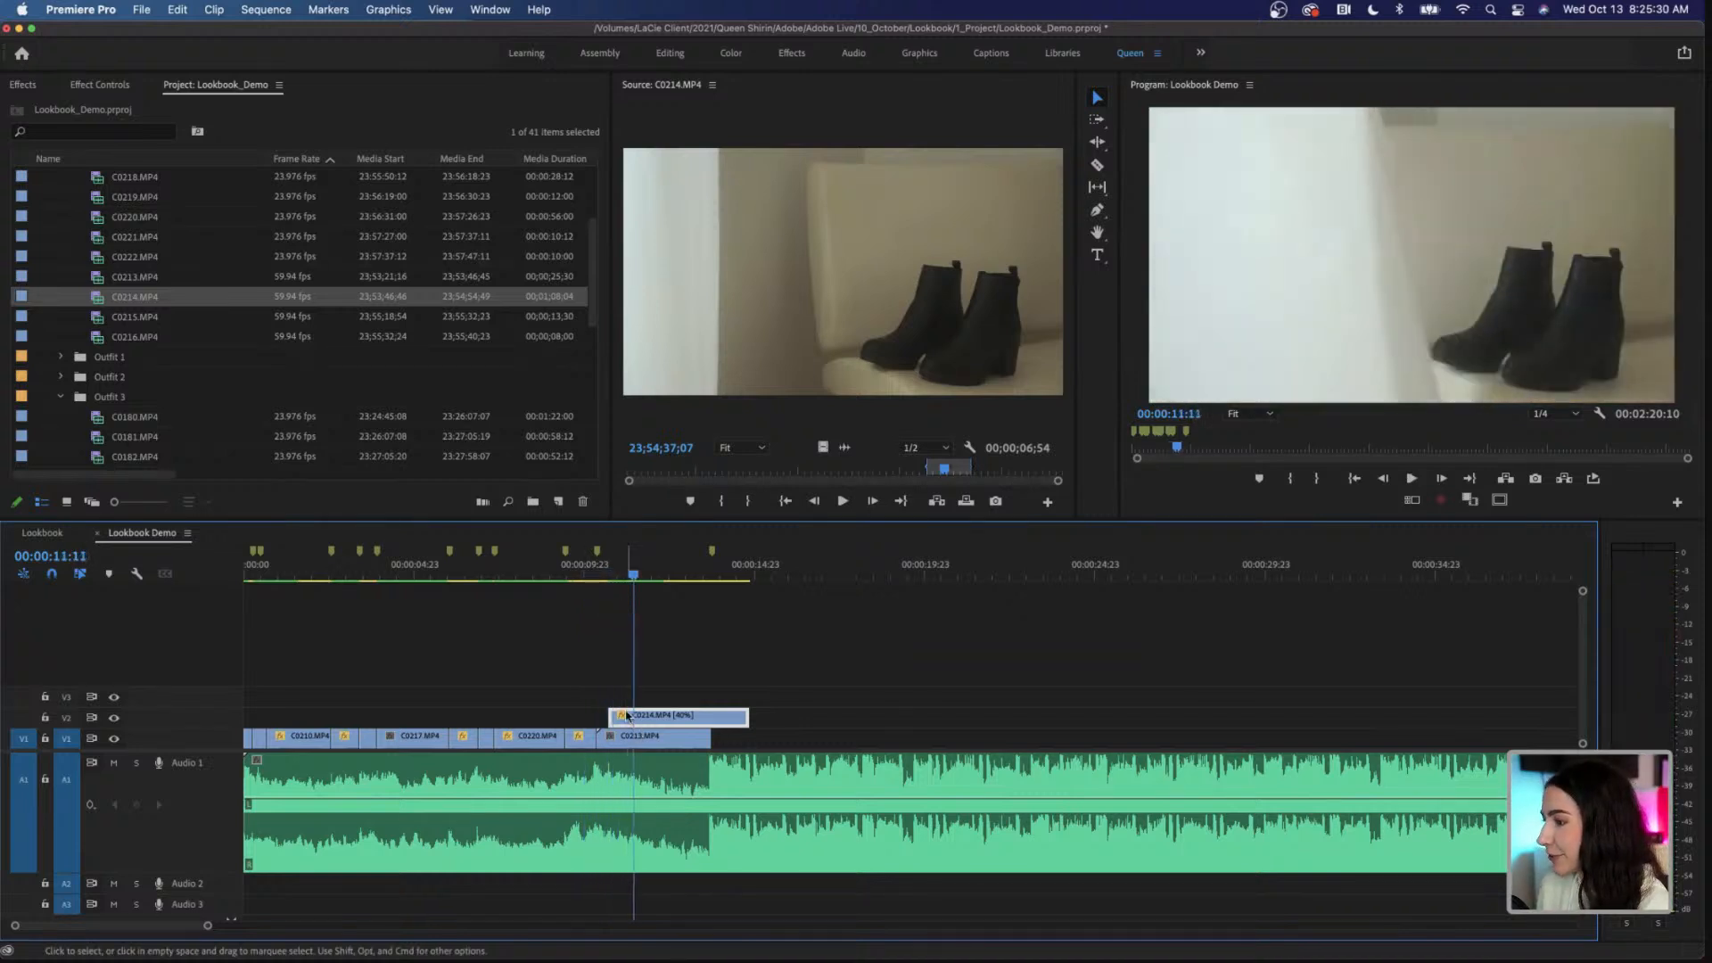
drag(633, 738, 631, 740)
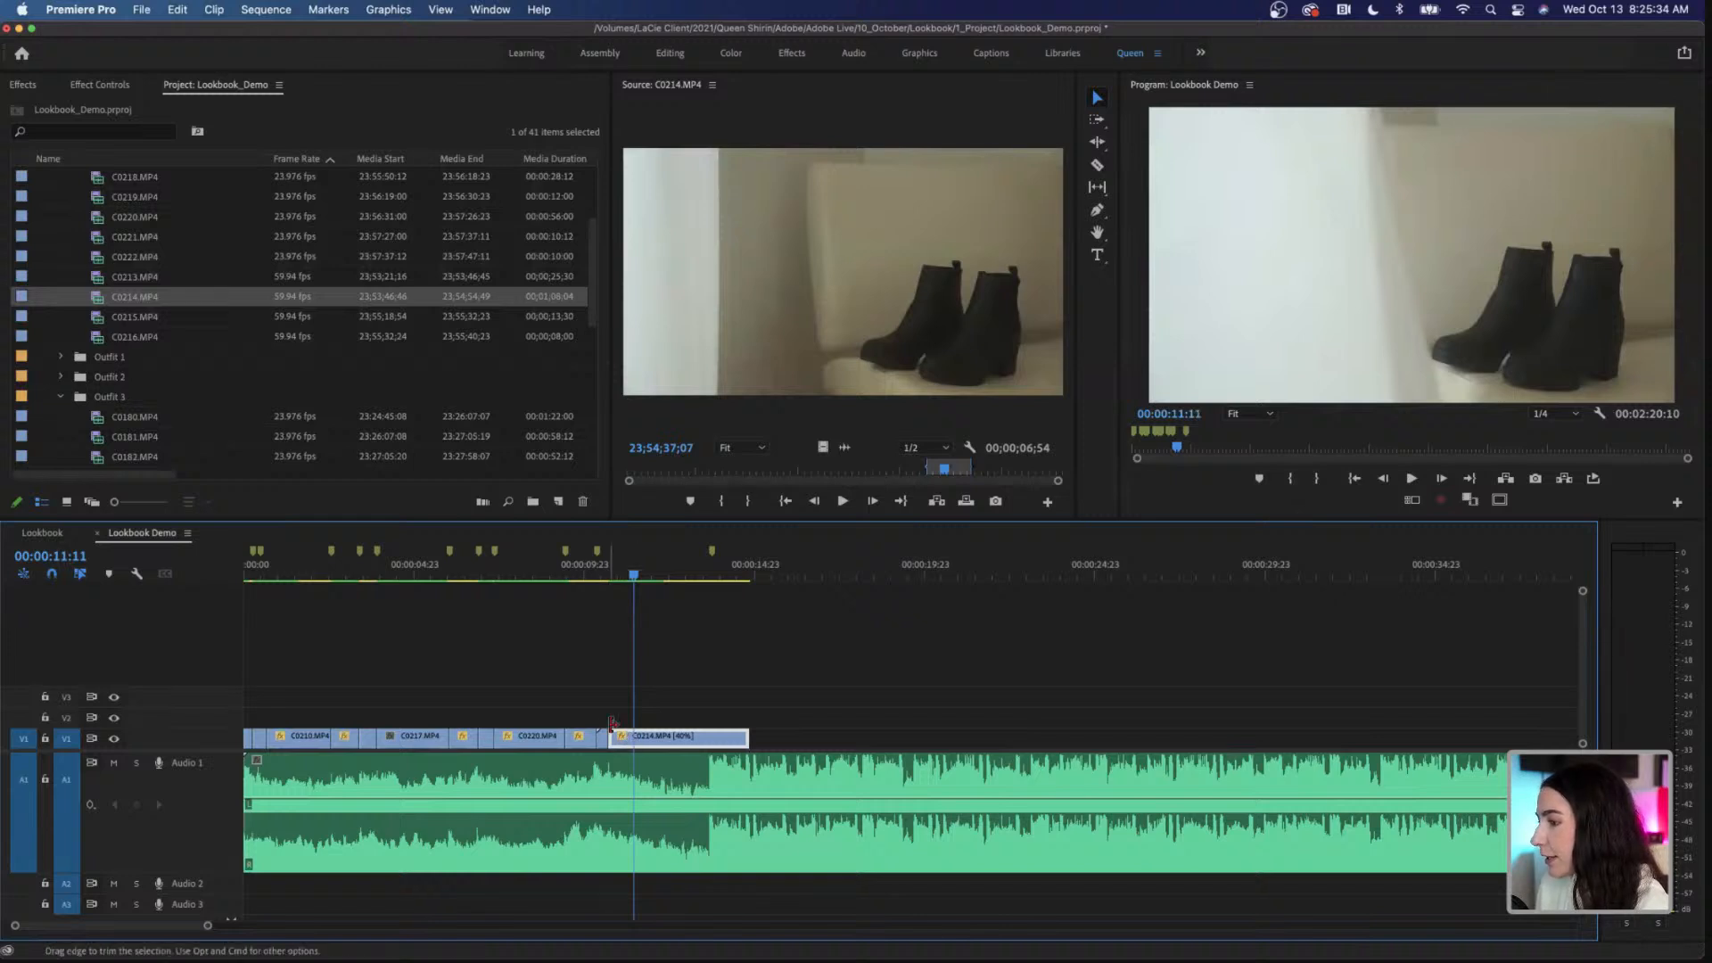
Step: Examine the Outfit 1 and Outfit 2 clips, including C0208.MP4, C0200–C0202.MP4 and C0196–C0198.MP4, for a shot to fill the gap at 00:00:10:13
click(605, 576)
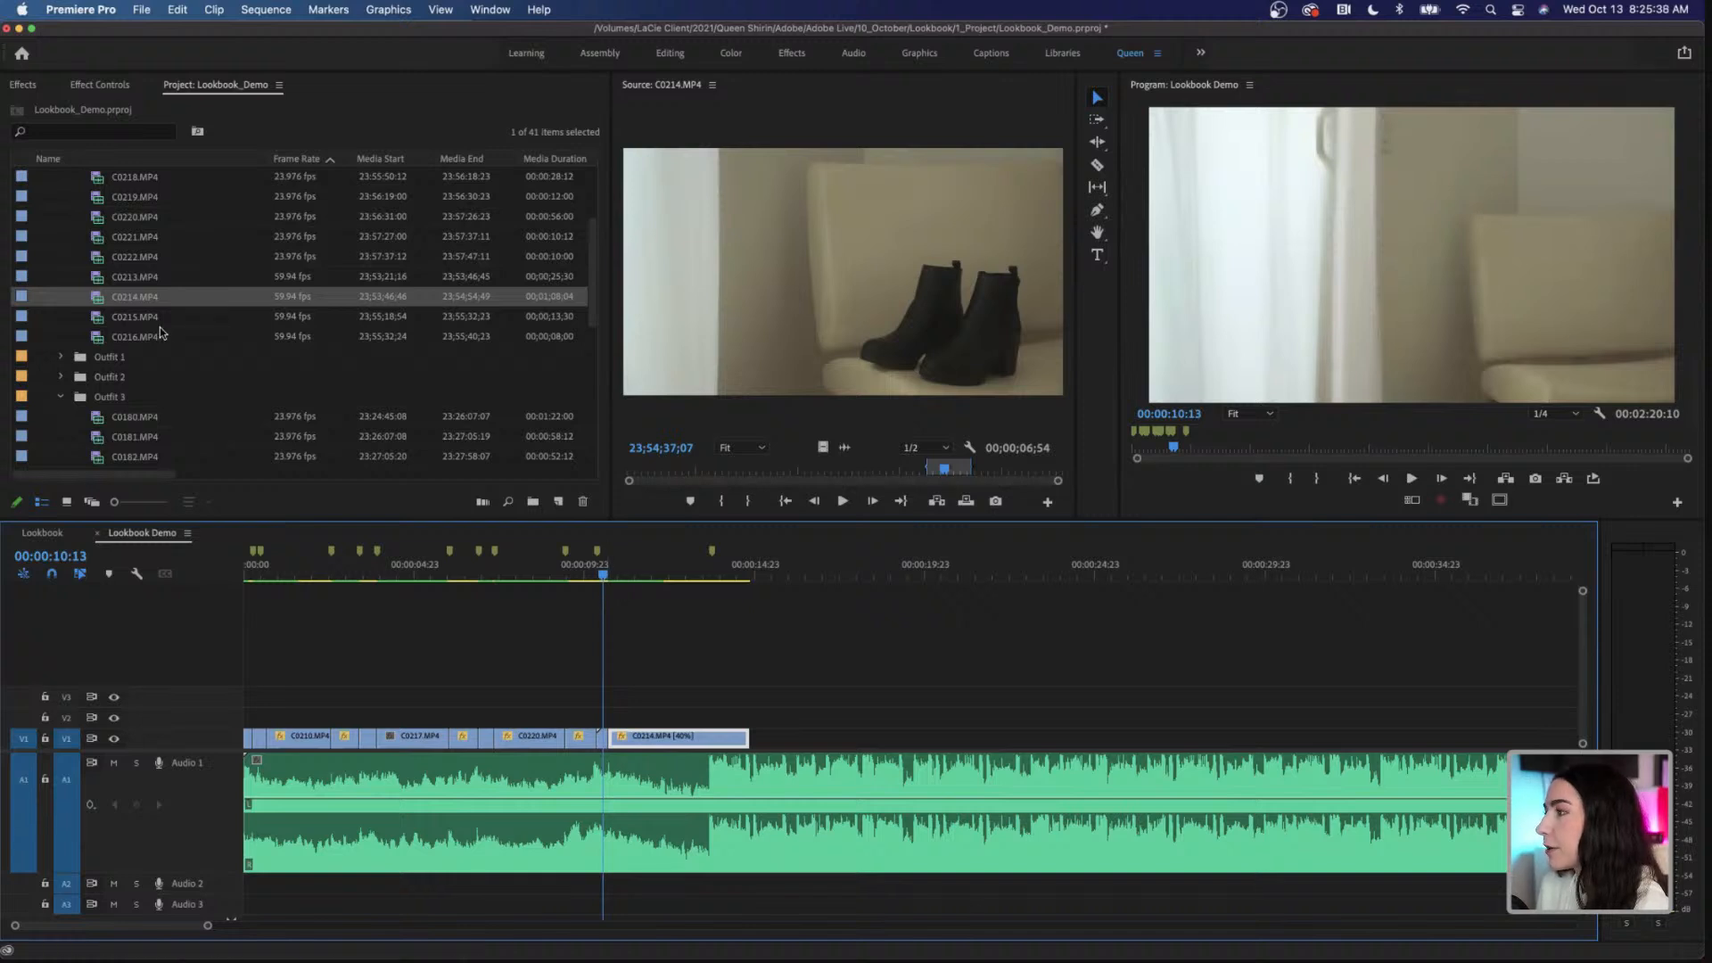
scroll(163, 333, down, 1)
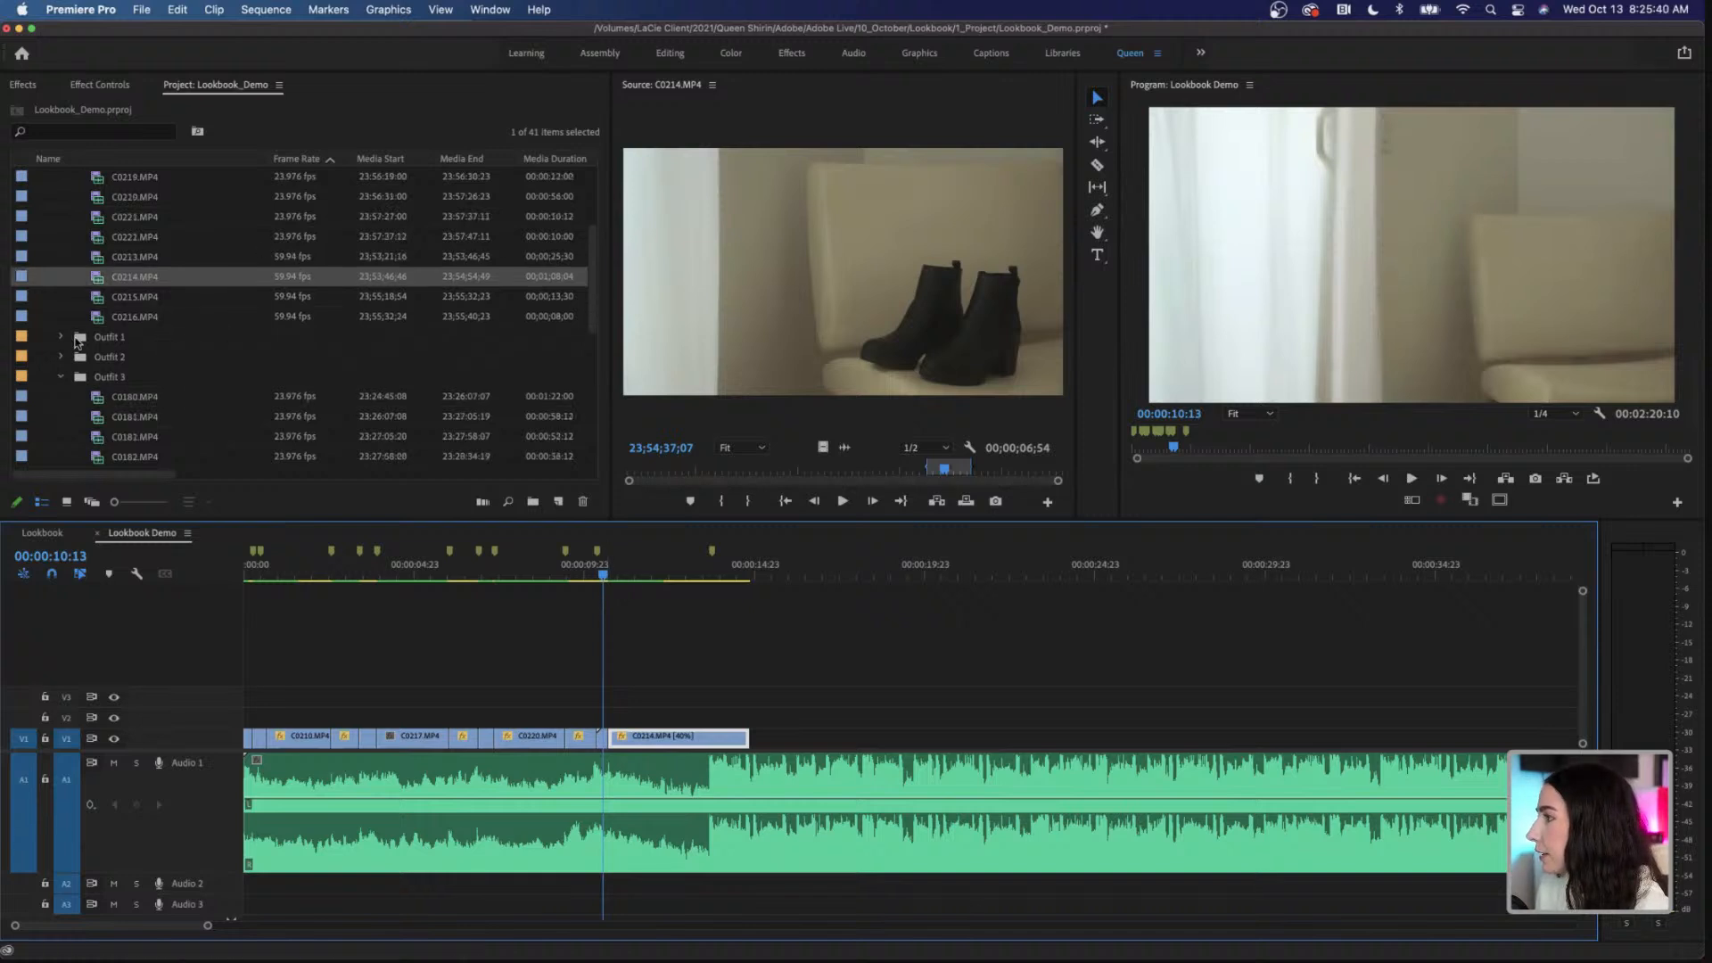
click(60, 337)
scroll(148, 394, down, 3)
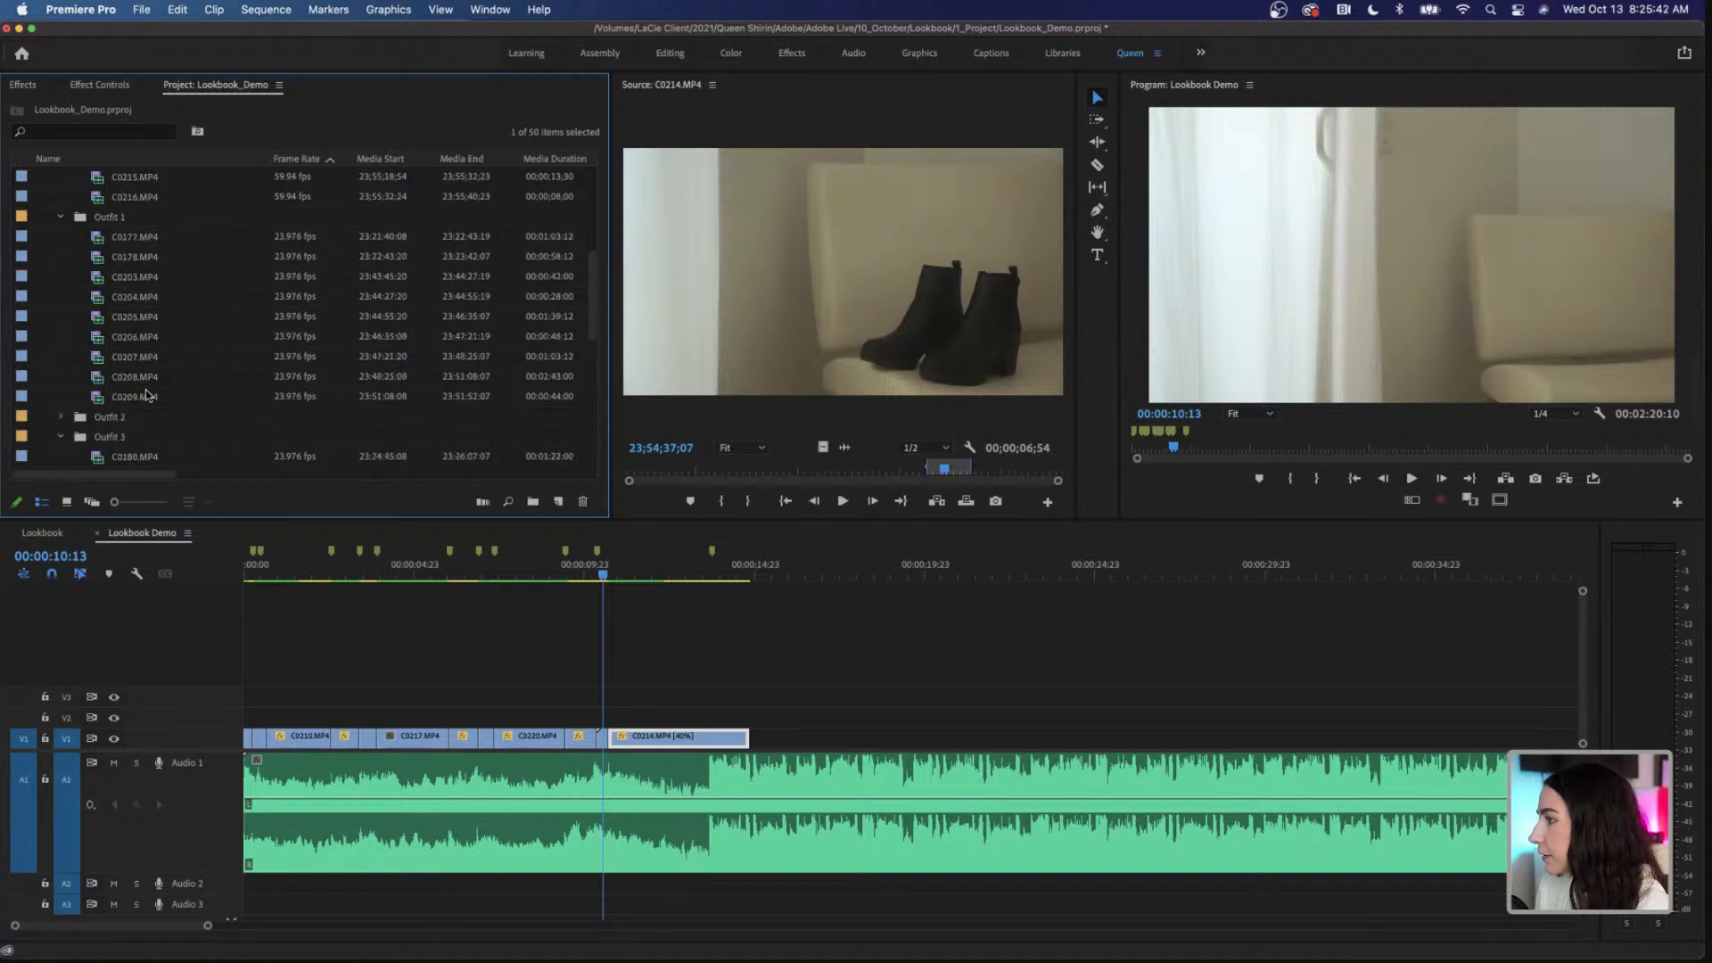
double_click(148, 378)
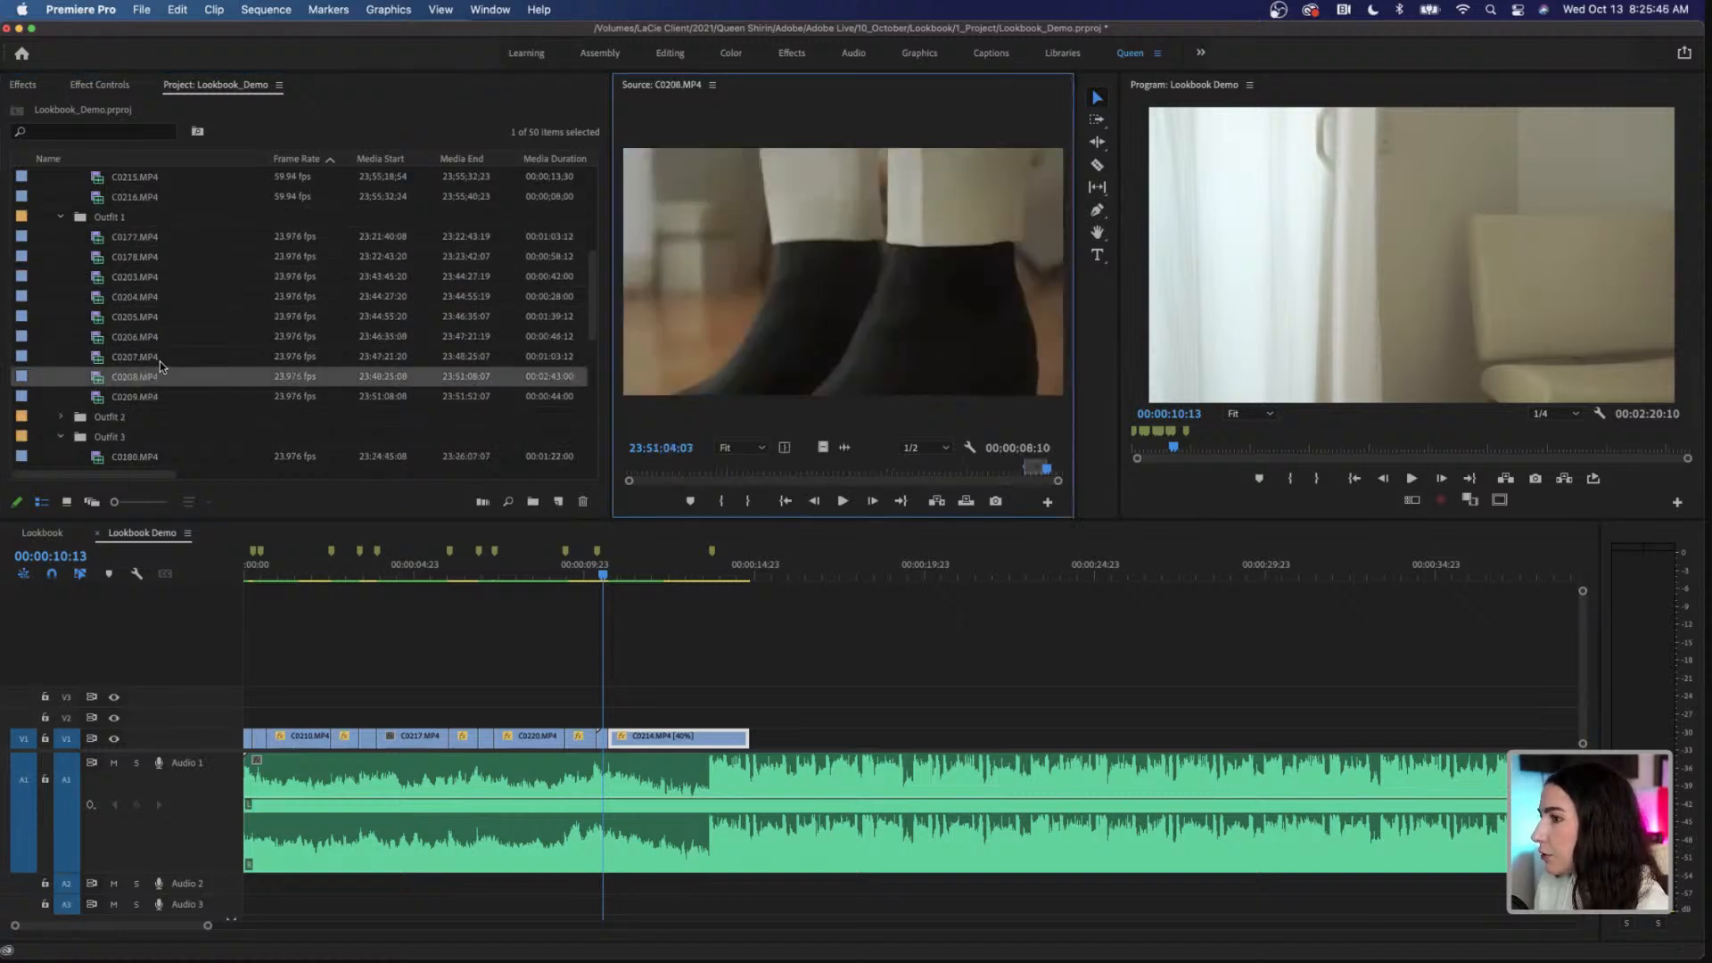
scroll(159, 361, down, 1)
click(61, 376)
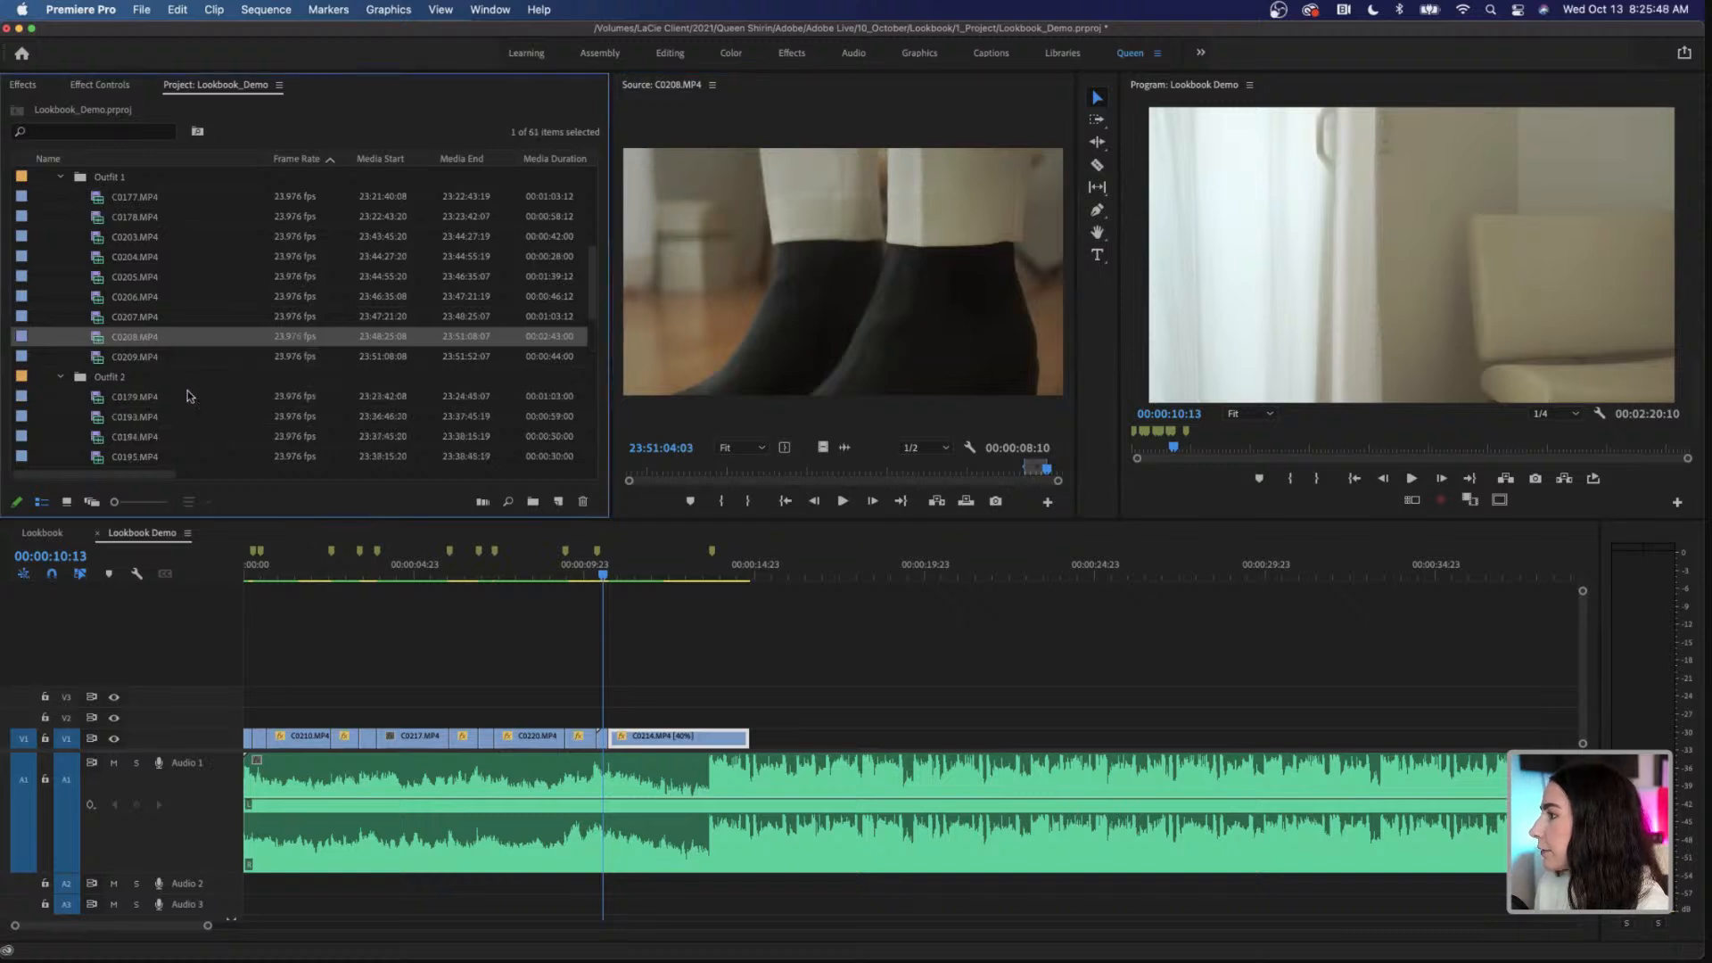
scroll(189, 396, down, 5)
double_click(158, 357)
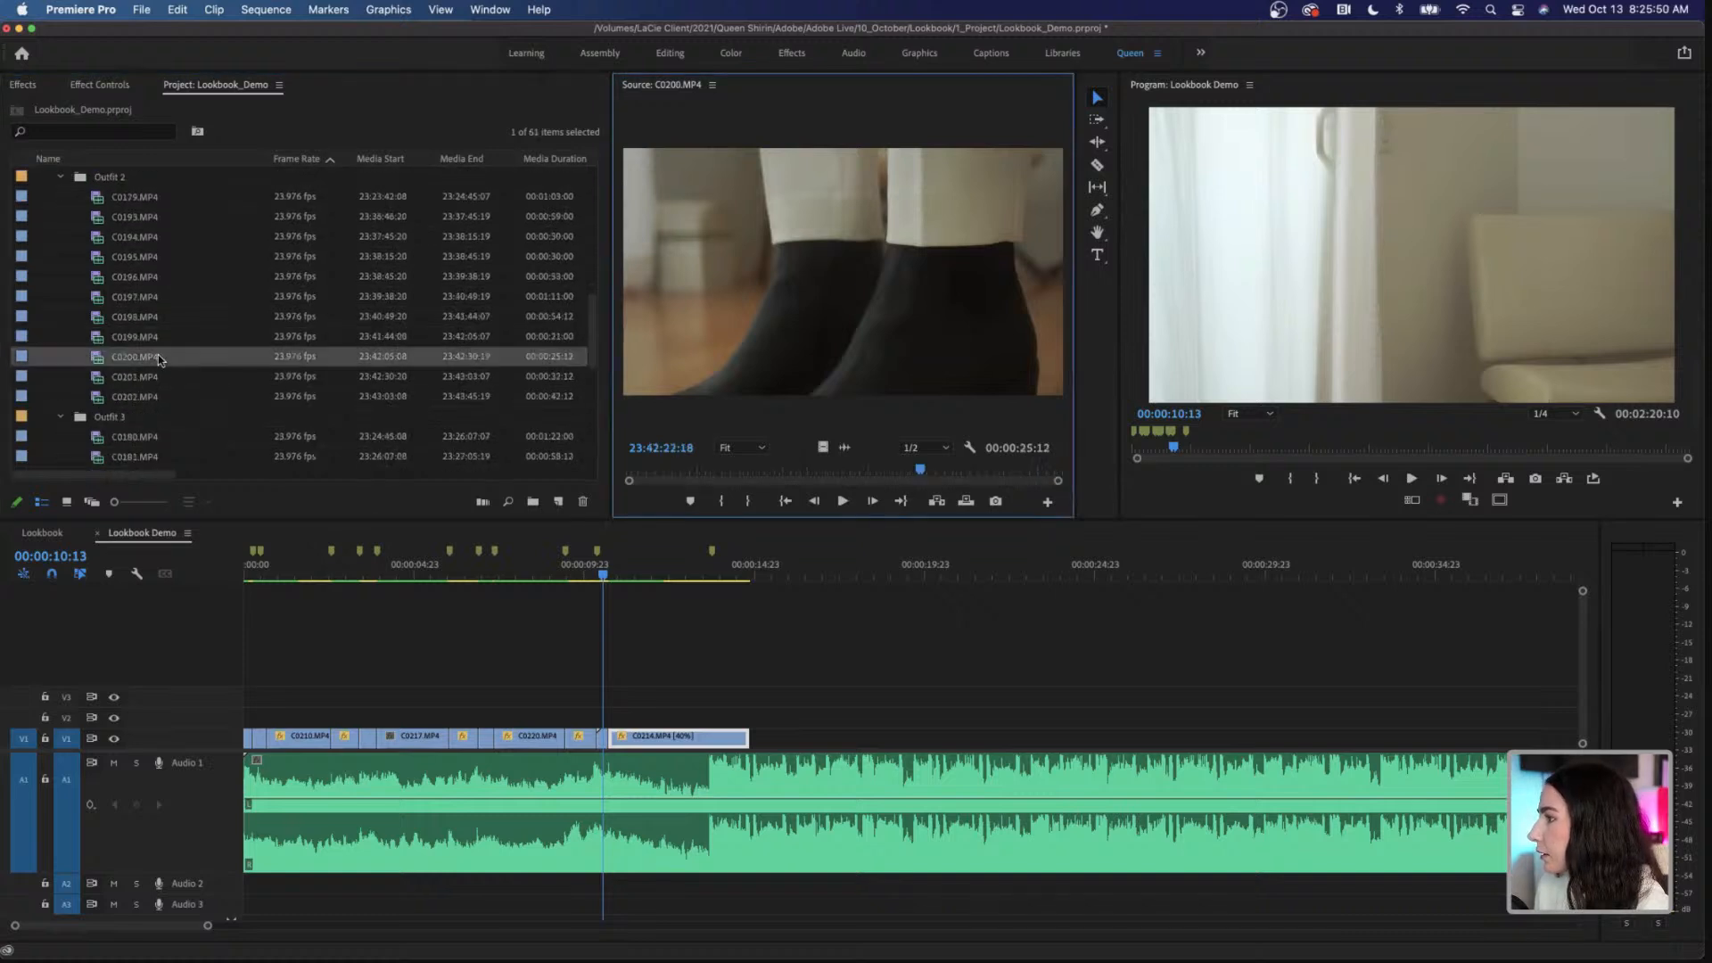
double_click(174, 376)
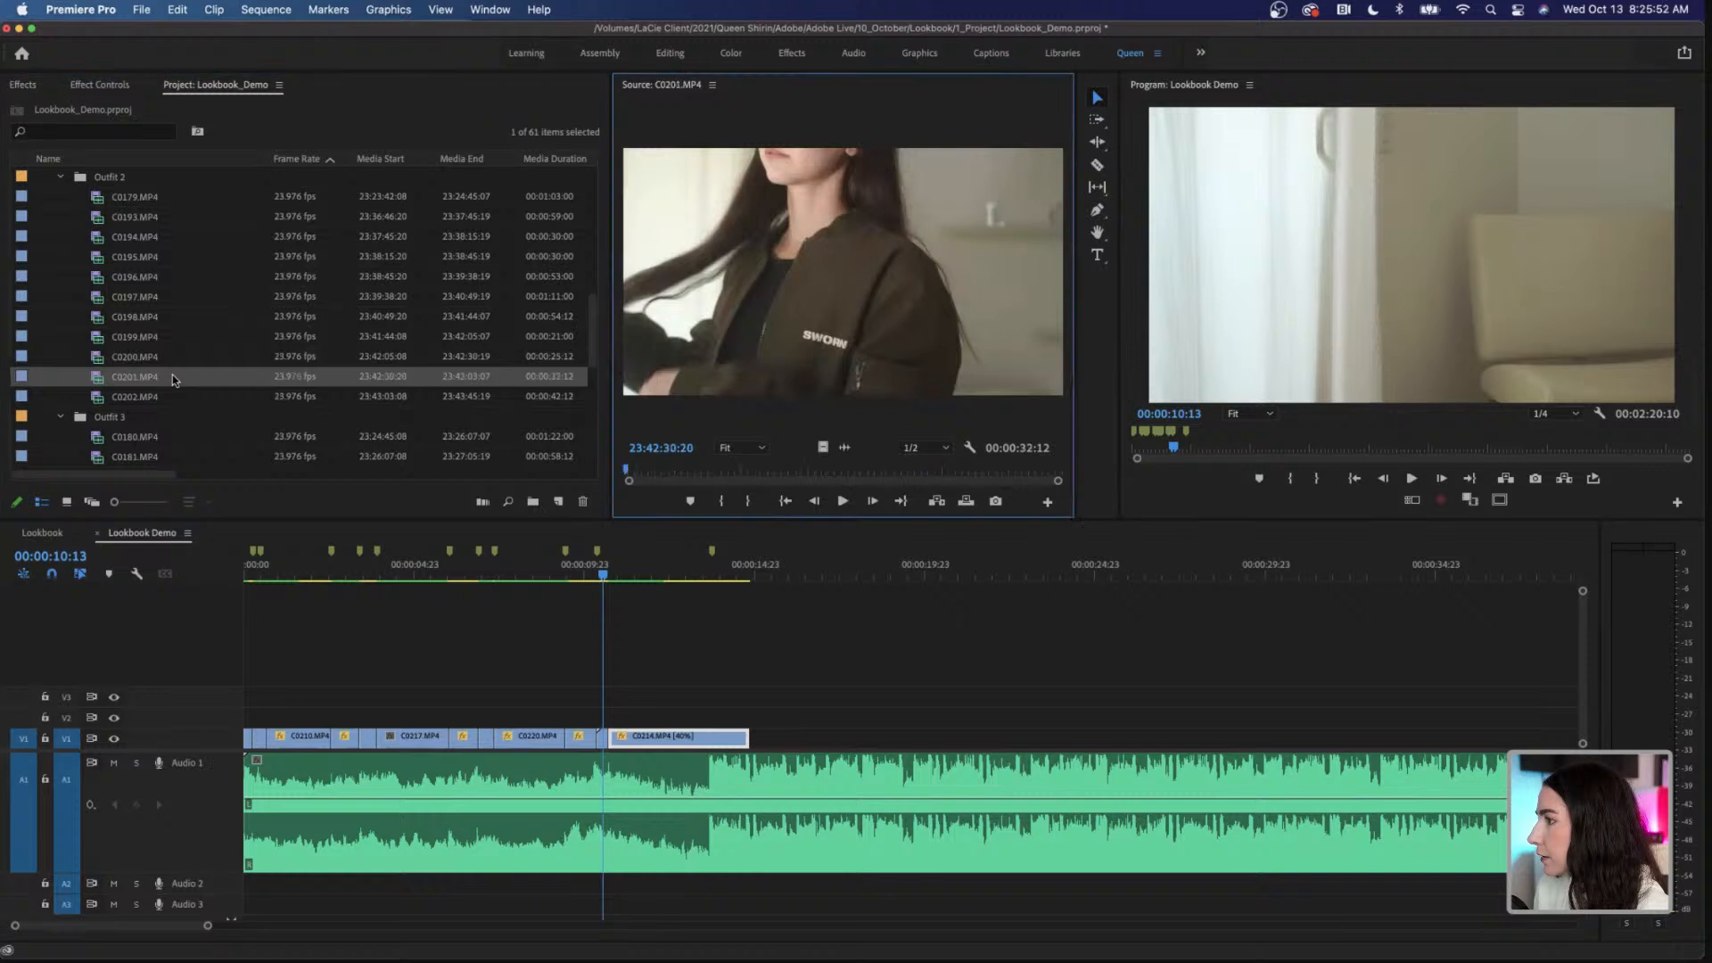
double_click(170, 397)
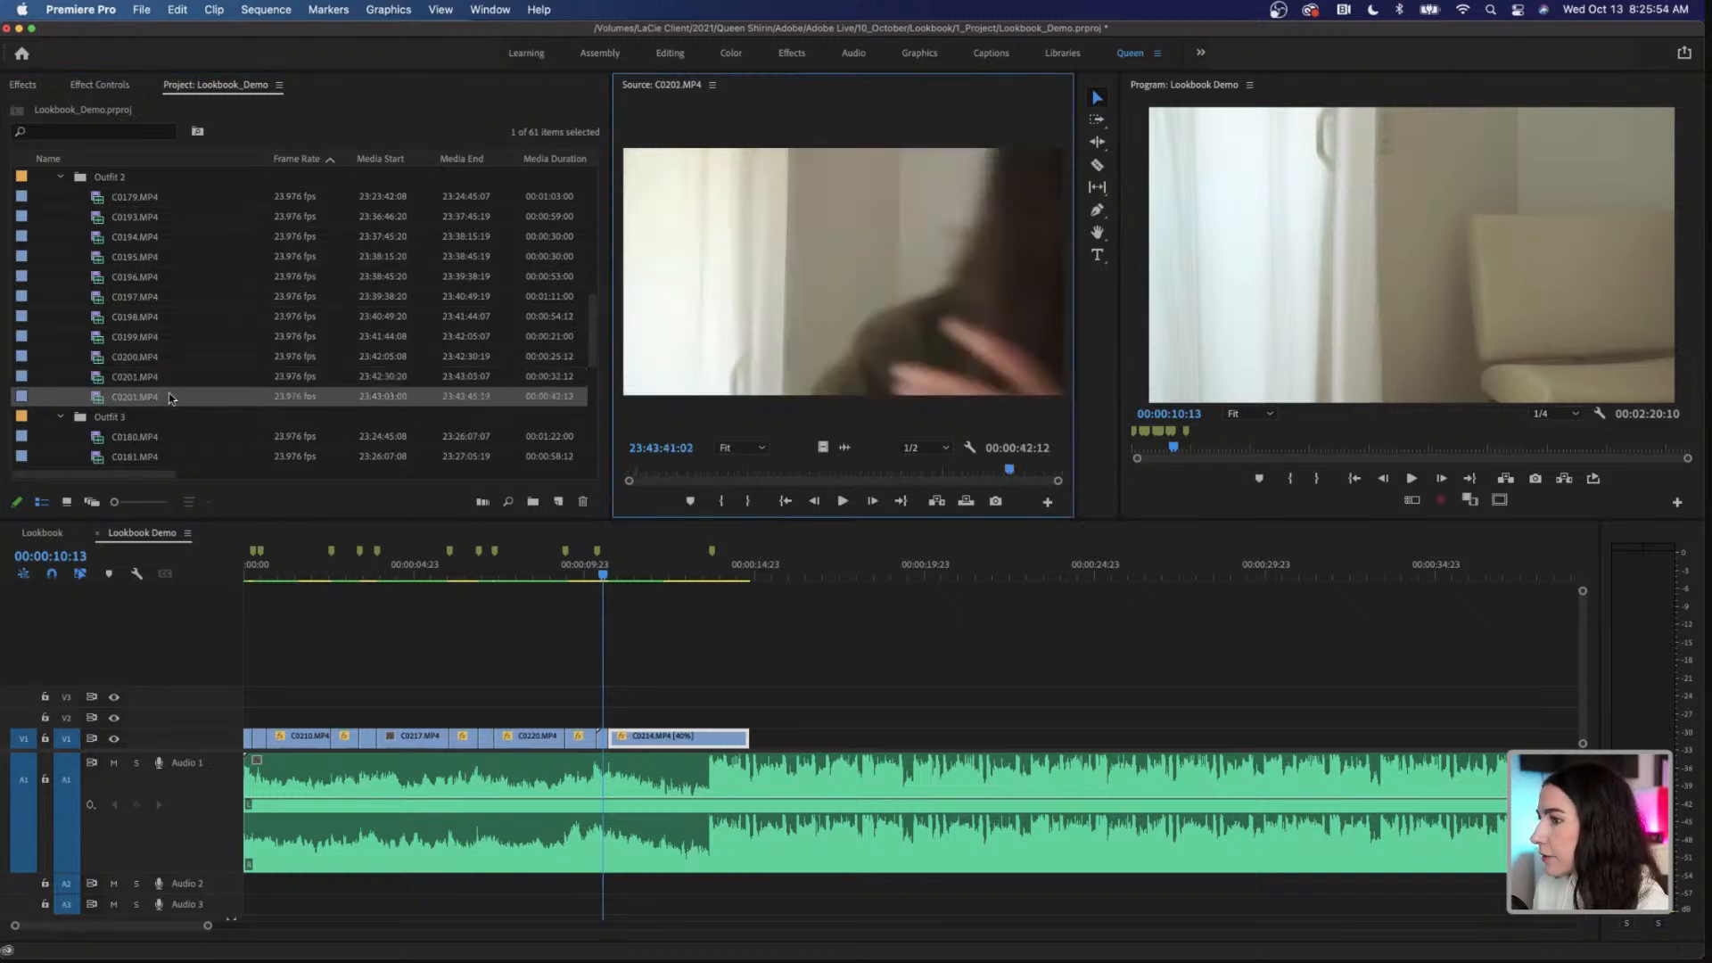
double_click(158, 323)
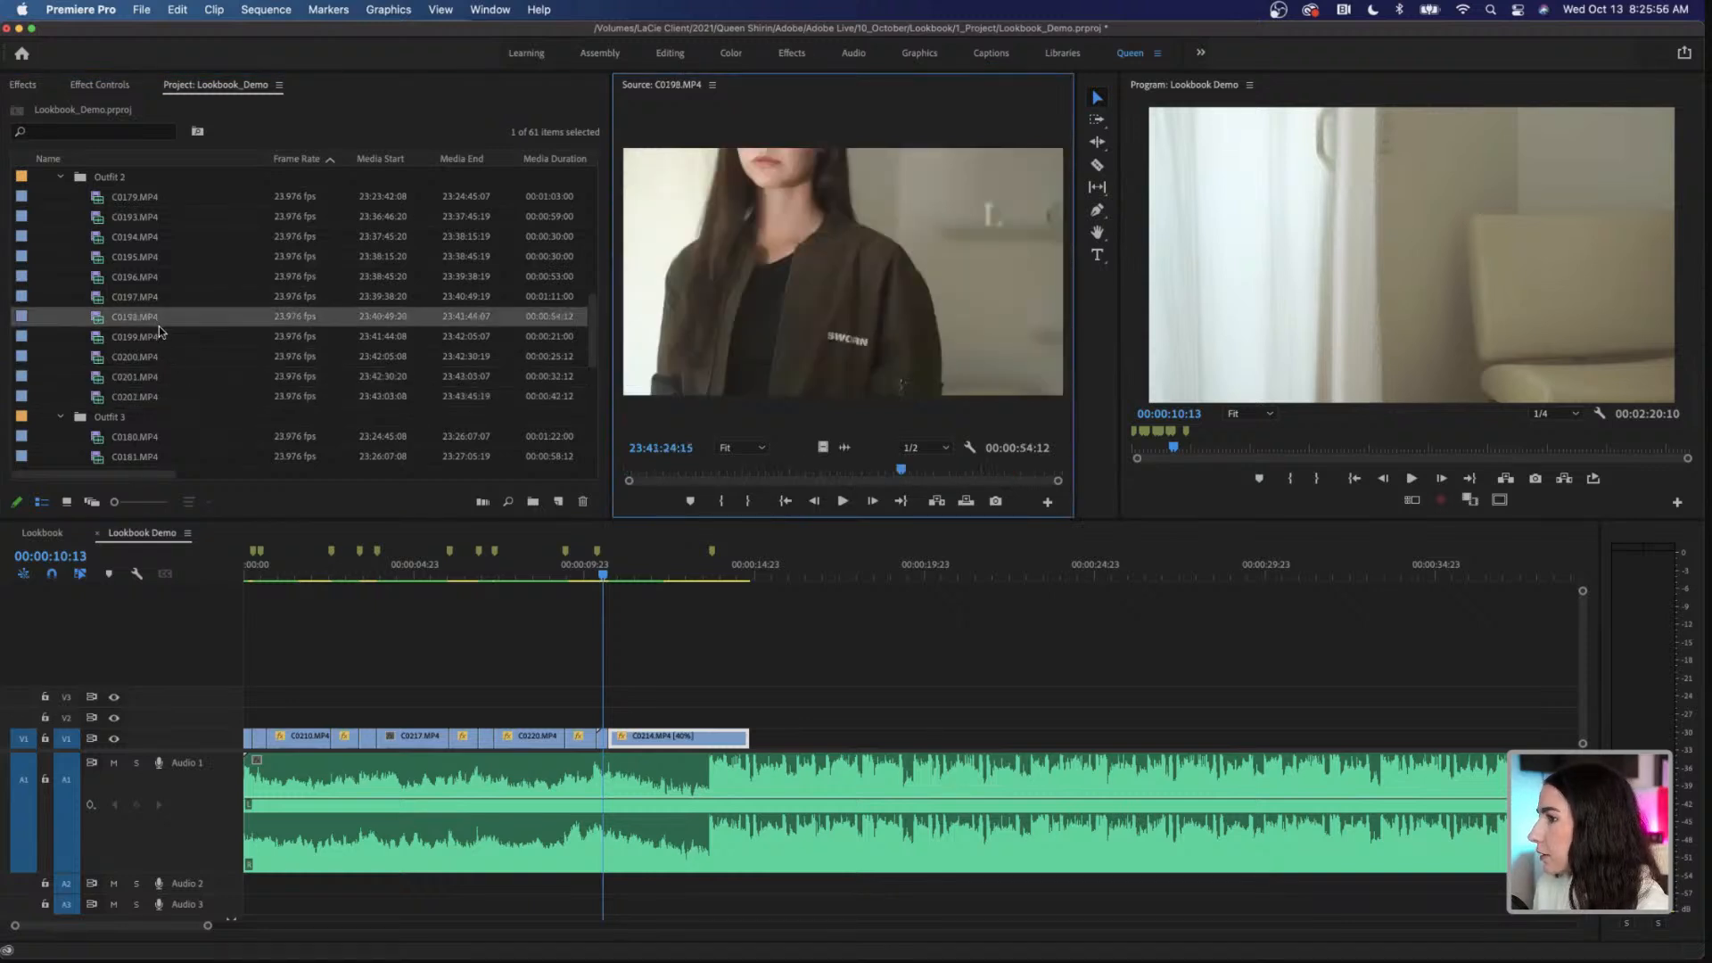
double_click(178, 298)
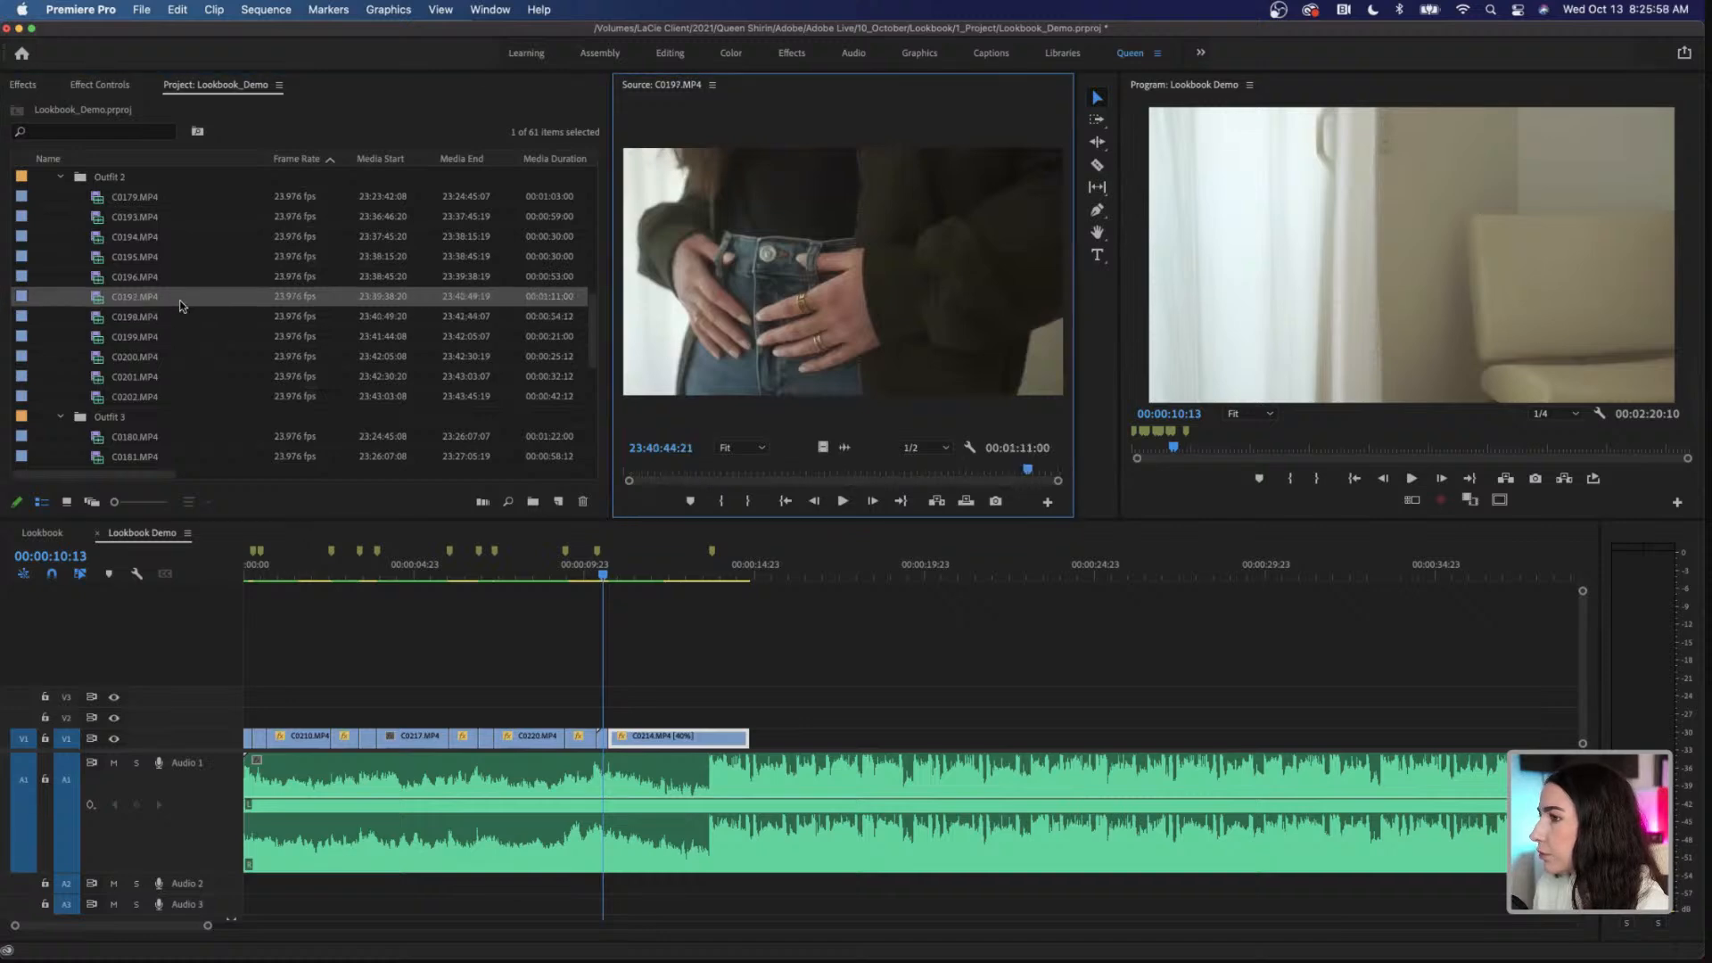
double_click(173, 276)
Step: Place the marked portion of C0193.MP4 from Outfit 2, video only, on V2 at the 00:00:10:09 marker
click(173, 217)
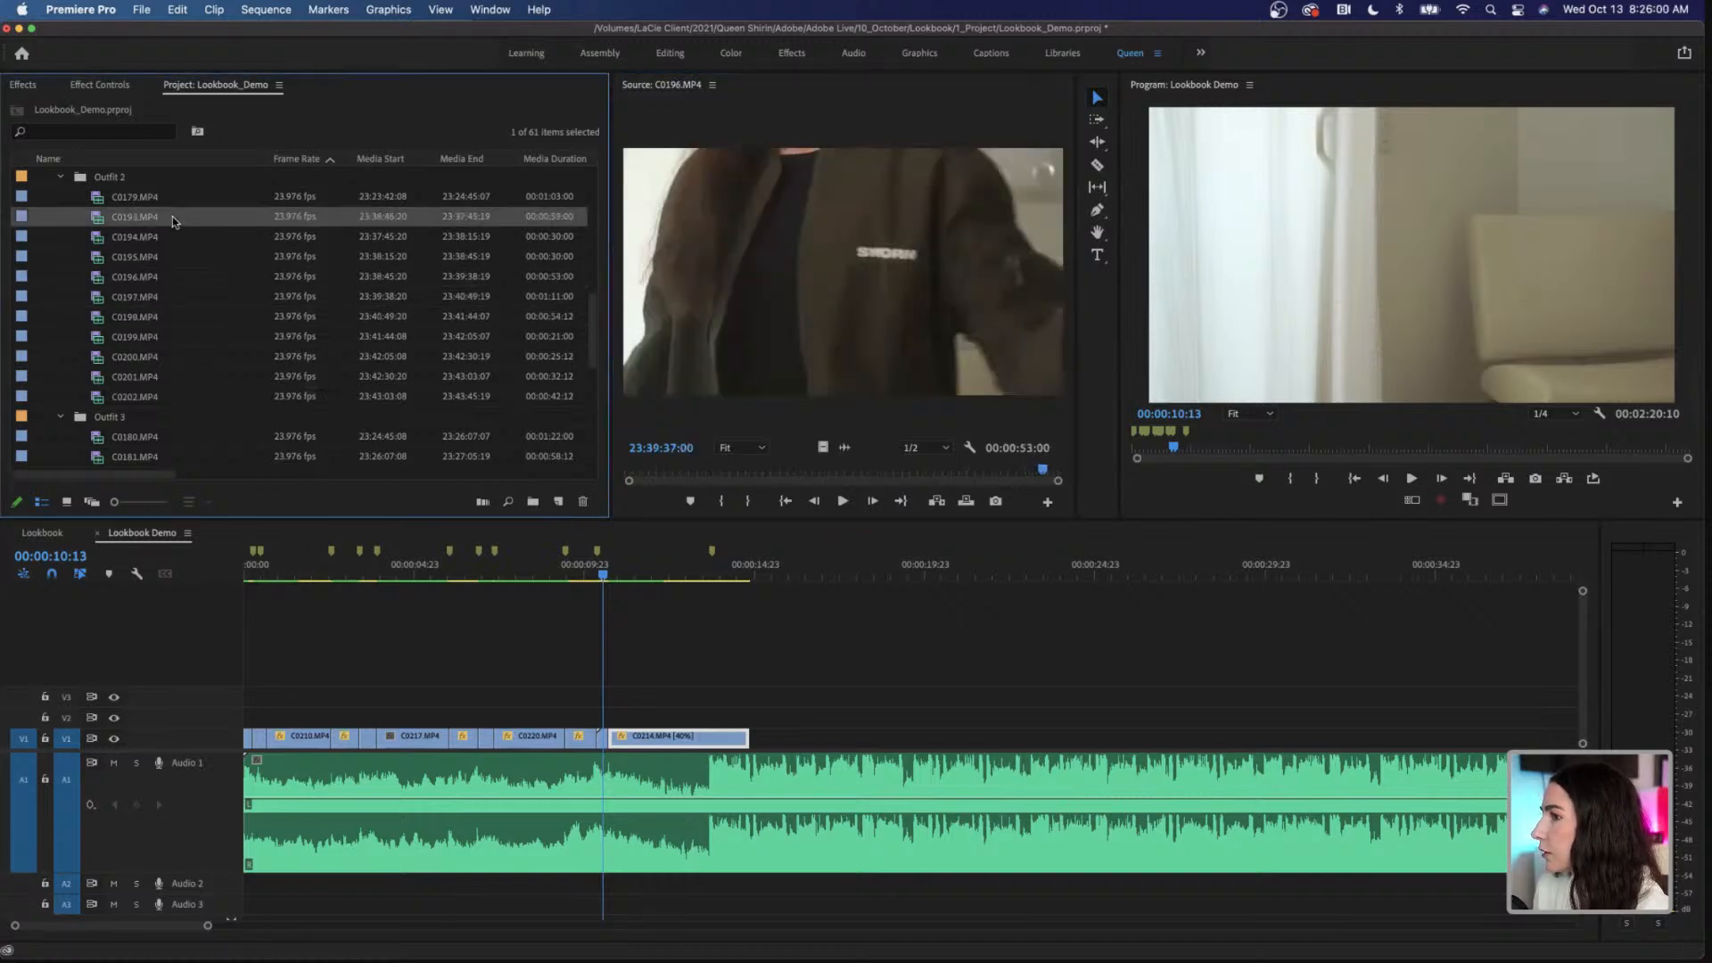
double_click(173, 216)
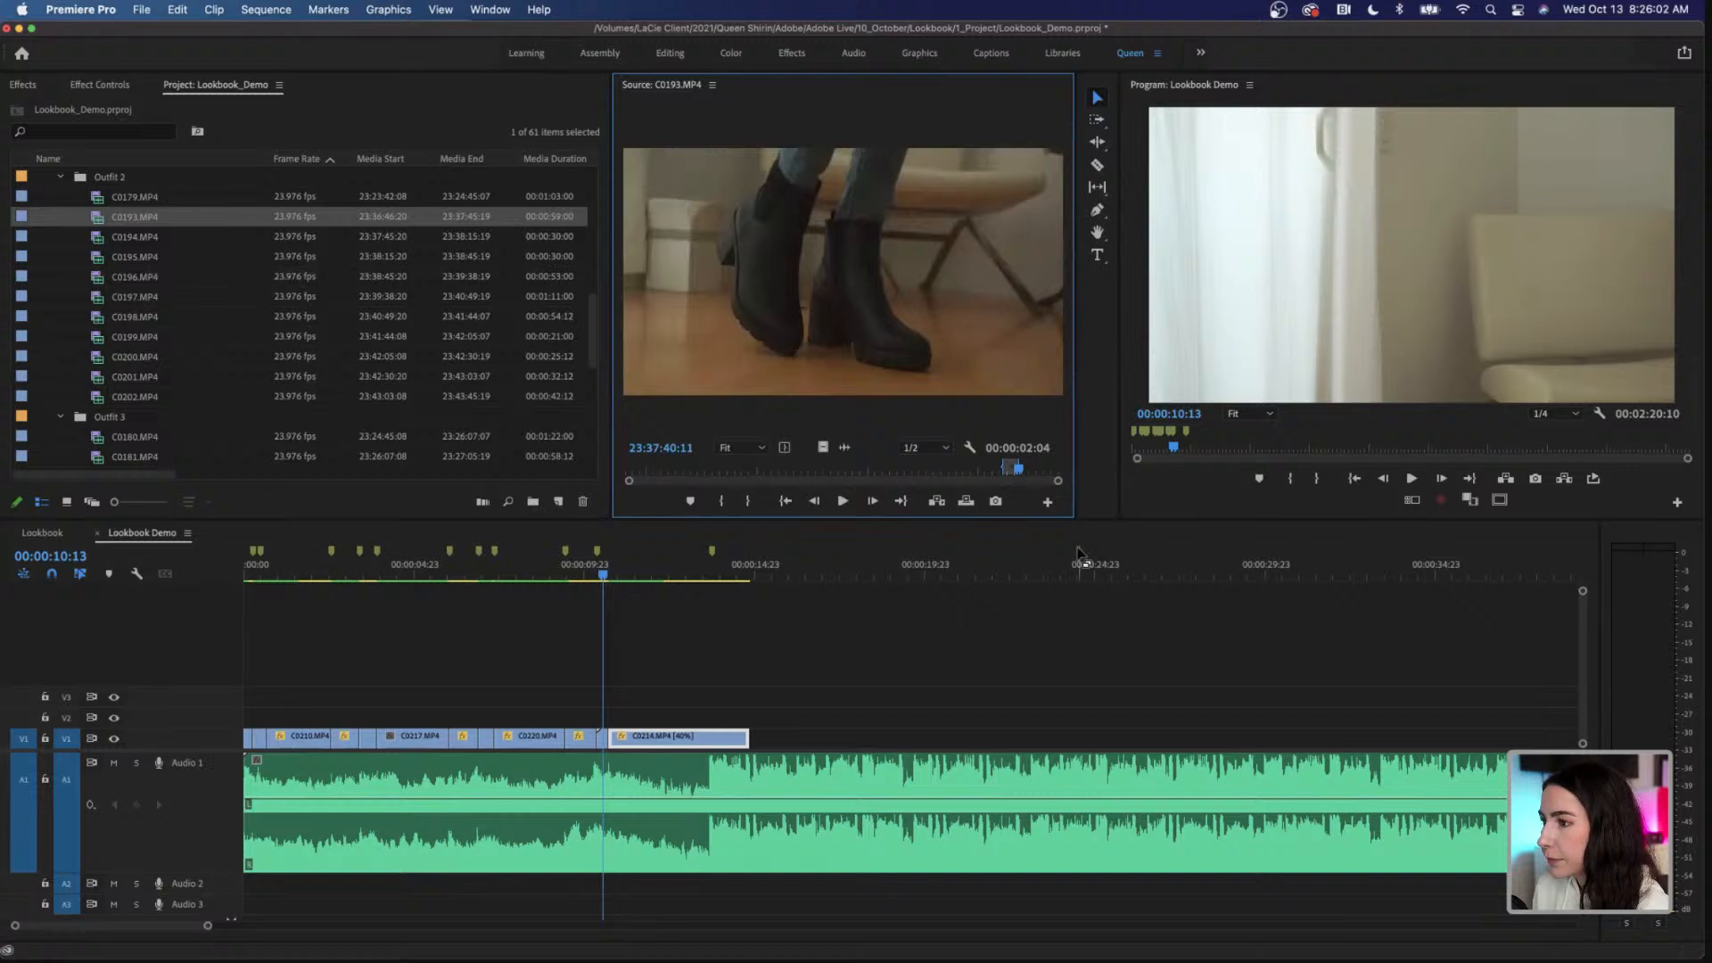
drag(824, 451, 604, 724)
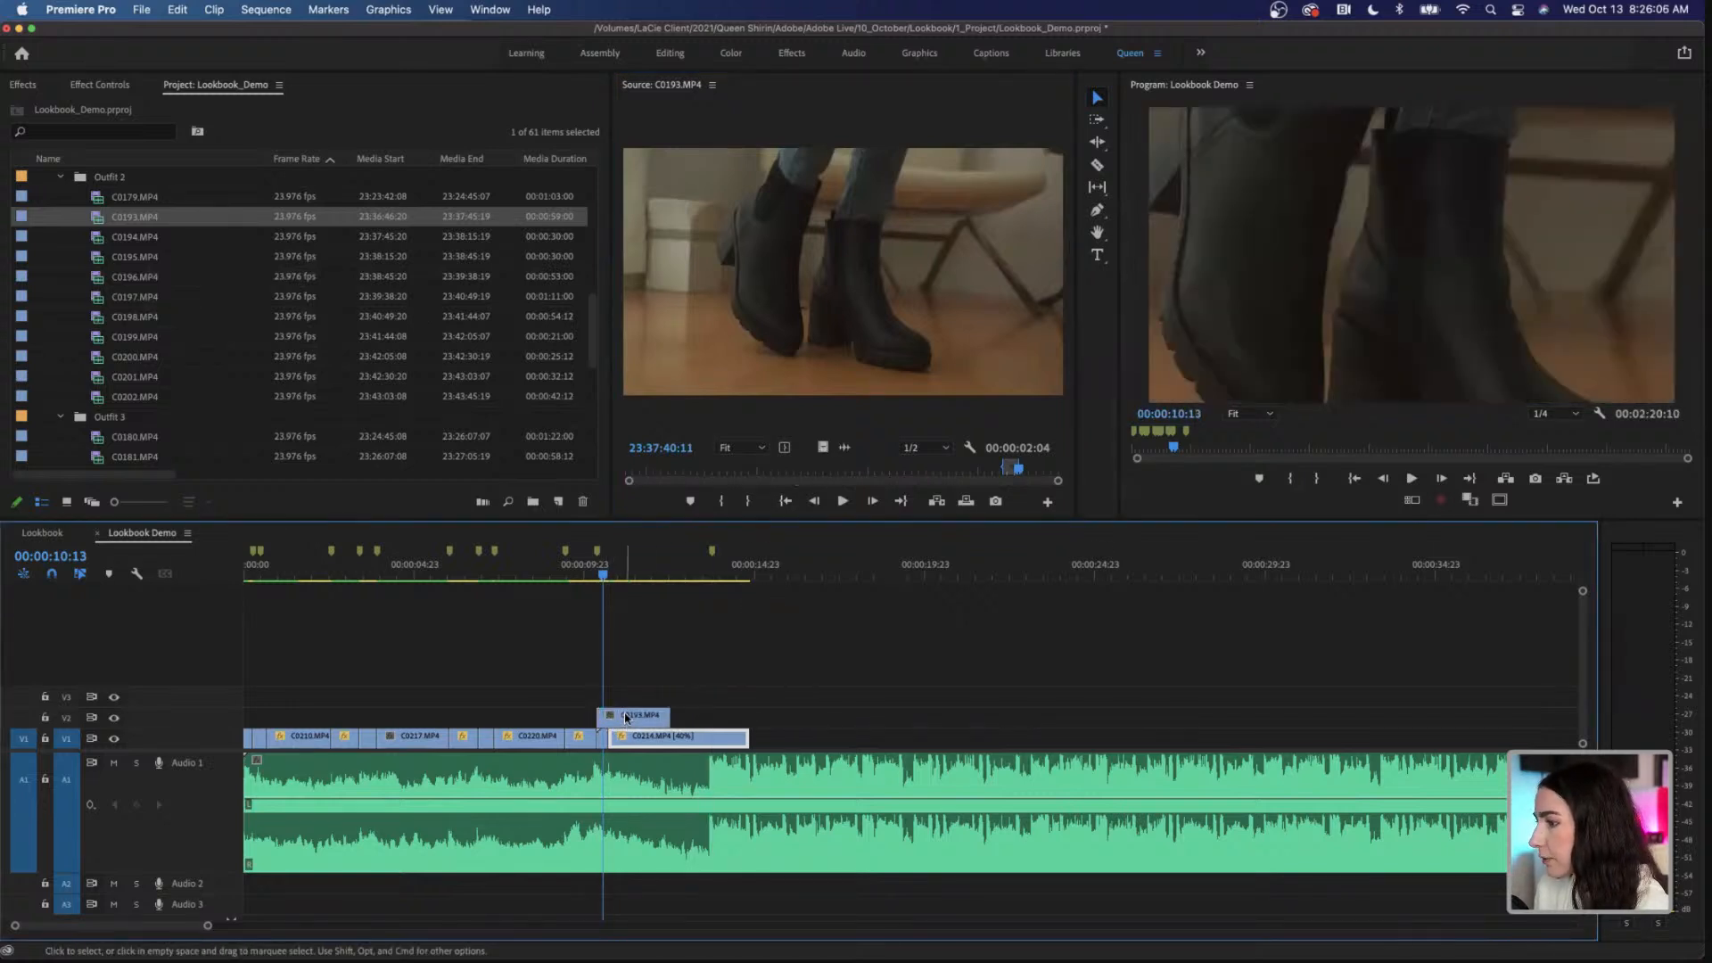
Step: Set the scale of the C0193.MP4 clip on V2 to 50
click(635, 718)
click(100, 84)
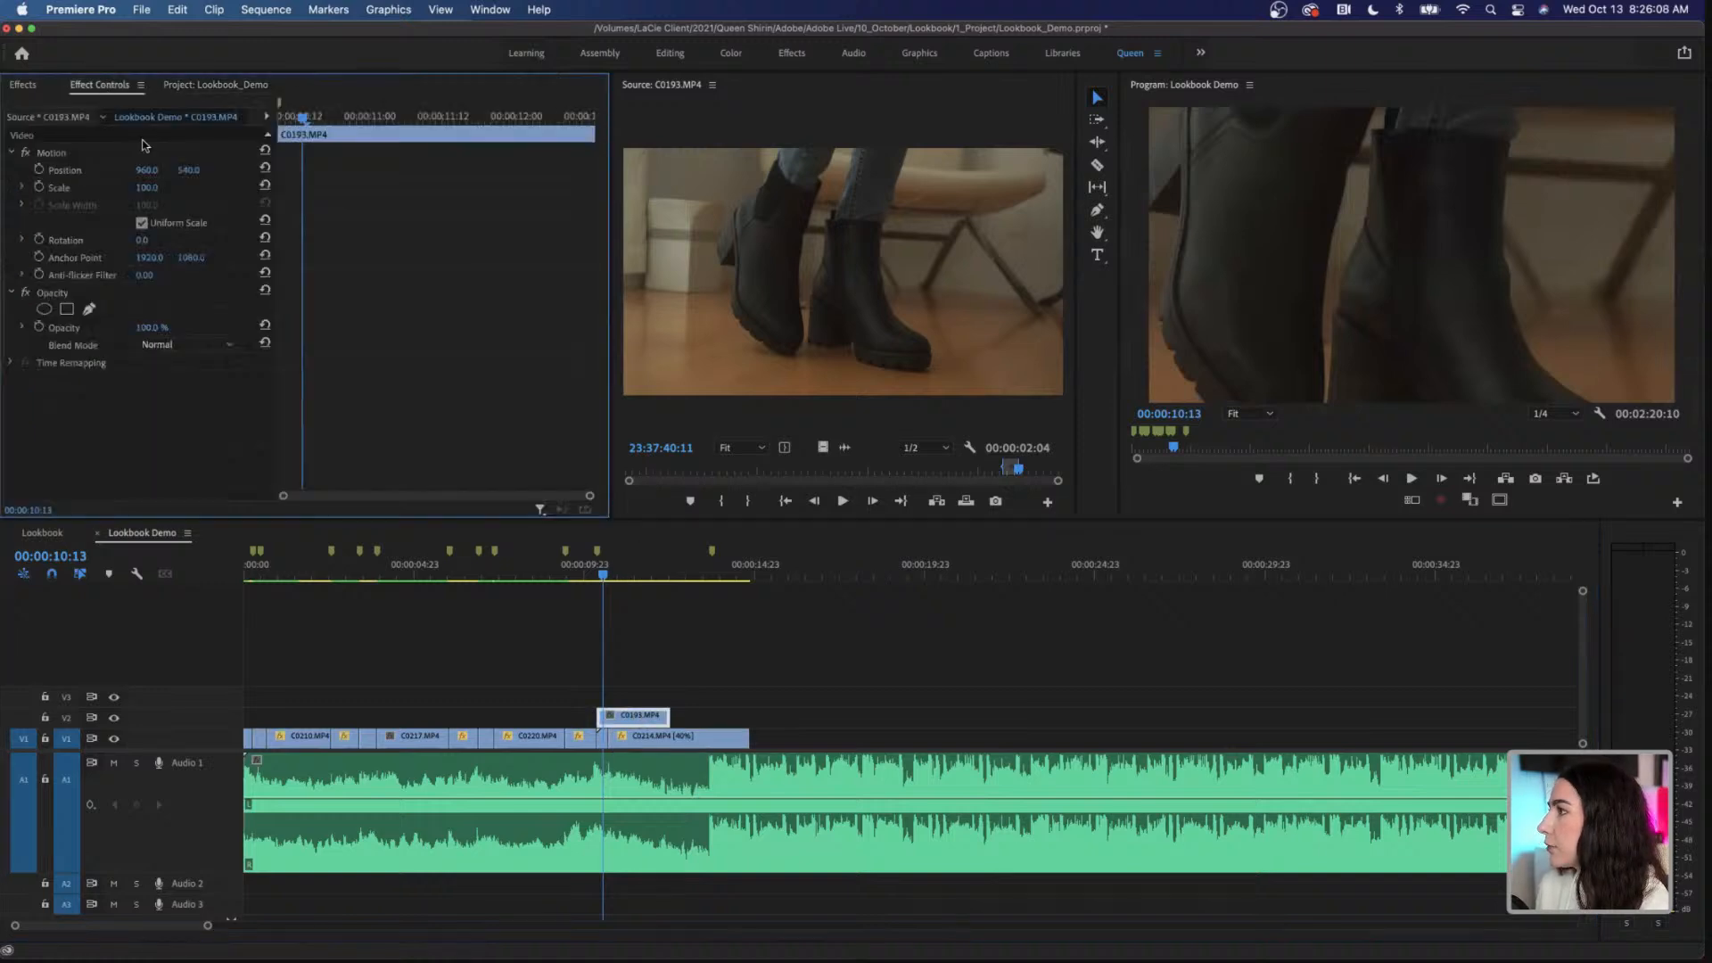
click(147, 188)
text(50)
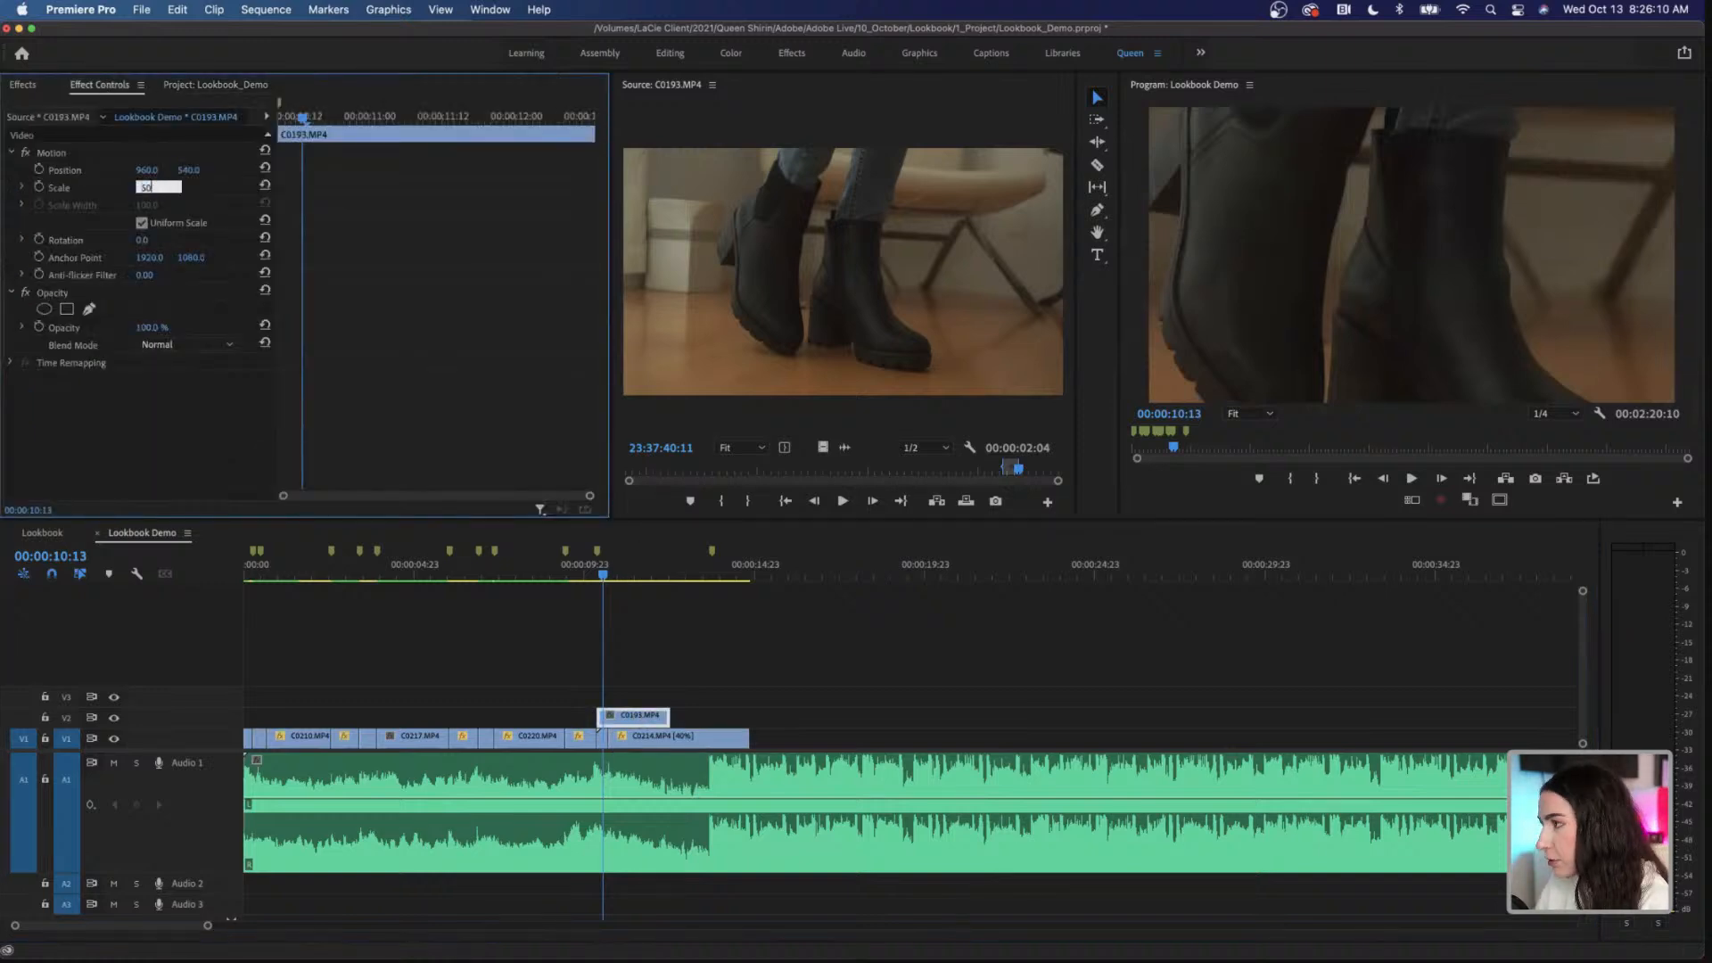
key(Return)
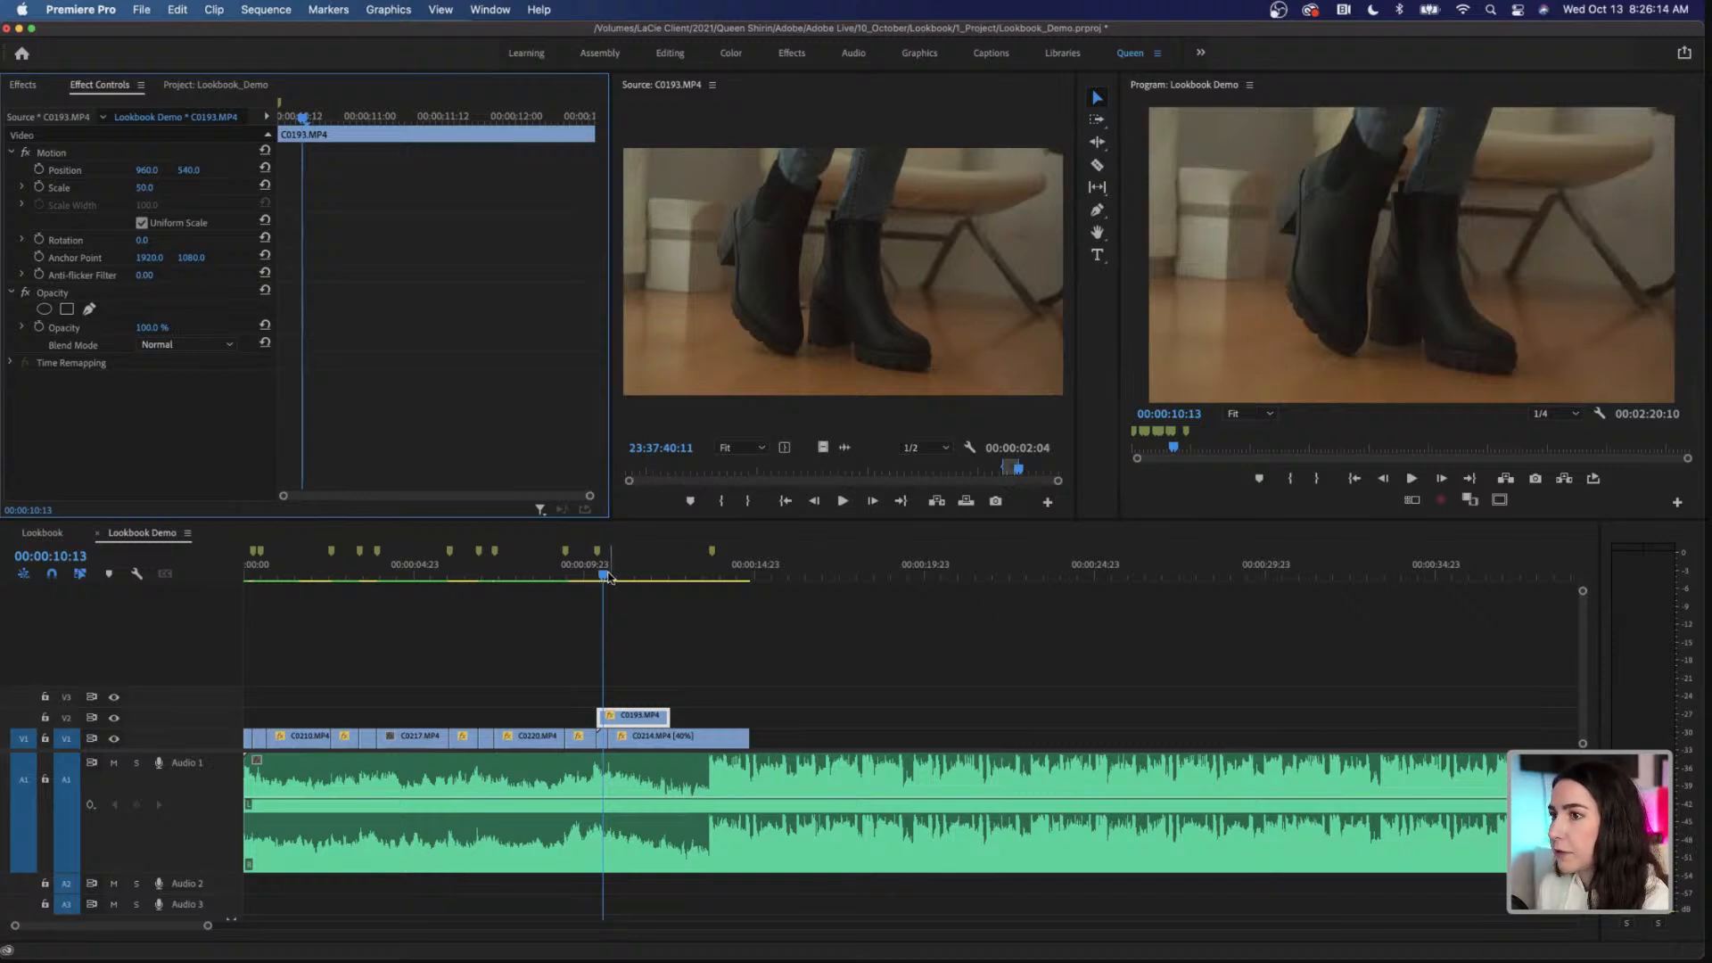
Step: Trim C0193.MP4 to the short gap before C0214.MP4 and move it down to V1
drag(605, 575, 658, 588)
mouse_move(595, 710)
mouse_down()
mouse_move(658, 714)
mouse_move(603, 718)
mouse_up()
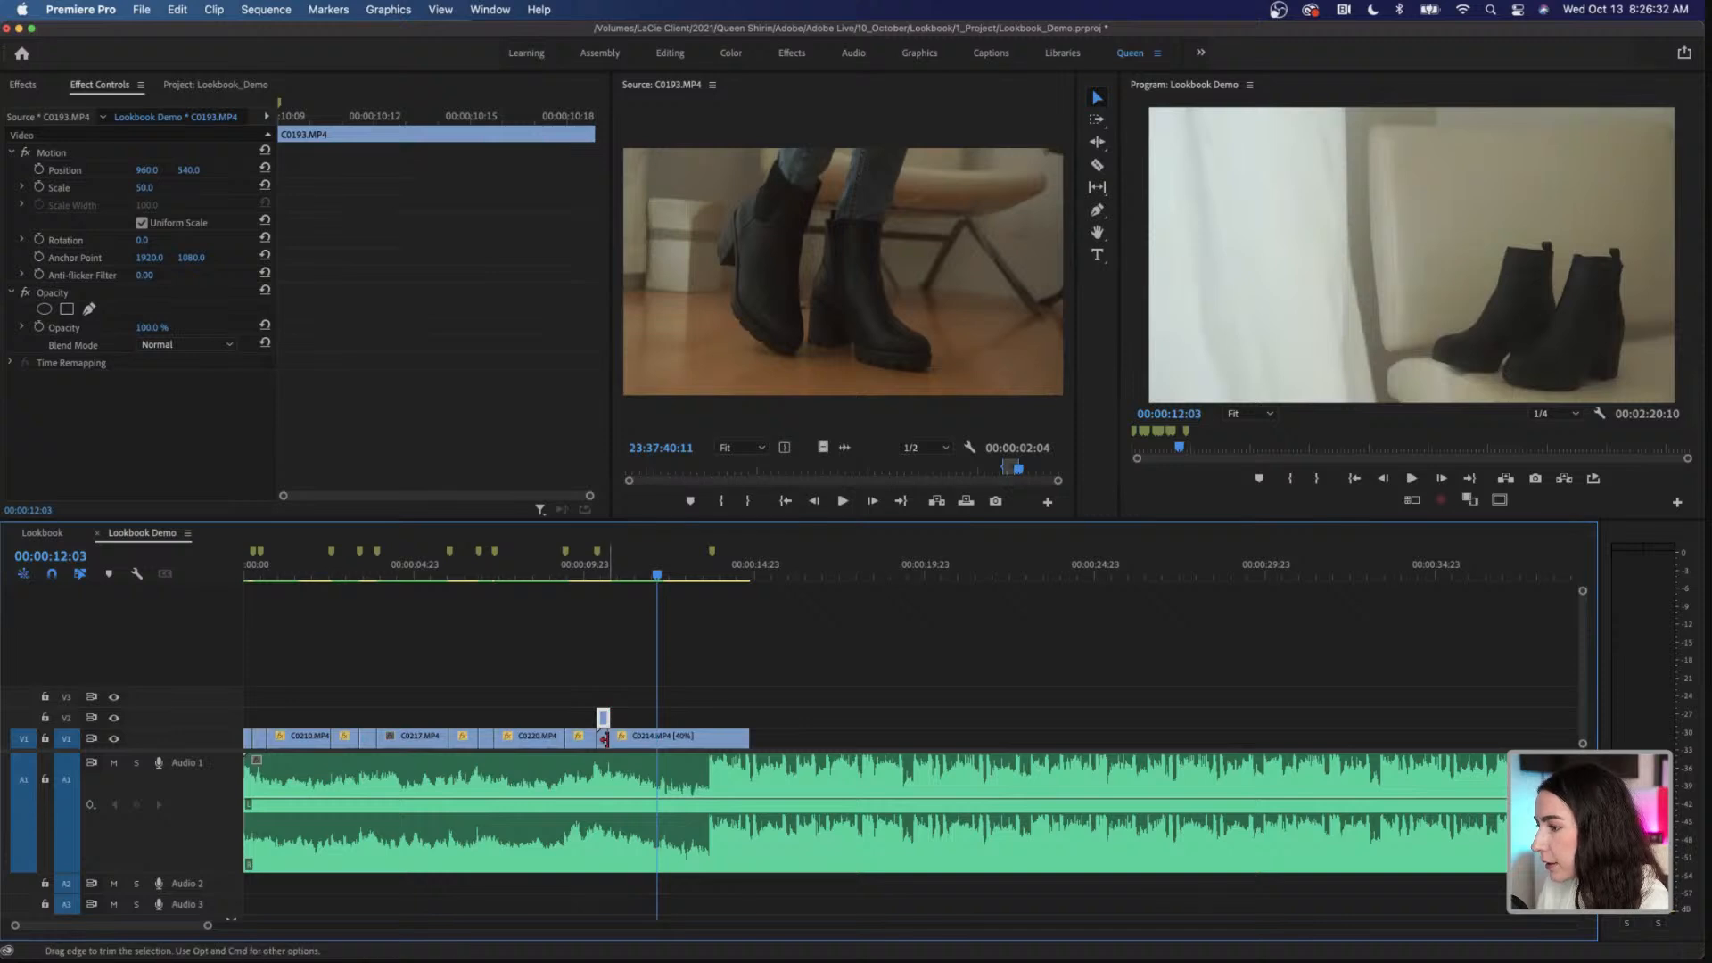
drag(602, 716, 597, 740)
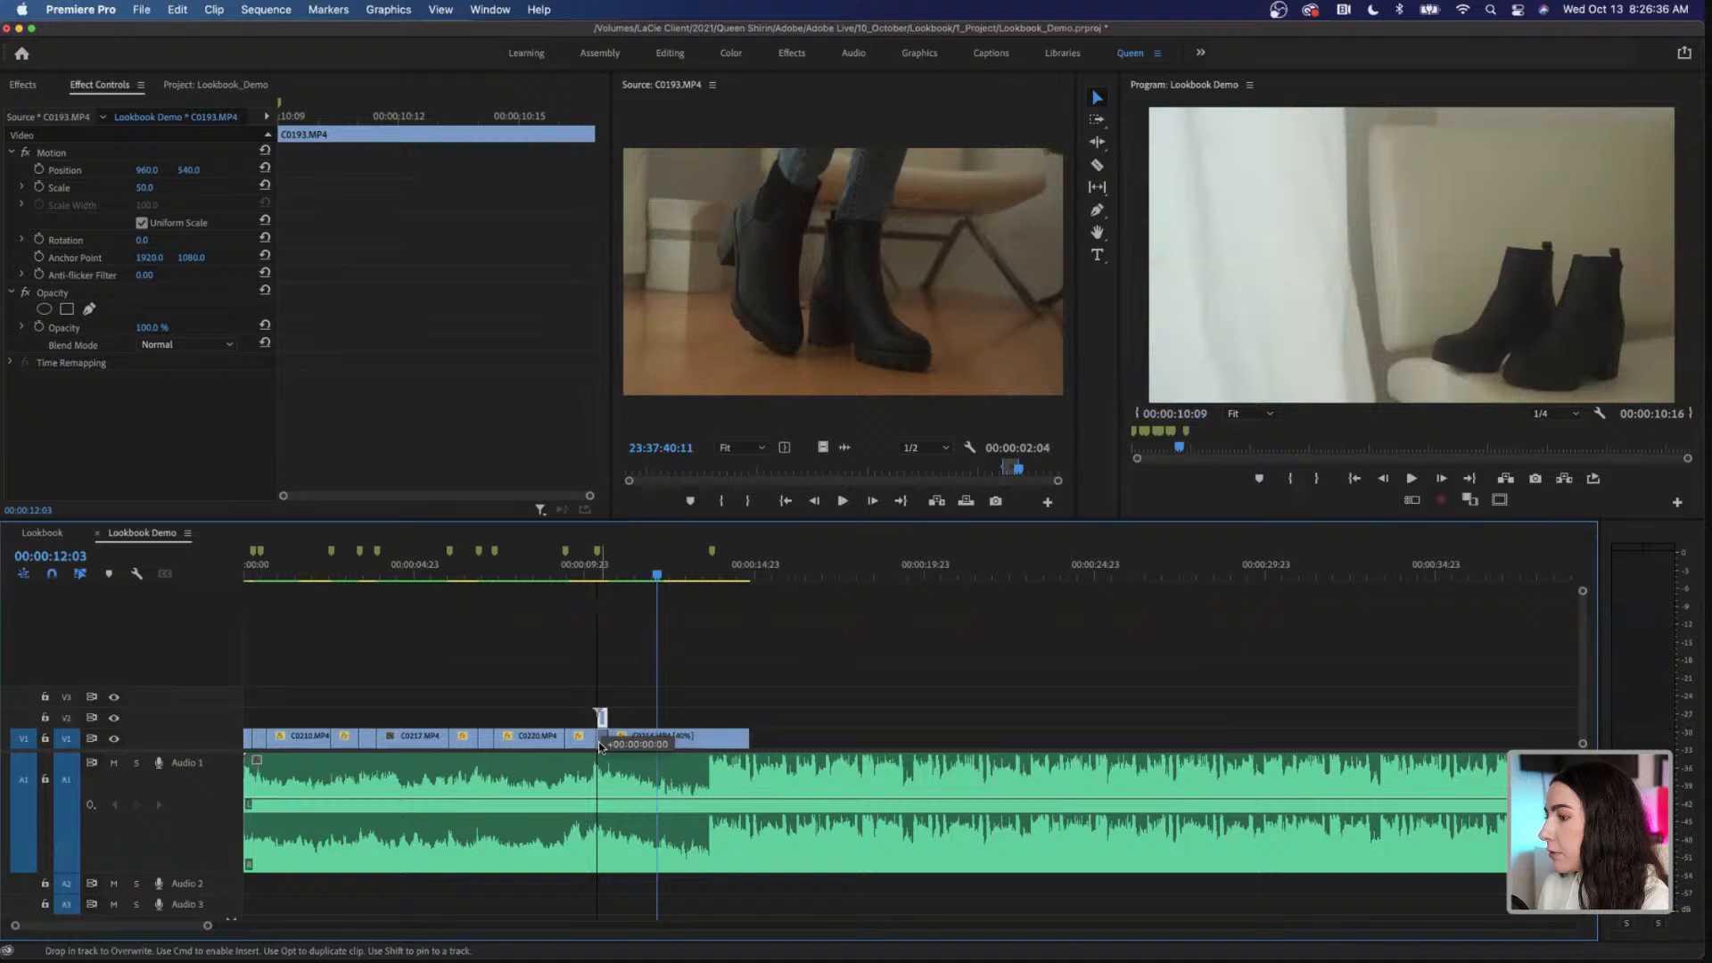
Step: Play the sequence from 00:00:09:00 to 00:00:14:12 to check the boot shots against the music
click(552, 576)
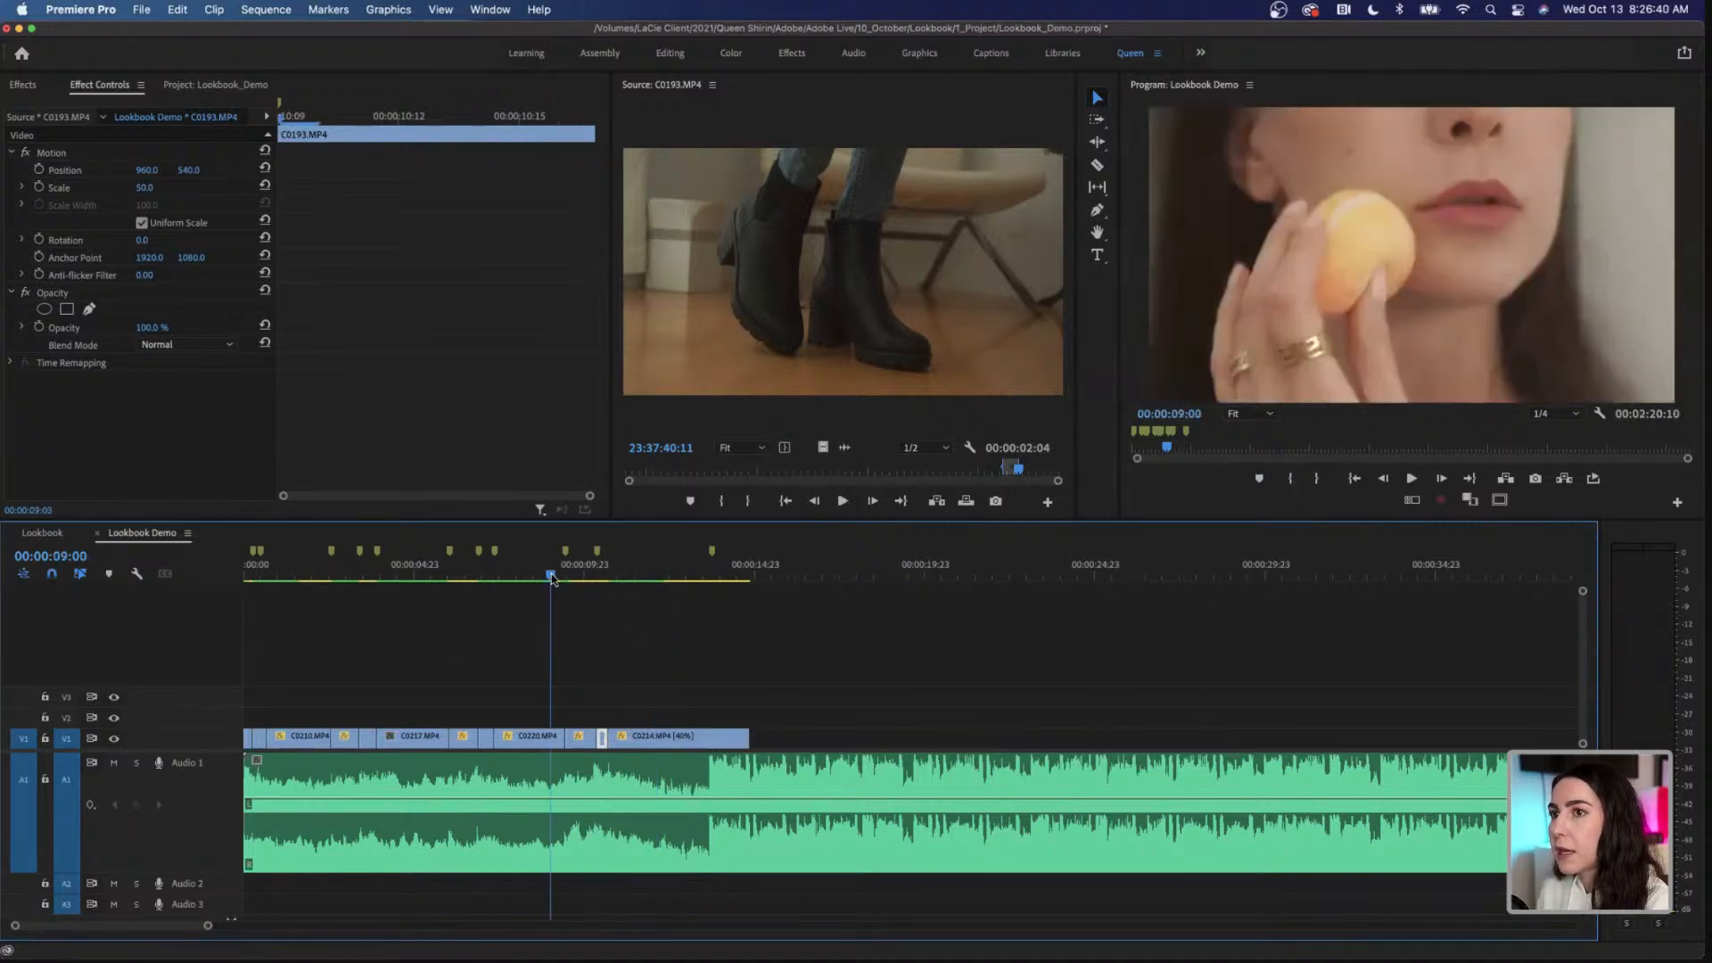
key(space)
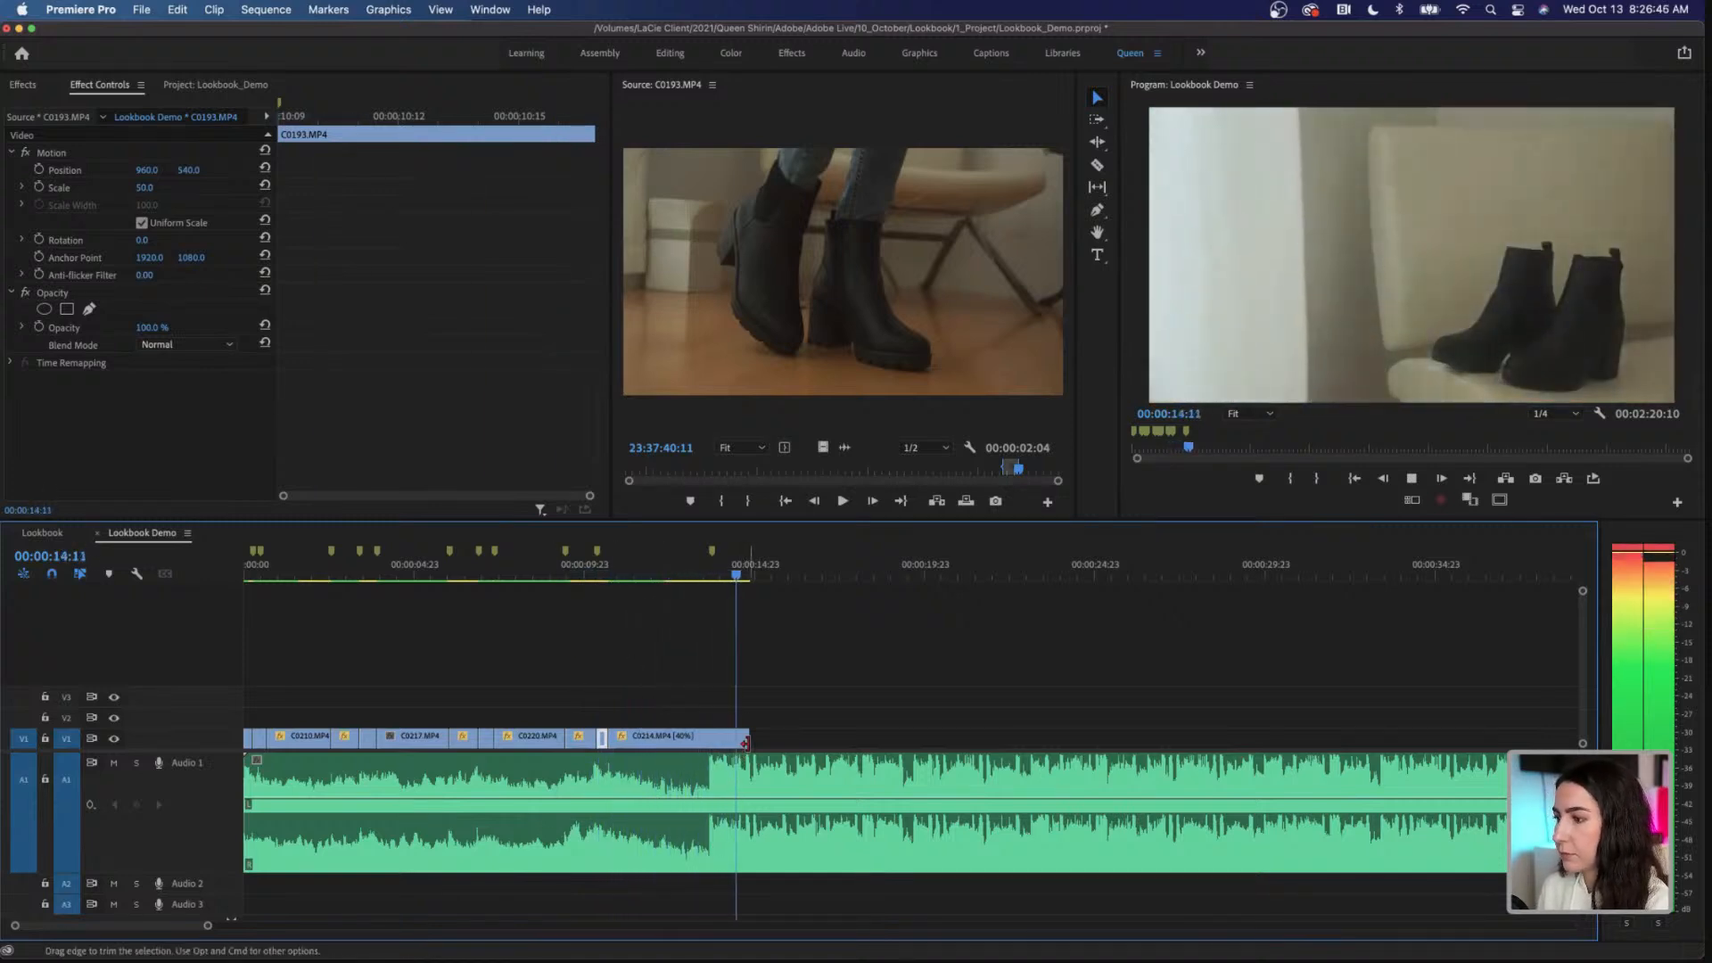
key(space)
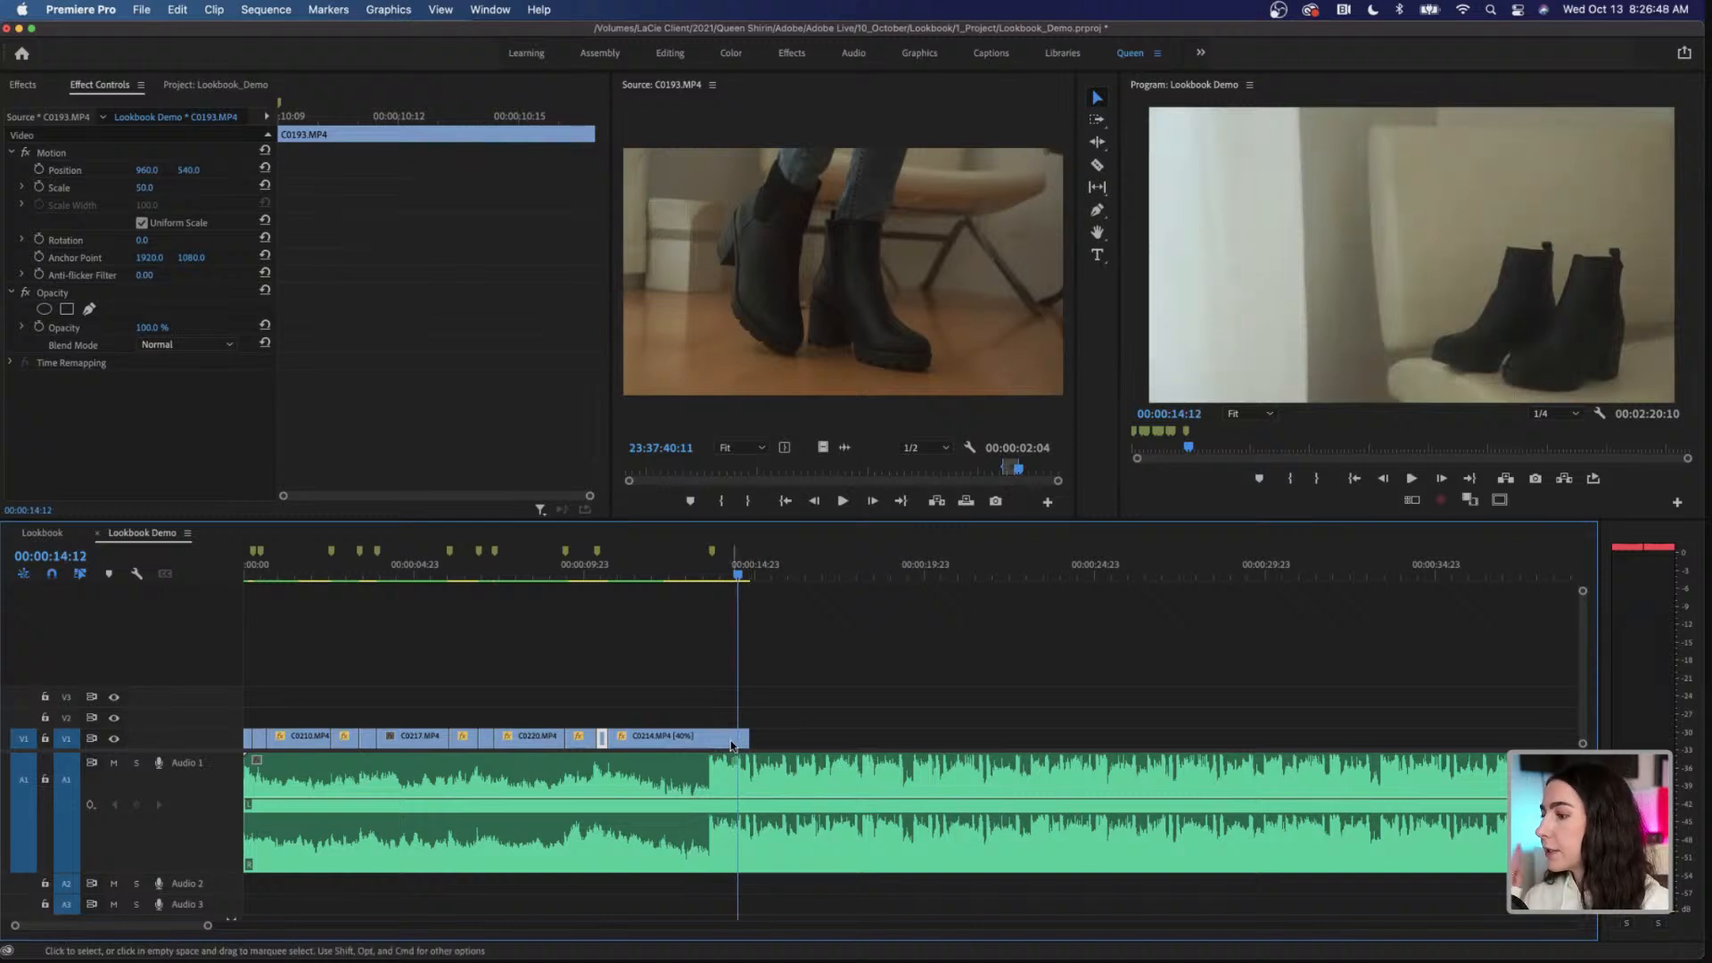
Step: Trim the end of C0214.MP4 back to the last music marker, giving it a duration of 00:00:03:01
click(716, 741)
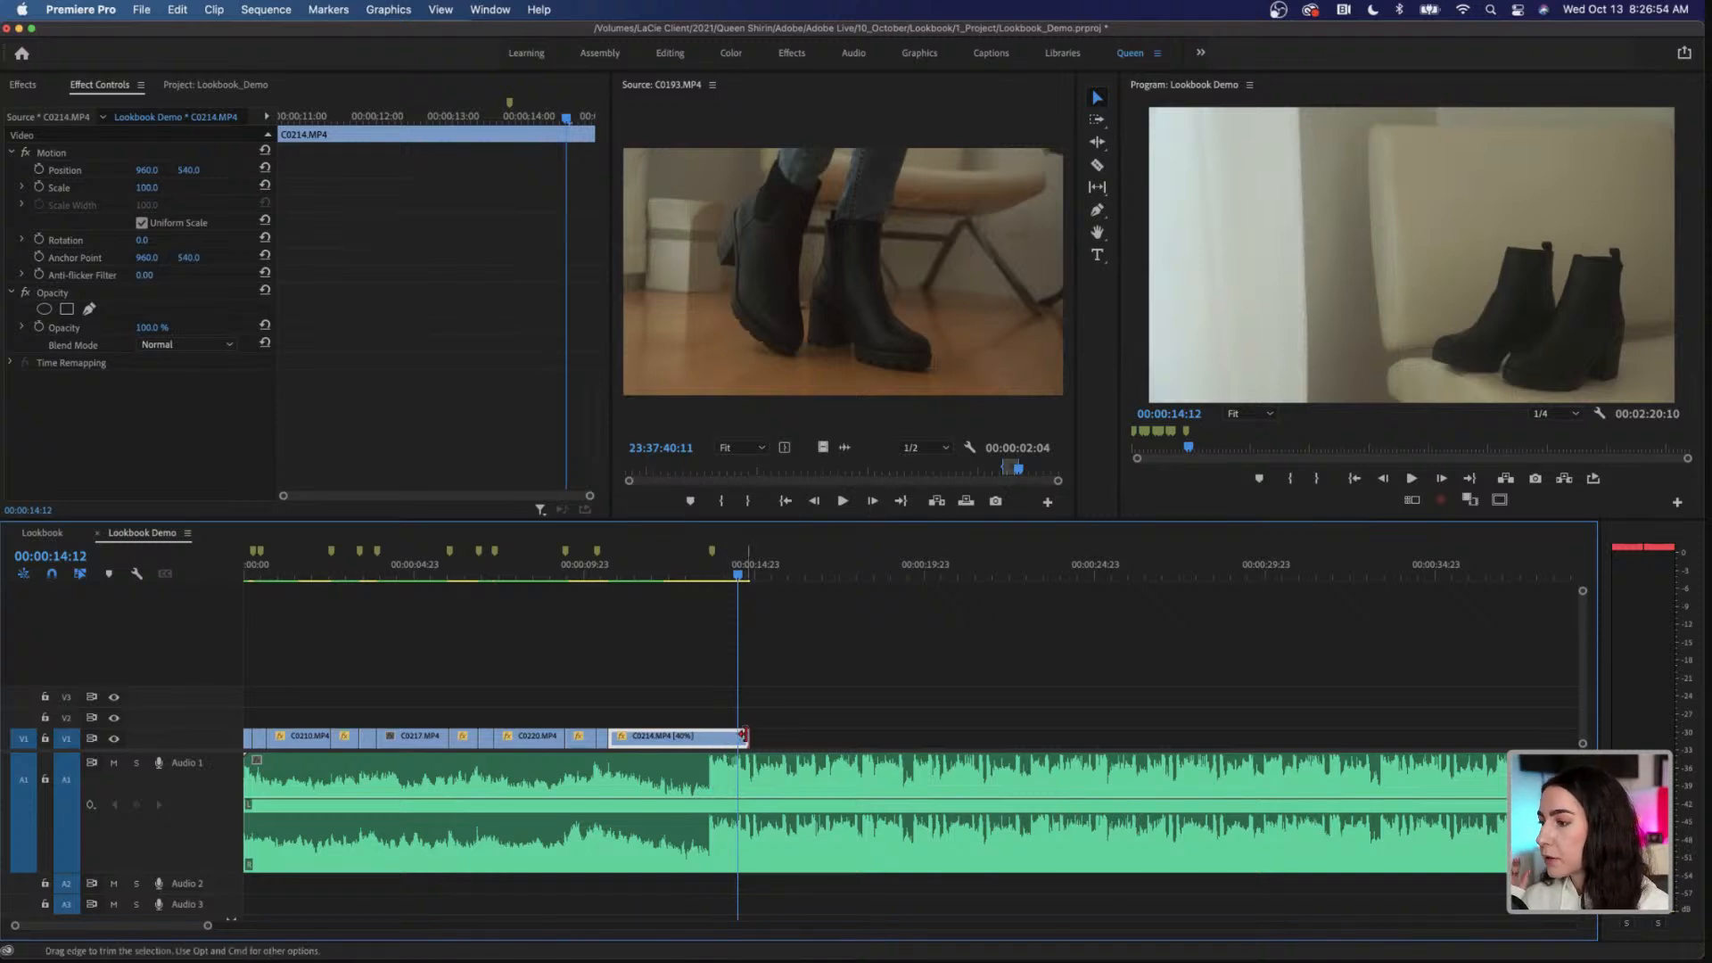
drag(745, 736, 706, 736)
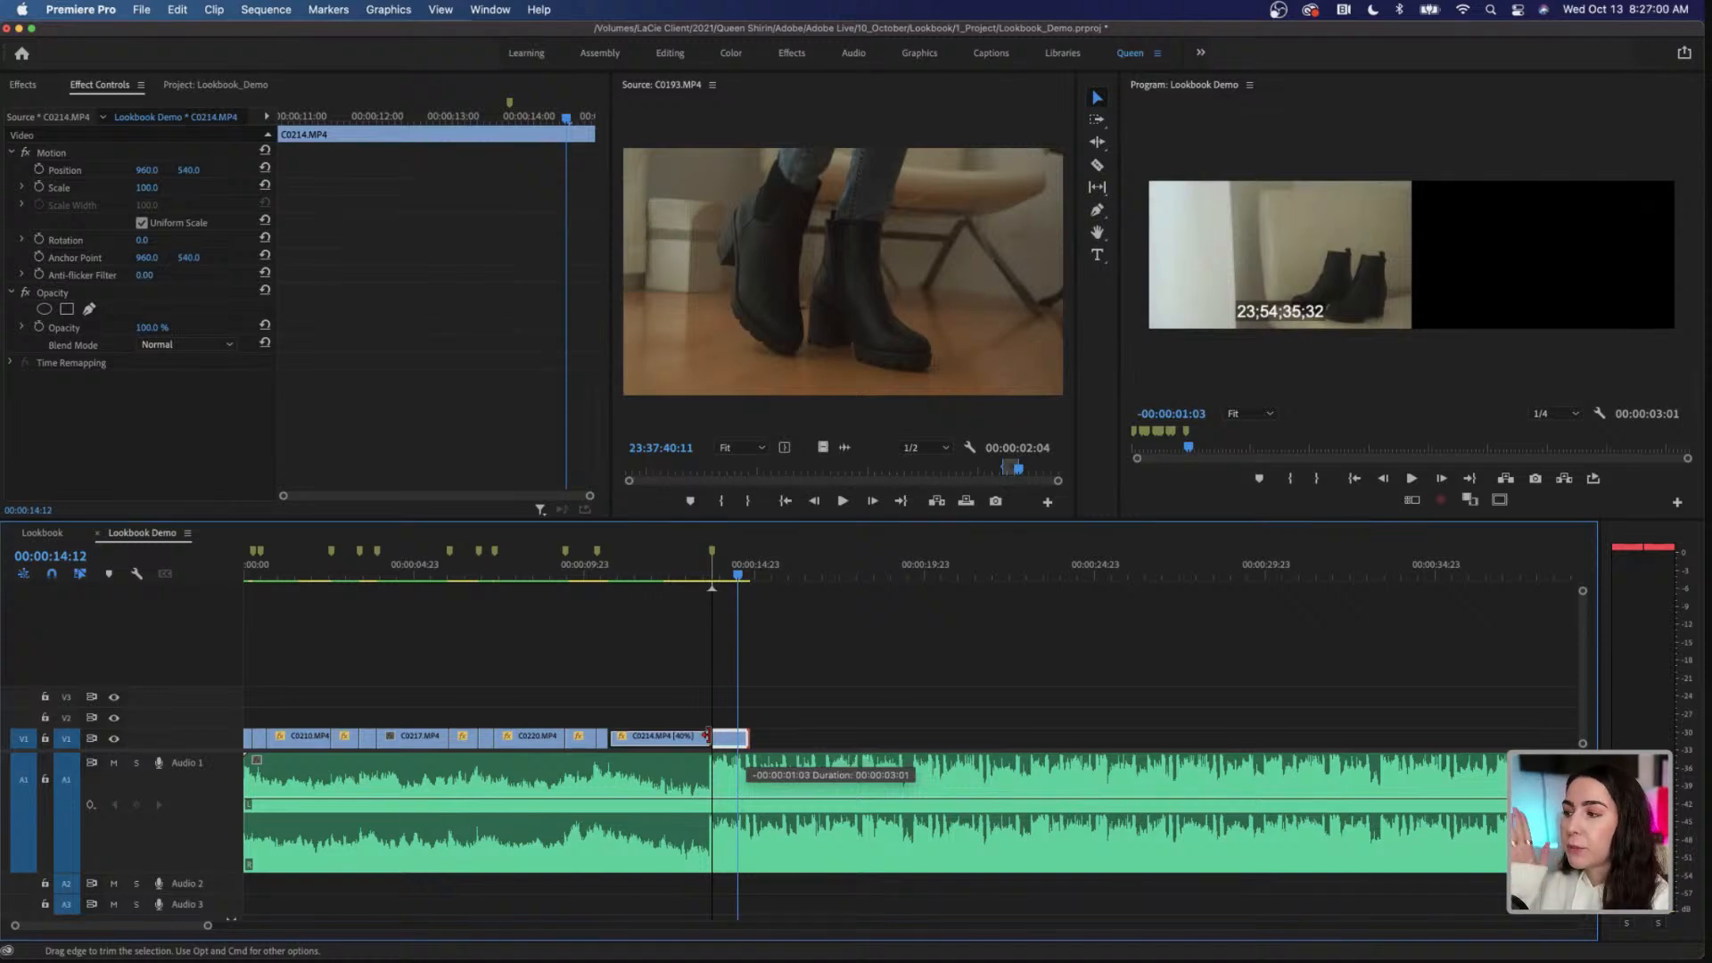
drag(708, 736, 706, 736)
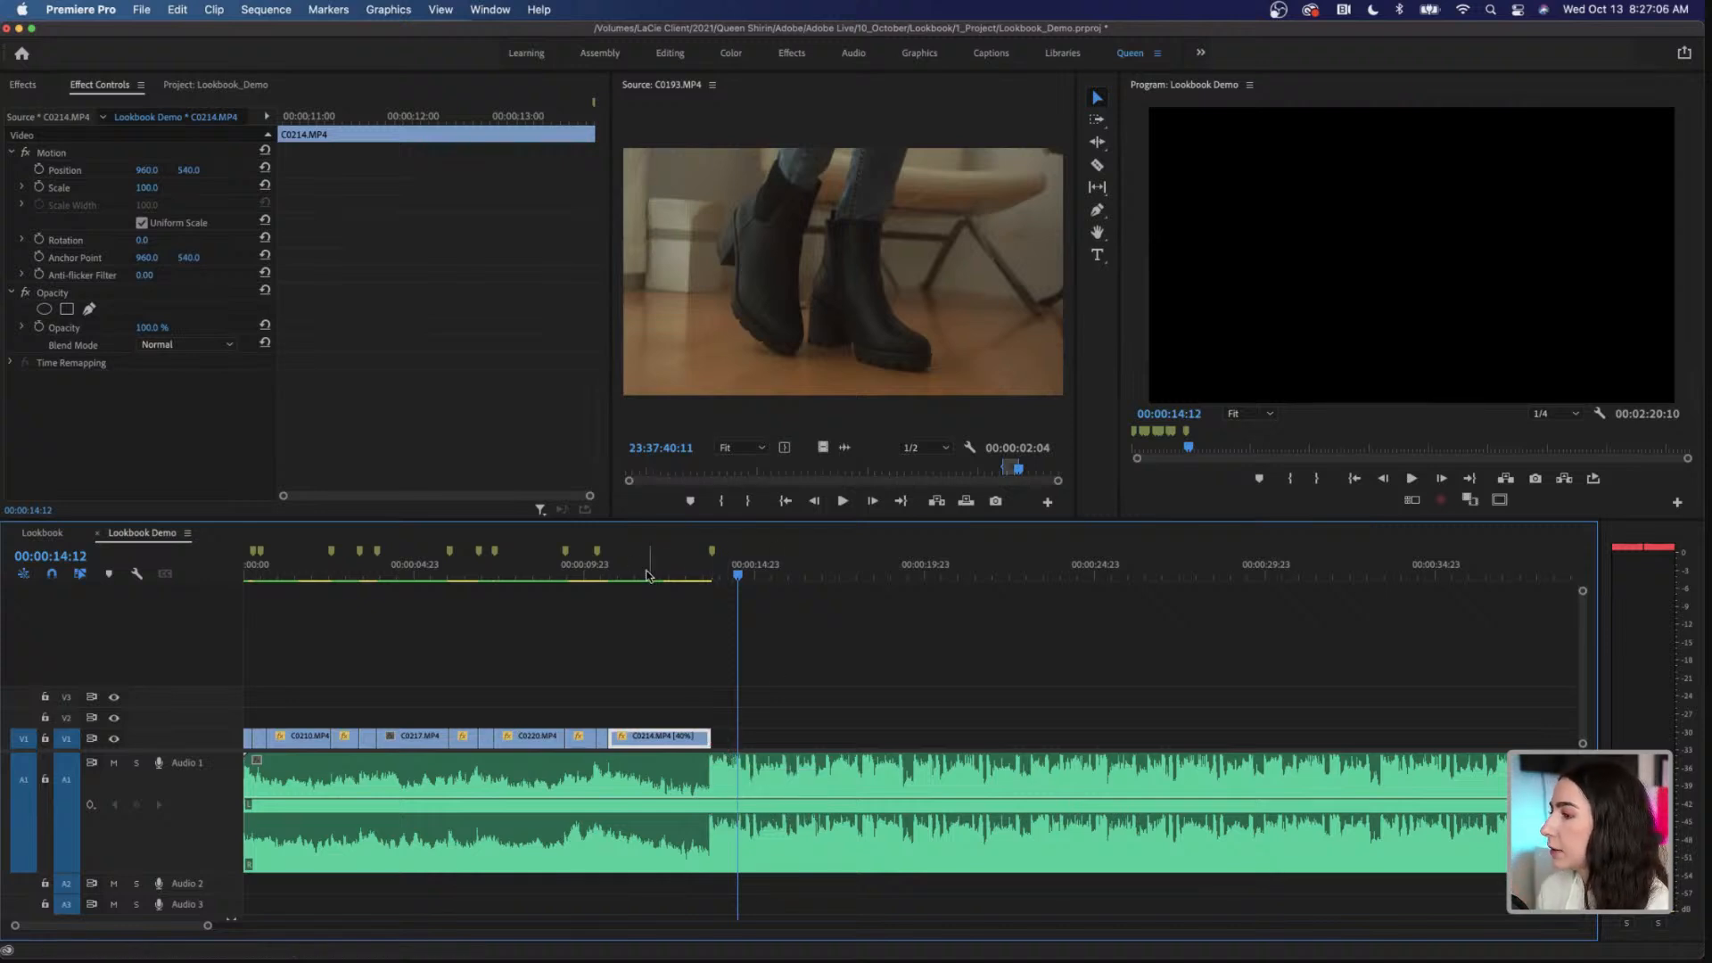
Step: Add the title text "1 boot 3 outfits" over C0214.MP4 at 00:00:11:19, on the pale curtain area of the frame
click(645, 575)
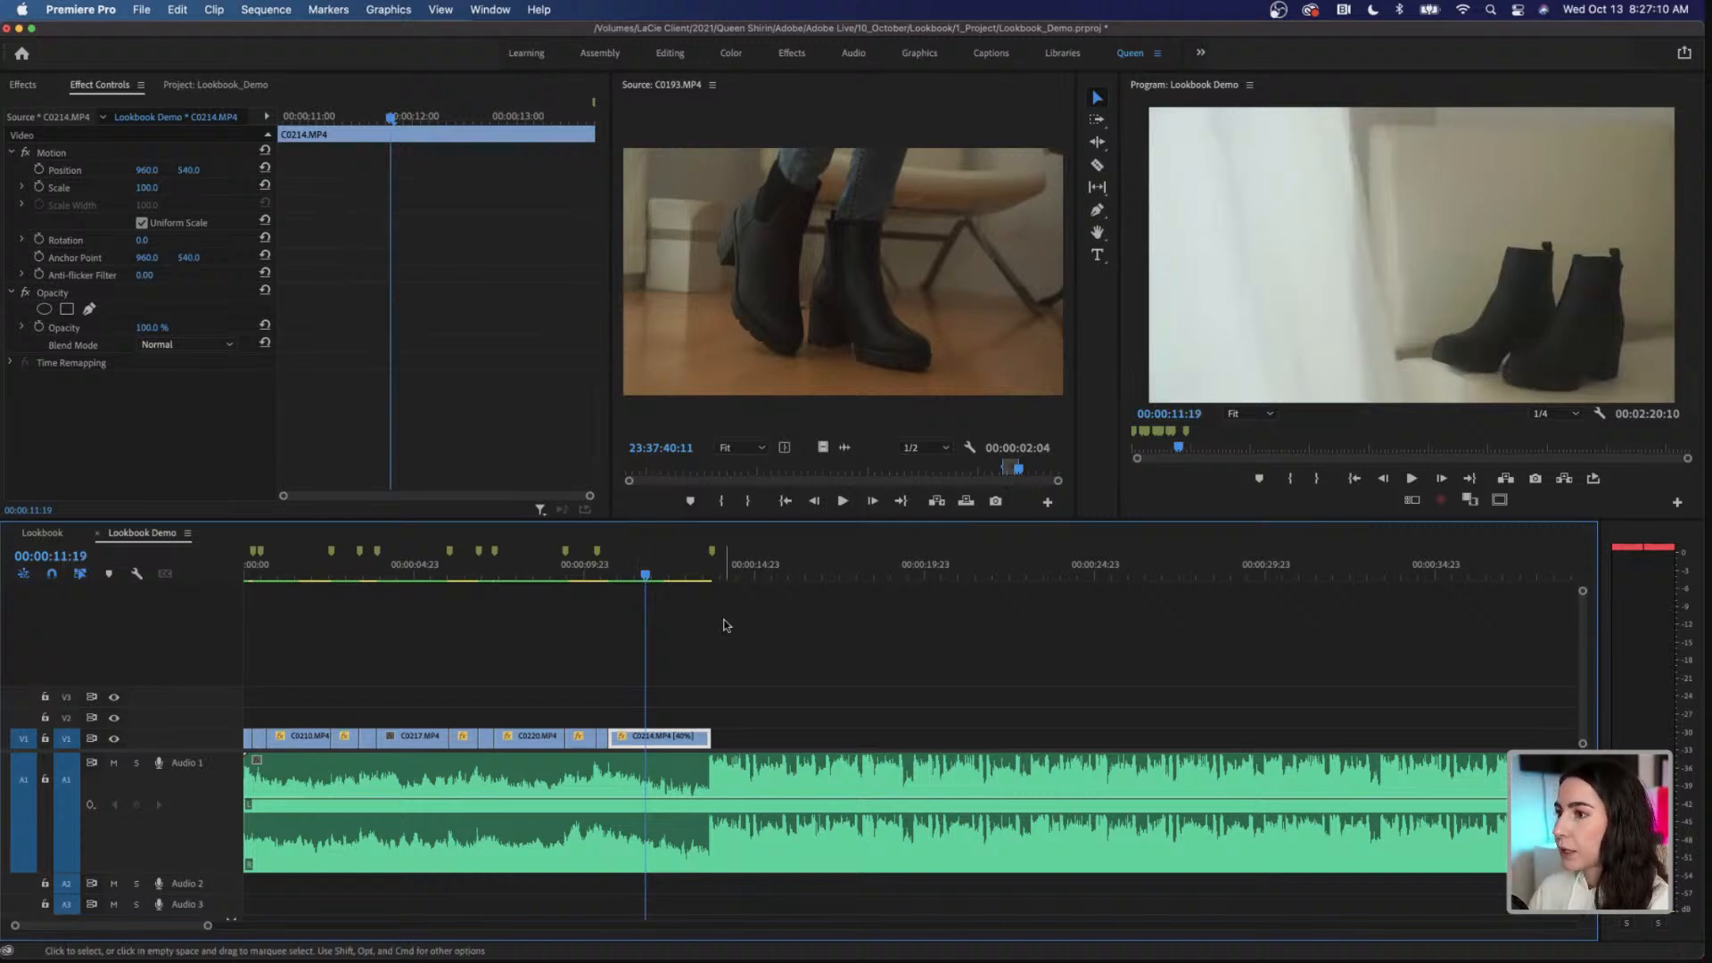
click(1096, 257)
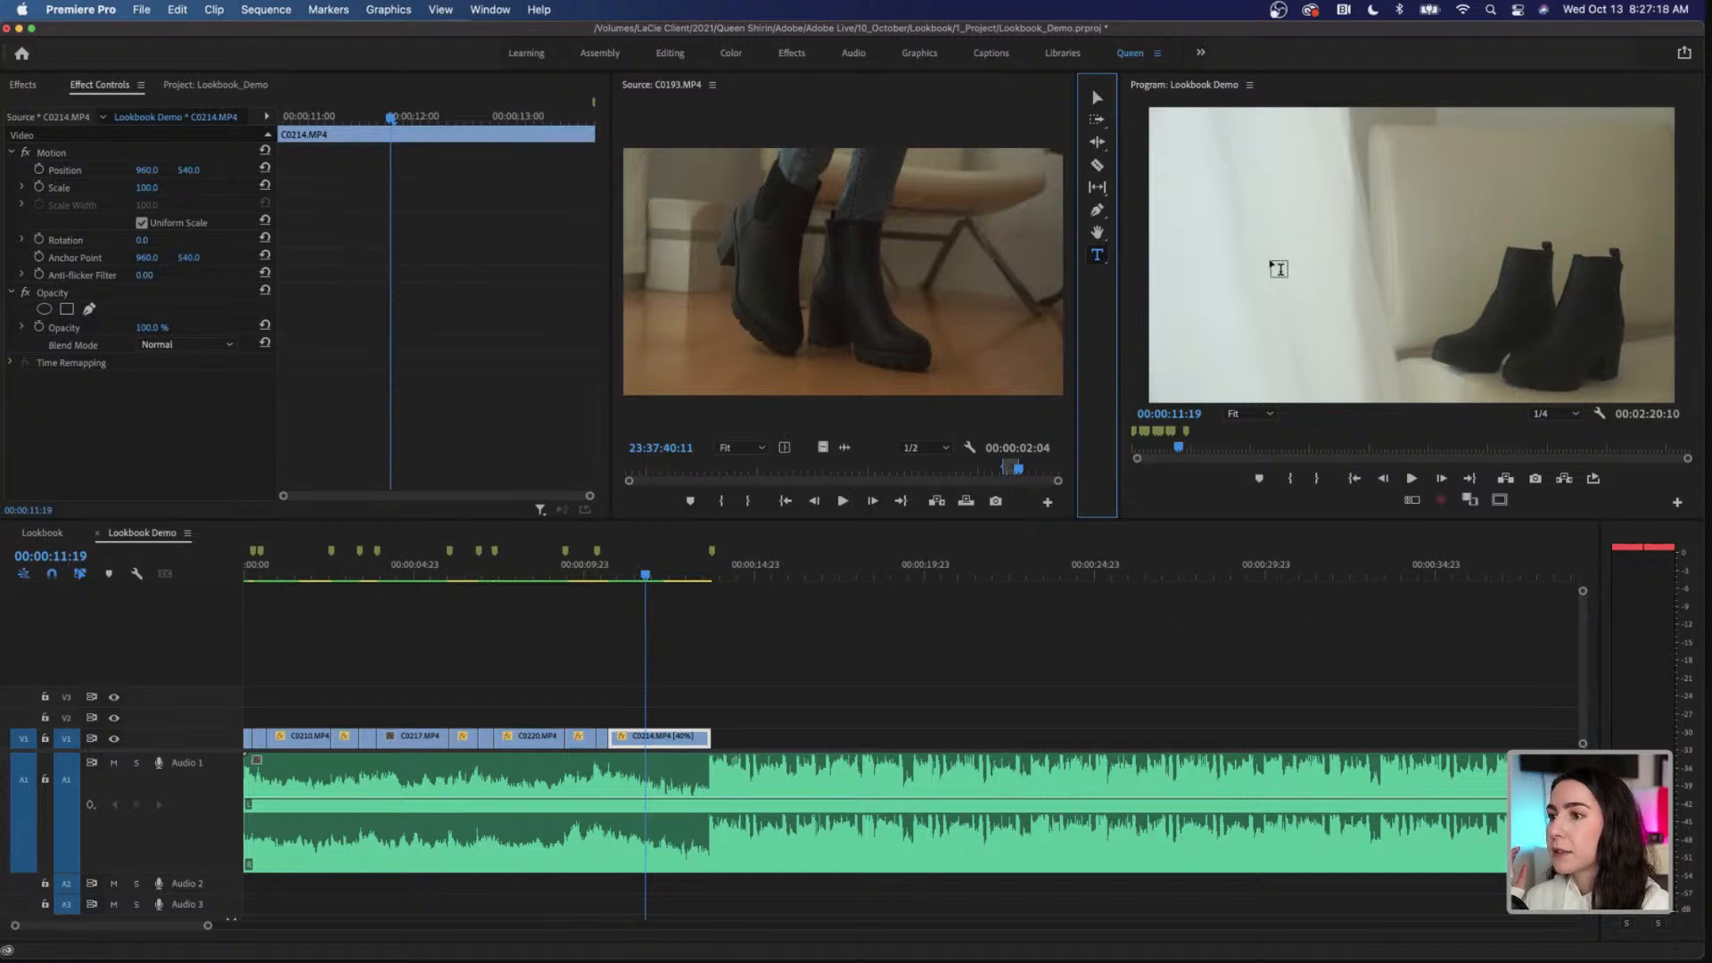
click(1272, 262)
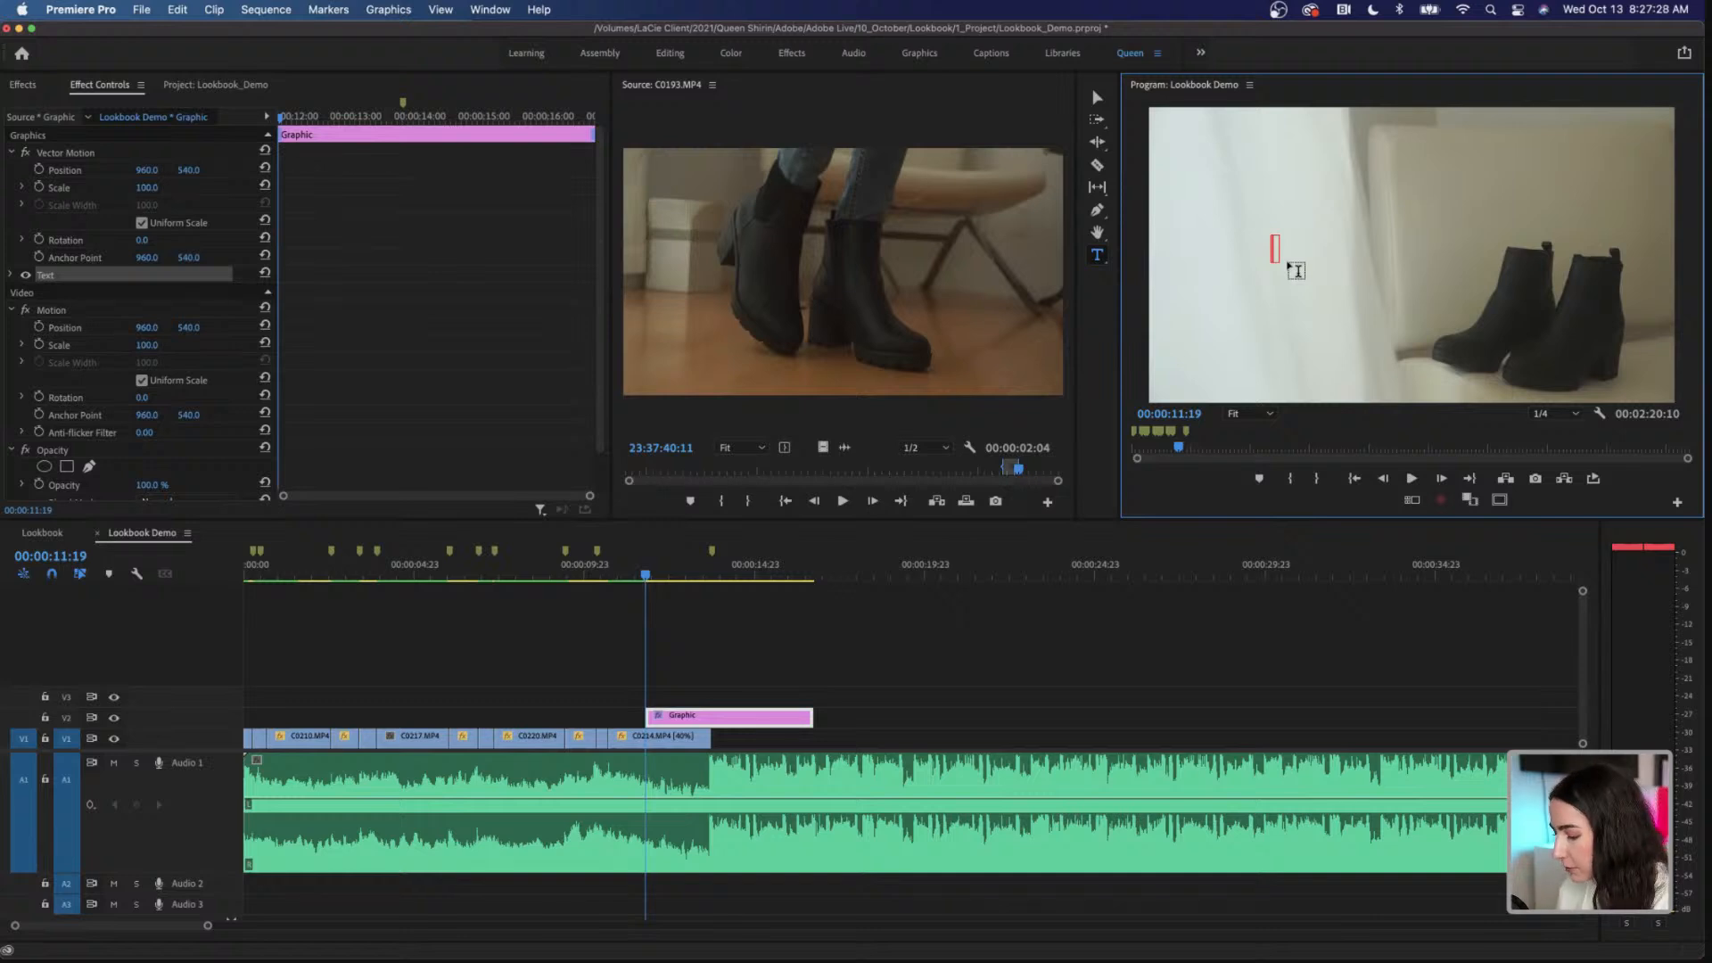
text(1 boo)
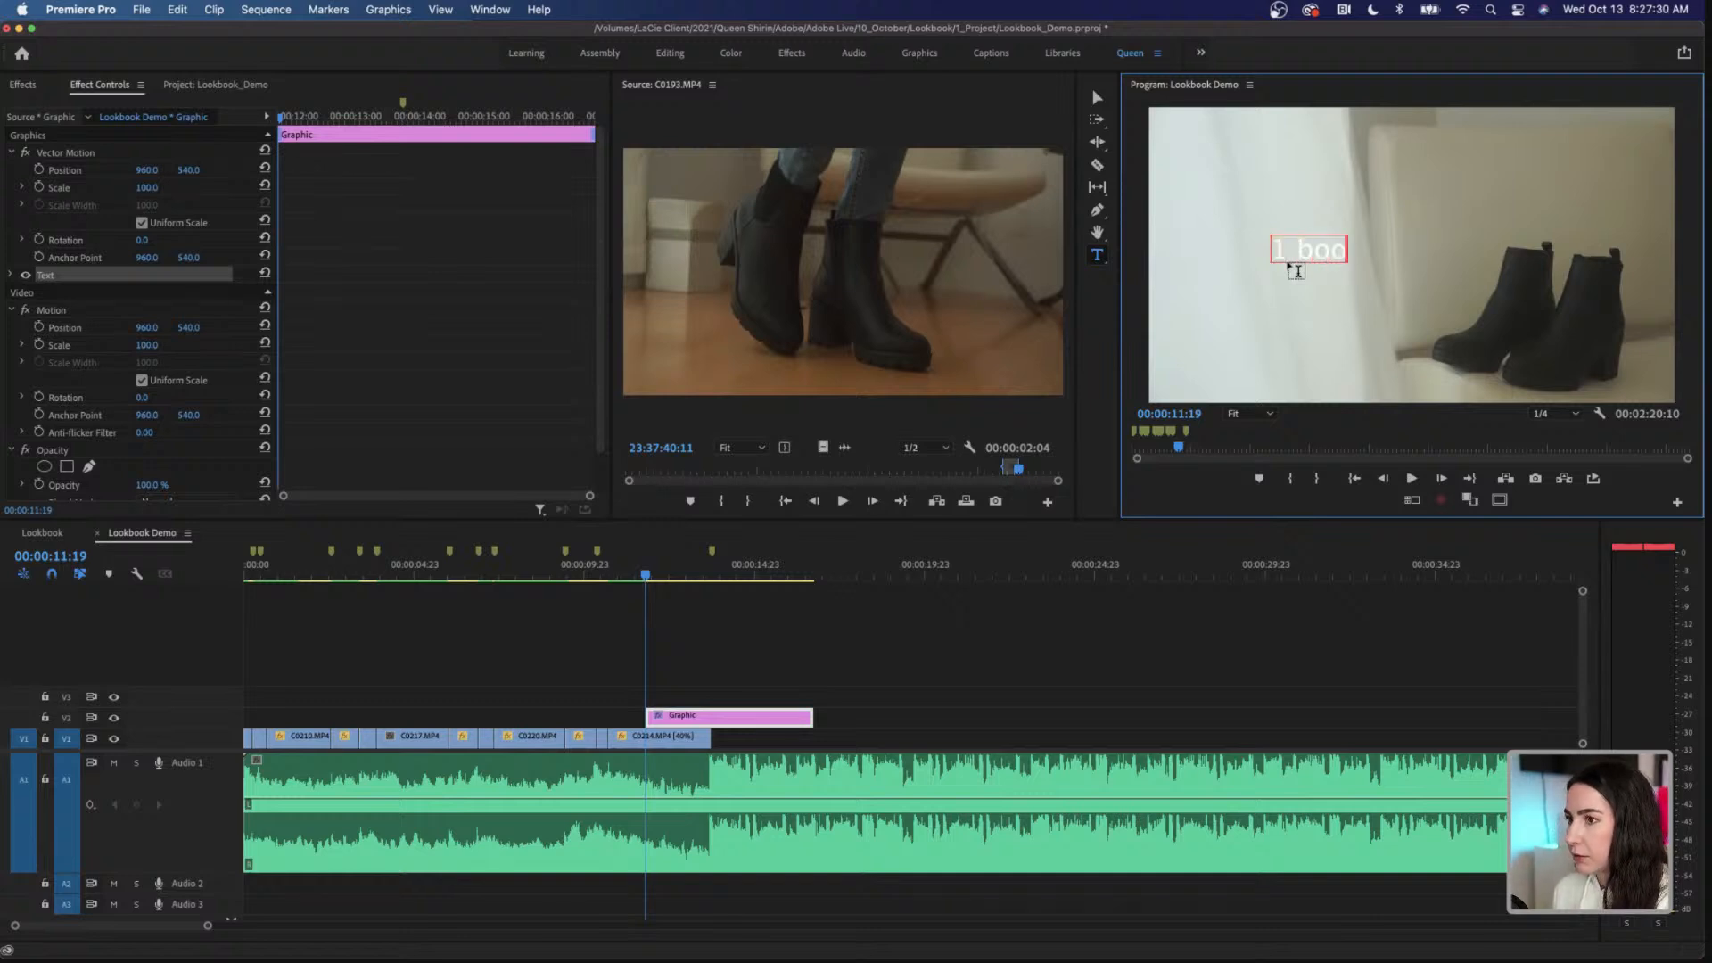
text(t 3 outfits)
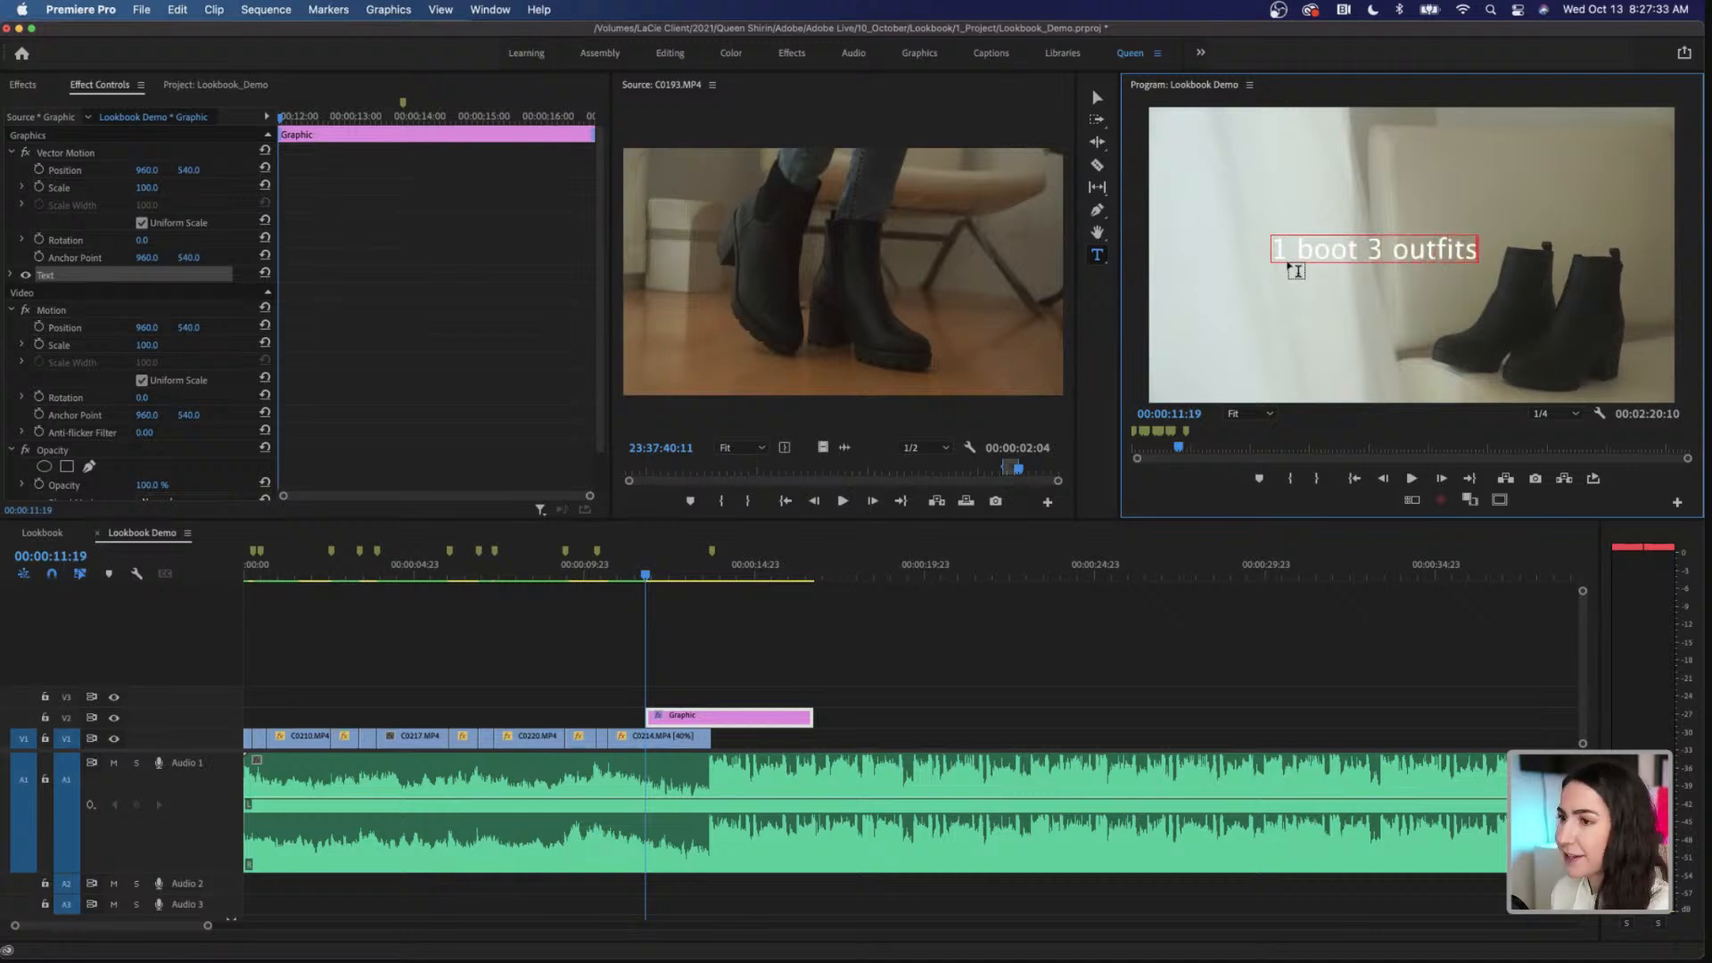
Step: Set the font of the entire "1 boot 3 outfits" title to Montserrat Bold in the Graphics workspace
key(super+a)
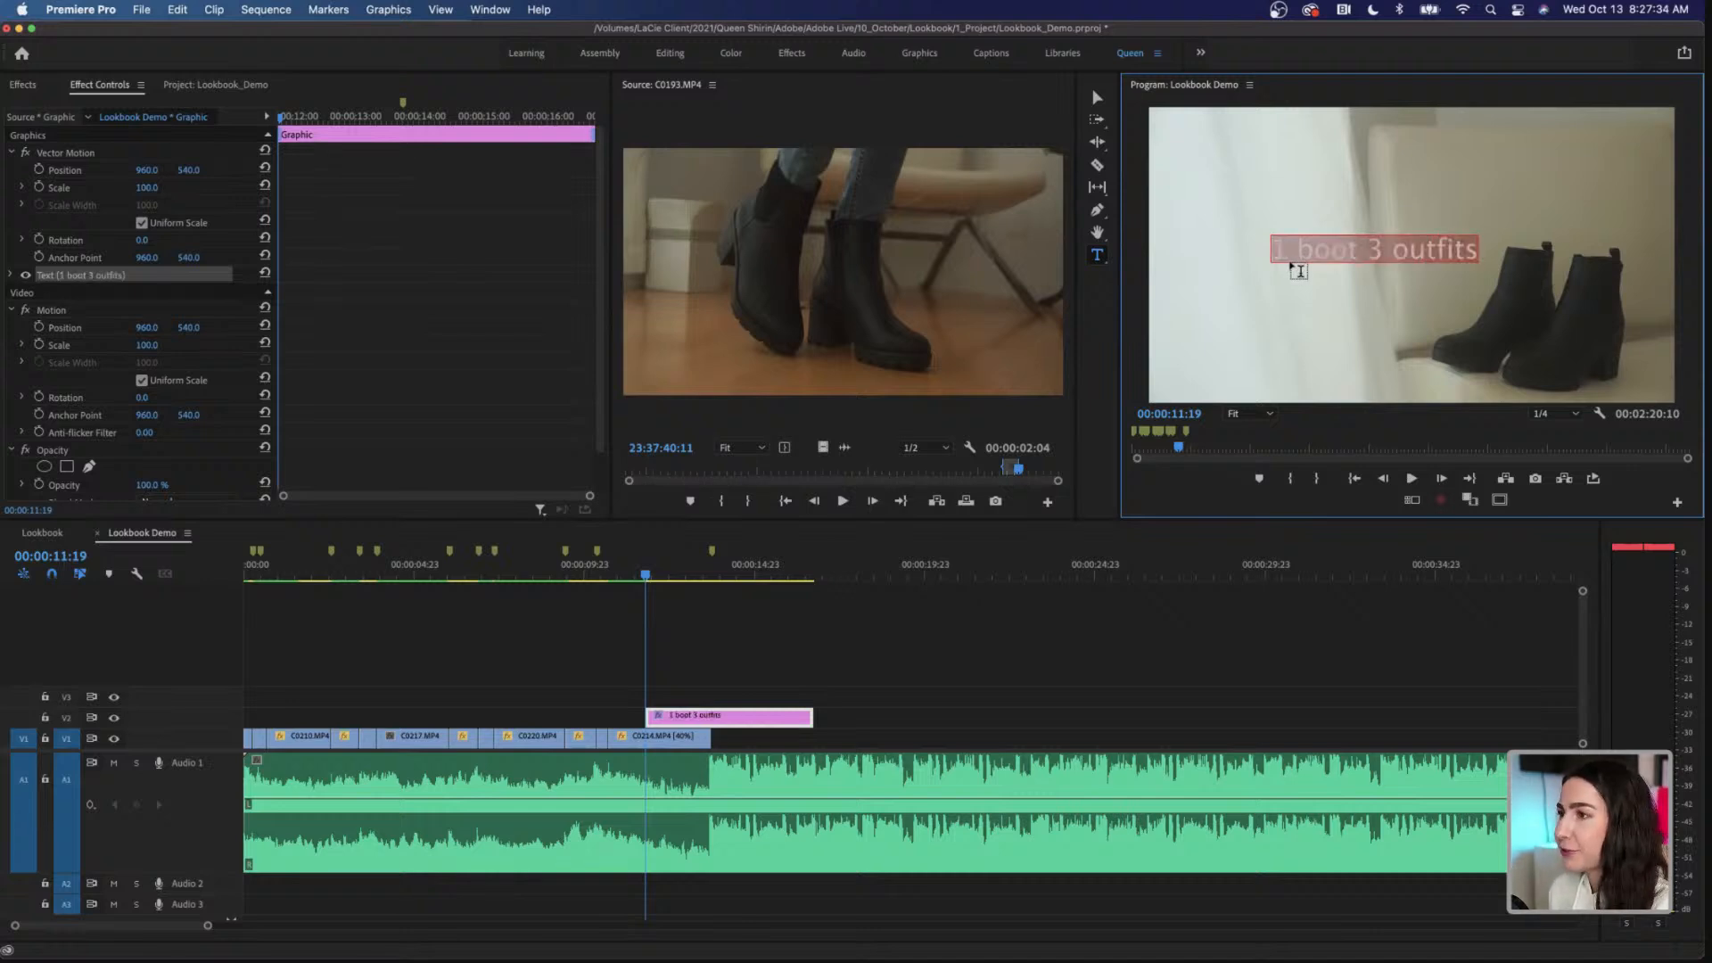
click(793, 25)
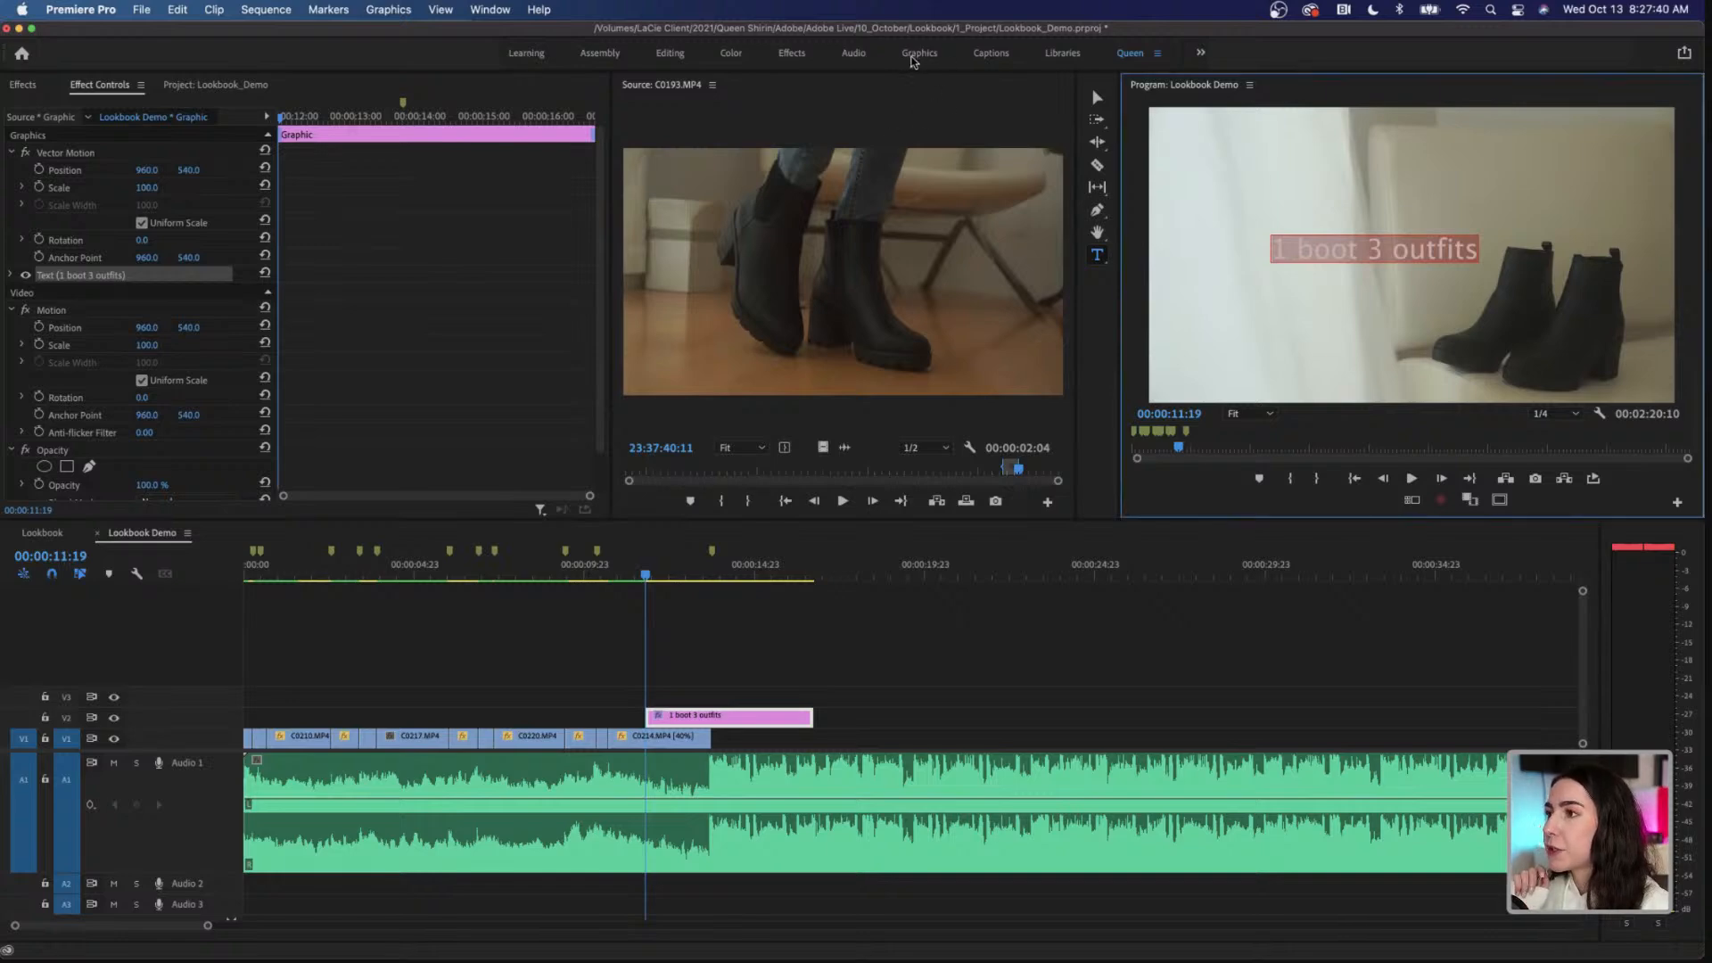
click(919, 56)
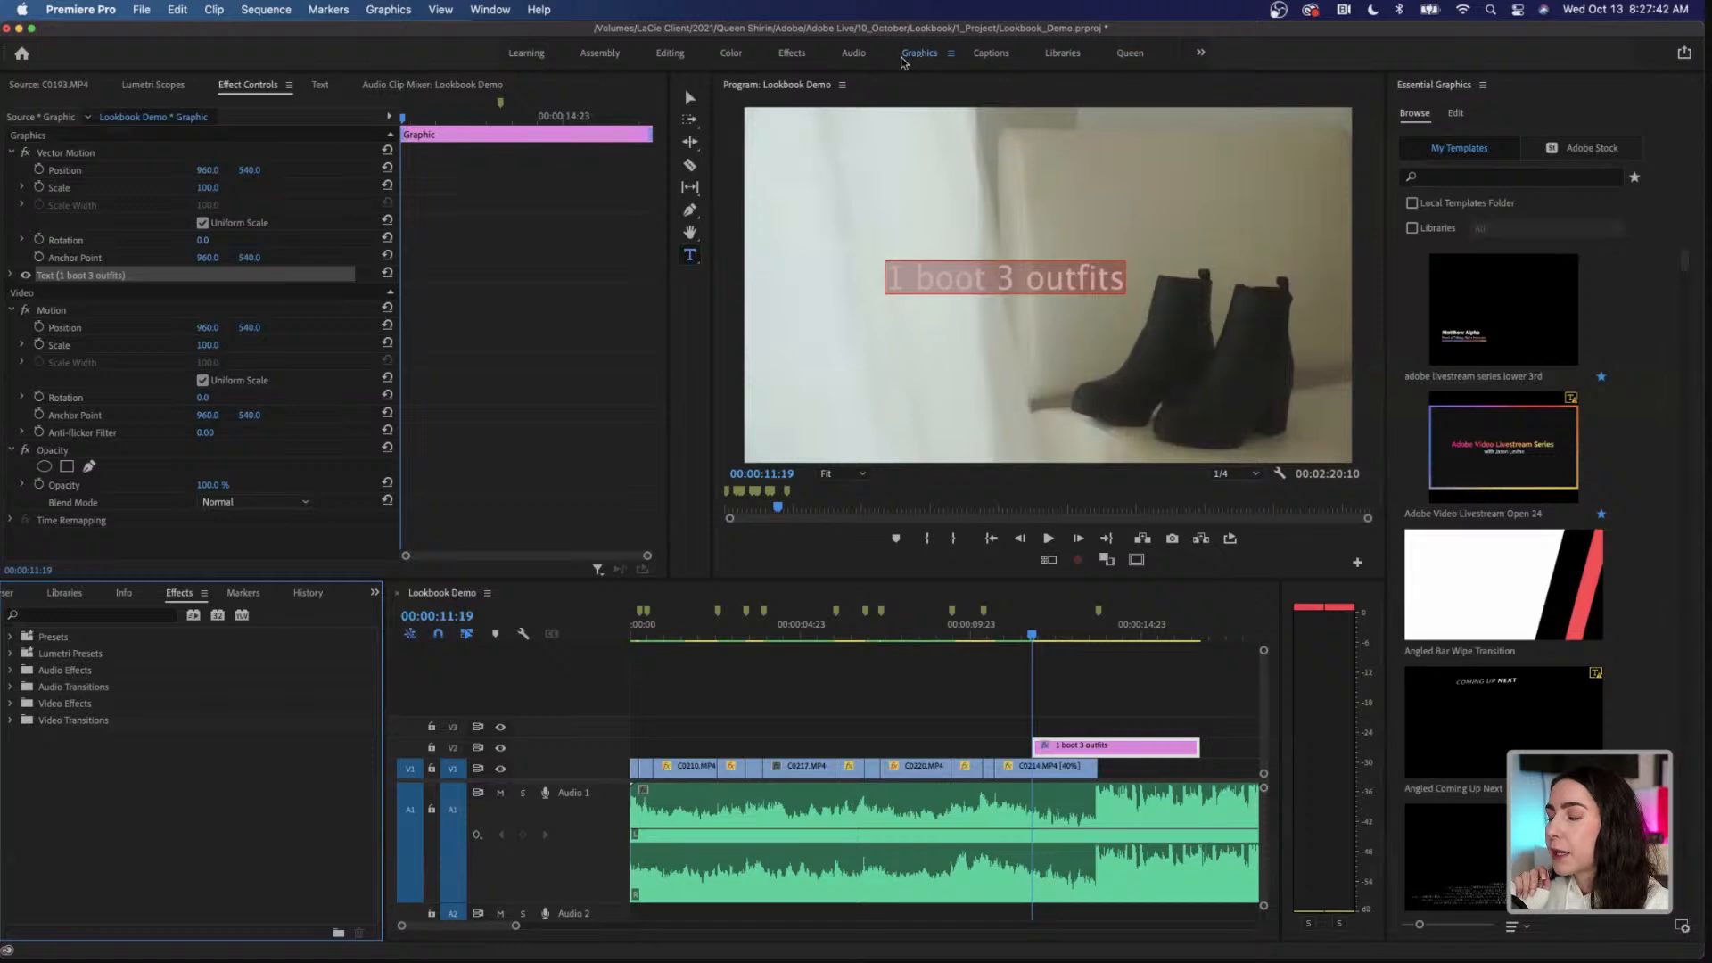
click(1455, 113)
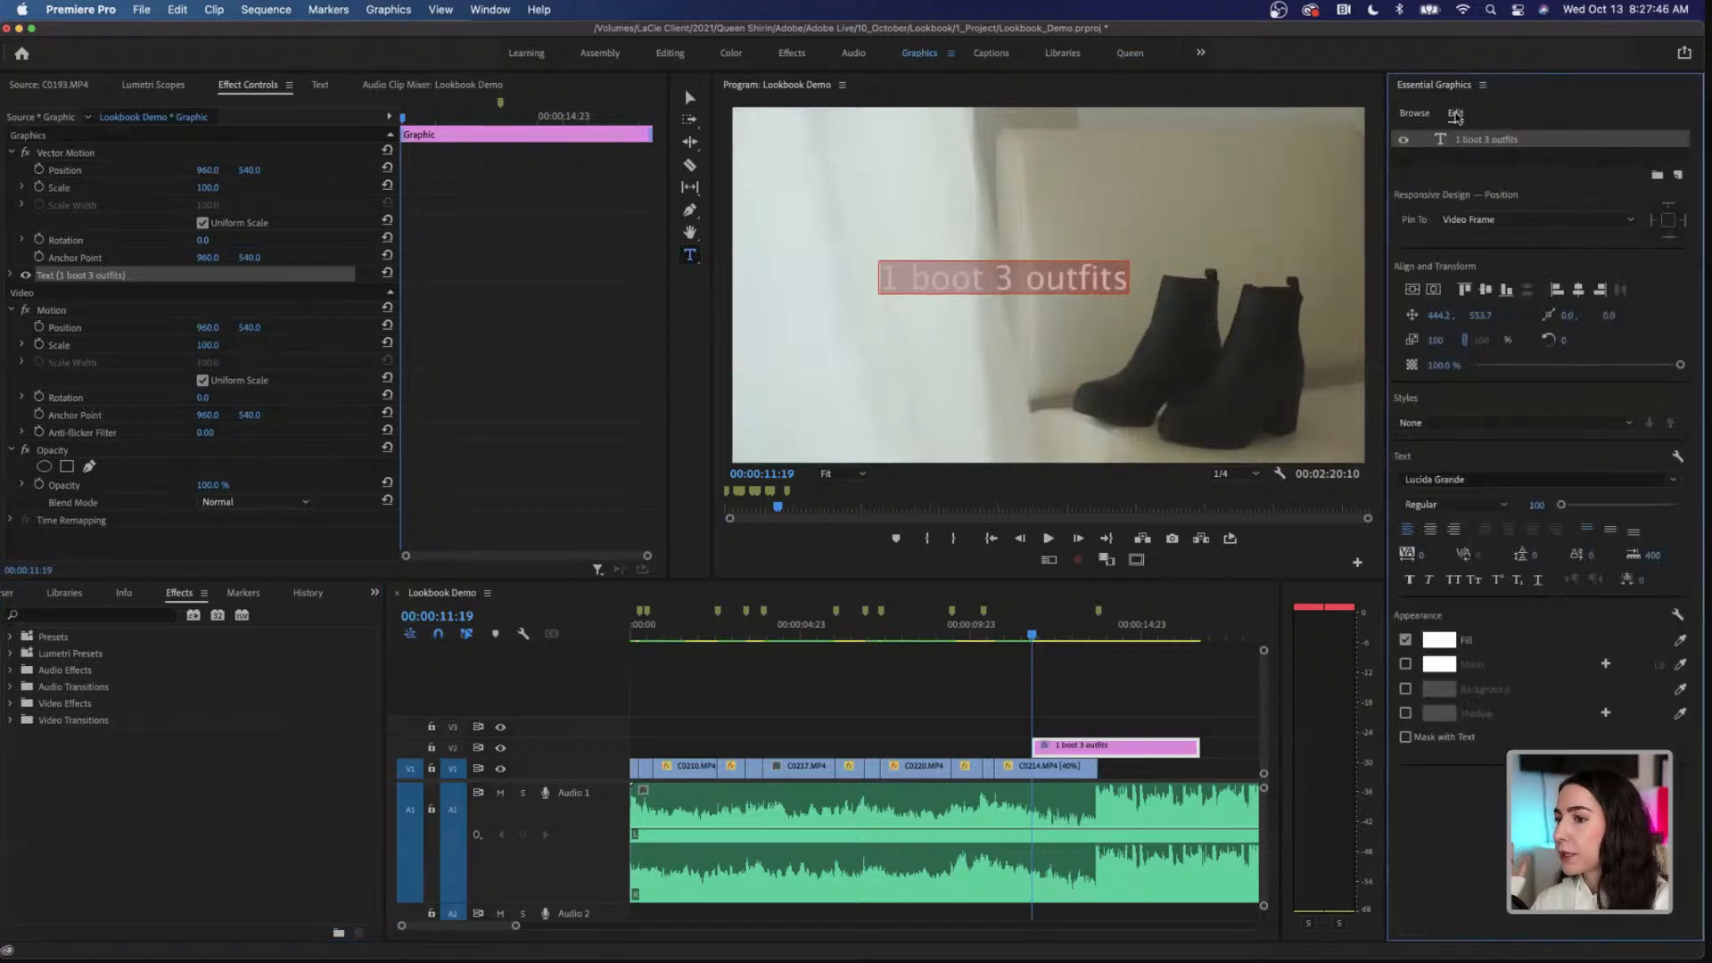
click(1481, 479)
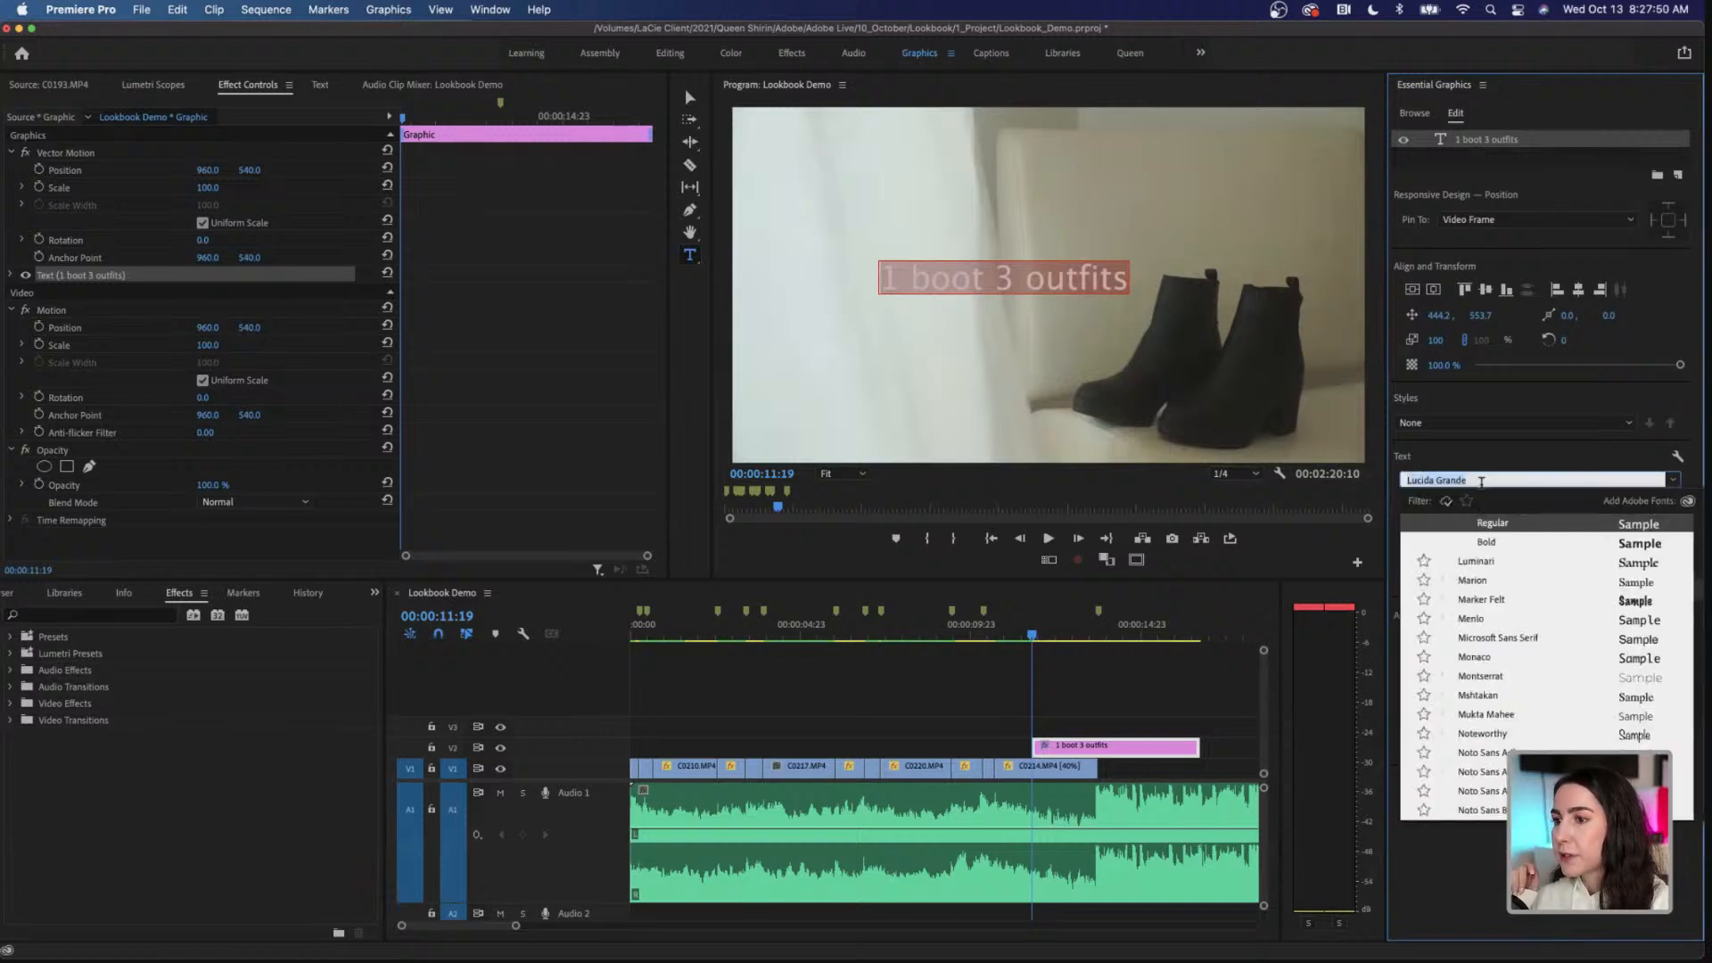
text(montserrat)
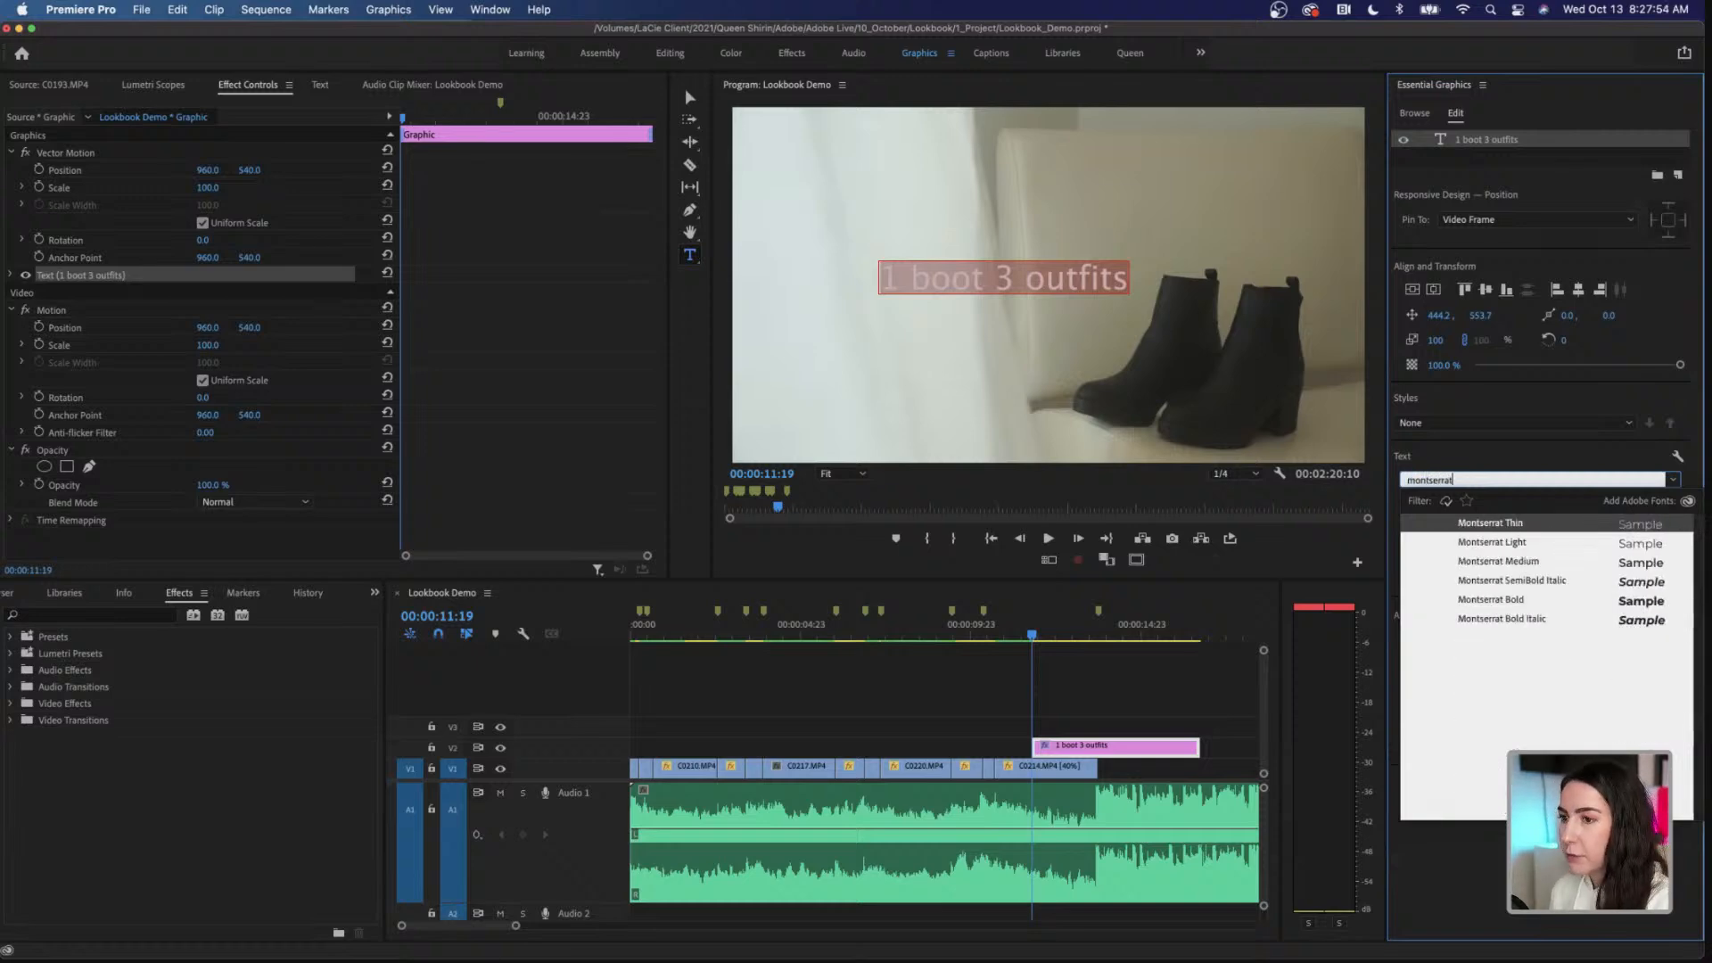
click(1545, 600)
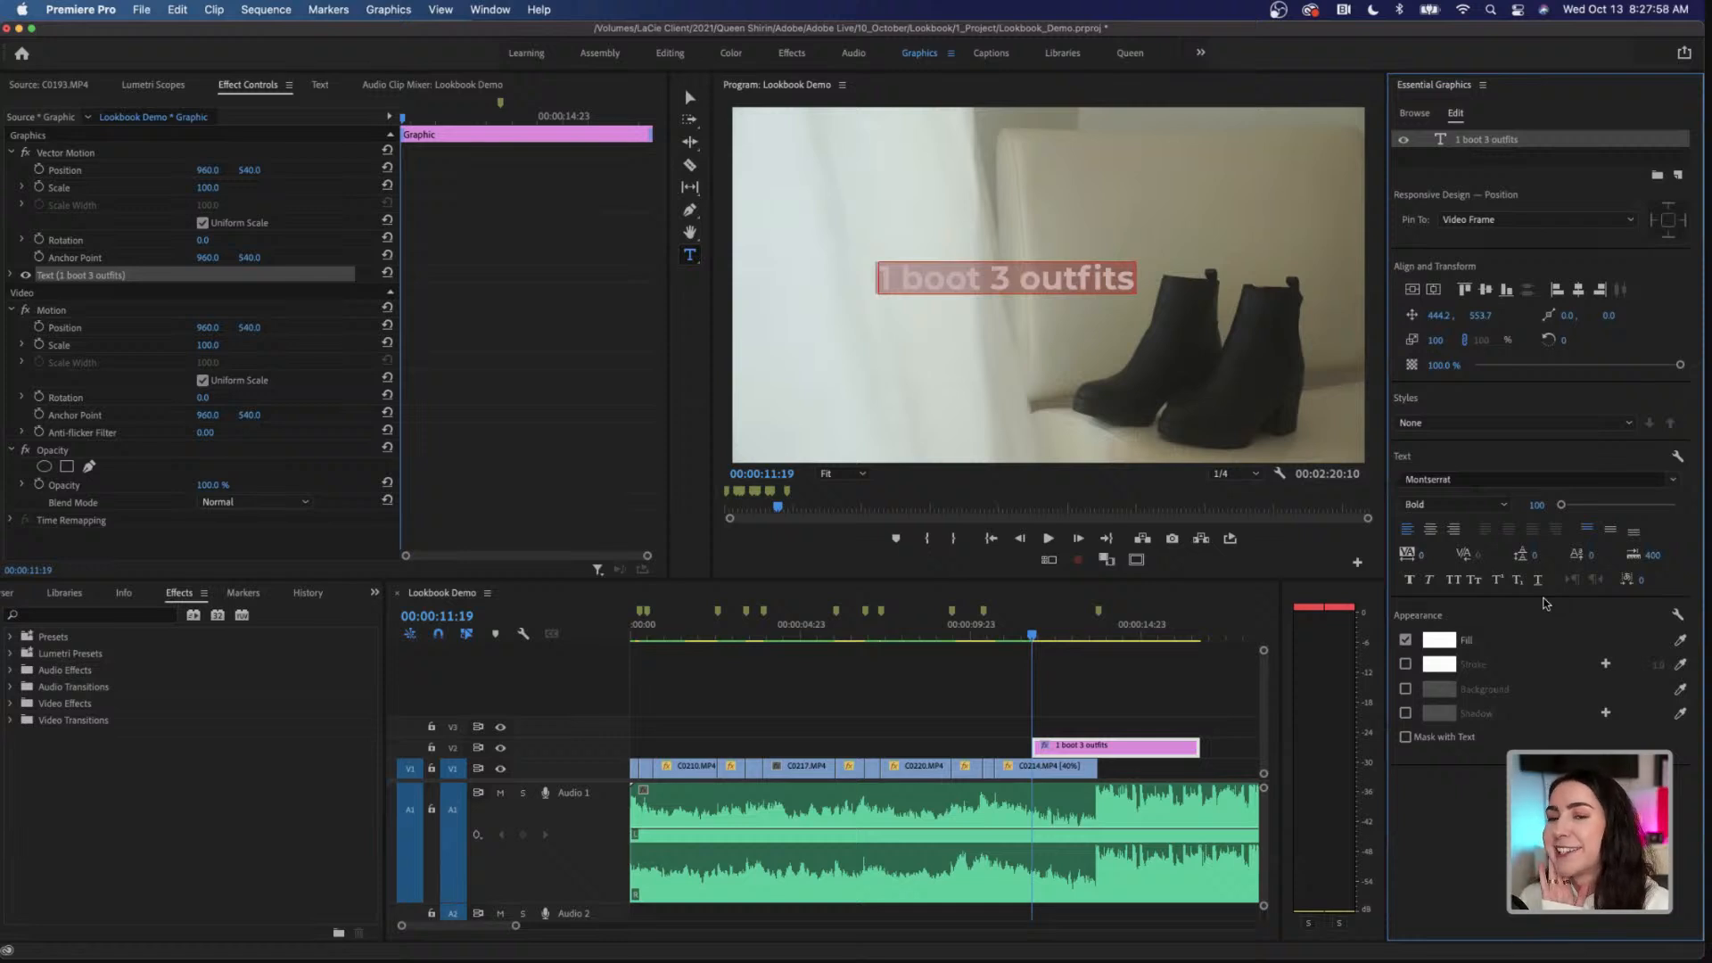
Step: Set the title to all caps and center it vertically and horizontally in the frame
click(1454, 581)
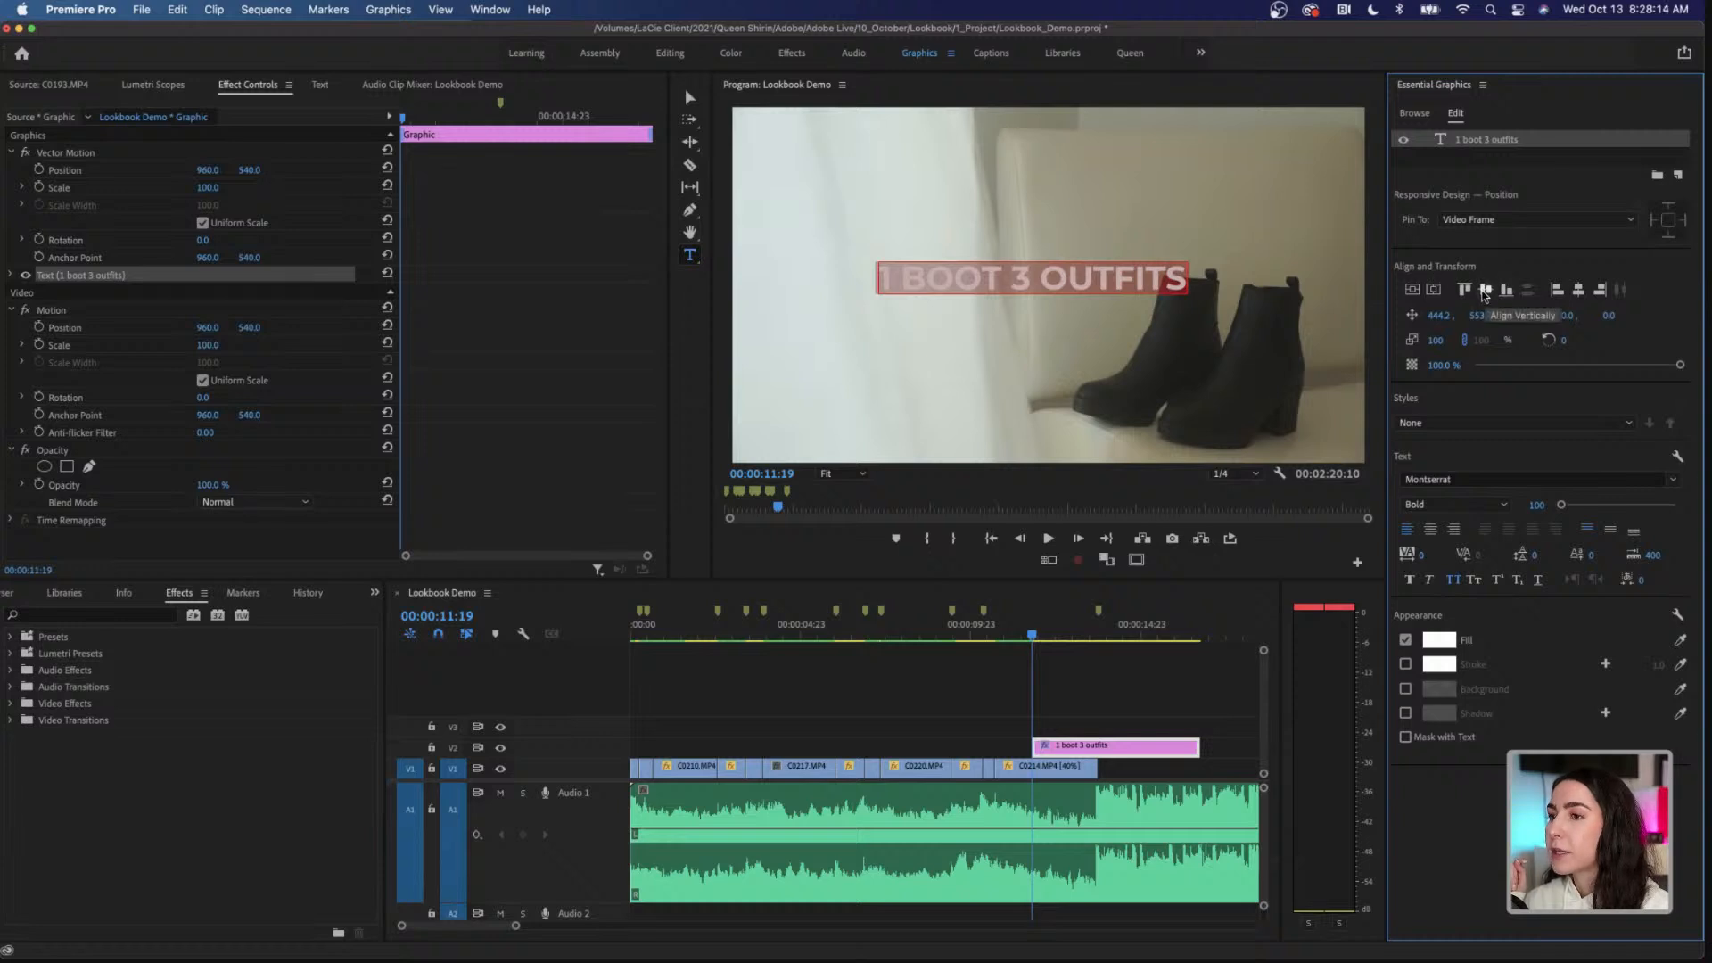
click(1484, 291)
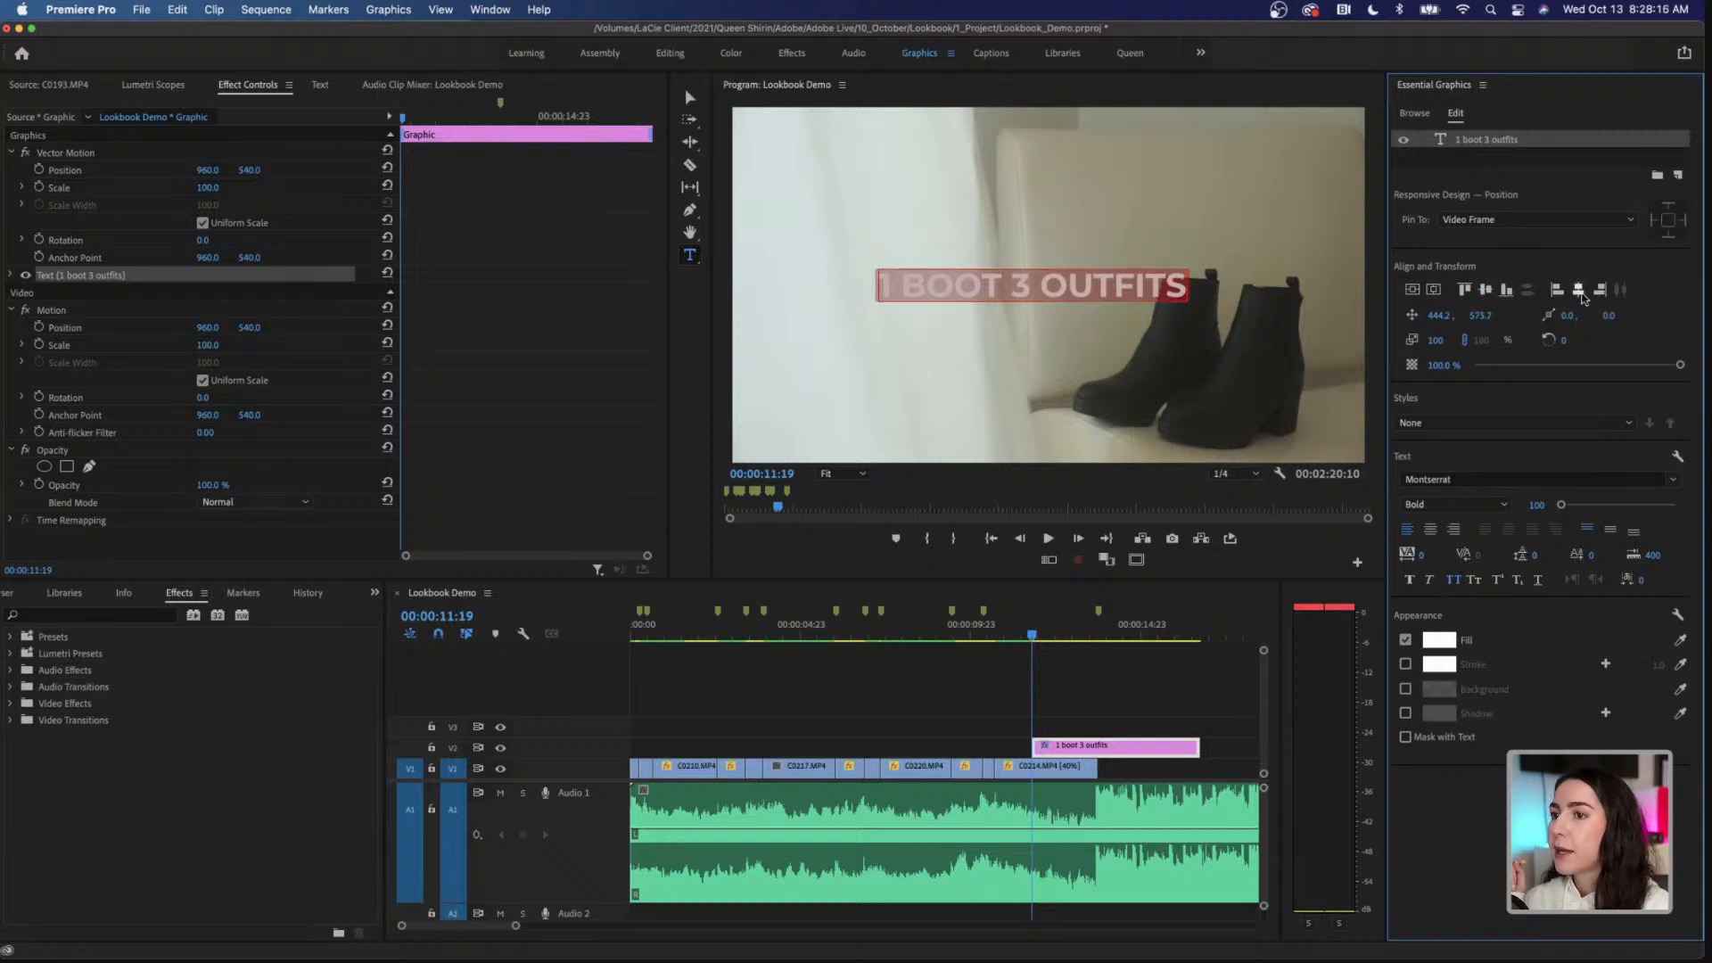
click(1579, 291)
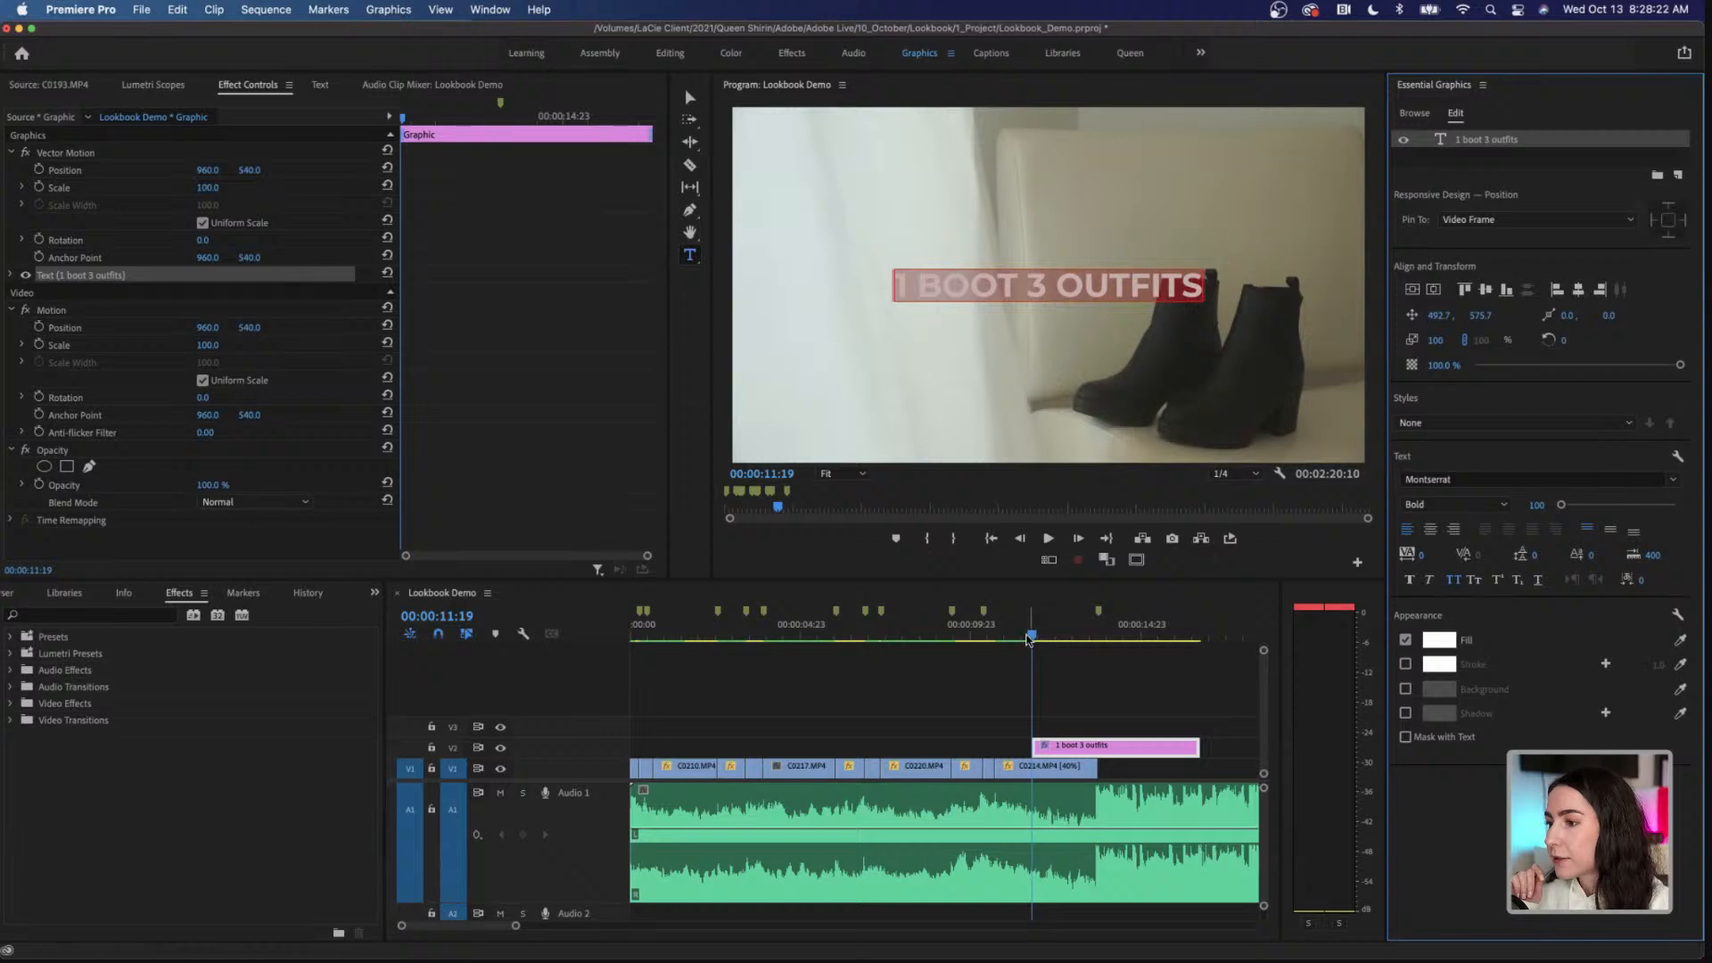
Step: Play the title's entrance over C0214.MP4 from 00:00:11:08 to 00:00:13:04
click(1016, 634)
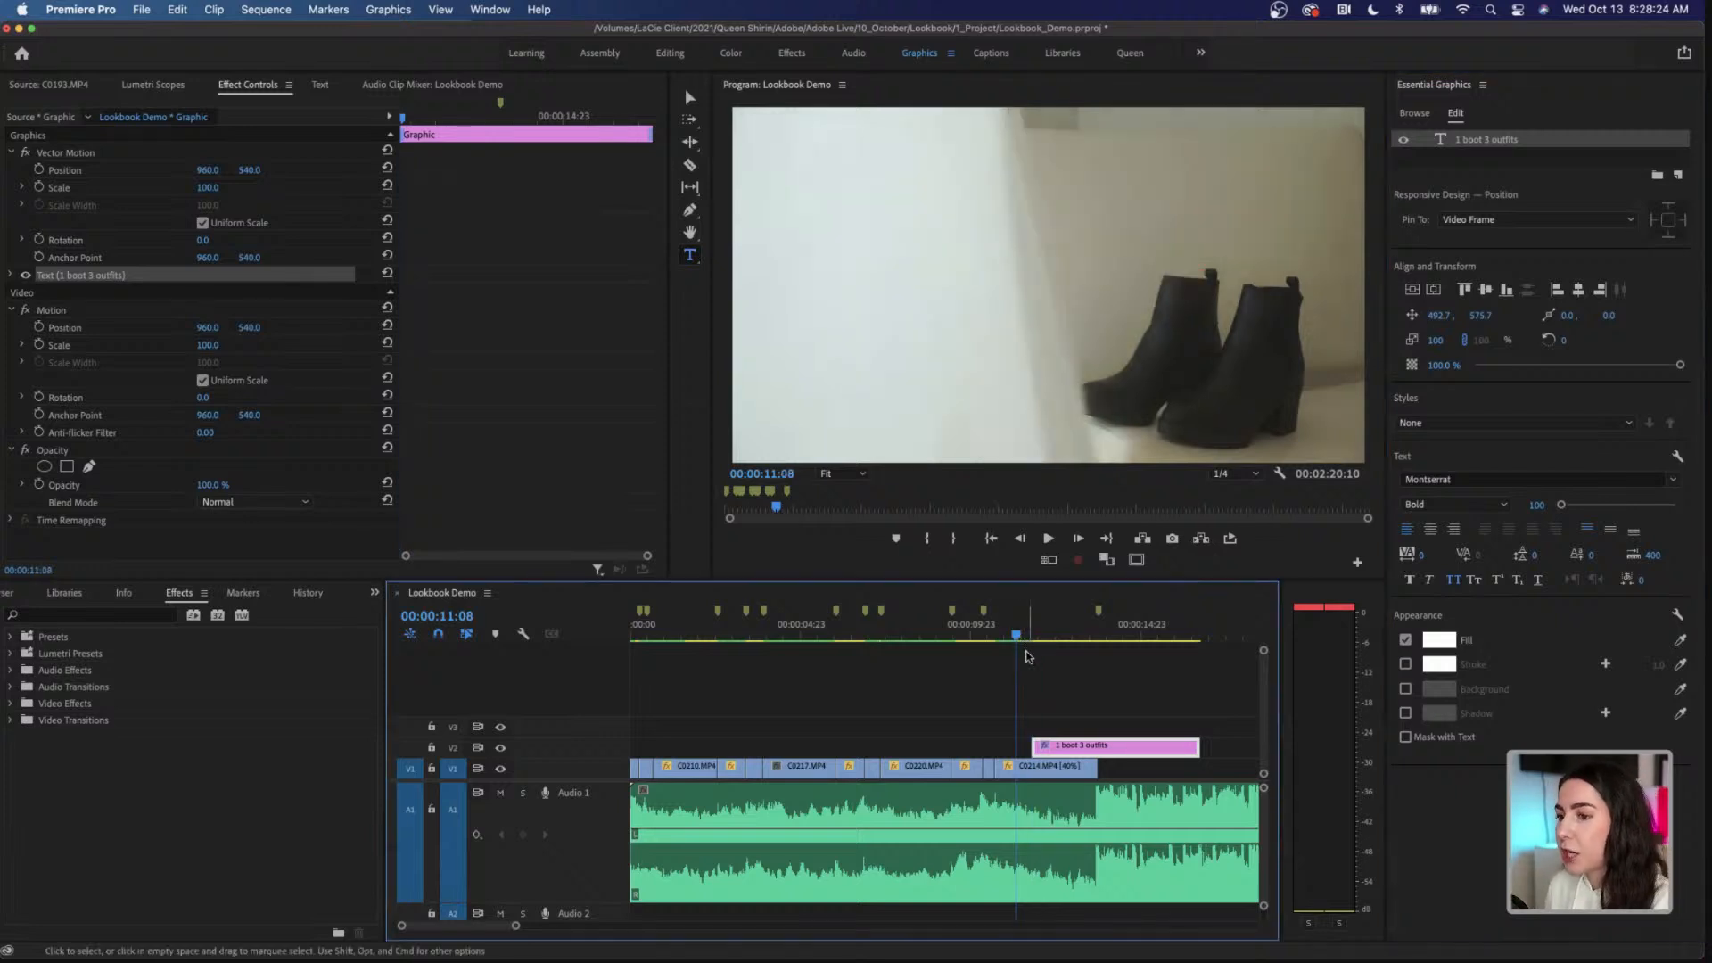
key(space)
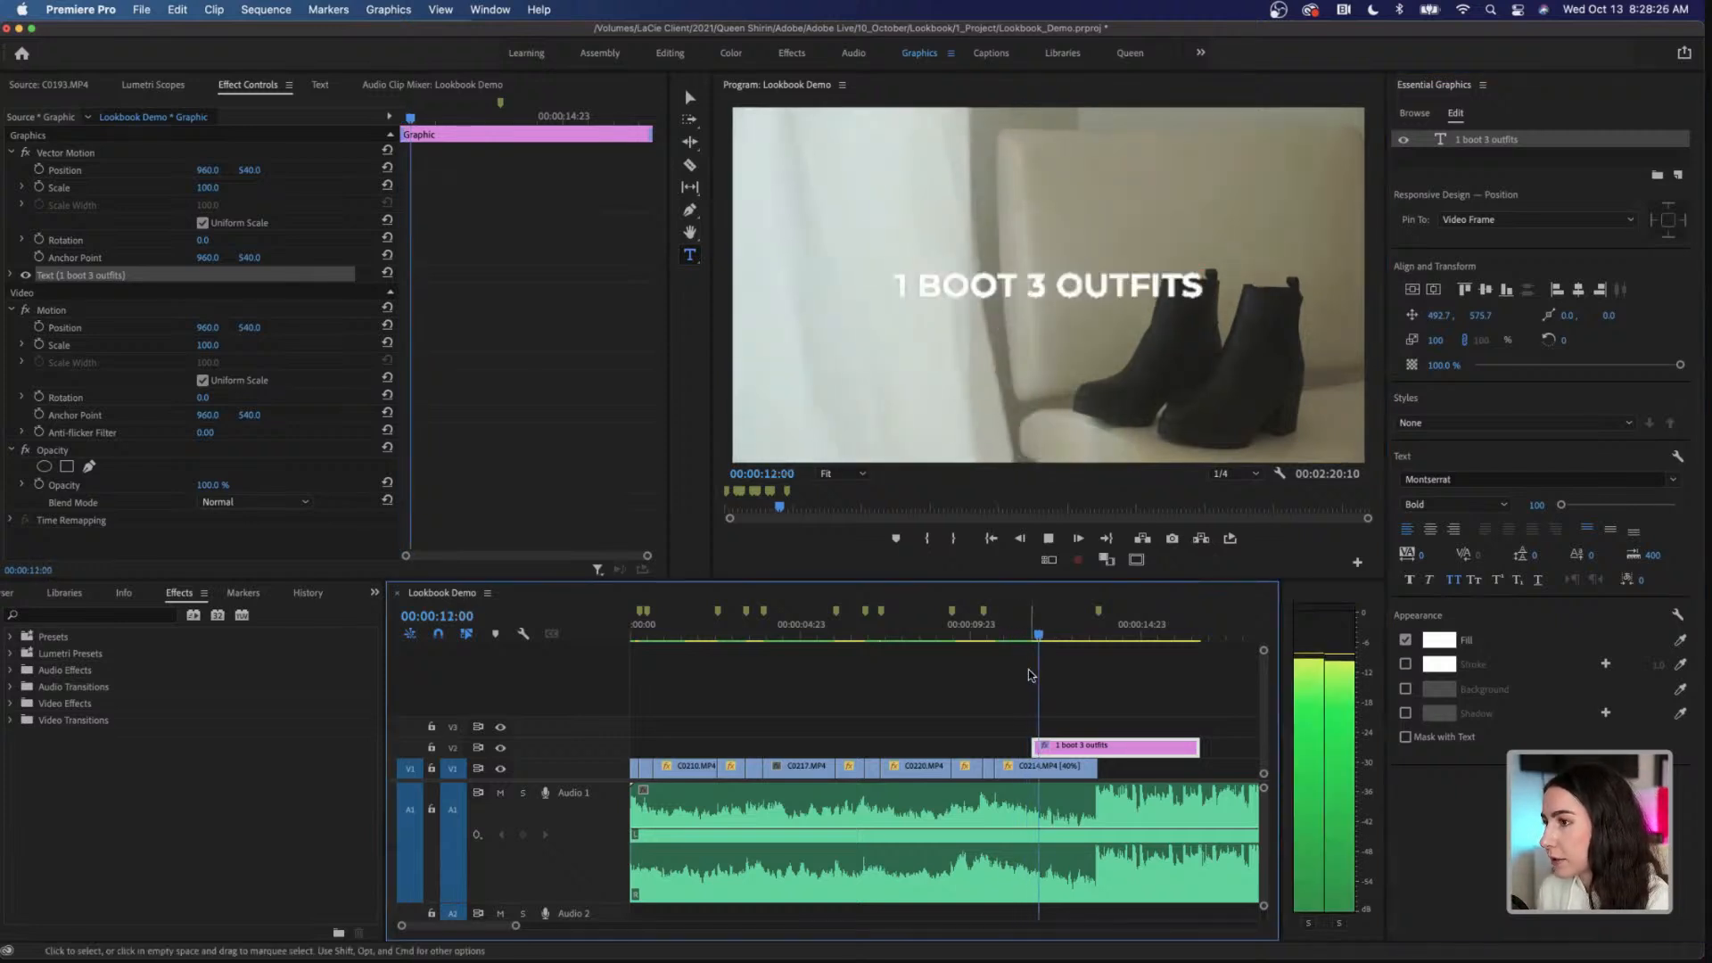
key(space)
Step: Move the title clip on V2 to the start of C0214.MP4 and trim its end to match that clip's end
scroll(1026, 675, down, 2)
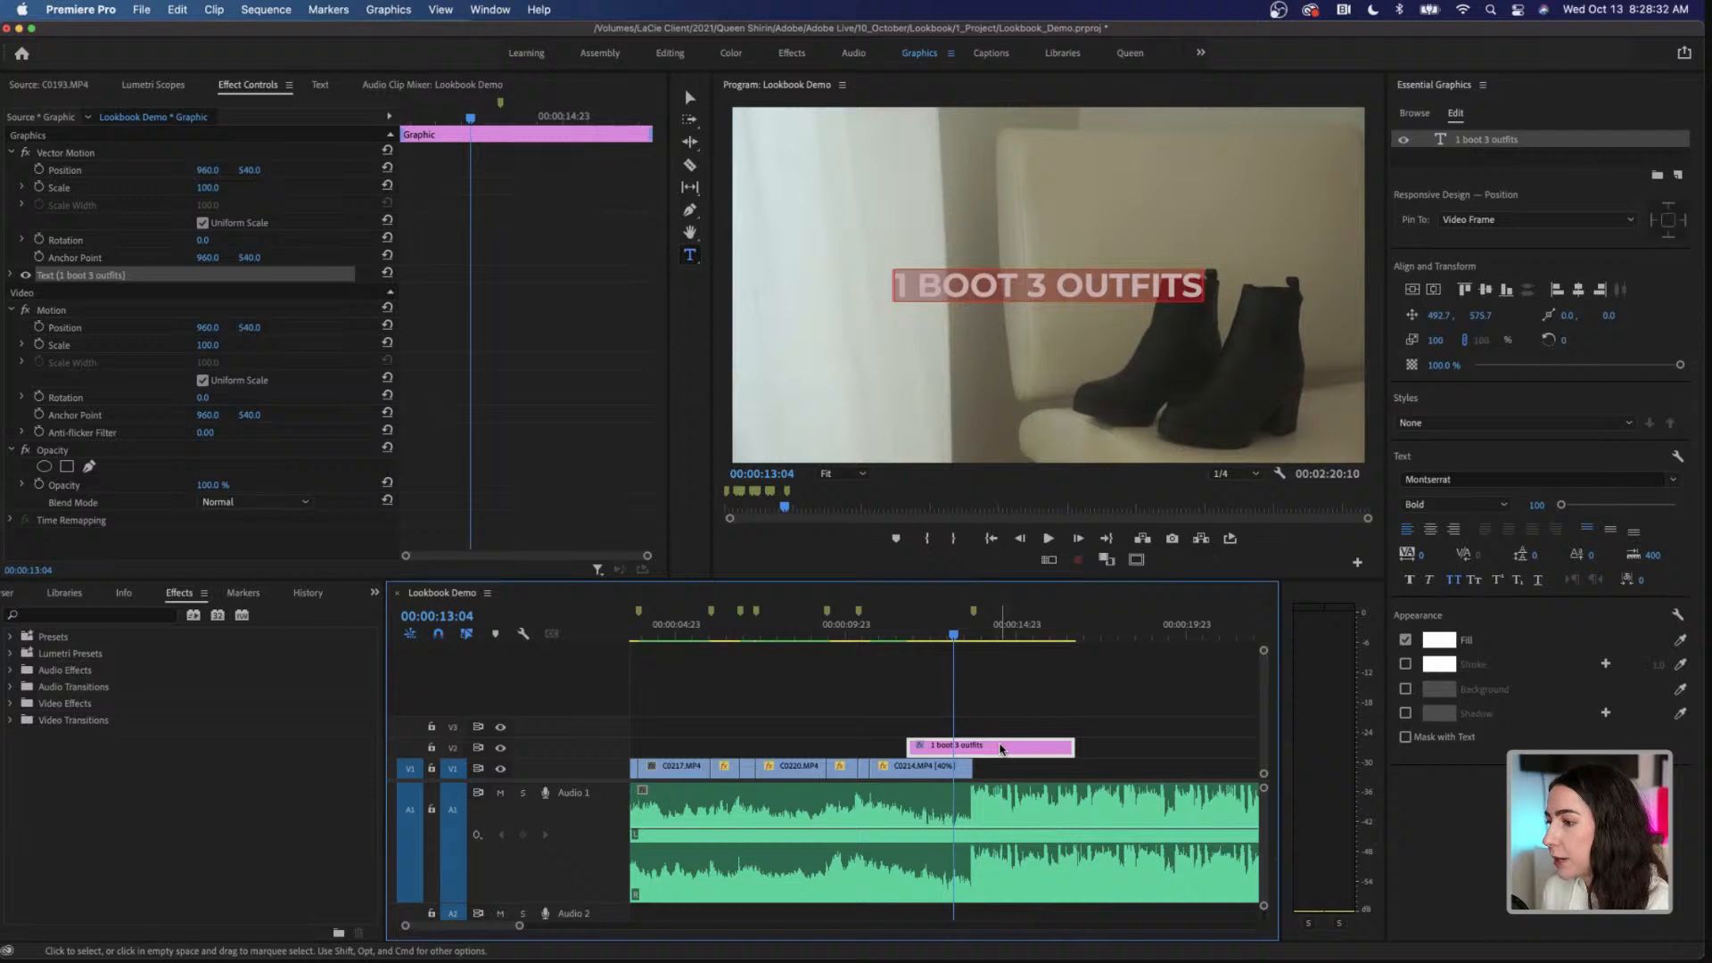
drag(1000, 749, 967, 749)
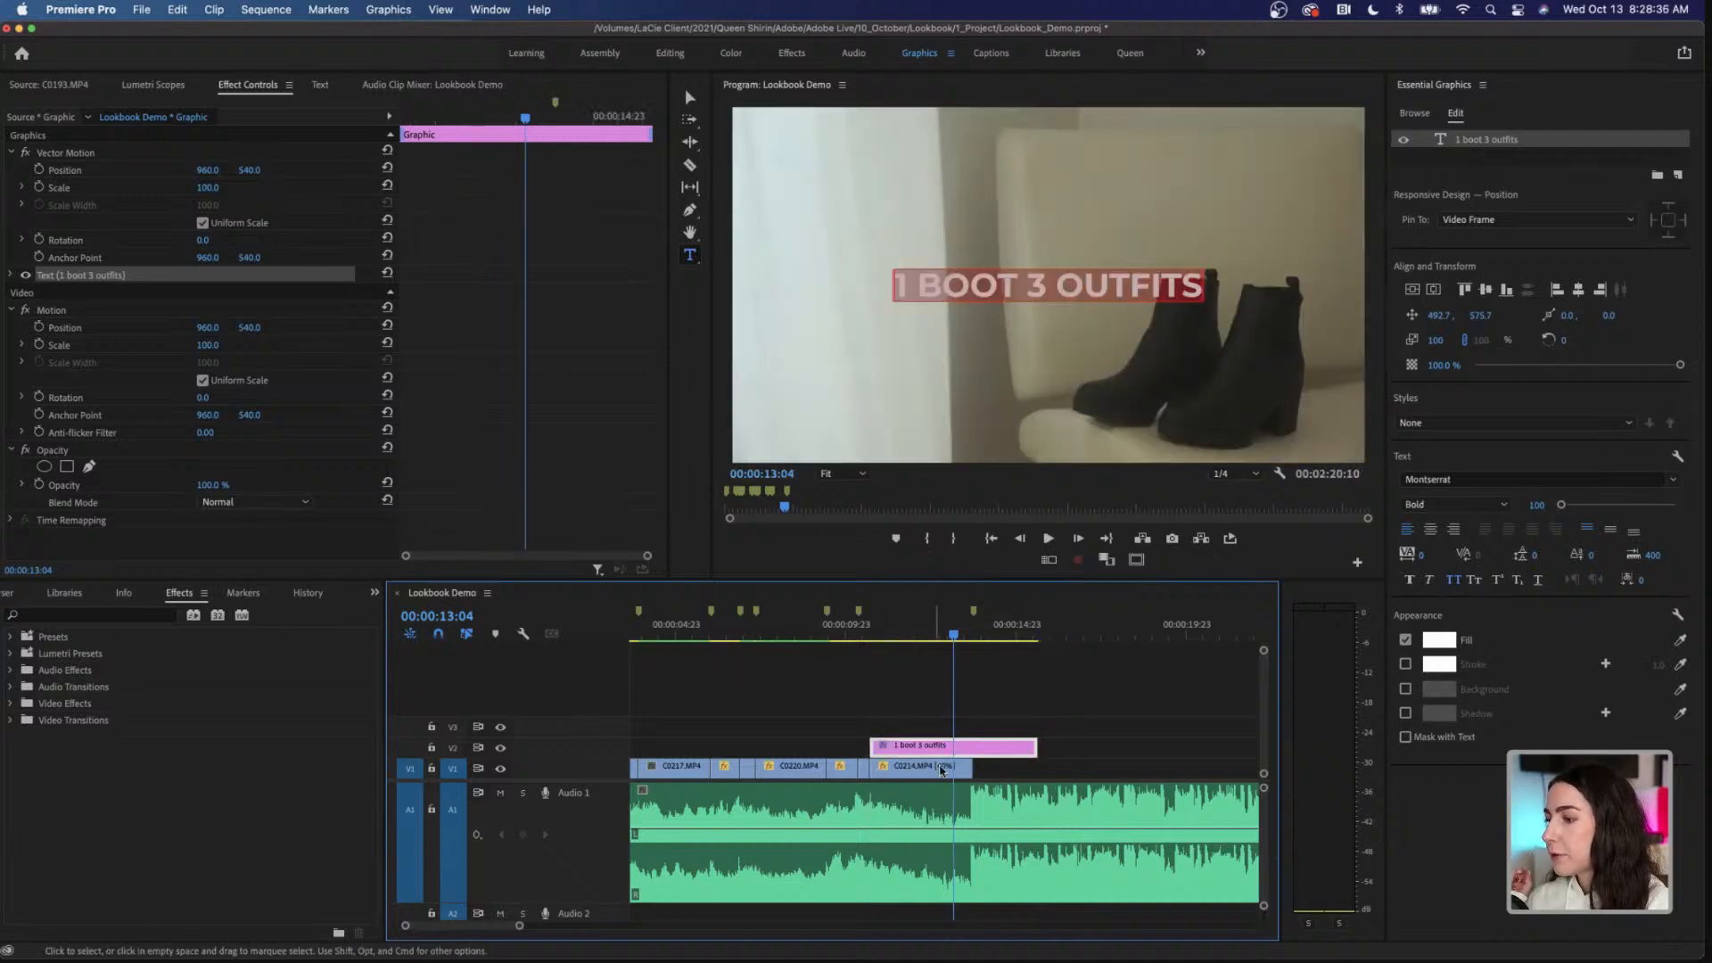
drag(1035, 747, 970, 747)
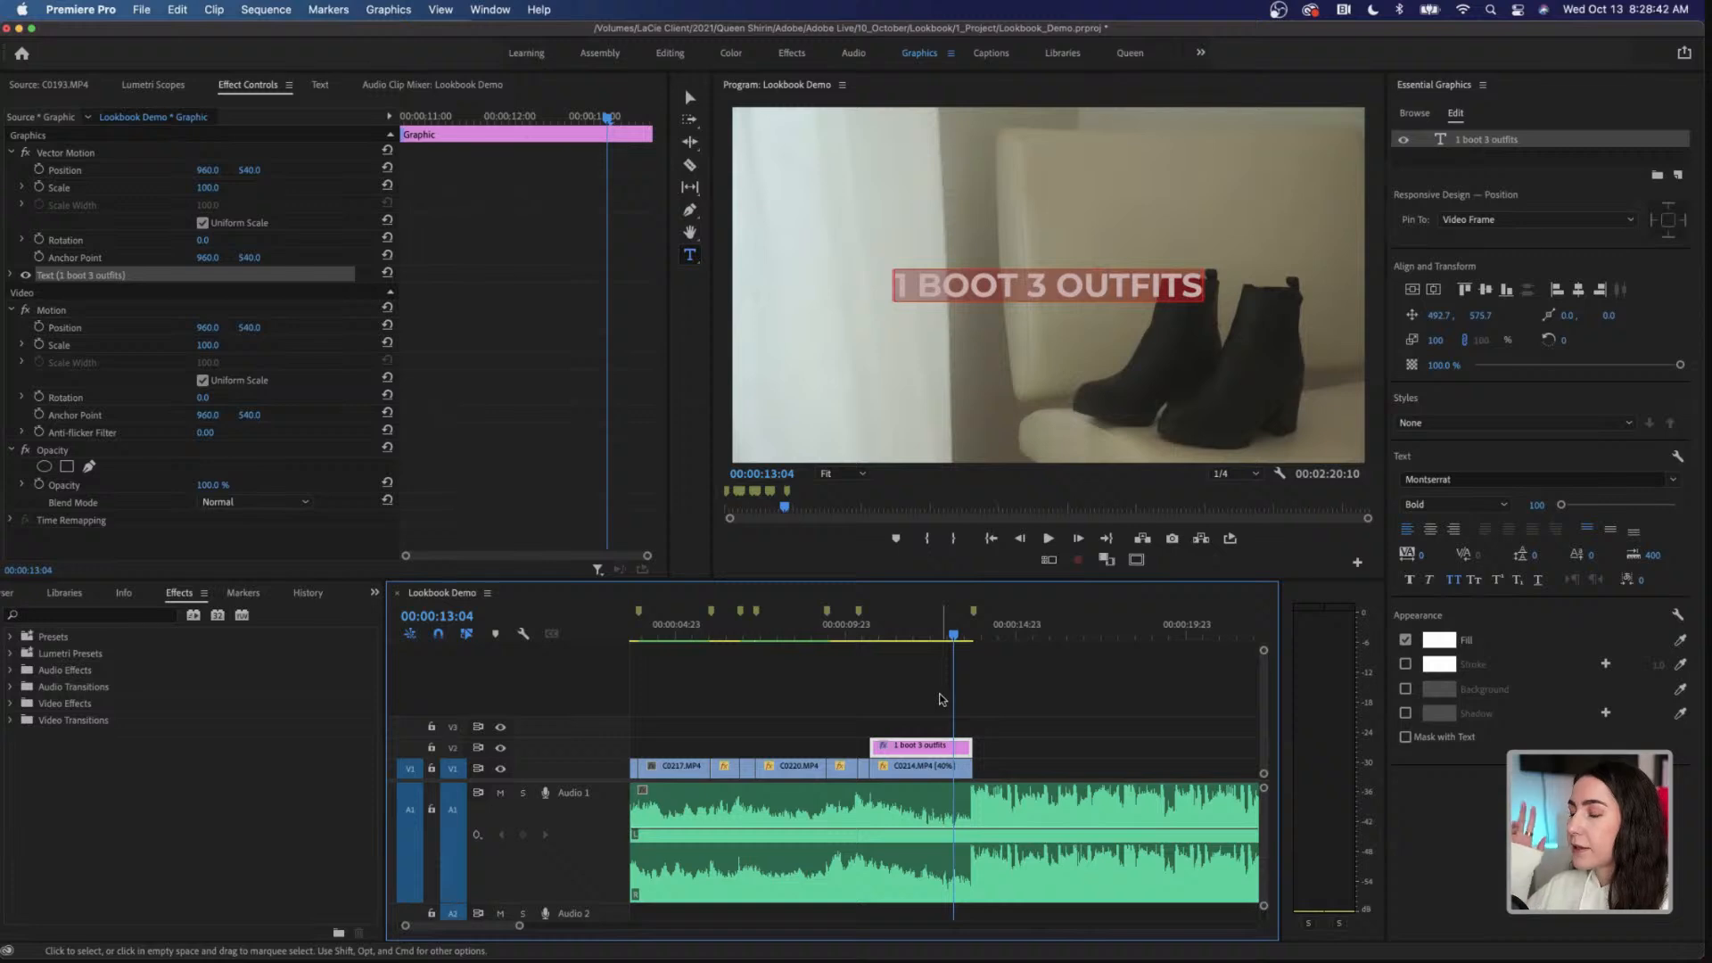
Step: Play the sequence from 00:00:09:20 to 00:00:14:07 to check the title's timing against the music
click(842, 635)
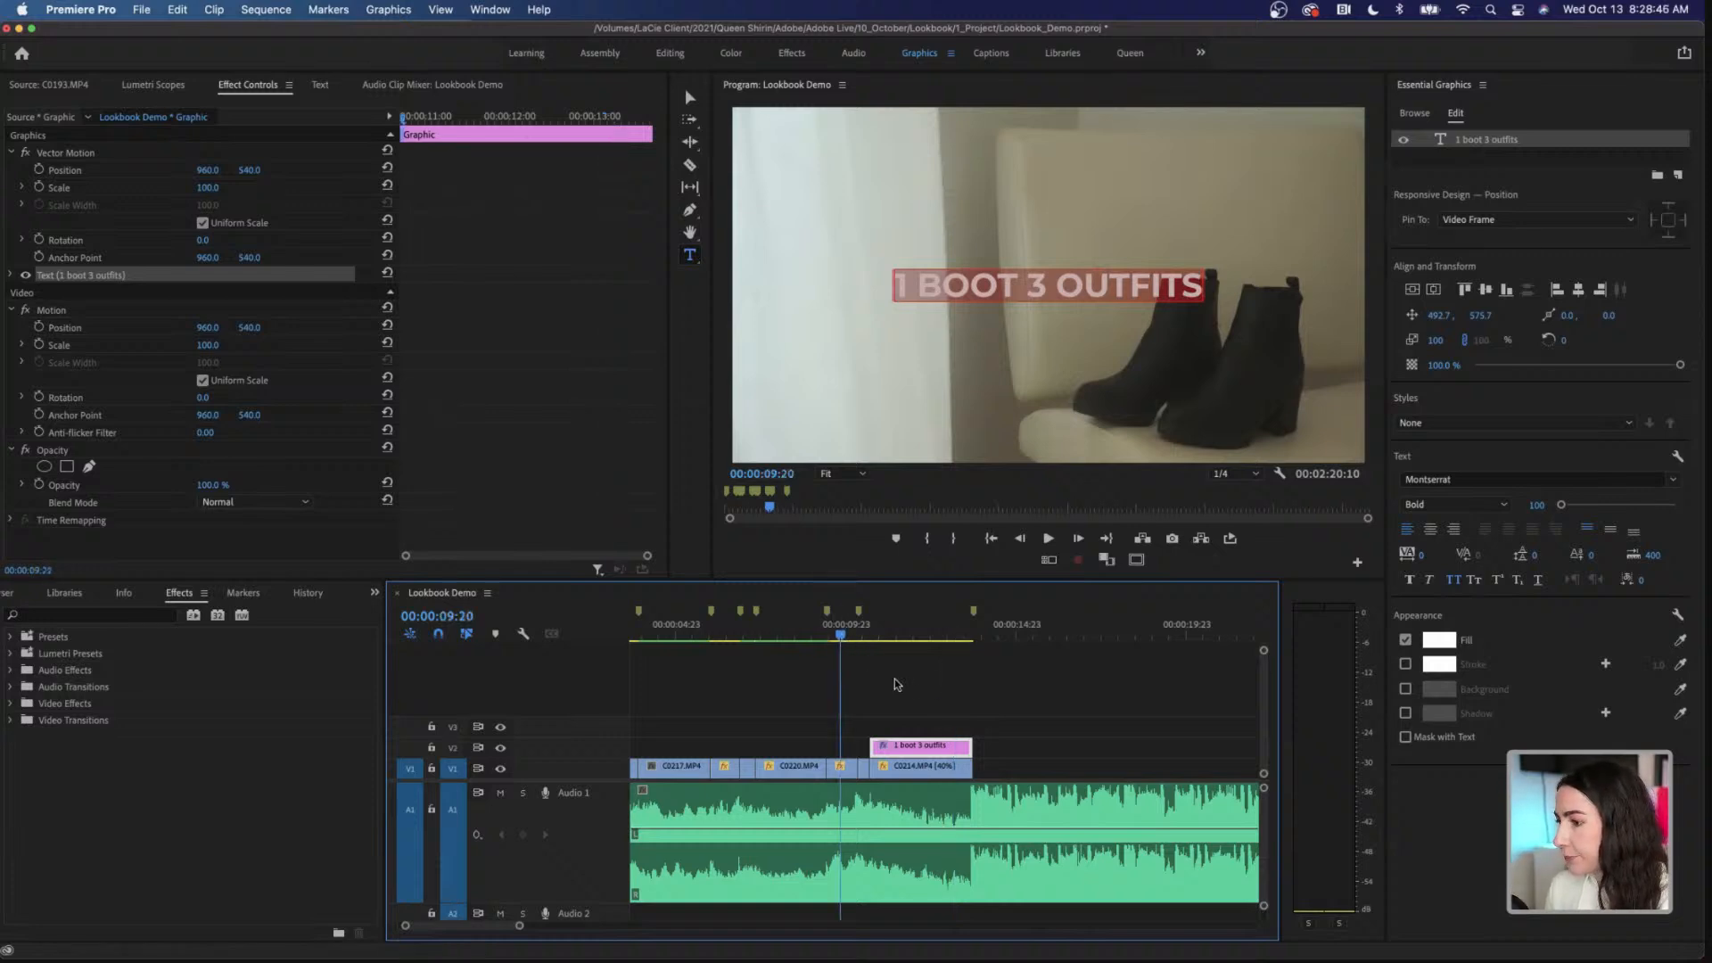
key(space)
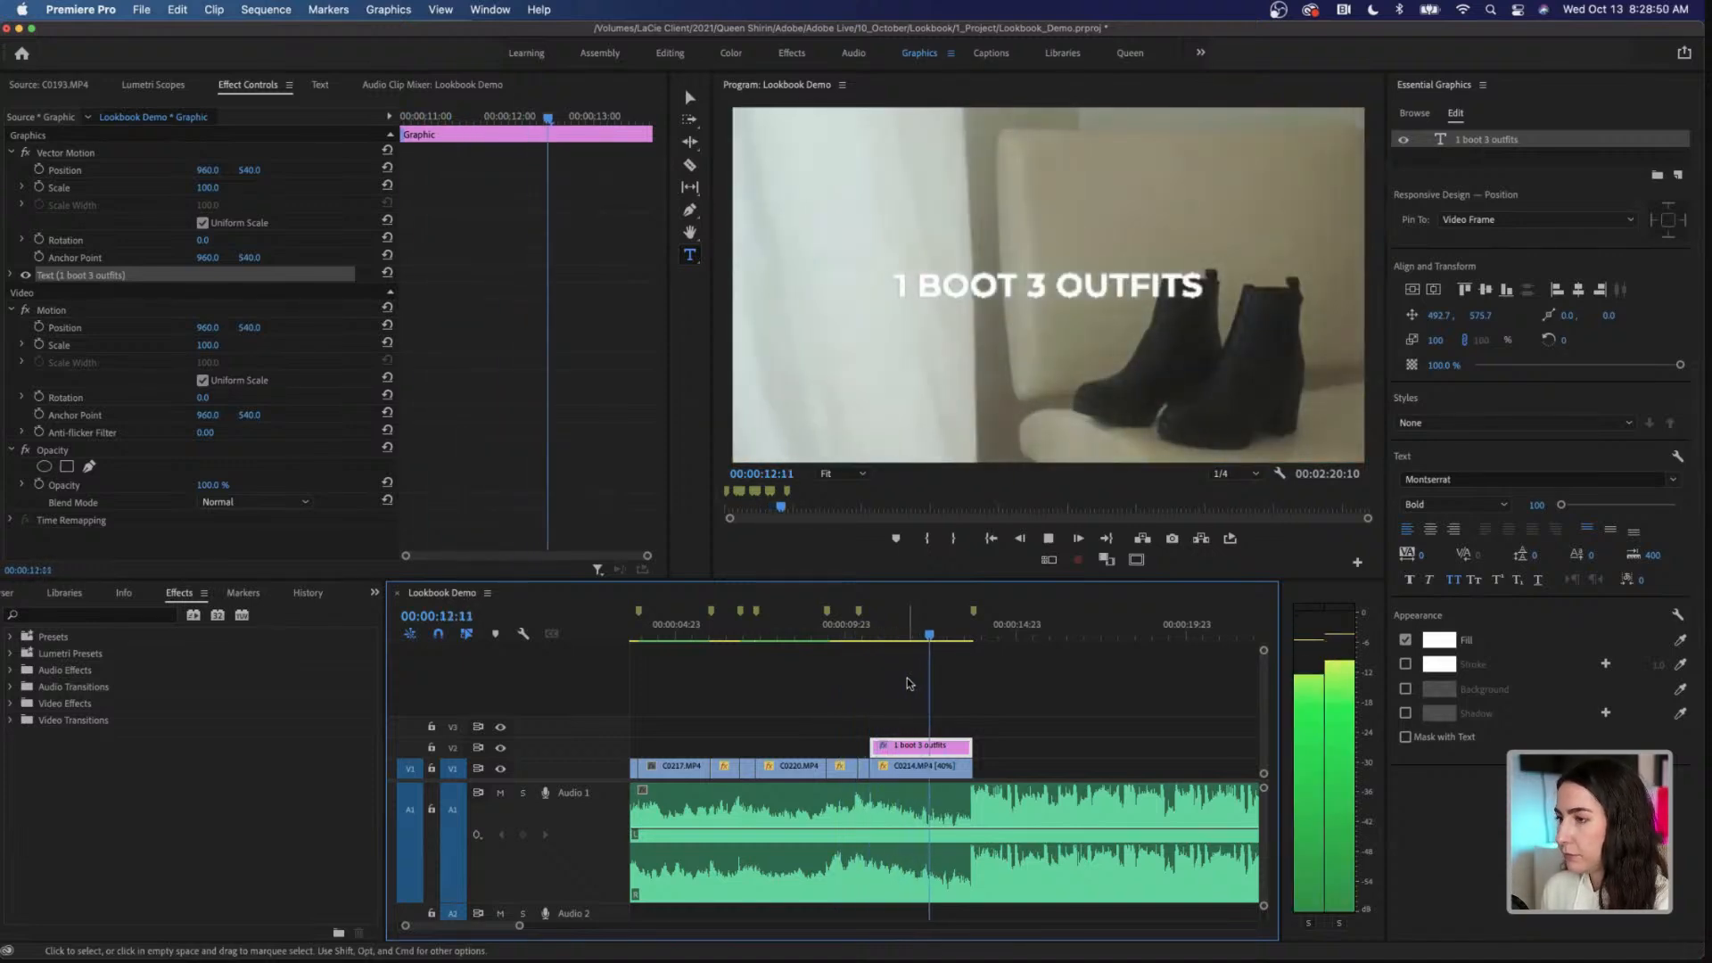
key(space)
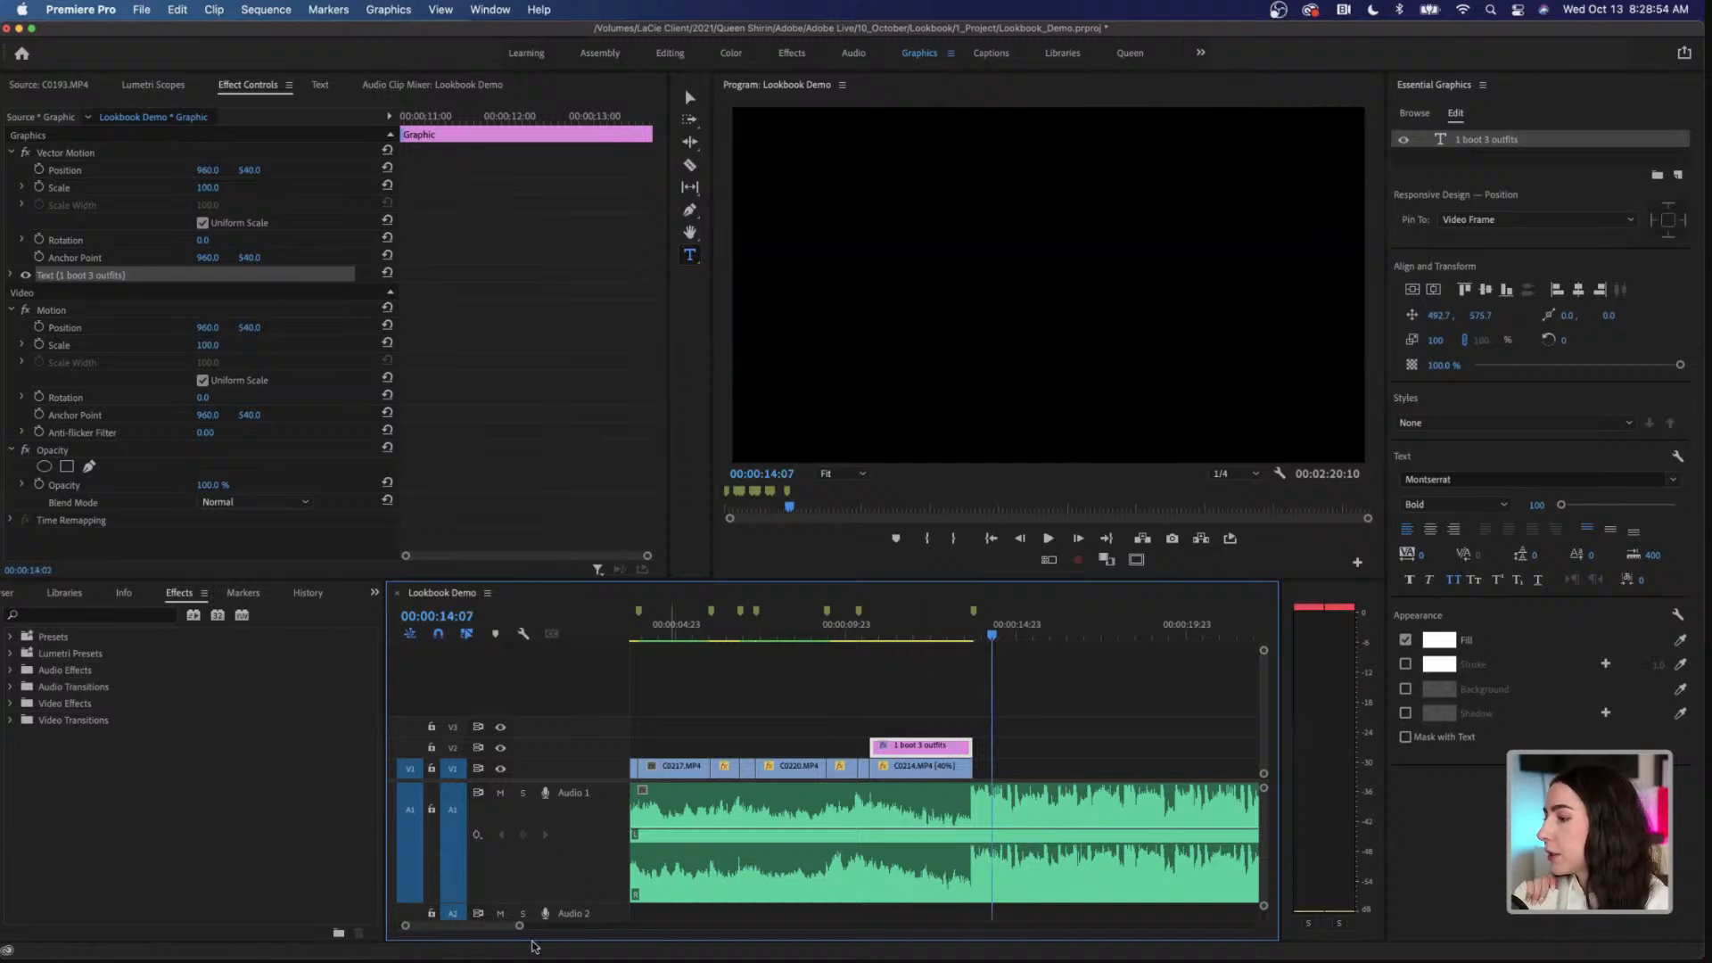
Step: Return to the Queen workspace and expand the Outfit 1 bin inside 02_Footage in the project
drag(519, 926, 556, 932)
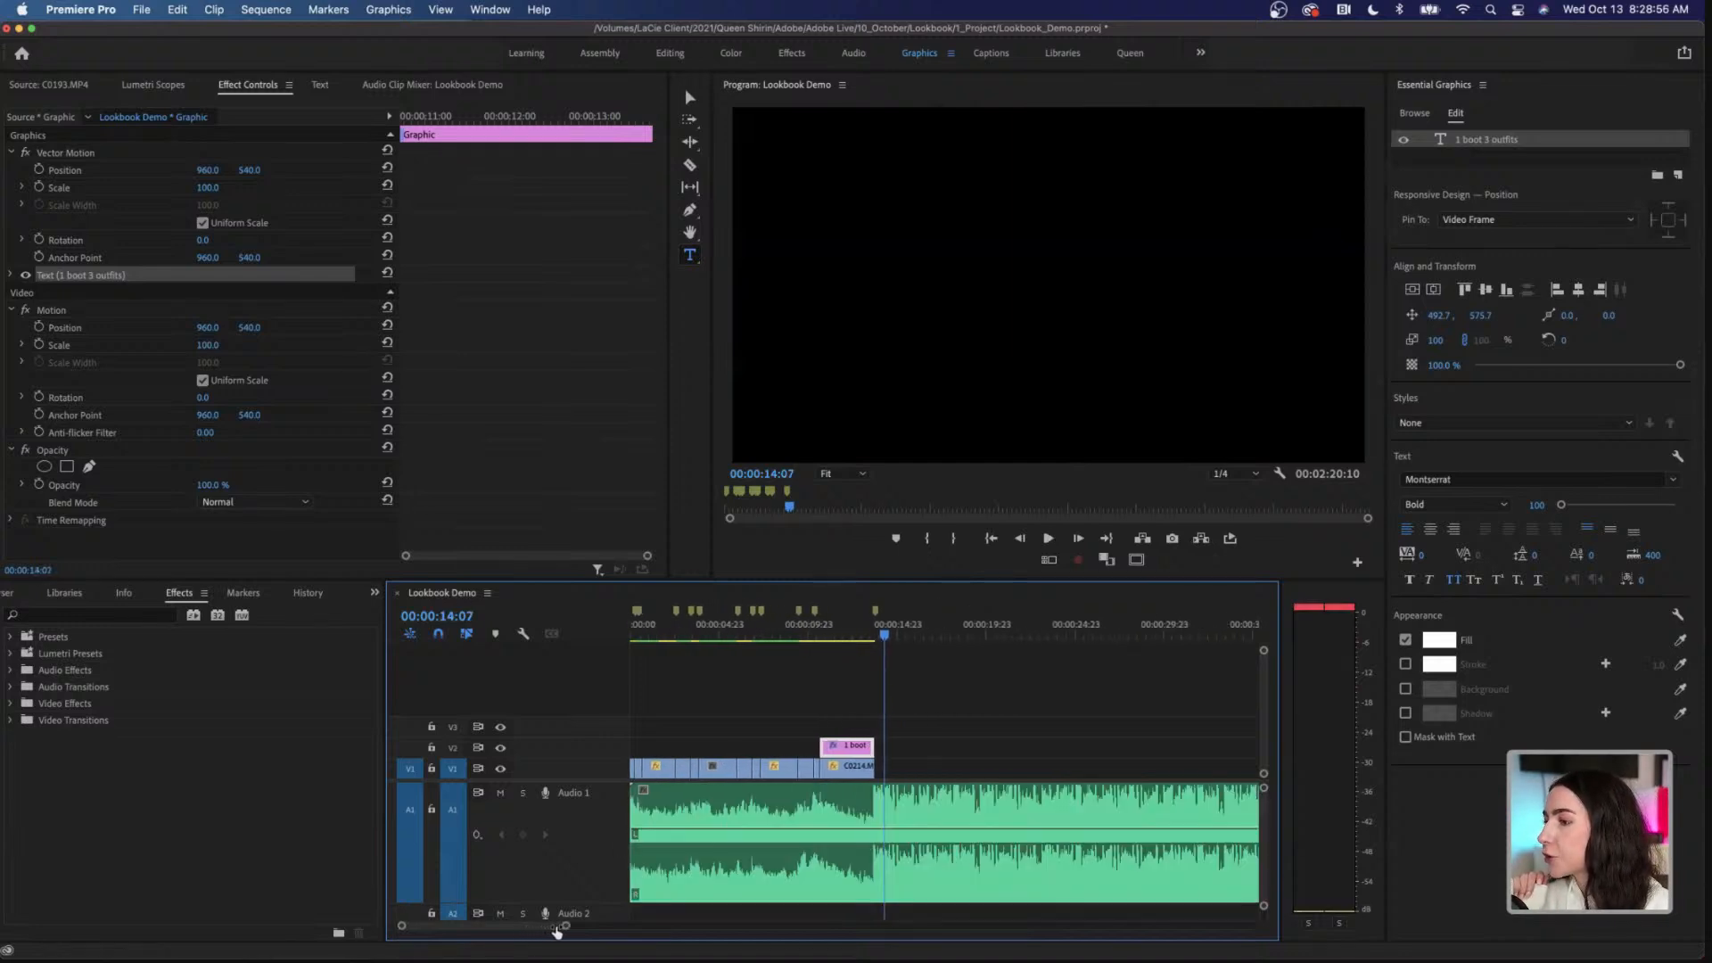
click(896, 751)
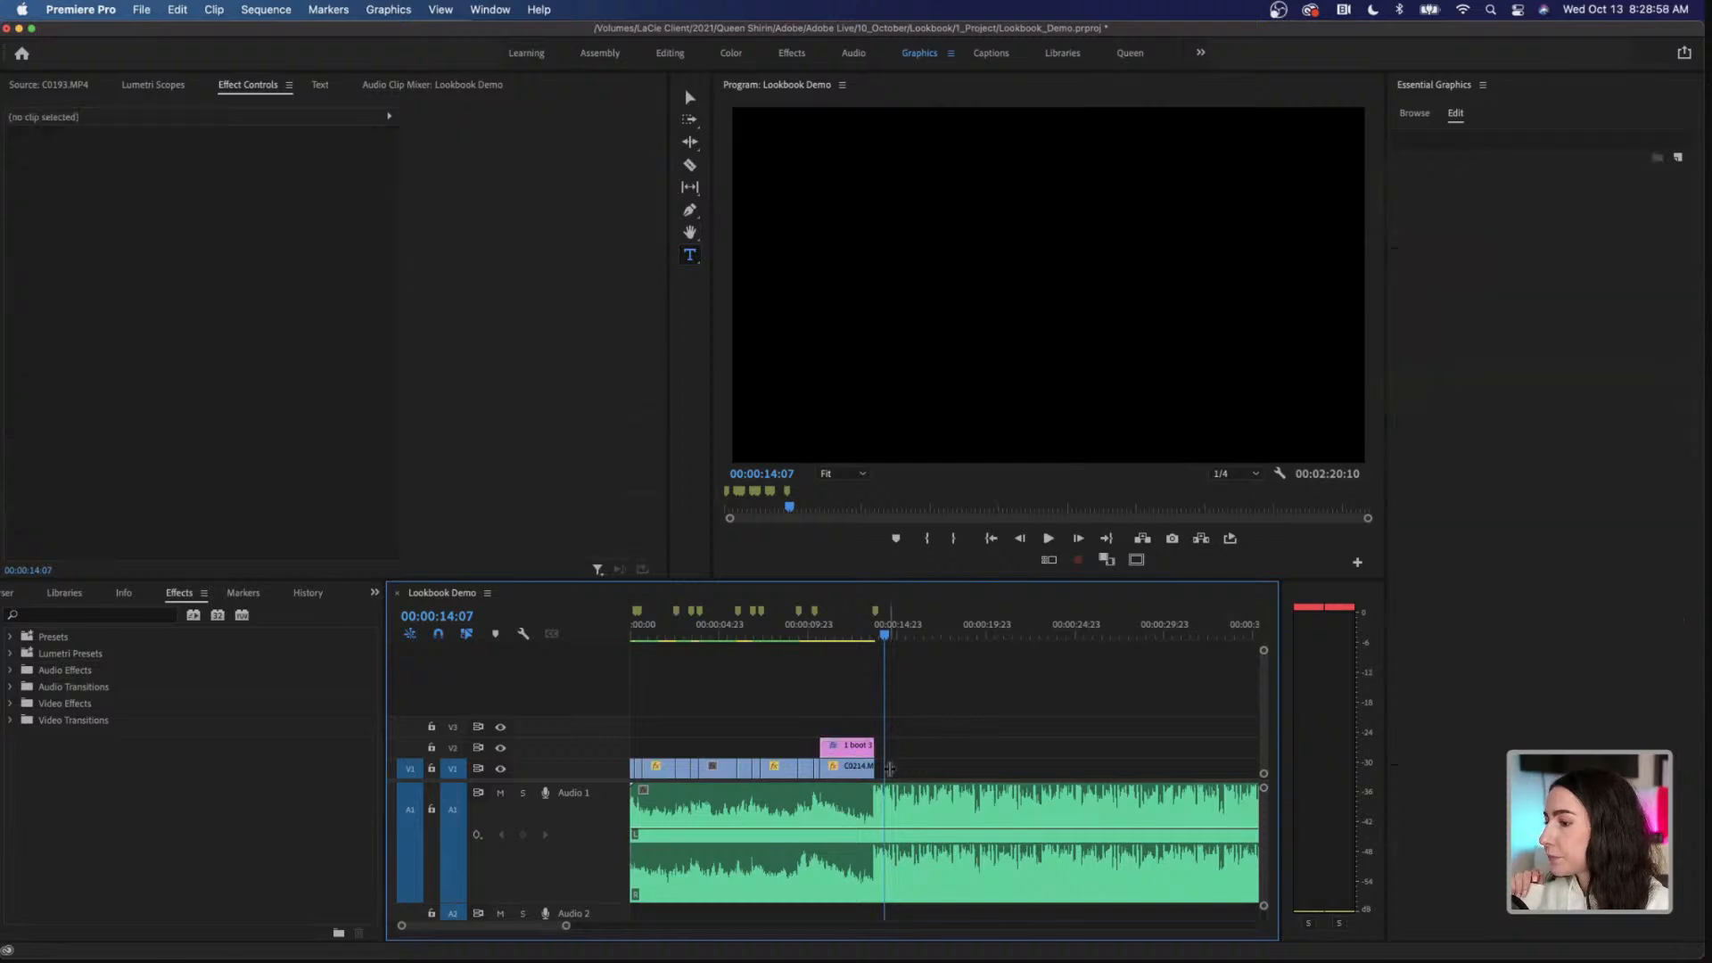
click(409, 59)
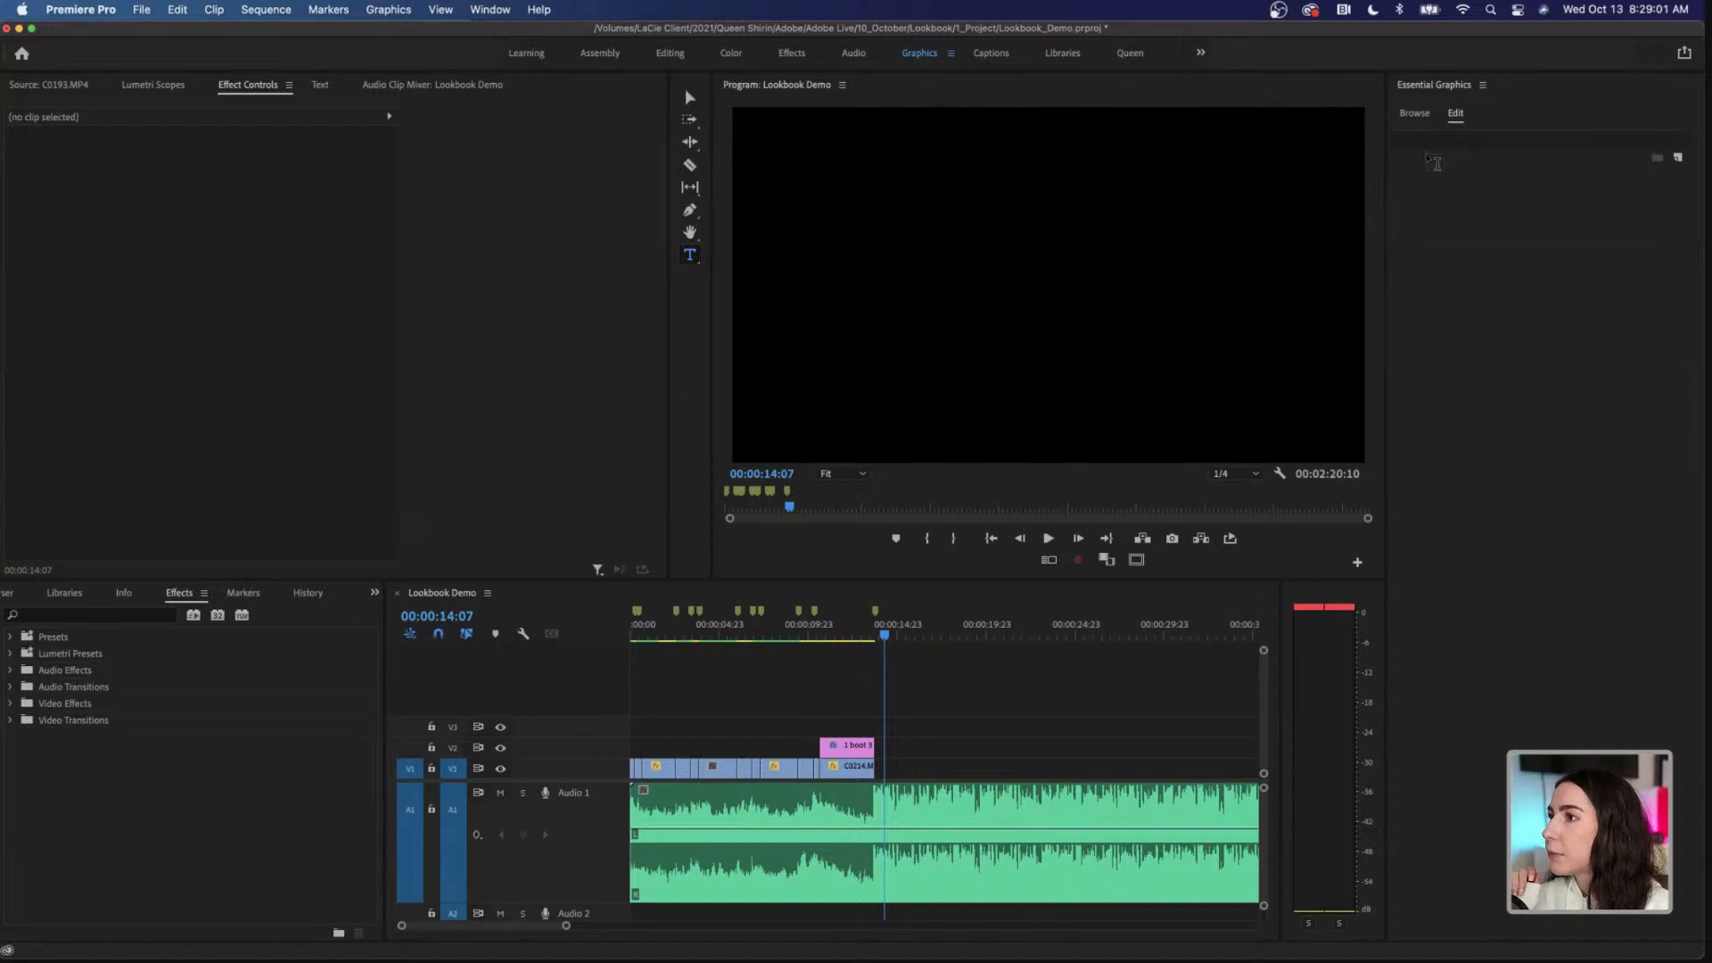
click(1131, 54)
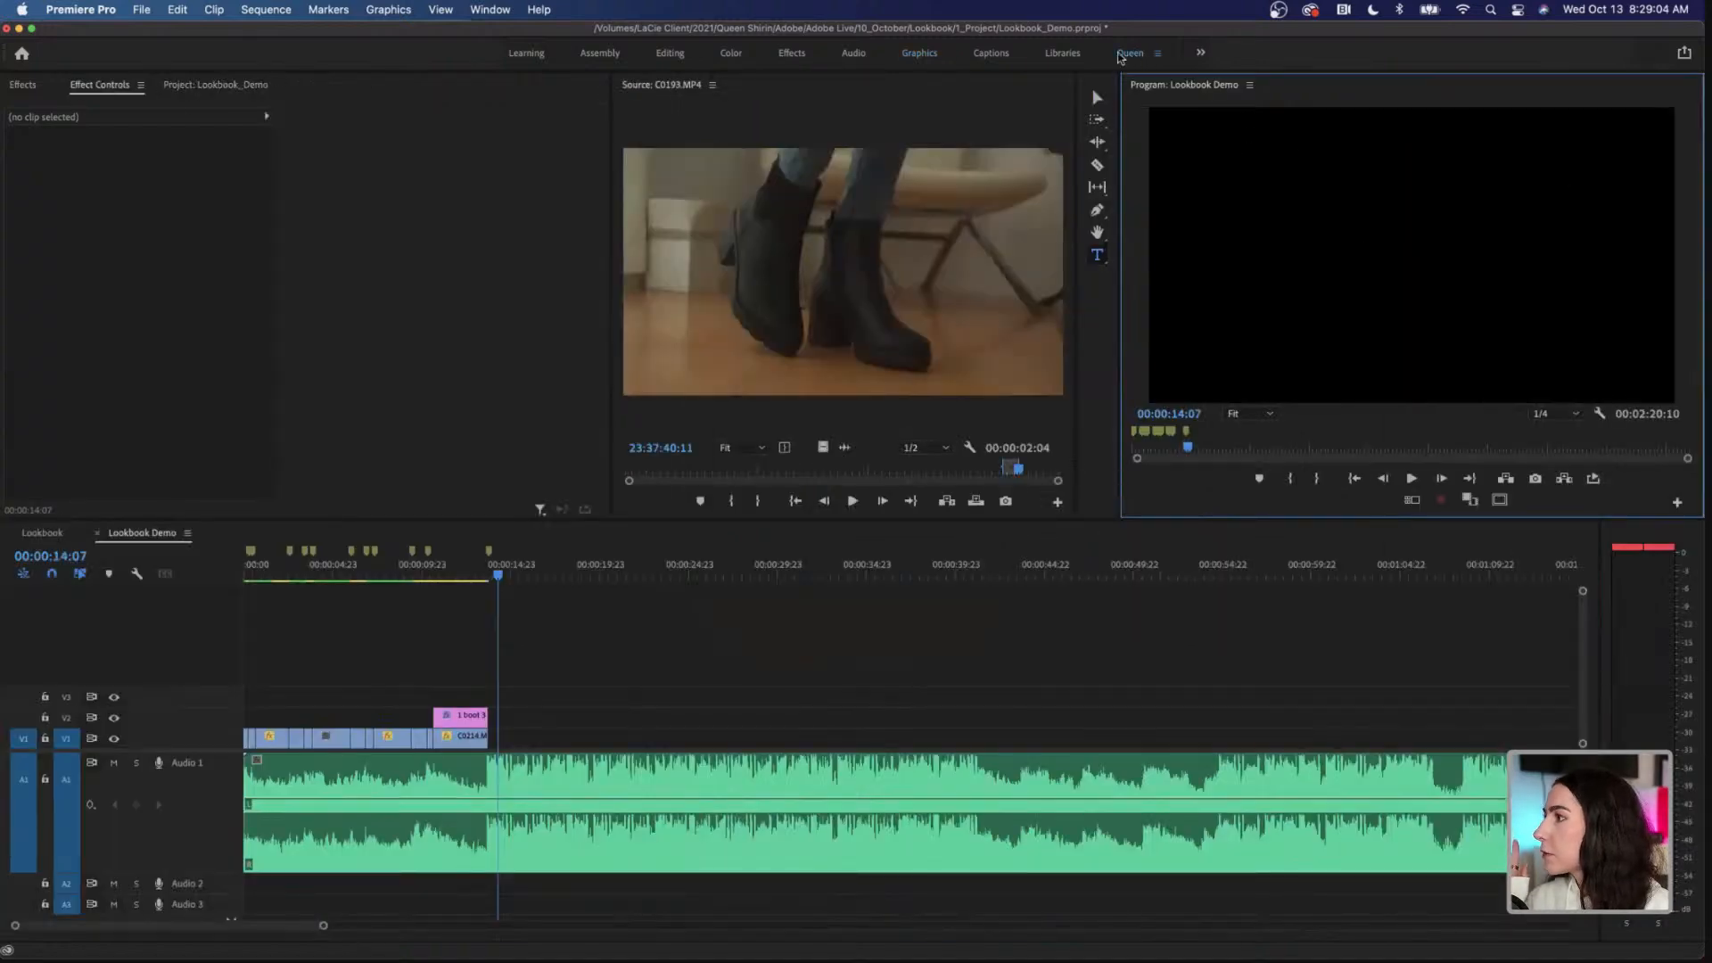
click(218, 86)
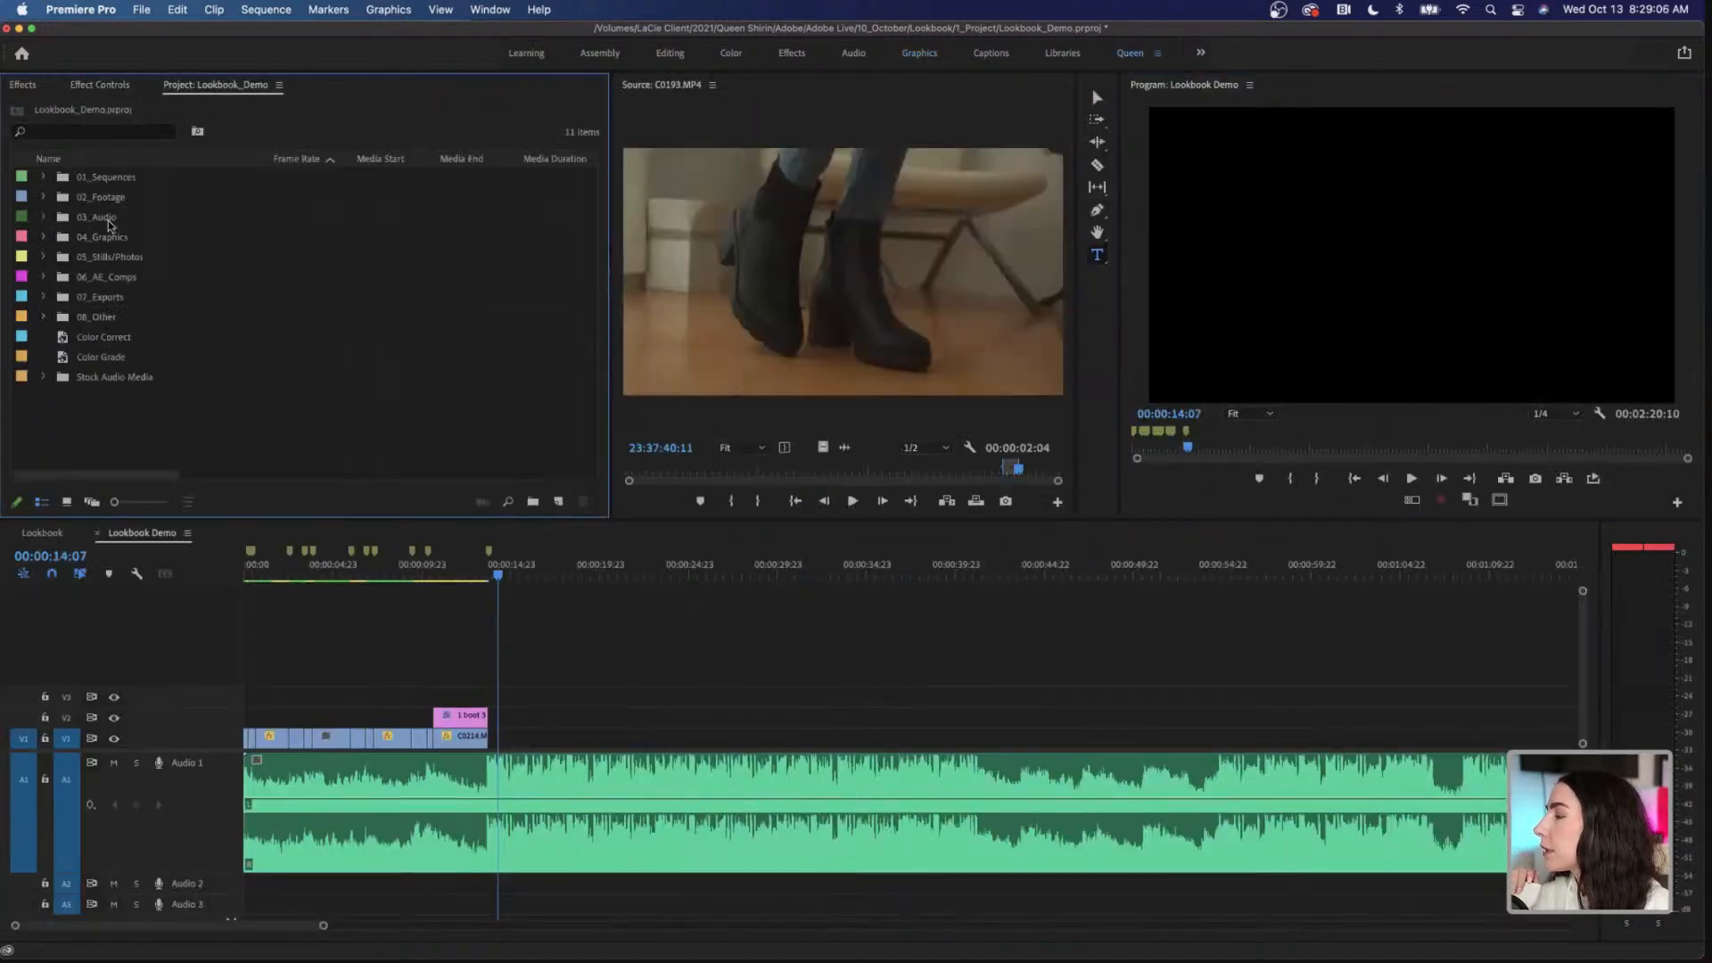
click(42, 198)
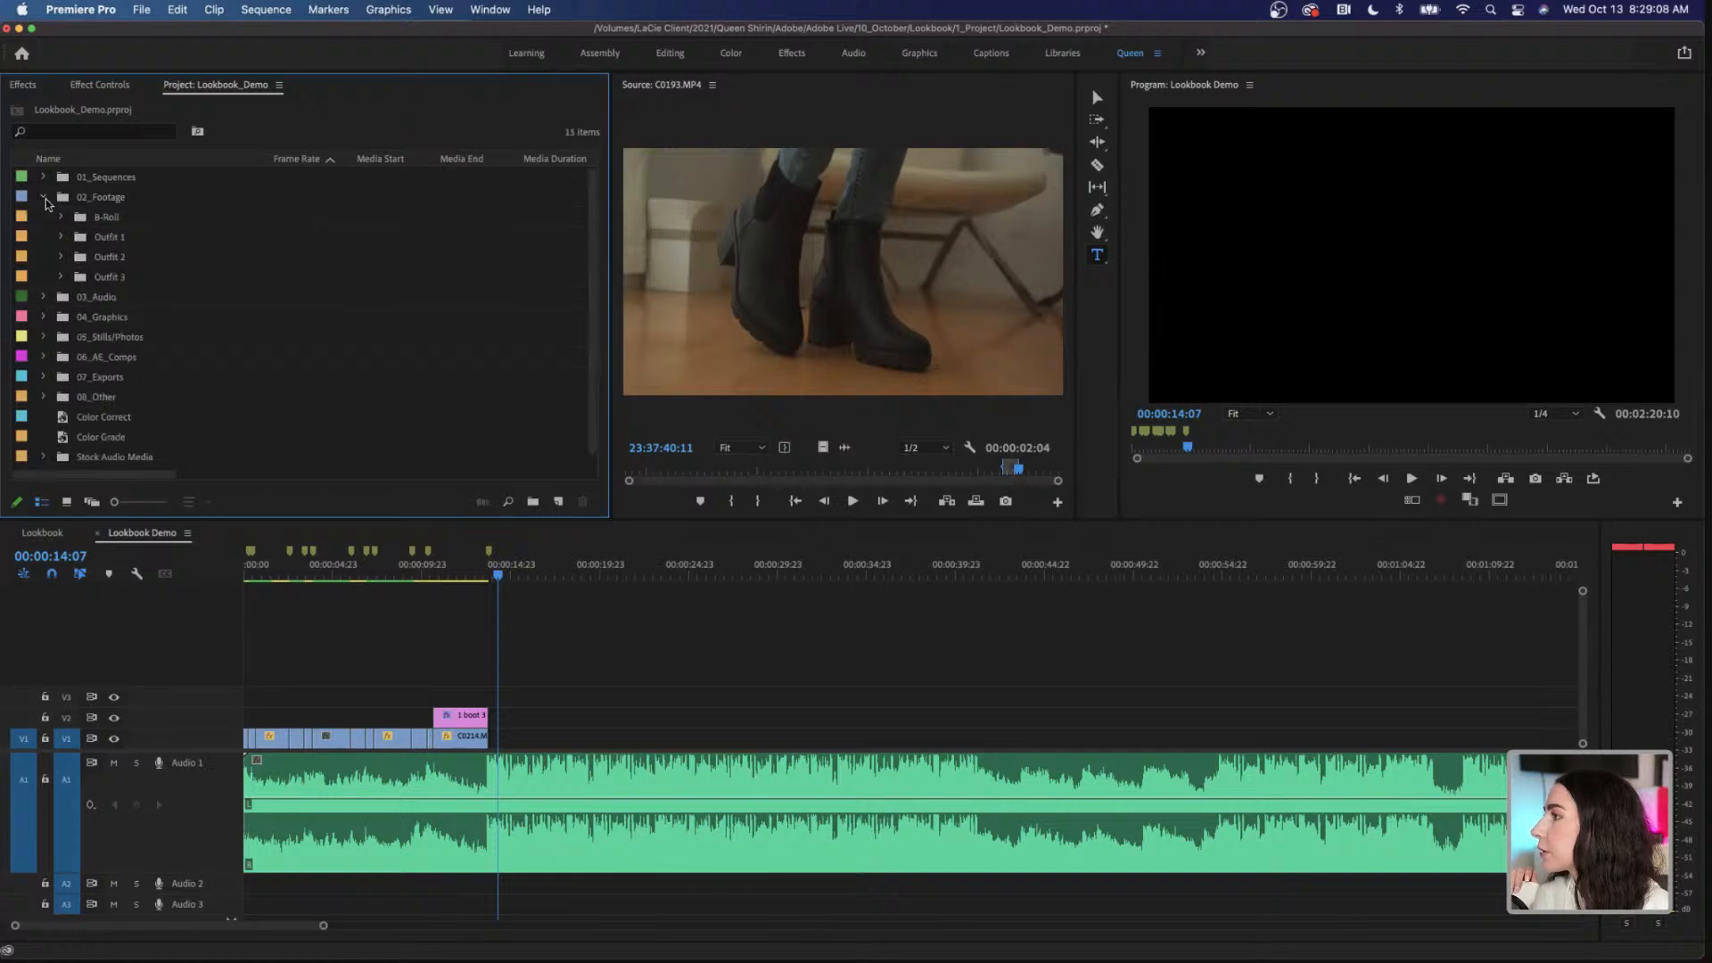
click(60, 237)
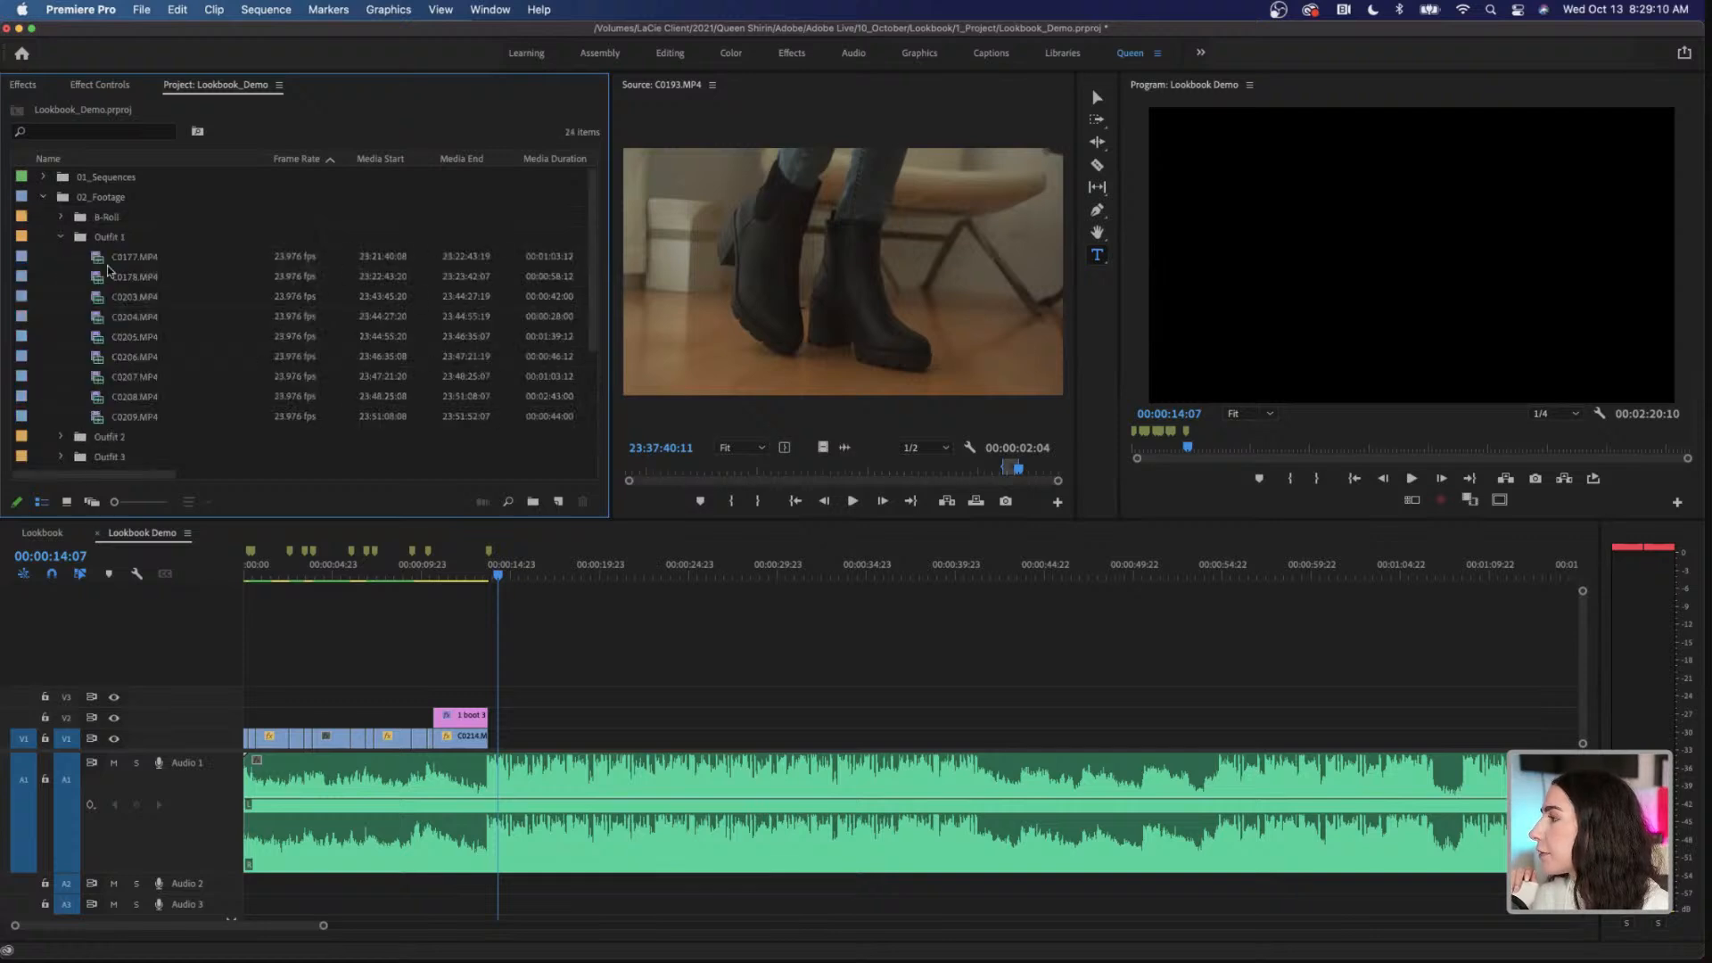
Step: Look through the Outfit 1 clips and place the marked section of C0208.MP4, video only, on V1 directly after C0214.MP4
double_click(147, 258)
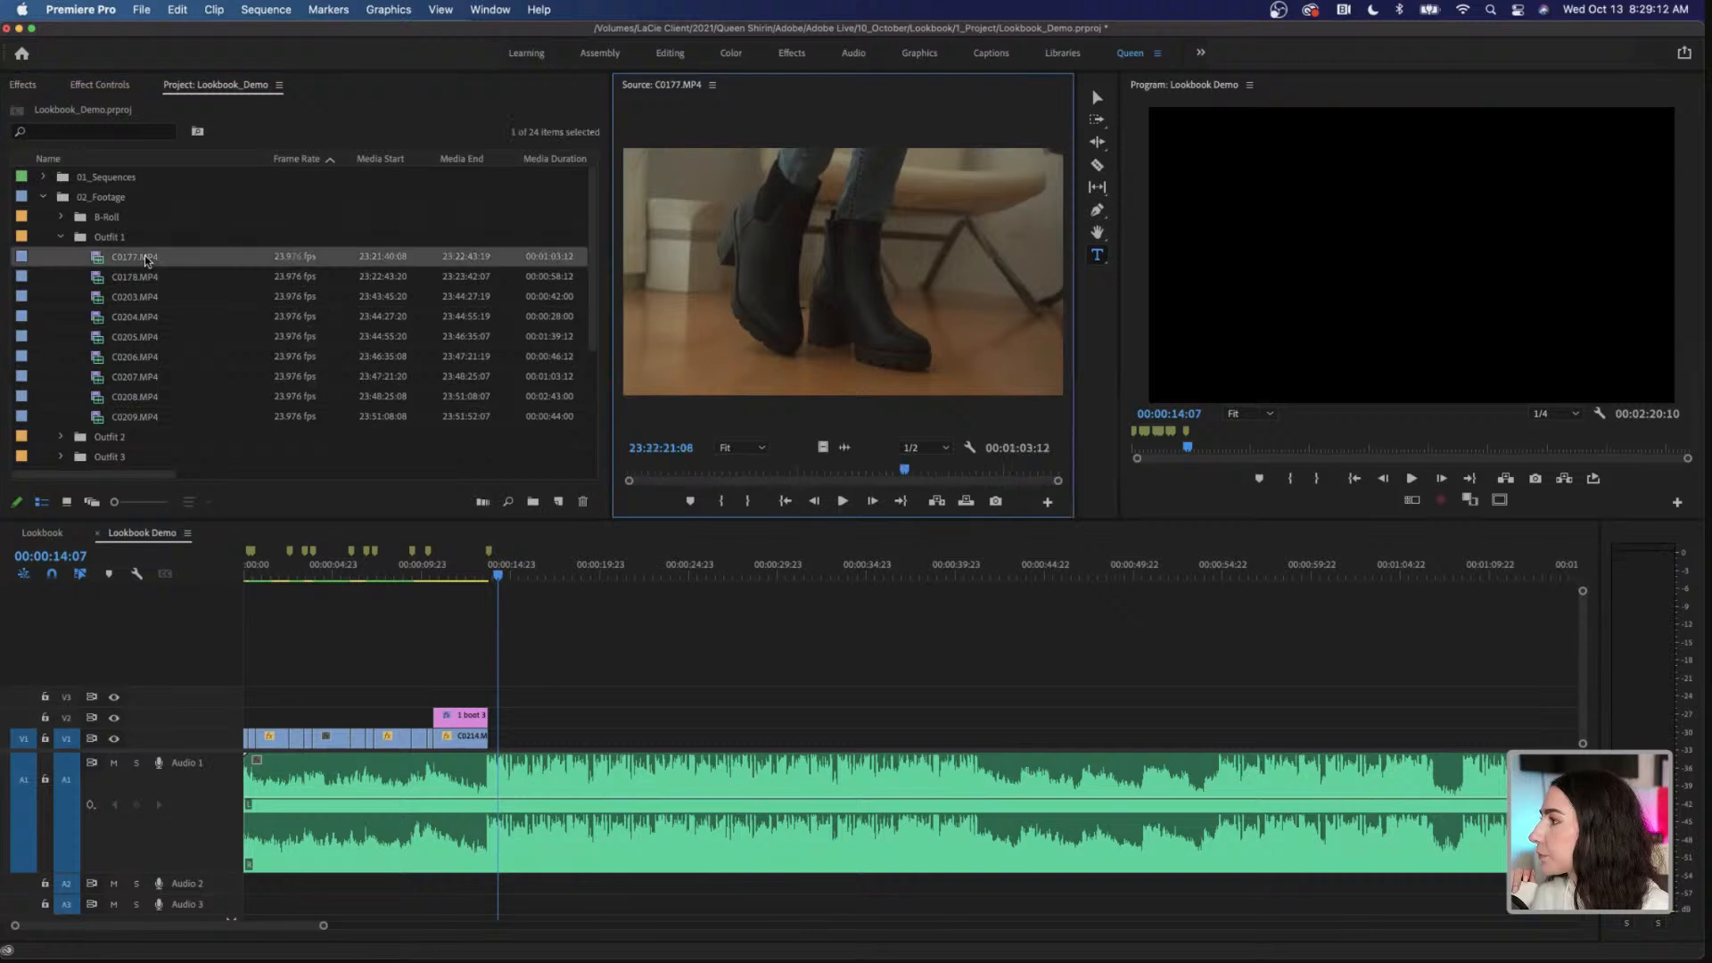
double_click(150, 278)
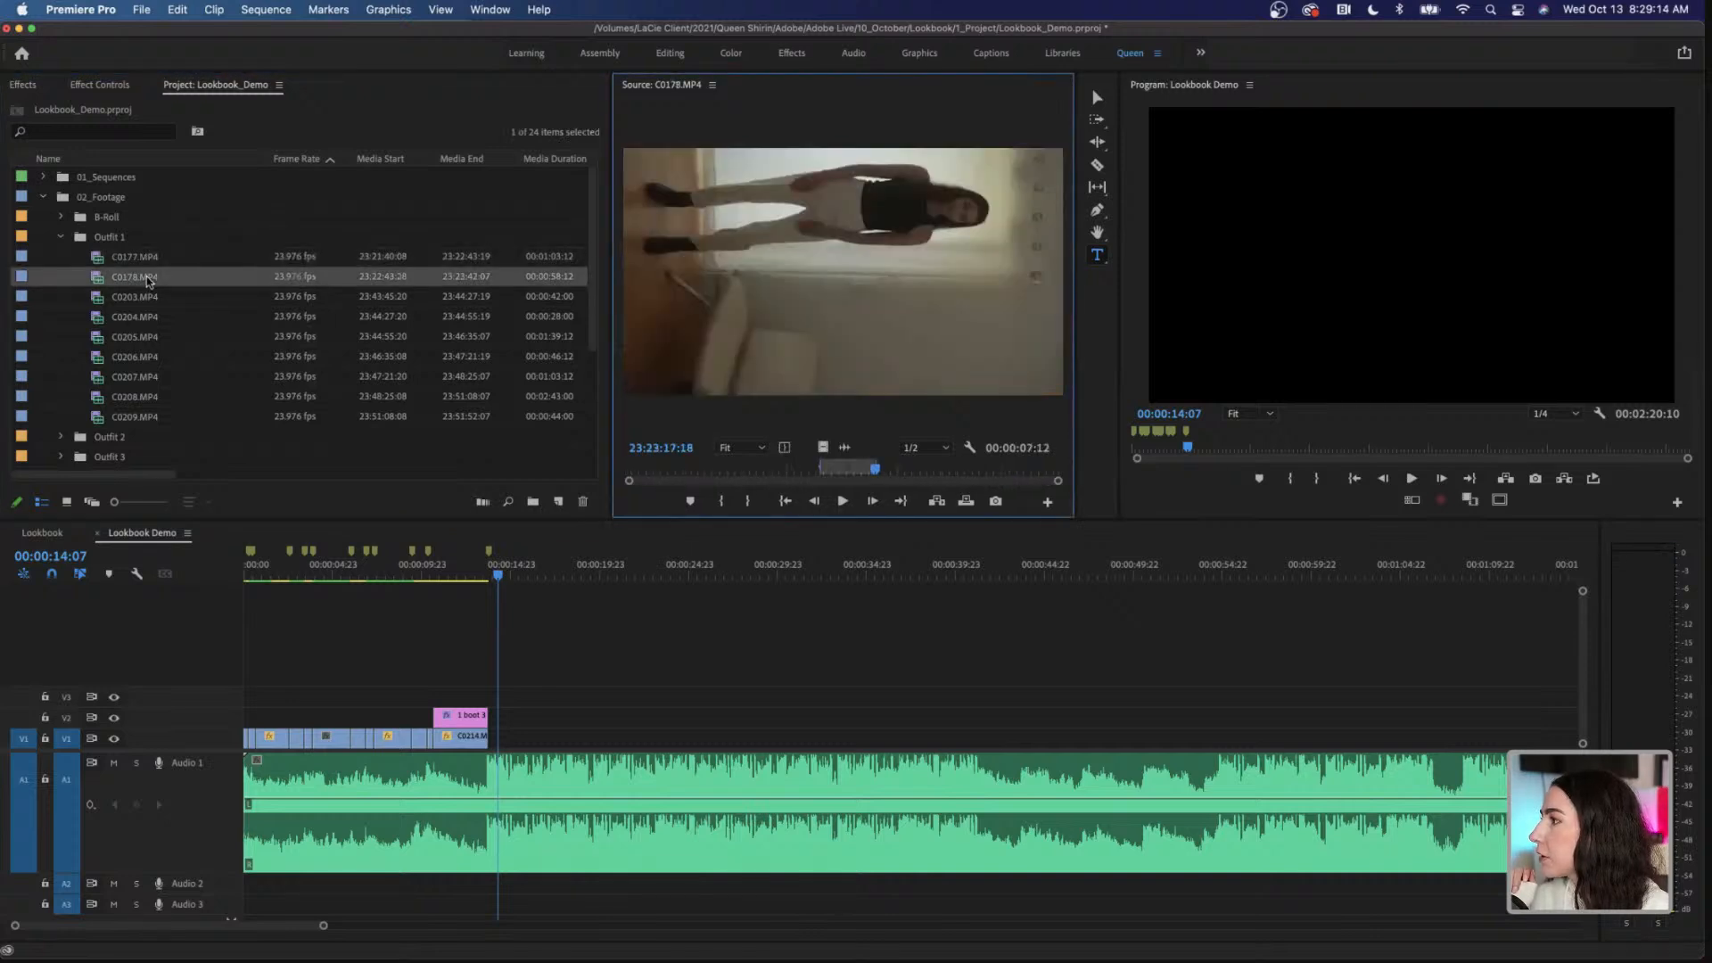
double_click(161, 397)
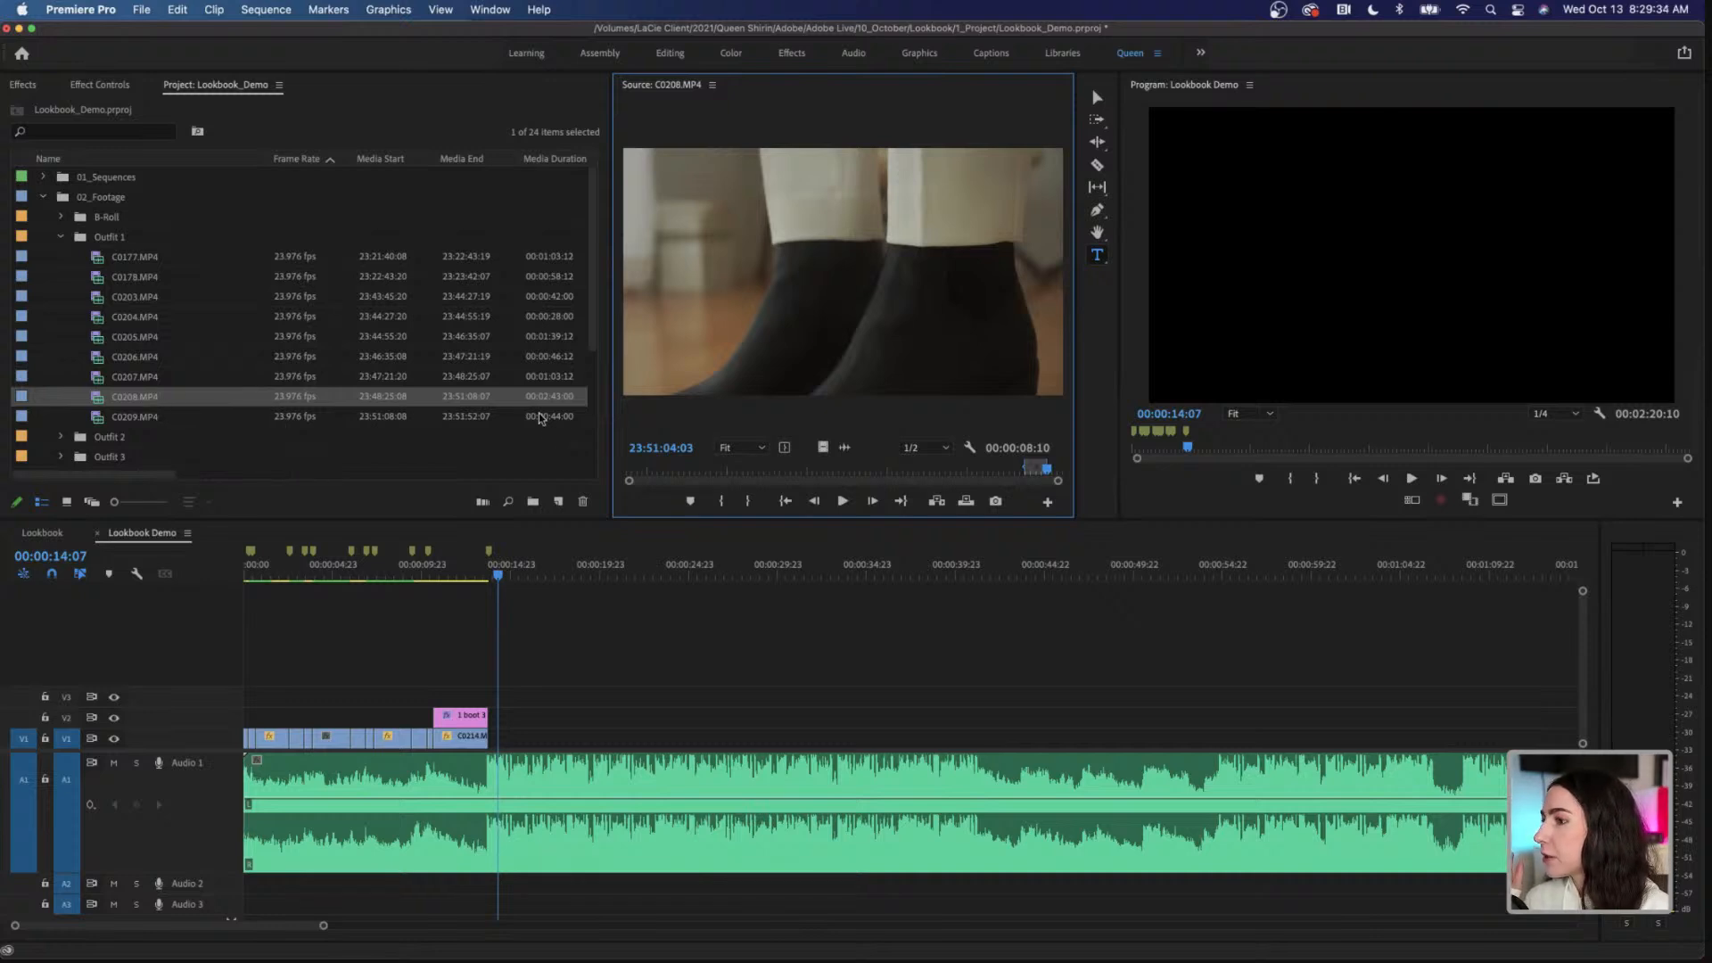
drag(825, 453, 501, 749)
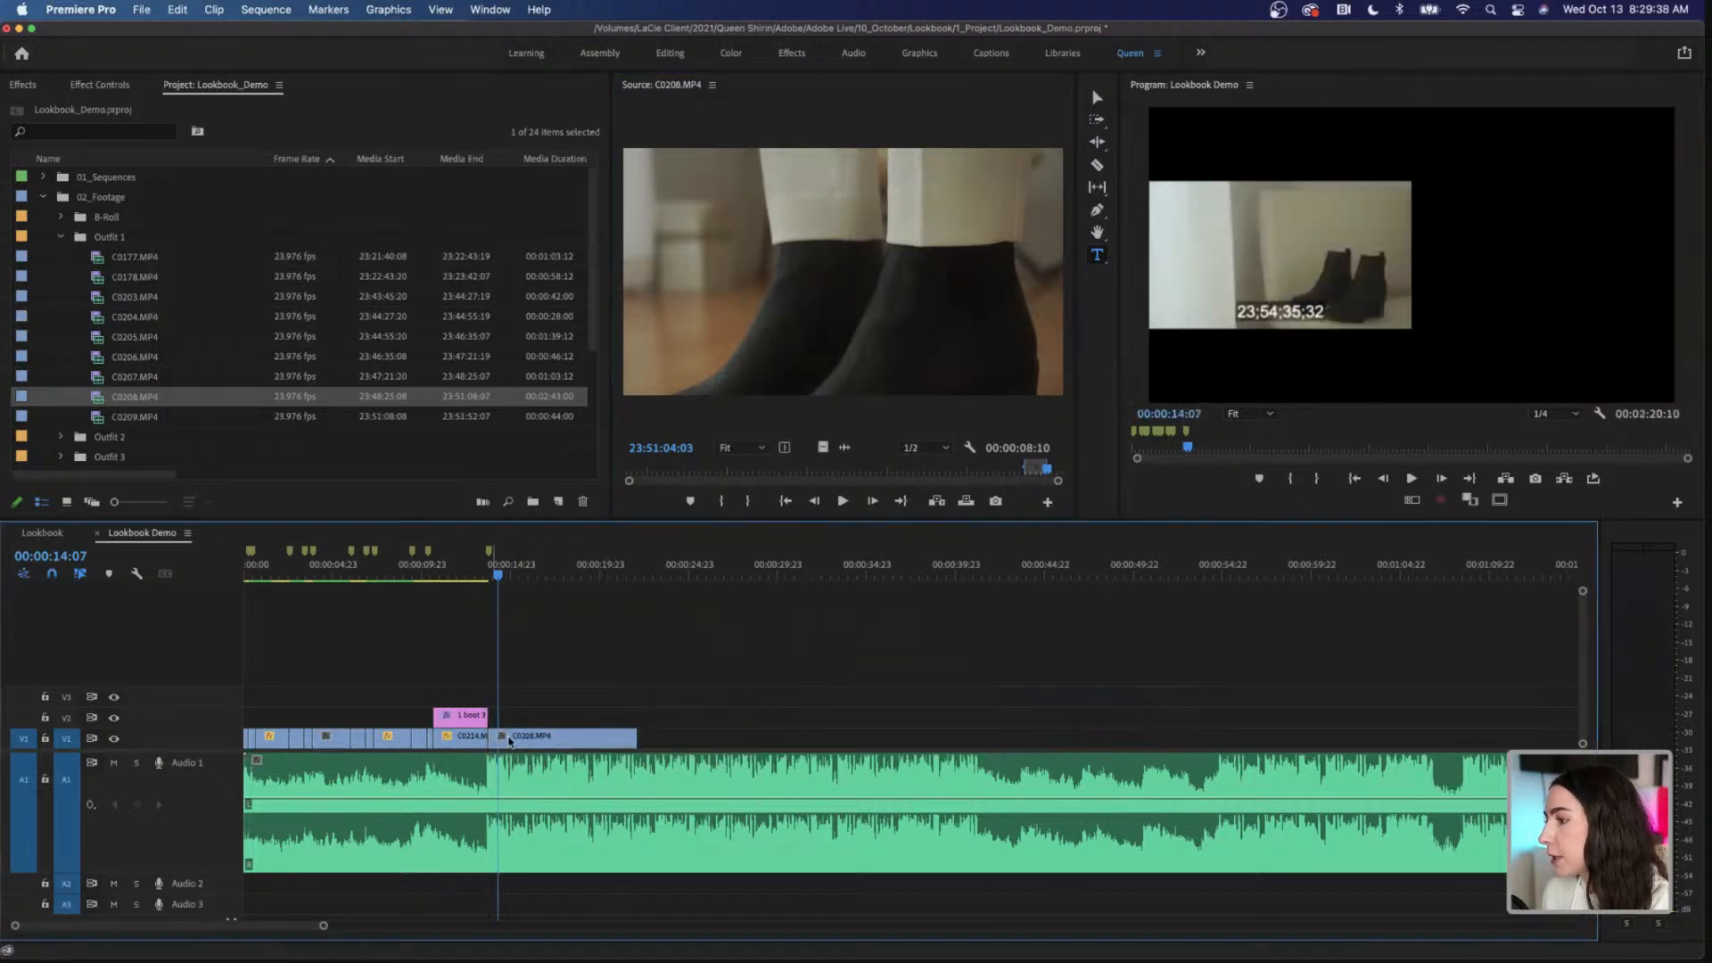
Step: Set the scale of C0208.MP4 in the sequence to 50
click(551, 738)
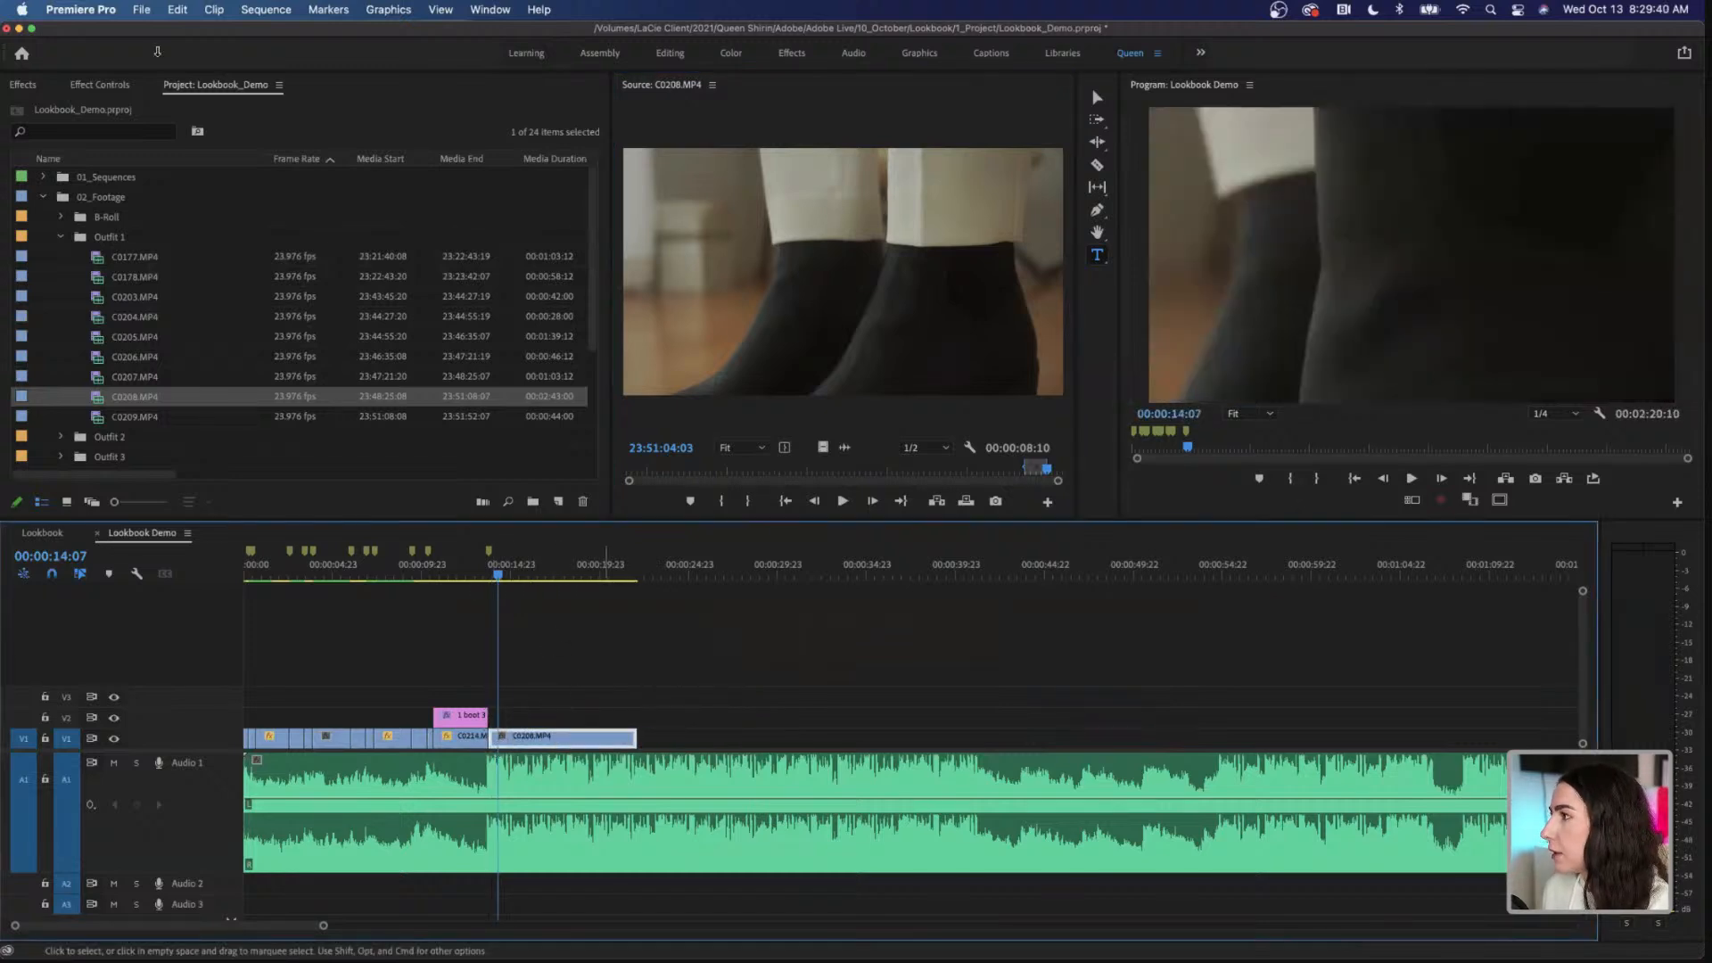
click(100, 84)
click(148, 187)
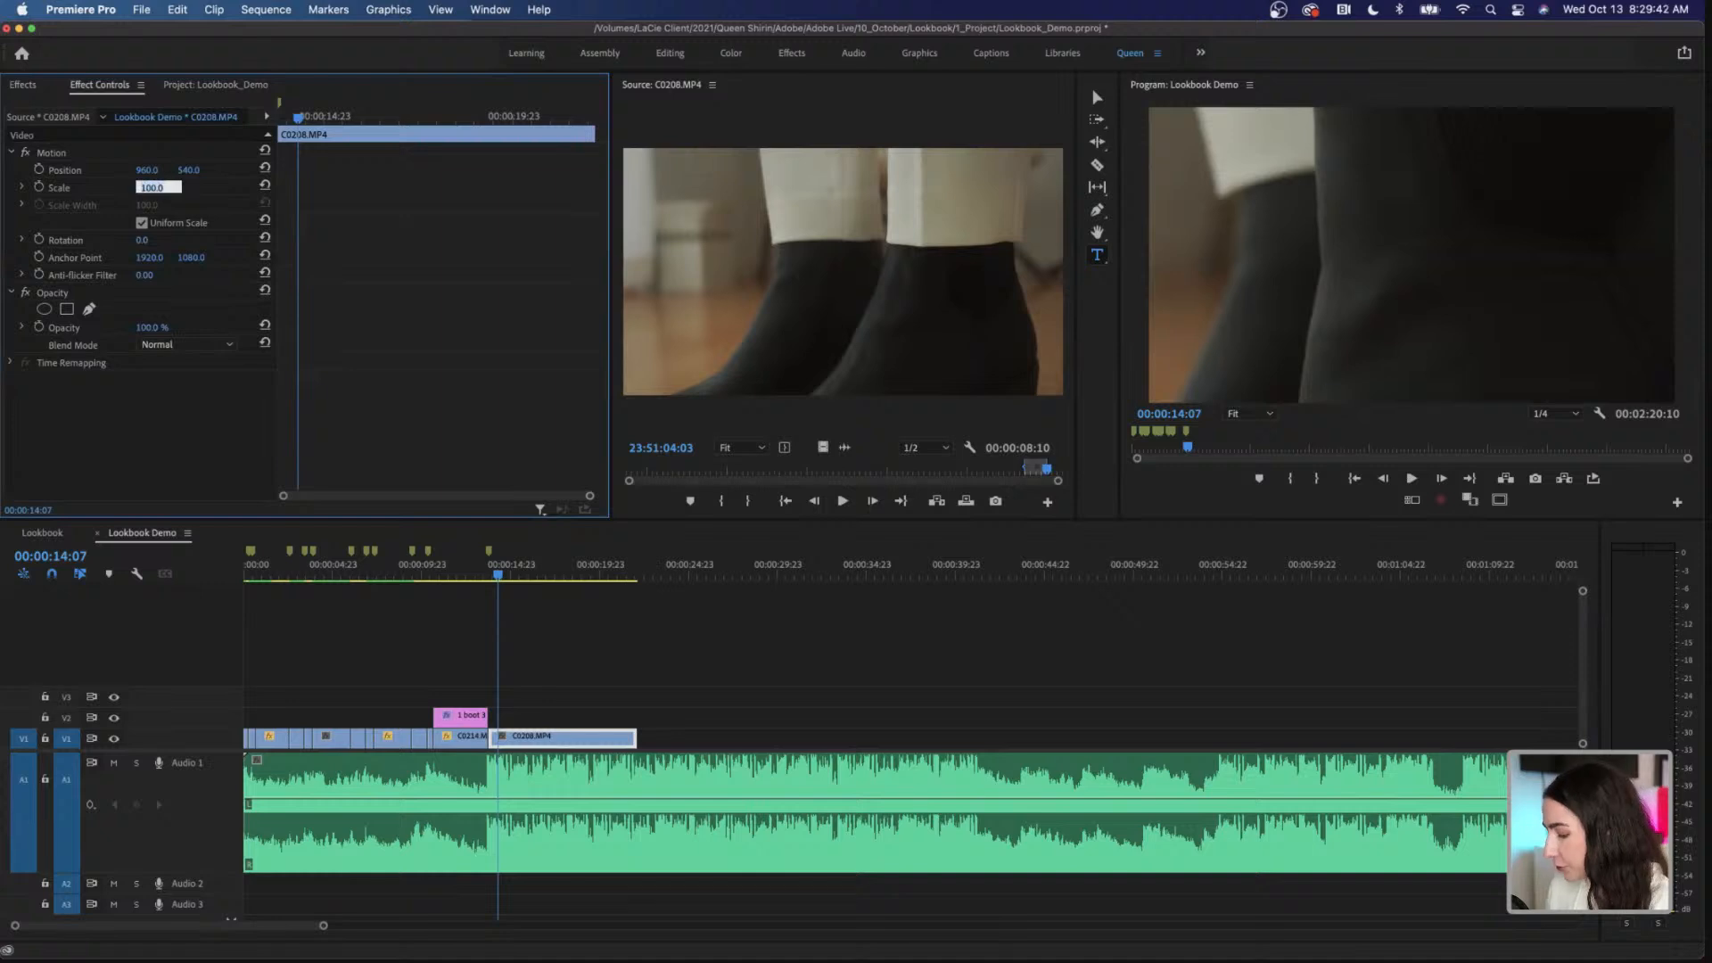
text(10)
key(Return)
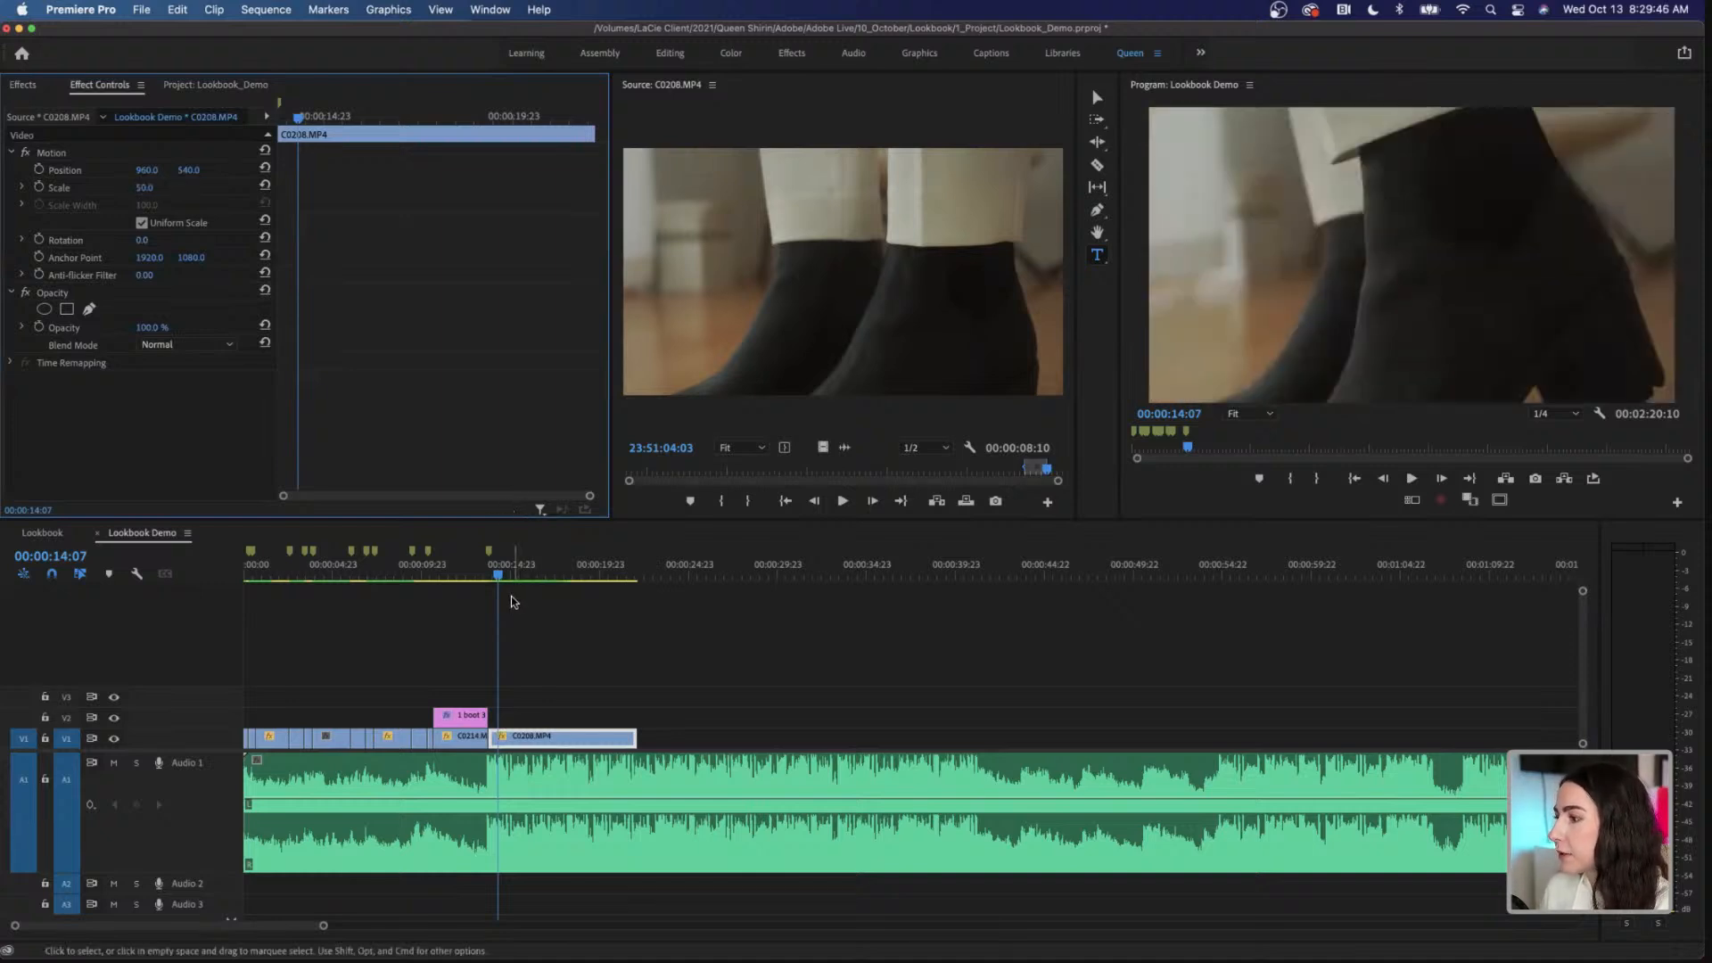
Step: Add a text title reading THE MINIMALIST over C0208.MP4 at 00:00:14:07
click(1502, 138)
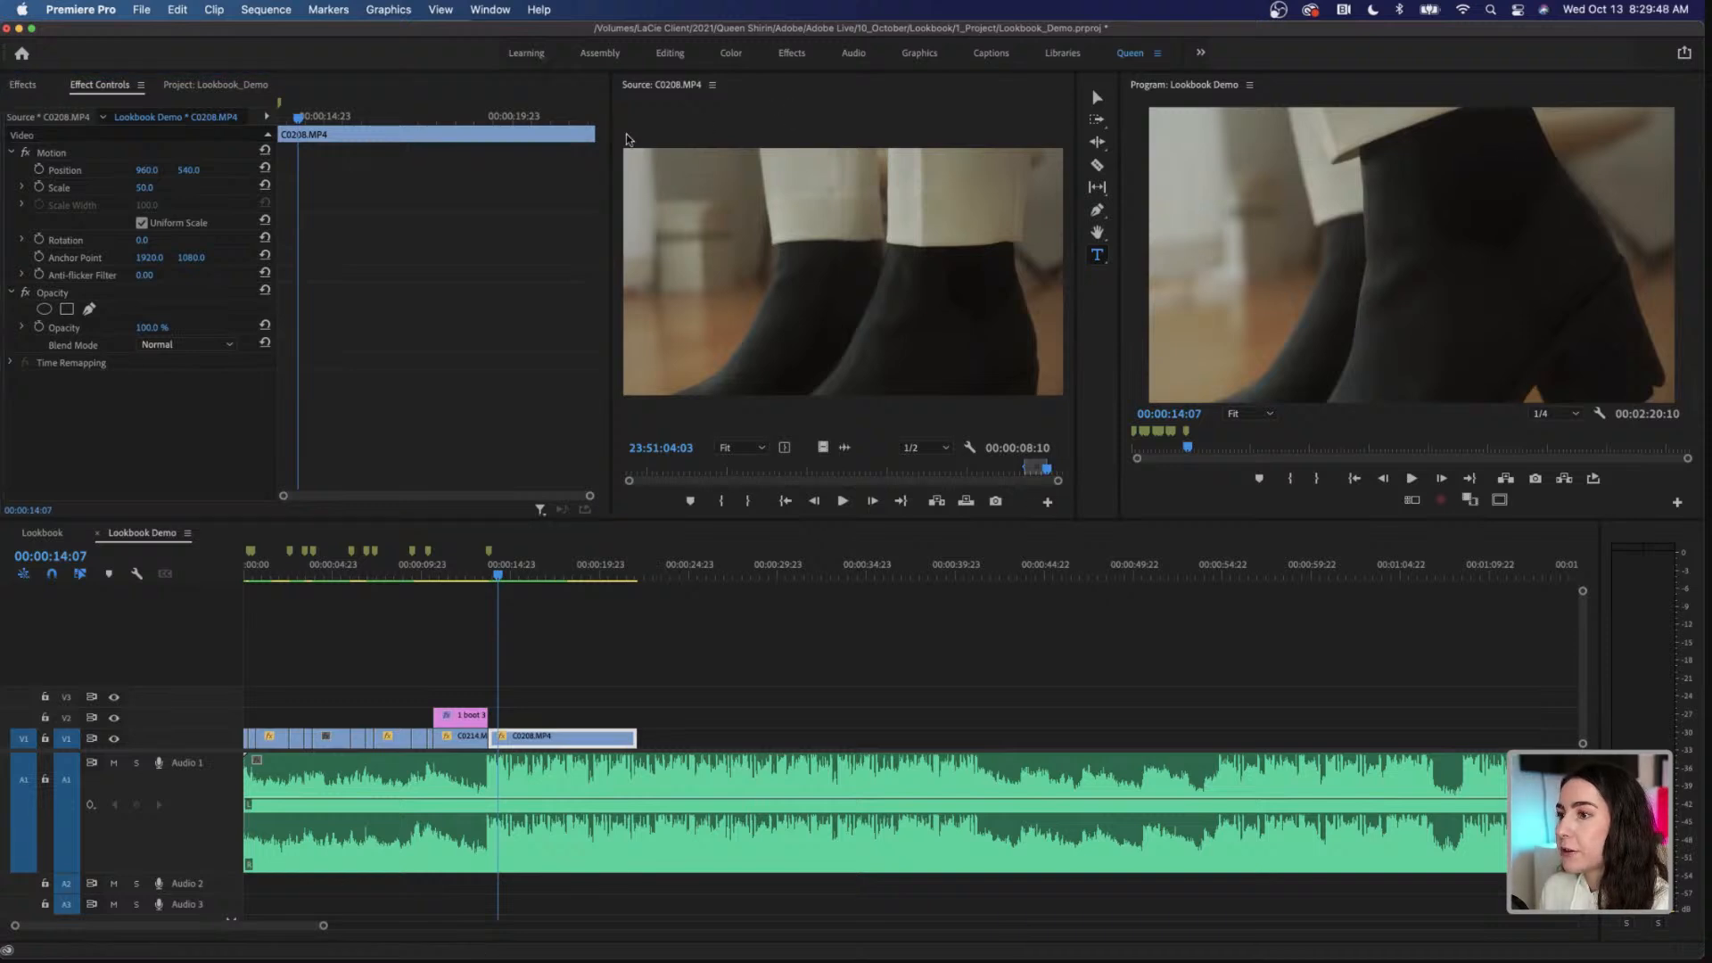
click(1386, 246)
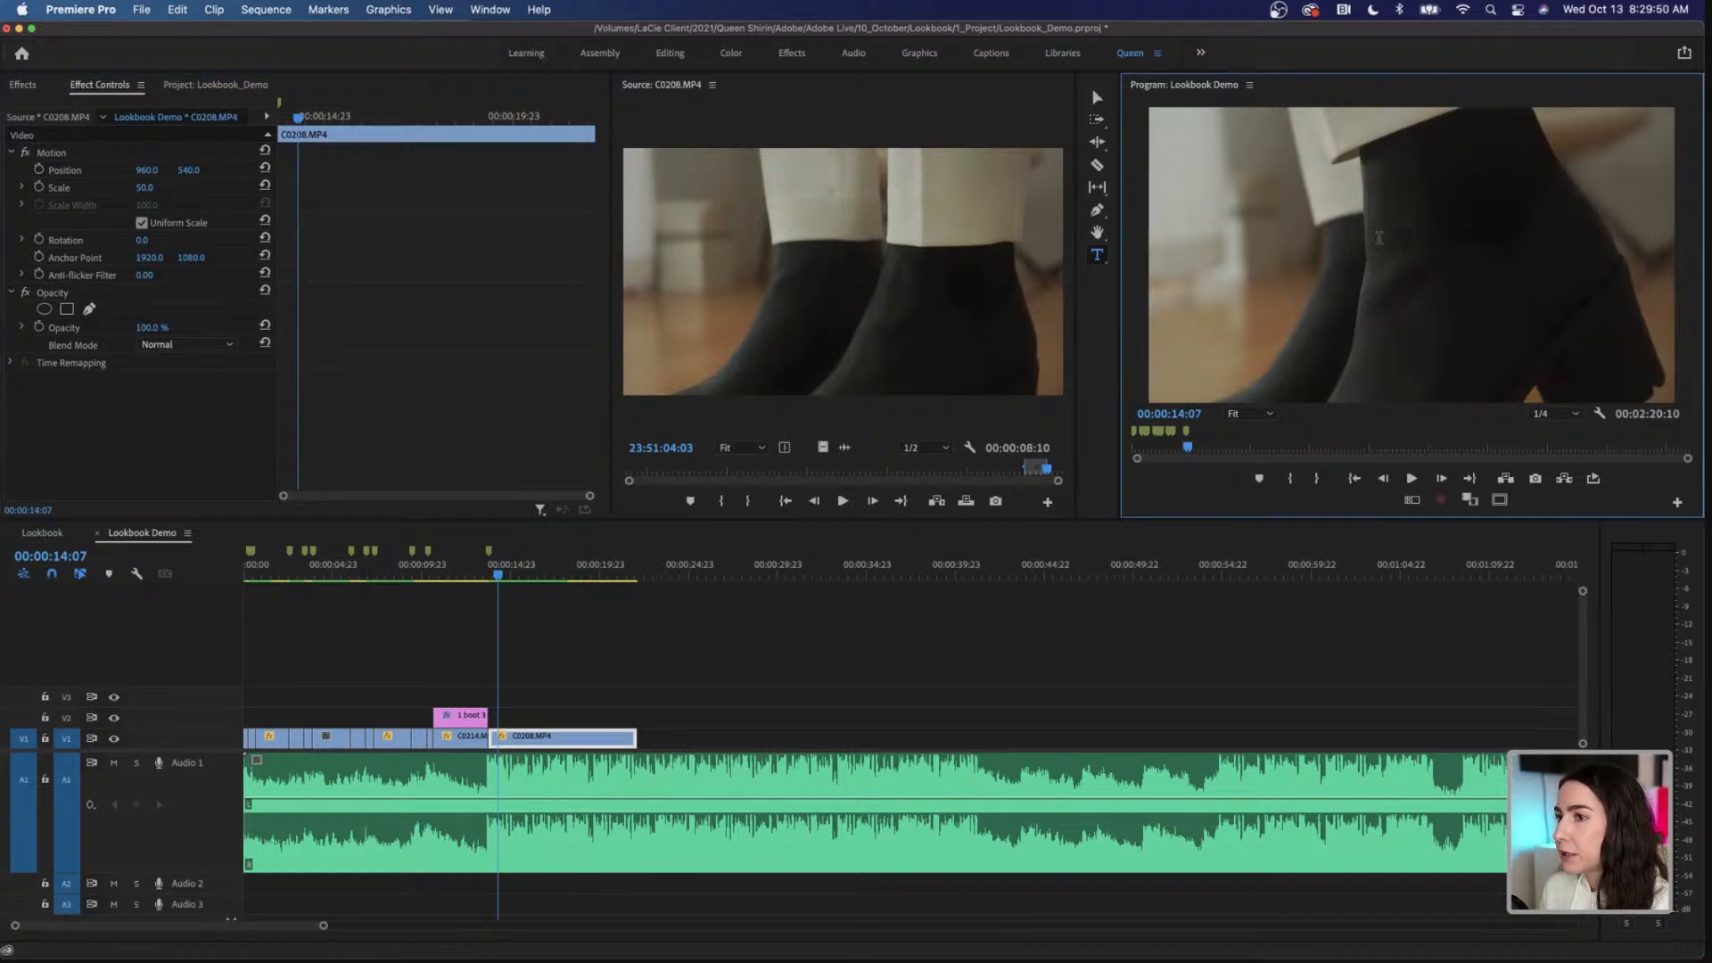
text(THE)
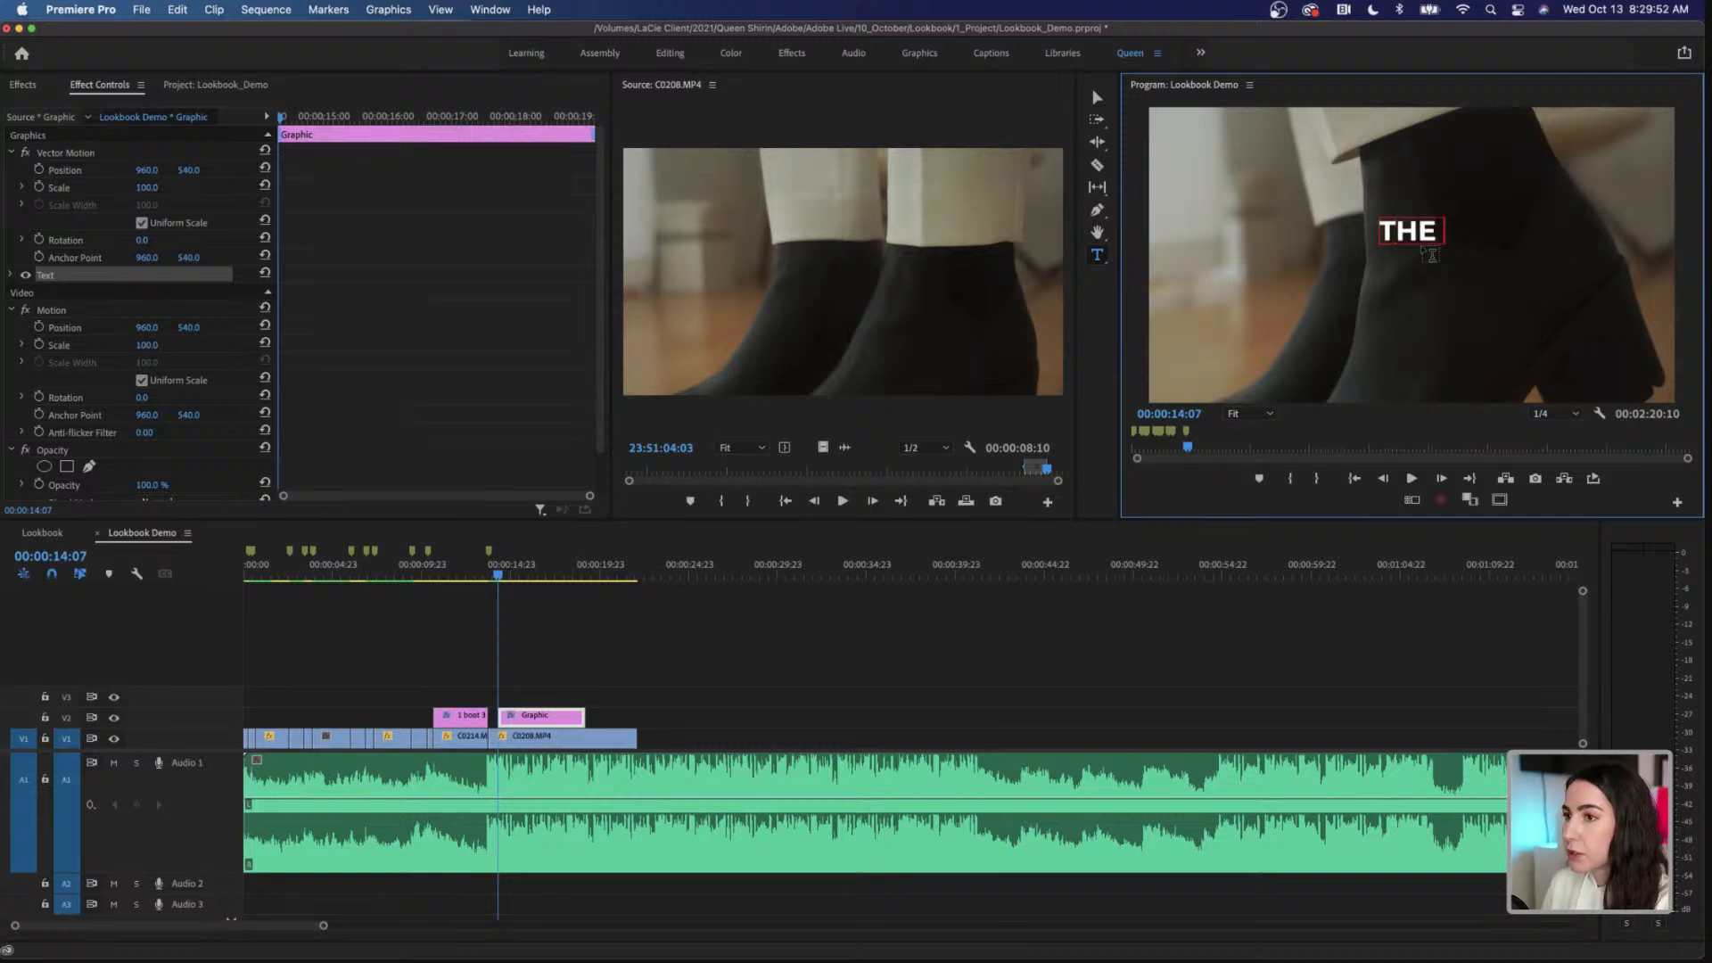
text( MINIMALIST)
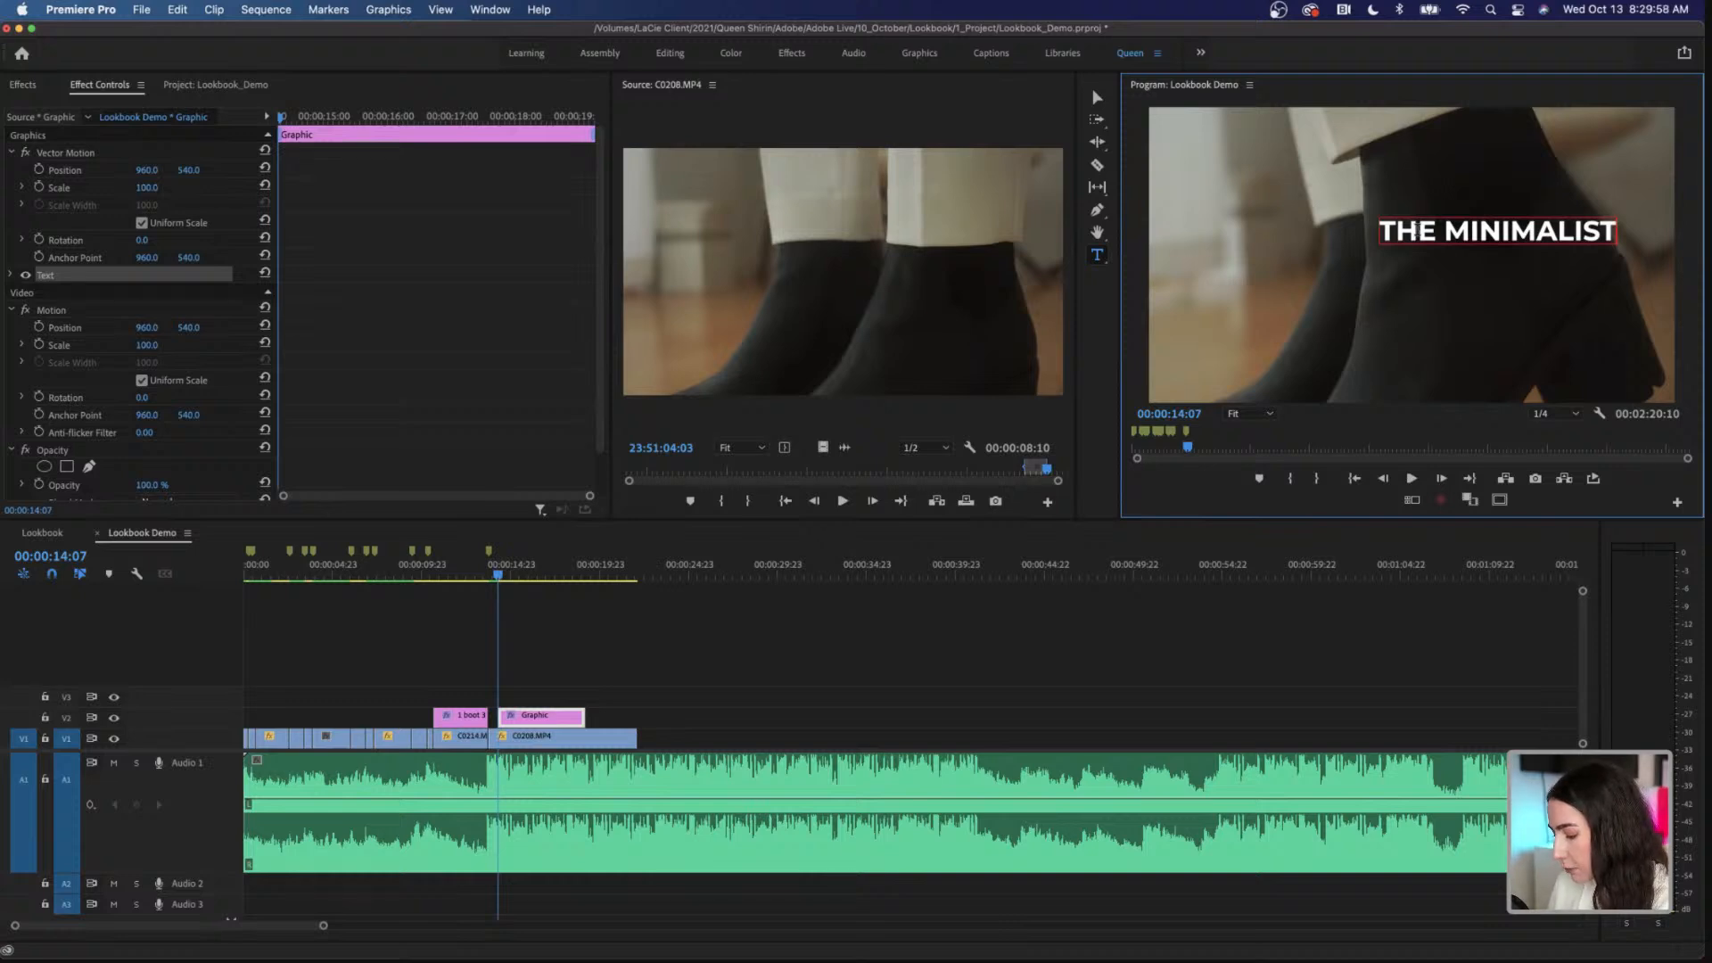
Step: Centre the THE MINIMALIST title vertically and horizontally in the frame and move it on V2 to start with C0208.MP4
triple_click(1414, 230)
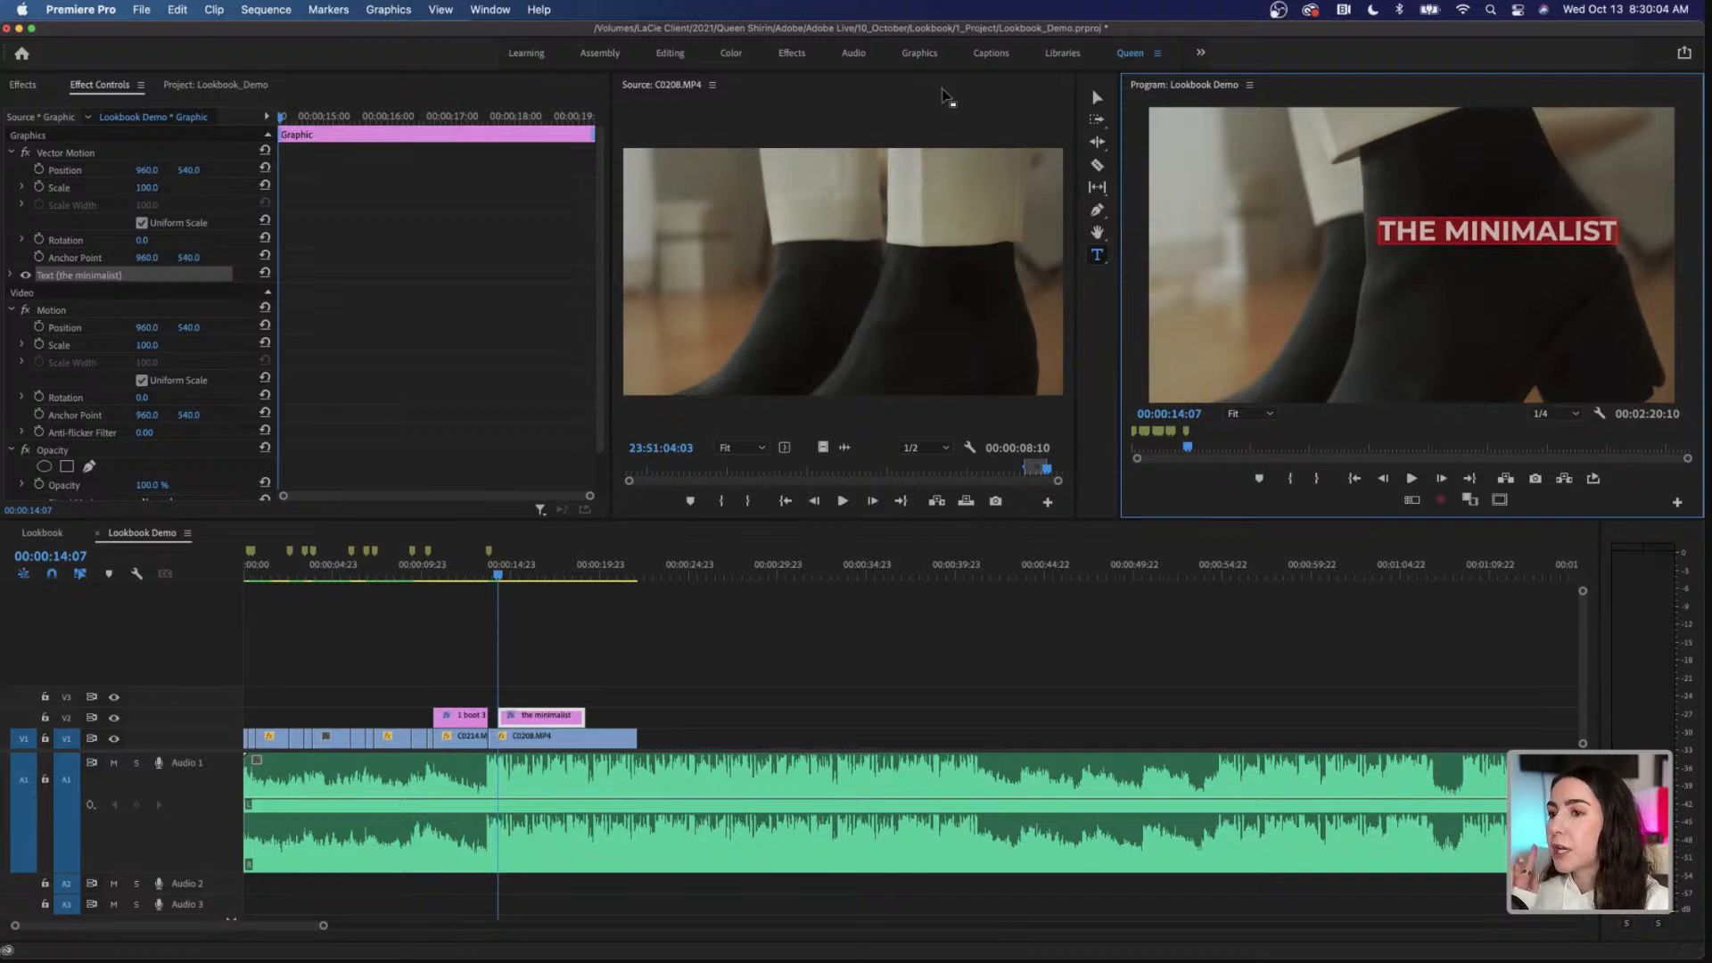
click(919, 54)
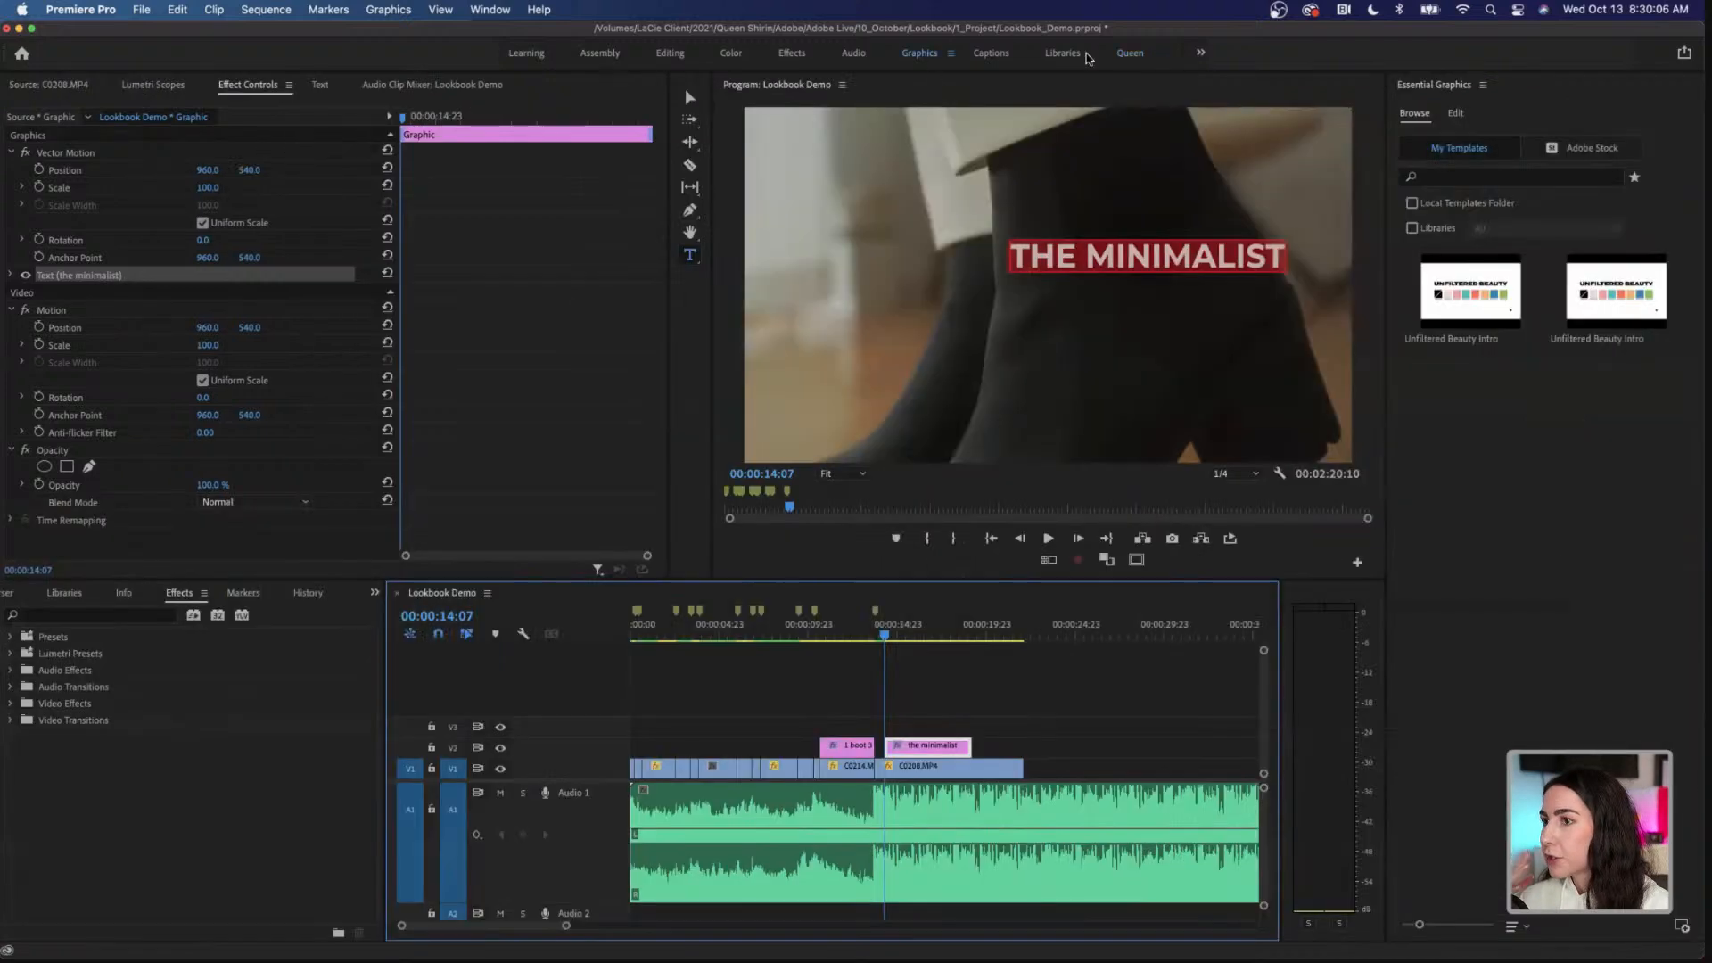
click(1455, 113)
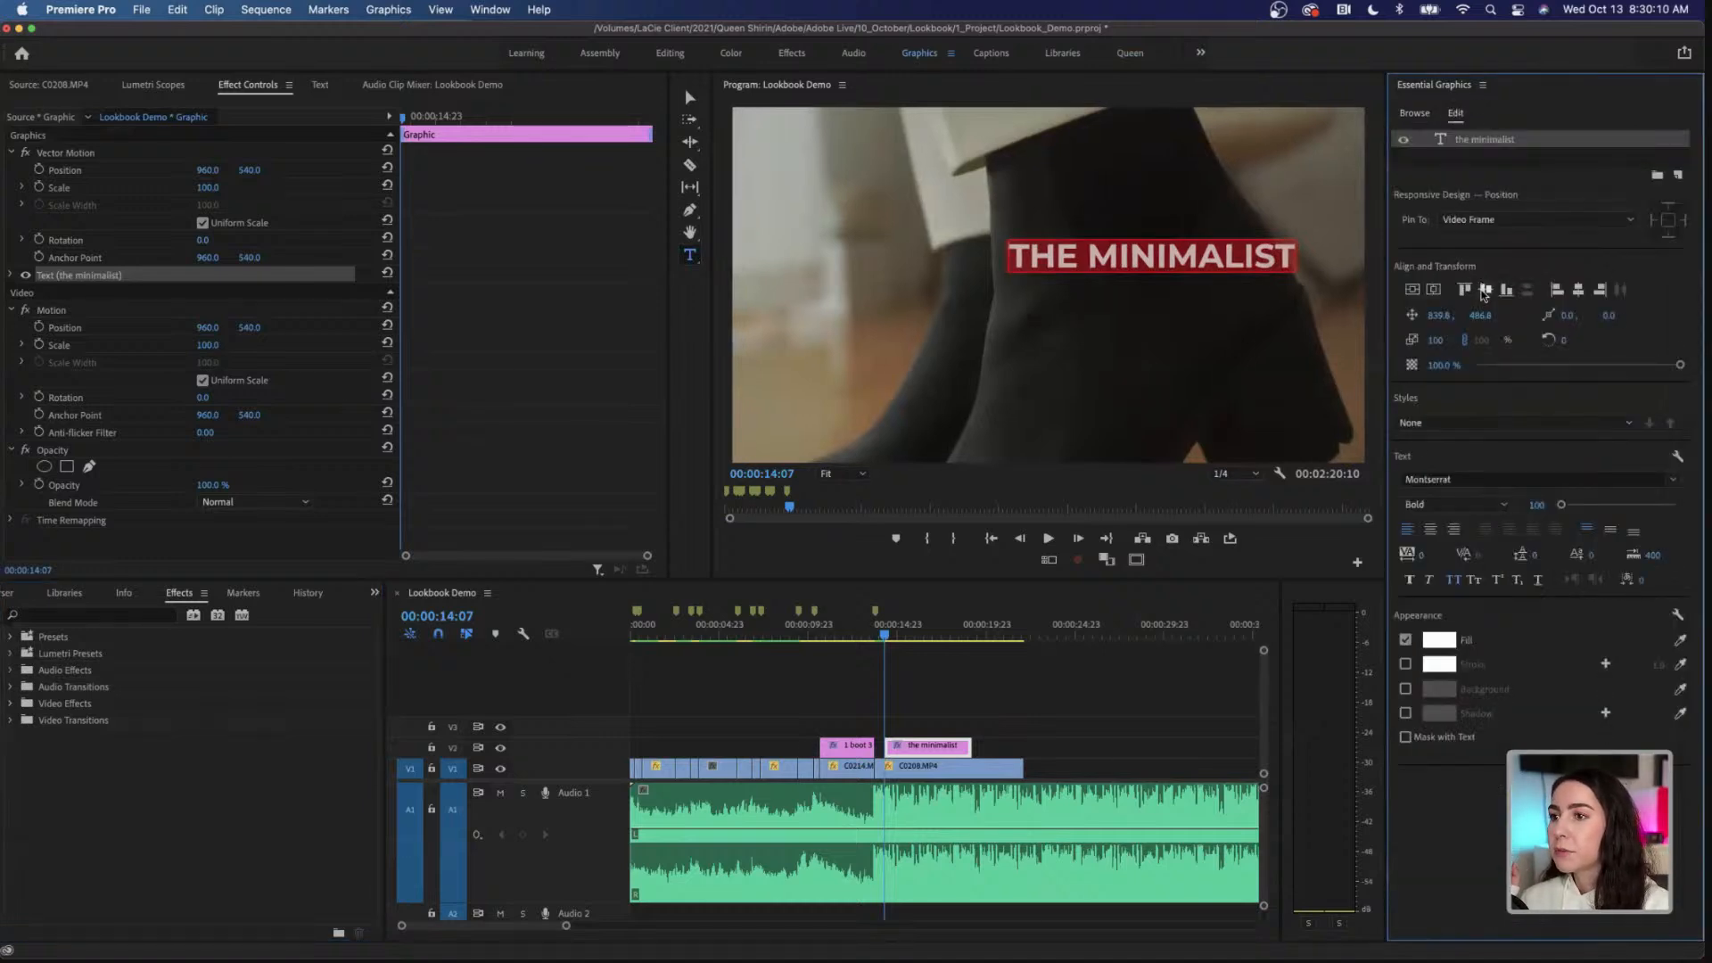
click(1485, 290)
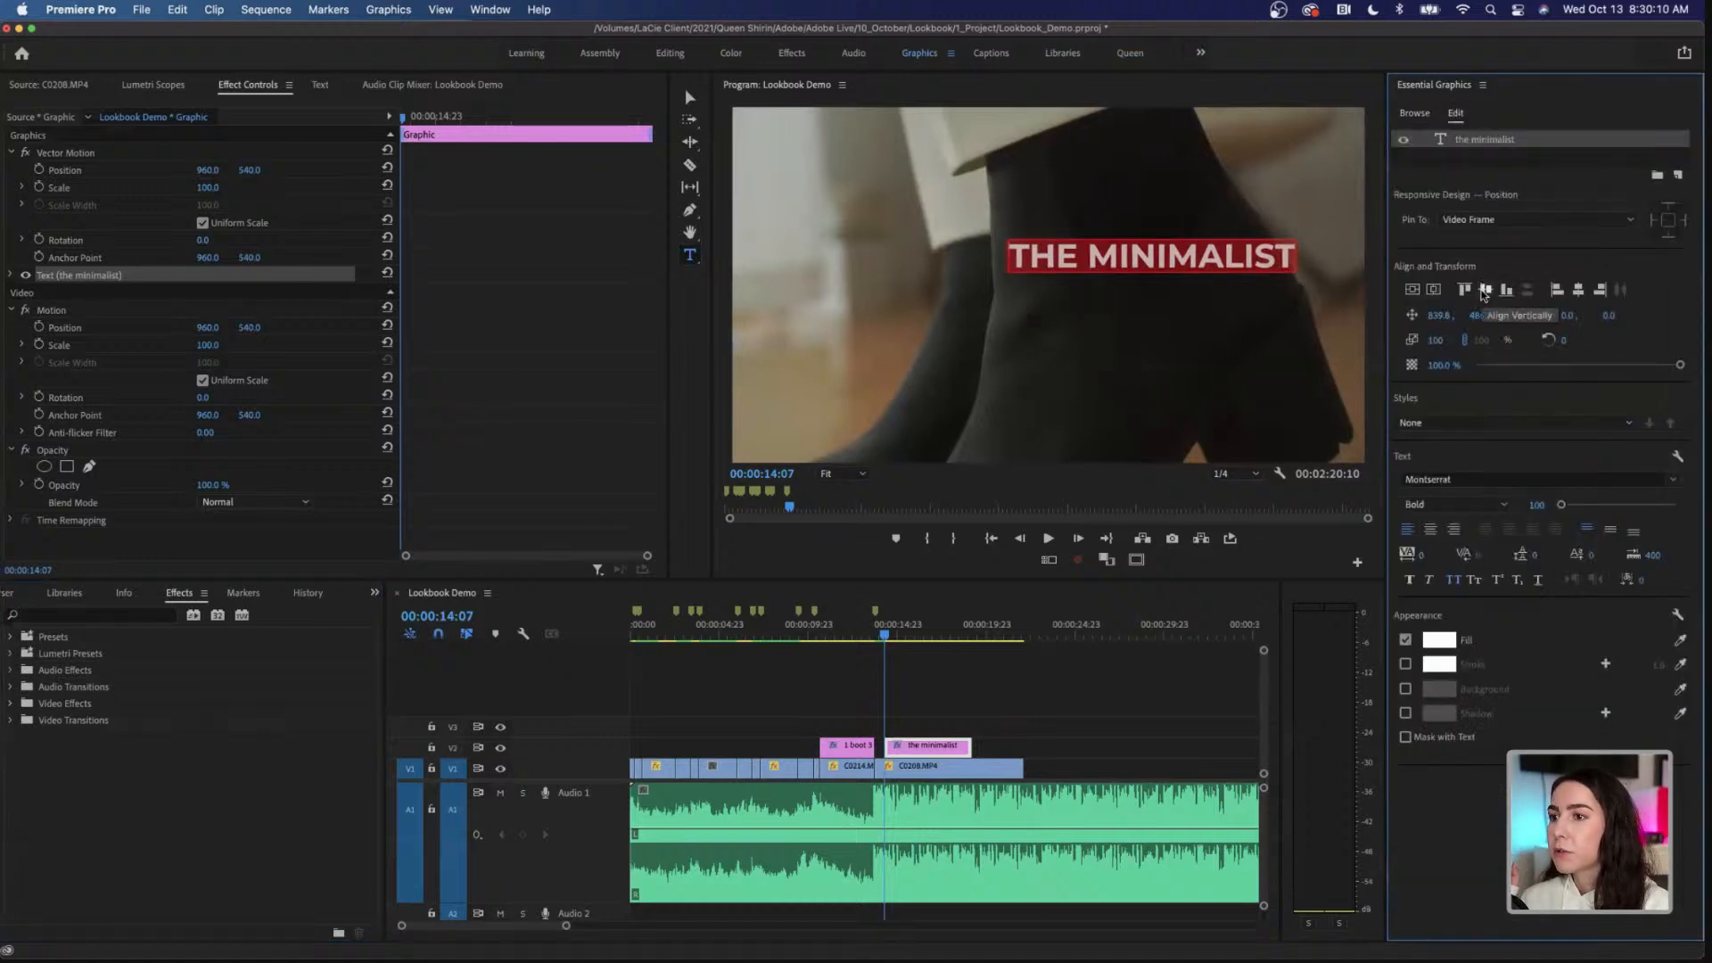
click(1577, 290)
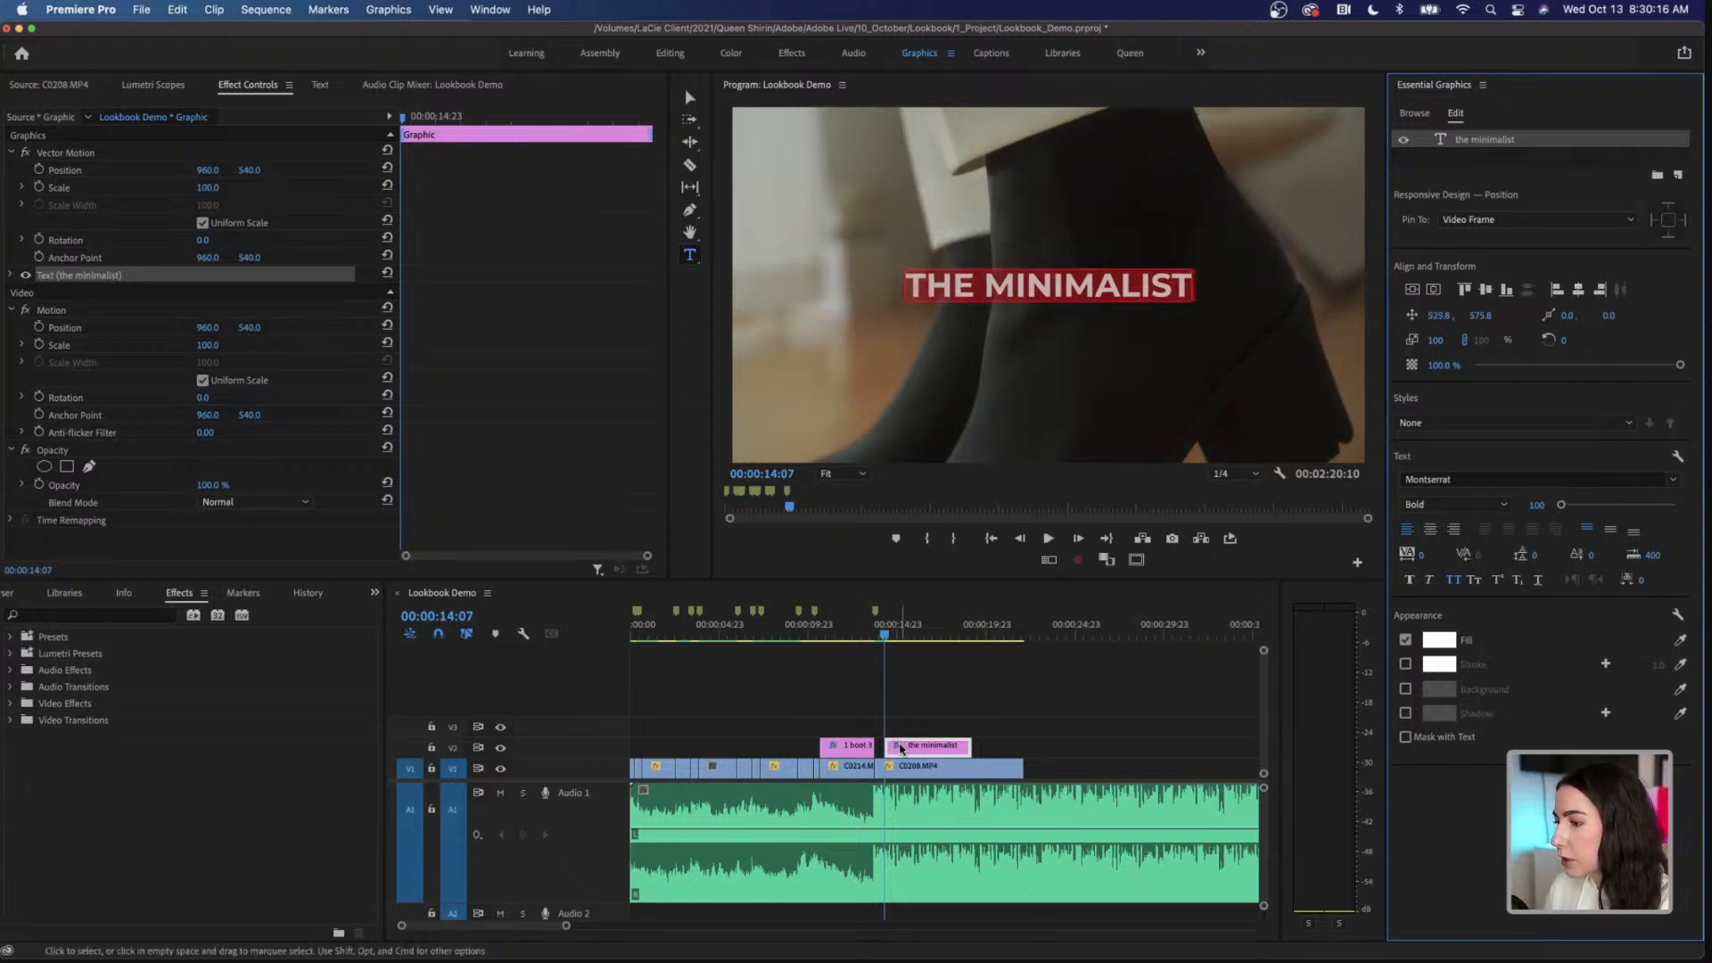
drag(913, 751, 918, 754)
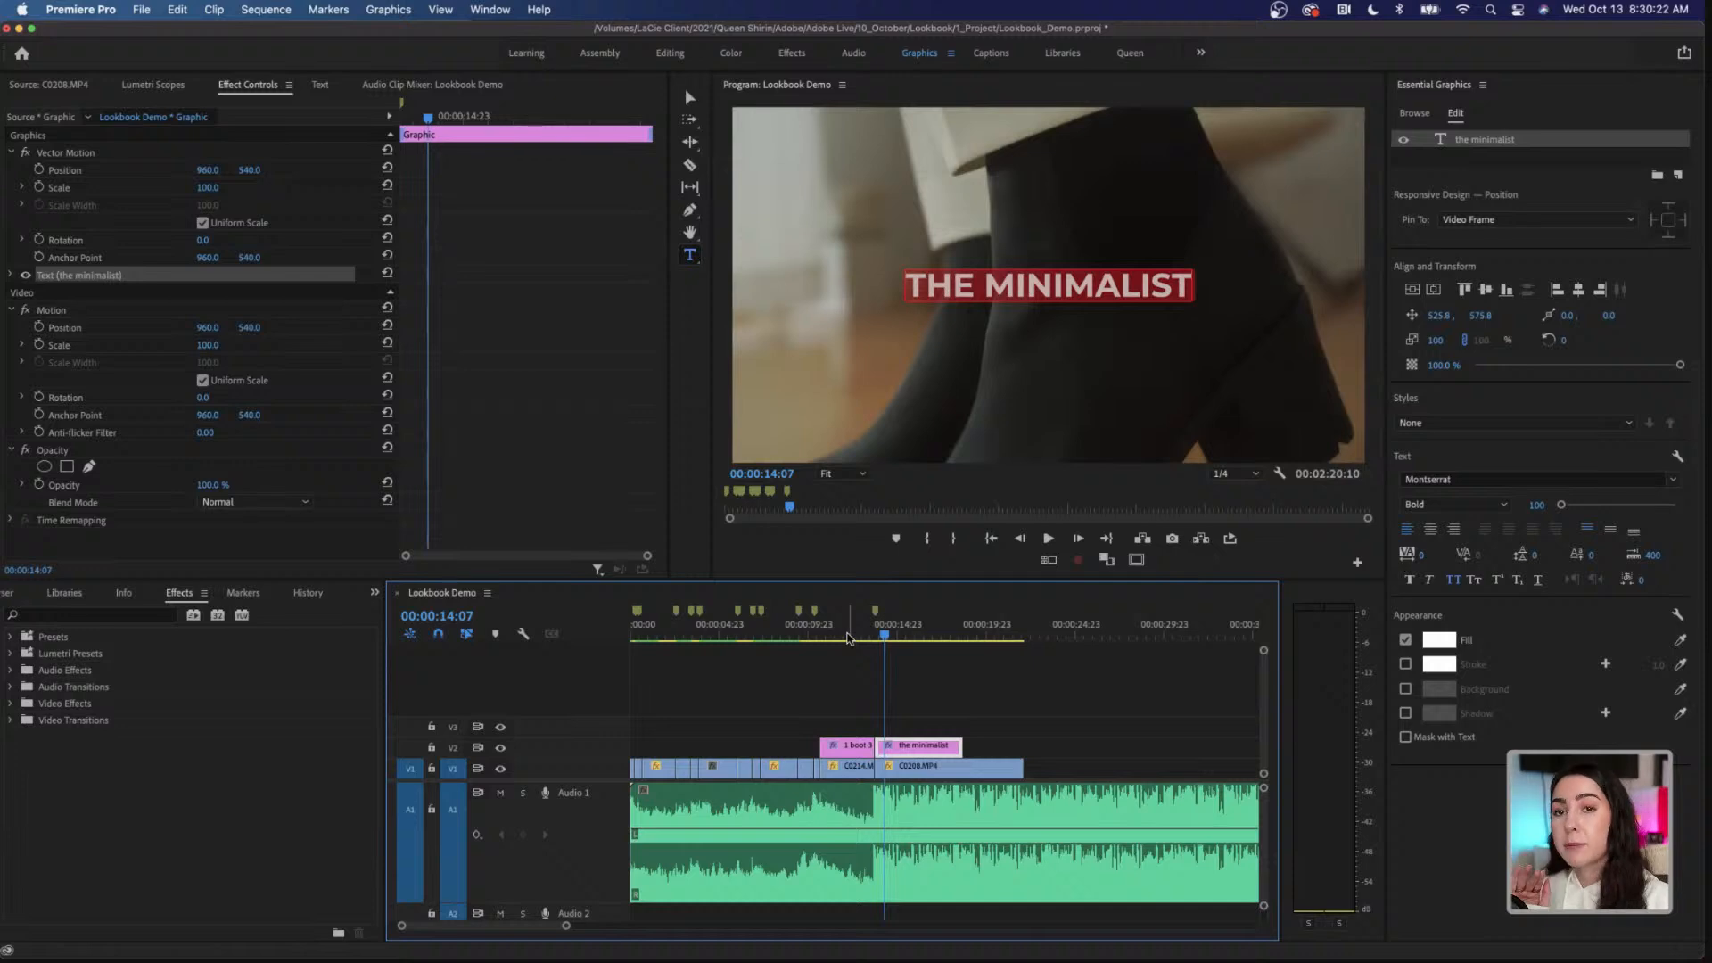
Step: Play the title section against the music and trim both the THE MINIMALIST title and C0208.MP4 to end at 00:00:16:01
click(847, 637)
key(space)
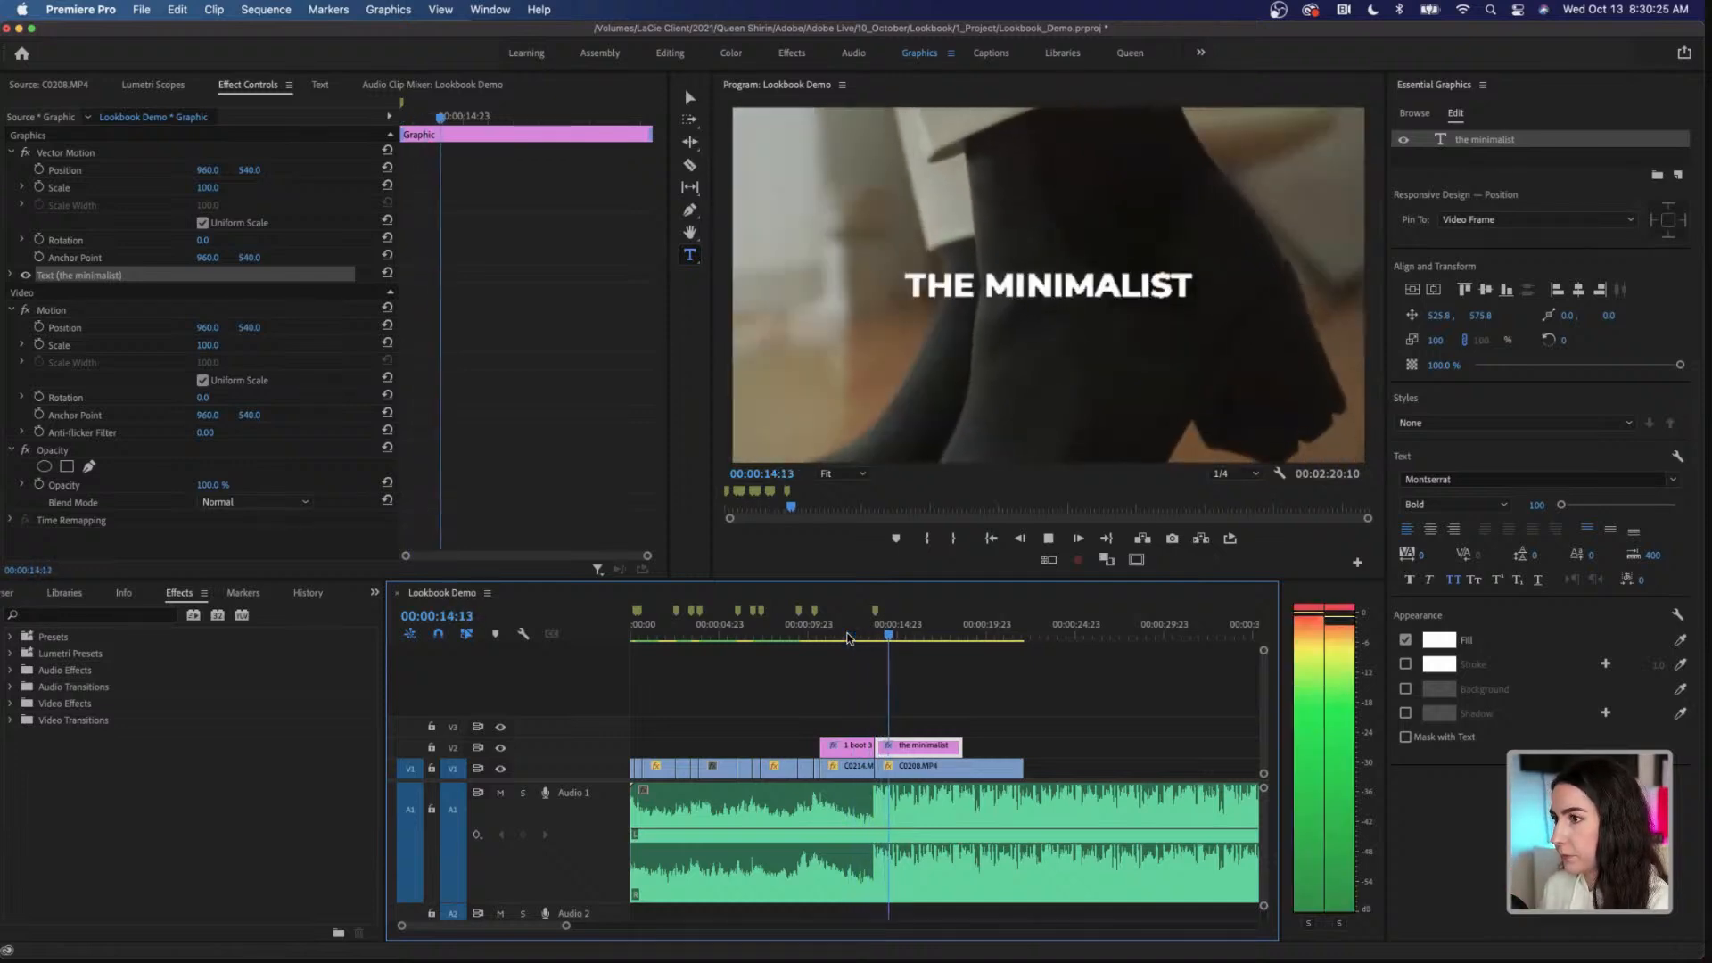
key(space)
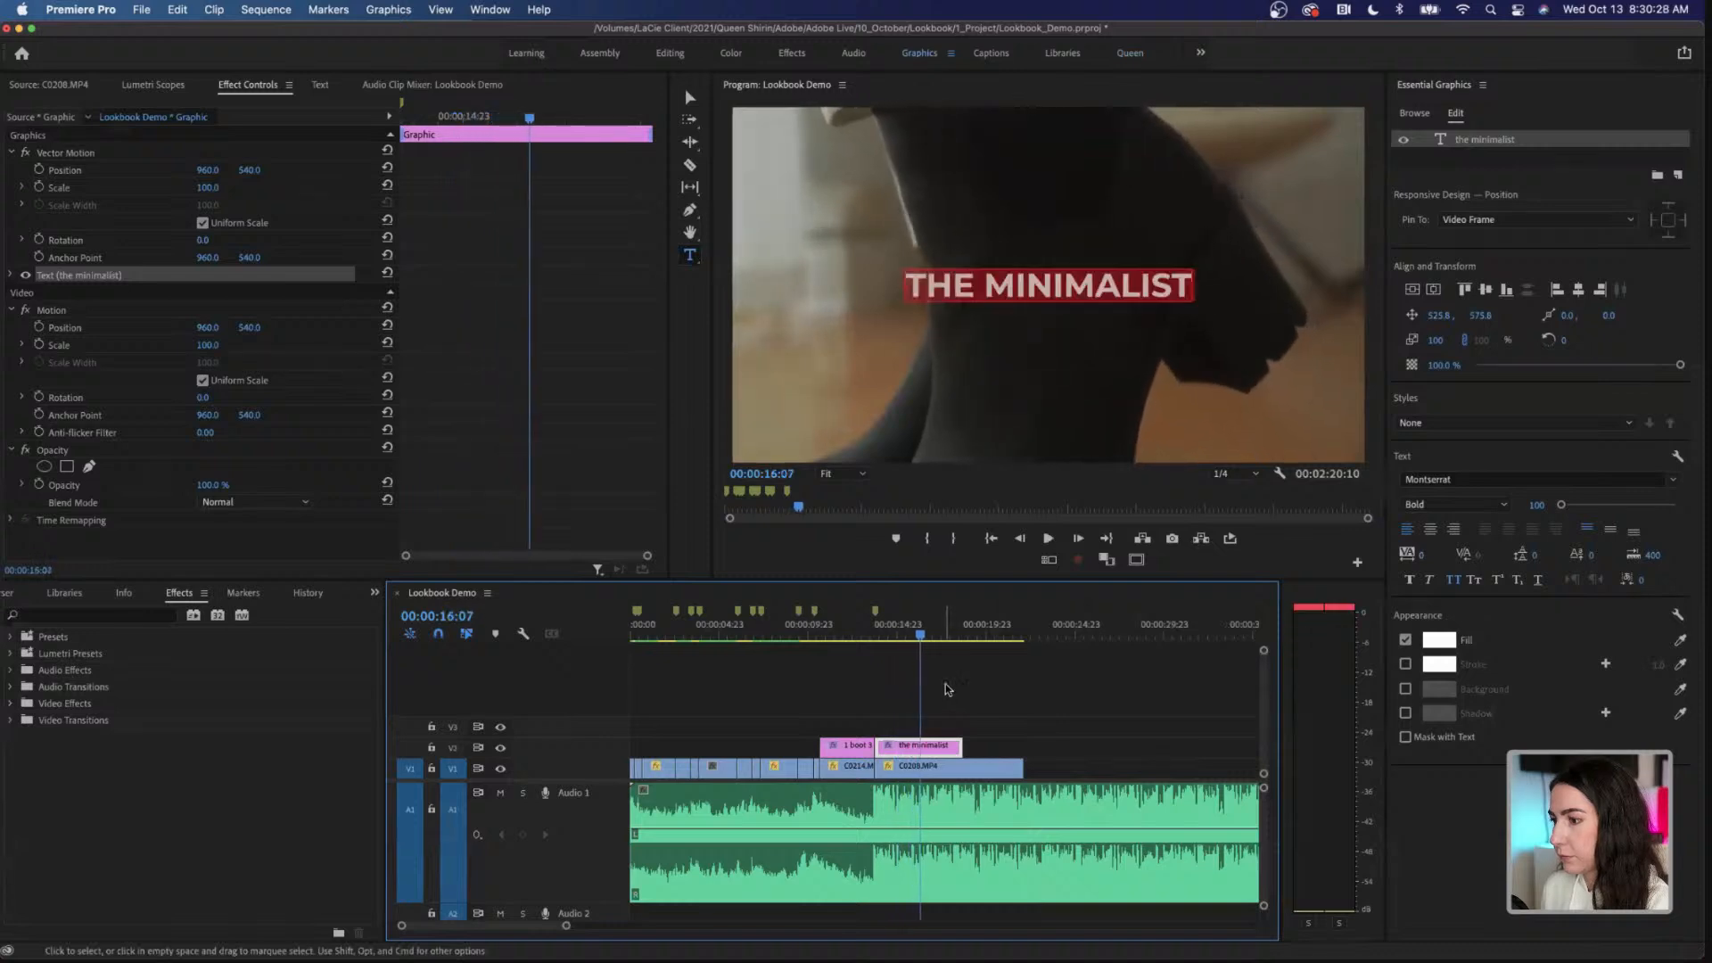
key(space)
key(space)
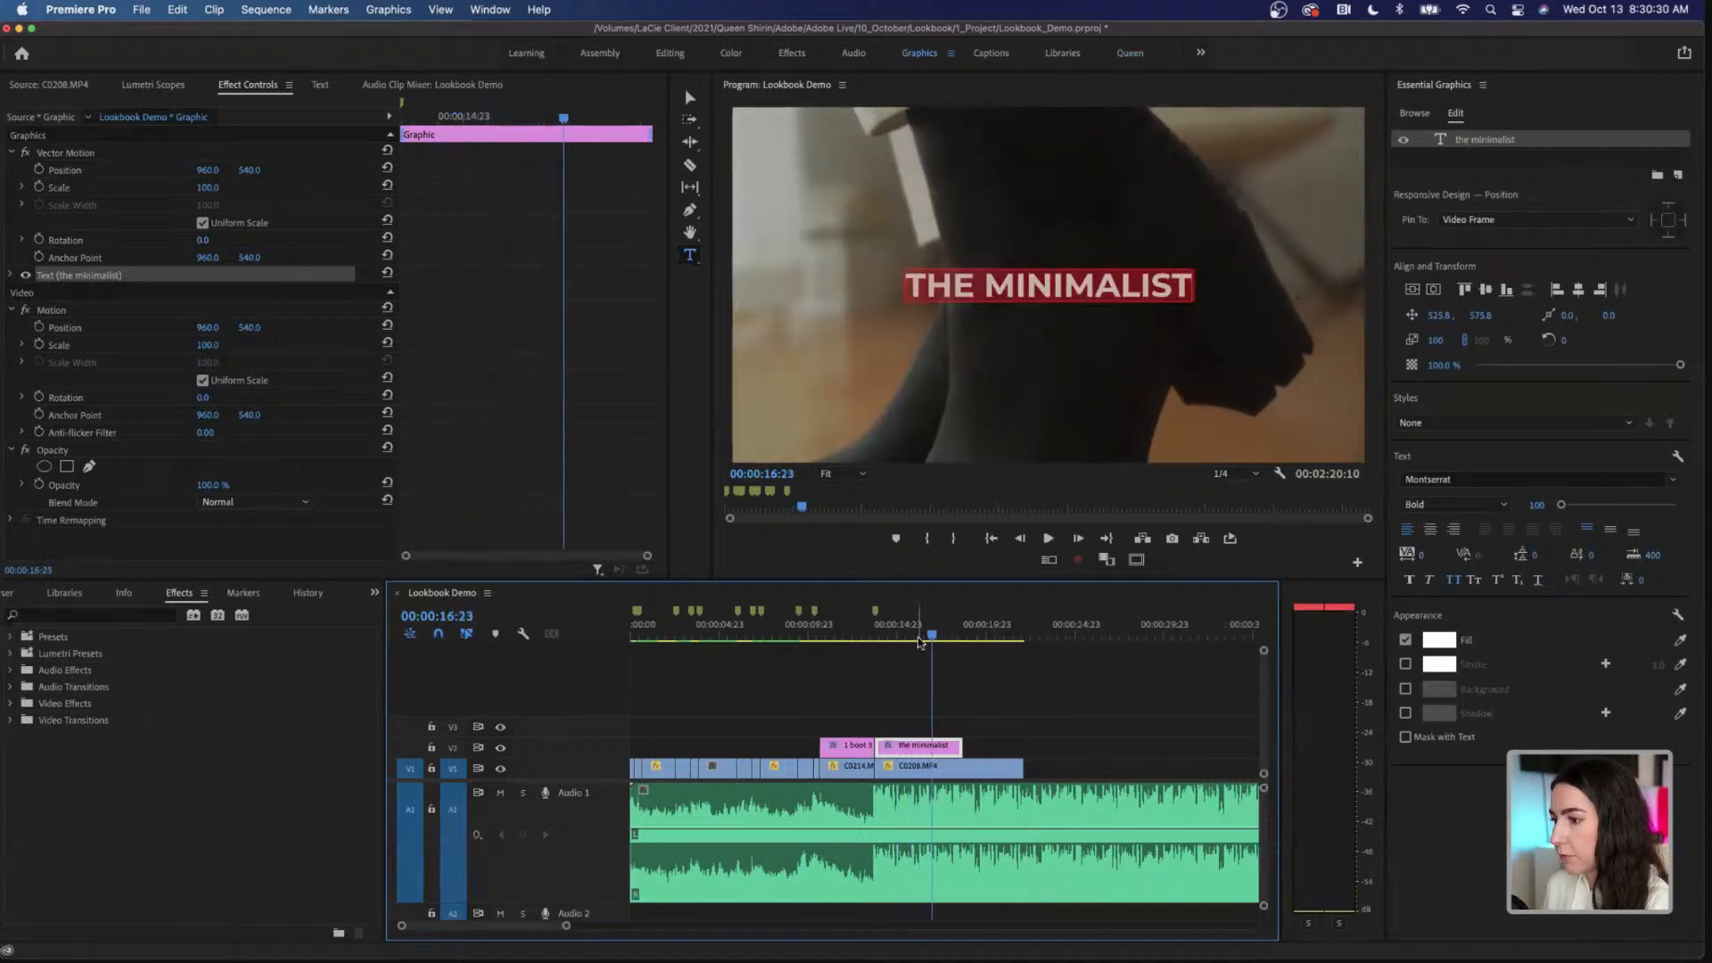
click(917, 636)
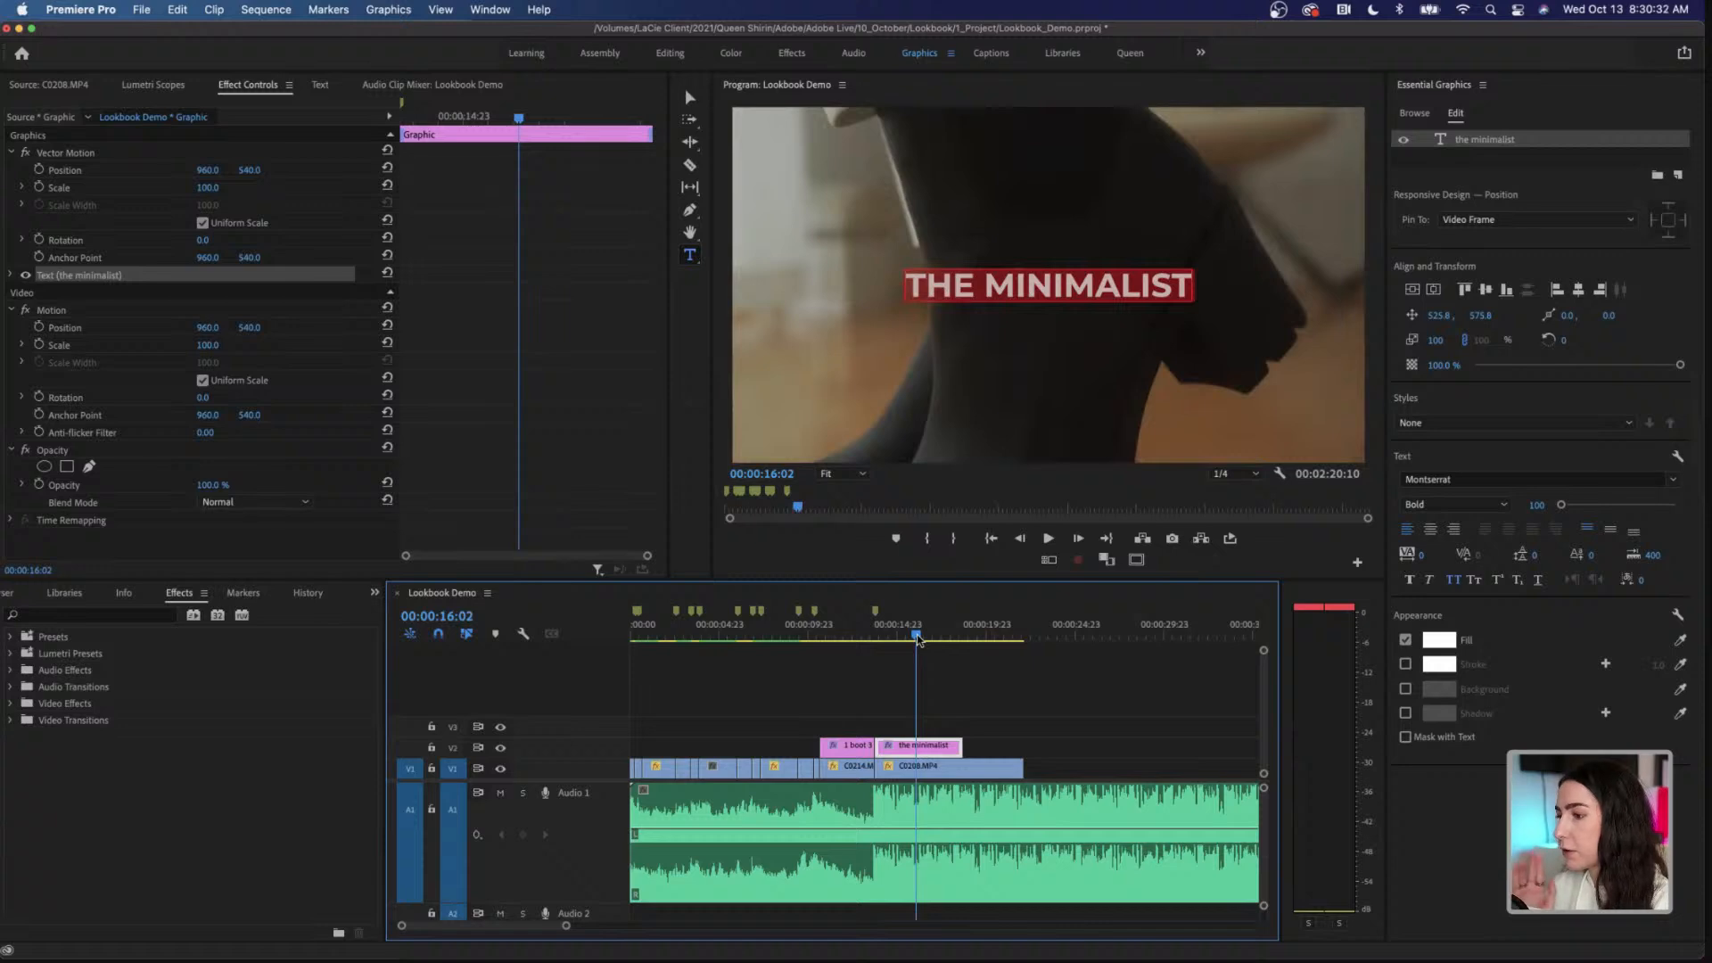
drag(961, 745, 916, 744)
drag(1017, 763, 915, 764)
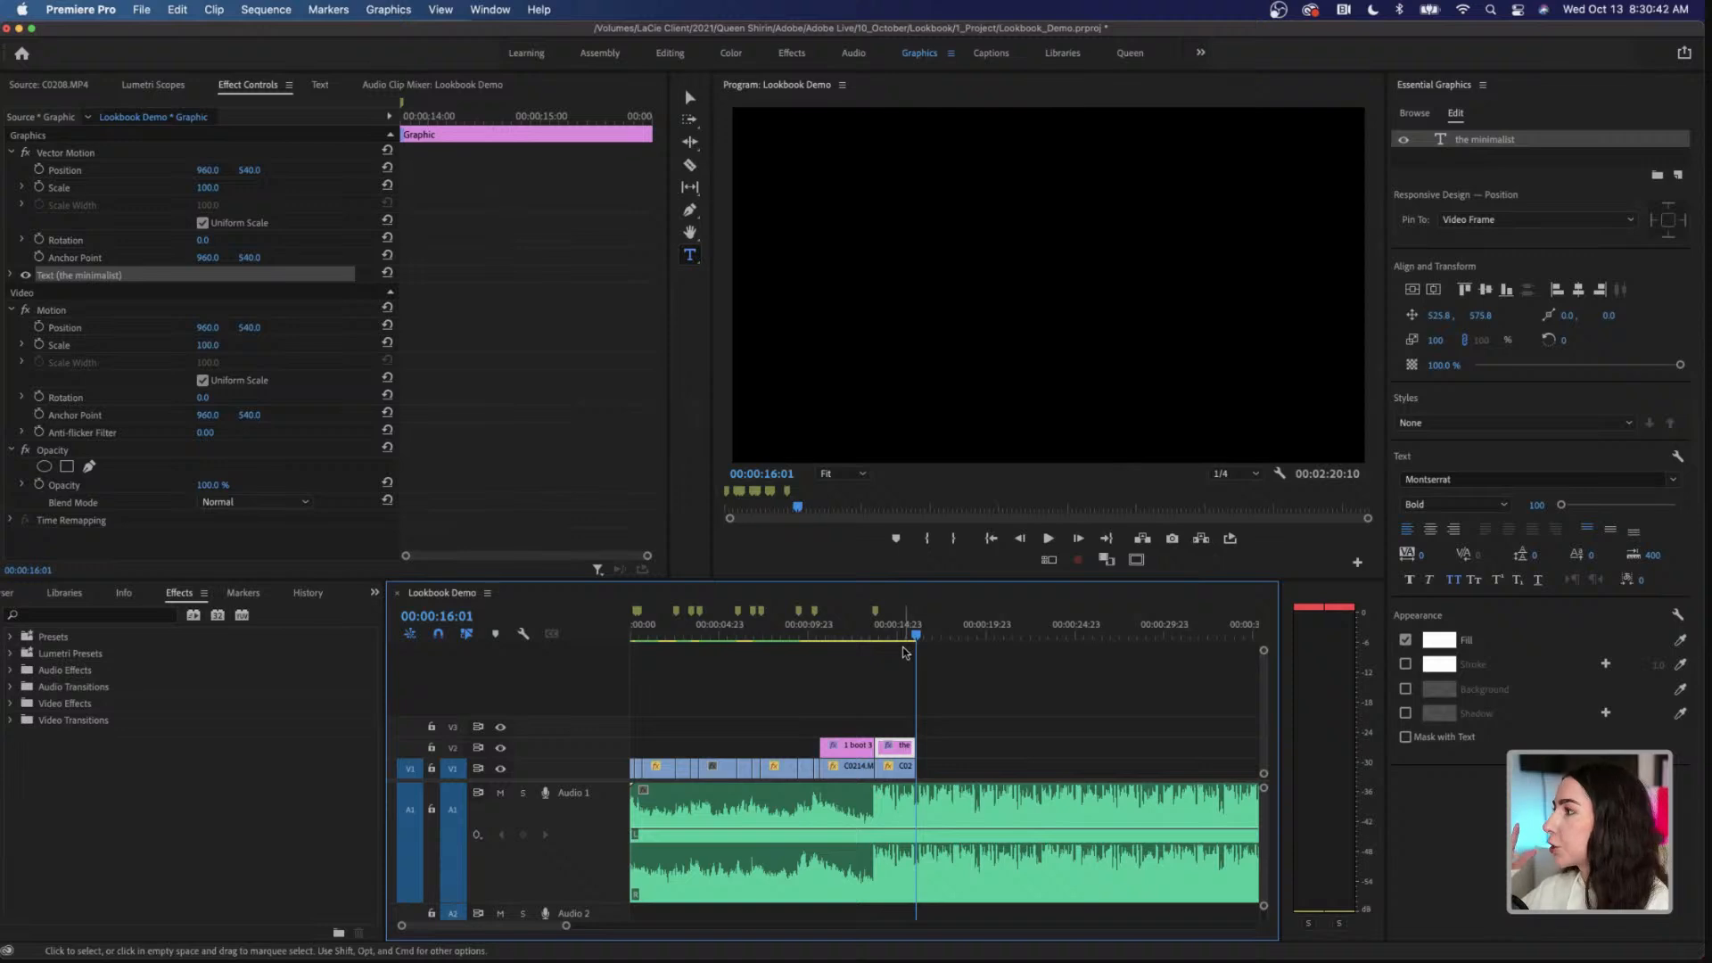
Step: Switch back to the Queen workspace and show the Outfit 1 clips inside 02_Footage in the project
click(1129, 54)
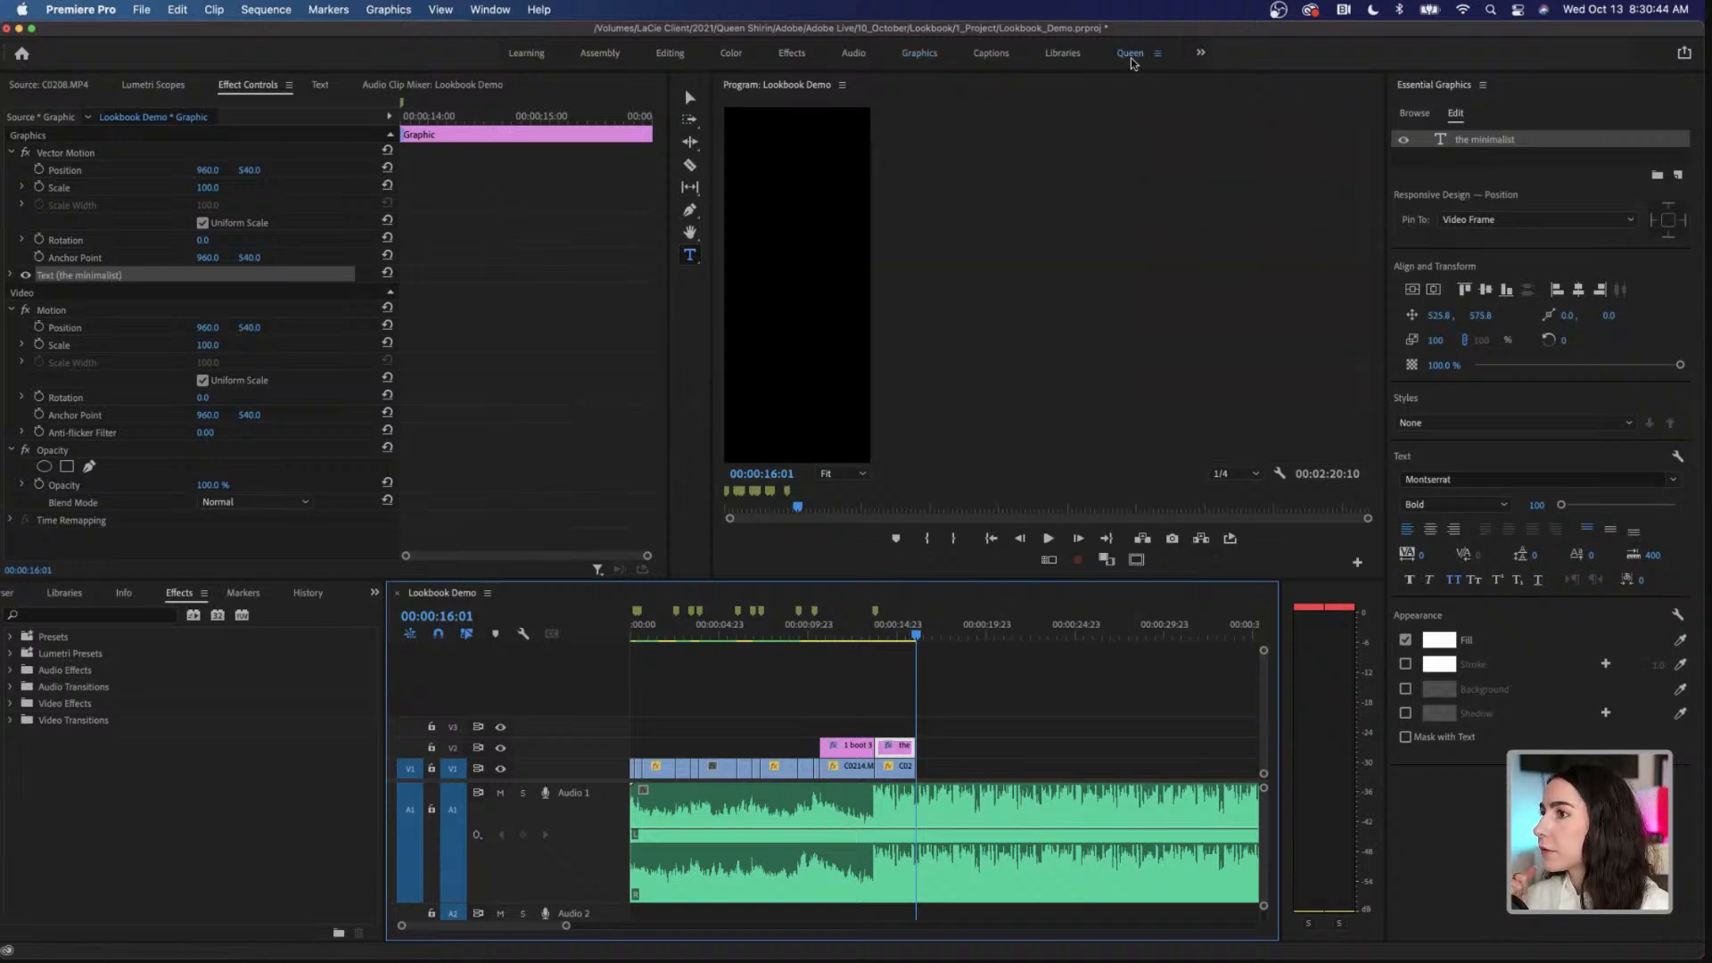
click(206, 87)
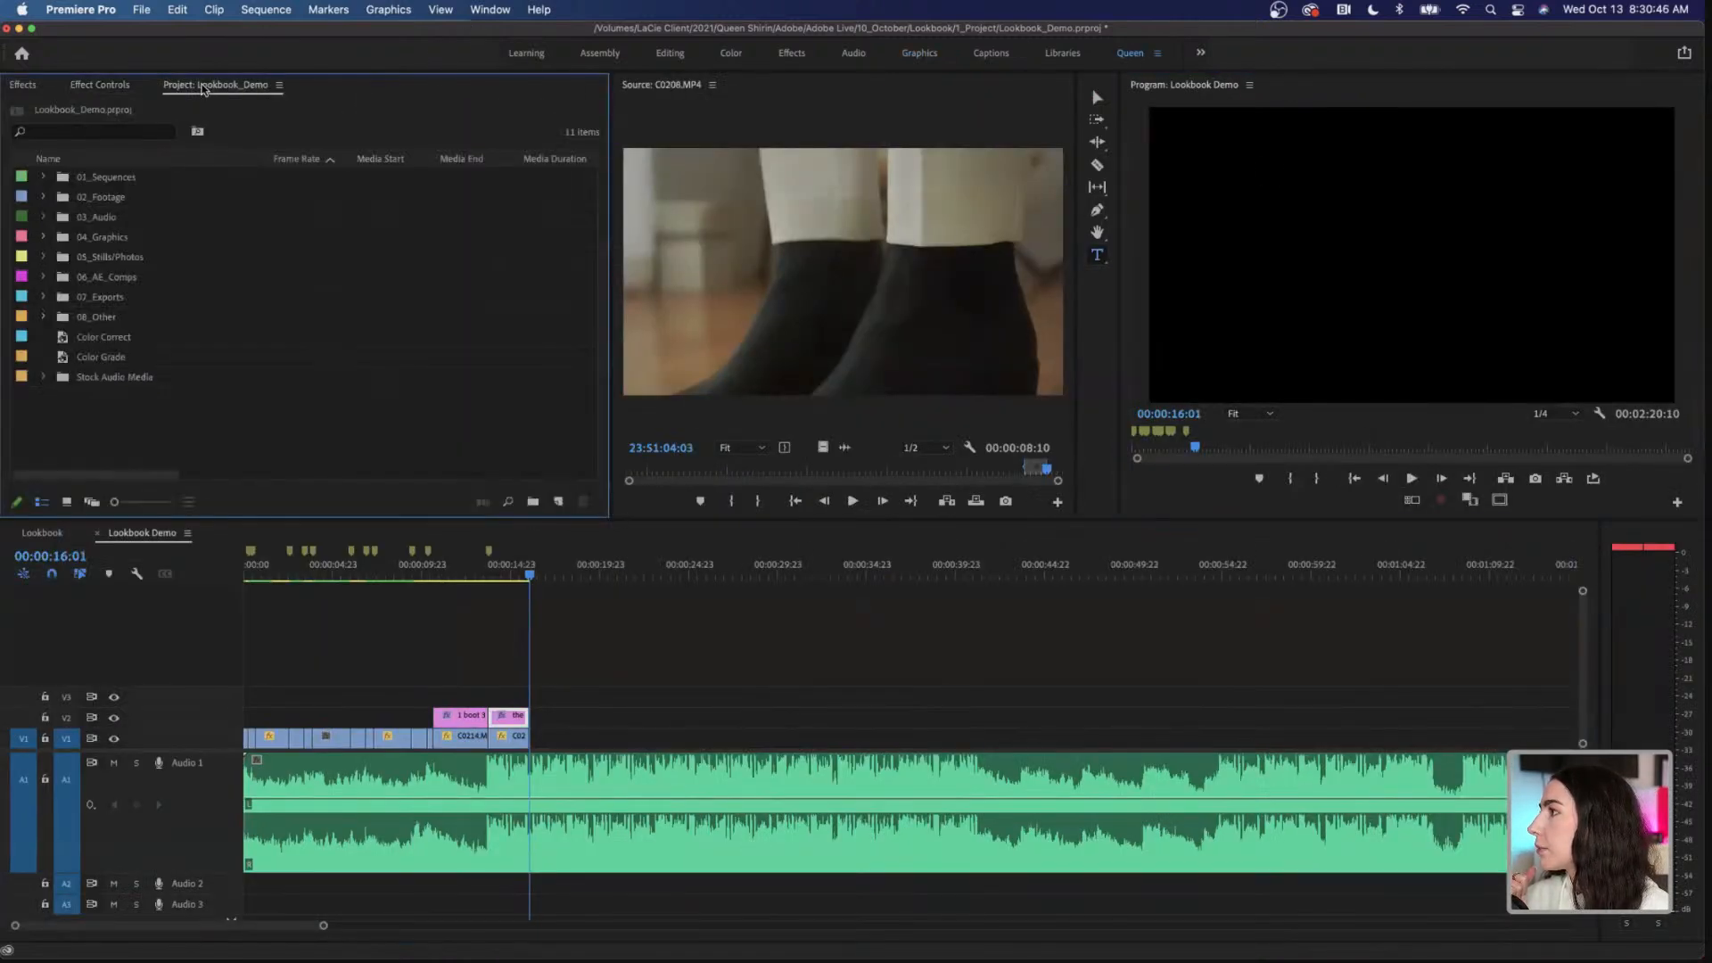
click(43, 197)
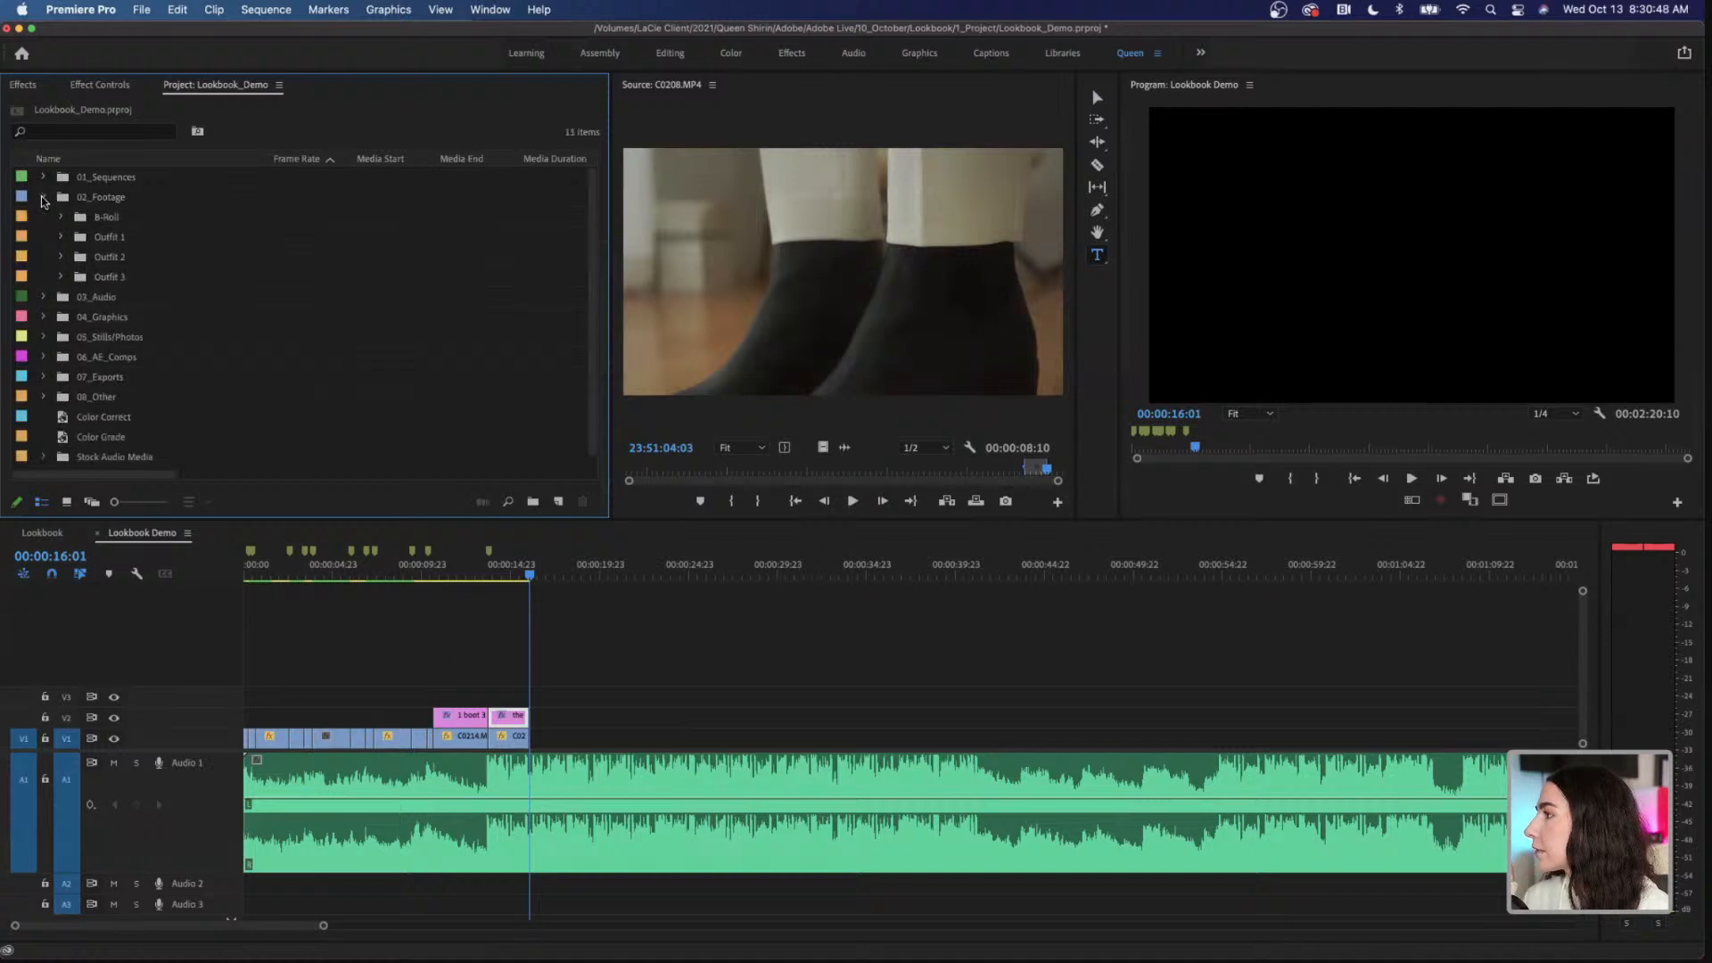
click(61, 237)
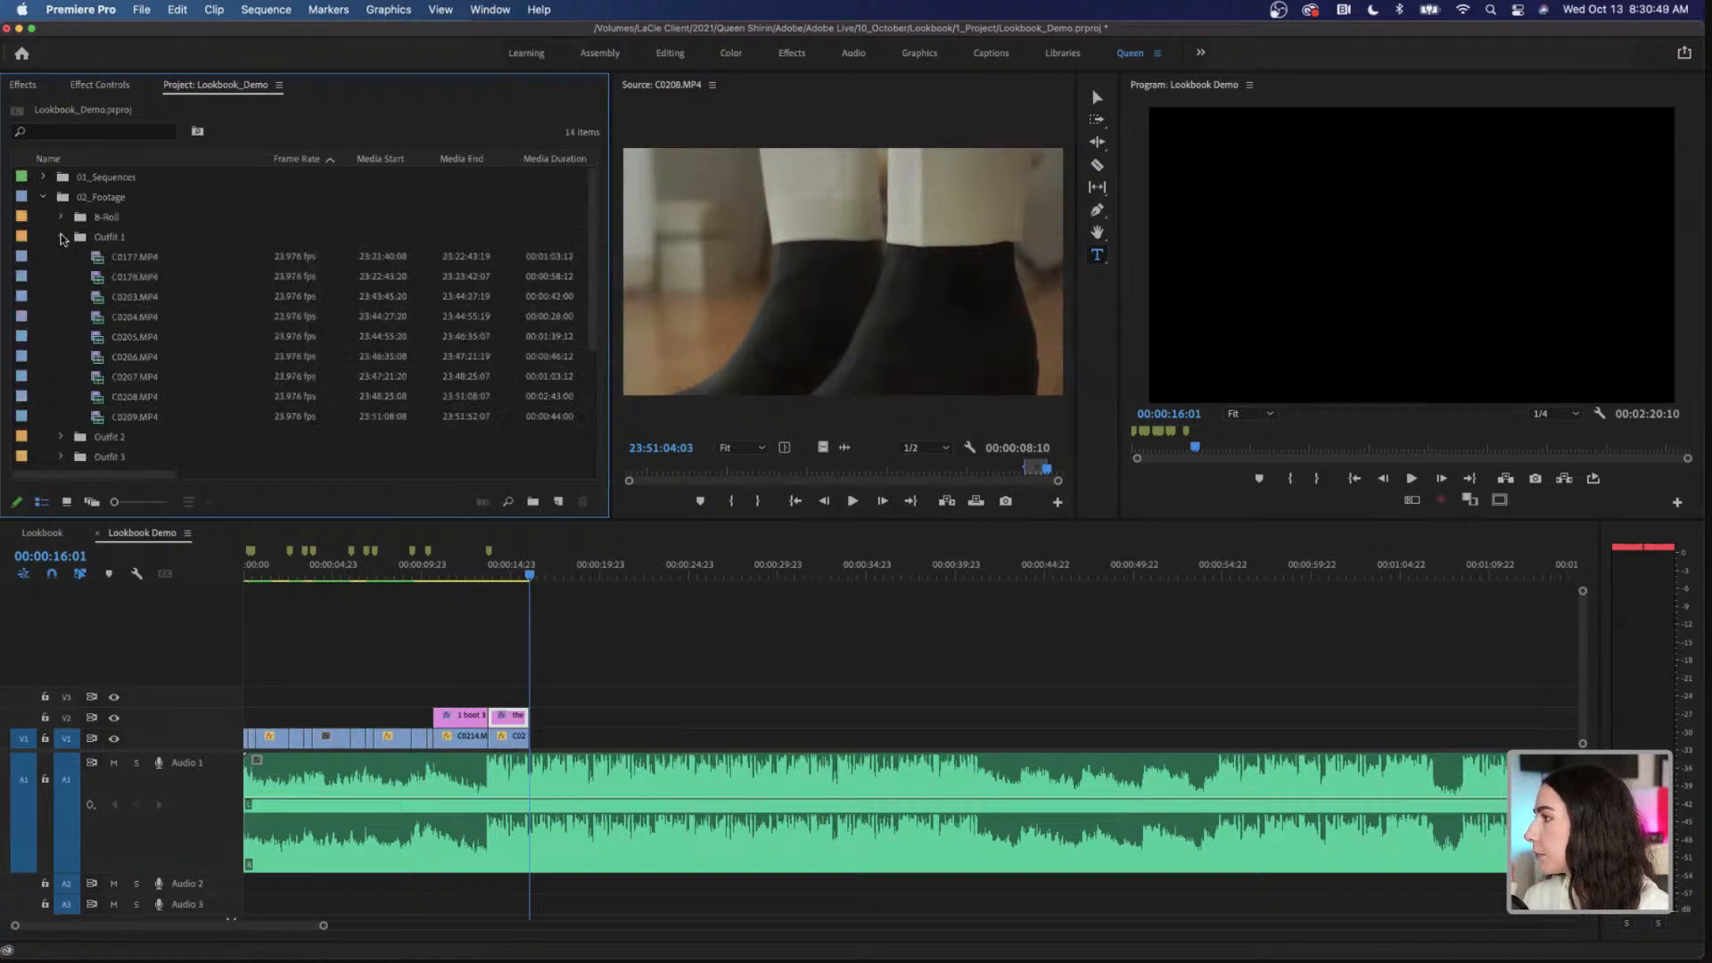
Step: Preview the first Outfit 1 clips and place the marked section of C0178.MP4, video only, on V1 directly after C0208.MP4
double_click(133, 258)
double_click(146, 280)
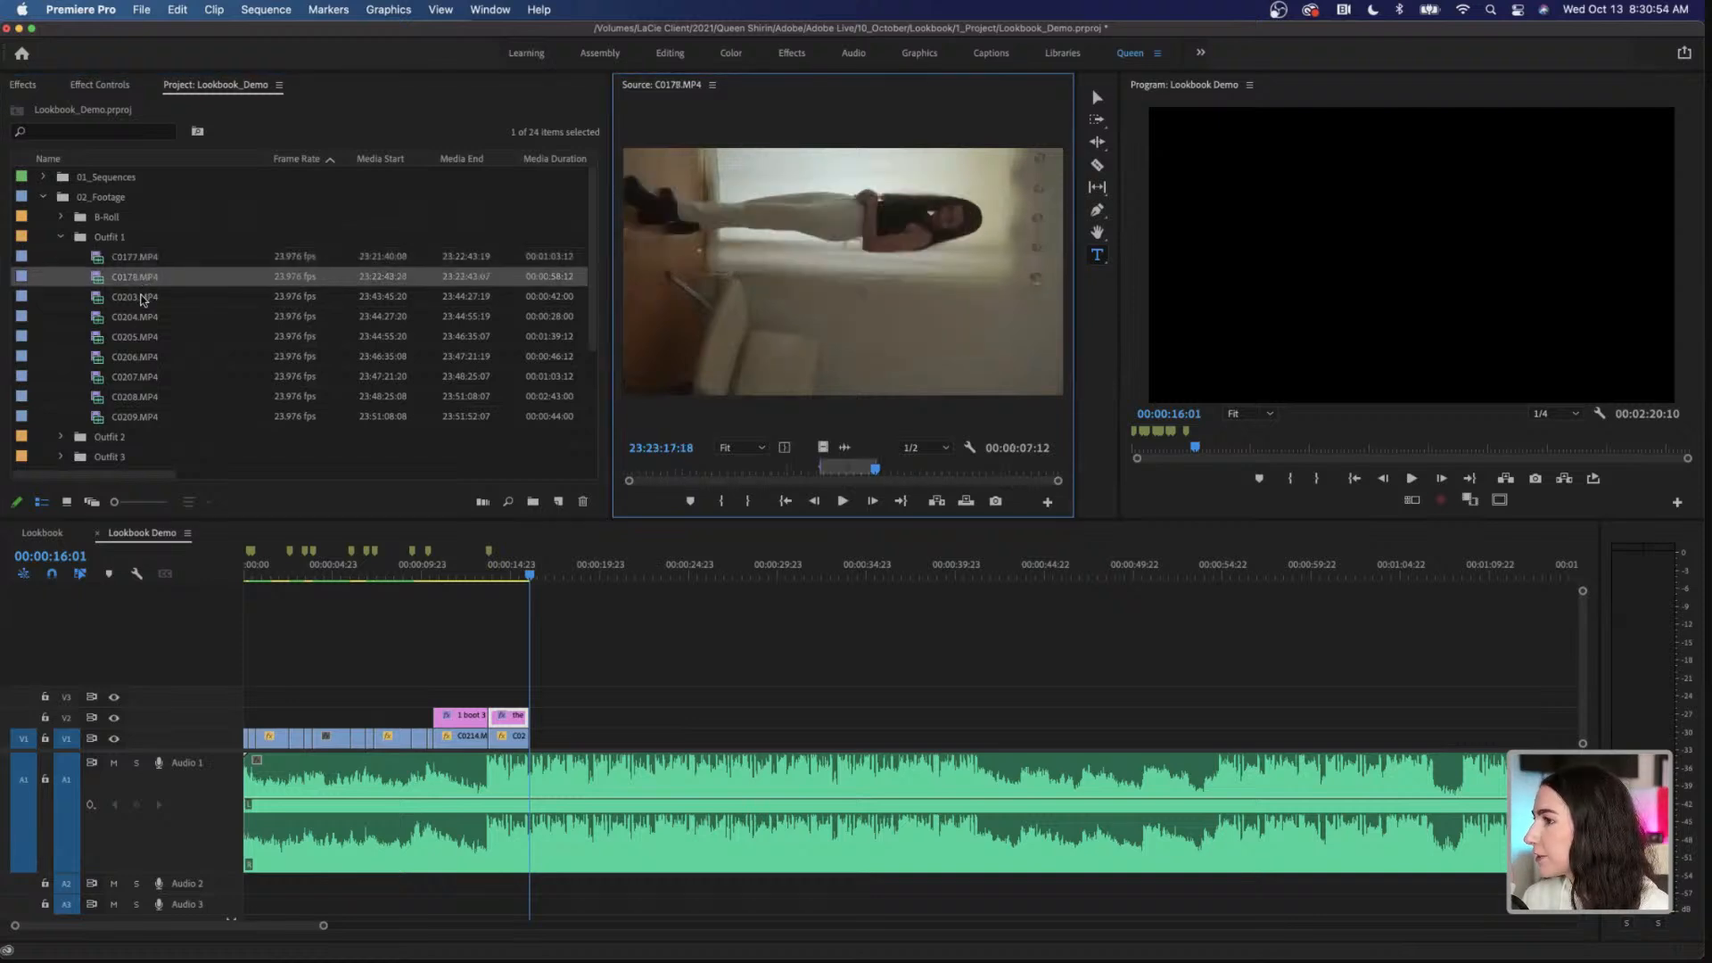
double_click(140, 296)
double_click(132, 278)
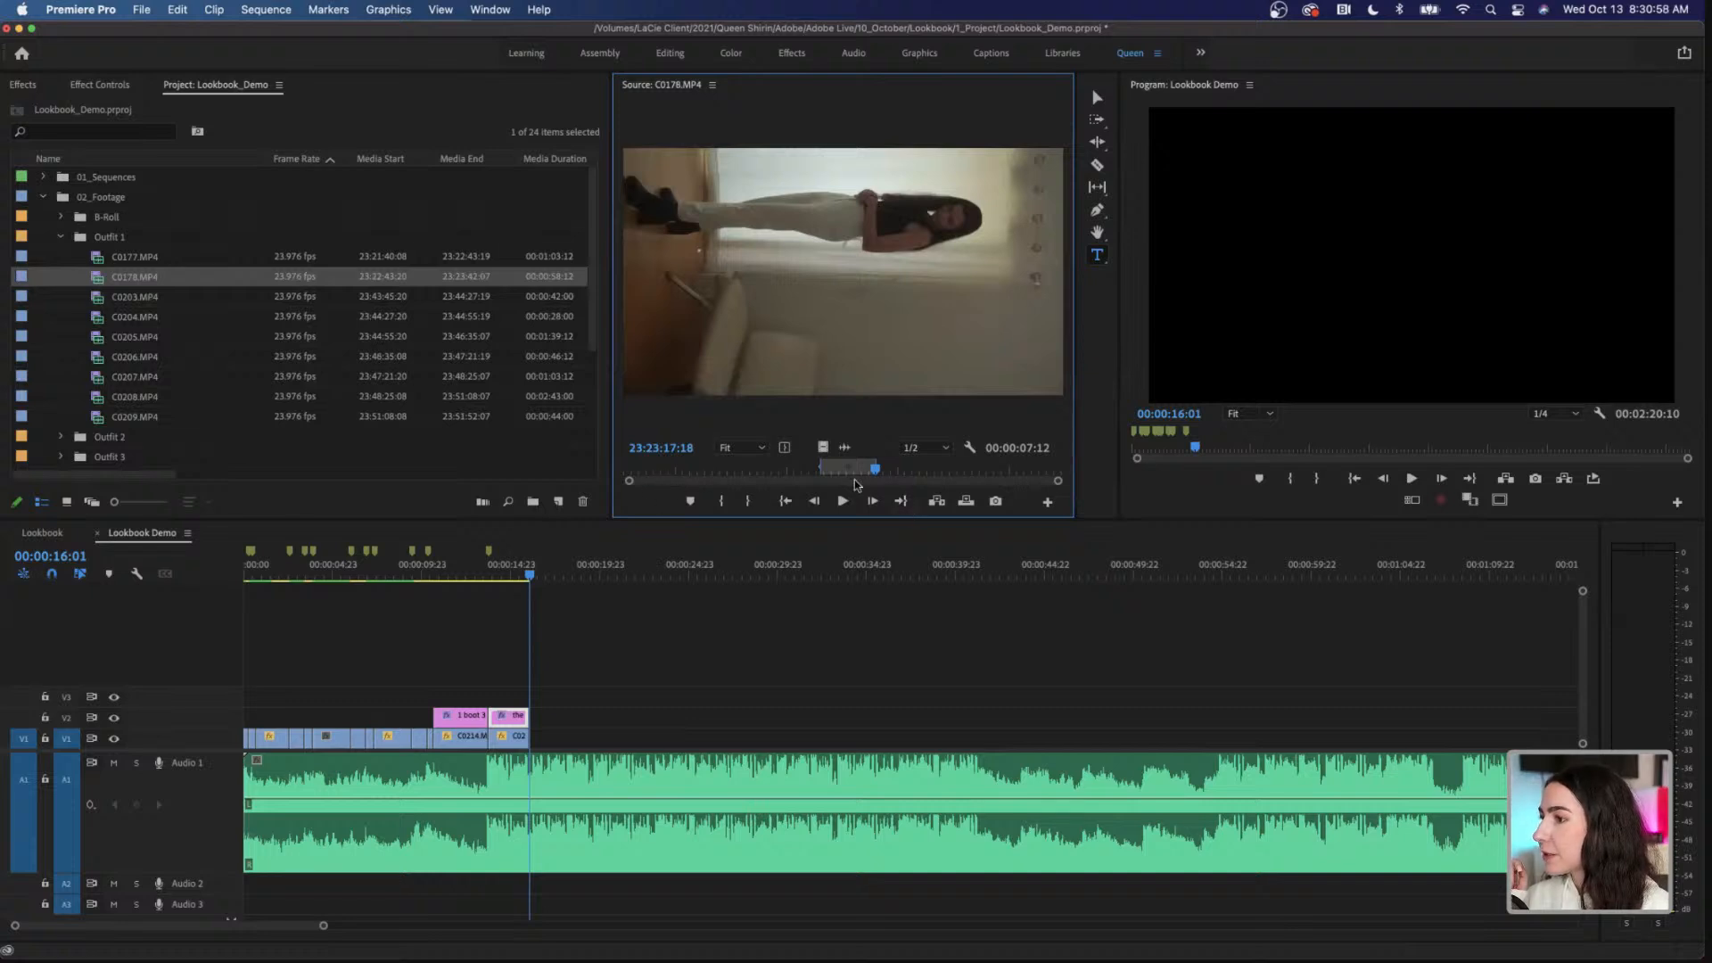
drag(840, 471, 584, 749)
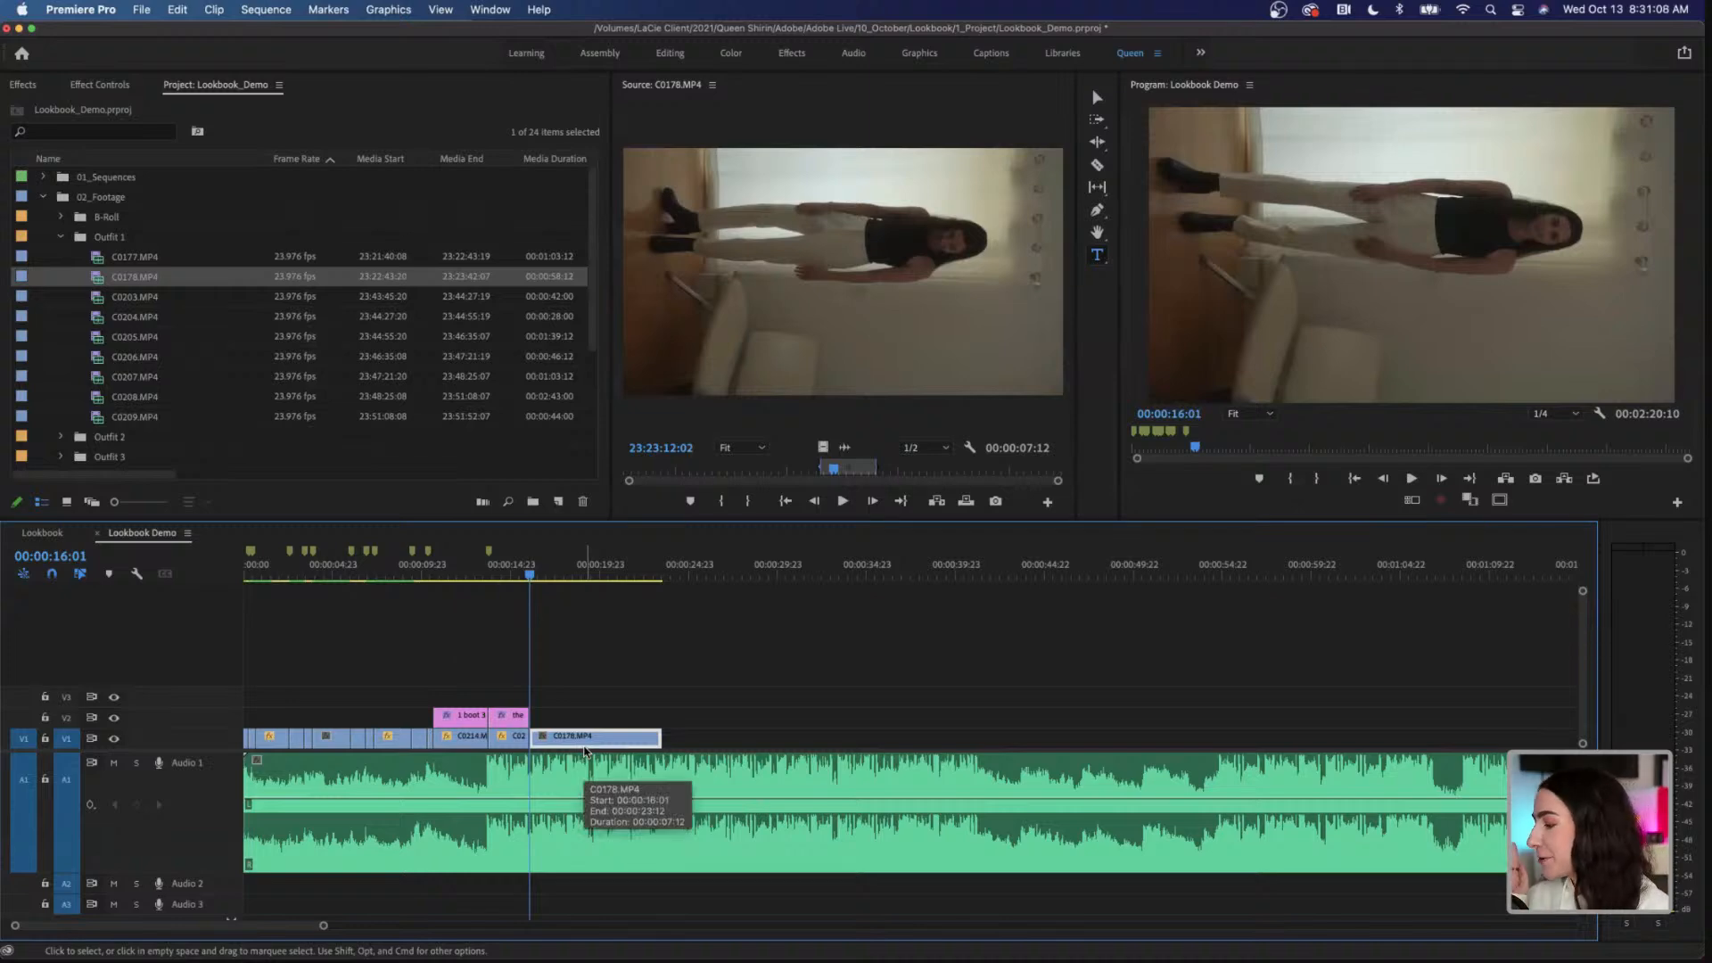
Step: Rotate C0178.MP4 in the sequence to -90° and reduce its scale to 52
click(574, 577)
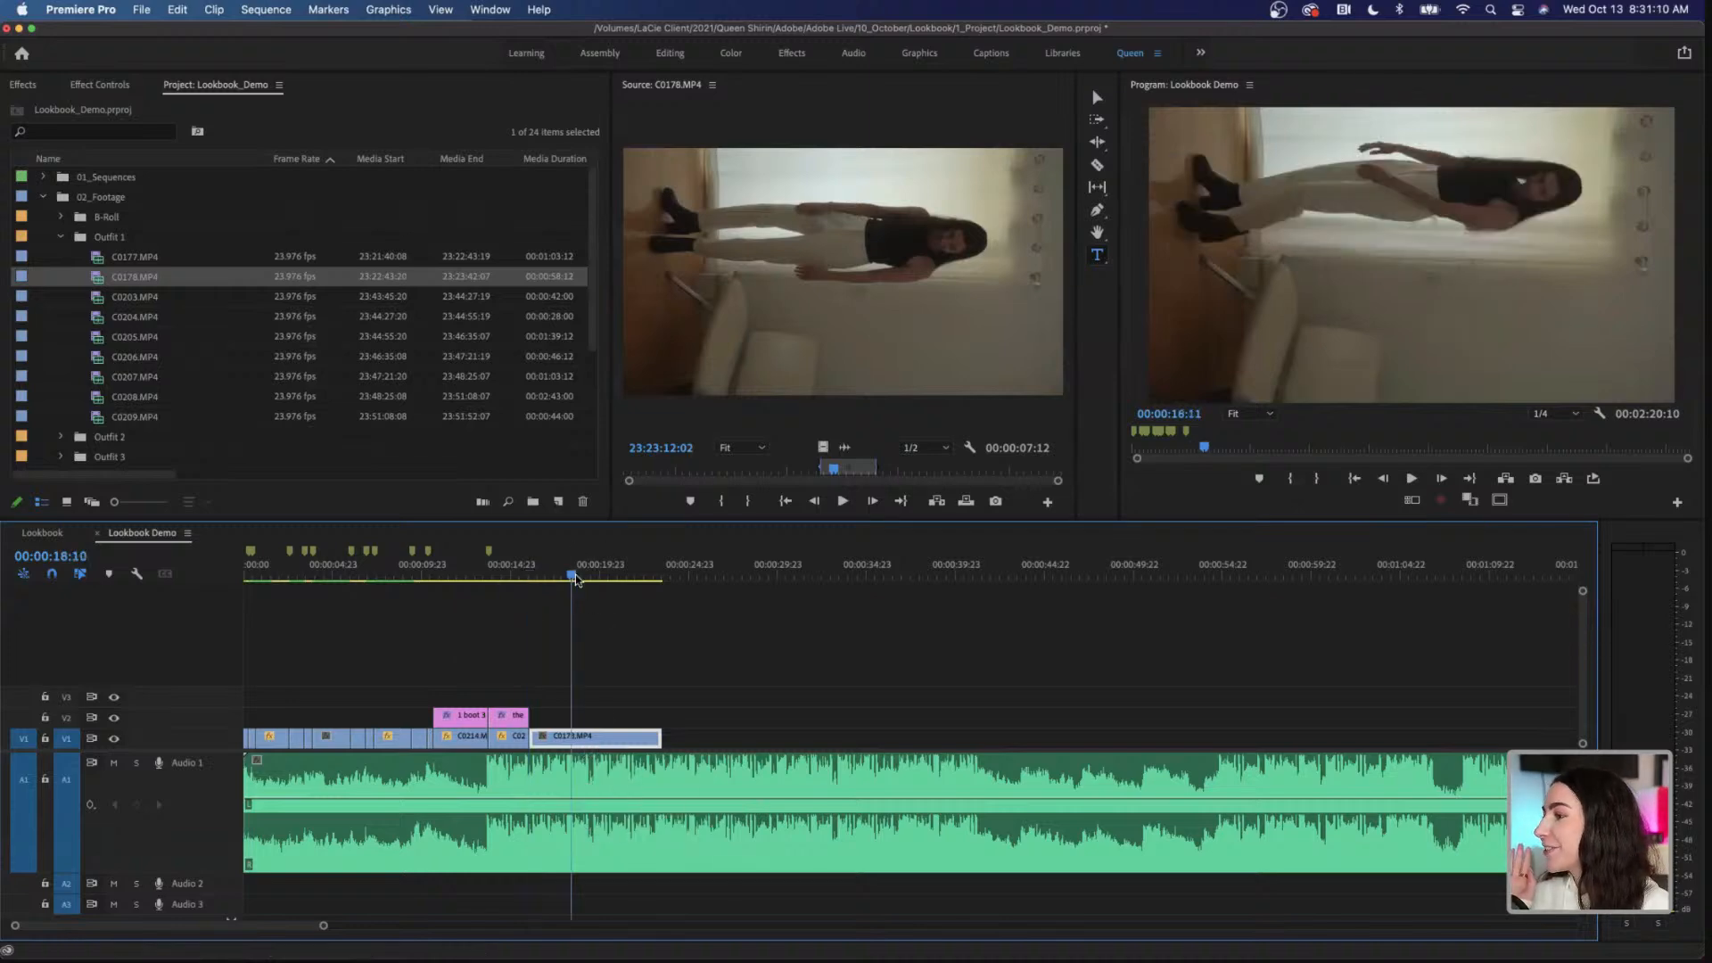
click(105, 86)
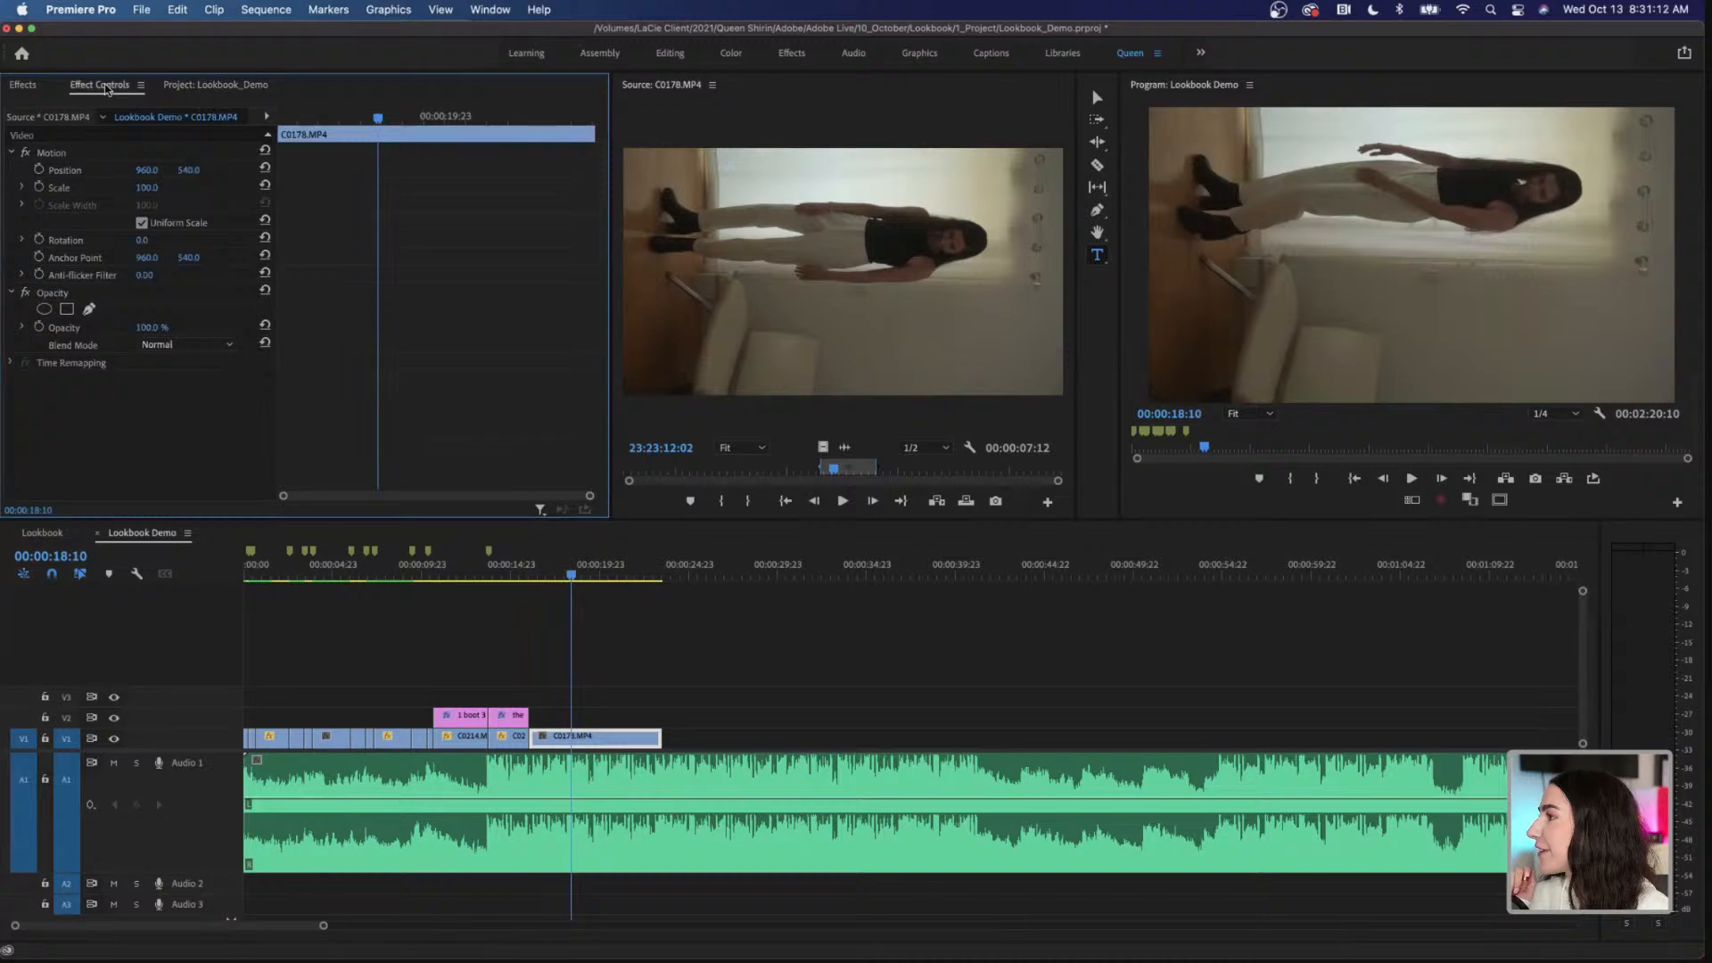
click(145, 240)
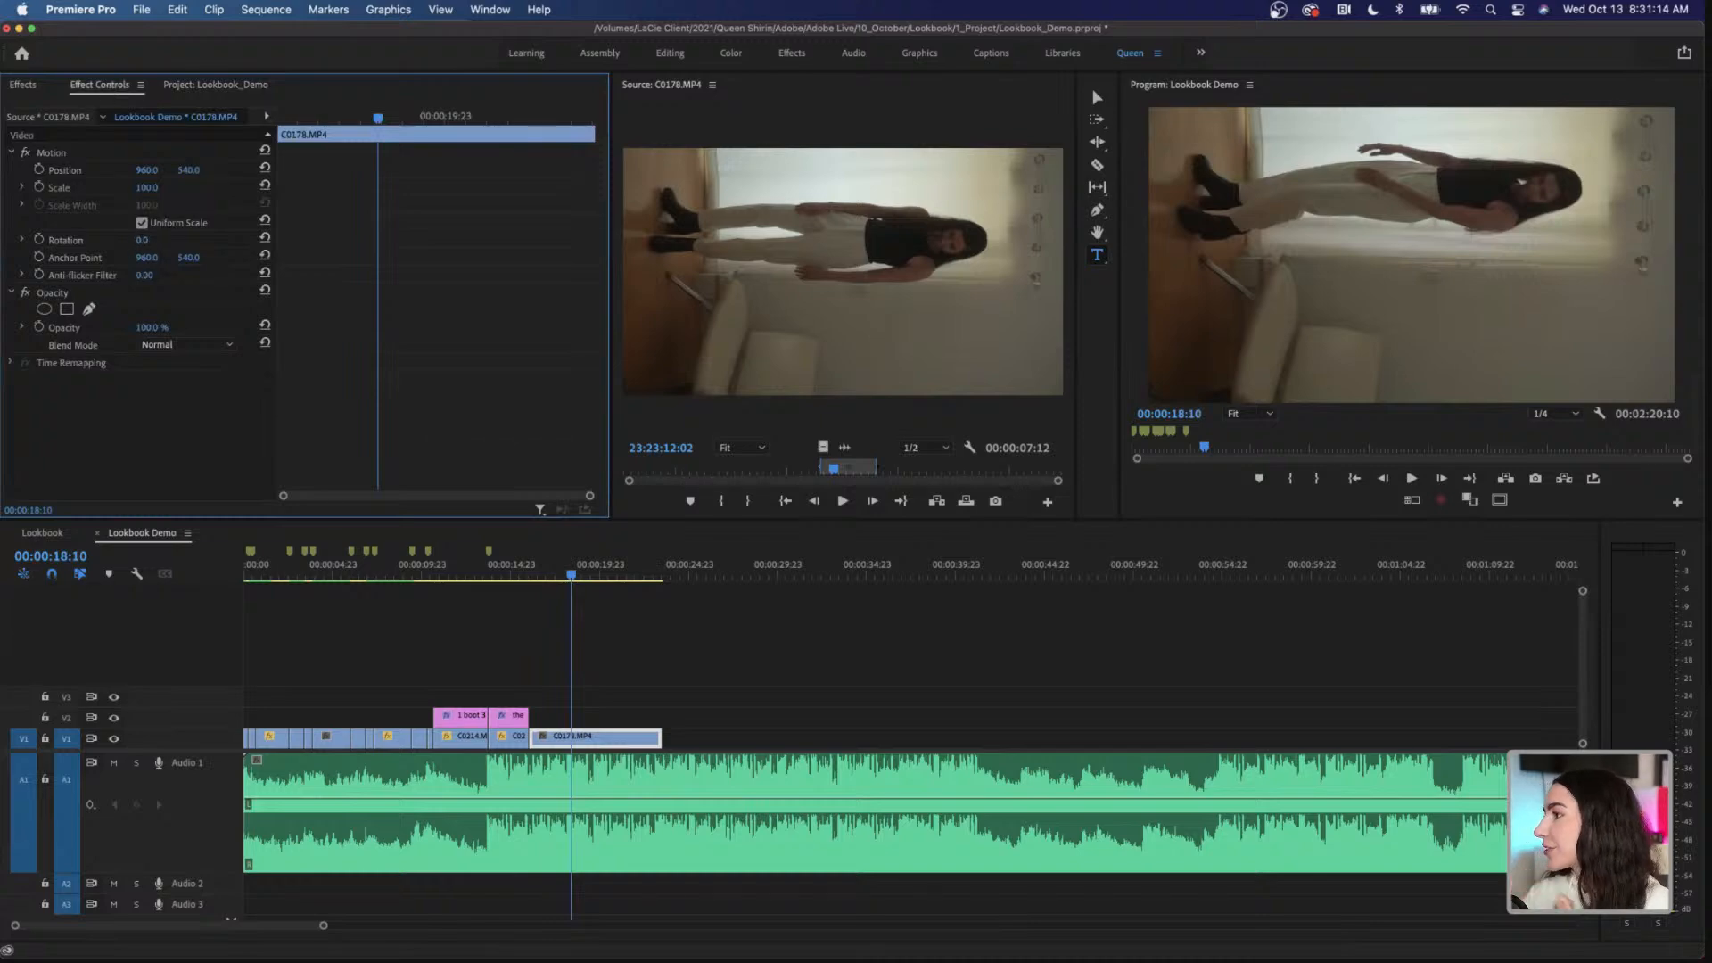
text(-90)
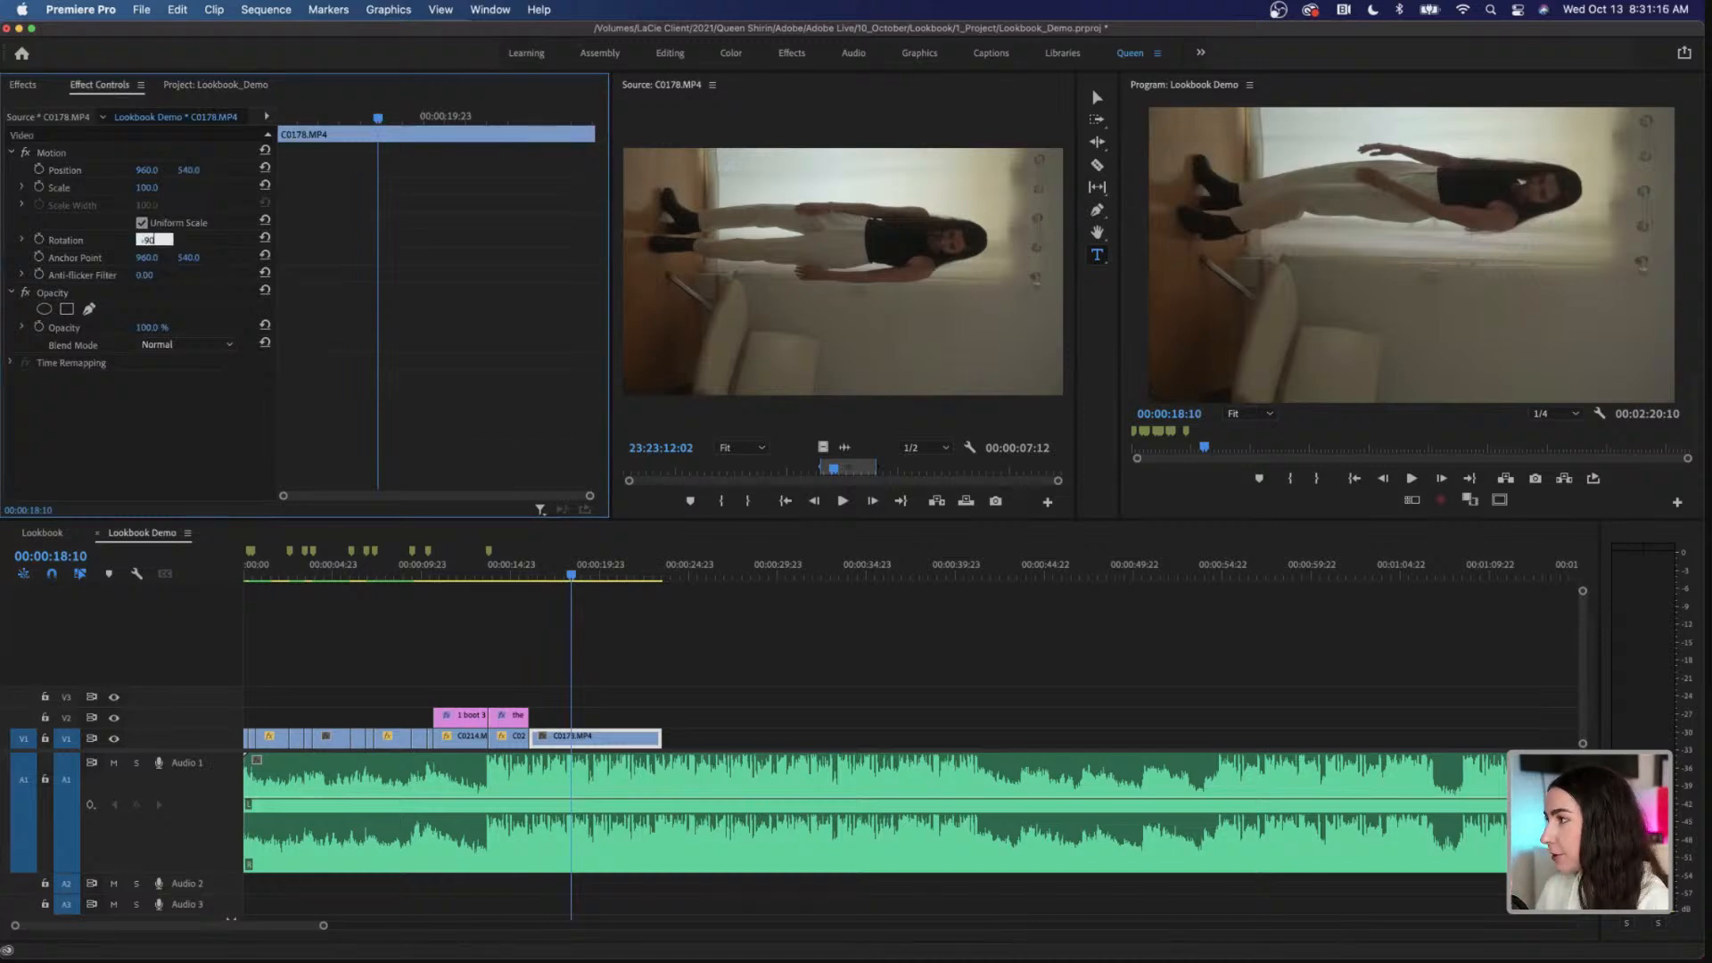
key(Return)
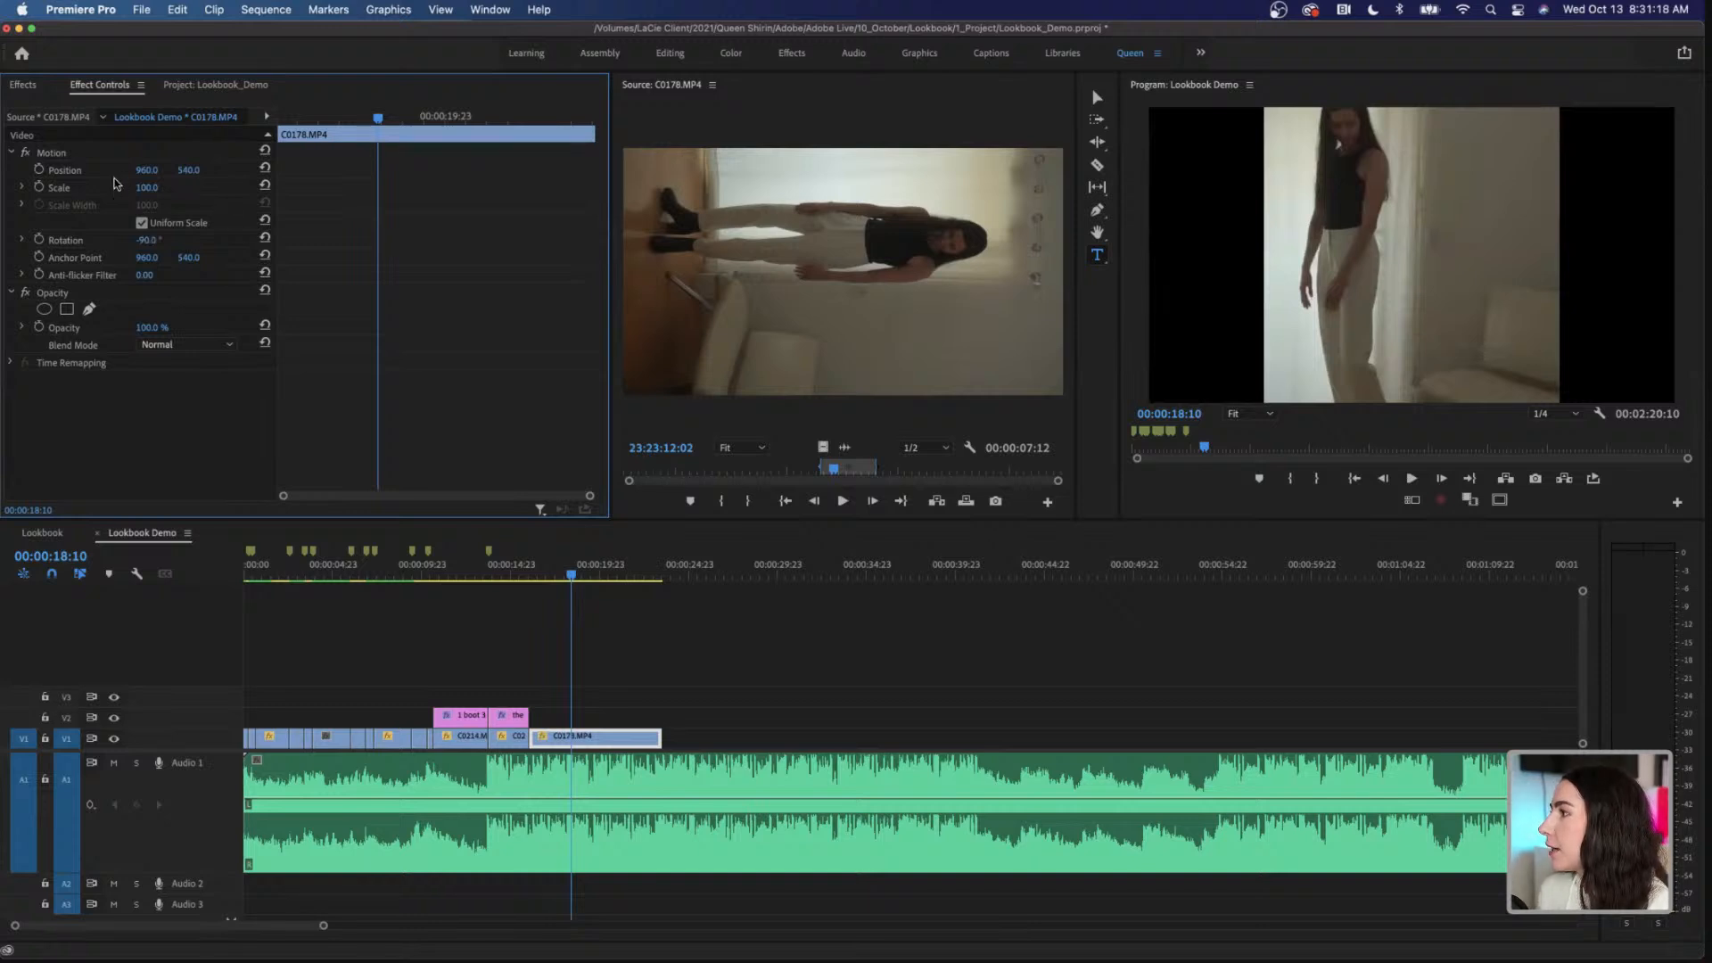
drag(146, 188, 102, 188)
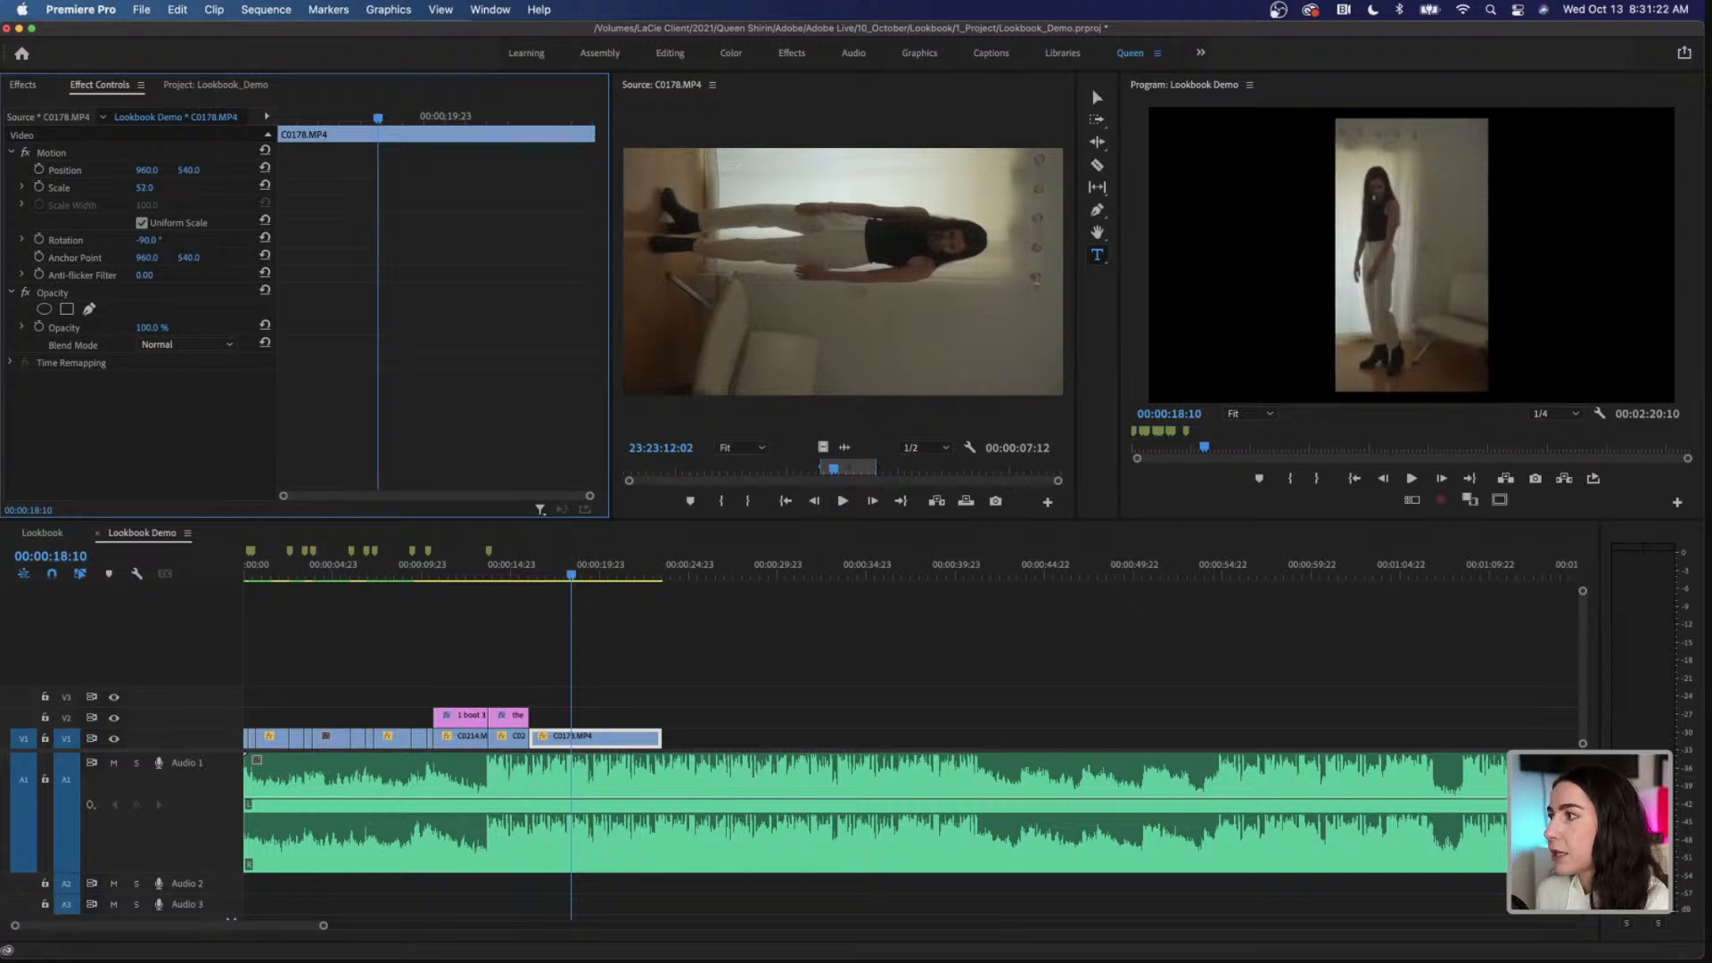
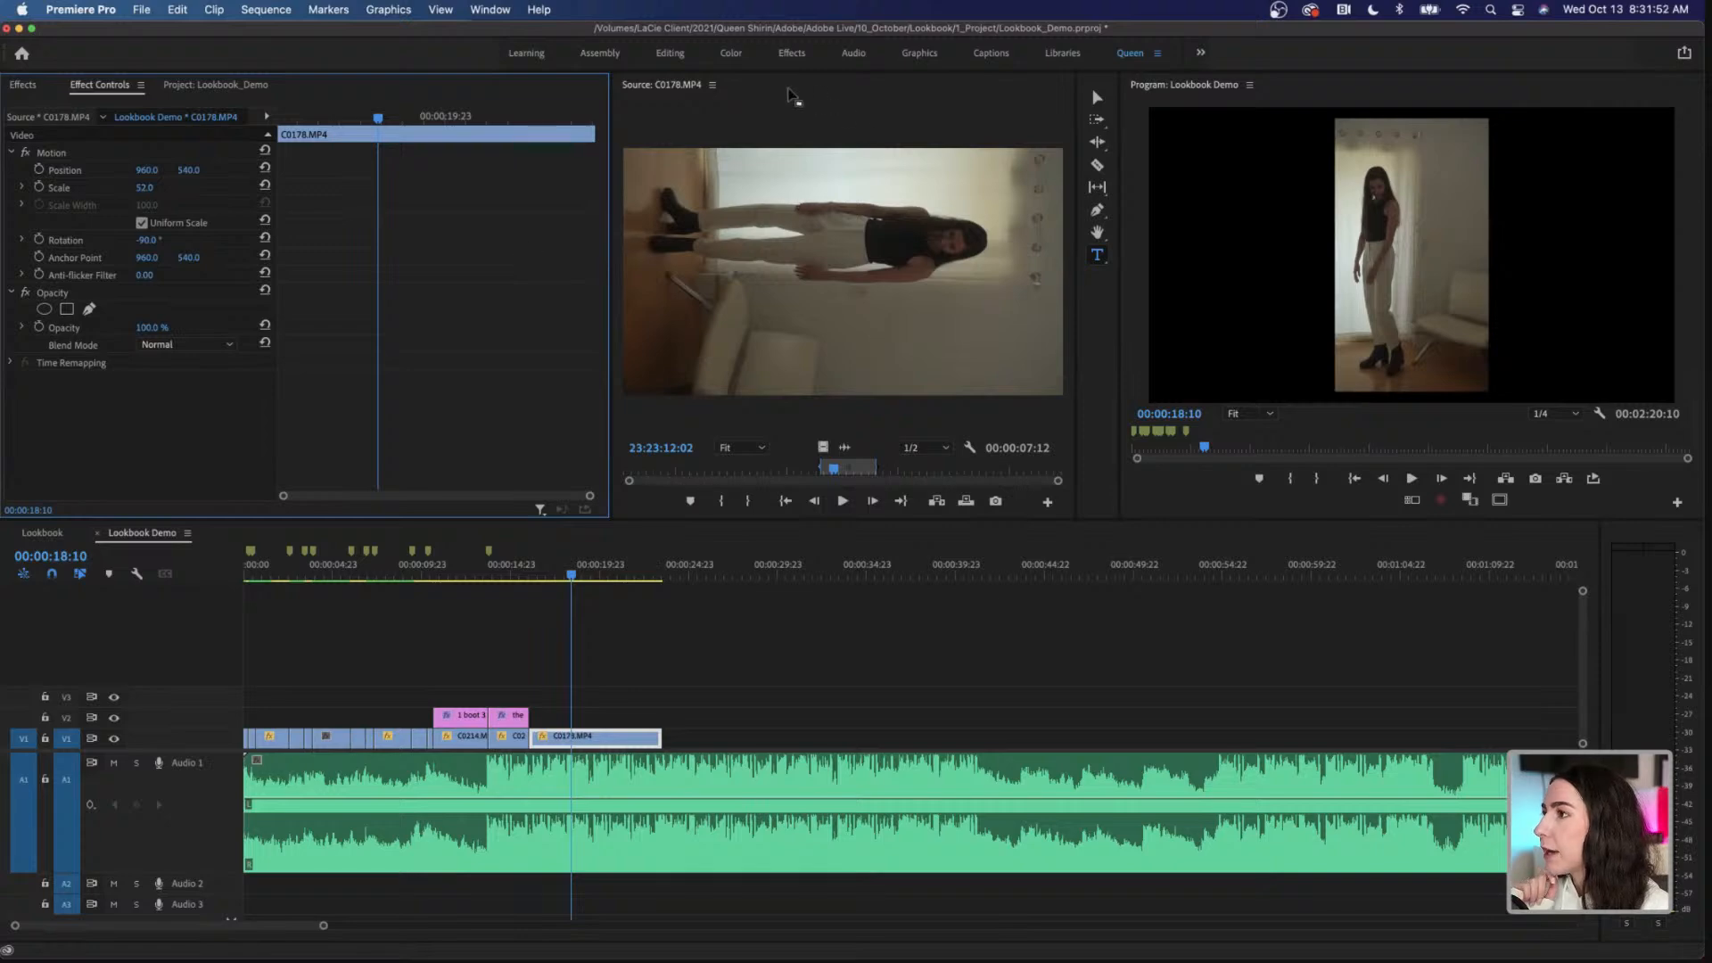
Step: Raise the exposure of C0178.MP4 to 2.0 with Lumetri Color in the Color workspace and return to the Queen workspace
click(730, 54)
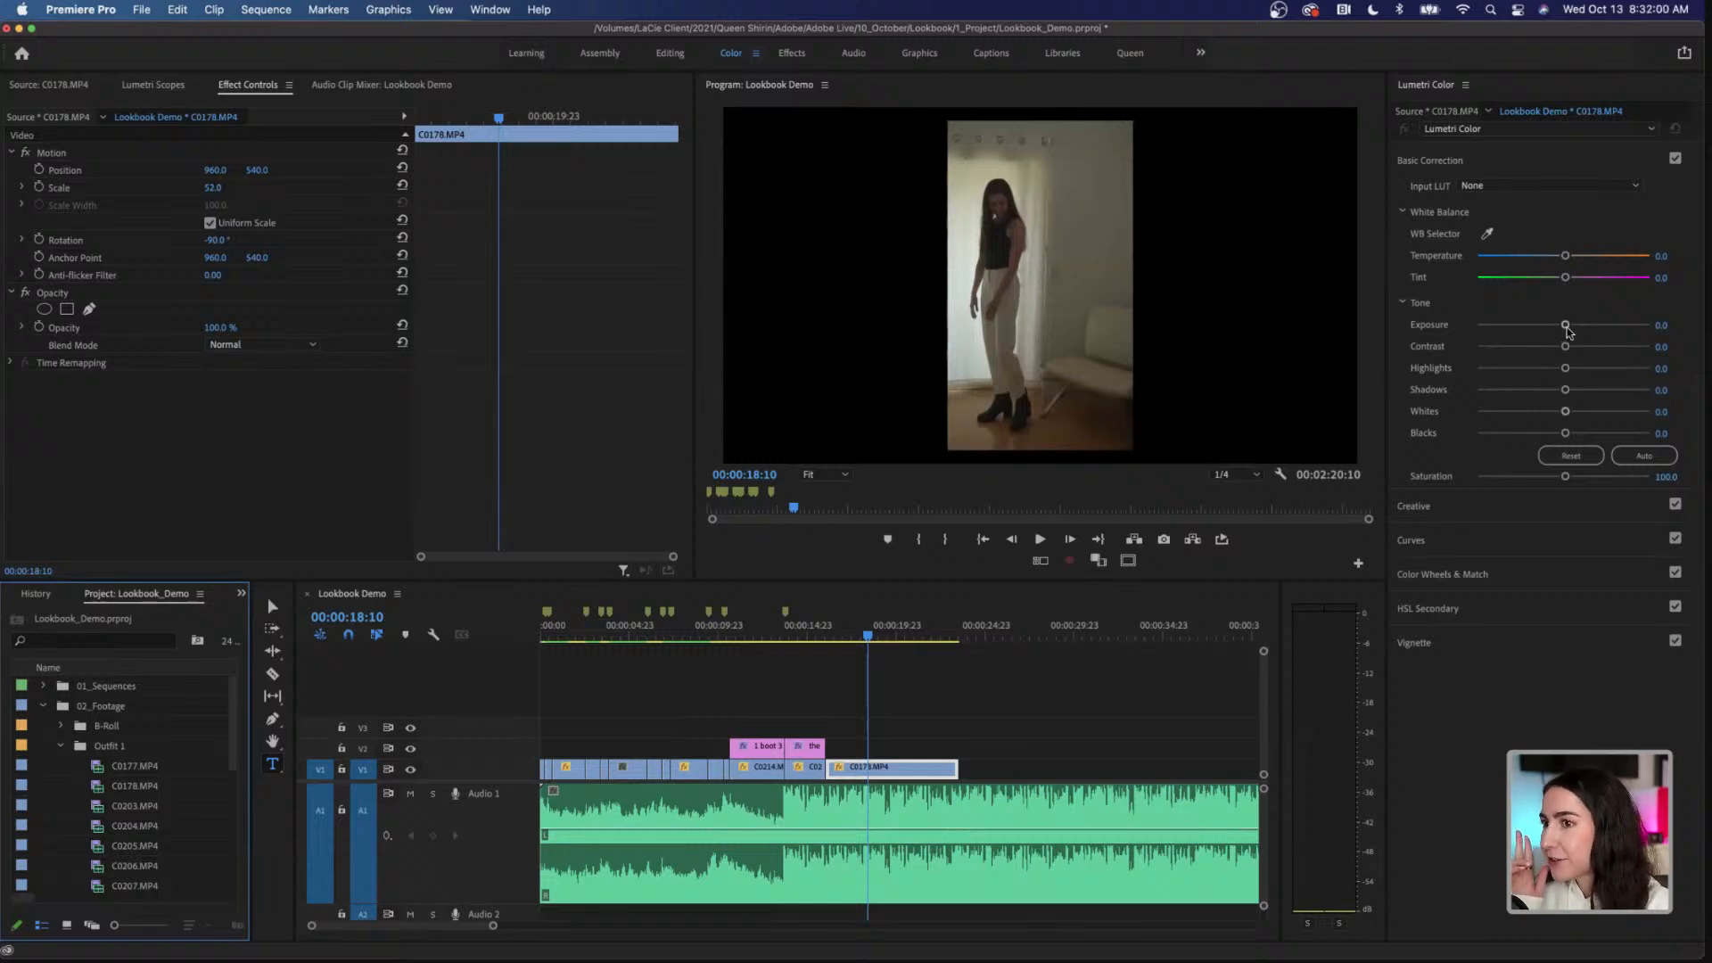
drag(1567, 332, 1597, 326)
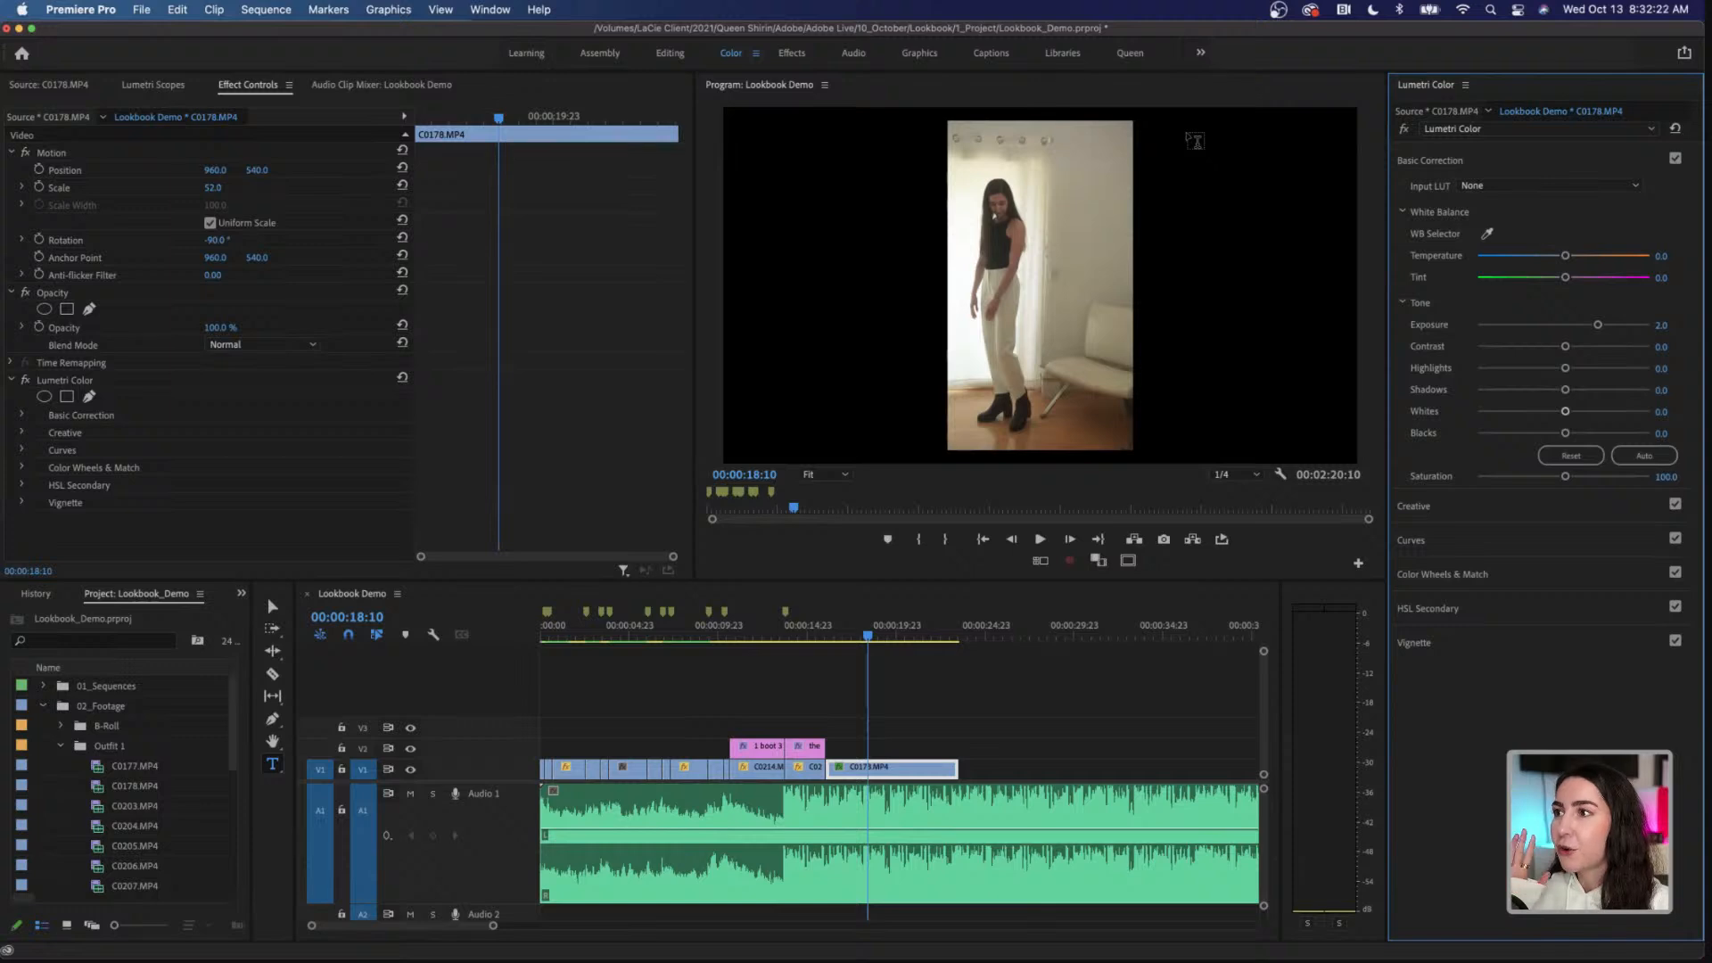
click(1130, 55)
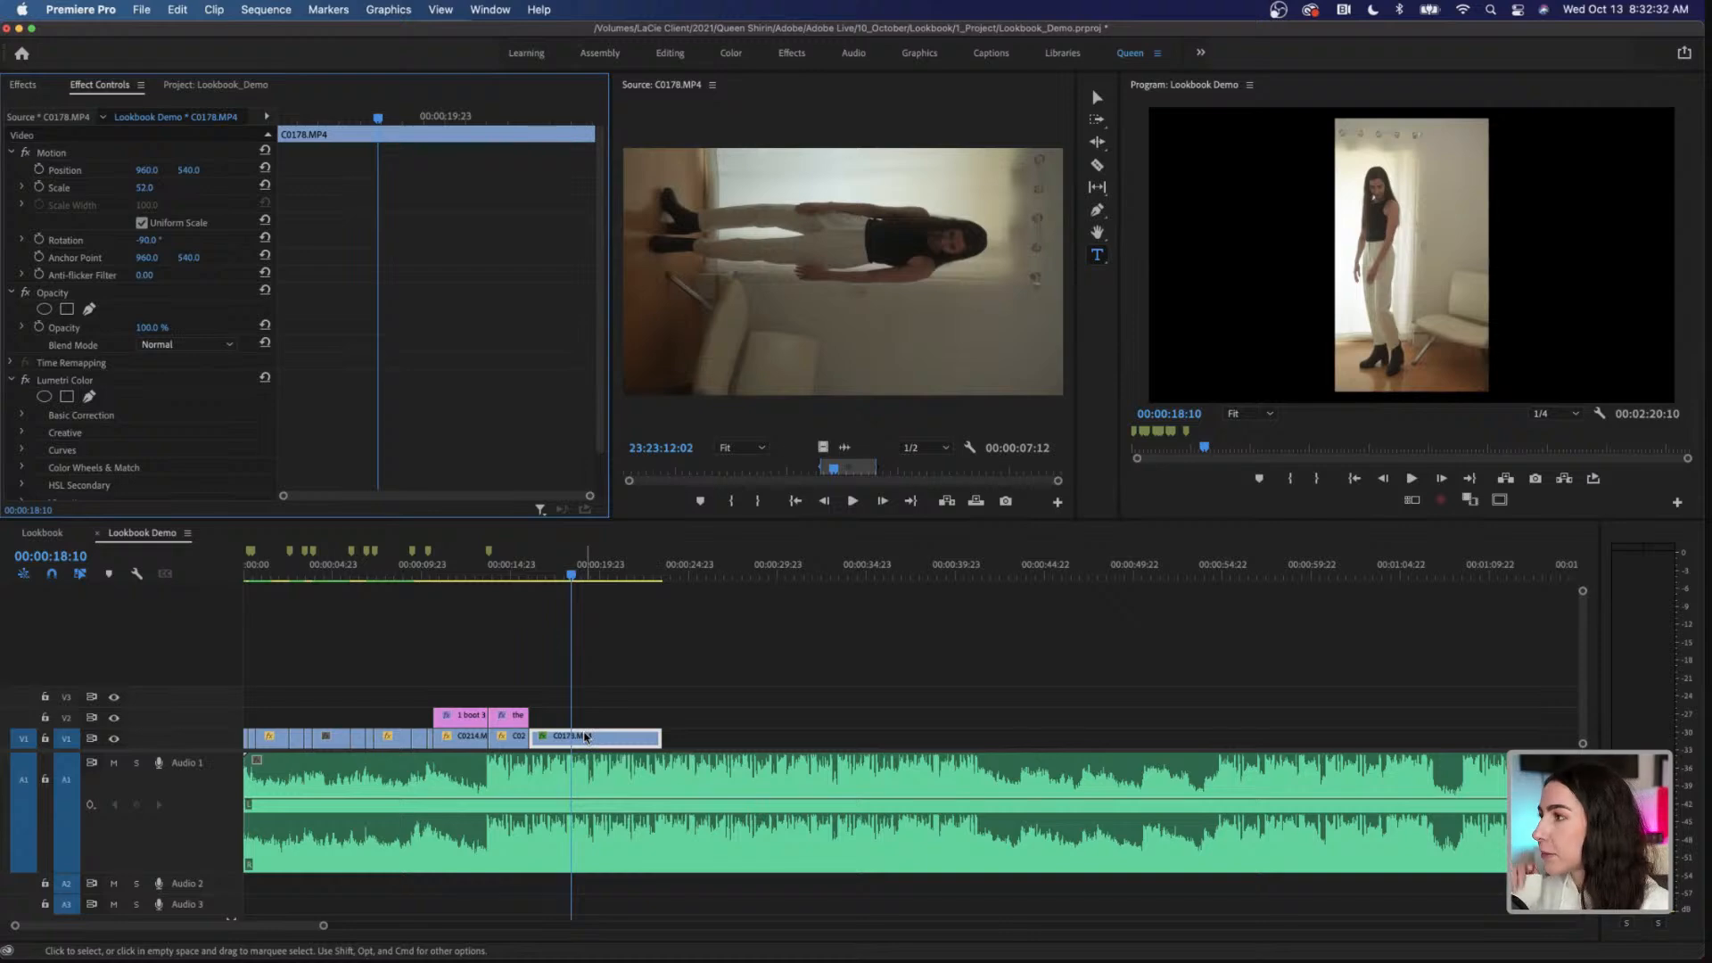
Step: Make track V1 taller and display the Time Remapping speed line on C0178.MP4 in the sequence
click(182, 722)
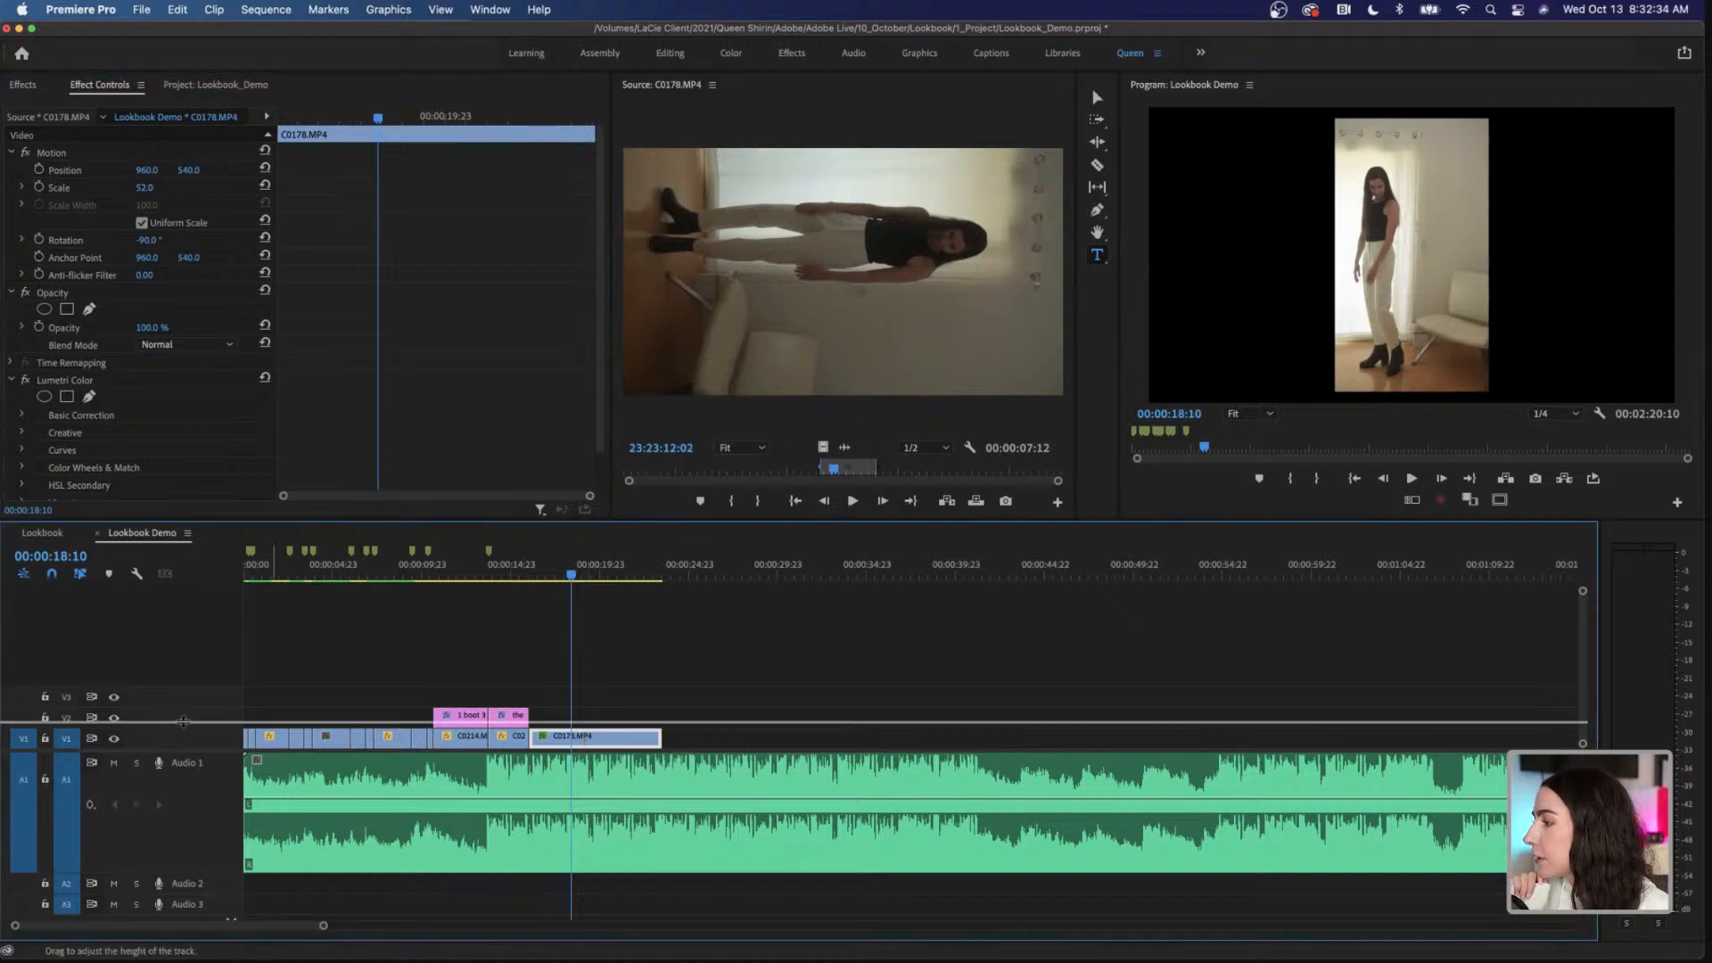
drag(182, 721, 182, 688)
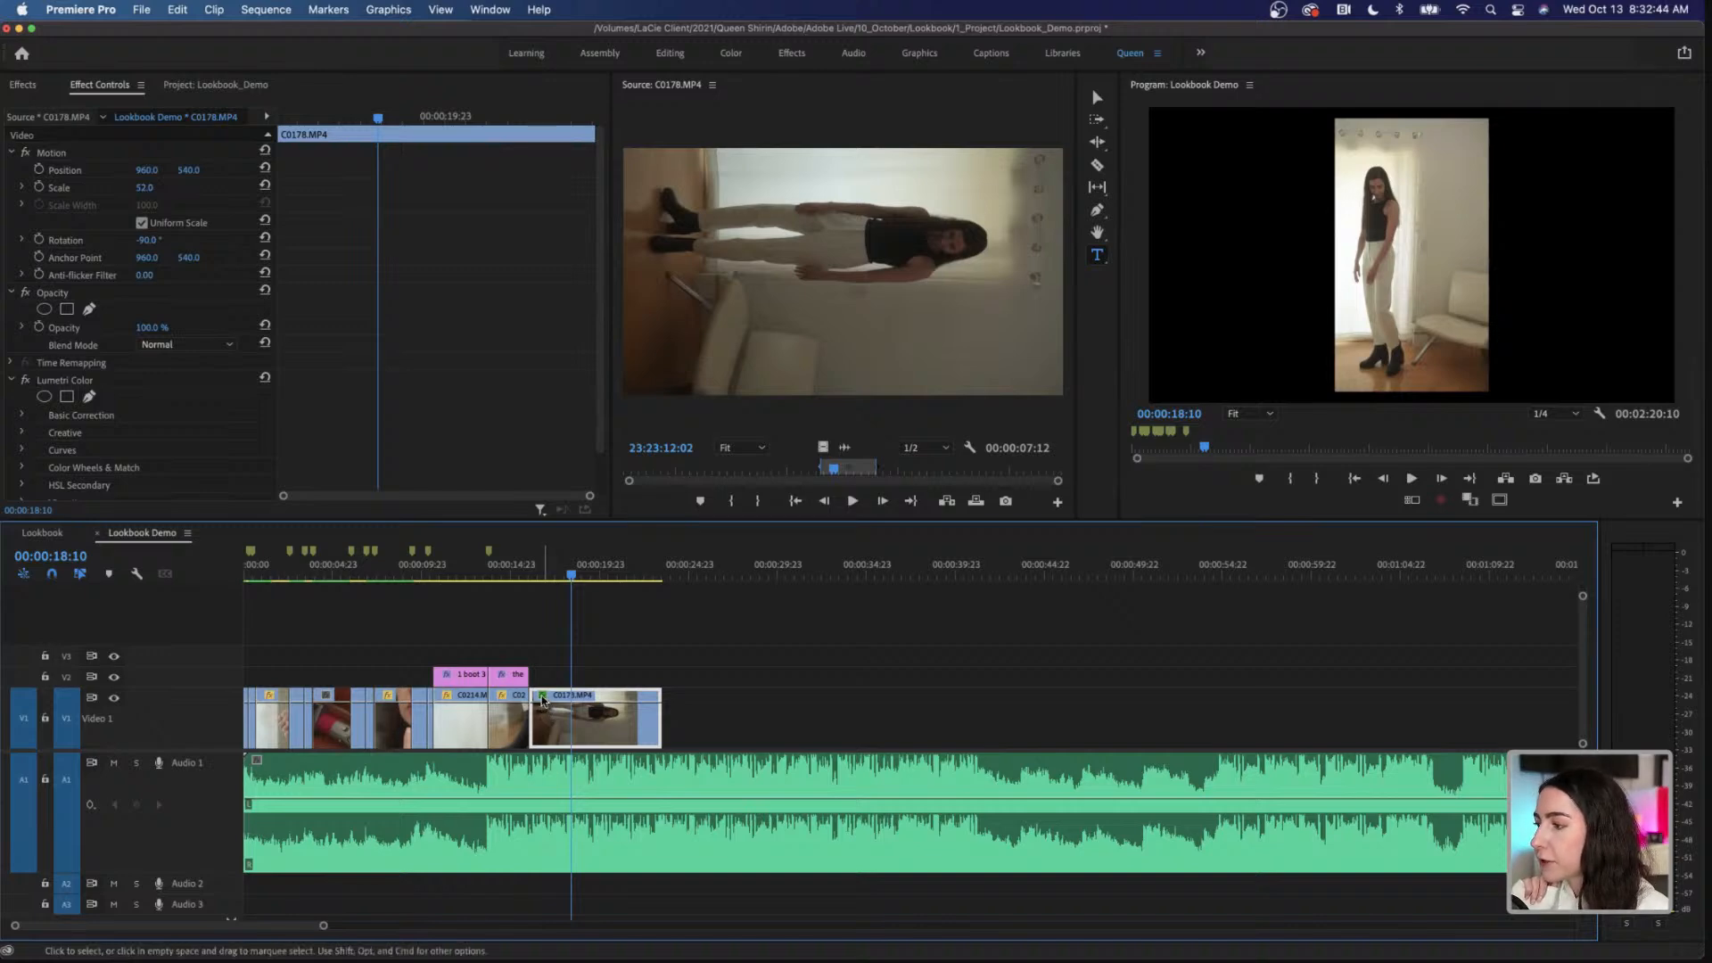
click(542, 696)
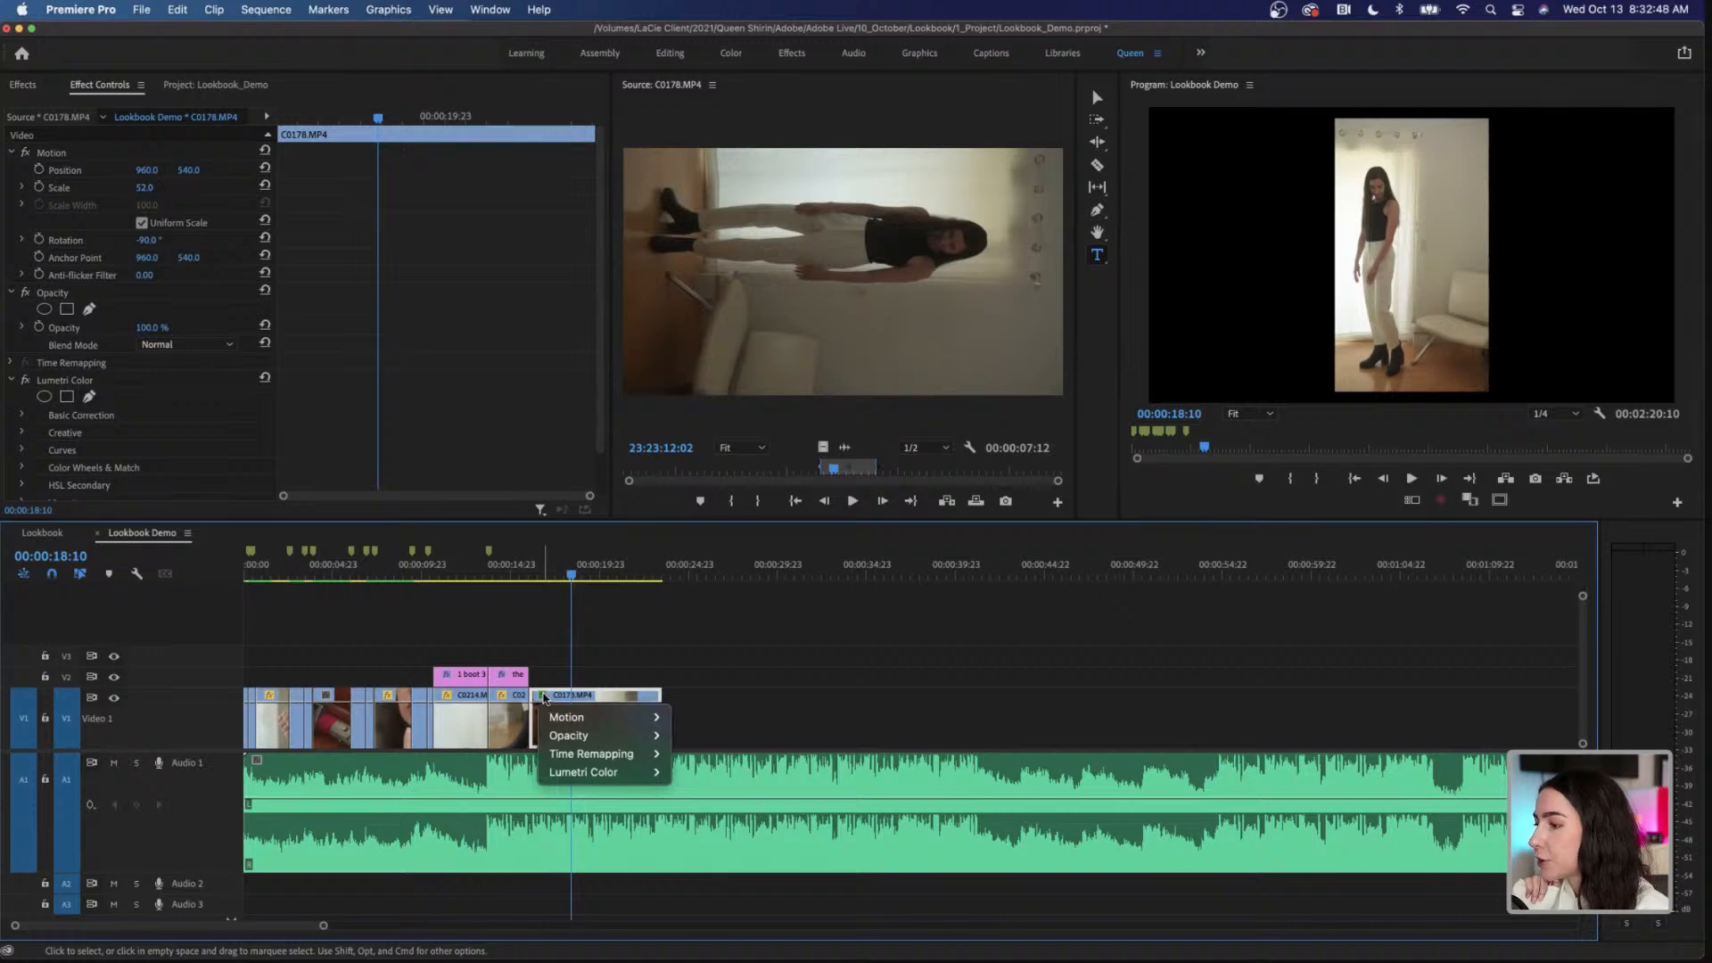
mouse_move(635, 759)
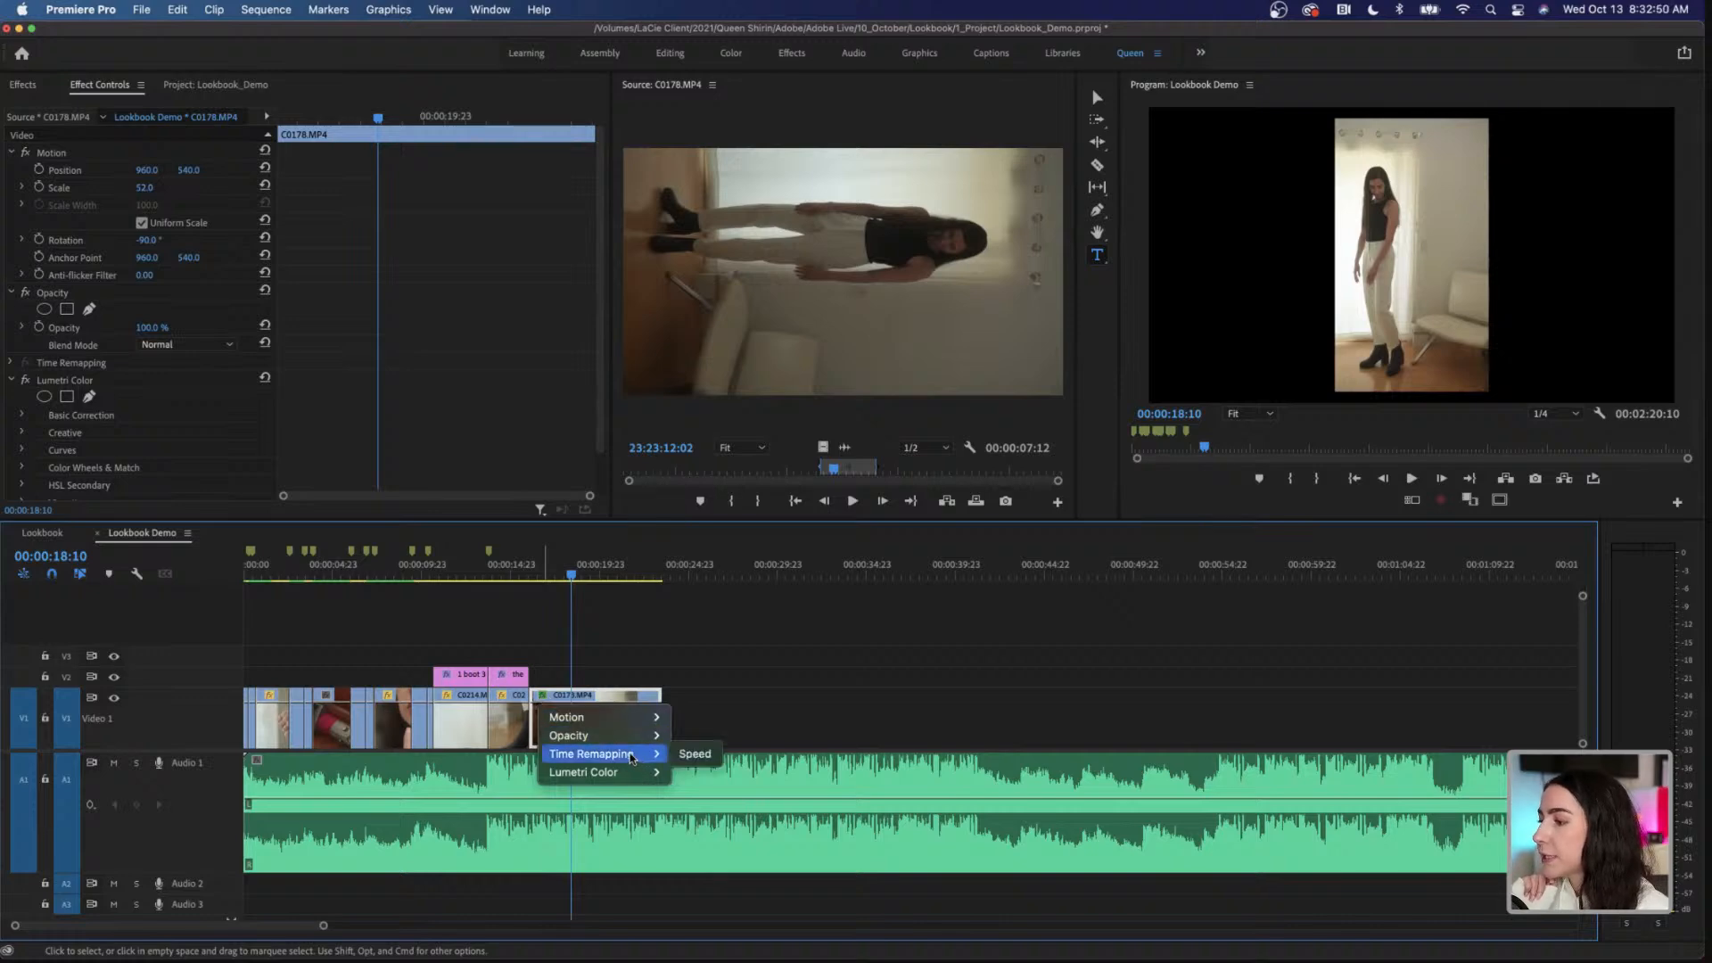
click(695, 754)
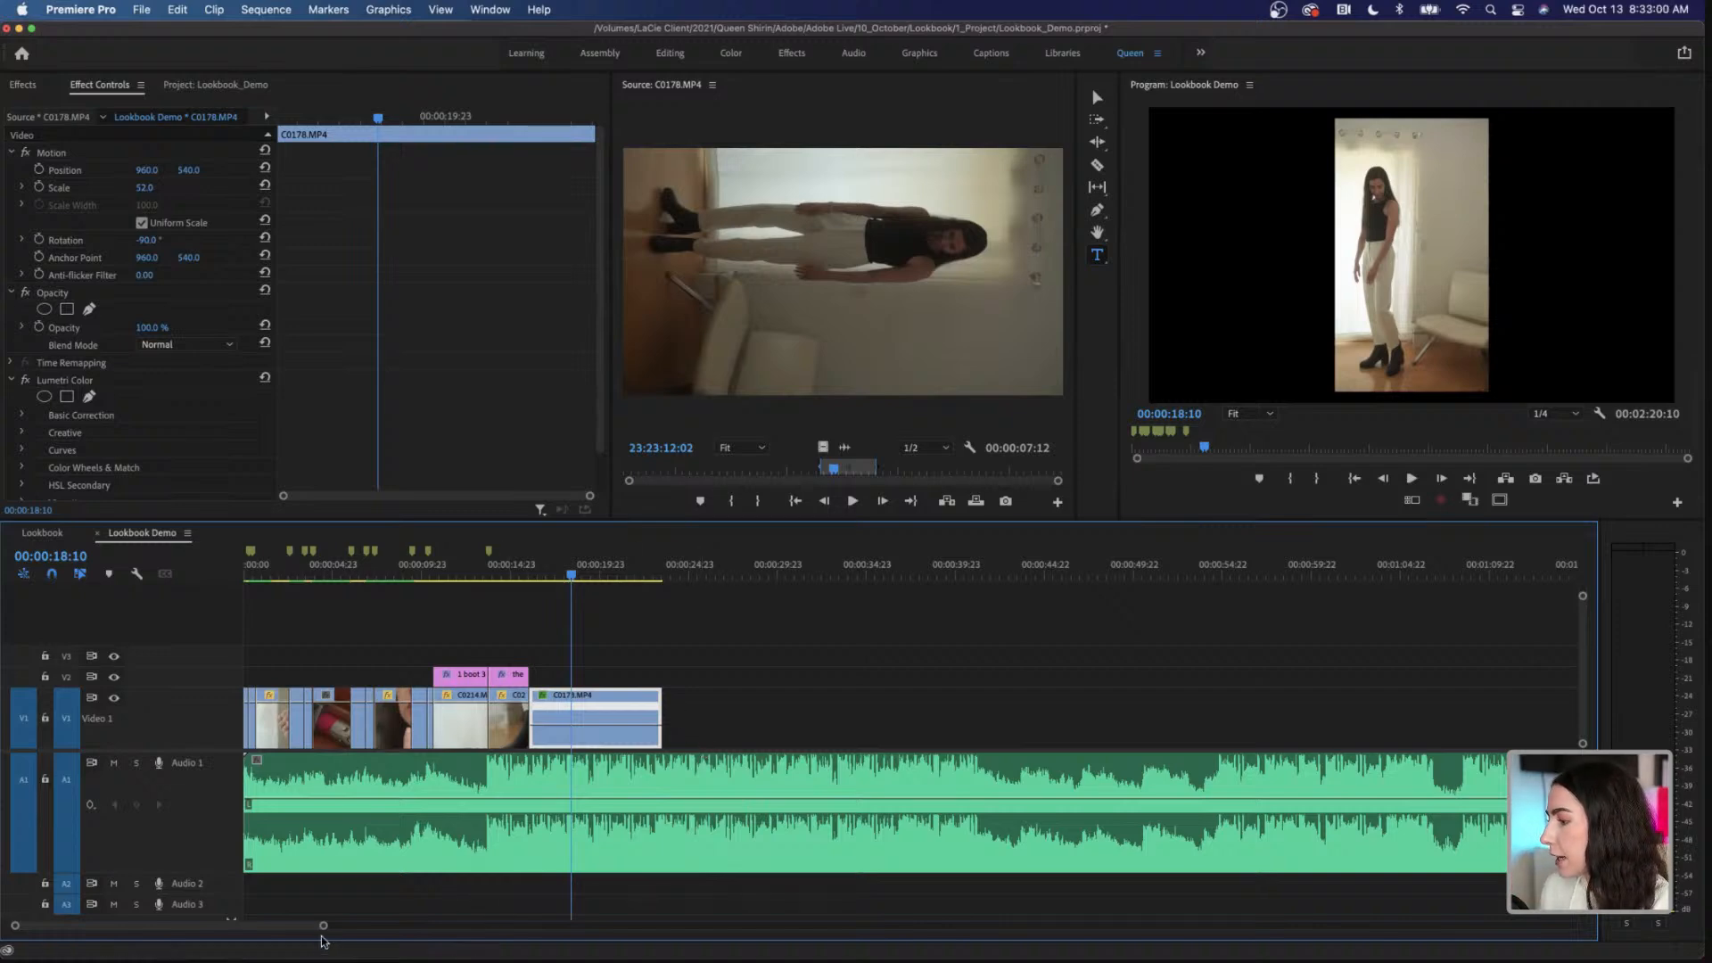
Step: Add a speed keyframe to C0178.MP4 at 00:00:17:00 and spread its two halves into a gradual speed transition
drag(323, 925, 223, 930)
click(773, 575)
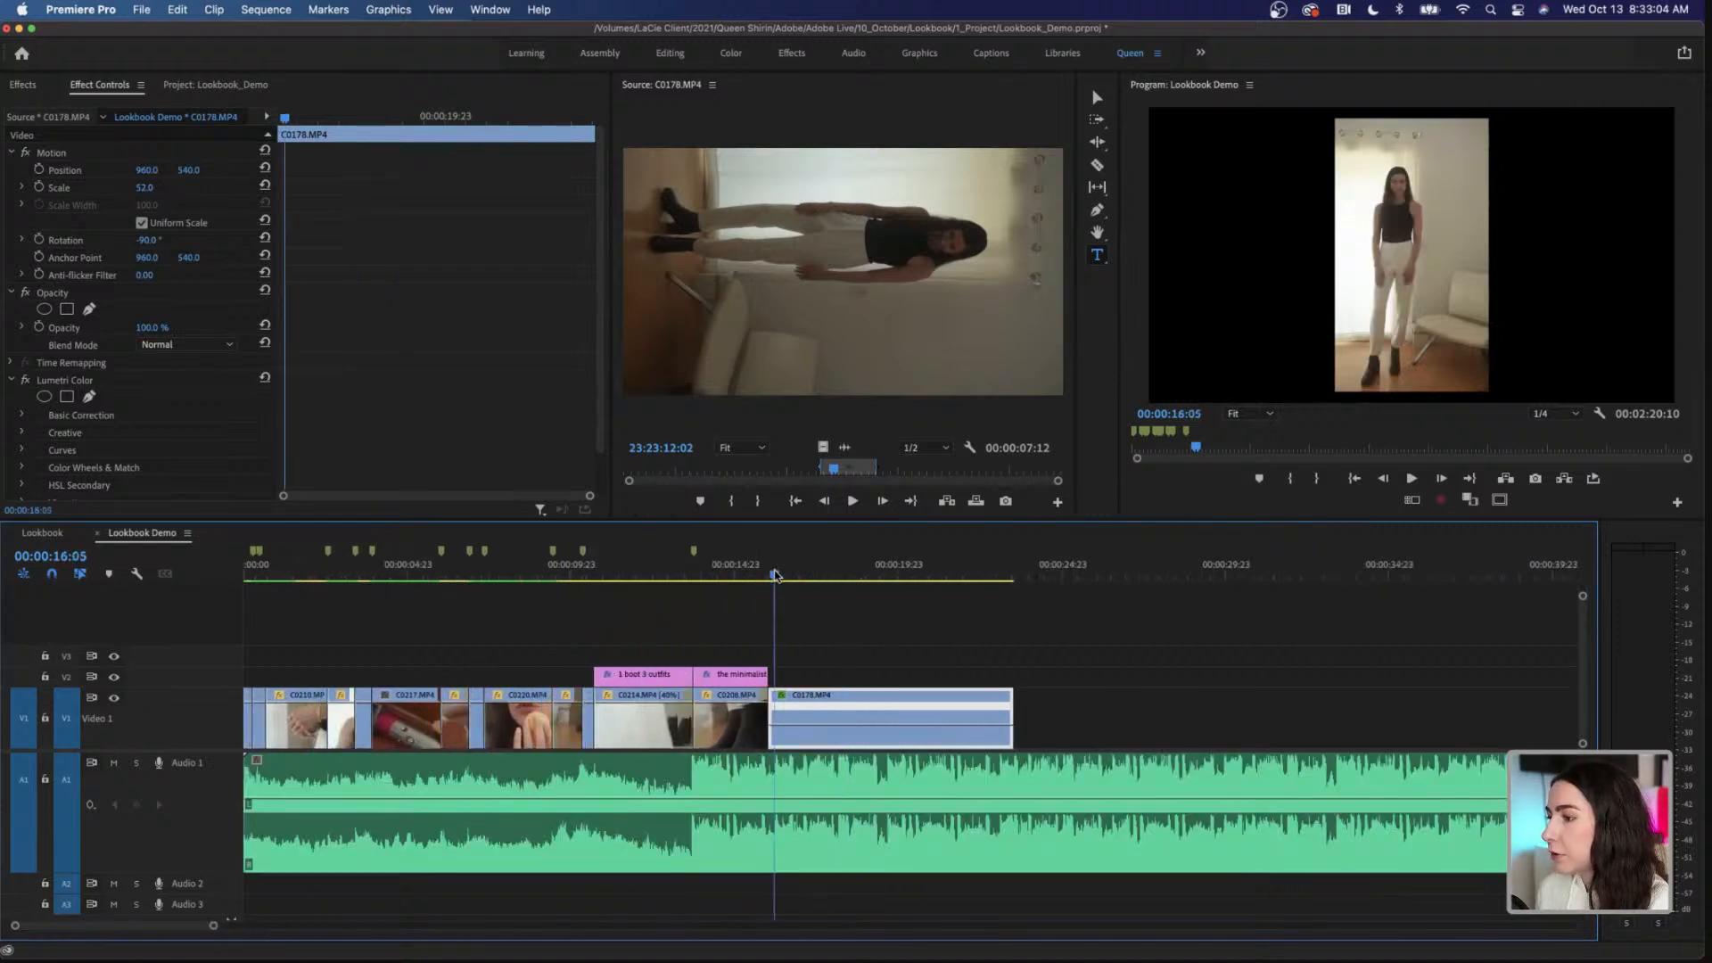
mouse_move(773, 575)
mouse_down()
mouse_move(902, 581)
mouse_move(802, 586)
mouse_up()
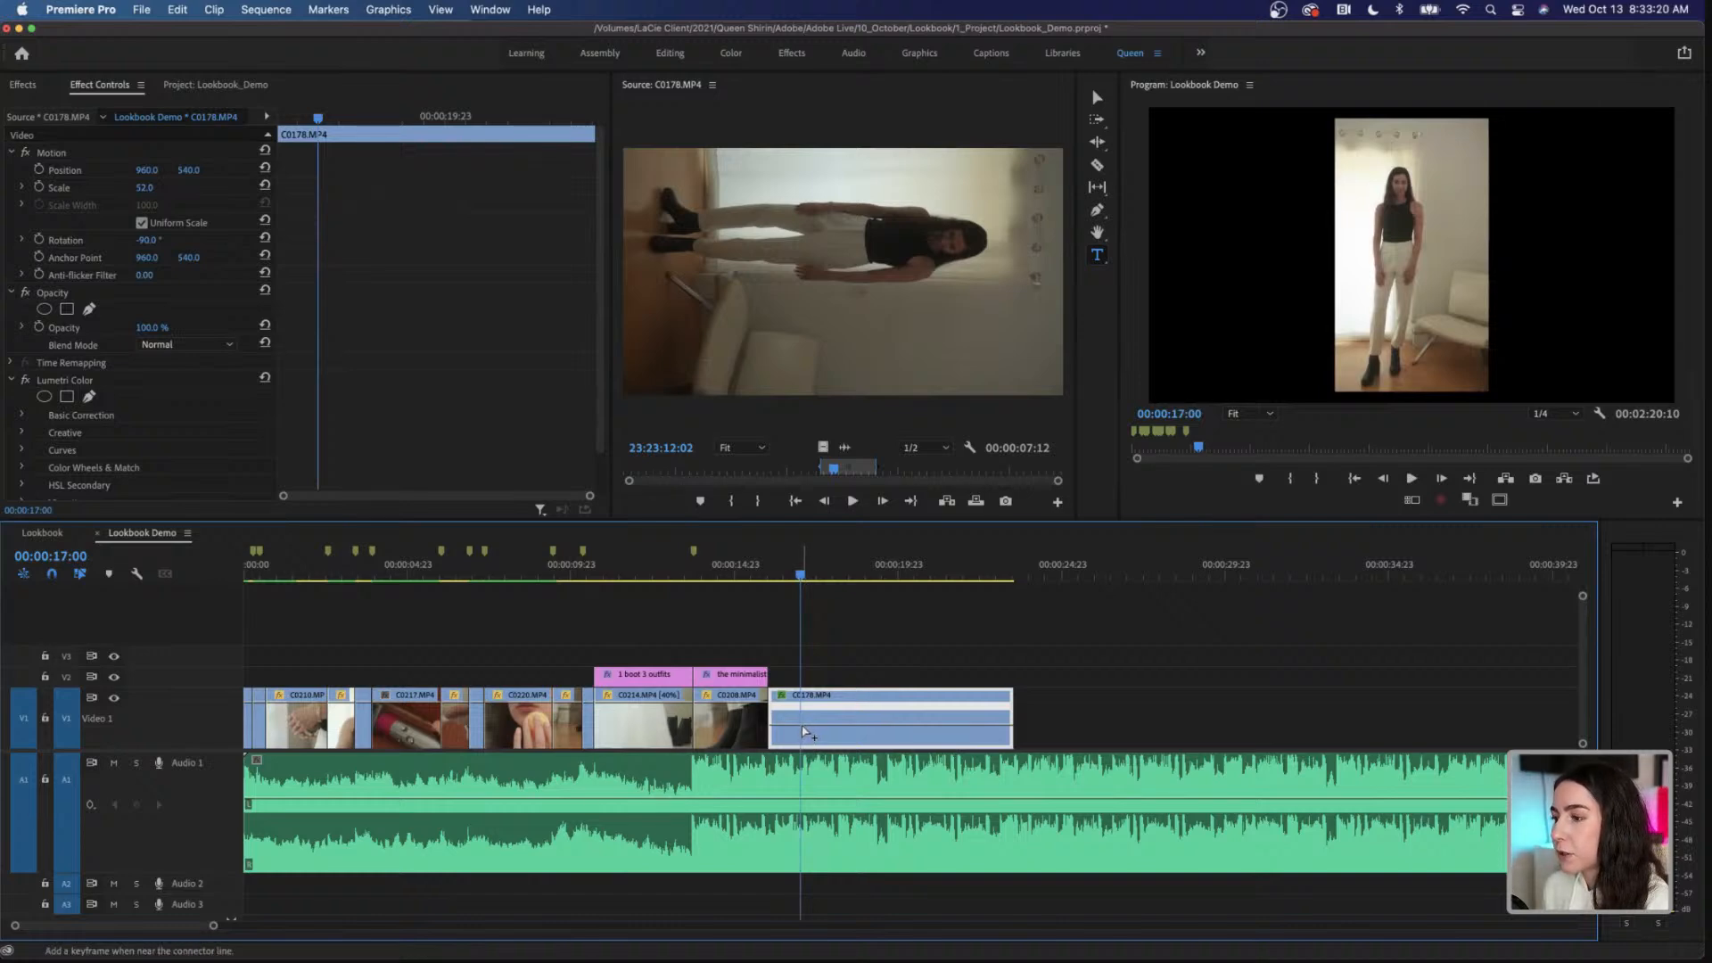
drag(803, 726, 801, 725)
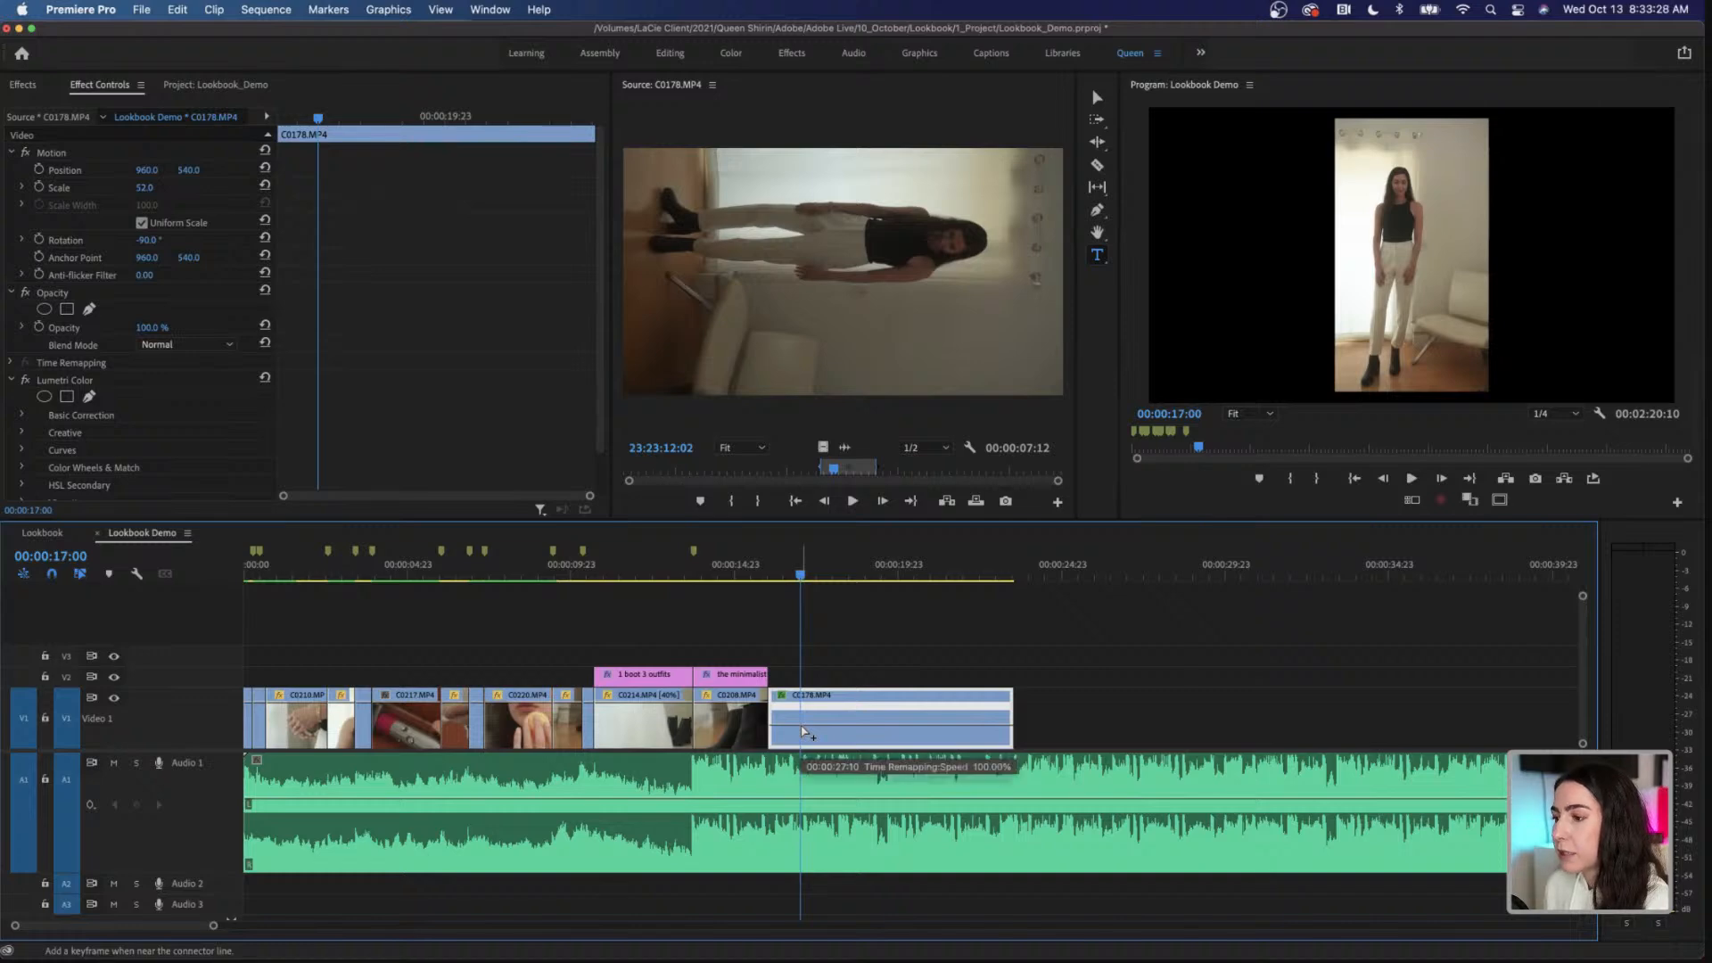
super+click(802, 729)
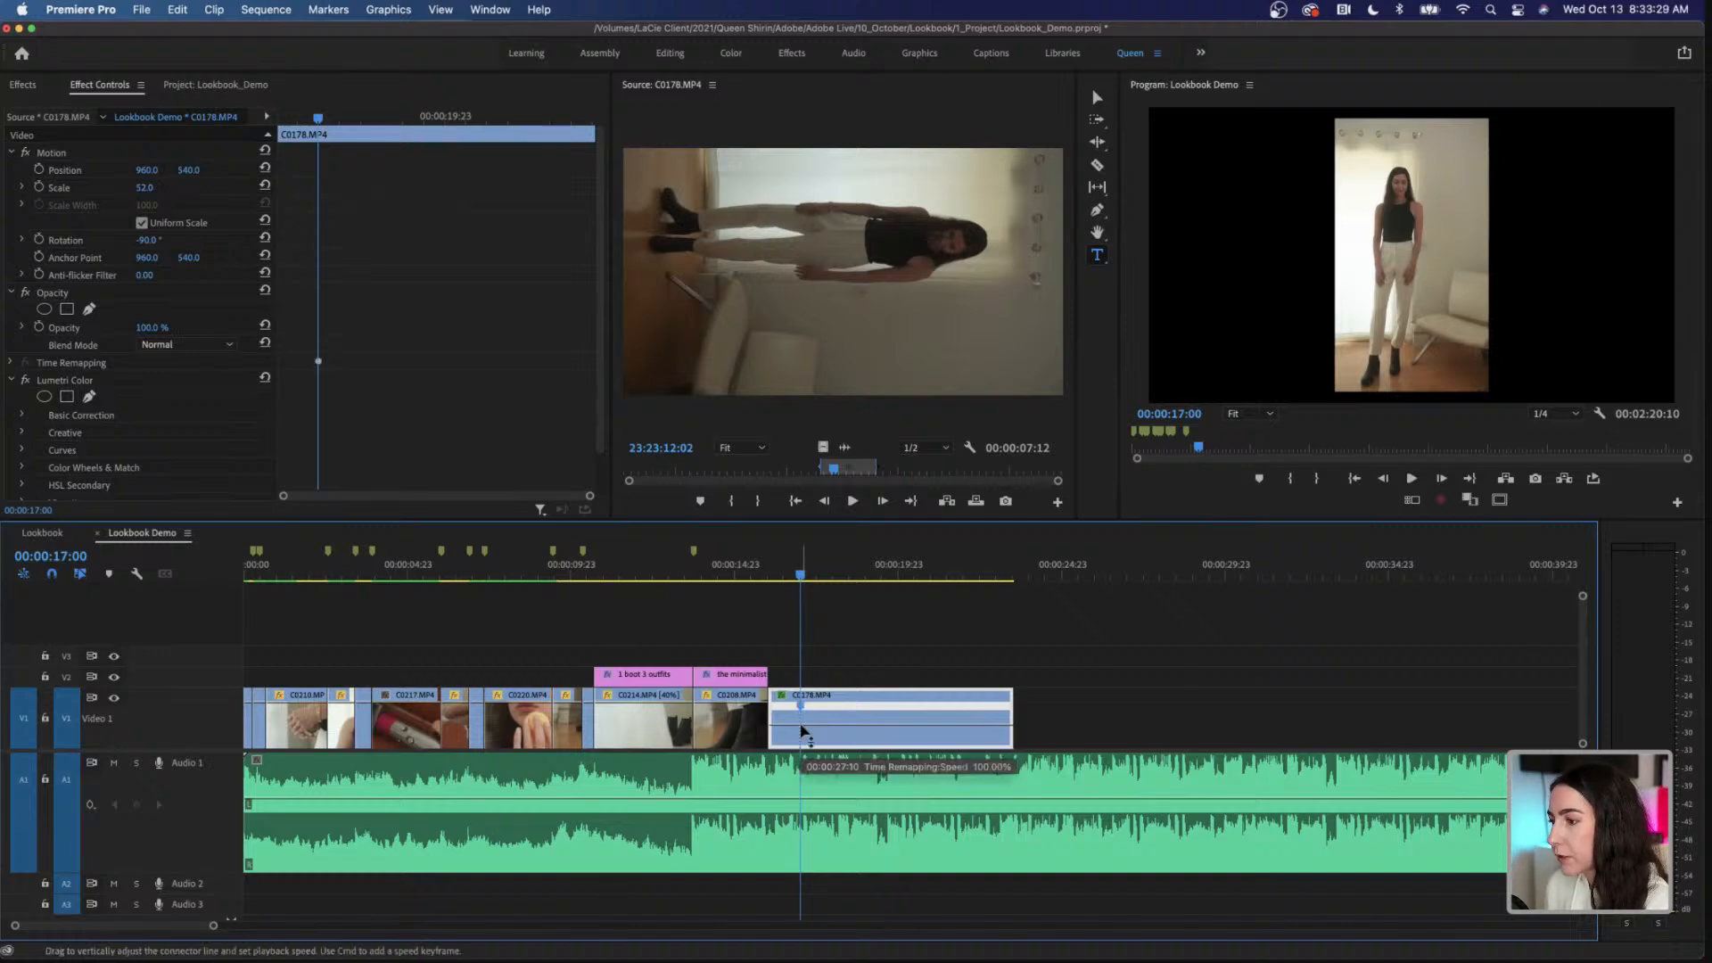
drag(801, 706, 788, 713)
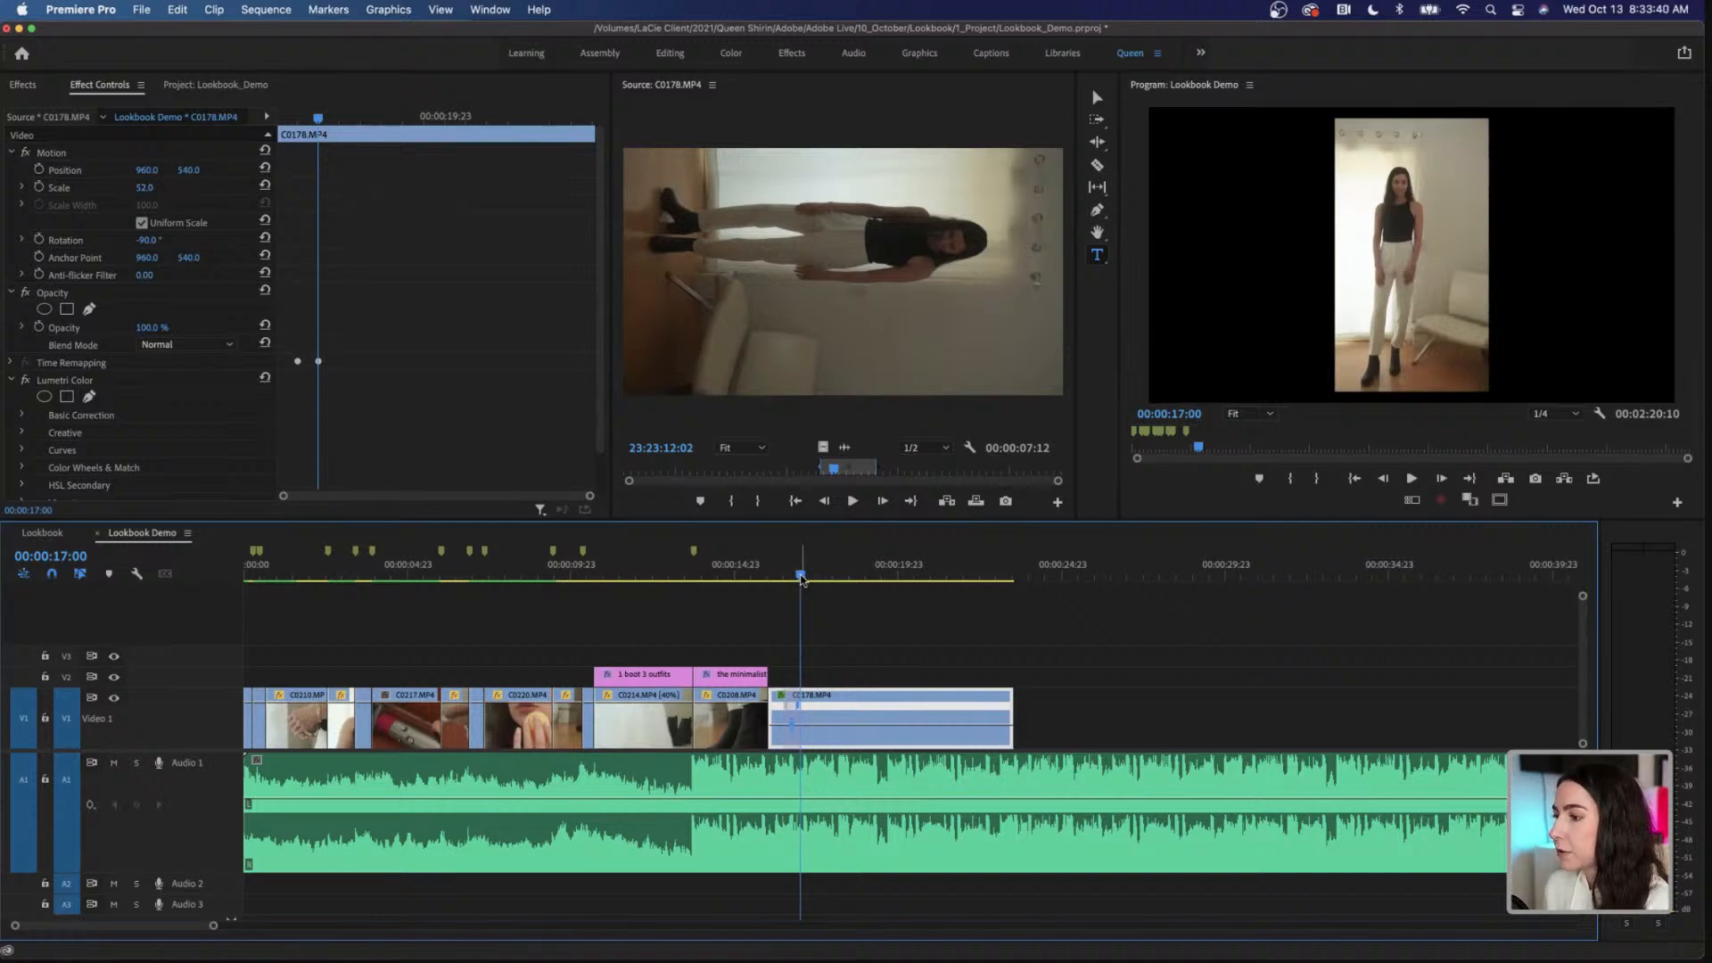
Step: Add a second speed keyframe to C0178.MP4 at 00:00:19:04 and raise the speed between the keyframes to about 300%
drag(800, 578, 872, 586)
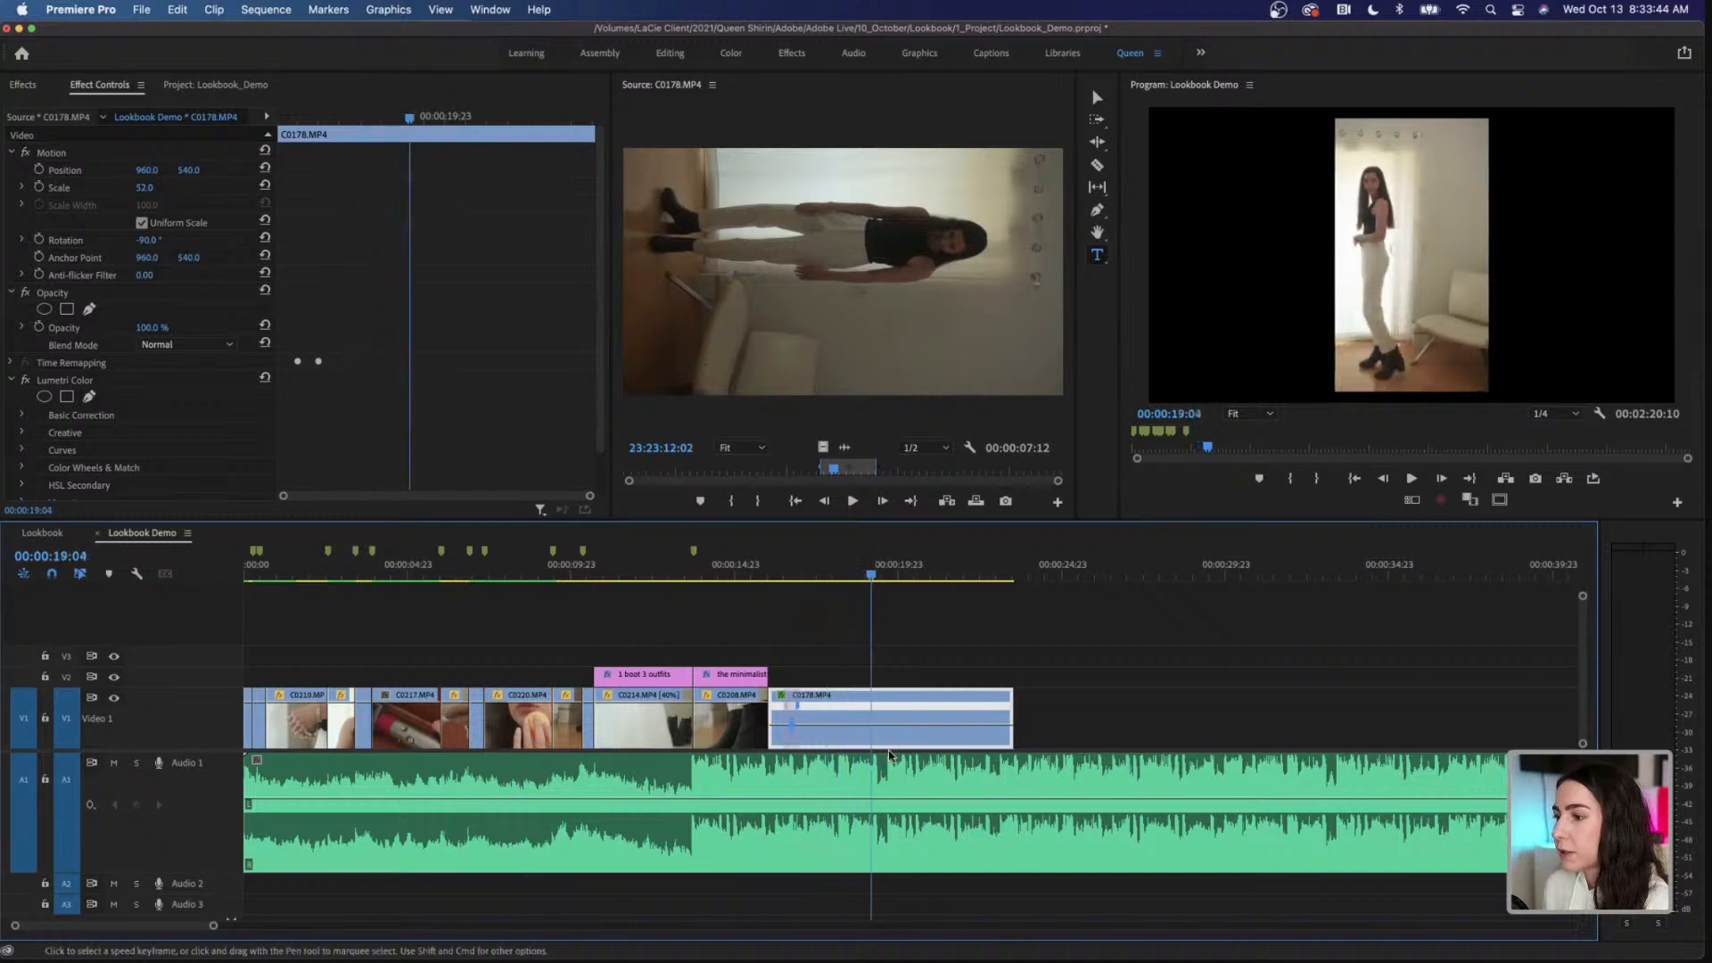
super+click(873, 706)
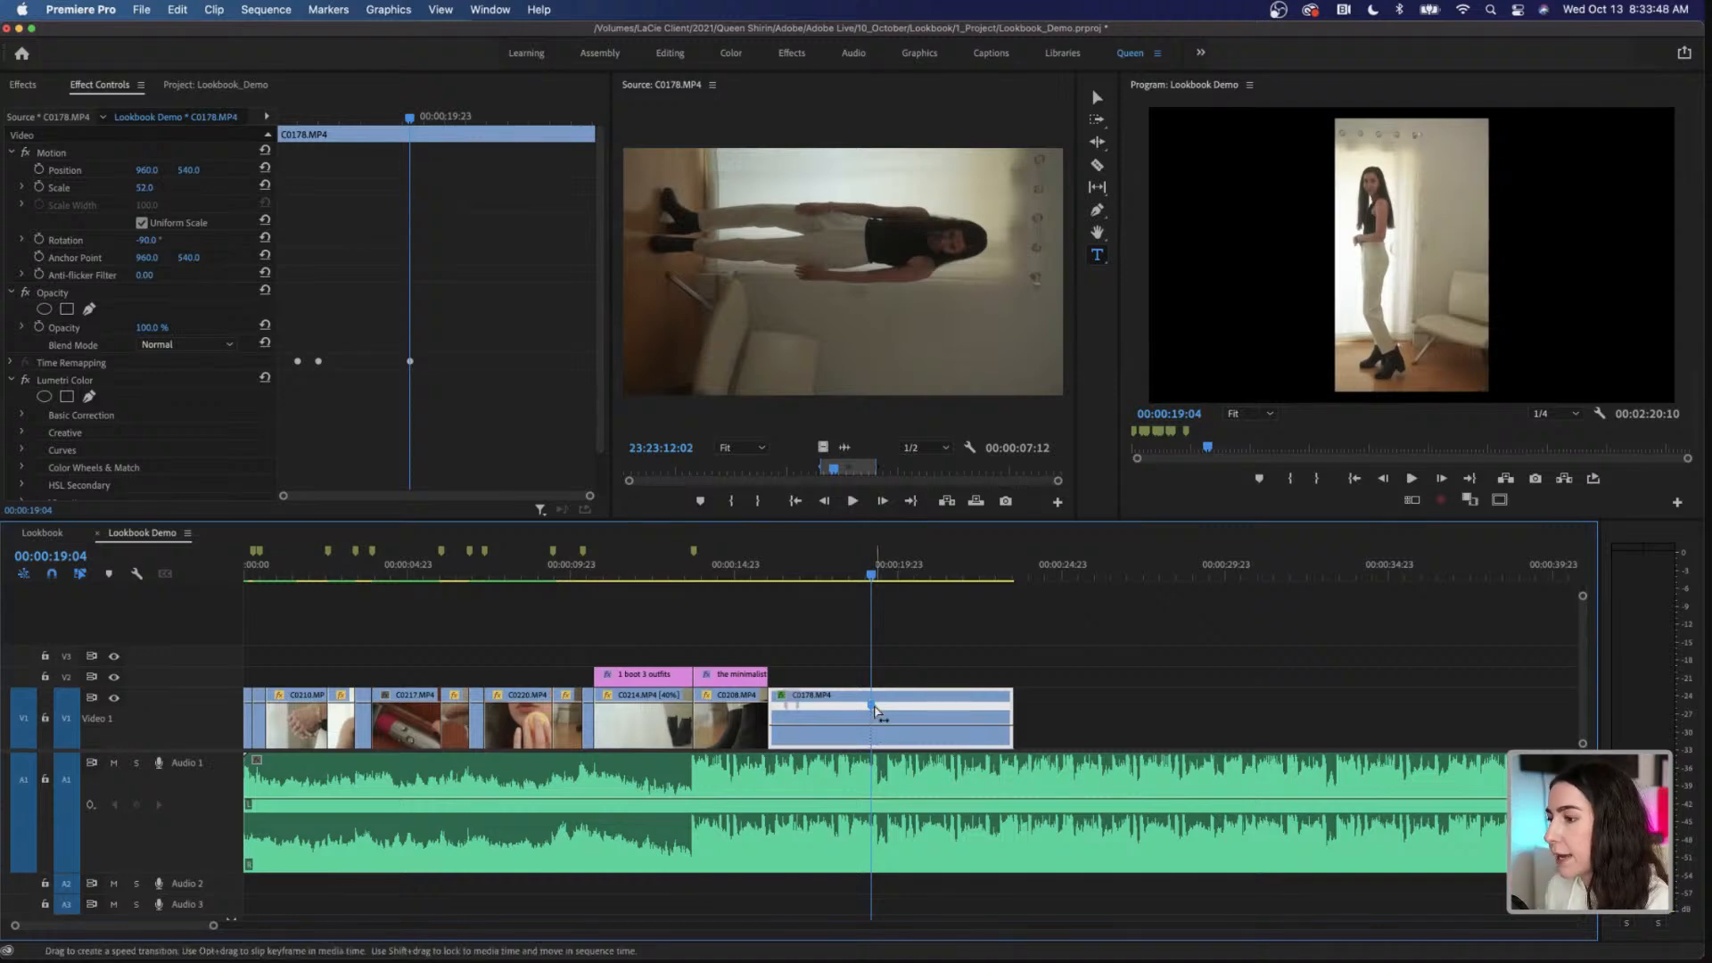
mouse_move(848, 722)
mouse_down()
mouse_move(854, 765)
mouse_move(846, 747)
mouse_up()
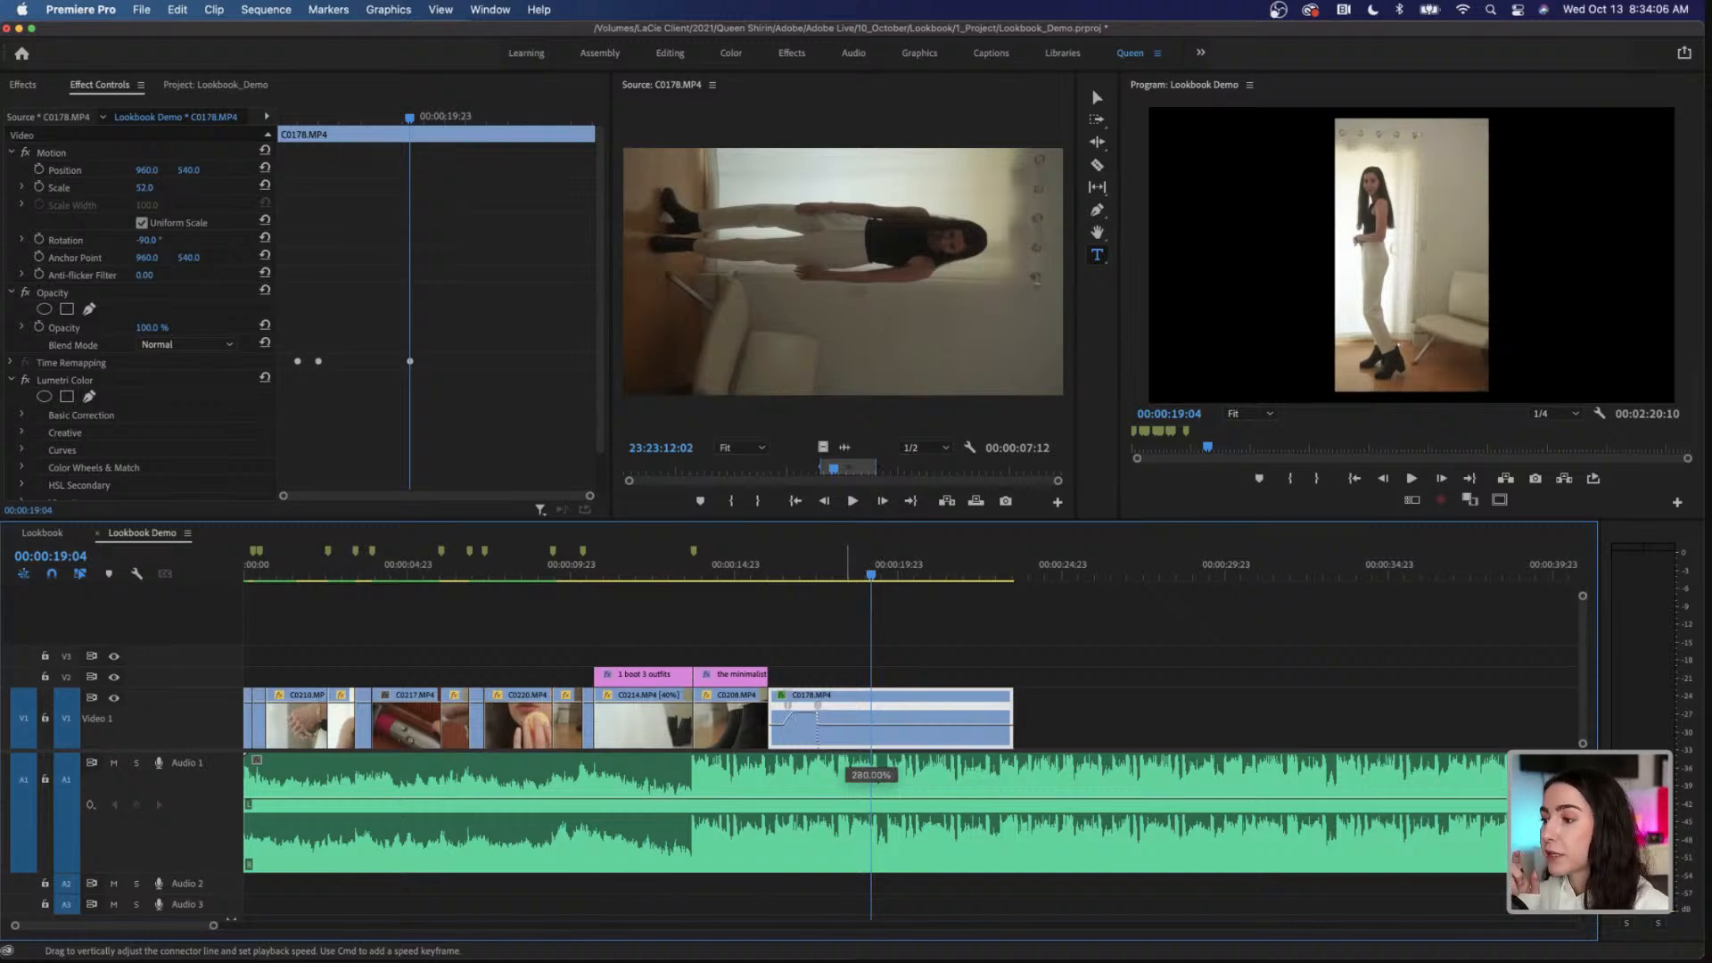
drag(848, 712, 848, 710)
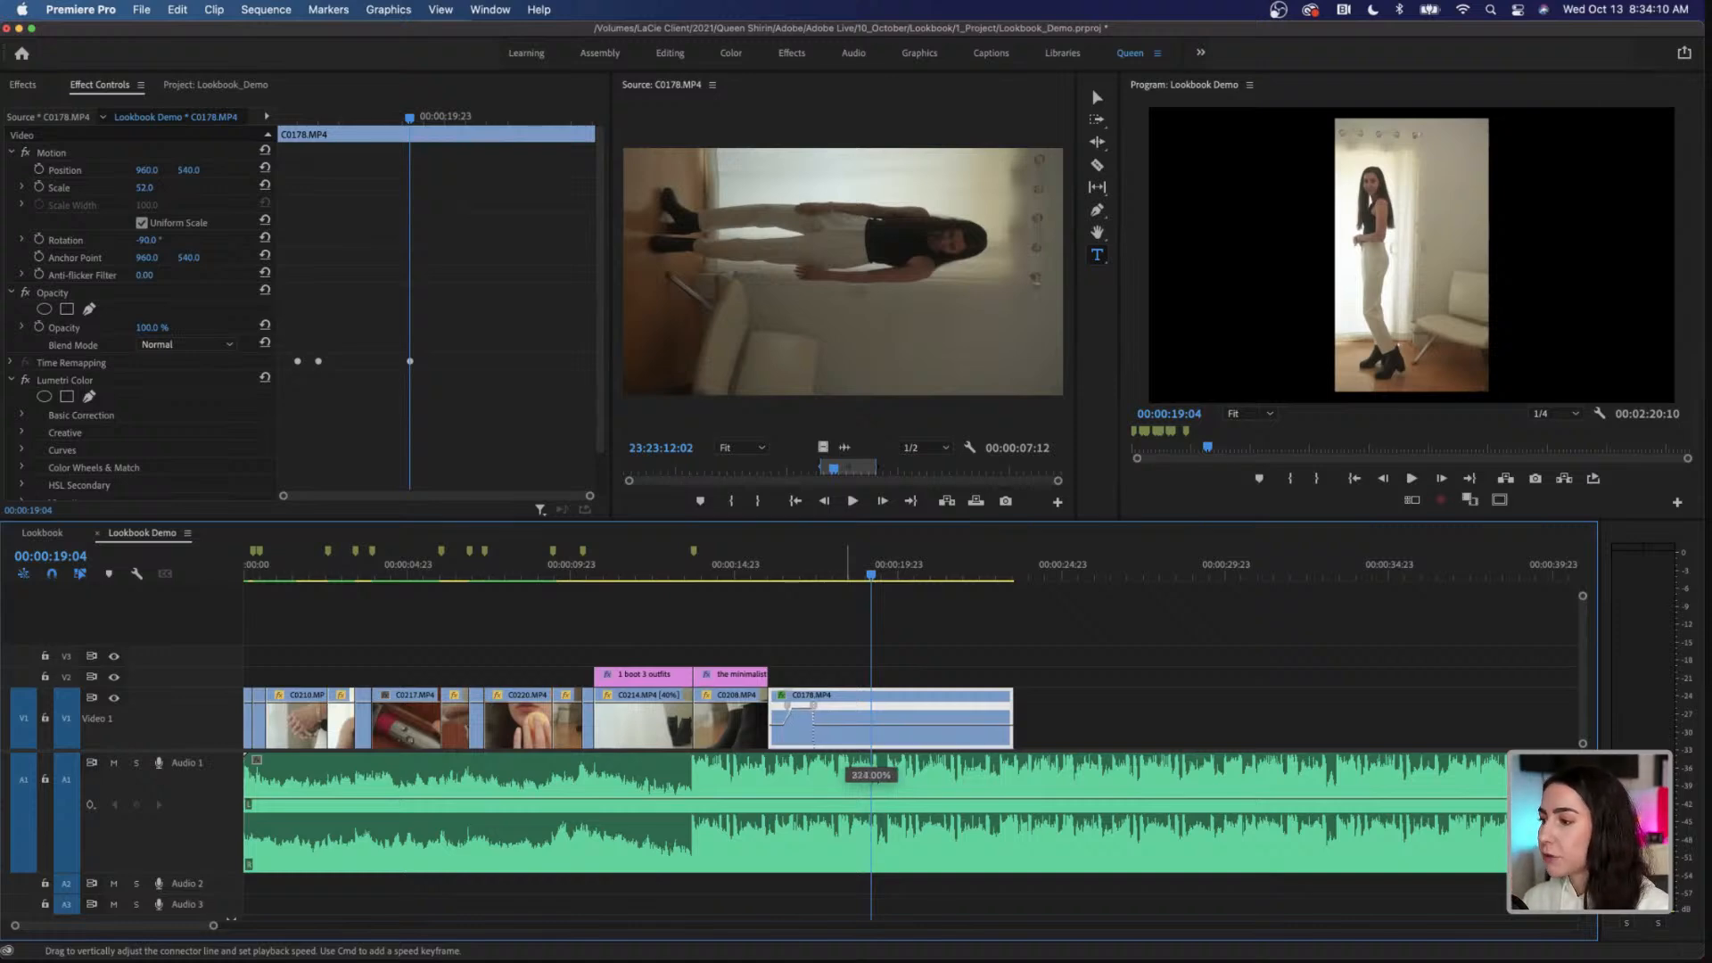
drag(848, 713, 848, 715)
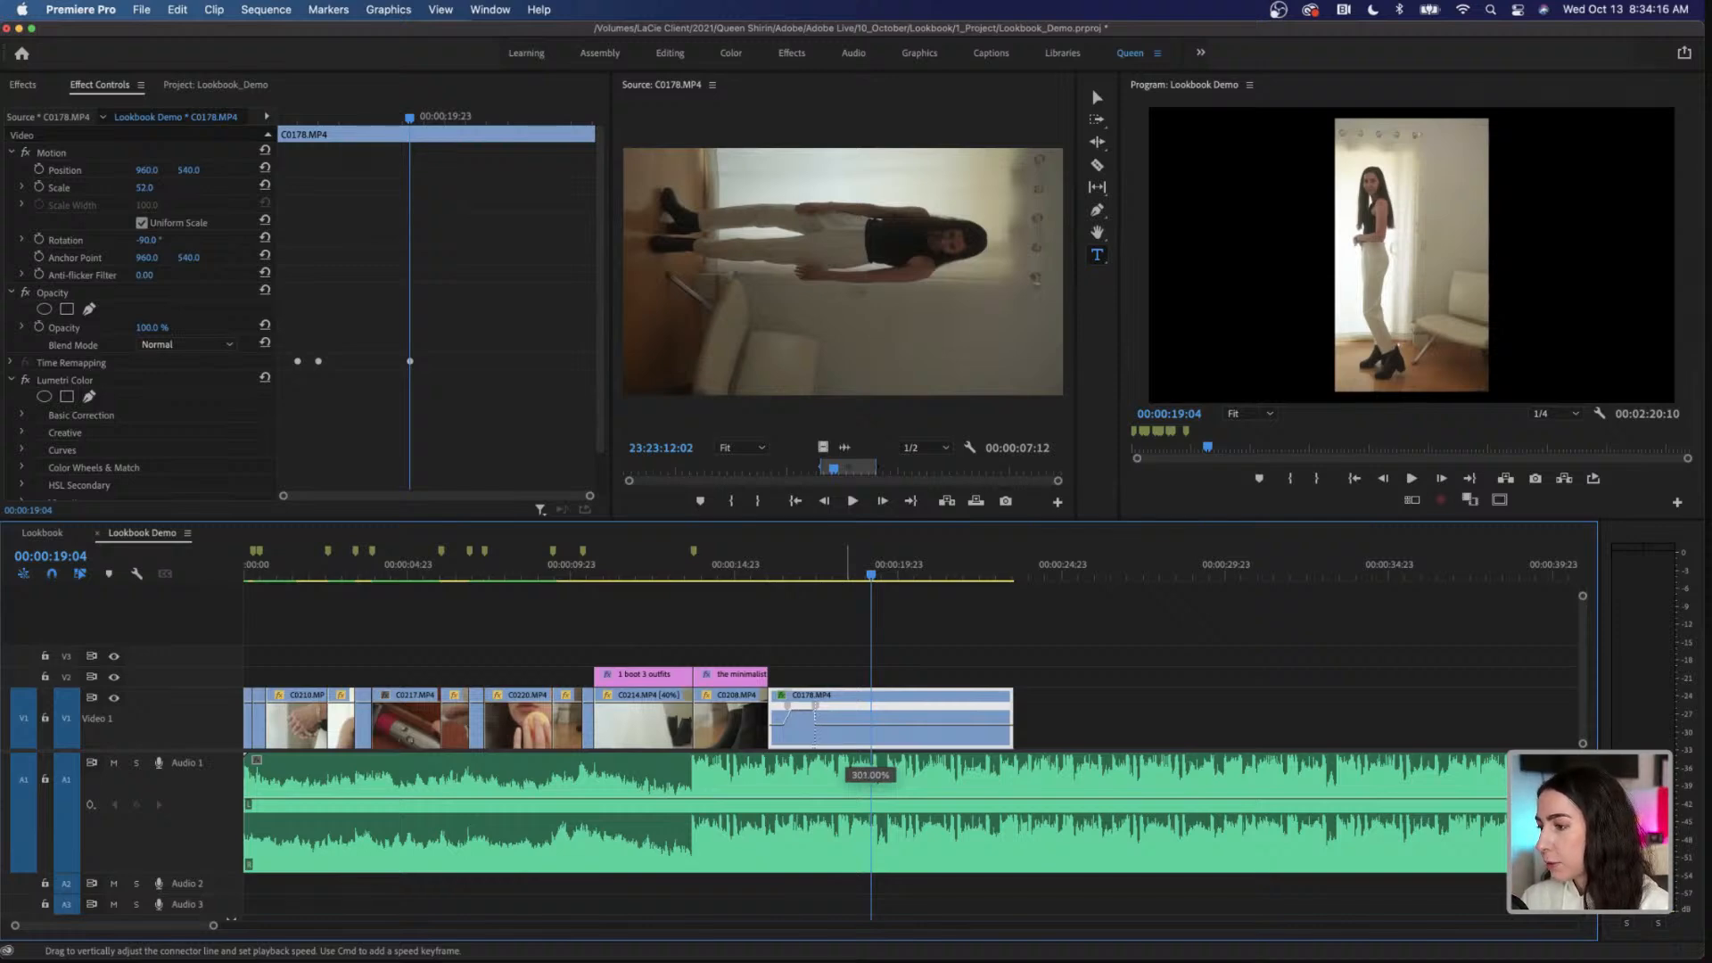
drag(848, 716, 848, 716)
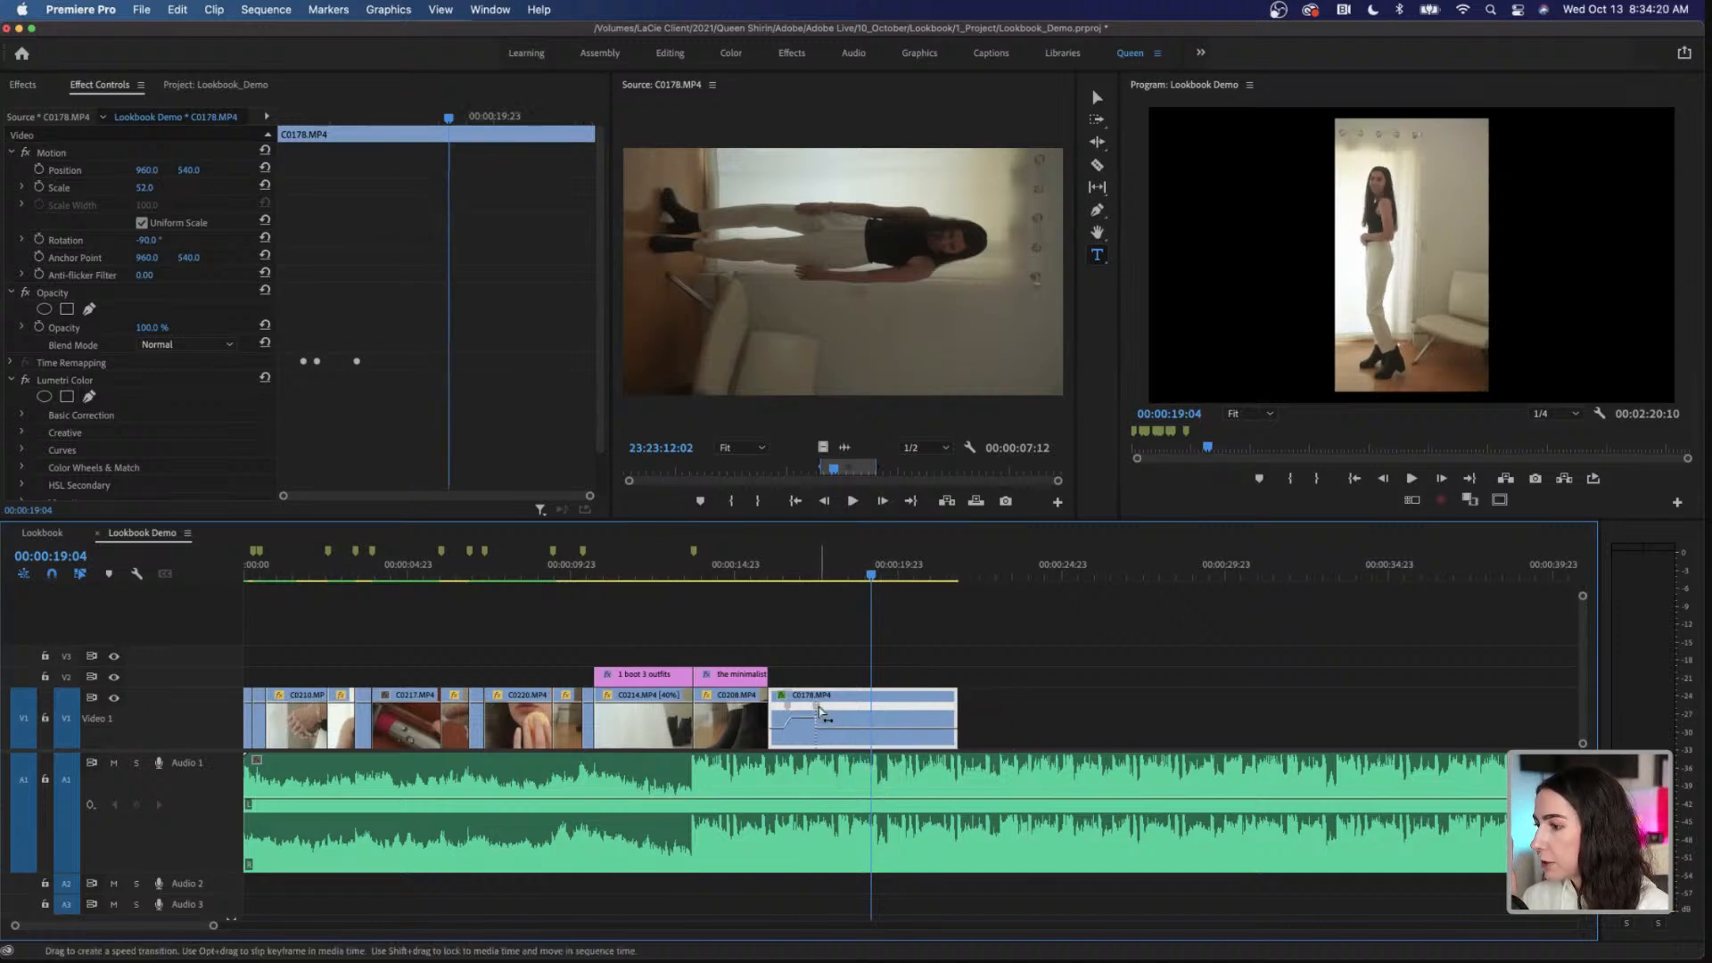
Step: Spread the second speed keyframe of C0178.MP4 into a gradual slowdown and adjust the start and length of the first ramp
drag(821, 710, 799, 712)
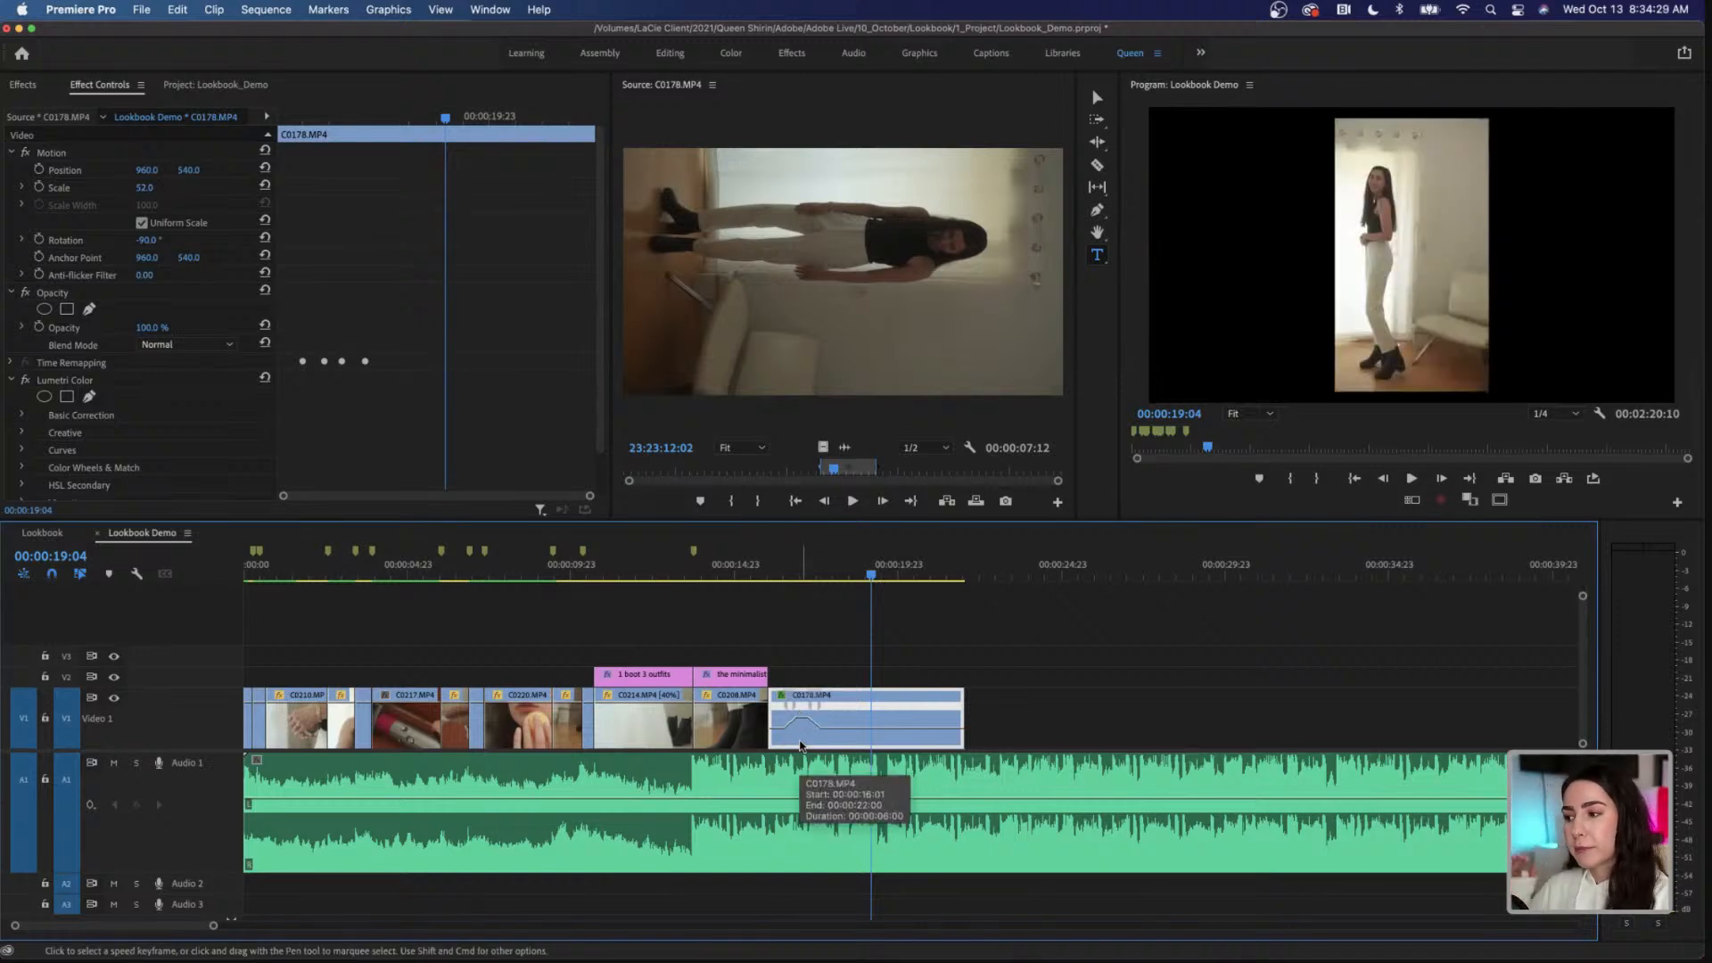
drag(782, 713, 774, 719)
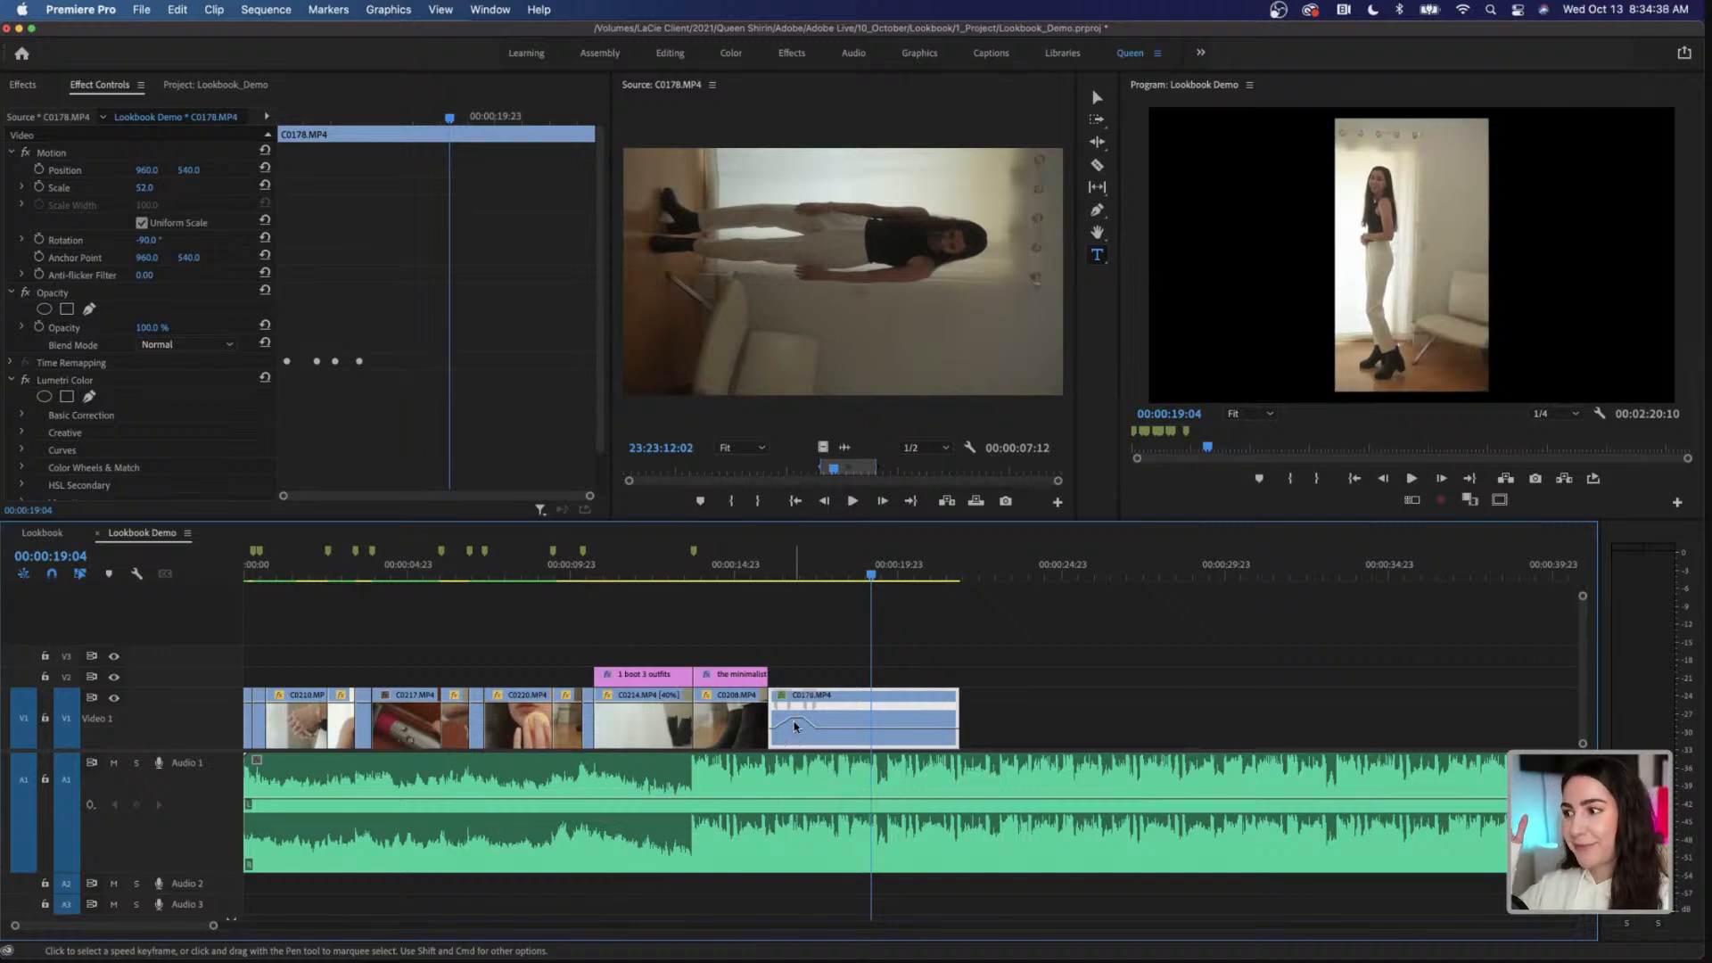
drag(795, 726, 801, 727)
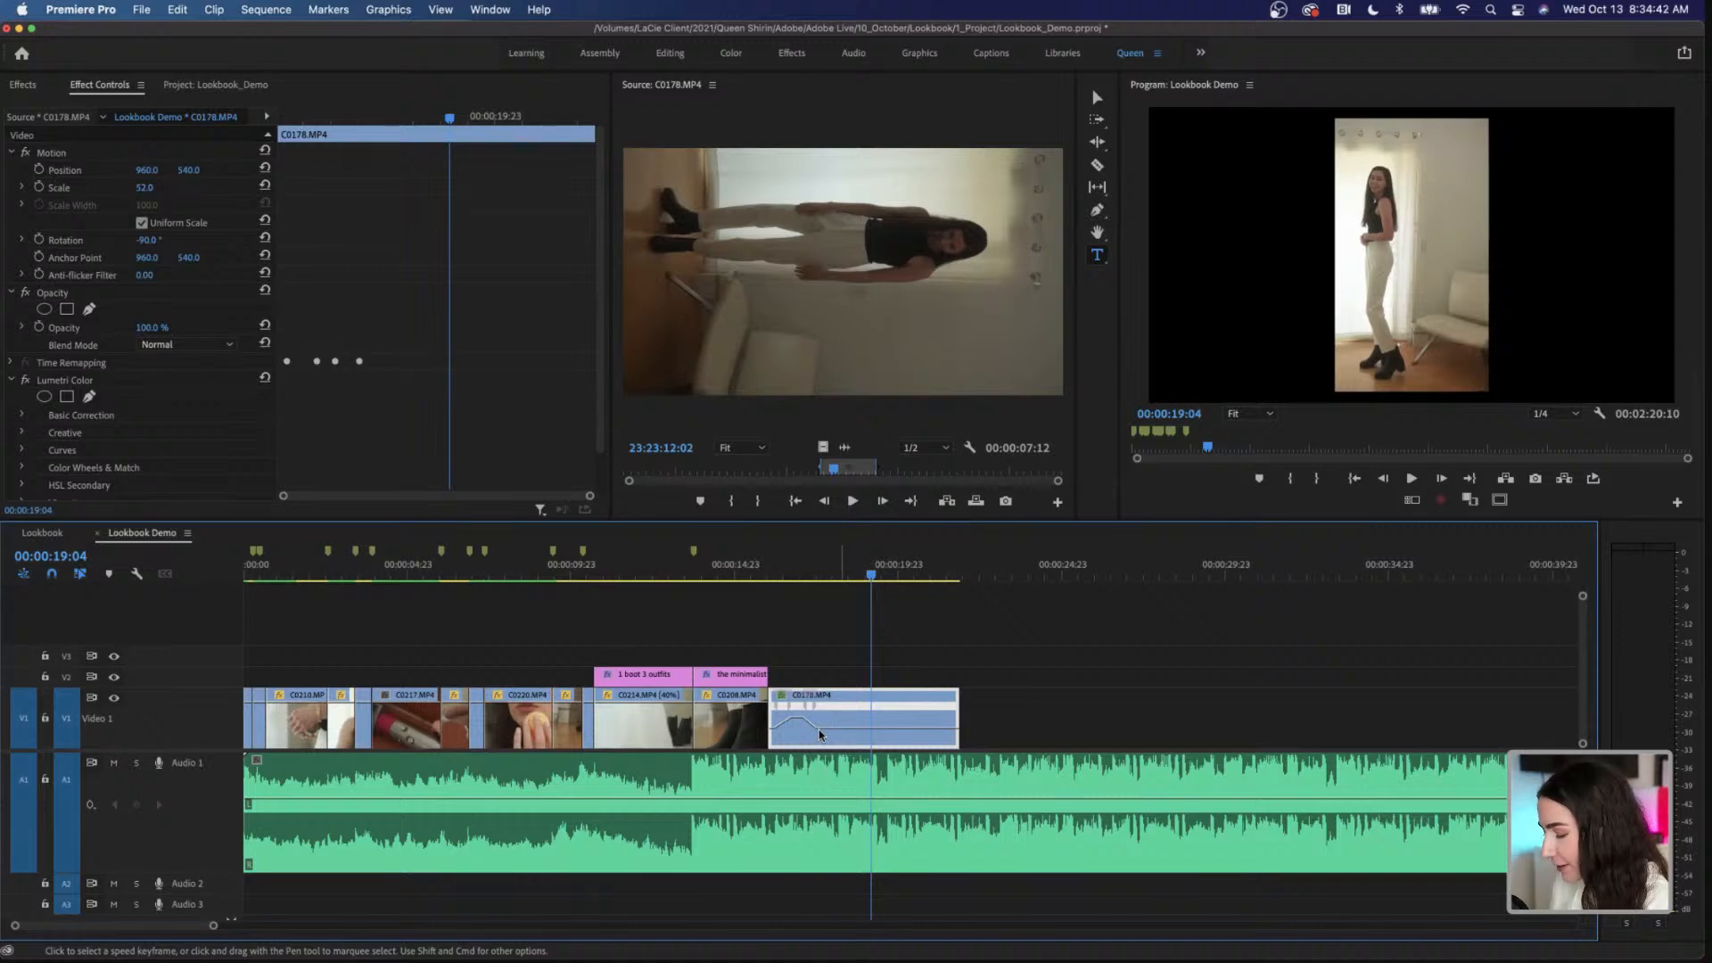
drag(785, 709, 792, 711)
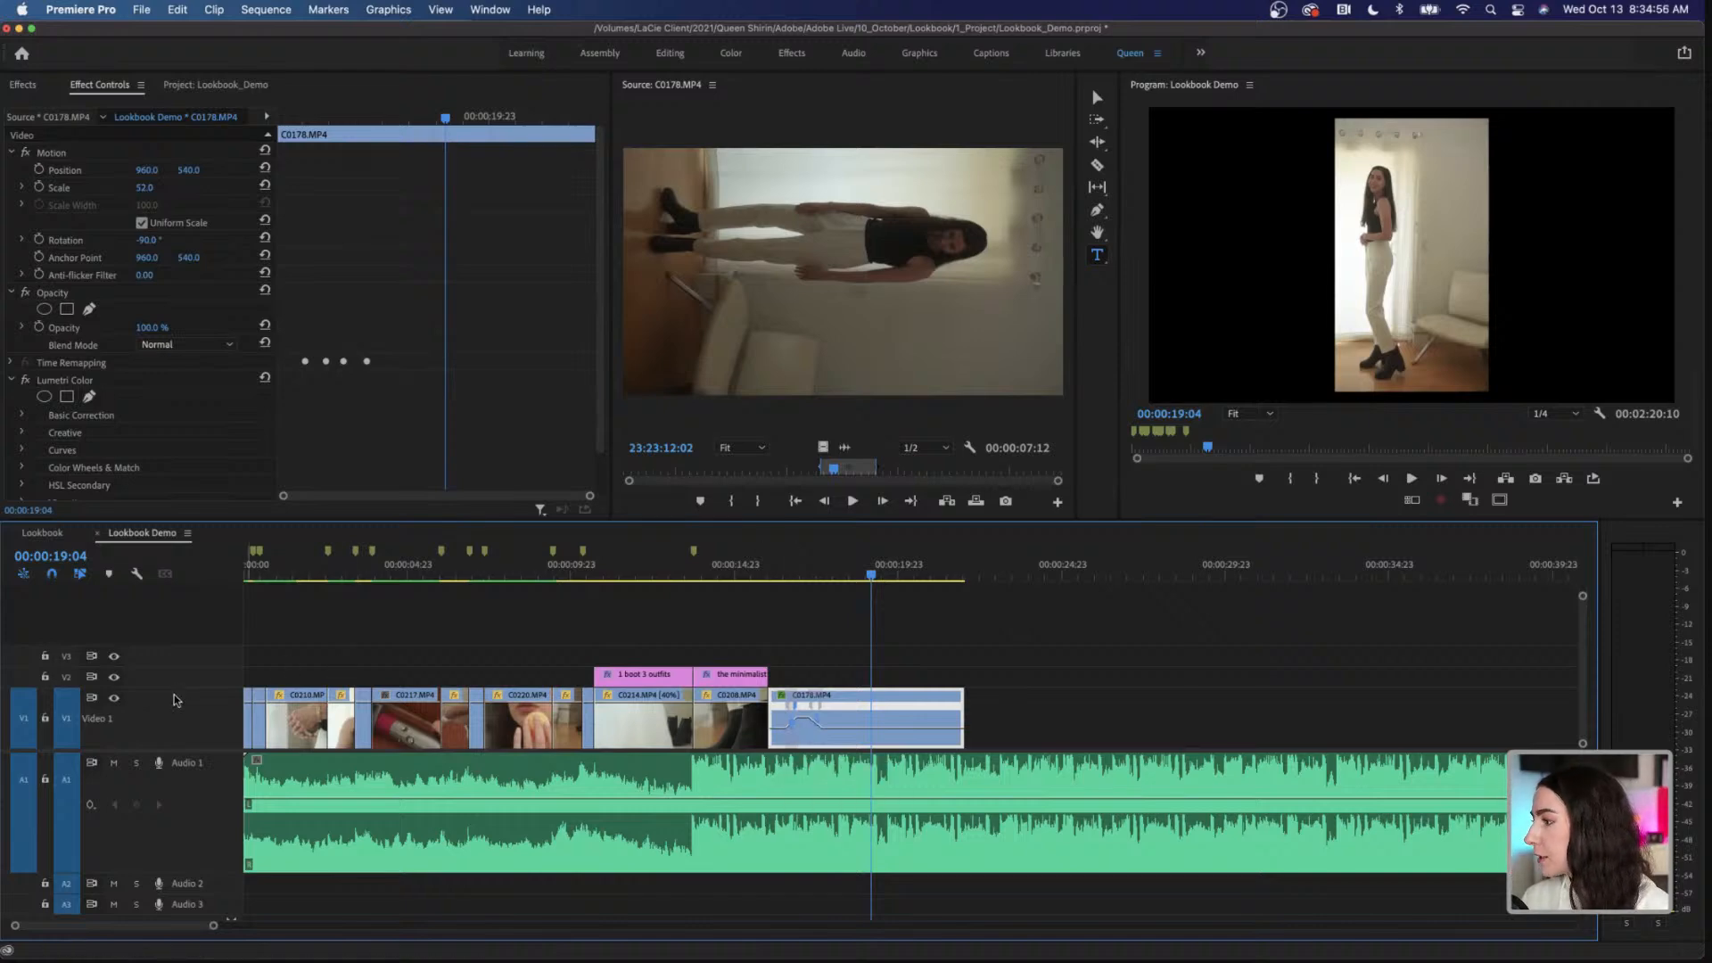
Step: Enlarge track V1 further and adjust the easing handle on the second speed ramp of C0178.MP4
drag(190, 636, 191, 589)
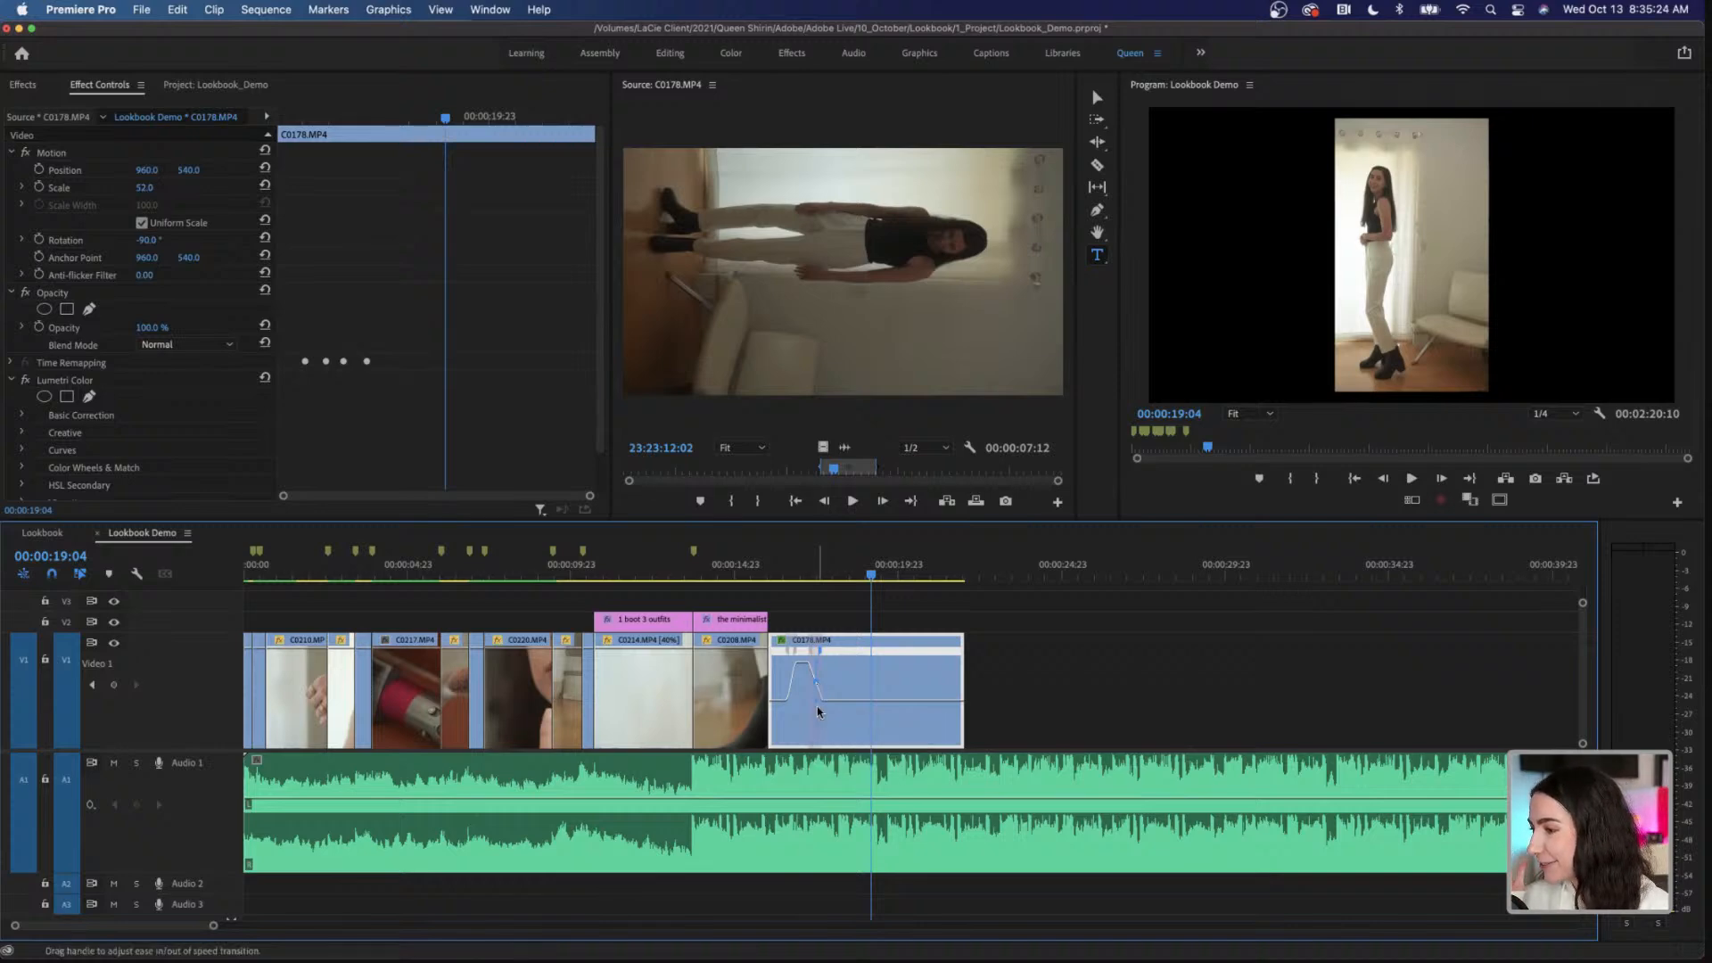
drag(818, 707, 873, 691)
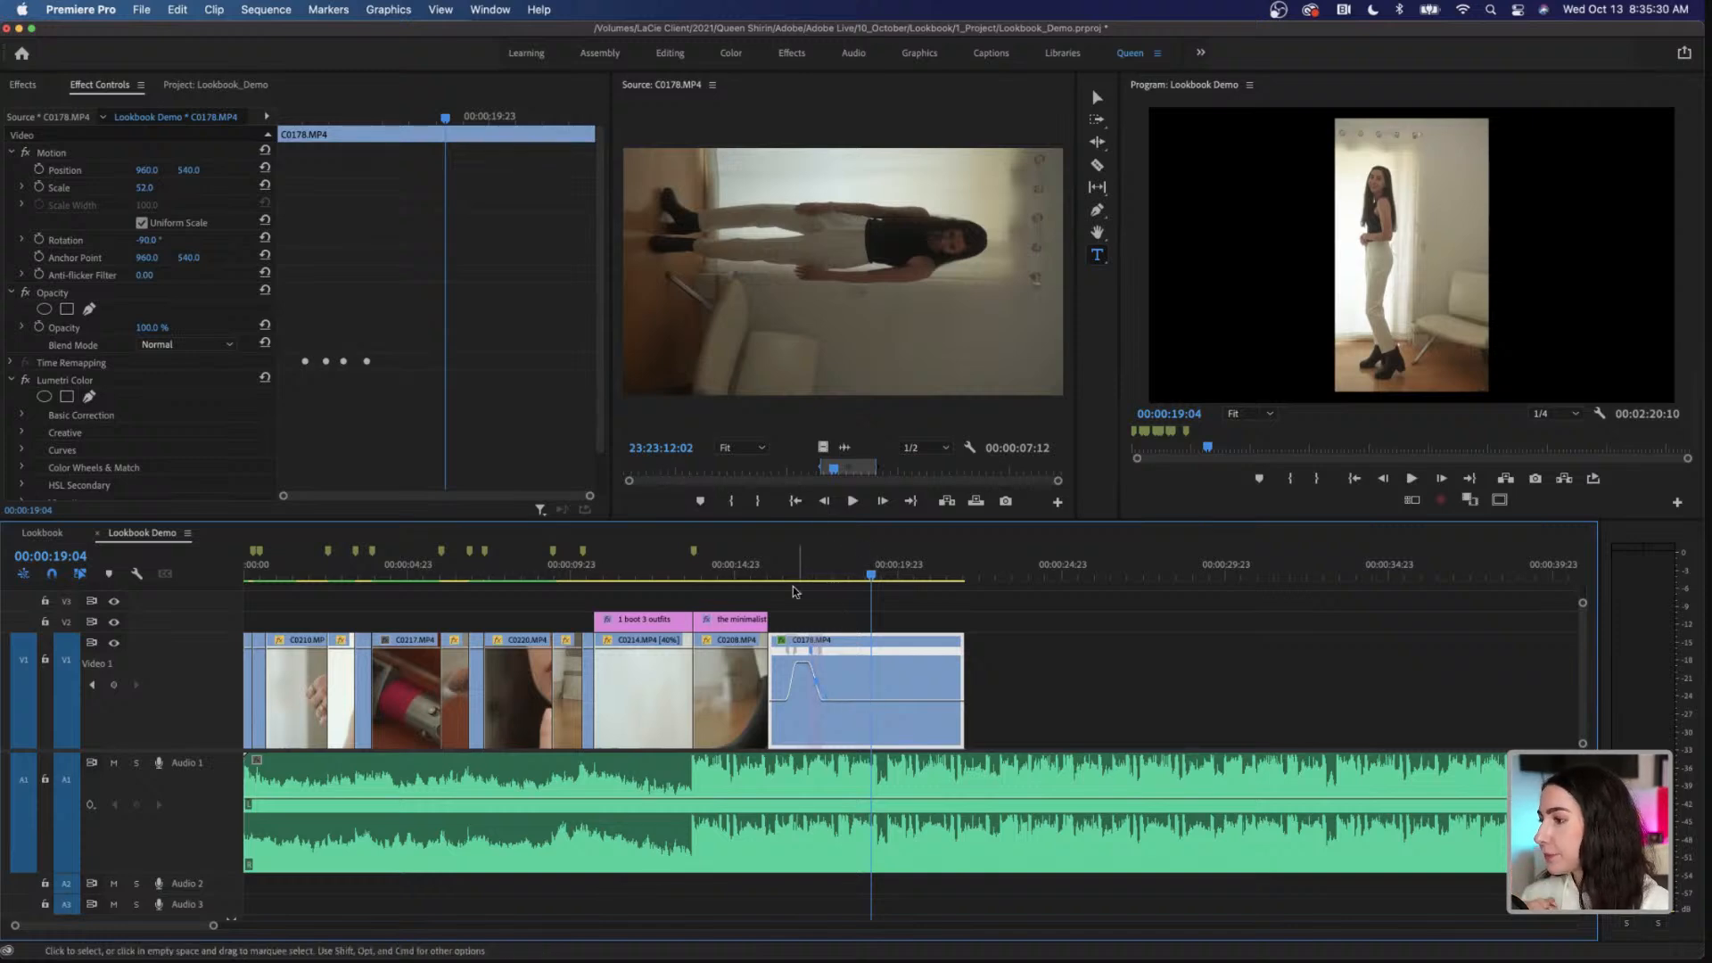
Step: Play C0178.MP4 from its start at 00:00:16:02 to check the speed ramp, and move back to the ramp section
click(771, 575)
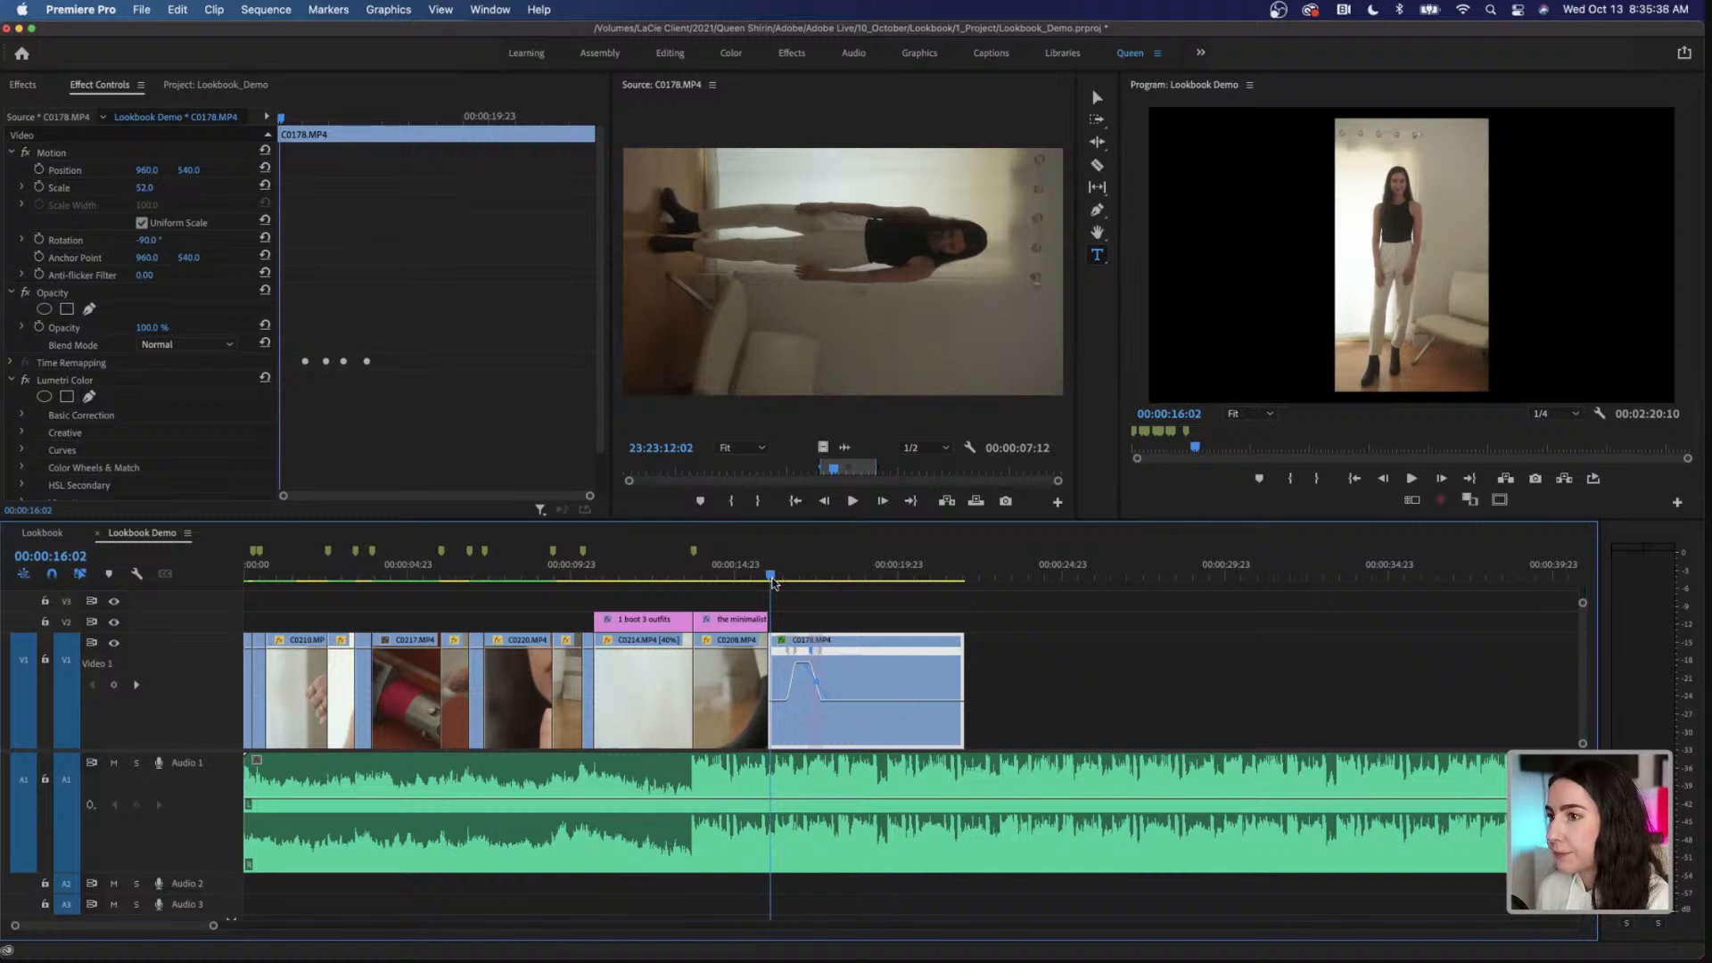
key(space)
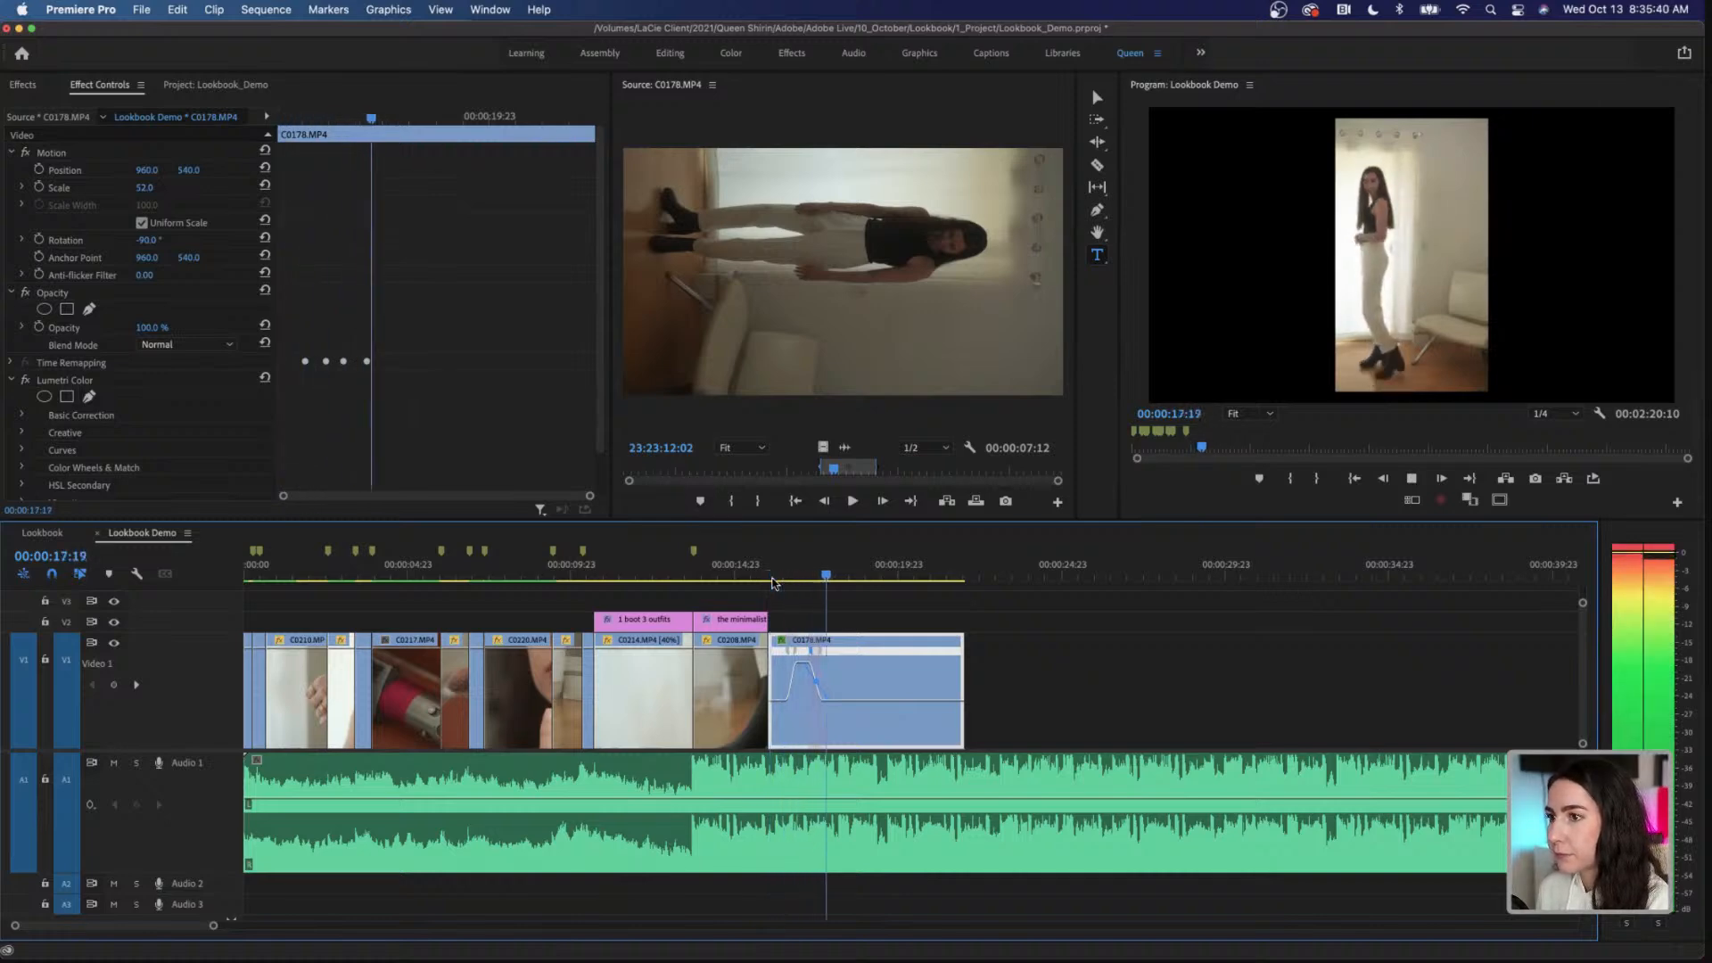
key(space)
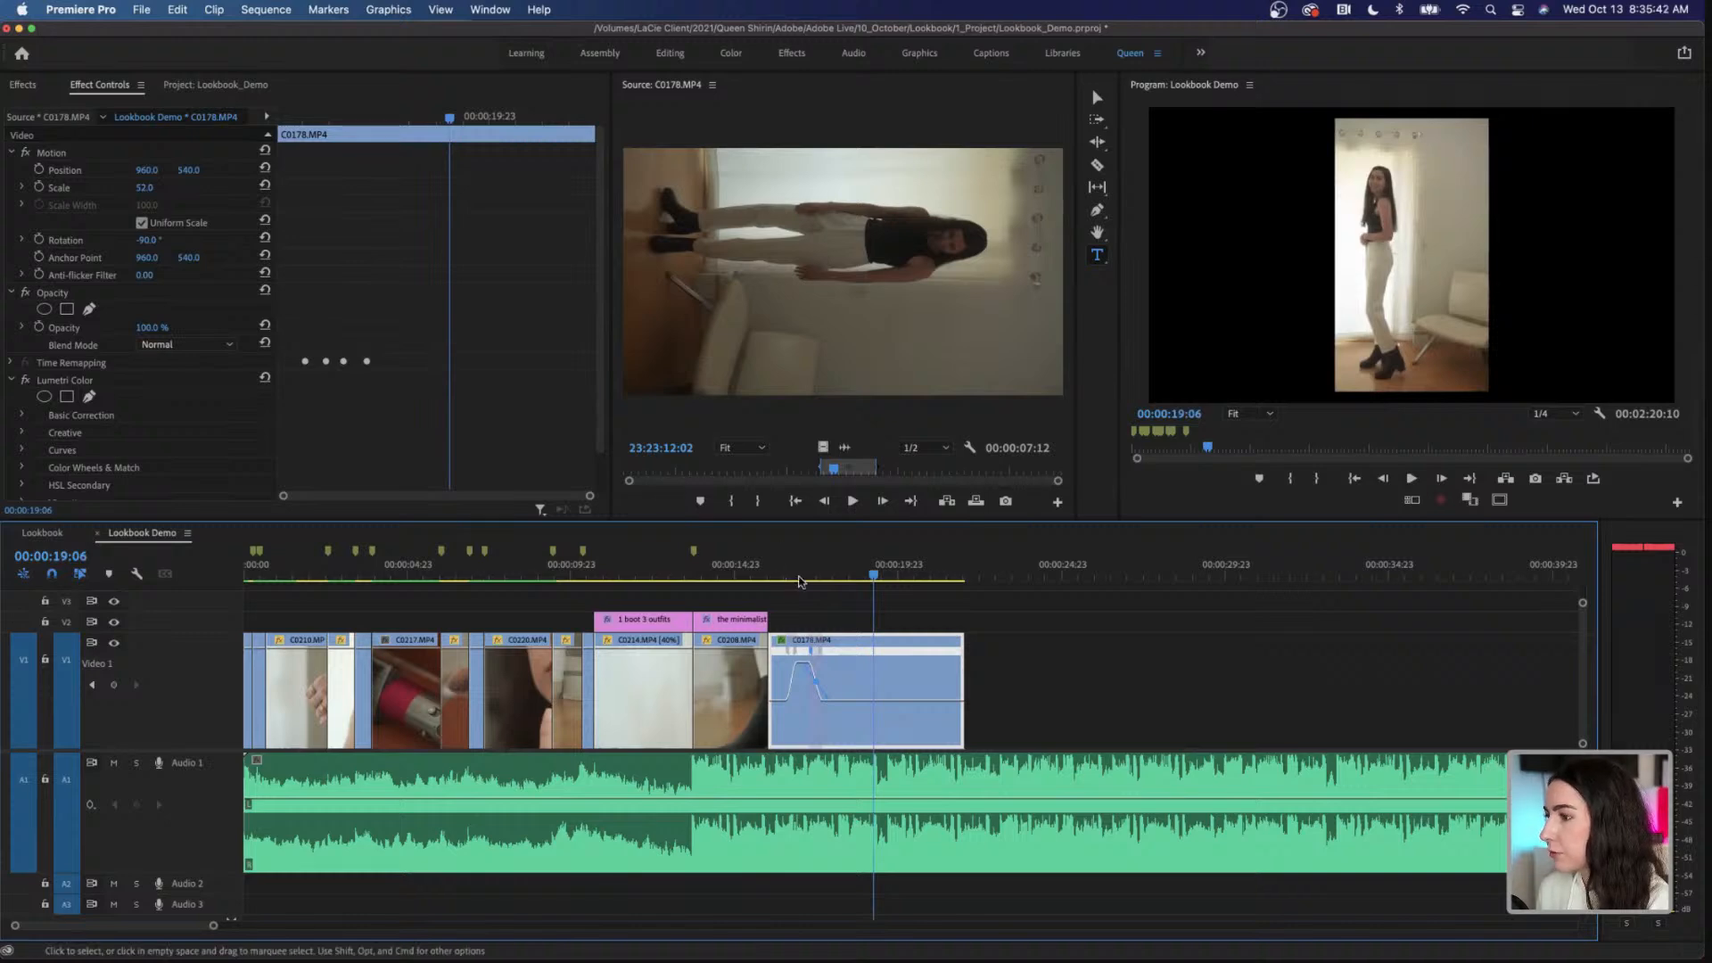
click(799, 578)
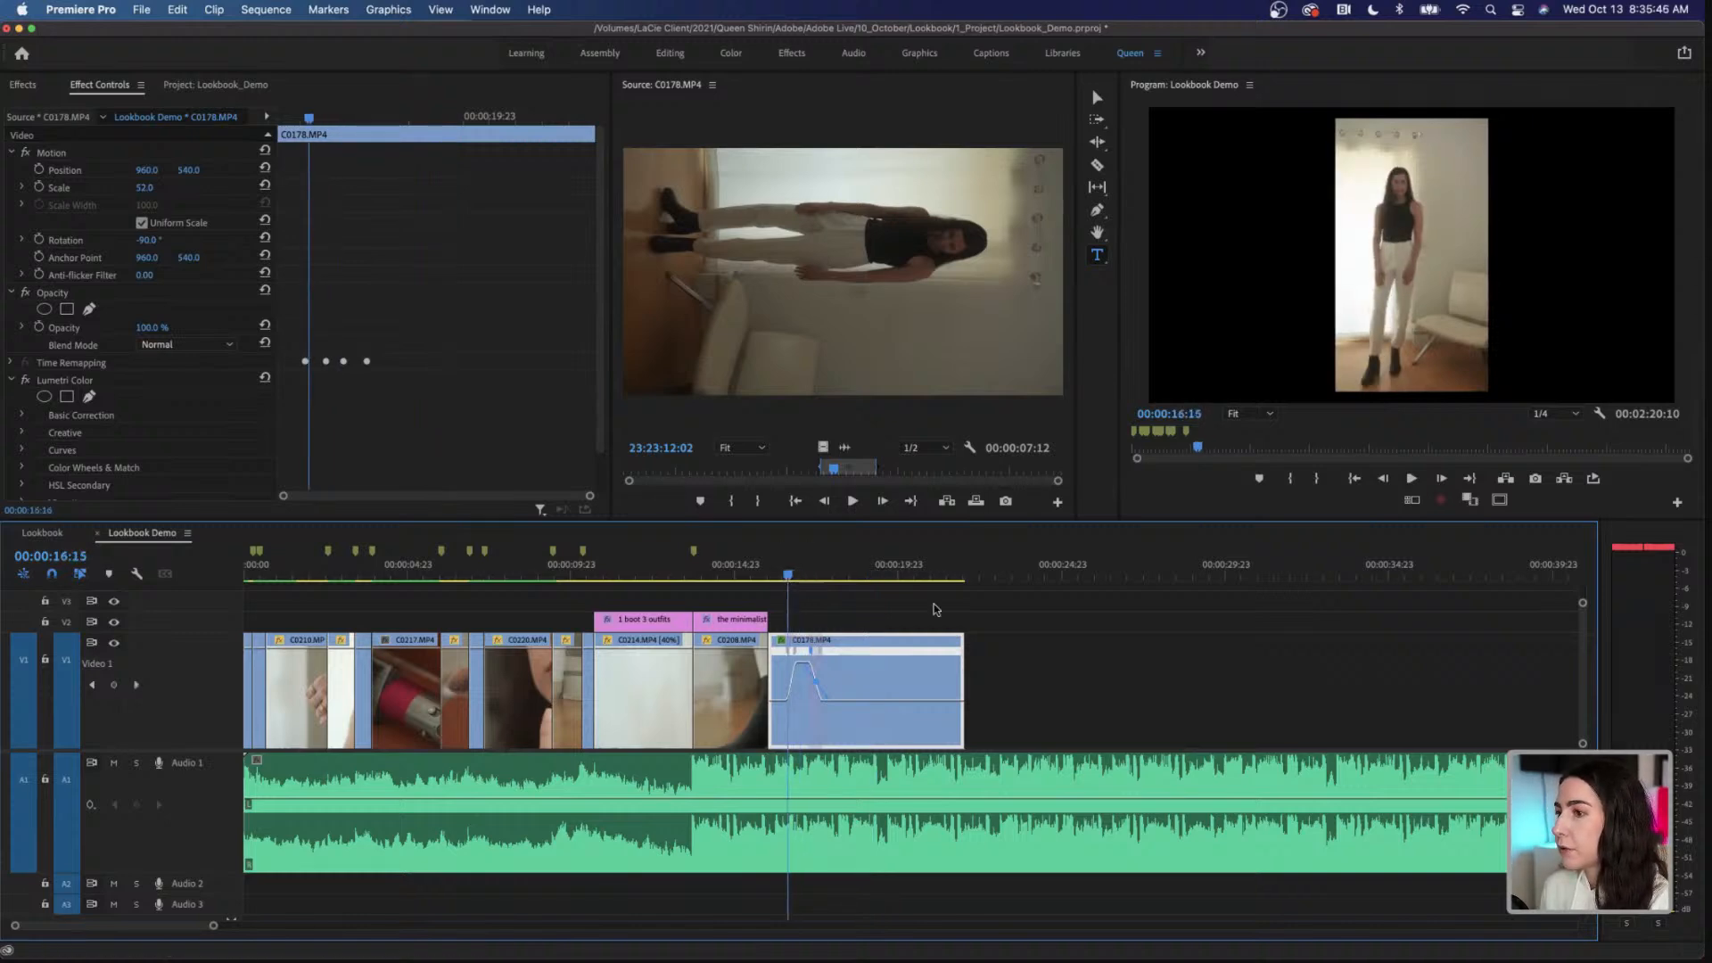
click(1322, 445)
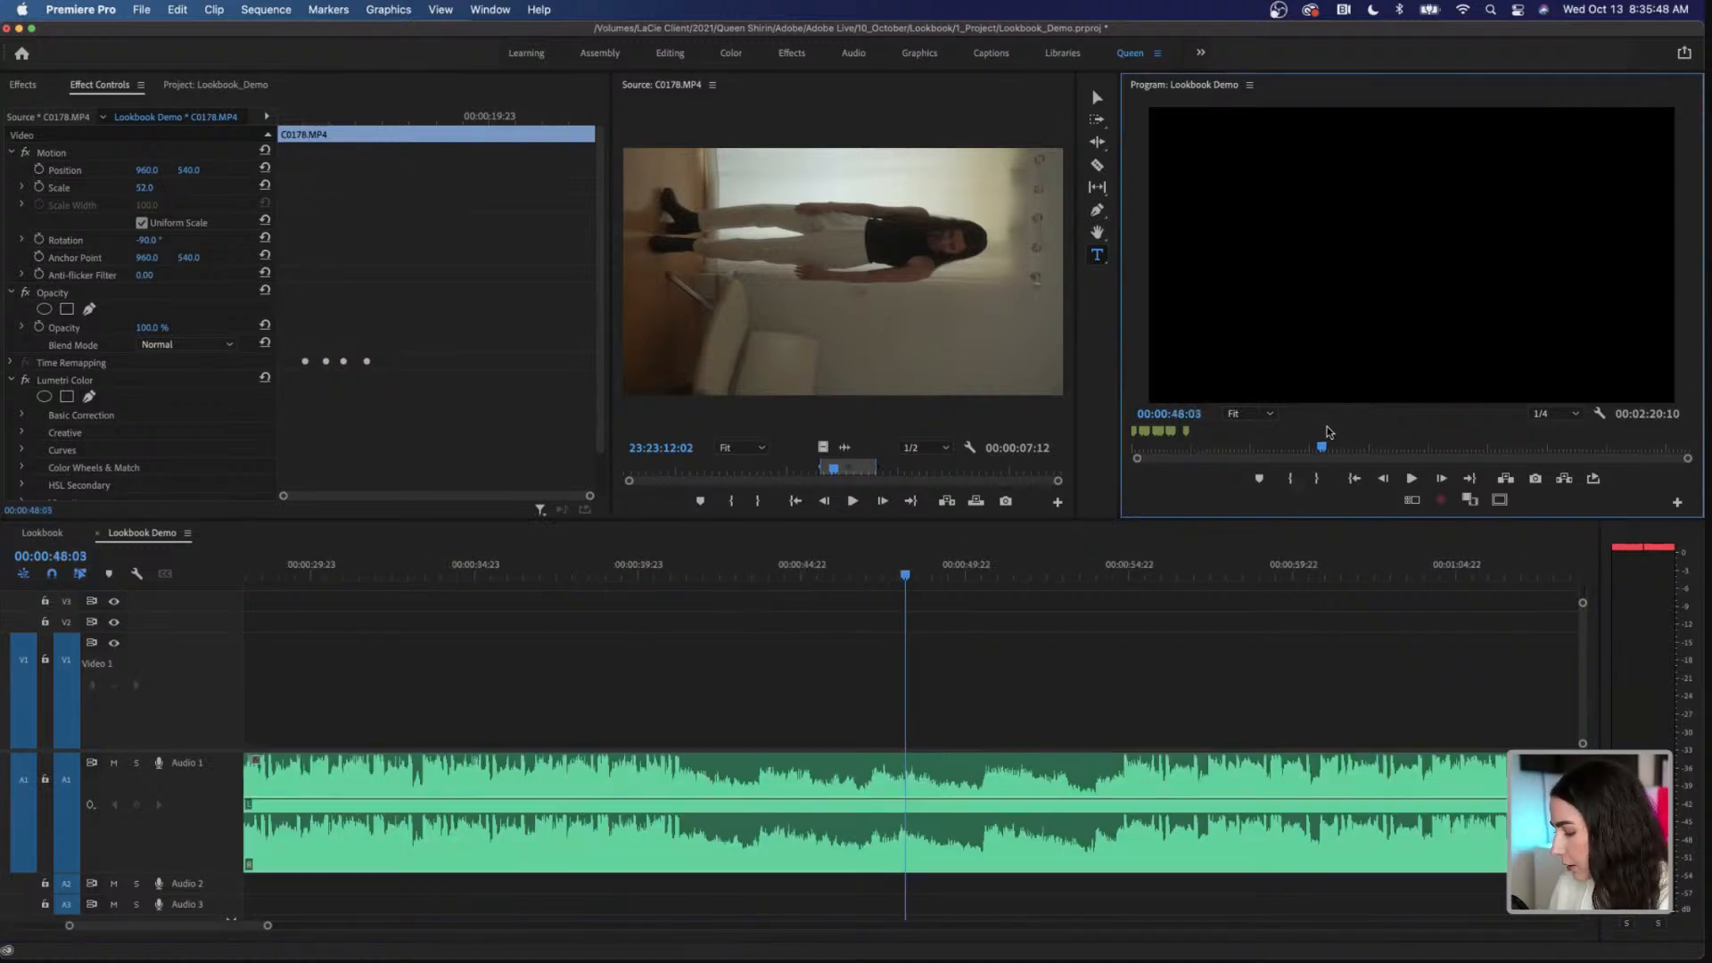
key(grave)
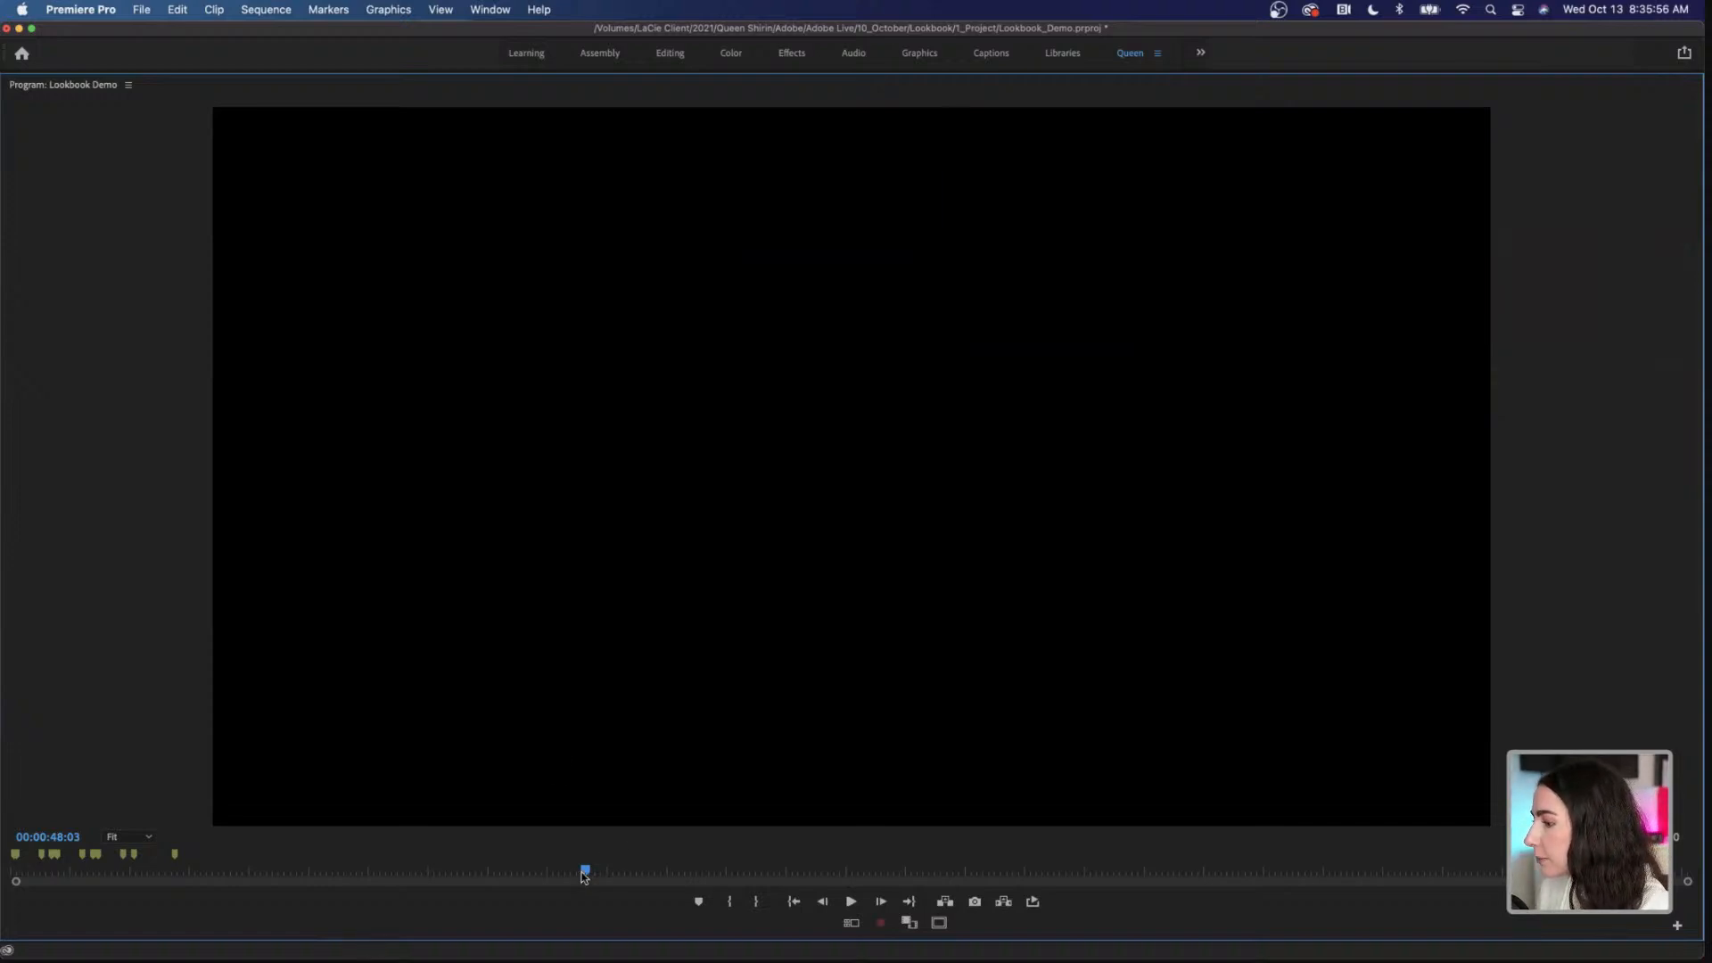
drag(584, 876, 556, 877)
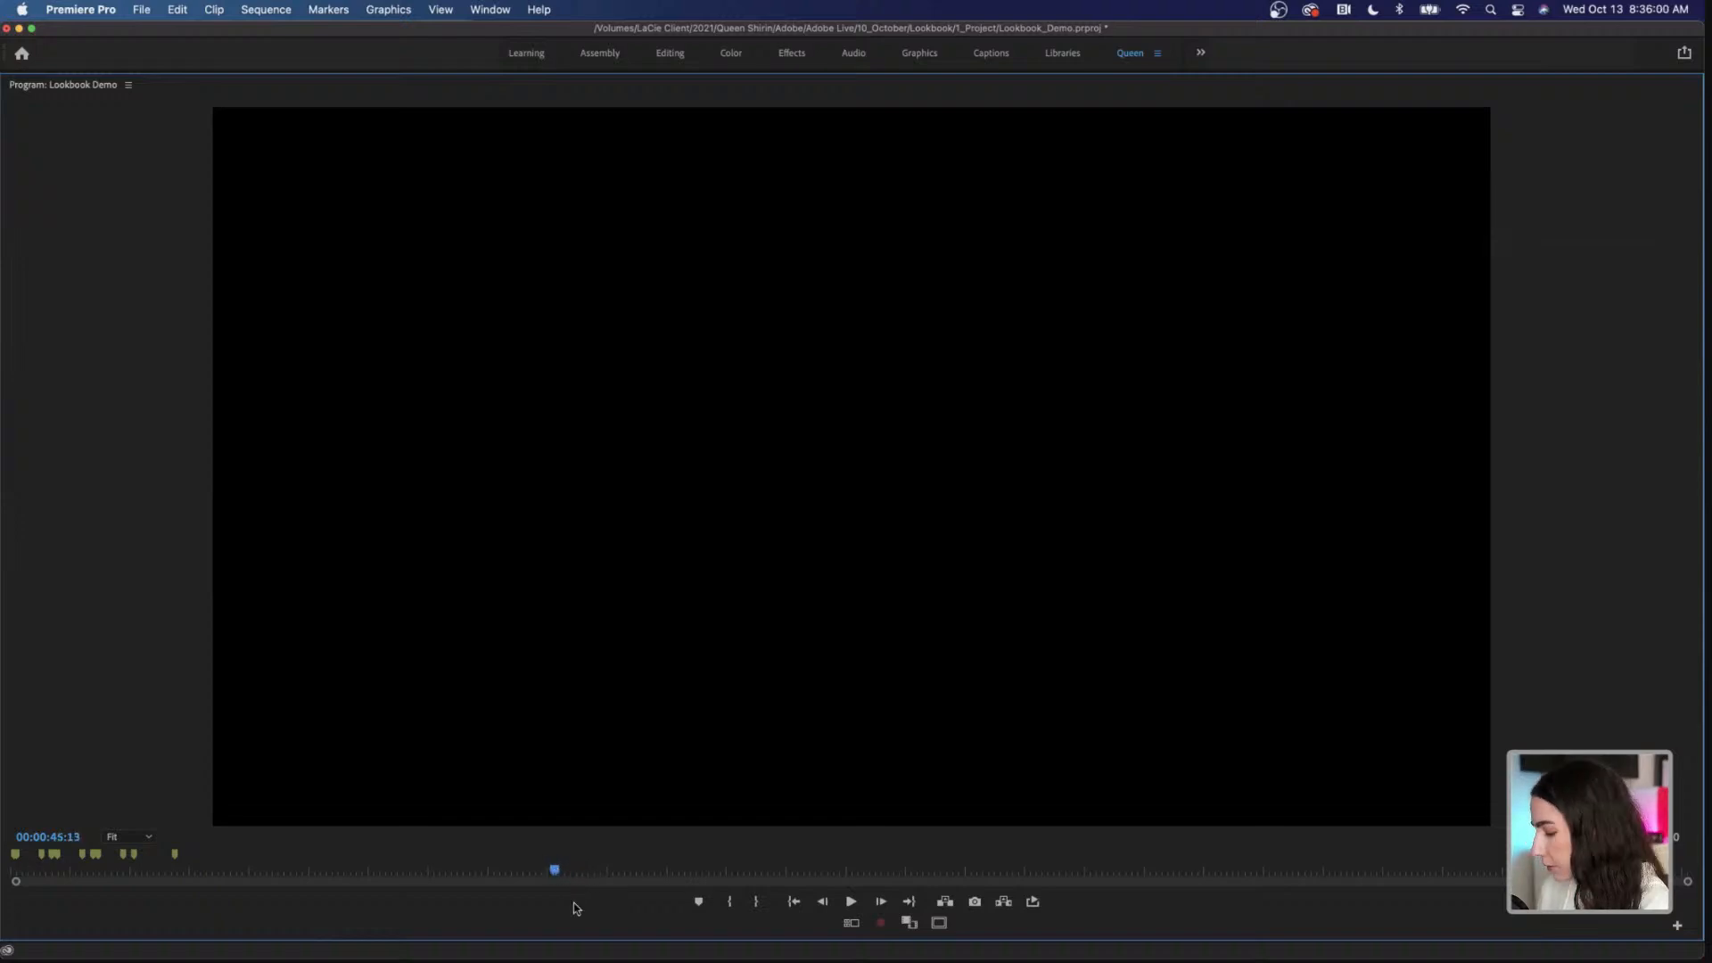
key(grave)
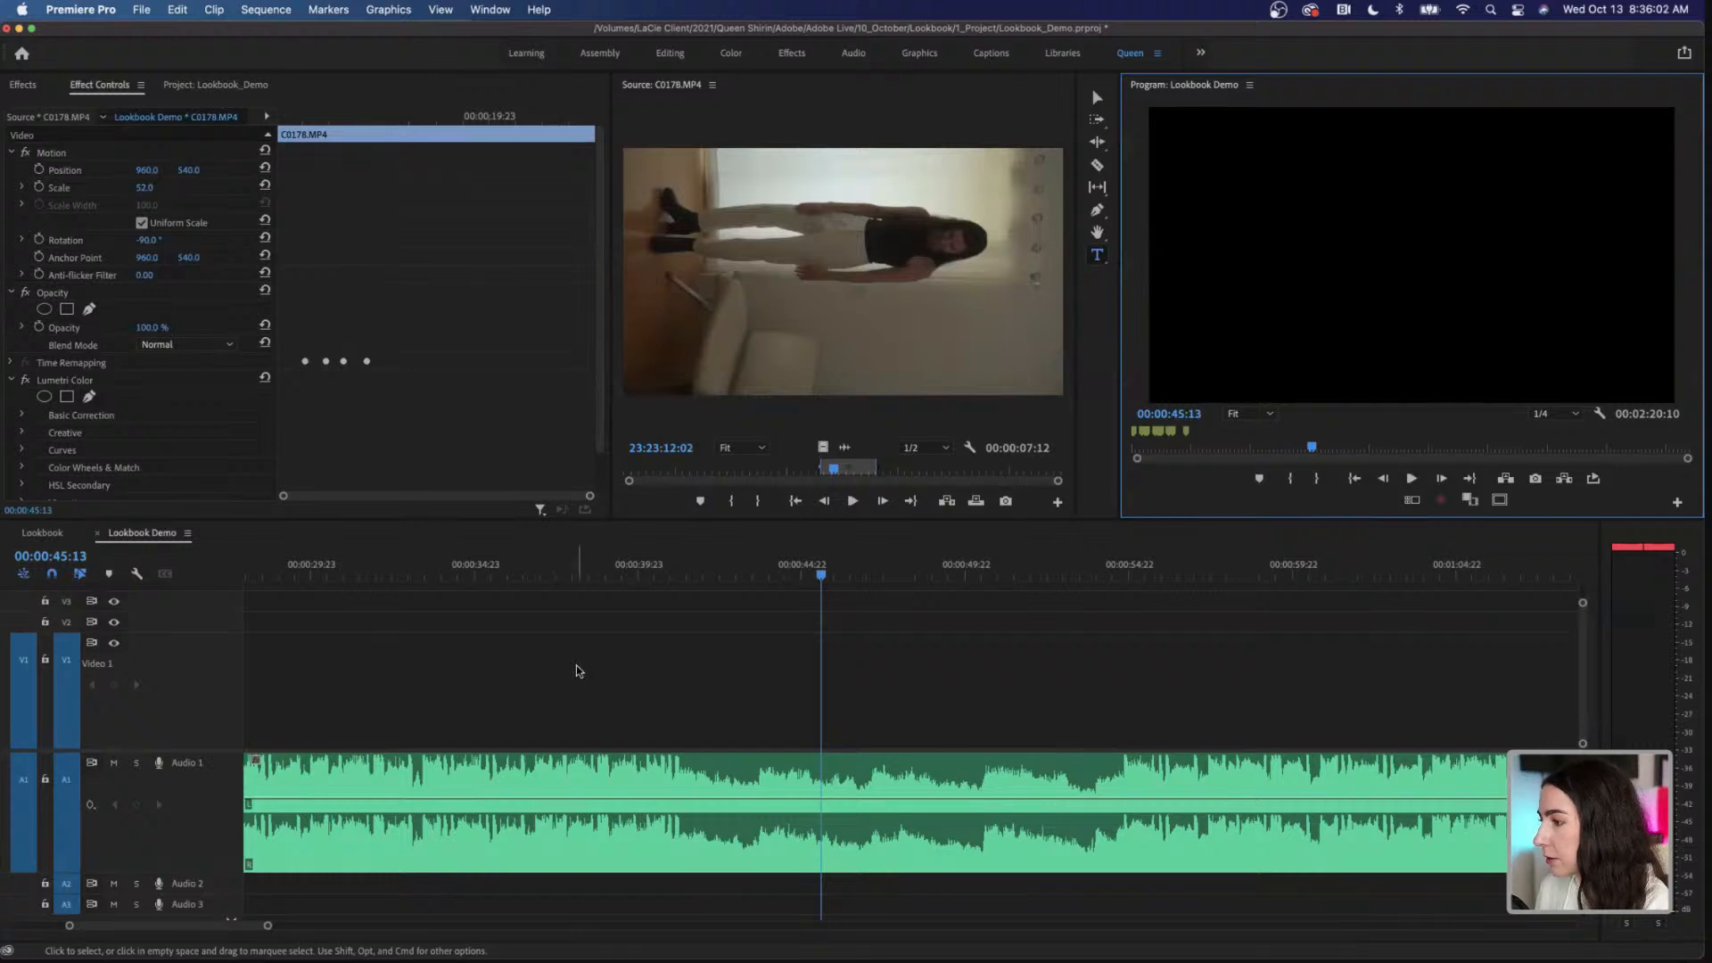
Step: Return the playhead to 00:00:16:03 at the beginning of C0178.MP4 in the sequence
scroll(576, 671, left, 8)
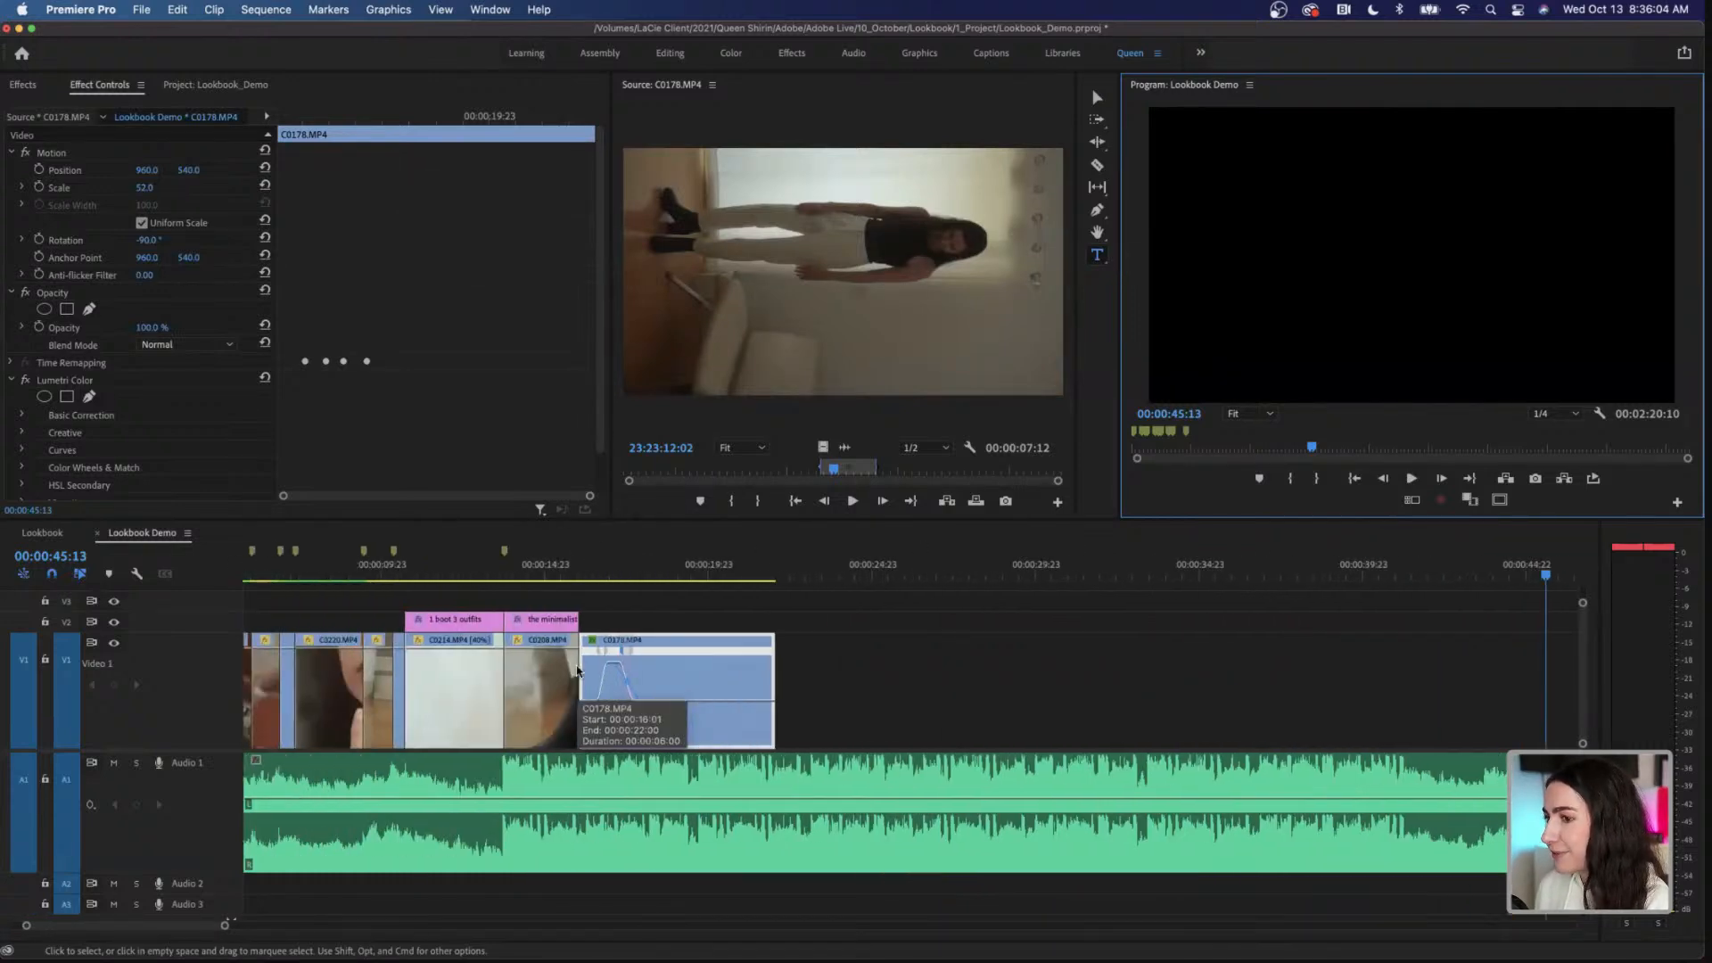
drag(631, 577, 606, 578)
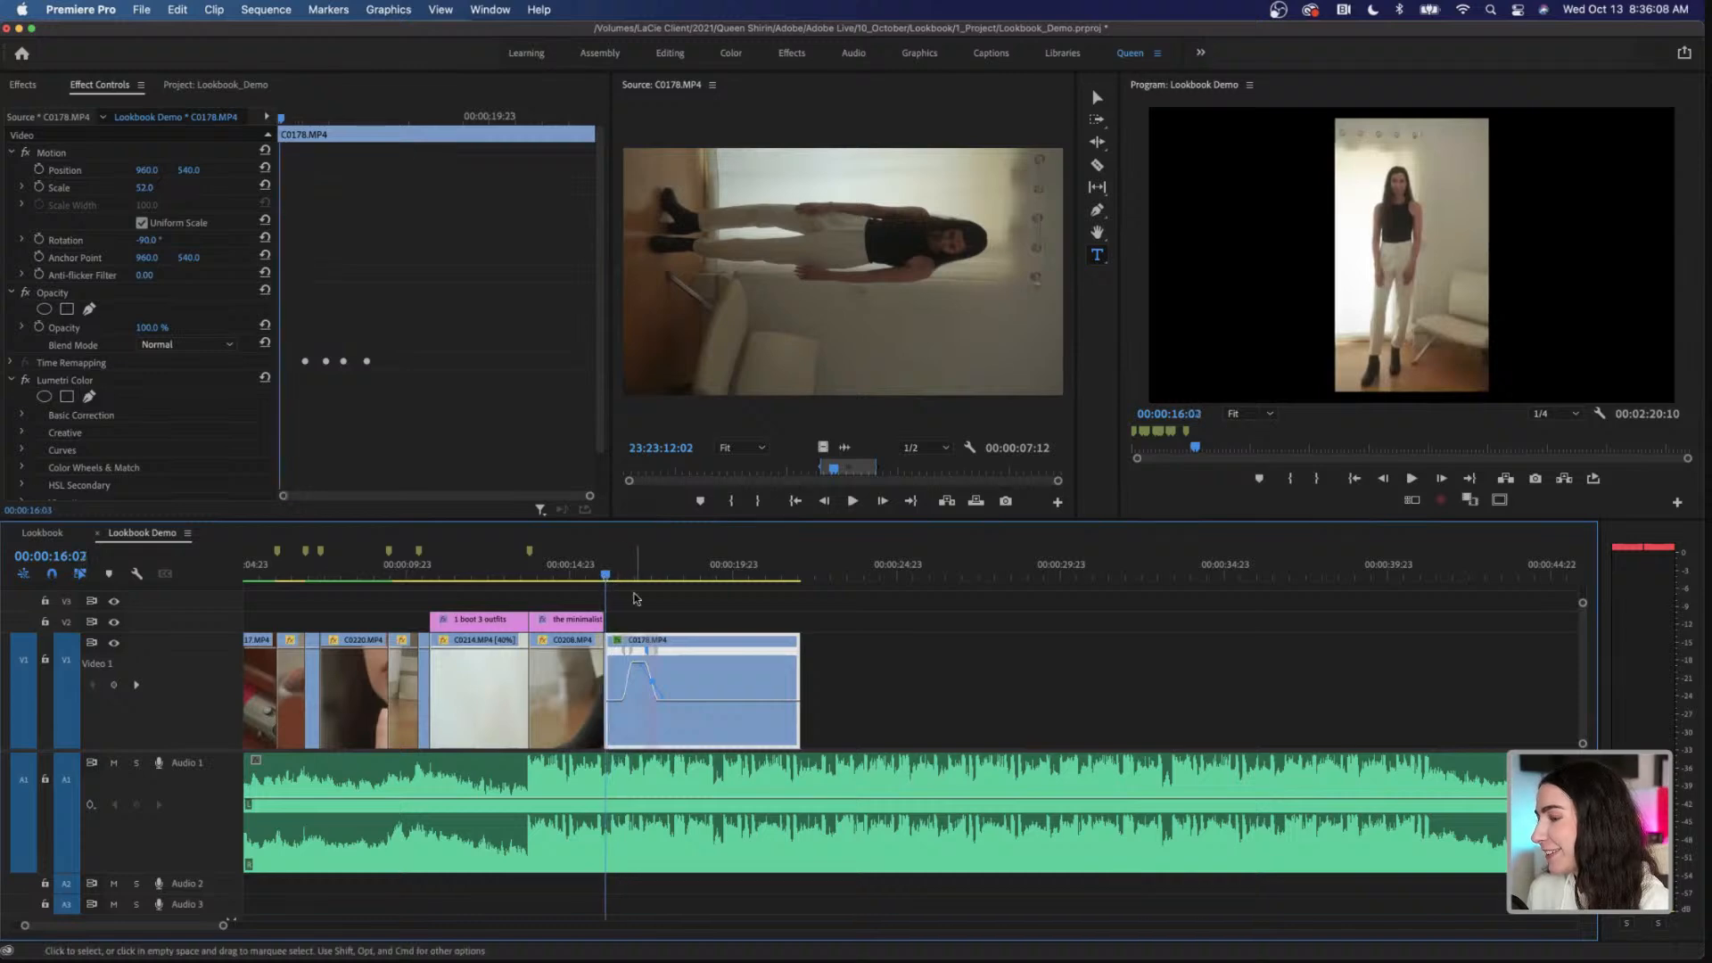
Step: Play C0178.MP4 from its start in an enlarged program view to check the speed ramp, and restore the normal layout
key(grave)
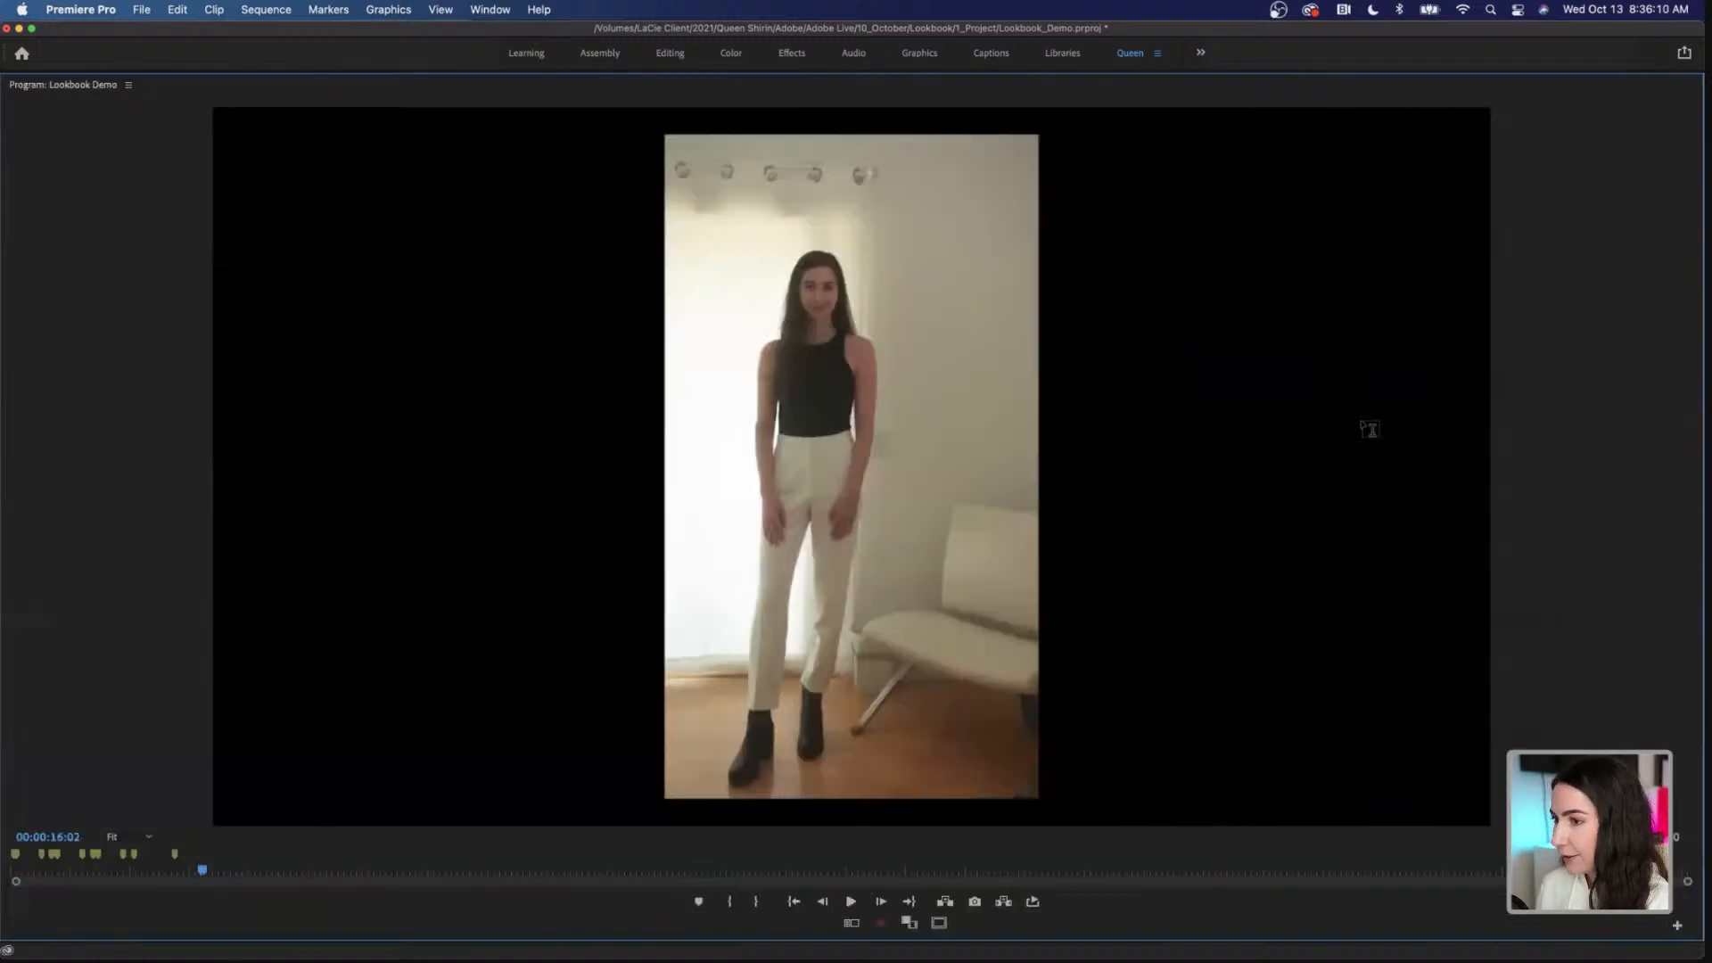
key(space)
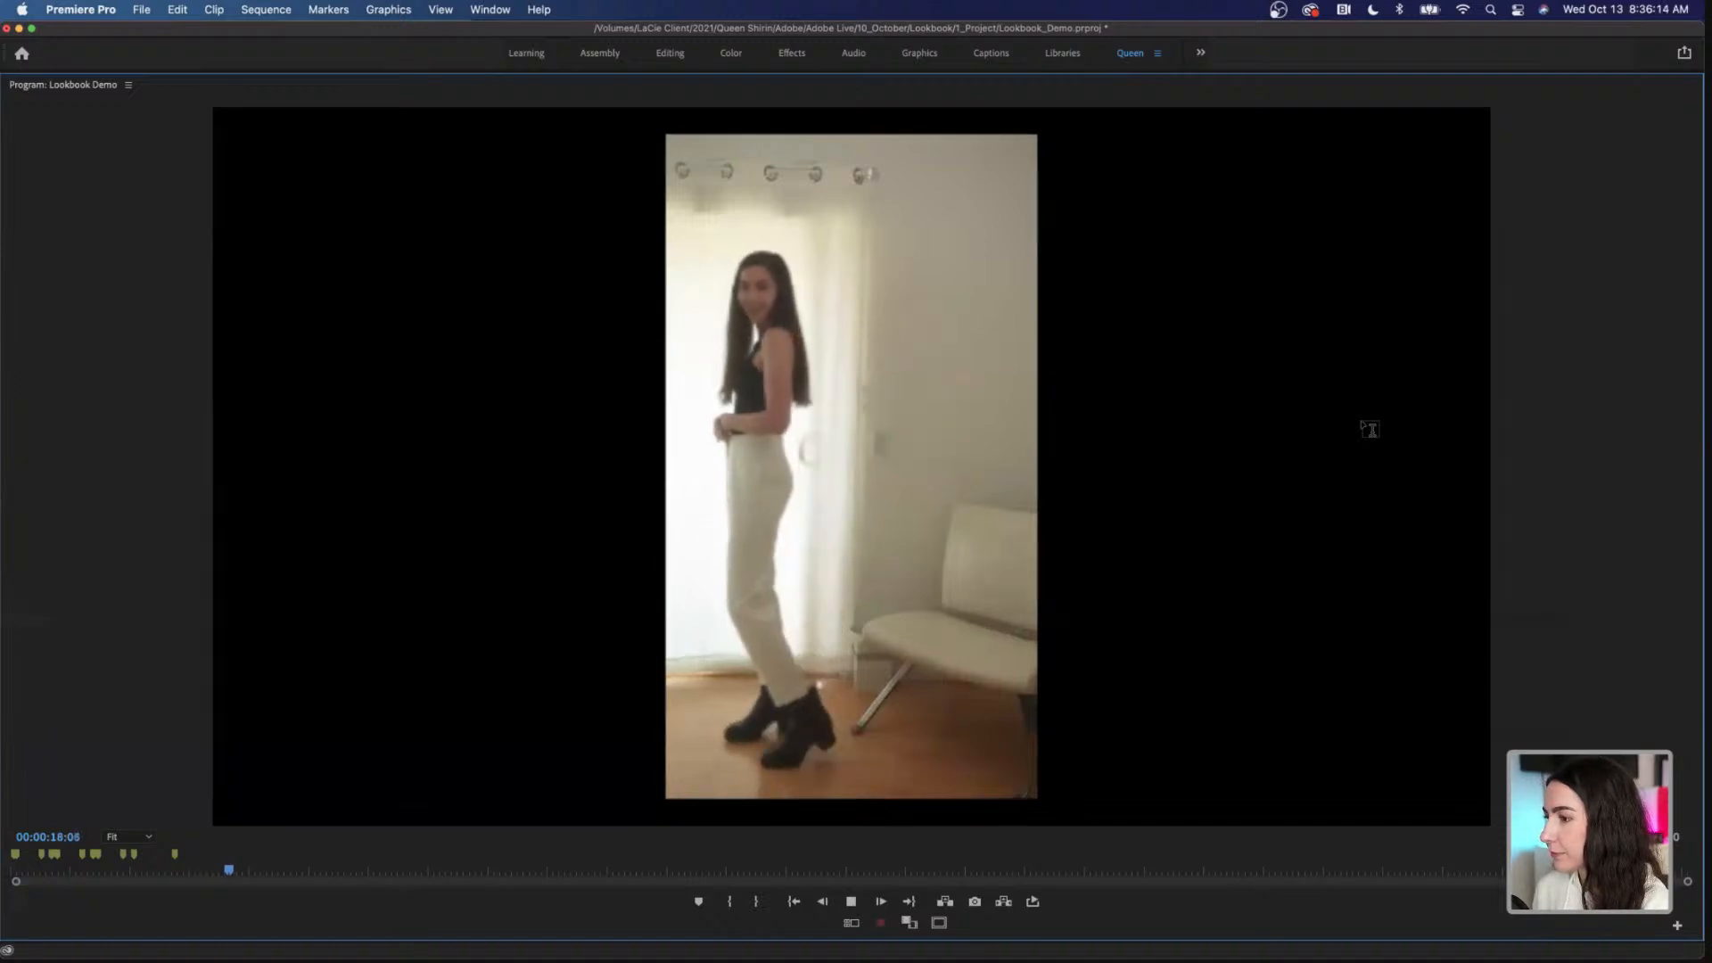
key(space)
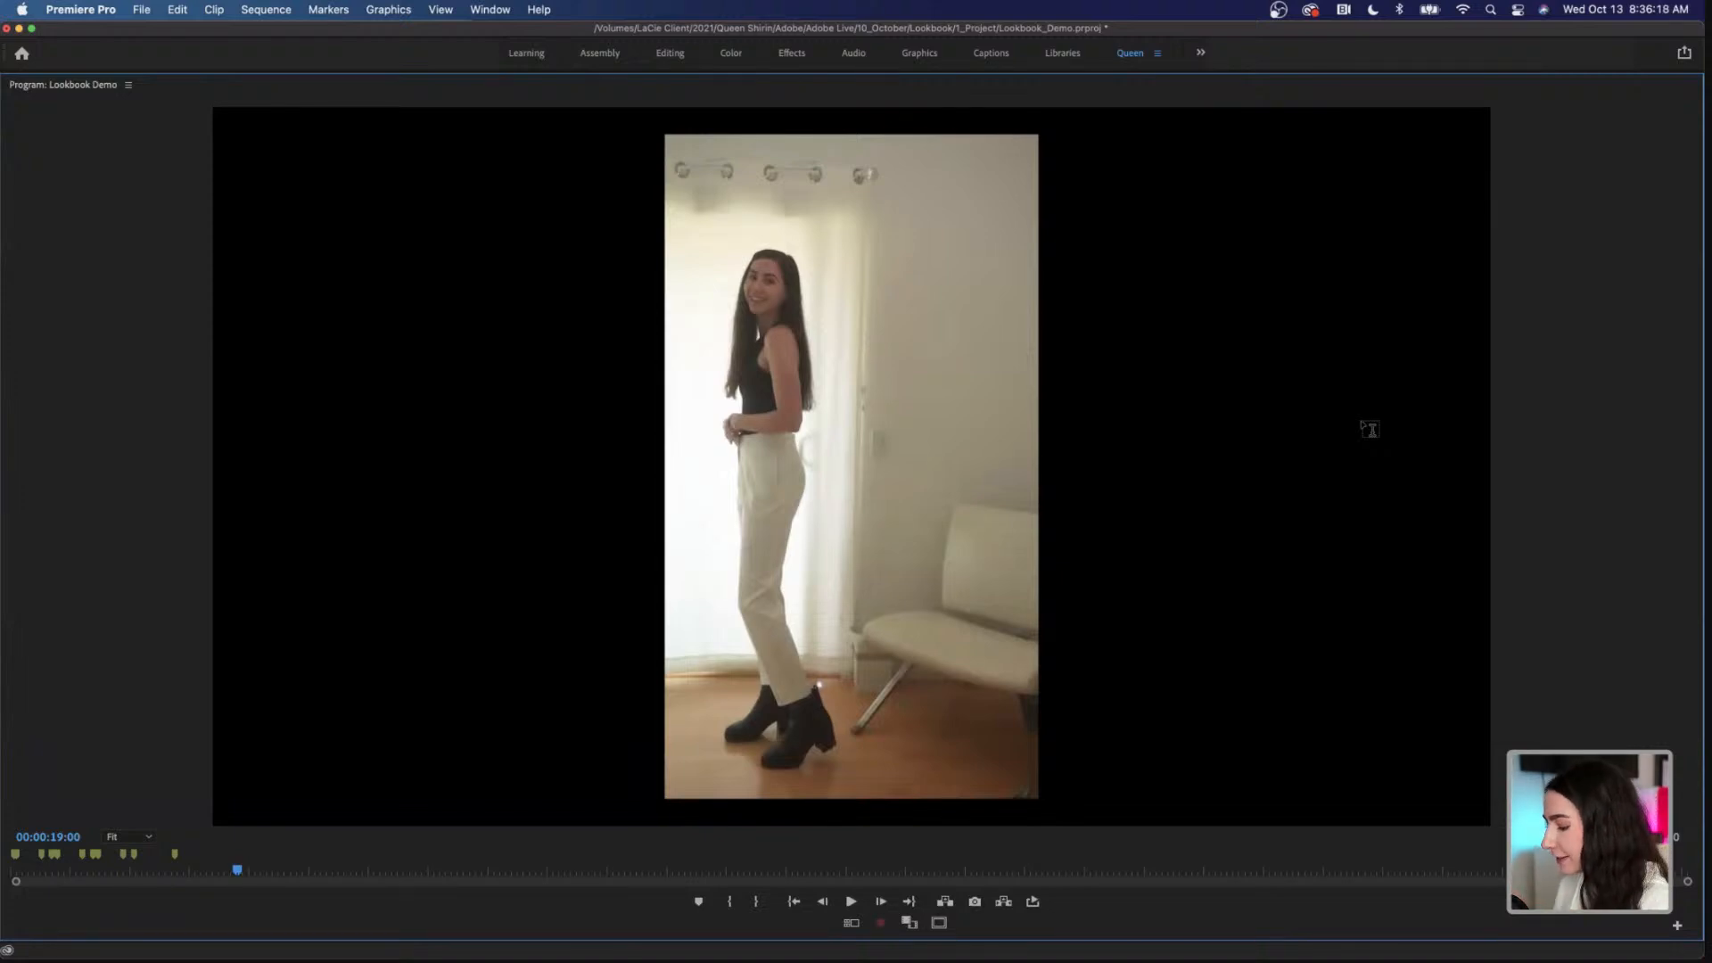
key(grave)
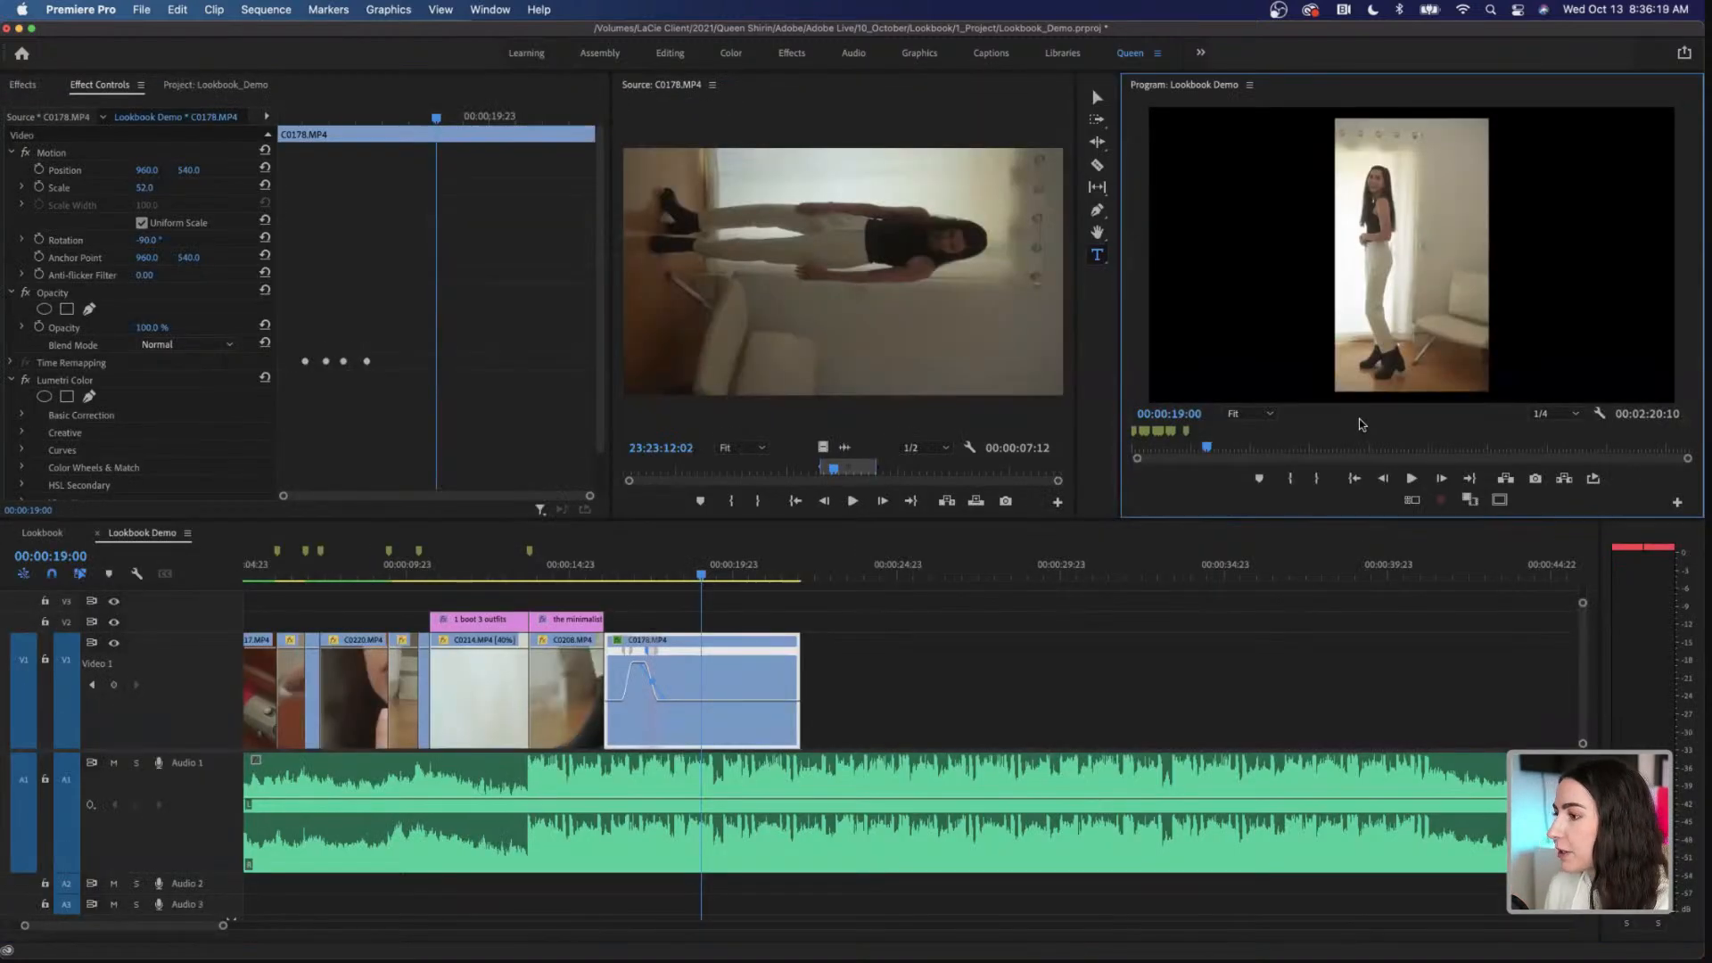
Step: Raise the speed between the two ramps of C0178.MP4 to about 486%
click(639, 669)
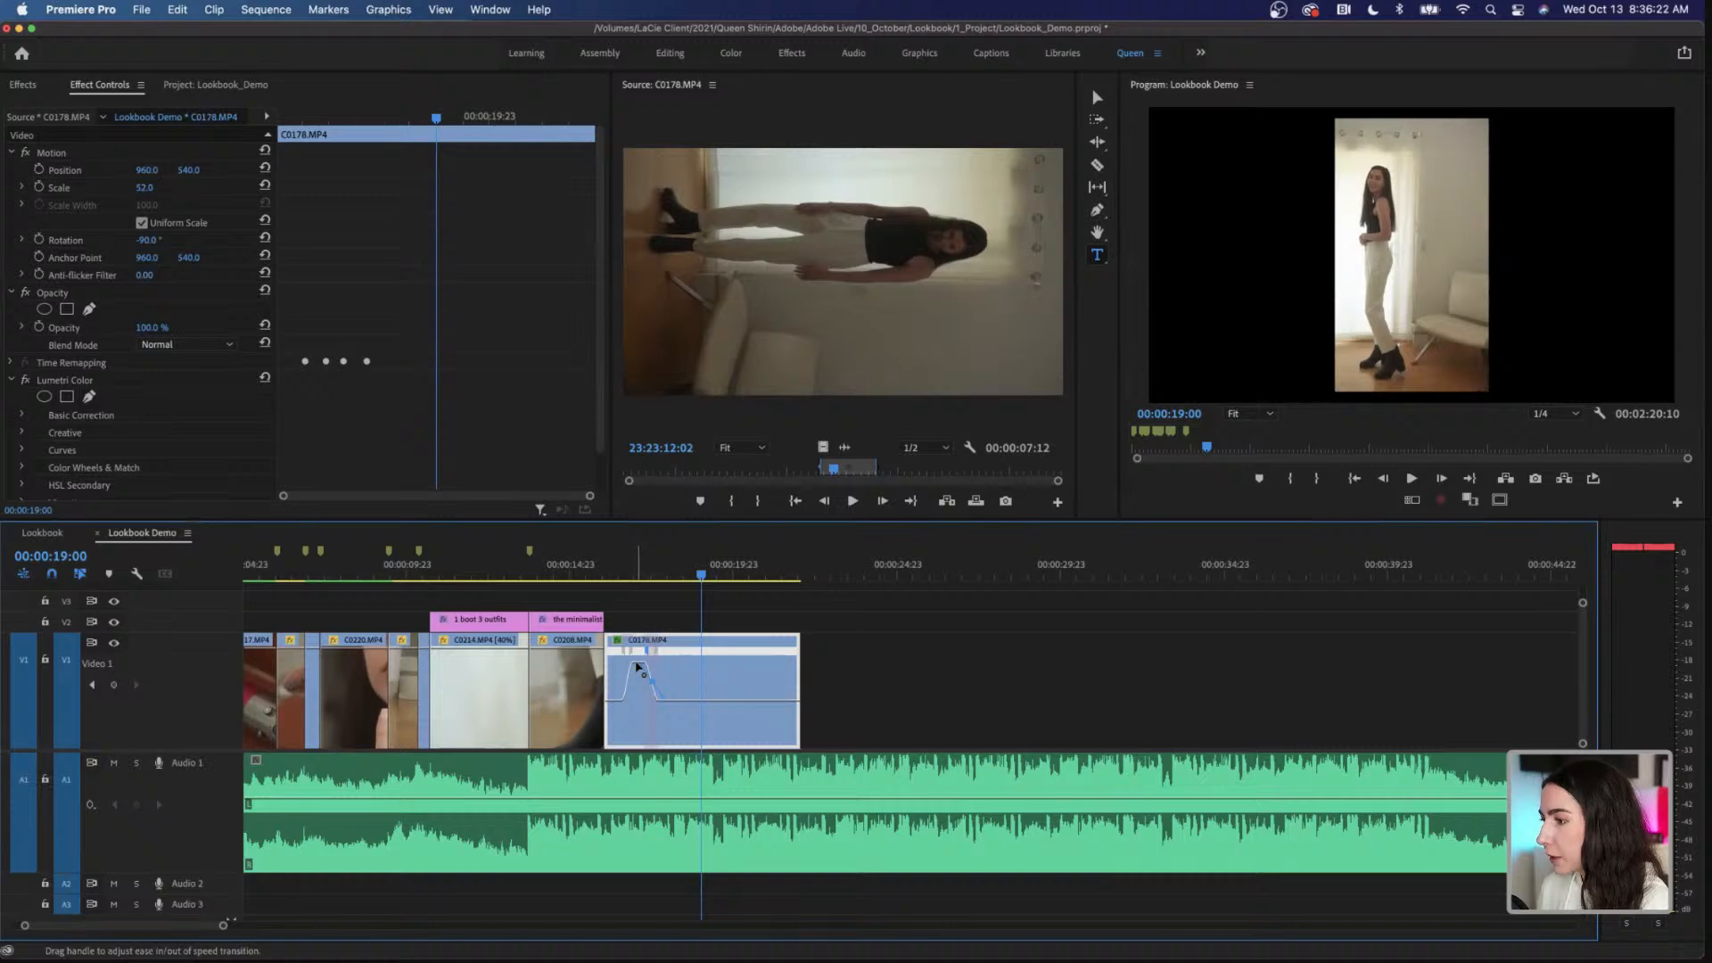
click(631, 575)
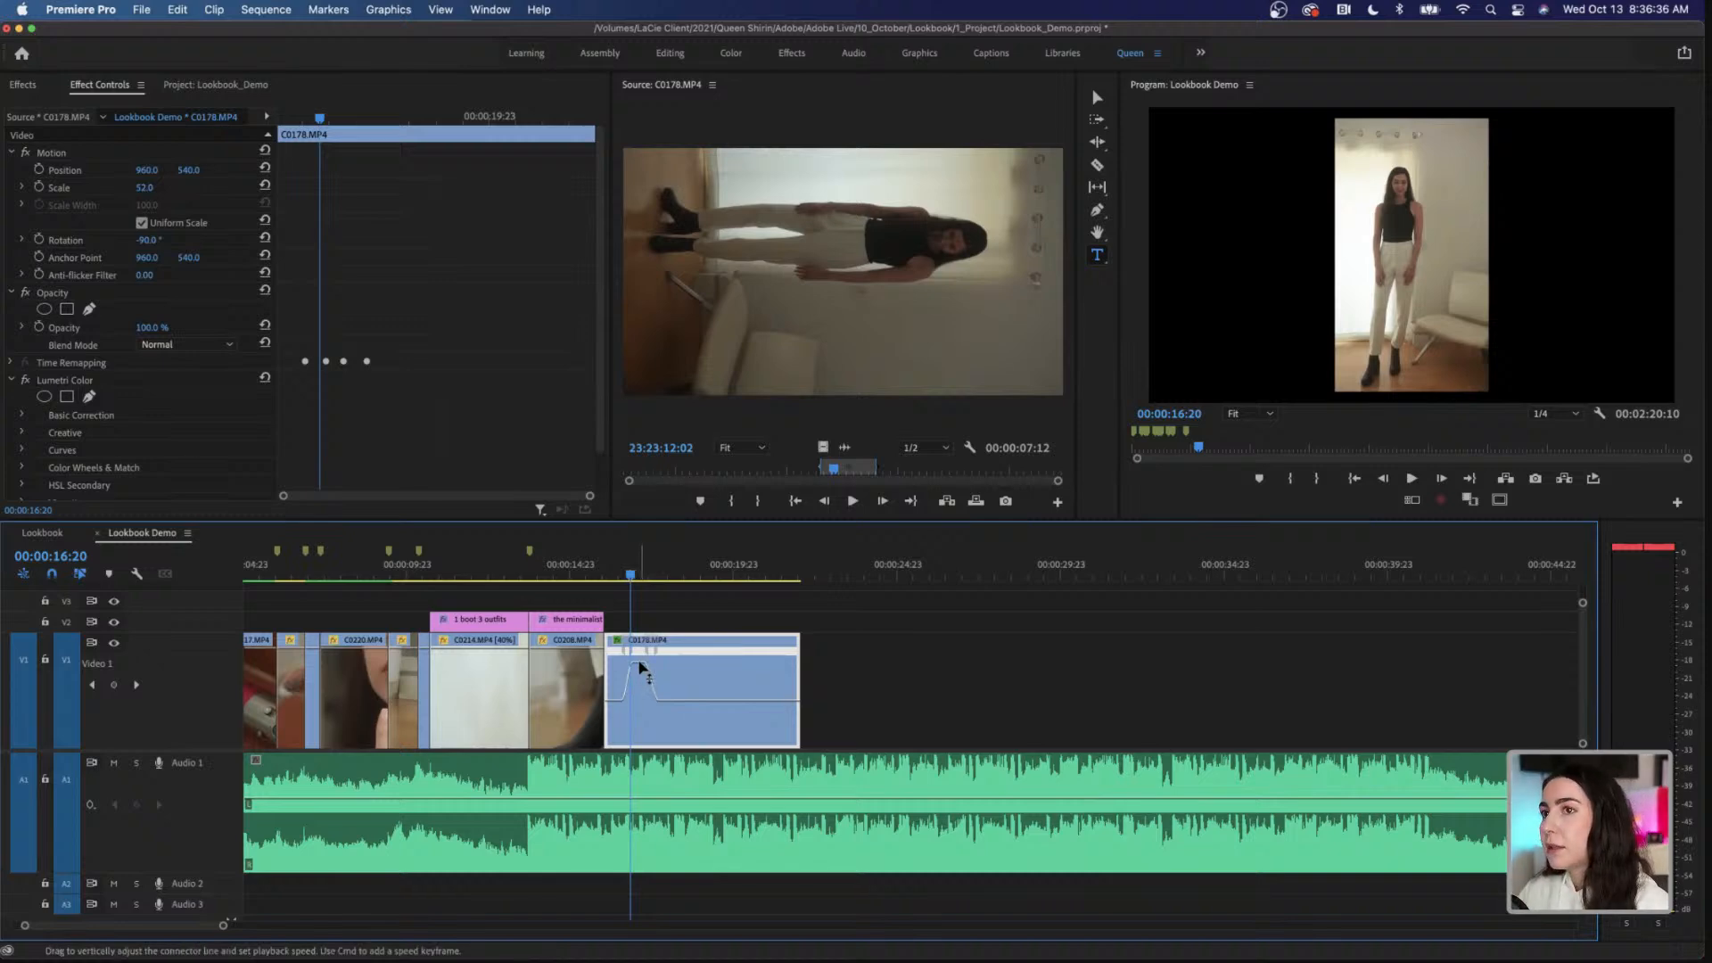
drag(640, 668, 640, 646)
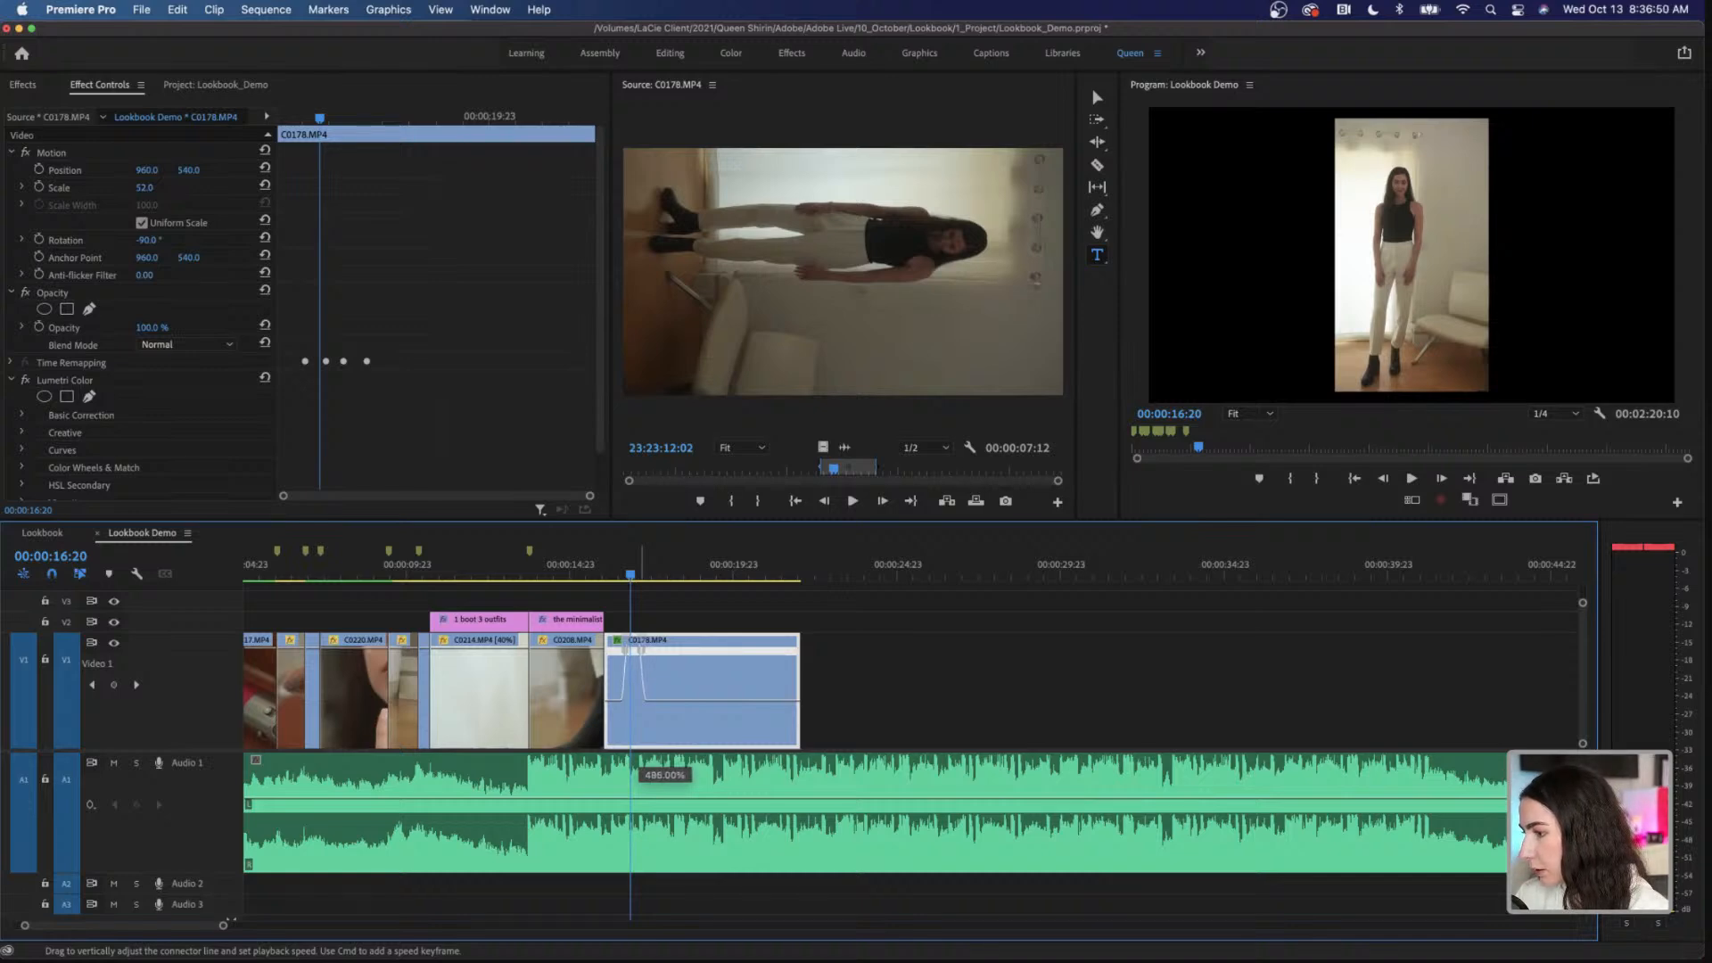
drag(640, 646, 640, 644)
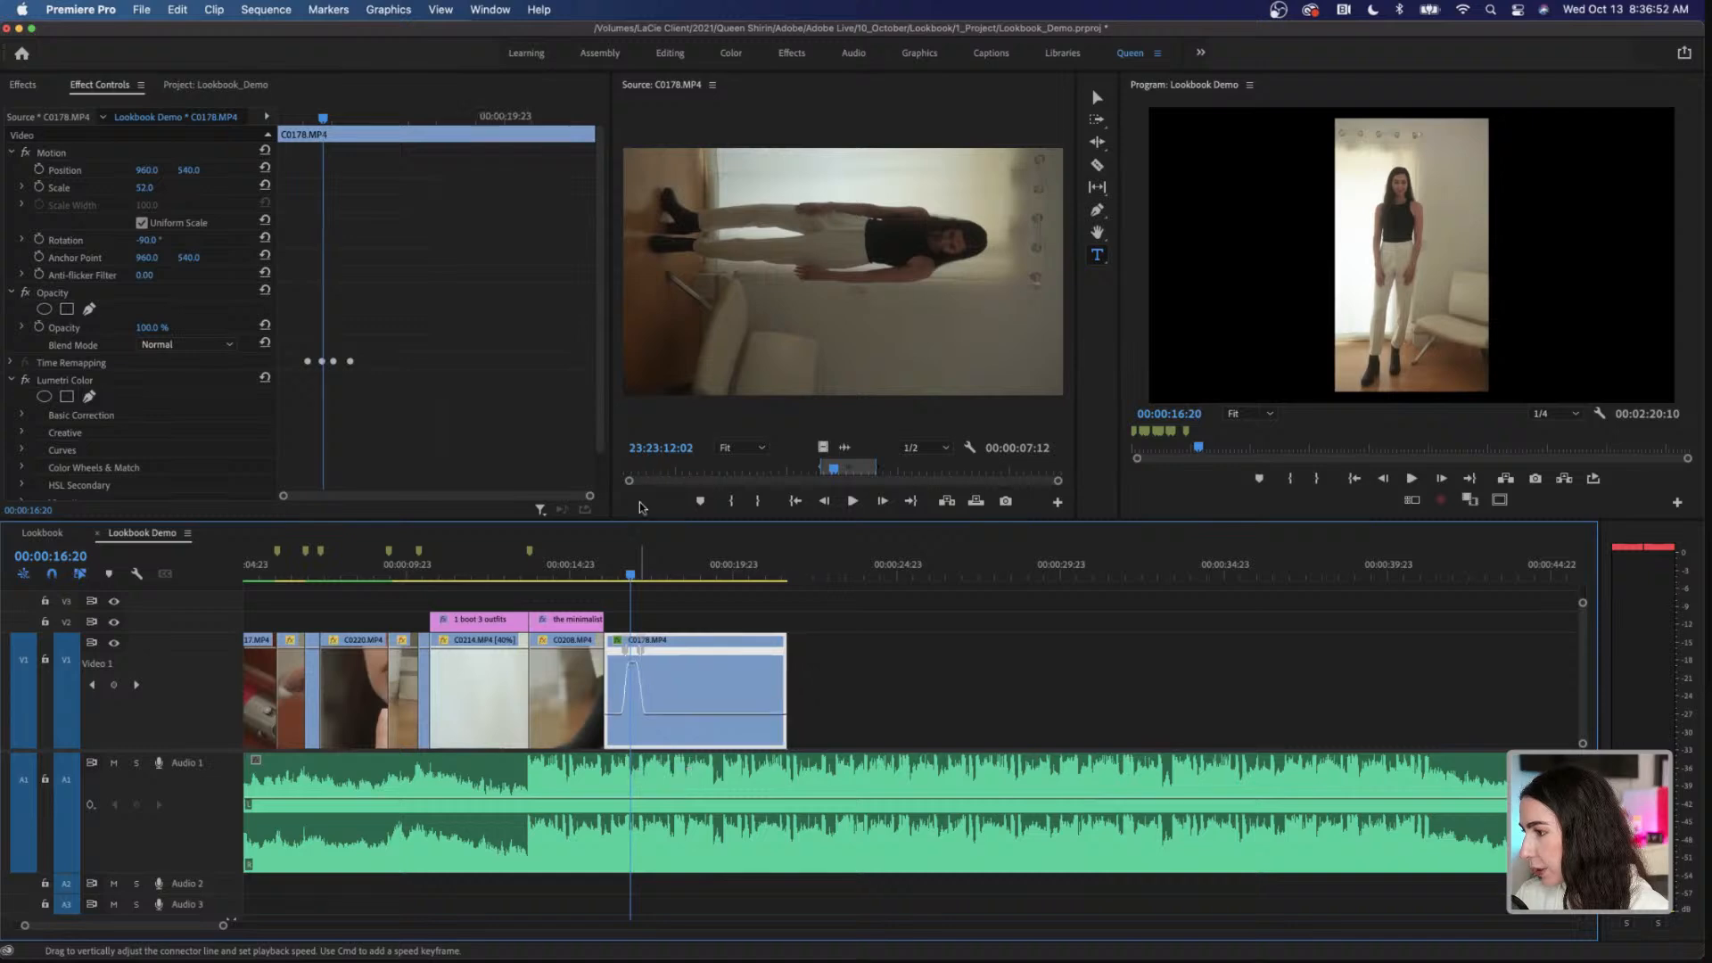
Step: Play C0178.MP4 from its beginning to about 00:00:18:08 to check the faster ramp
click(606, 575)
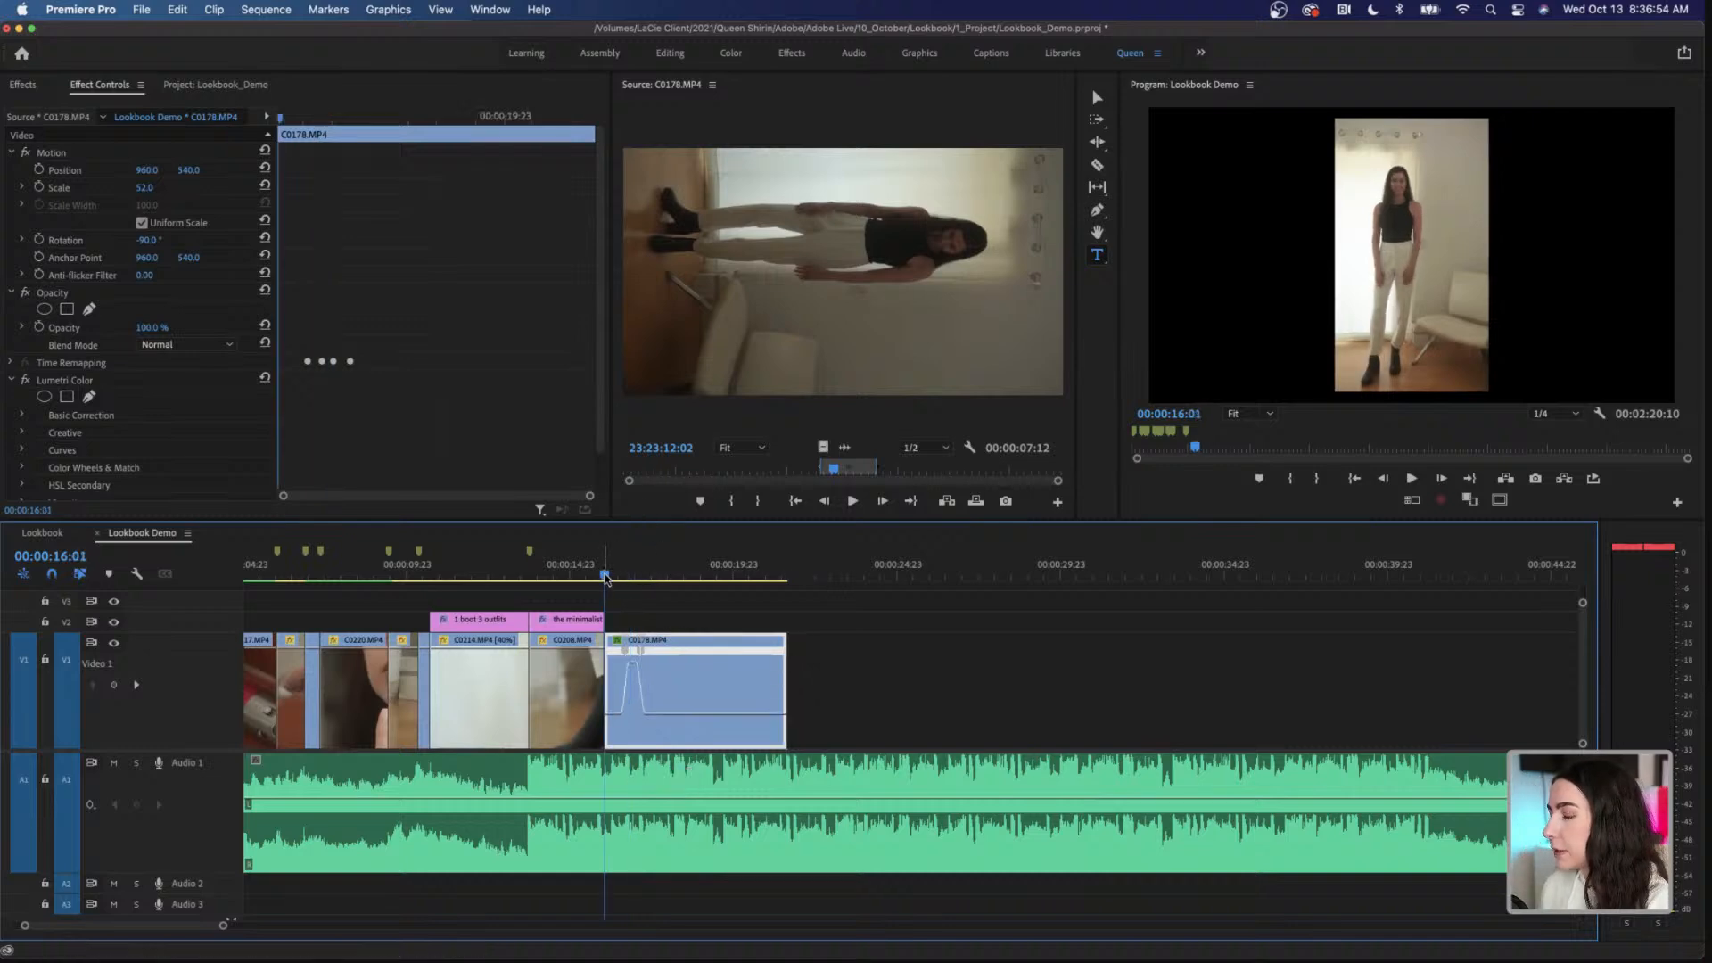
key(space)
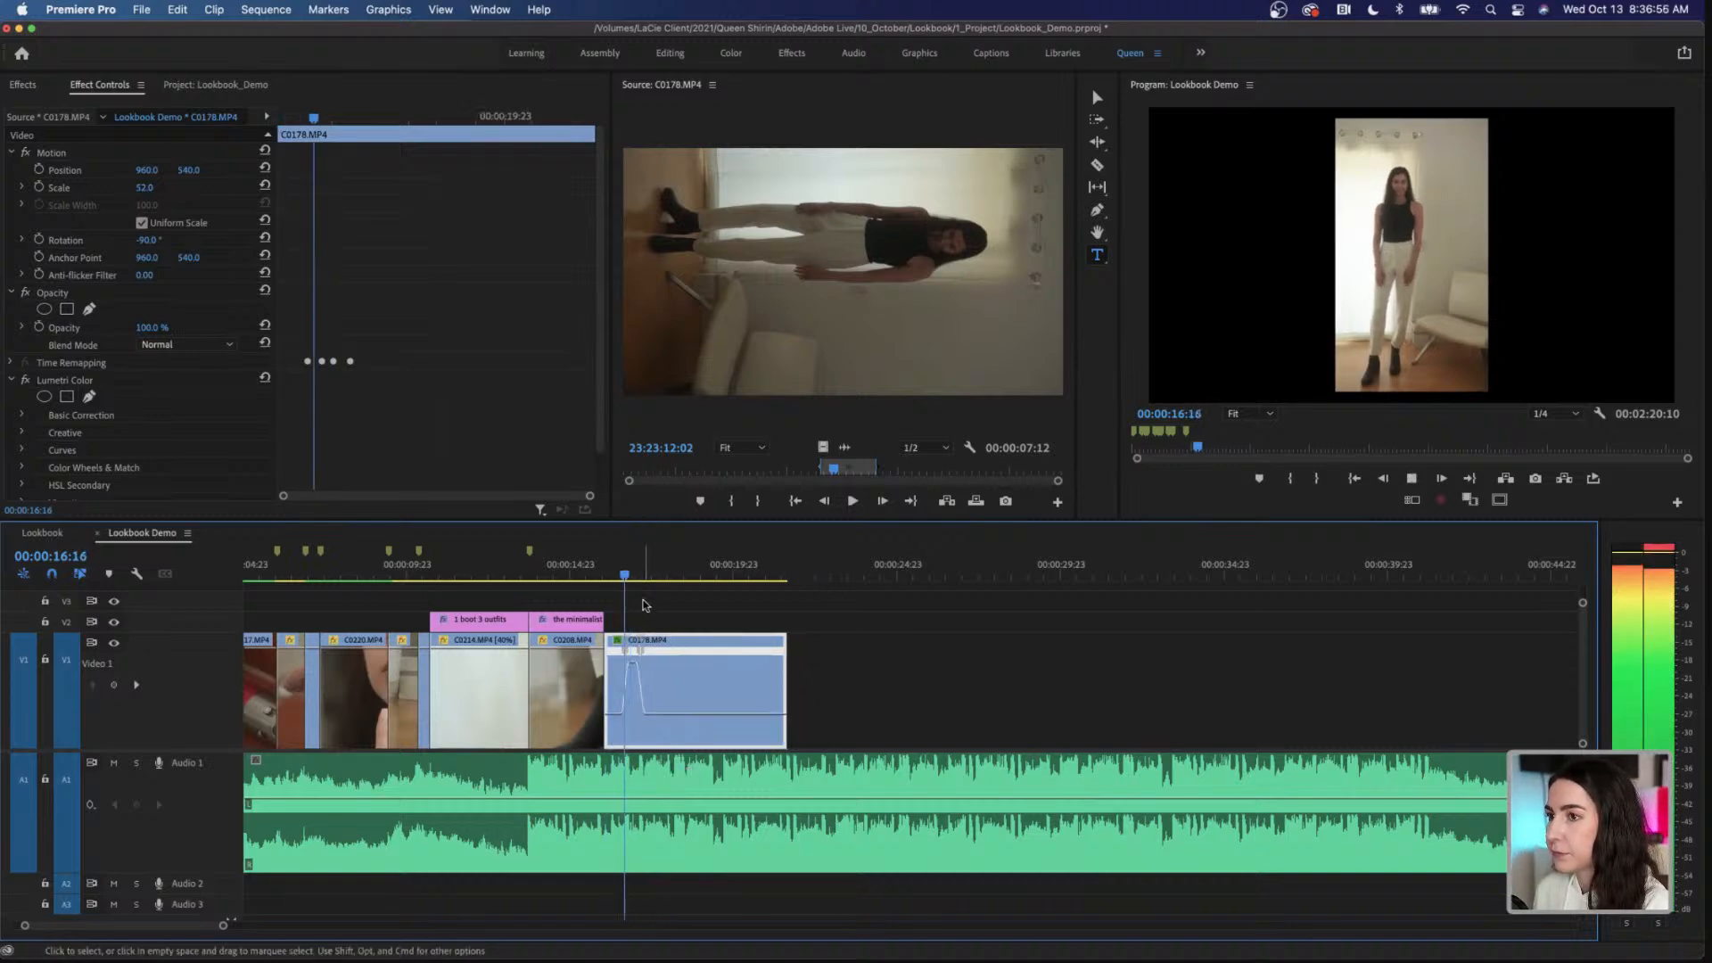
key(space)
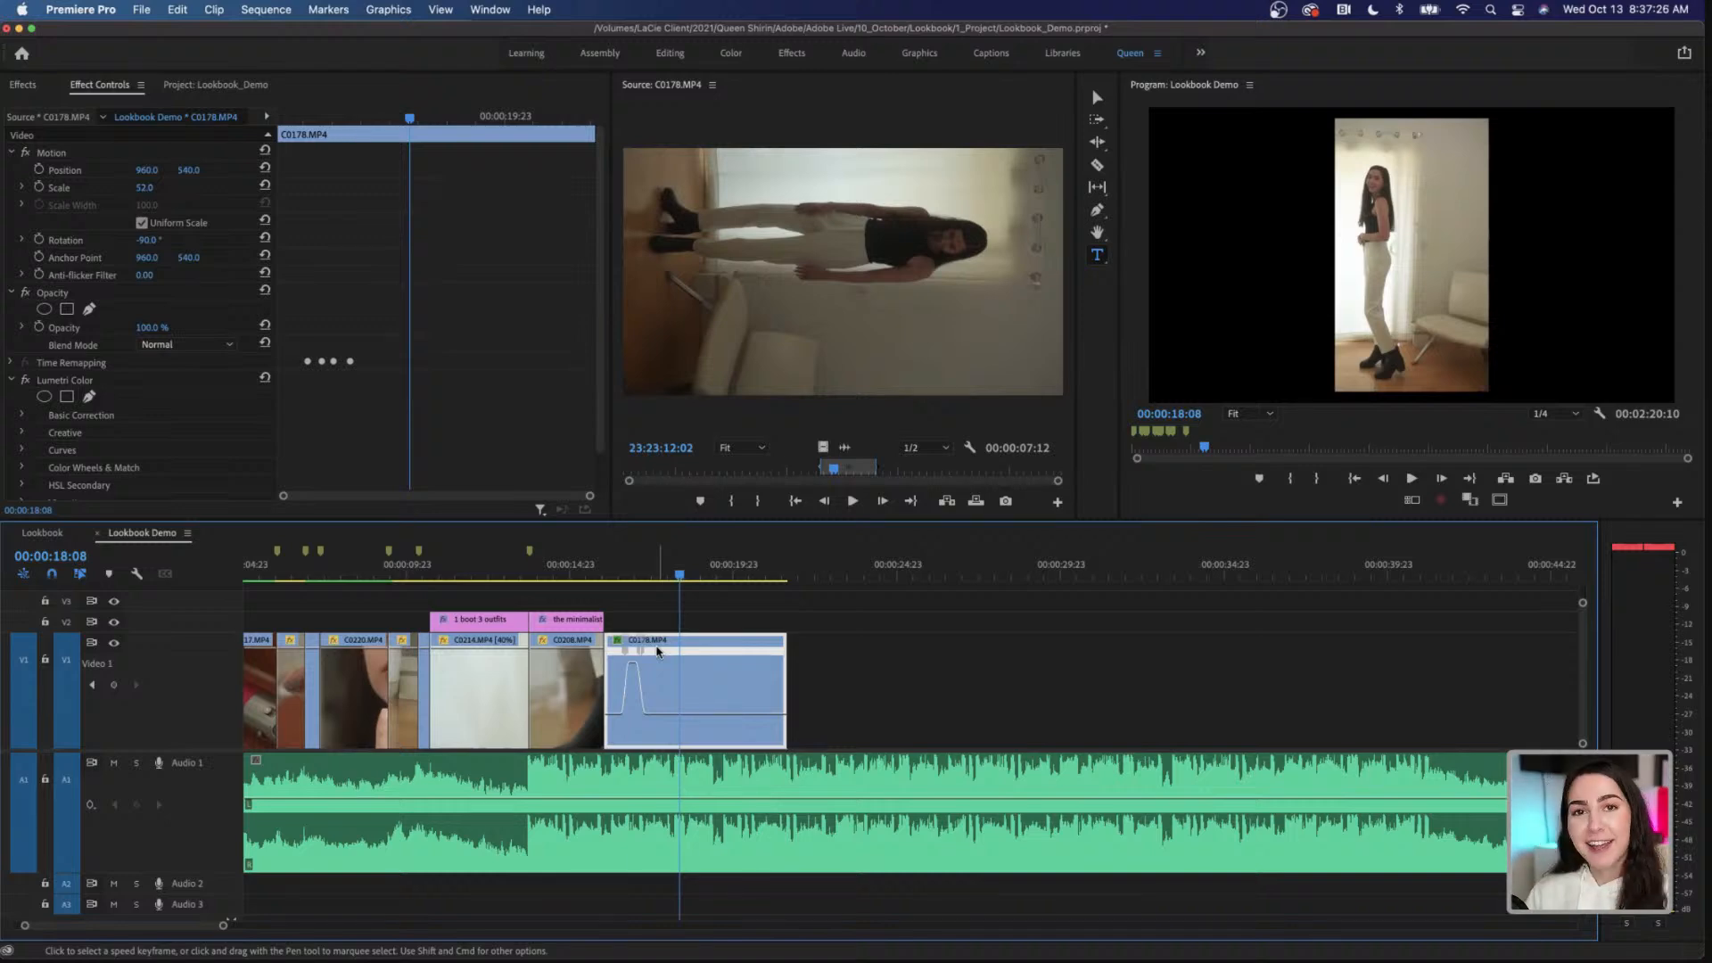
Step: Increase the speed of the fast section of C0178.MP4 to about 778%
click(627, 579)
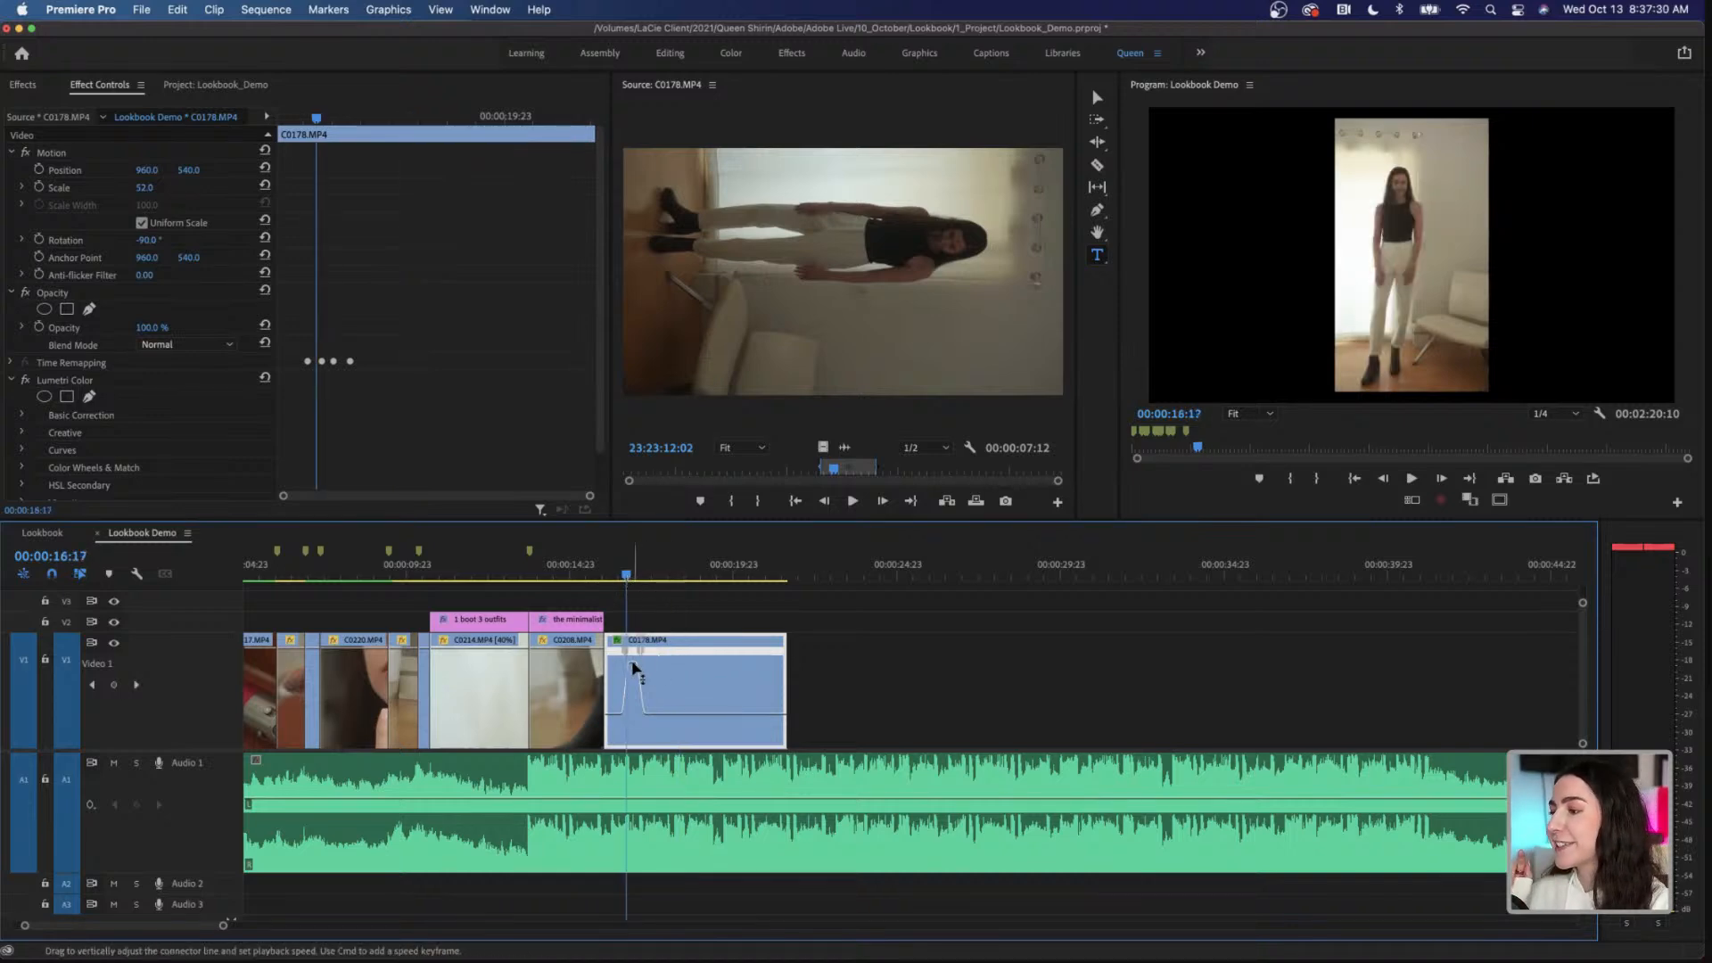
drag(633, 667, 633, 649)
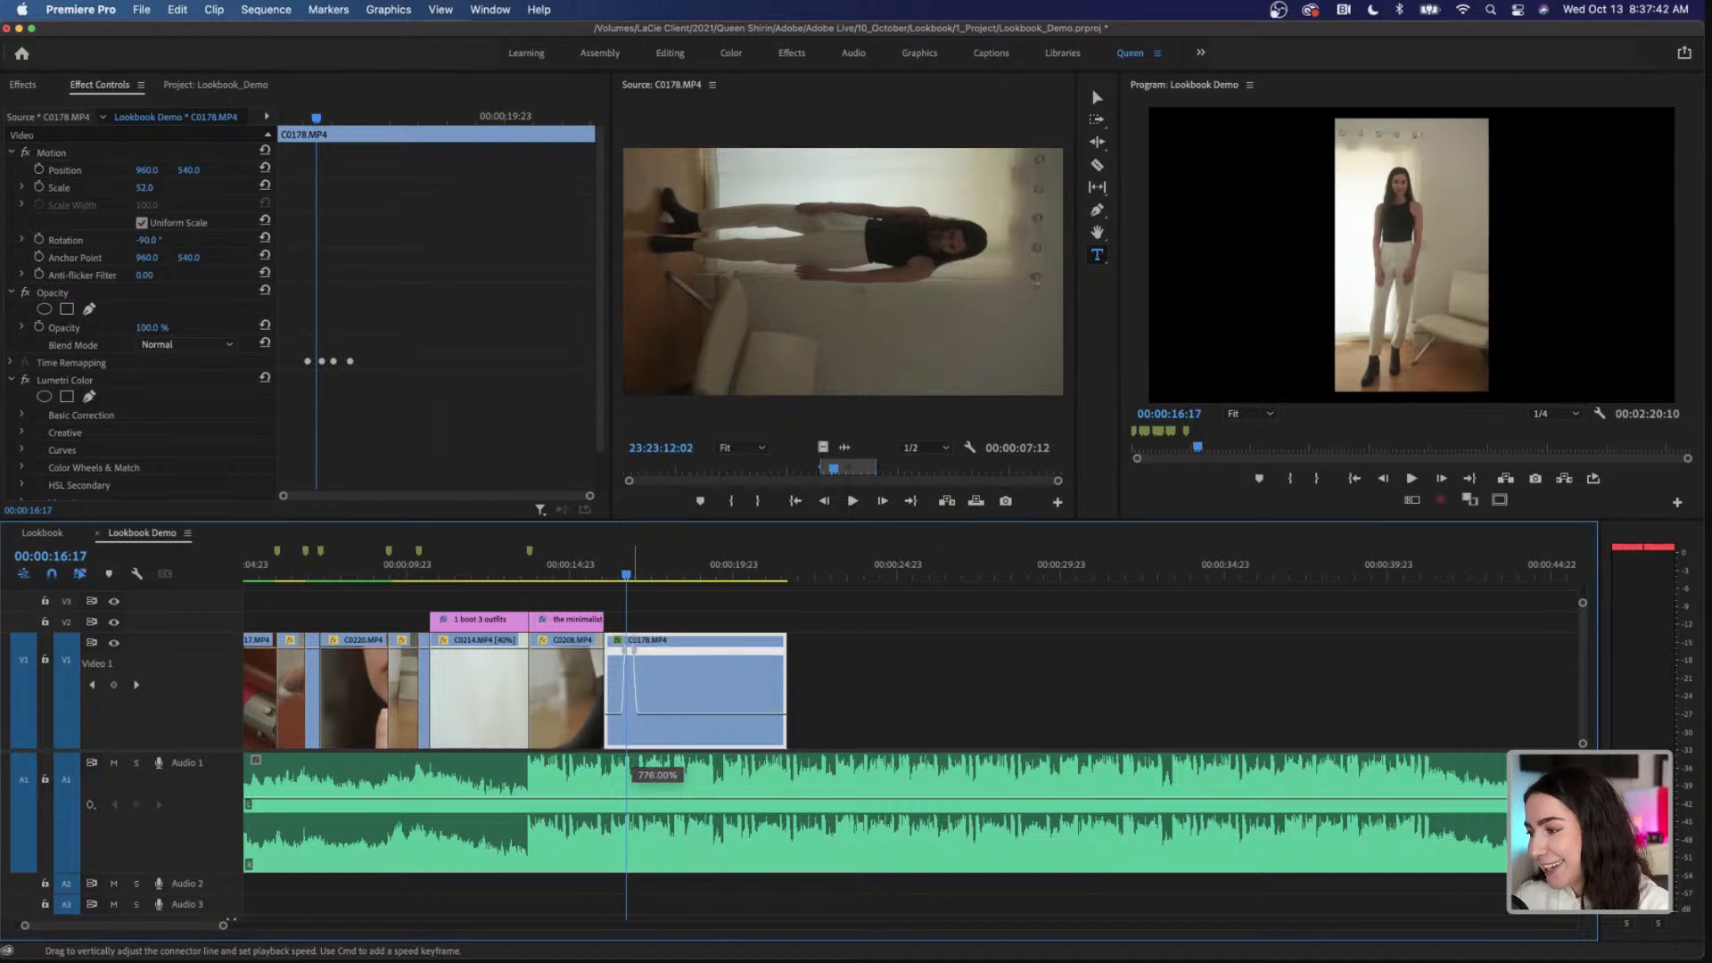
drag(633, 648, 638, 650)
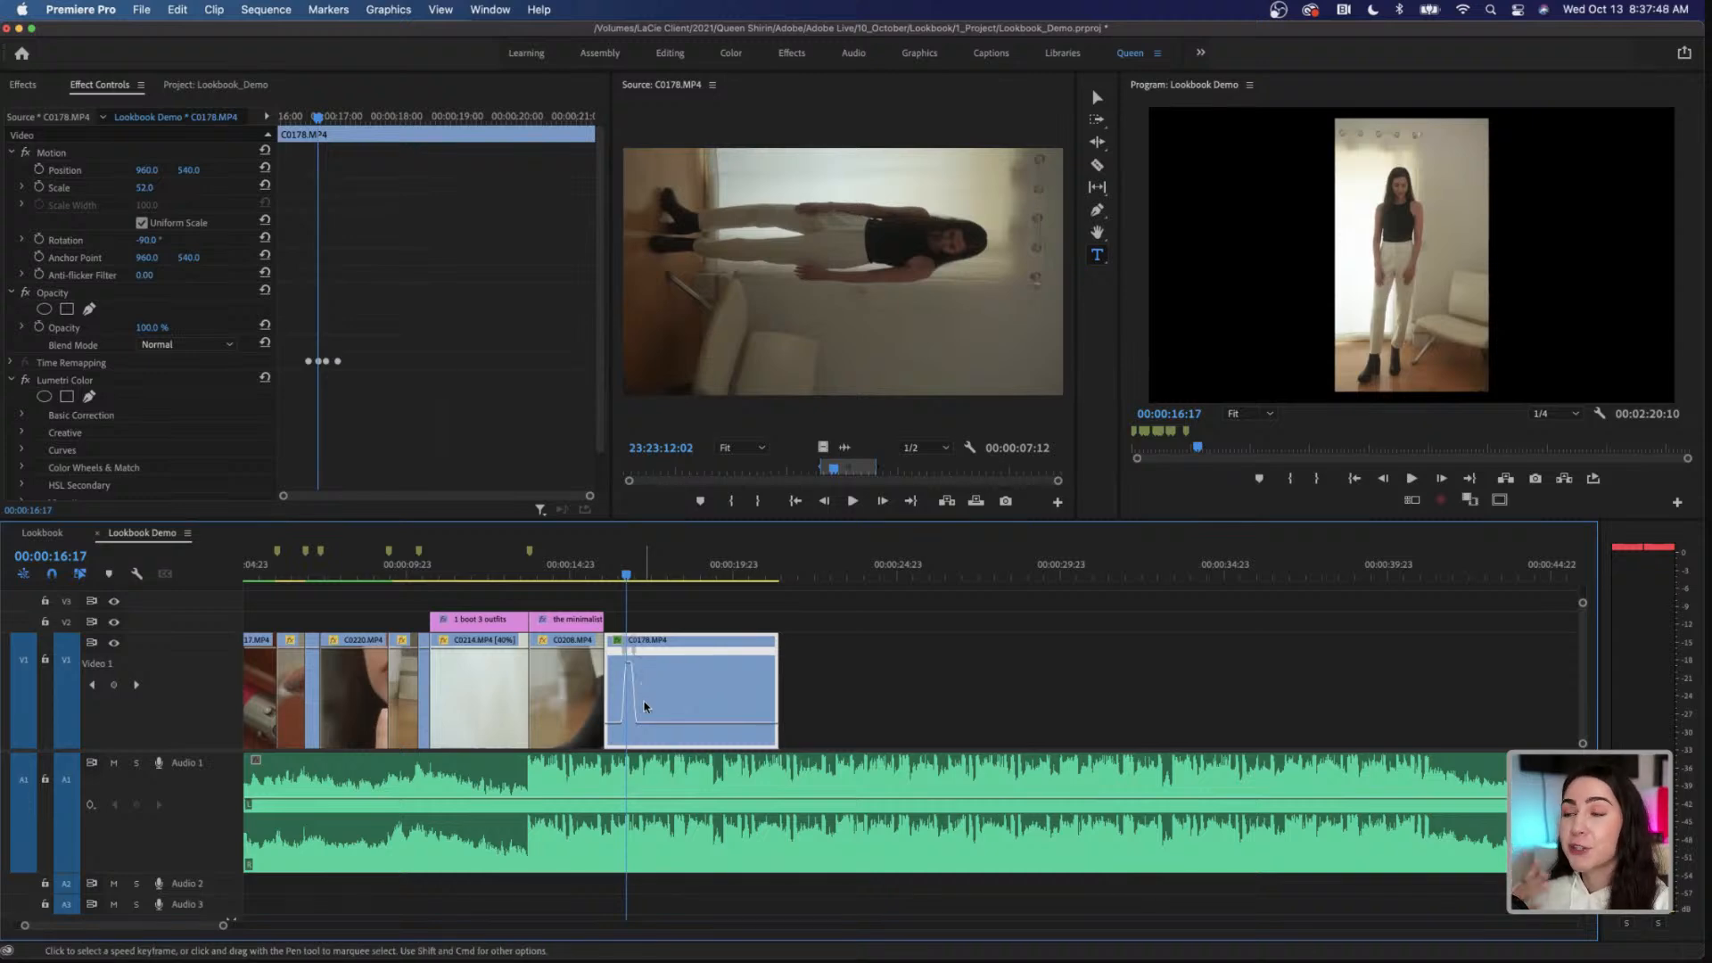
Step: Review the steeper speed ramp from the start of C0178.MP4 and park the playhead at 00:00:18:09
key(Up)
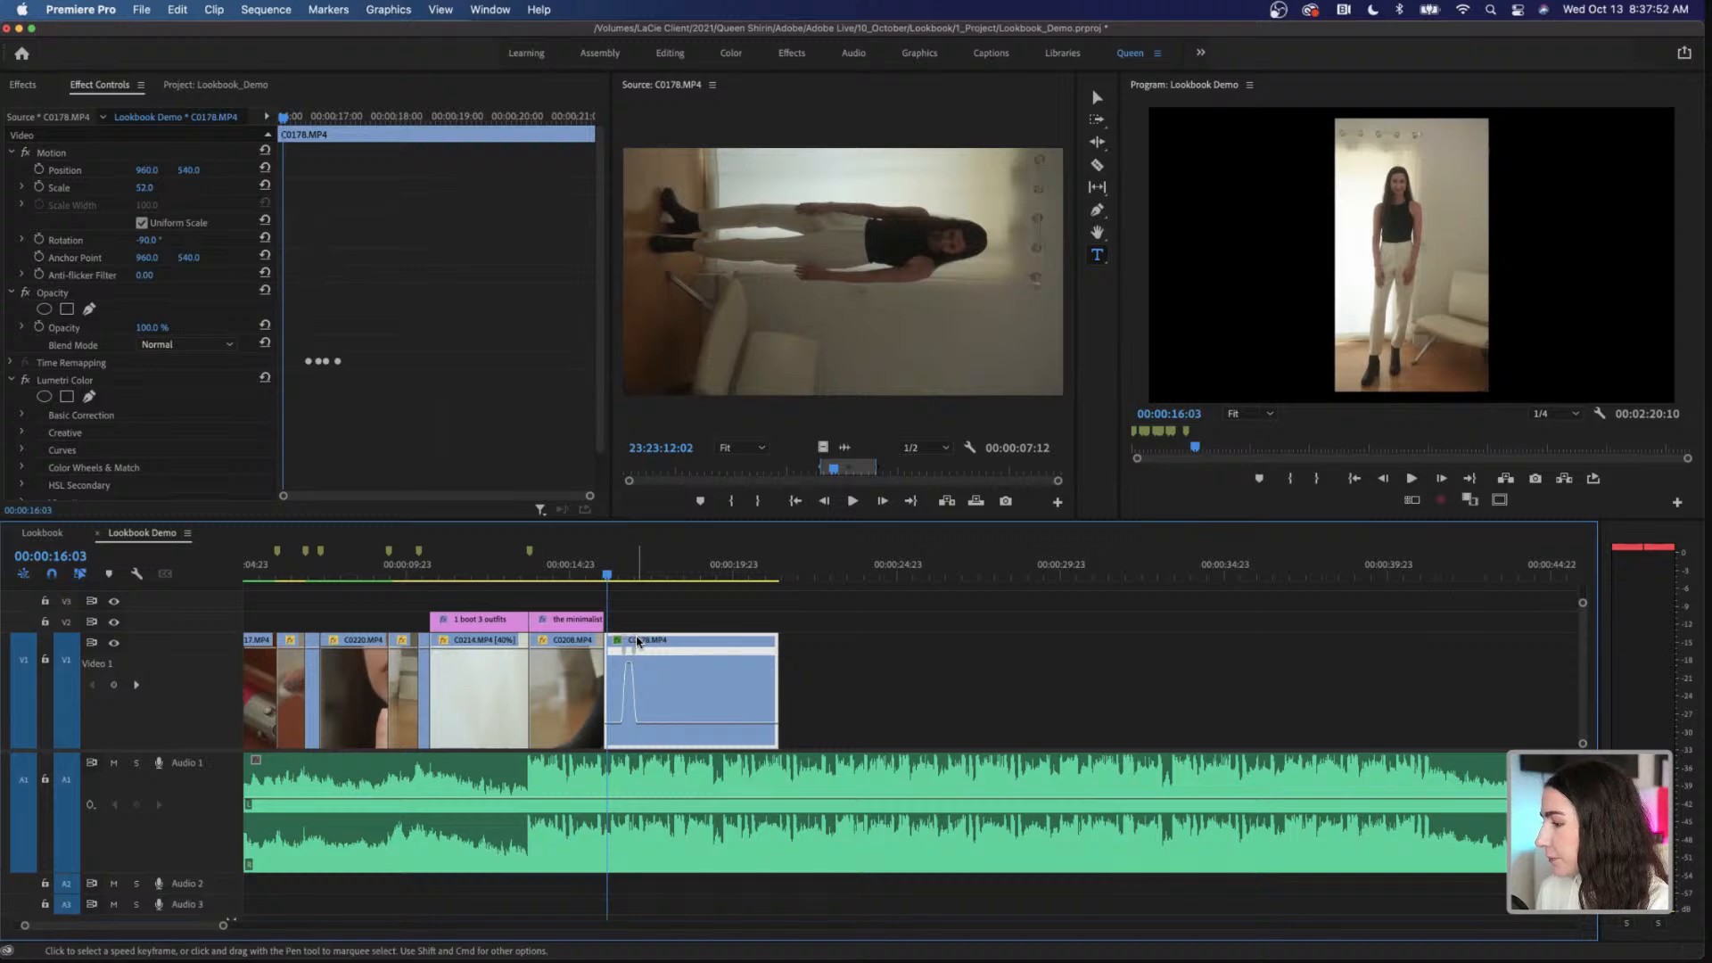
key(space)
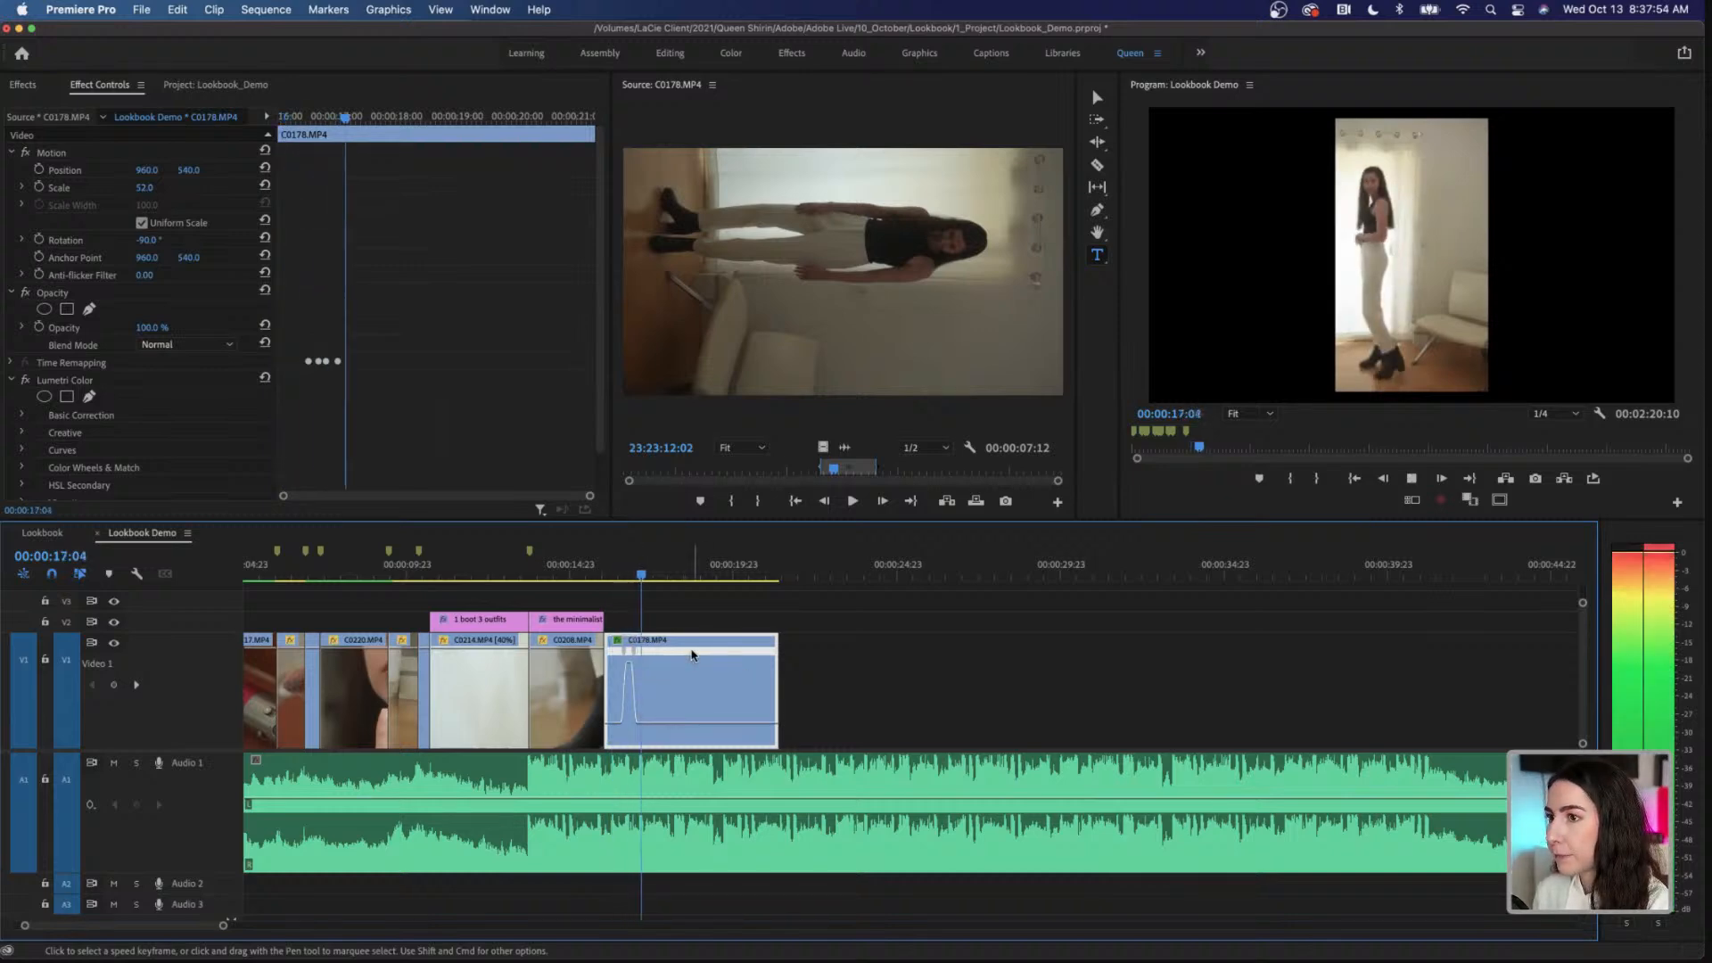
key(space)
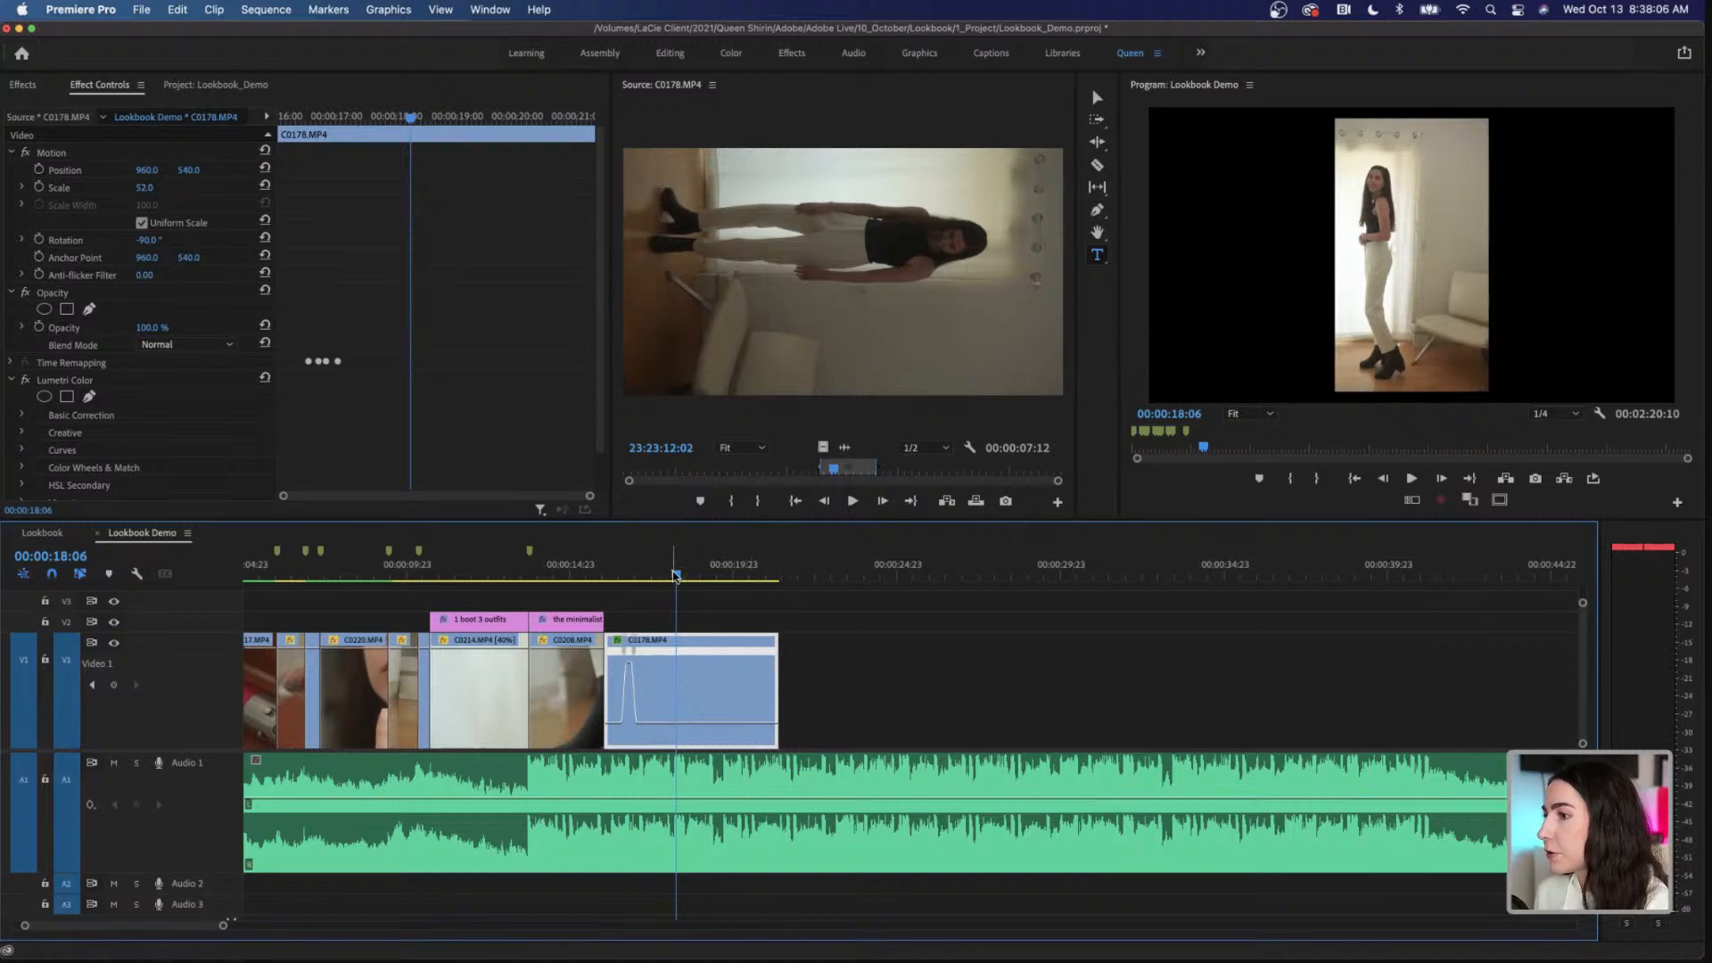
drag(674, 575, 680, 575)
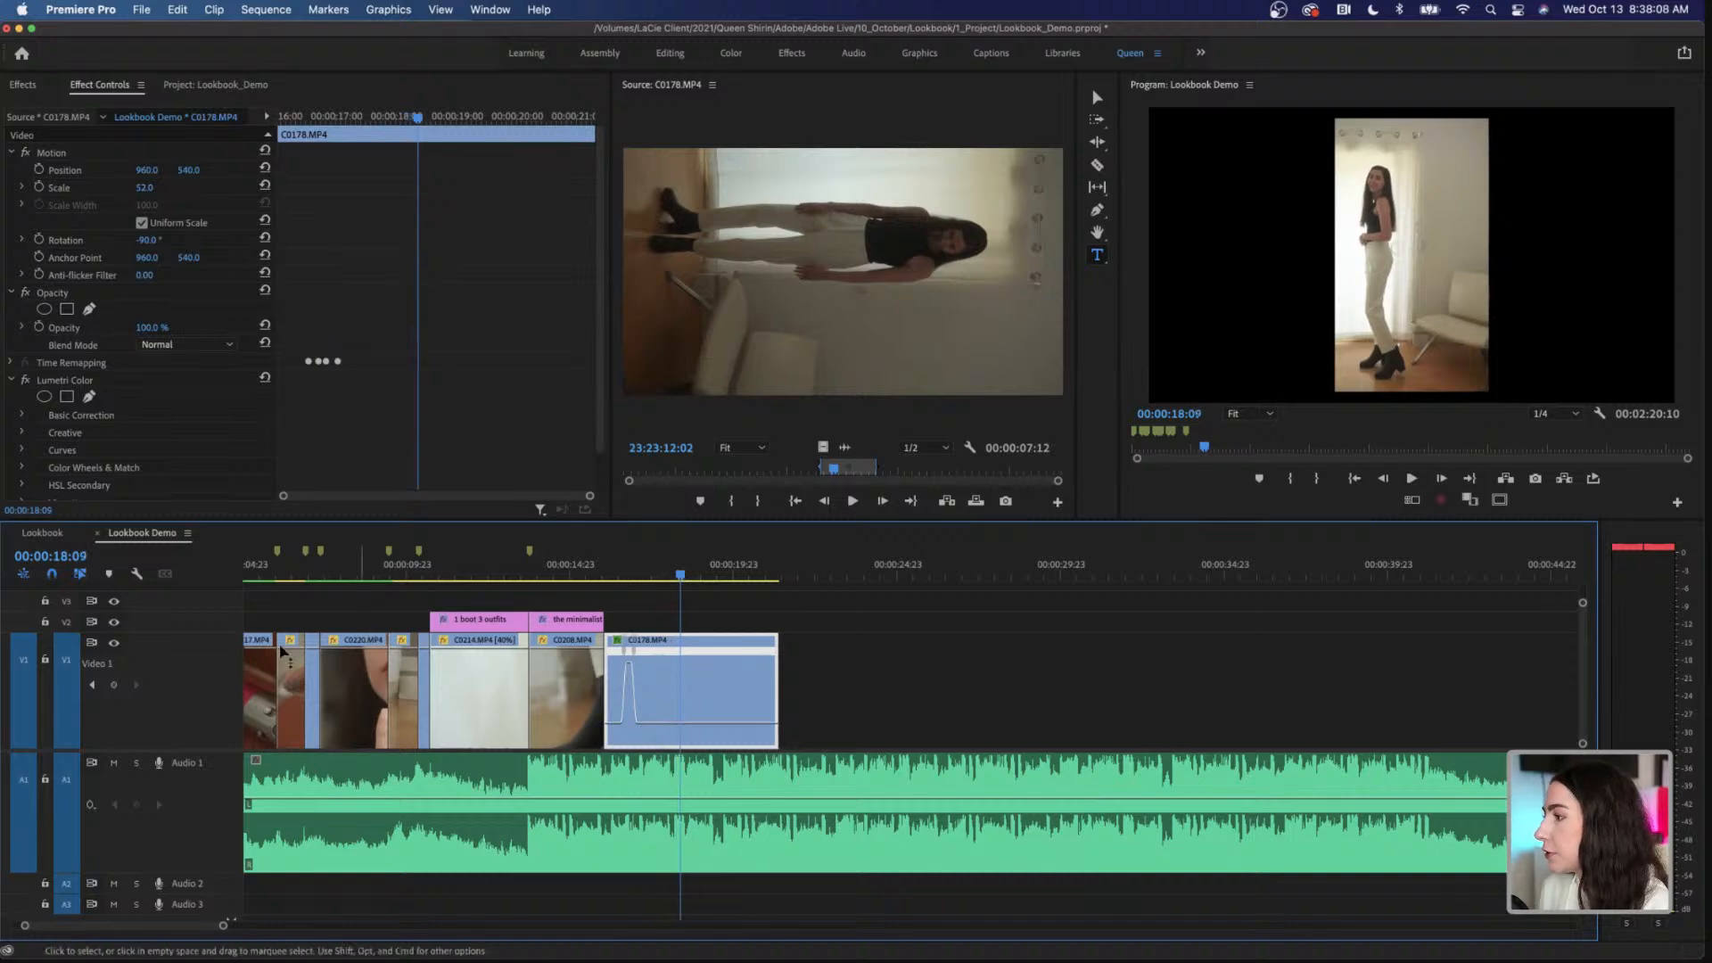
Step: Collapse the height of track V1 and duplicate C0178.MP4 directly above itself onto tracks V2 and V3
drag(179, 634, 198, 727)
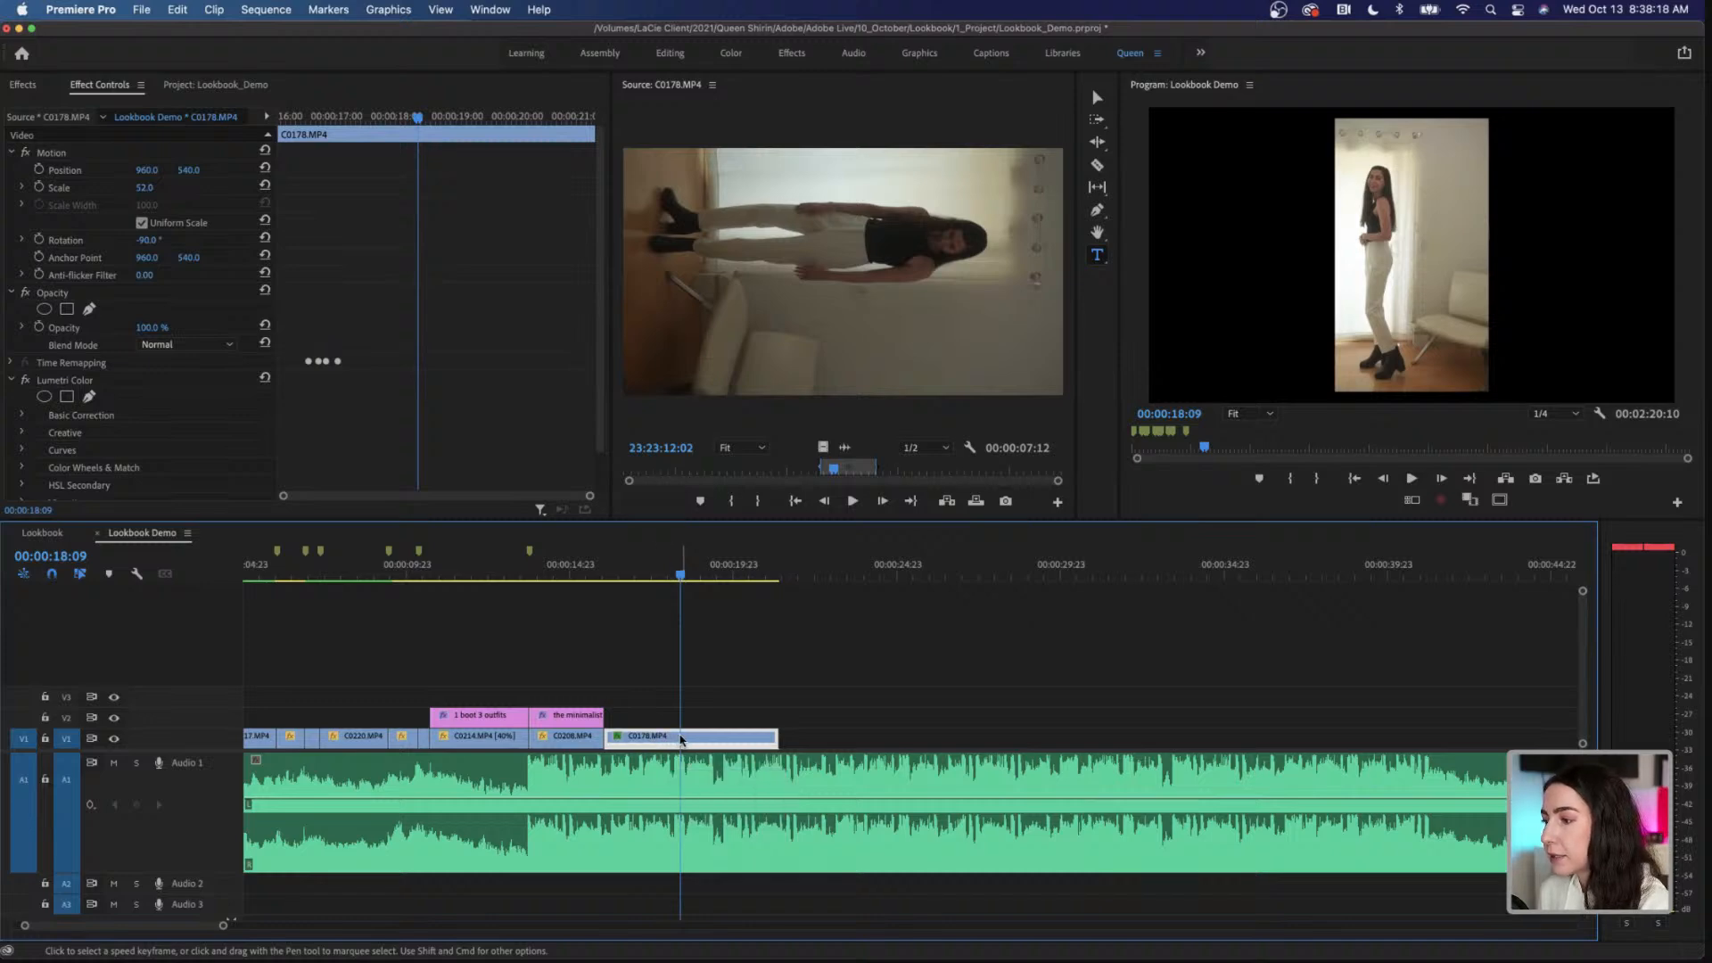
alt+drag(681, 738, 680, 720)
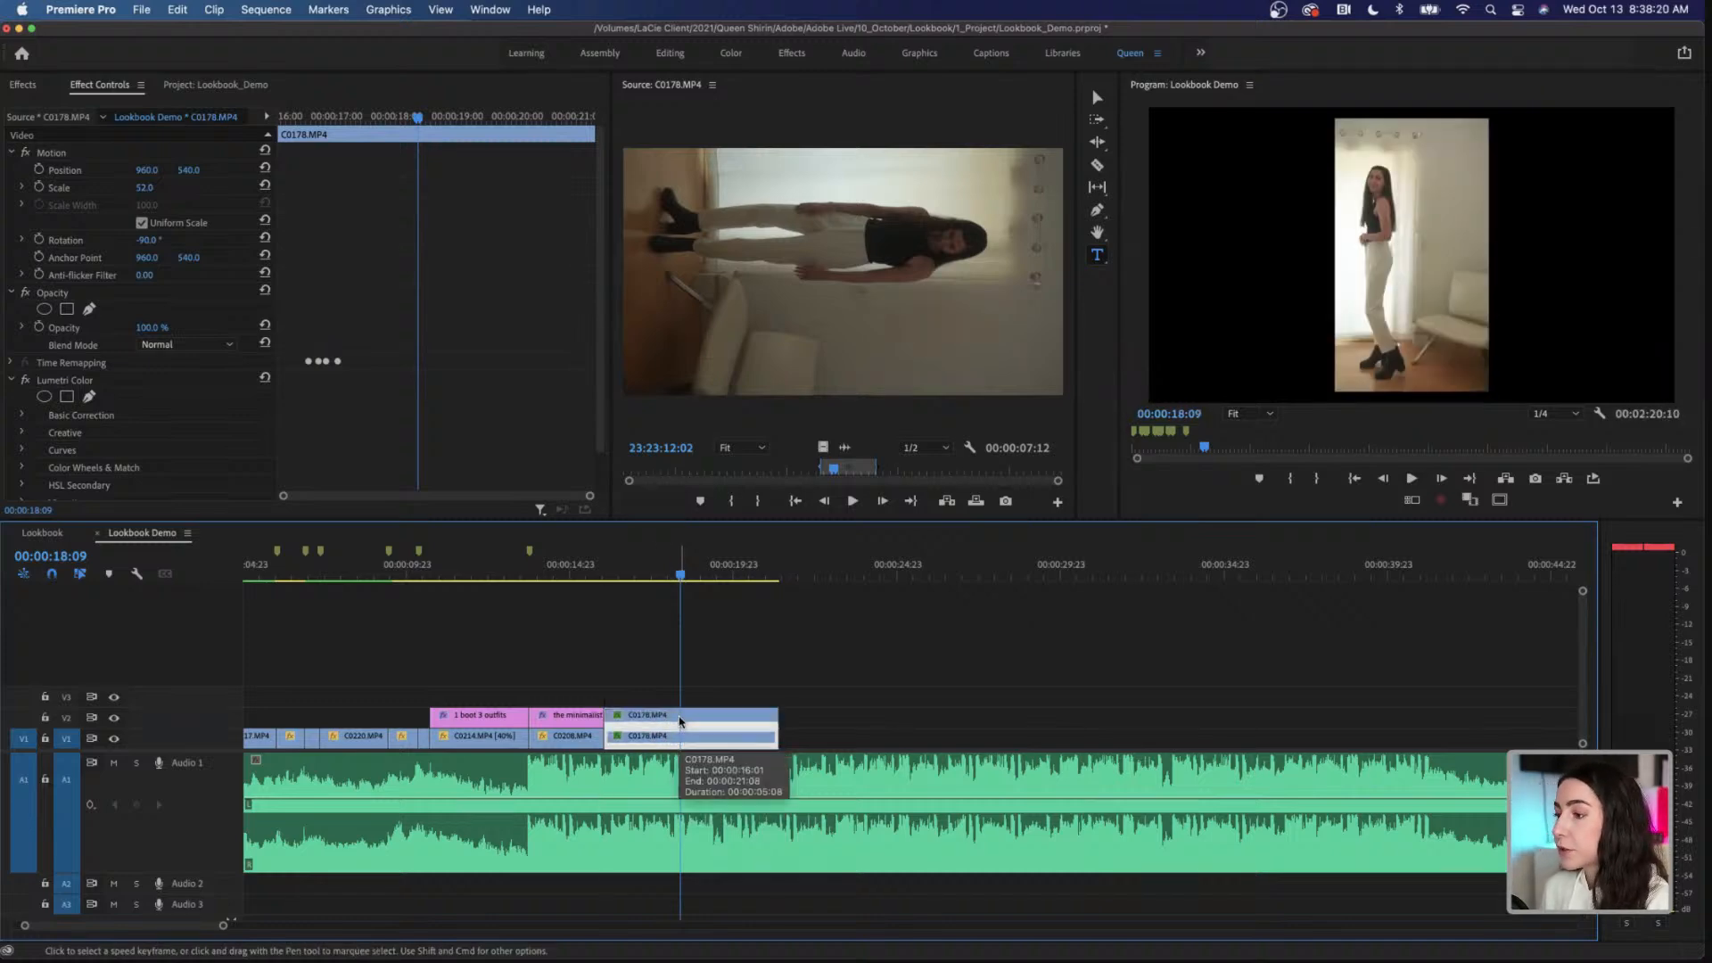
click(688, 719)
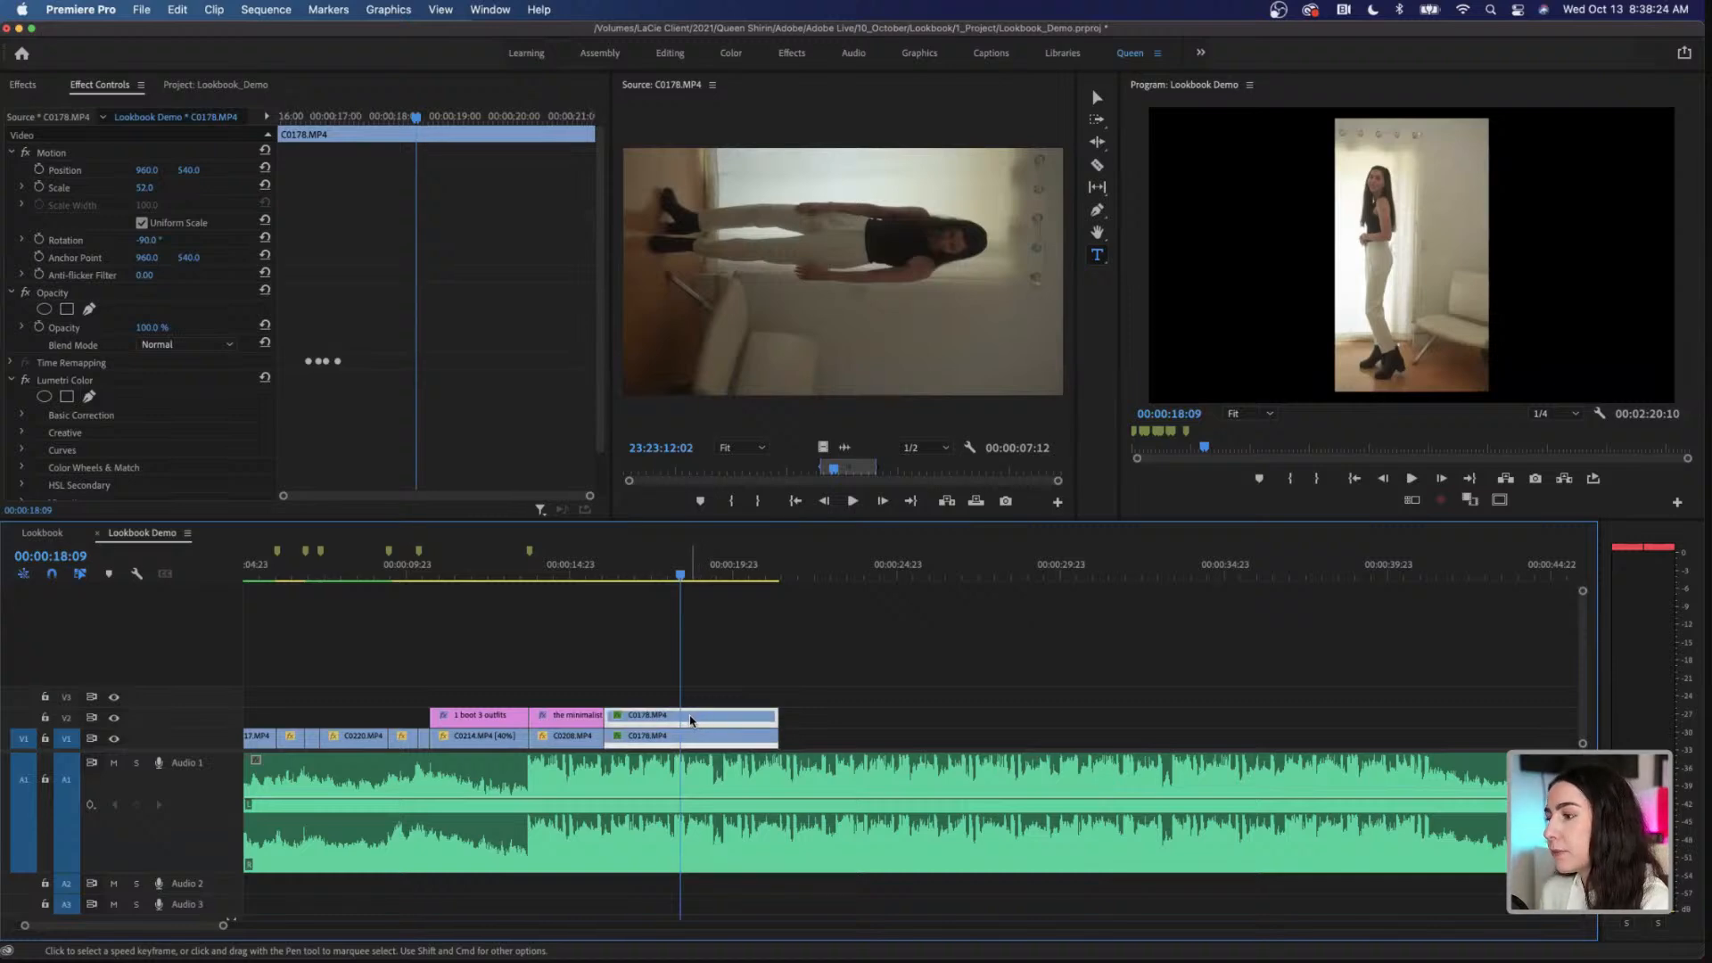
drag(693, 719, 694, 700)
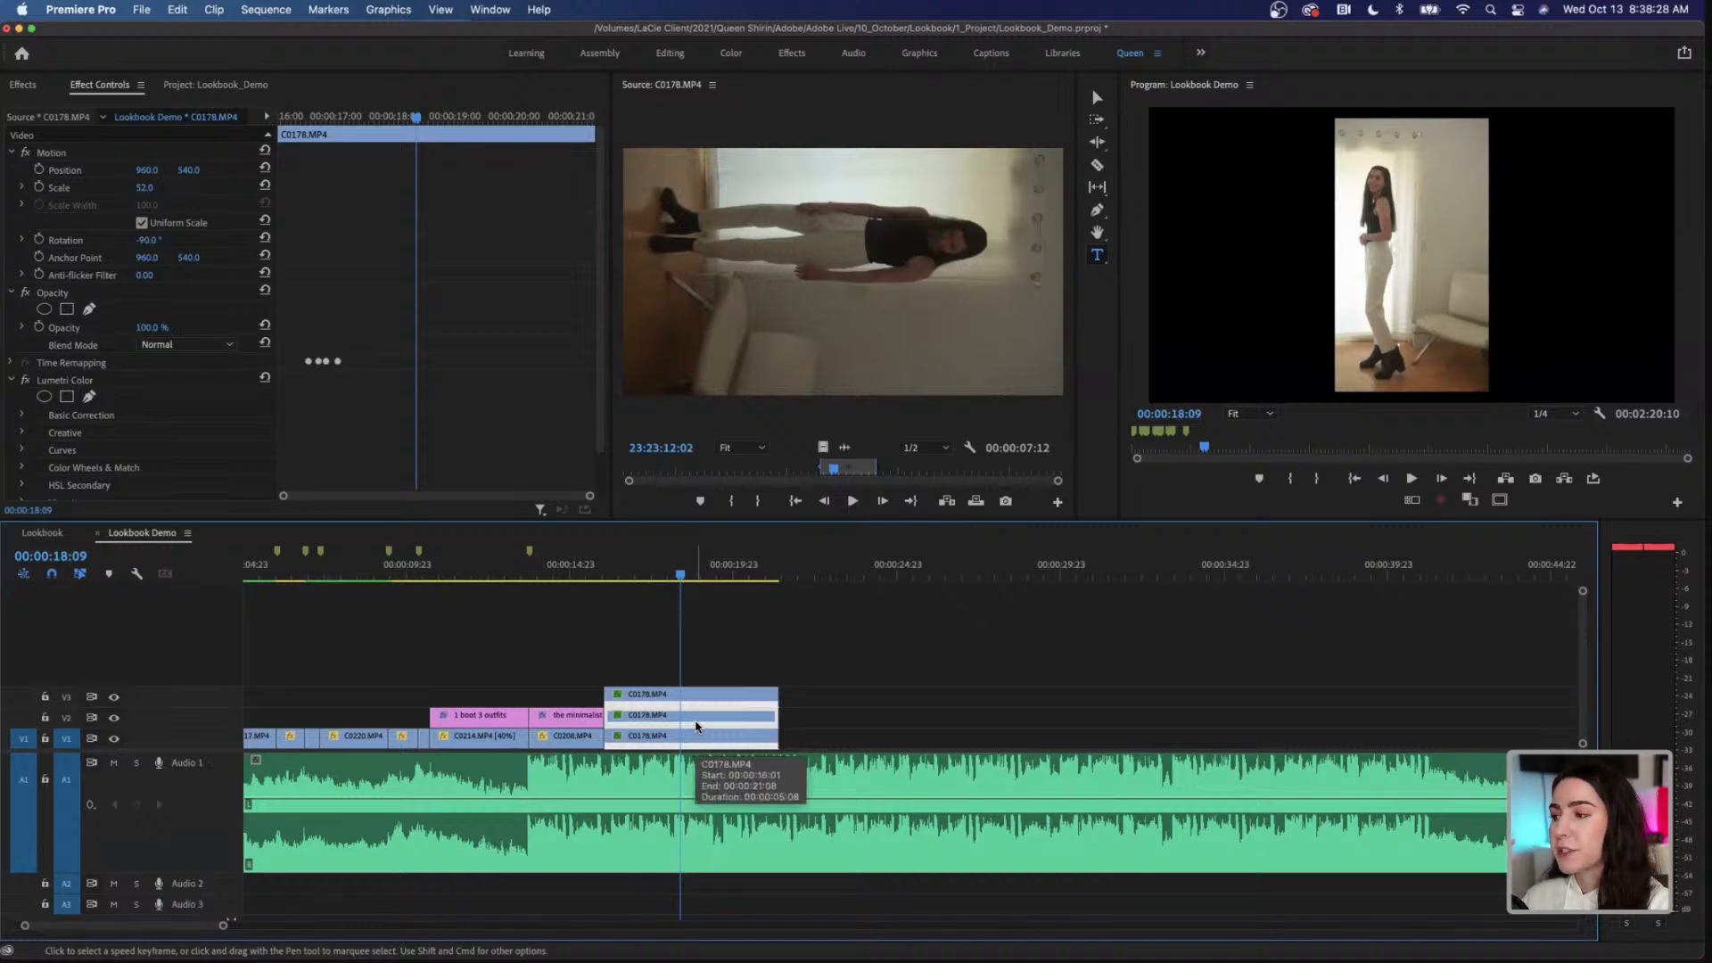
click(822, 715)
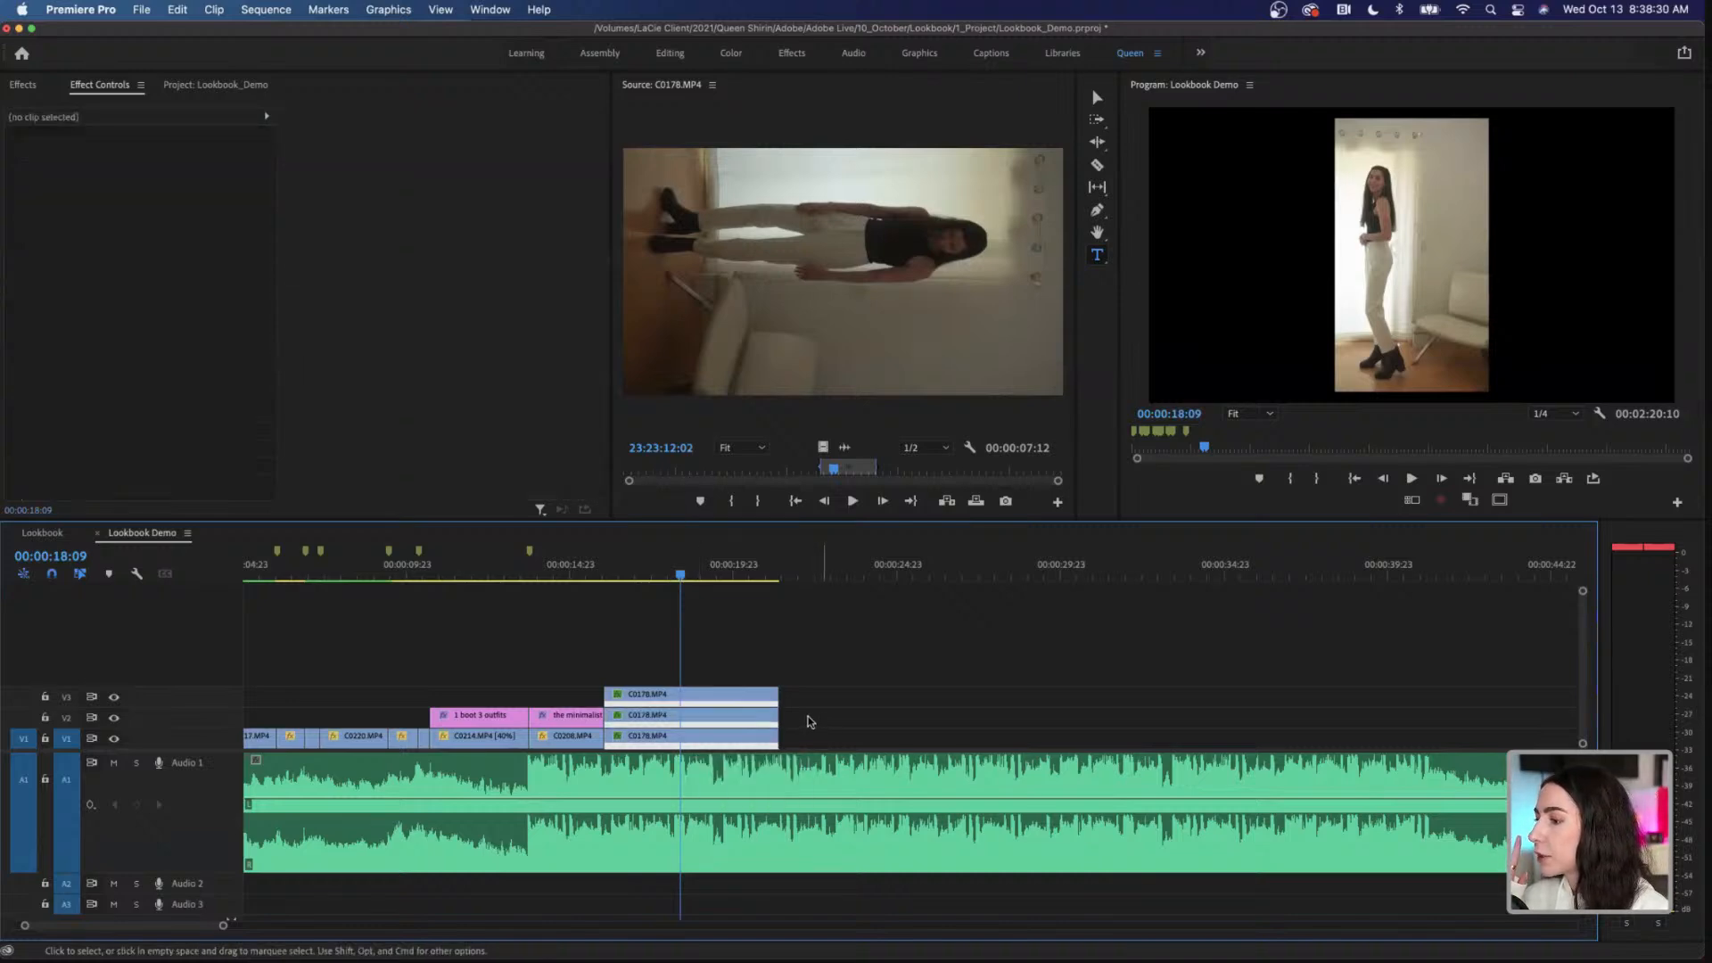
Step: Place the copies beside the central clip by setting horizontal Position to 361 for the V2 copy and 1564 for the V3 copy
click(684, 721)
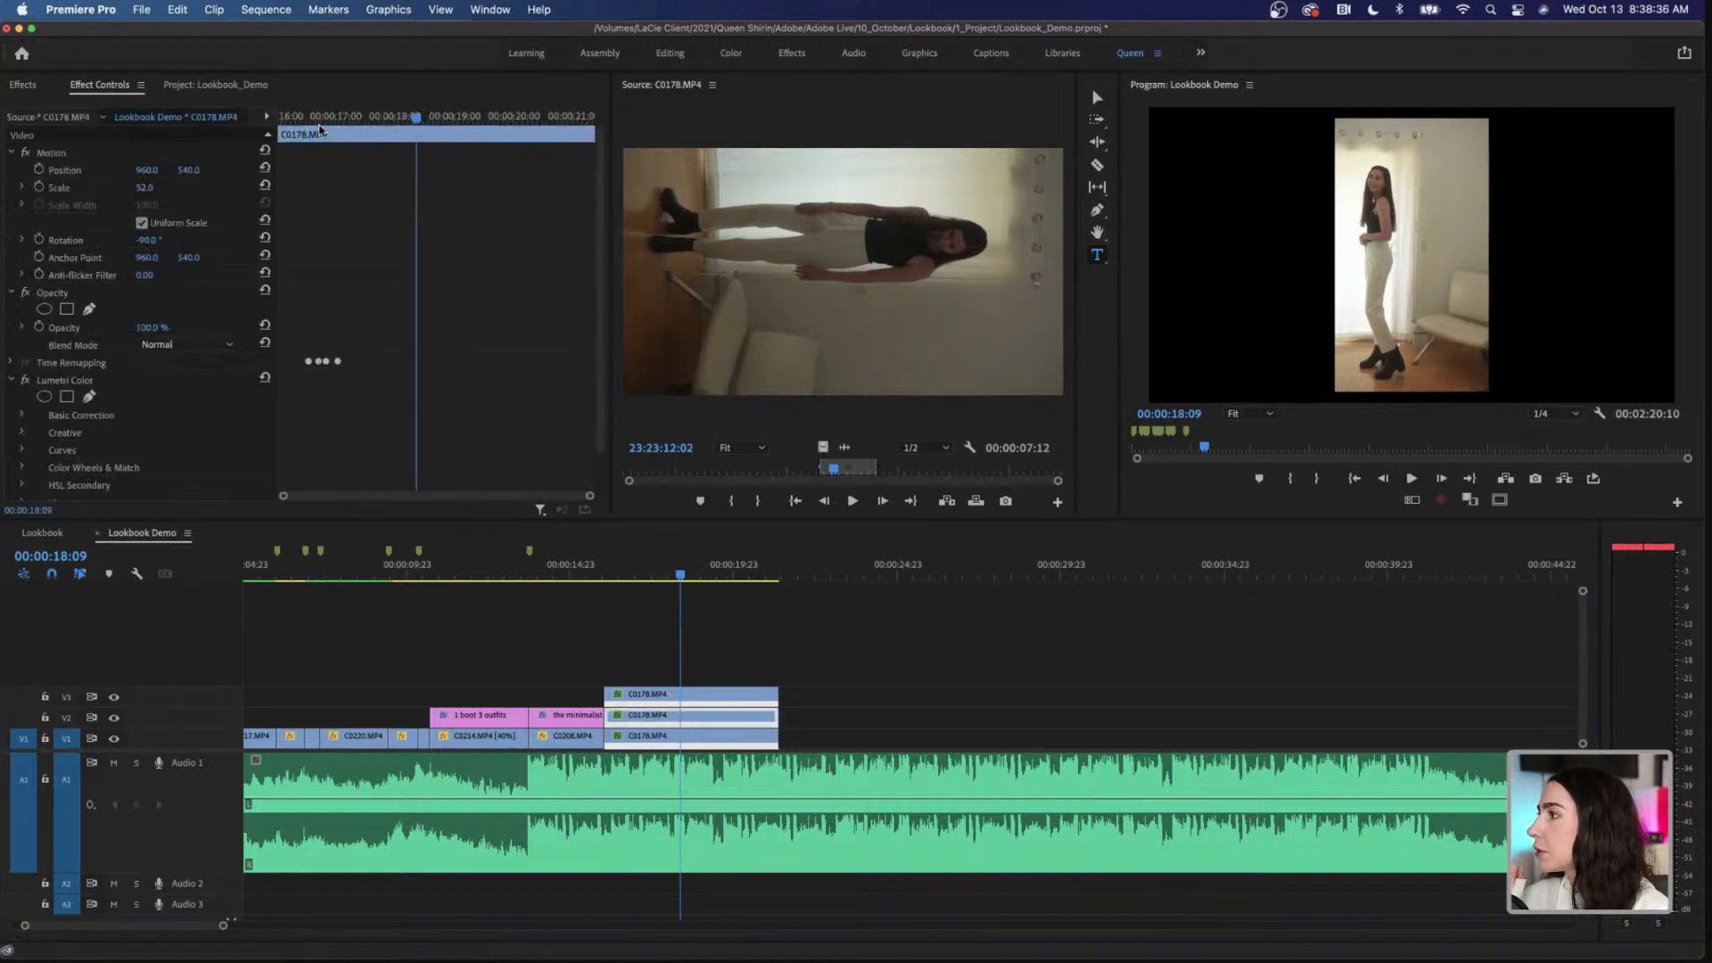
mouse_move(150, 176)
mouse_down()
mouse_move(2, 176)
mouse_move(161, 169)
mouse_up()
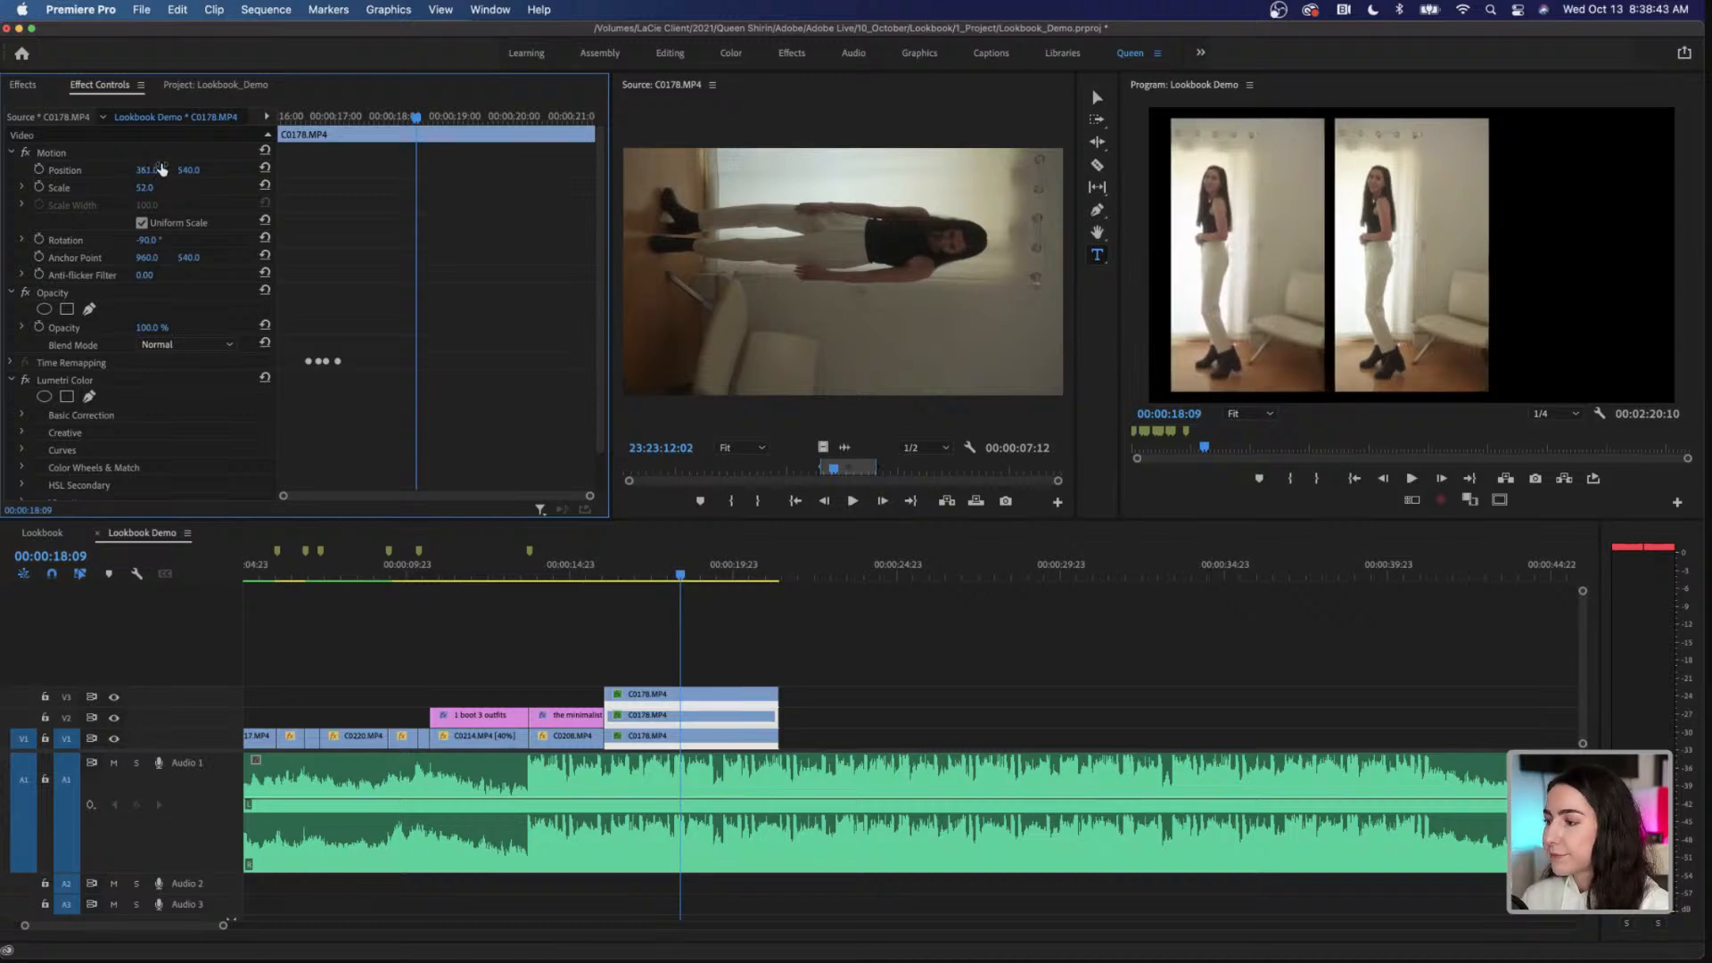
click(684, 697)
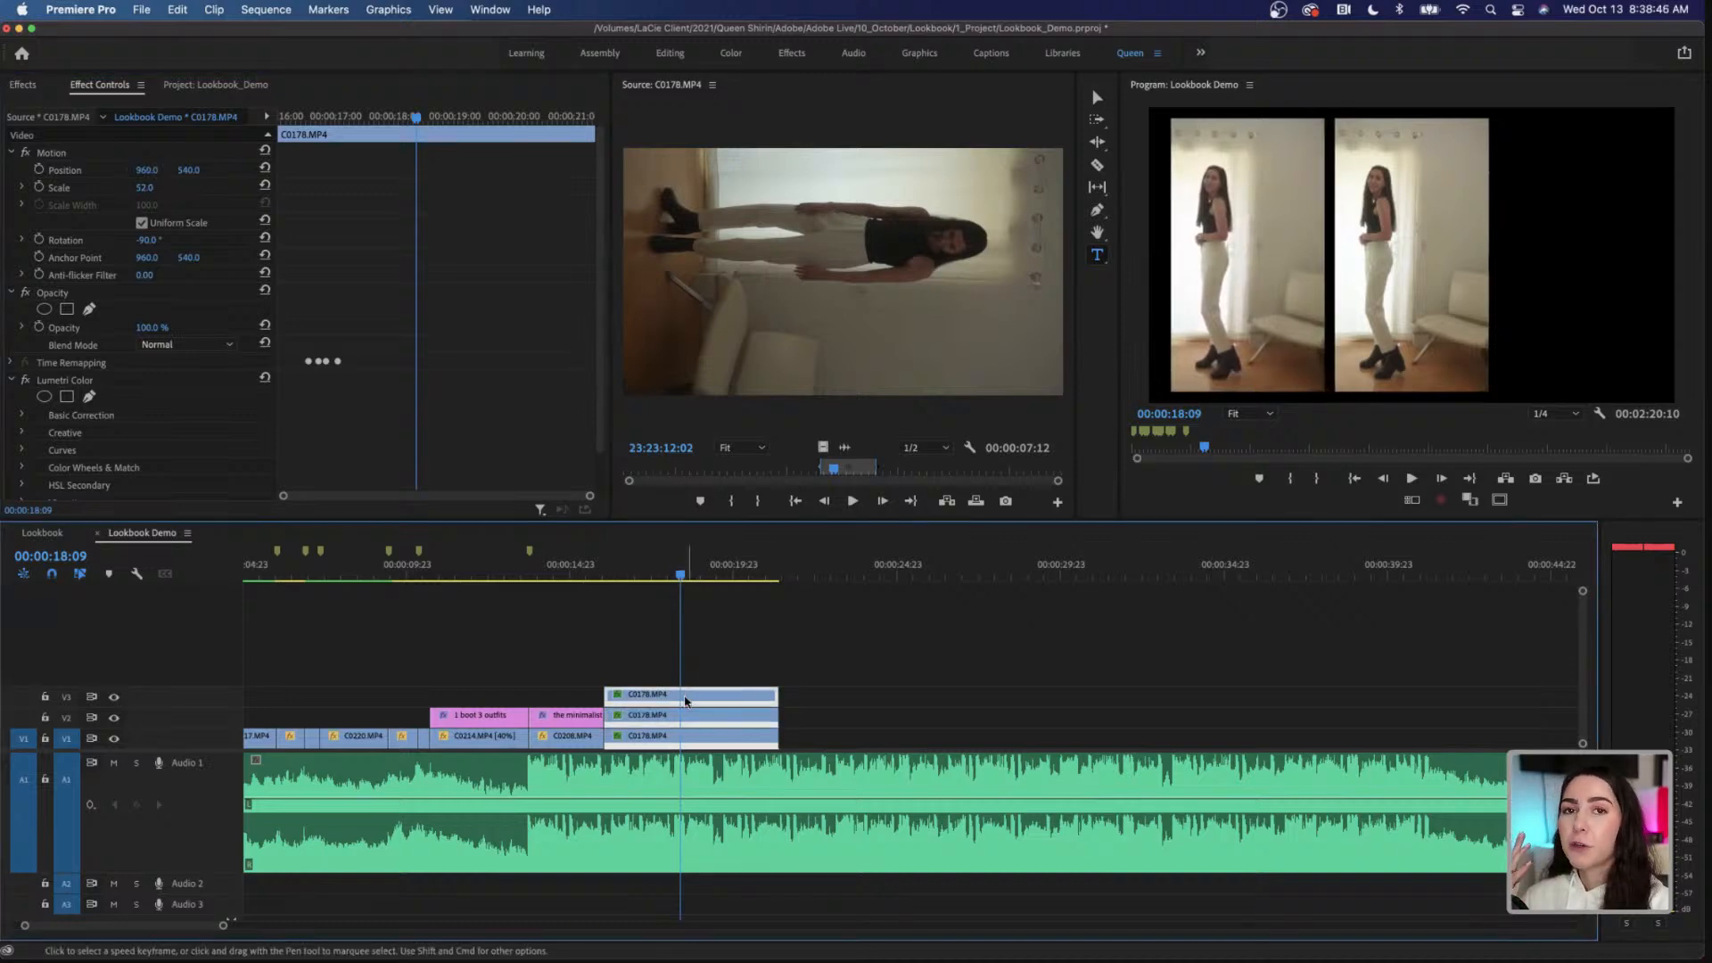
drag(160, 172, 581, 172)
drag(326, 172, 787, 172)
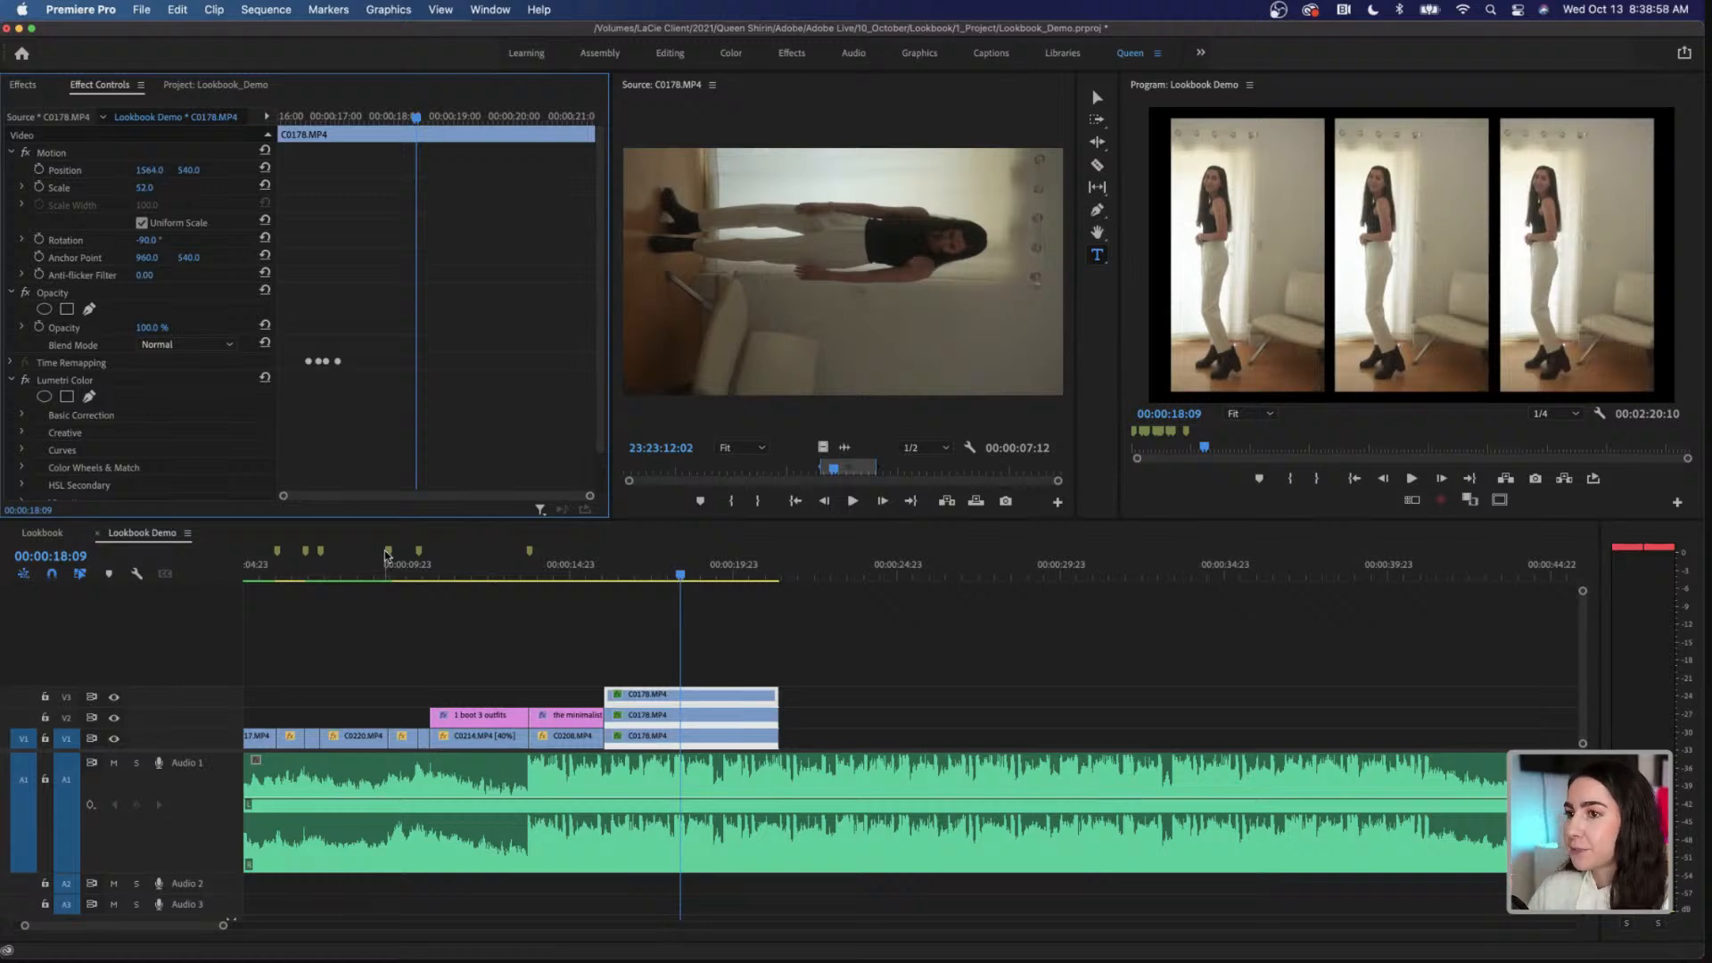
Step: Play the three side-by-side C0178.MP4 clips from 00:00:16:00 to check the split-screen layout
click(604, 576)
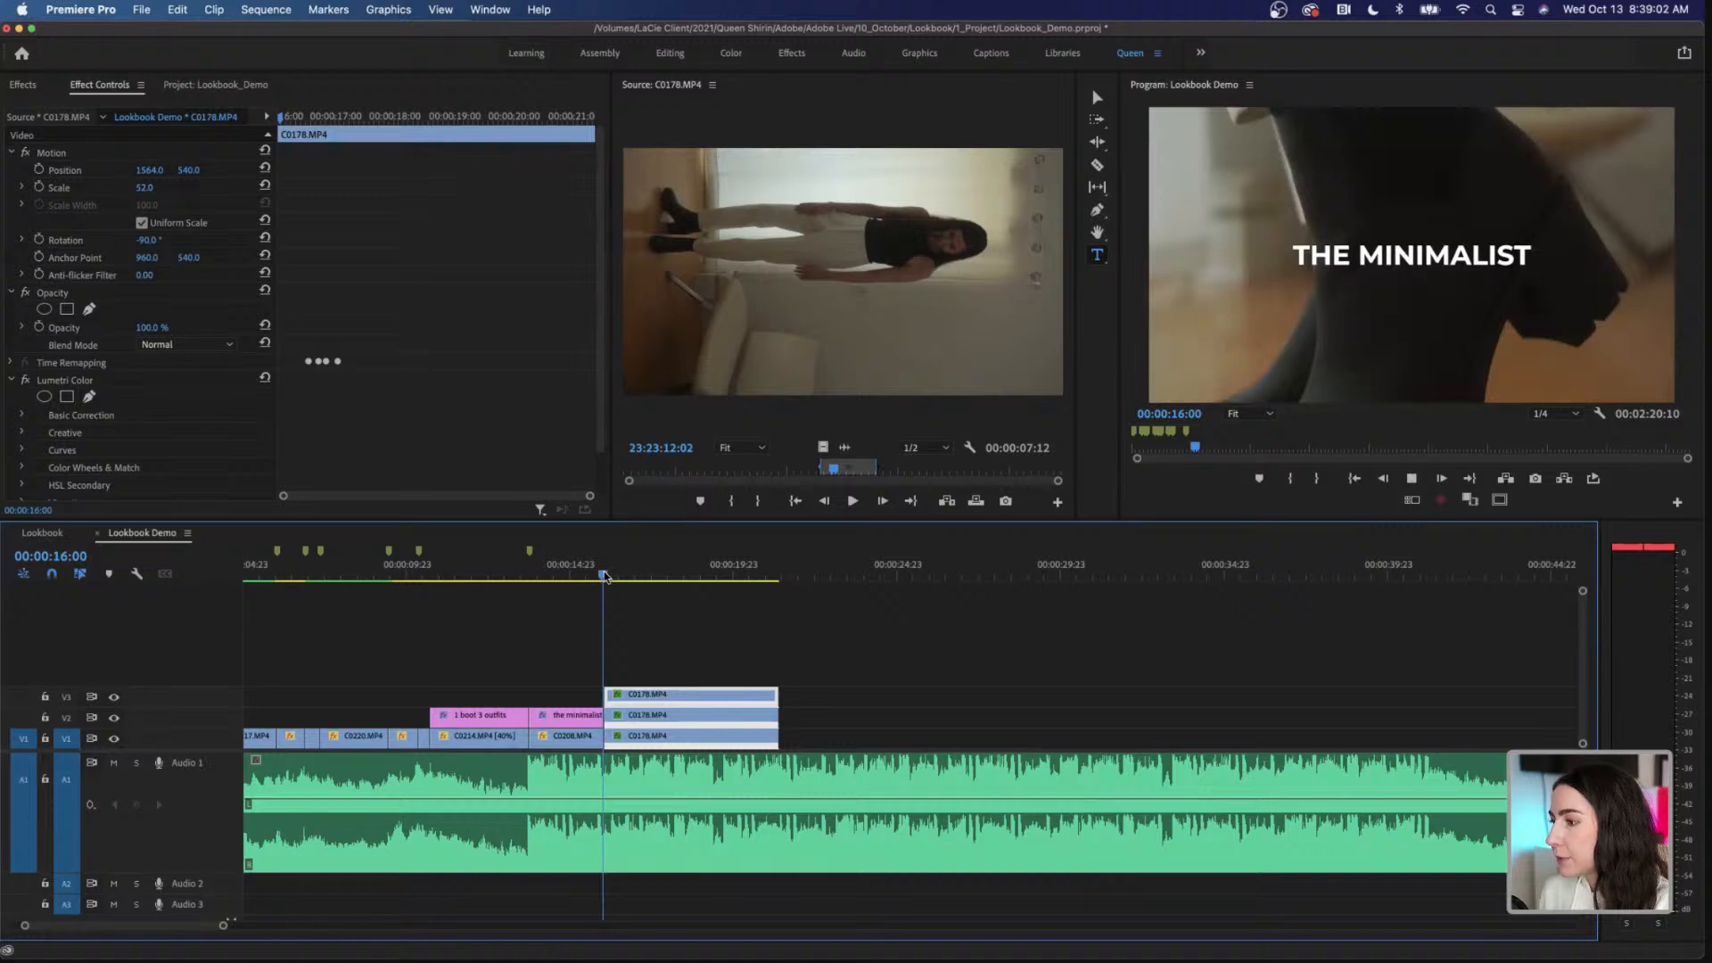
key(space)
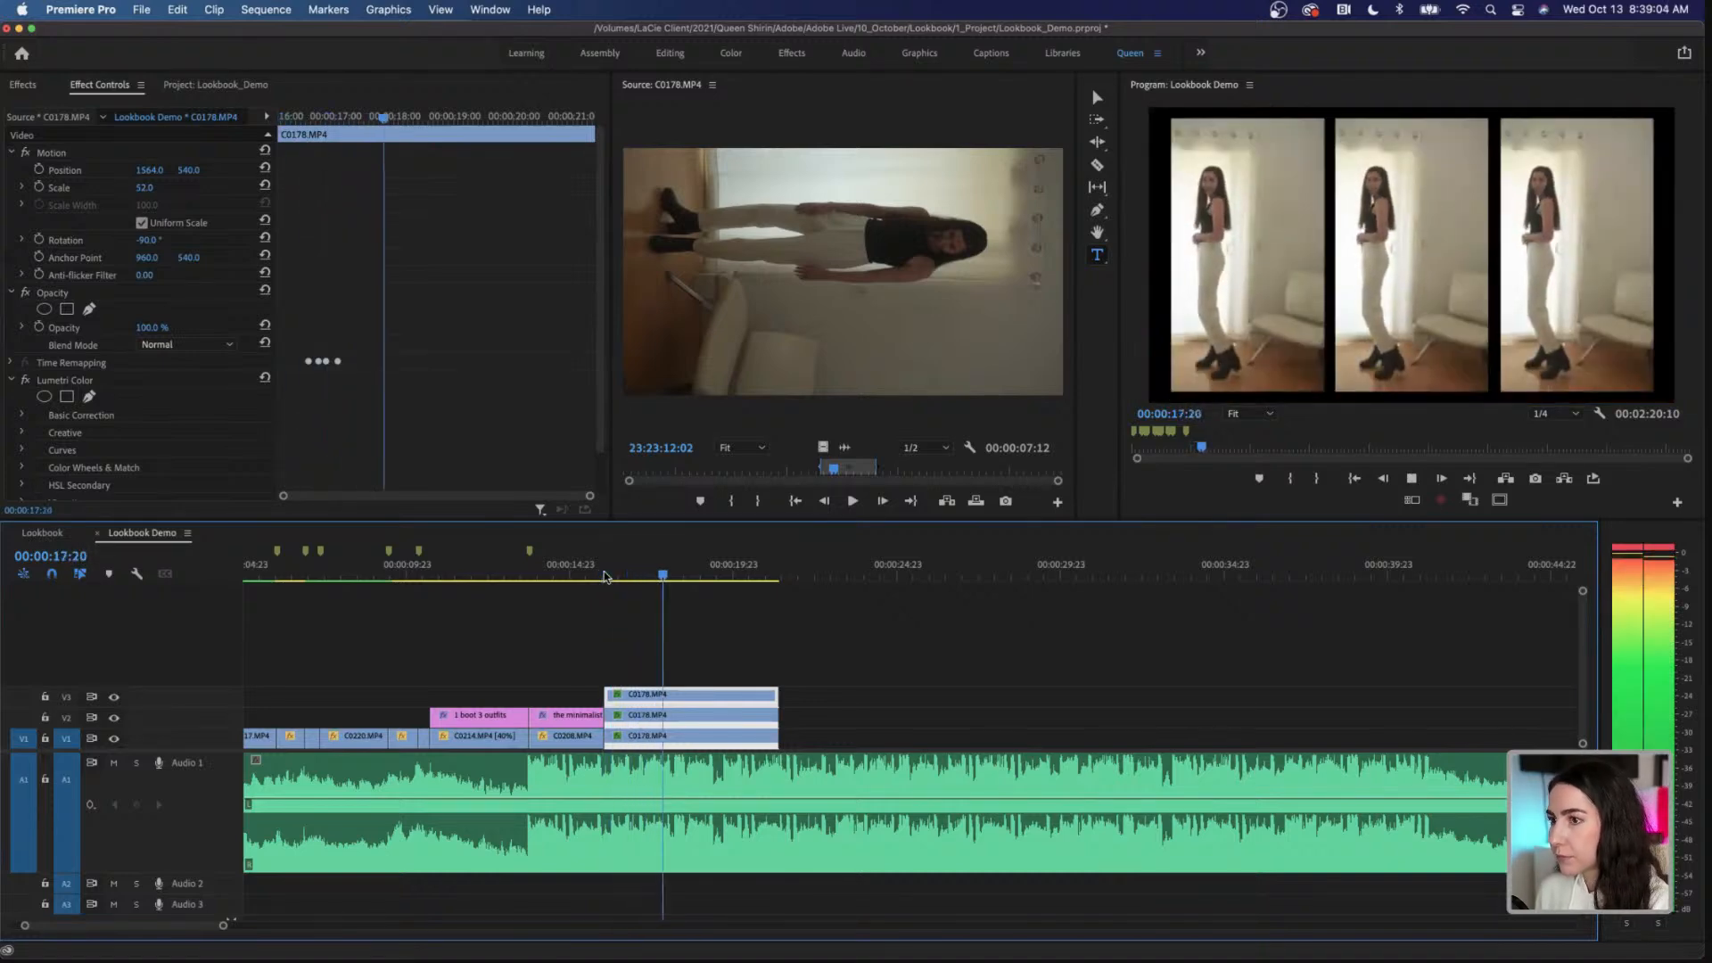
key(space)
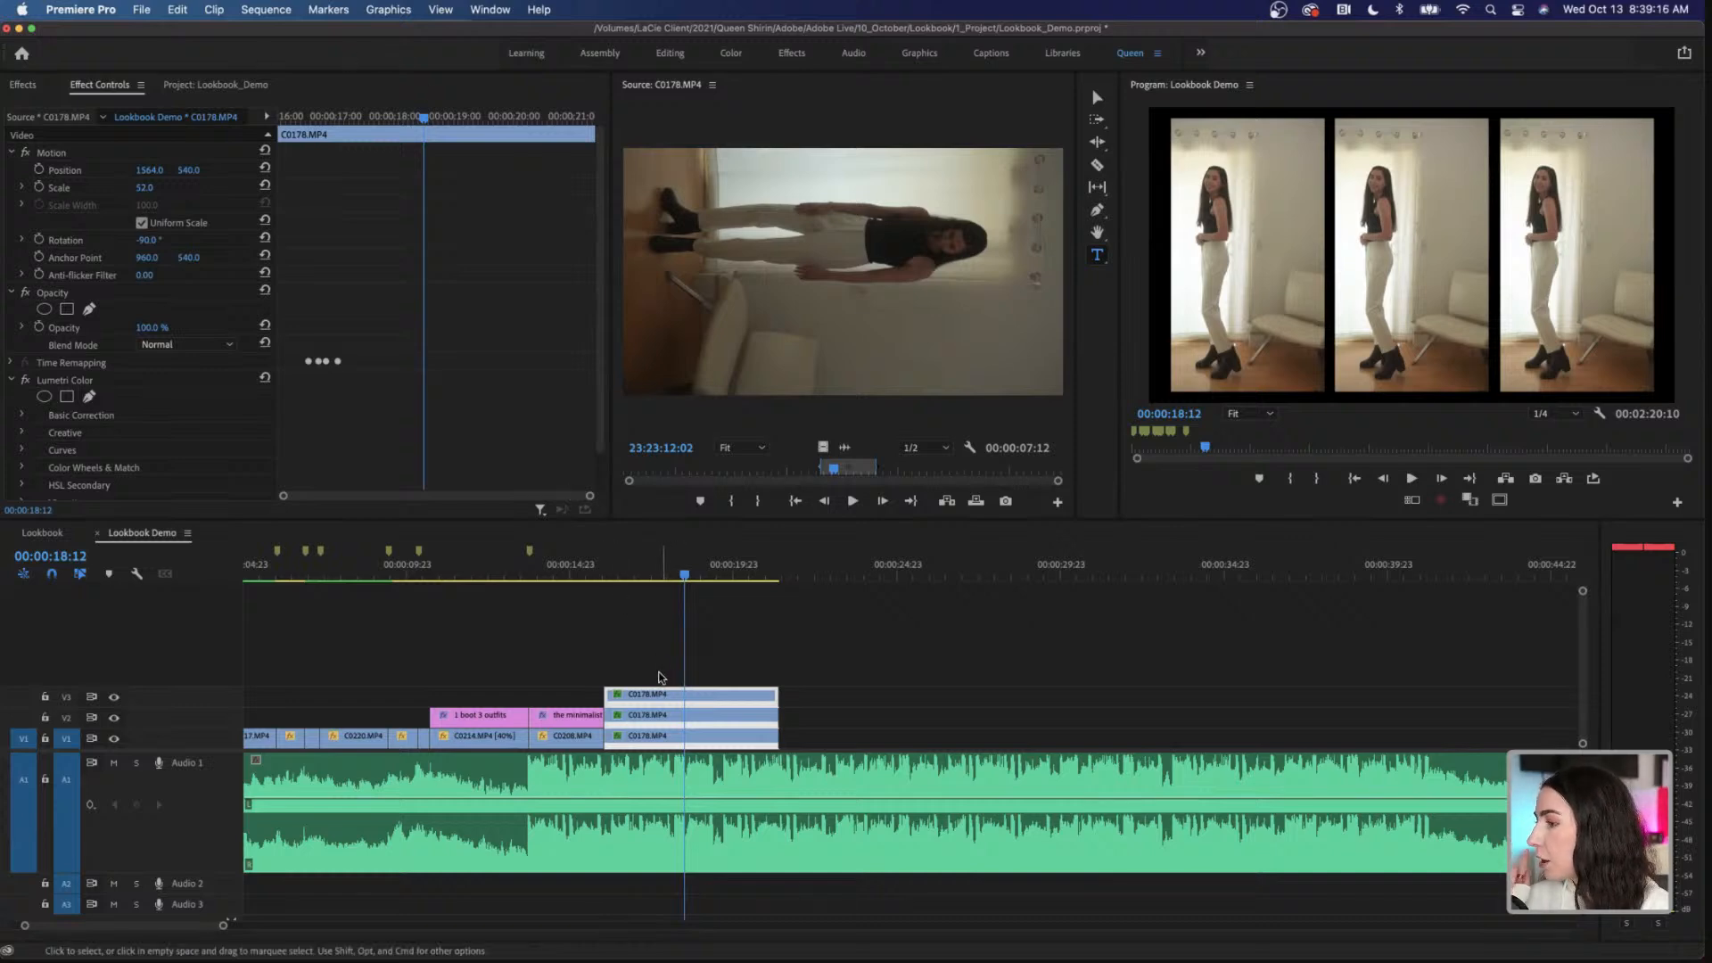
Step: Move the three stacked C0178.MP4 clips up one track to free V1, and start a 1920 × 1080 color matte at 23.976 fps
drag(644, 665, 649, 720)
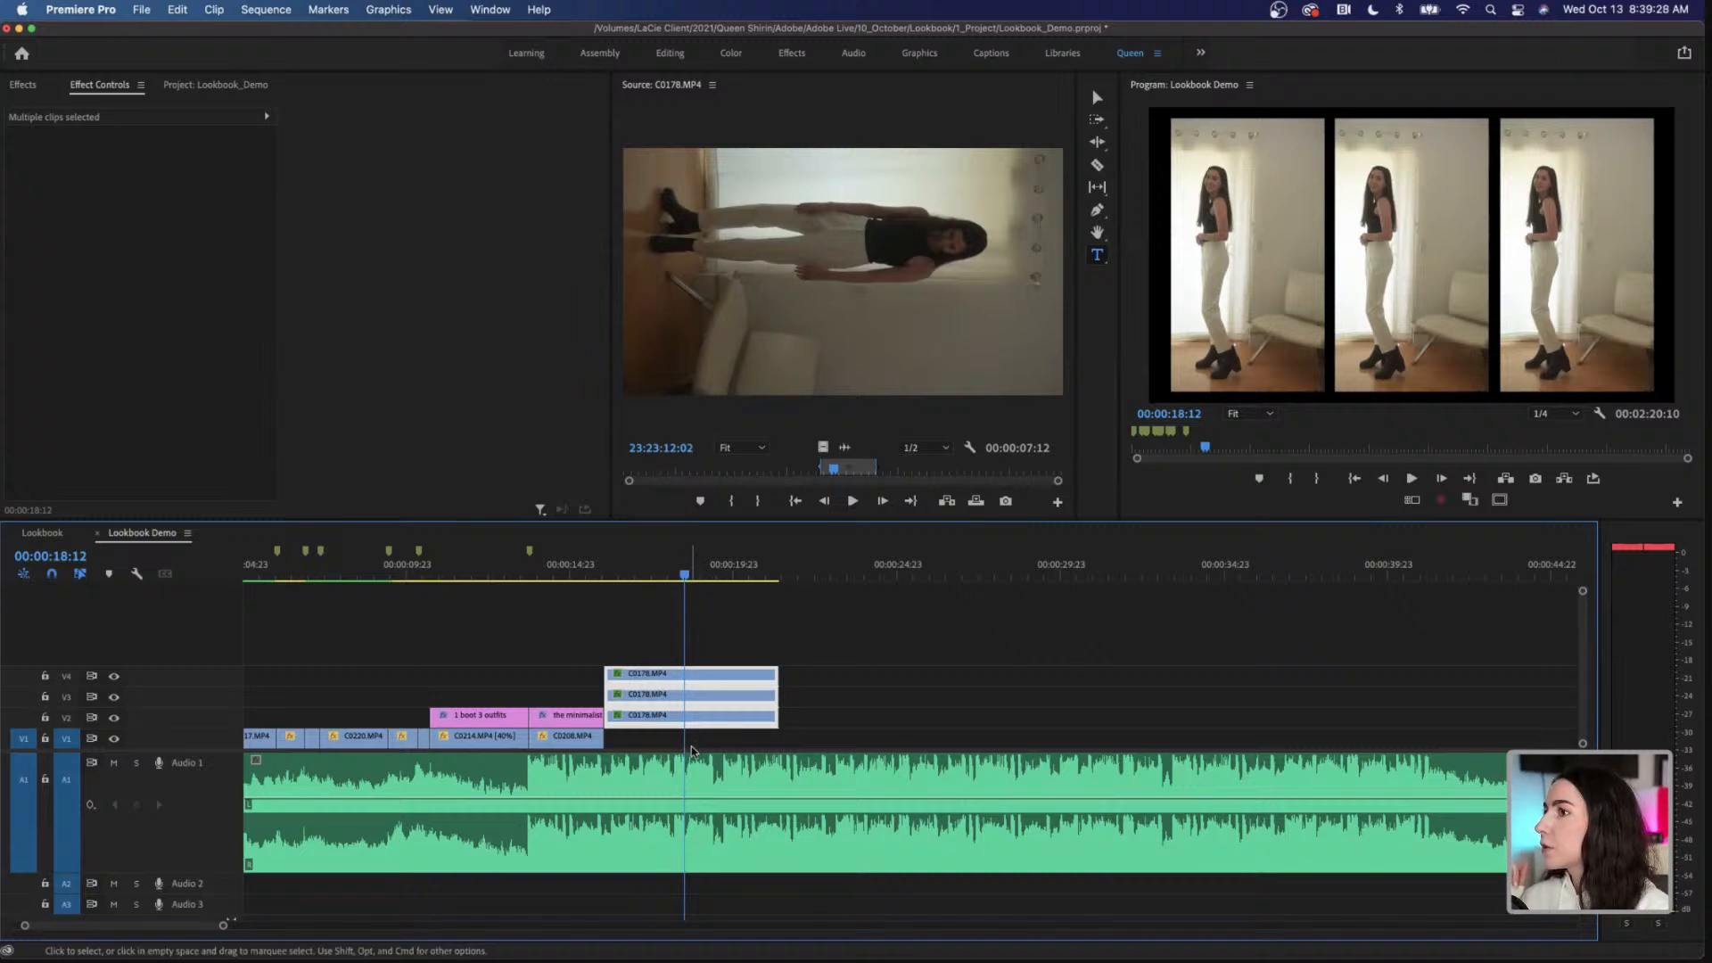
click(205, 83)
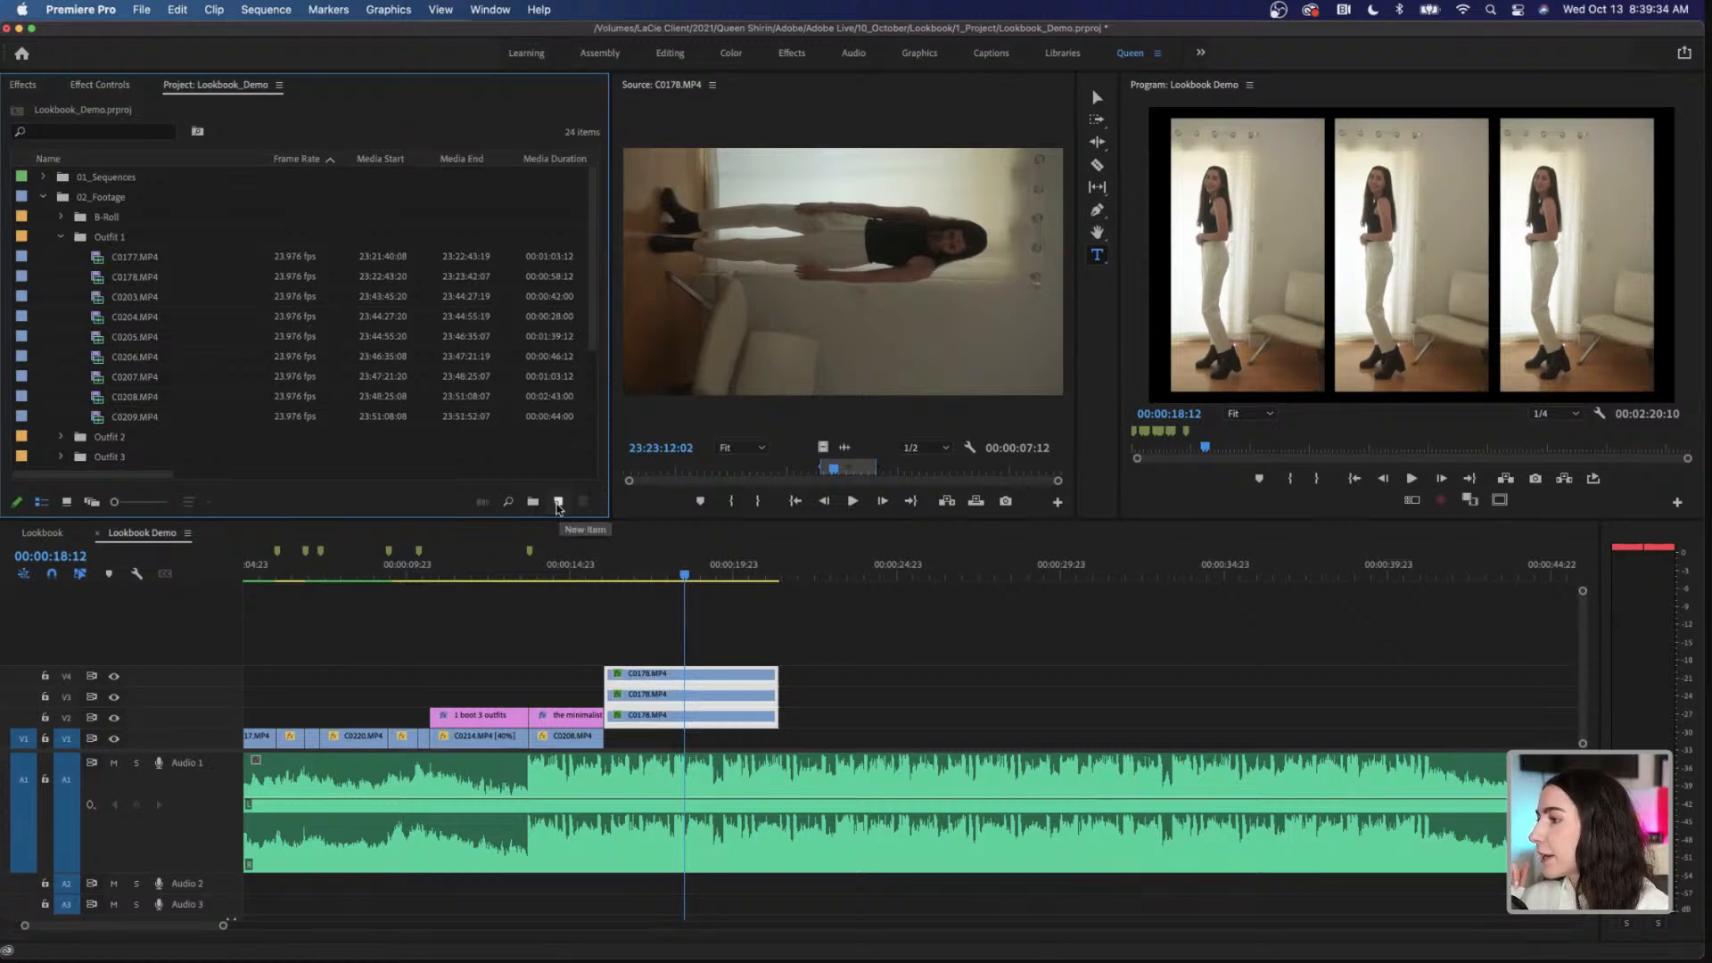
click(557, 503)
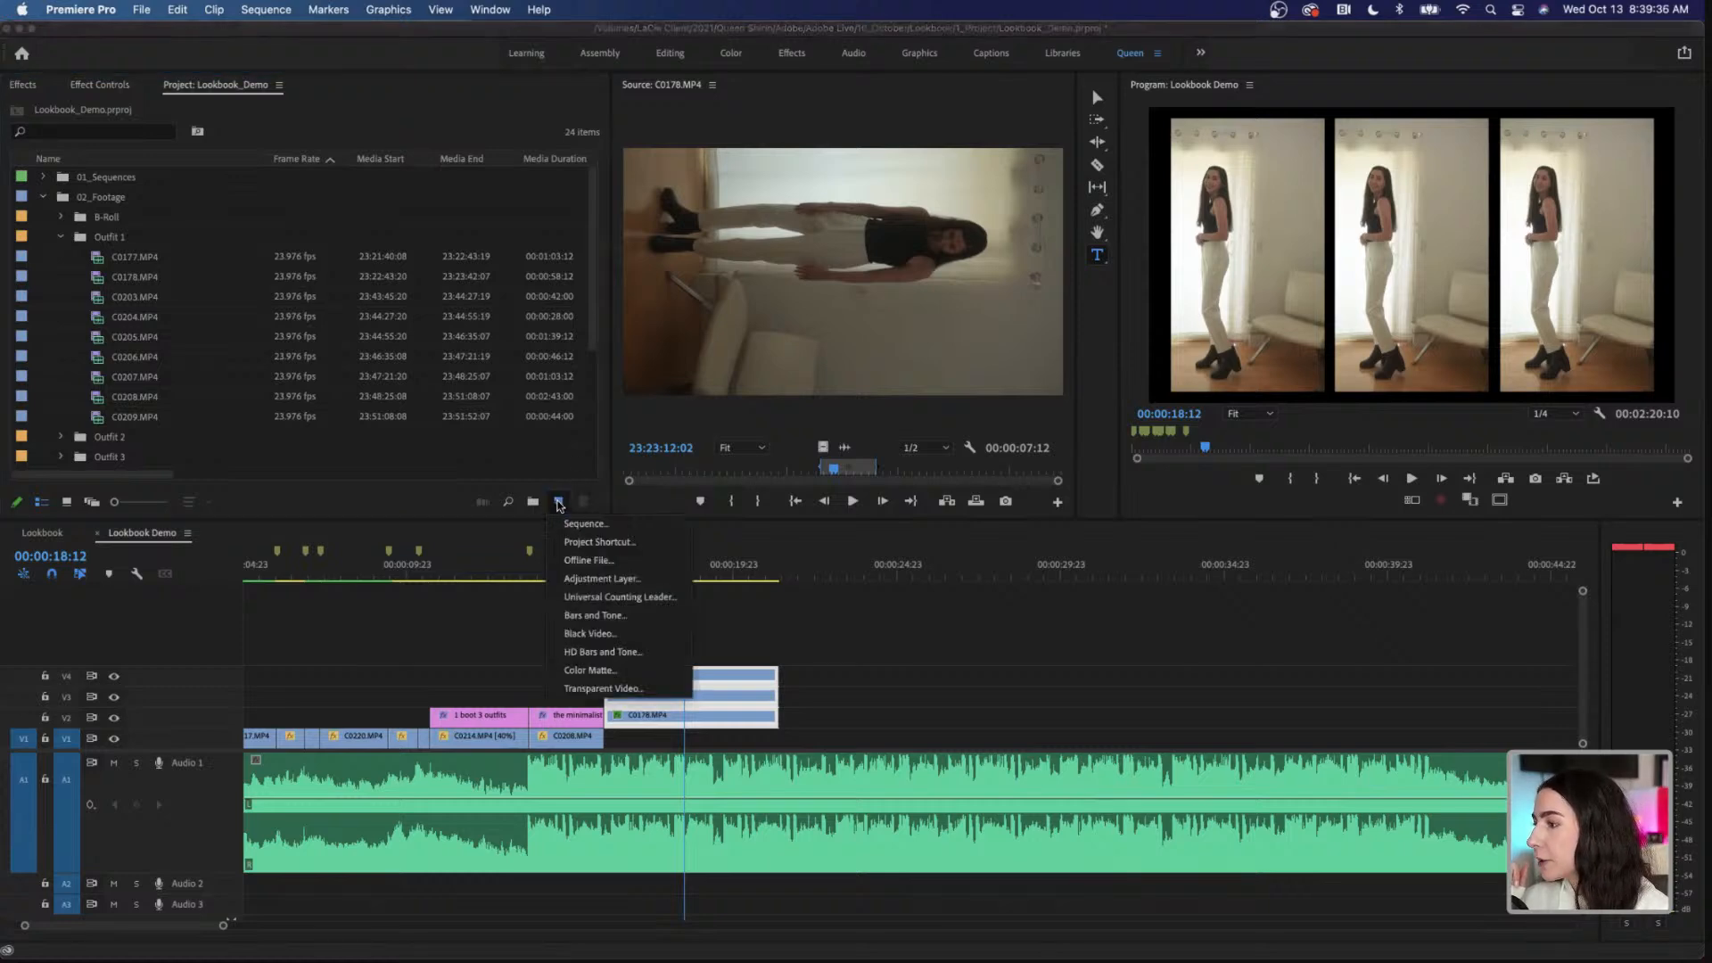
click(648, 675)
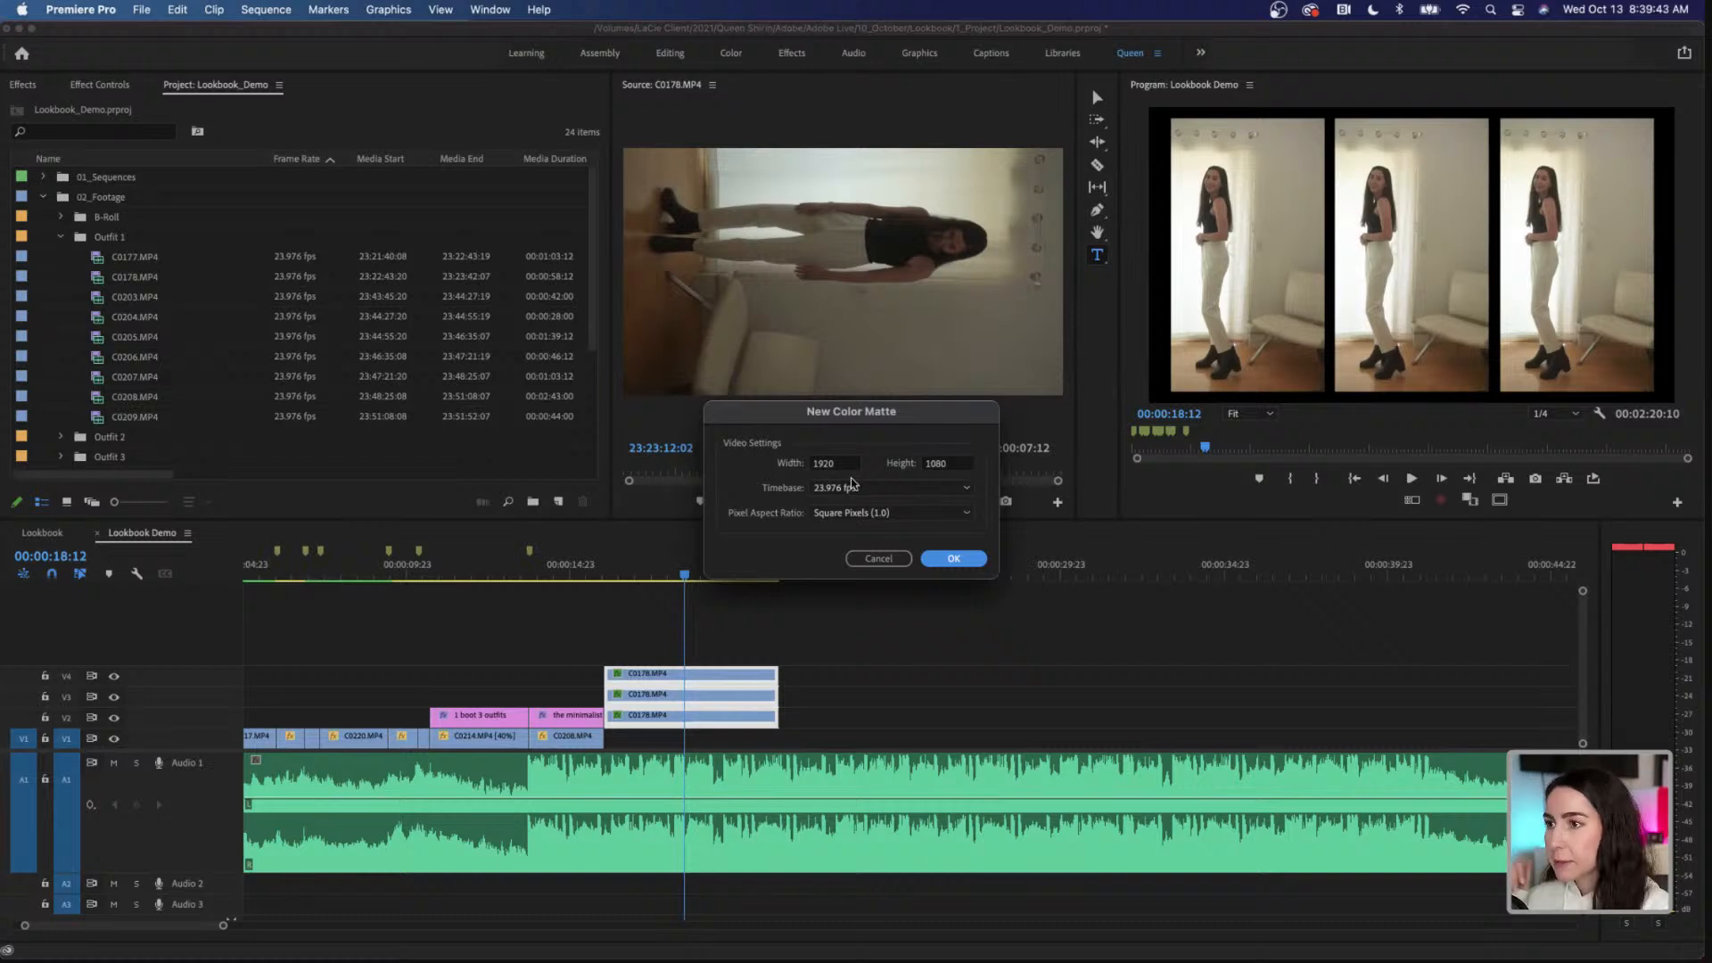
click(950, 559)
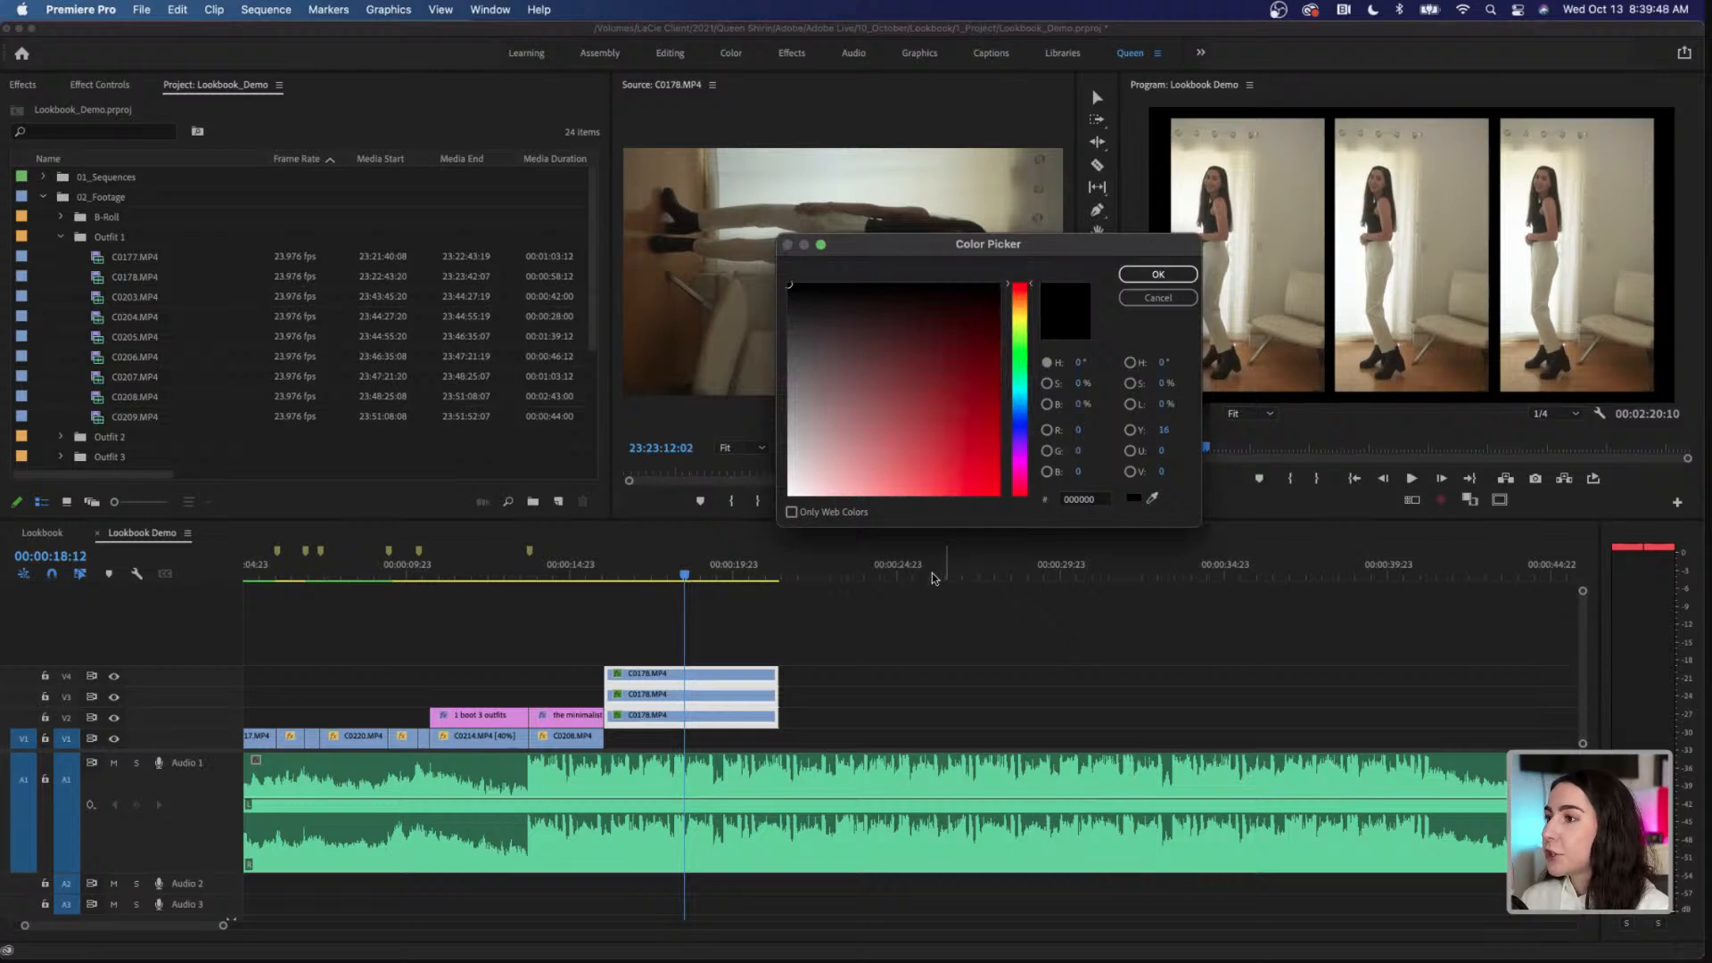
Step: Try out matte colors by sampling light and wall tones from the program frame, and pick the dark pink 941144
click(1152, 500)
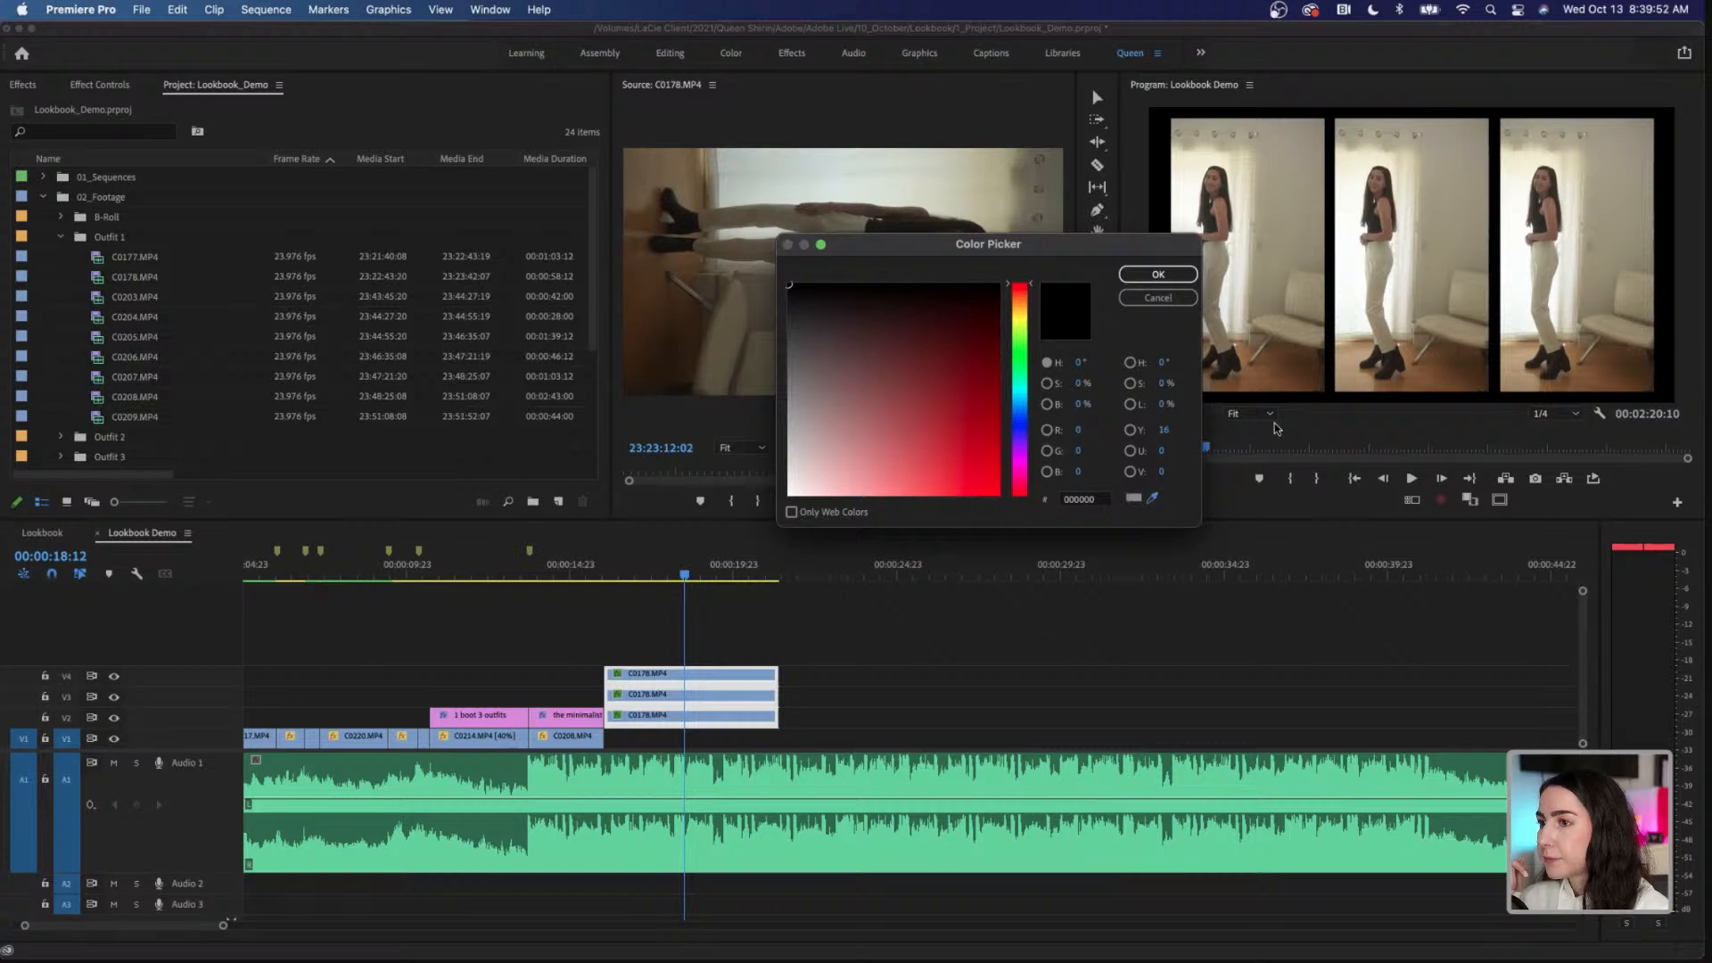
click(1357, 285)
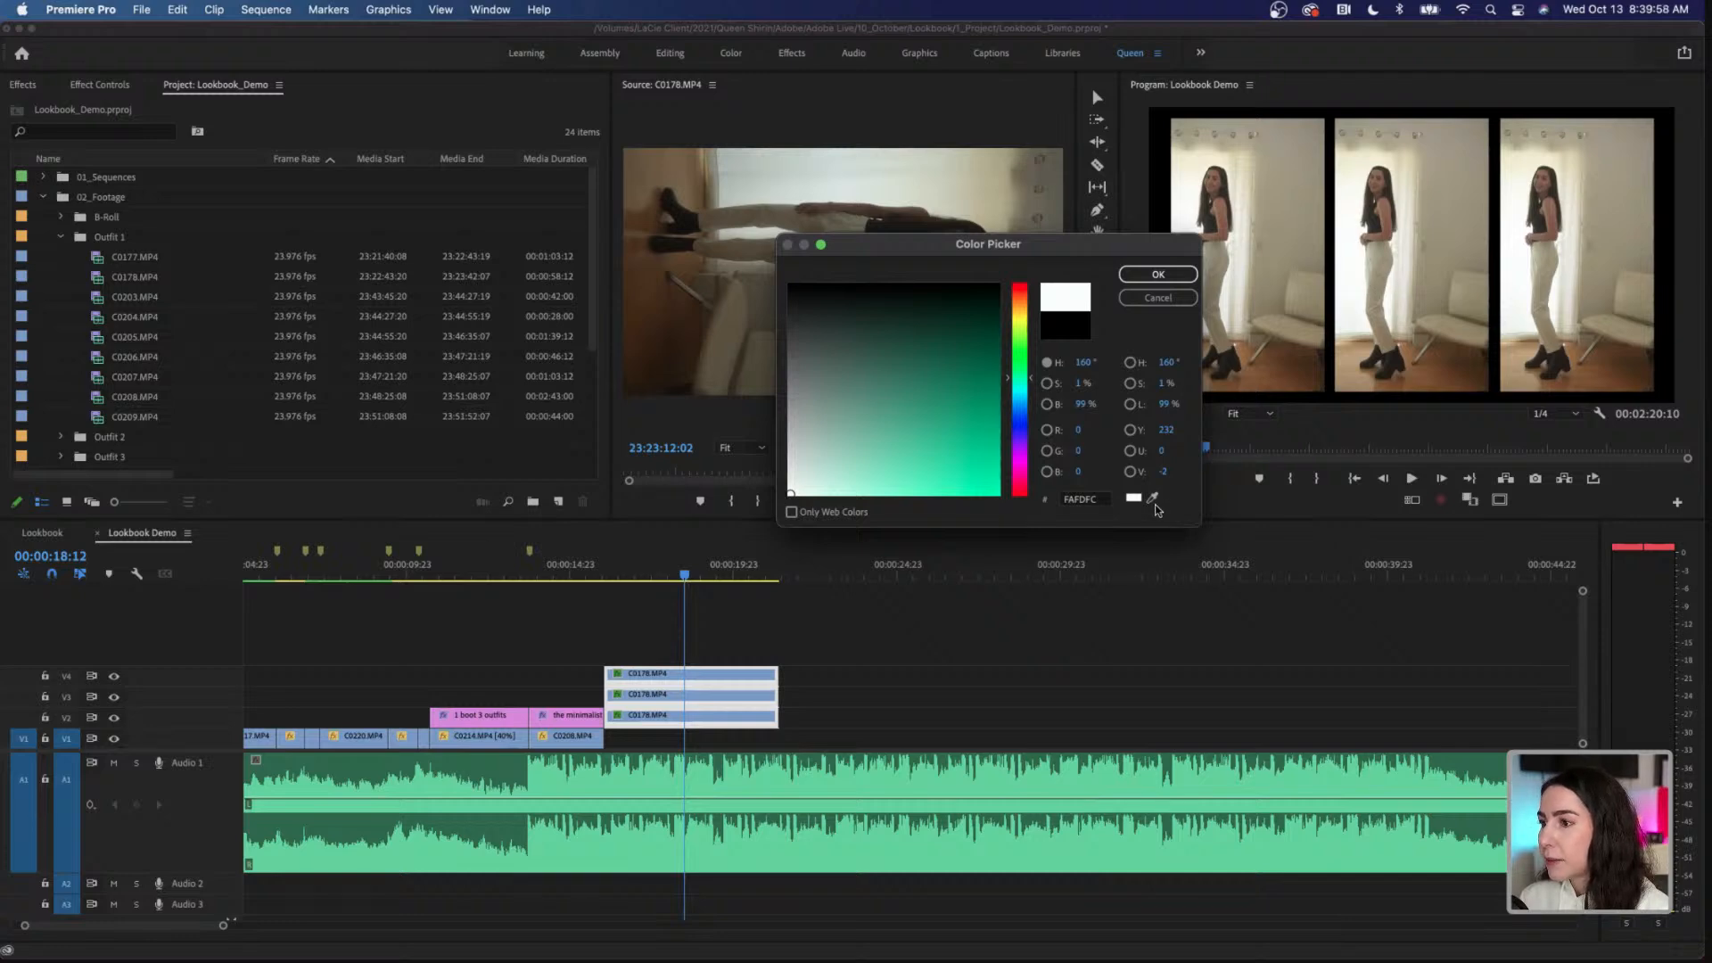
click(1152, 499)
click(1464, 170)
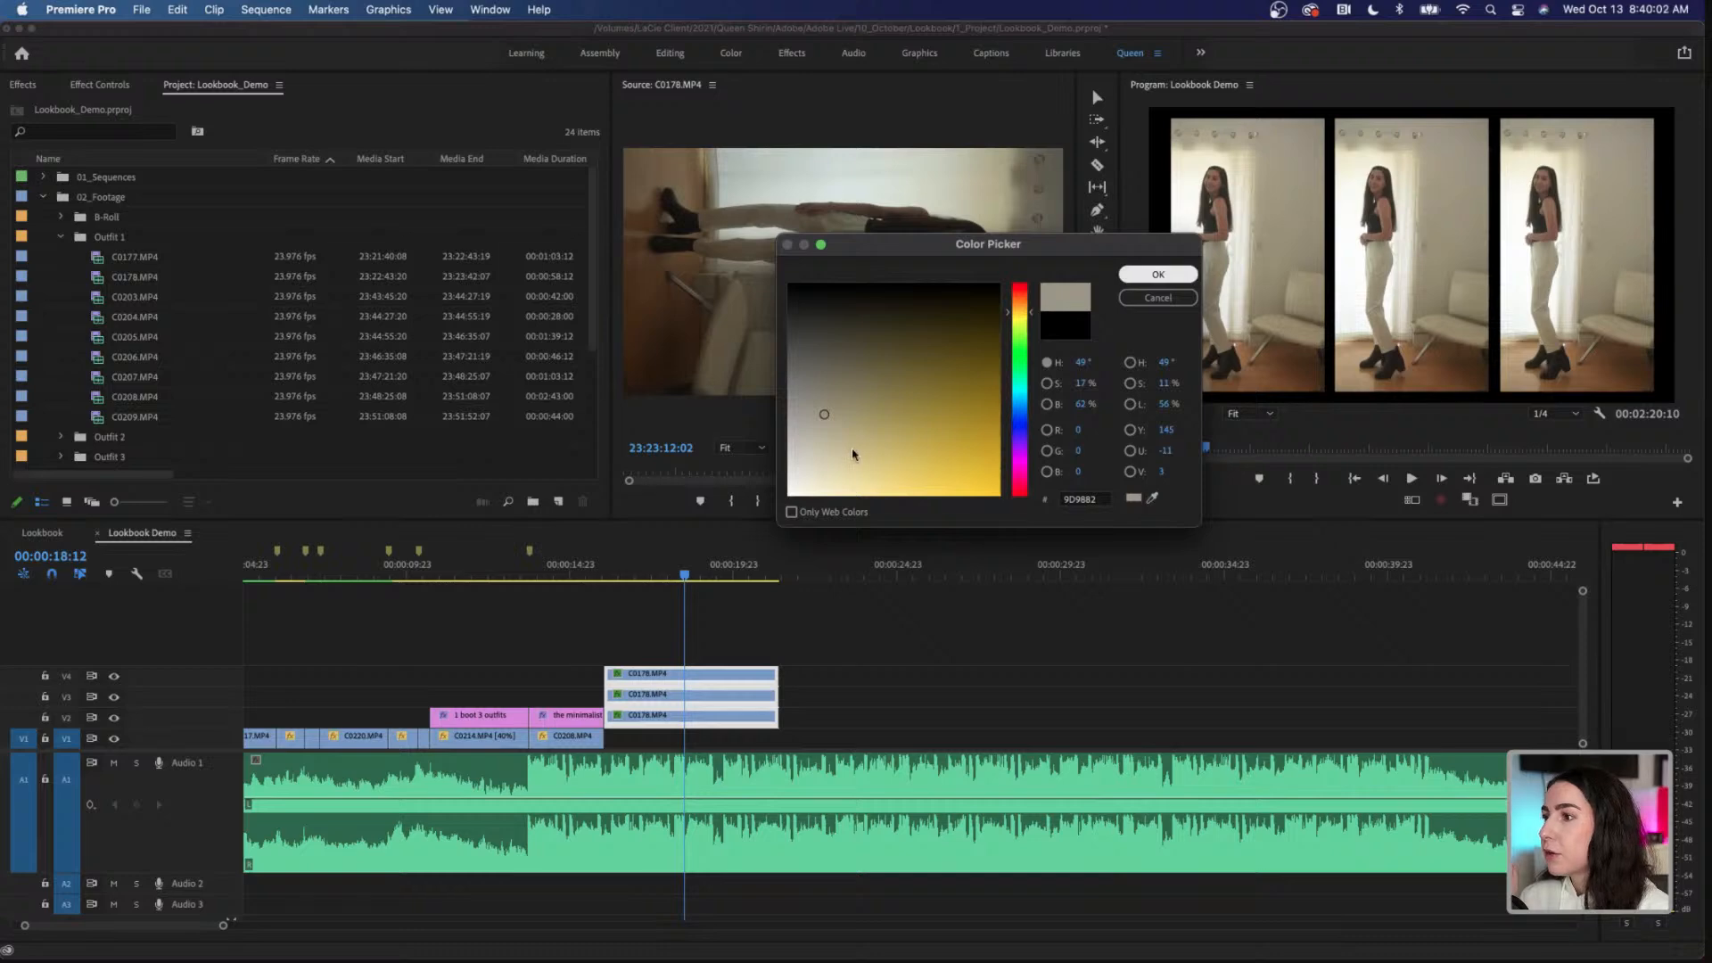
click(910, 347)
mouse_move(910, 347)
mouse_down()
mouse_move(955, 441)
mouse_move(975, 406)
mouse_up()
drag(1019, 331, 1021, 470)
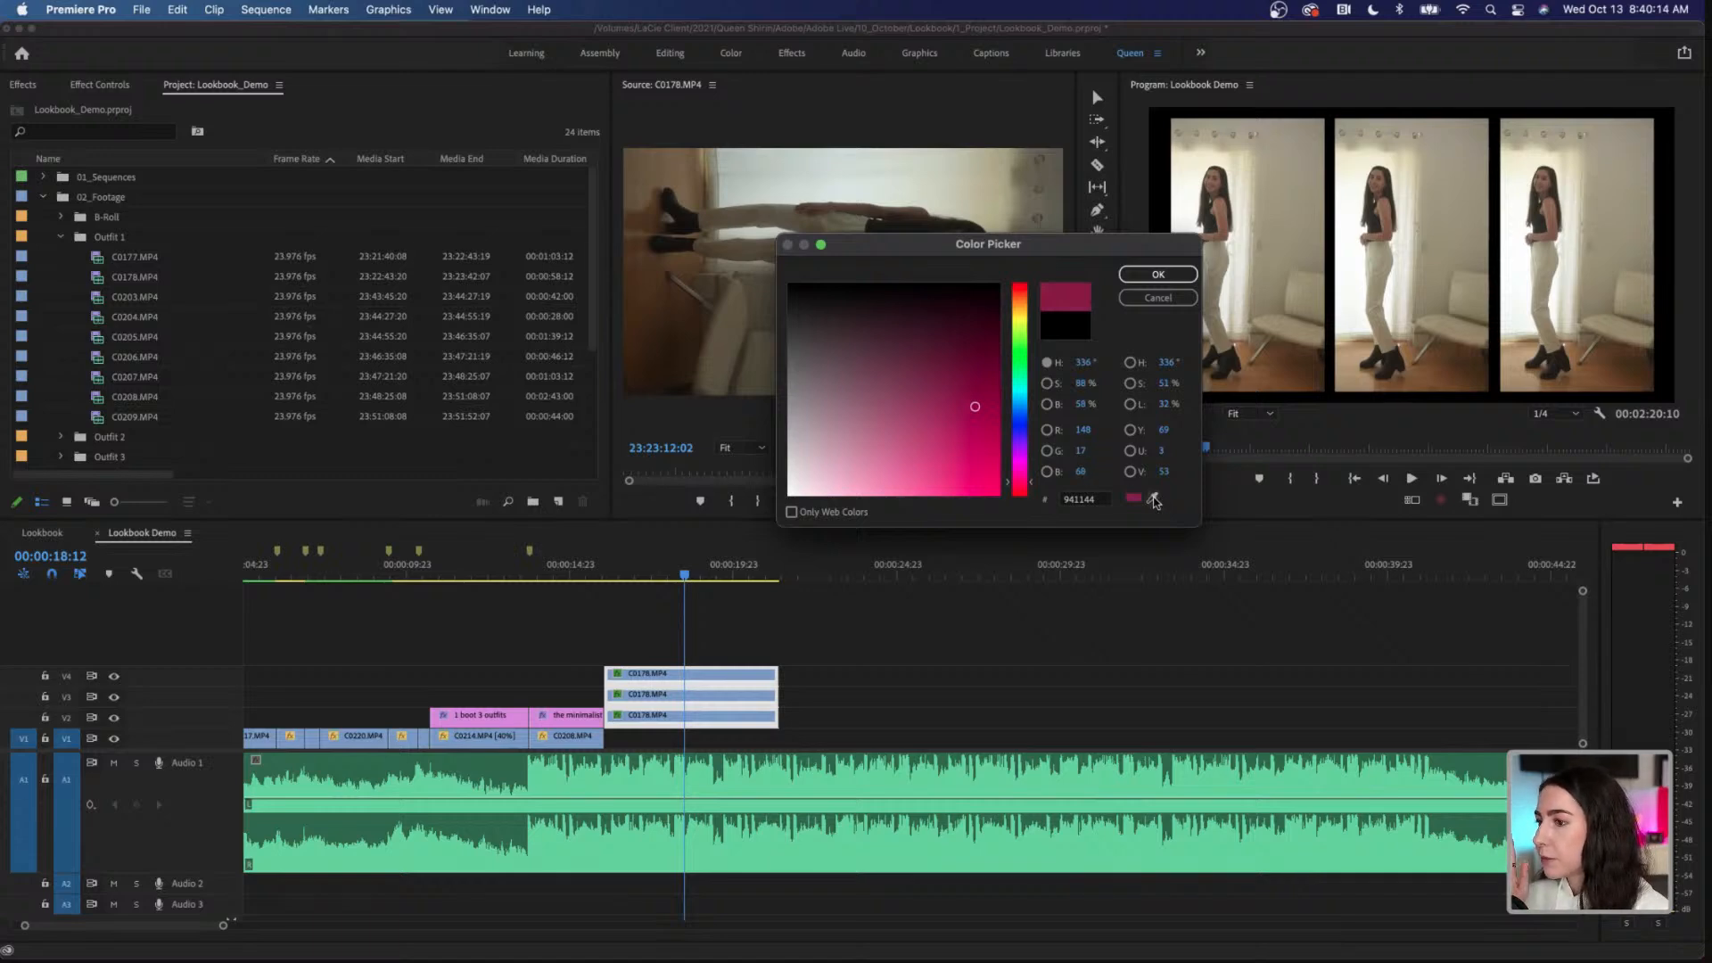
Step: Sample the beige wall tone 9B9782 from the central clip as the matte color and name the matte Tan
click(1152, 499)
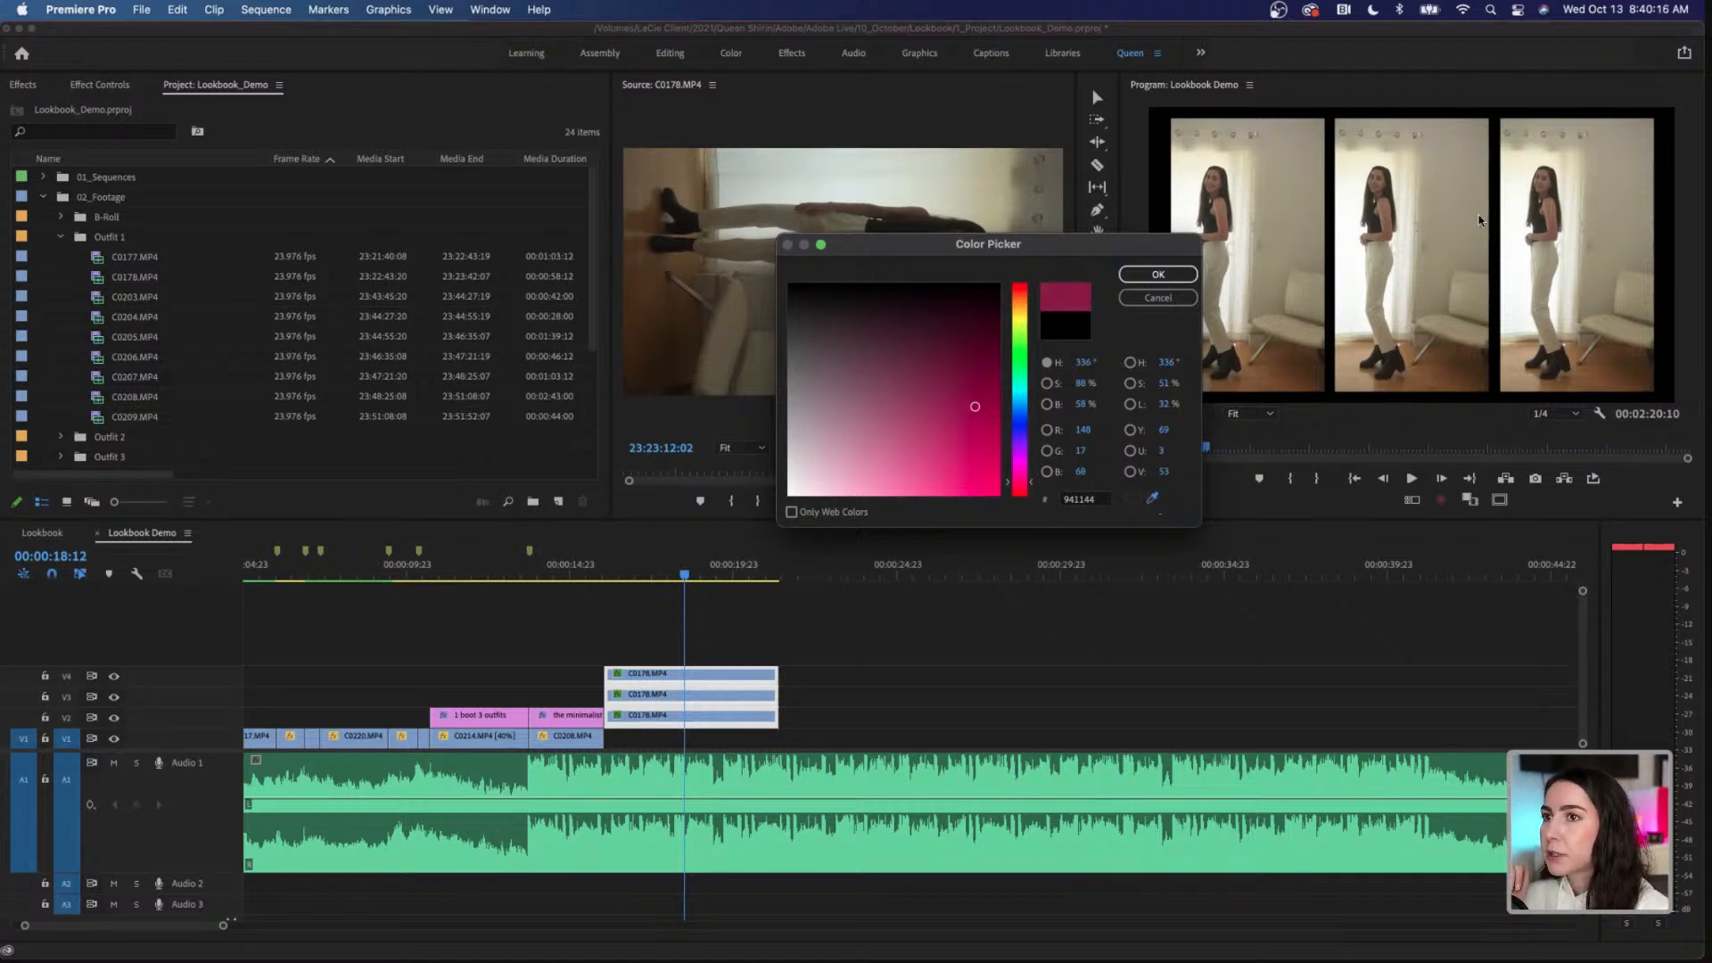
click(1468, 171)
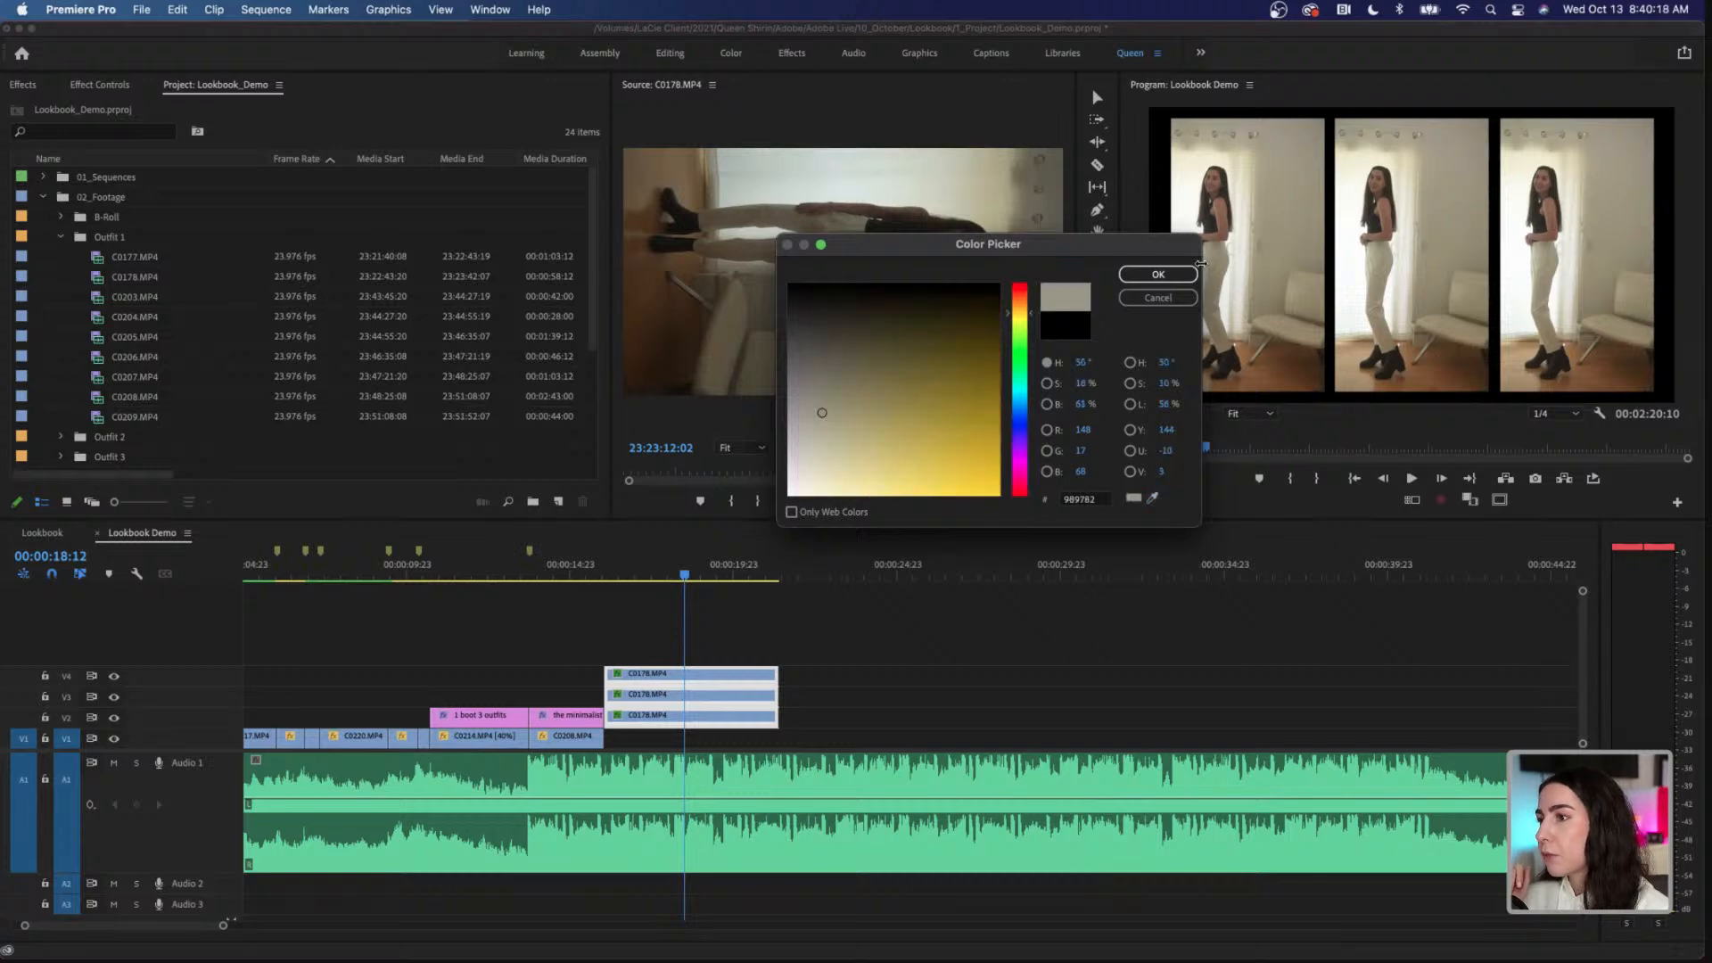
click(1175, 276)
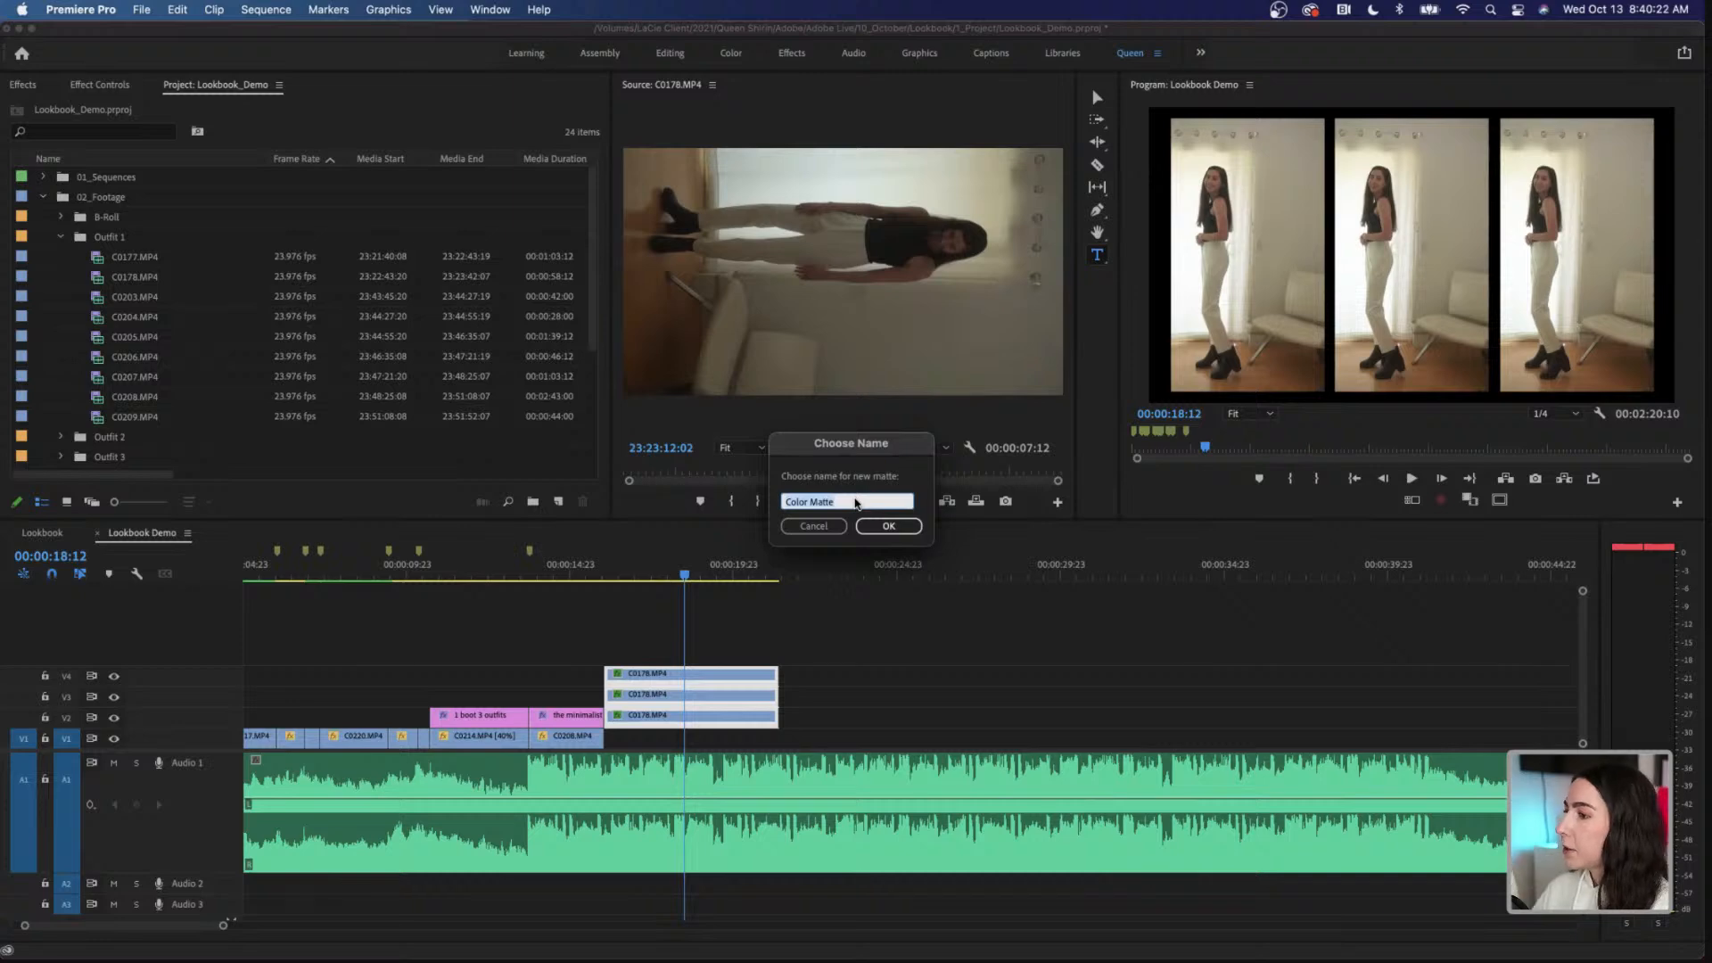
text(T)
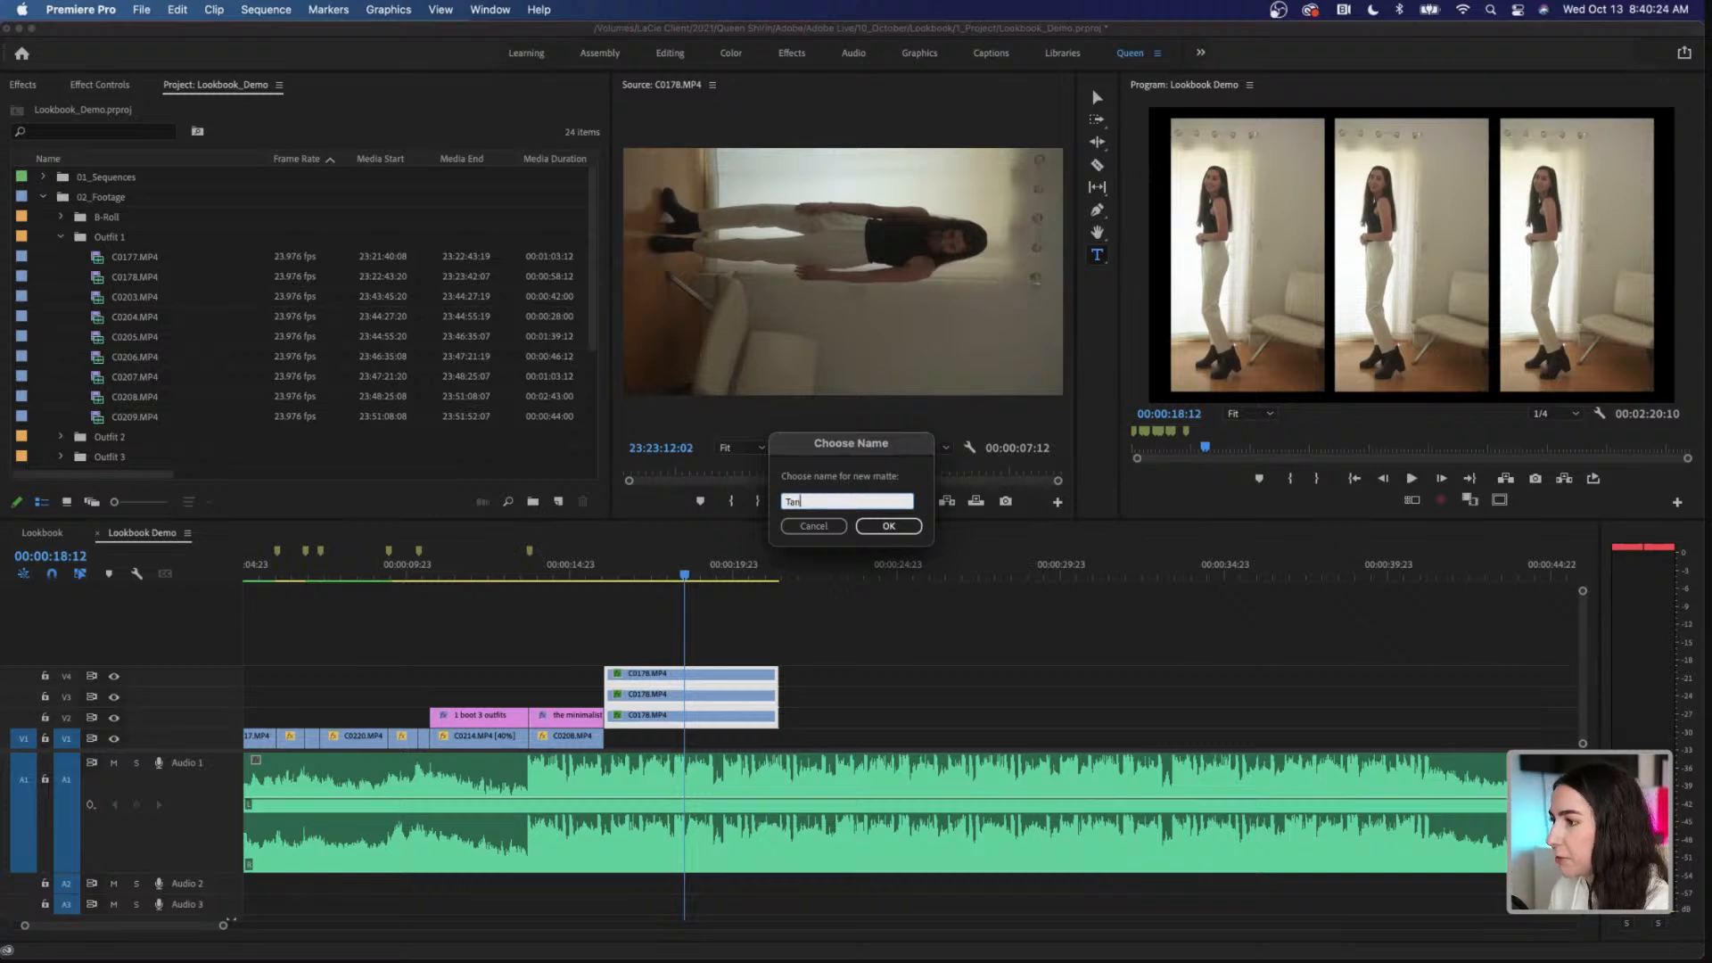
text(an)
click(888, 525)
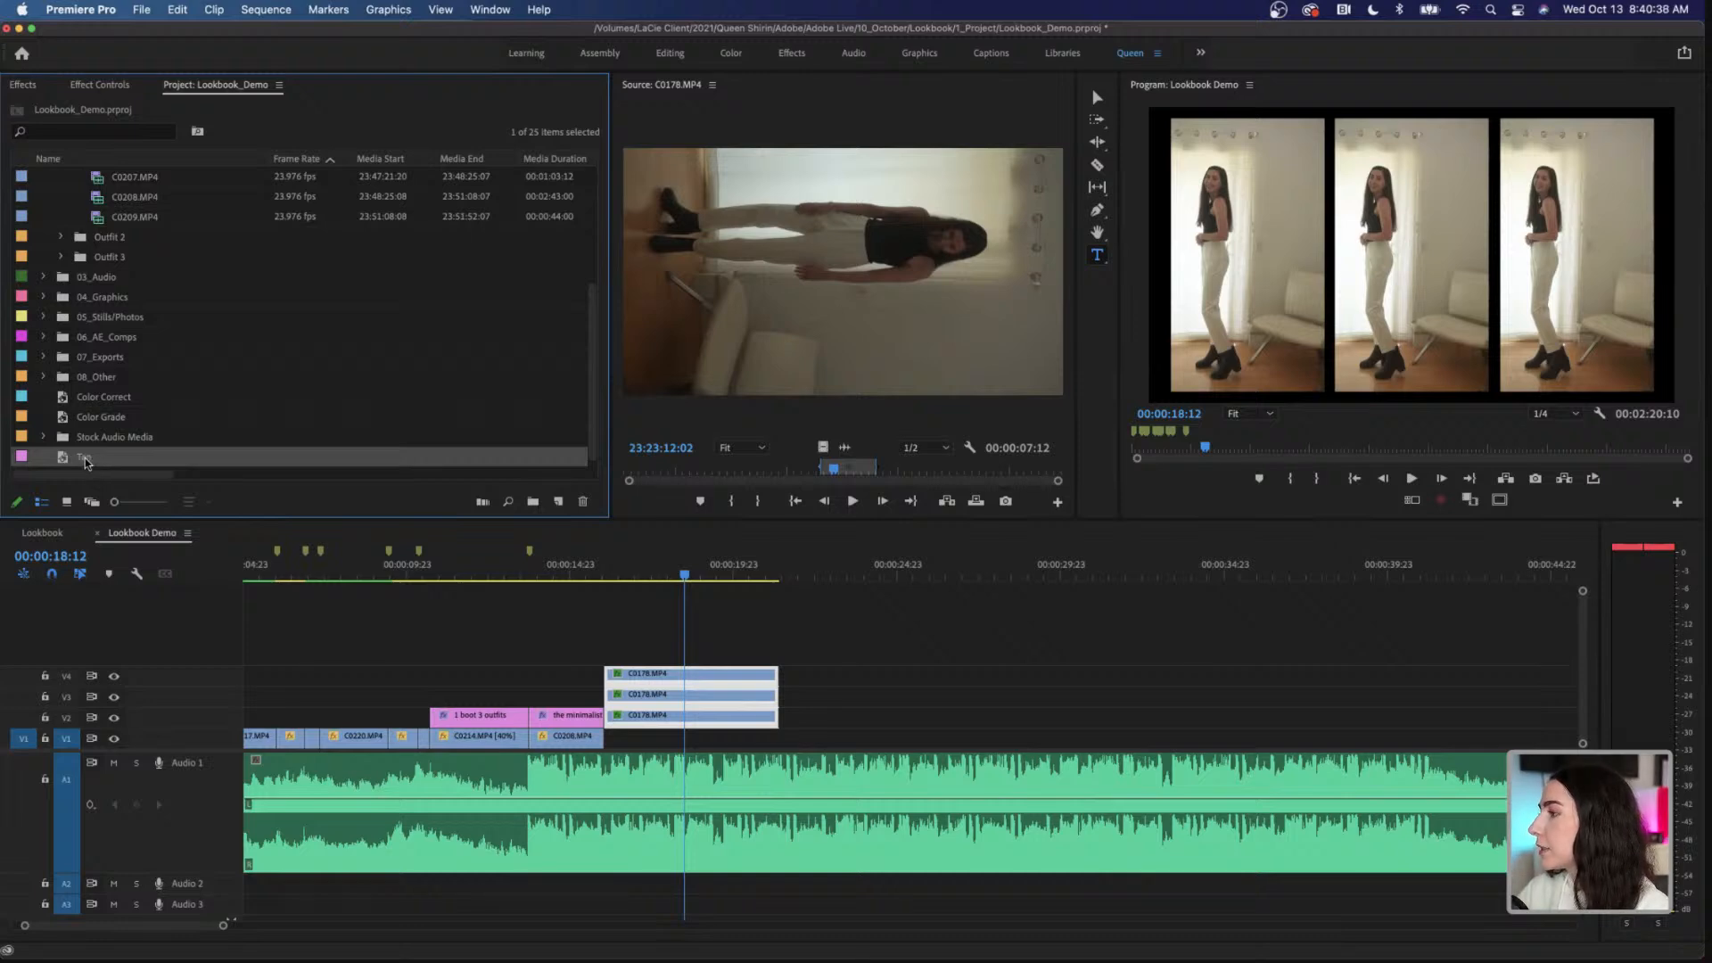
Step: Place the Tan matte on V1 beneath the three C0178.MP4 clips and extend its end to match theirs
drag(86, 462, 667, 742)
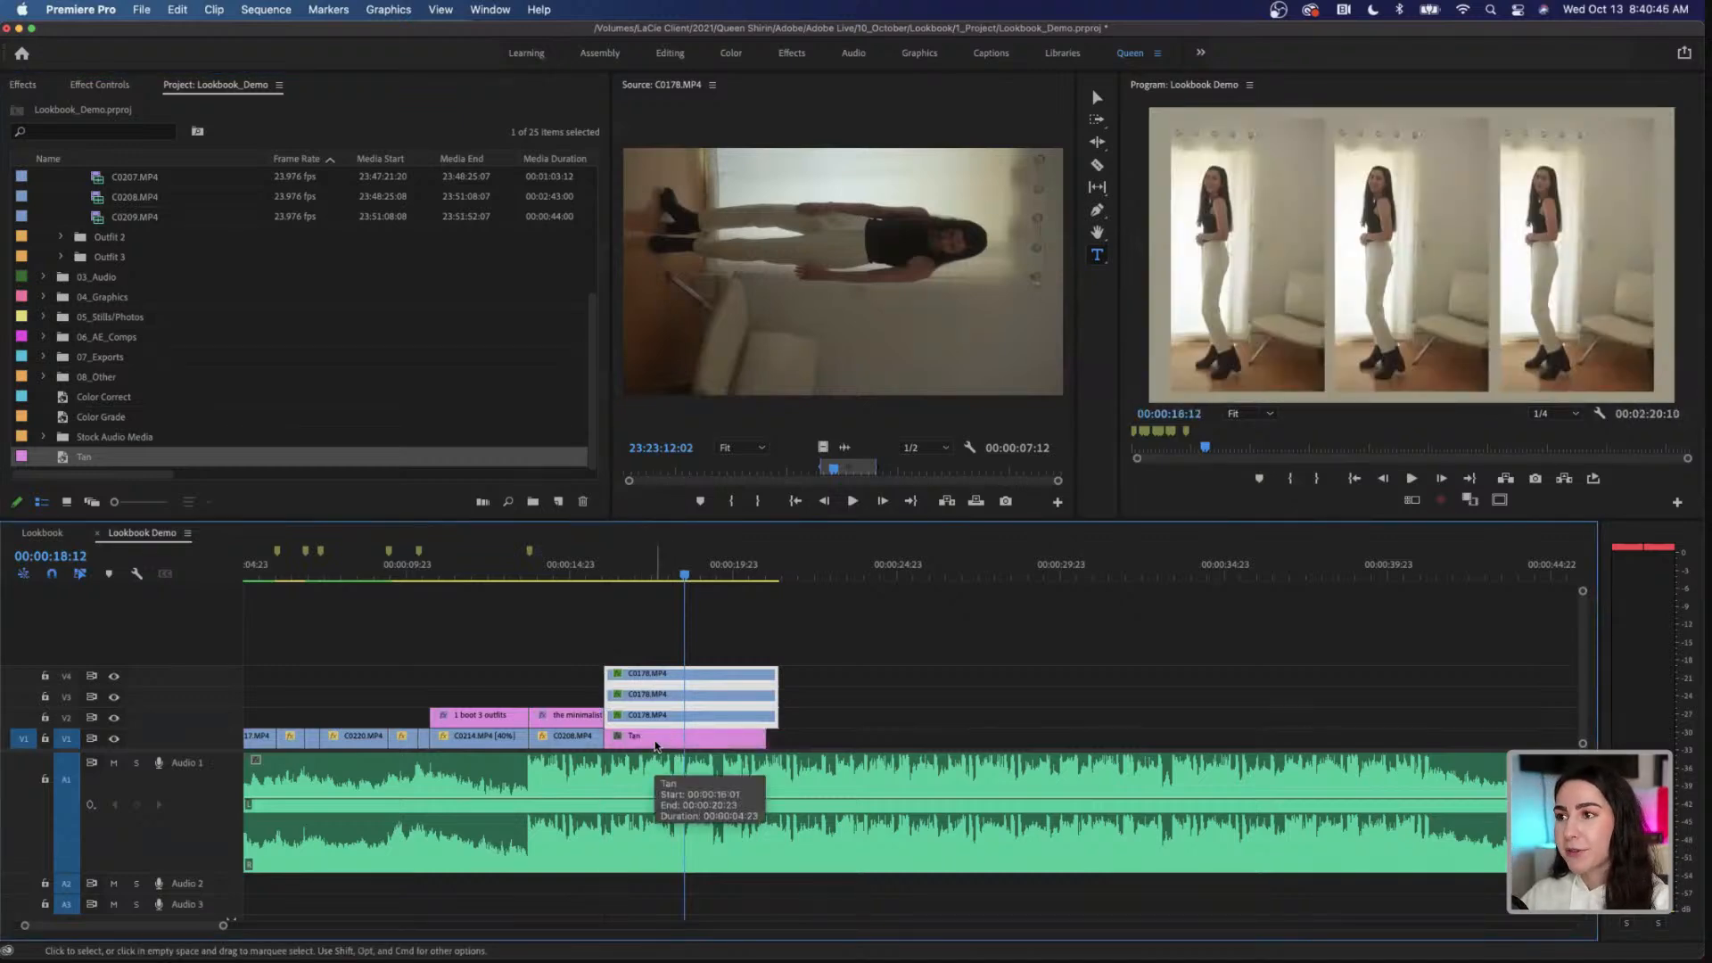
drag(765, 739, 778, 739)
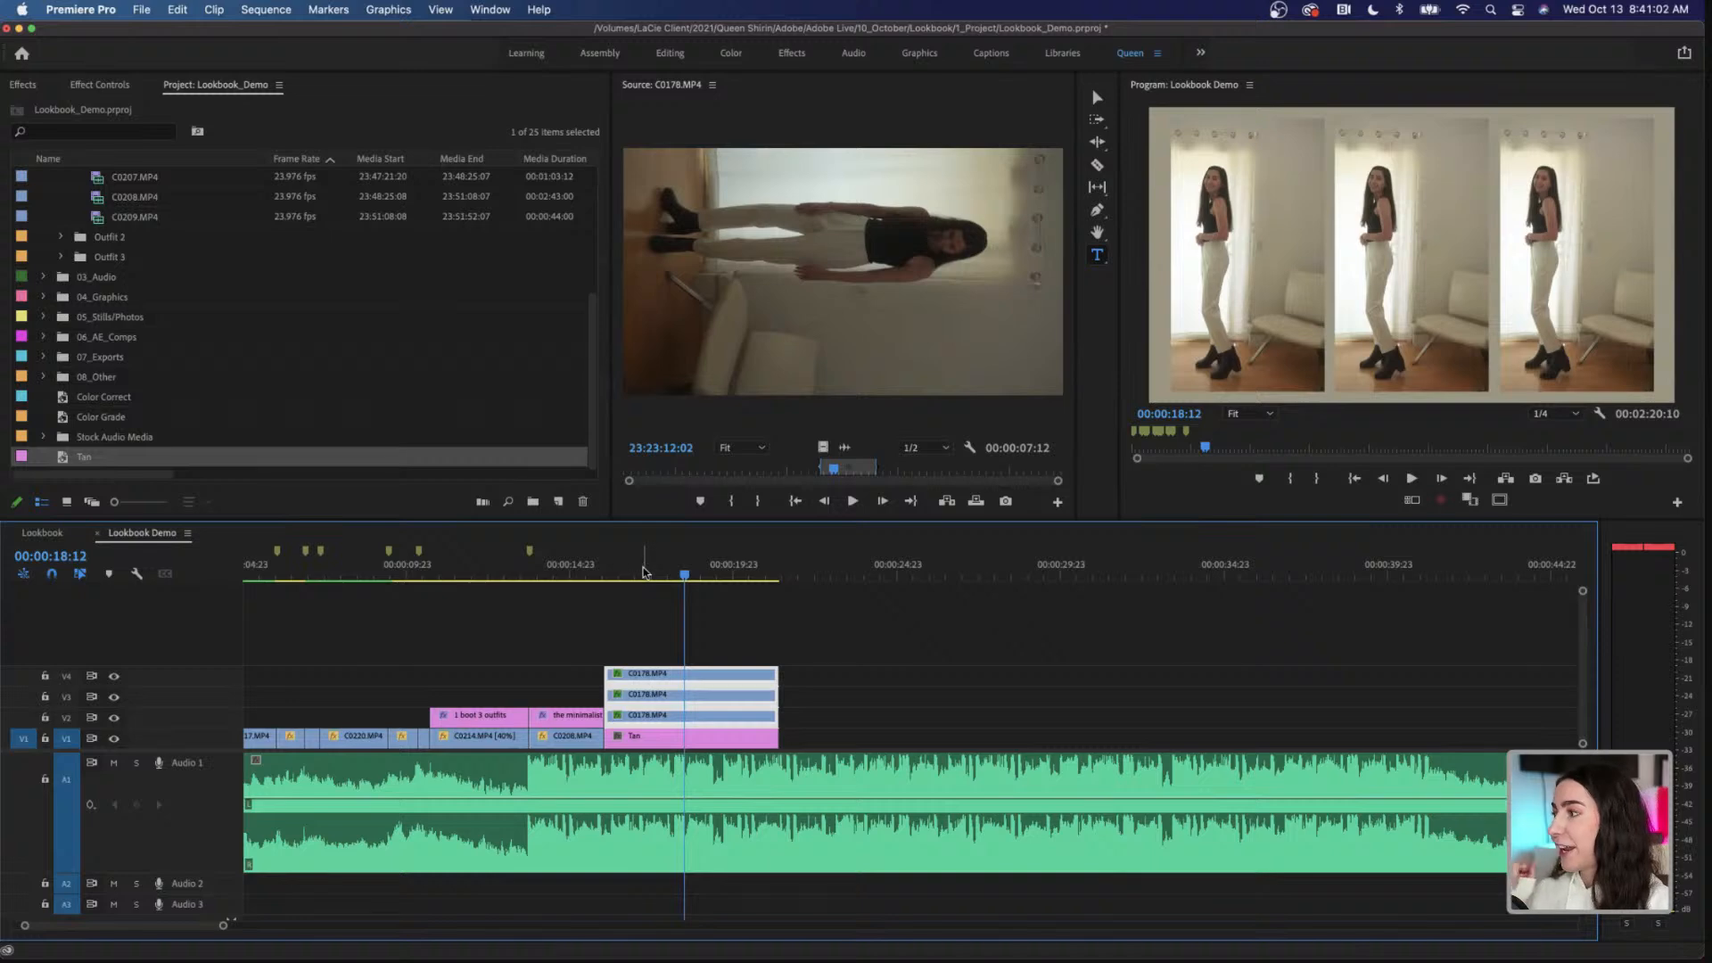
Step: Darken the Tan matte's color slightly, keeping the same beige hue
double_click(665, 740)
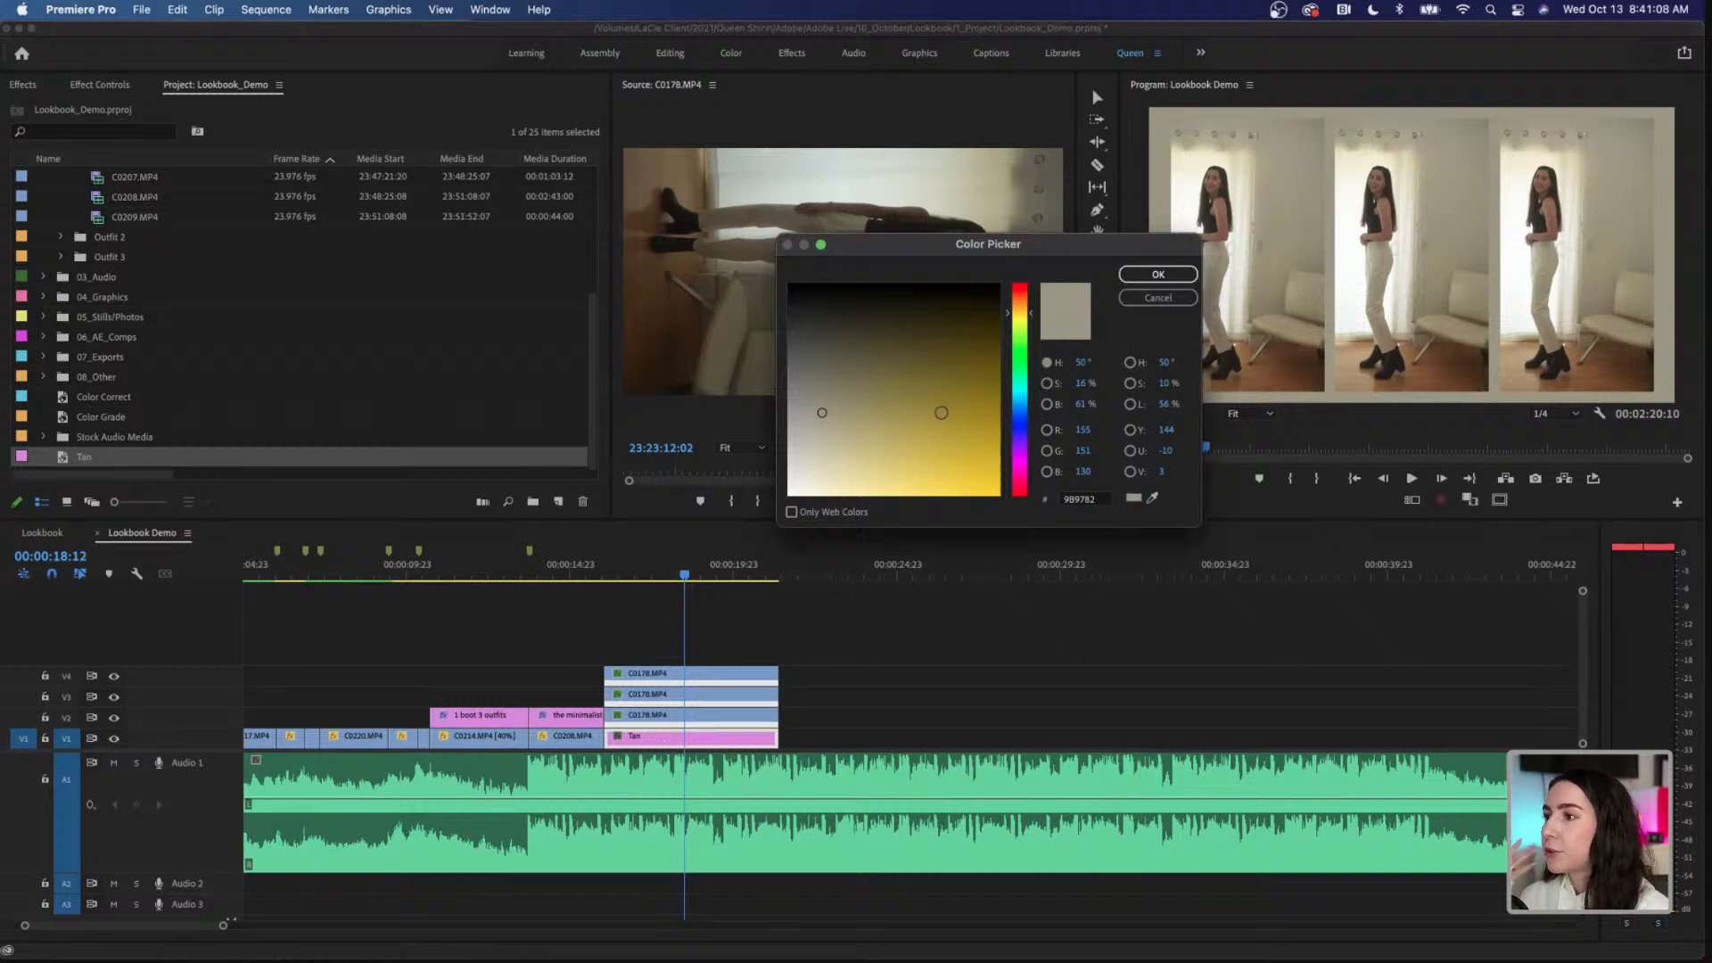
drag(832, 398, 823, 392)
click(1132, 281)
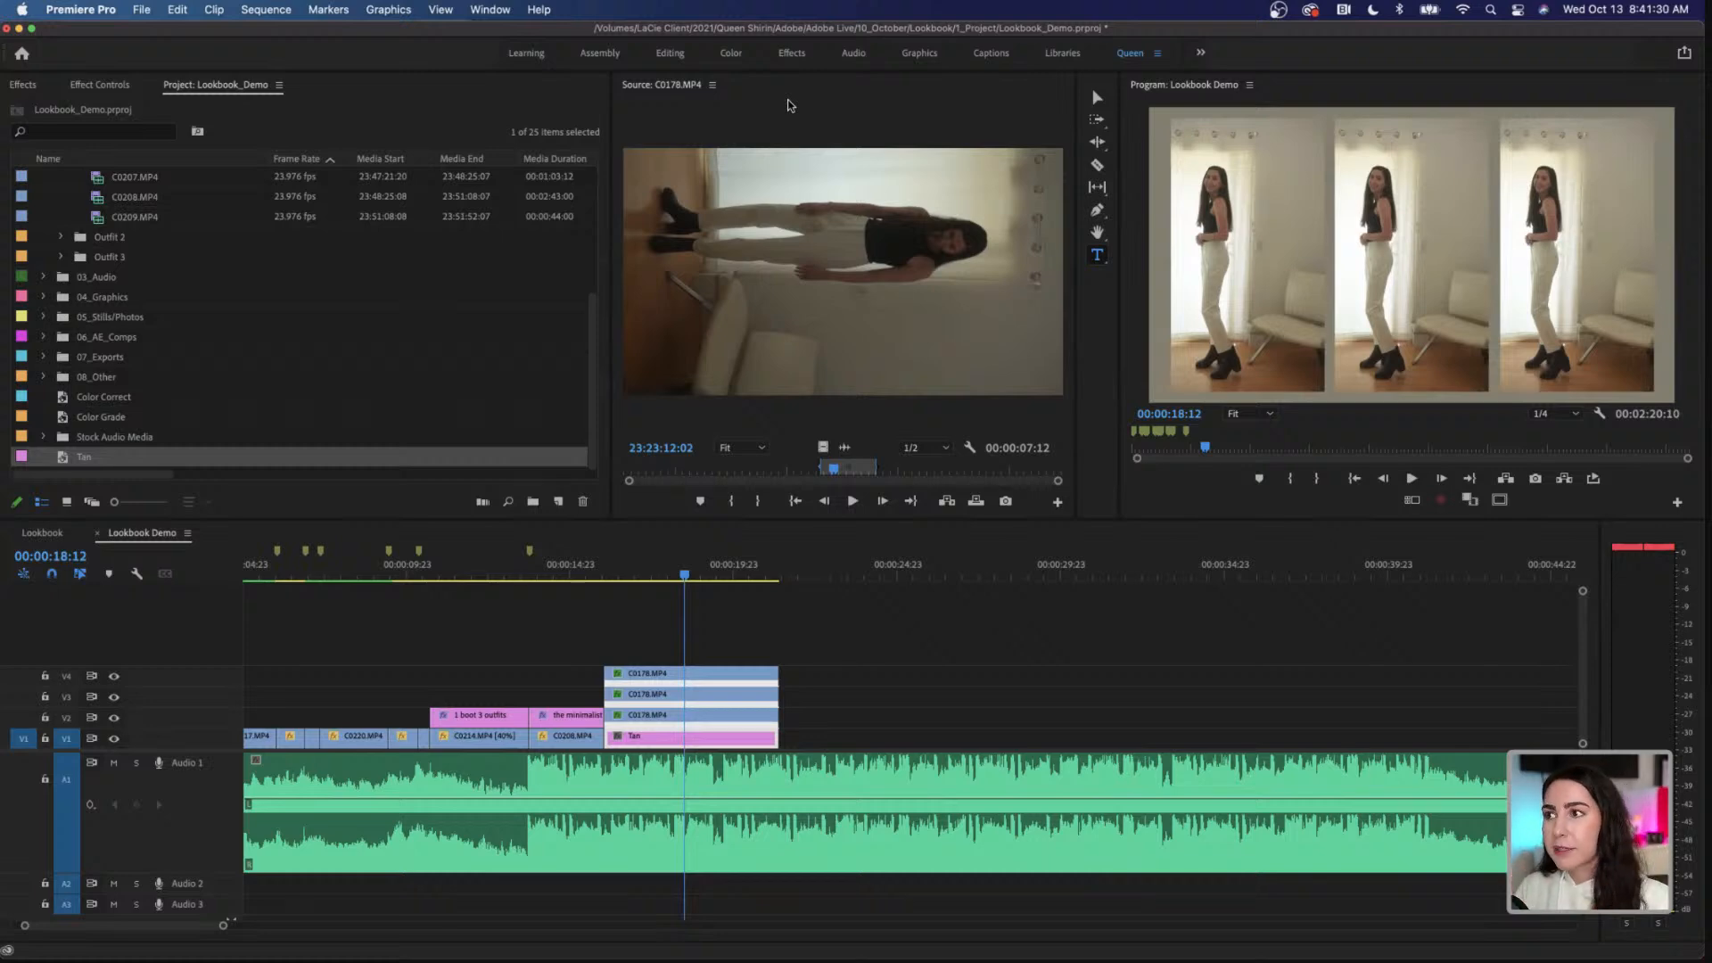
Step: In the Graphics workspace, search the free Adobe Stock templates for "callout" and place Callout Bottom Left on V5 at the start of the split screen
click(925, 58)
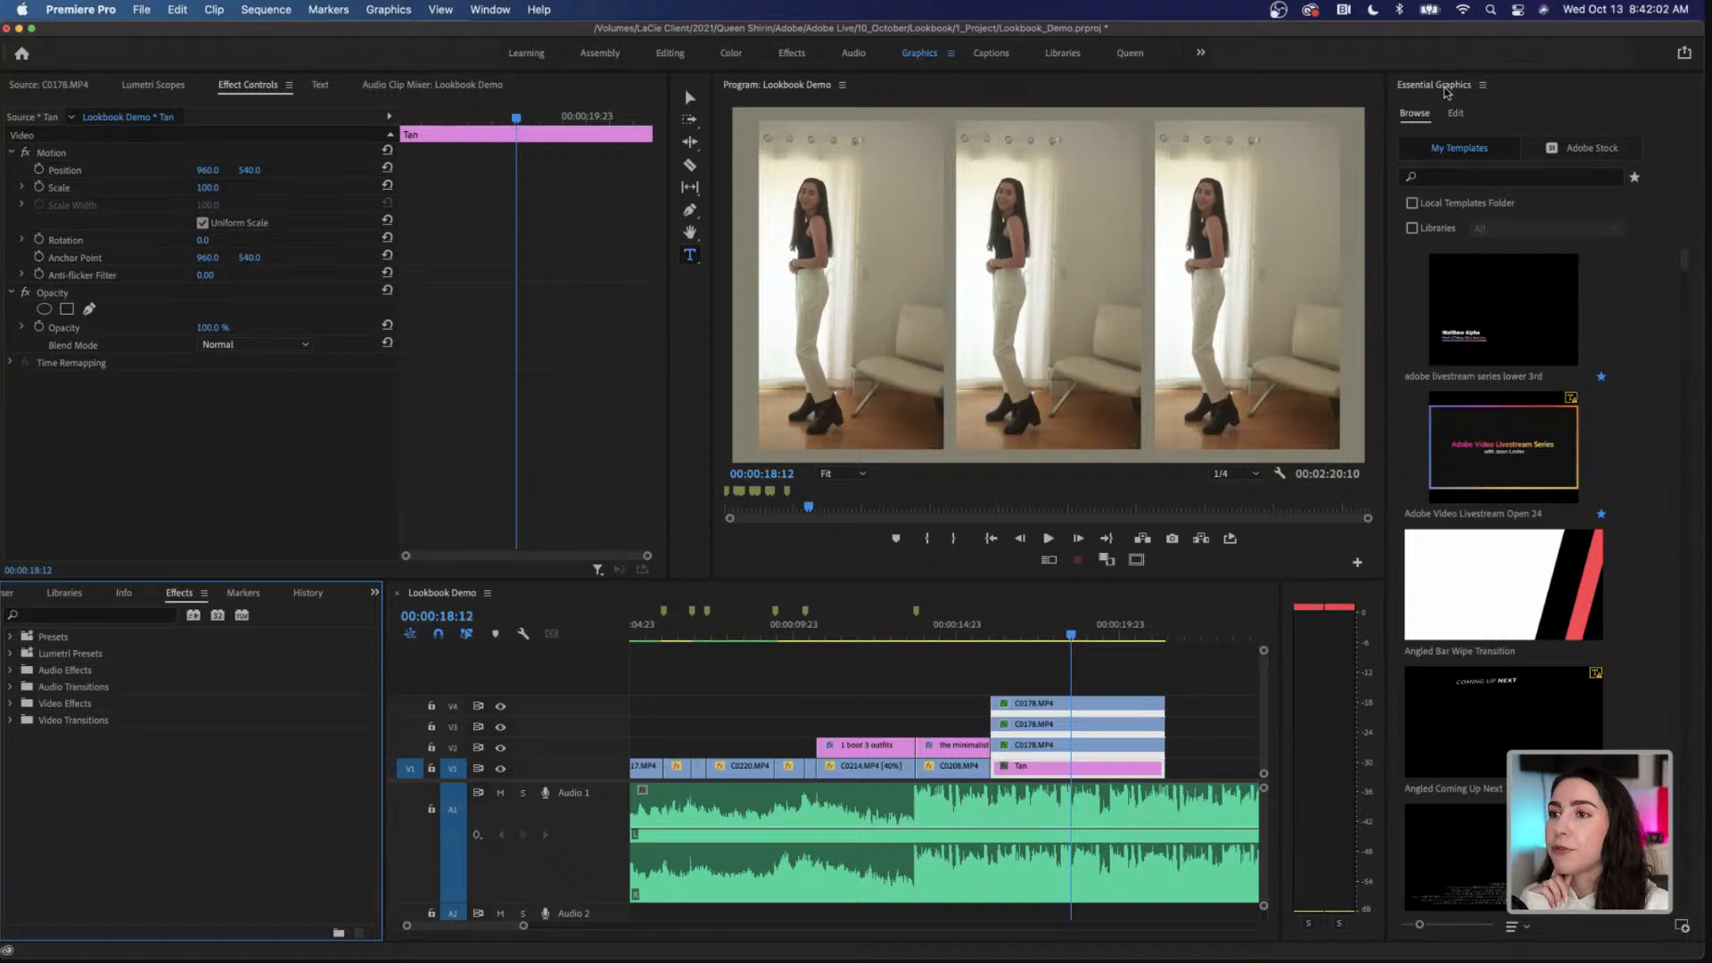
click(1570, 152)
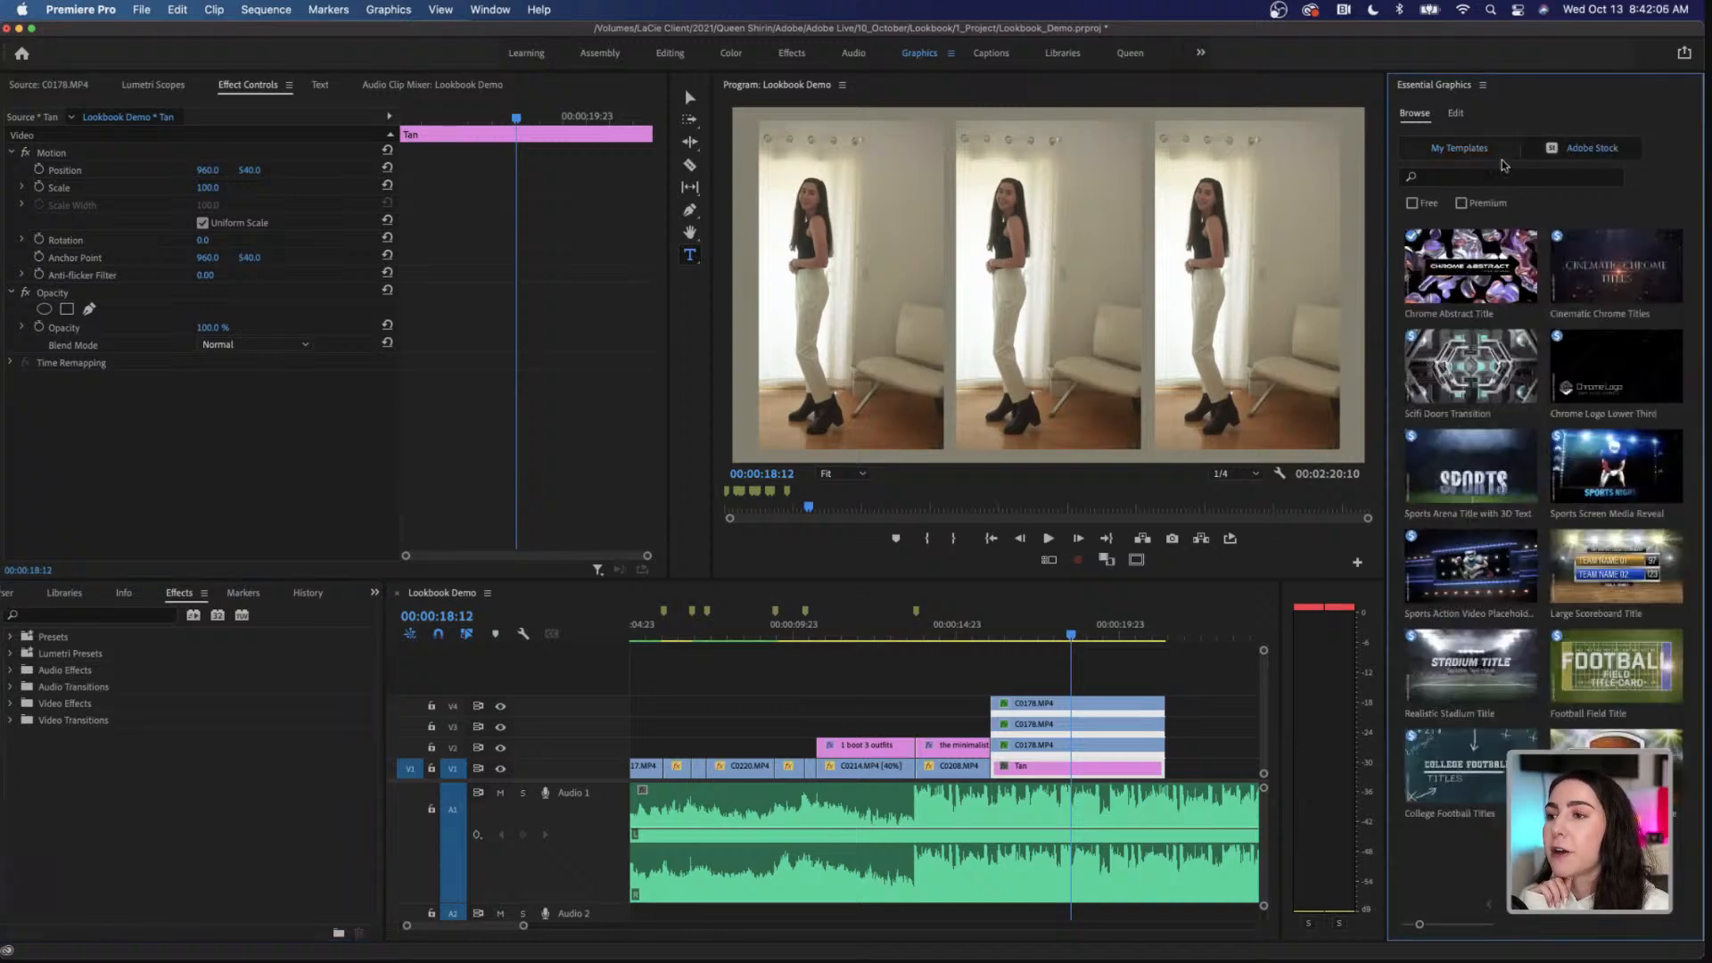
click(1412, 204)
click(1434, 179)
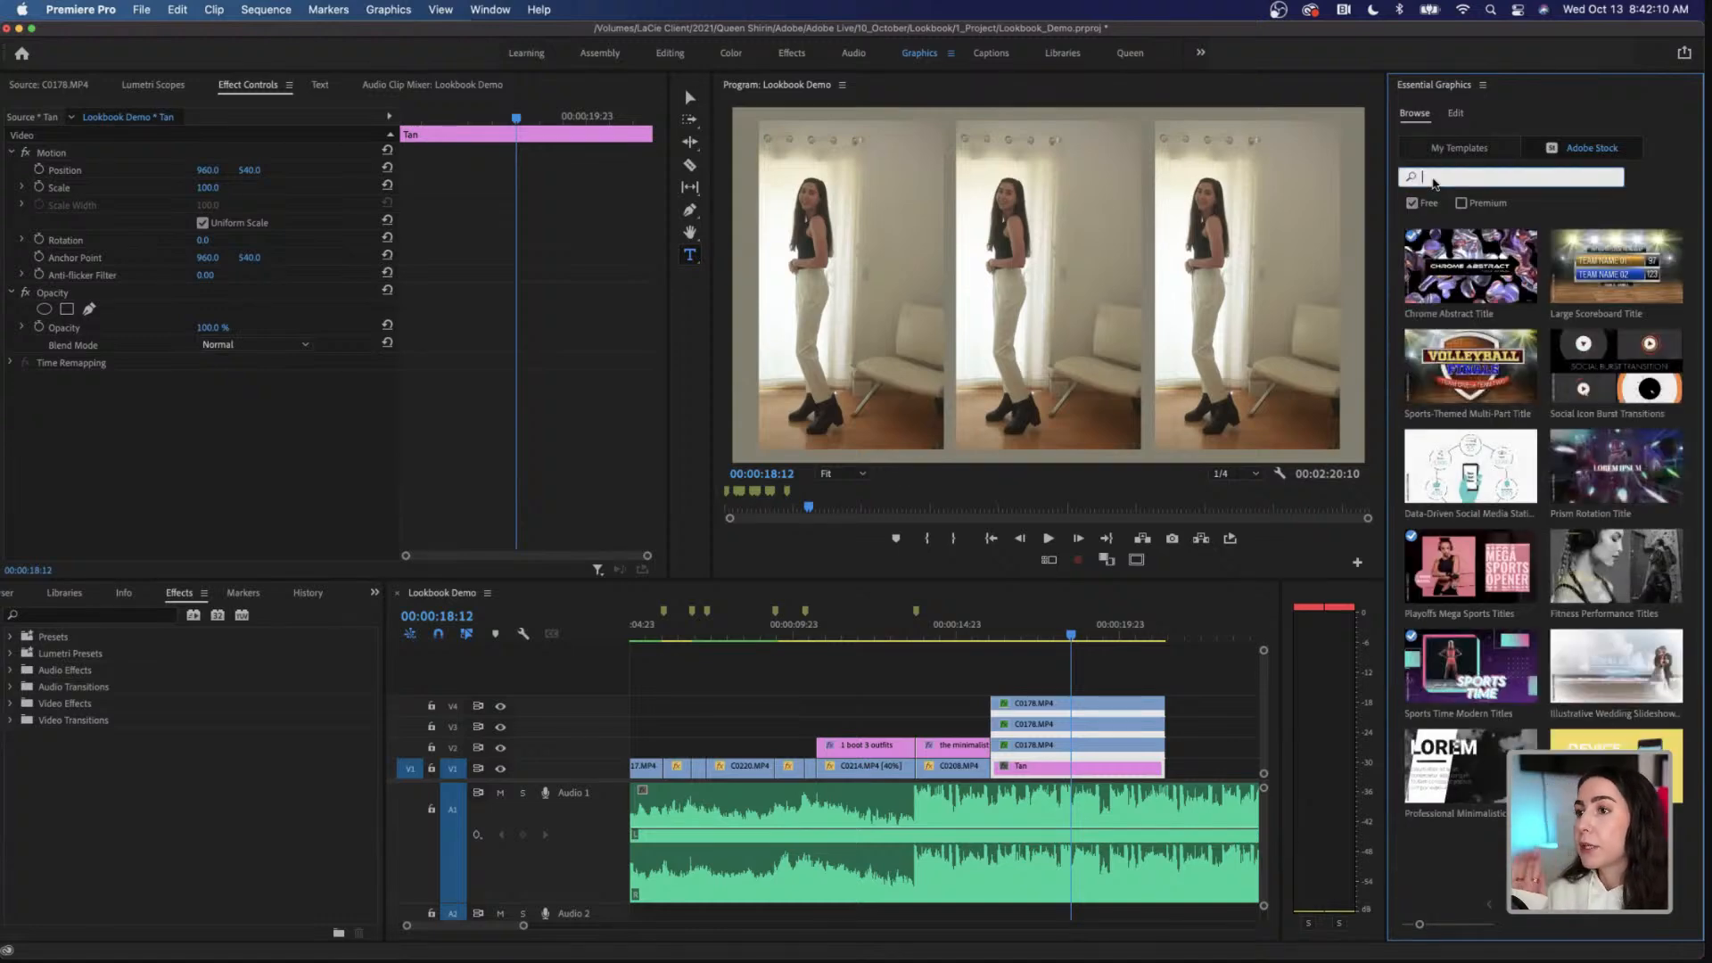
text(callout)
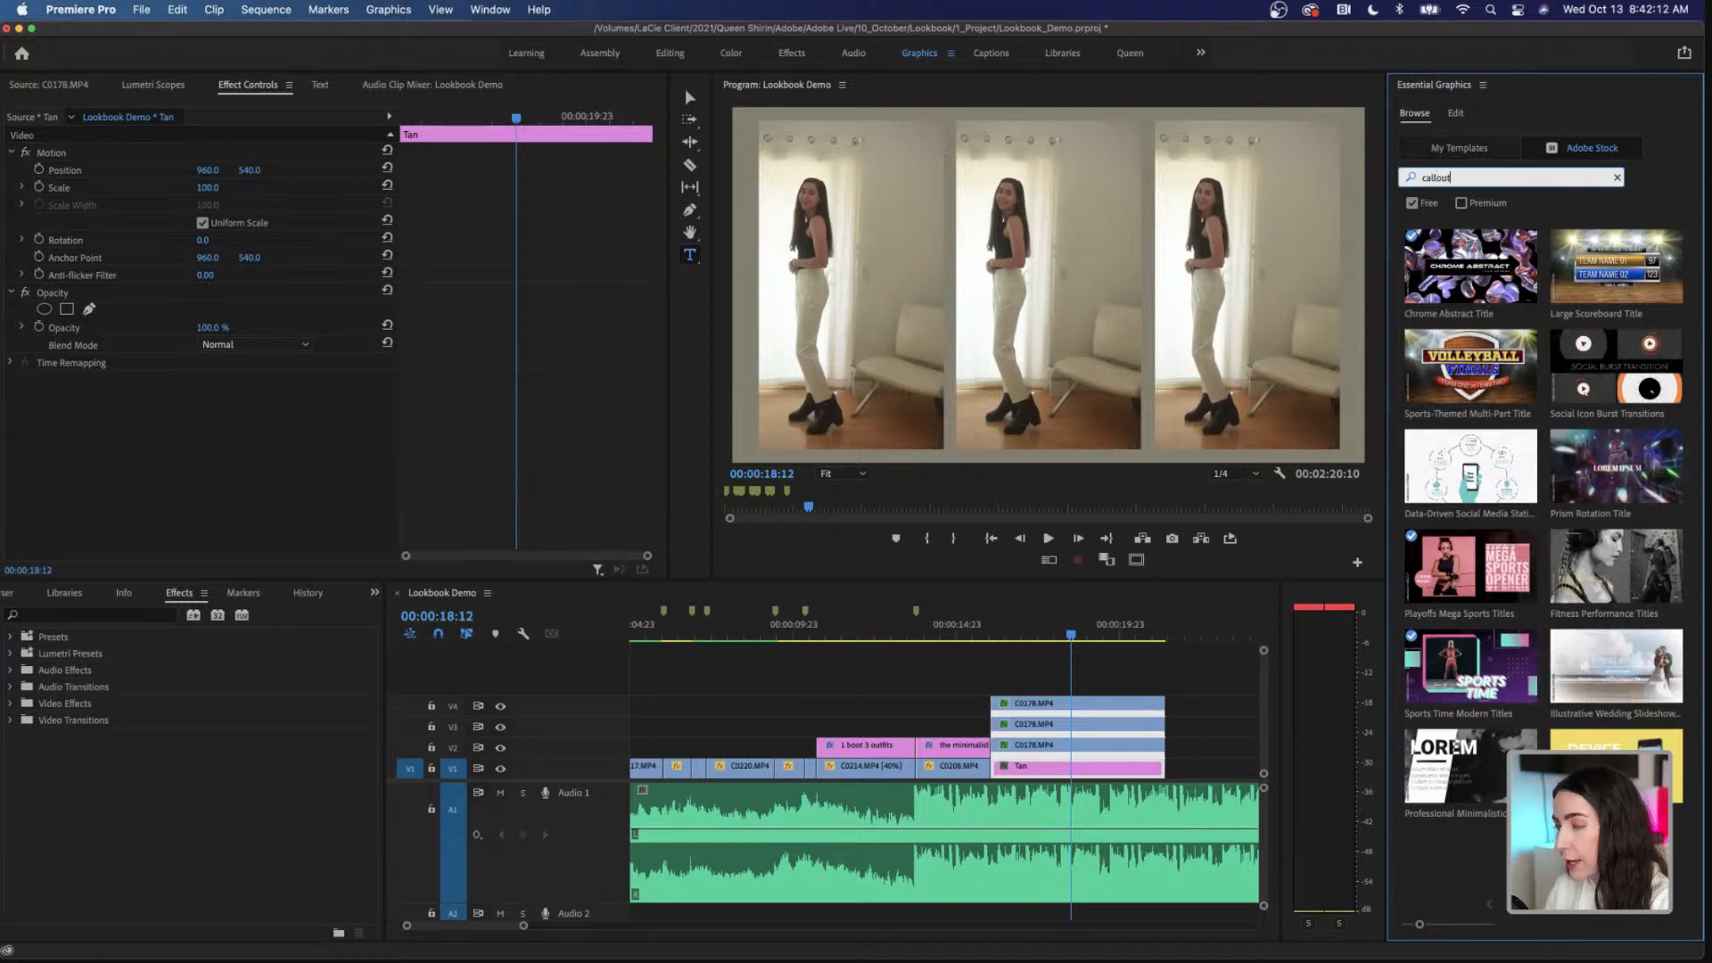
key(Return)
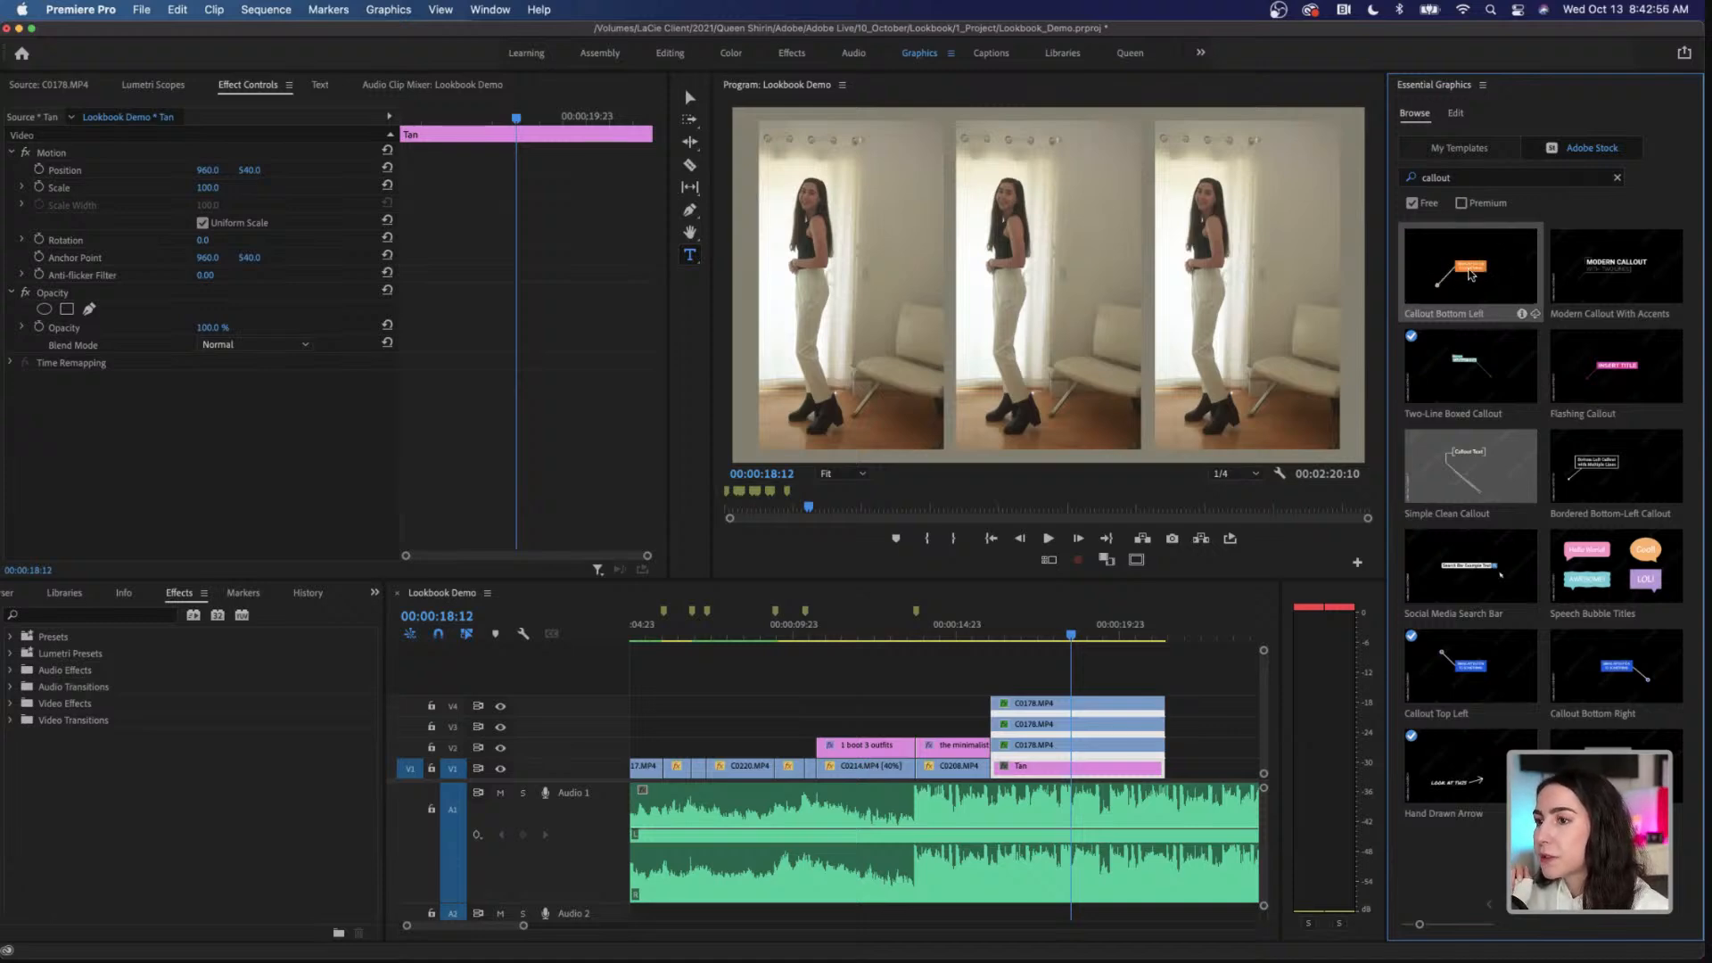
drag(1112, 607, 1004, 685)
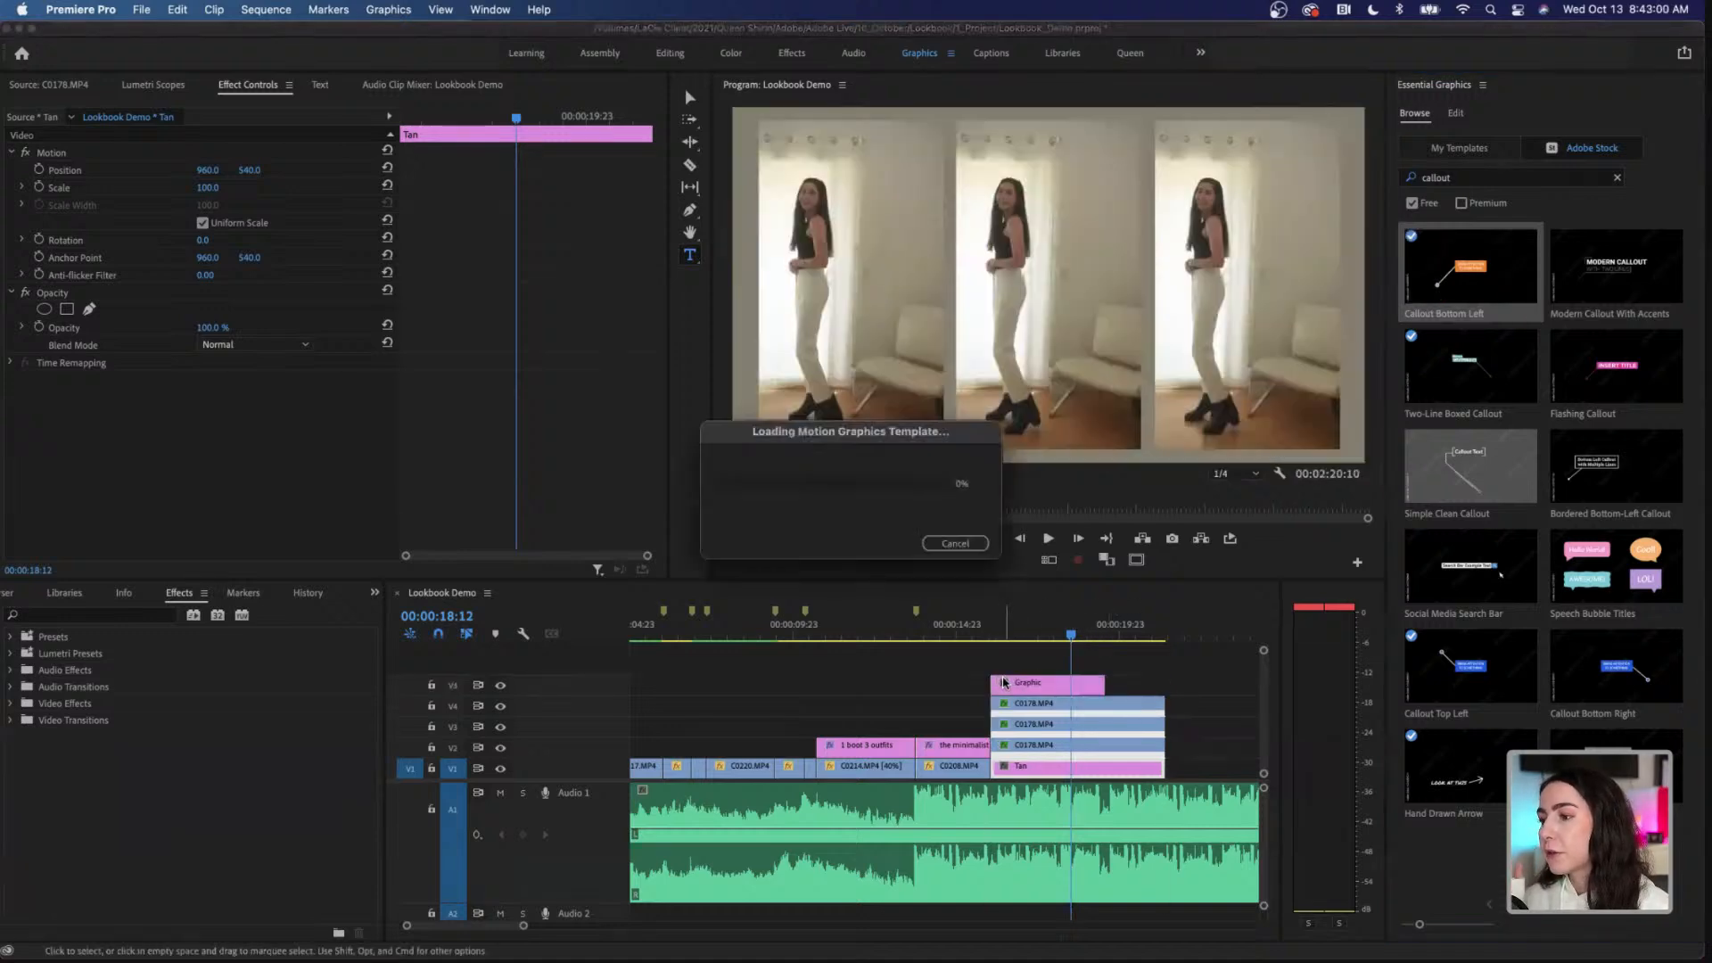
Step: Park the playhead at 00:00:17:14 over the callout graphic and set its Text Box fill to black (000000)
click(1041, 633)
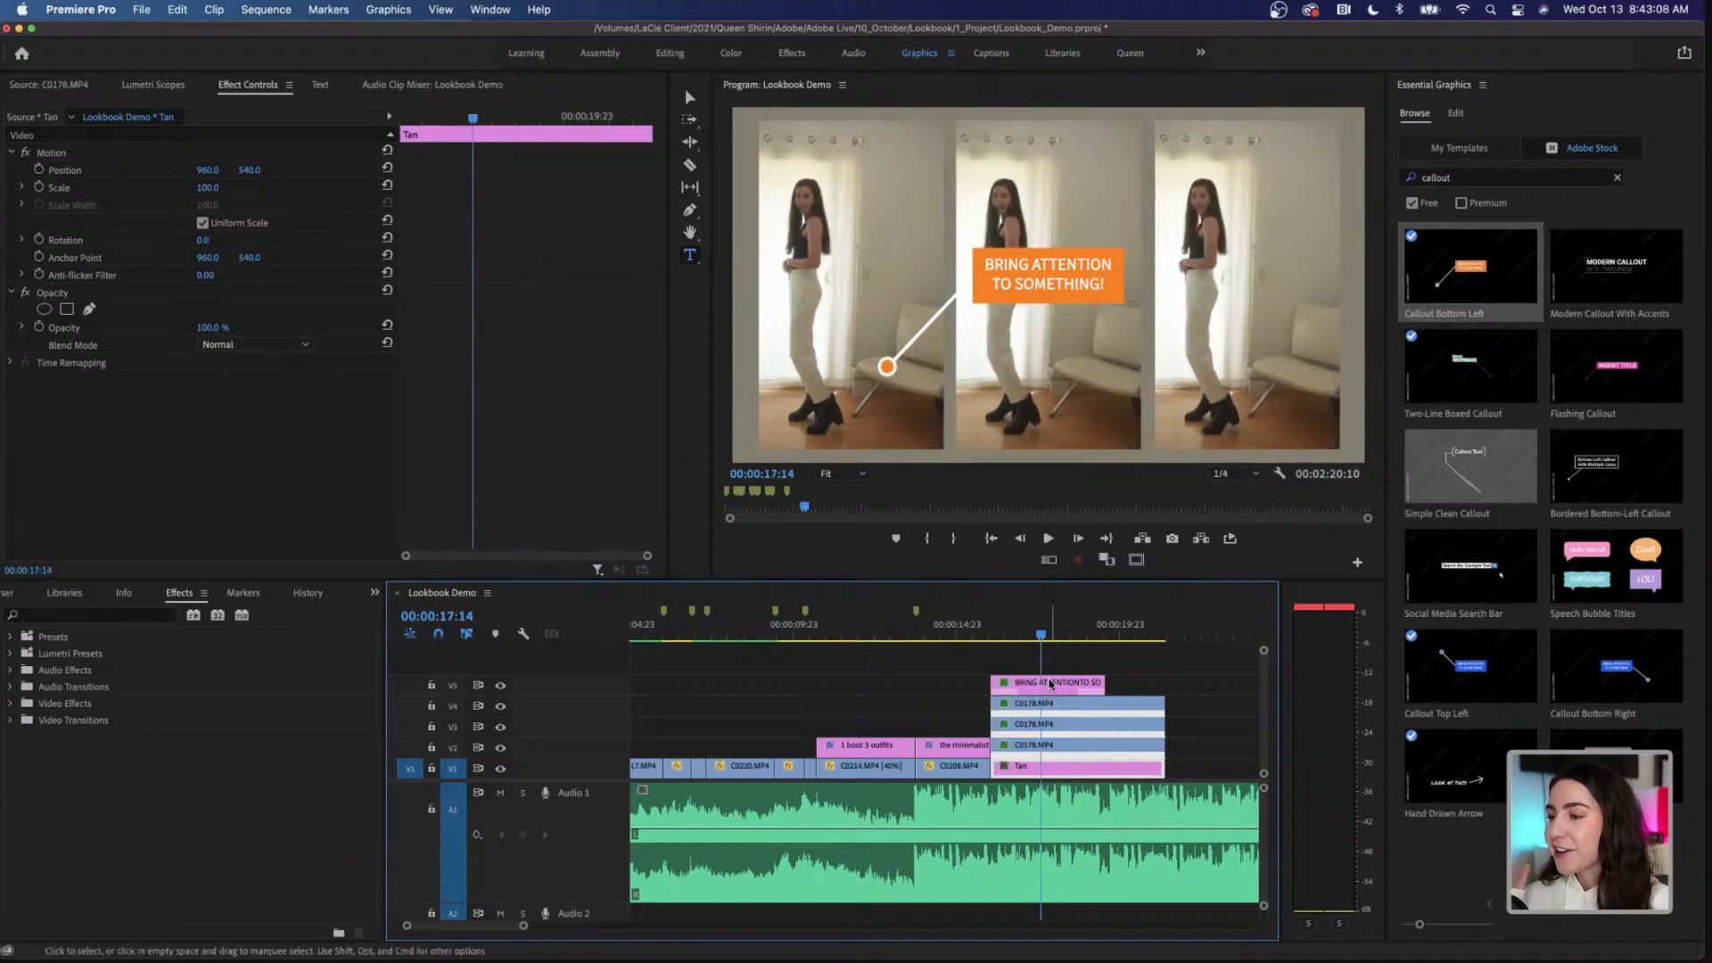
click(1052, 683)
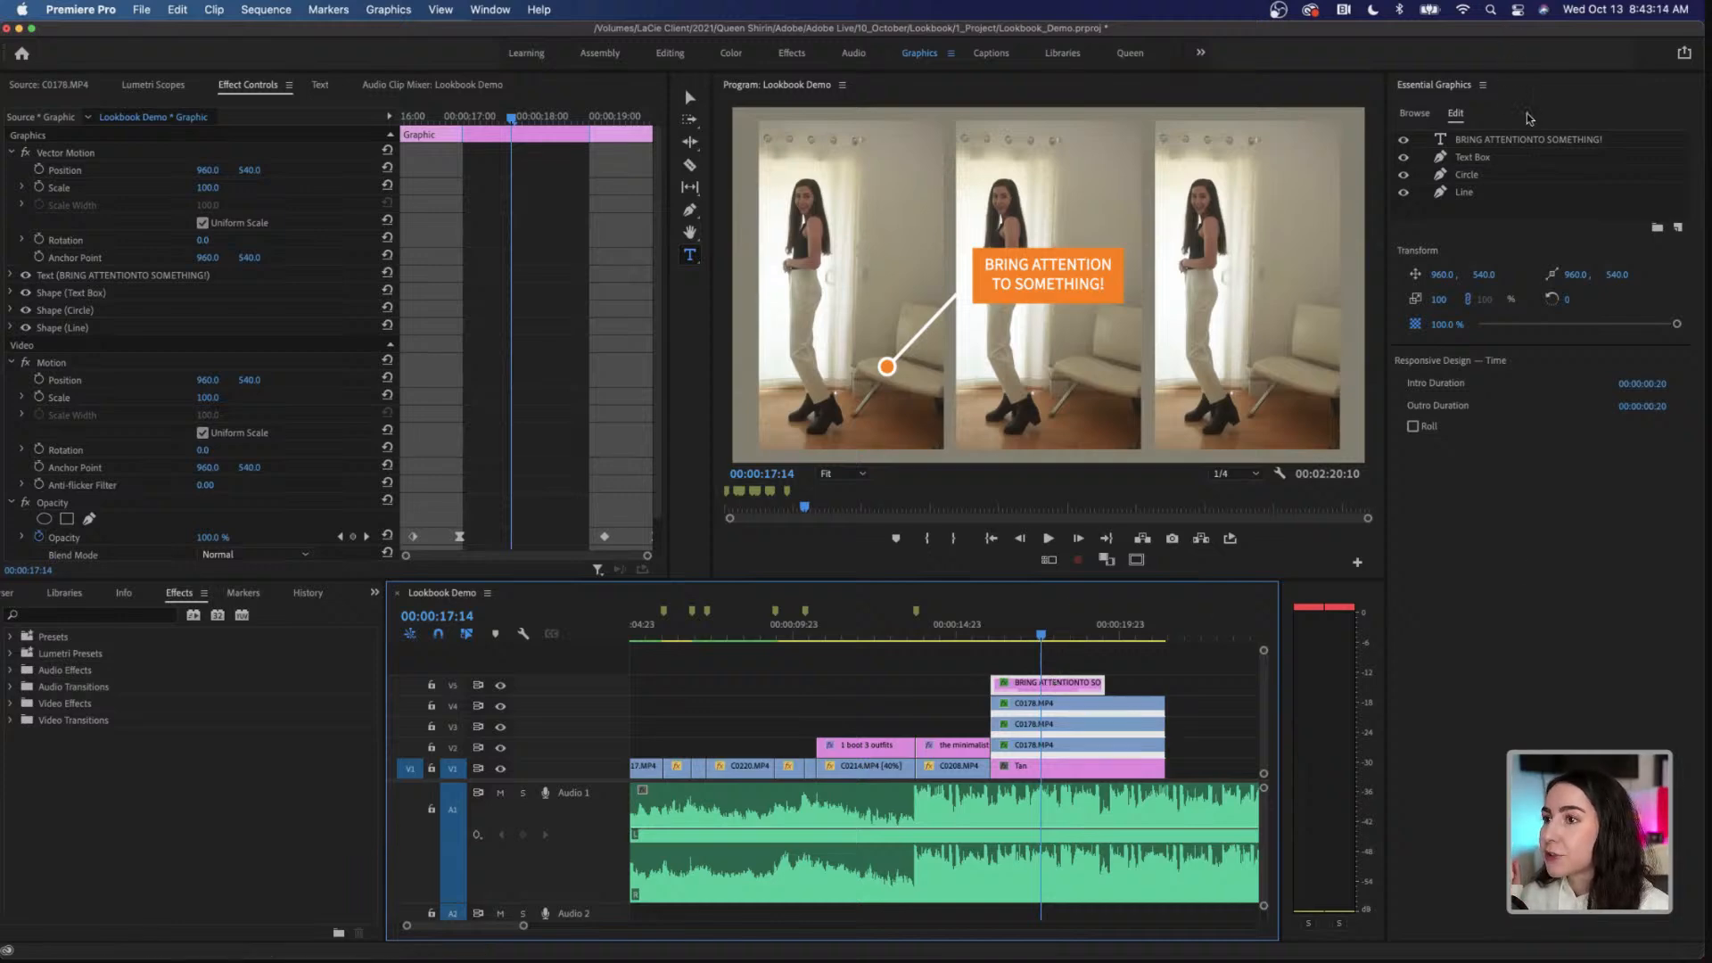
click(1507, 158)
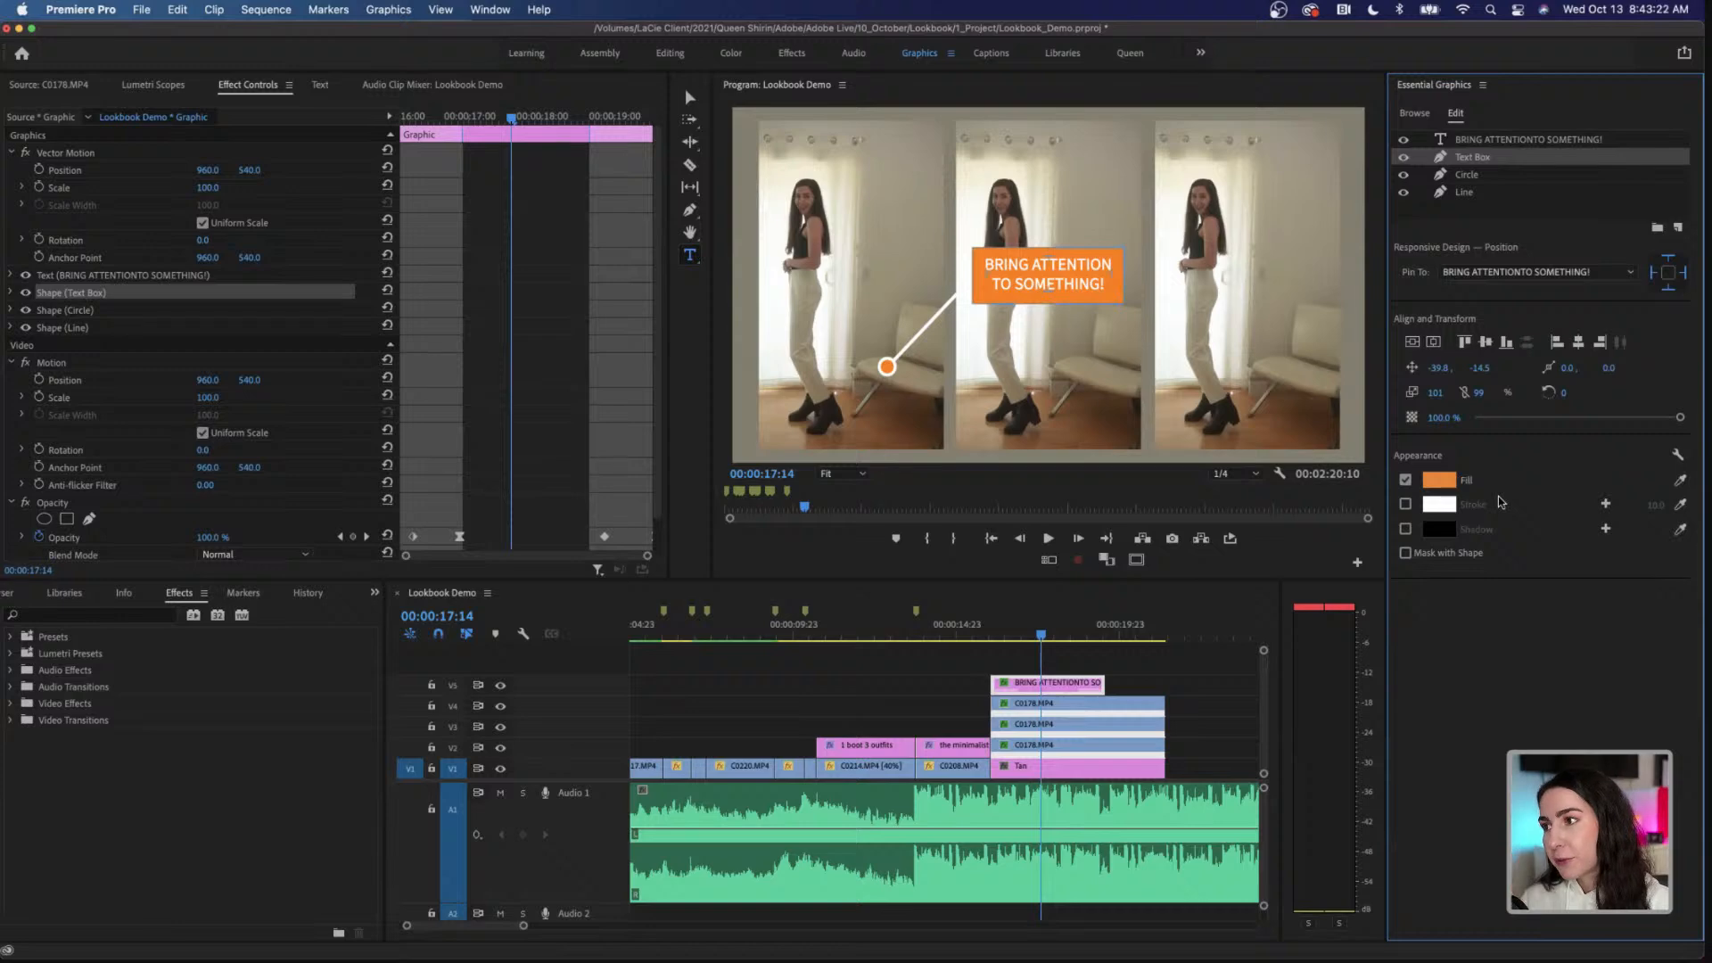
click(1437, 484)
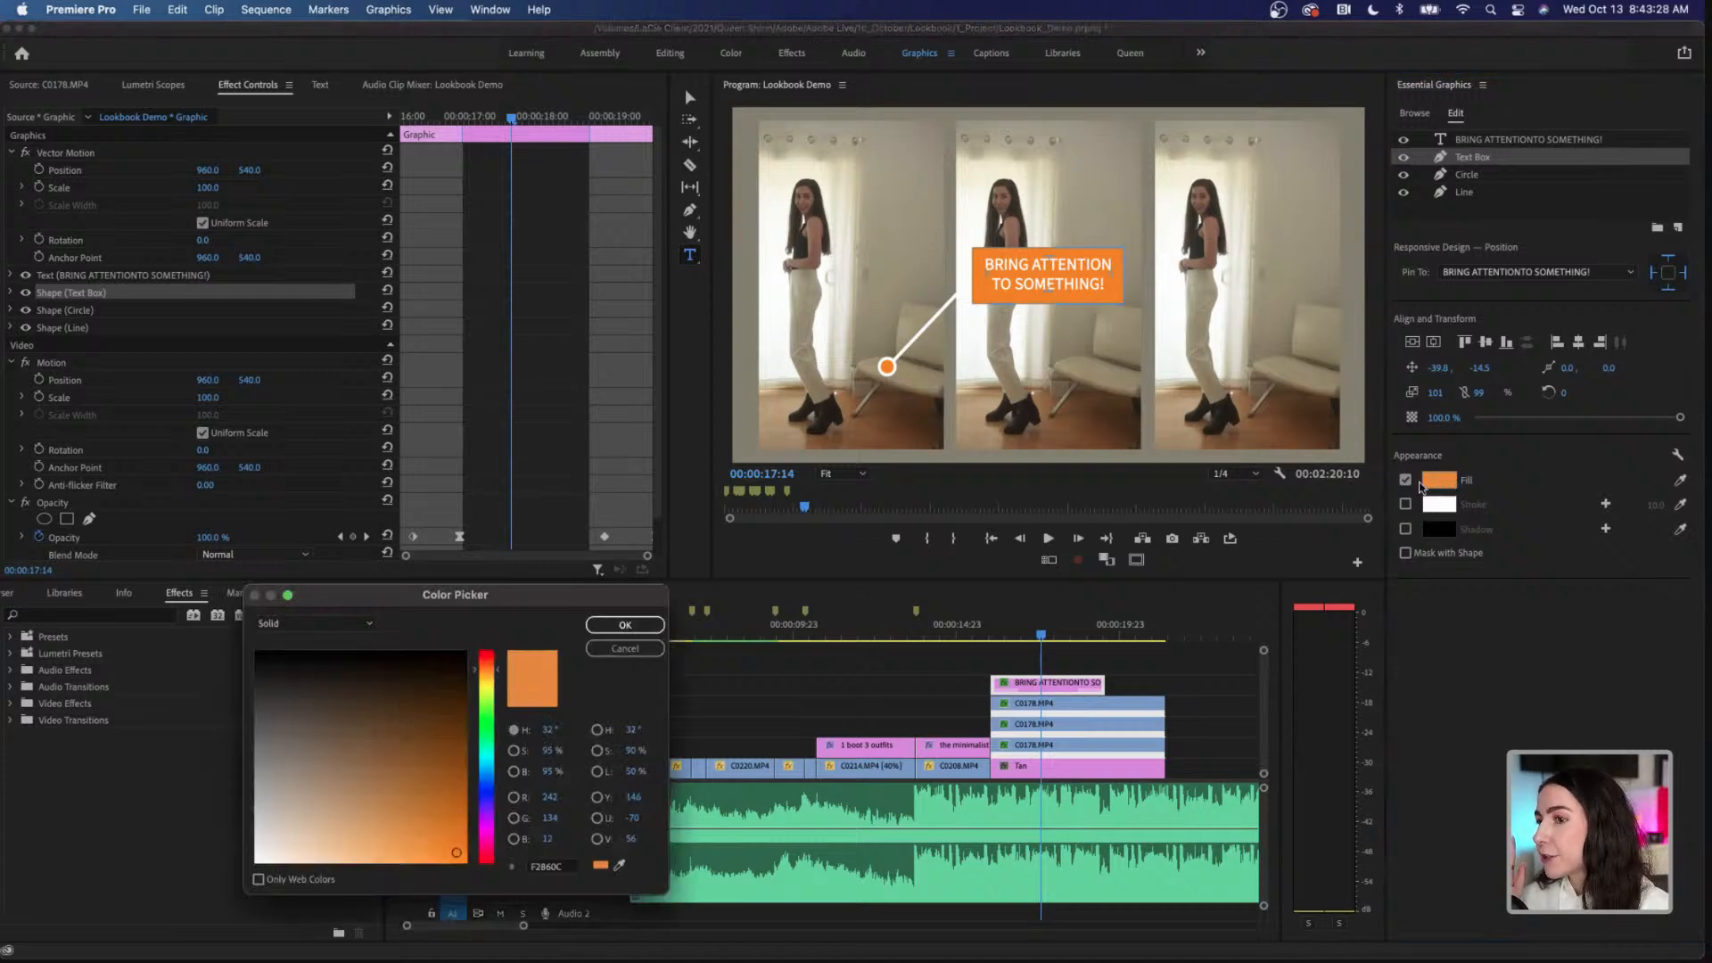
drag(468, 595, 578, 570)
drag(750, 516, 929, 379)
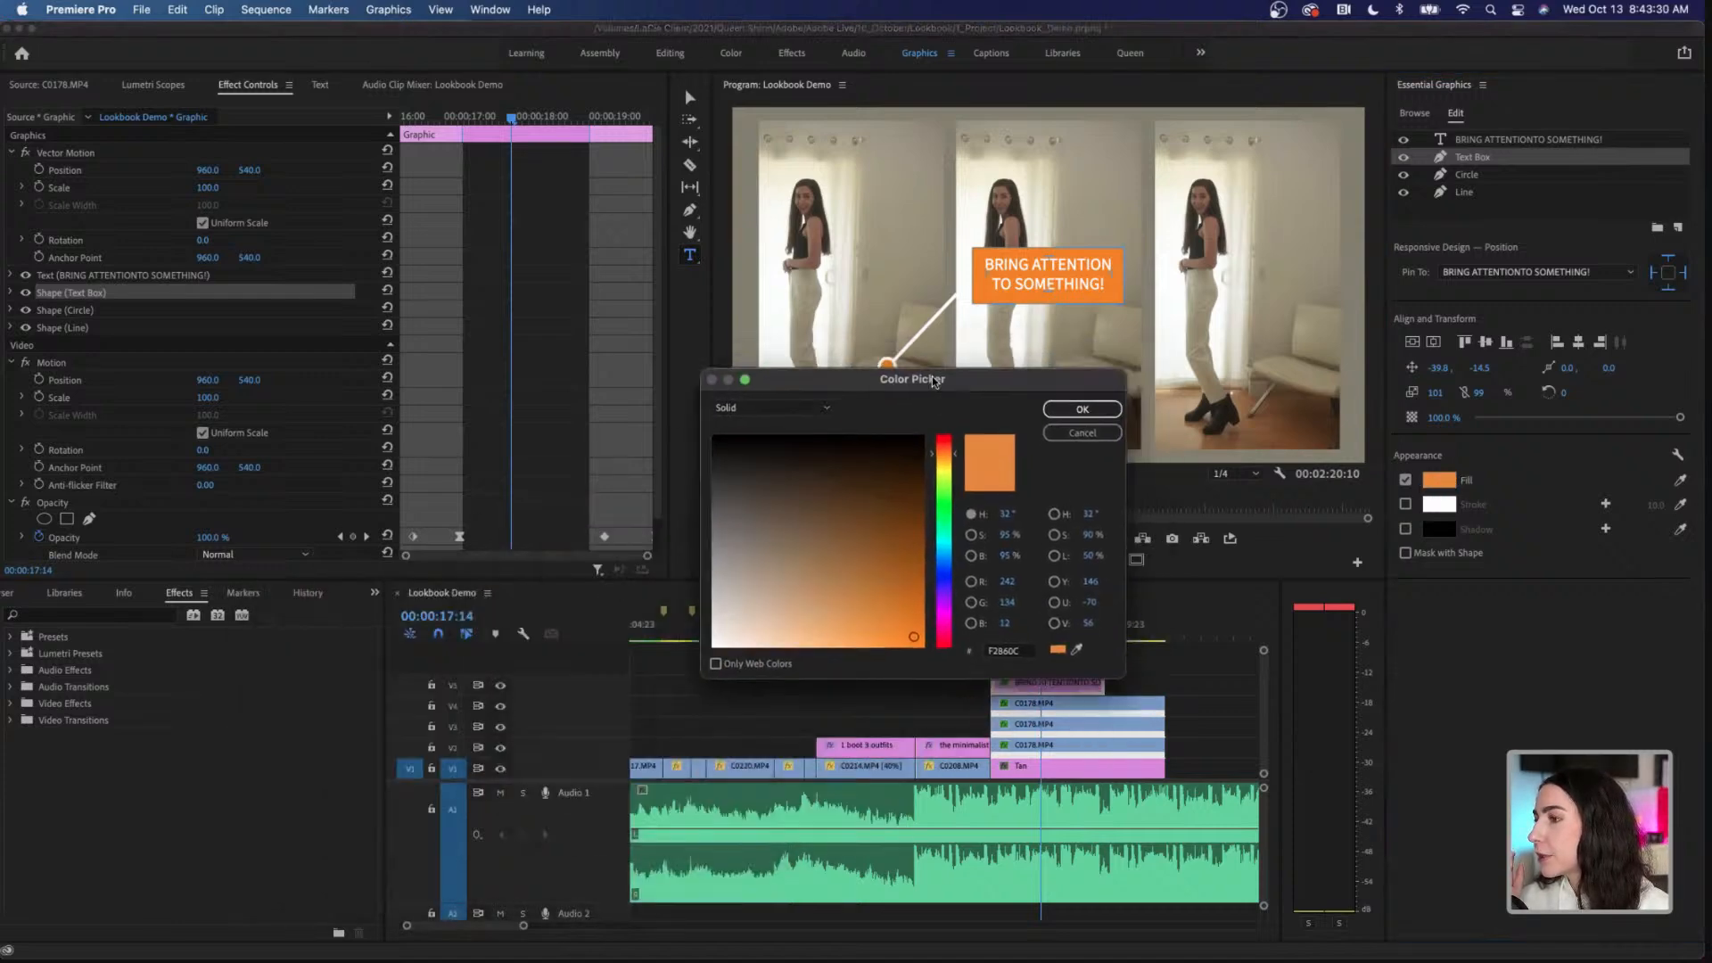
drag(899, 458, 938, 423)
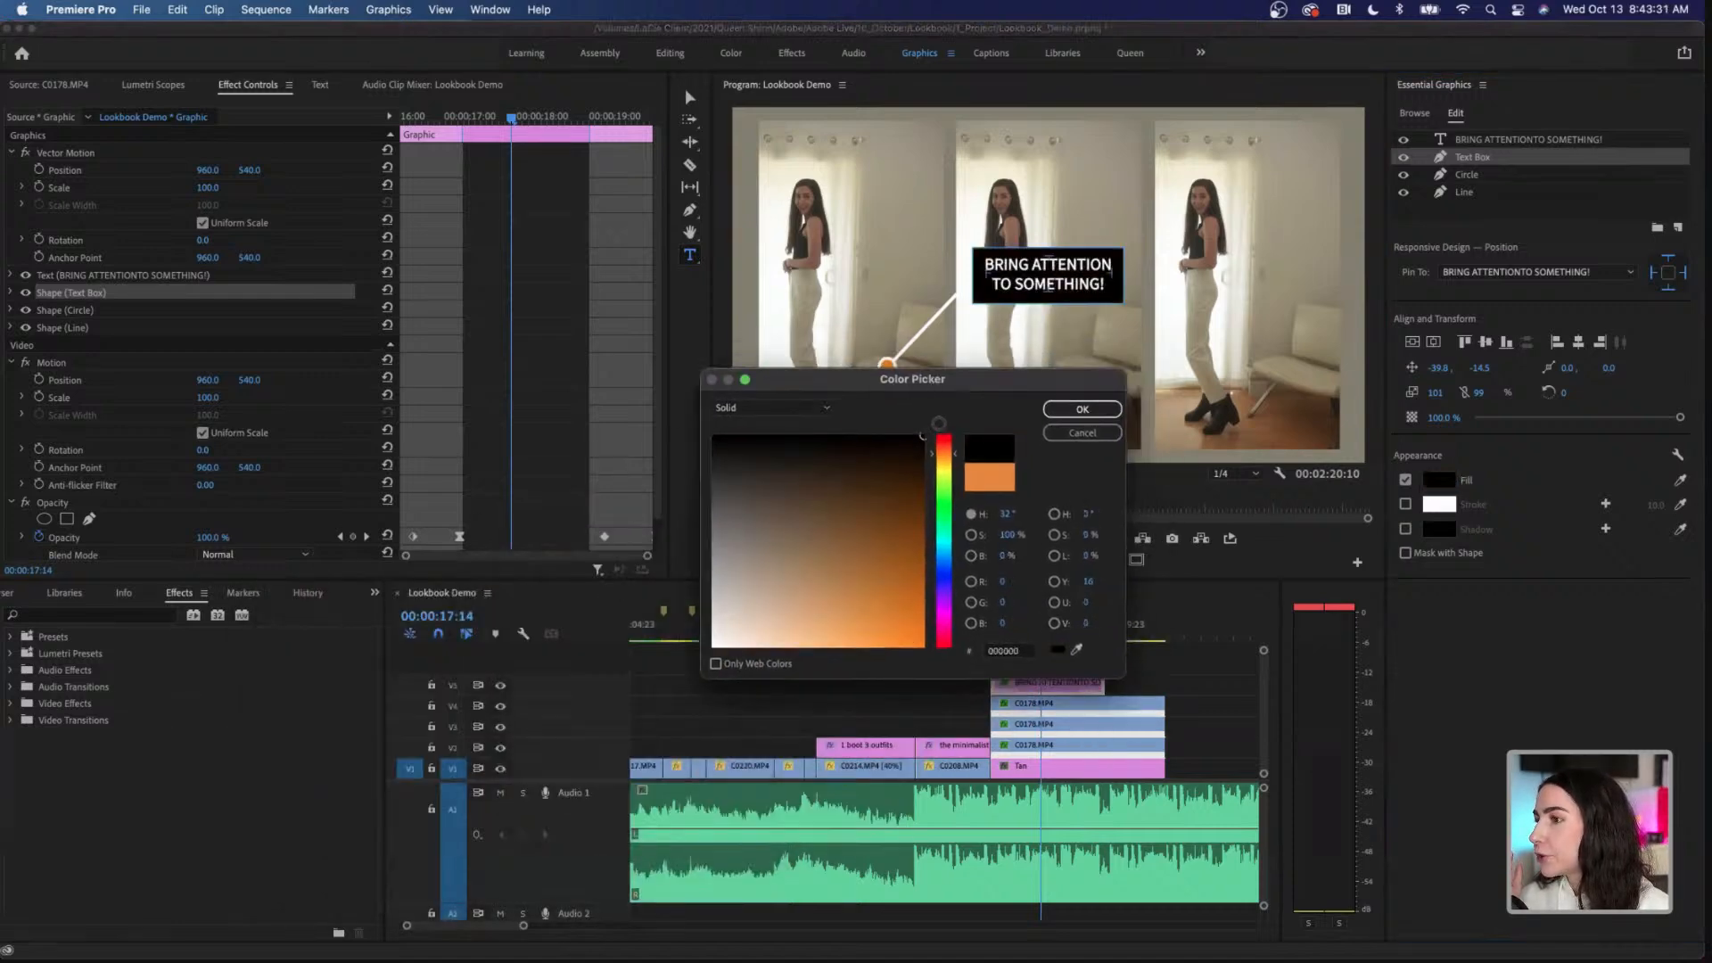
click(1082, 408)
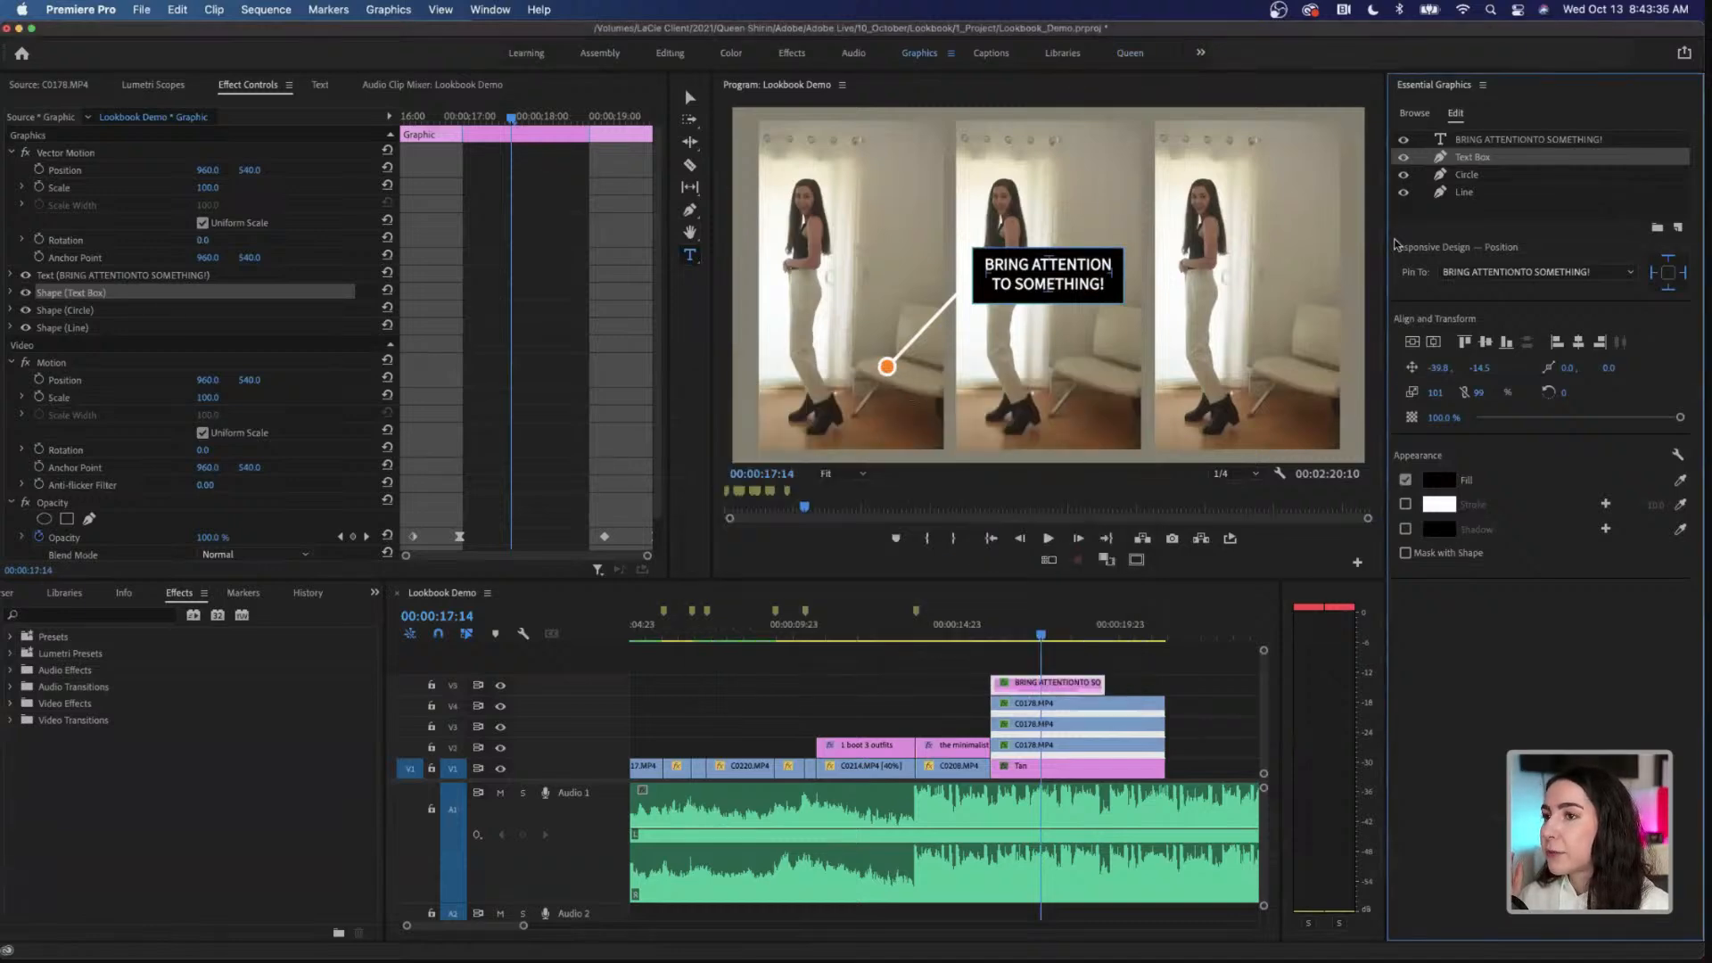
Step: Set the fill of the callout's Circle shape to black
click(1477, 177)
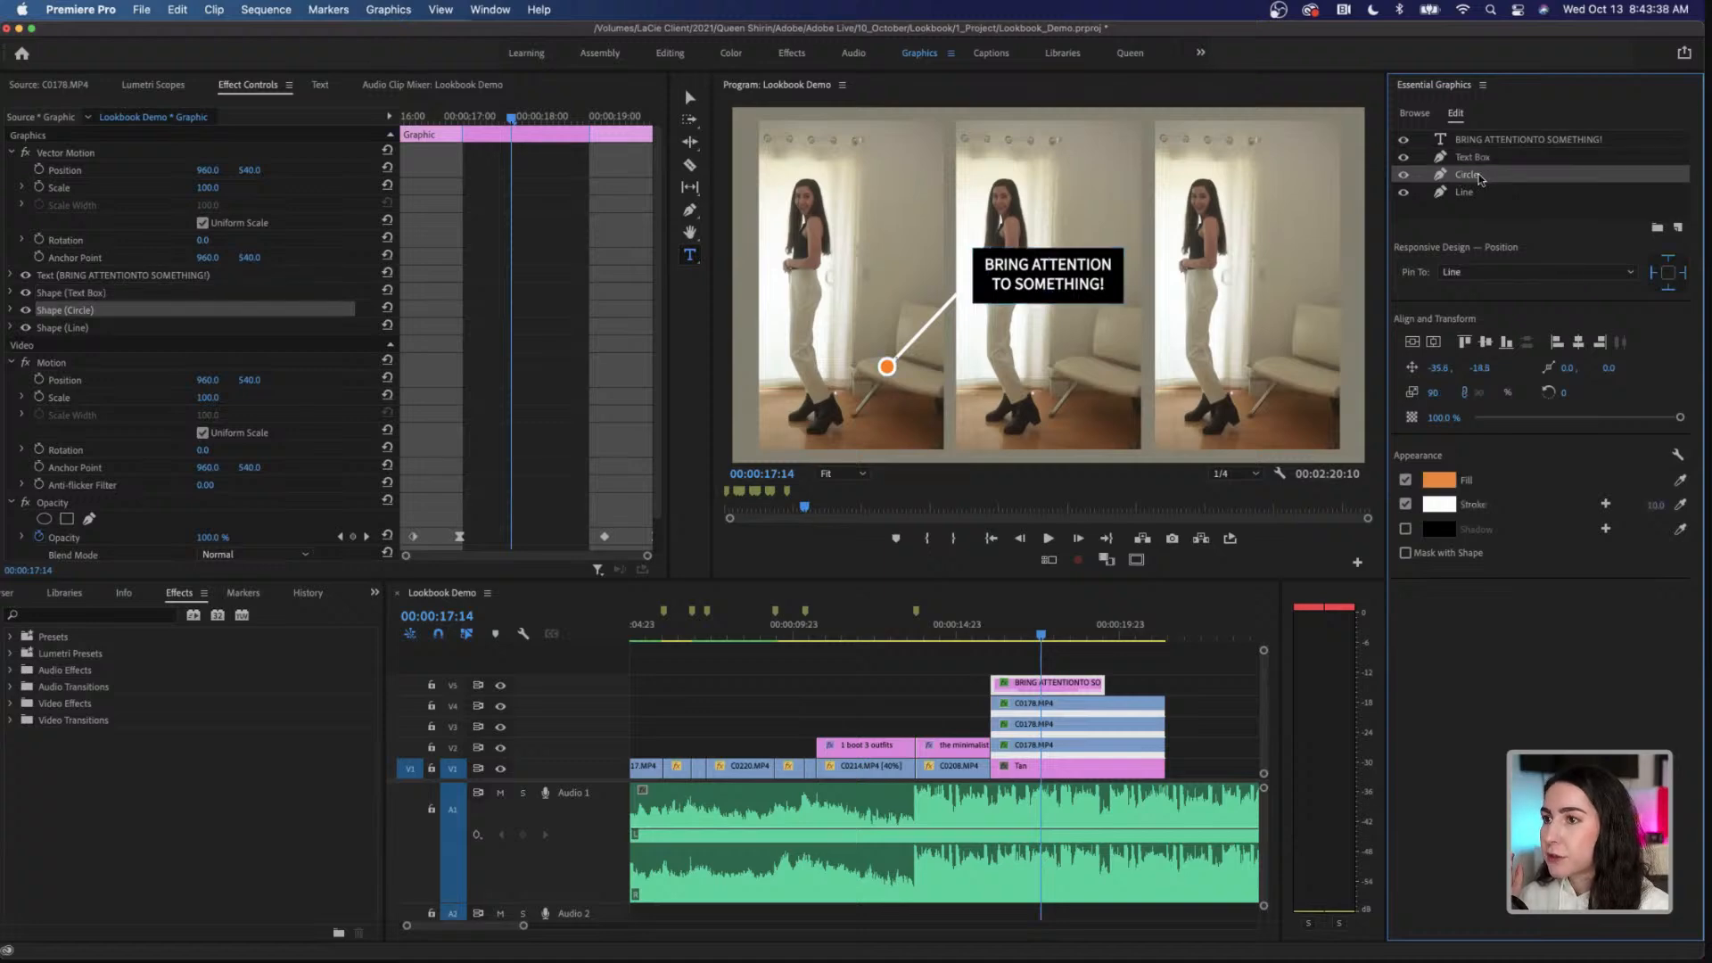
click(1438, 481)
click(905, 449)
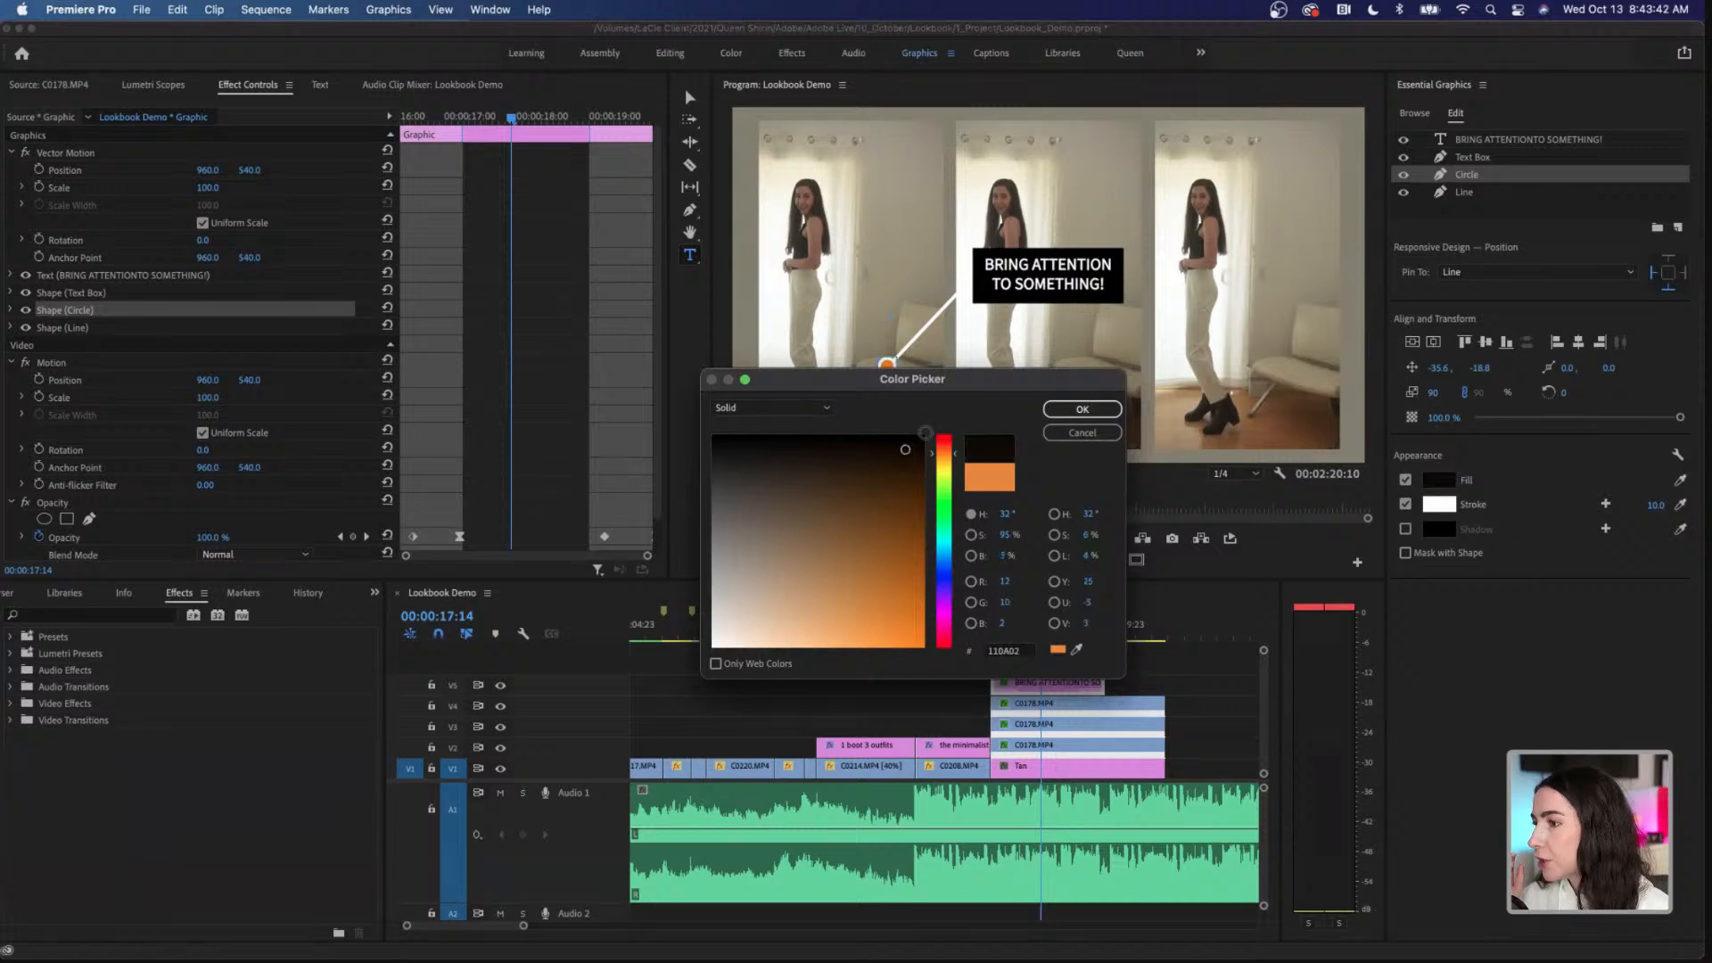
click(1079, 409)
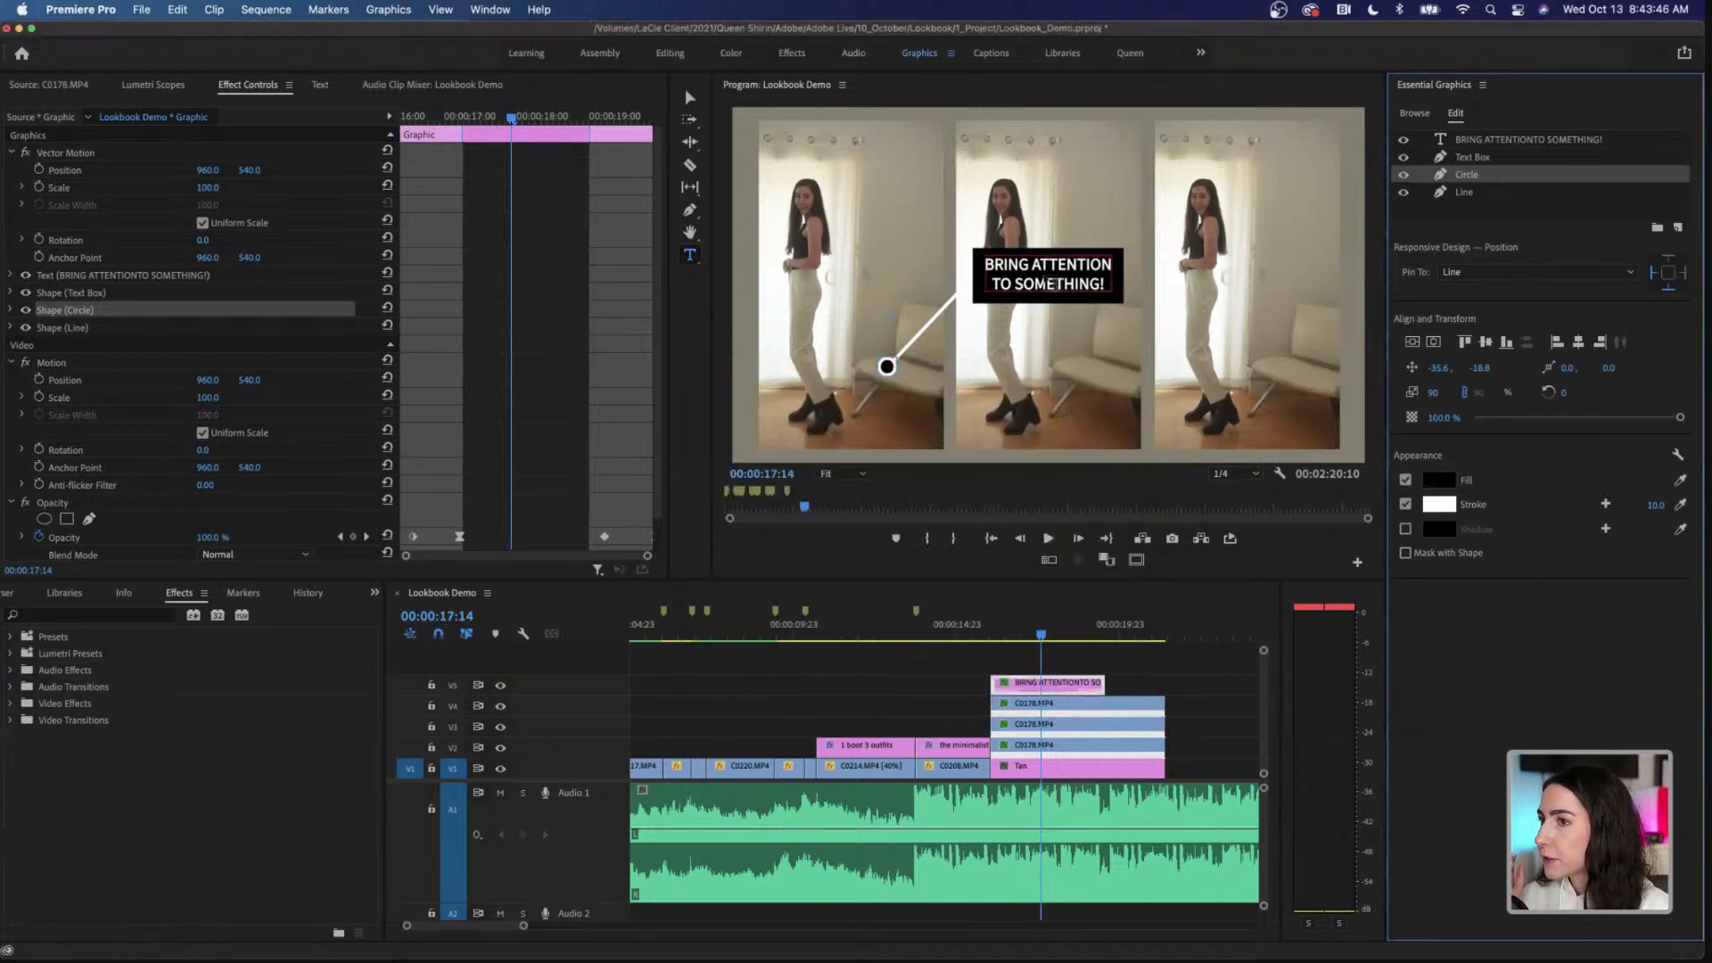
Step: Set the callout text's font to Montserrat Bold
click(1522, 142)
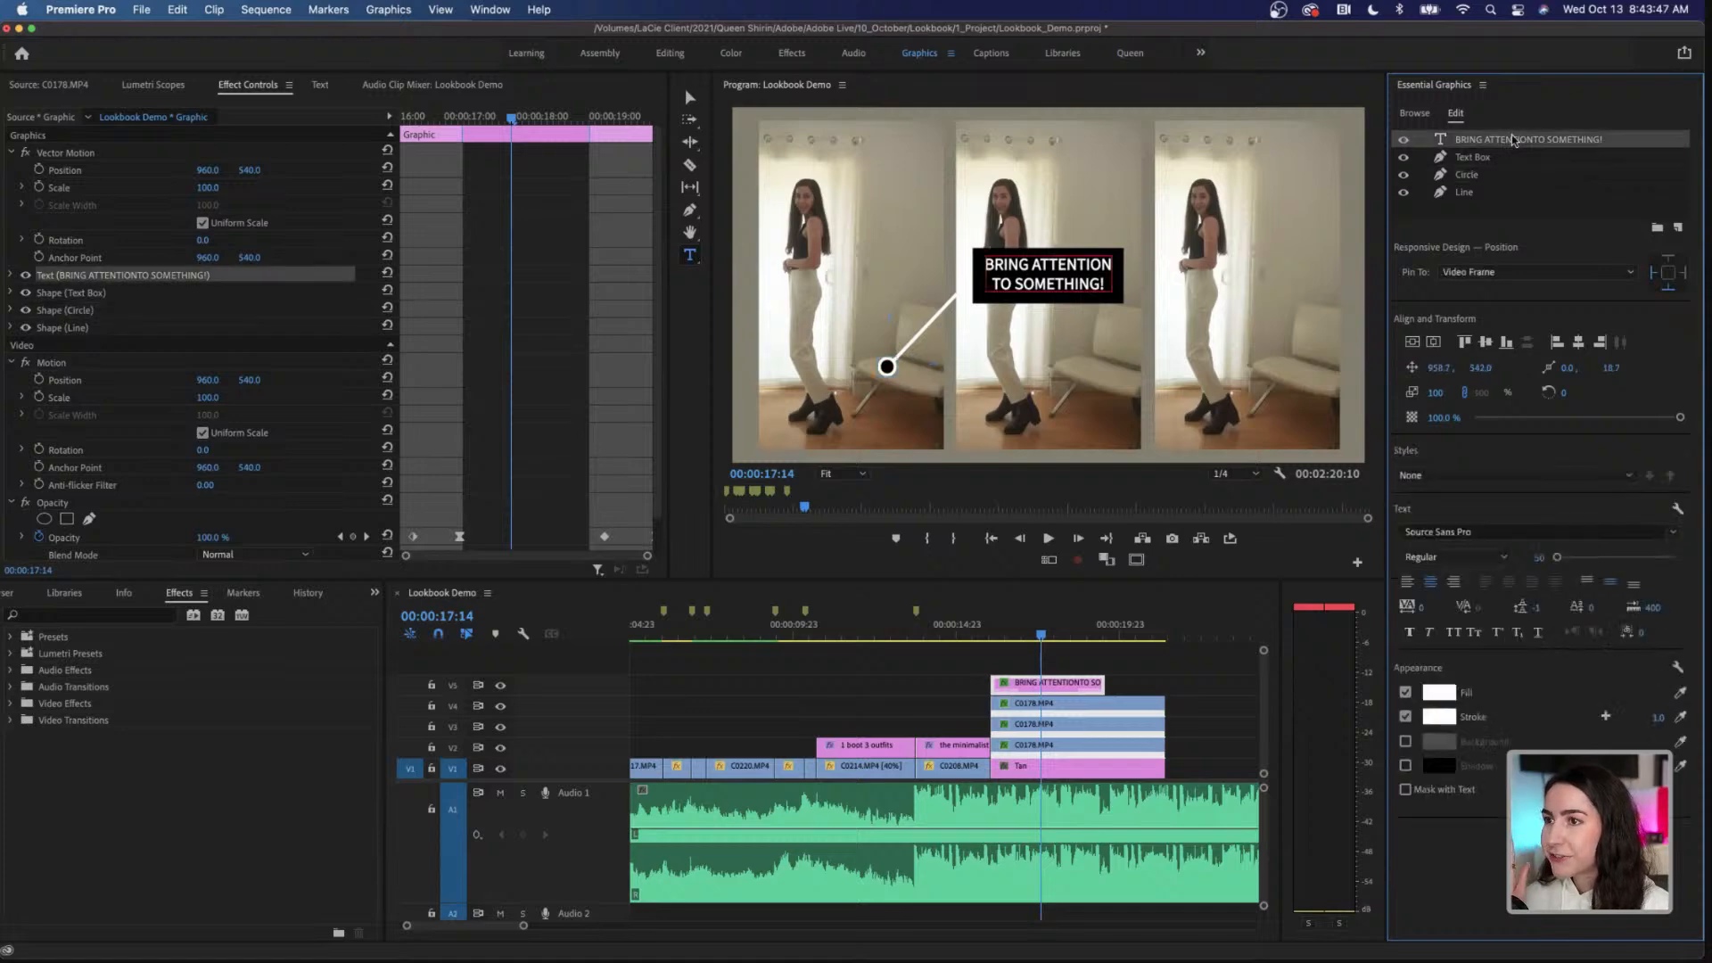
click(1492, 531)
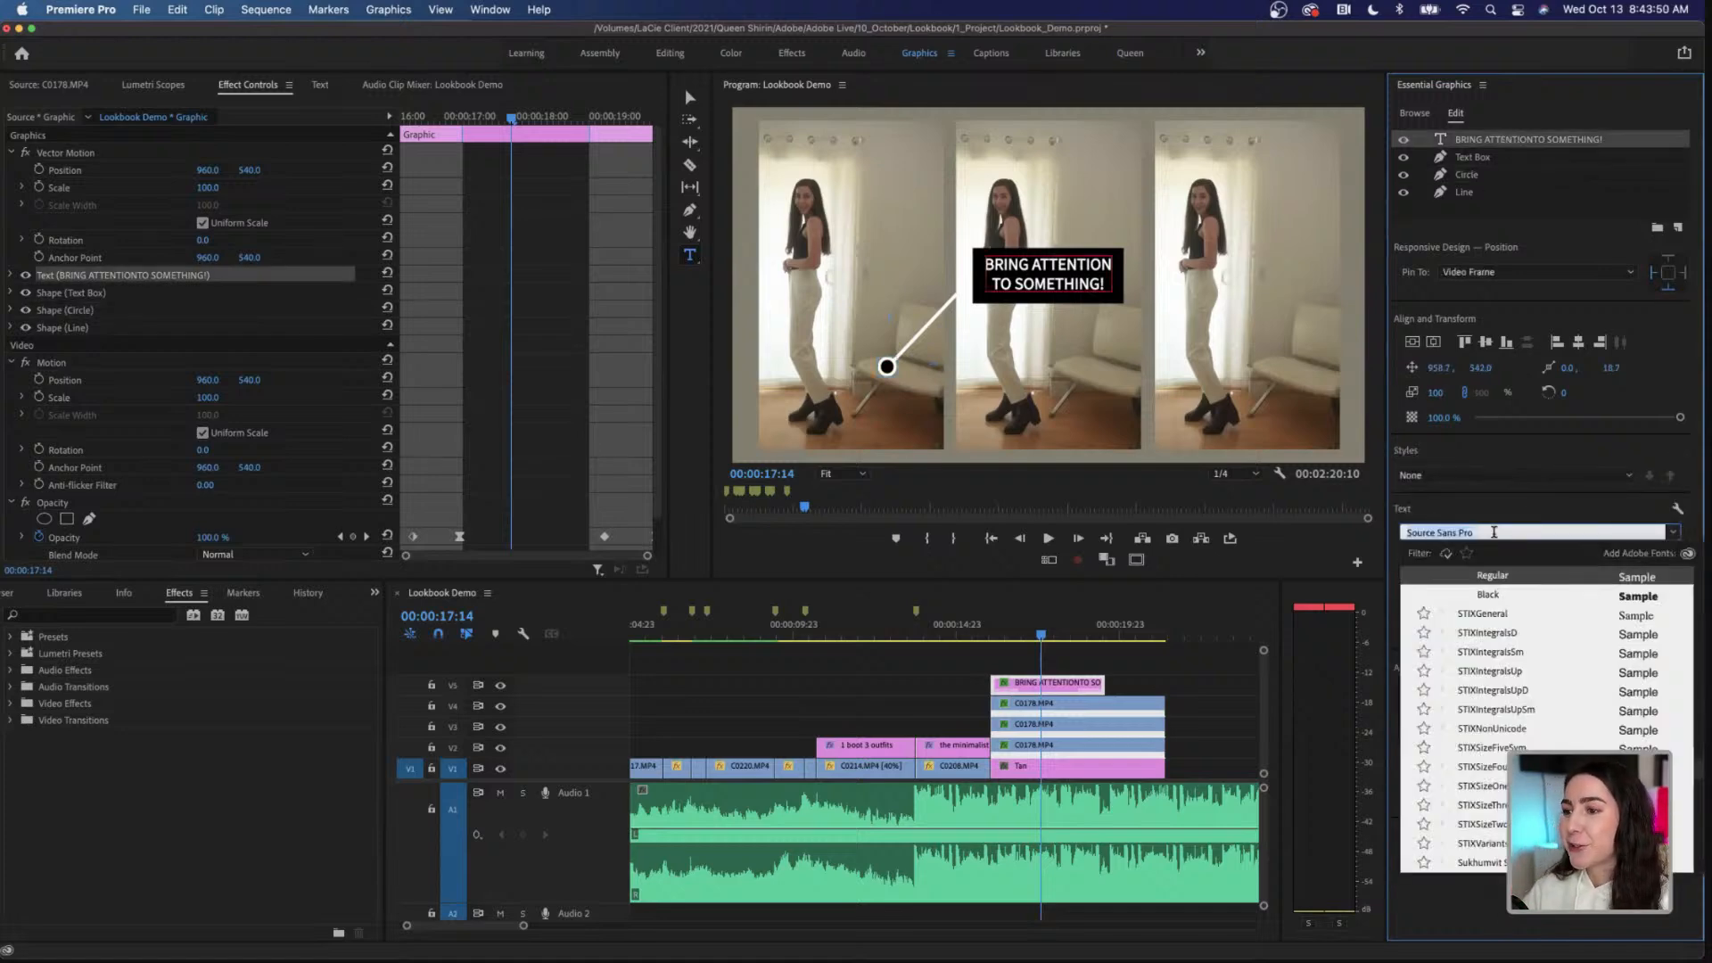
text(montserr)
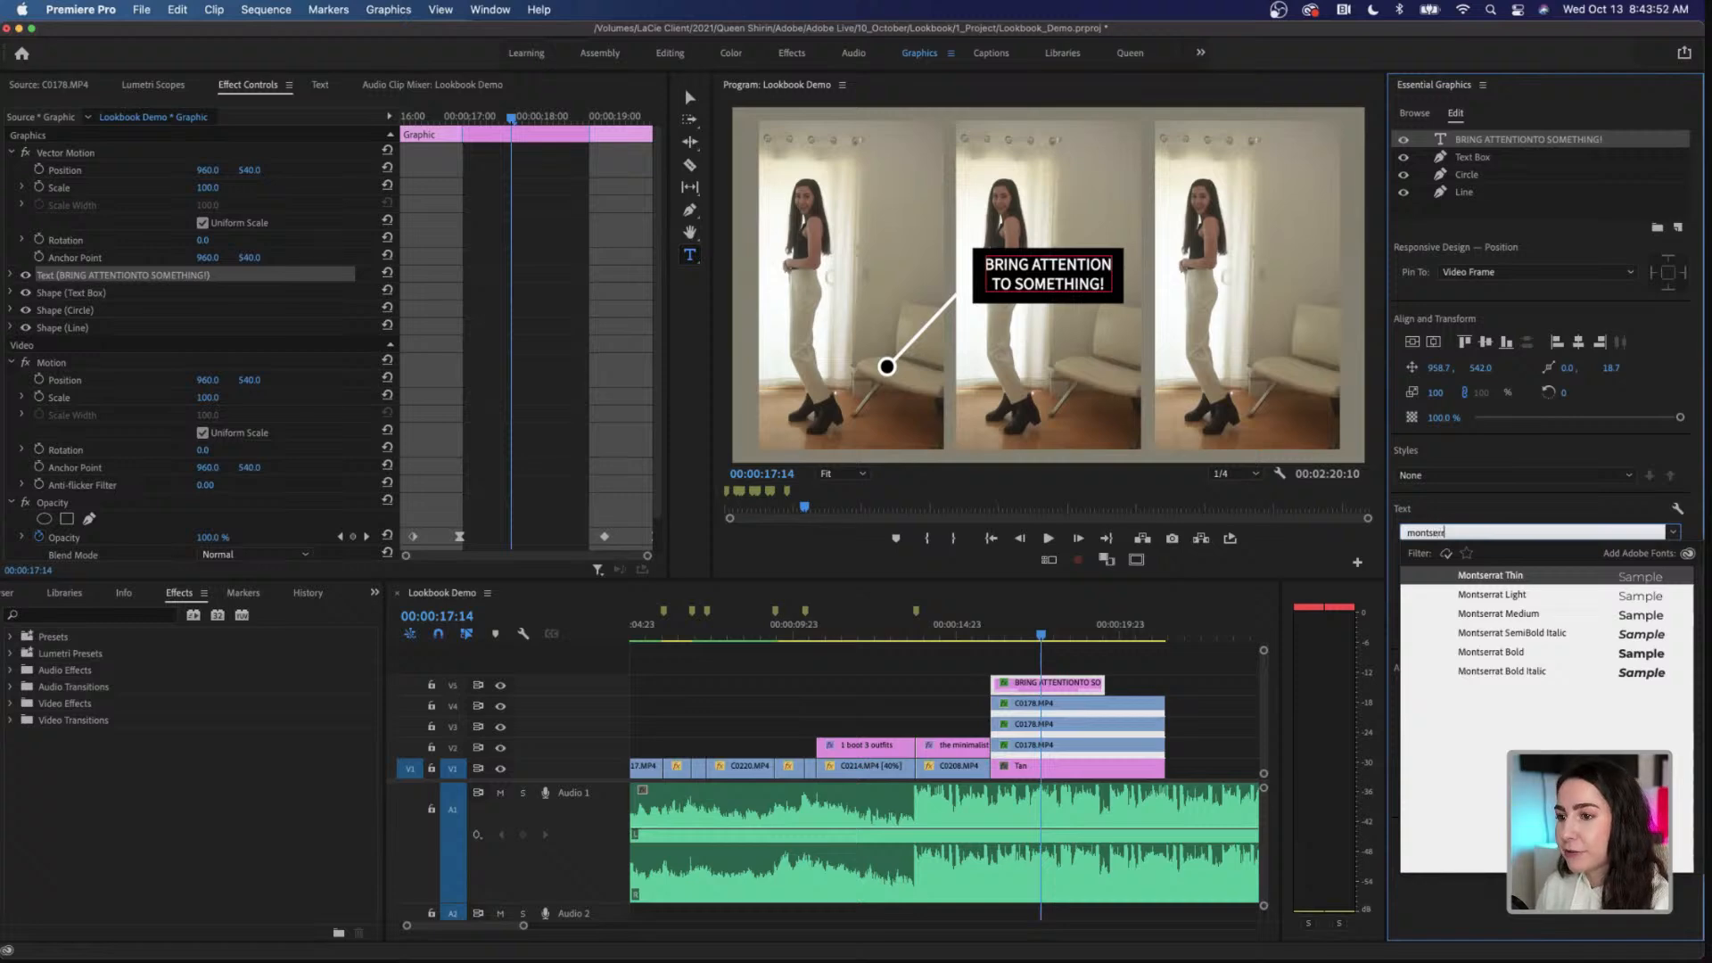
click(1523, 651)
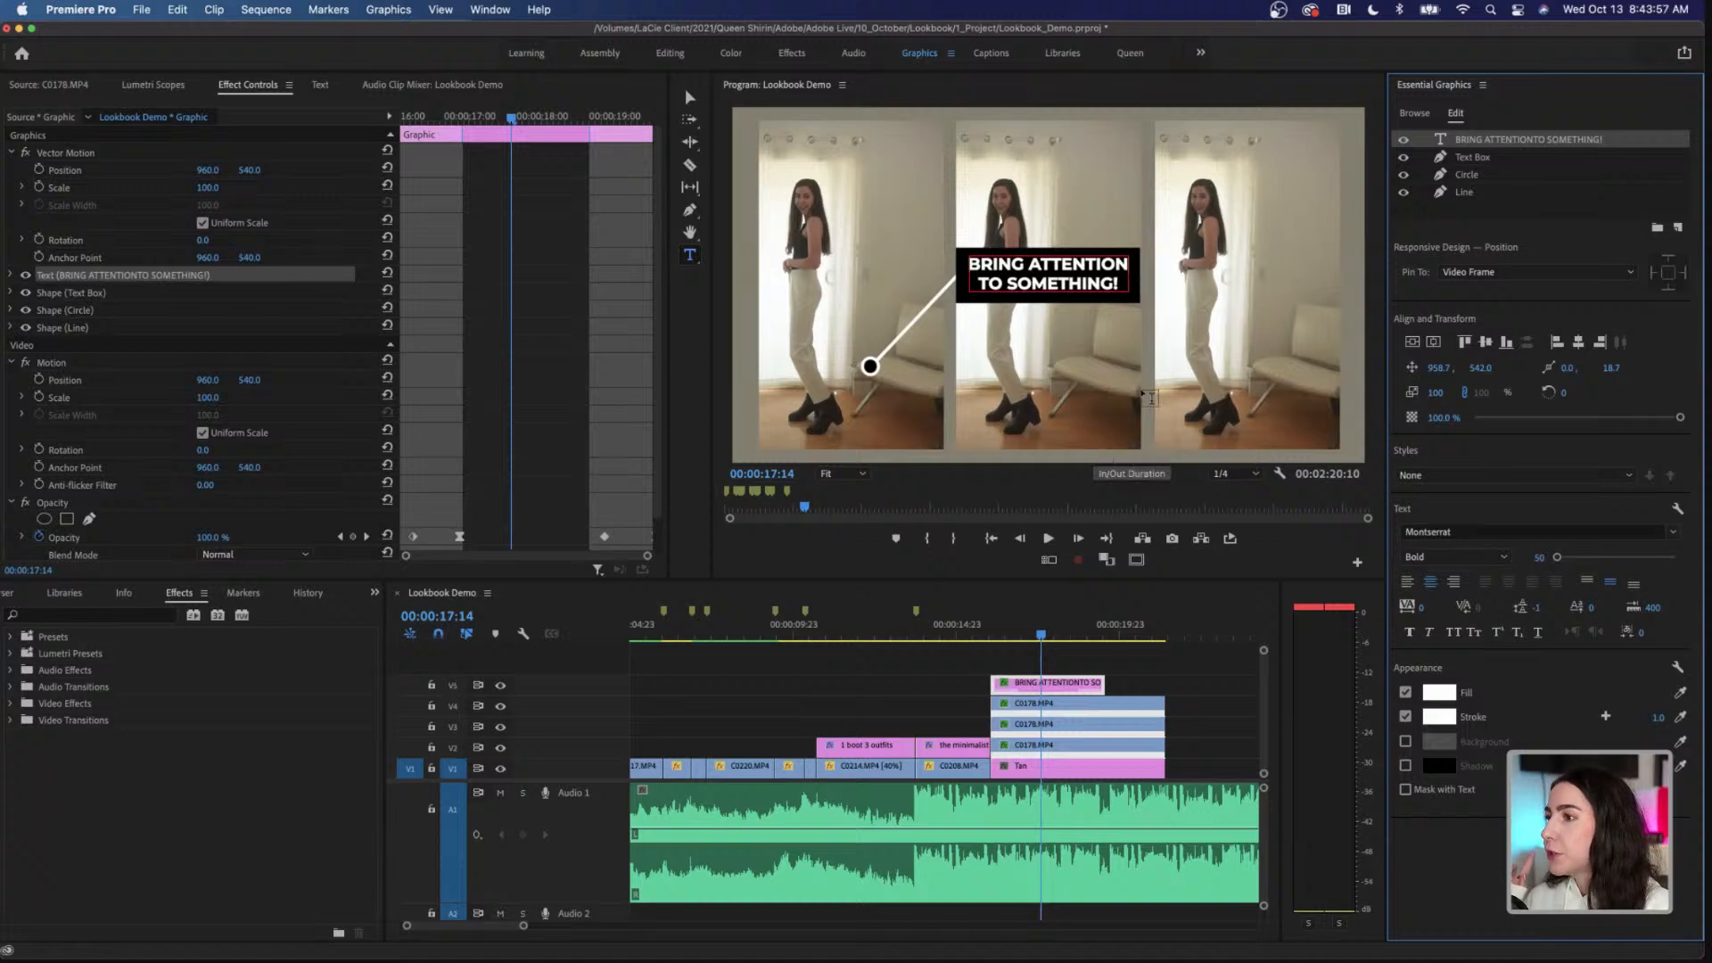
Step: Replace the callout's placeholder text with "express" and format it in All Caps
click(1032, 266)
double_click(1030, 266)
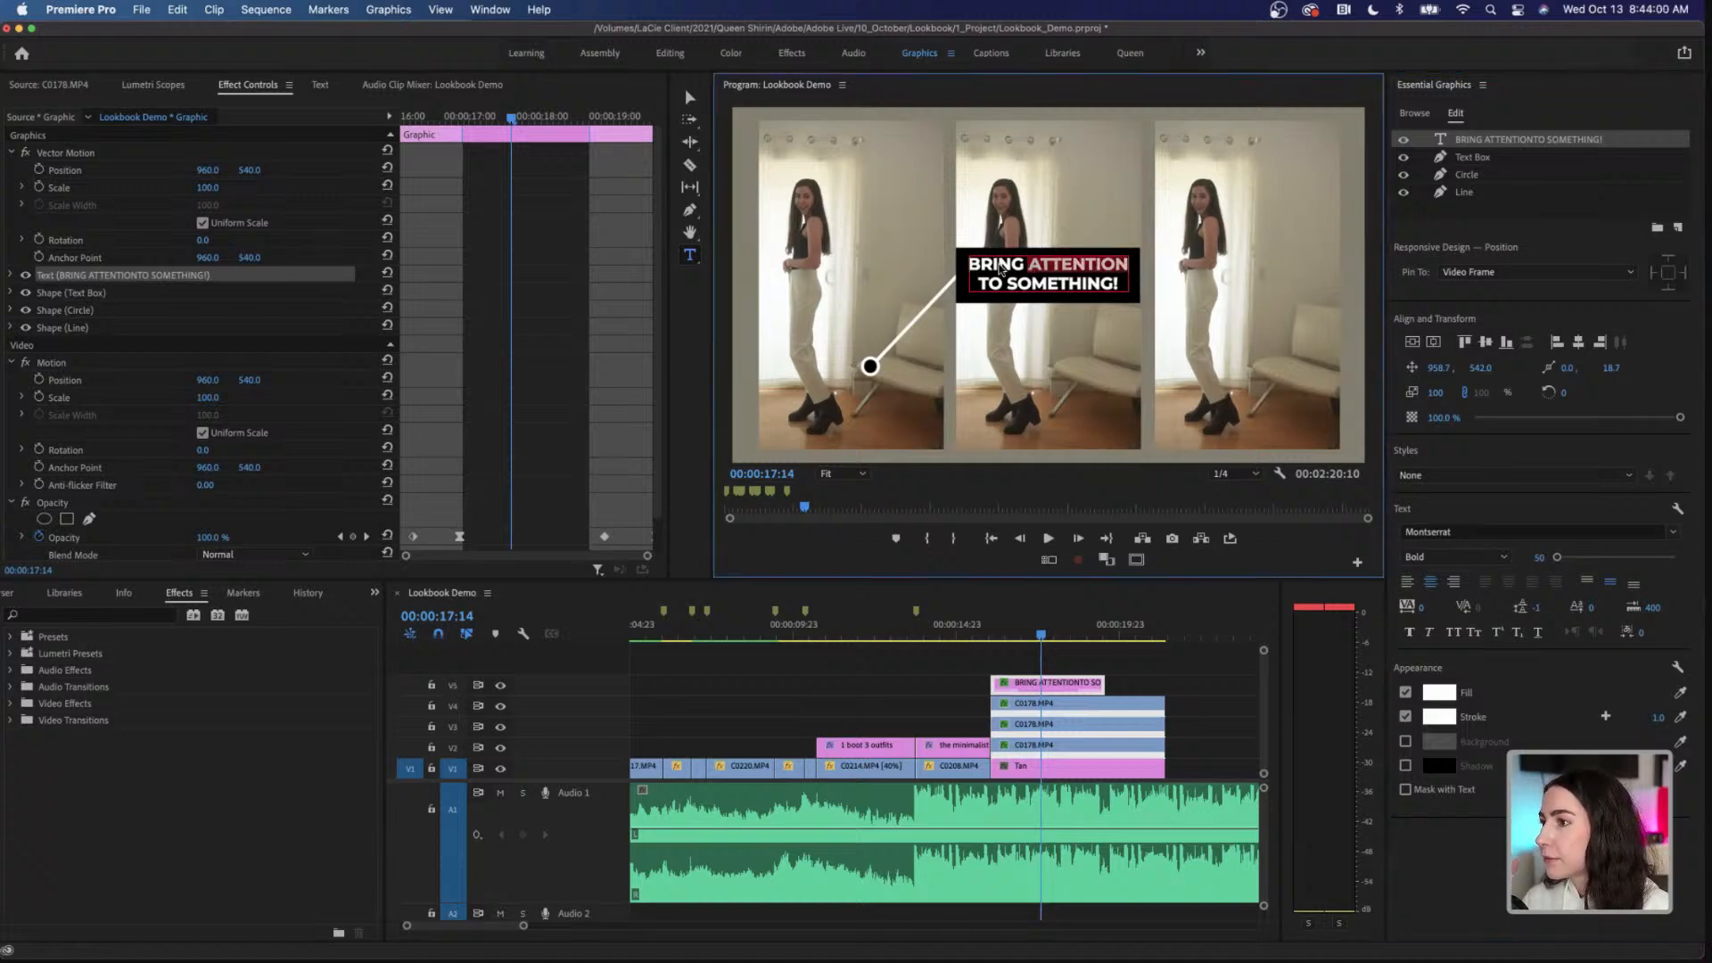
click(972, 265)
drag(971, 265, 1121, 282)
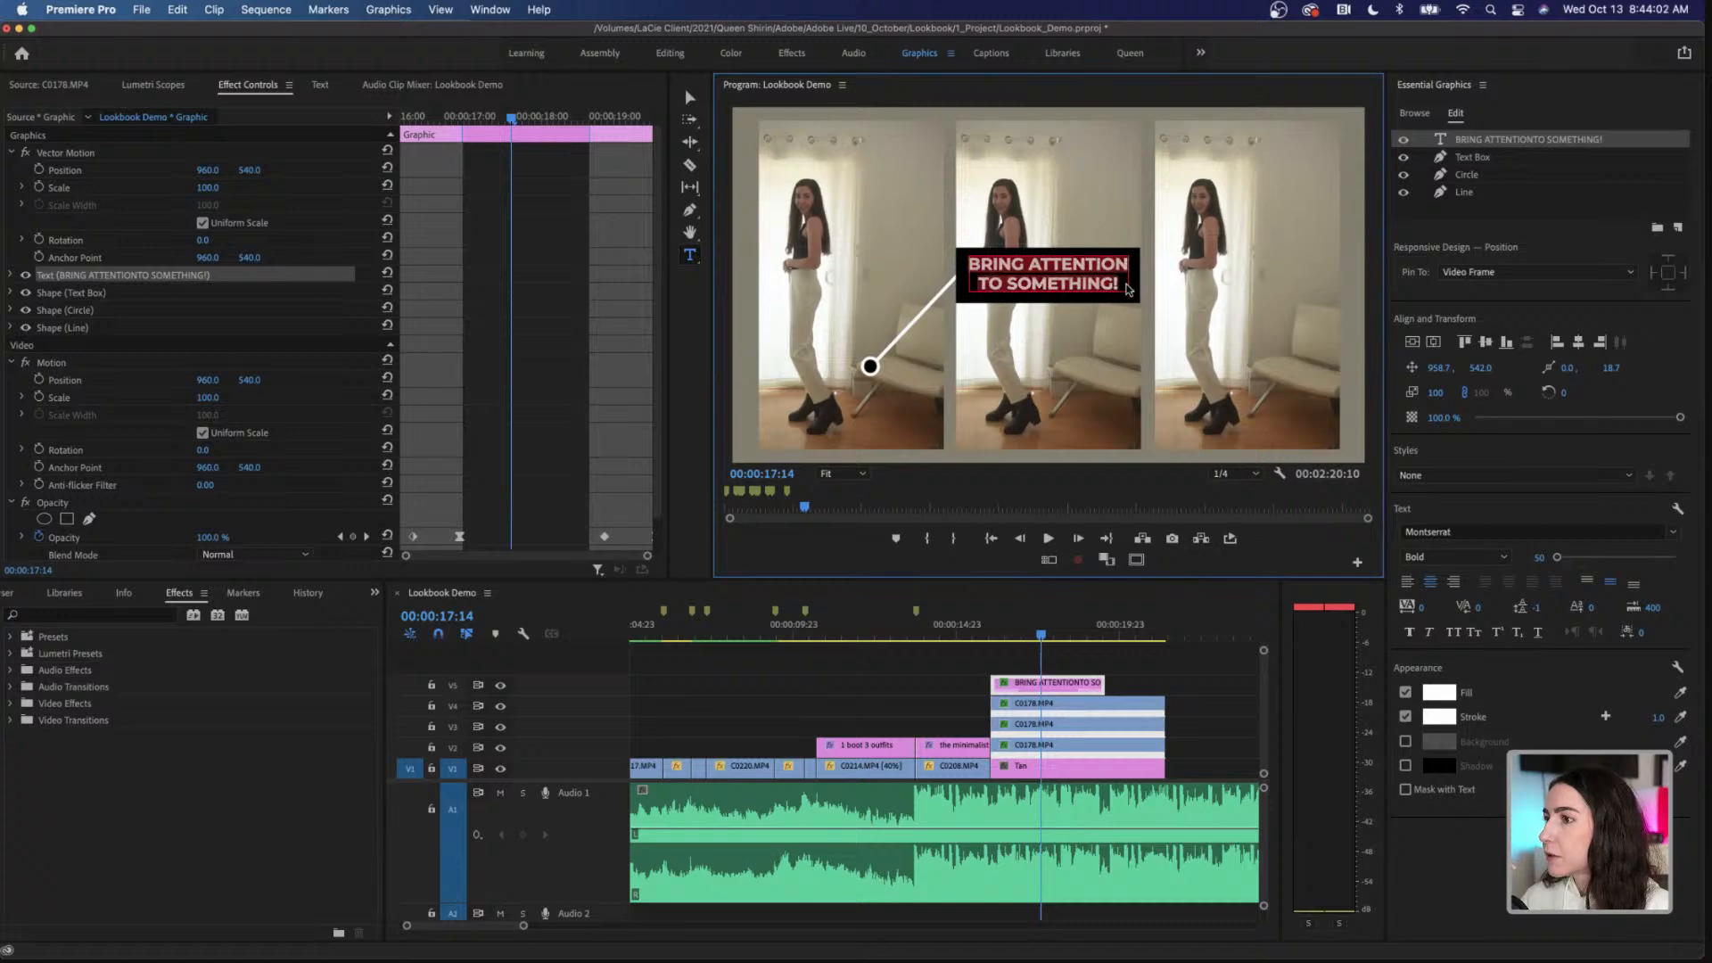
text(expres)
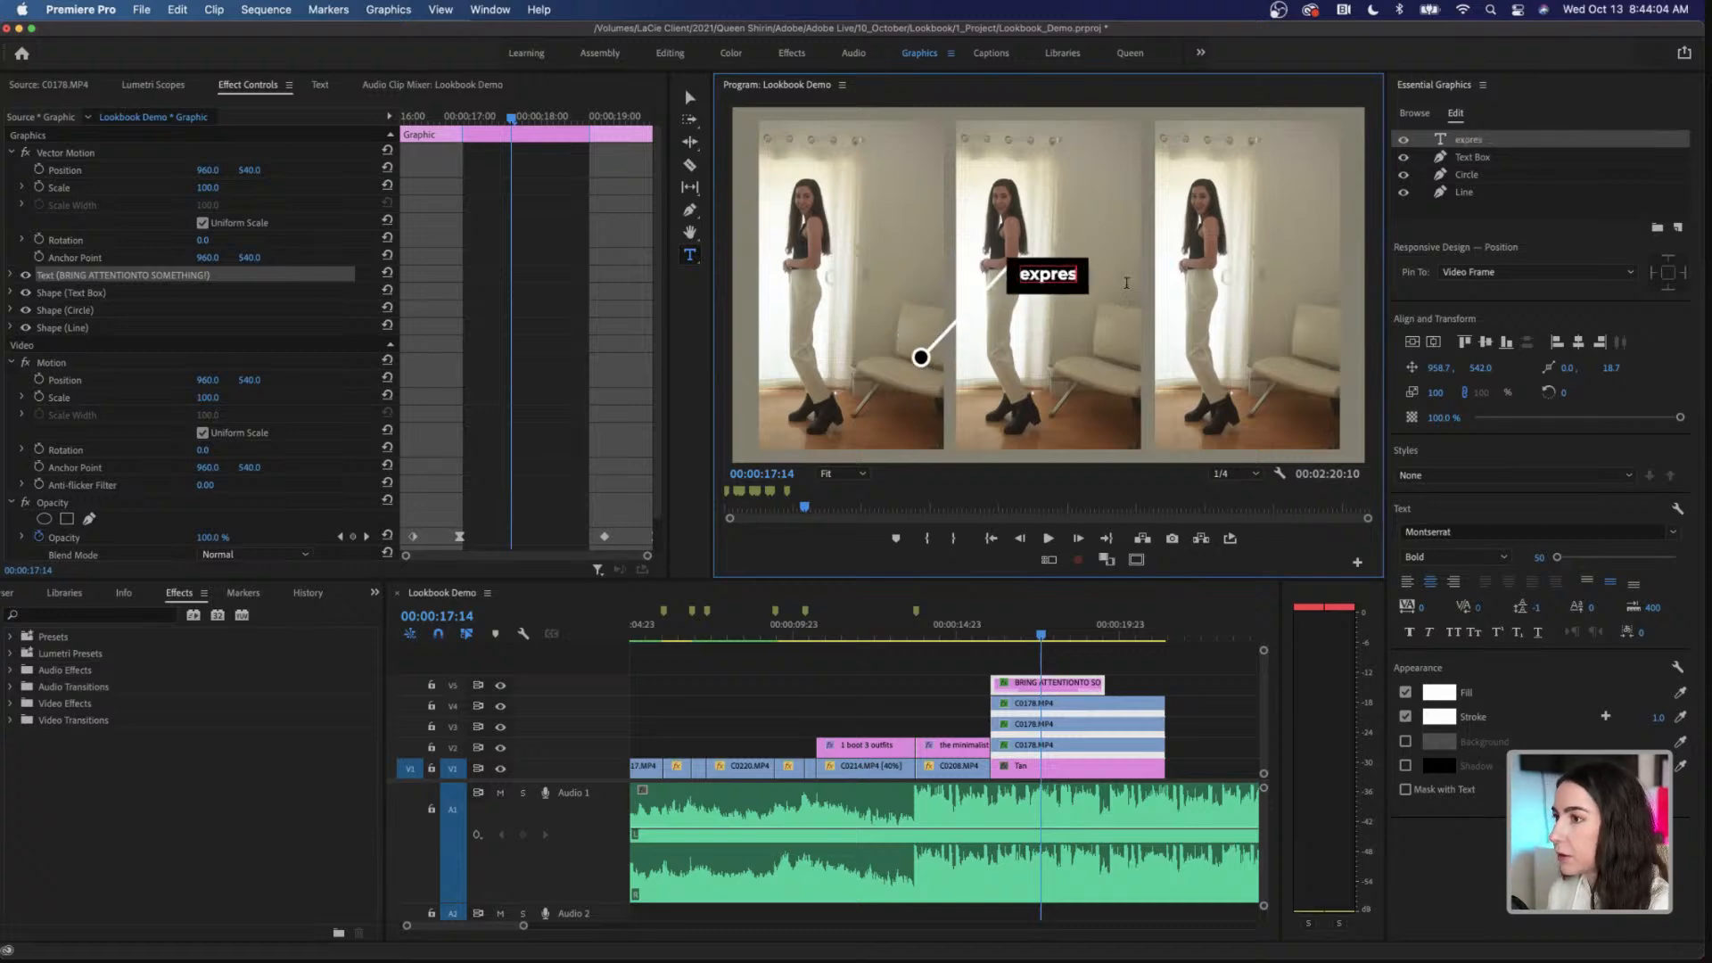
text(s)
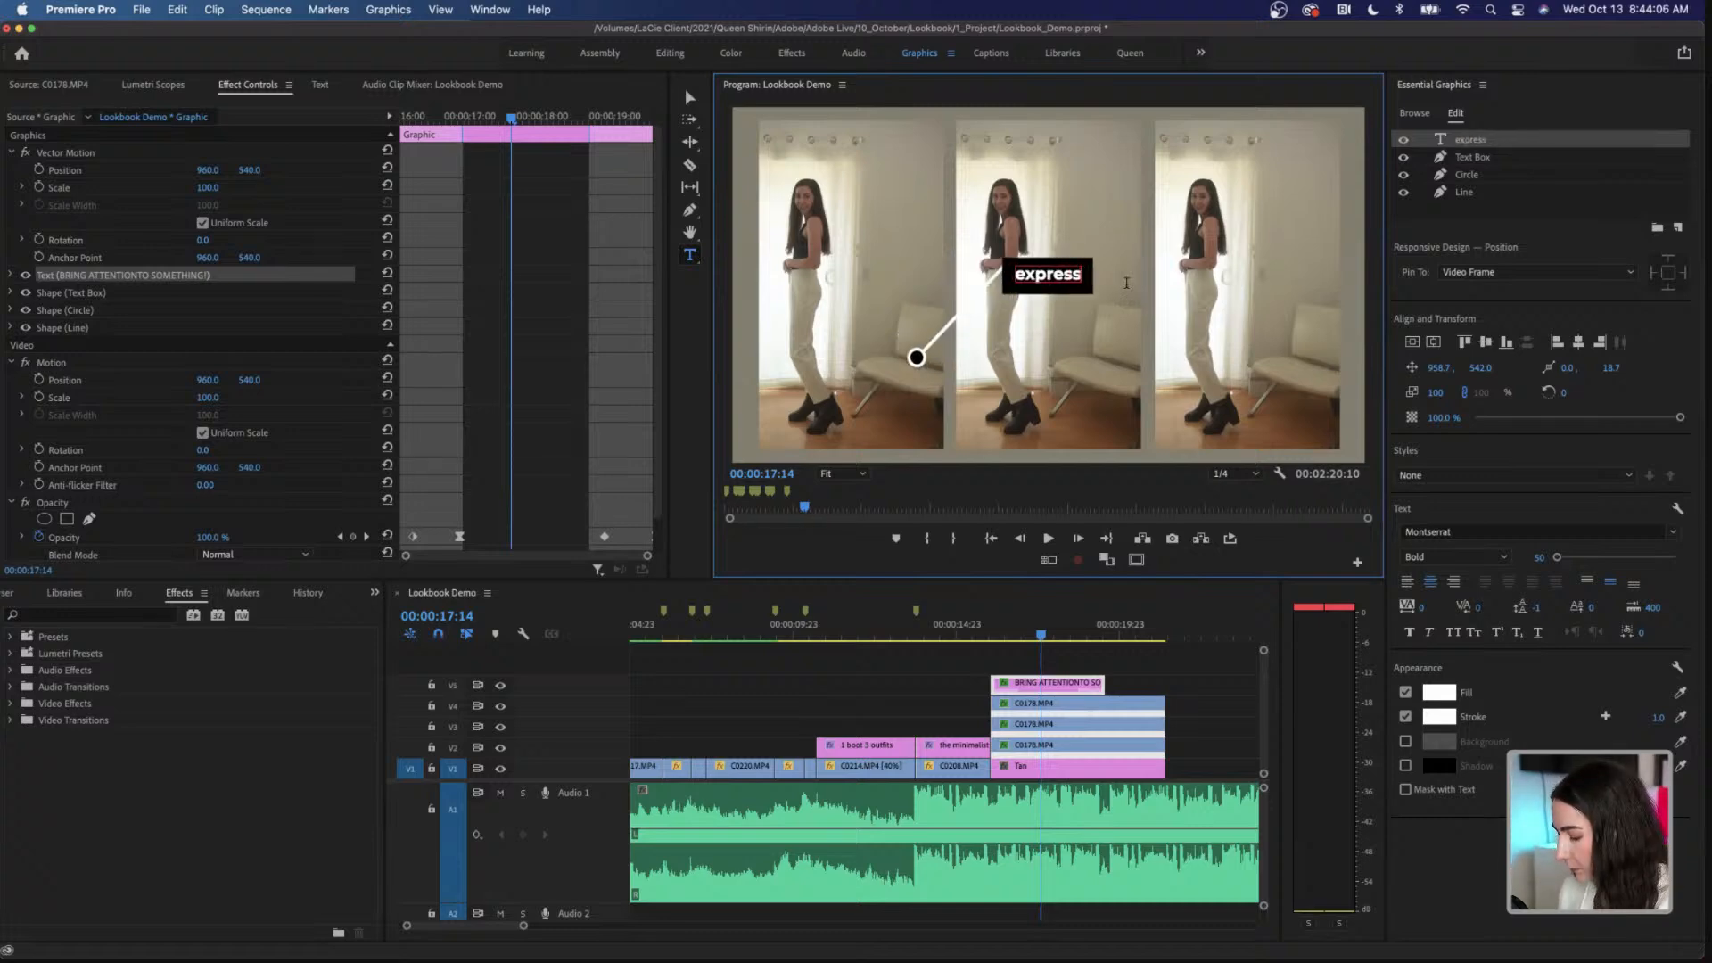
double_click(1067, 272)
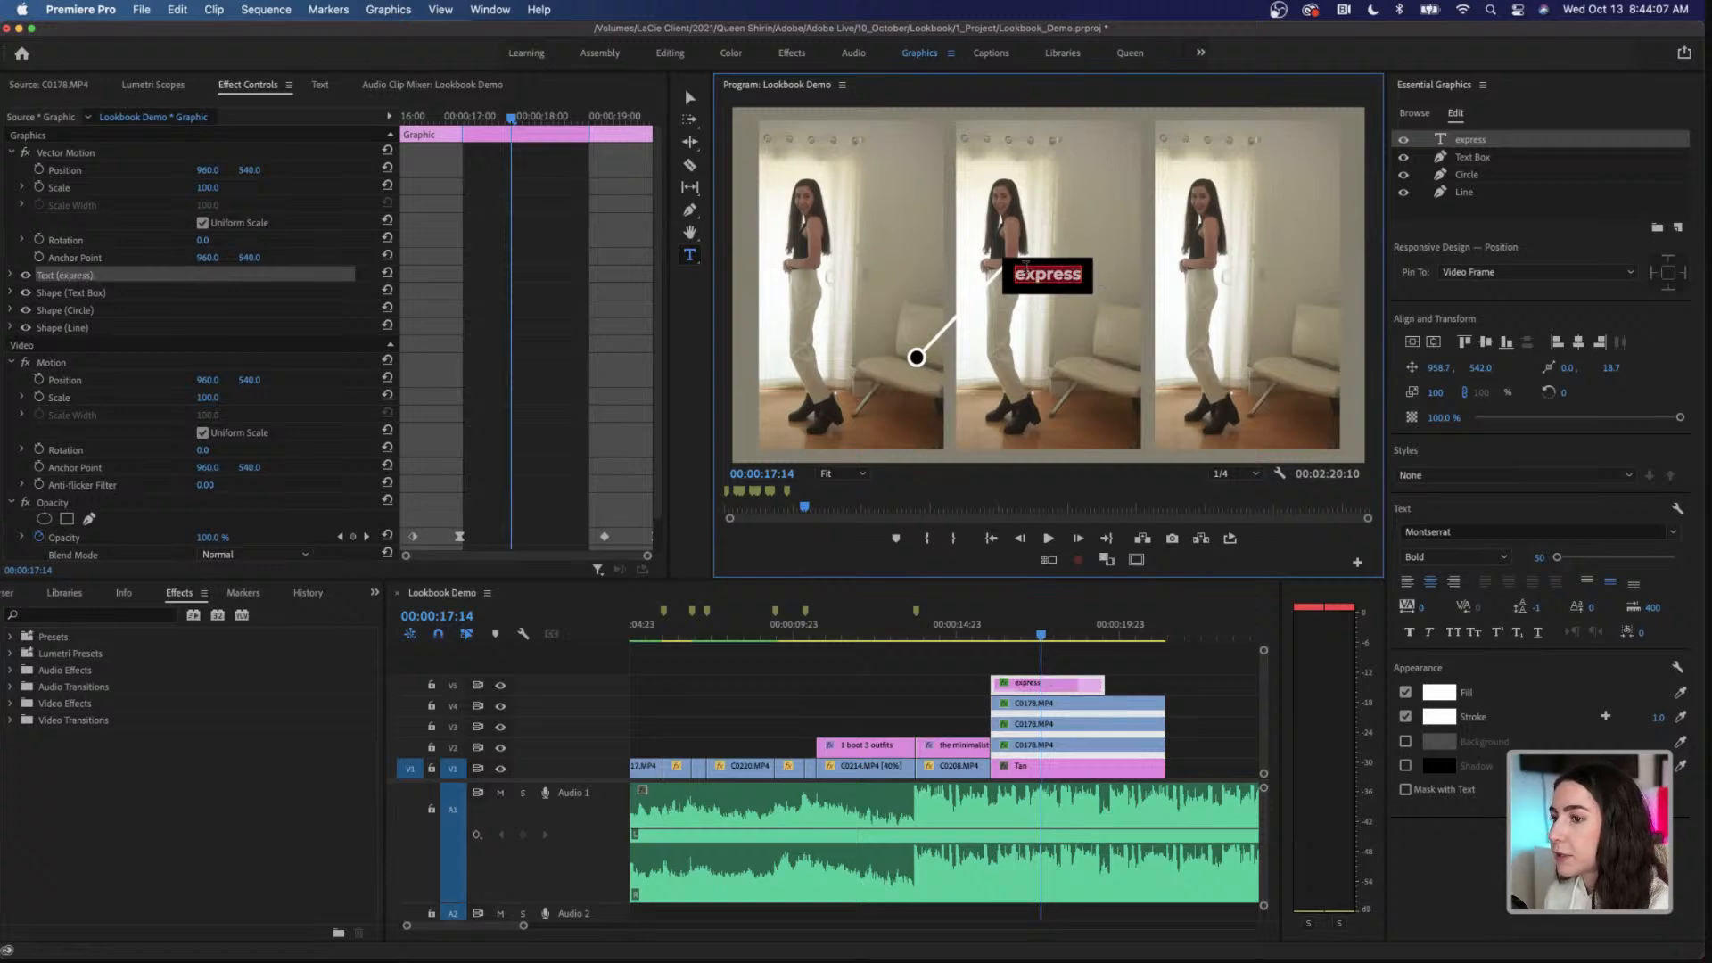
click(1453, 633)
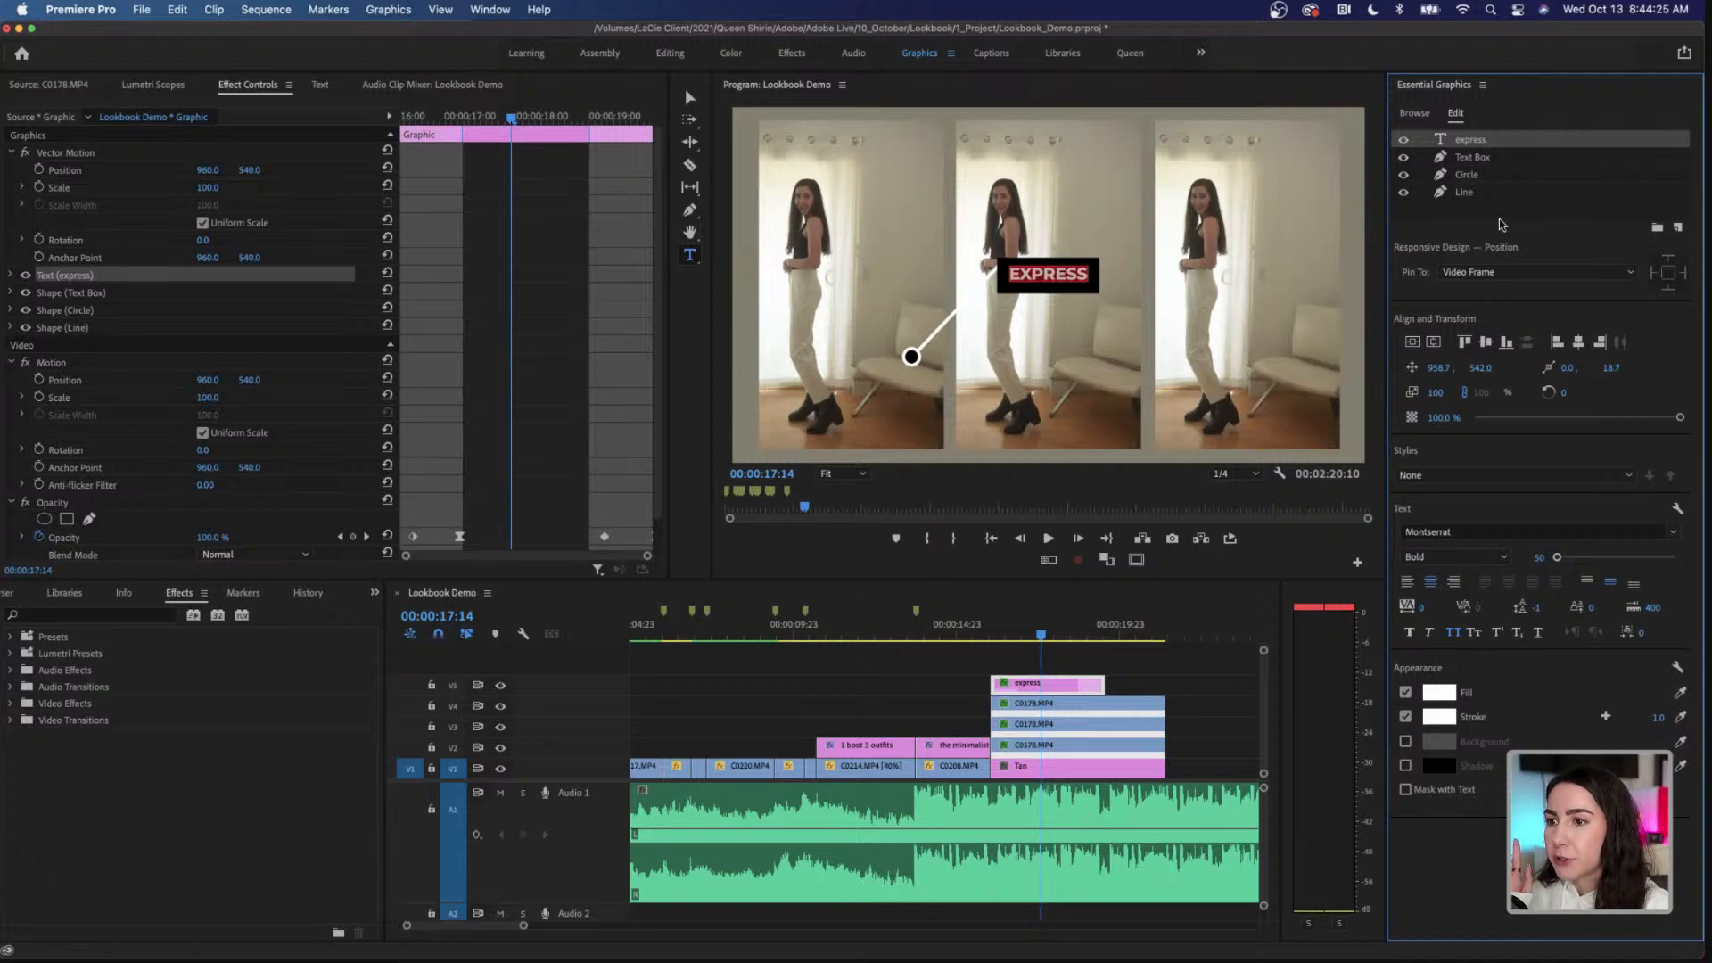
Step: Scale the whole callout graphic, not just its text layer, to 53% and position it at 1041, 342 beside the middle figure
mouse_move(1436, 393)
mouse_down()
mouse_move(1351, 393)
mouse_move(1464, 393)
mouse_move(1351, 393)
mouse_move(1423, 394)
mouse_up()
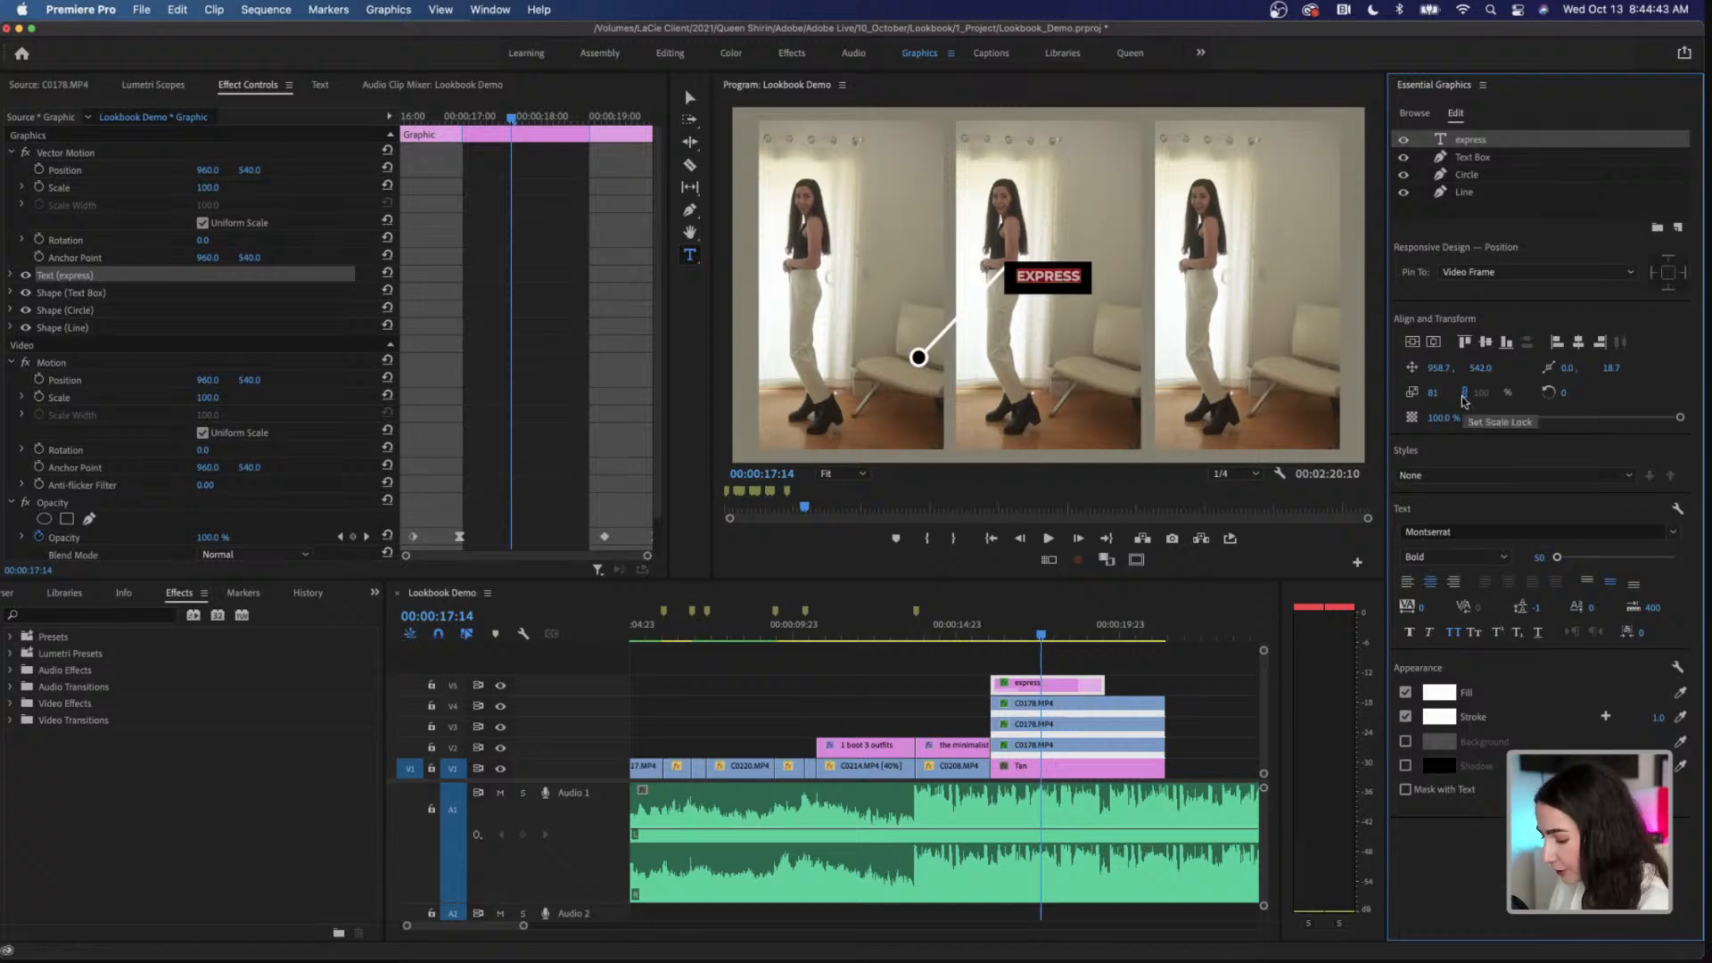
key(super+z)
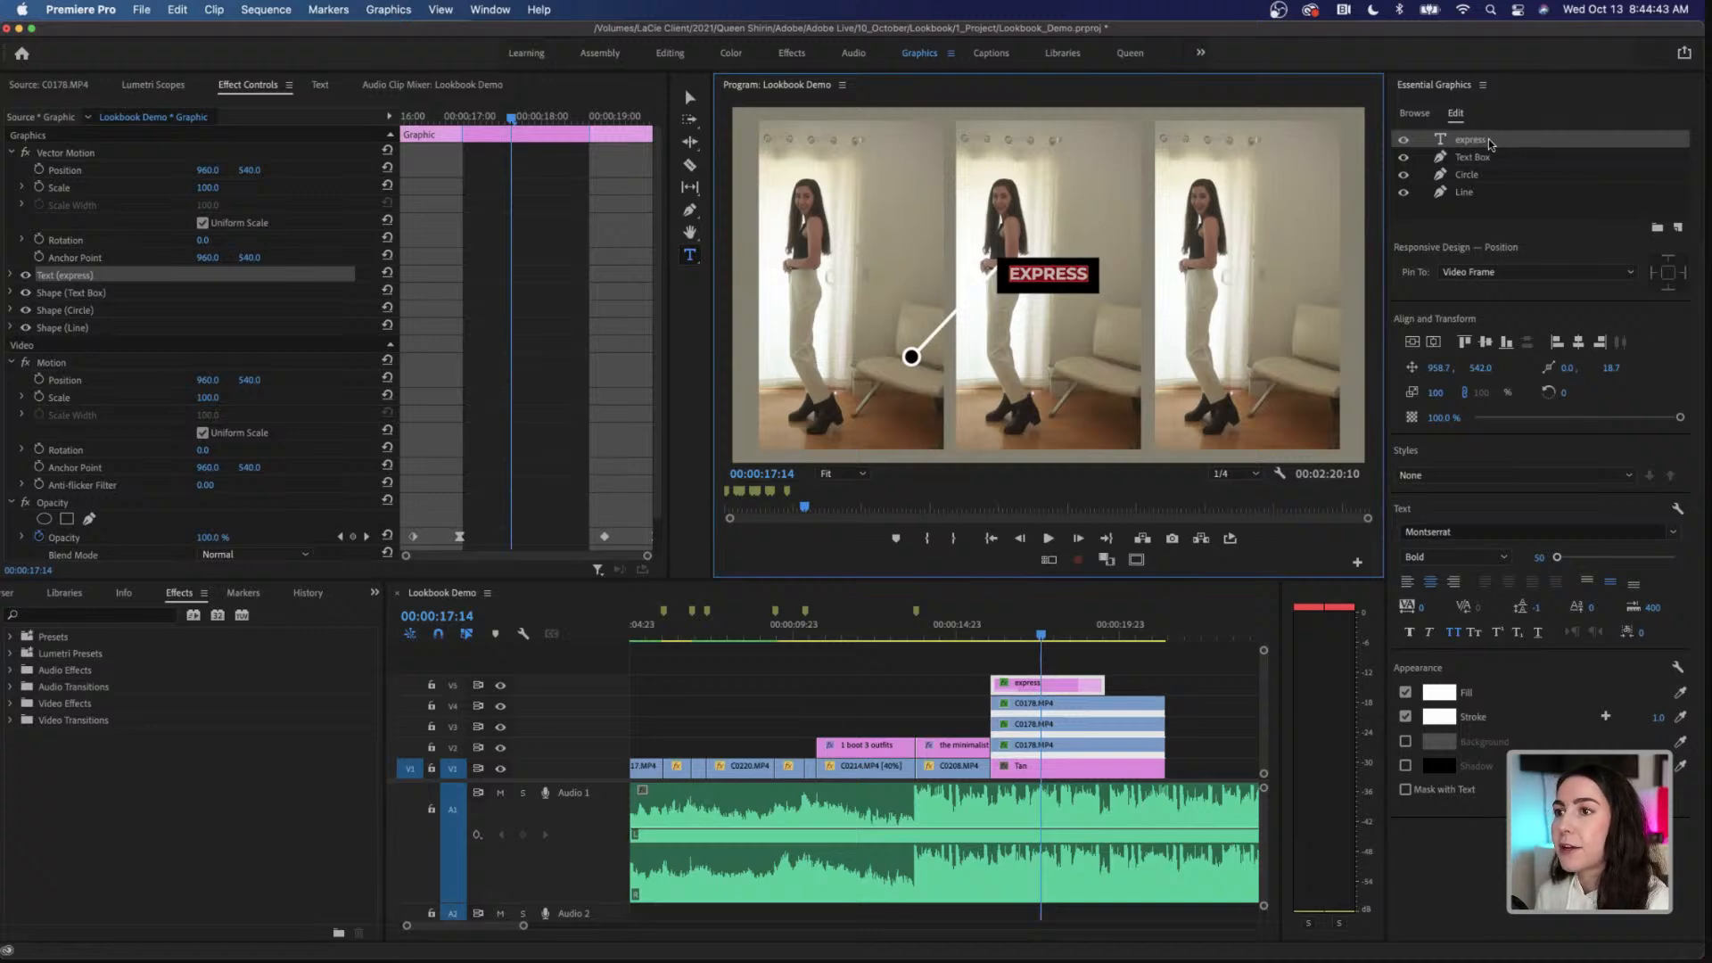
click(1491, 220)
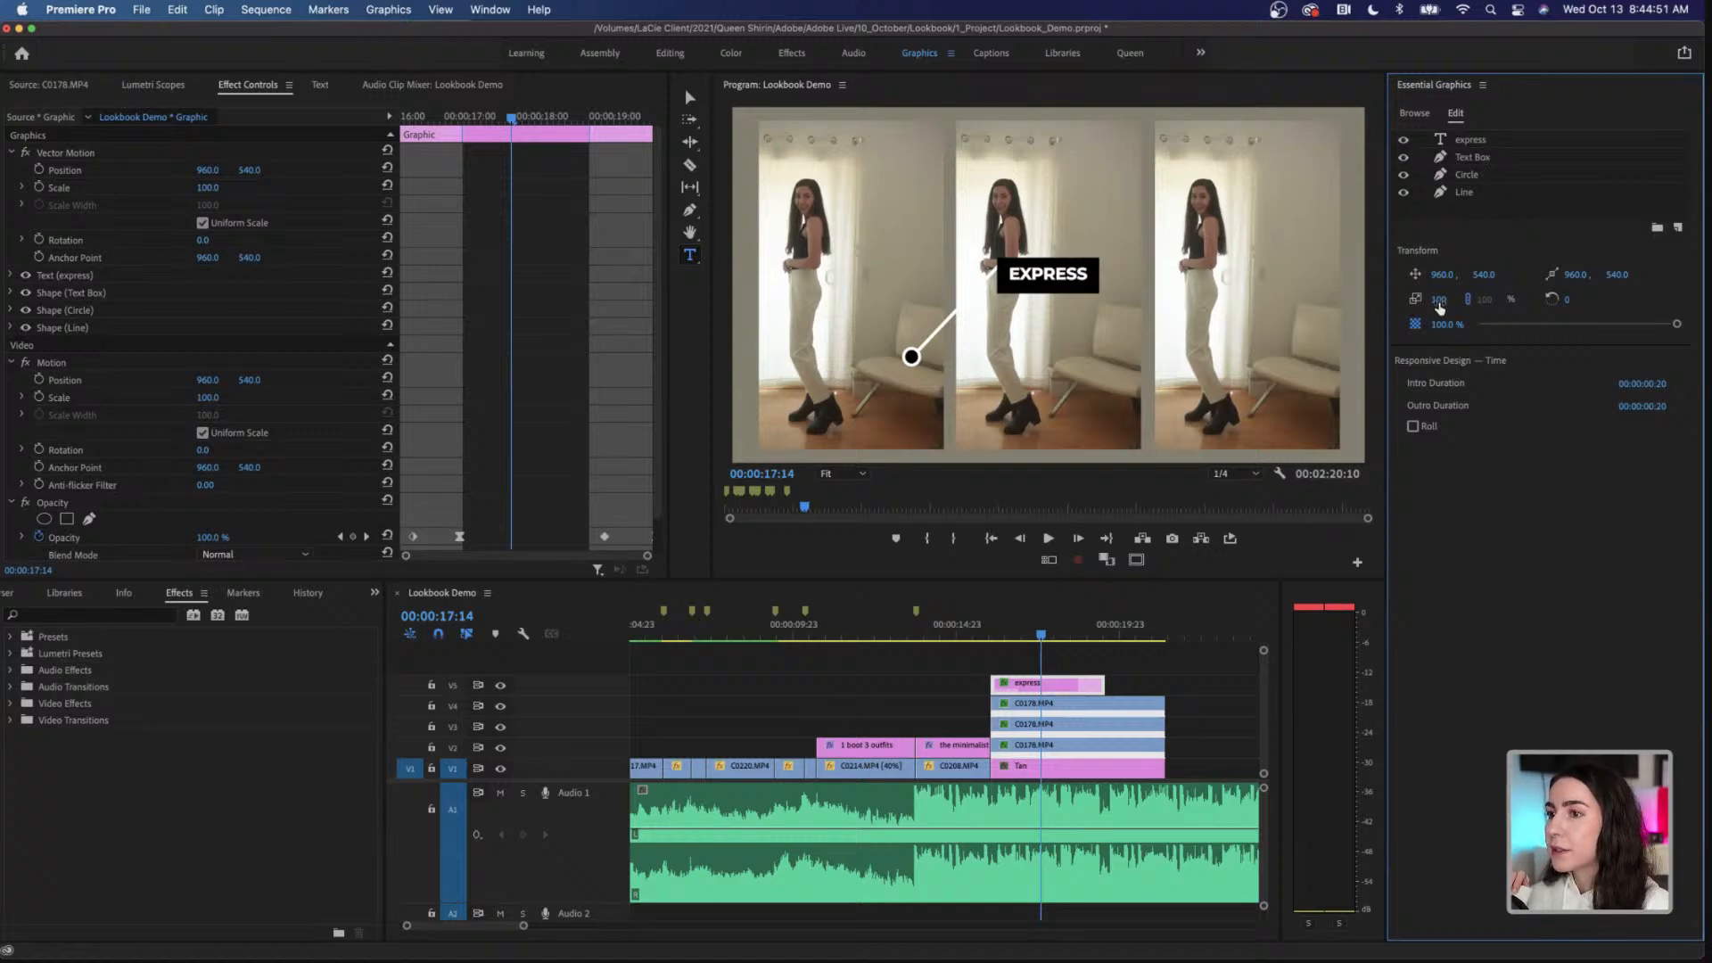
drag(1438, 299, 1396, 300)
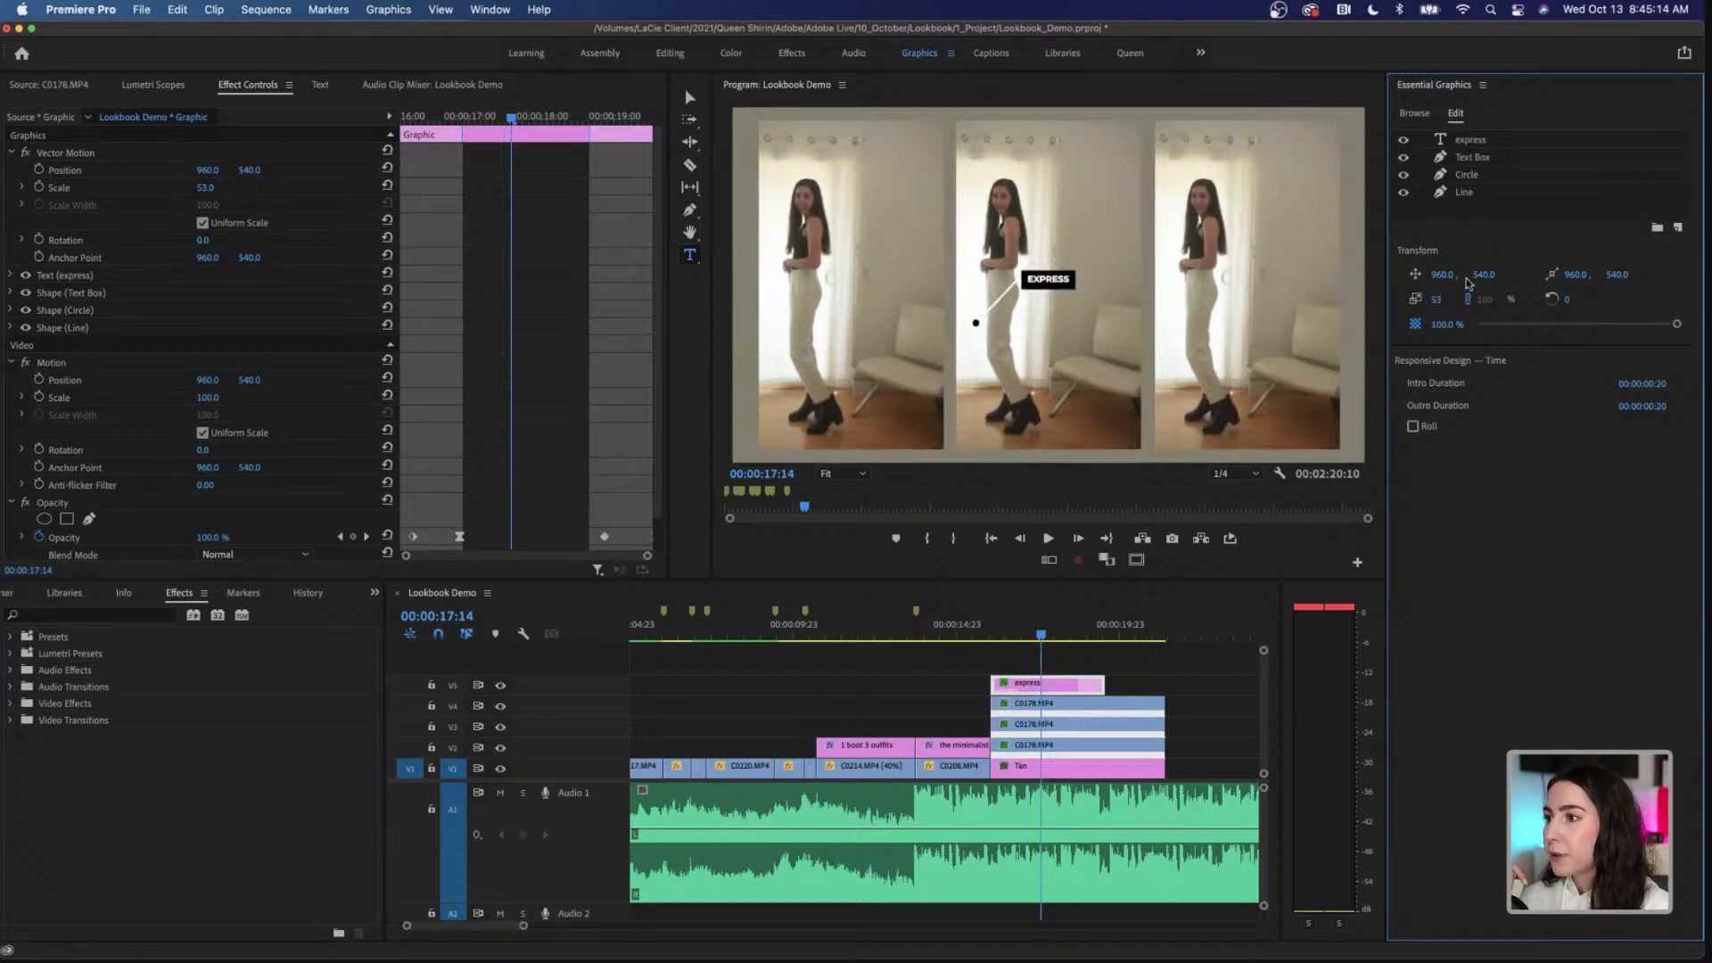
mouse_move(1484, 274)
mouse_down()
mouse_move(1398, 274)
mouse_move(1467, 274)
mouse_move(1441, 281)
mouse_move(1478, 292)
mouse_move(1467, 276)
mouse_up()
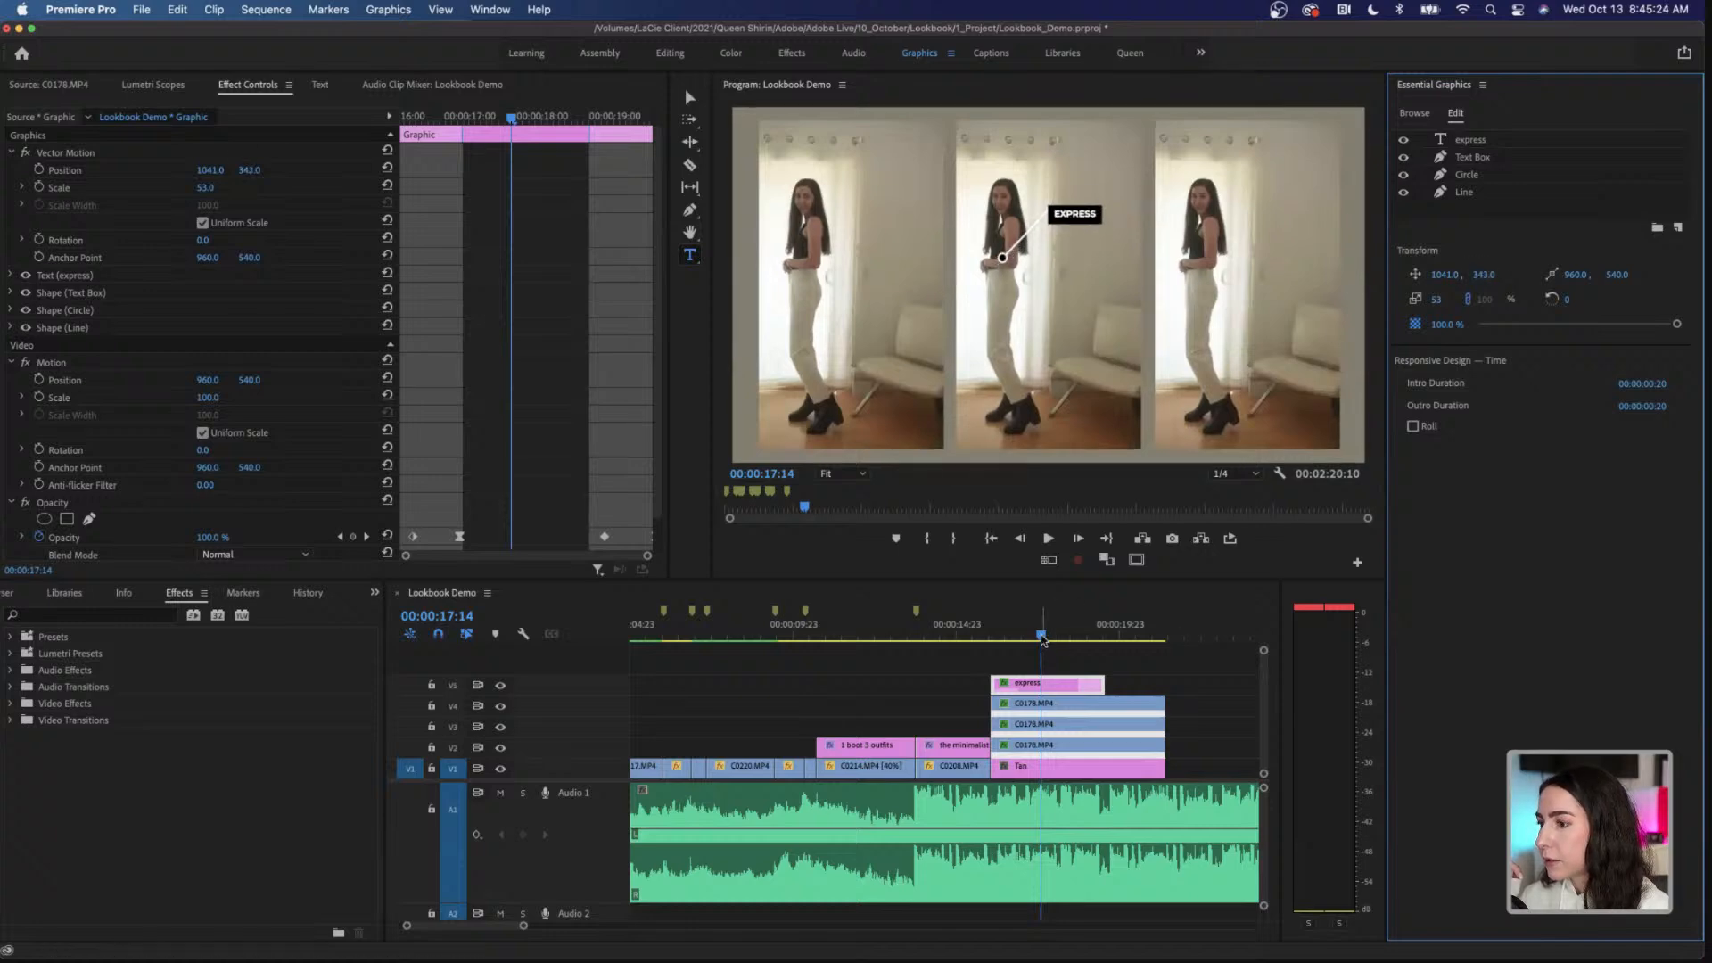
Step: Trim the end of the express callout on V5 to 00:00:16:18, where the model begins turning
mouse_move(1041, 636)
mouse_down()
mouse_move(995, 643)
mouse_move(1023, 644)
mouse_up()
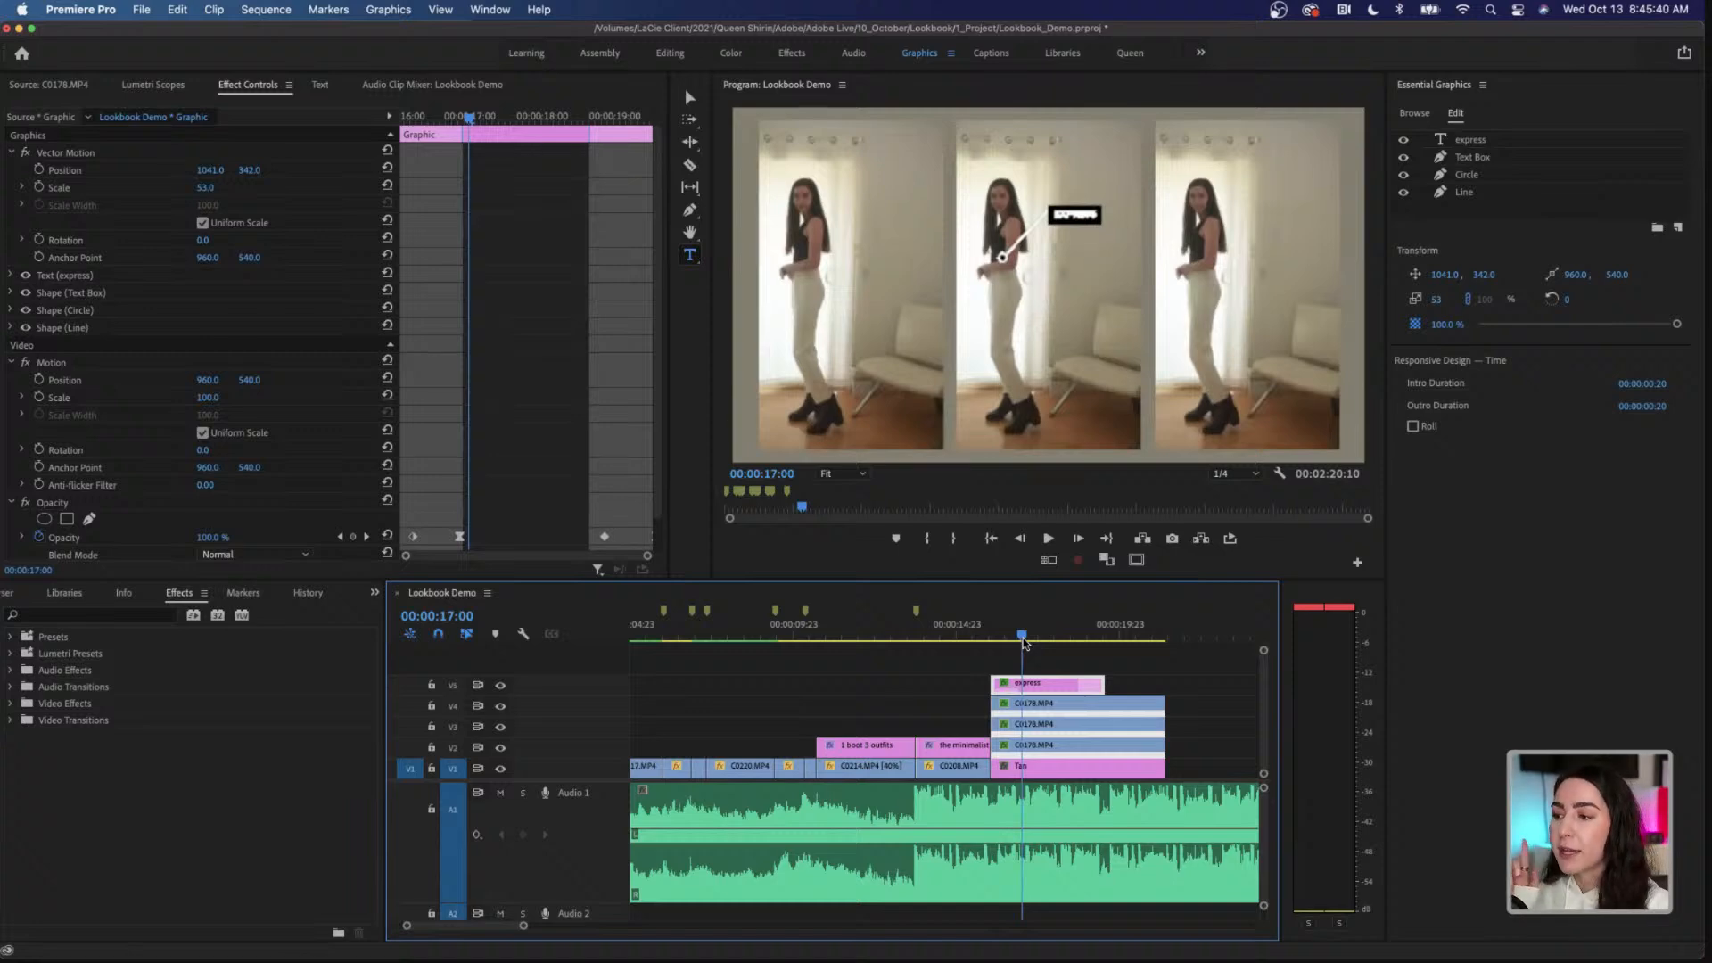
mouse_move(1024, 644)
mouse_down()
mouse_move(1098, 643)
mouse_move(1011, 639)
mouse_up()
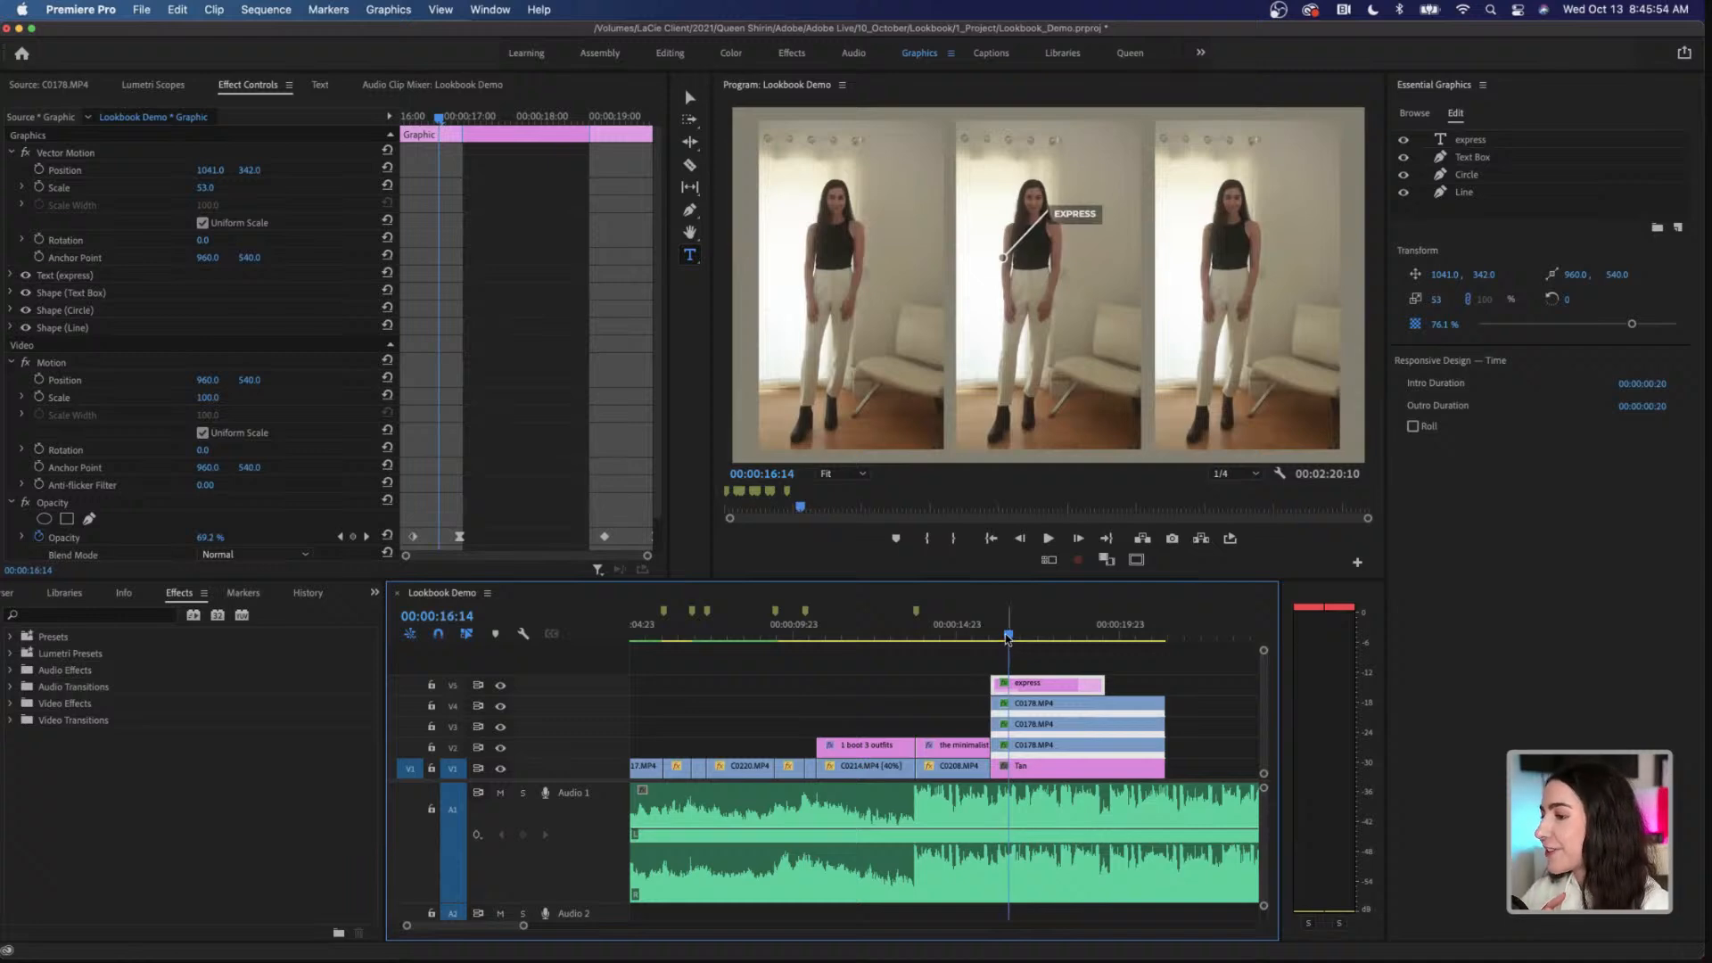
drag(1010, 636, 1013, 636)
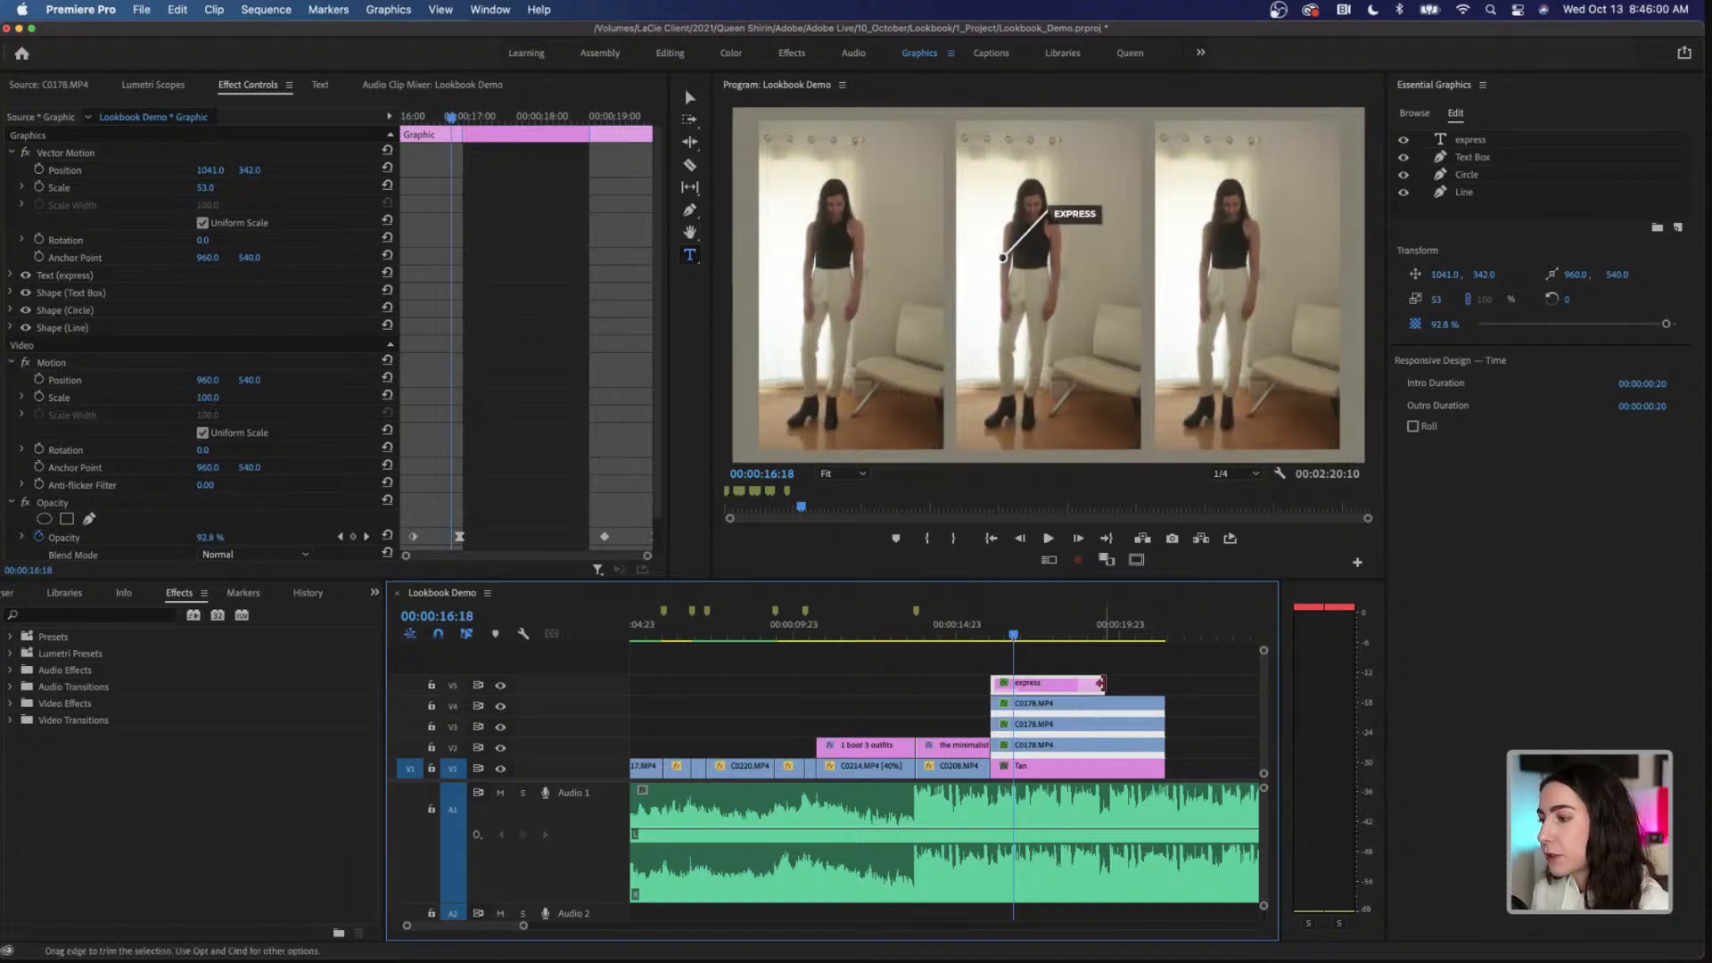
drag(1099, 684, 1010, 684)
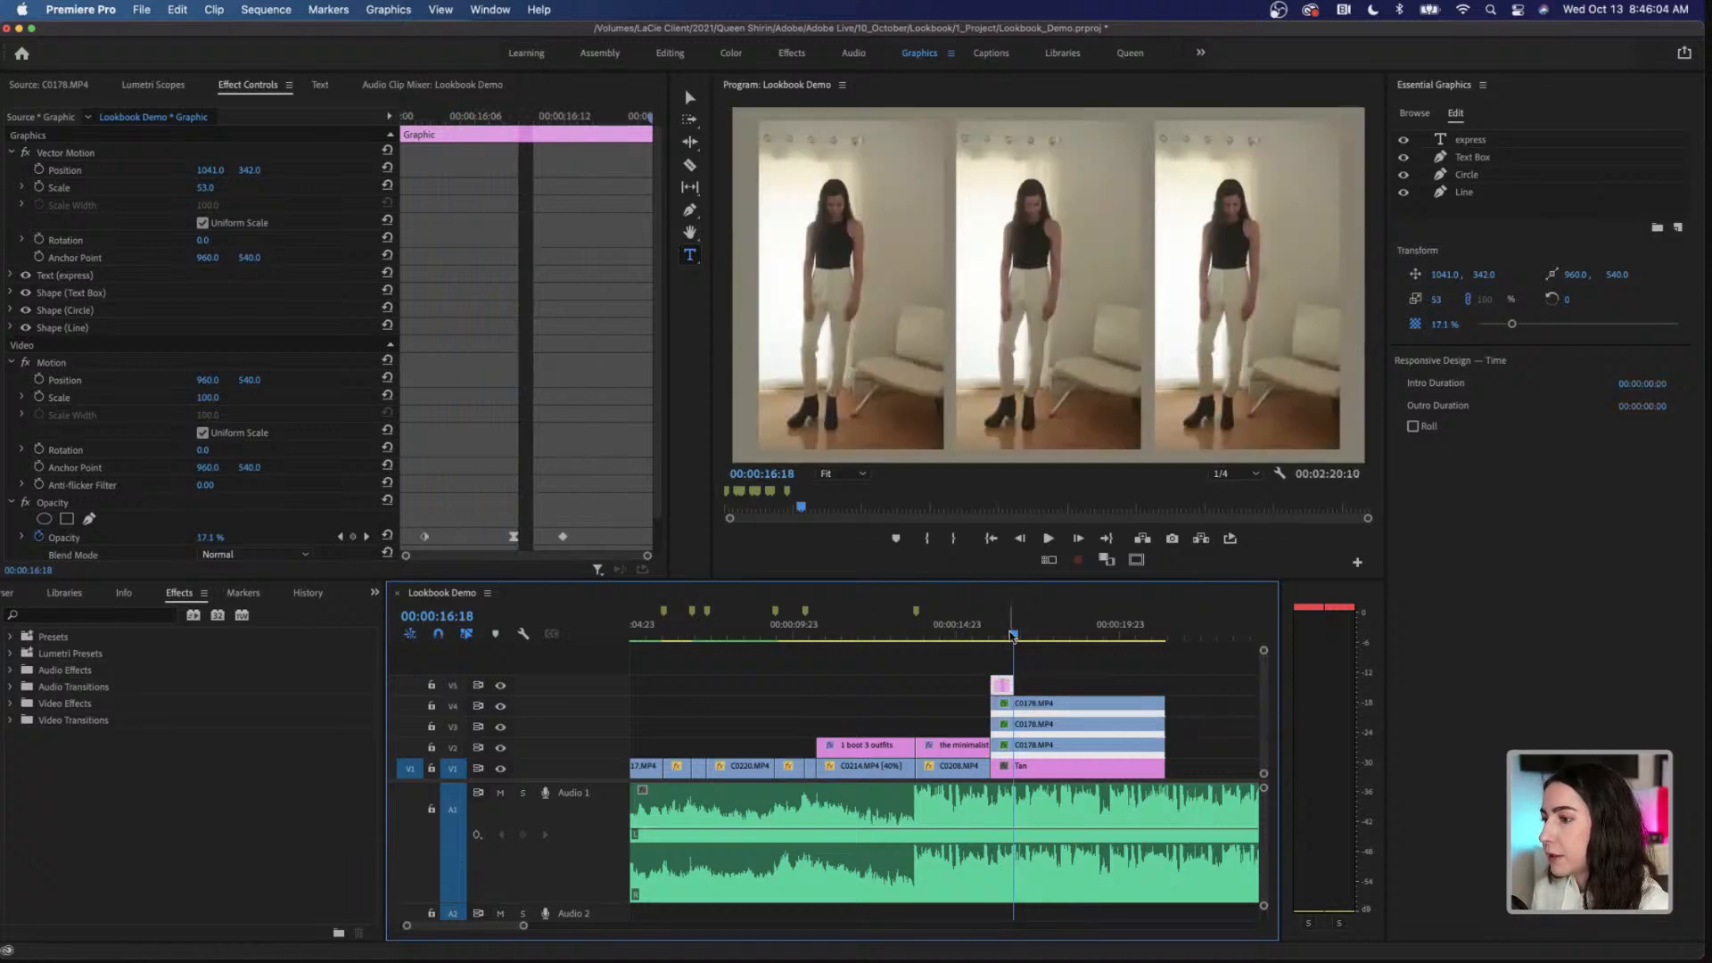
Step: At 00:00:16:10, shift the callout's horizontal position to 1140 so its circle sits on the middle figure's top
click(1022, 636)
drag(1022, 636, 1002, 638)
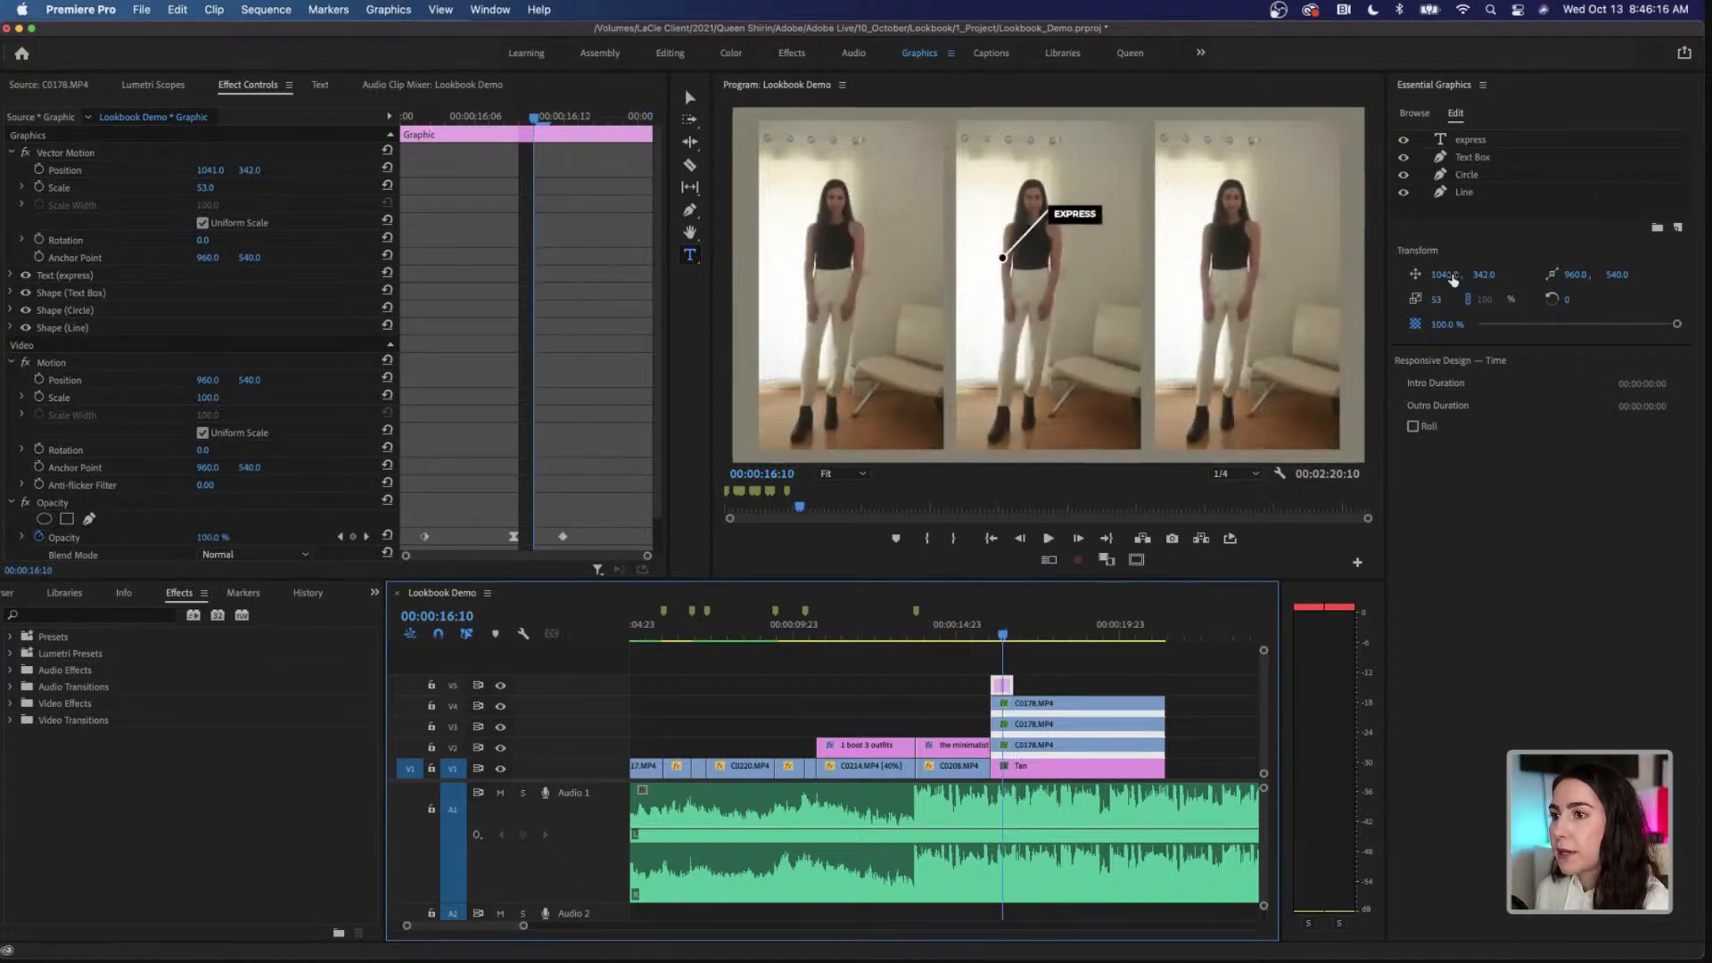
drag(1442, 274, 1451, 274)
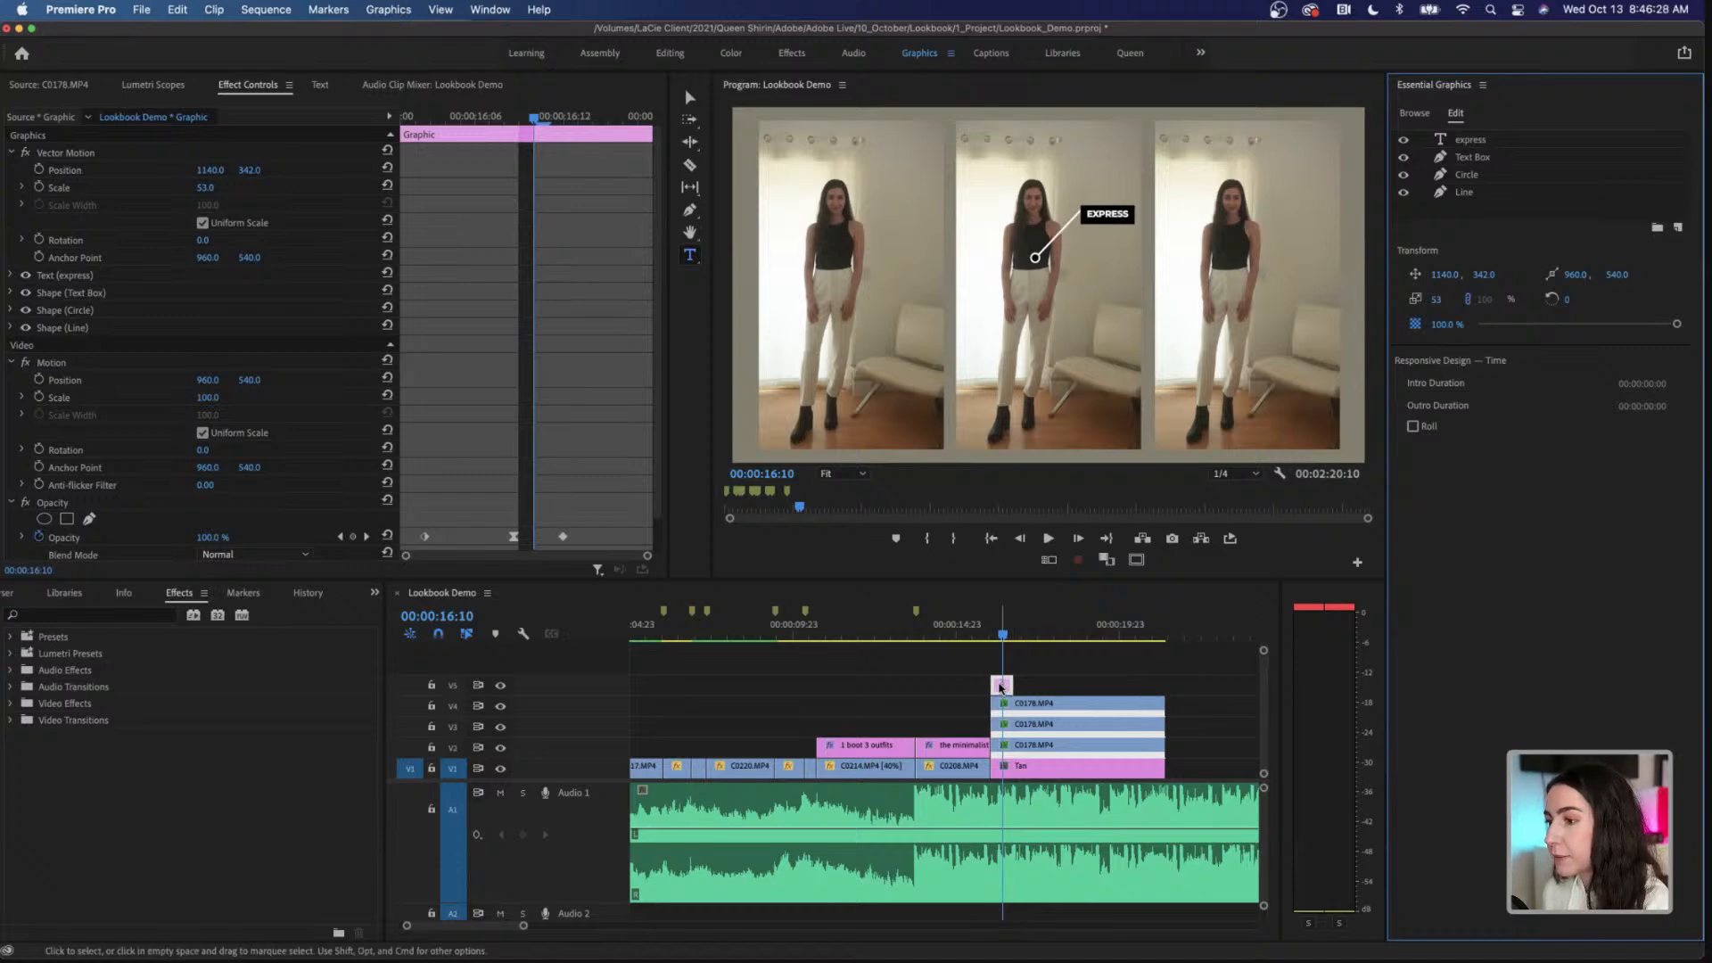
Step: Duplicate the express callout onto V6 and position the copy at 1147, 669 so it points at the pants
drag(1003, 687, 1005, 667)
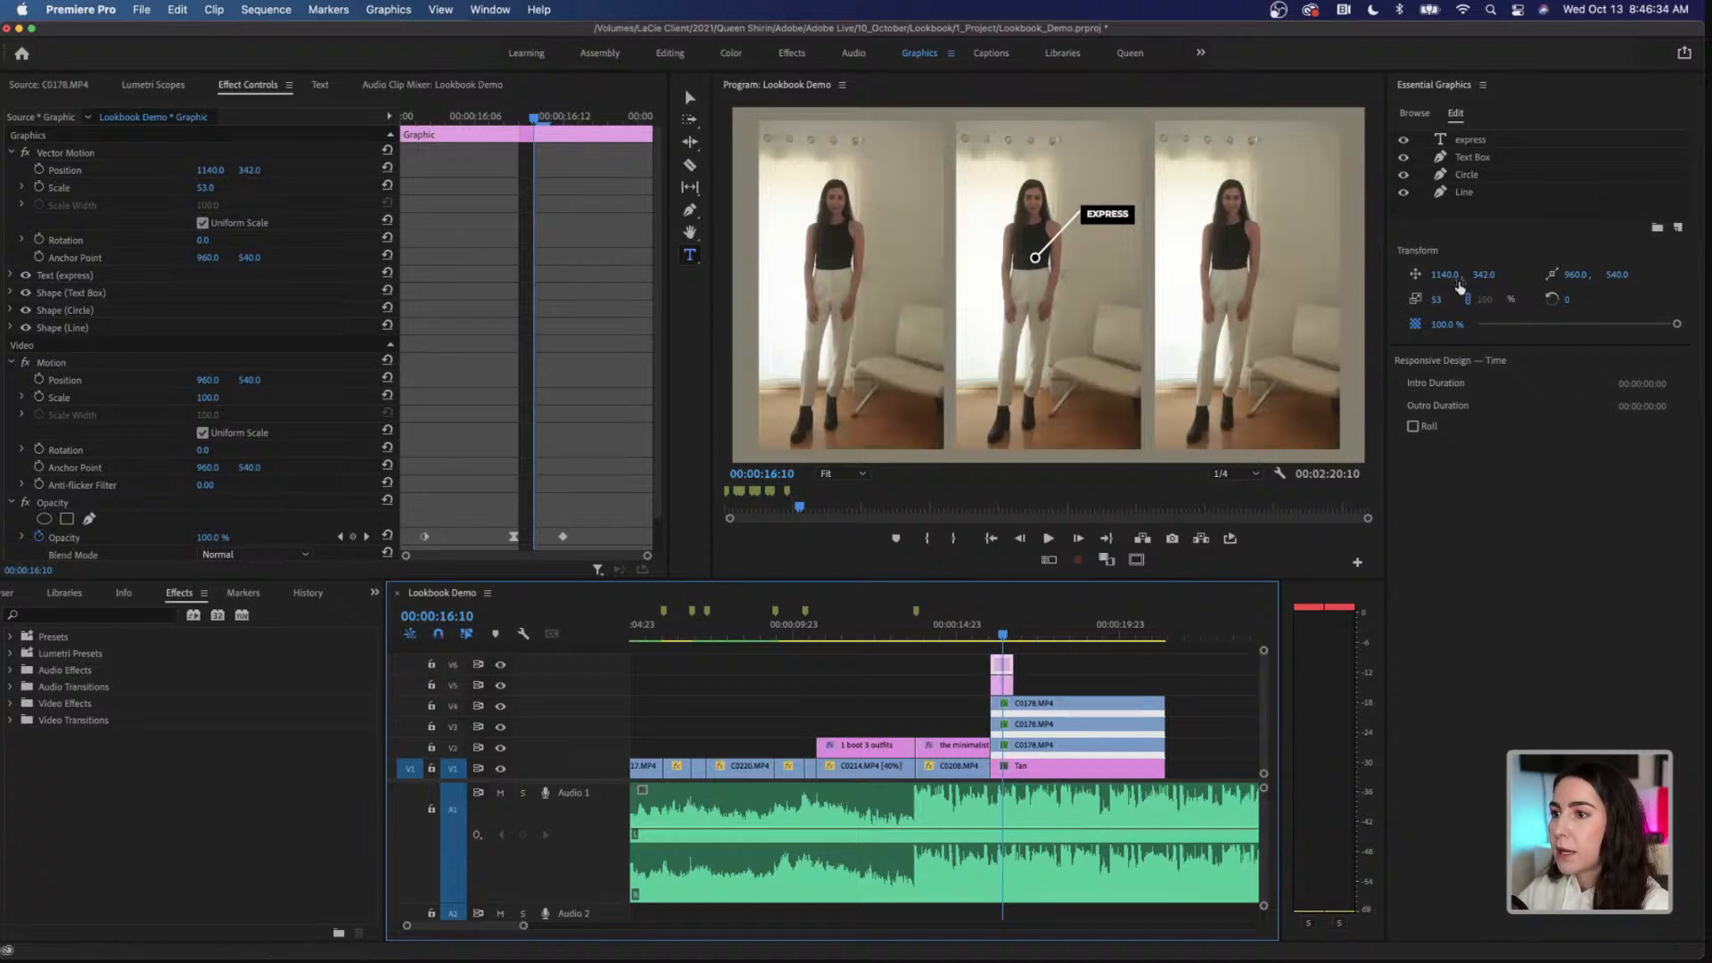
drag(1444, 276, 1676, 276)
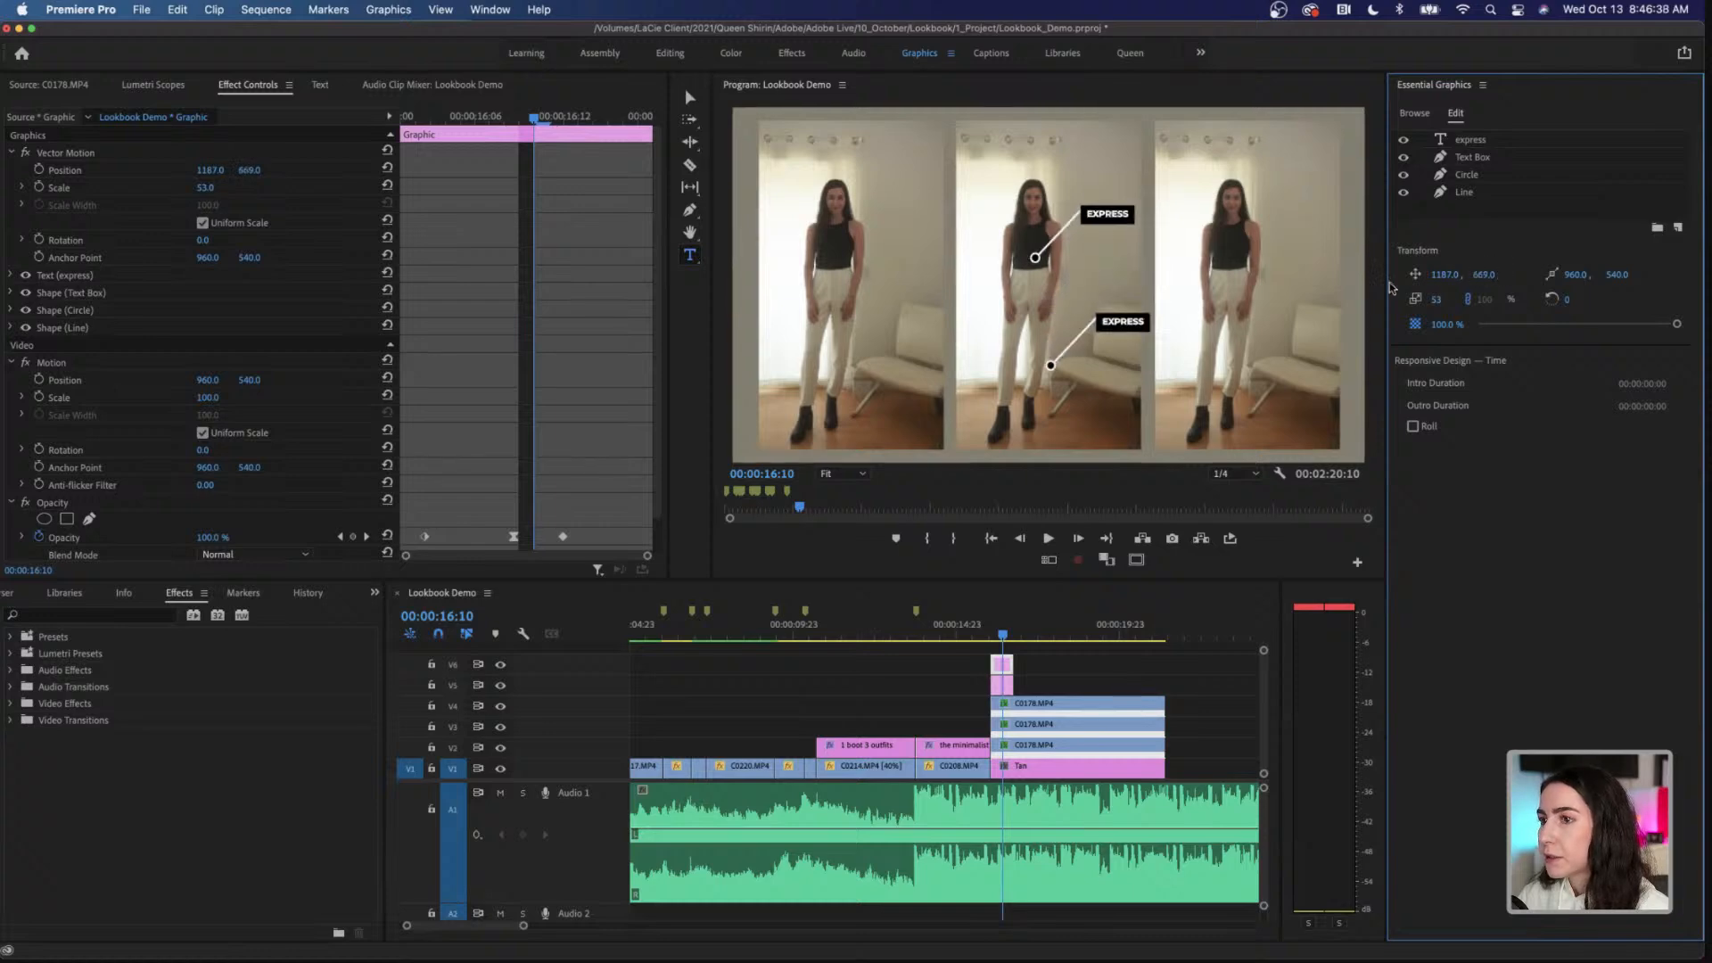
drag(1444, 276, 1410, 275)
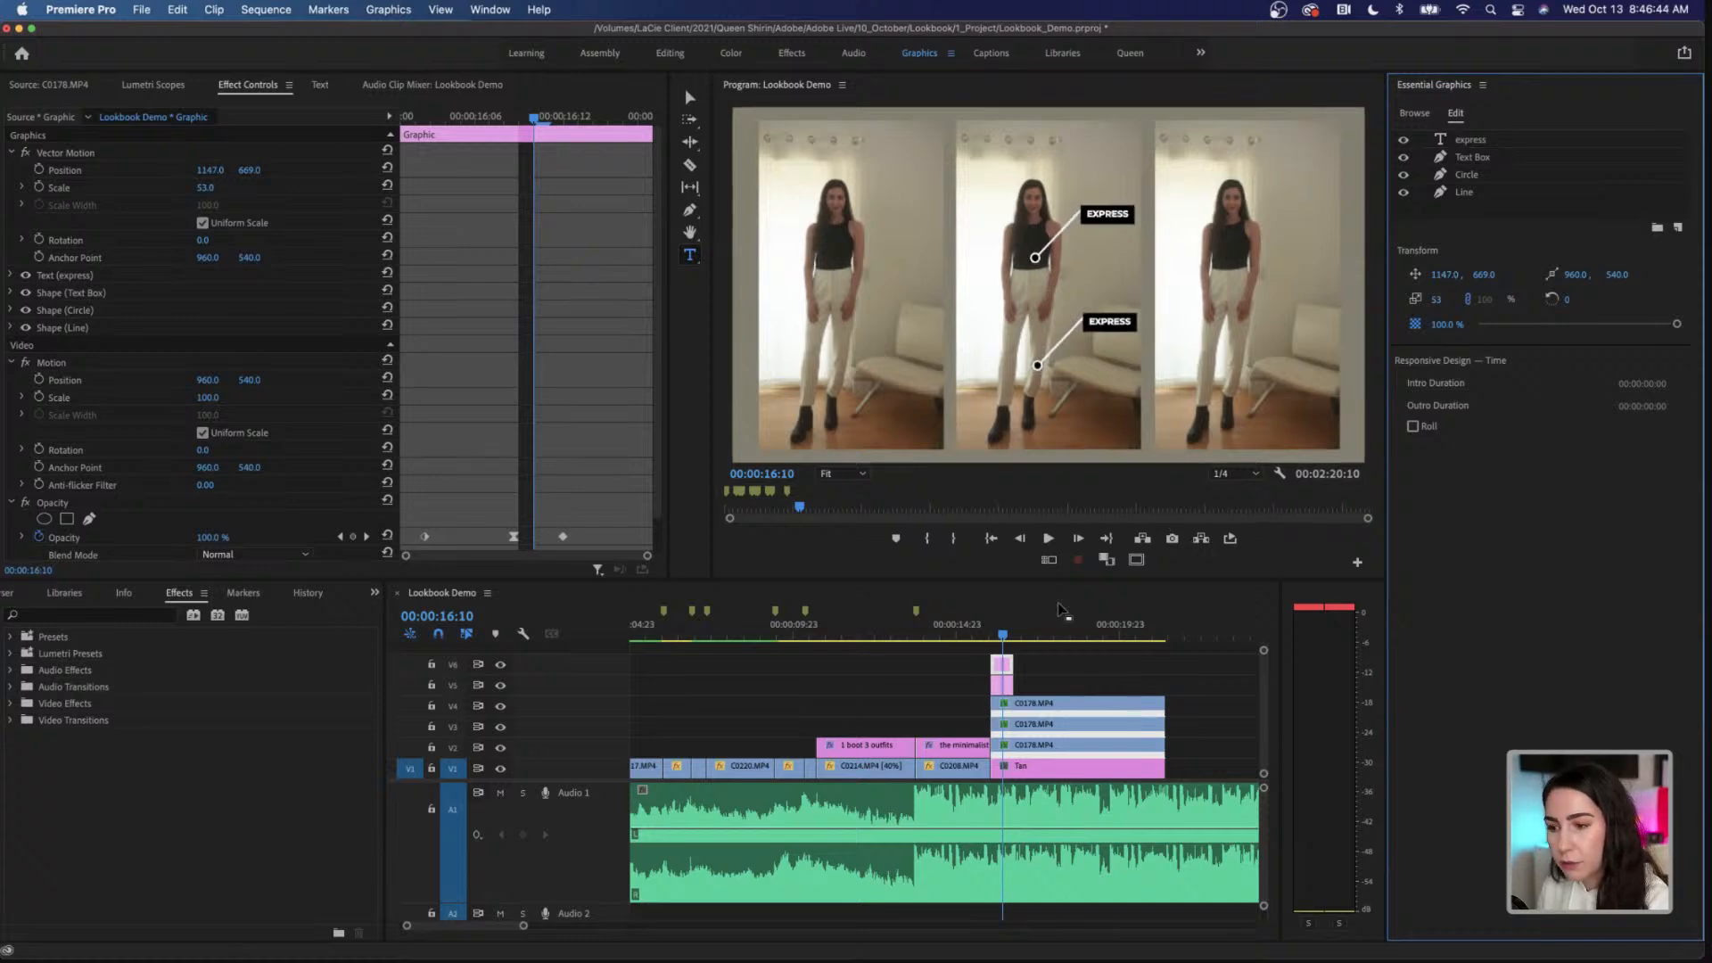
Step: Play back both callouts from the start of the split screen to check their timing
drag(1000, 637, 992, 636)
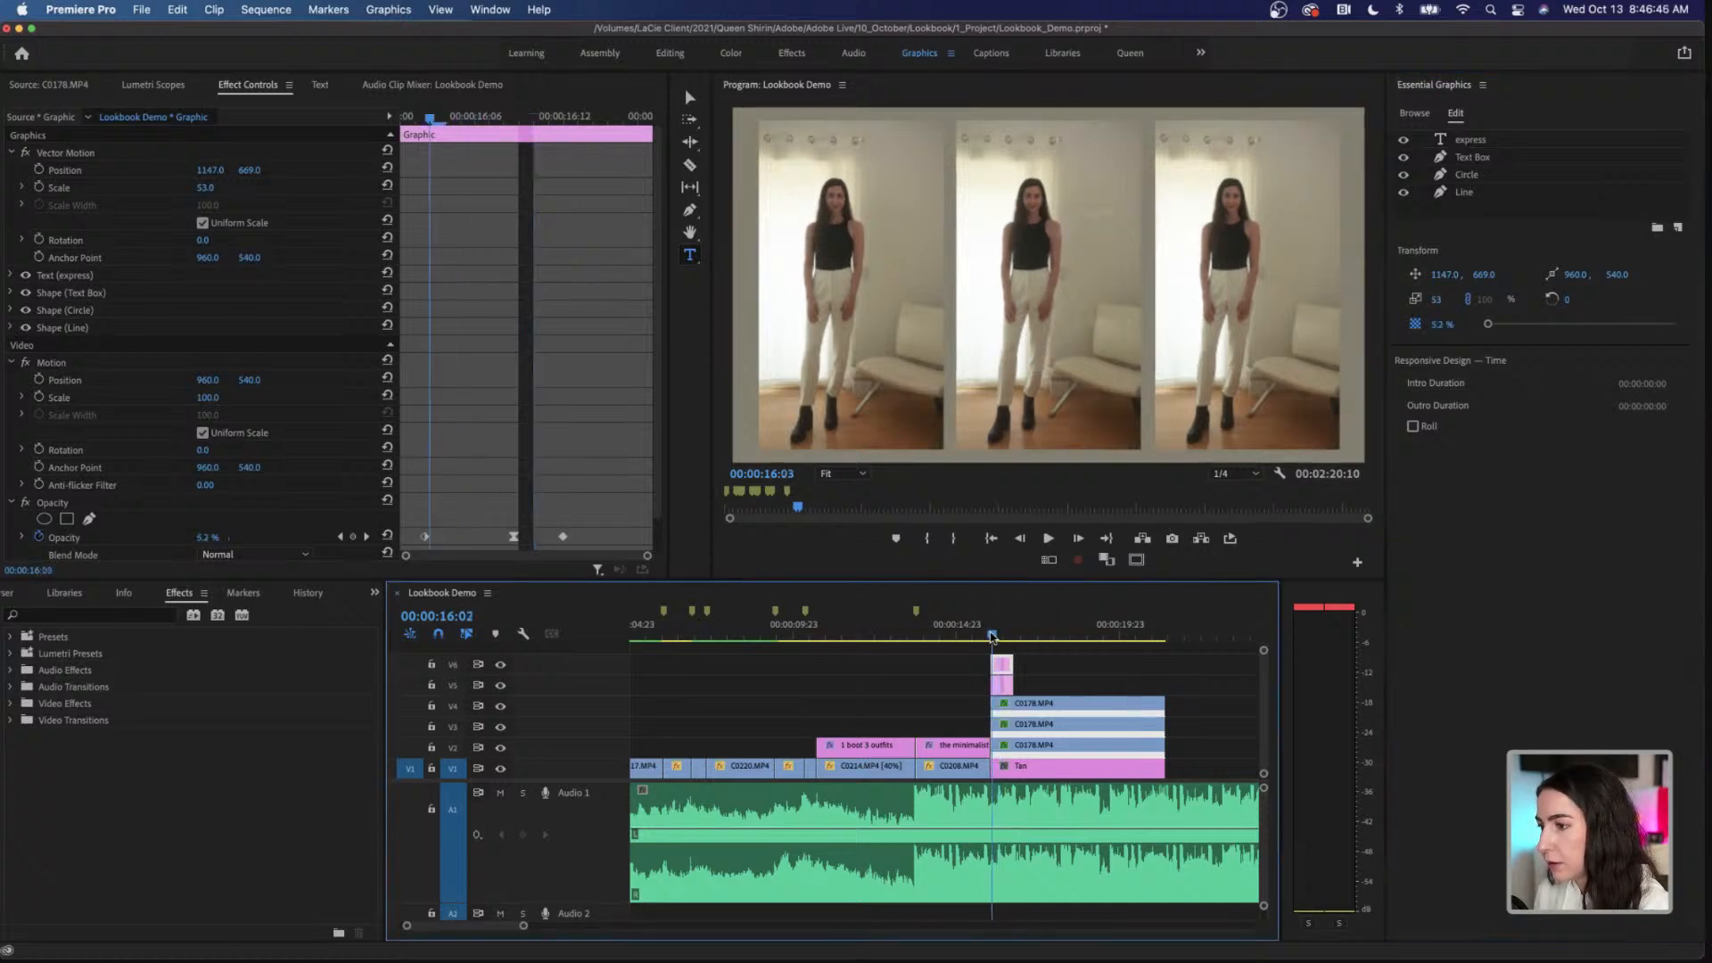
key(space)
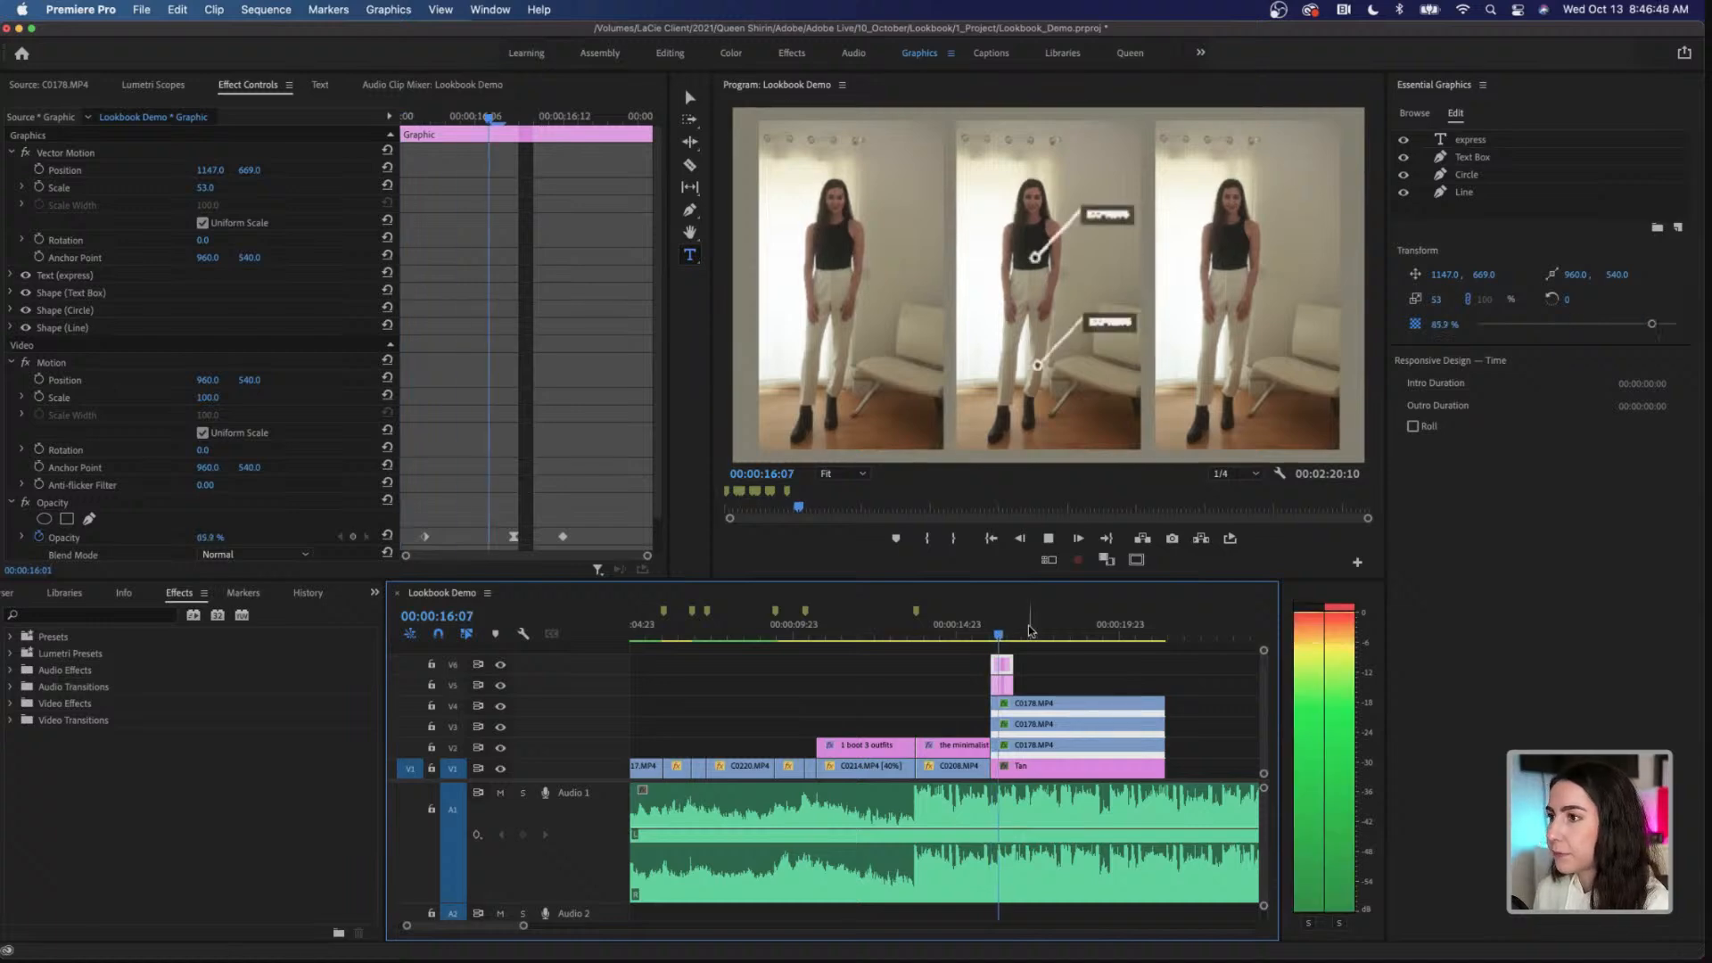
key(space)
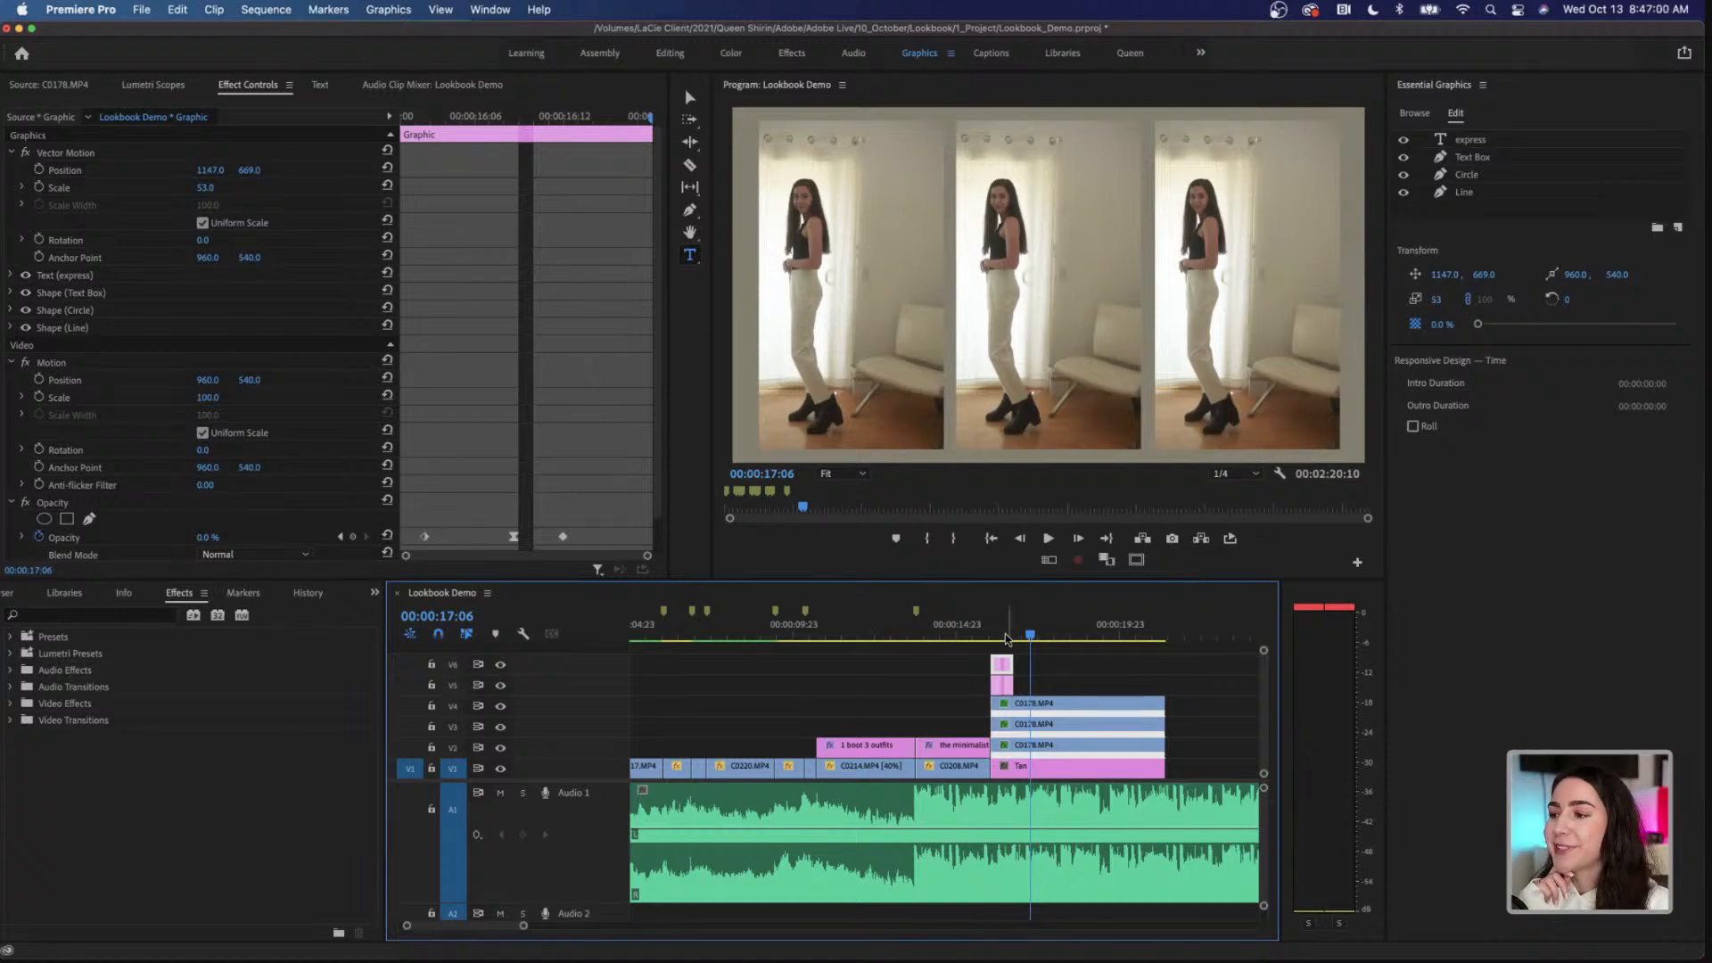
click(998, 635)
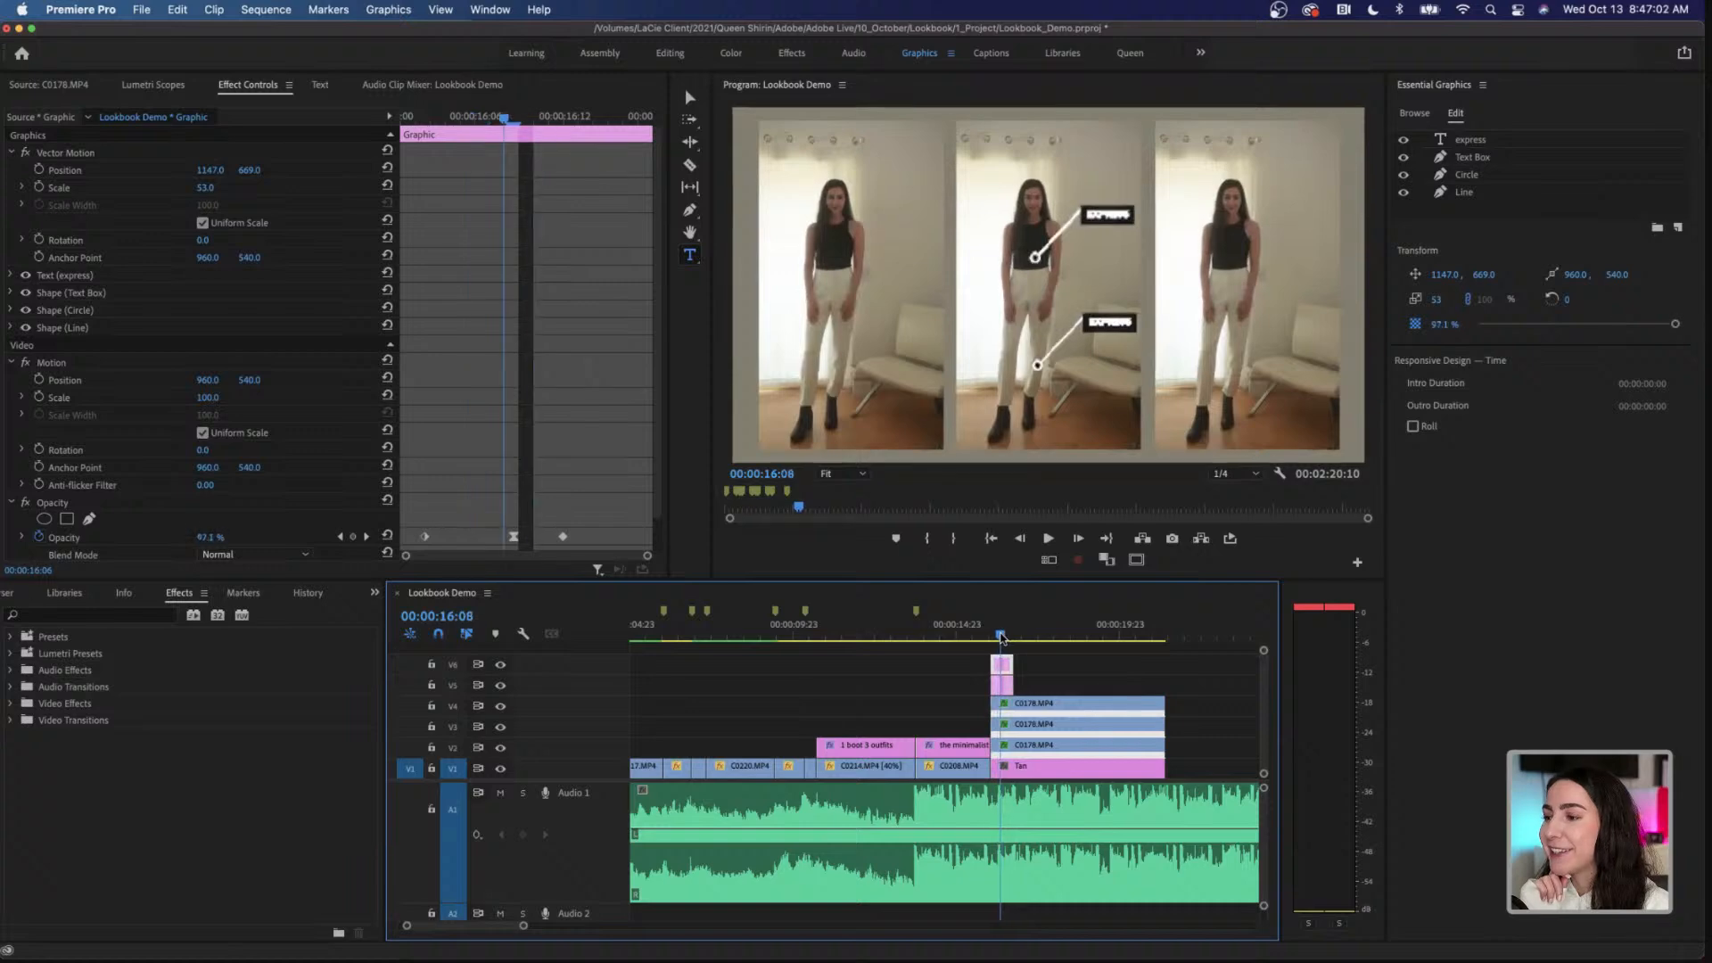
Step: Move both callouts to start at about 00:00:17:02, extend their ends to 00:00:19:01, and play them back
drag(1005, 636, 1089, 637)
click(1002, 686)
click(1027, 636)
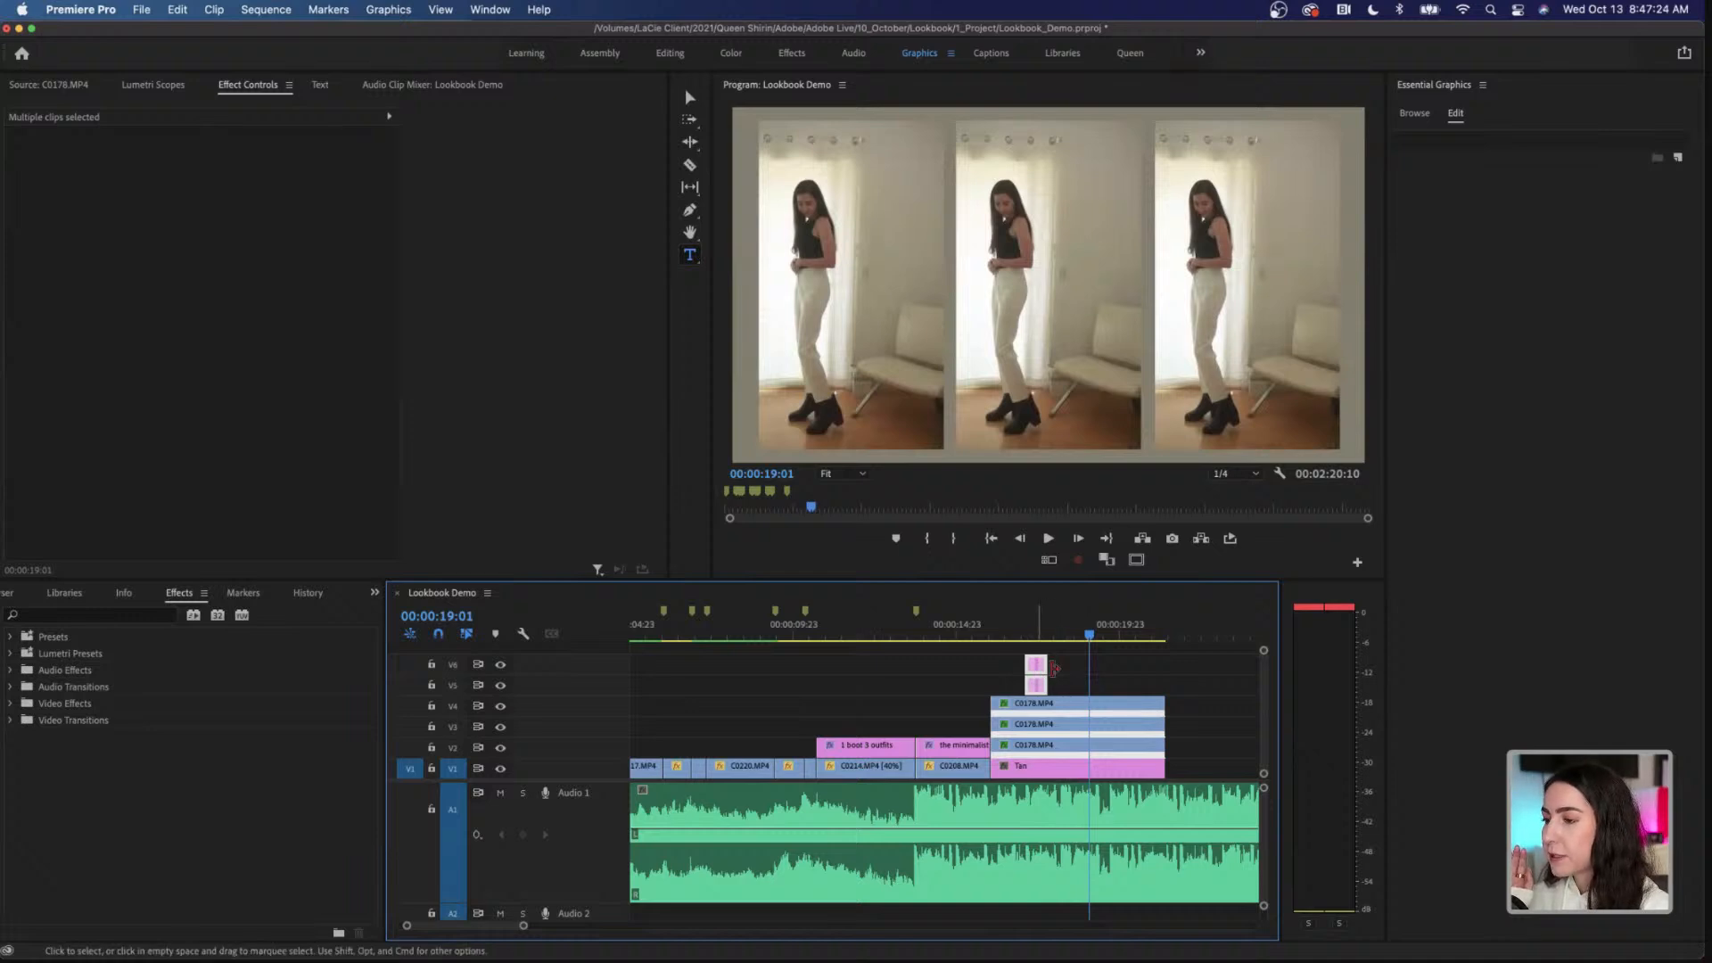
mouse_move(1041, 665)
mouse_down()
mouse_move(1089, 664)
mouse_move(1069, 636)
mouse_move(1024, 639)
mouse_up()
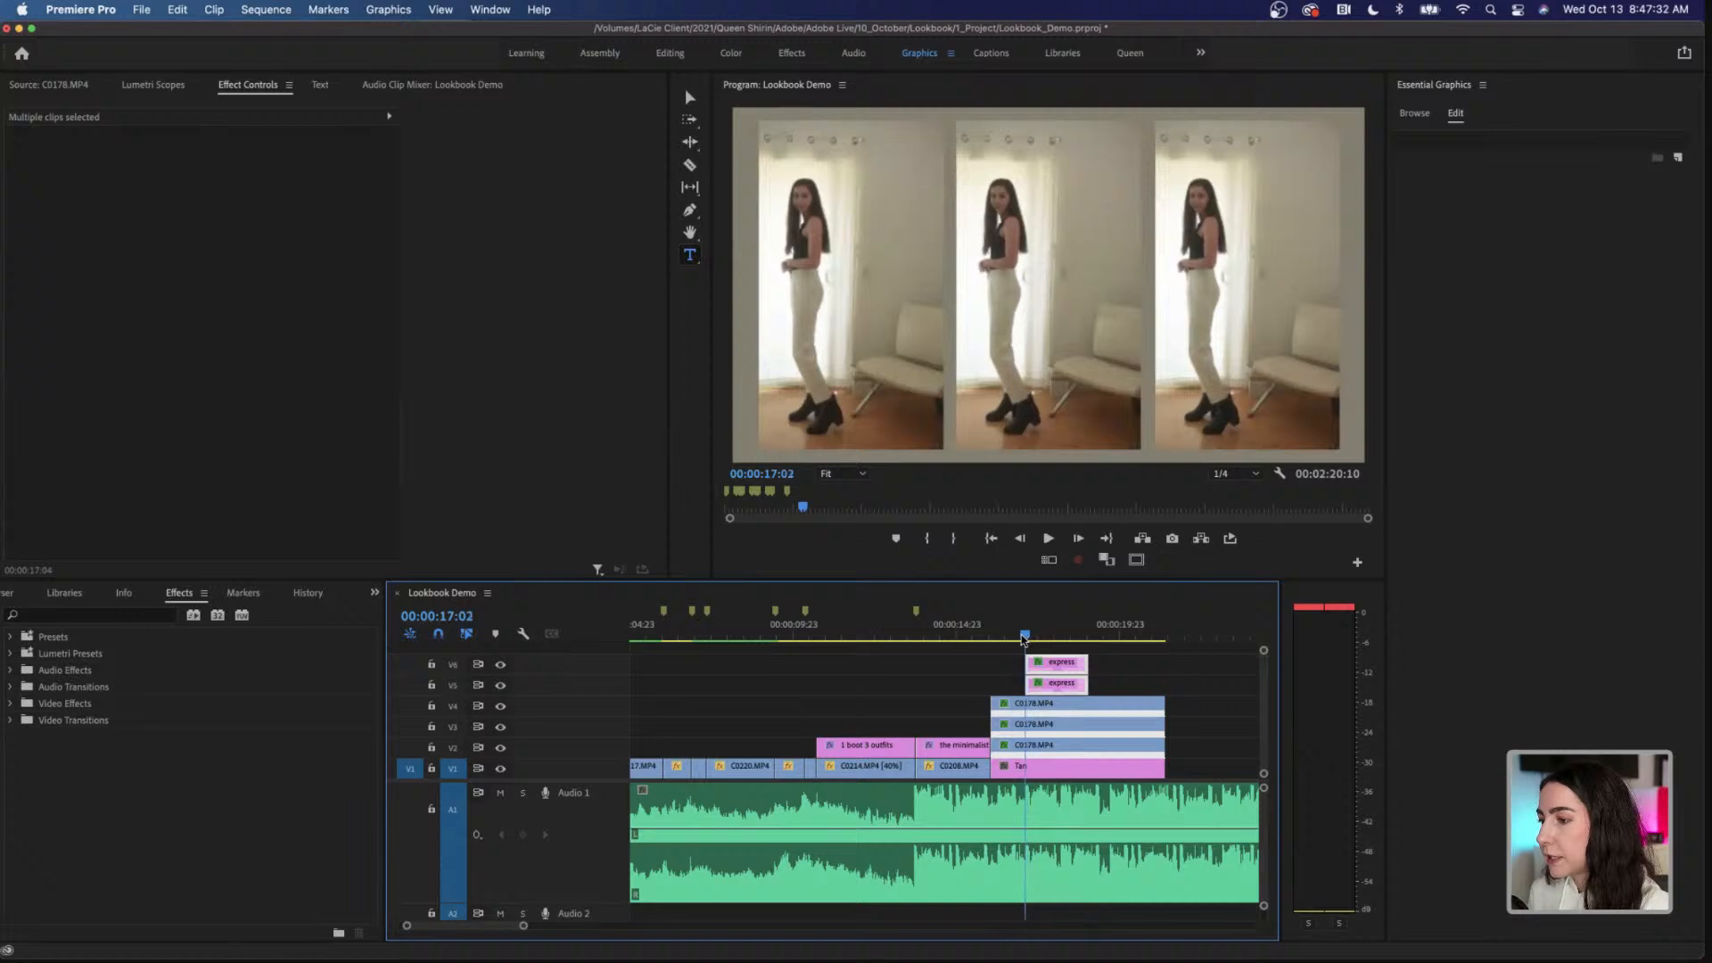
key(space)
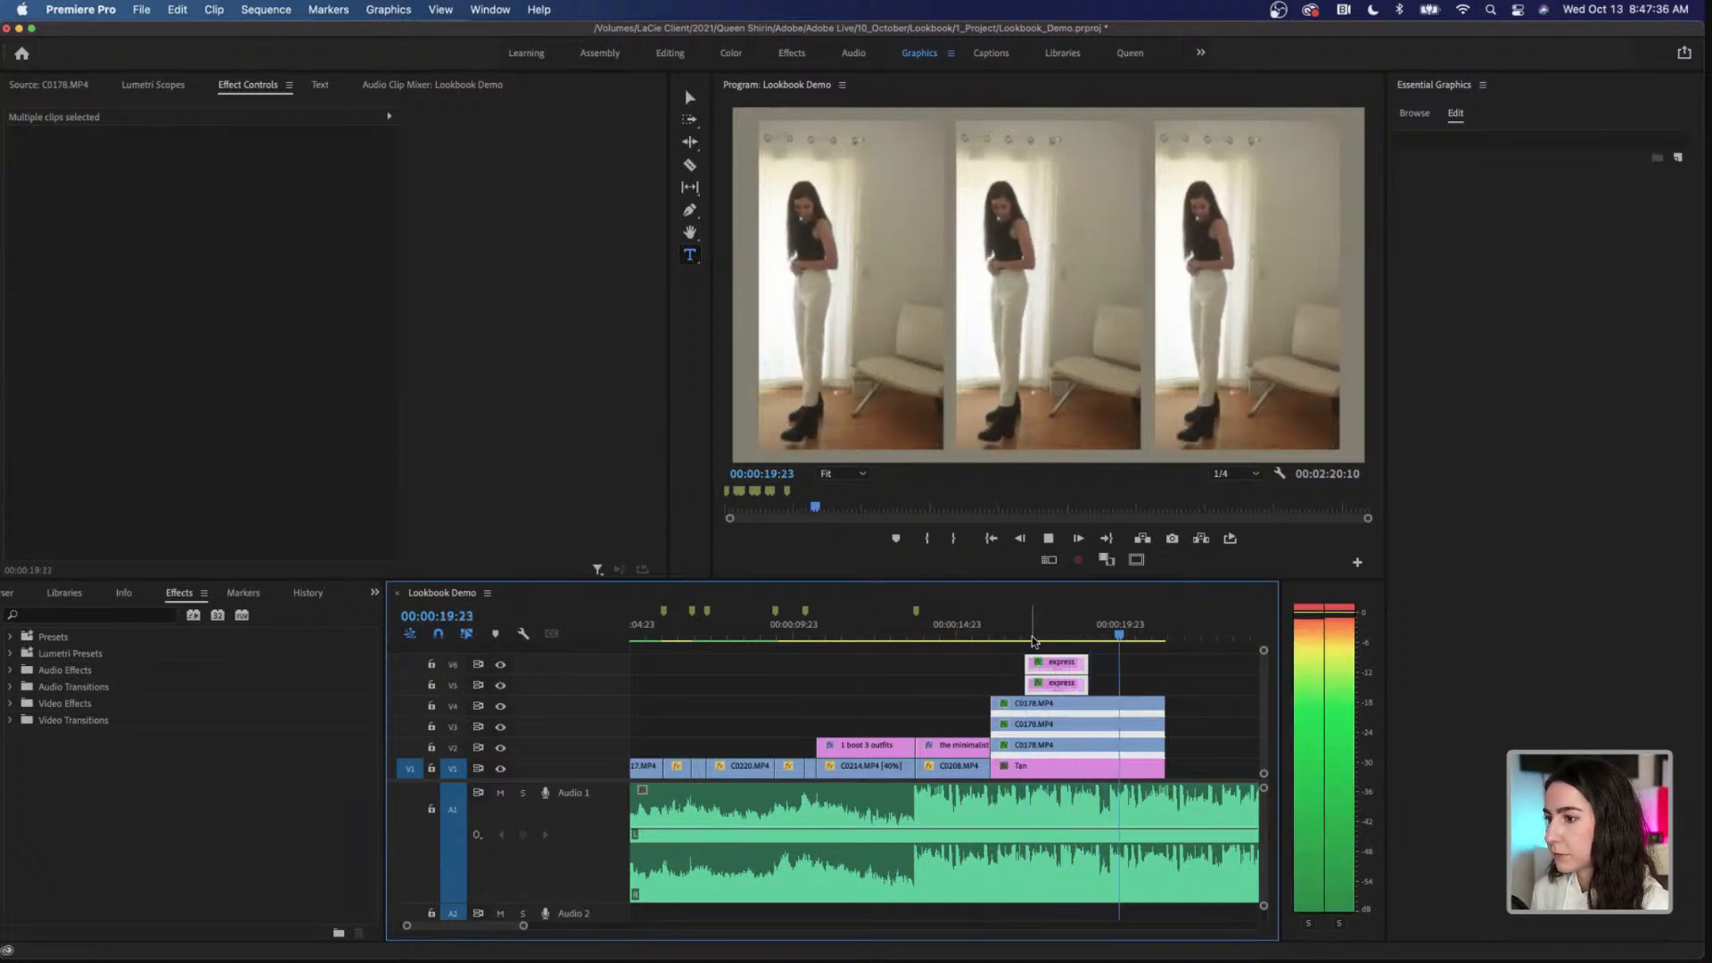
Step: Extend the start of both callouts back to 00:00:16:19 and play back the section
drag(1033, 640, 1015, 638)
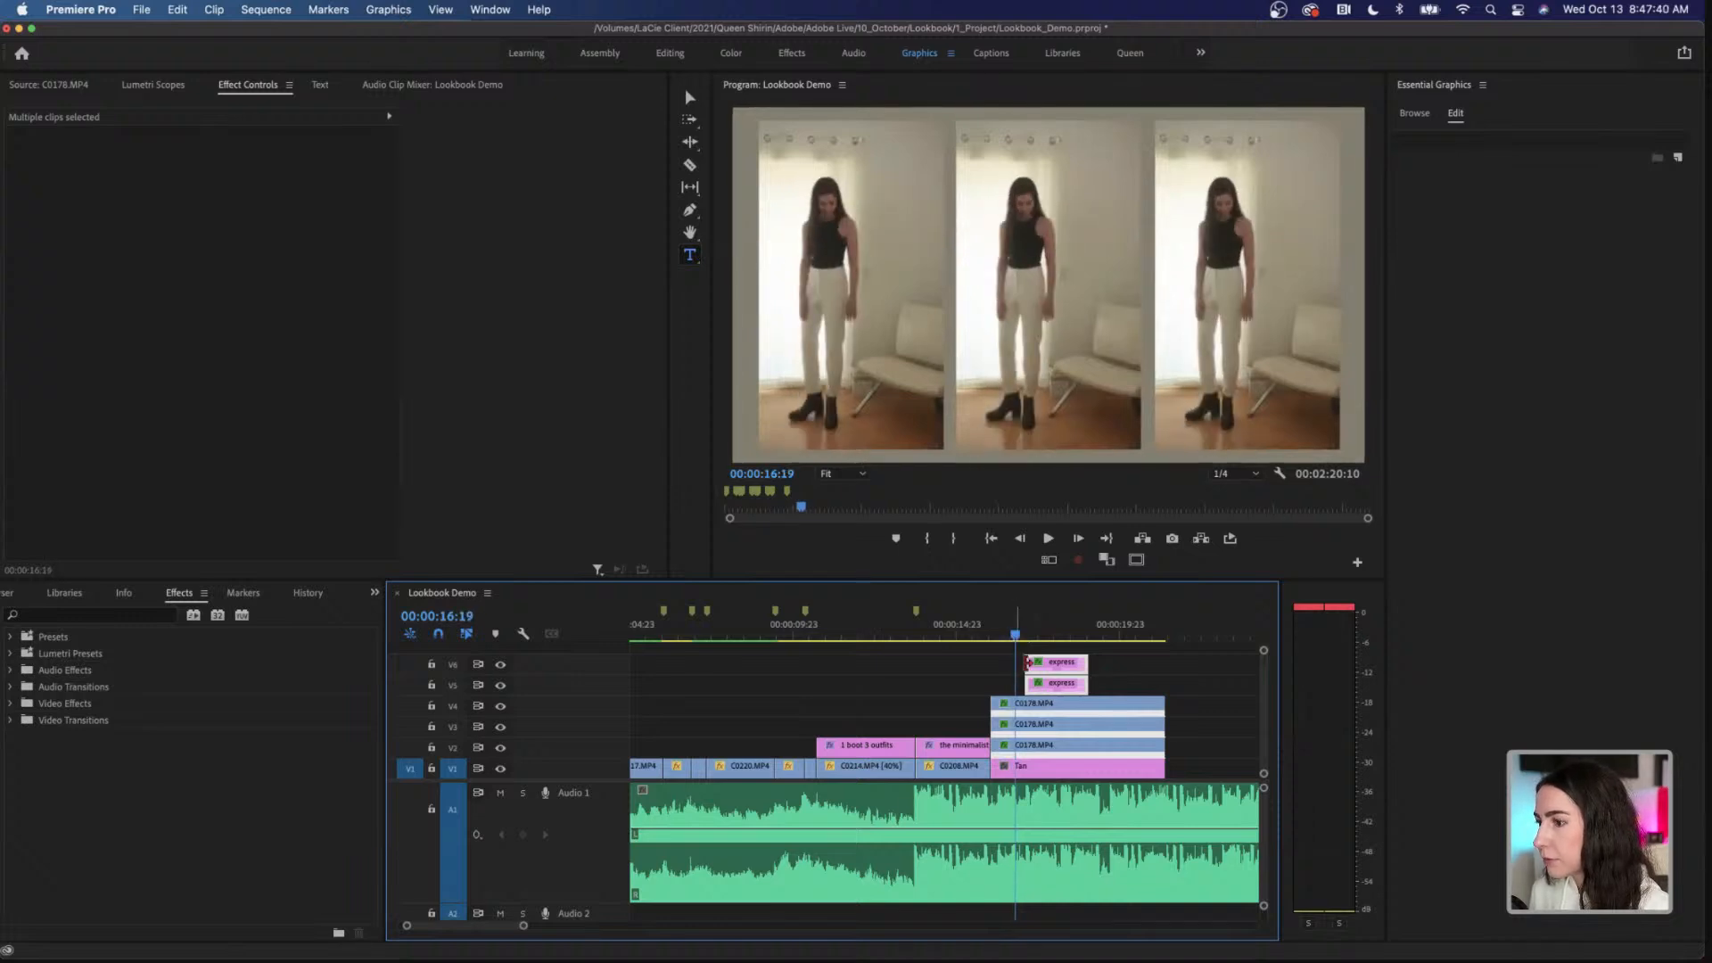
drag(1024, 663, 1017, 669)
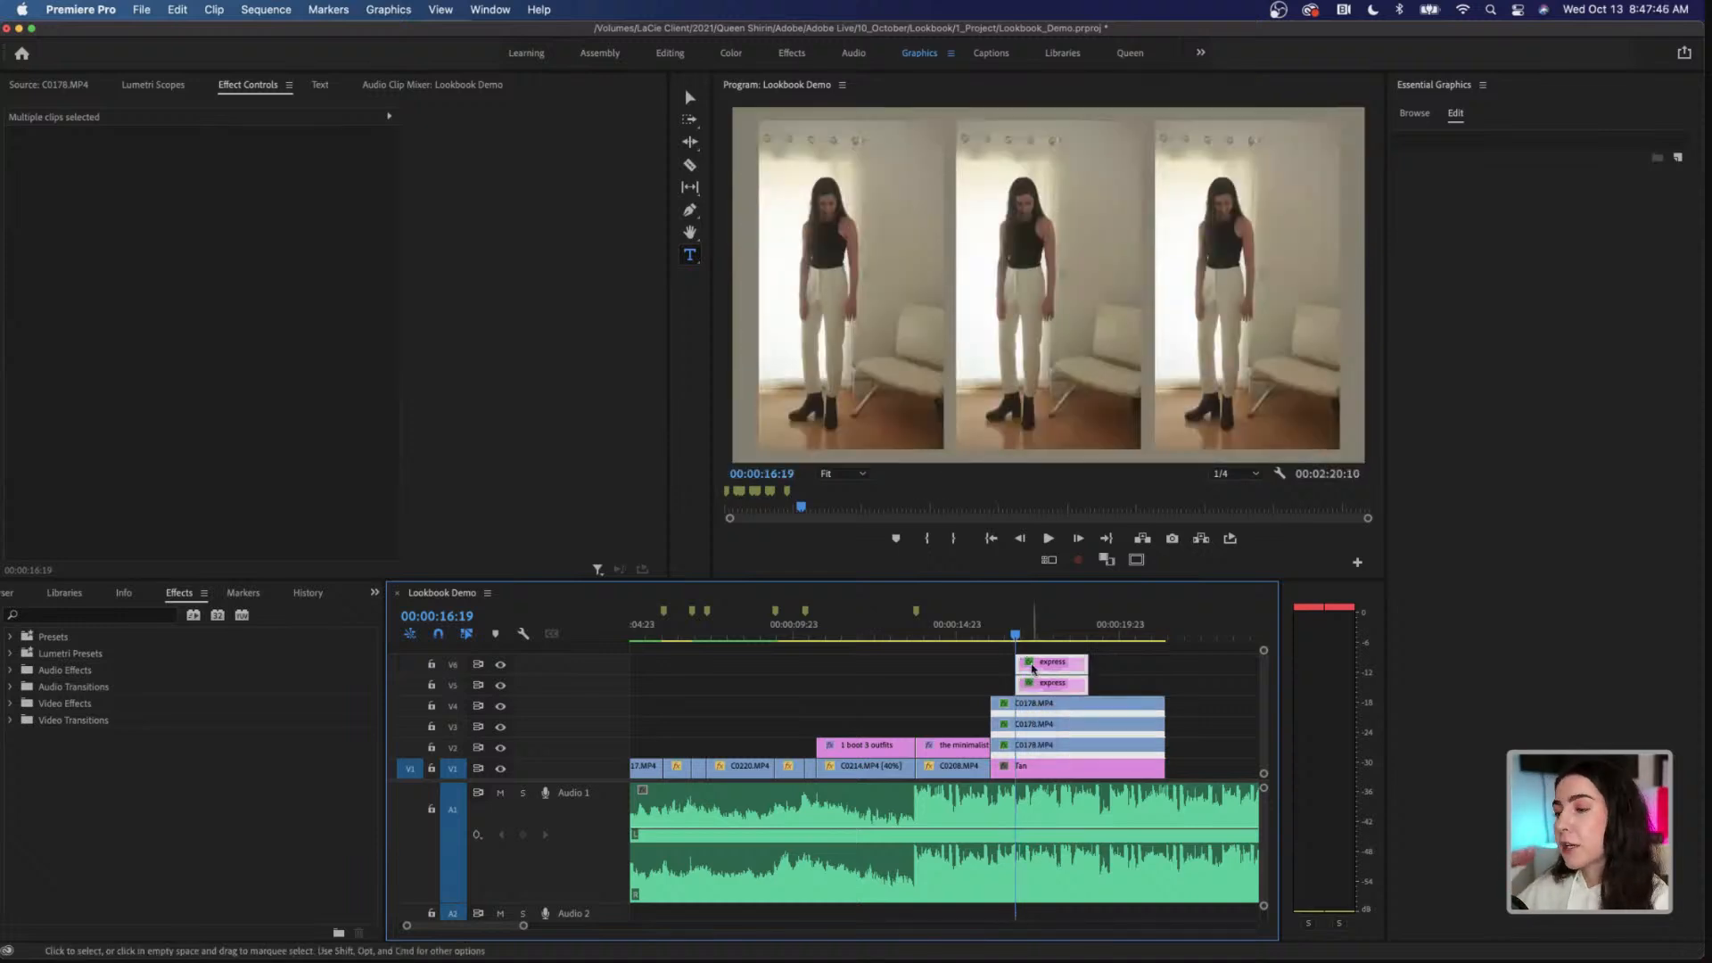
click(1010, 636)
key(space)
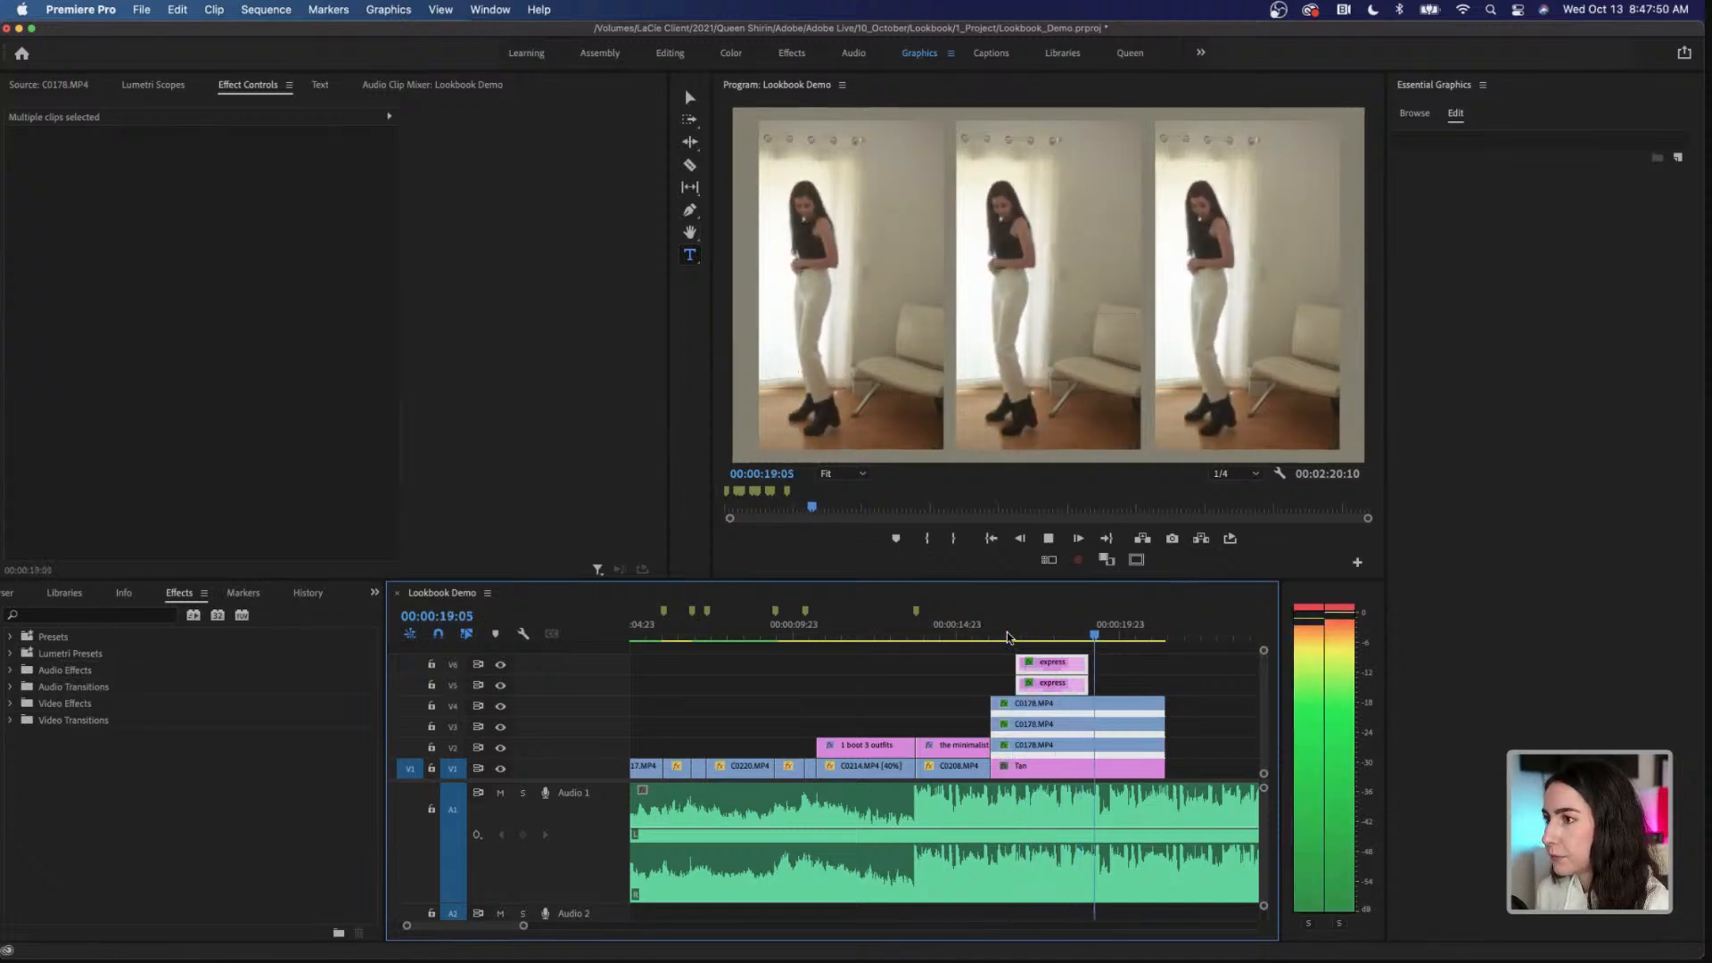
key(space)
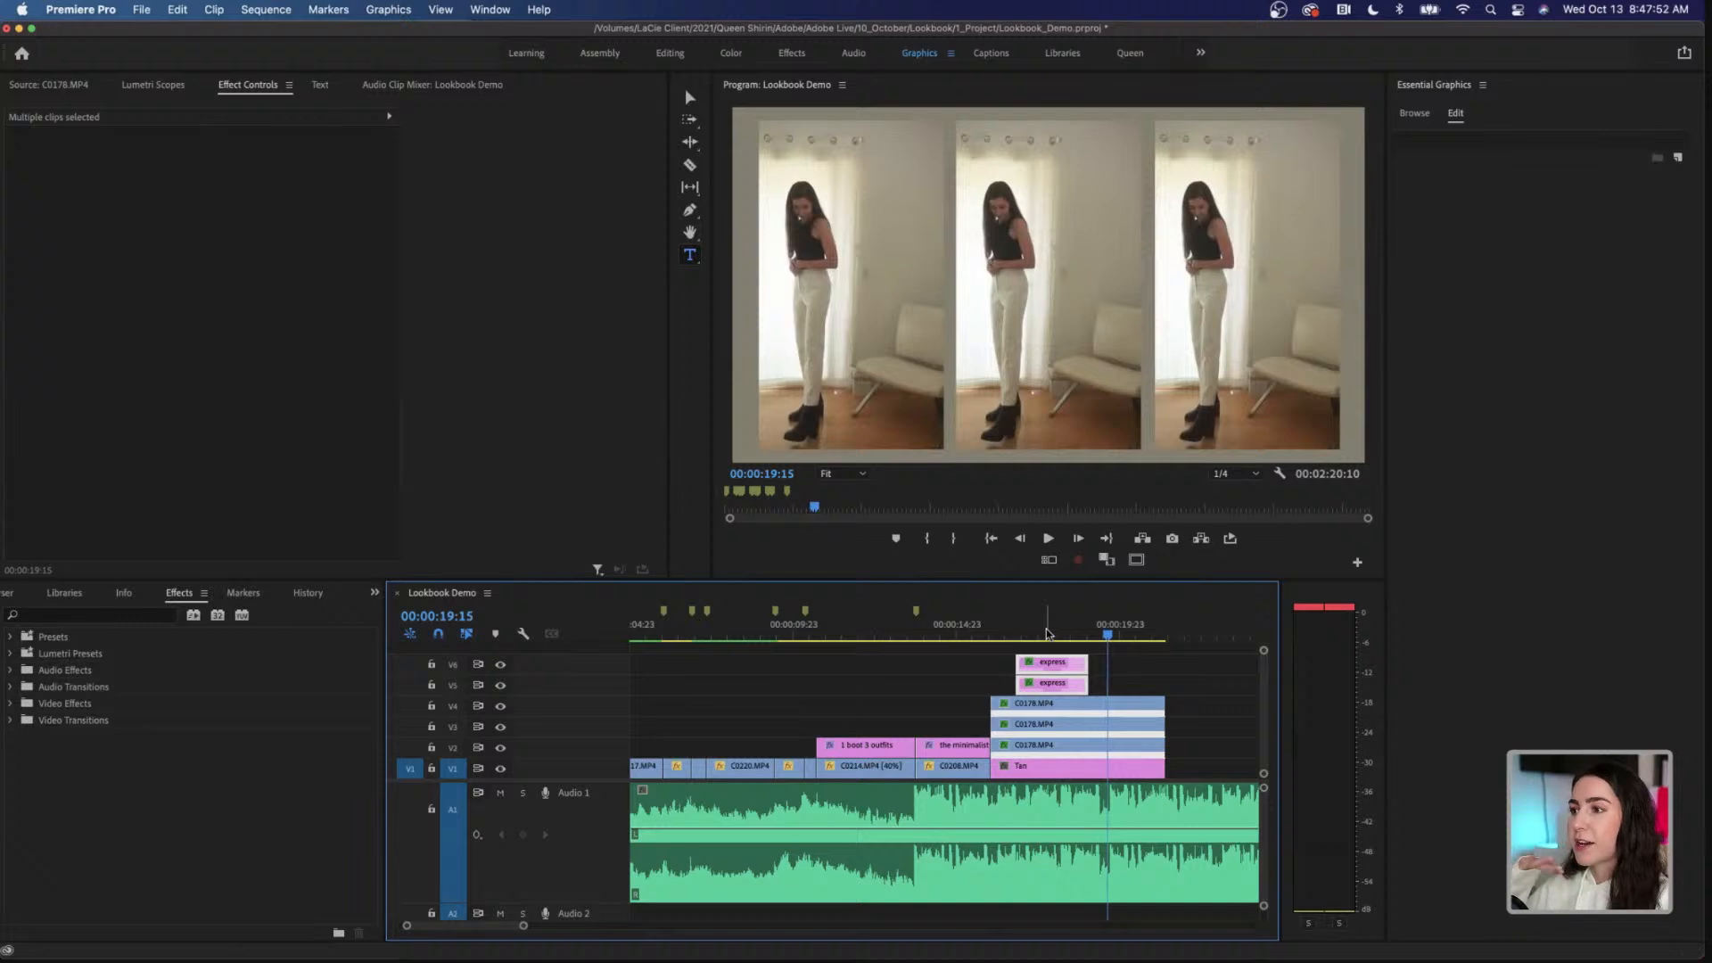
Step: Set the horizontal position of the pants callout on V6 to 1053 at 00:00:17:17, placing its pointer on the pants
click(1046, 634)
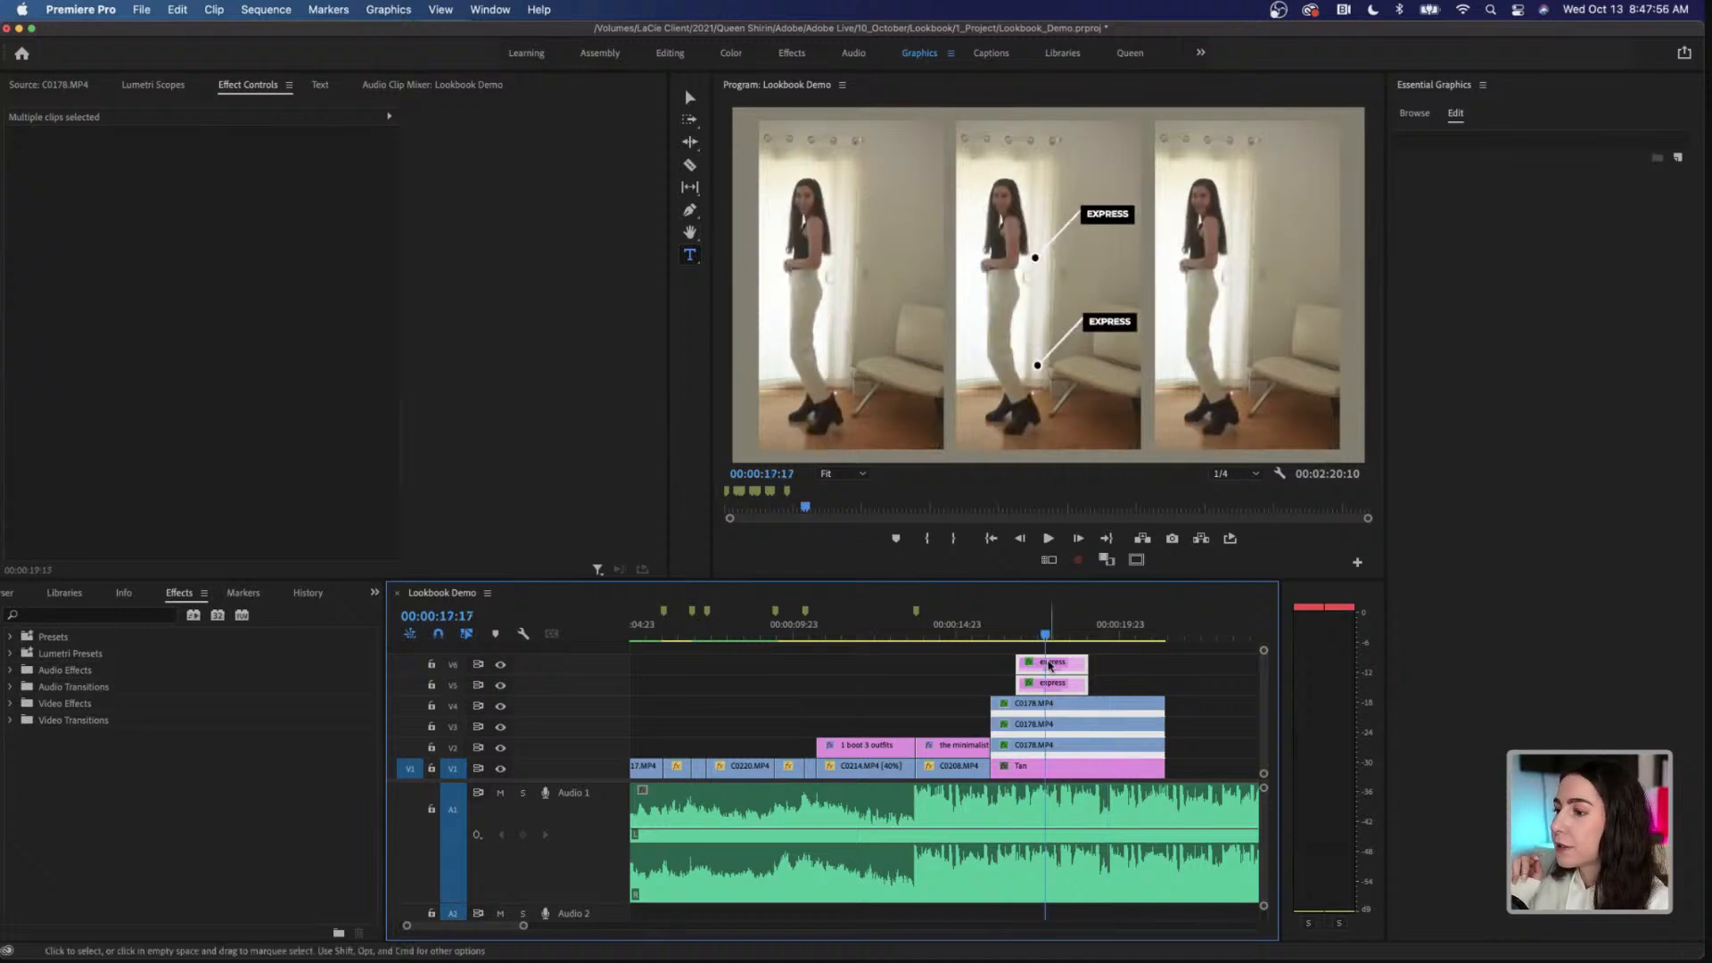
click(1122, 667)
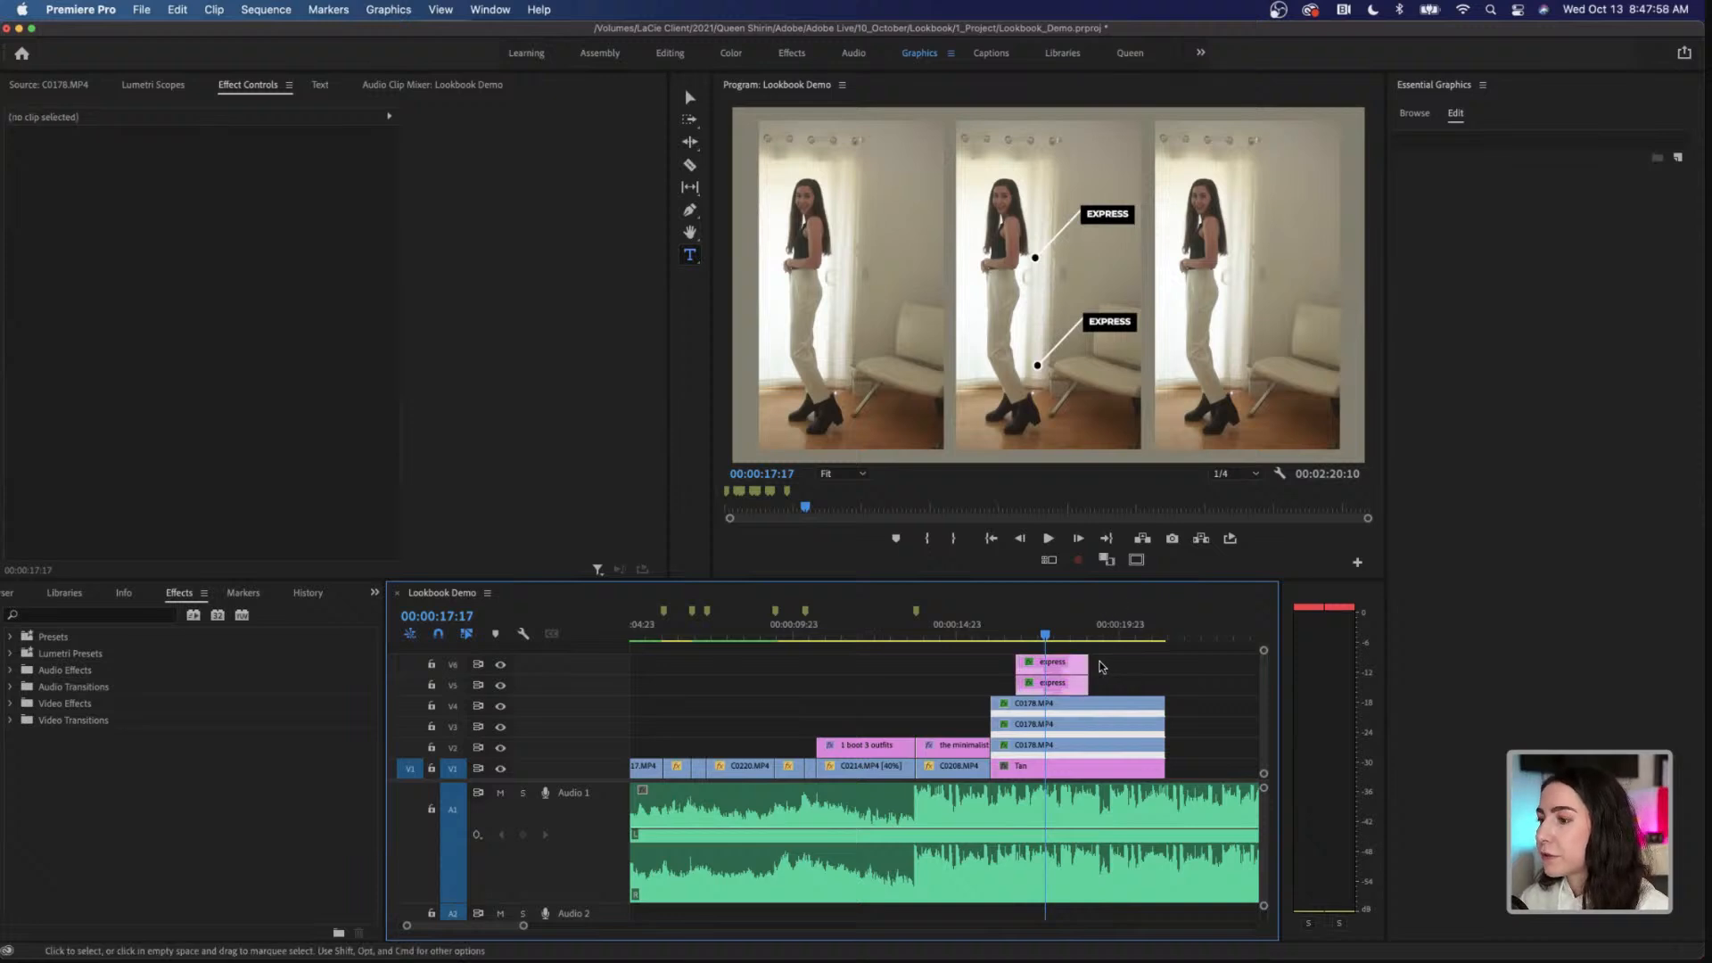
click(1056, 664)
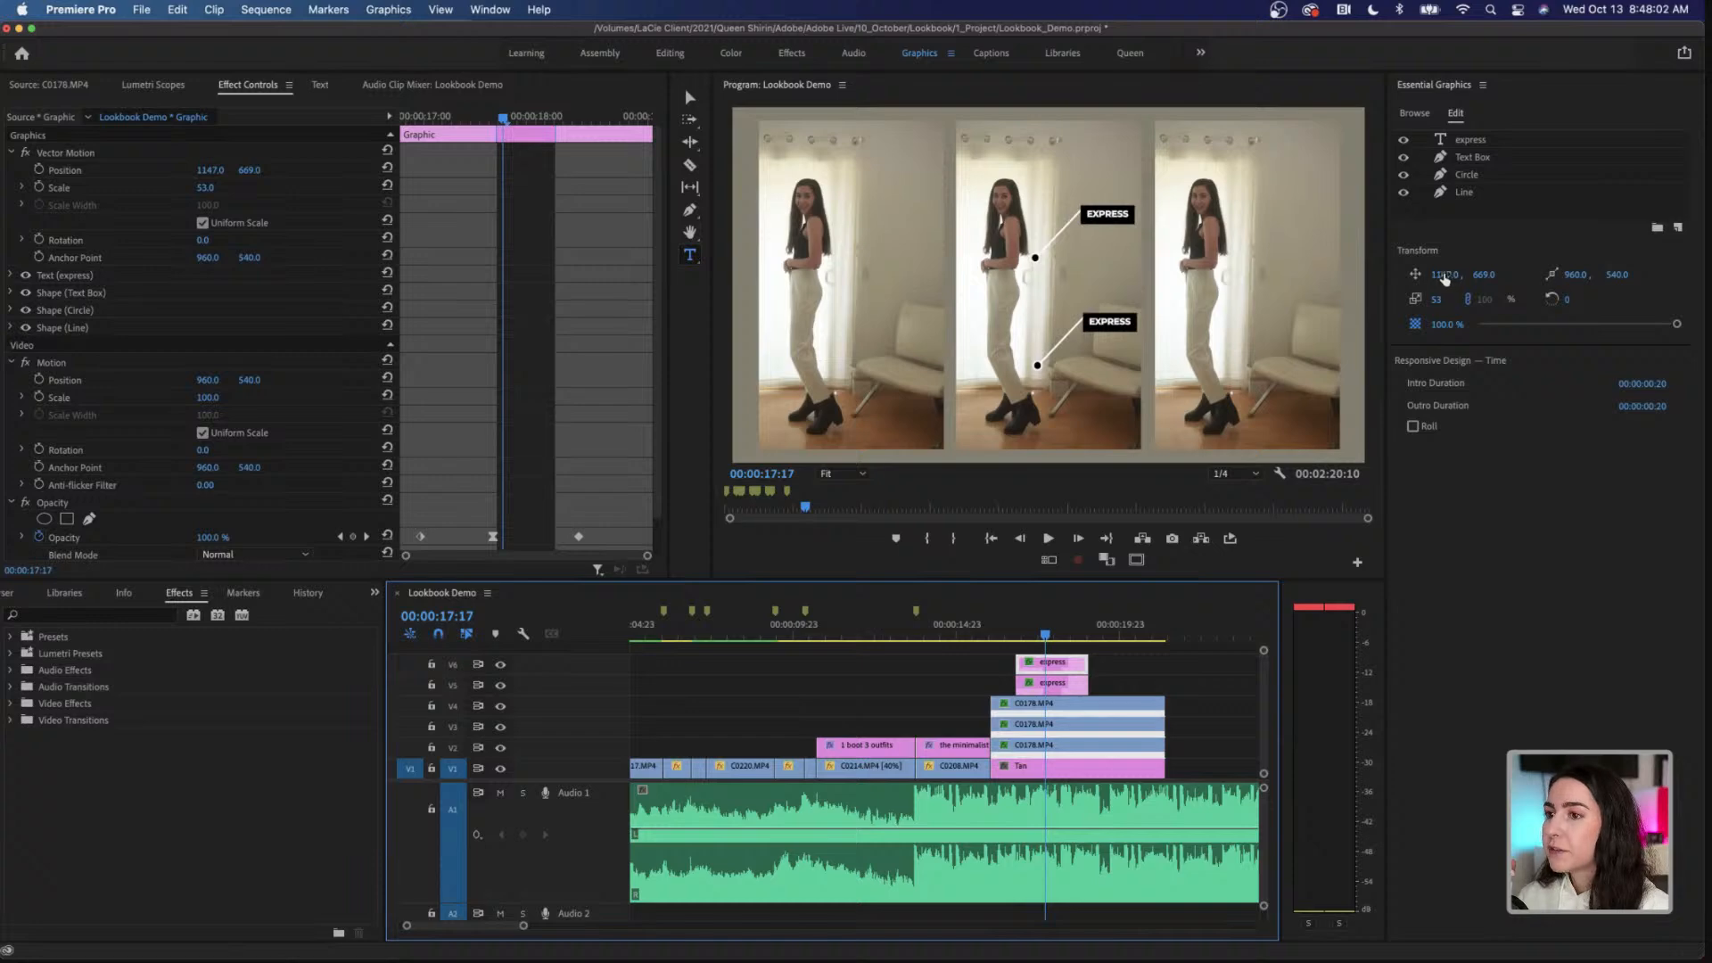
click(1445, 276)
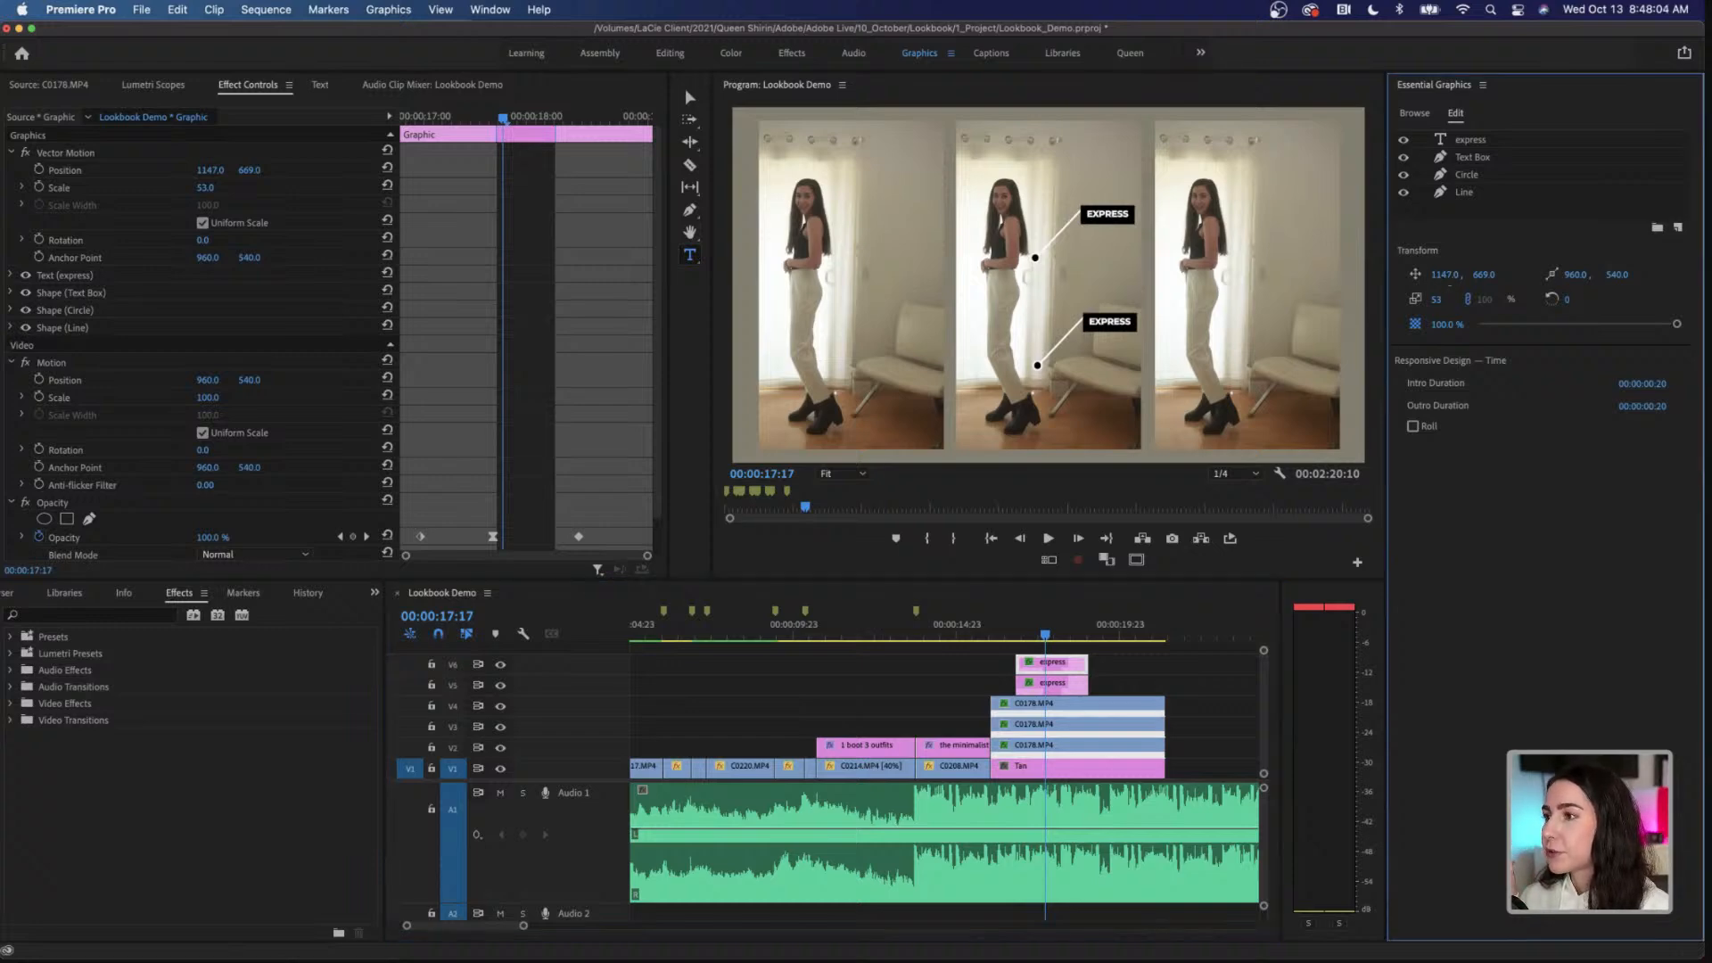
drag(1445, 275, 1362, 275)
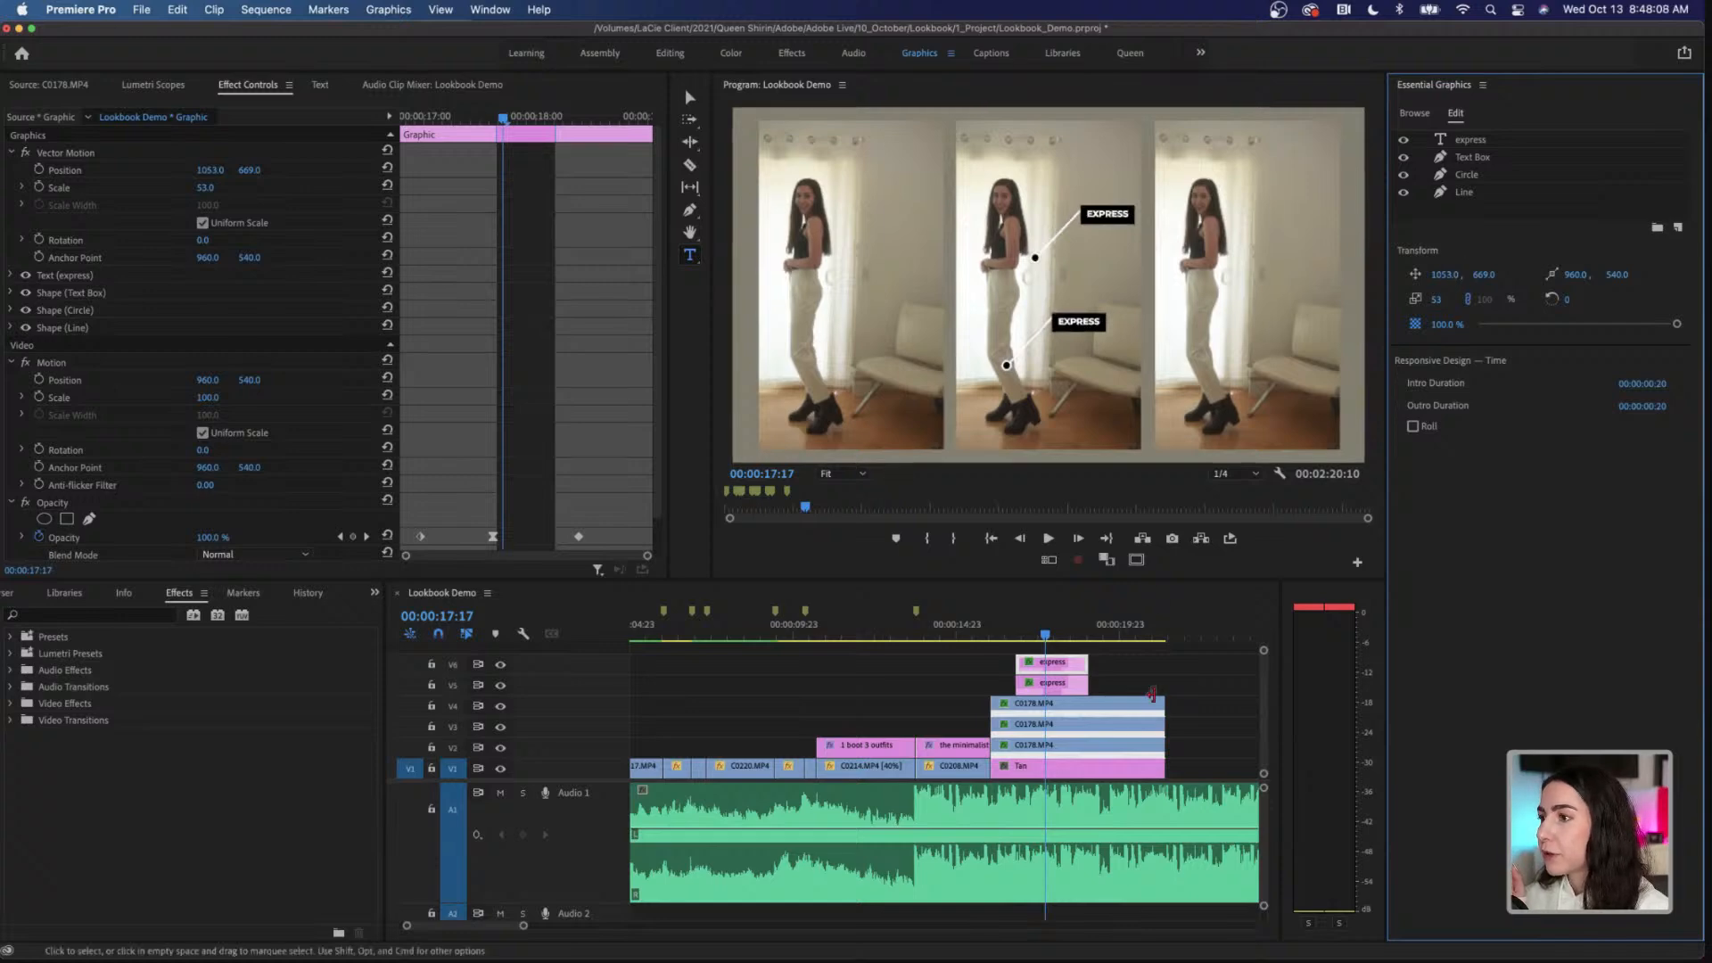
Step: Reposition the V5 callout to 1036, 319 so its pointer sits on the black top
click(1052, 684)
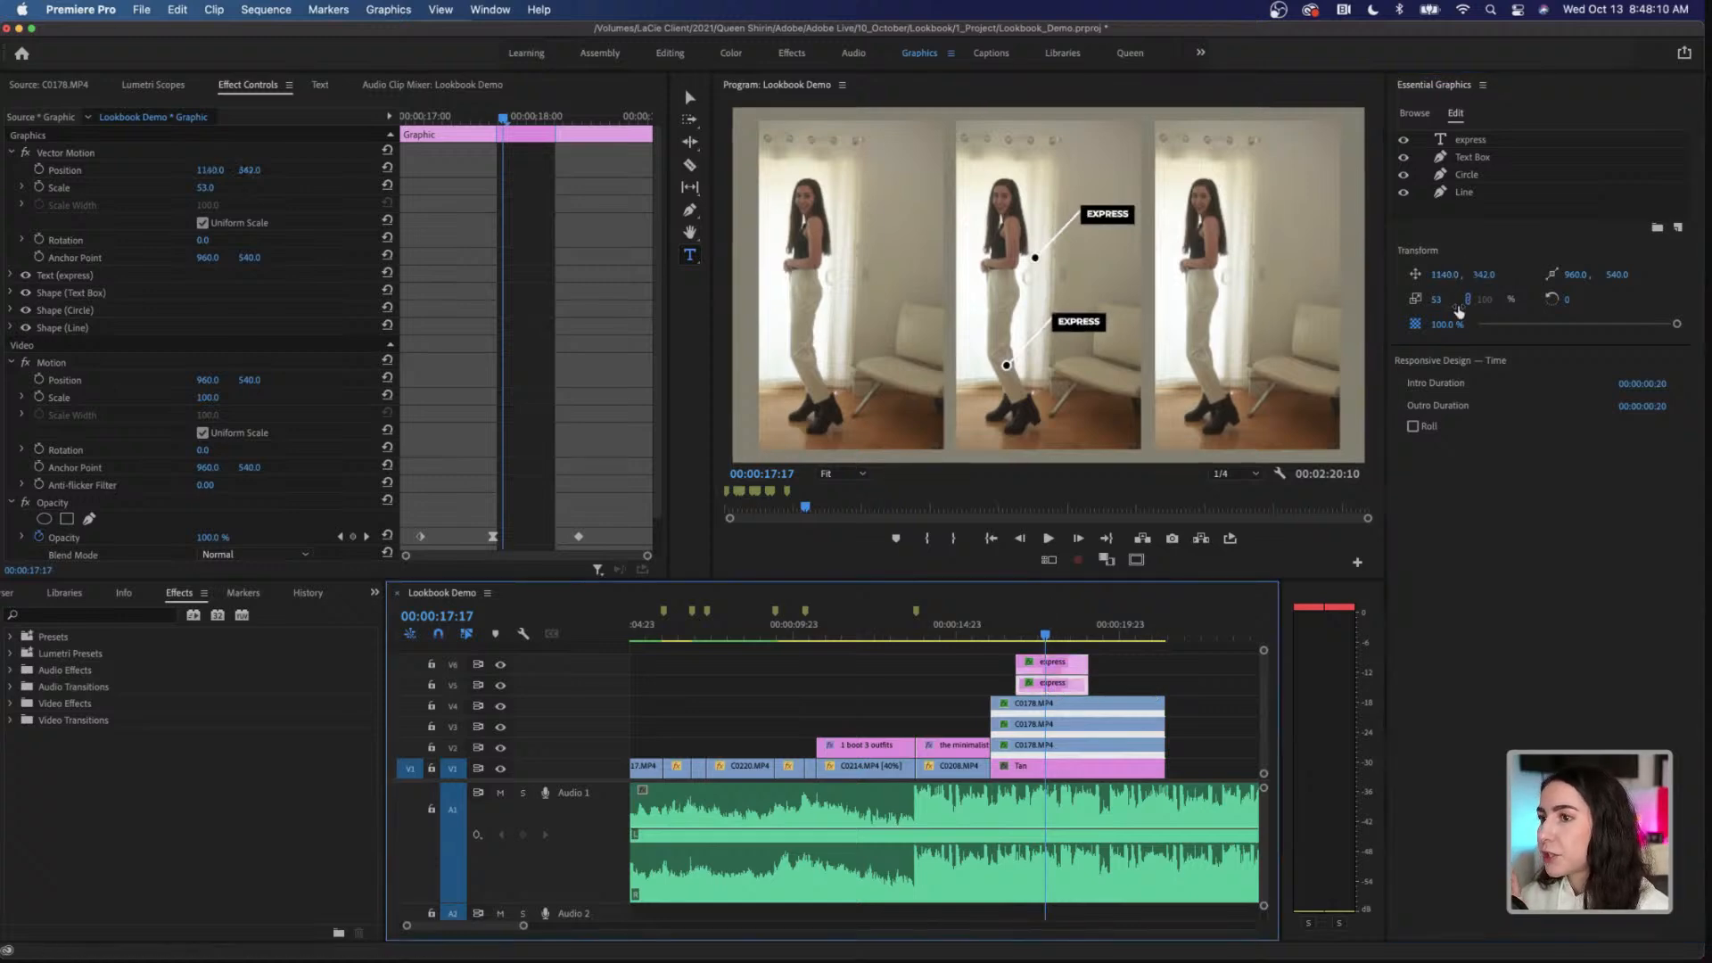
drag(1445, 274, 1353, 274)
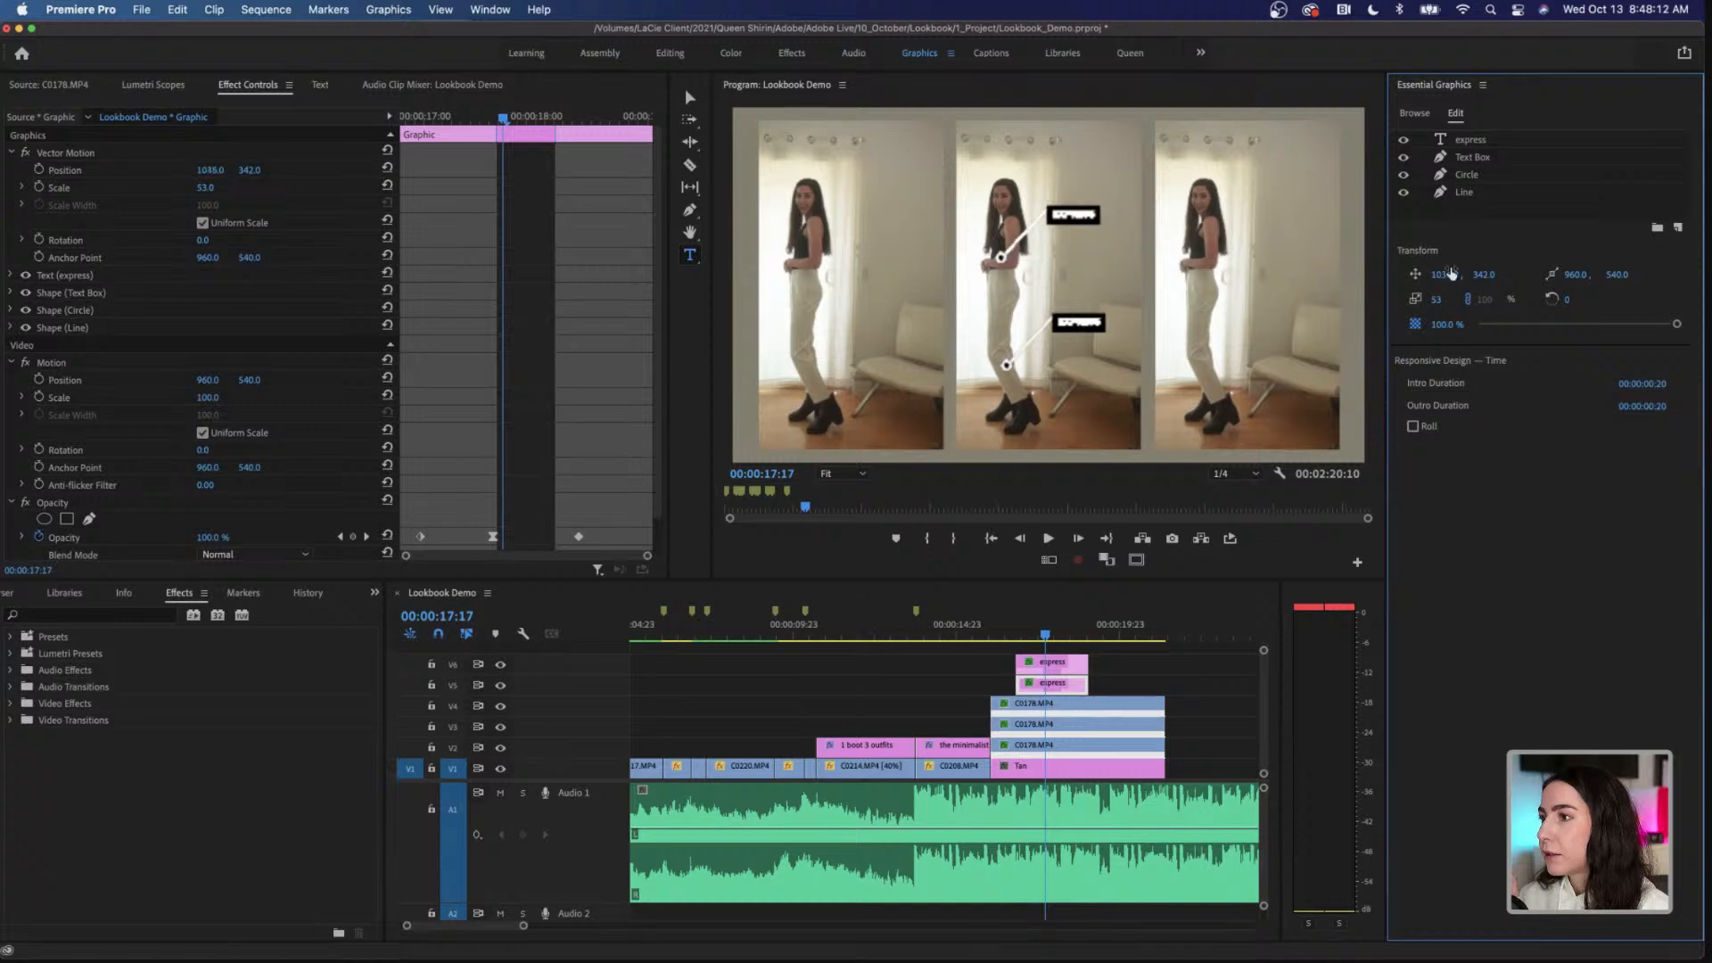
drag(1487, 275, 1467, 274)
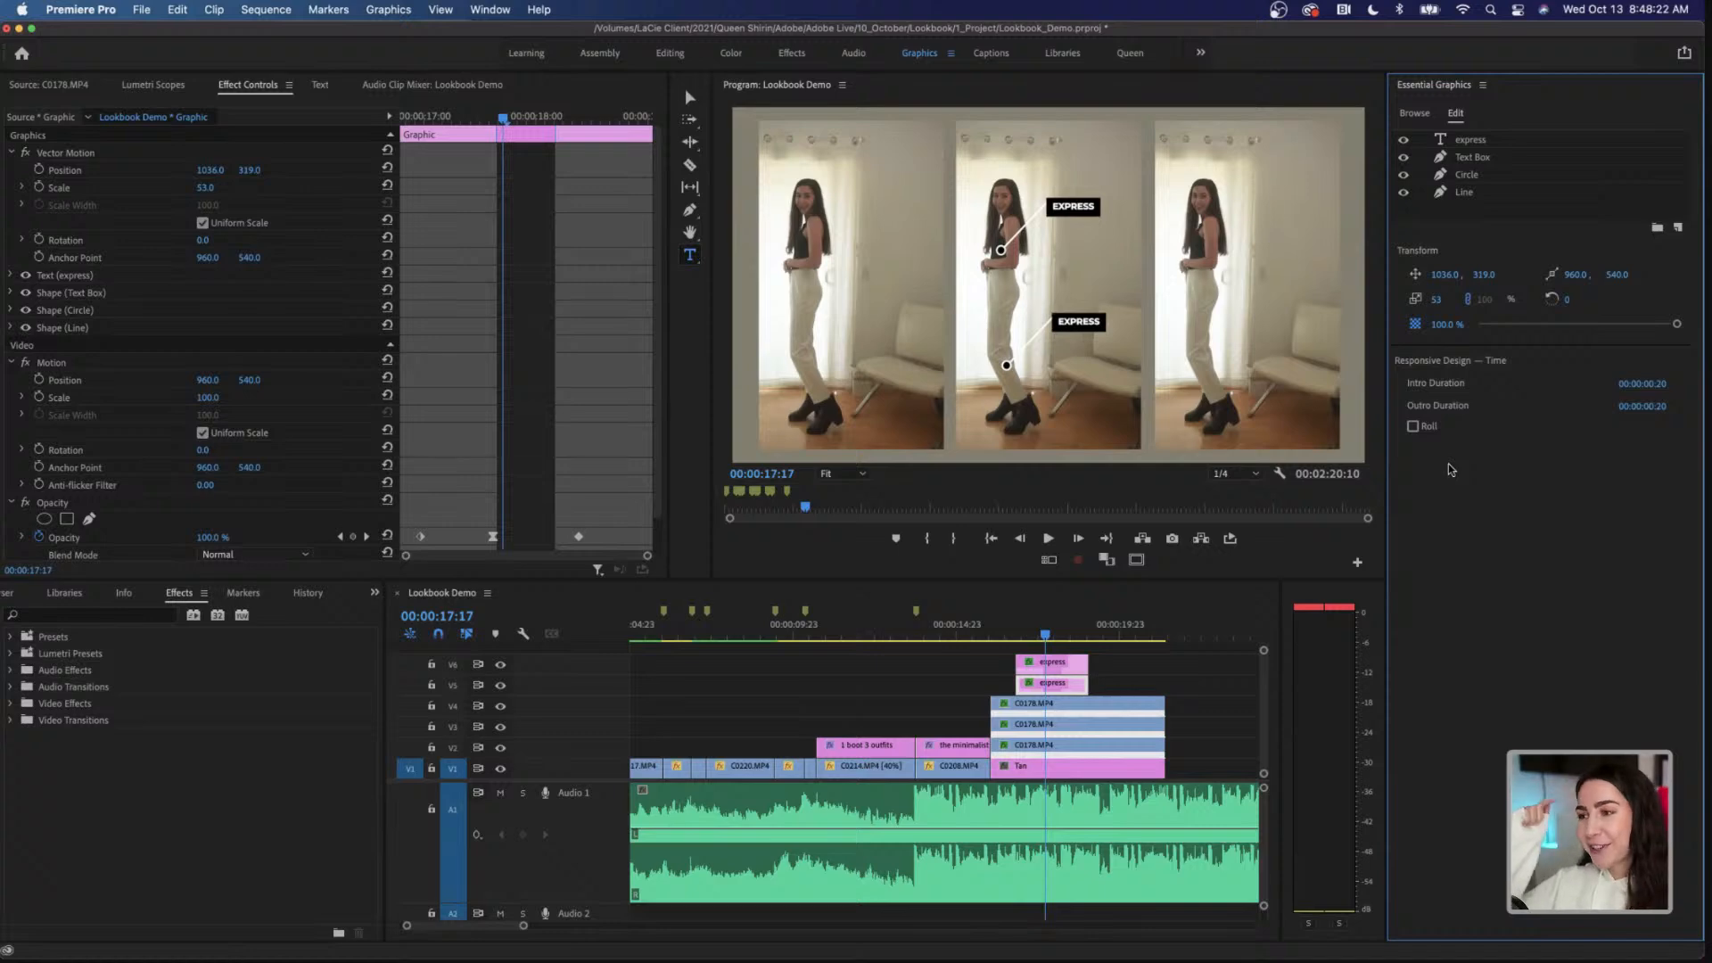
Step: Play back the split screen from 00:00:16:02 to check the repositioned callouts
click(1017, 635)
drag(1018, 636, 992, 634)
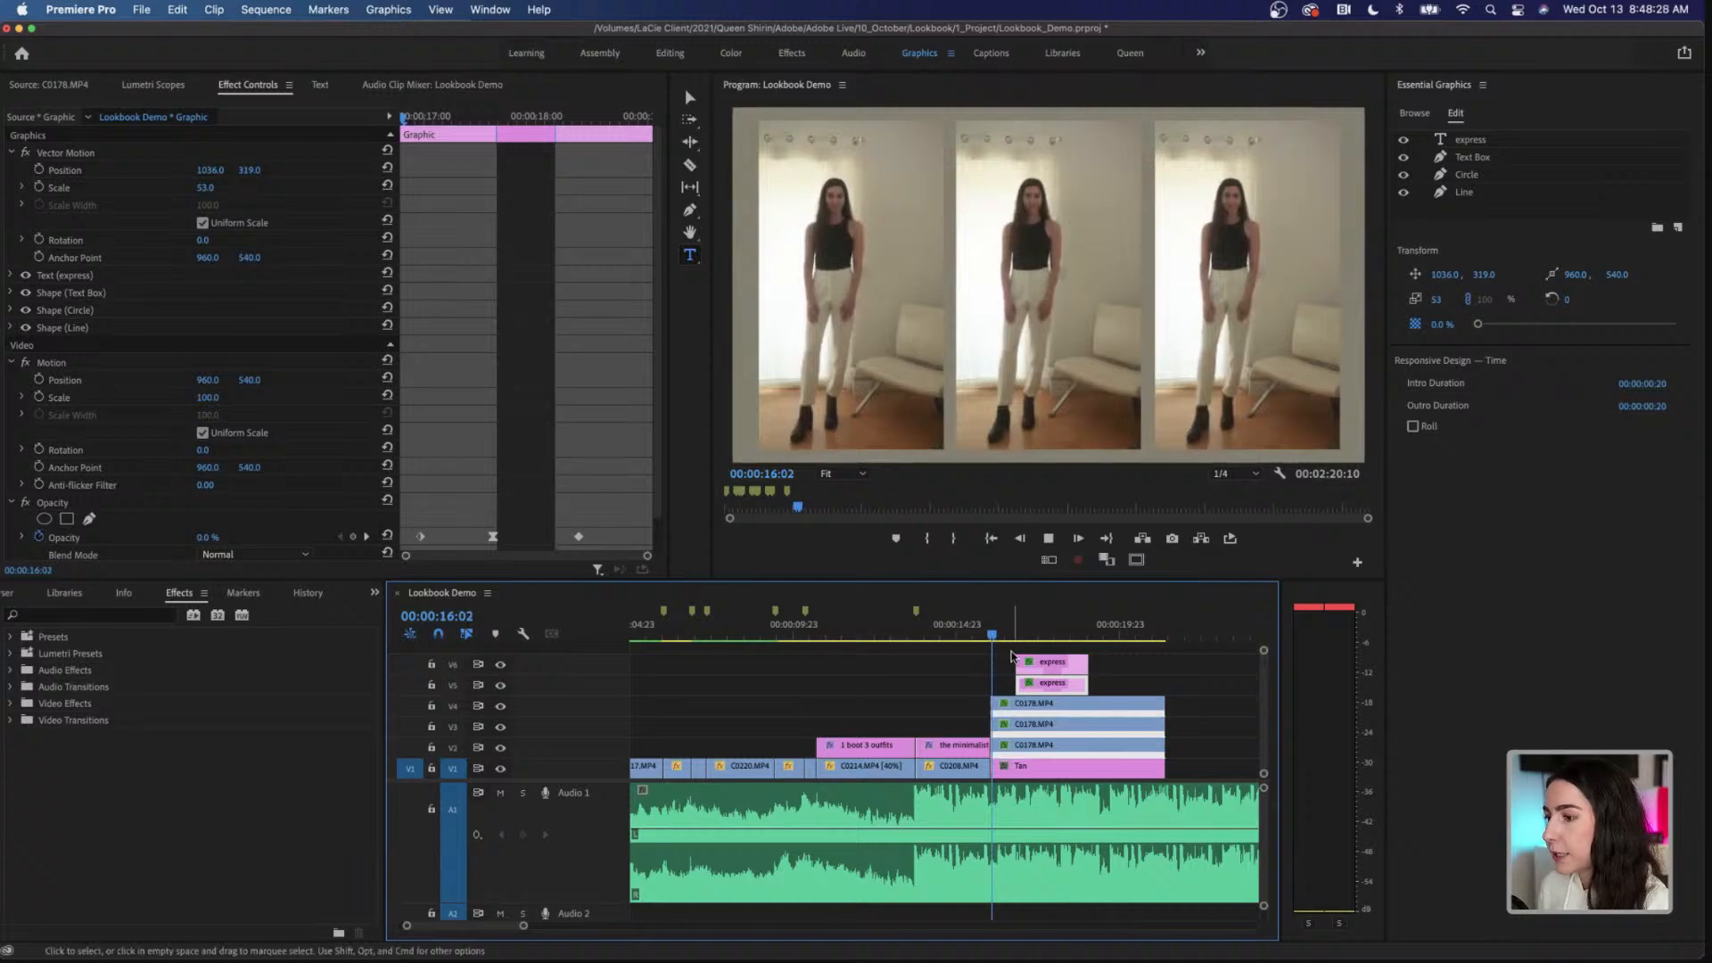
key(space)
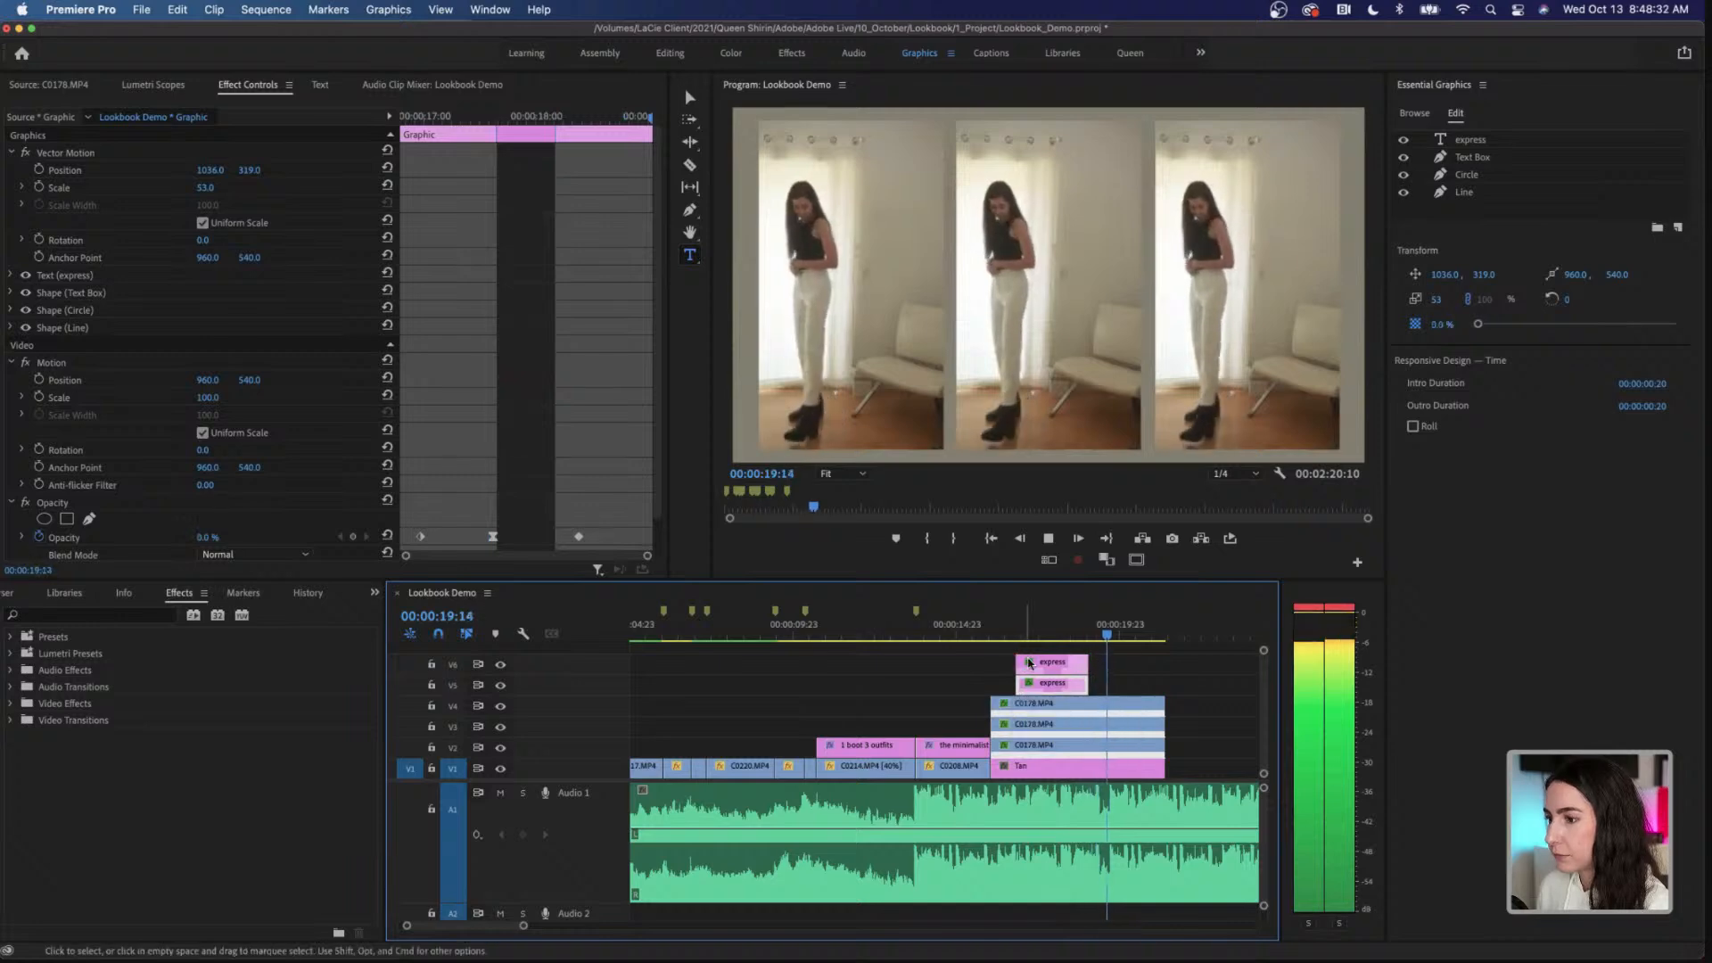
key(space)
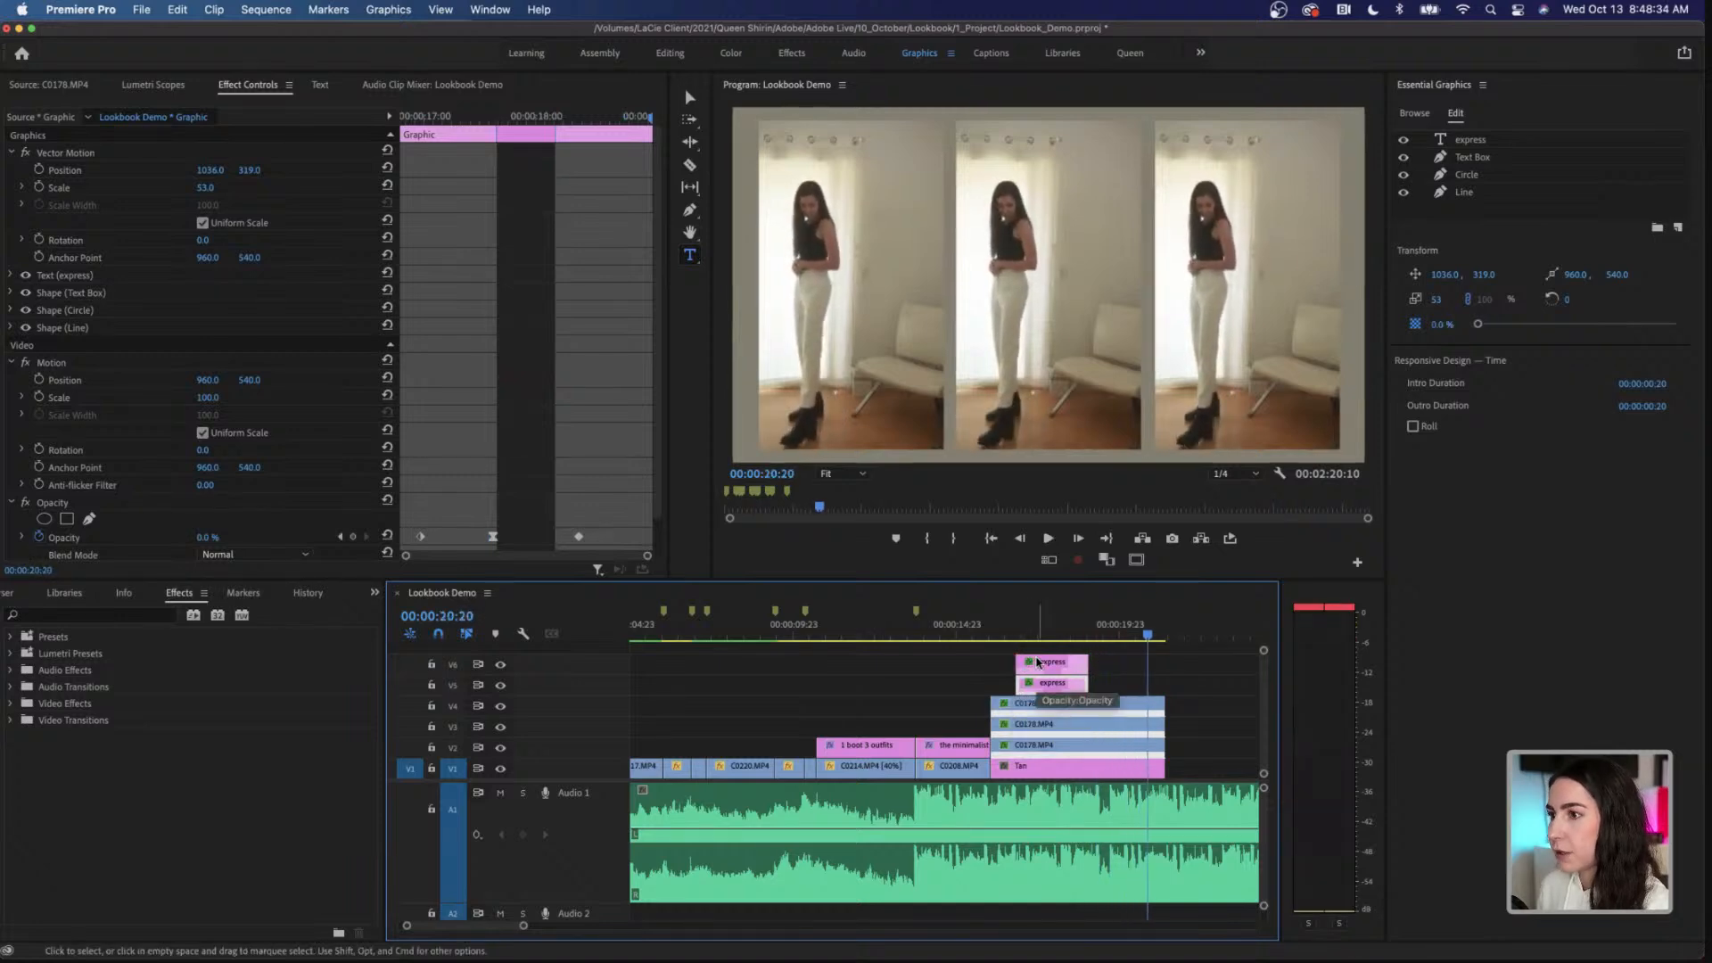
Step: Scrub through the start of the split screen and play back the callouts' fades from 00:00:17:00
scroll(1037, 662, right, 4)
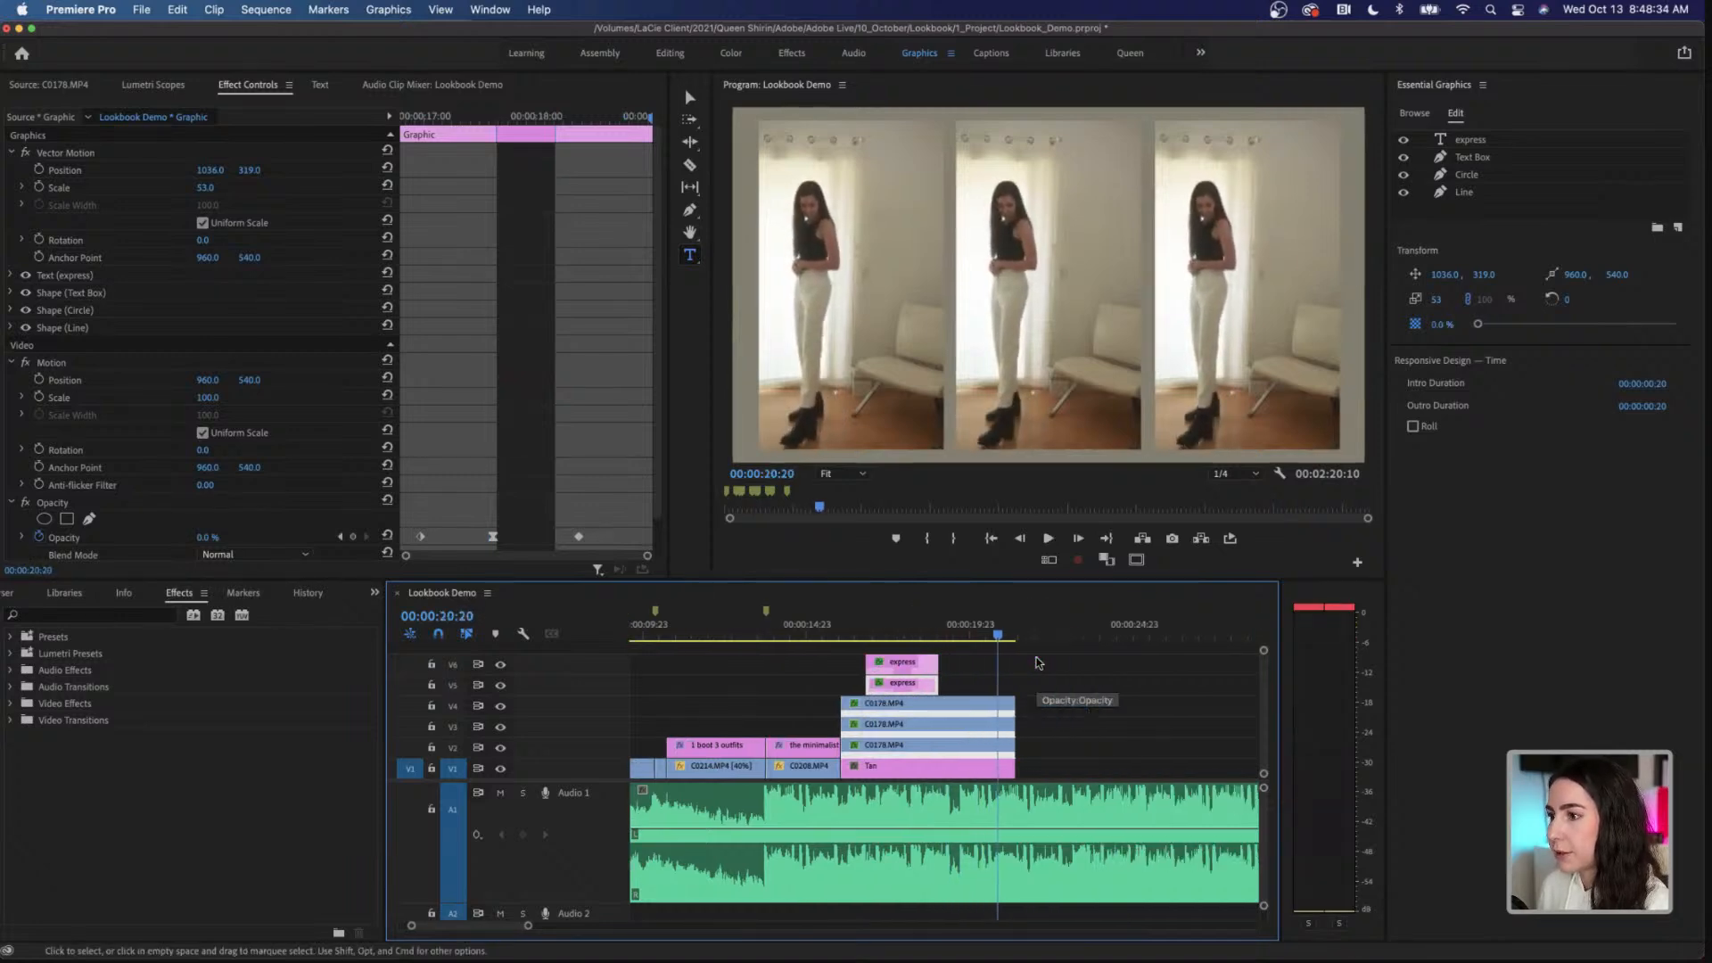
click(843, 634)
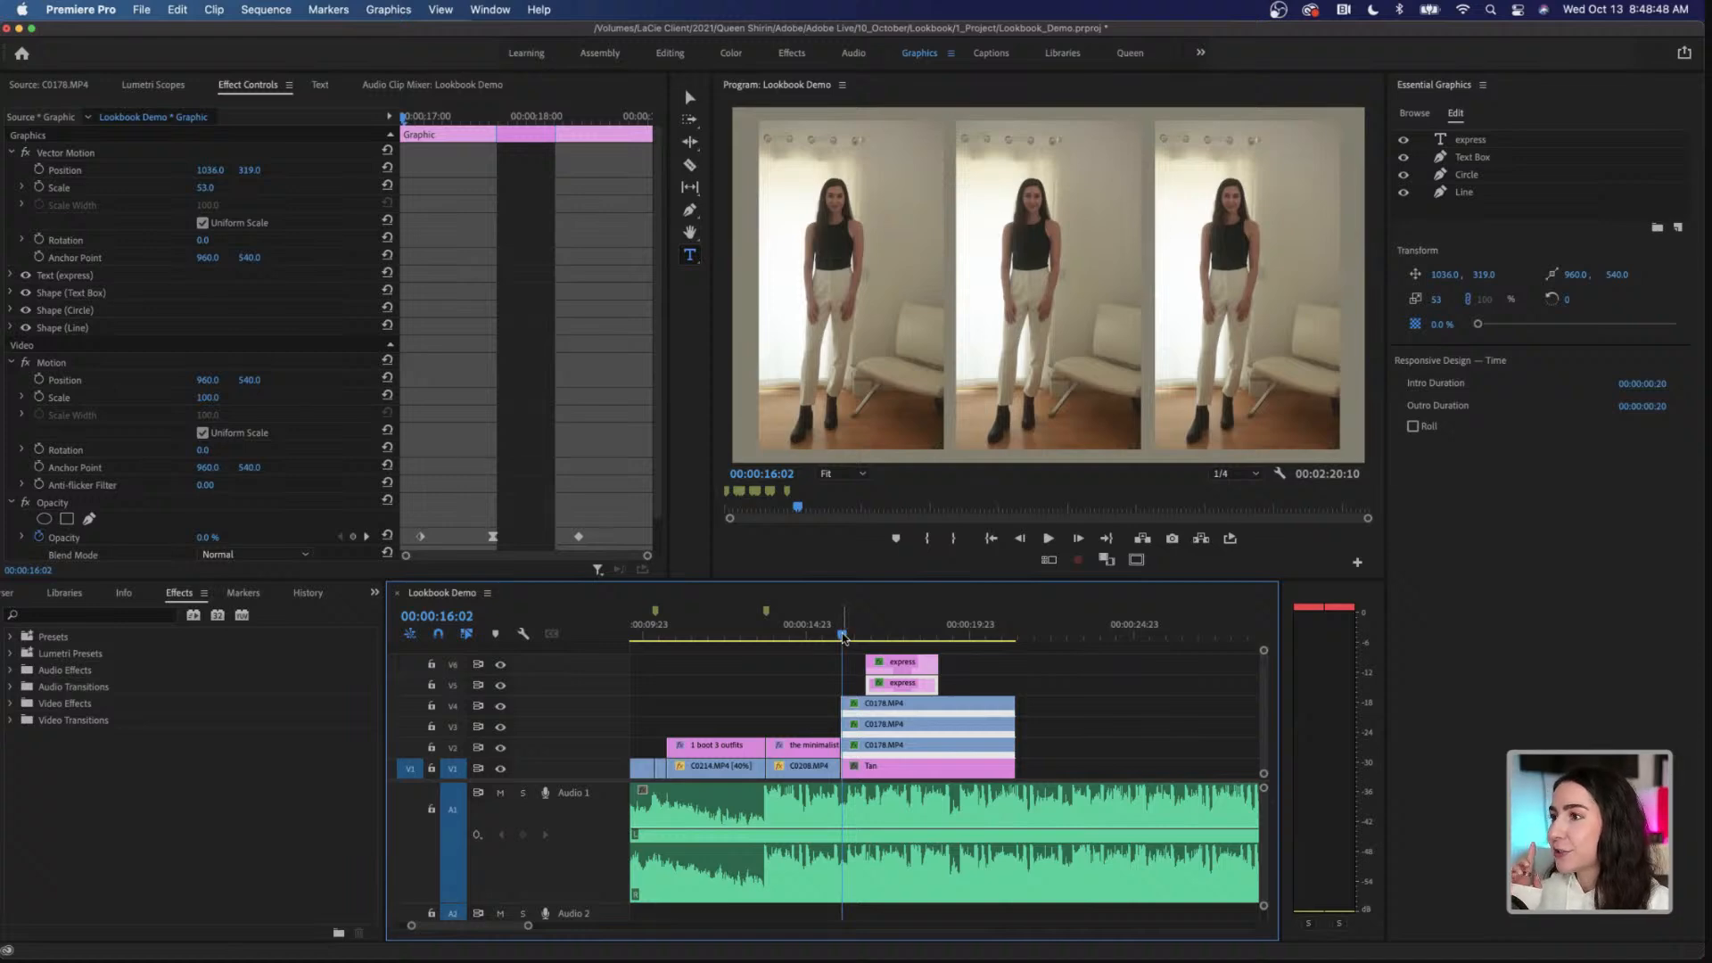
drag(844, 637, 887, 636)
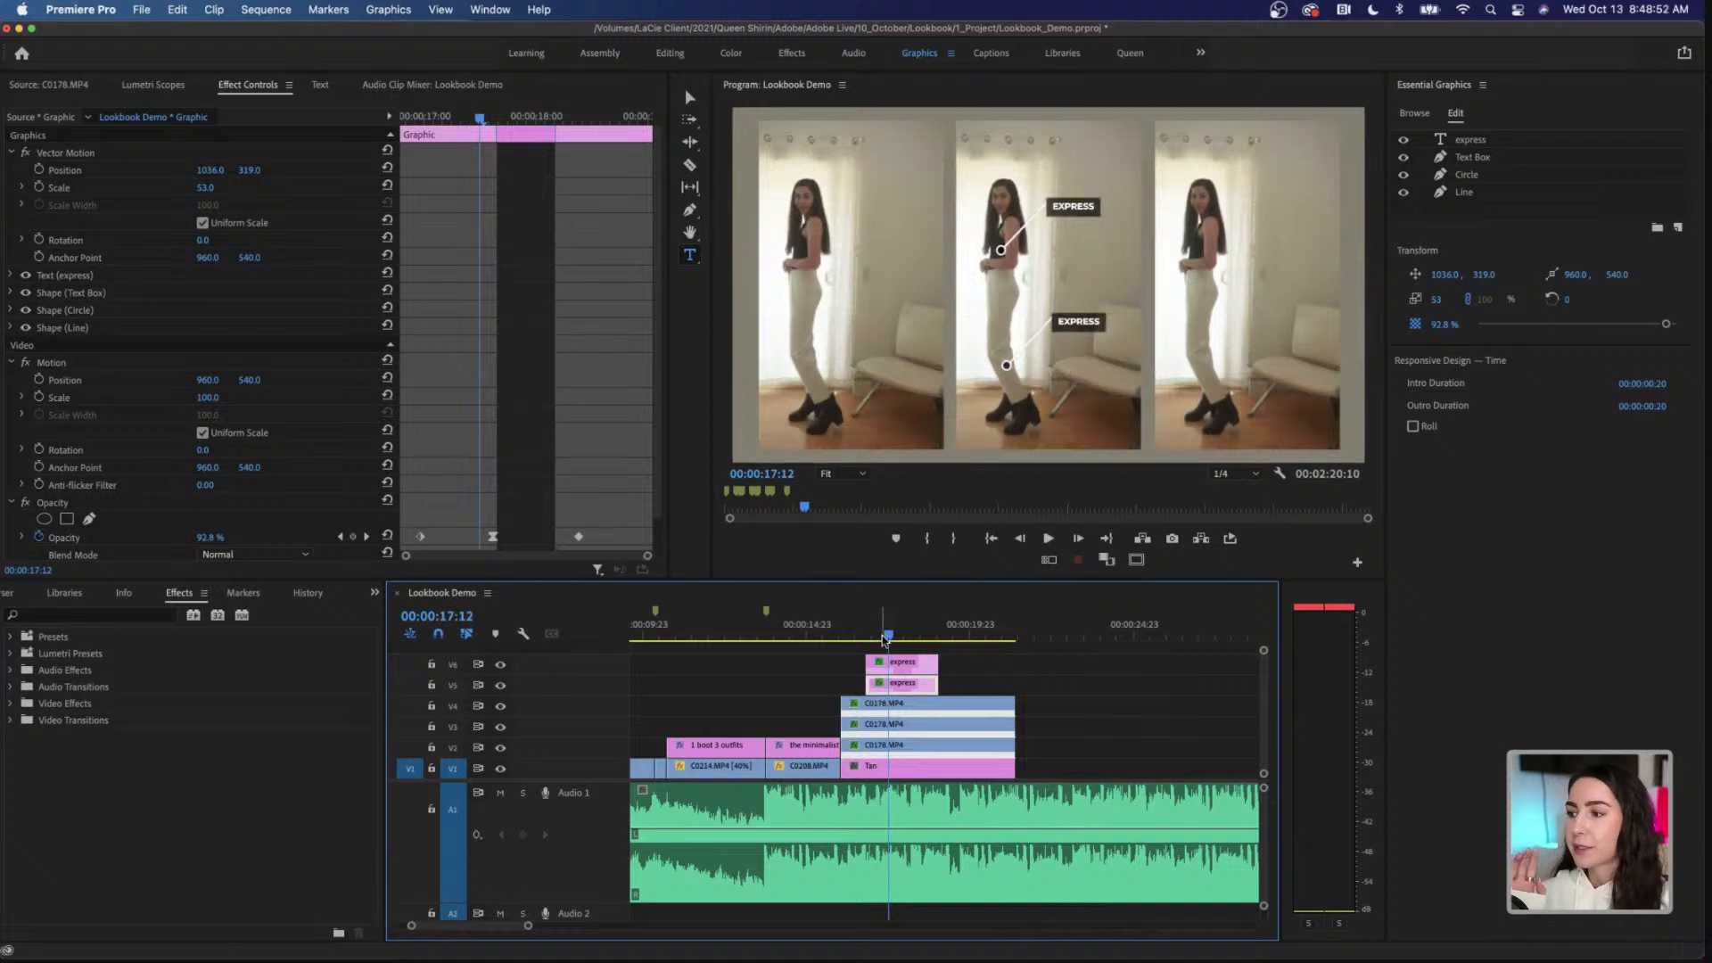
scroll(884, 638, right, 2)
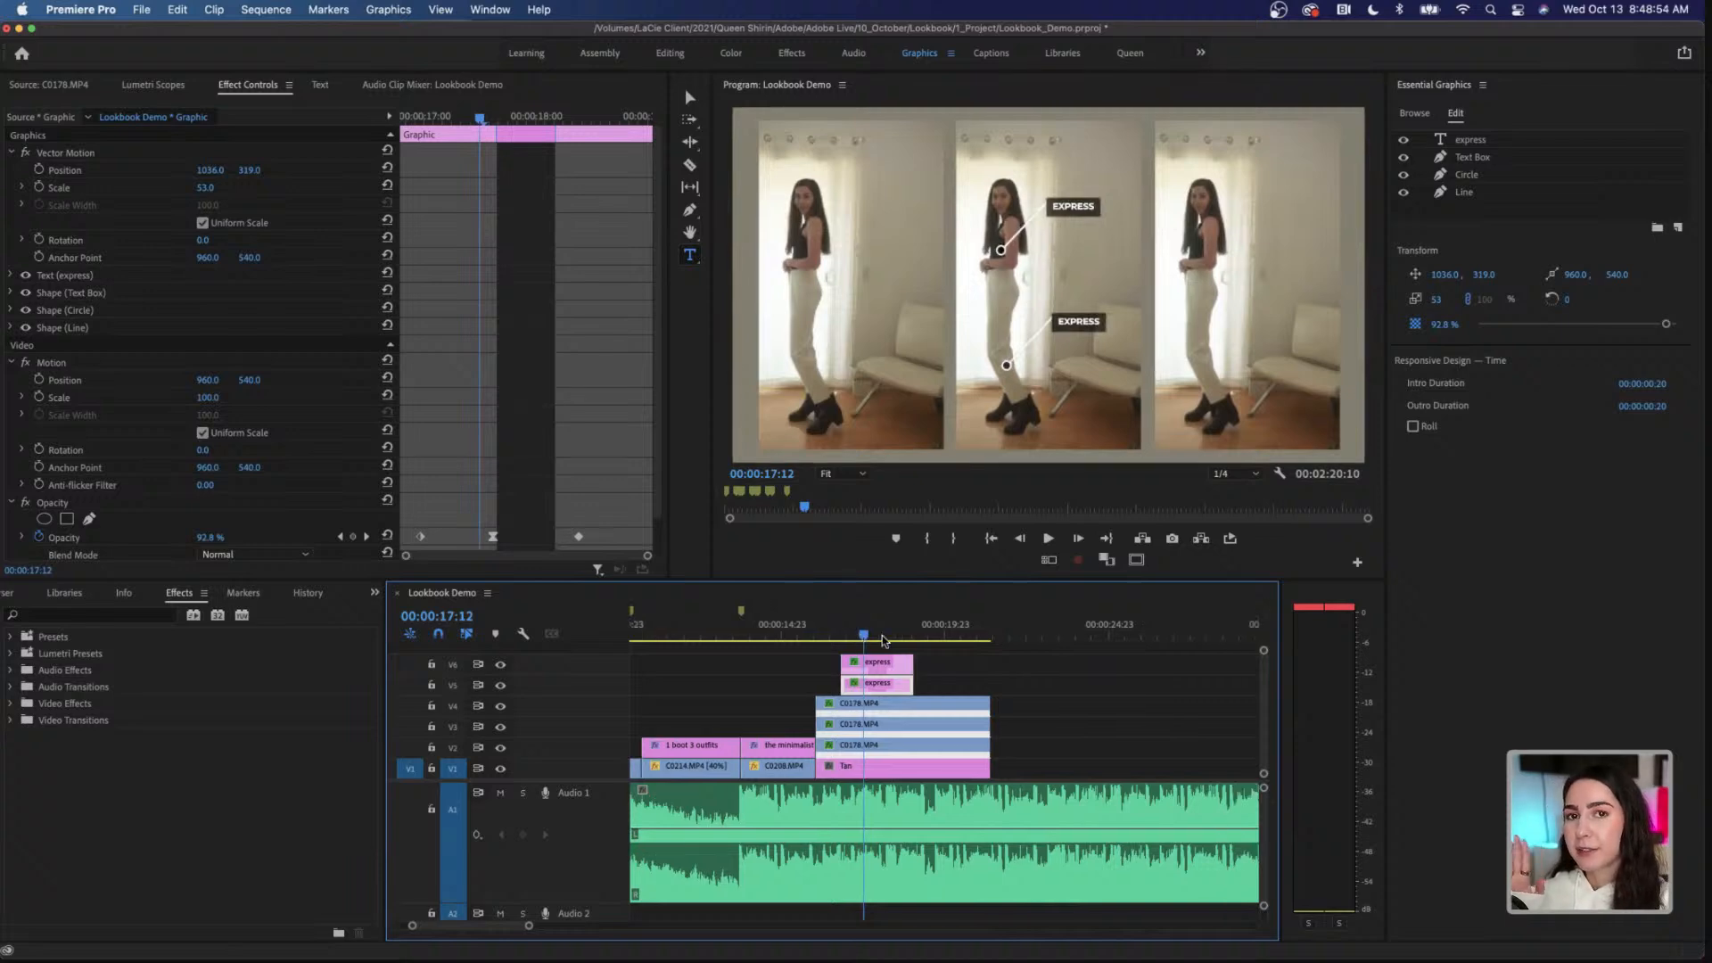
scroll(883, 640, right, 2)
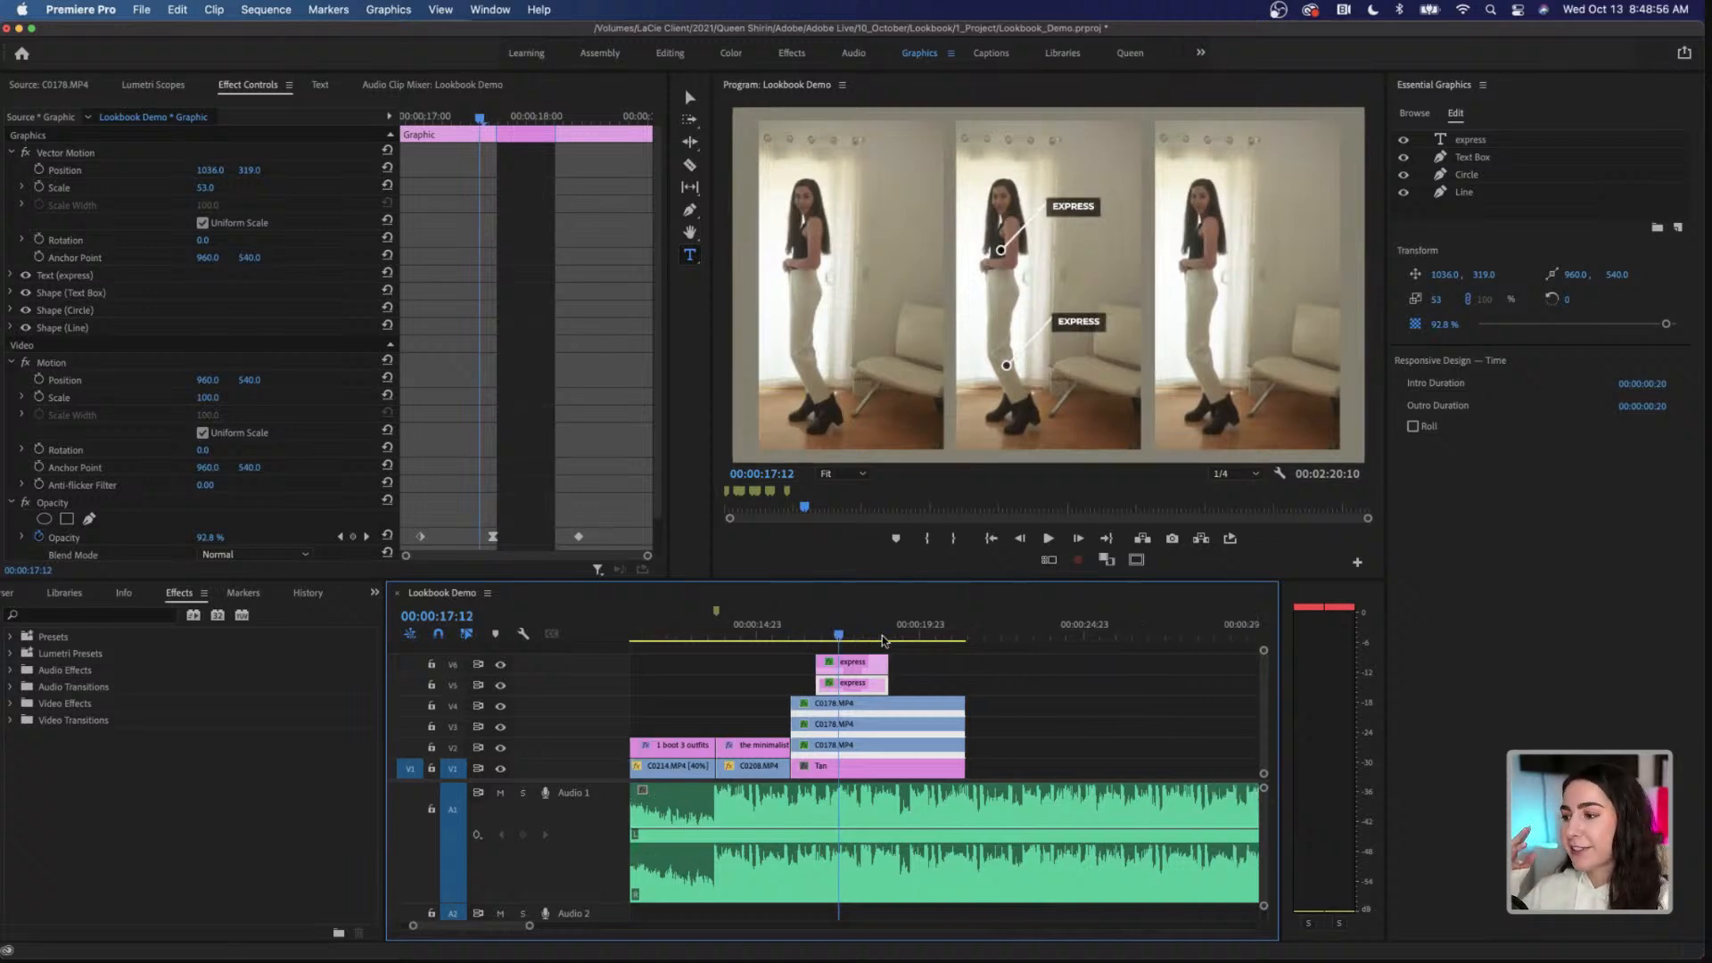
drag(838, 635, 823, 636)
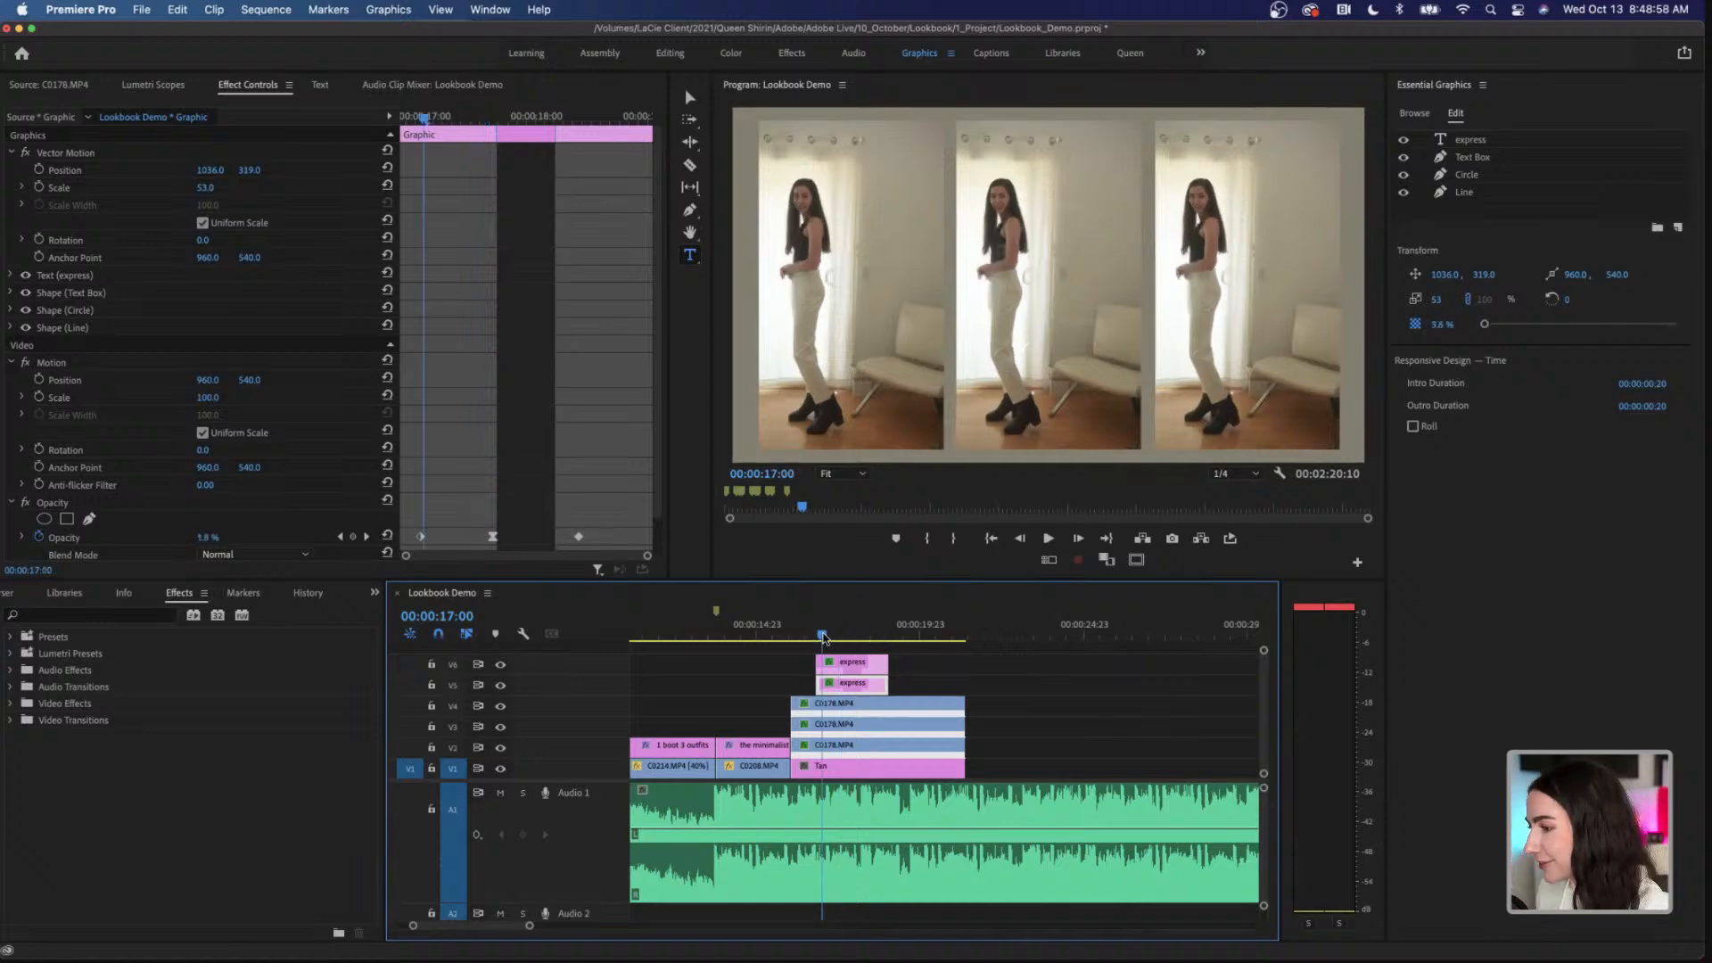
key(space)
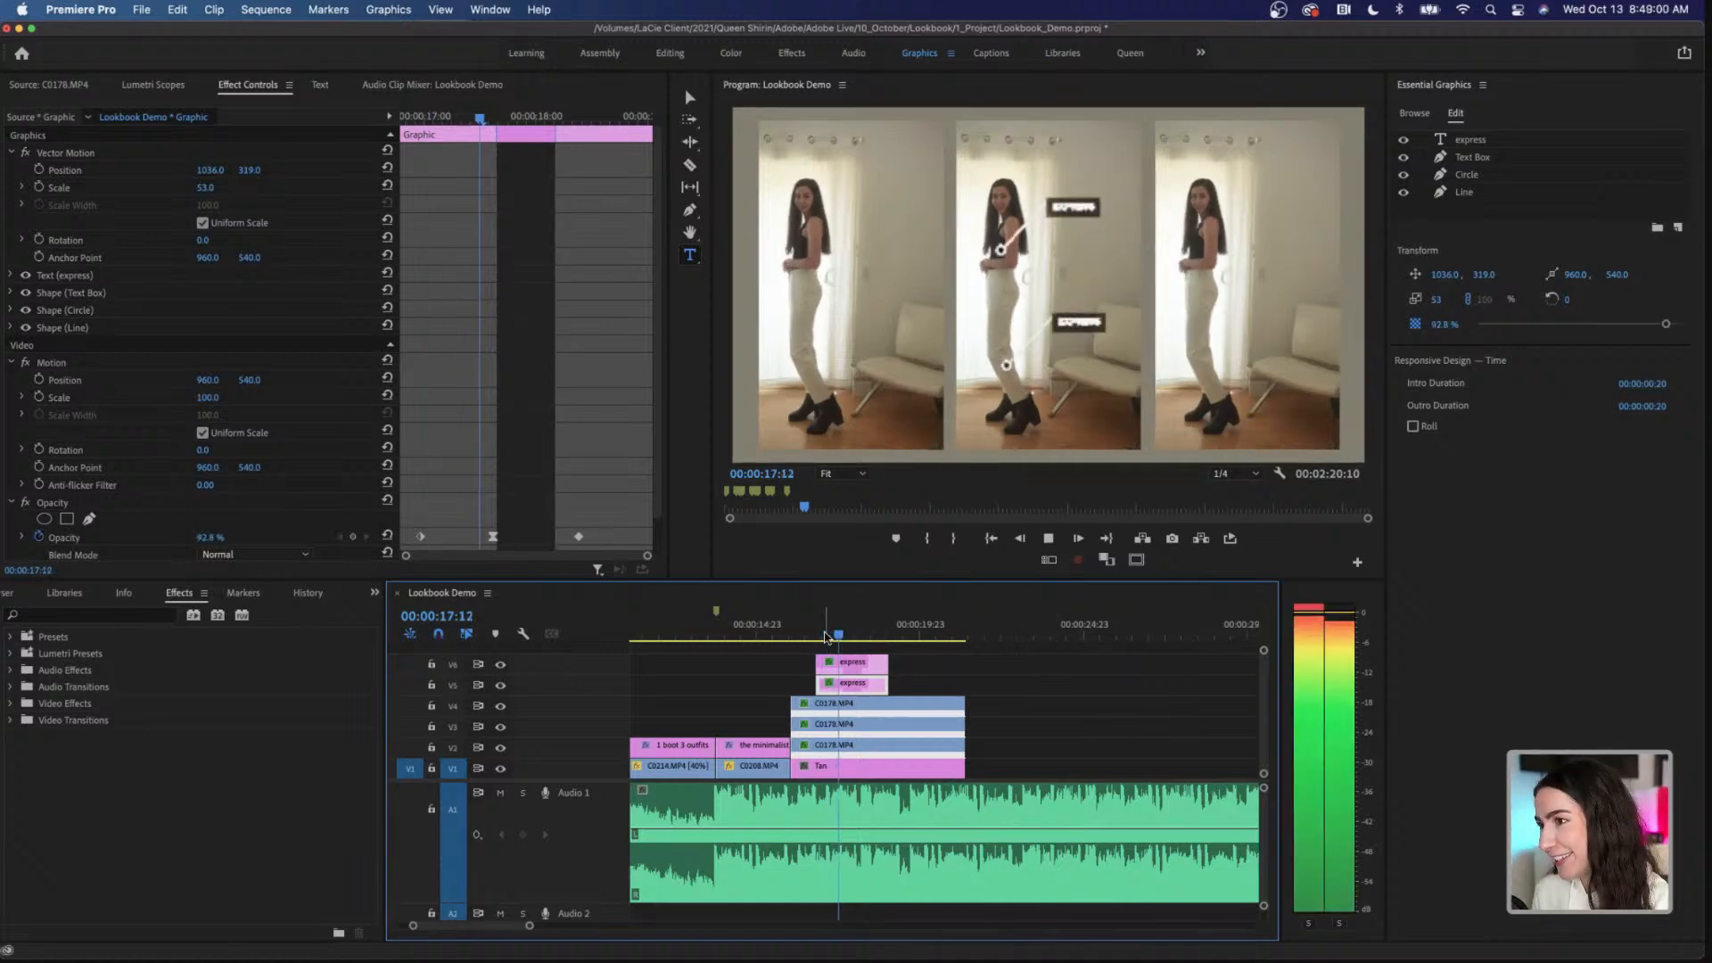
key(space)
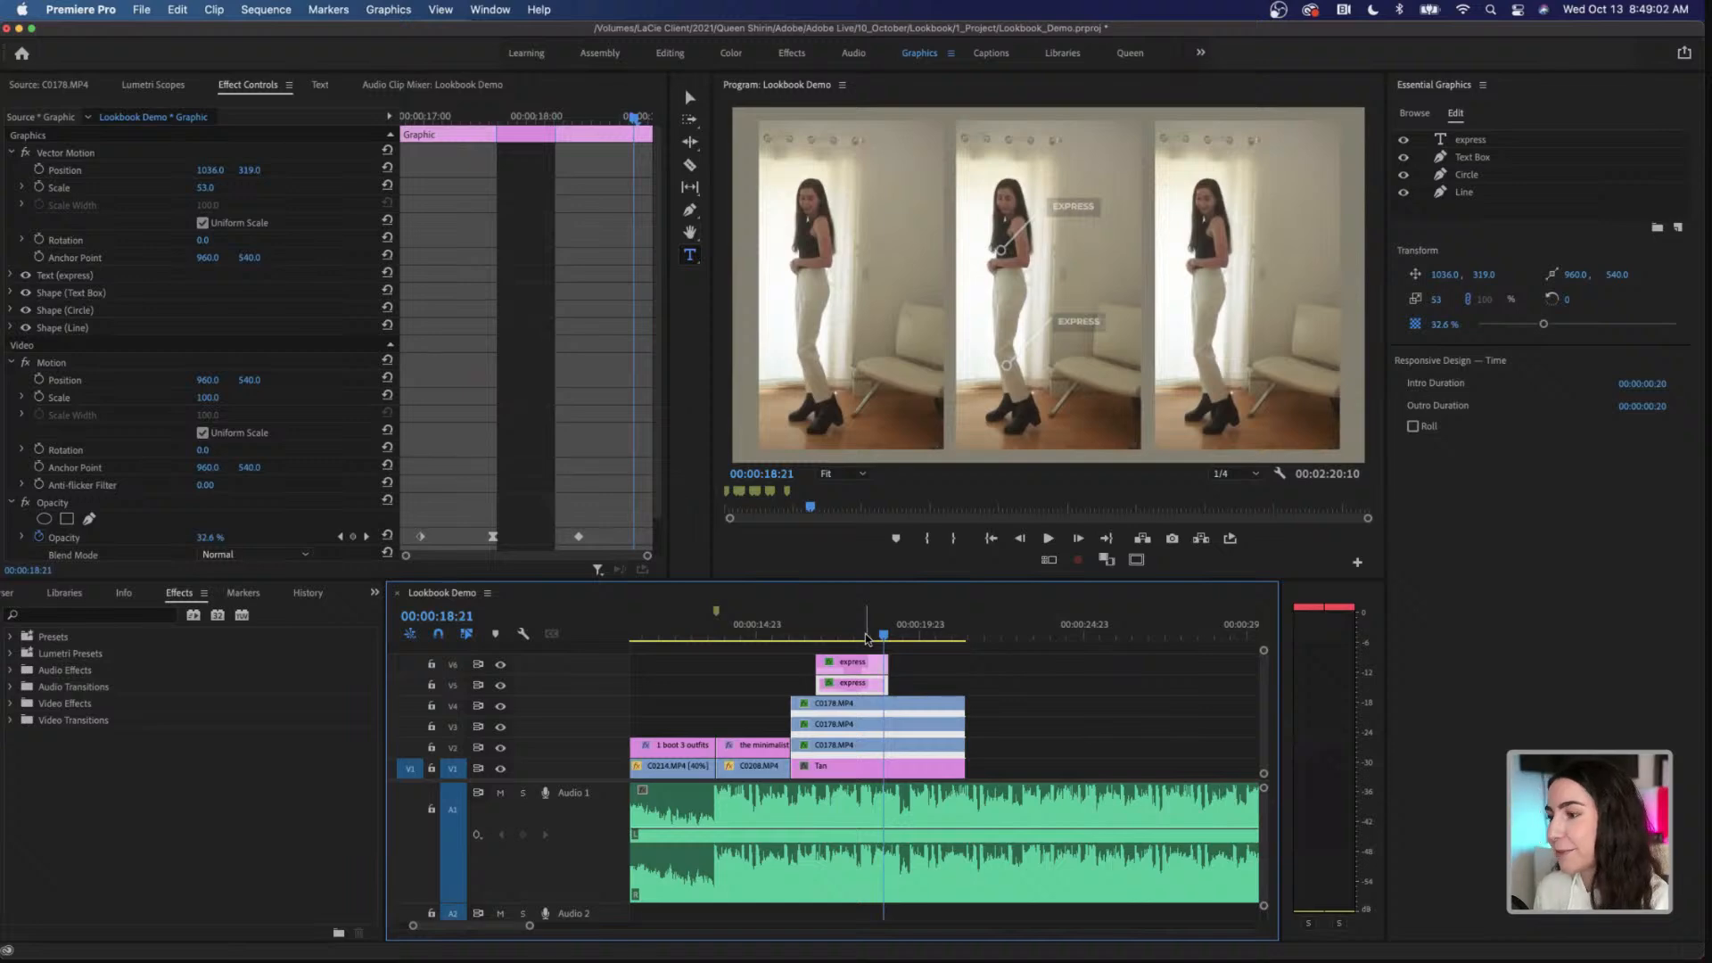
Step: Locate the music beat at 00:00:18:04 and add a Scale keyframe of 52 there to the middle C0178.MP4 clip on V2
click(865, 638)
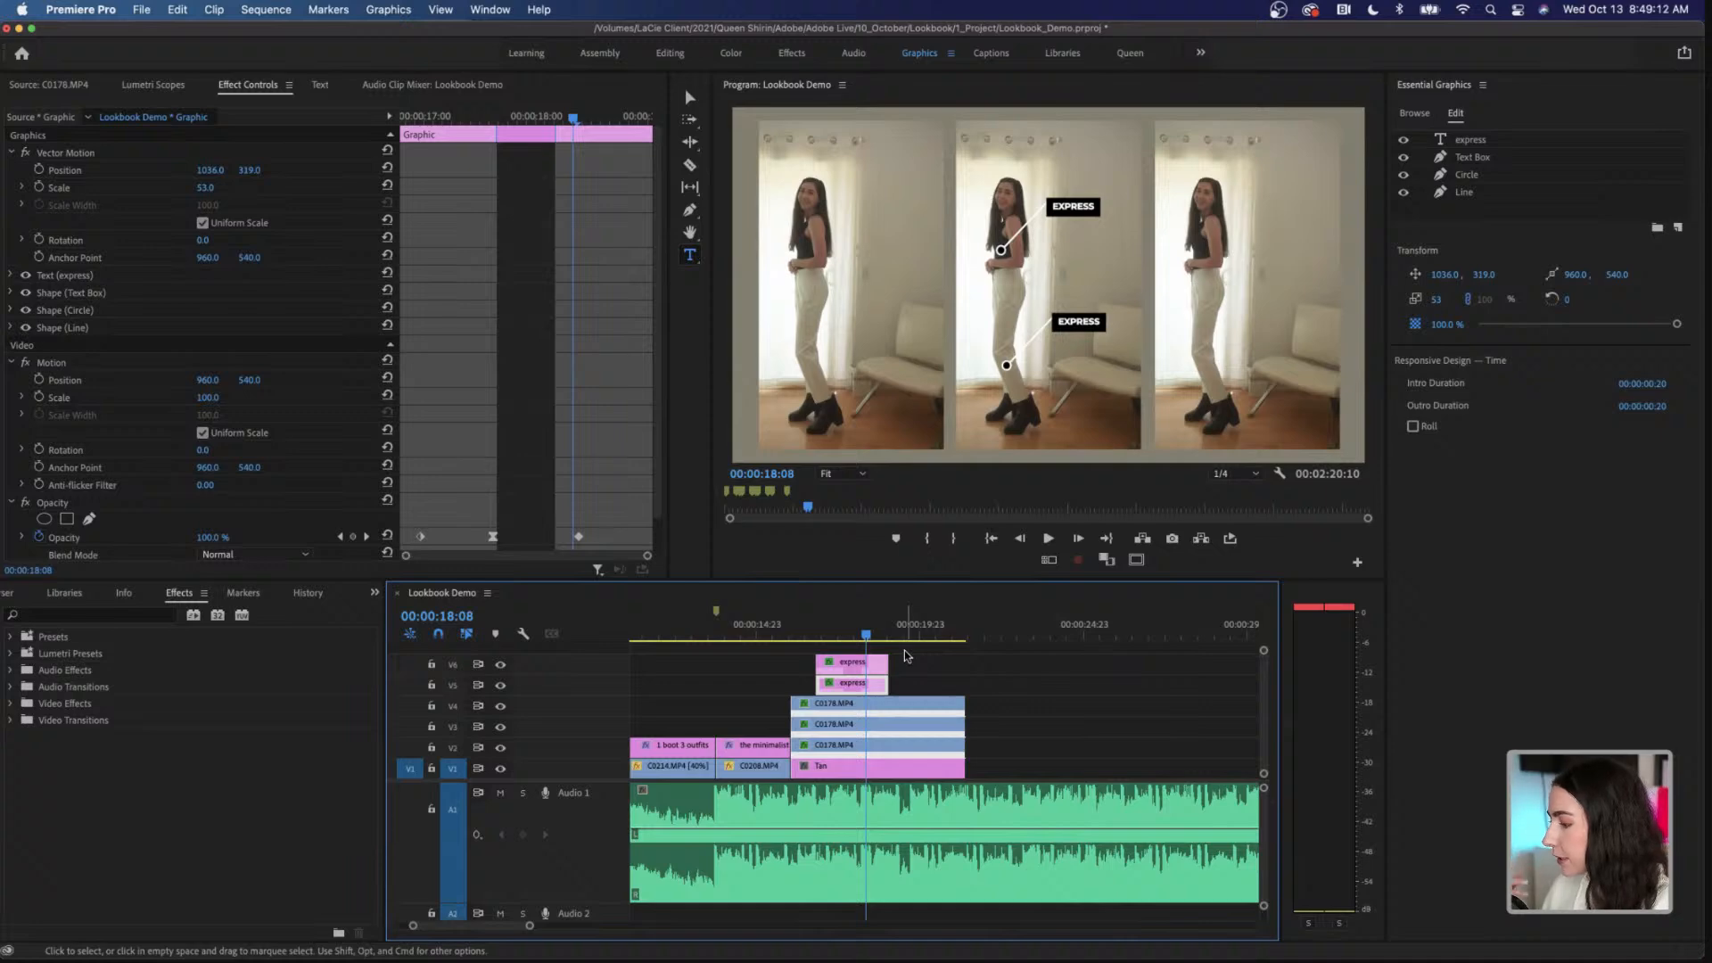
click(871, 751)
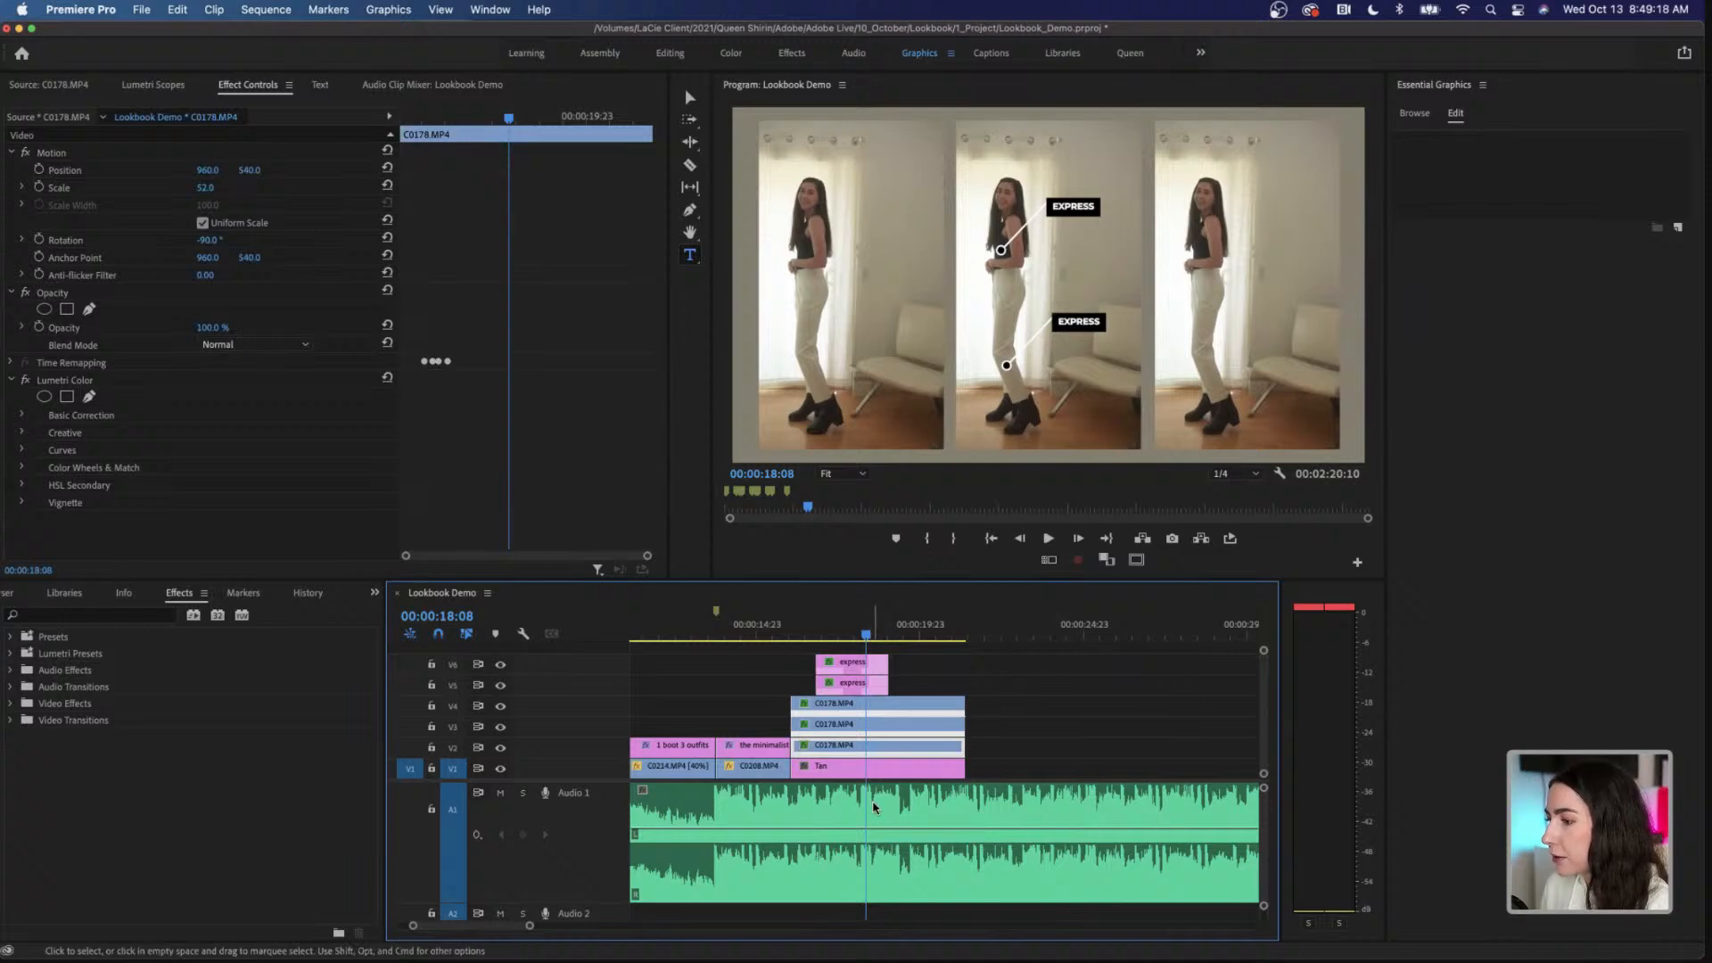
drag(529, 926, 467, 926)
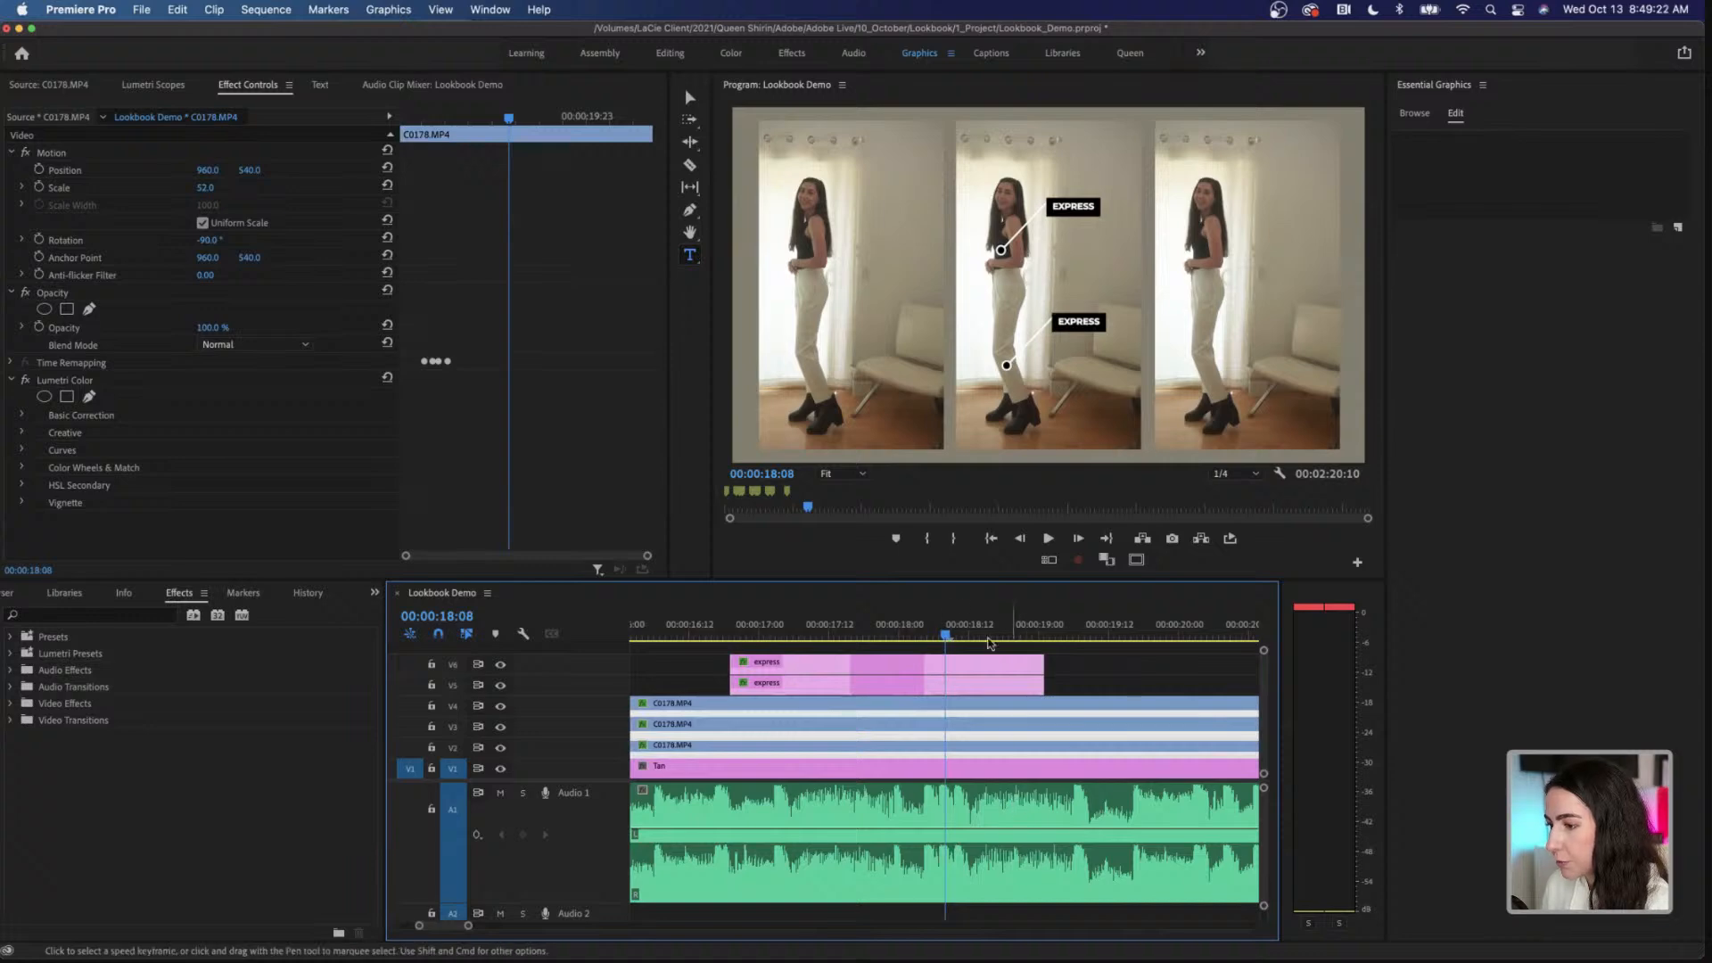
click(879, 634)
key(space)
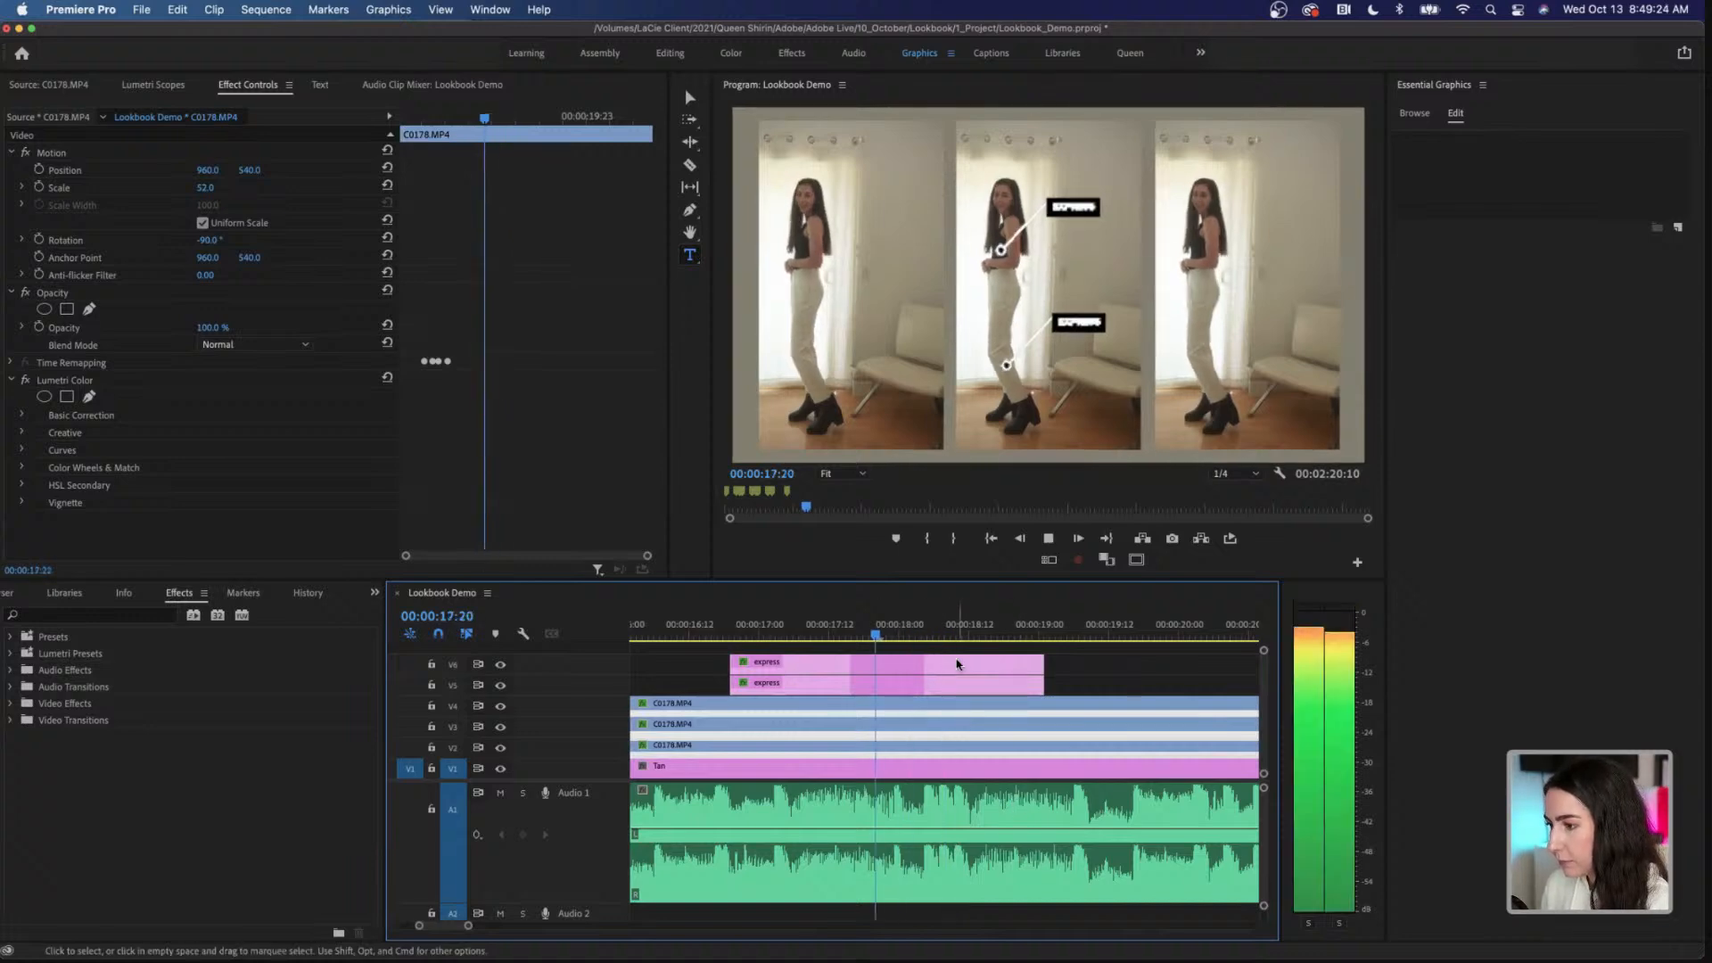
key(space)
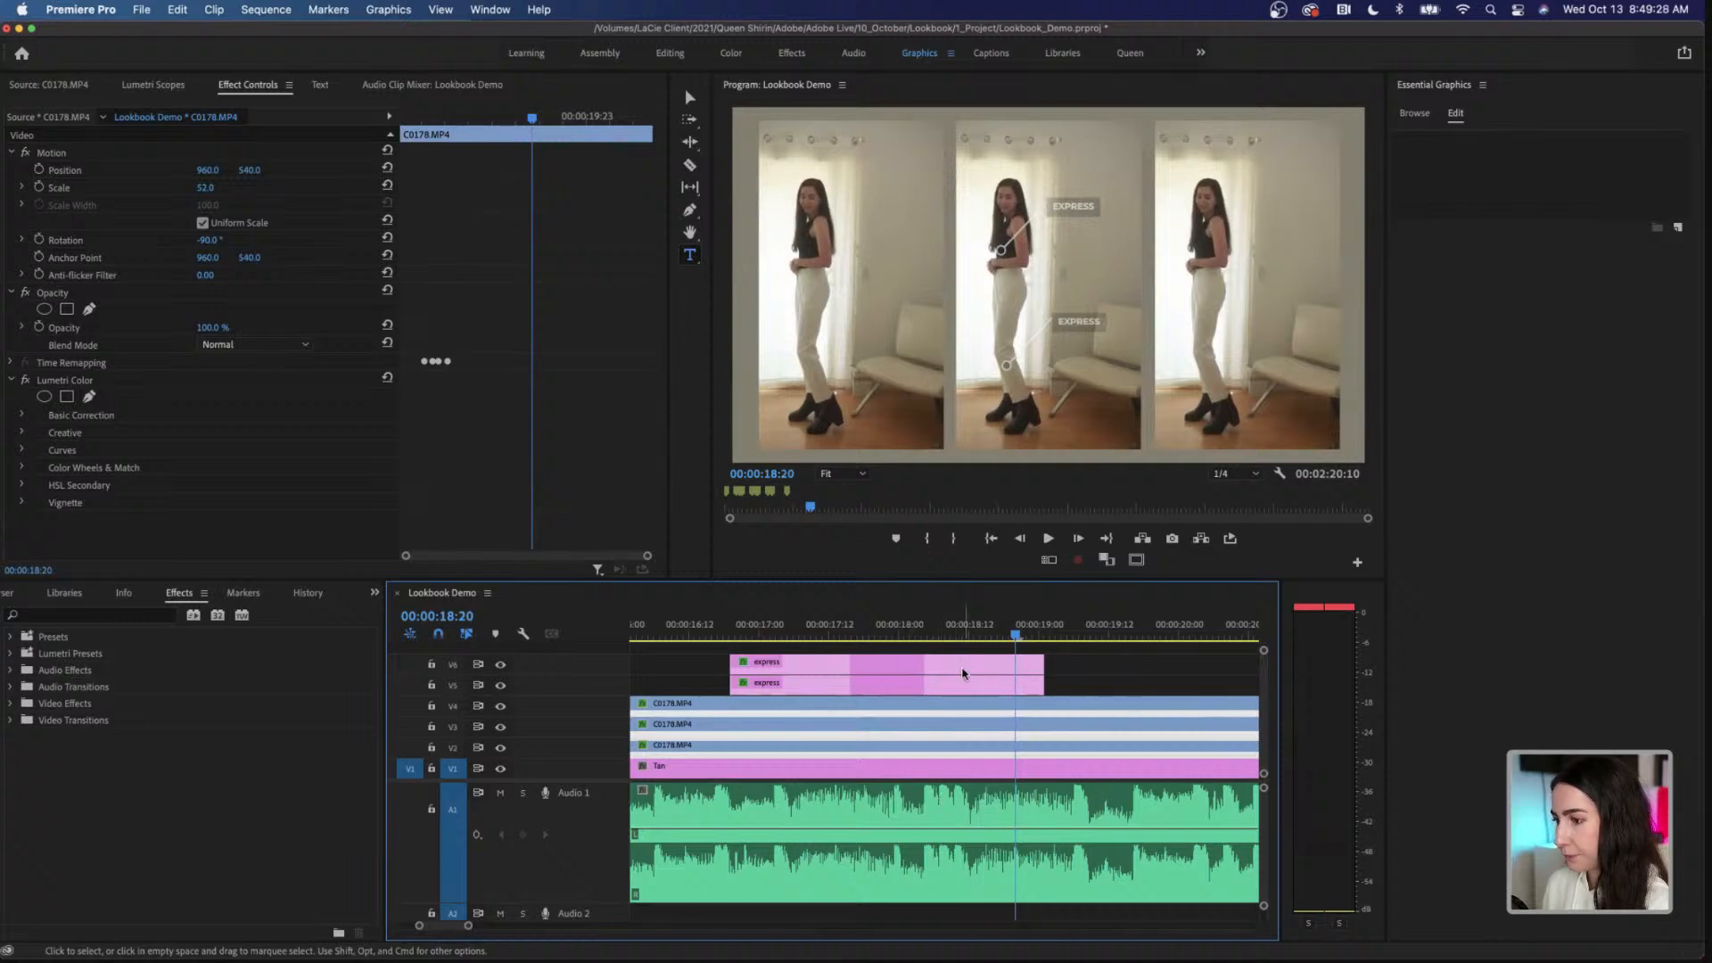
click(921, 636)
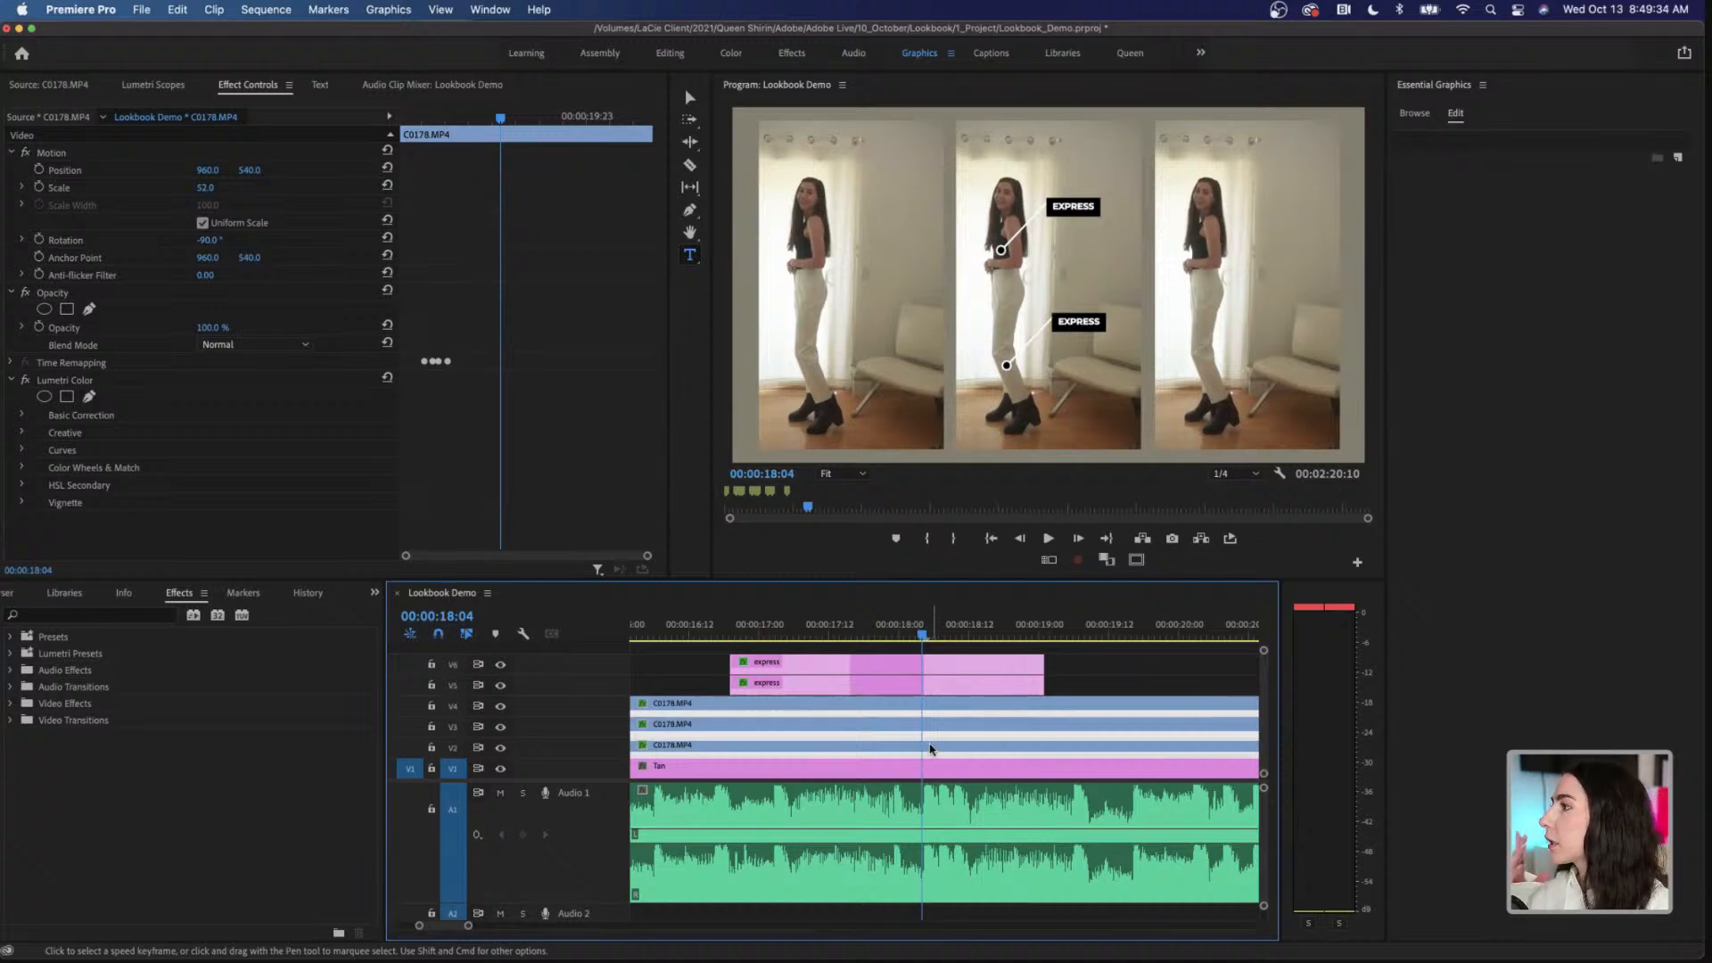
click(105, 93)
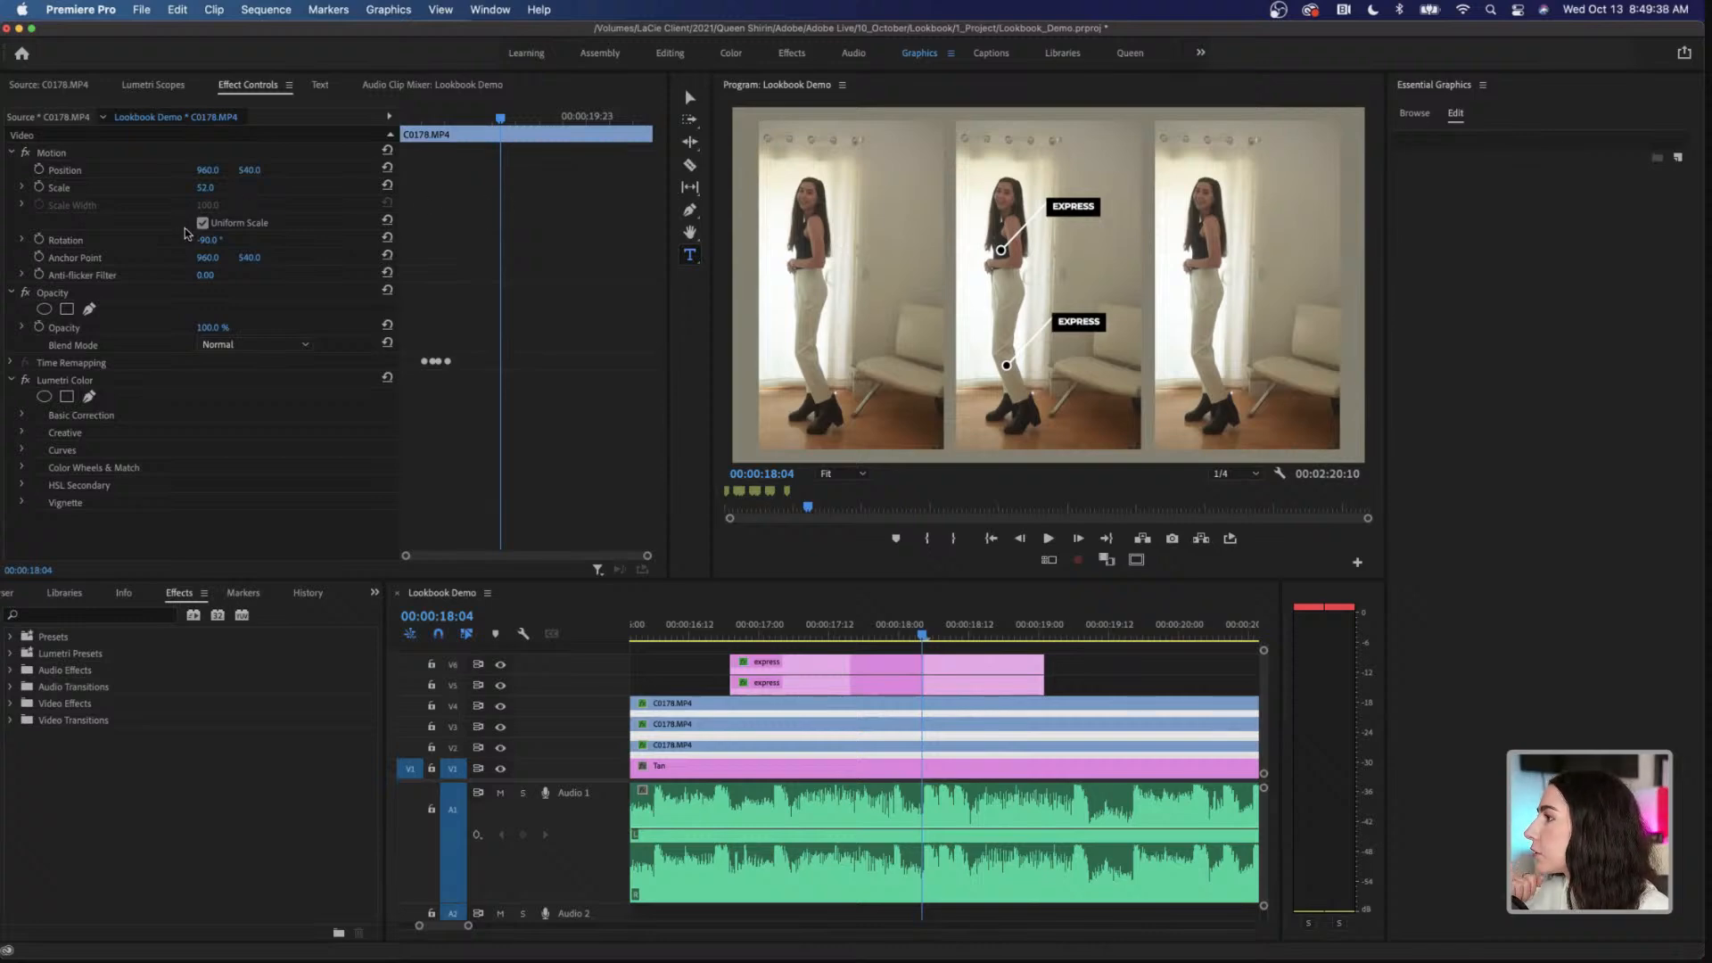
click(38, 189)
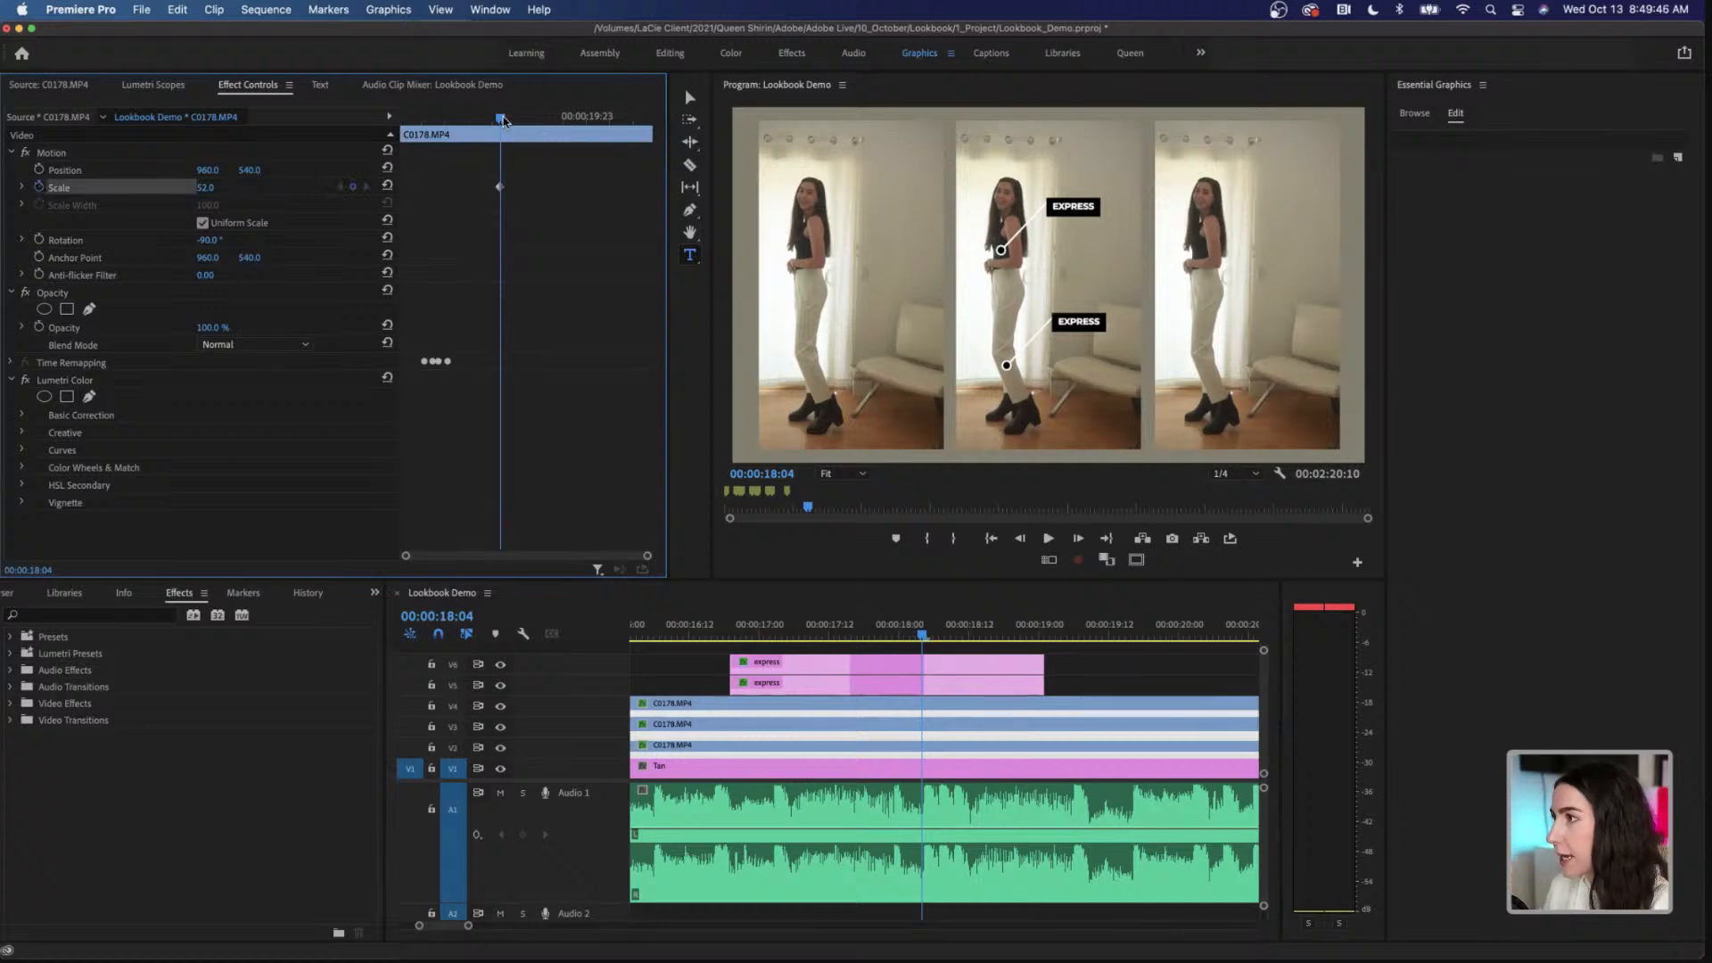
Step: Set the middle clip's Scale to 54 at 00:00:18:06, adding a second keyframe
drag(502, 120, 504, 123)
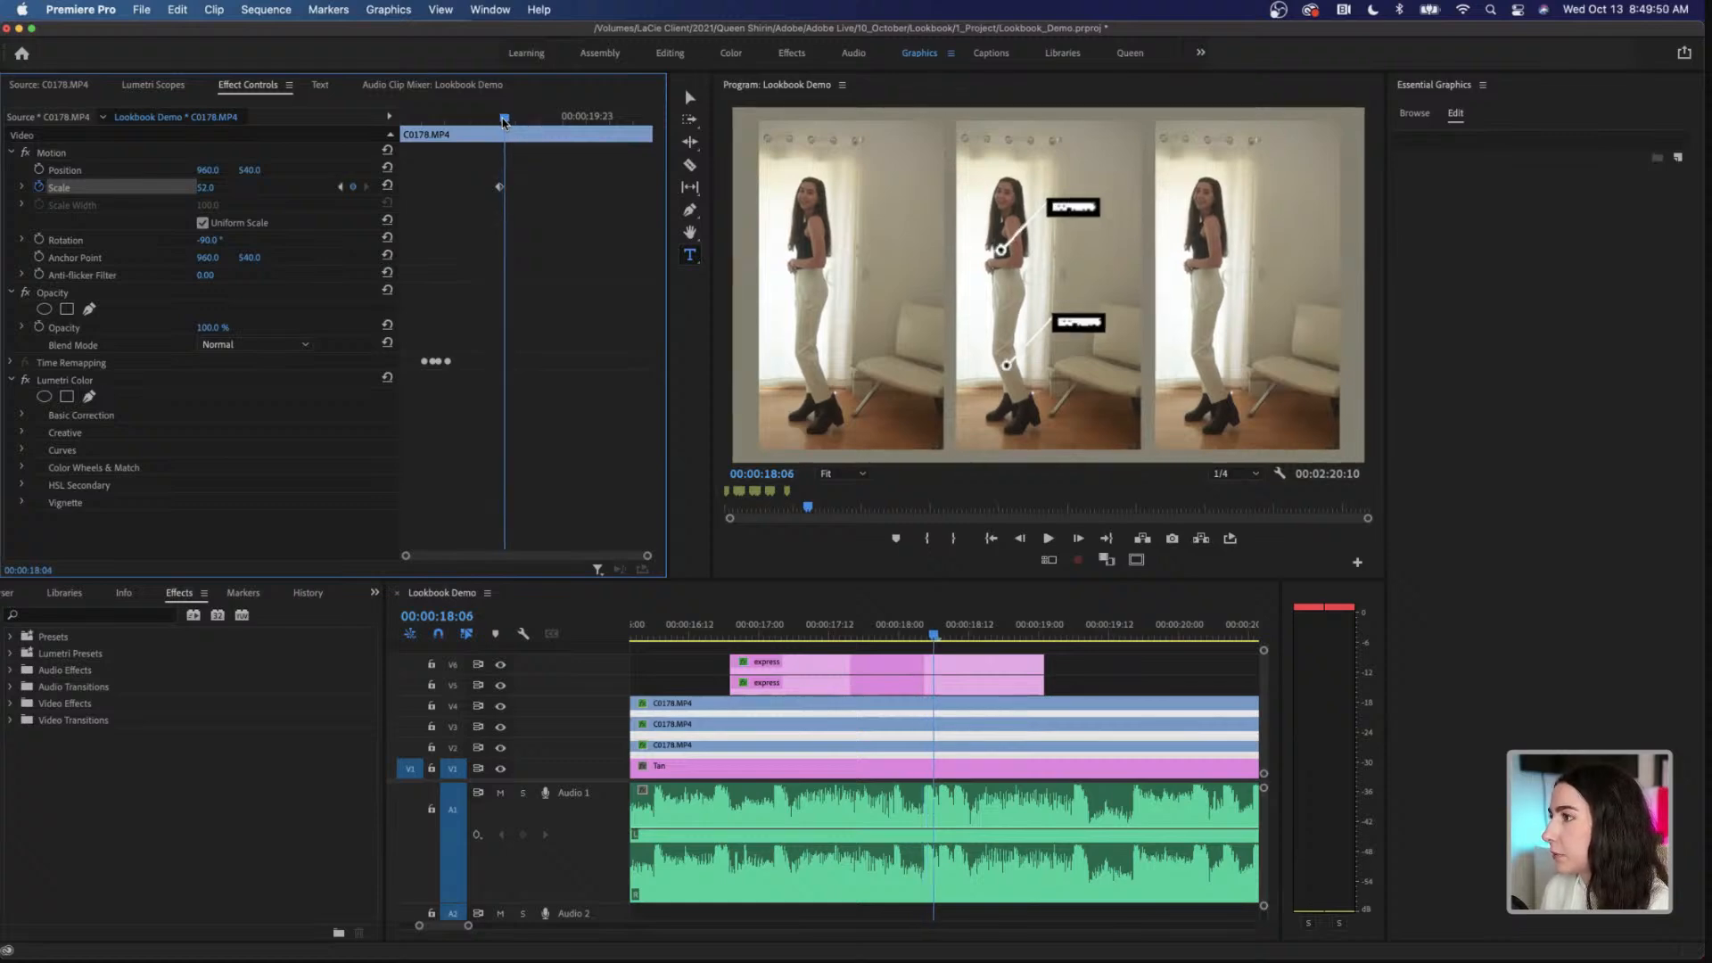
click(219, 184)
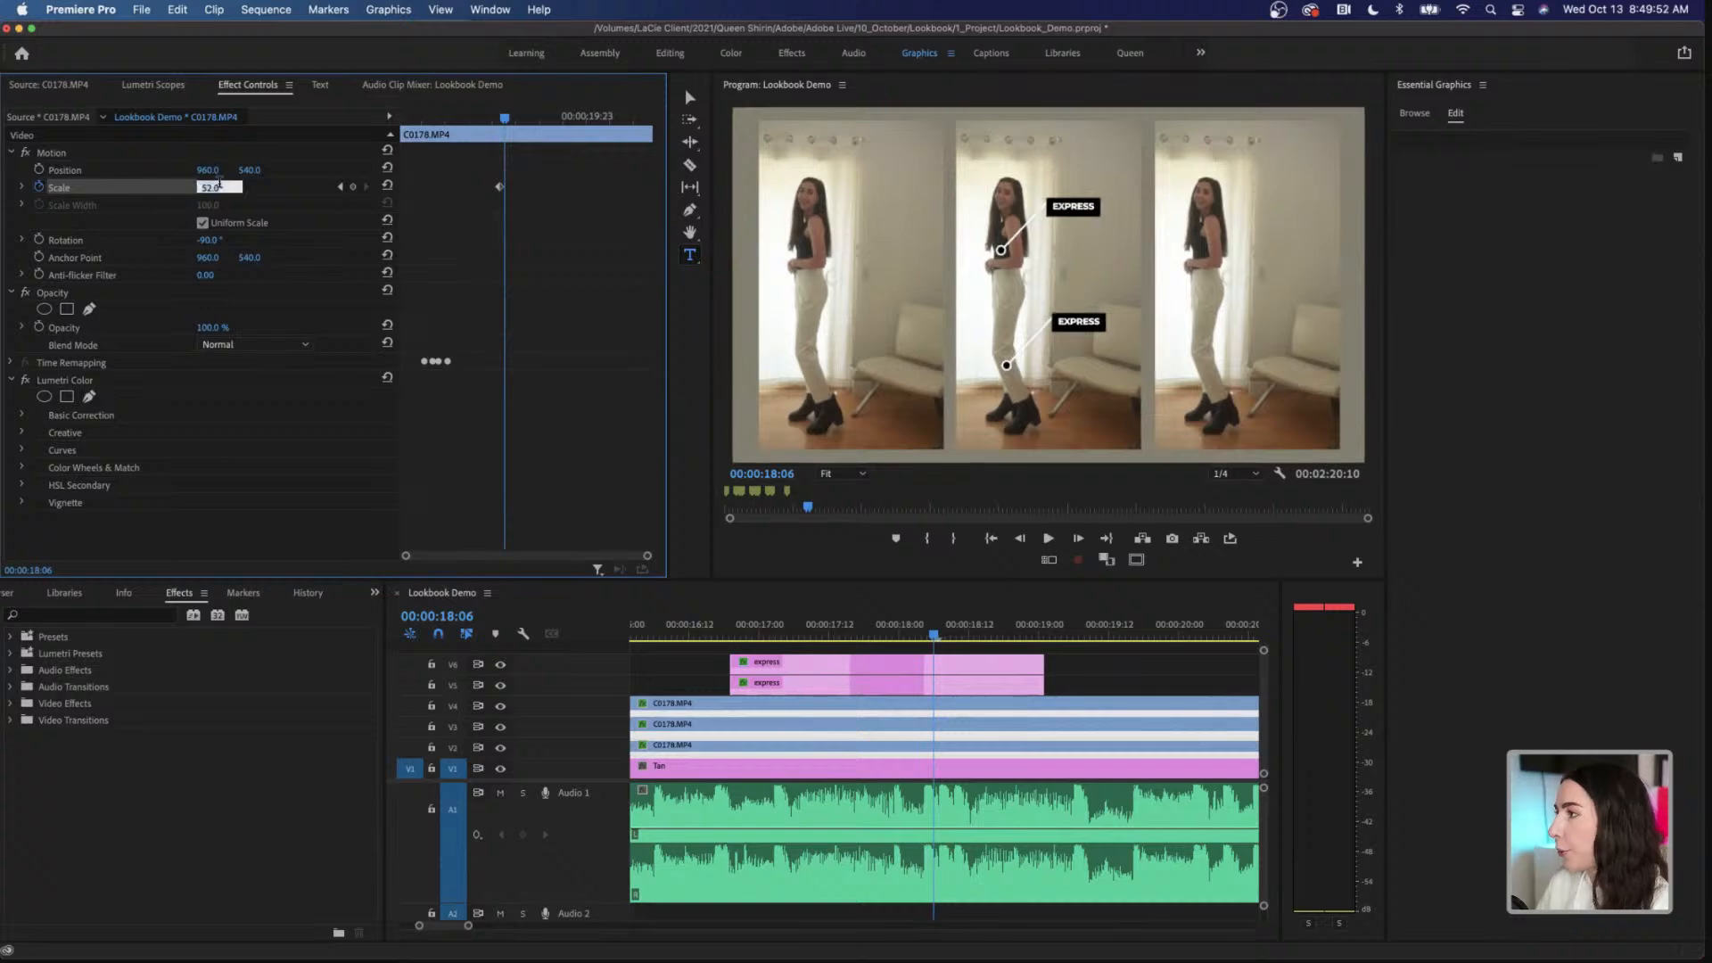
text(5)
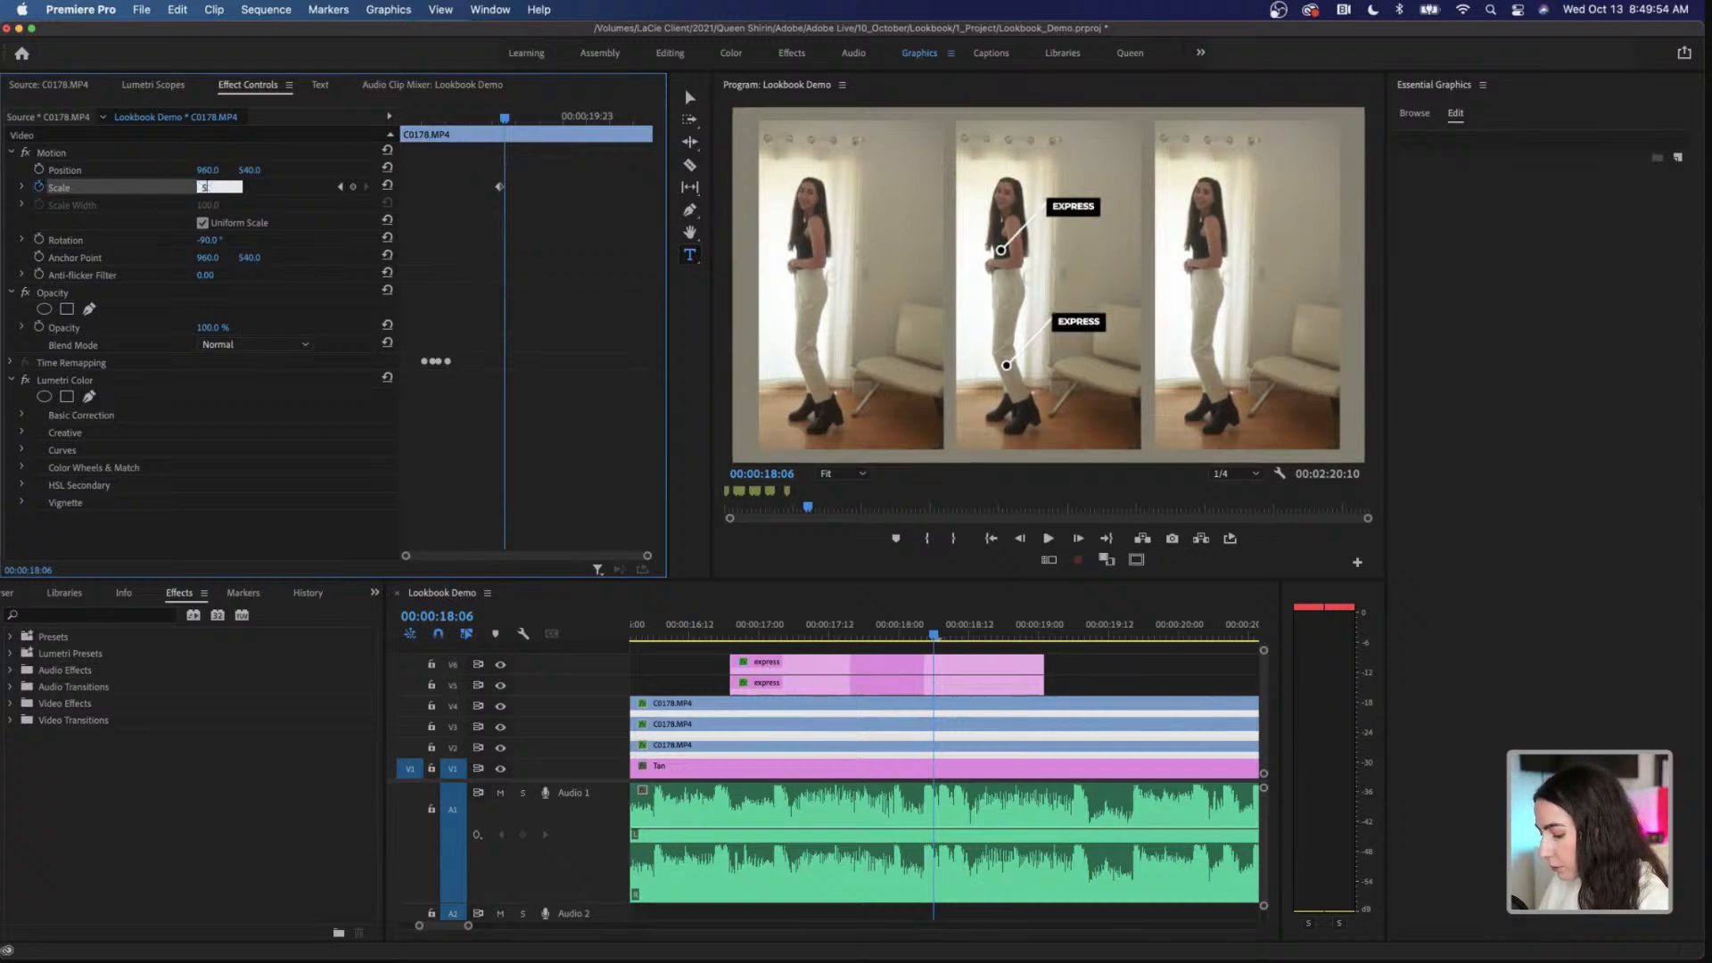
text(4)
key(Return)
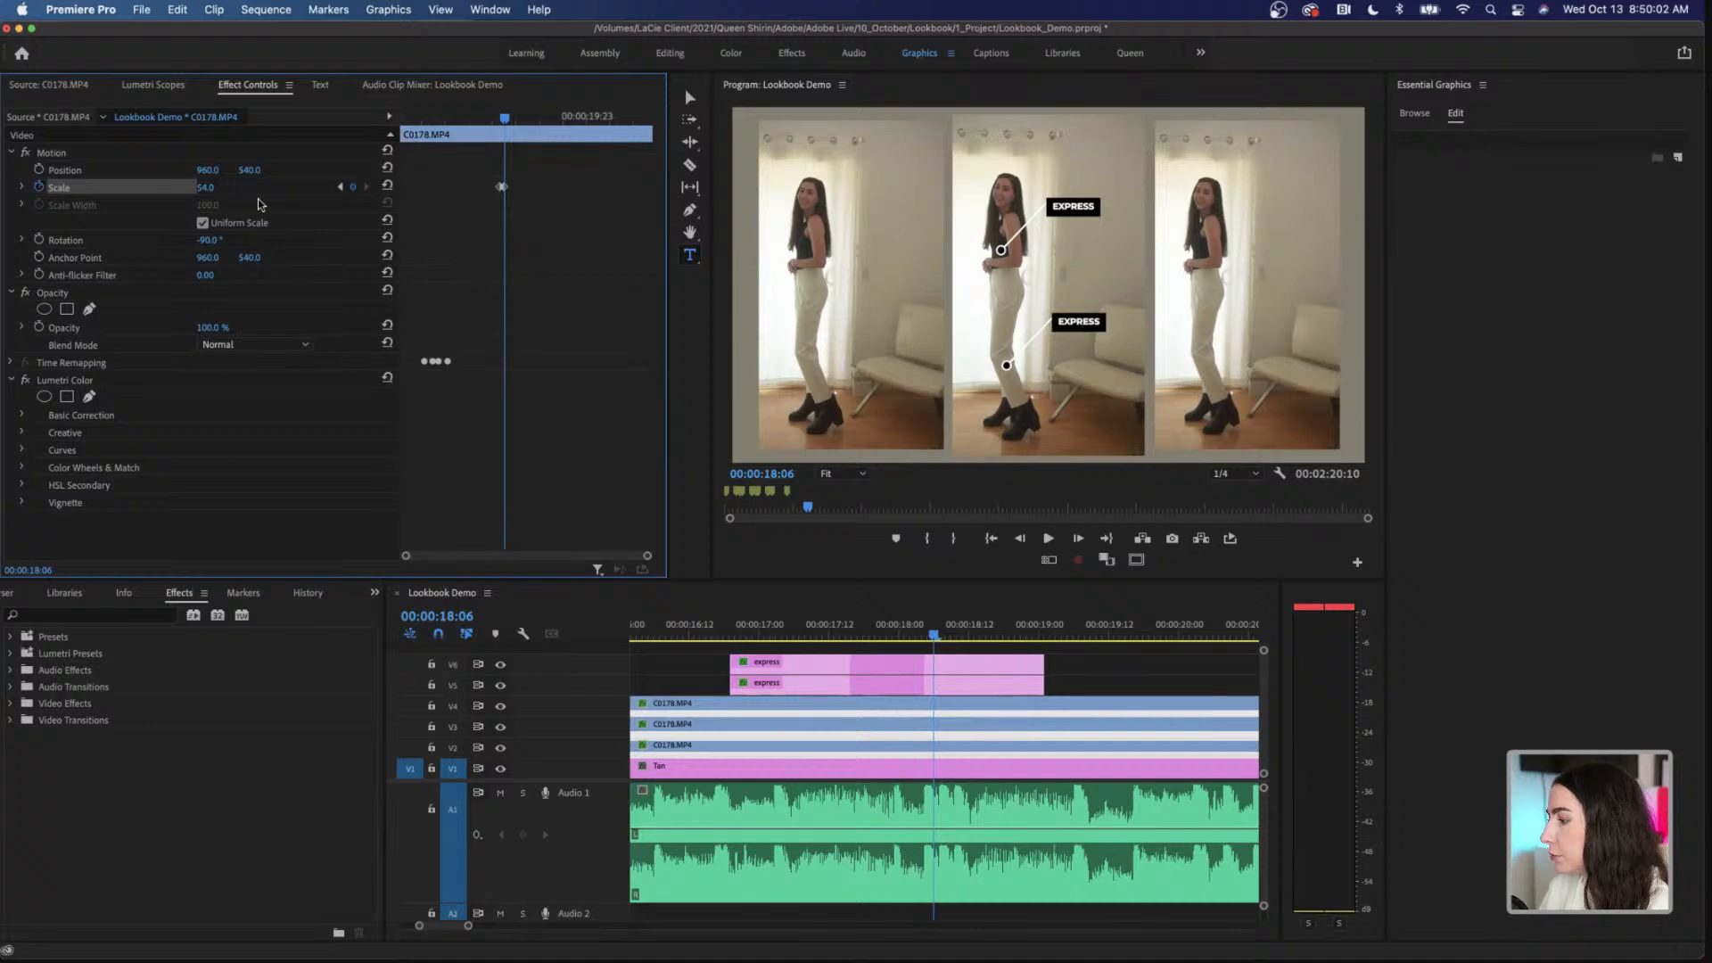
Step: Return the middle clip's Scale to 52 at 00:00:18:08 with a third keyframe and play back the pulse
key(Right)
key(Right)
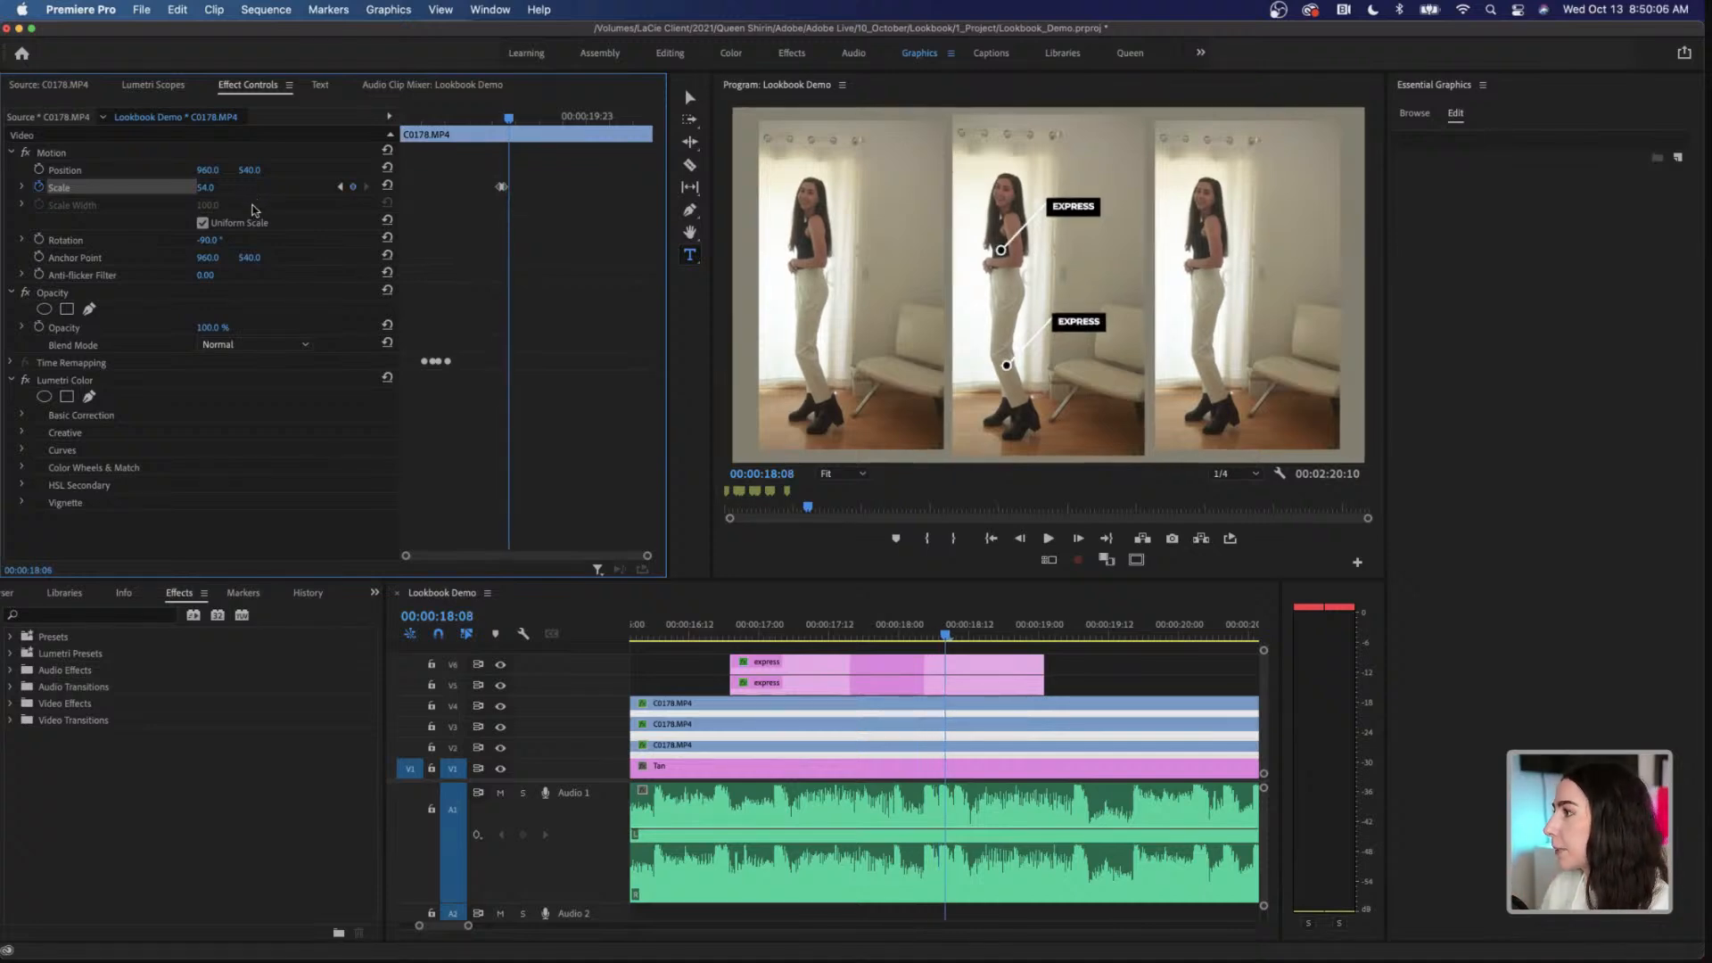
click(206, 187)
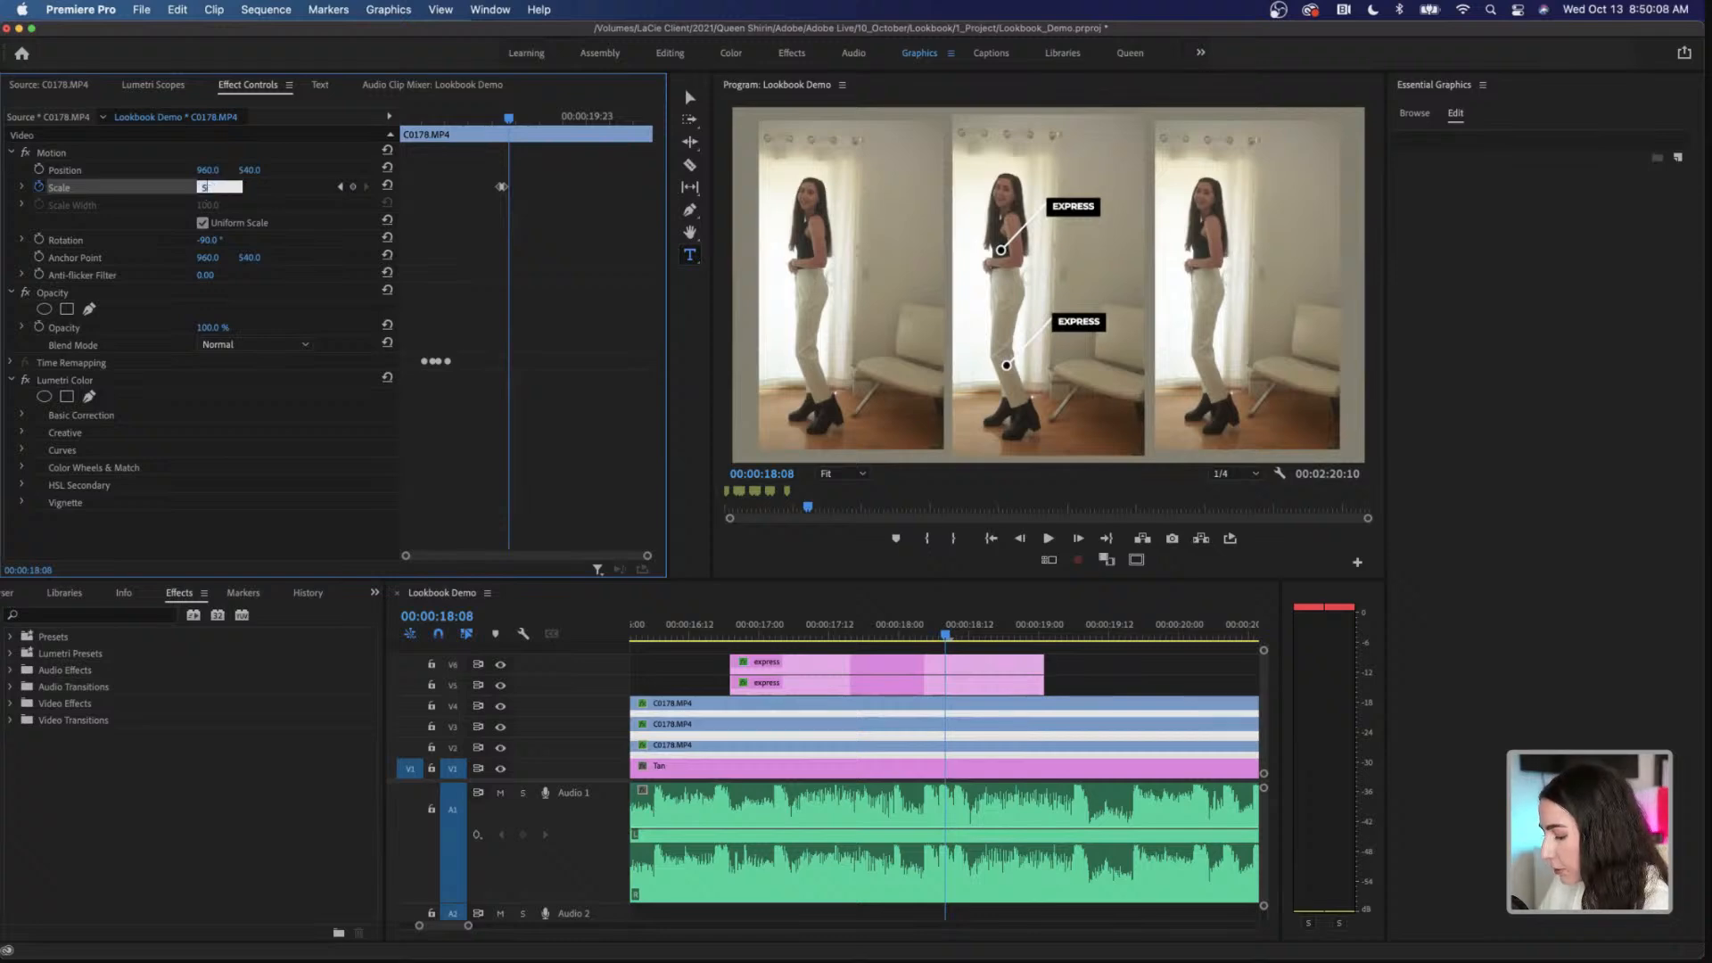
text(52)
key(Return)
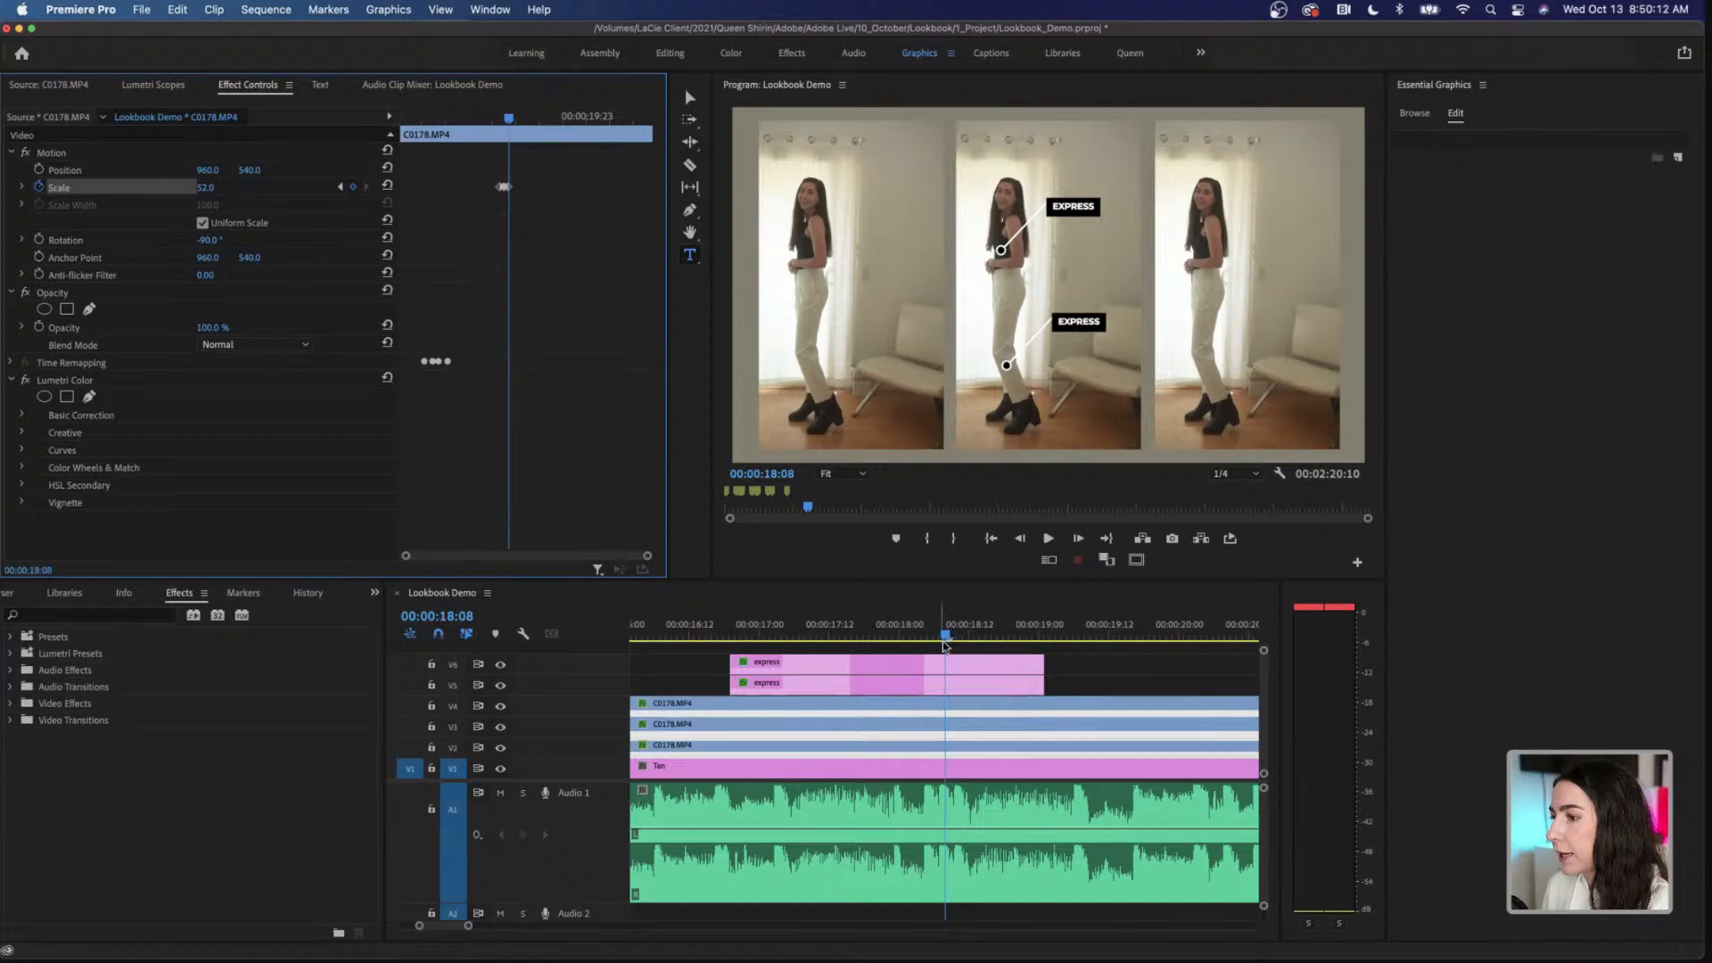
drag(944, 636, 929, 636)
key(space)
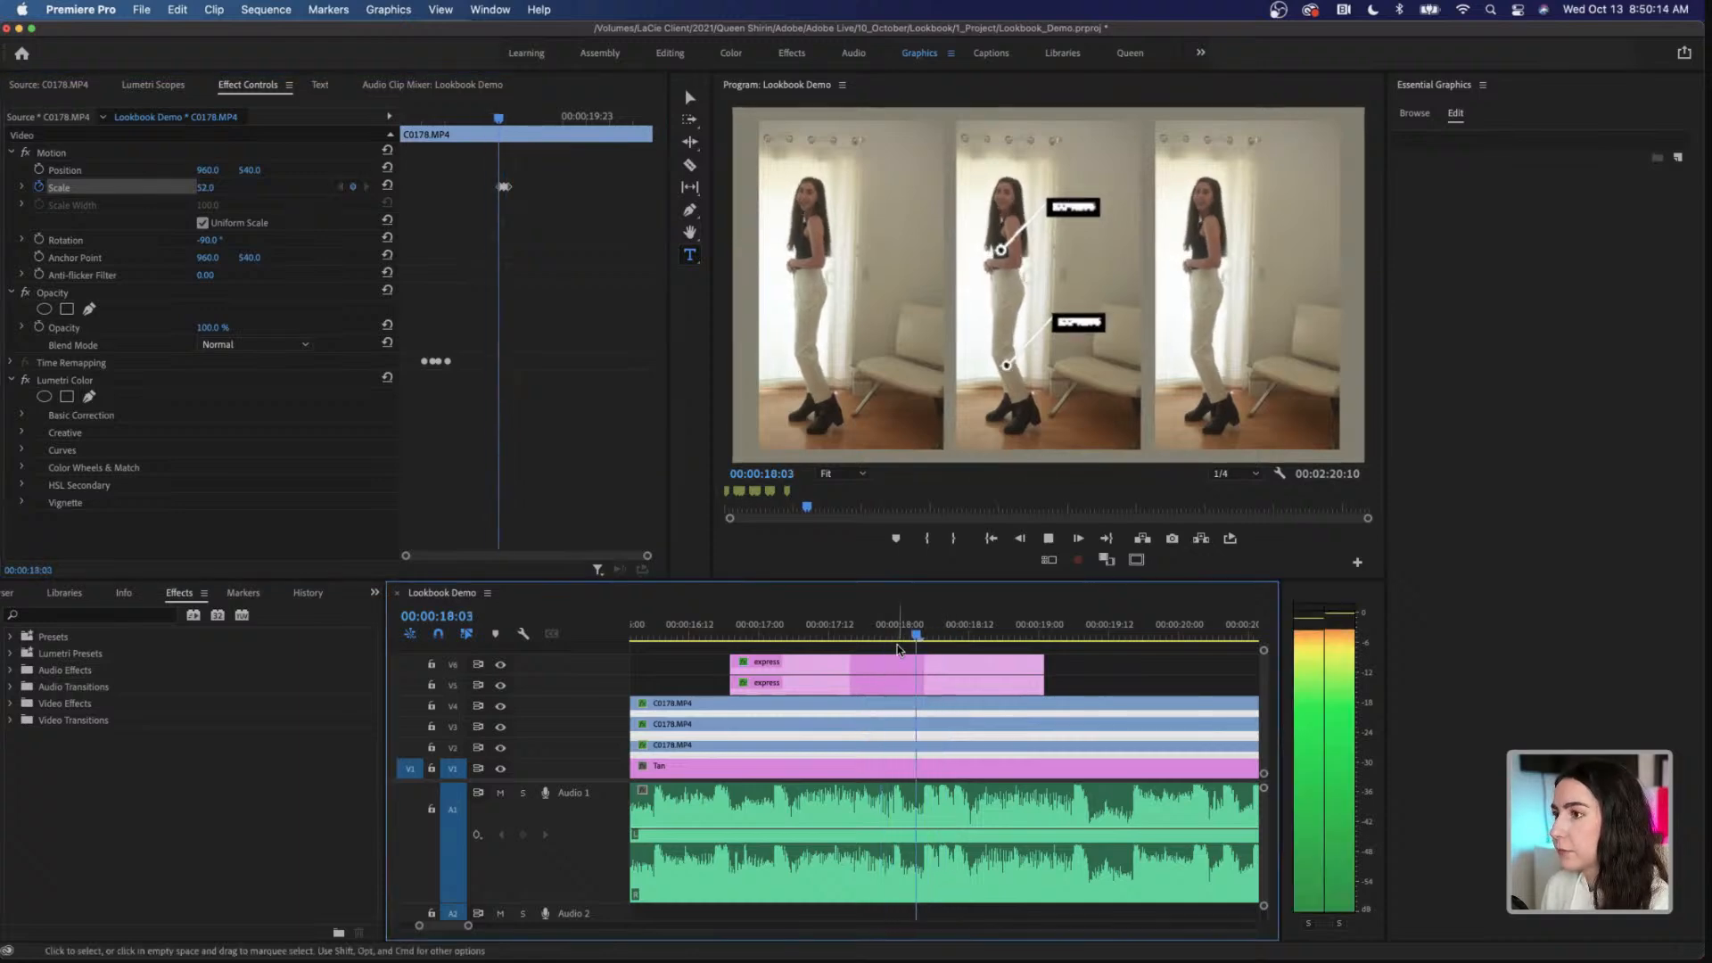
Step: Replay the middle clip's scale pulse around 00:00:18:04 and scrub back to 00:00:18:01
key(space)
click(922, 636)
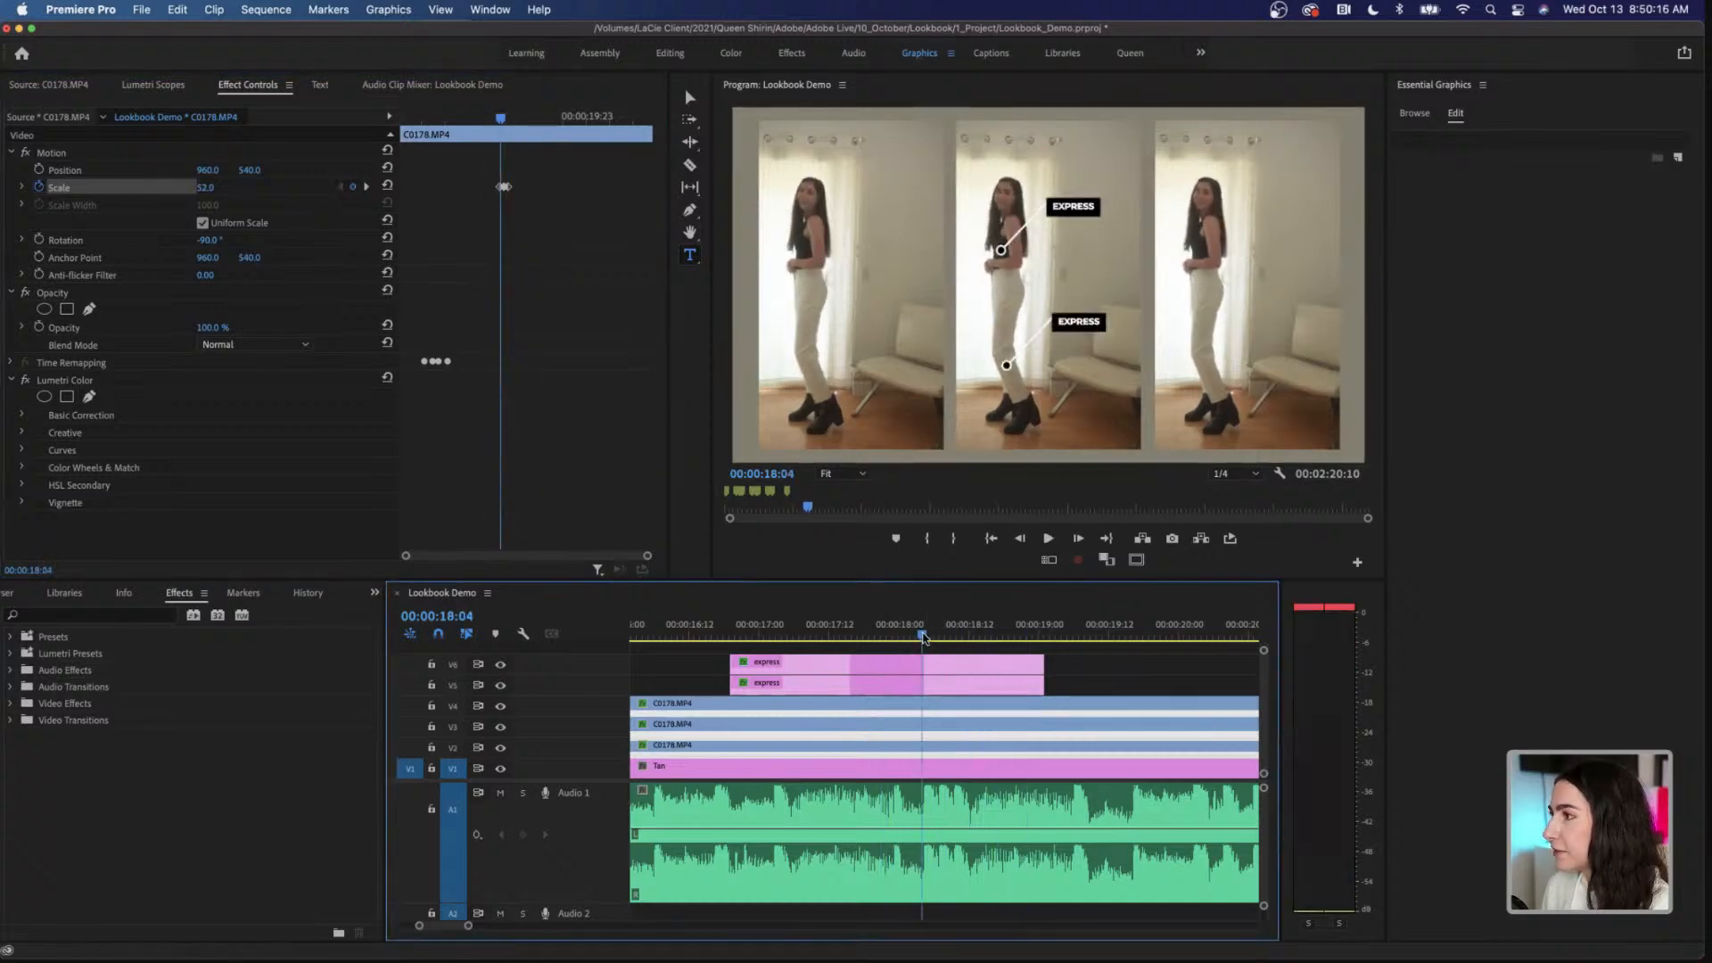
drag(925, 636, 912, 636)
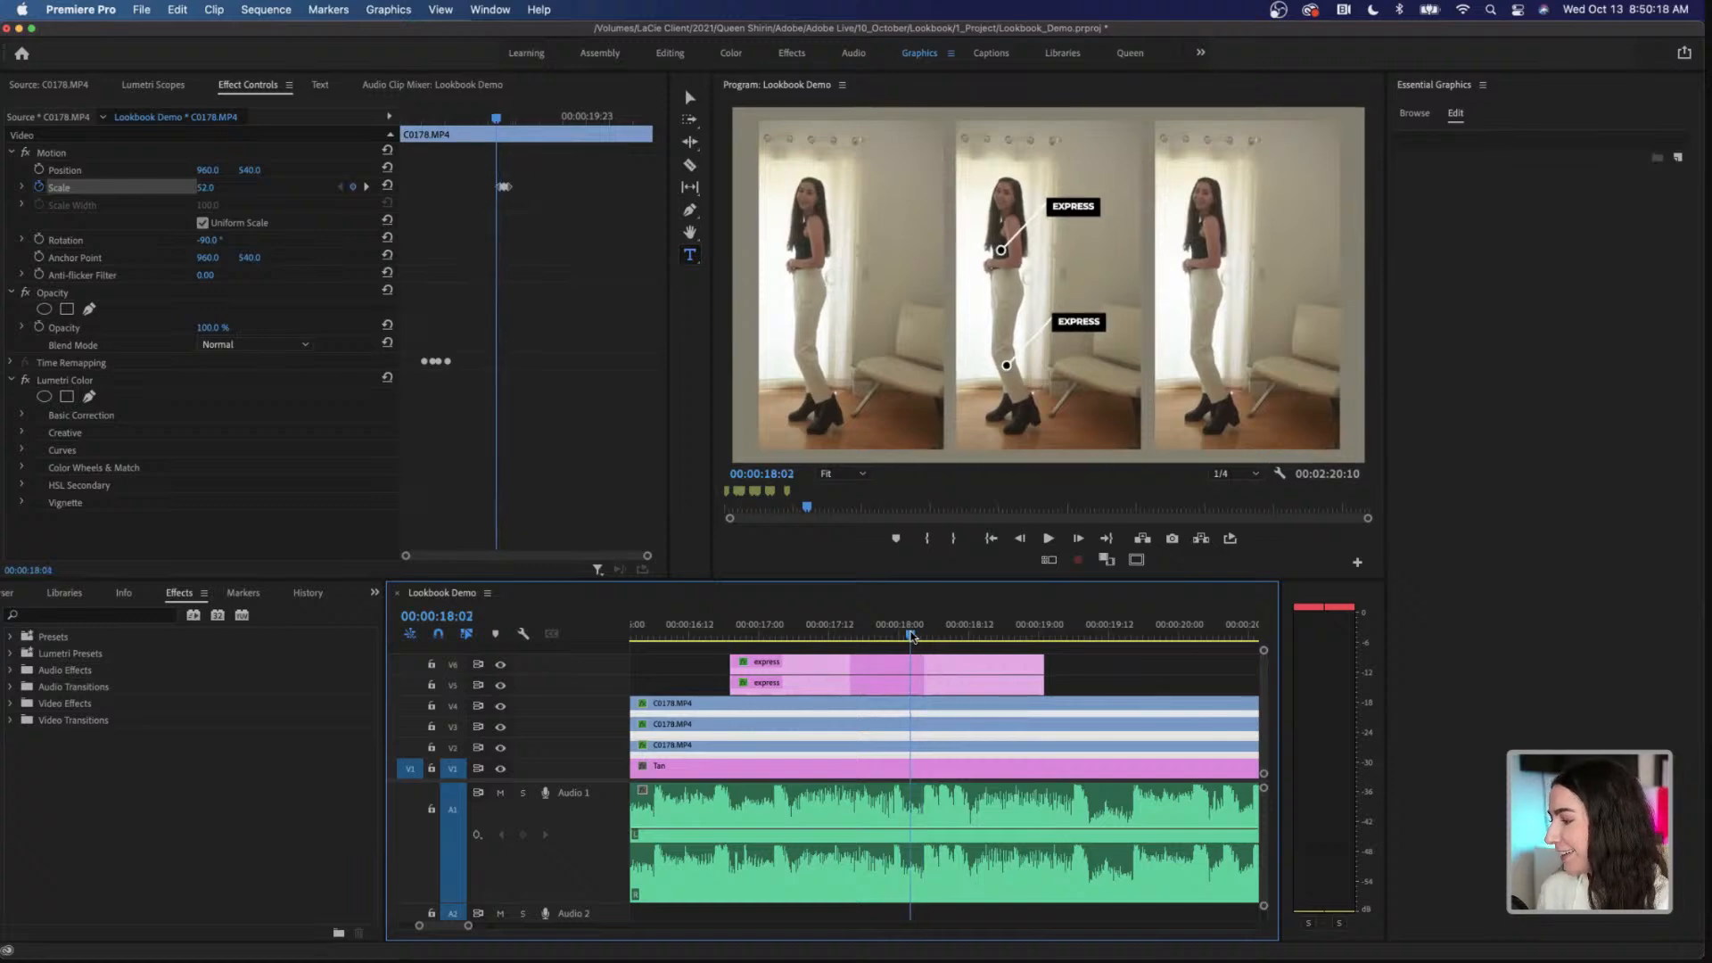
key(space)
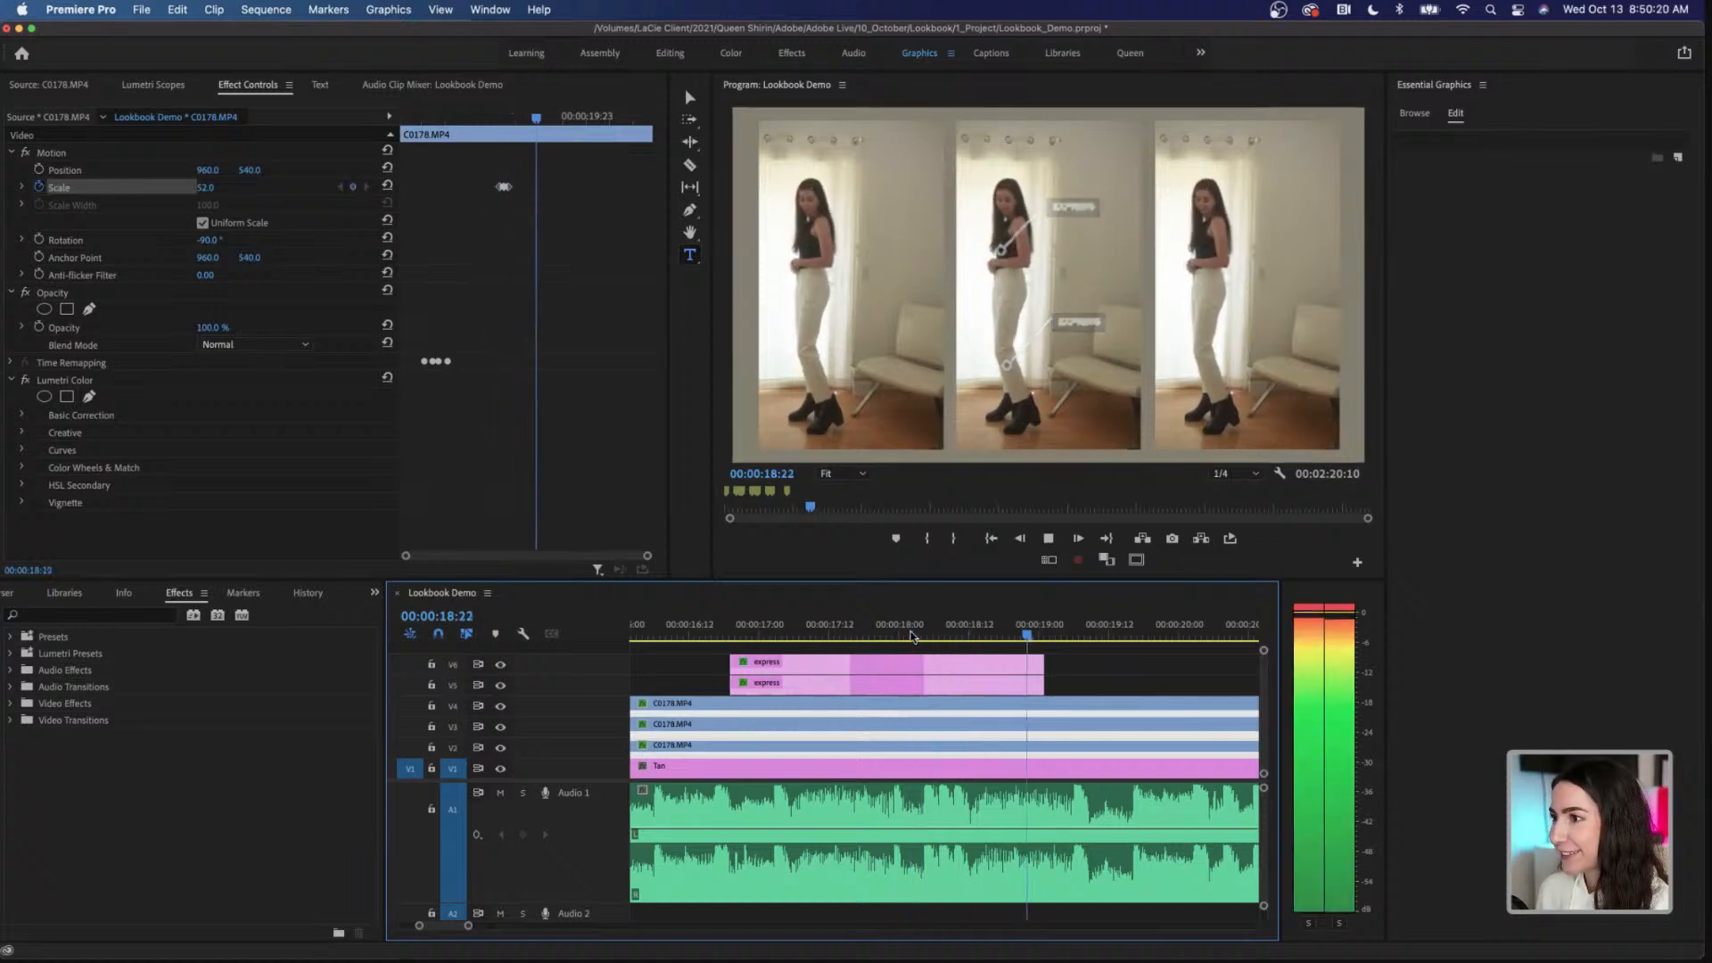
key(space)
click(923, 635)
mouse_move(924, 636)
mouse_down()
mouse_move(892, 637)
mouse_move(909, 639)
mouse_up()
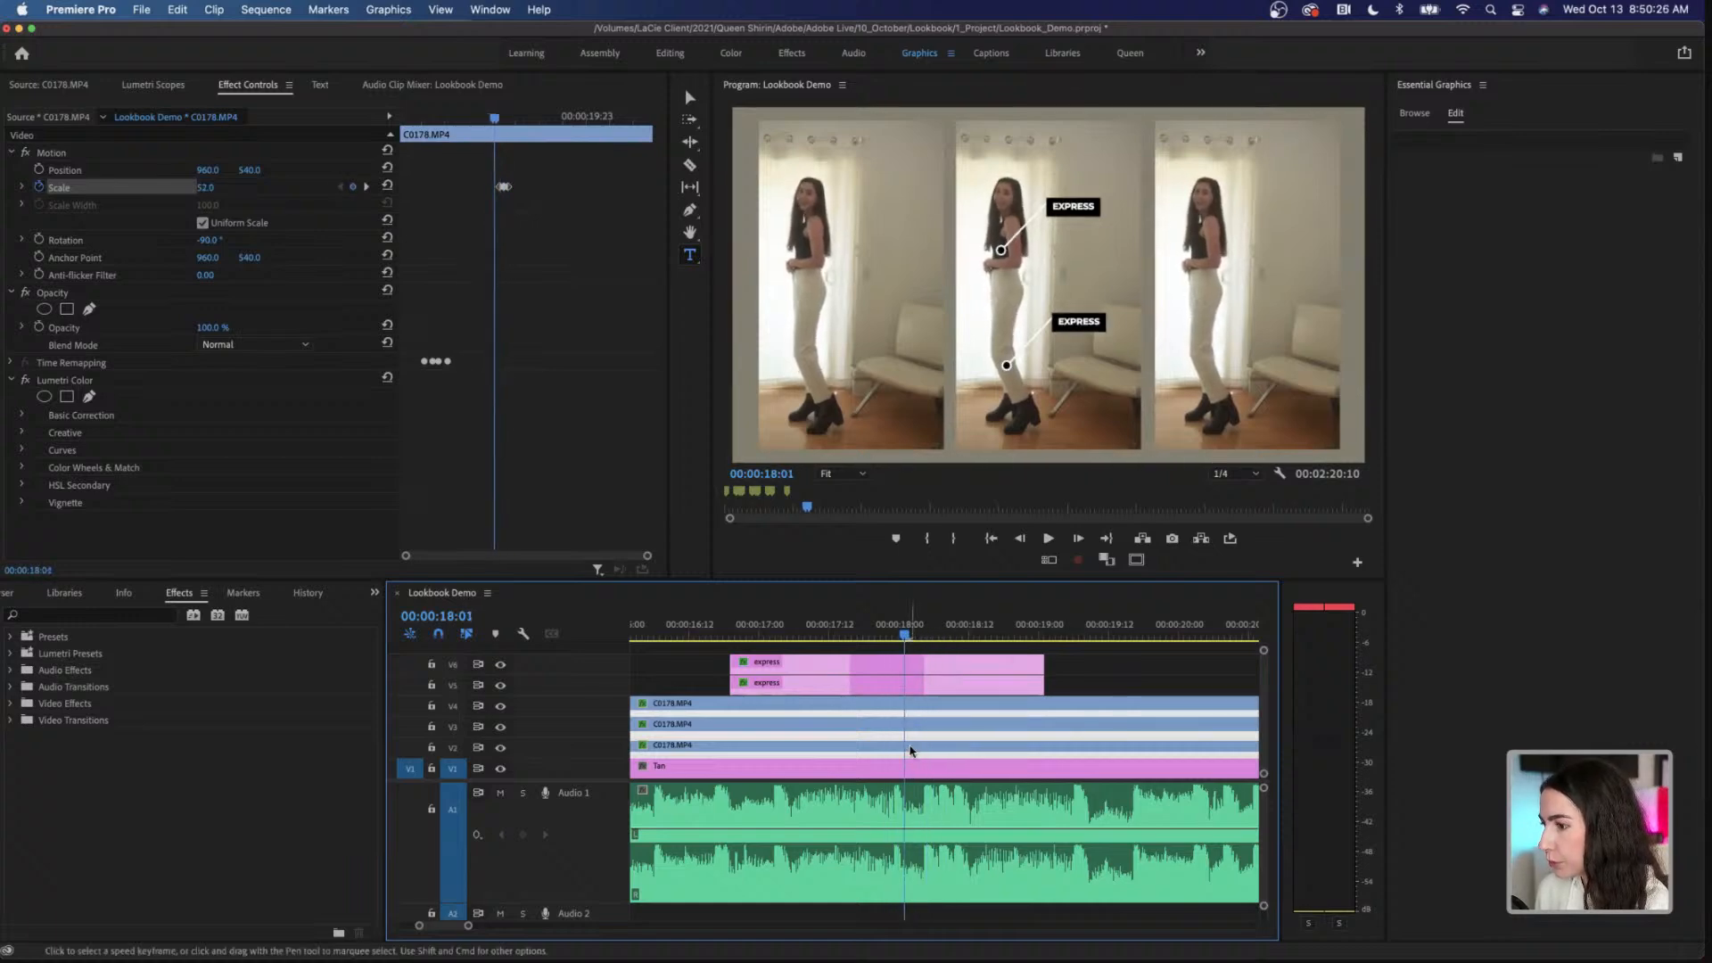
mouse_move(907, 639)
mouse_down()
mouse_move(926, 638)
mouse_move(872, 638)
mouse_move(954, 638)
mouse_move(905, 639)
mouse_up()
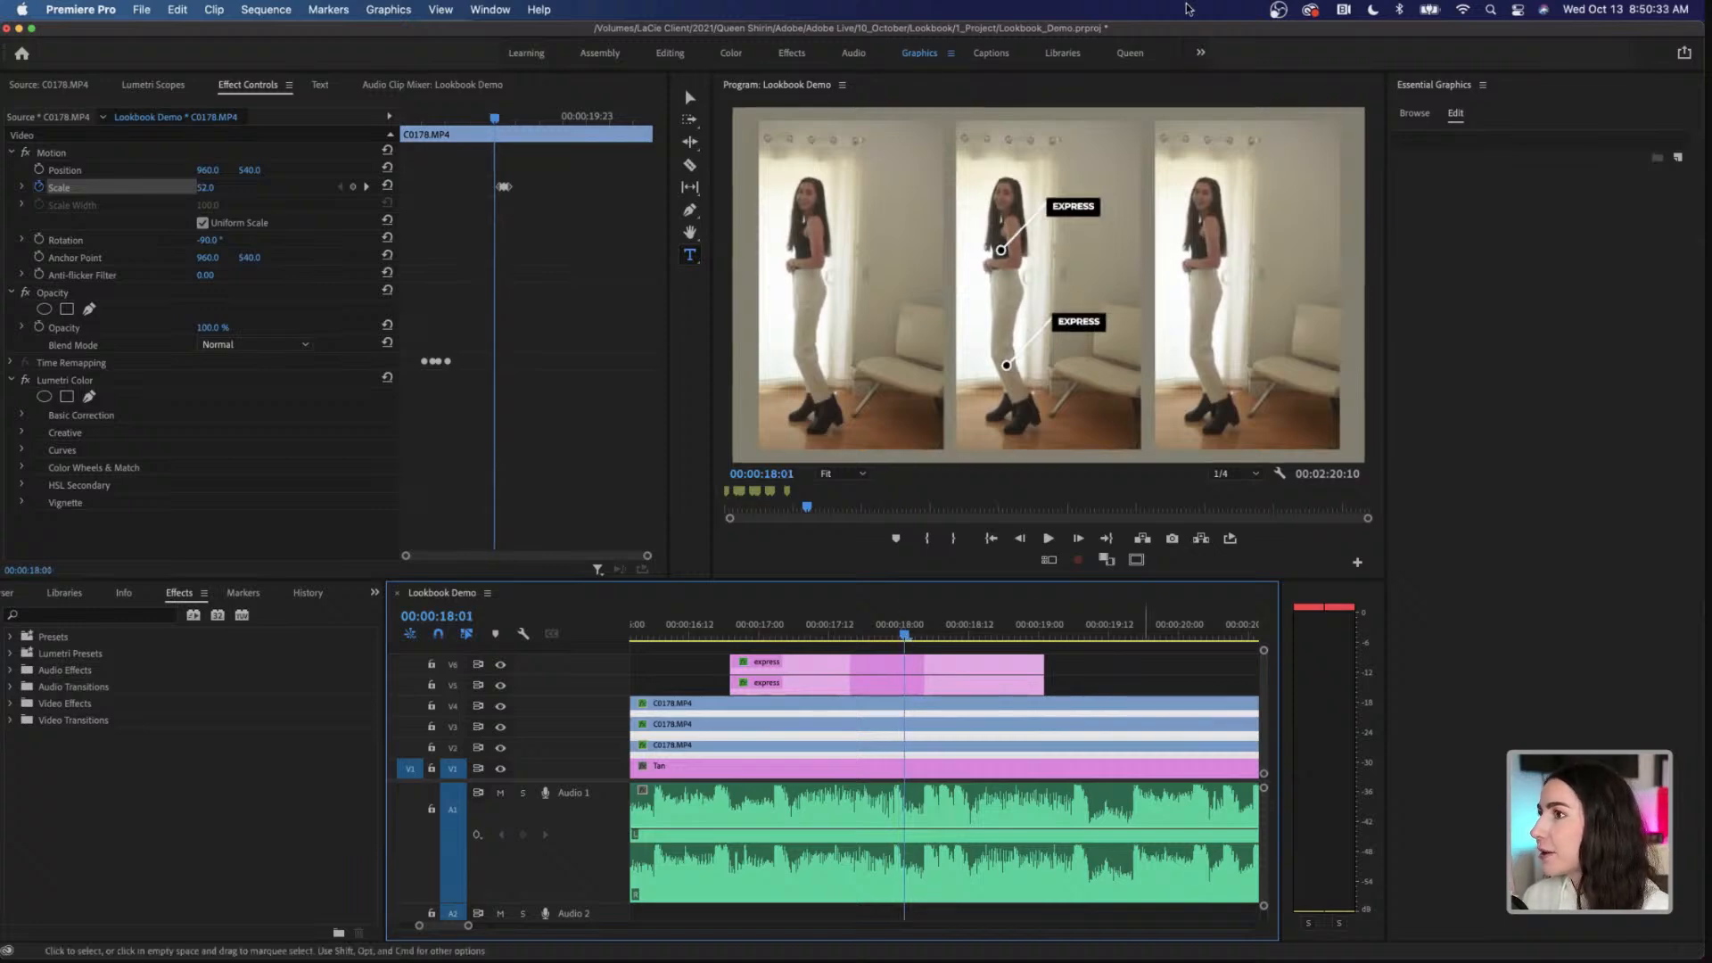
Step: Switch to the Queen workspace, open the finished Lookbook sequence and scrub through its split screen for reference
click(1130, 53)
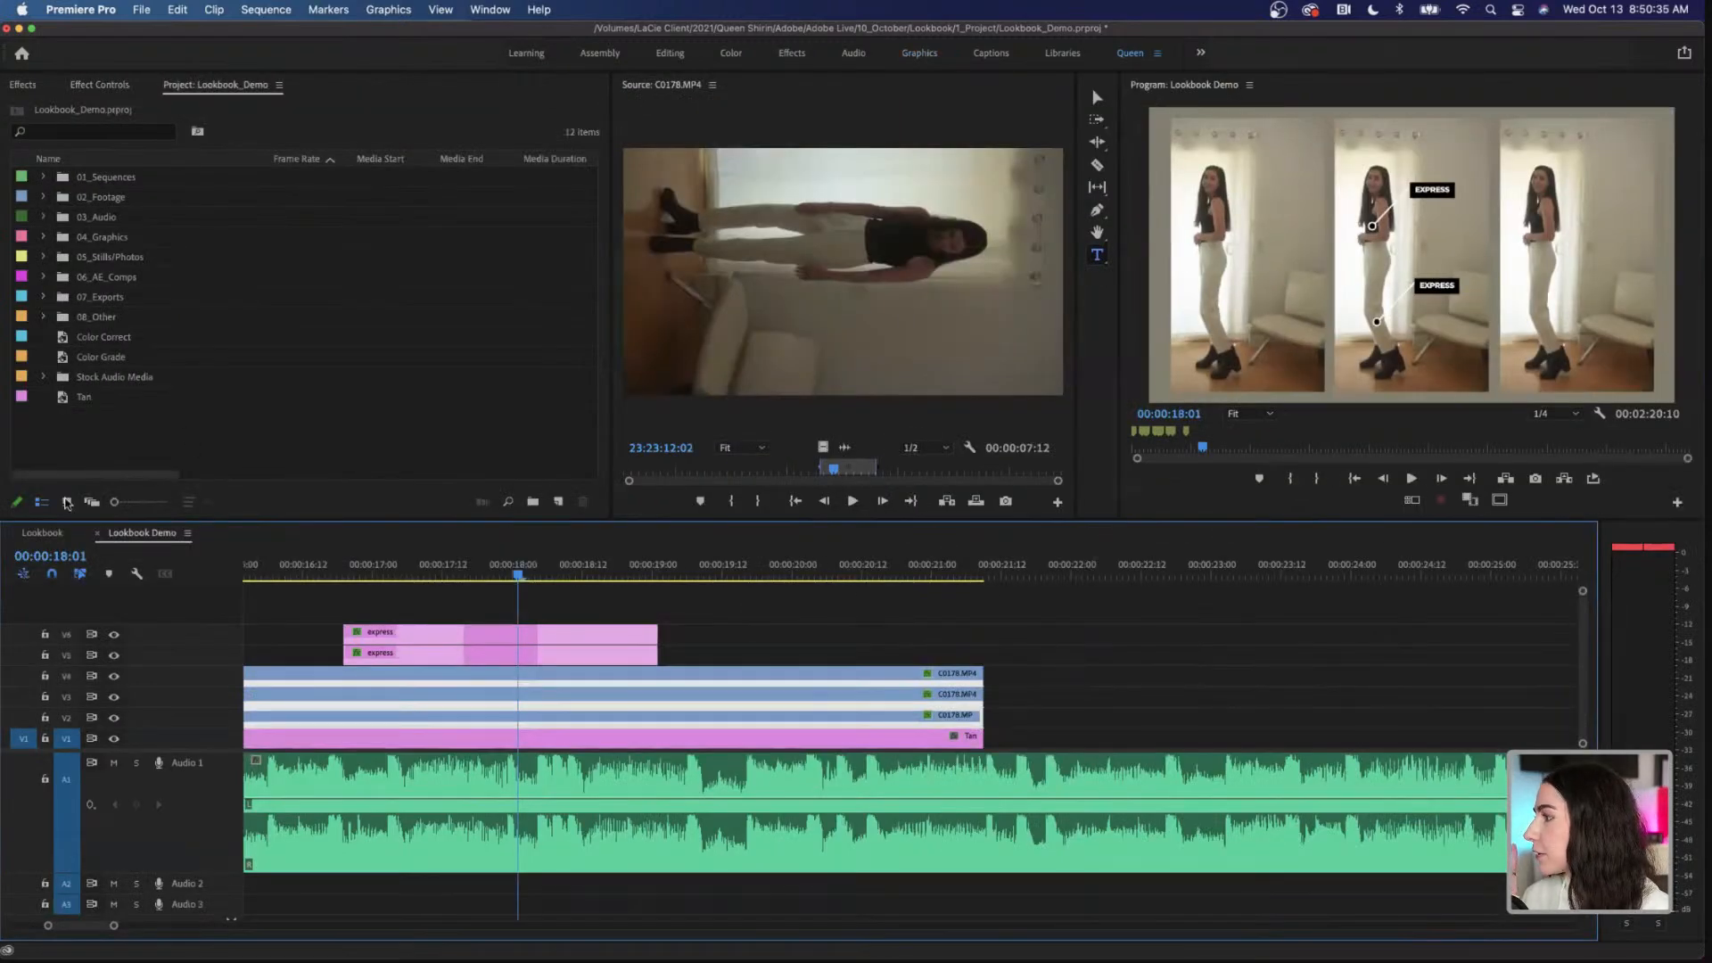
click(42, 532)
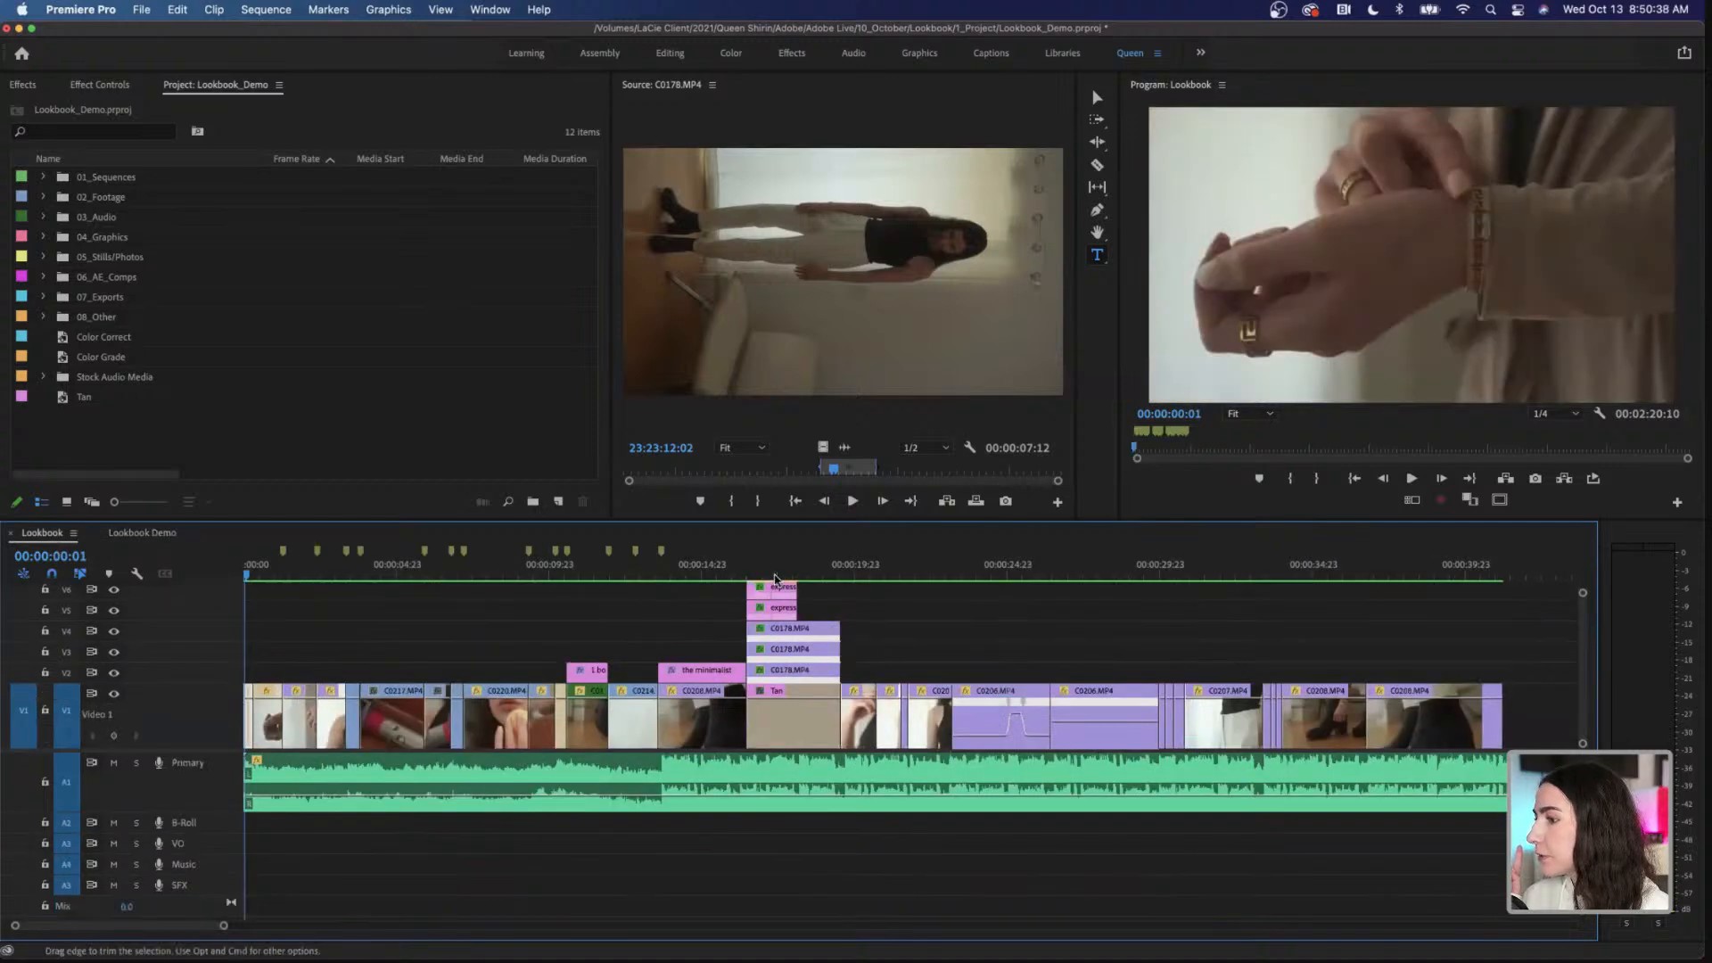
click(770, 575)
drag(770, 575, 808, 580)
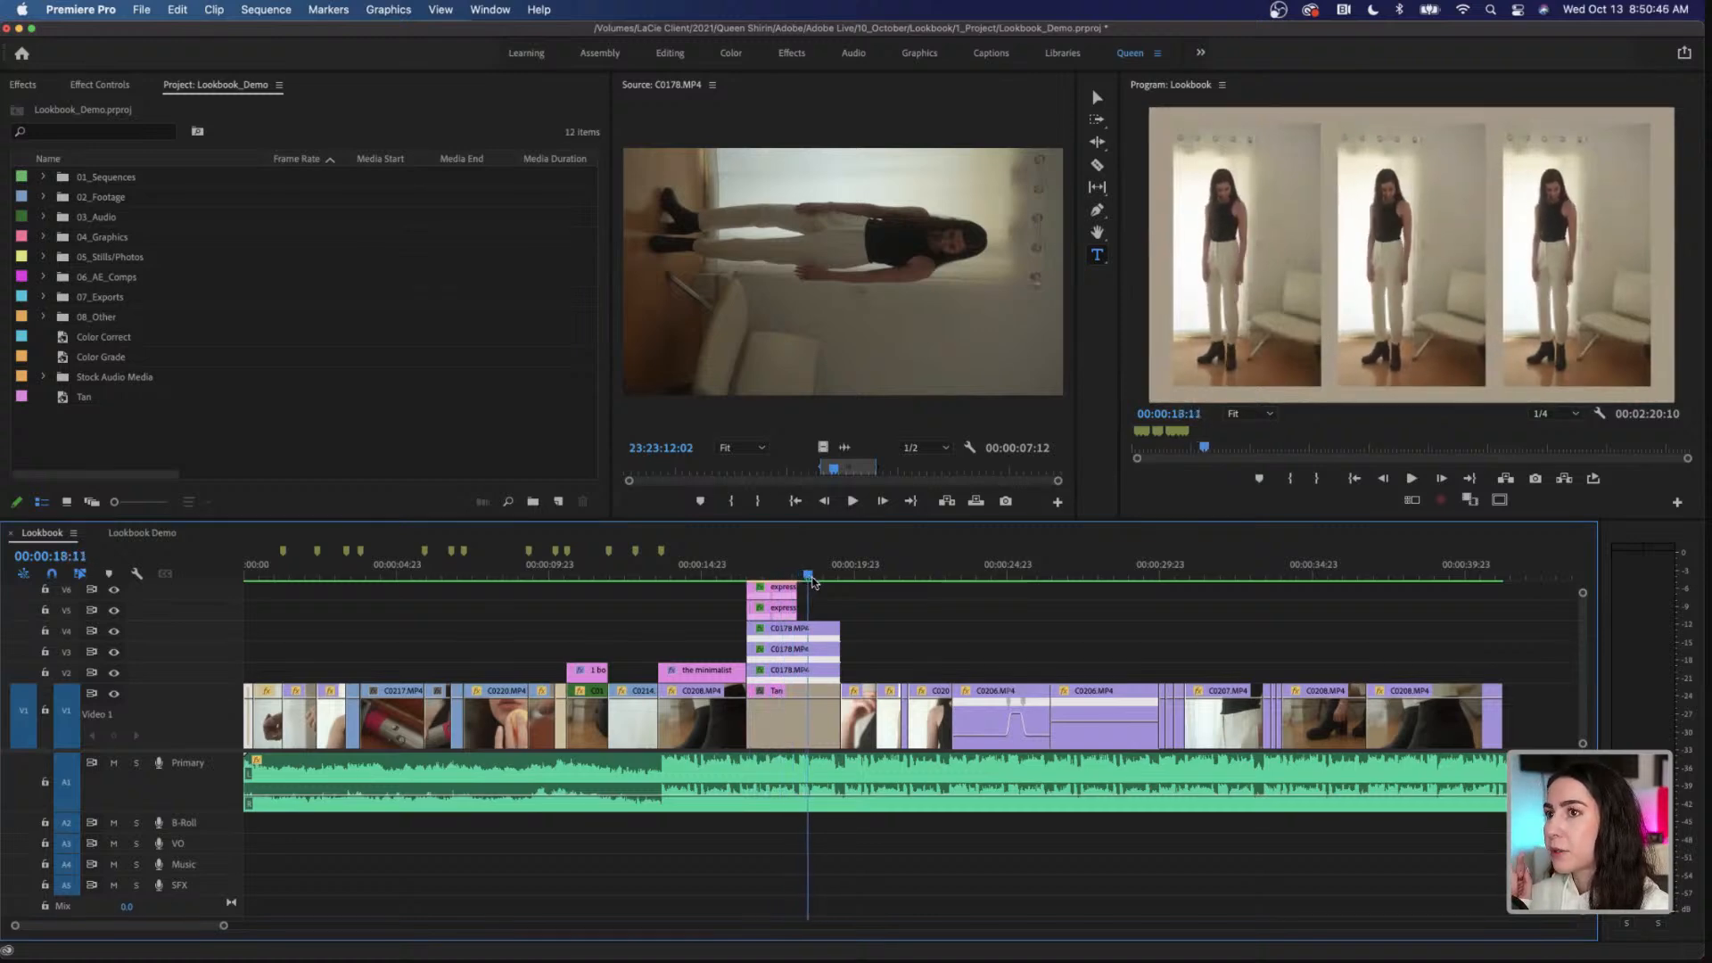
Step: Return to the Lookbook Demo sequence and examine the middle clip's Scale keyframes between 00:00:18:06 and 00:00:18:09
click(157, 533)
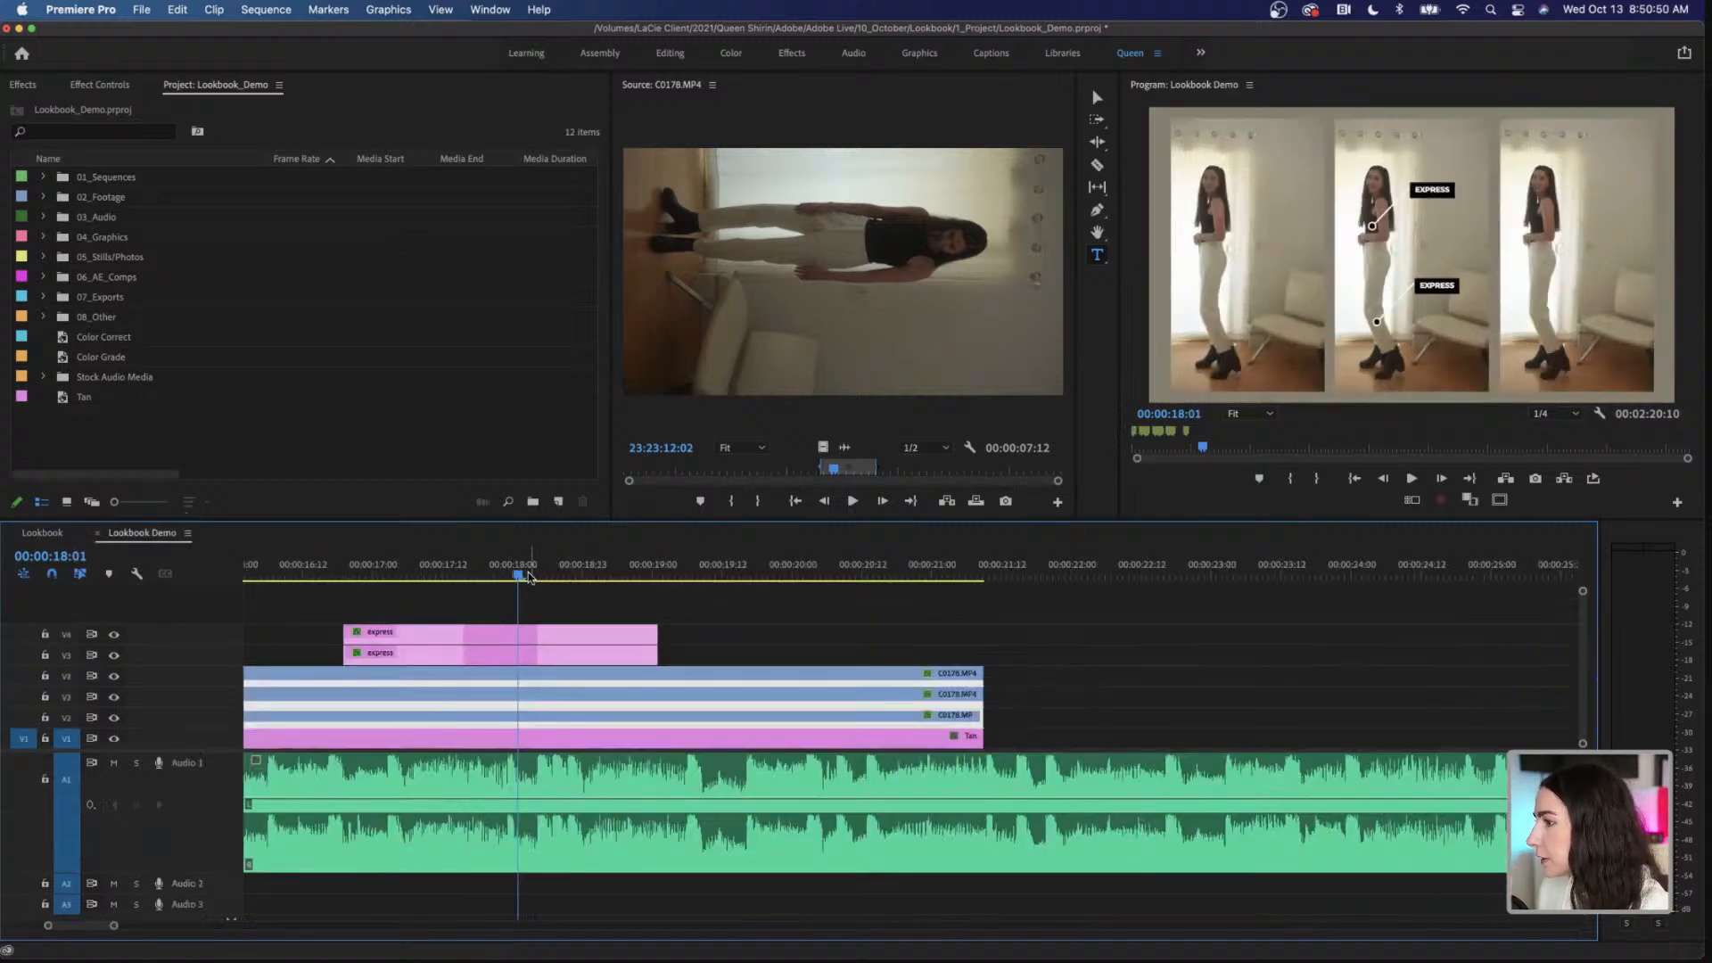
mouse_move(529, 577)
mouse_down()
mouse_move(426, 584)
mouse_move(635, 581)
mouse_move(550, 582)
mouse_up()
key(Left)
key(Left)
key(Left)
key(Left)
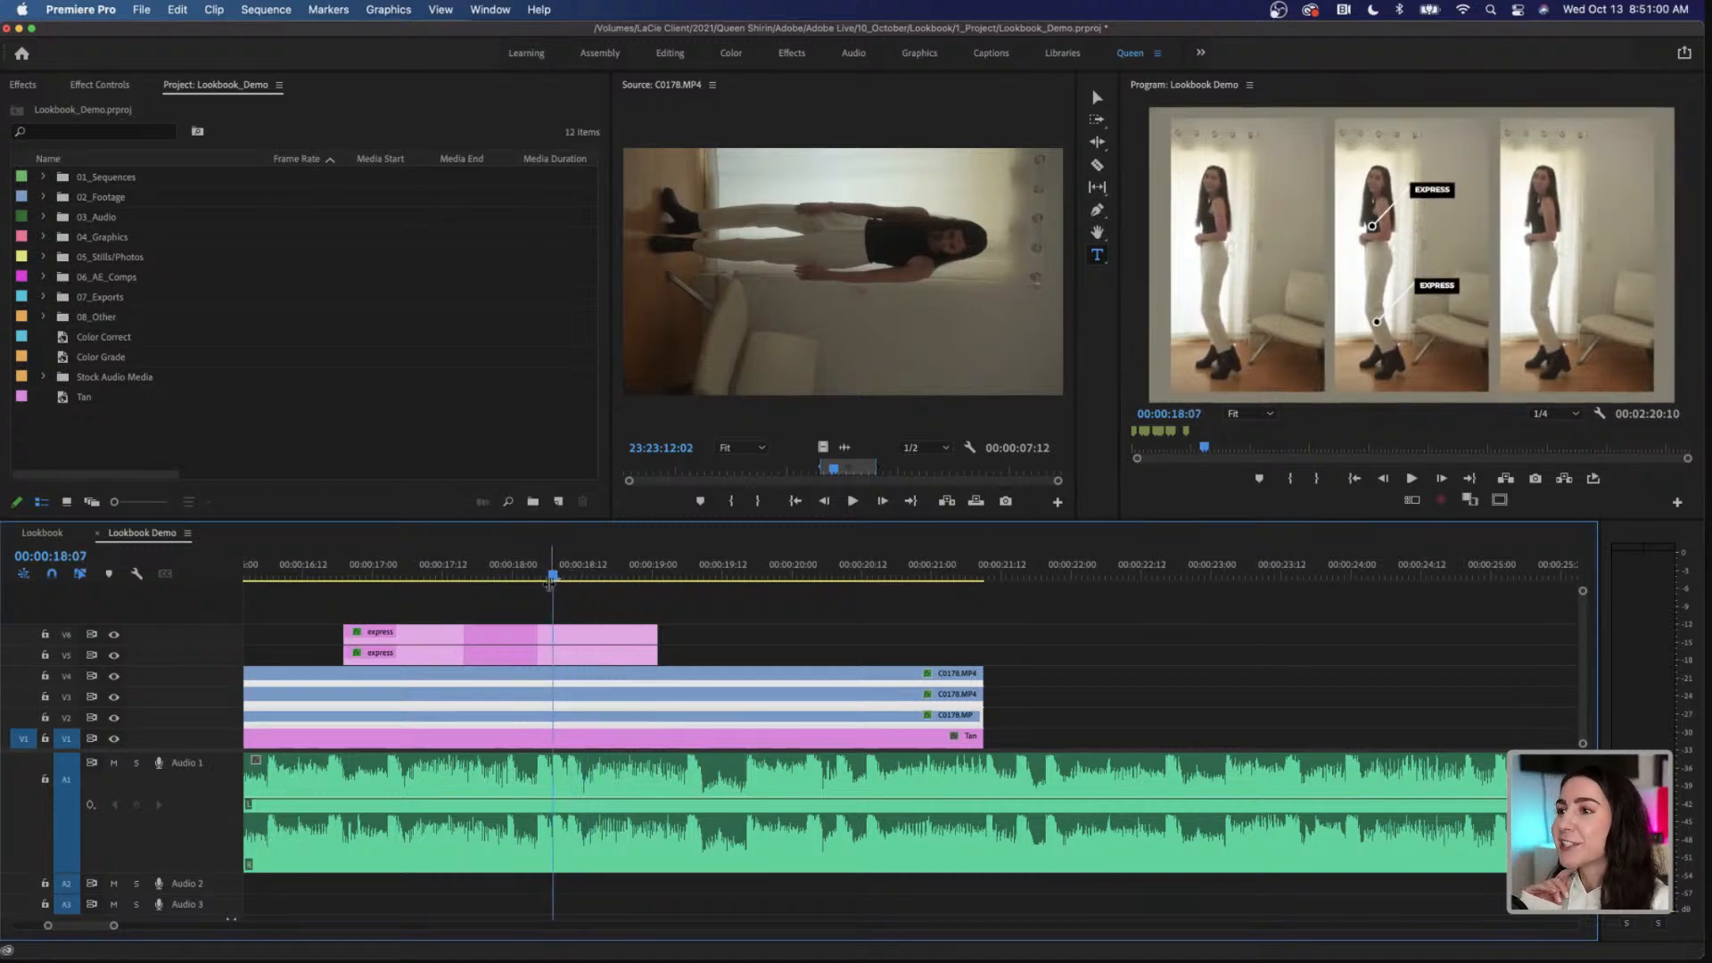
click(98, 85)
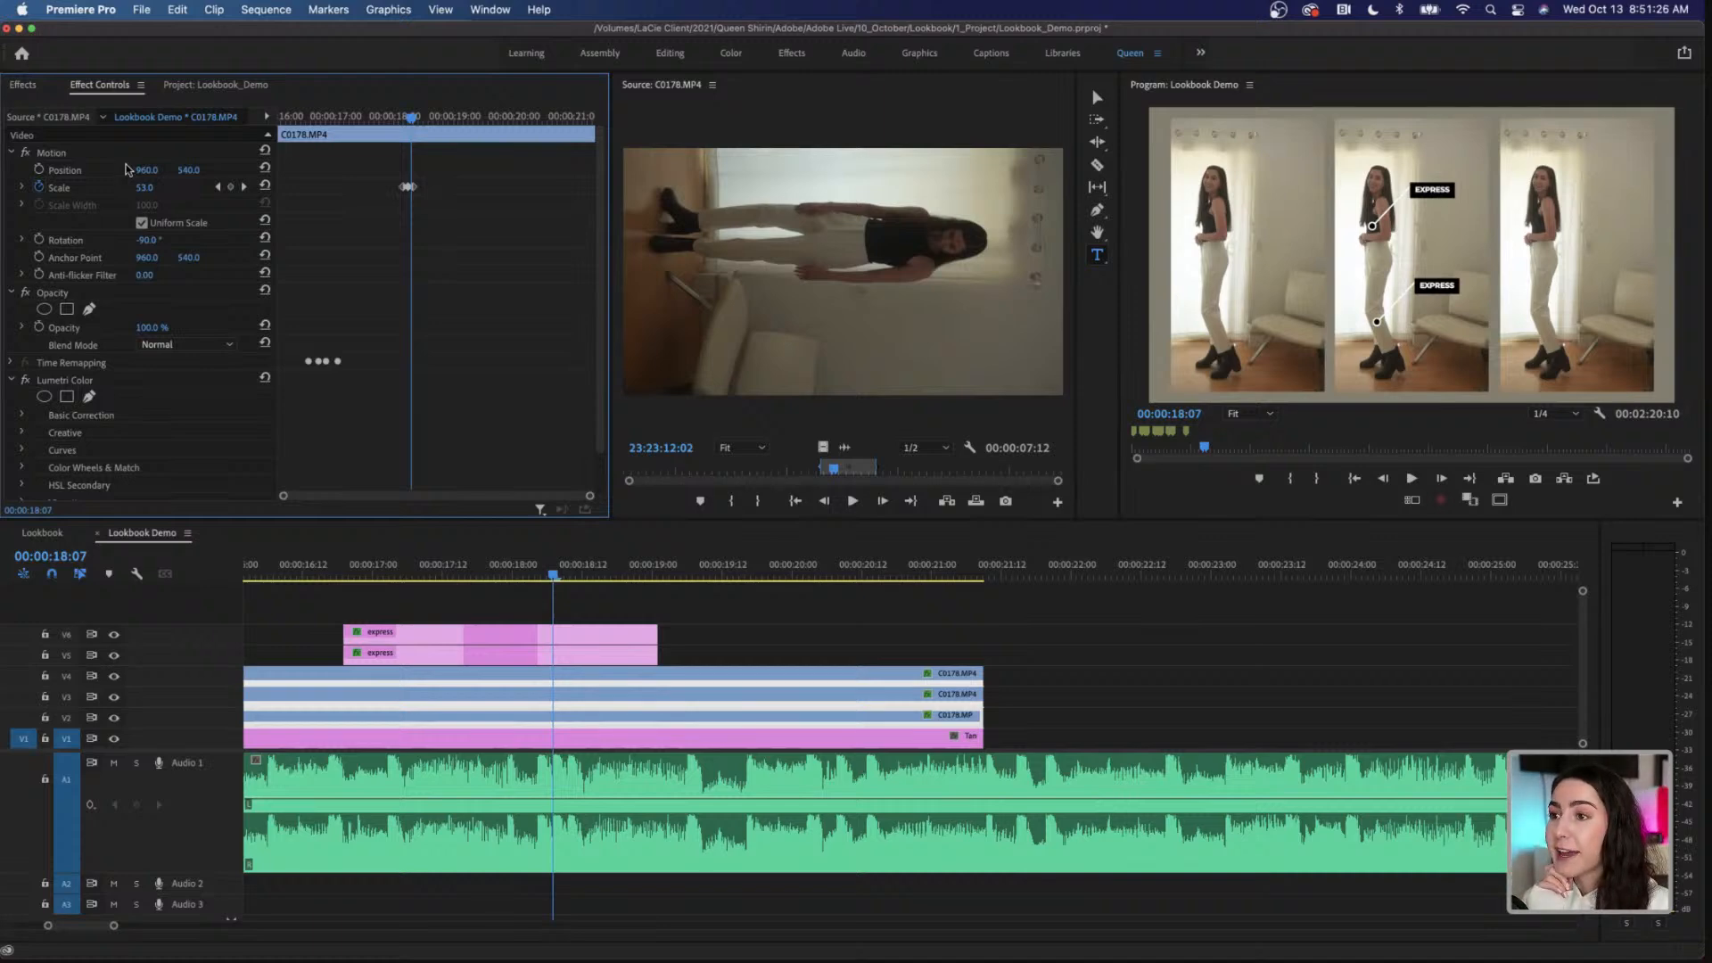
click(565, 576)
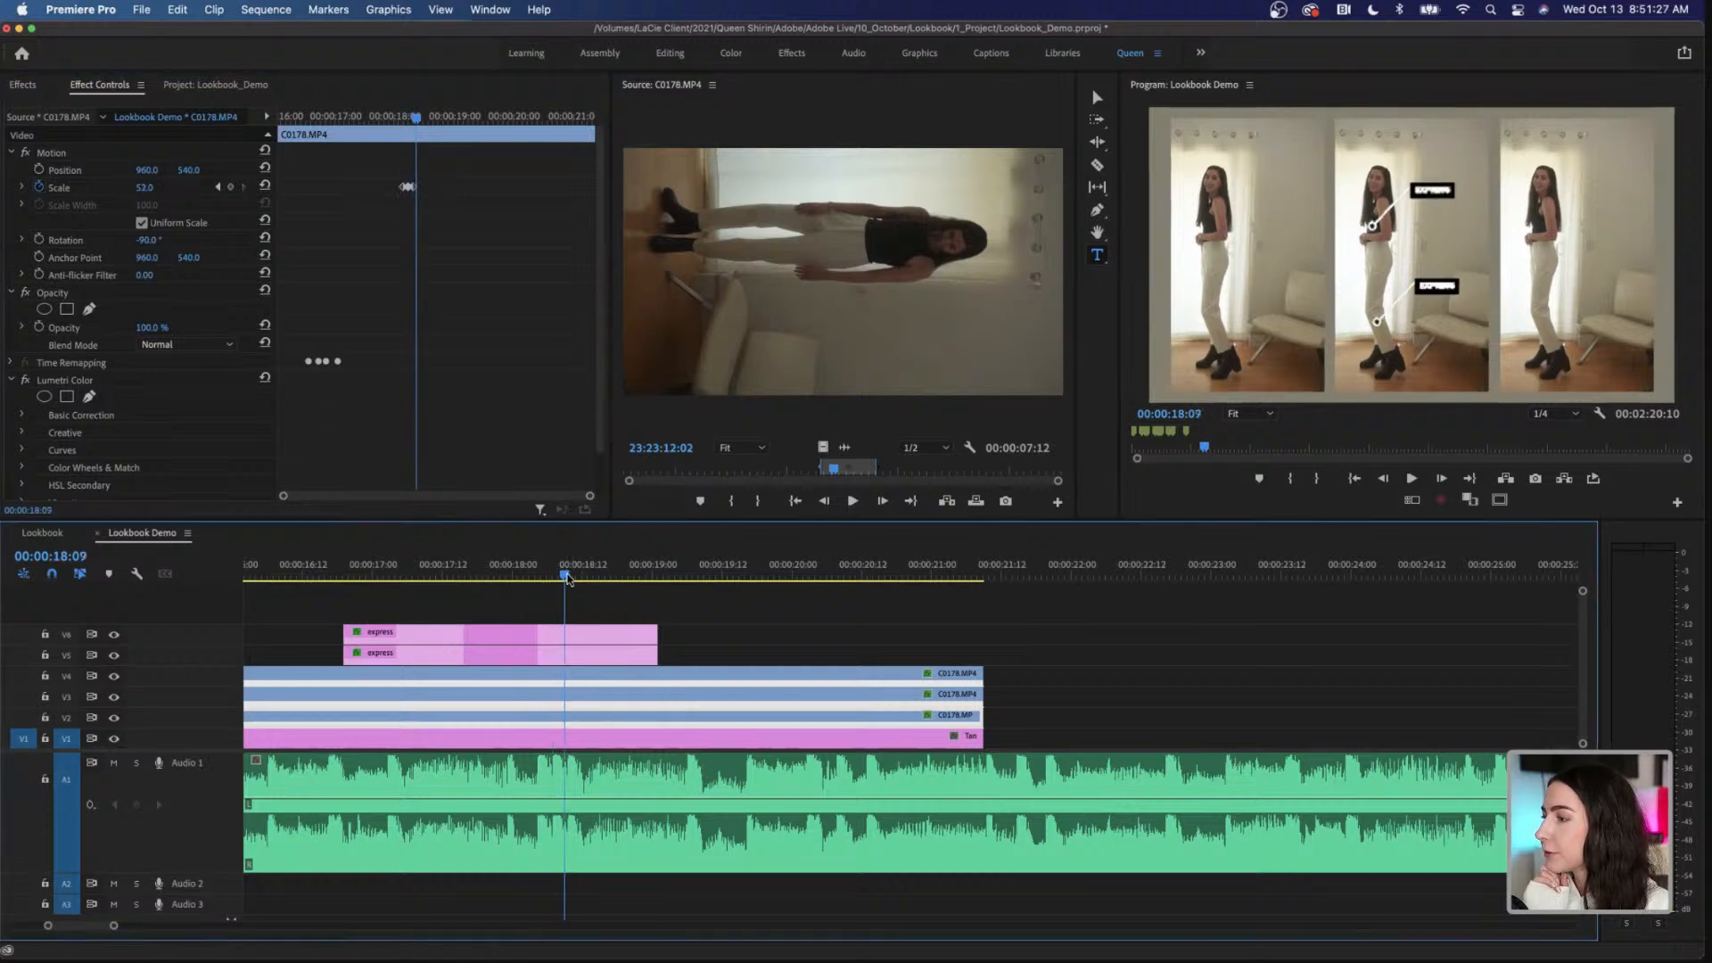
drag(567, 578, 548, 578)
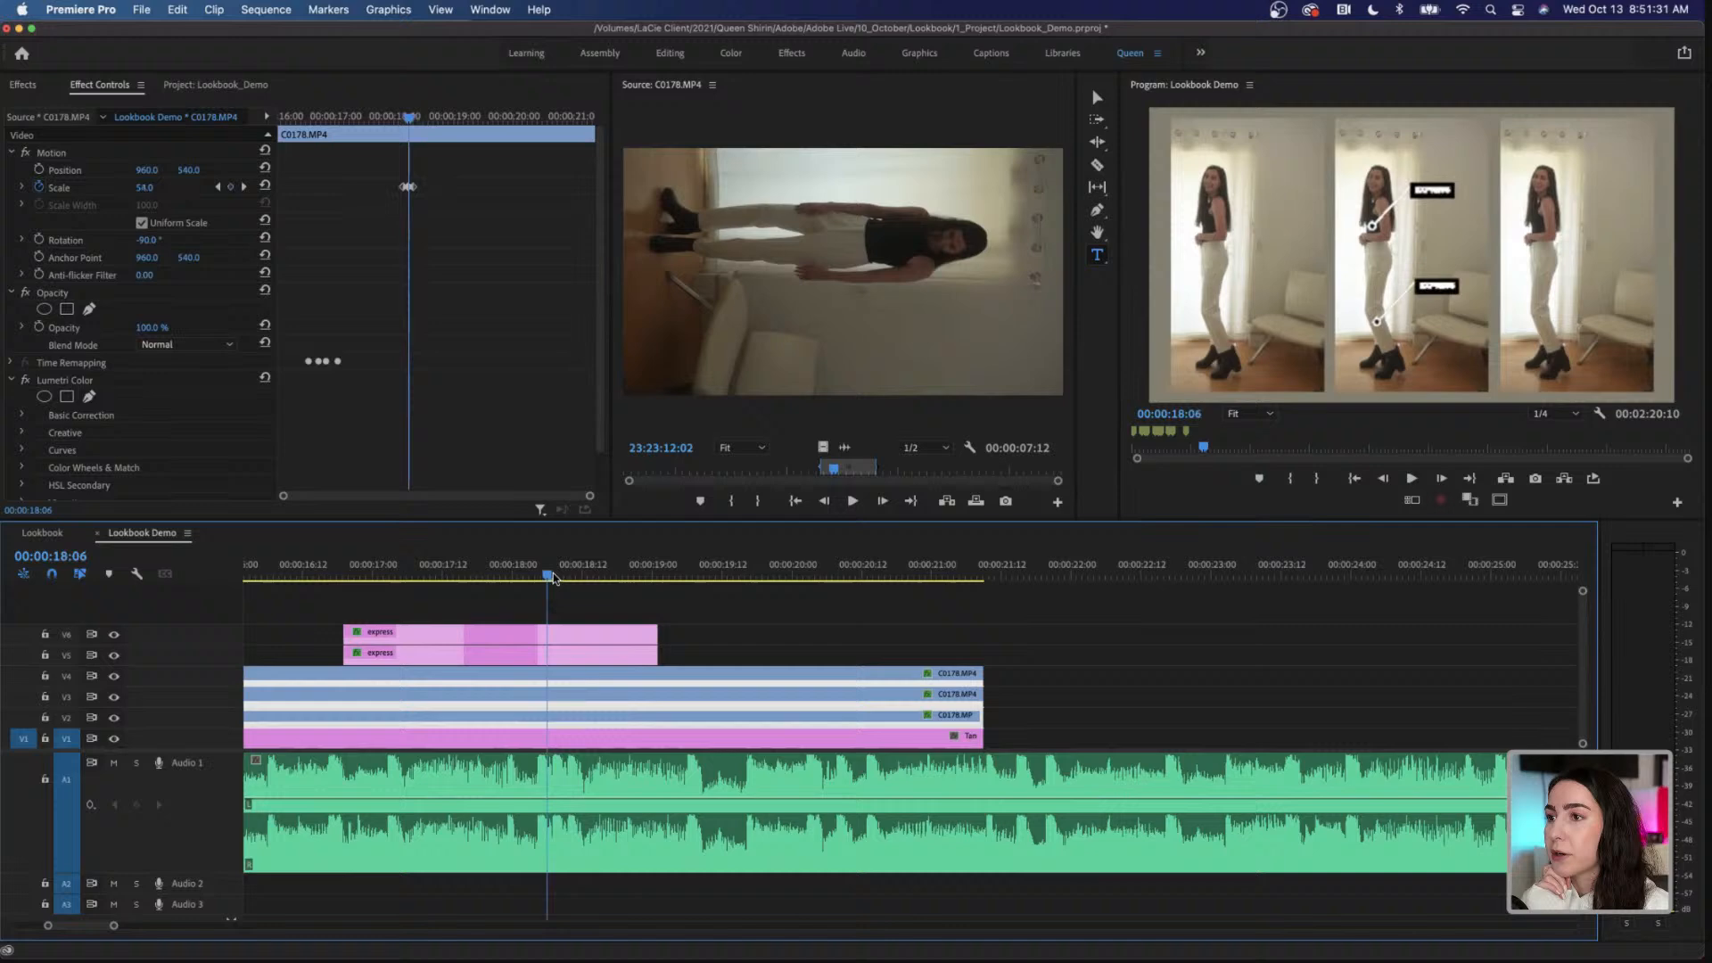
Step: Duplicate the express callout on V6 onto V7 and select the copy
click(470, 639)
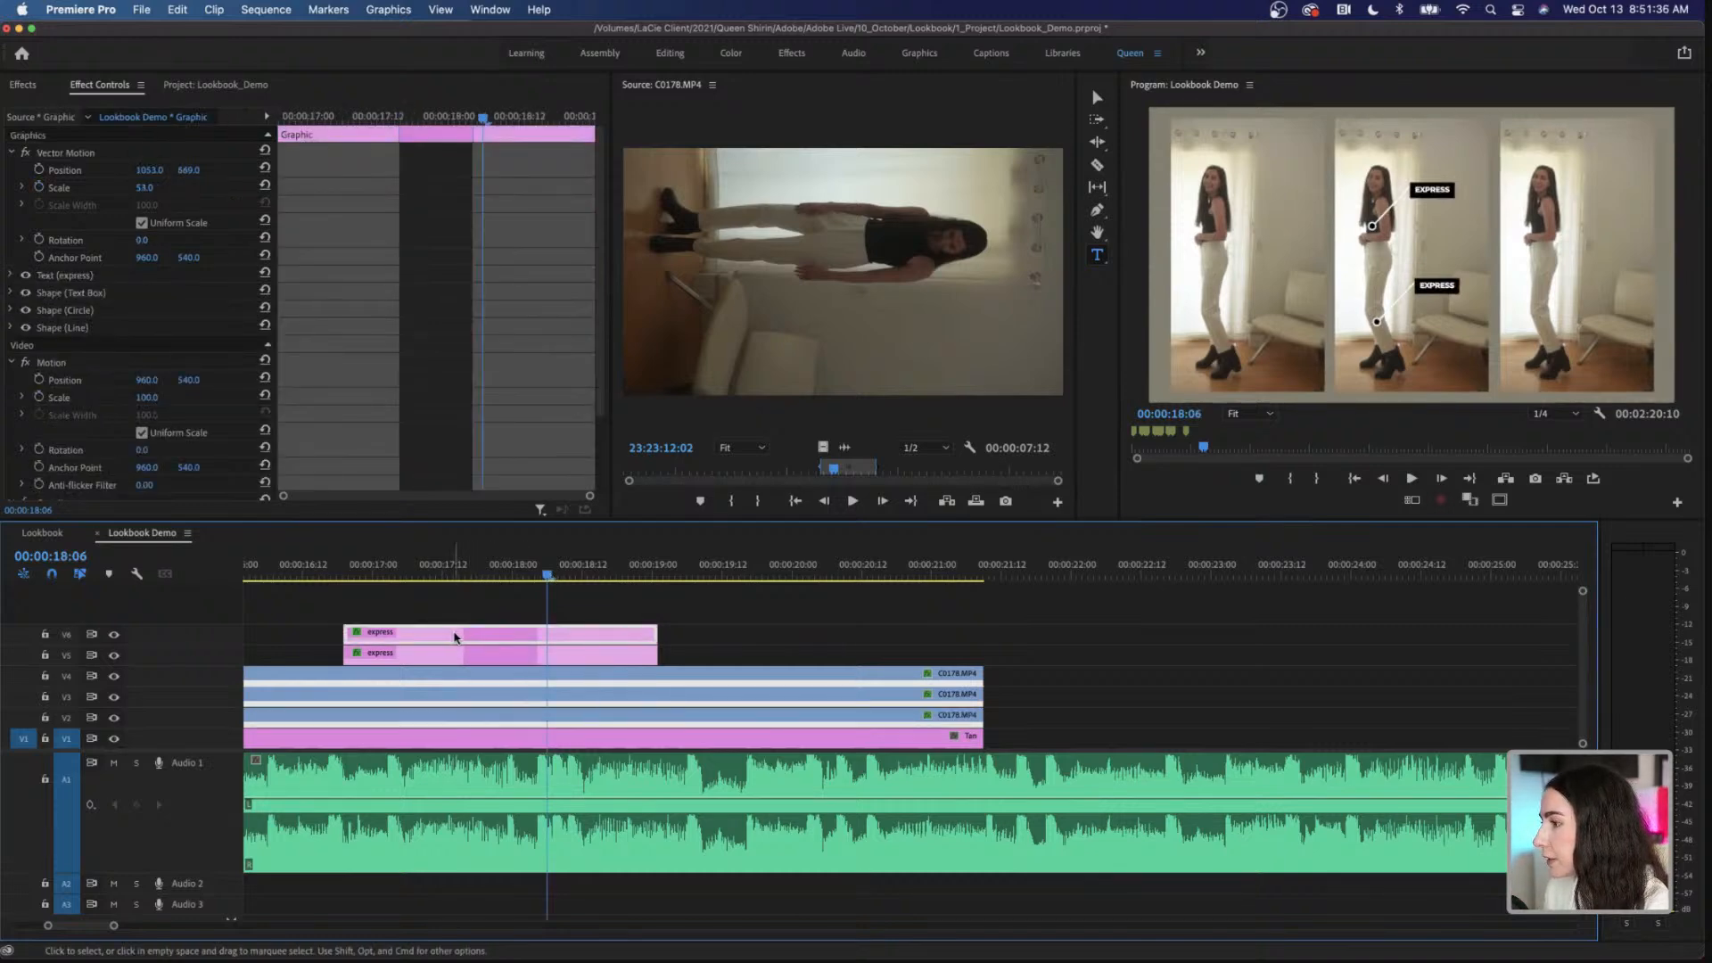
drag(508, 636, 504, 615)
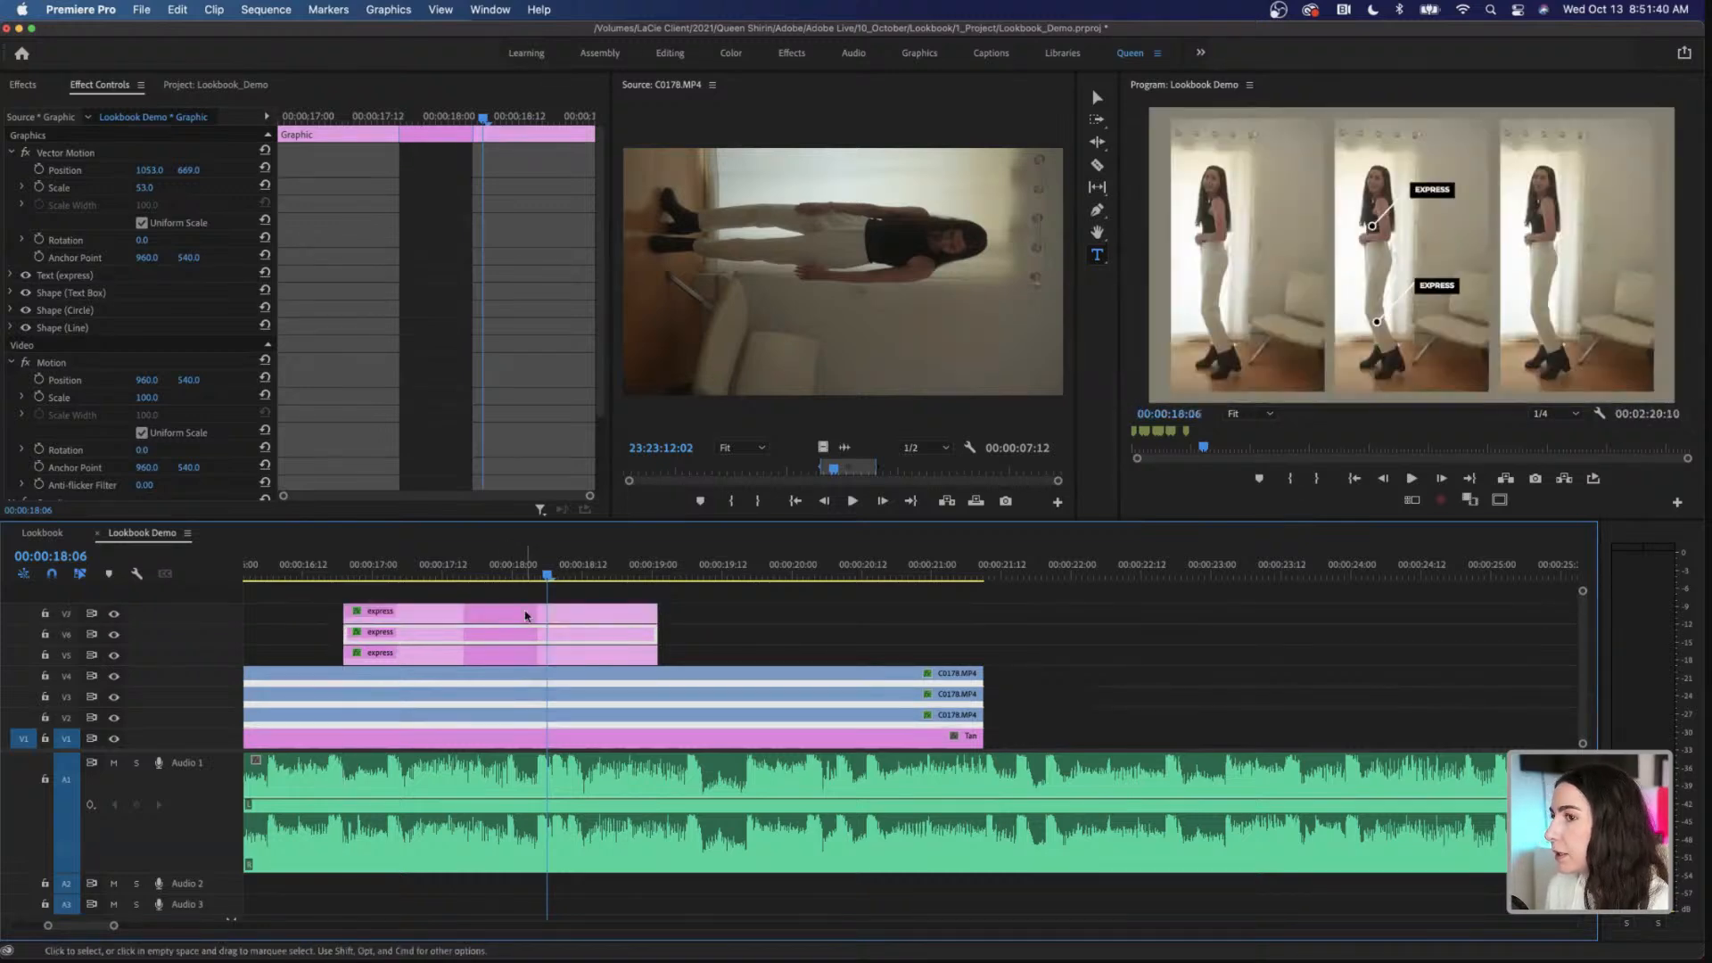
click(526, 616)
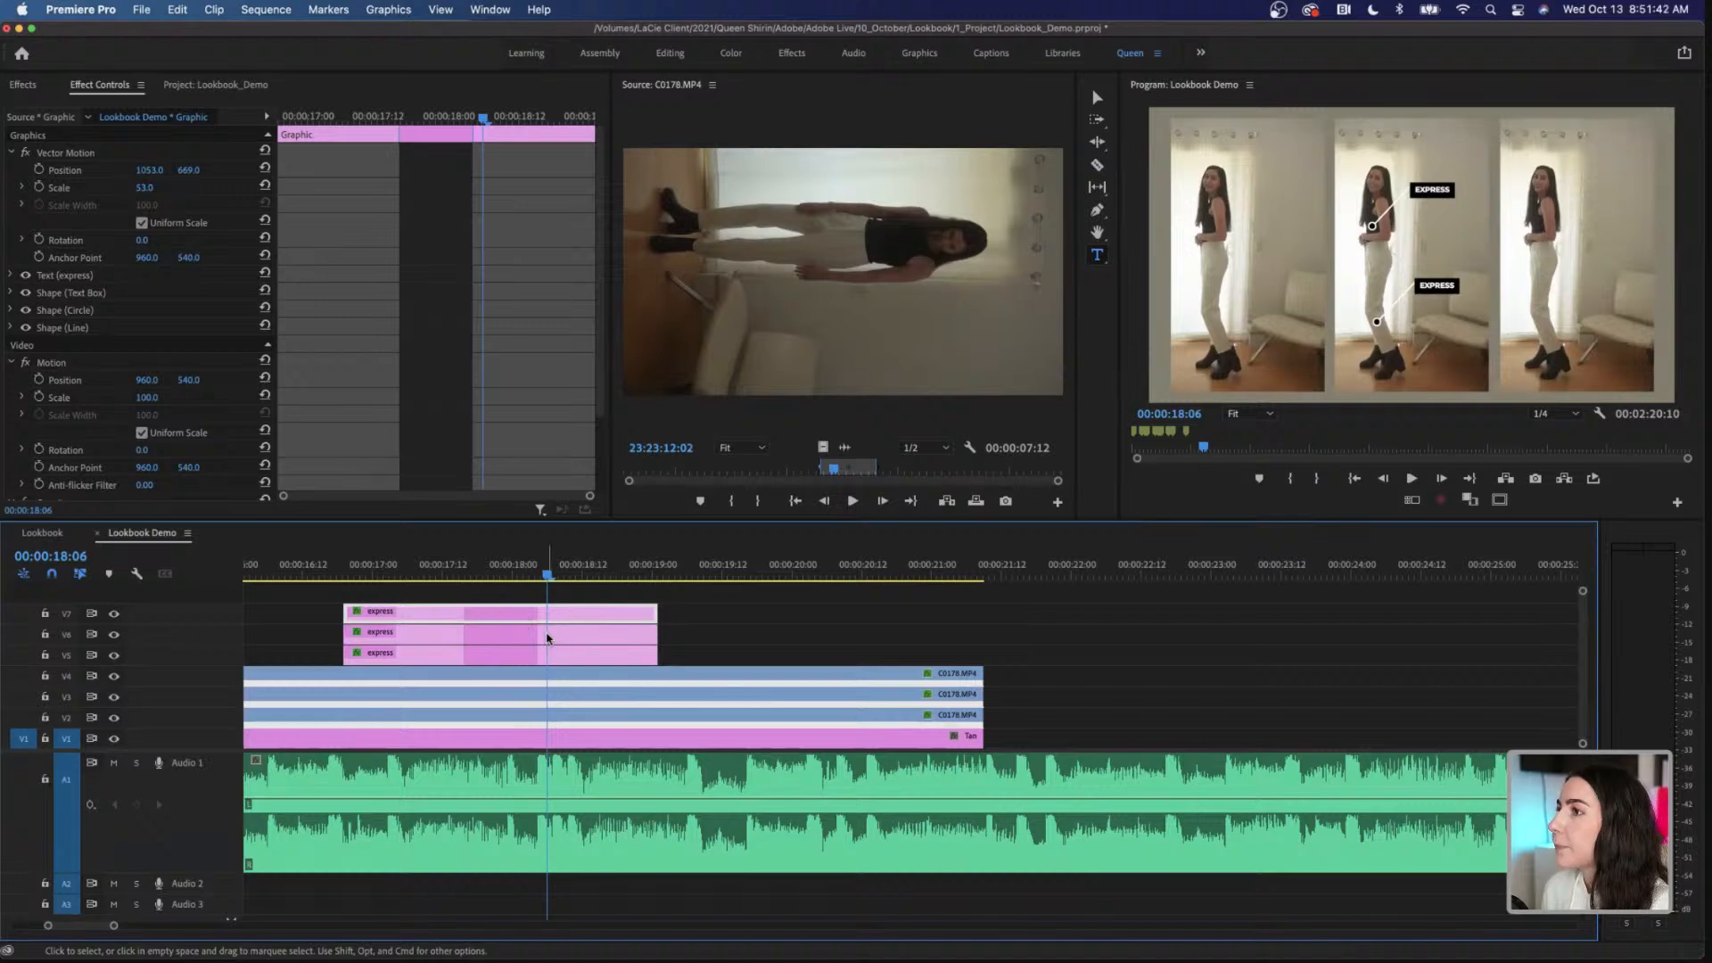
Step: In the Graphics workspace, move the duplicated callout down to the boots at position 1124, 807
click(919, 53)
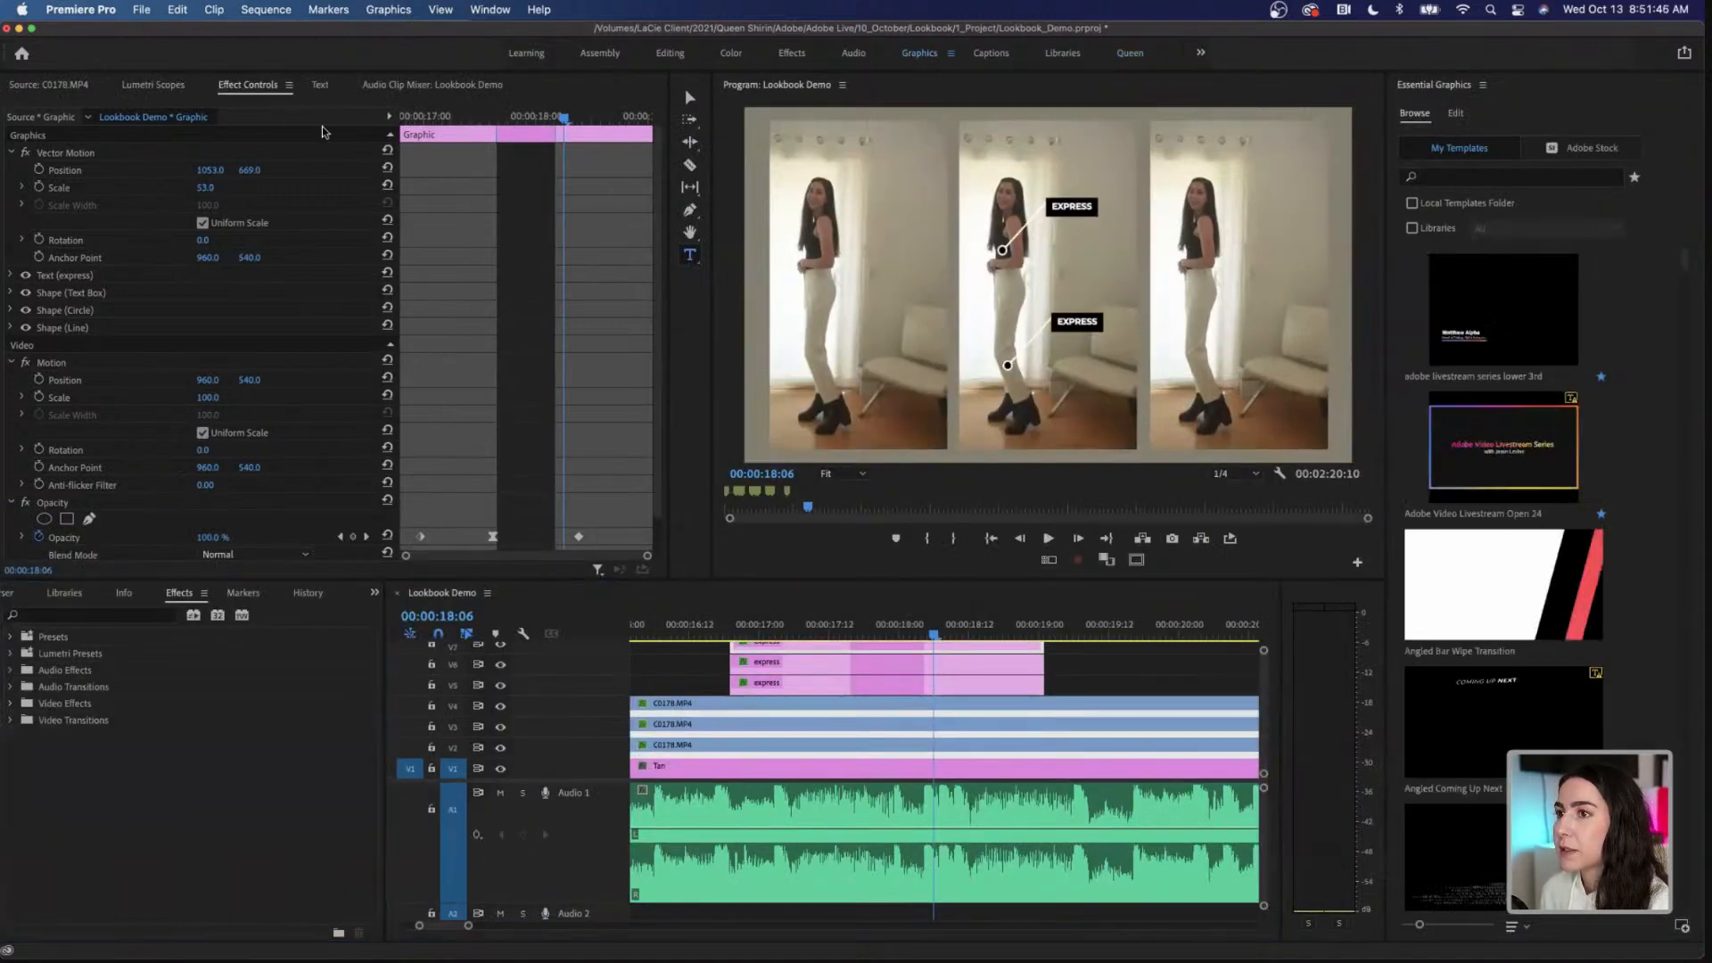
click(1456, 114)
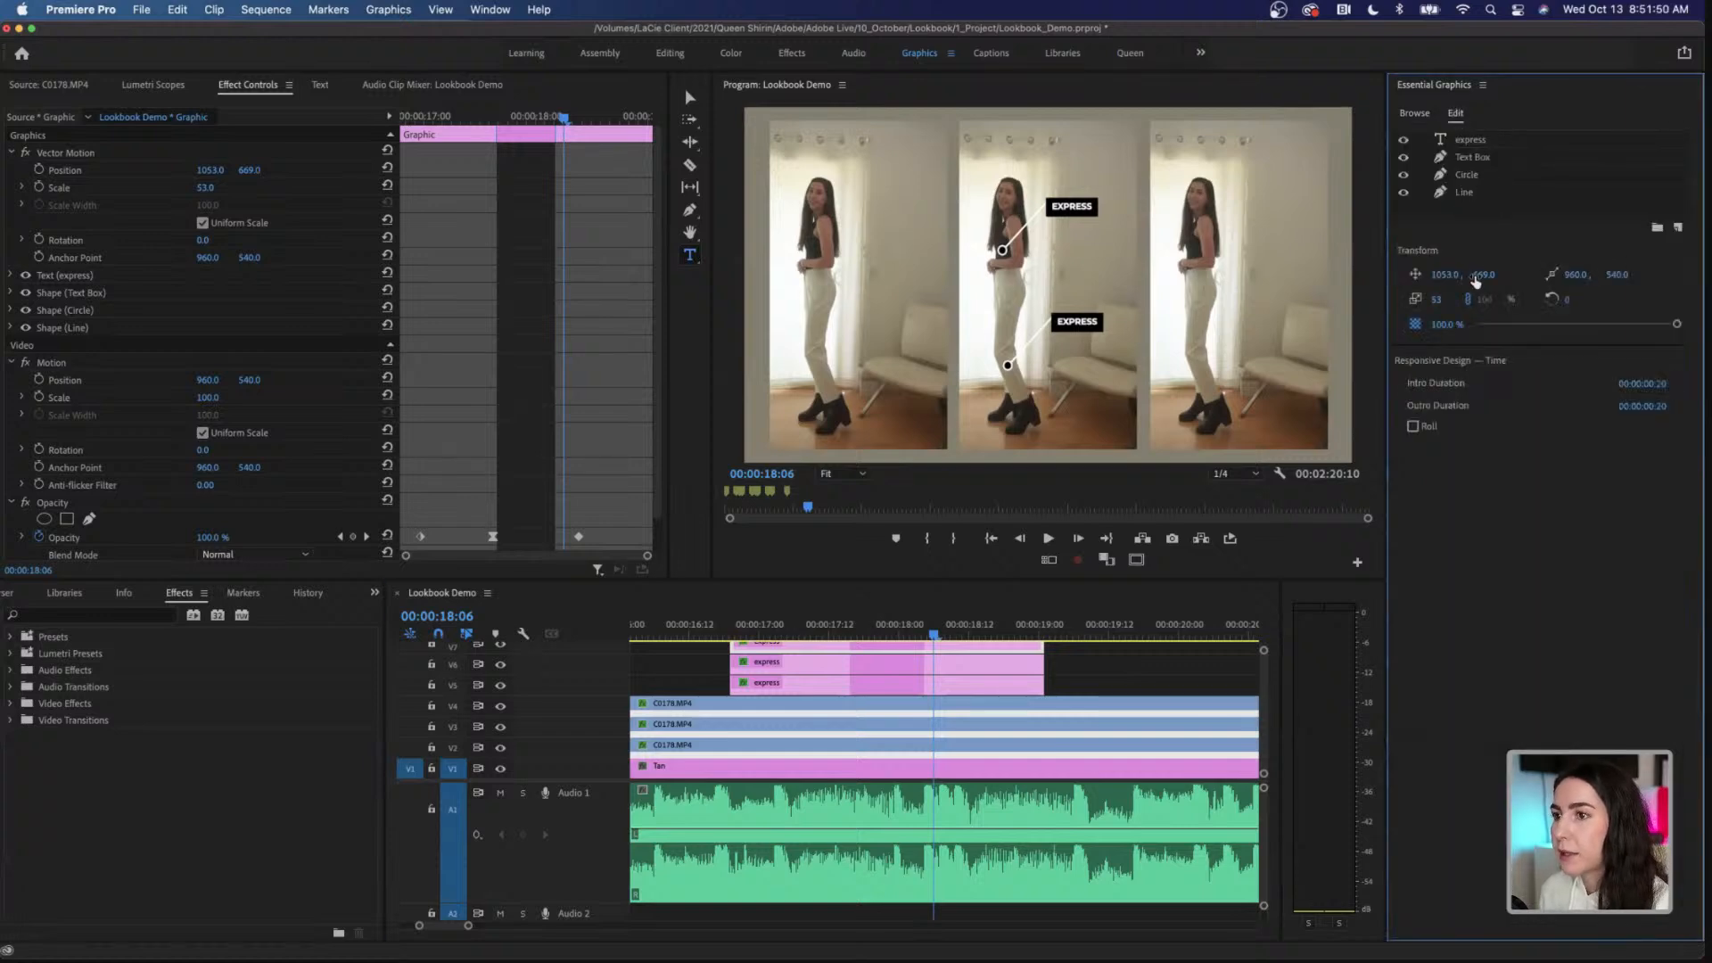
drag(1484, 274, 1553, 275)
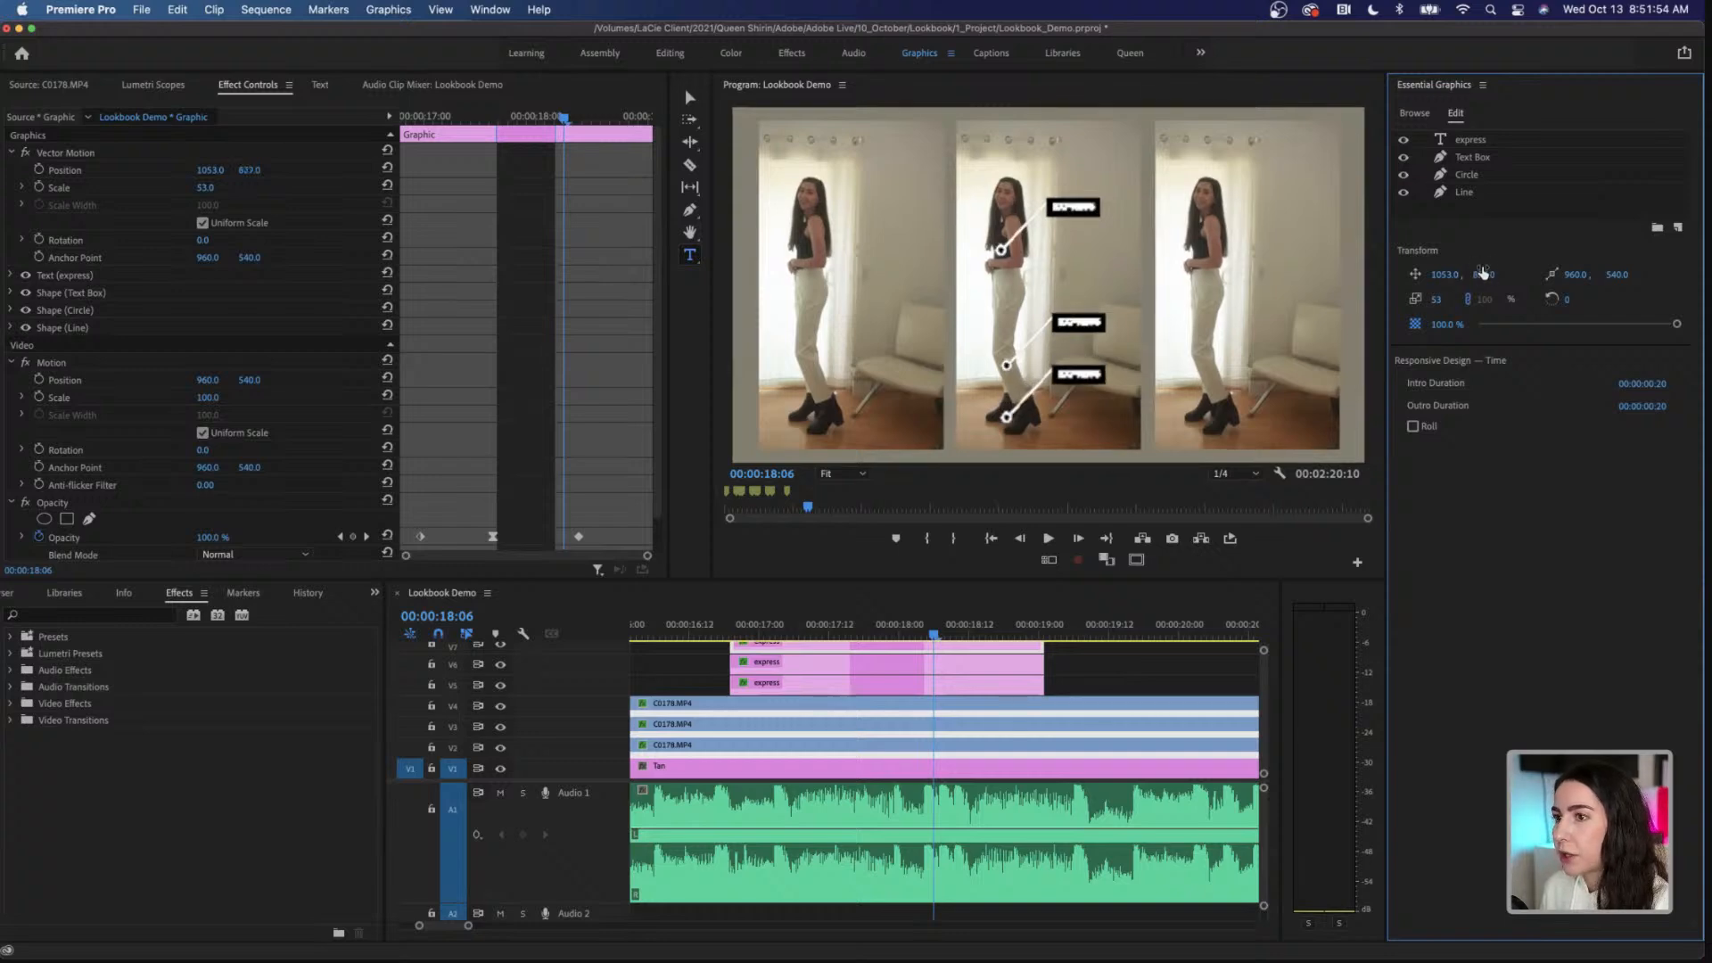
drag(1441, 275, 1495, 276)
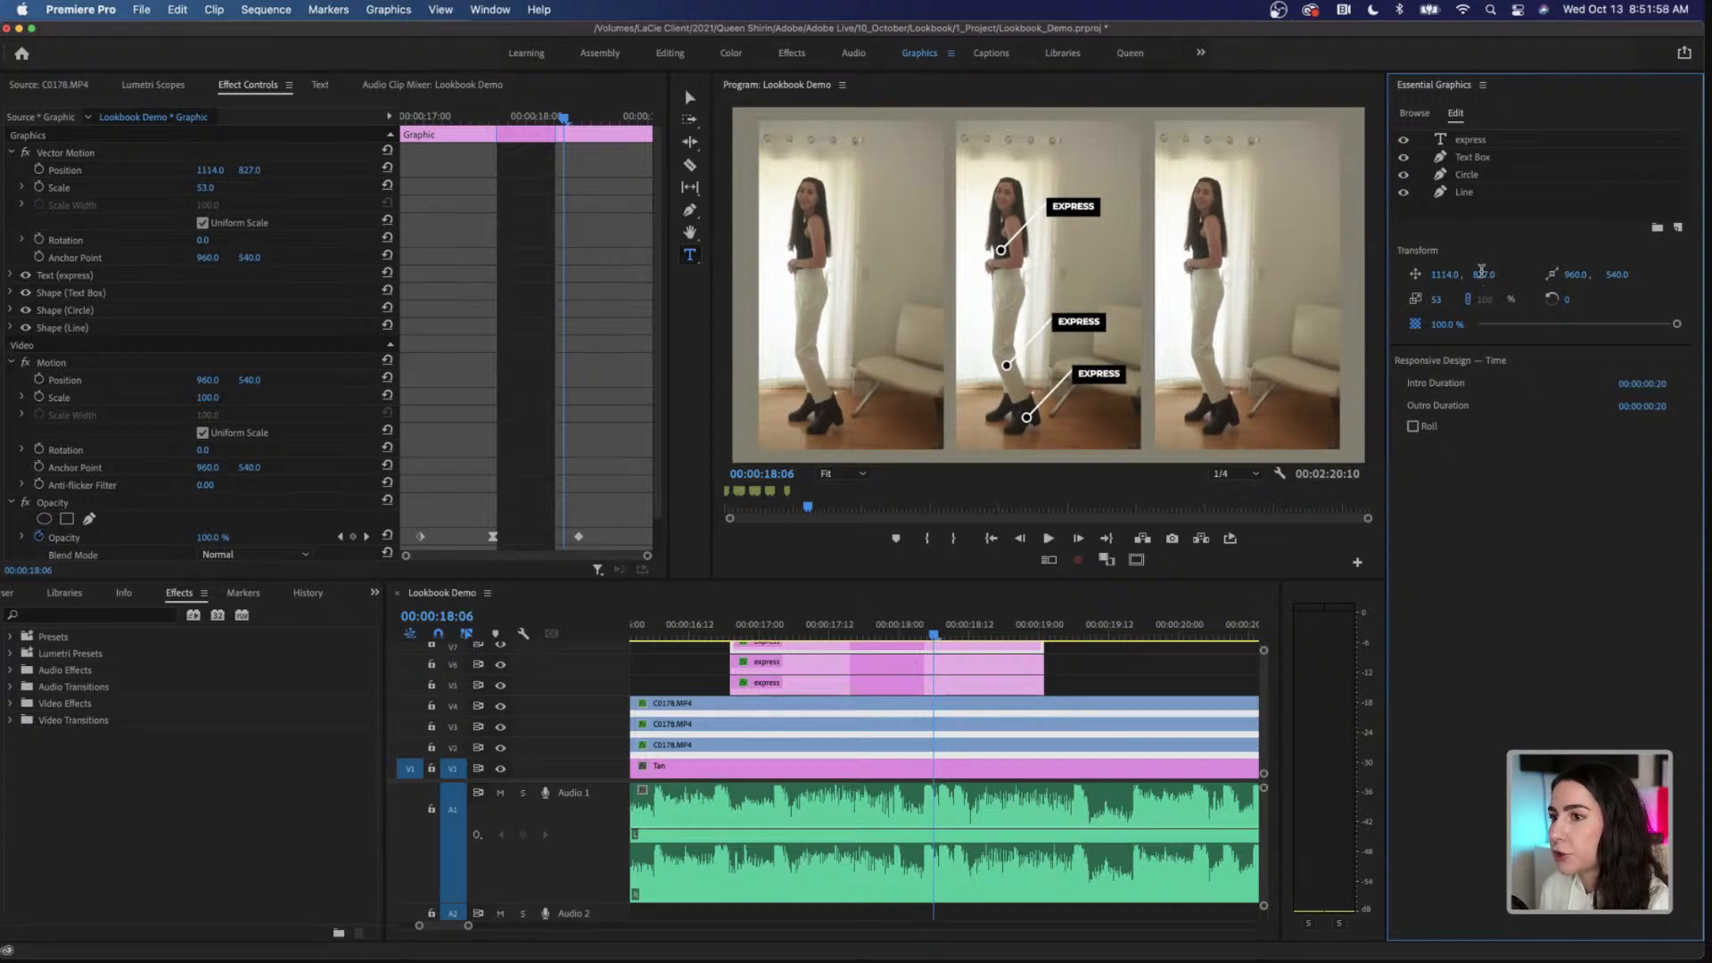
drag(1481, 274, 1463, 273)
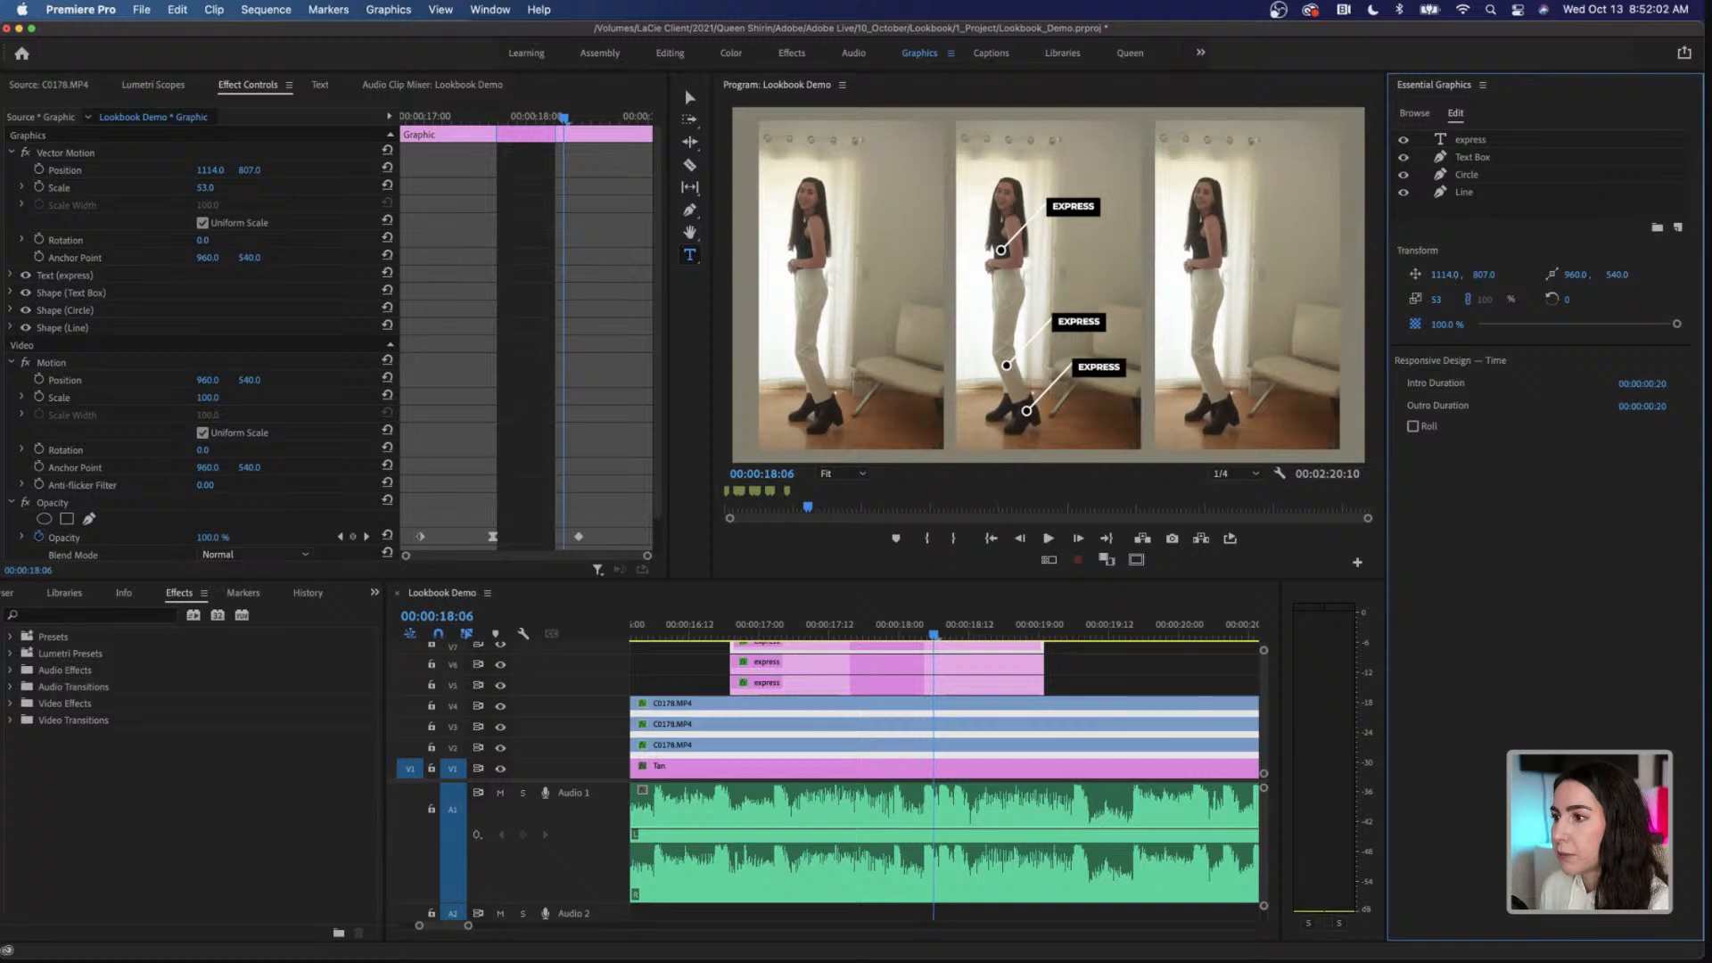
drag(1444, 275, 1453, 275)
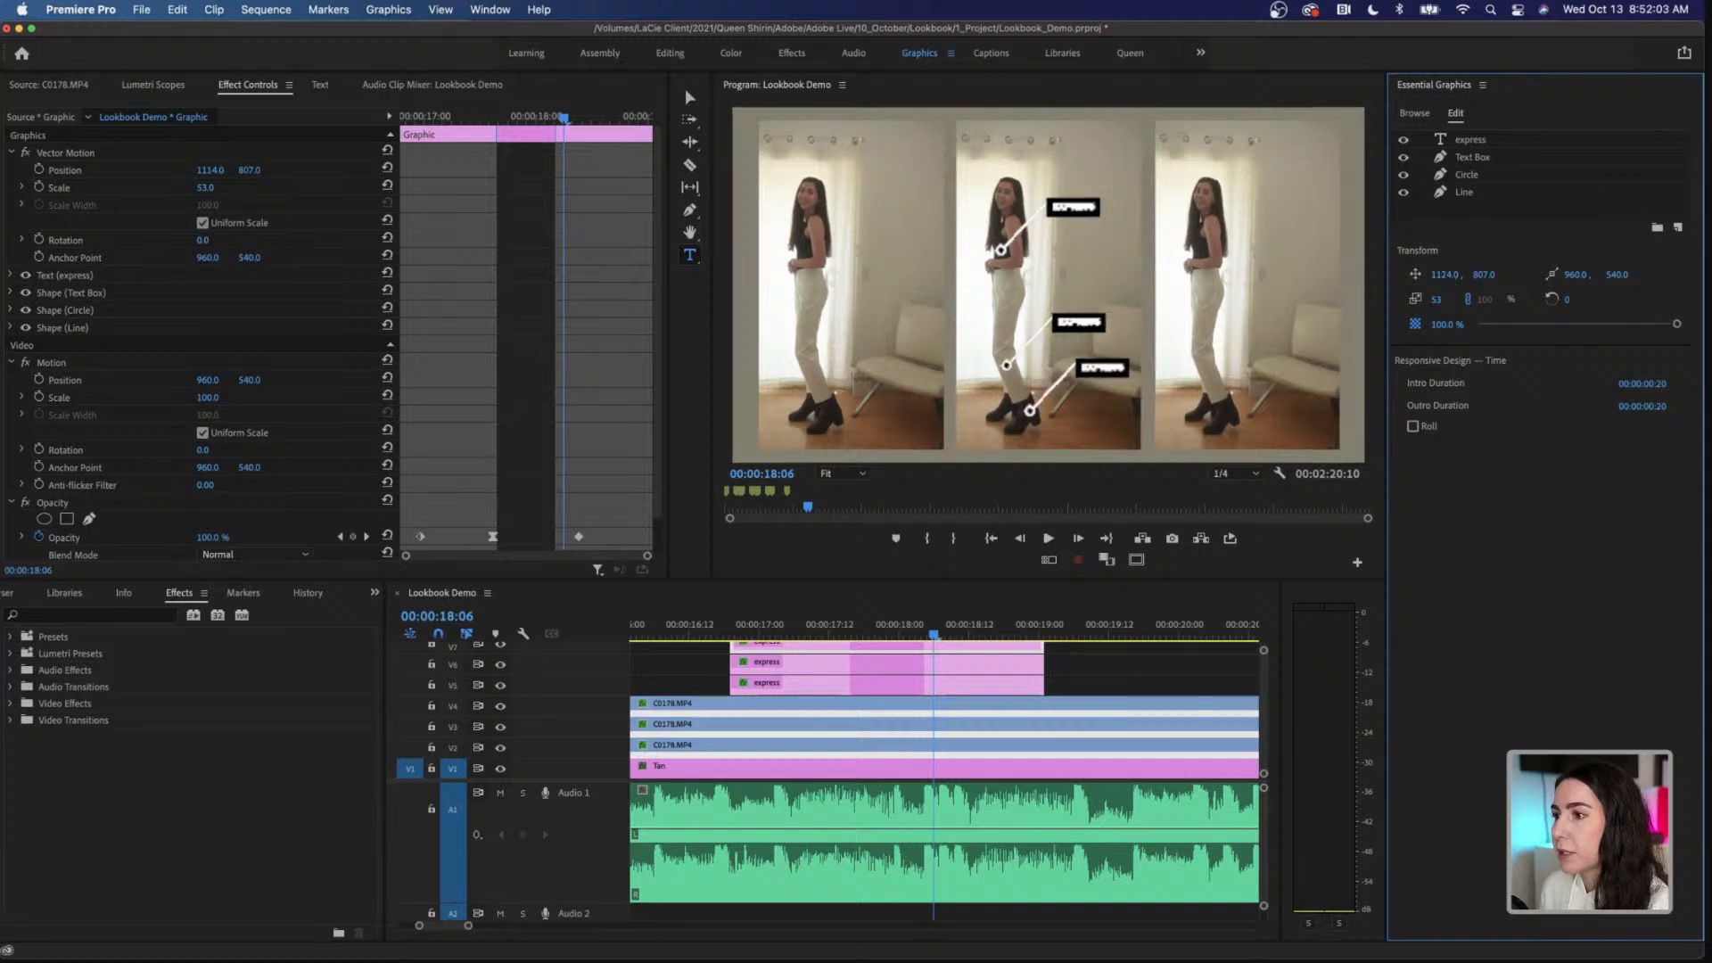
Step: Change the boots callout's text from express to "naturalizer"
click(1466, 145)
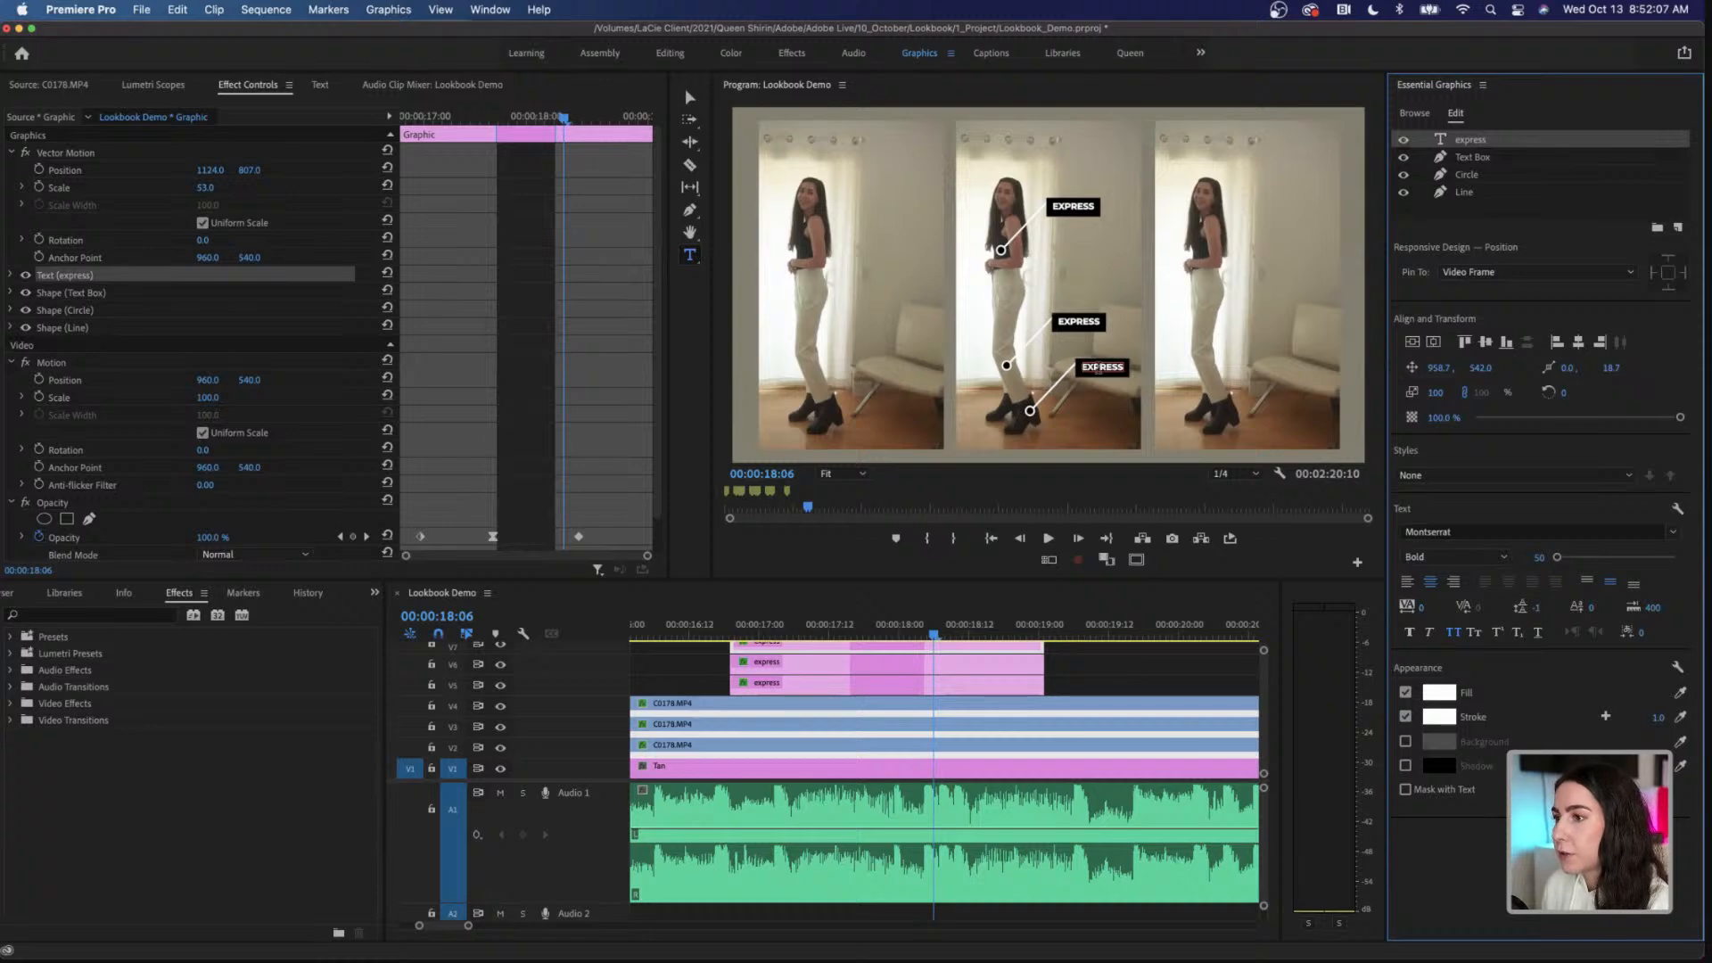
double_click(1106, 367)
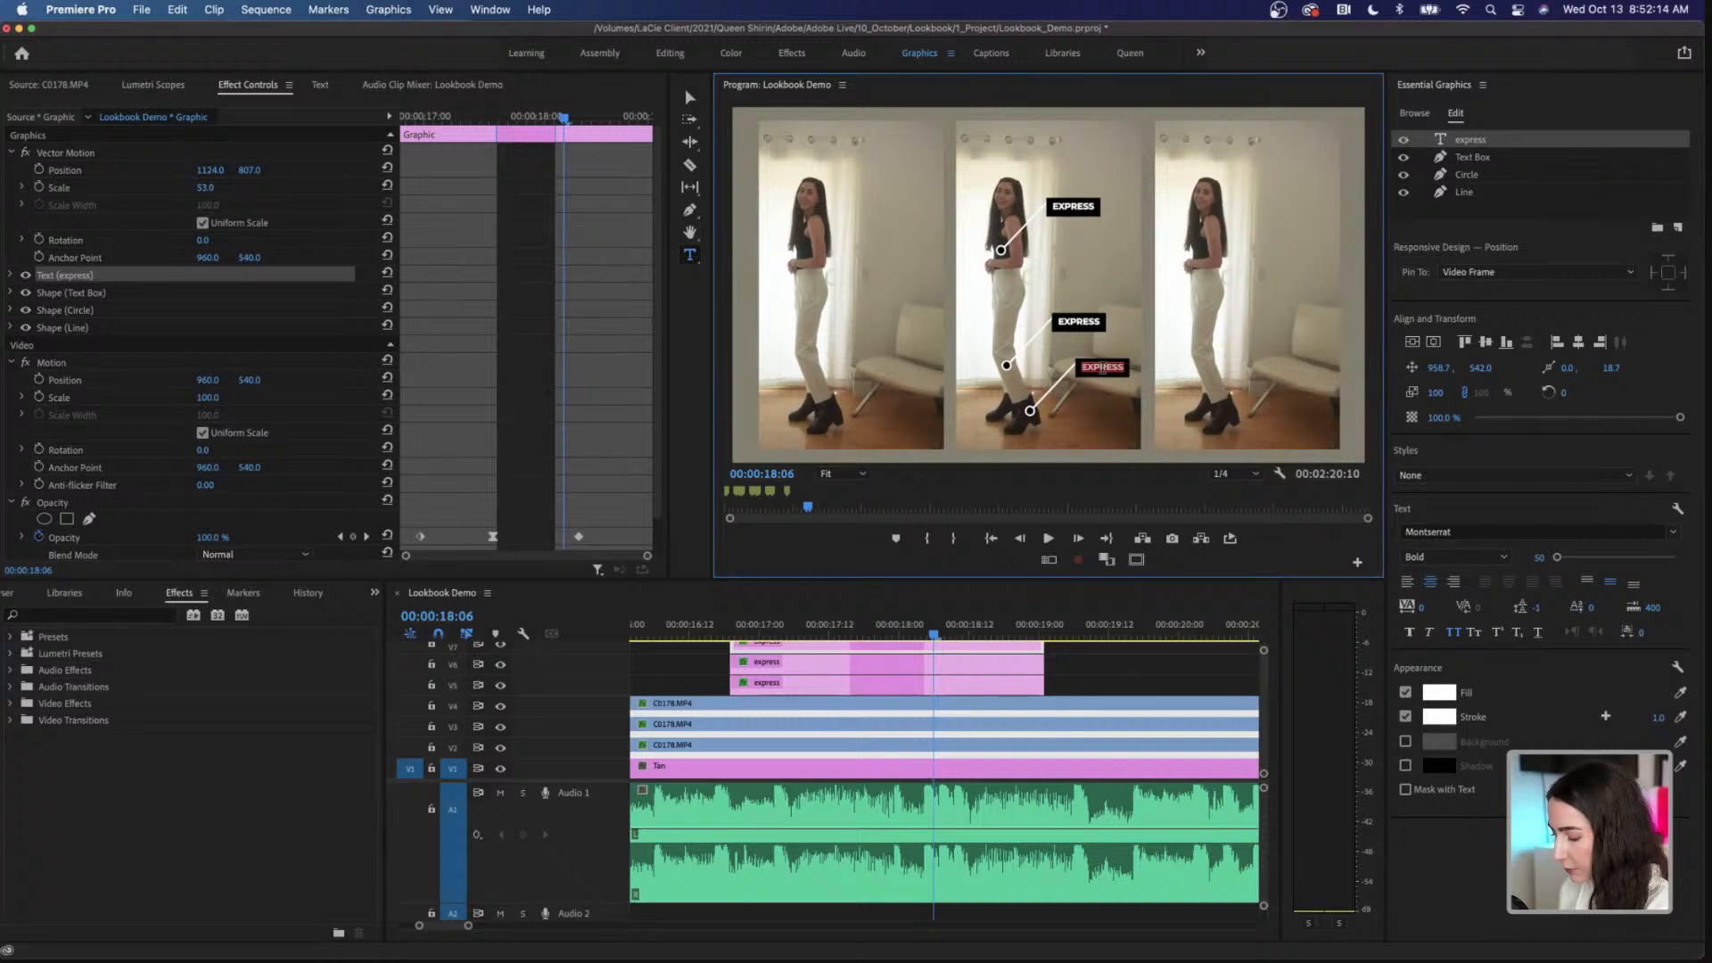
text(natura)
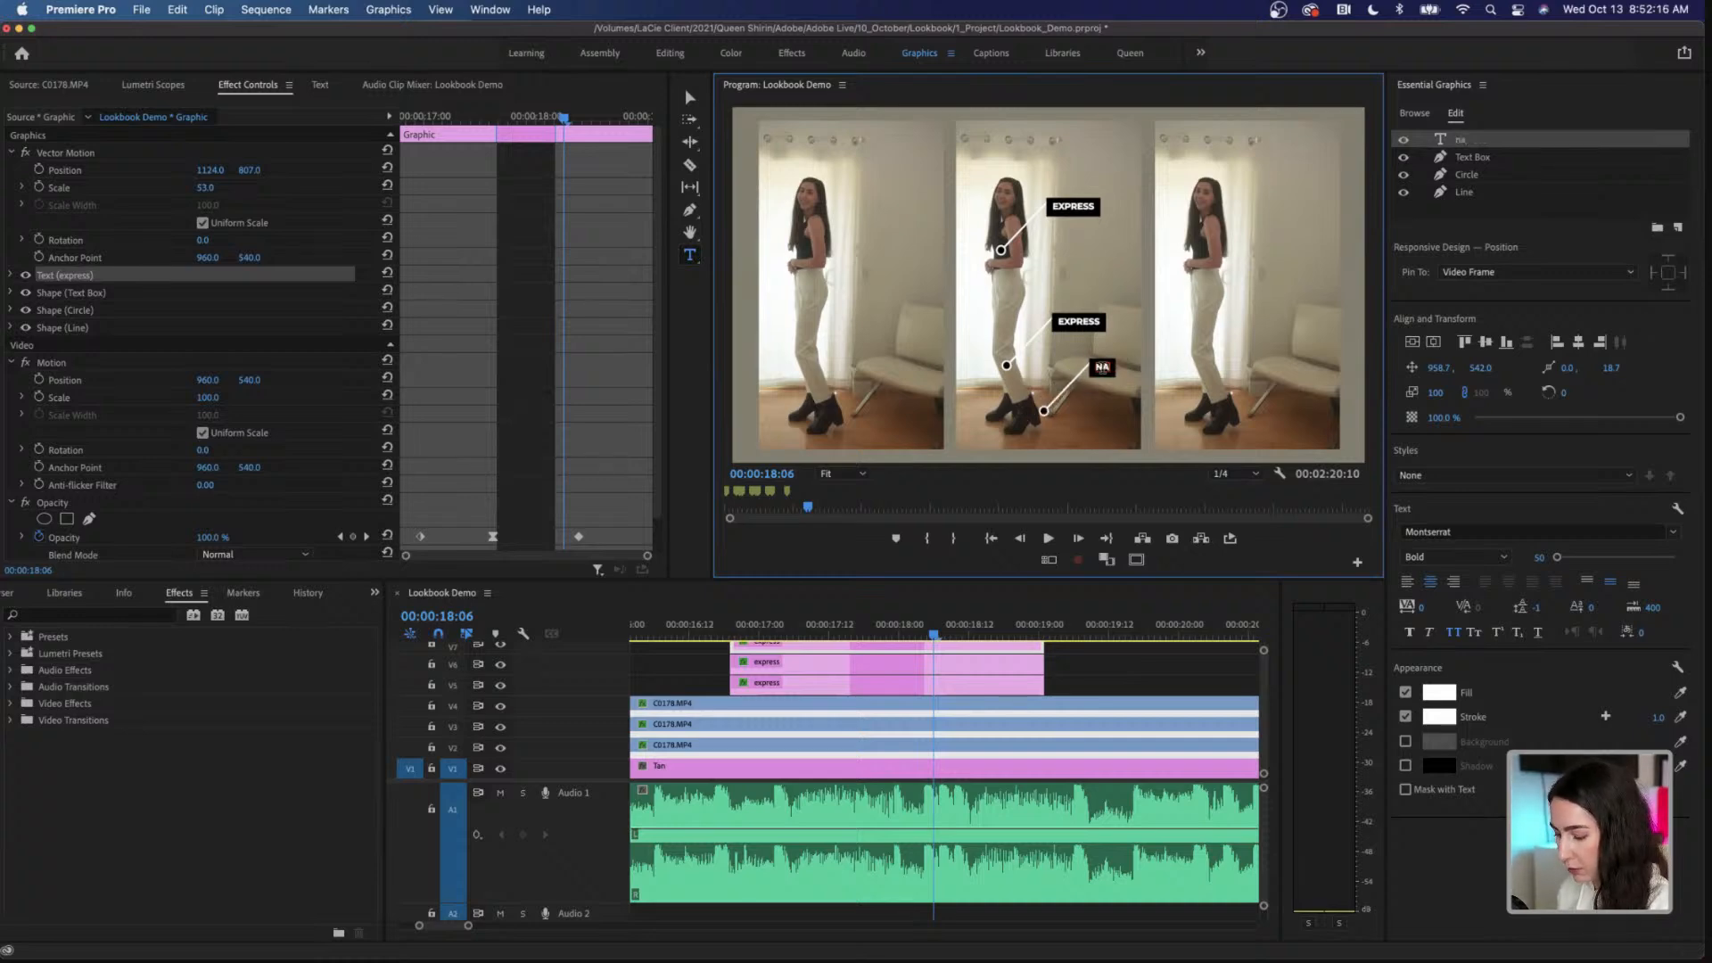
text(lizer)
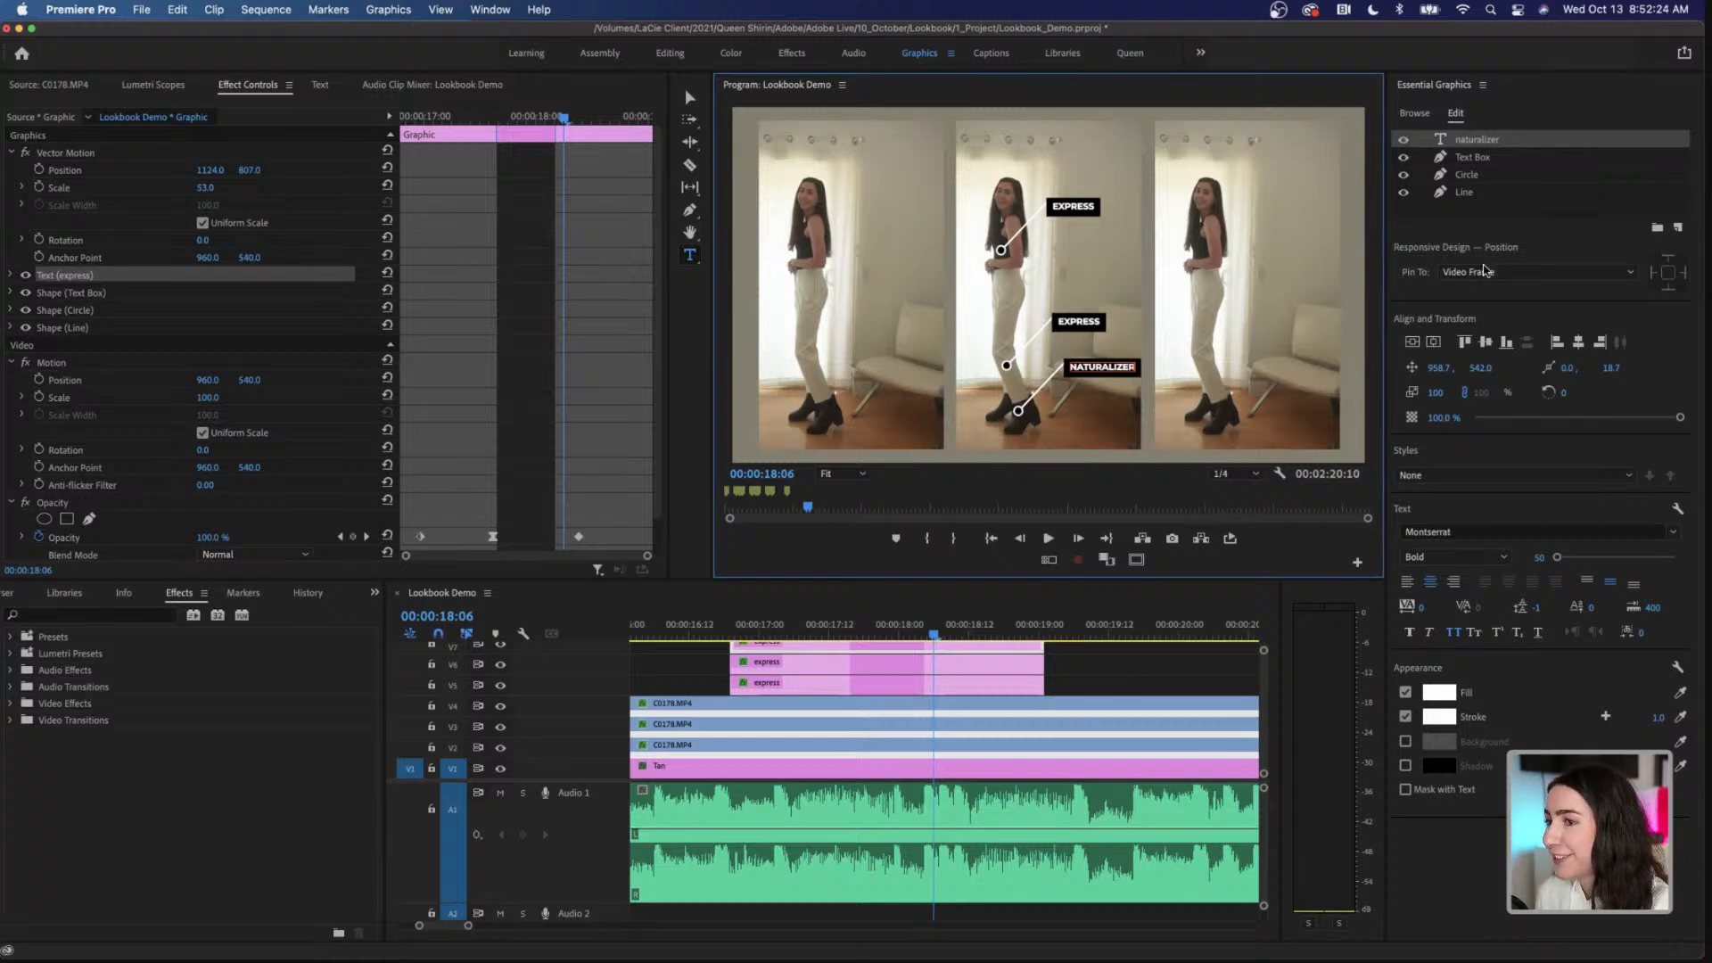
Step: Reposition the whole naturalizer callout to 1086, 789 so its circle sits on the boot
click(1482, 218)
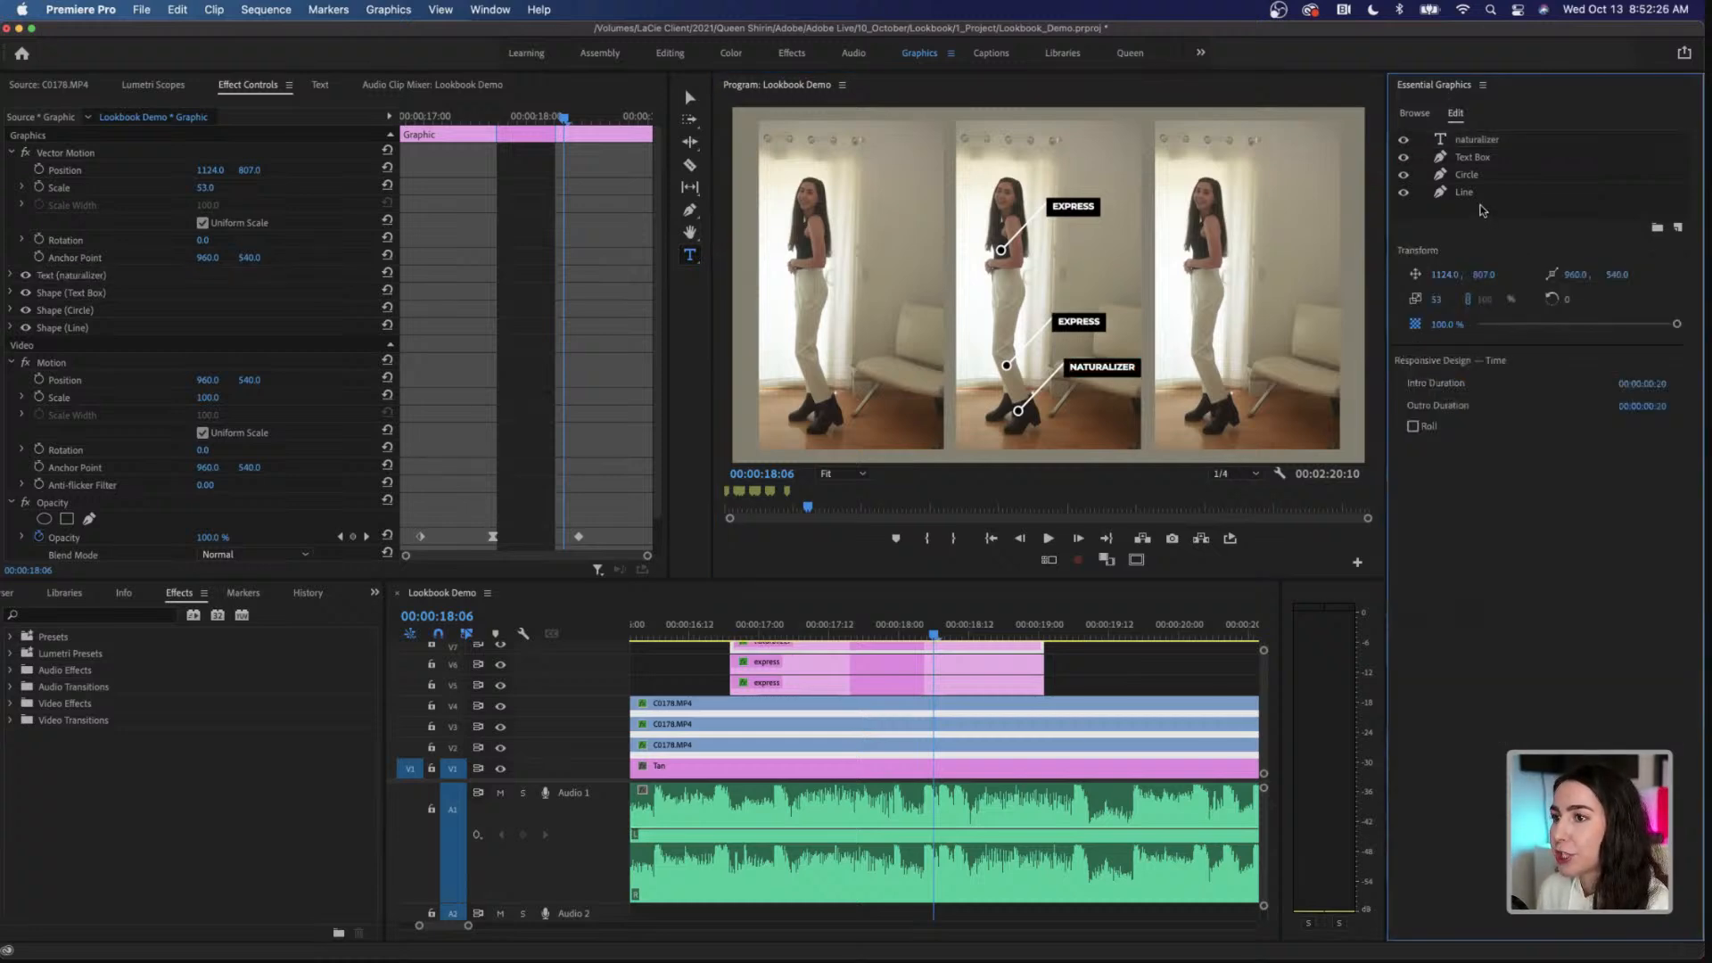
drag(1446, 276, 1403, 276)
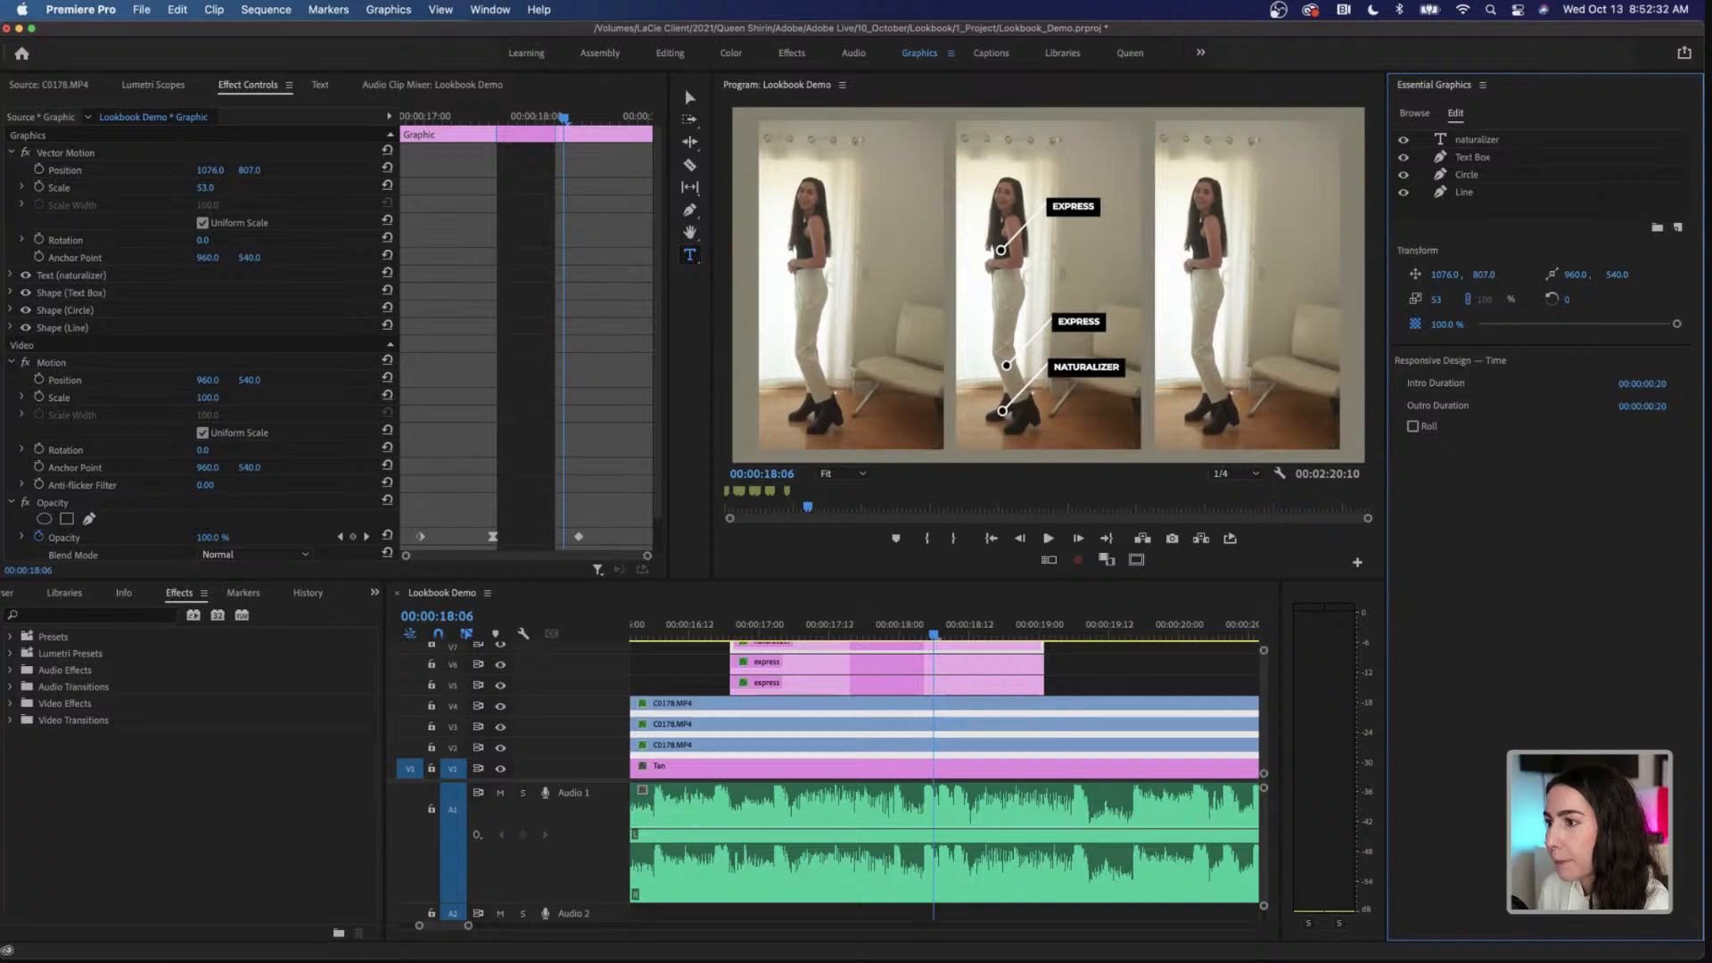
drag(1487, 276, 1452, 275)
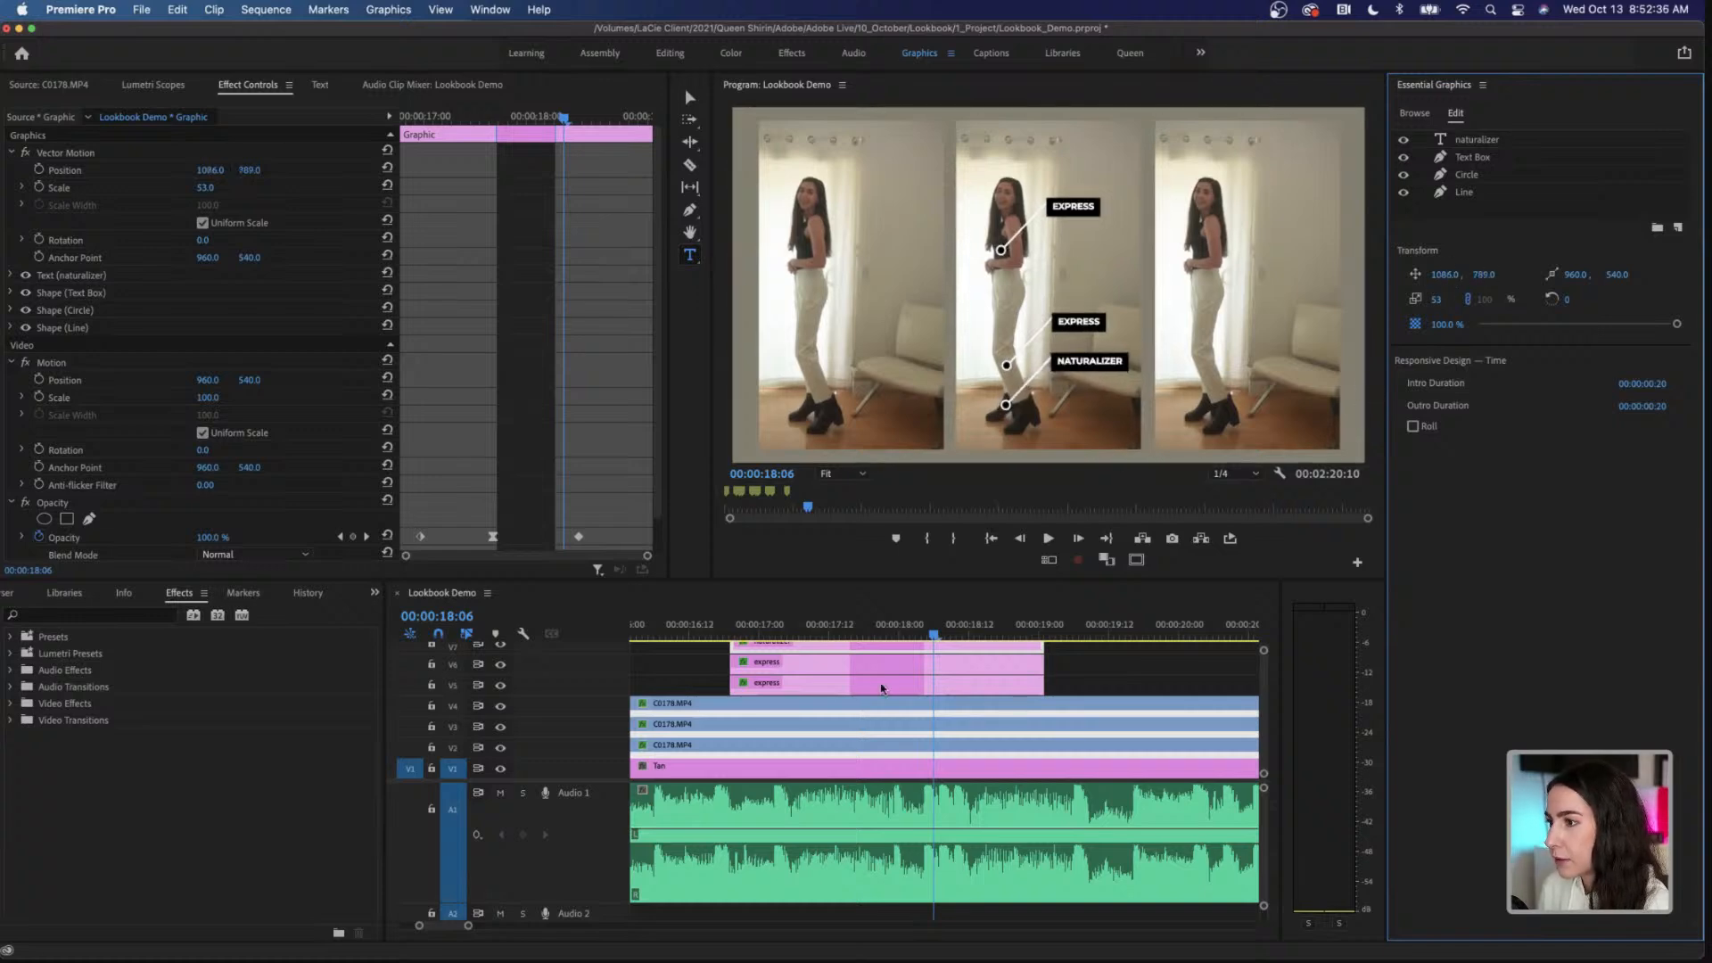
Step: Play back the three callouts from 00:00:16:19 to past their fade-out
click(729, 633)
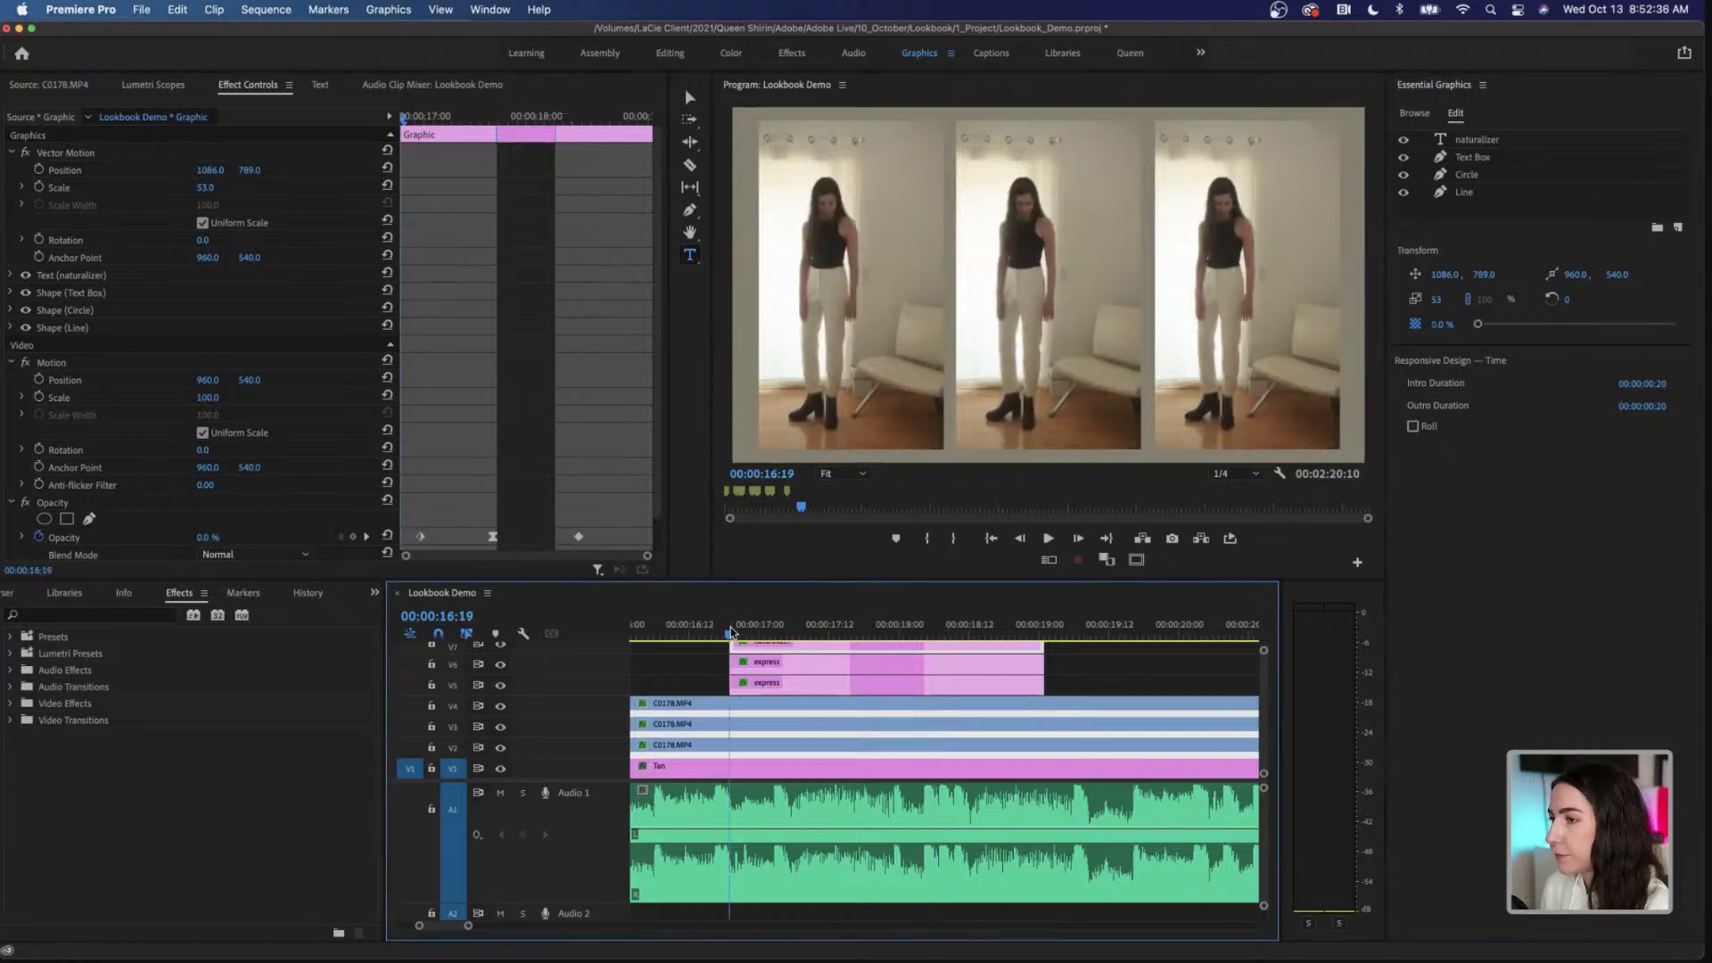
key(space)
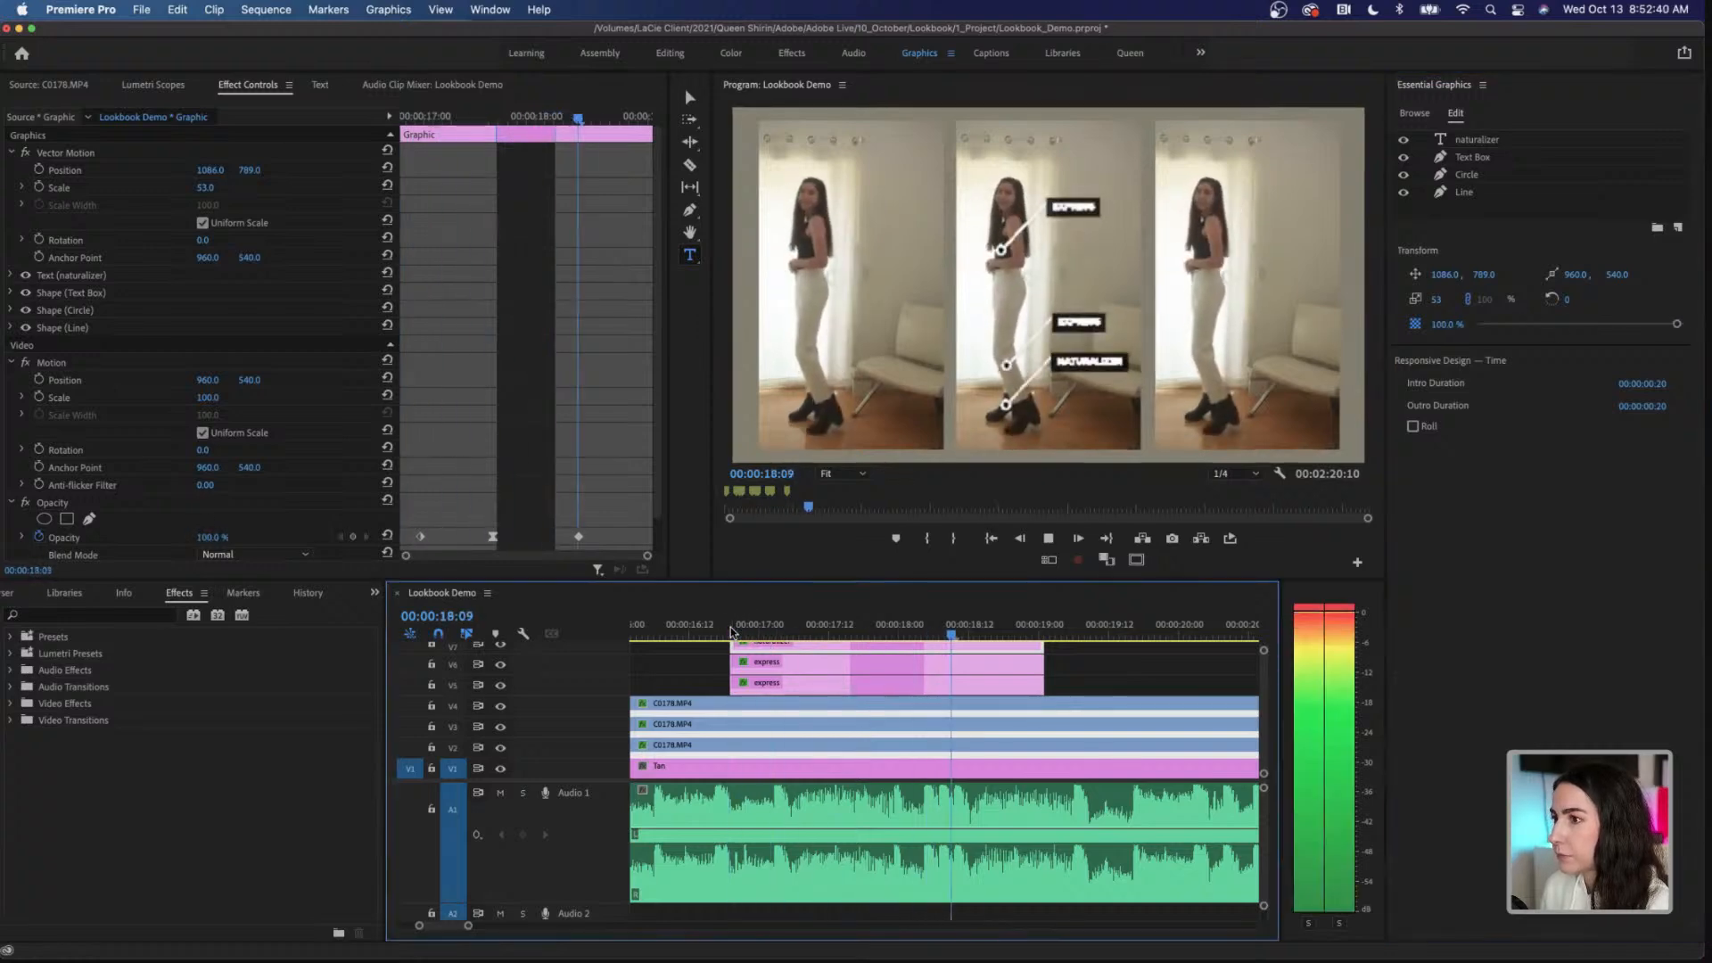
key(space)
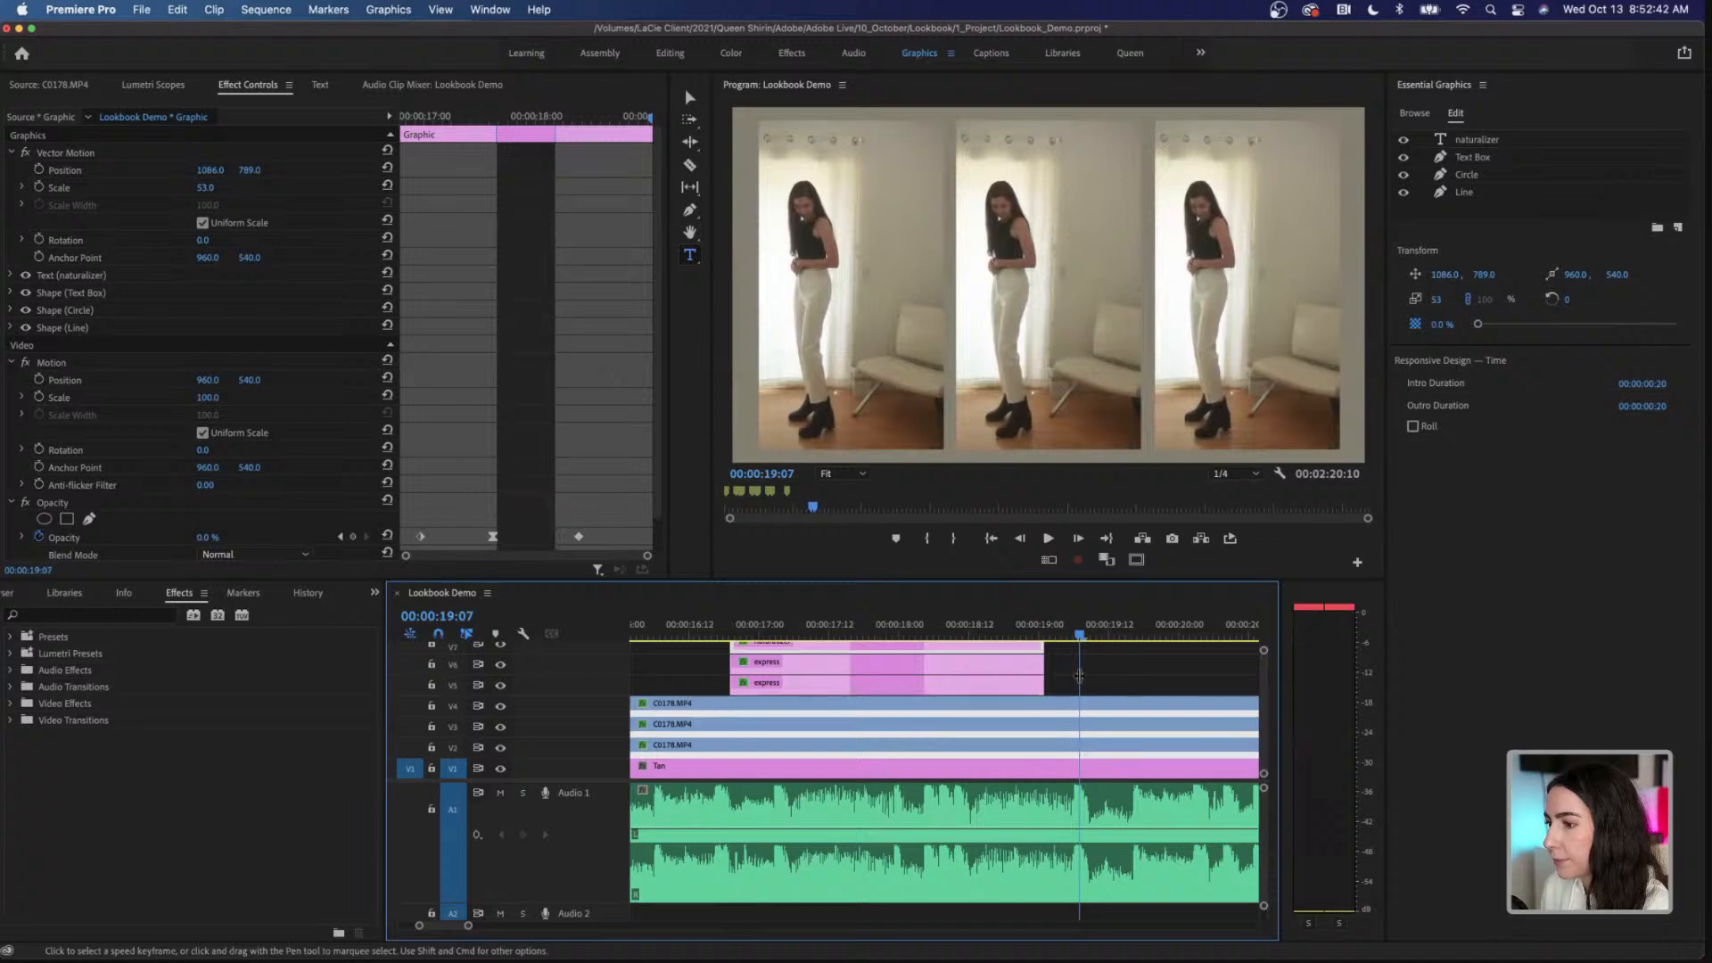
Step: Select the middle C0178.MP4 clip on V2 and scrub from 00:00:16:20 to its first Scale keyframe at 00:00:18:04
click(1079, 675)
click(862, 752)
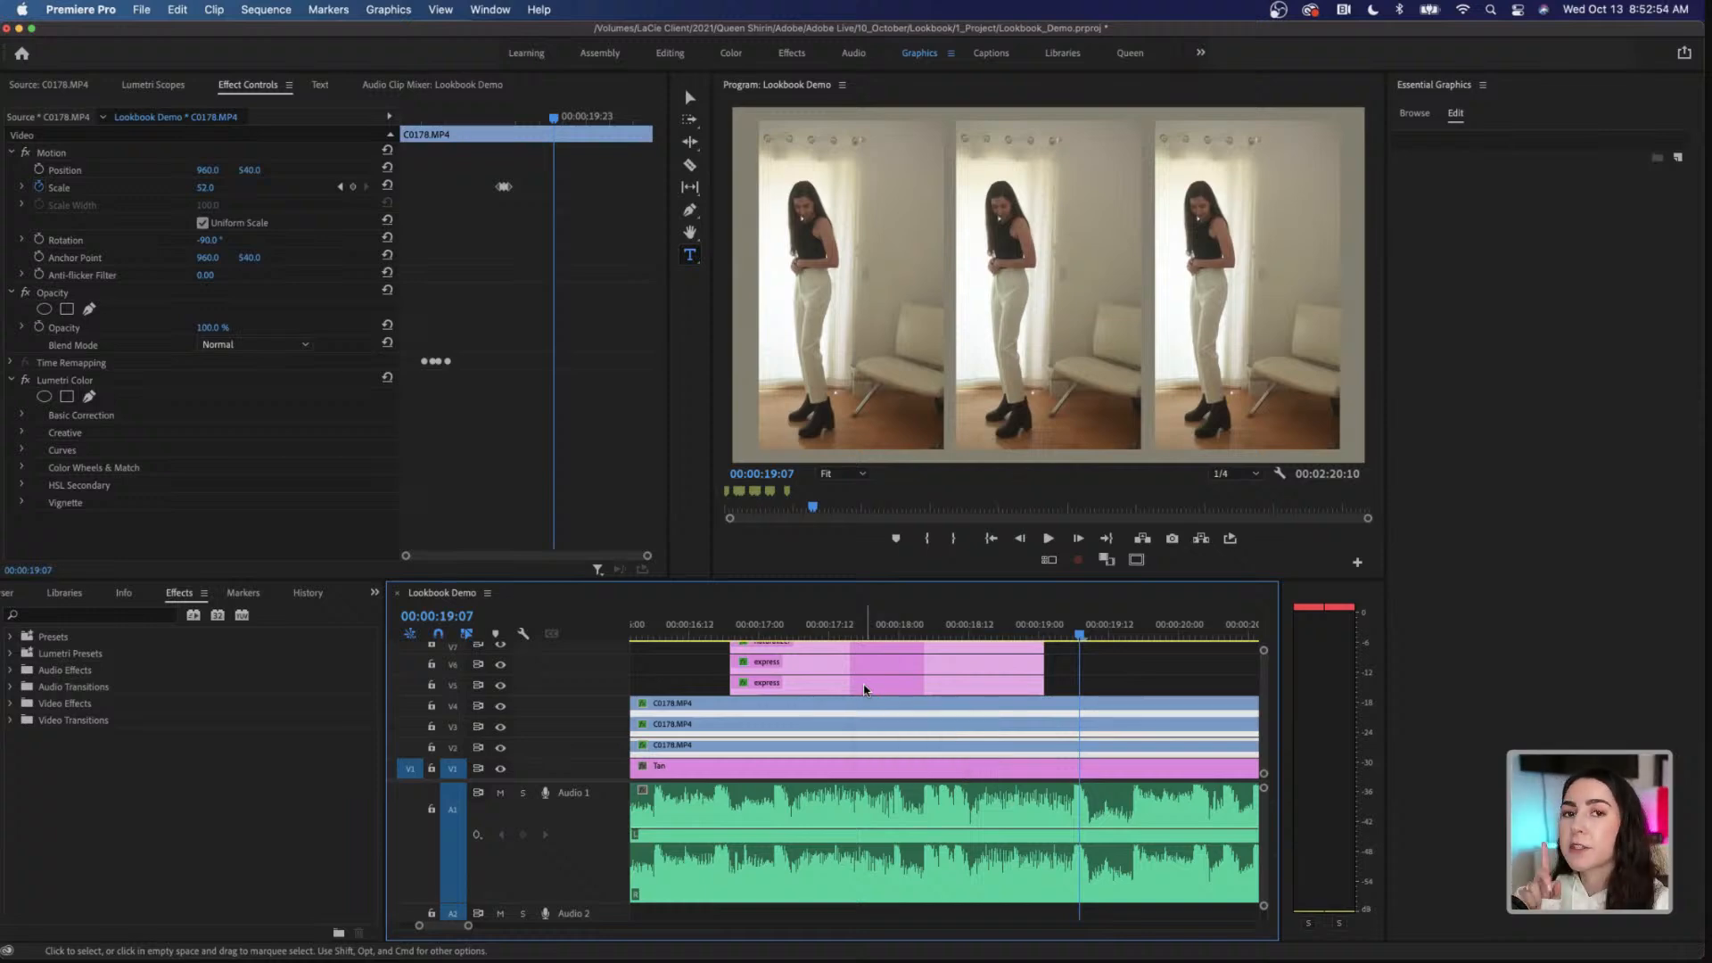
click(735, 633)
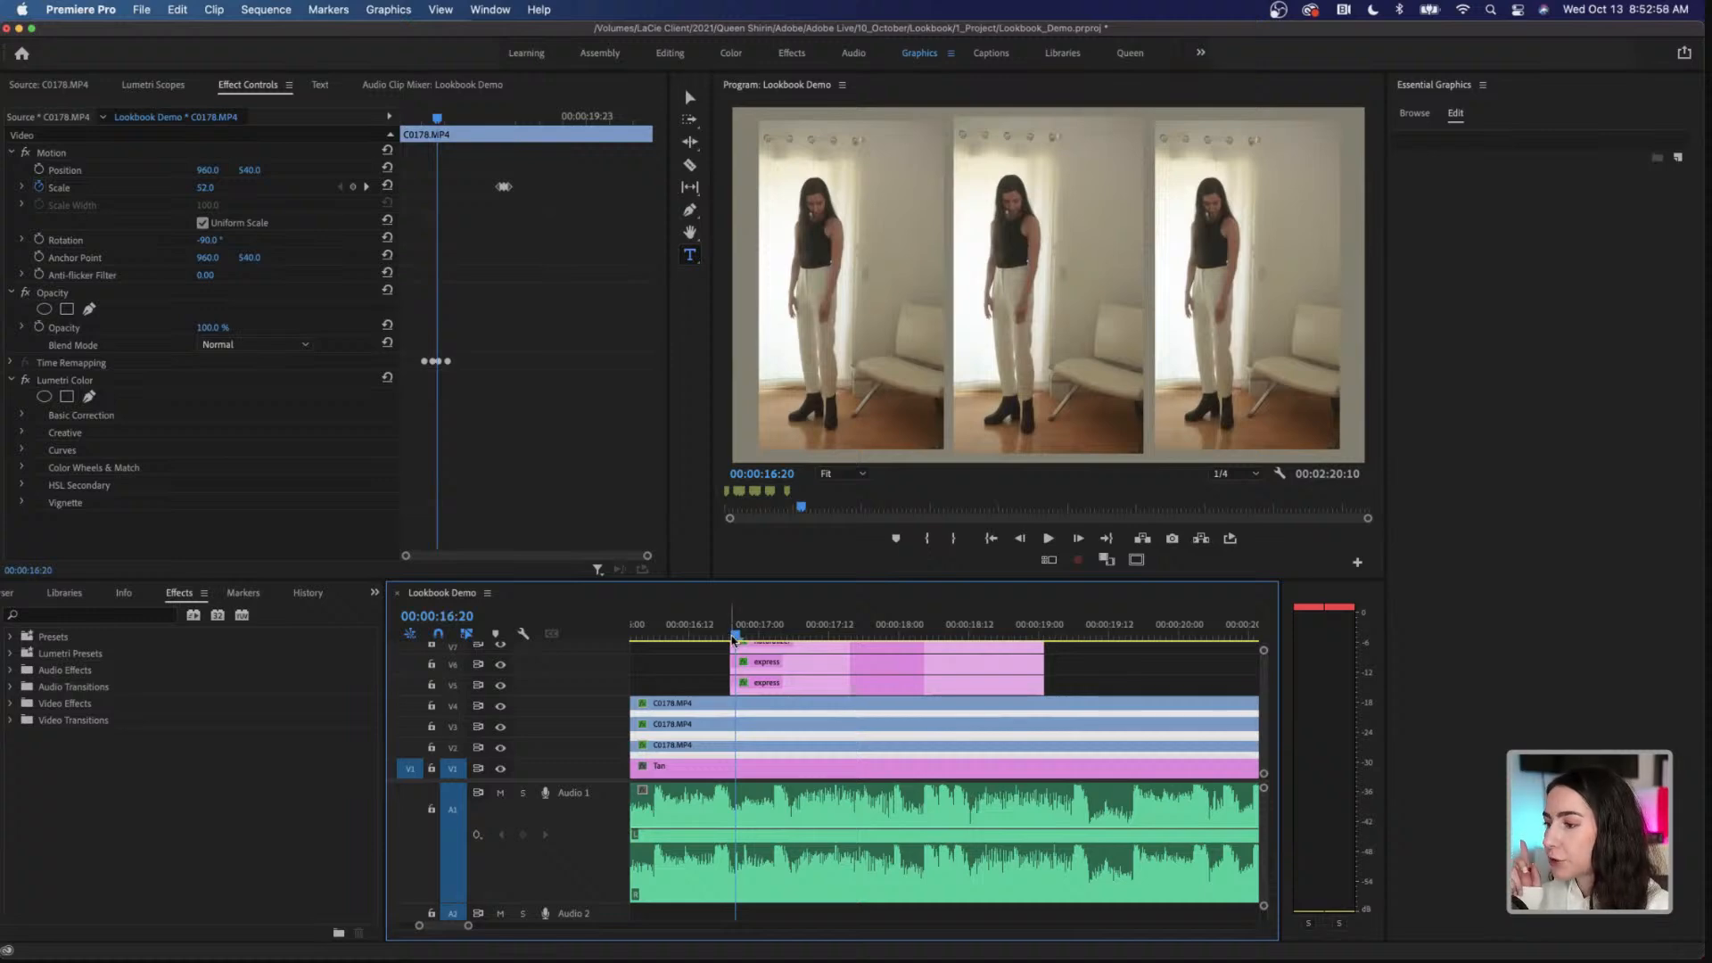
drag(736, 640, 922, 642)
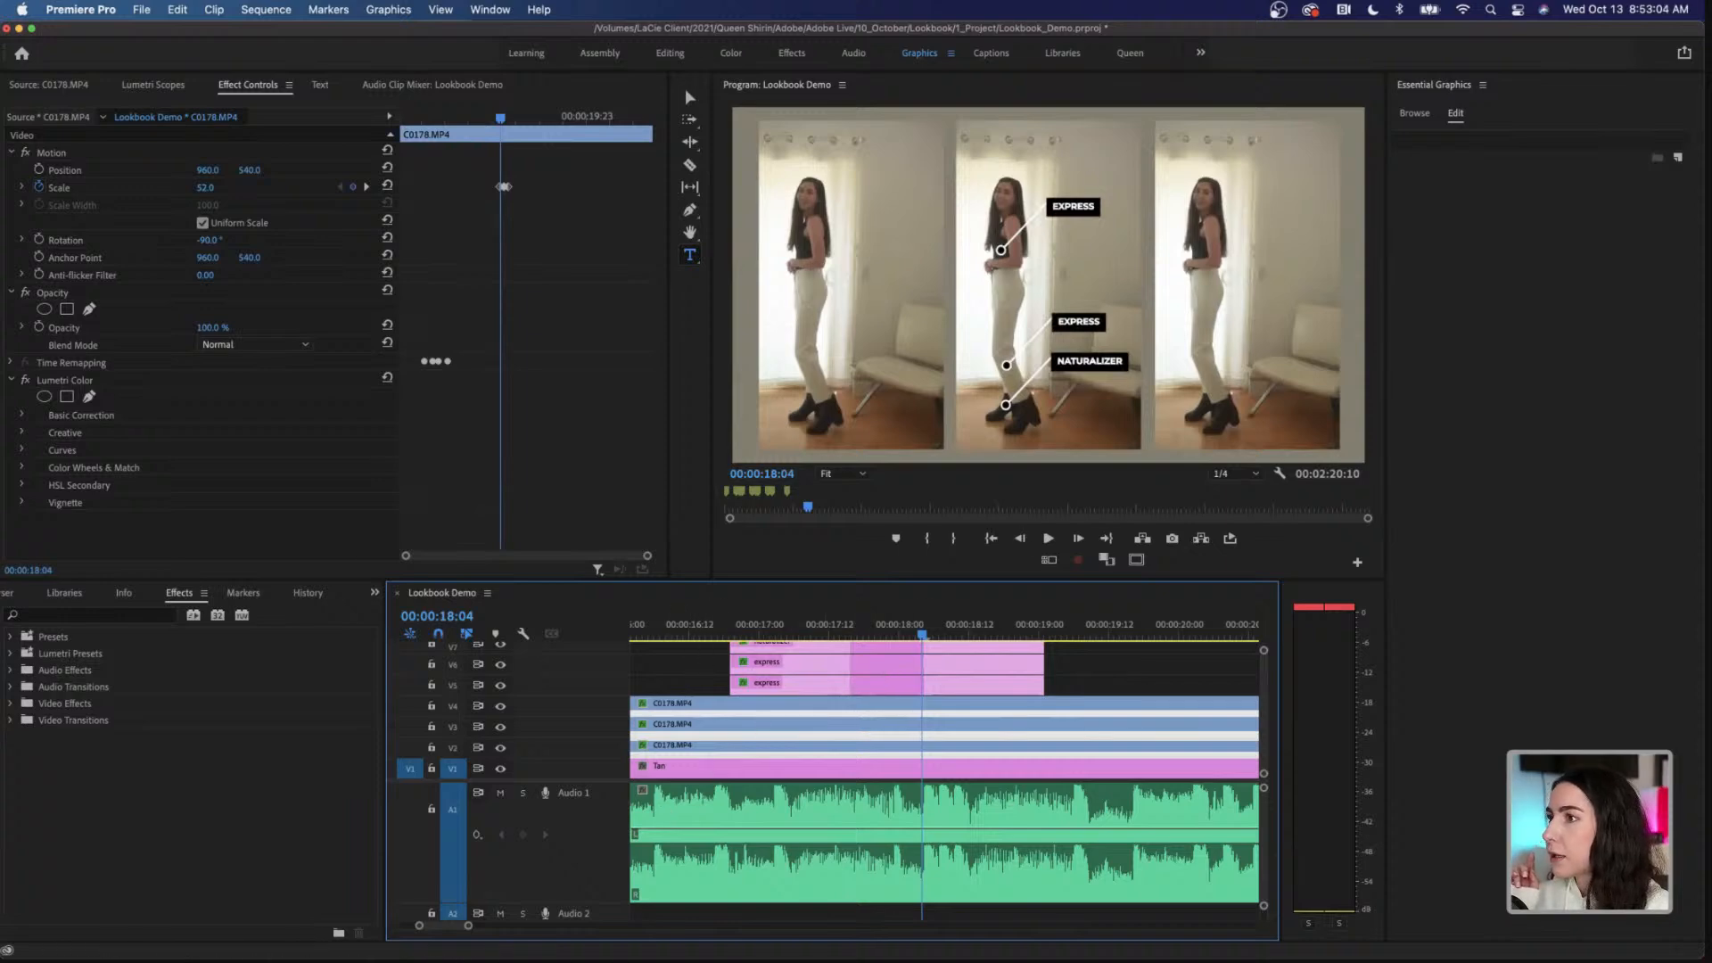
Step: Switch to the Queen workspace and move all three callout graphics together so they start at 00:00:18:04
click(1129, 55)
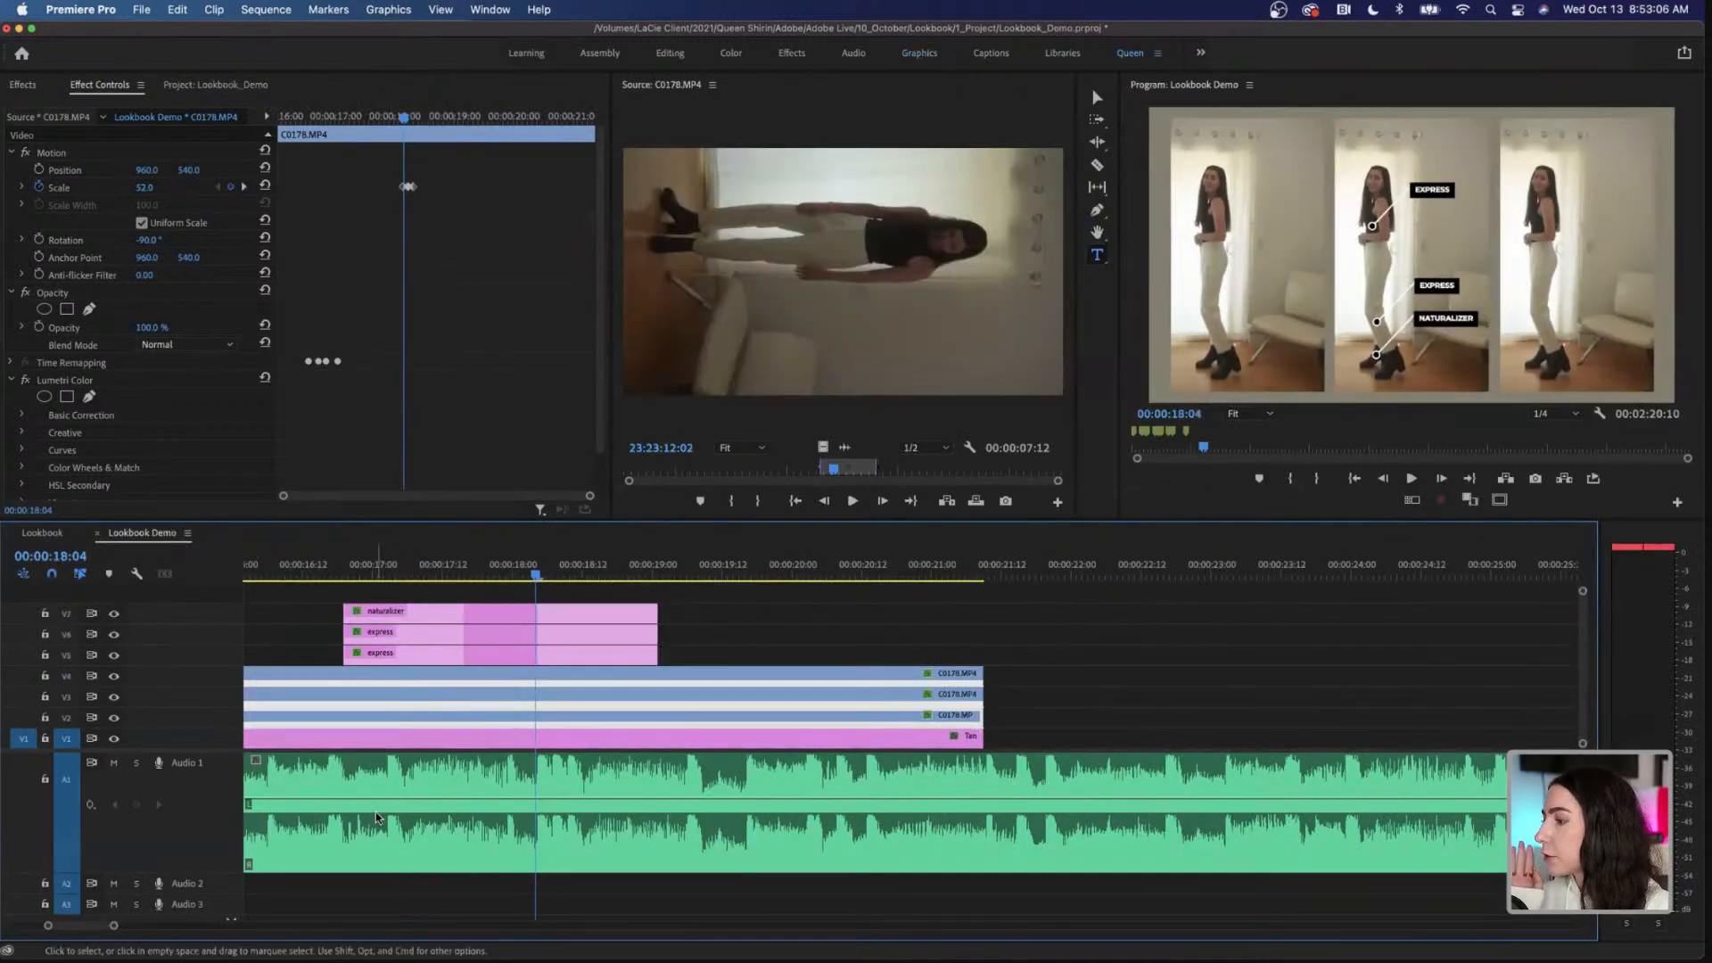
scroll(378, 817, left, 4)
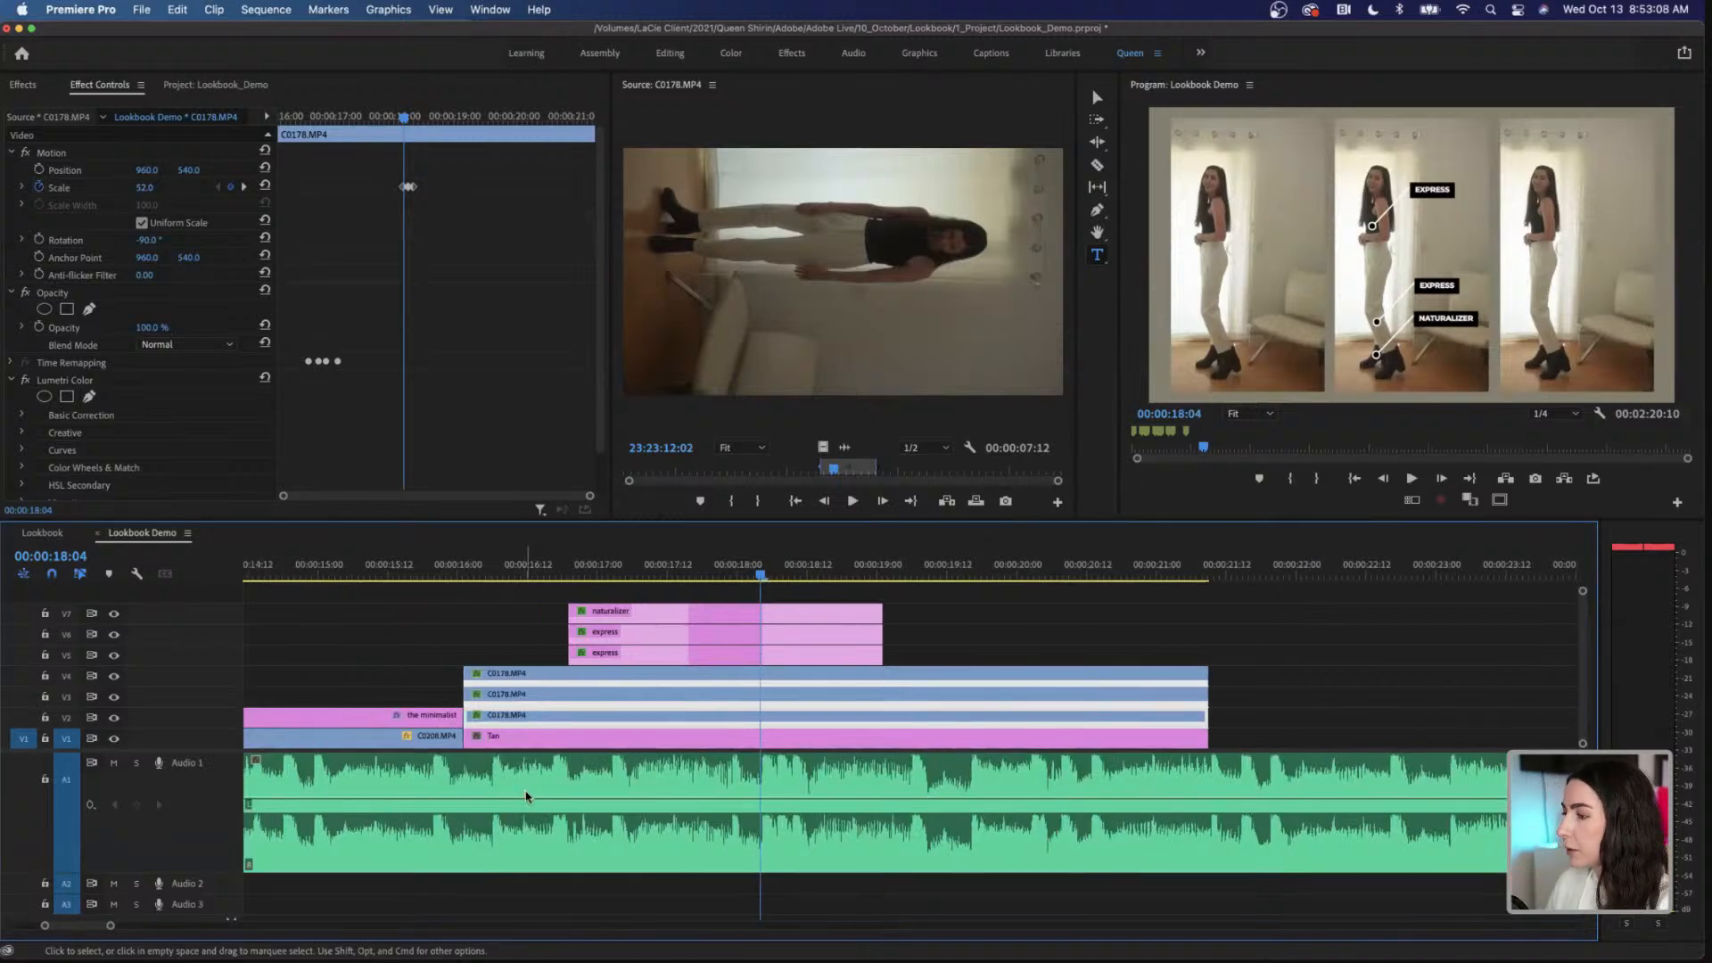
drag(550, 607, 793, 658)
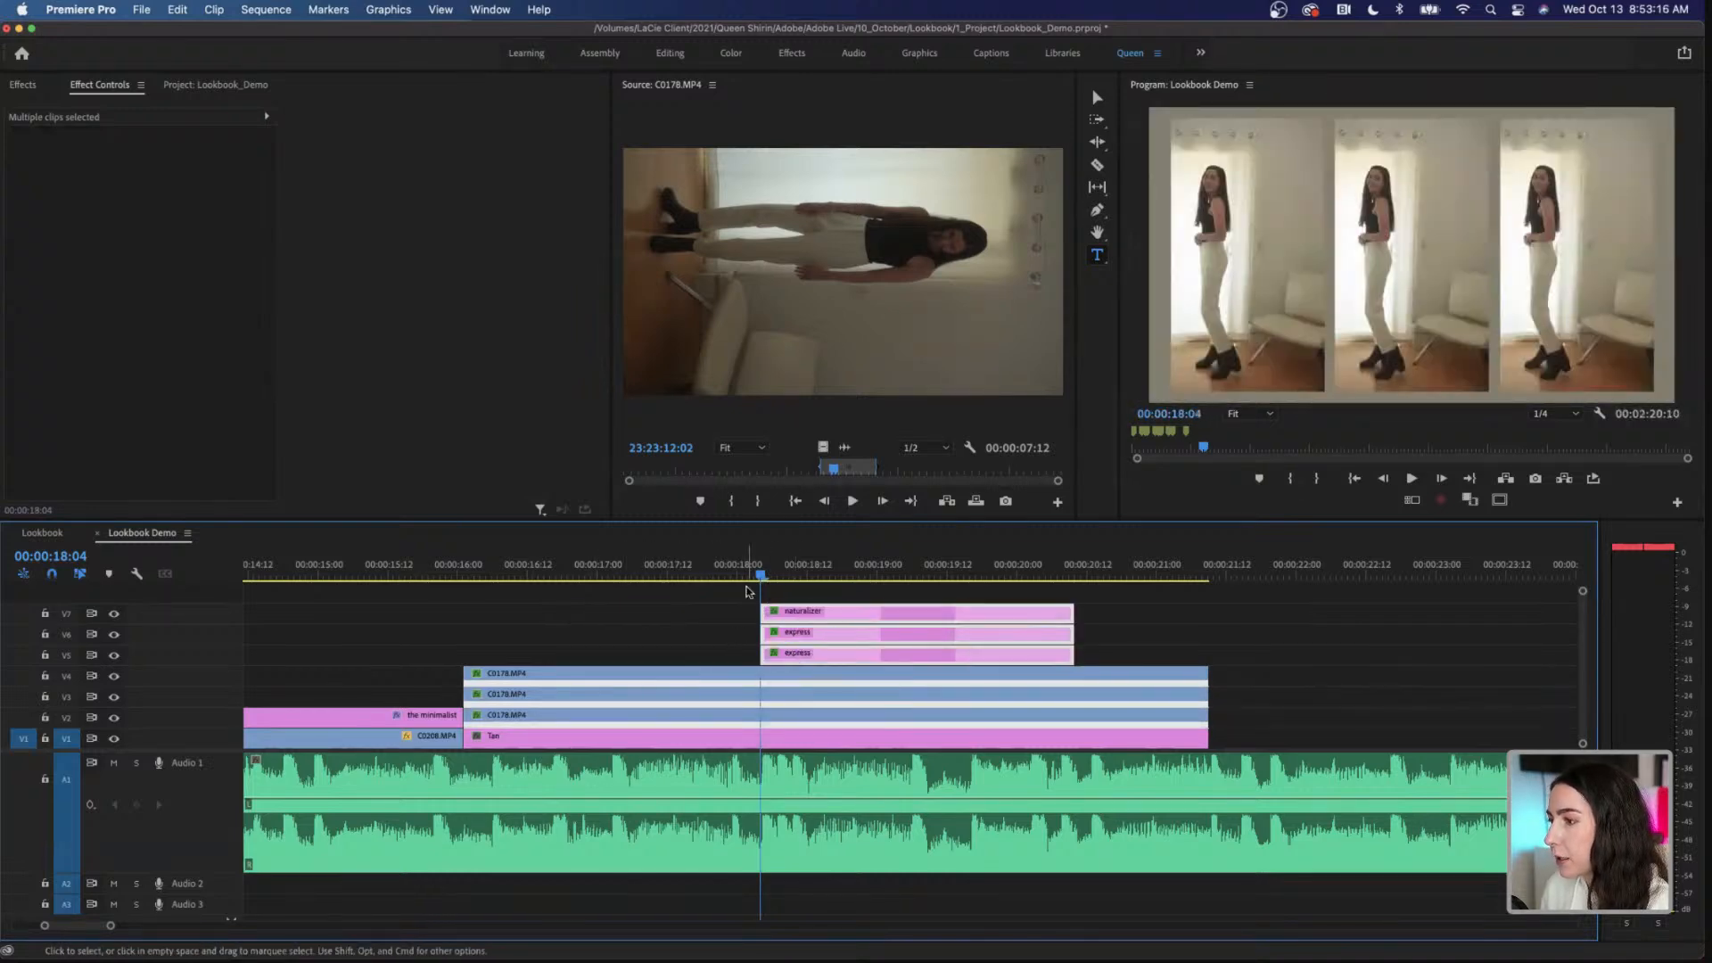
click(748, 594)
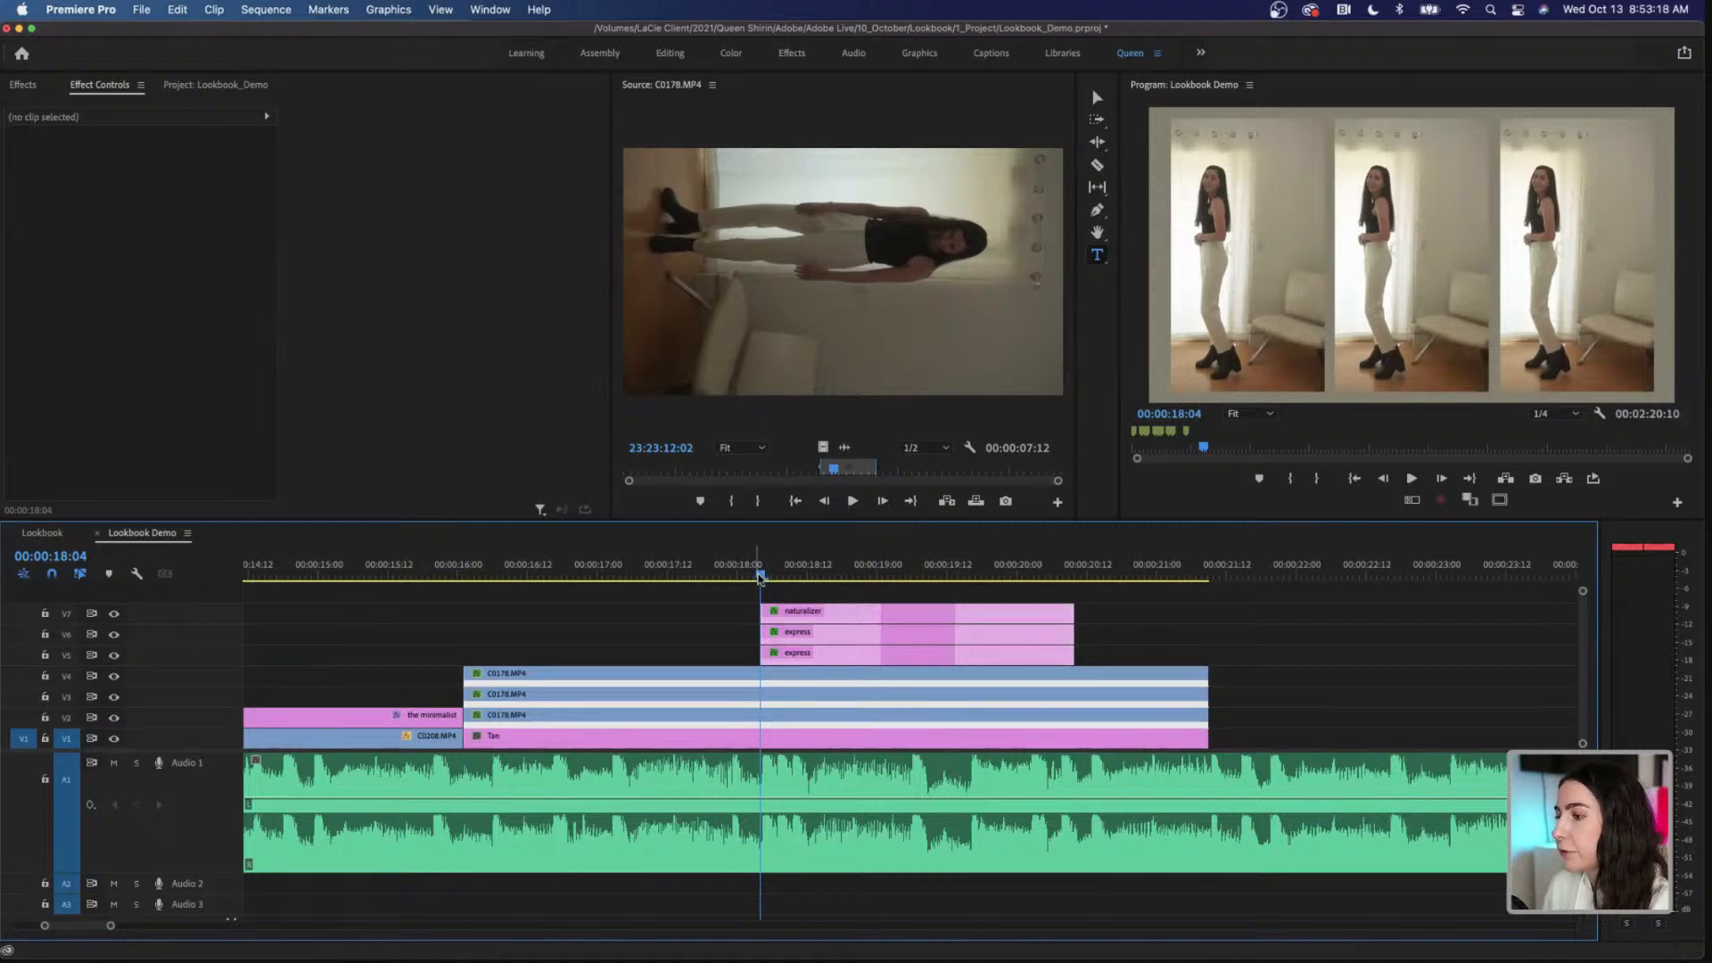
Step: Stagger the callouts by starting the V6 express graphic at 00:00:18:09 and the V7 naturalizer graphic at 00:00:18:12
mouse_move(761, 578)
mouse_down()
mouse_move(806, 579)
mouse_move(789, 580)
mouse_up()
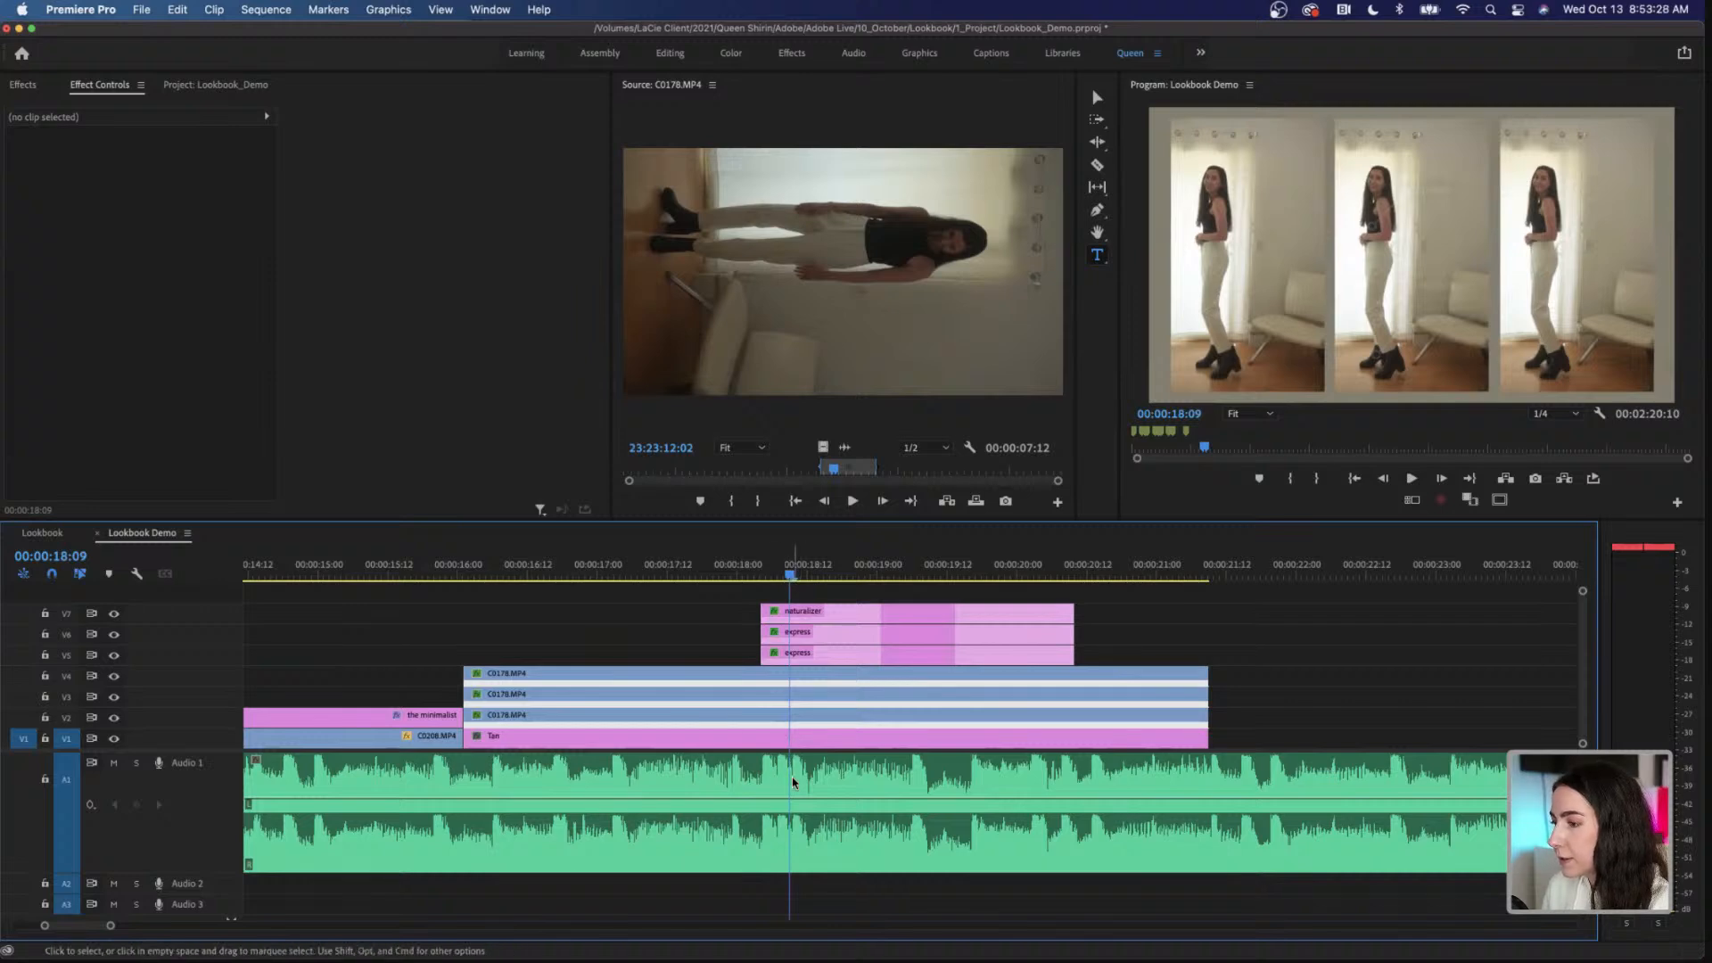
click(807, 634)
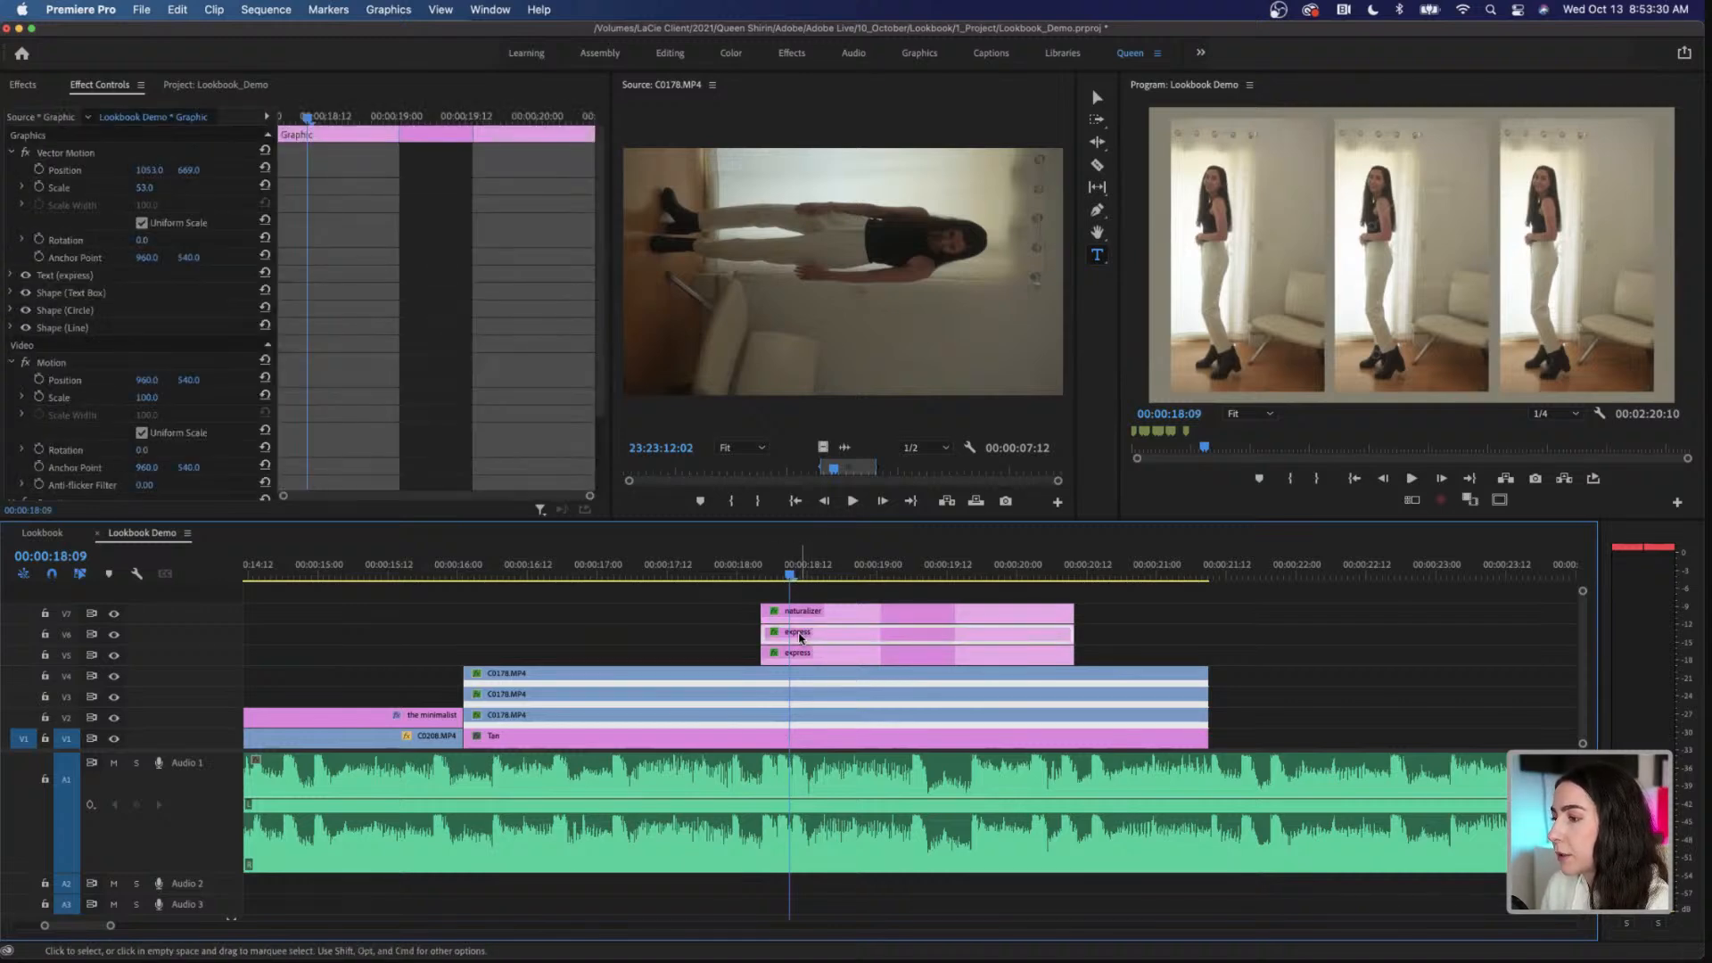
drag(801, 637, 826, 643)
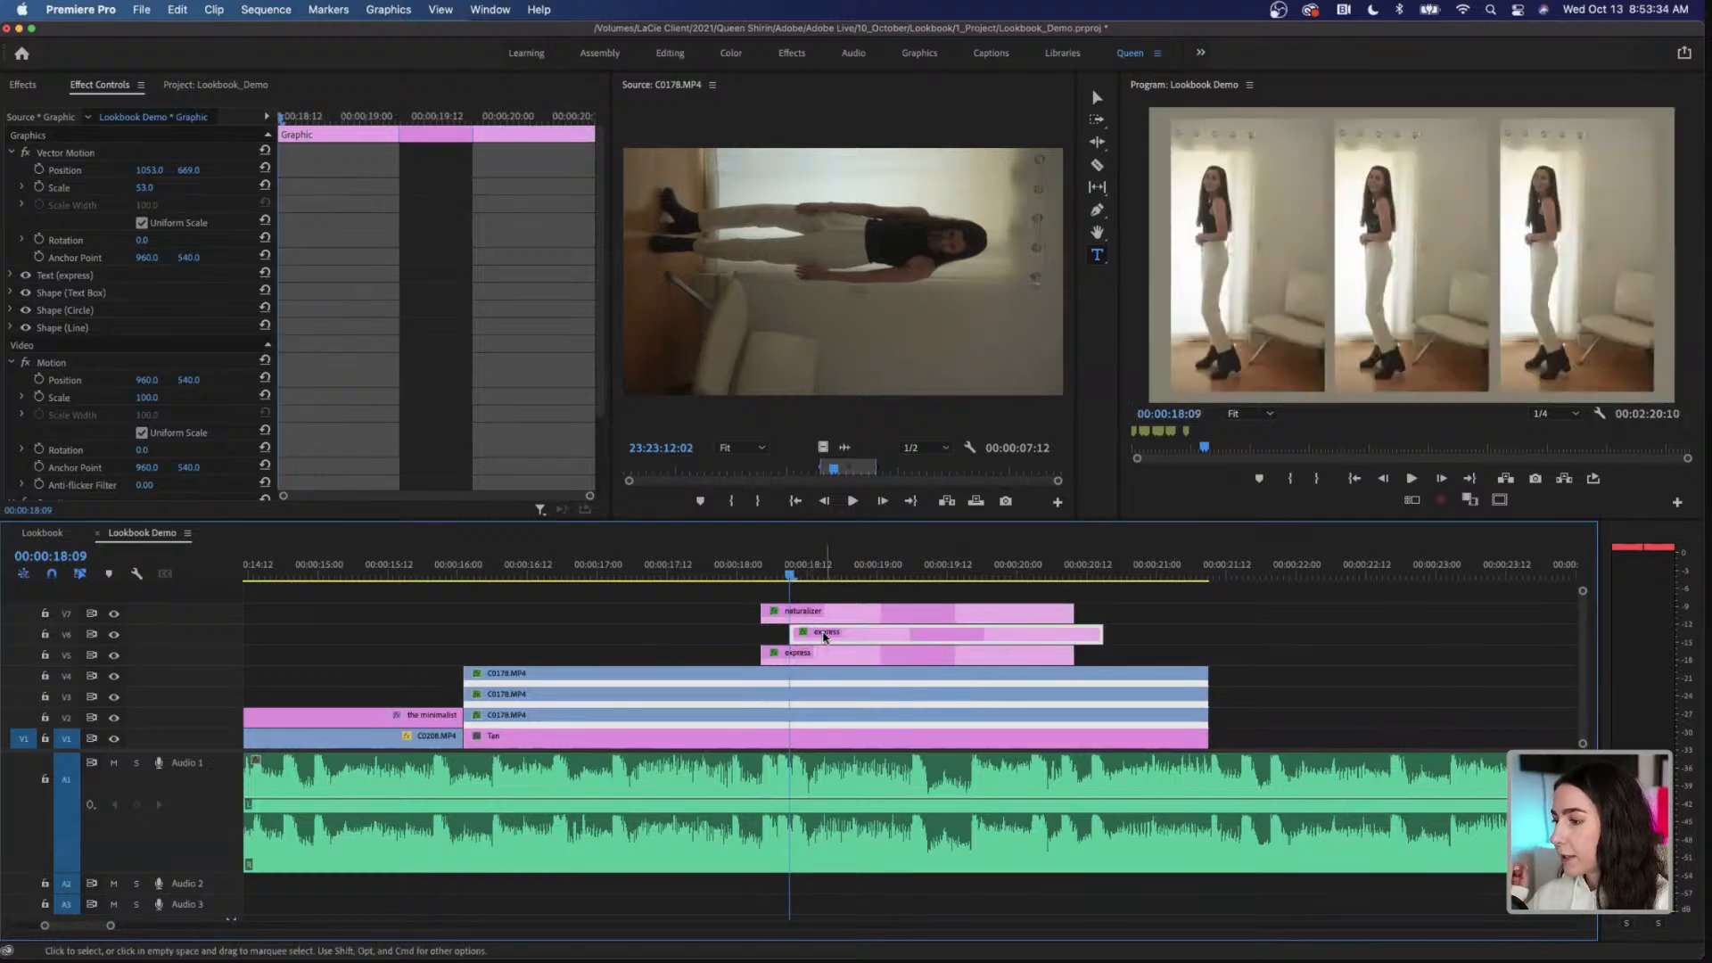
drag(791, 578, 900, 617)
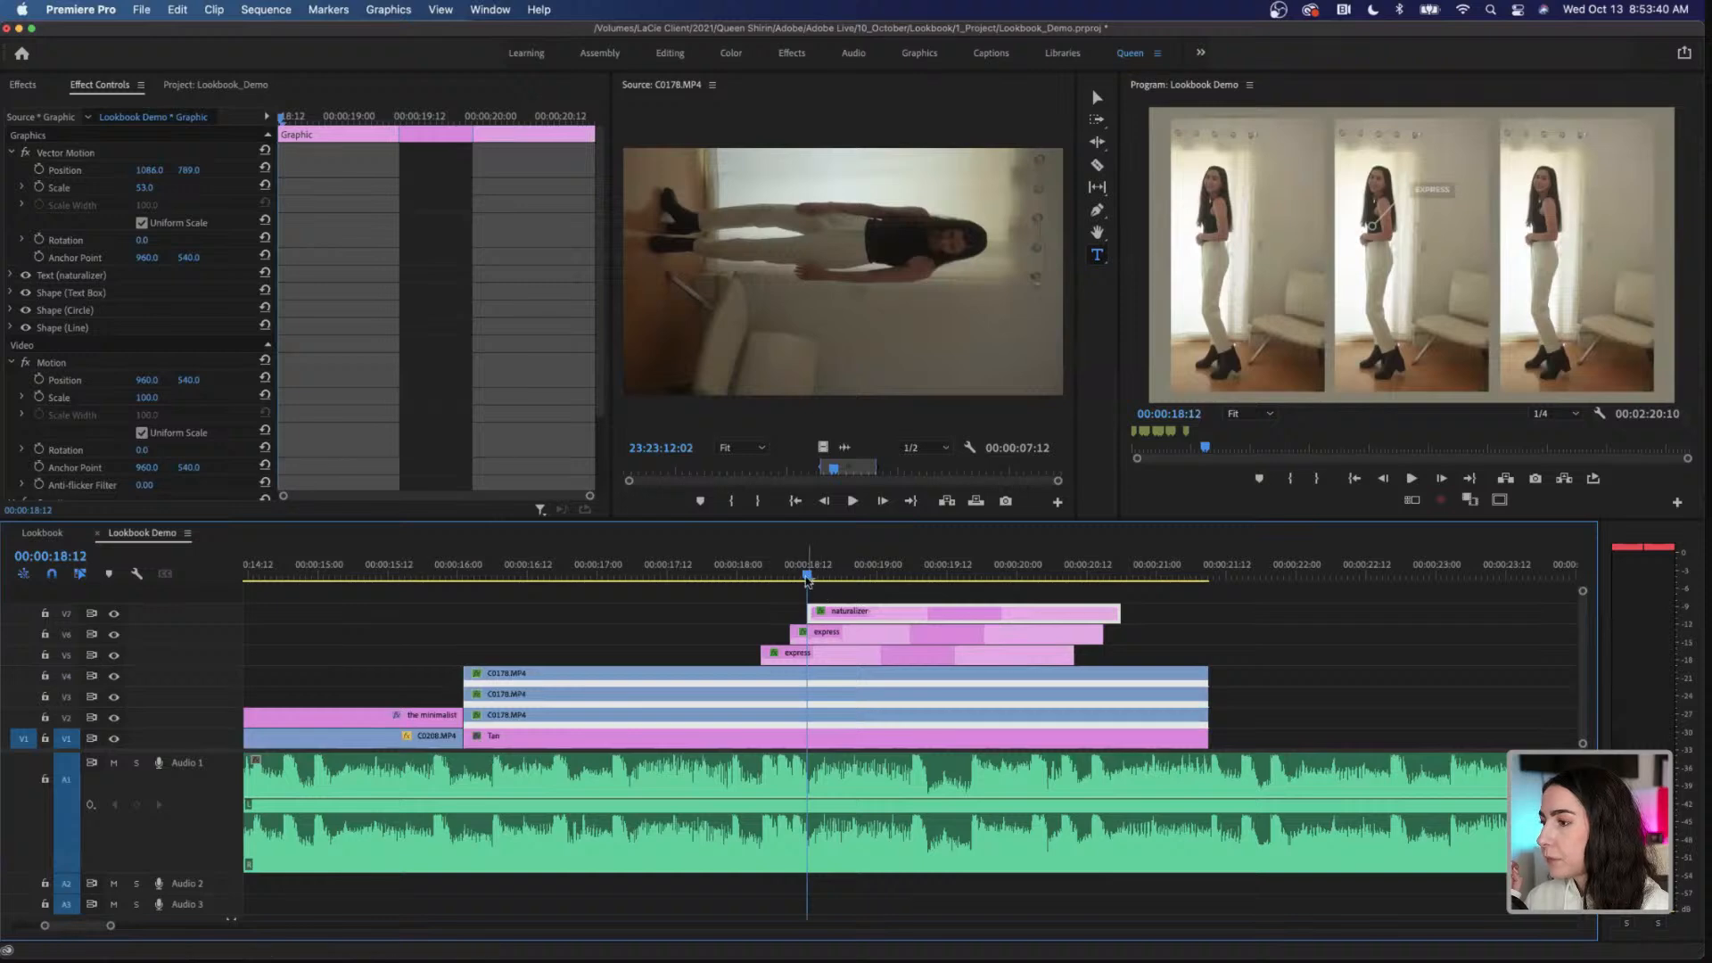
Step: Play back the staggered callouts from 00:00:17:21 to check their timing against the music
drag(805, 577, 719, 585)
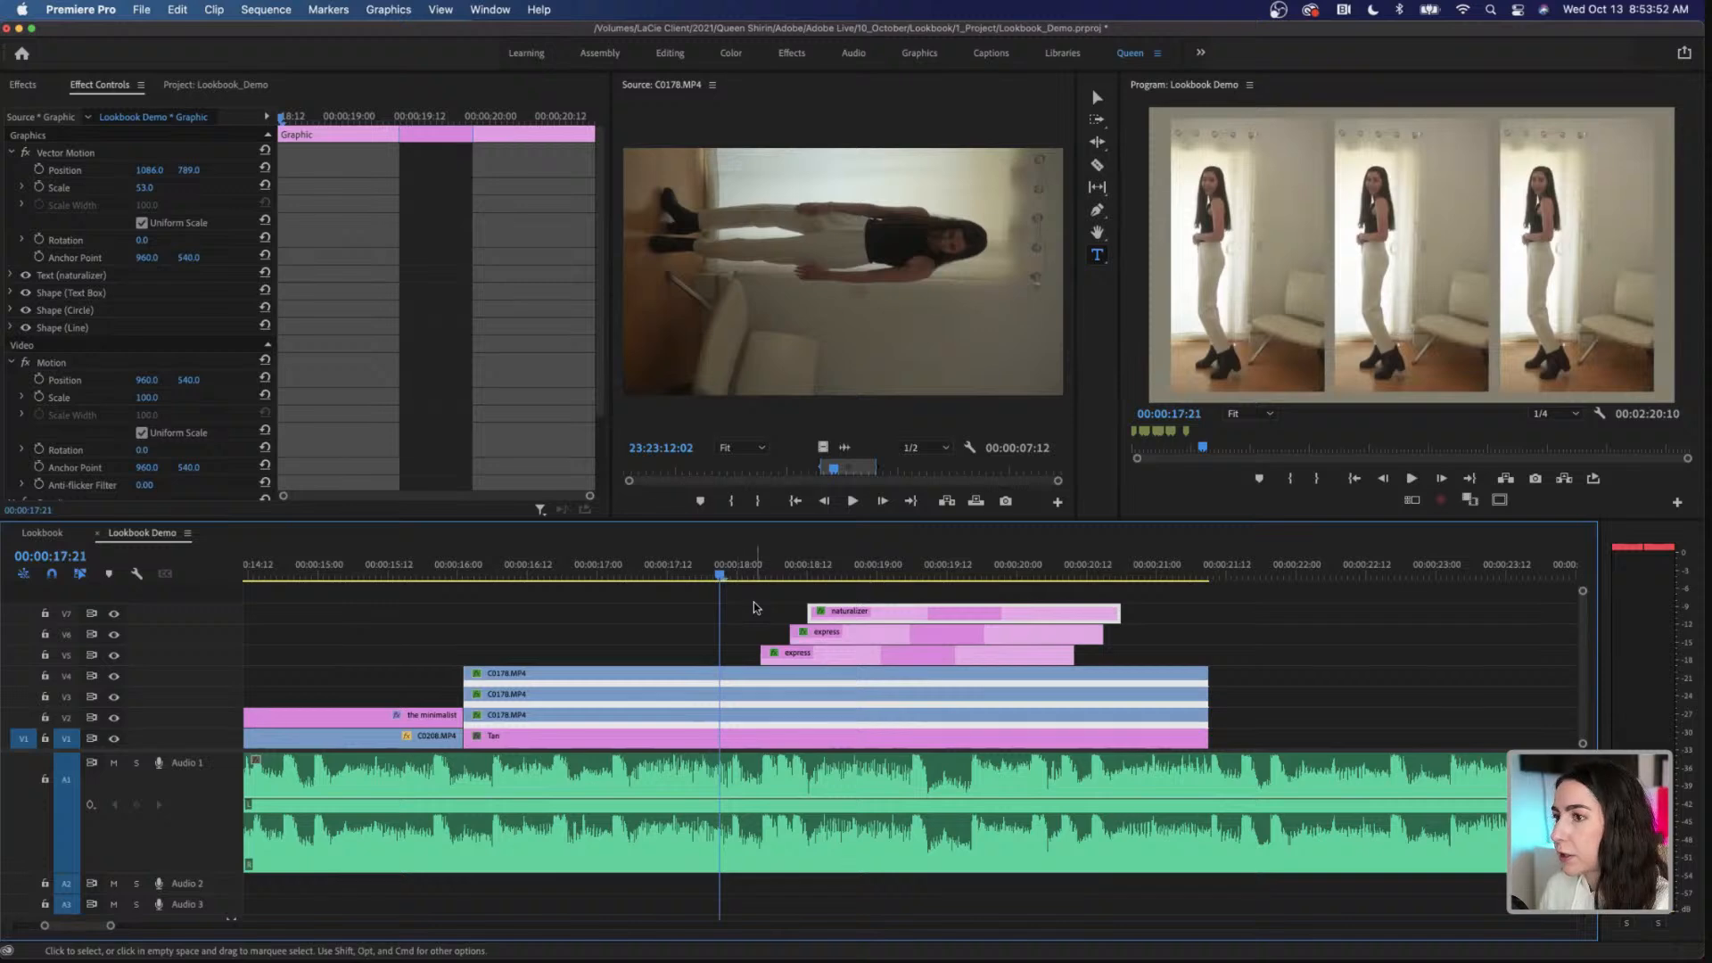
key(space)
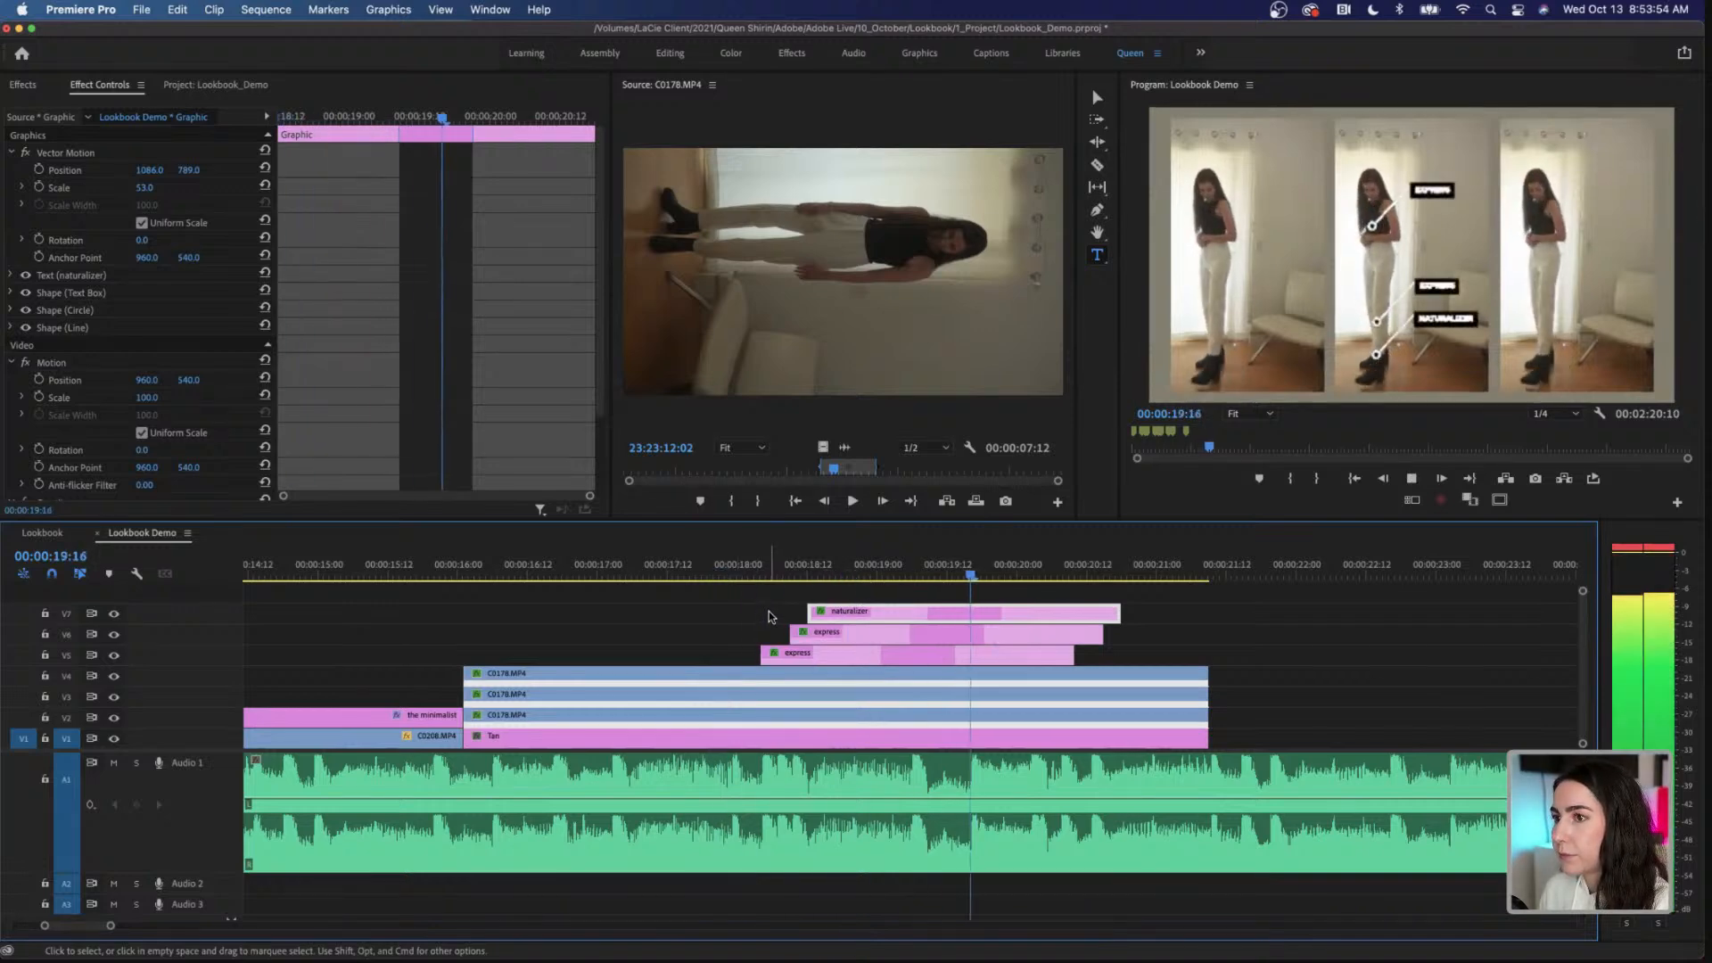
key(space)
Step: Shift the V6 express callout one frame earlier so it starts at 00:00:18:08
click(767, 578)
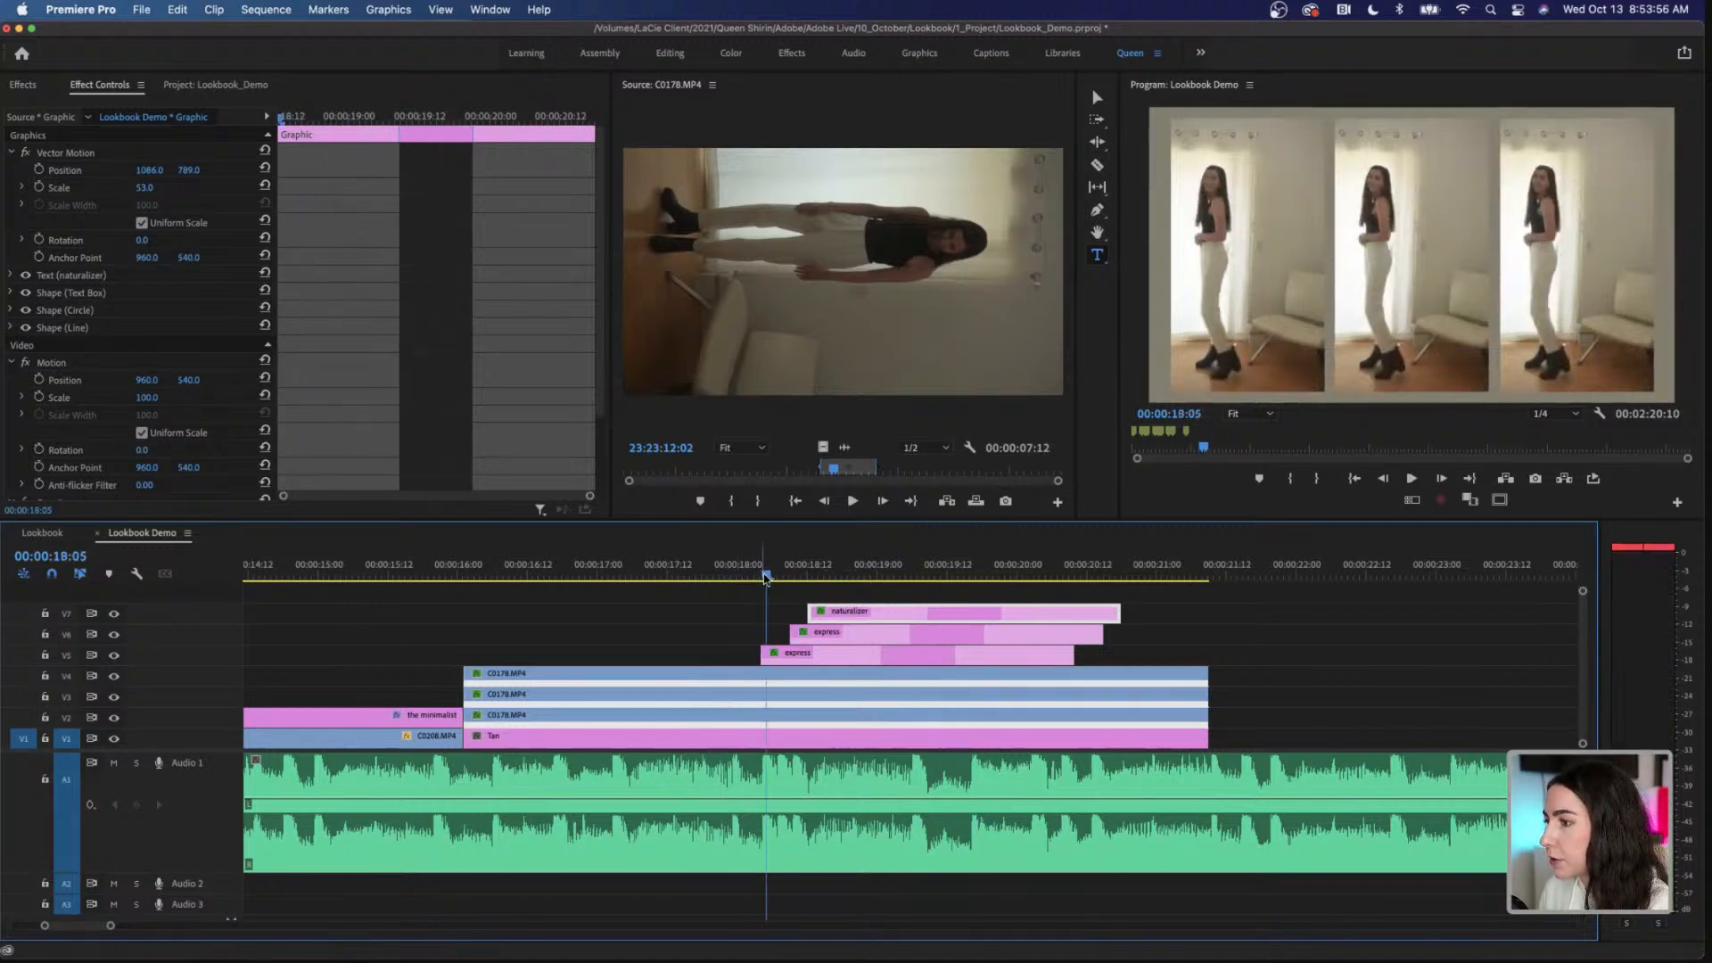
drag(765, 577, 784, 579)
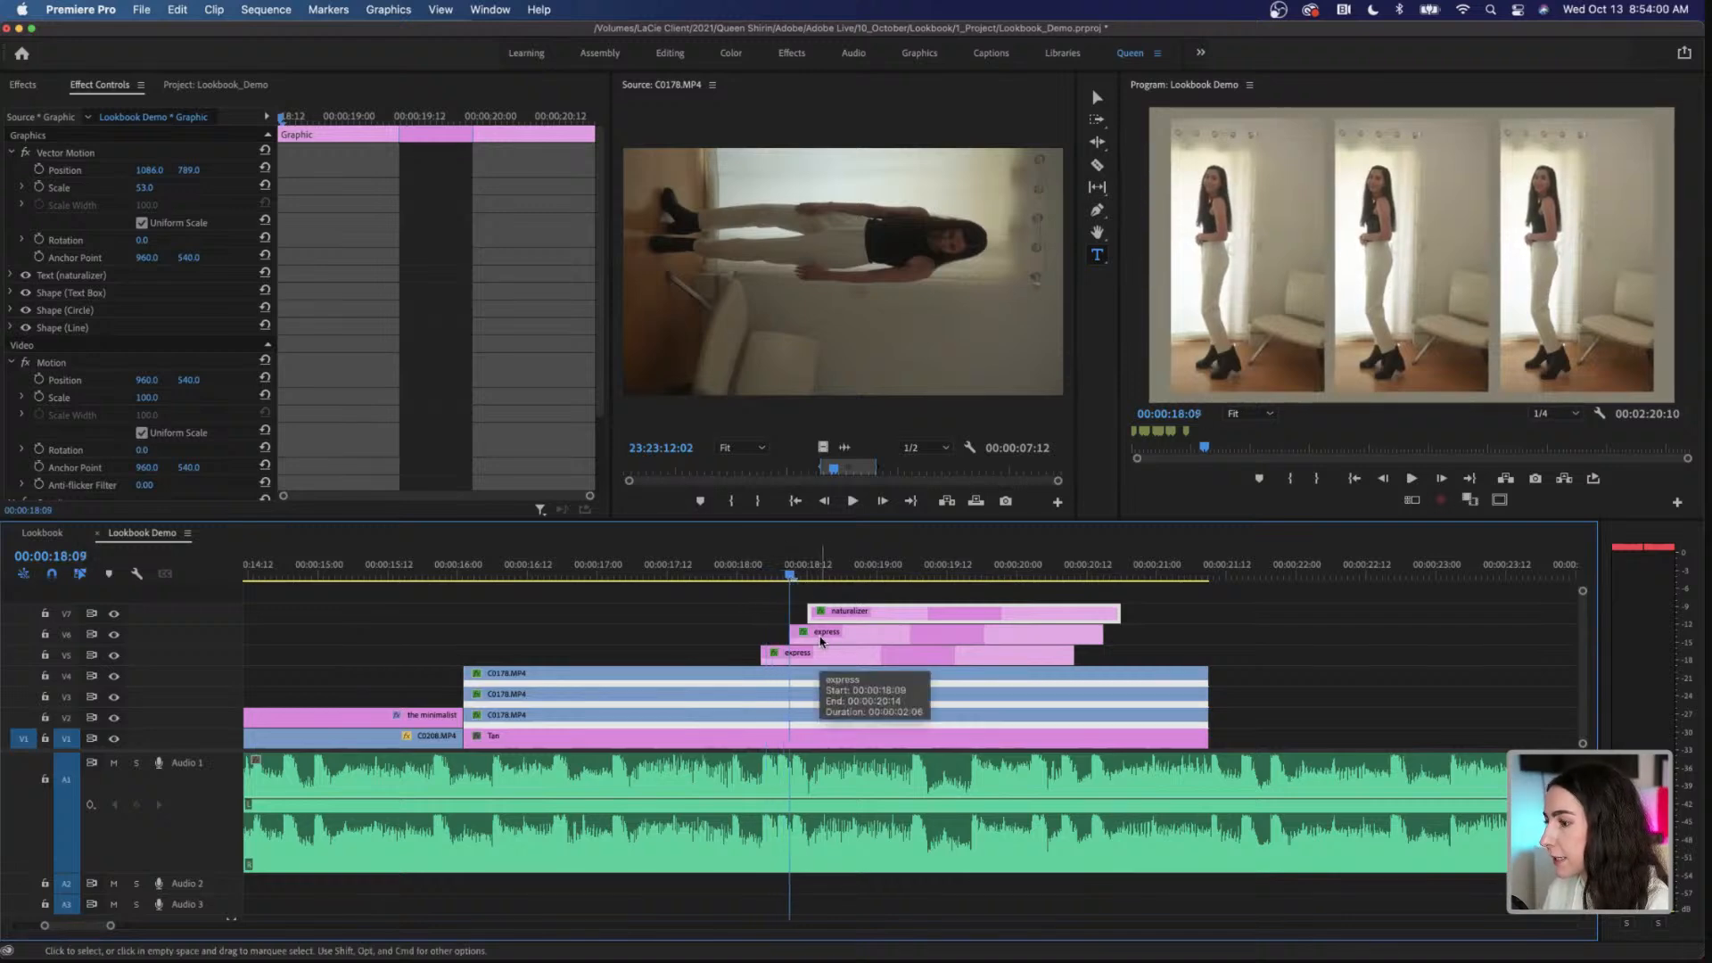
click(824, 638)
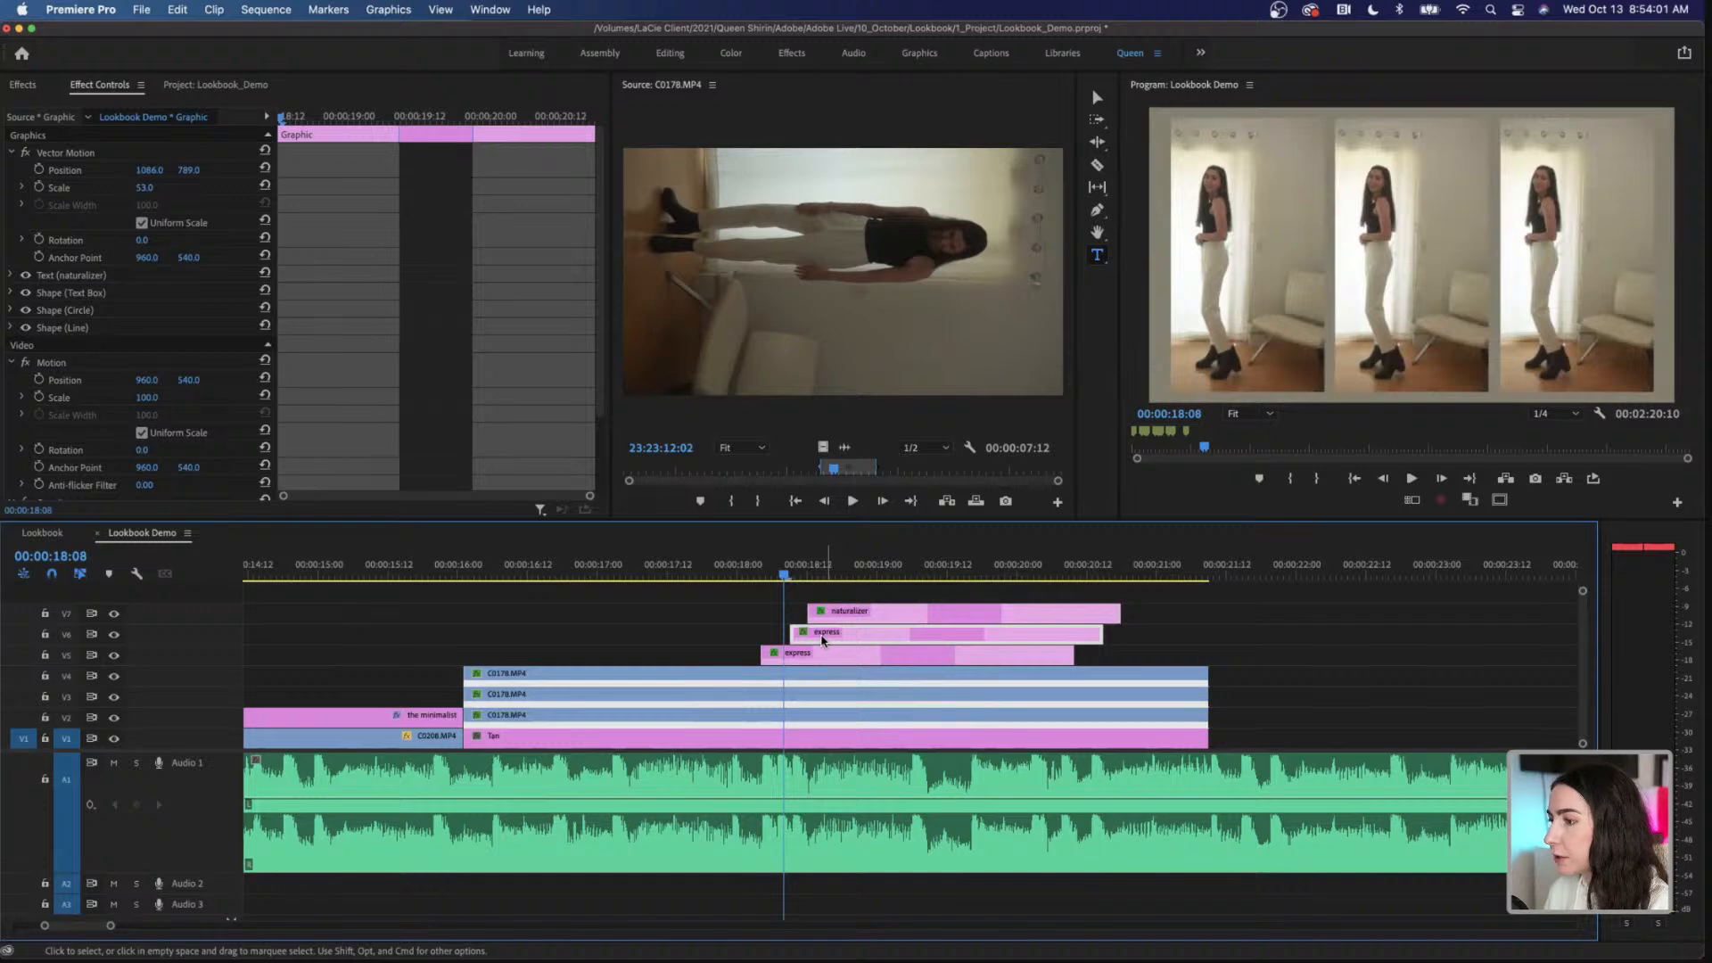
drag(822, 639, 820, 639)
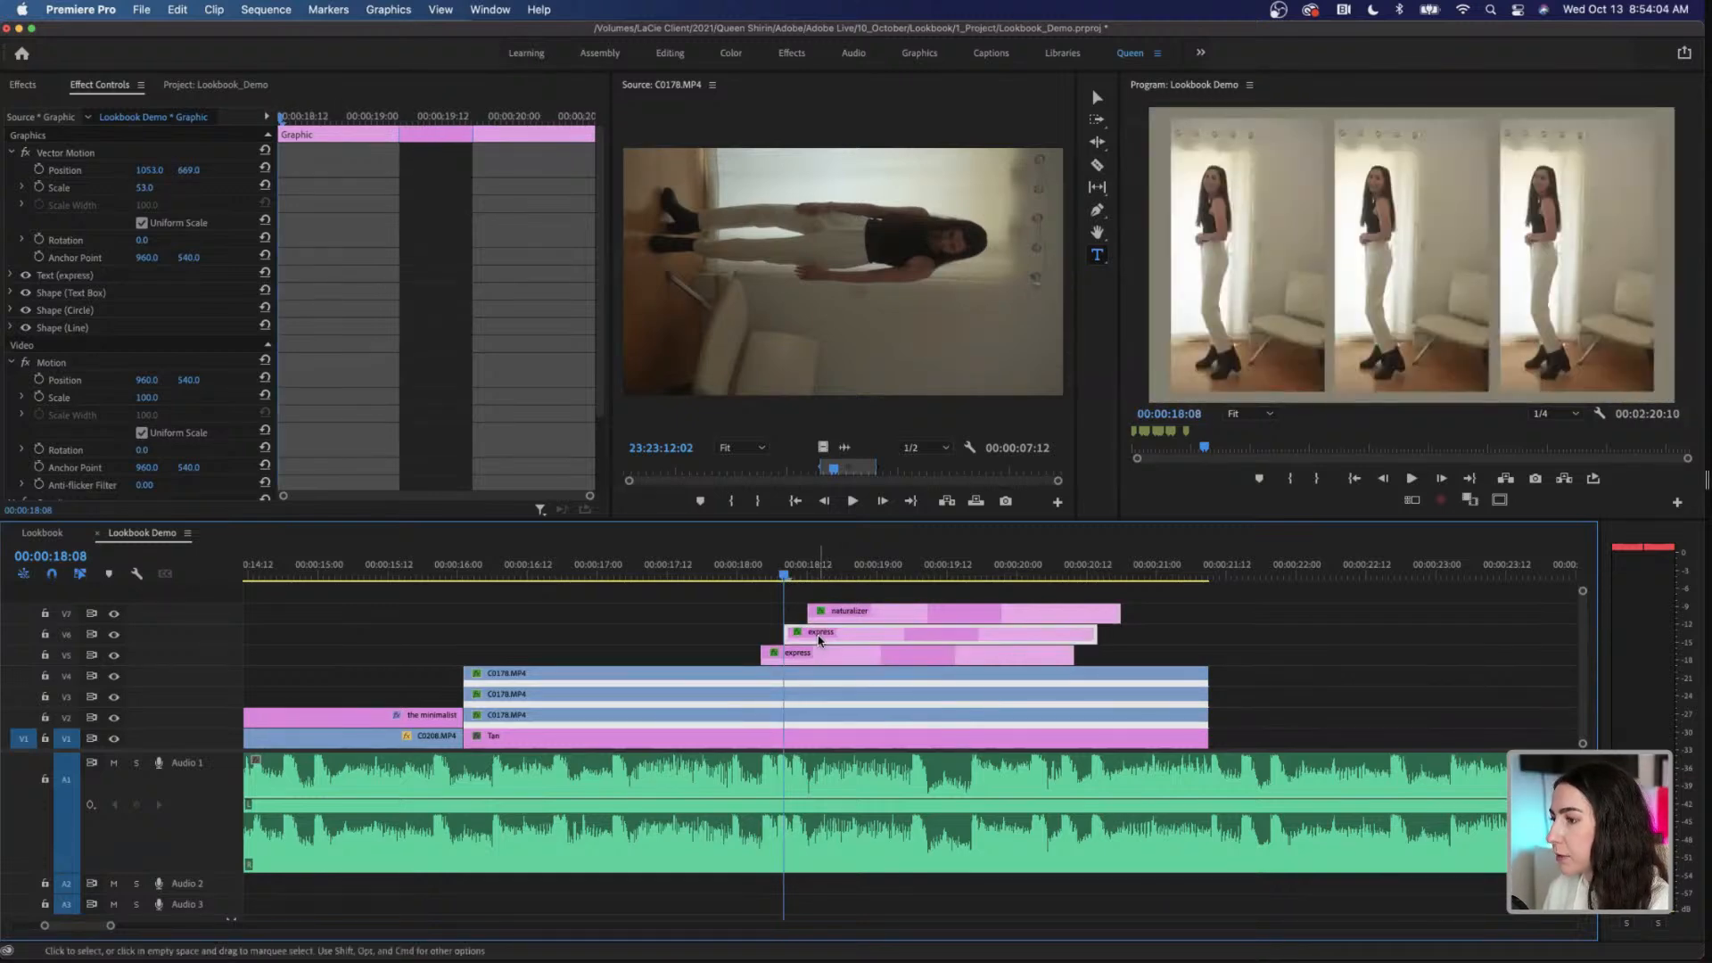
Step: Play back the retimed callouts from 00:00:18:01 to past their fade-out and return to 00:00:18:01
click(744, 577)
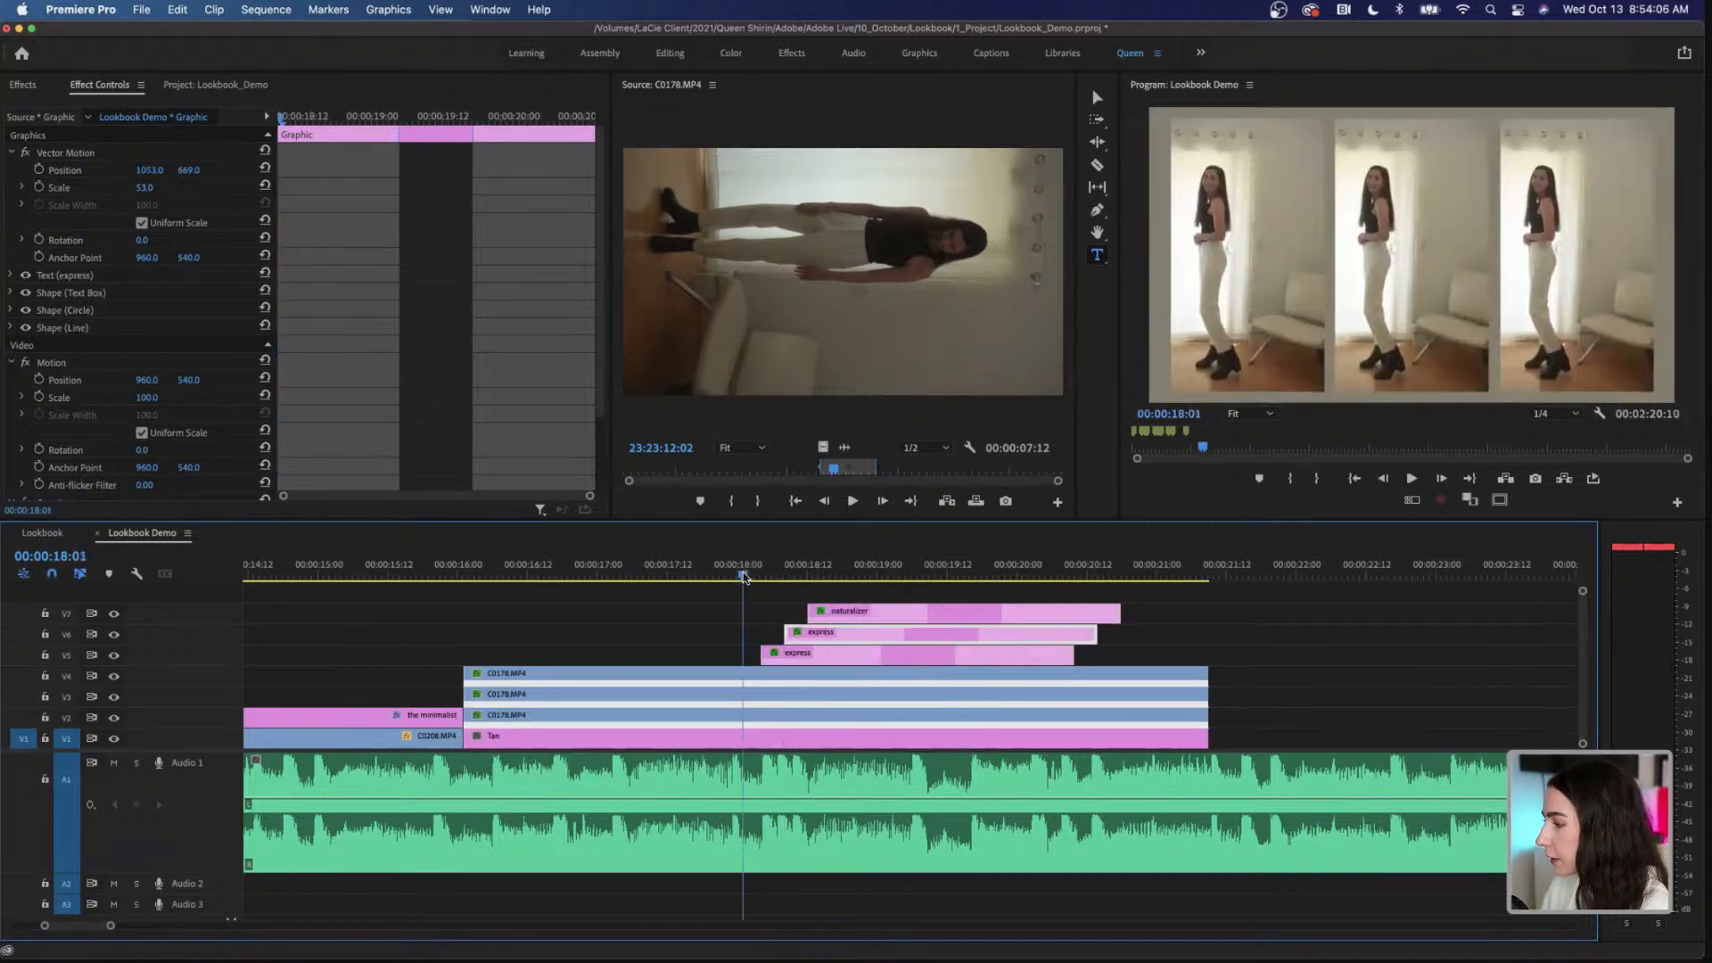
key(space)
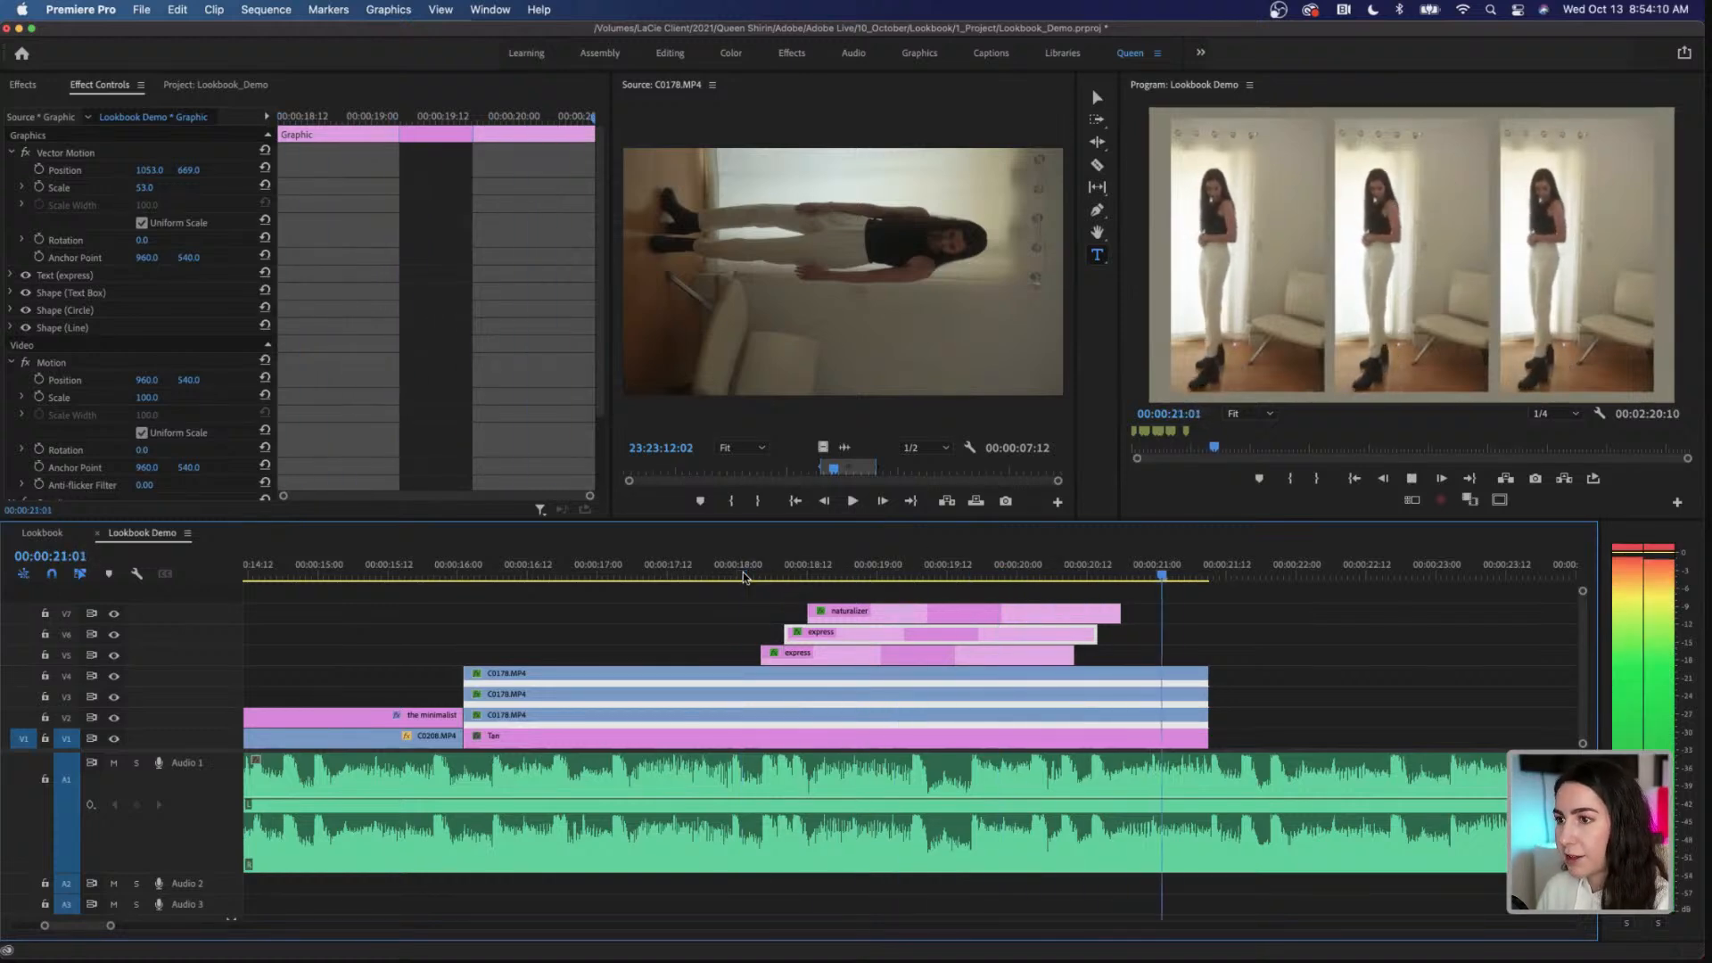
key(space)
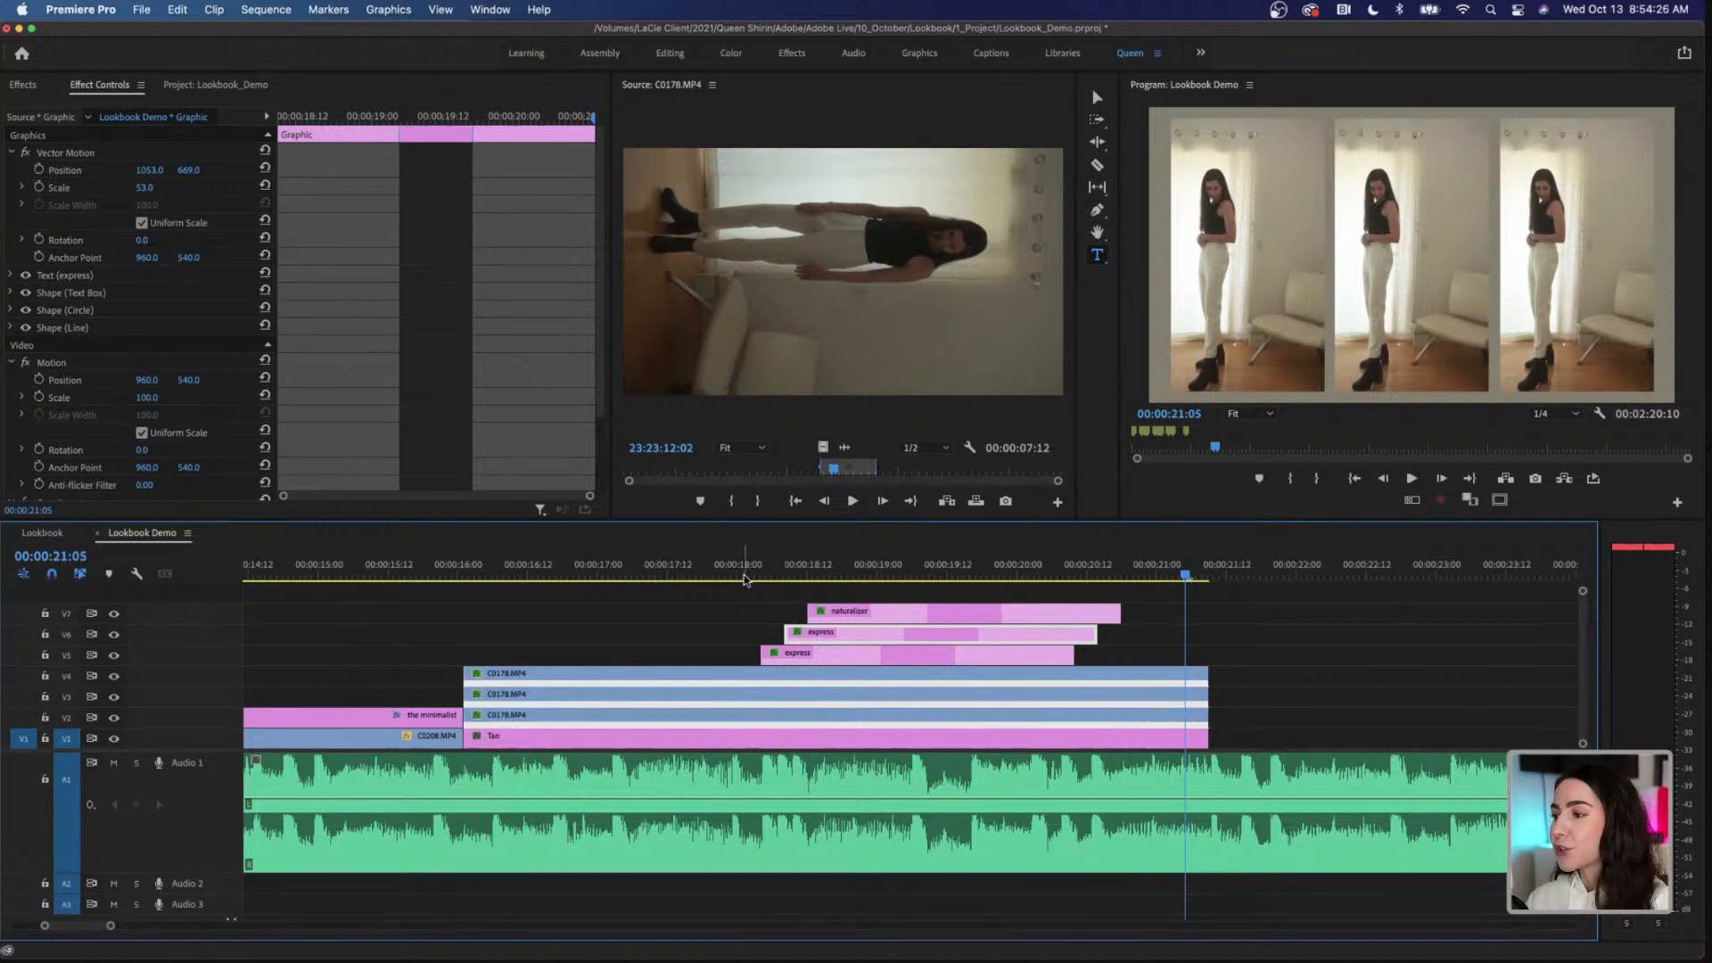
click(744, 579)
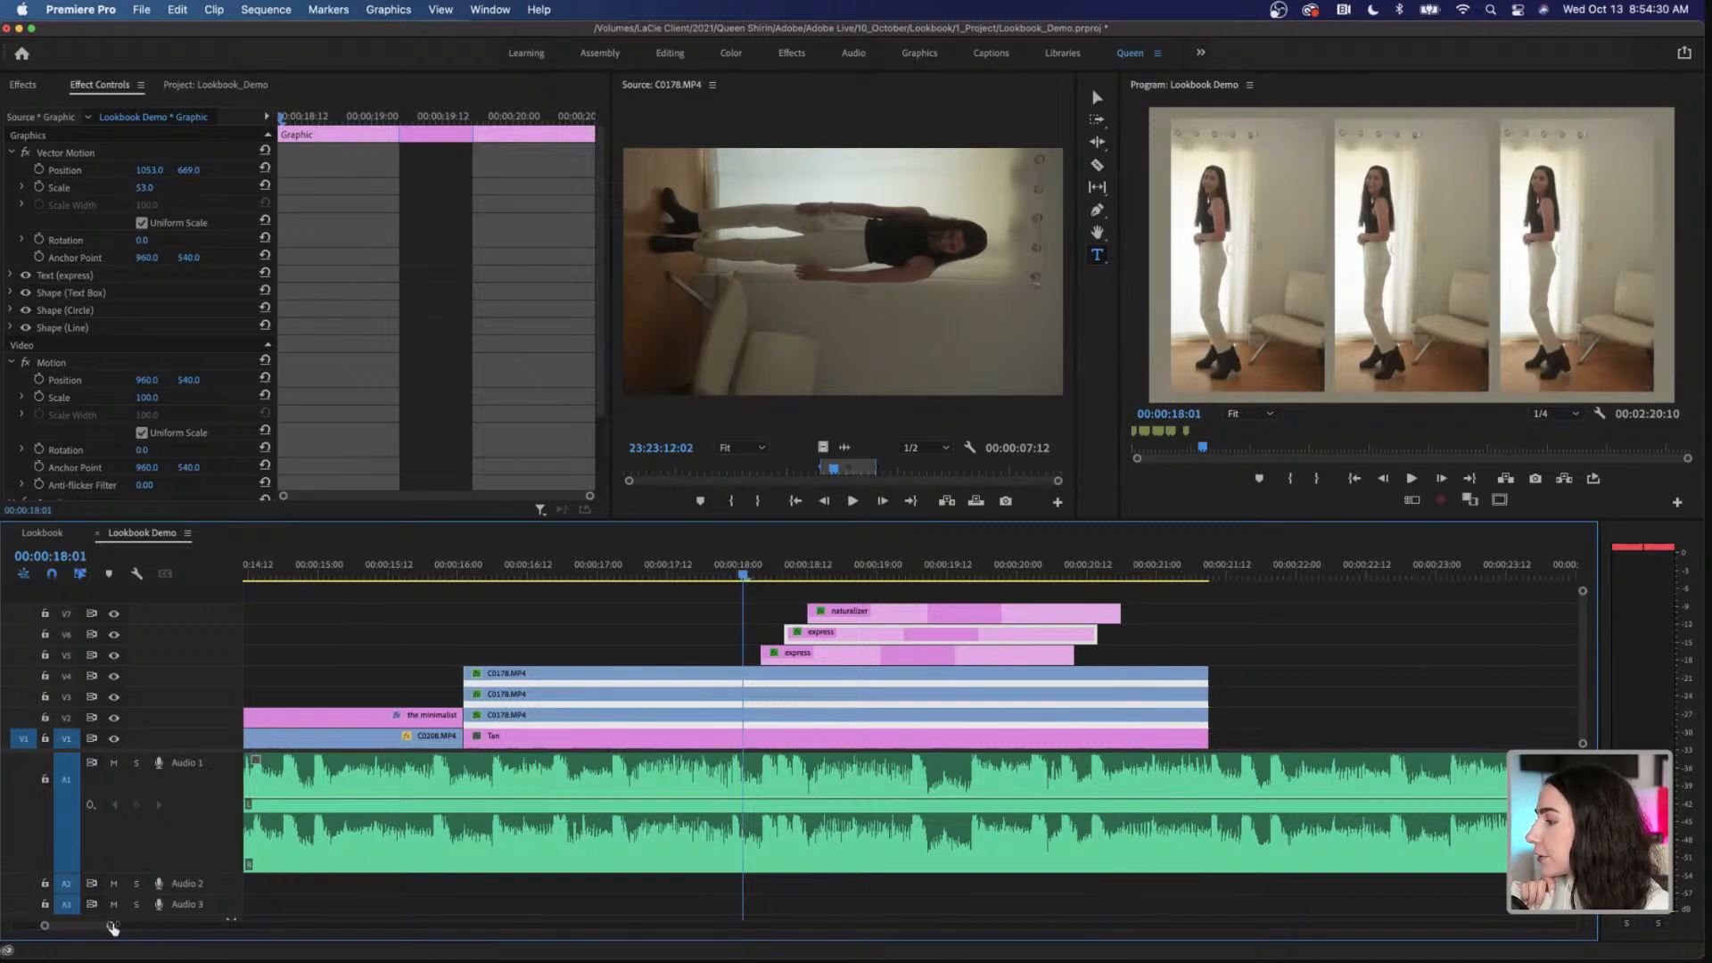
Step: Lower the Wantchya music clip's level to -20.1 dB and play the whole sequence from the beginning
drag(113, 929, 265, 927)
click(280, 571)
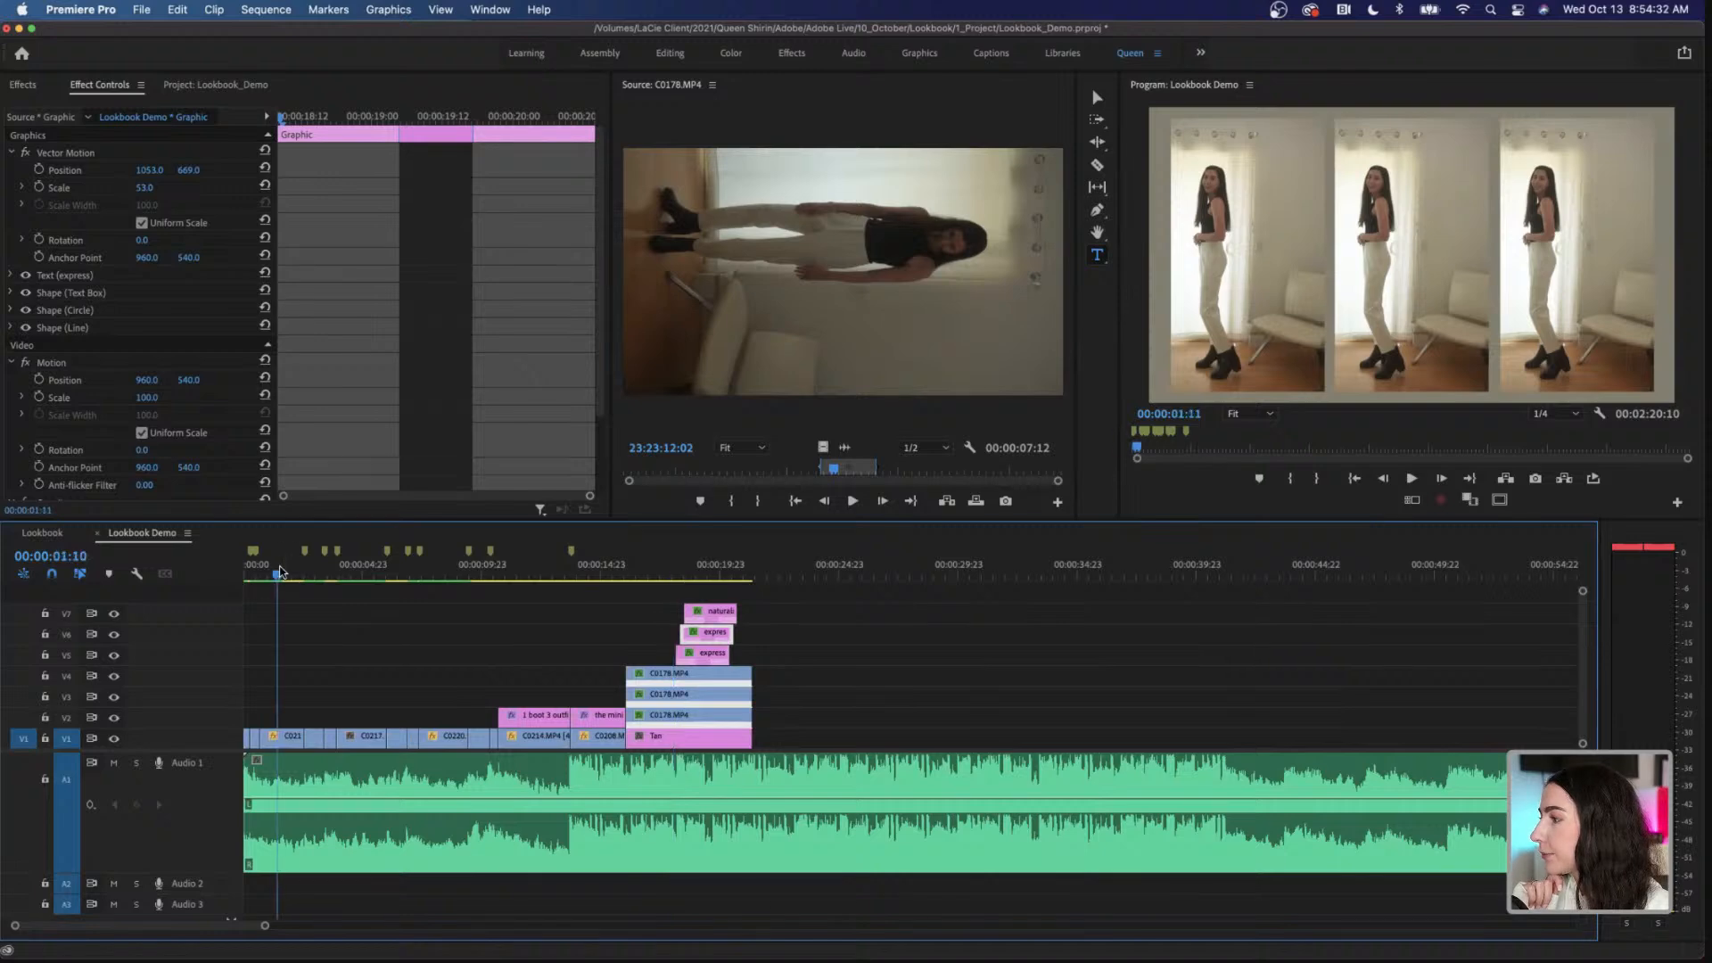
drag(280, 572, 241, 575)
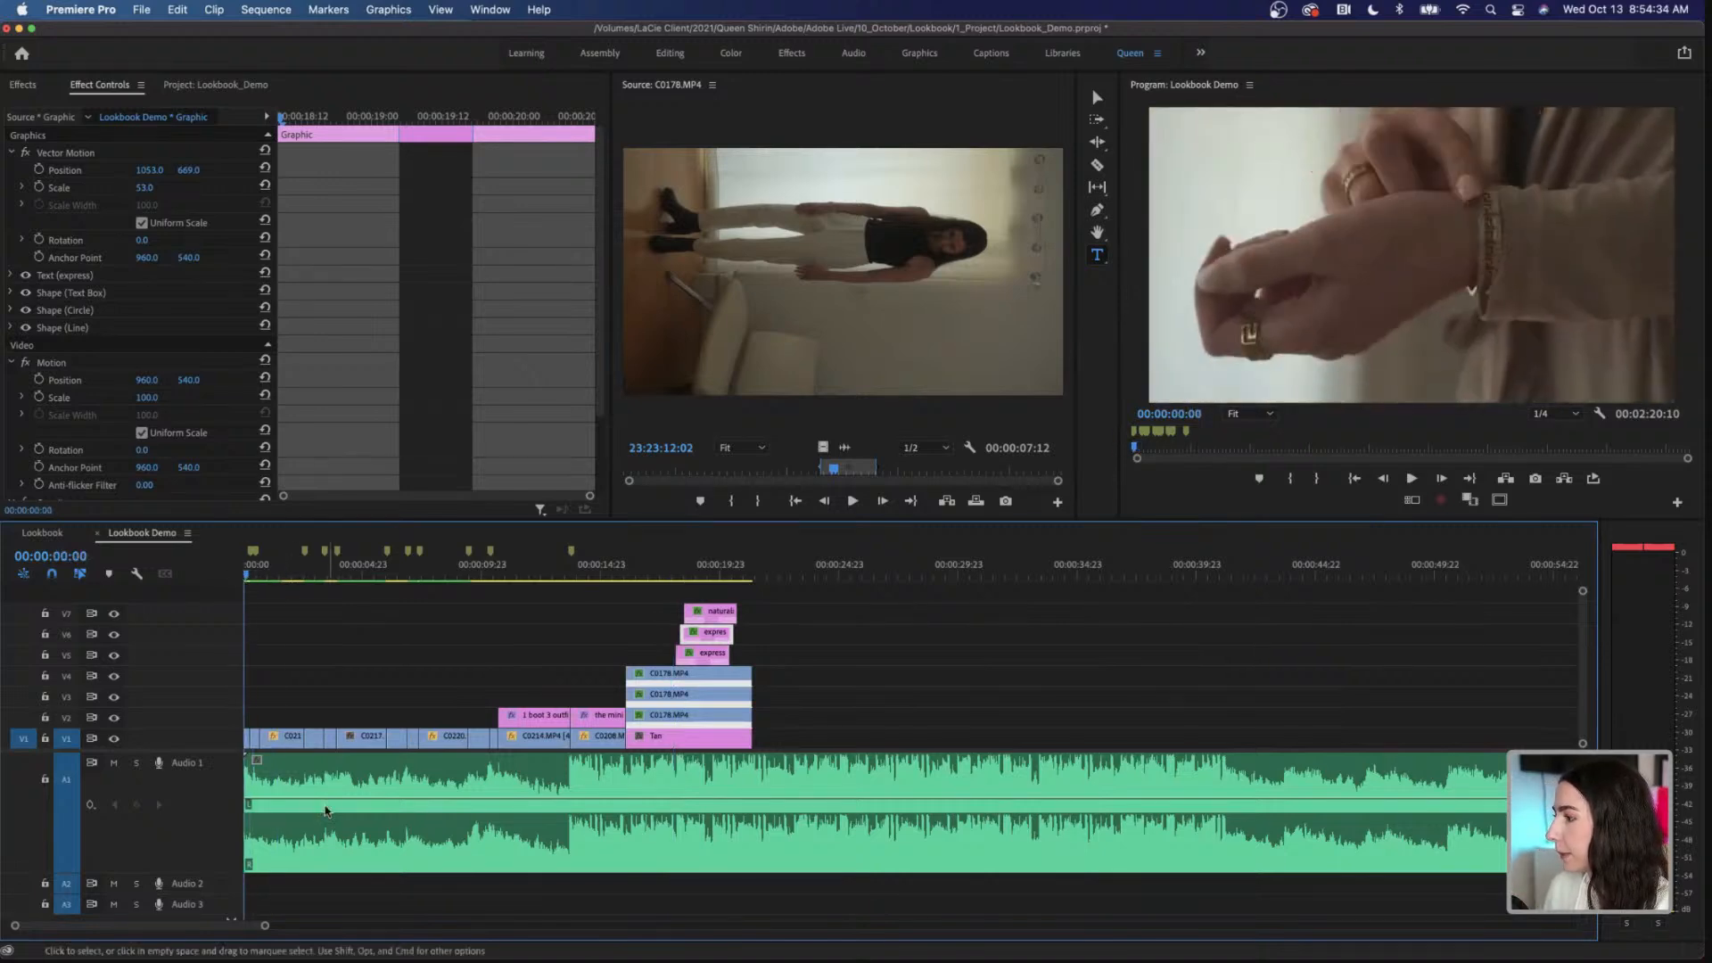
drag(326, 802, 326, 843)
key(space)
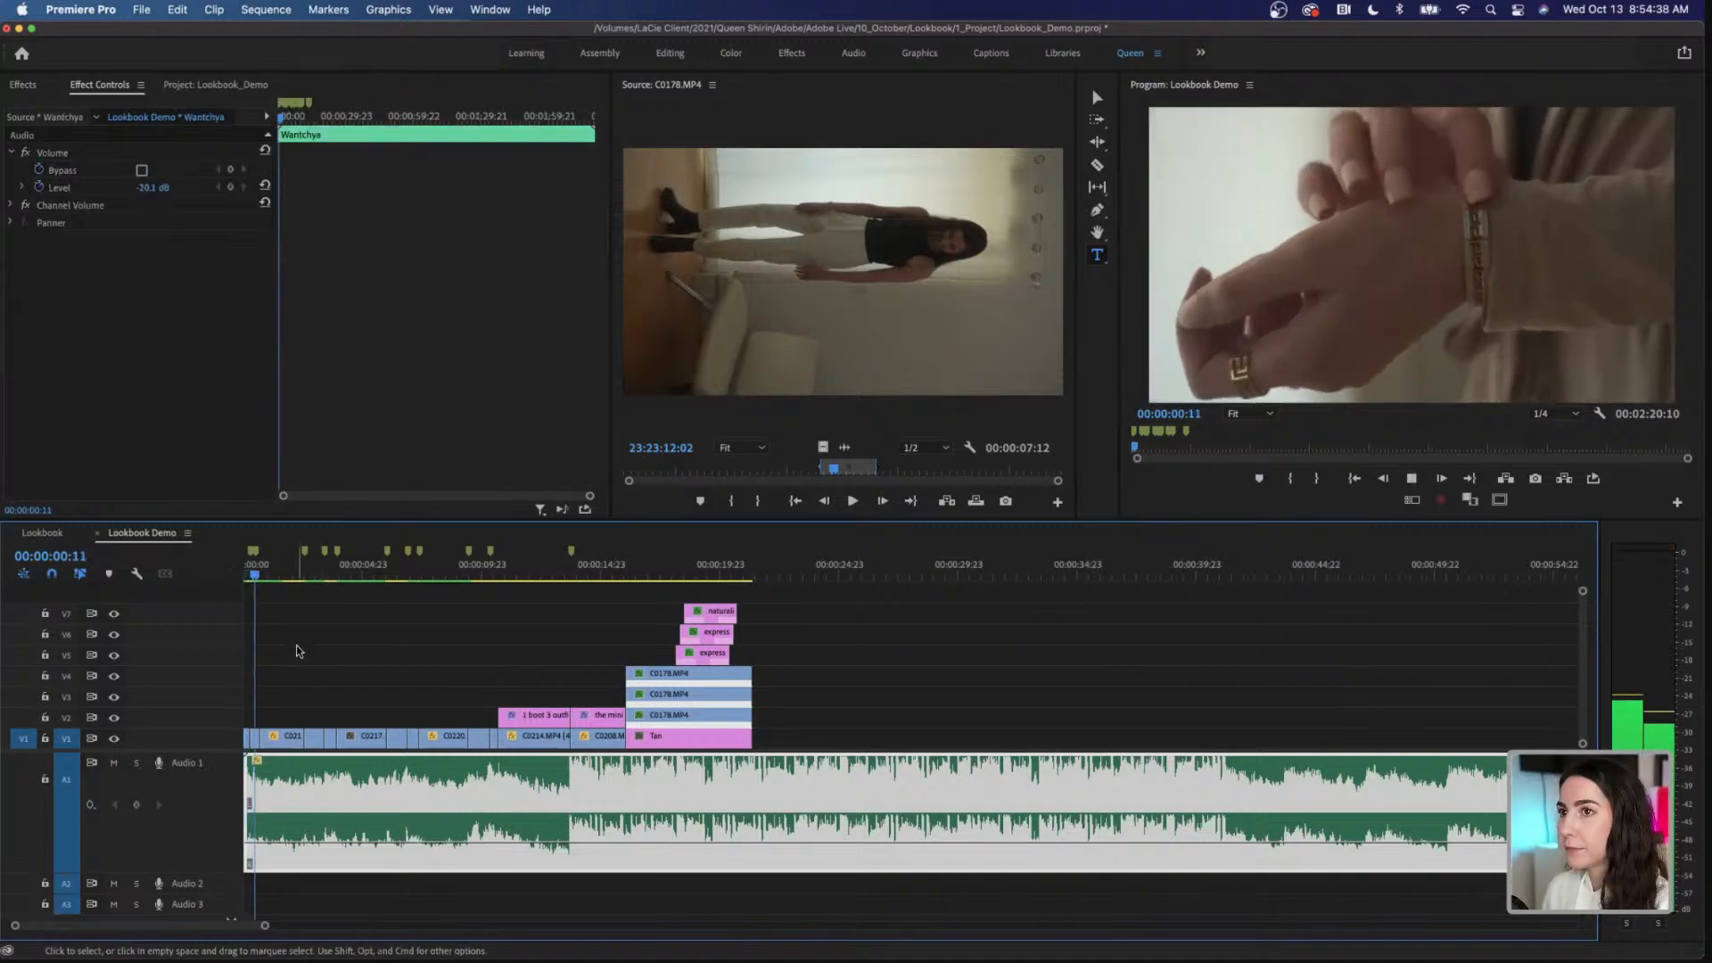